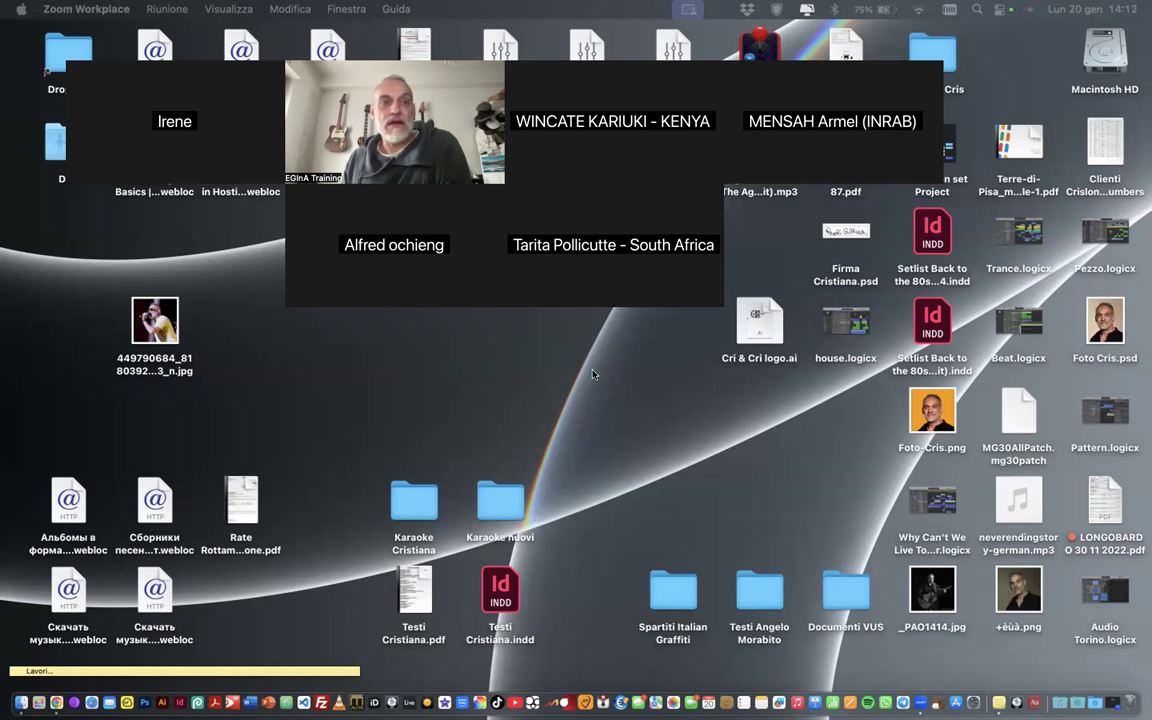
{"action": "left_click_drag", "start_coordinate": [231, 48], "coordinate": [165, 37]}
{"action": "left_click_drag", "start_coordinate": [363, 38], "coordinate": [391, 73]}
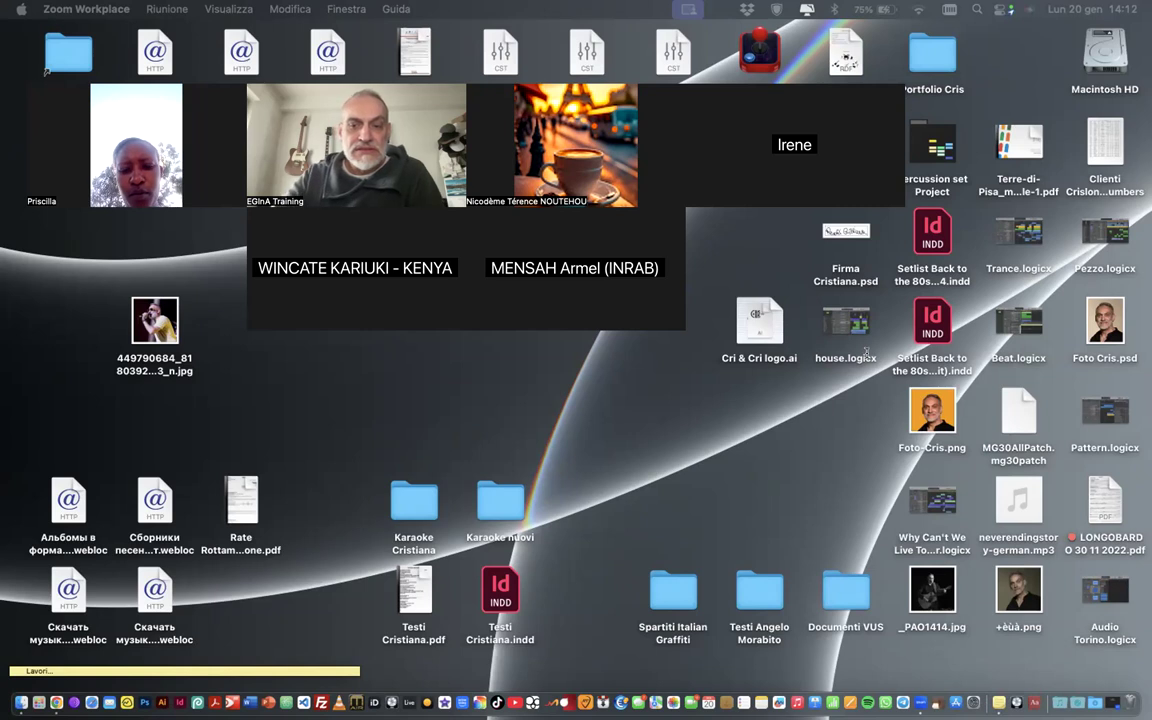
{"action": "key", "text": "XF86AudioRaiseVolume"}
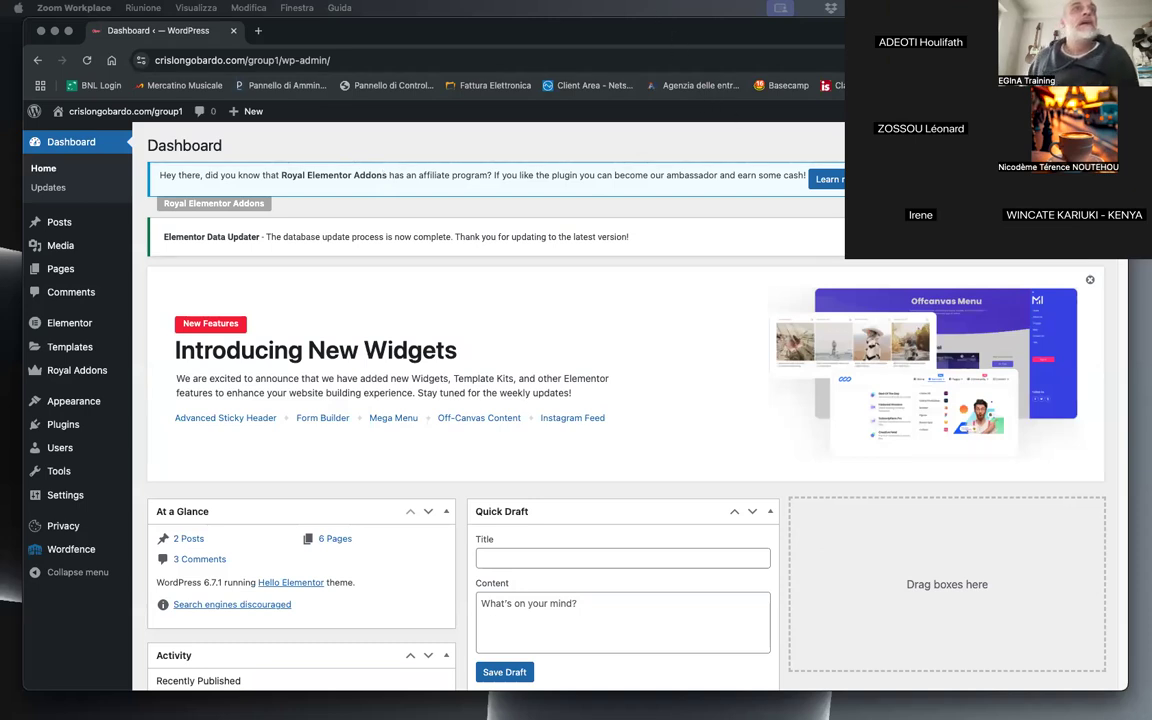
Step: Dismiss the Elementor Data Updater notice and the Introducing New Widgets banner on the WordPress dashboard
{"action": "left_click", "coordinate": [395, 254]}
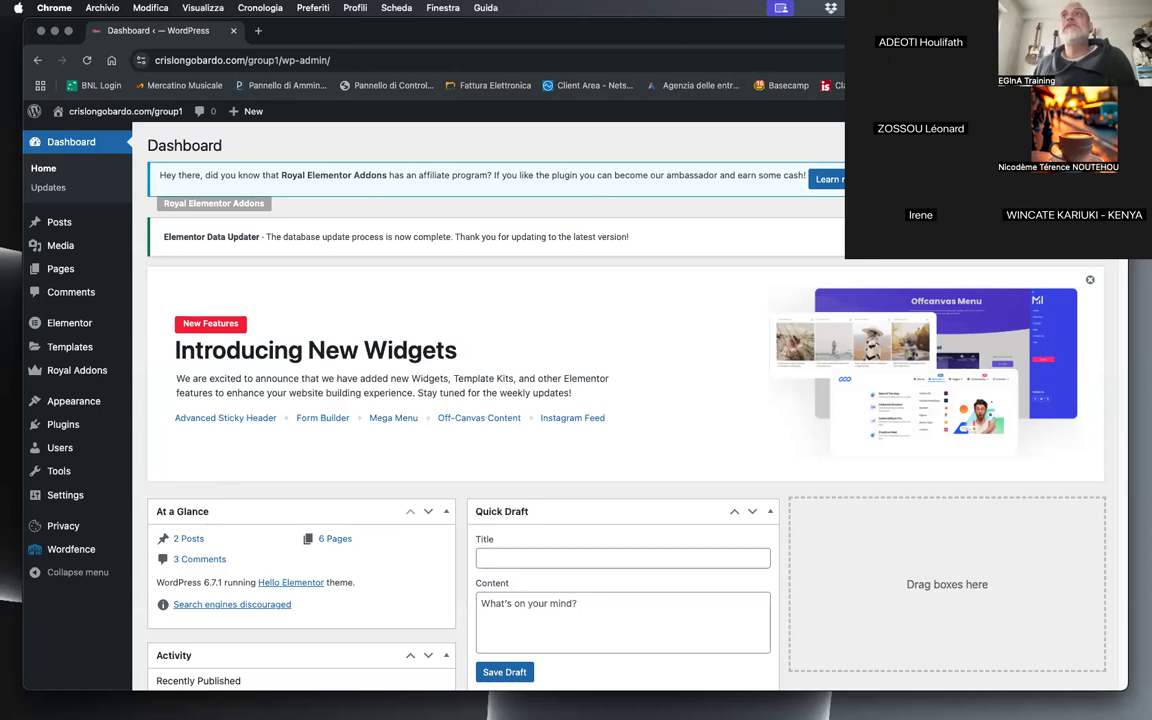
{"action": "left_click", "coordinate": [1093, 236]}
{"action": "left_click", "coordinate": [1090, 232]}
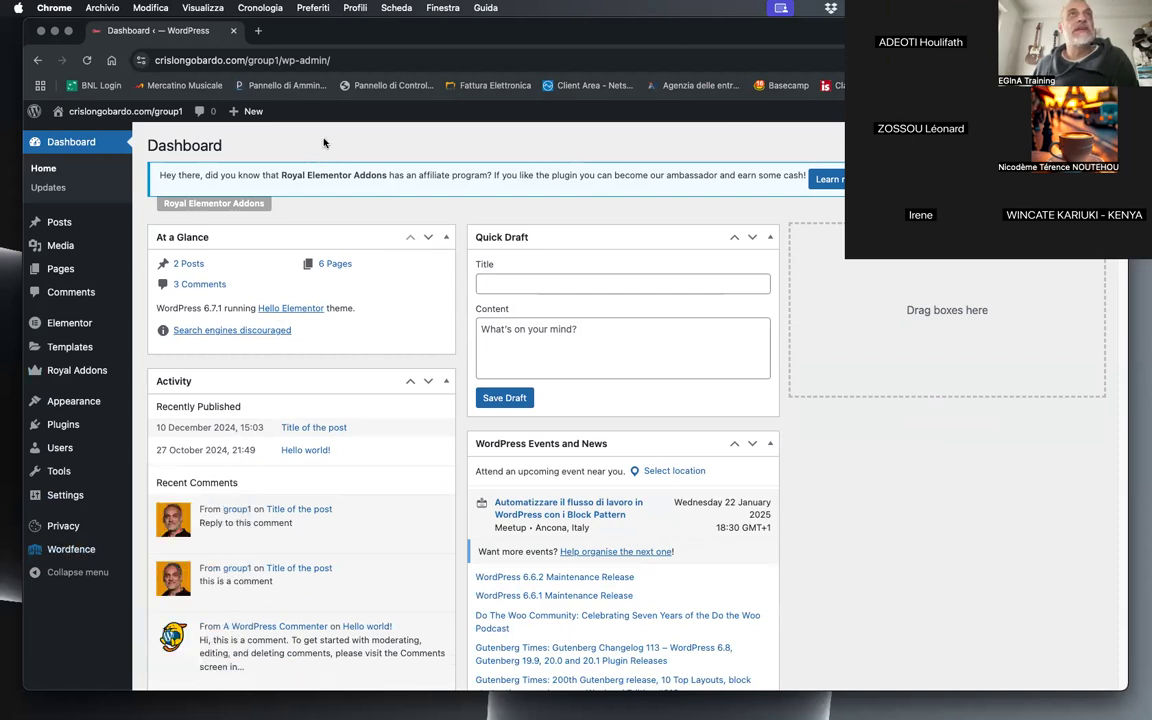
Step: Open the public site crislongobardo.com/group1/ in a new browser tab and look at its current header
{"action": "left_click_drag", "start_coordinate": [280, 61], "coordinate": [57, 83]}
{"action": "key", "text": "super+c"}
{"action": "key", "text": "super+t"}
{"action": "key", "text": "super+v"}
{"action": "key", "text": "Return"}
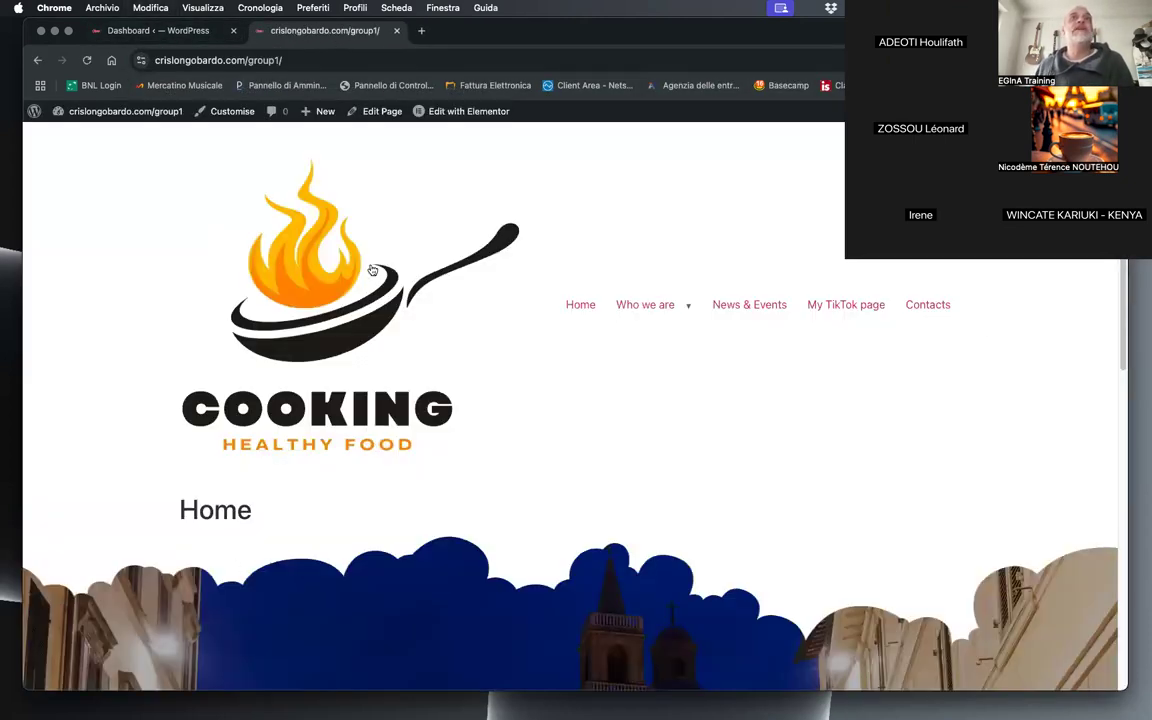
{"action": "right_click", "coordinate": [819, 390]}
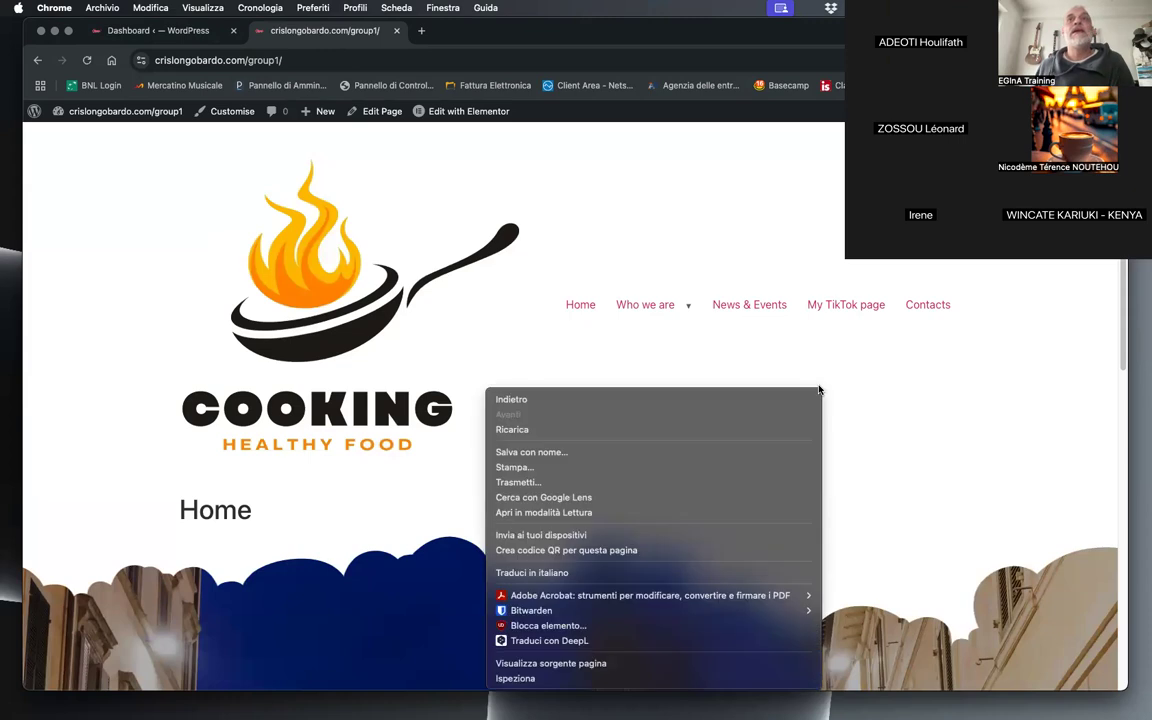
{"action": "left_click", "coordinate": [424, 349]}
Step: Return to the WordPress dashboard and view the Header templates in the Royal Addons Theme Builder
{"action": "left_click", "coordinate": [114, 28]}
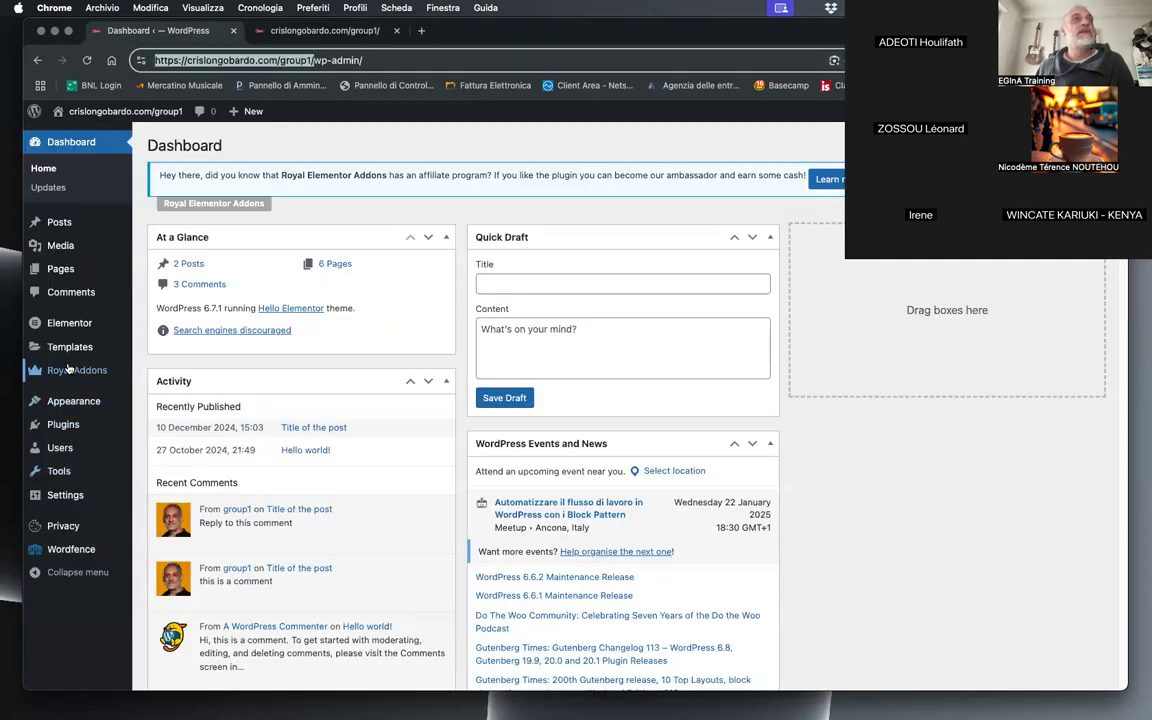
{"action": "mouse_move", "coordinate": [70, 374]}
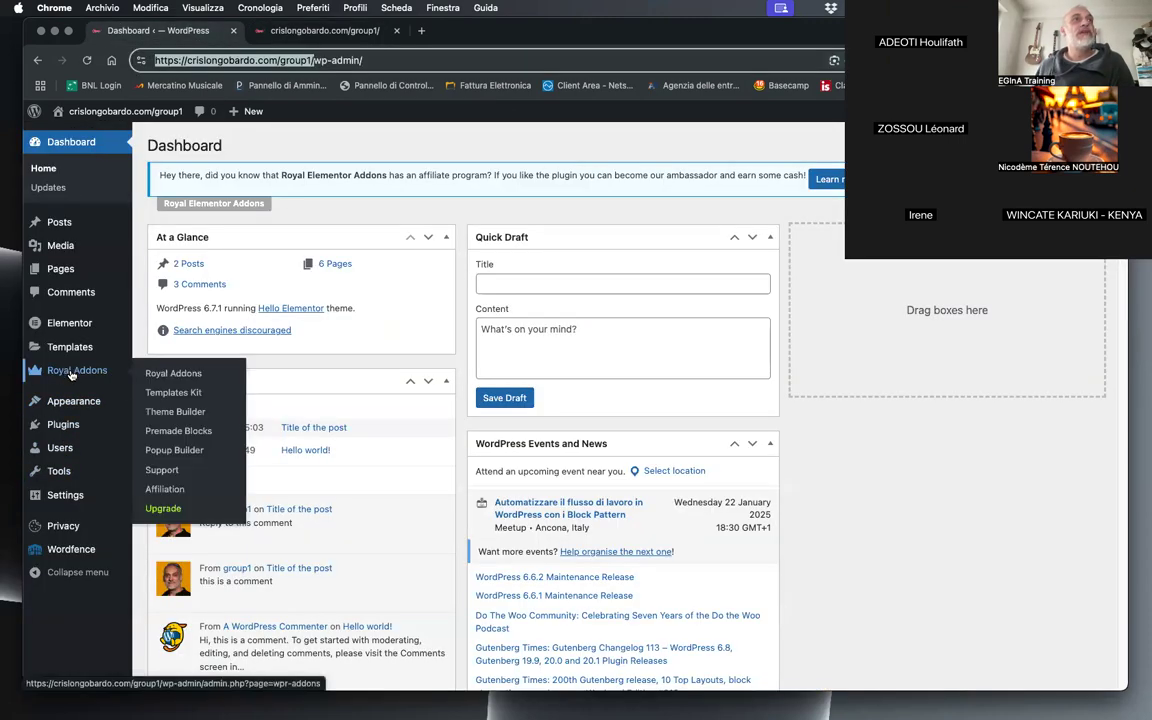
{"action": "left_click", "coordinate": [172, 418]}
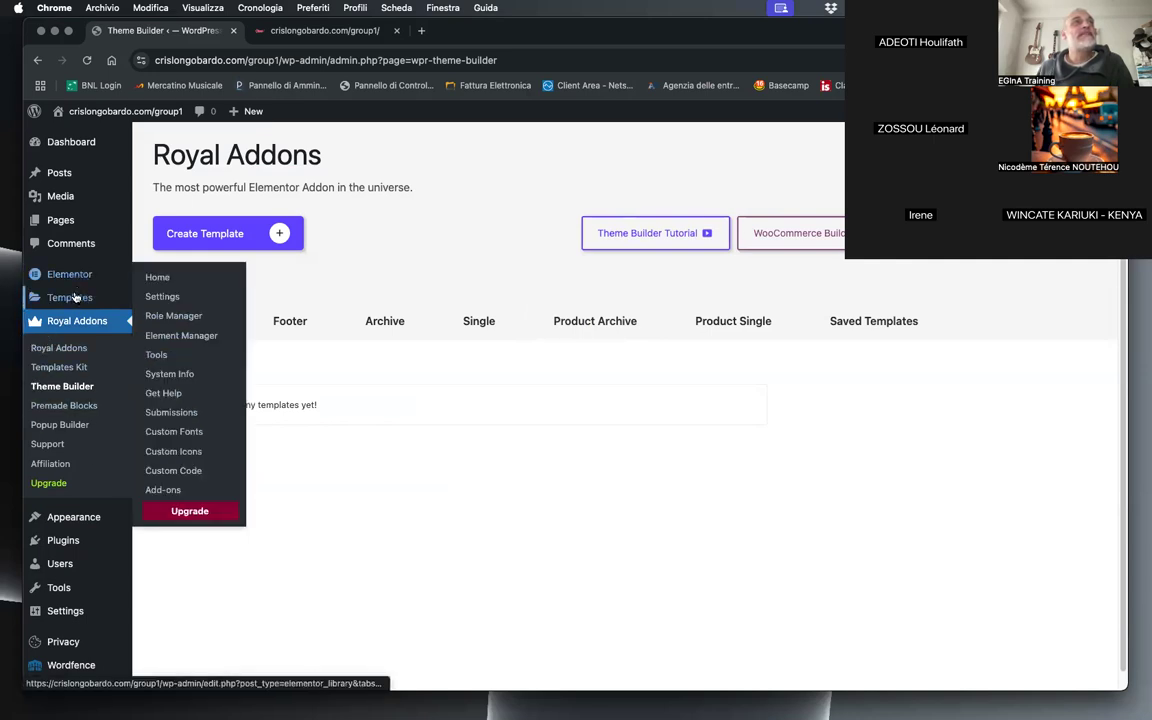
{"action": "mouse_move", "coordinate": [75, 297]}
{"action": "left_click", "coordinate": [185, 320]}
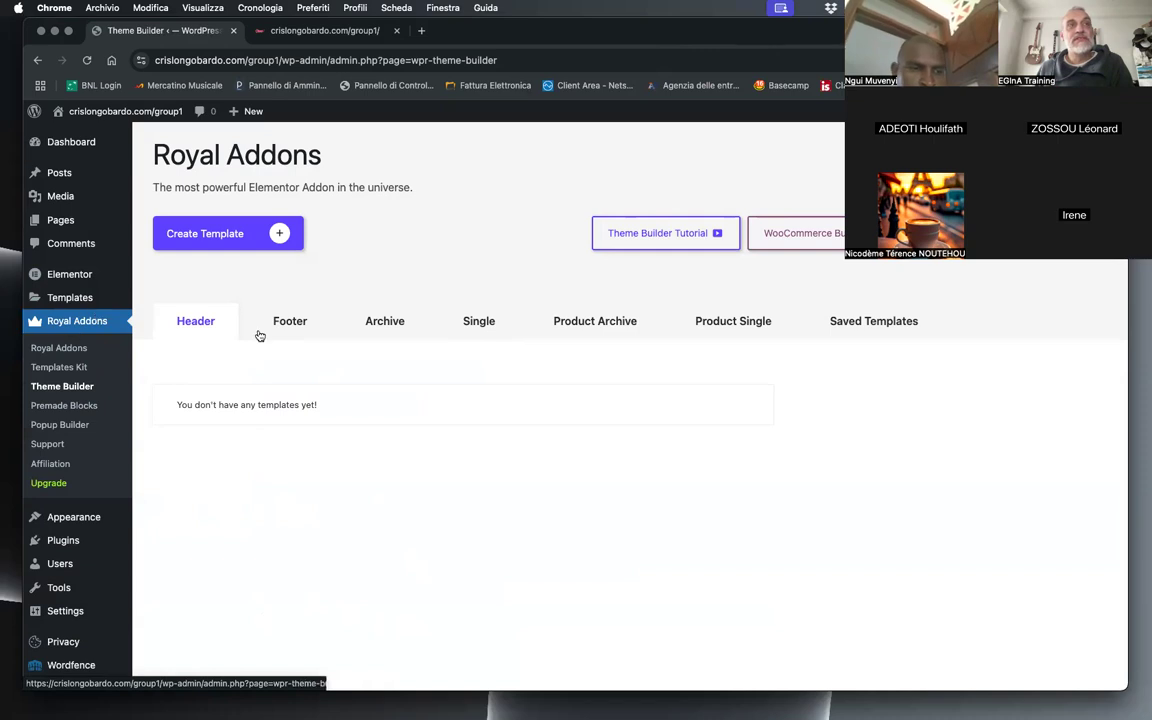
{"action": "mouse_move", "coordinate": [45, 299]}
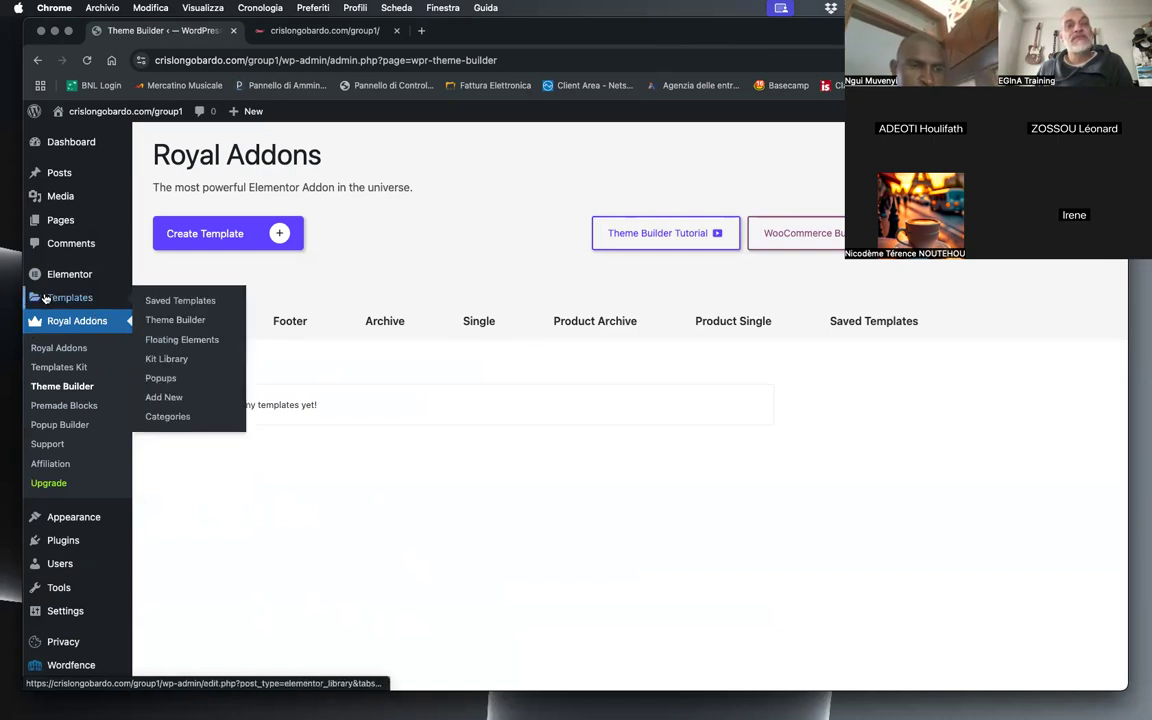
{"action": "mouse_move", "coordinate": [78, 280]}
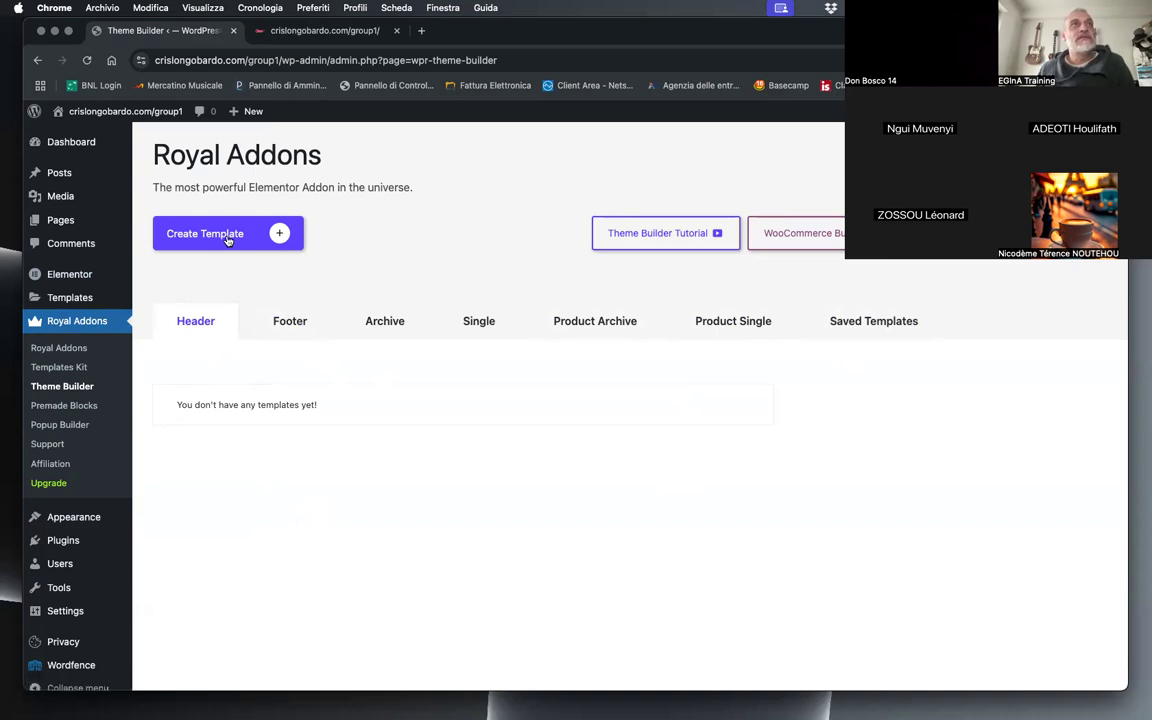
Step: Review the site's list of pages and the structure of the navigation menu named Main menu
{"action": "left_click", "coordinate": [57, 221]}
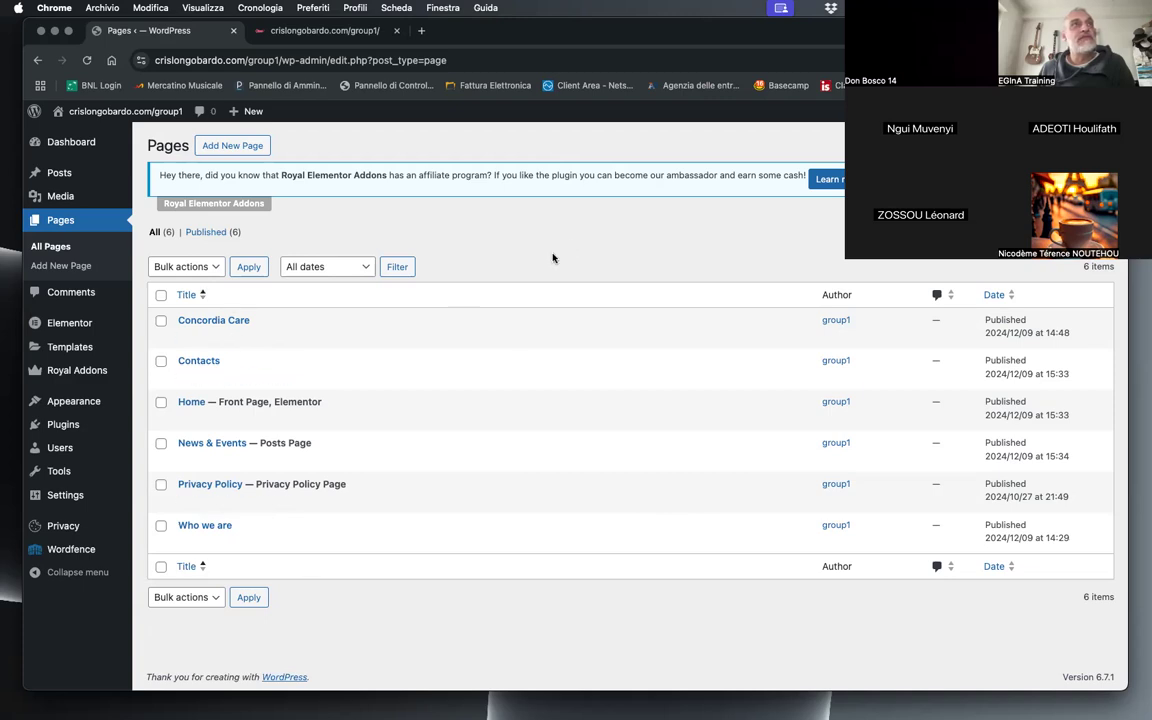
{"action": "mouse_move", "coordinate": [85, 408]}
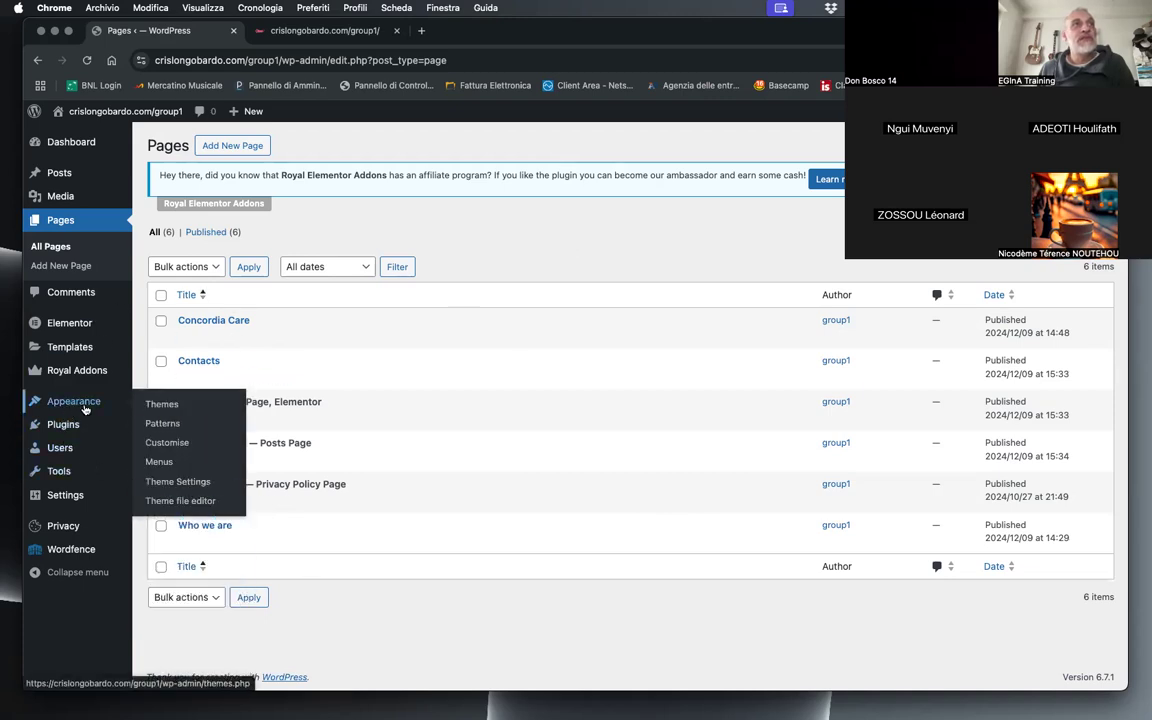
{"action": "left_click", "coordinate": [157, 462]}
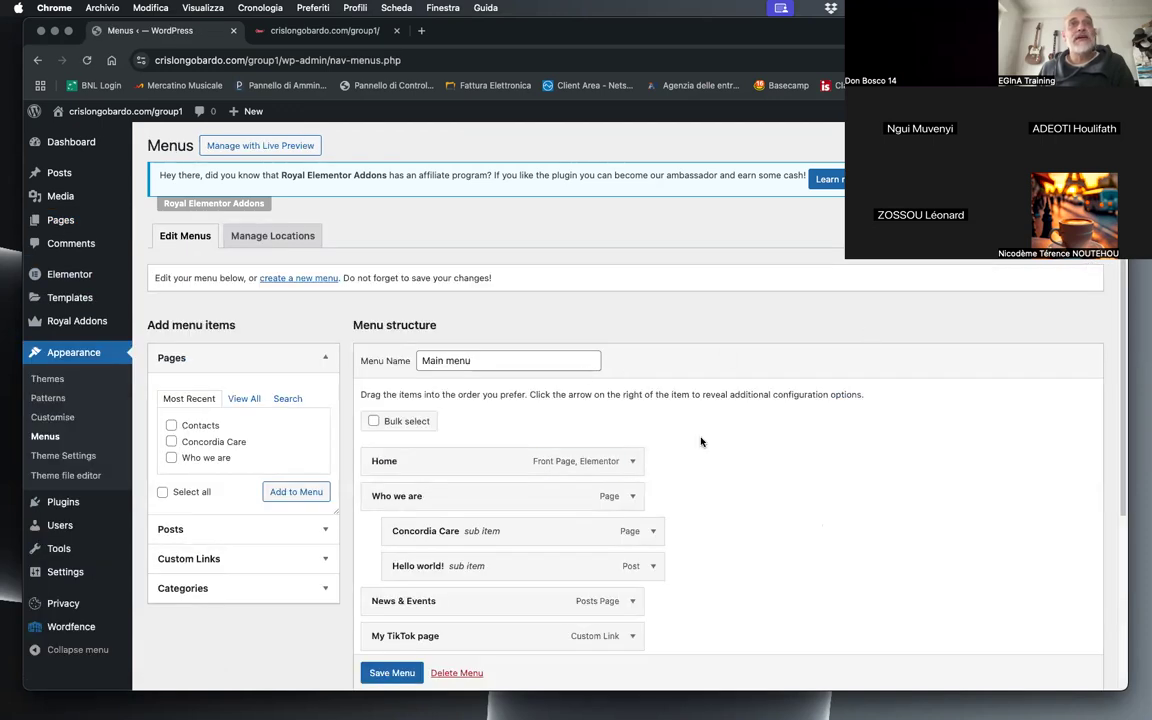
{"action": "scroll", "coordinate": [856, 473], "scroll_direction": "down", "scroll_amount": 3}
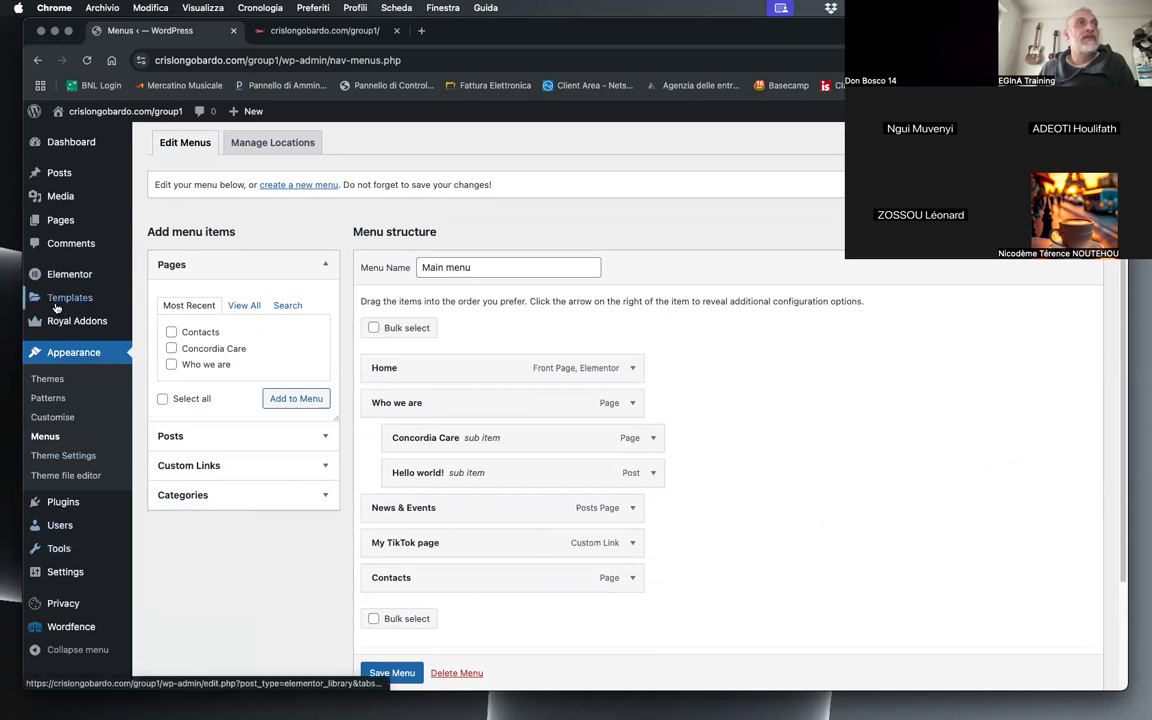
Step: Create a header template titled "Header" in the Royal Addons Theme Builder
{"action": "mouse_move", "coordinate": [90, 321]}
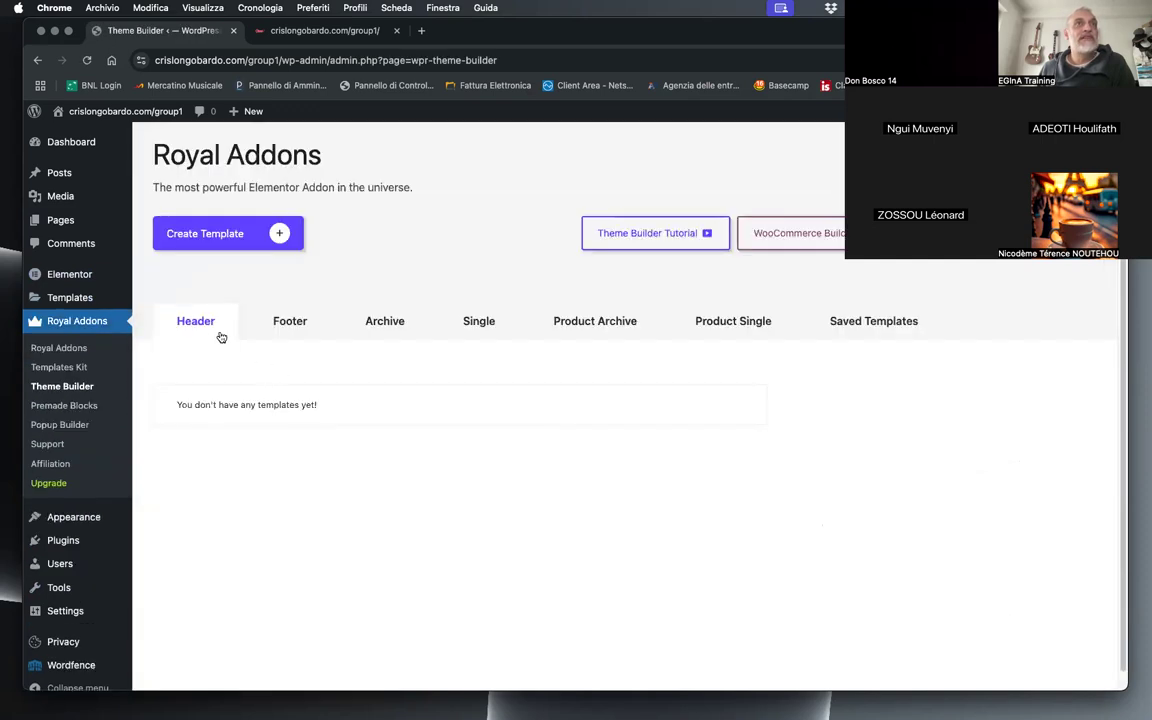
{"action": "left_click", "coordinate": [268, 233]}
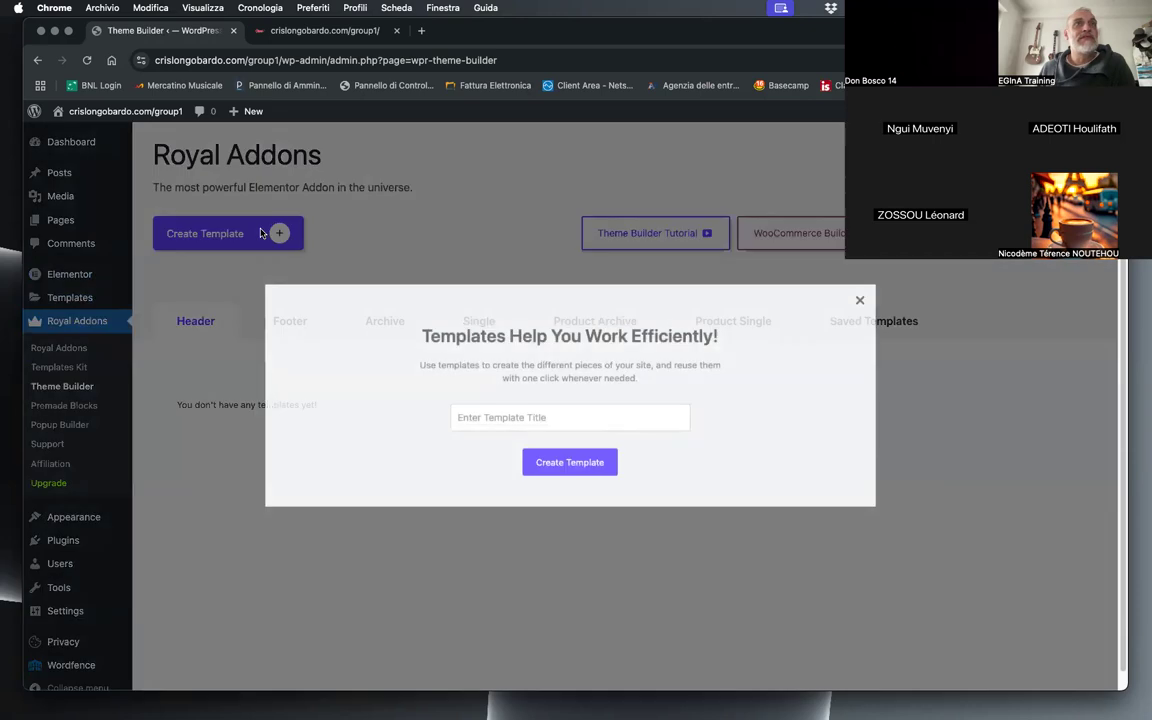
{"action": "left_click", "coordinate": [588, 426]}
{"action": "left_click", "coordinate": [545, 476]}
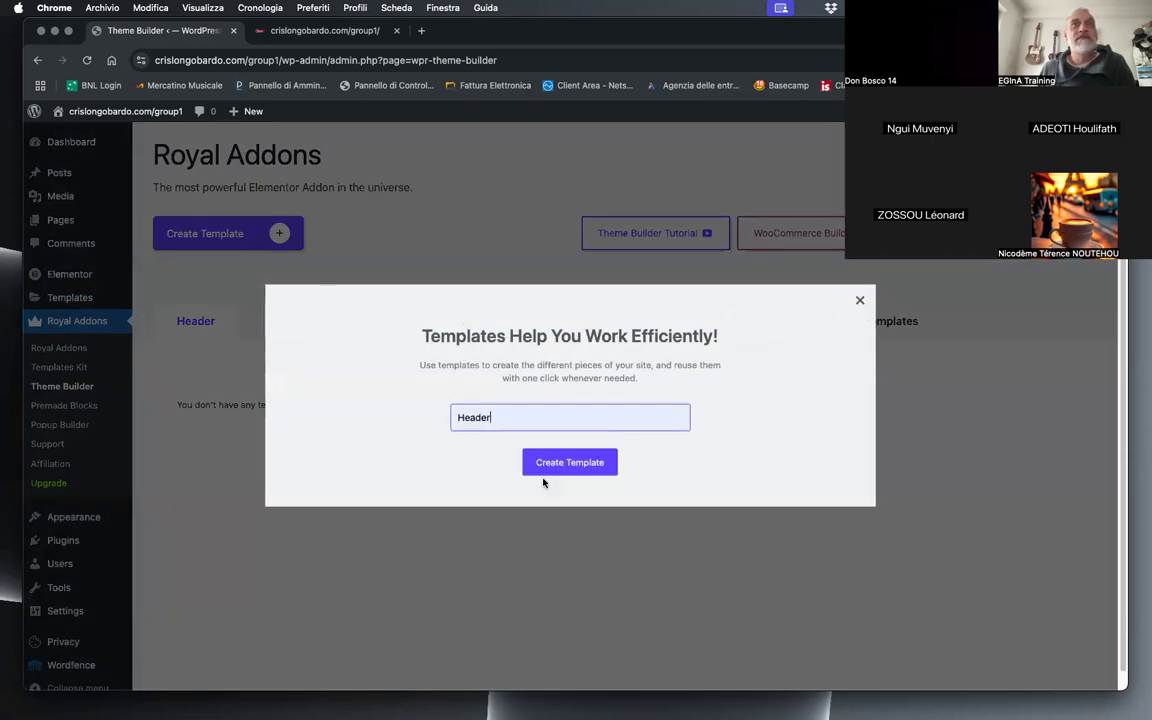
{"action": "left_click", "coordinate": [501, 492]}
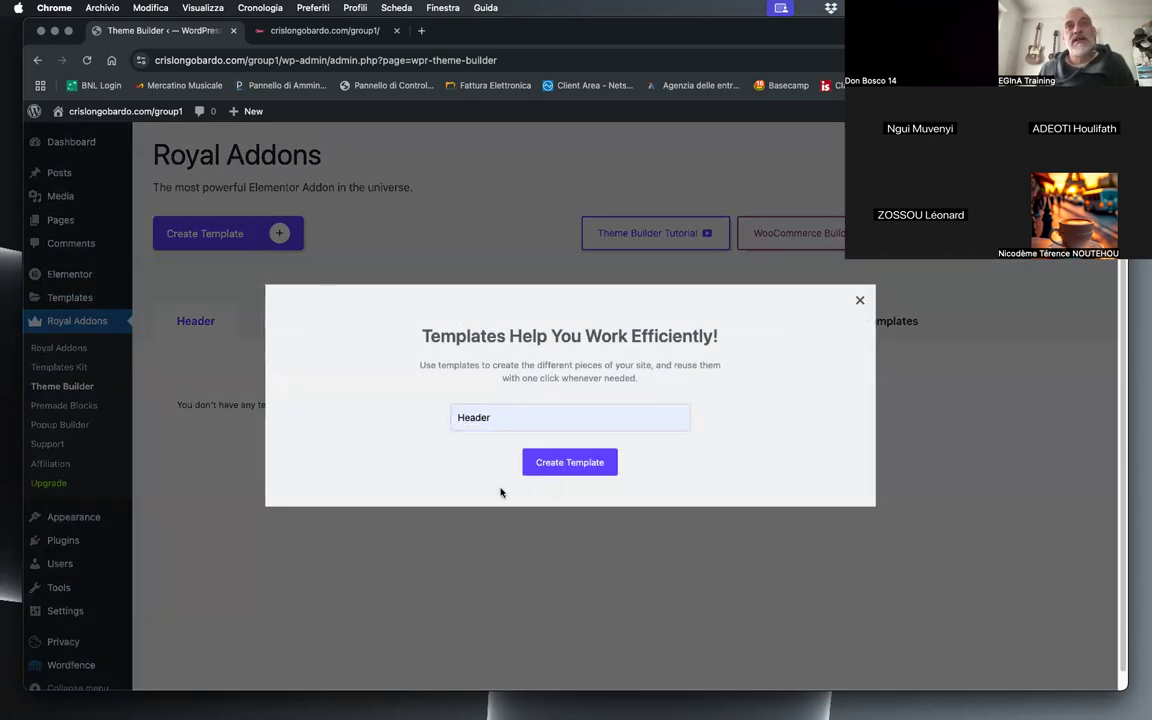
{"action": "left_click", "coordinate": [539, 466]}
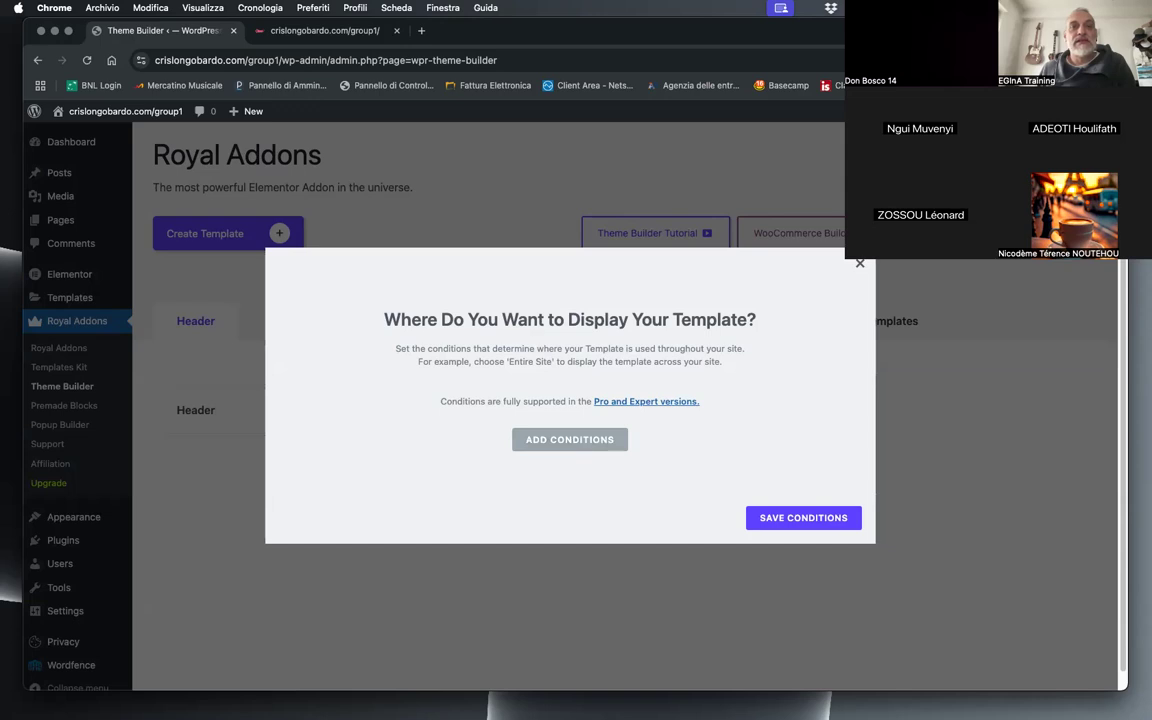
Step: Set the Header template to display on the Entire Site, enable it on Elementor Canvas pages, and save the conditions
{"action": "left_click", "coordinate": [565, 440]}
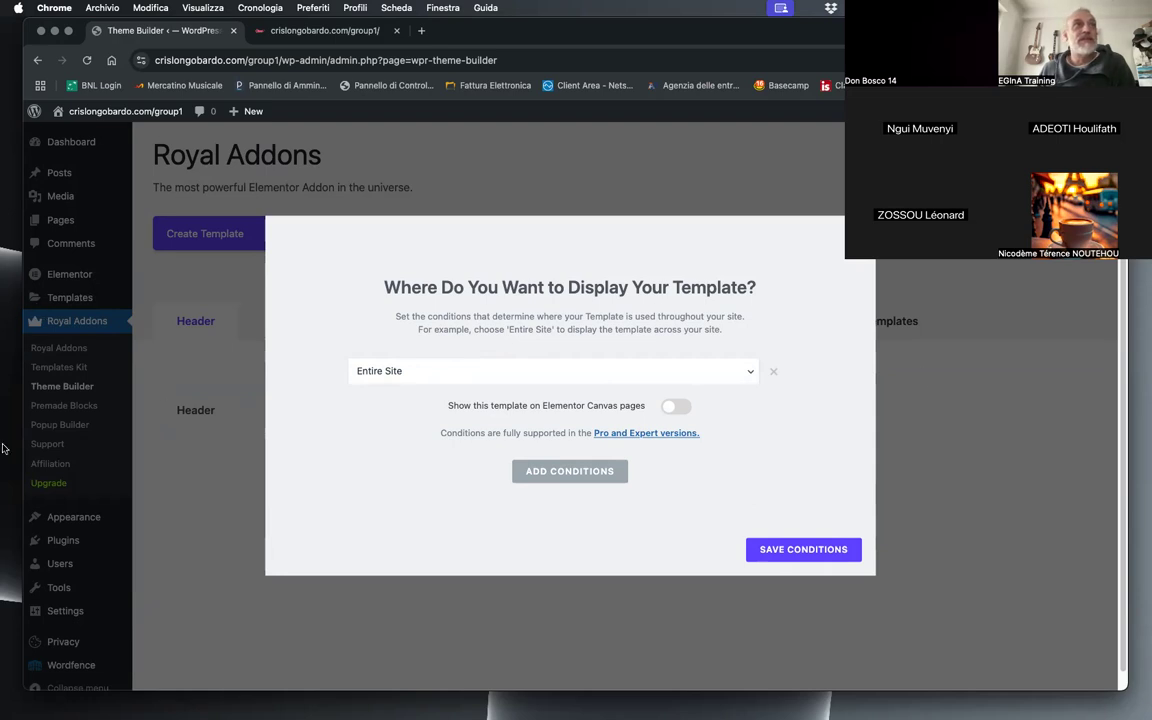
{"action": "left_click", "coordinate": [376, 378]}
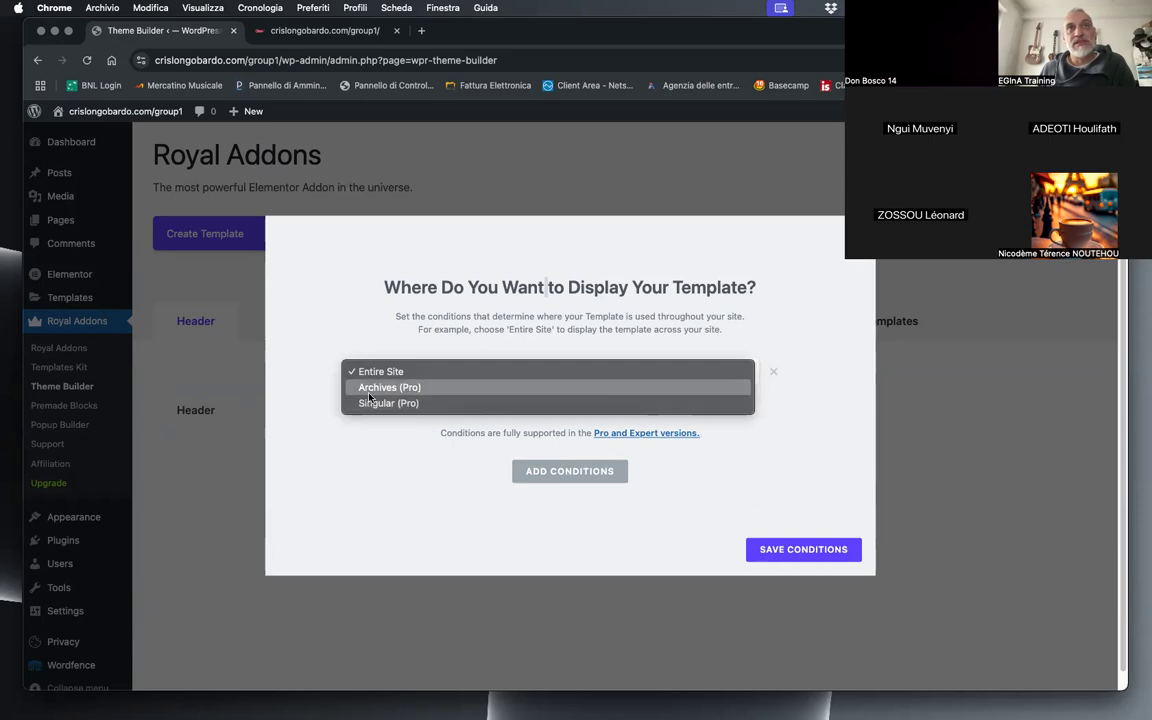
{"action": "left_click", "coordinate": [400, 371]}
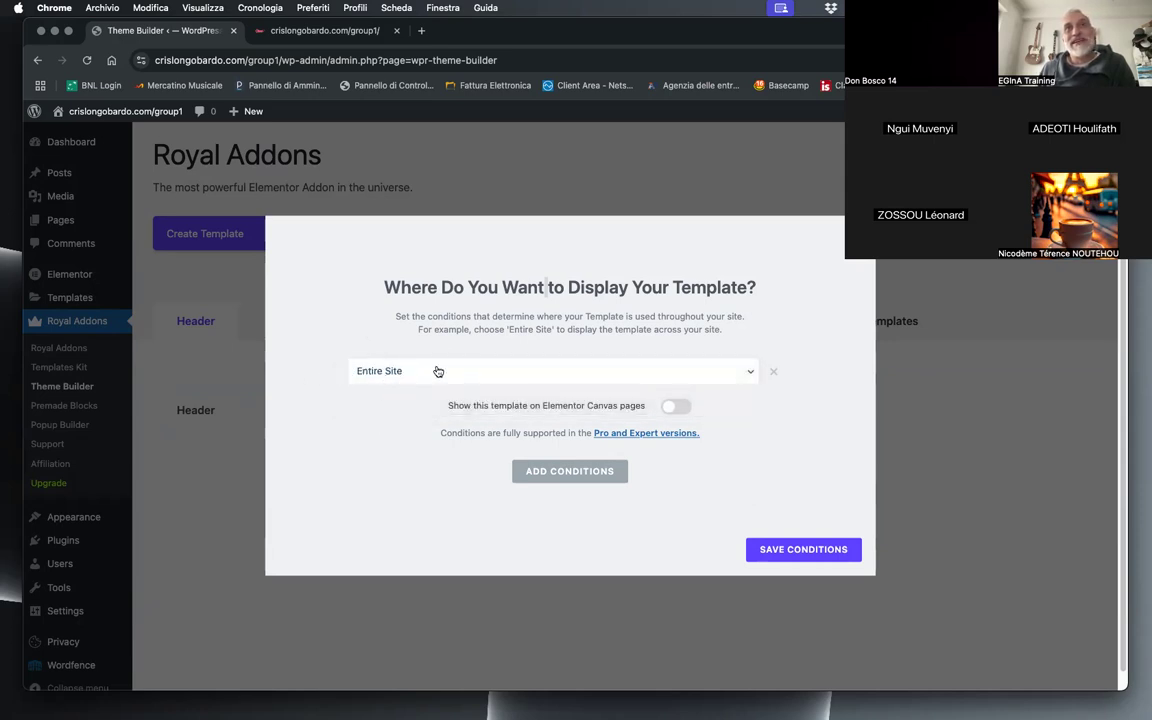
{"action": "left_click", "coordinate": [400, 375]}
{"action": "left_click", "coordinate": [373, 353]}
{"action": "left_click", "coordinate": [686, 405]}
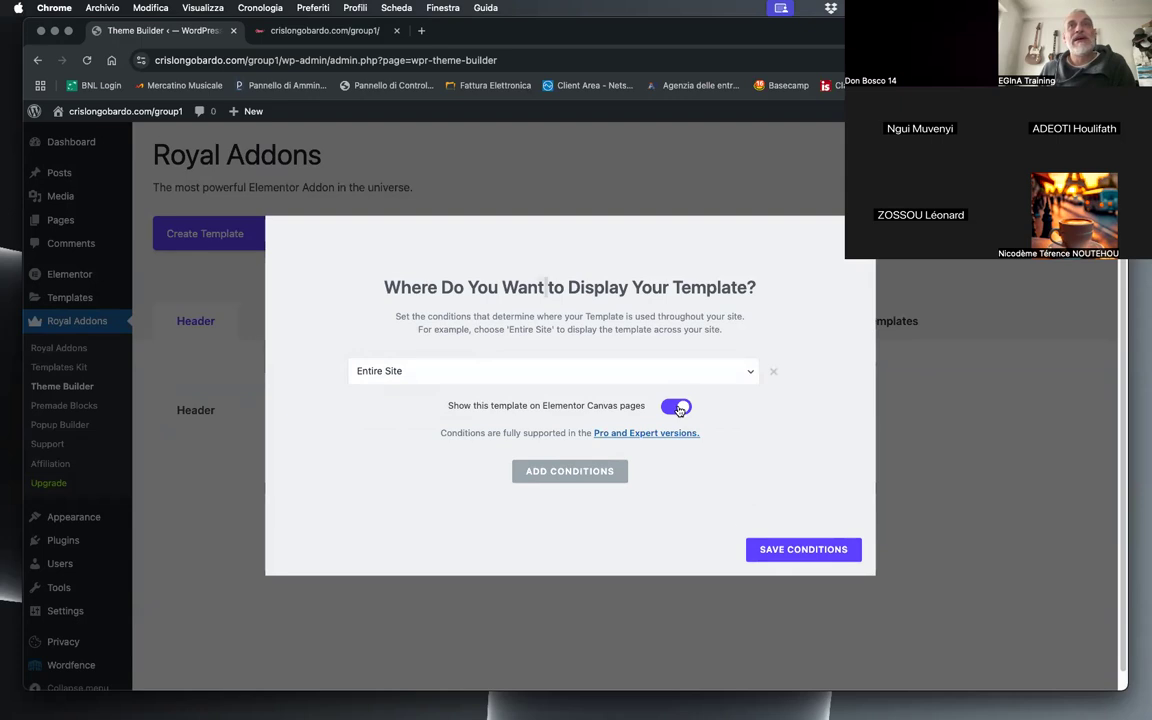
{"action": "left_click", "coordinate": [806, 551]}
{"action": "left_click", "coordinate": [634, 403]}
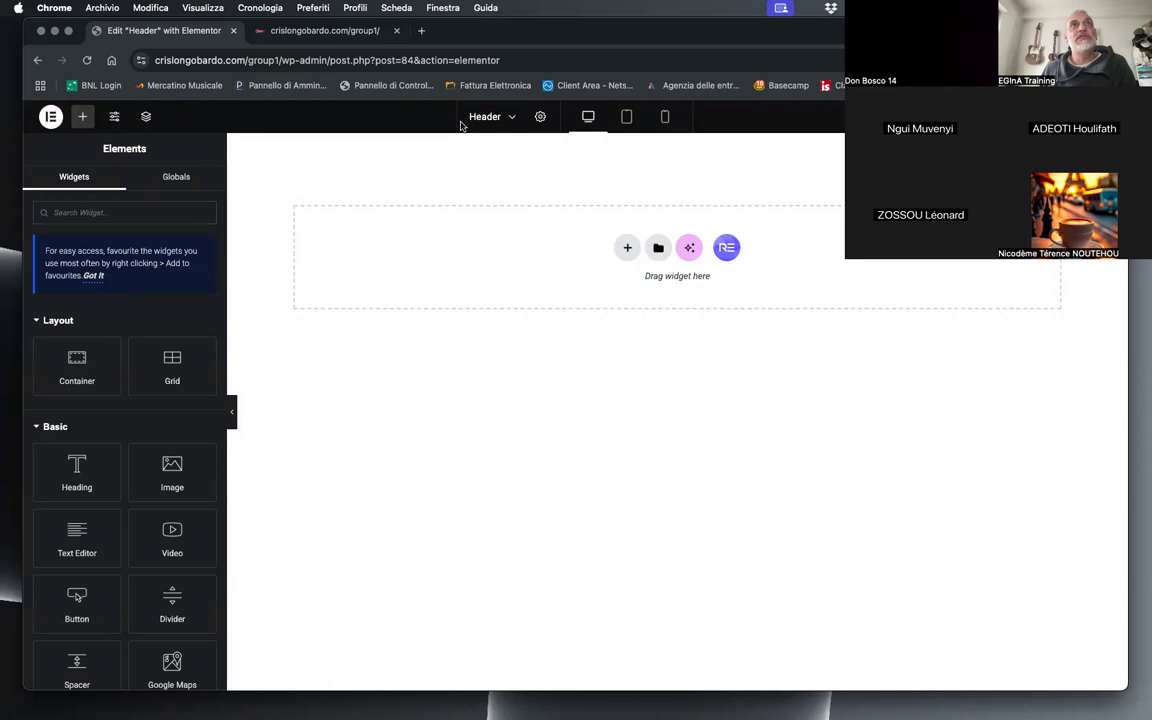
Step: Add a Flexbox container with a two-column structure, narrow left and wide right, to the Header template
{"action": "left_click", "coordinate": [626, 248]}
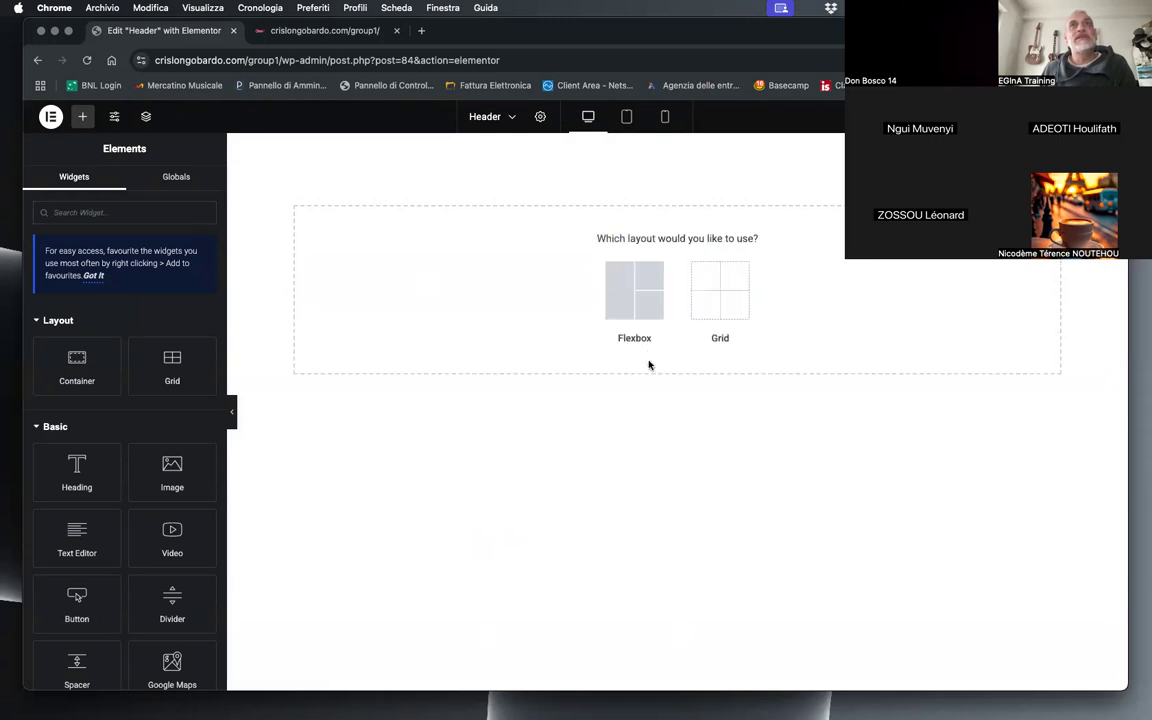
{"action": "left_click", "coordinate": [629, 306]}
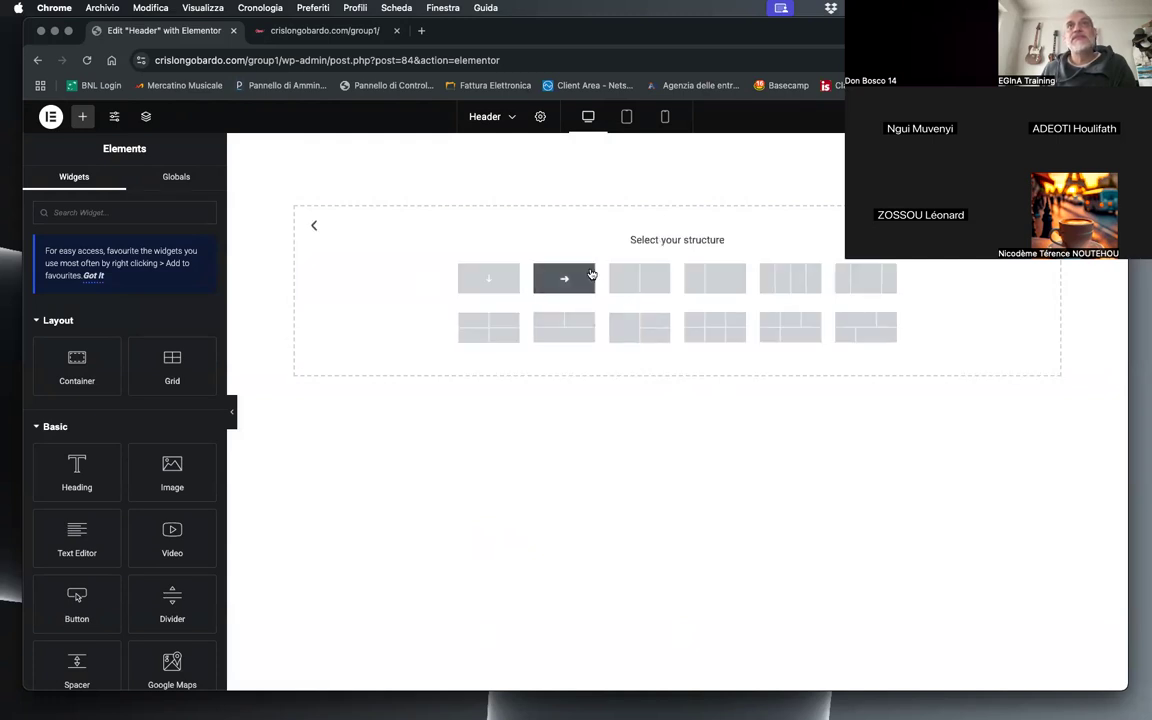
{"action": "left_click", "coordinate": [718, 288]}
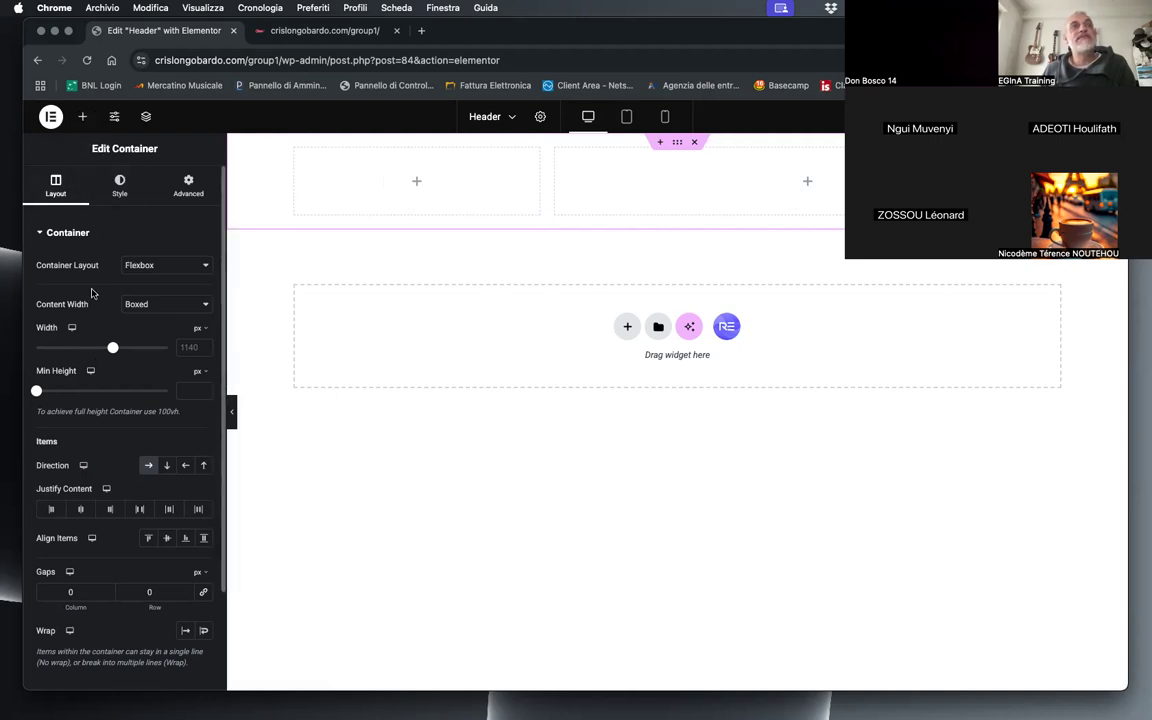
Step: Find the Logo widget by searching for "logo" and place it in the container's narrow left column
{"action": "left_click", "coordinate": [82, 118]}
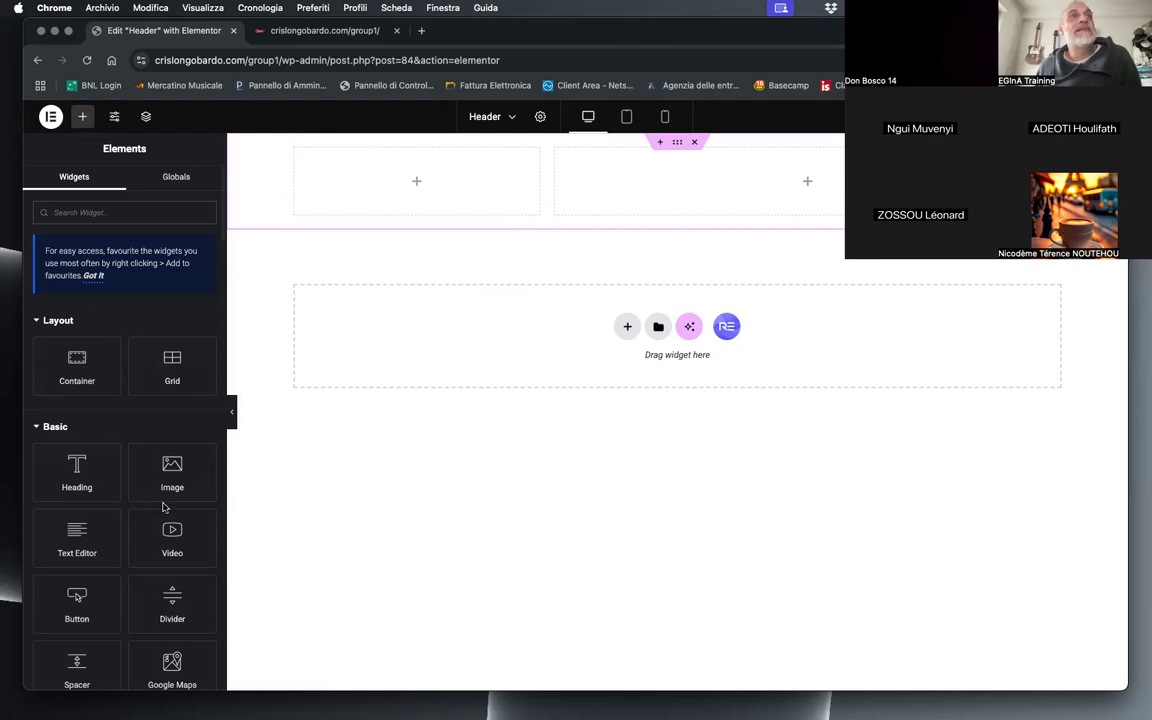
{"action": "scroll", "coordinate": [120, 556], "scroll_direction": "down", "scroll_amount": 1}
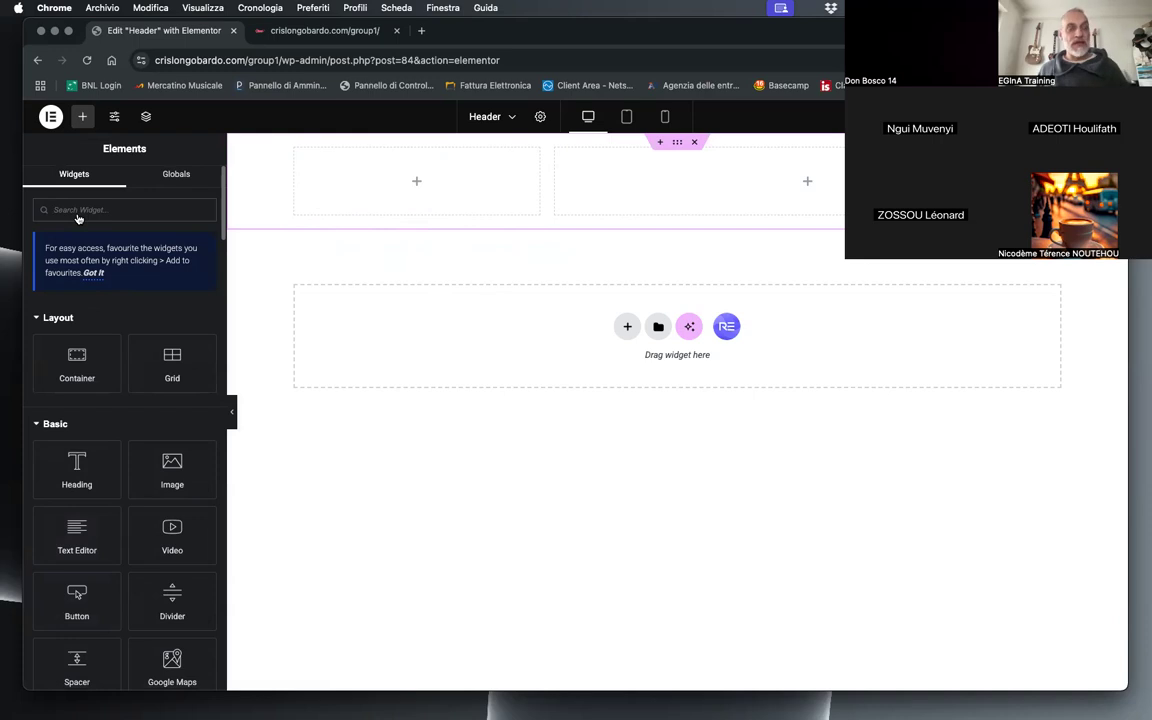
{"action": "type", "text": "logo"}
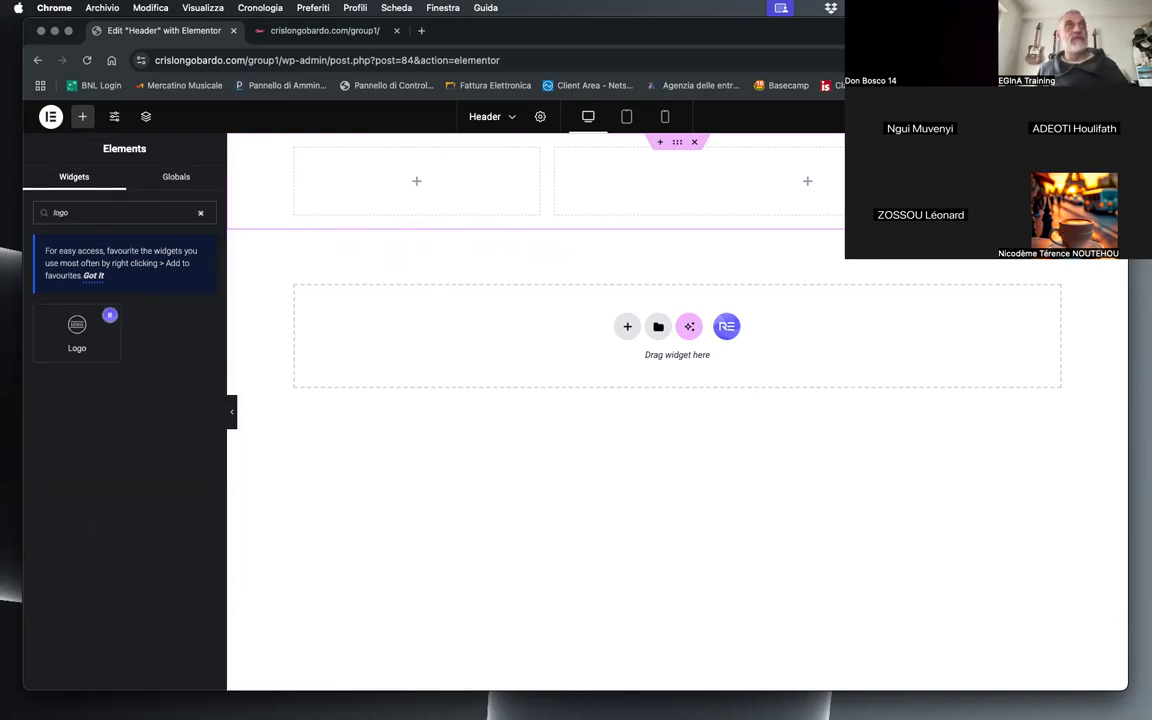
{"action": "left_click_drag", "start_coordinate": [83, 340], "coordinate": [400, 195]}
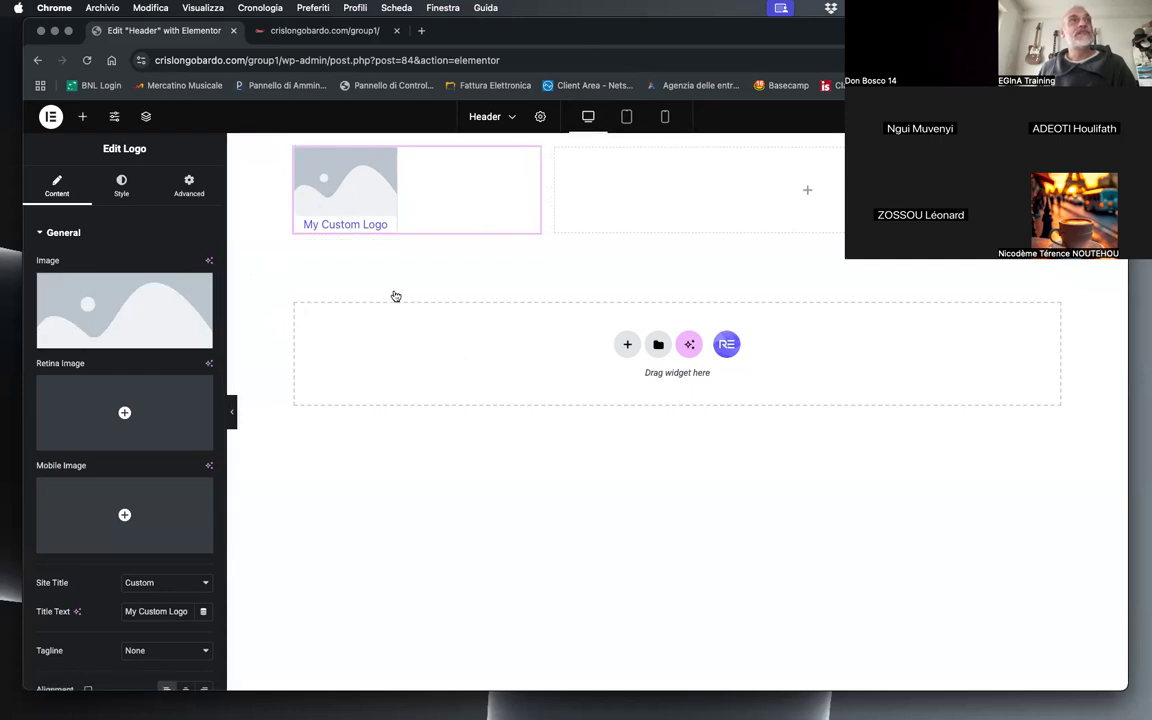
Step: Set the Logo widget's image to the "COOKING HEALTHY FOOD" logo from the Media Library
{"action": "left_click", "coordinate": [95, 309]}
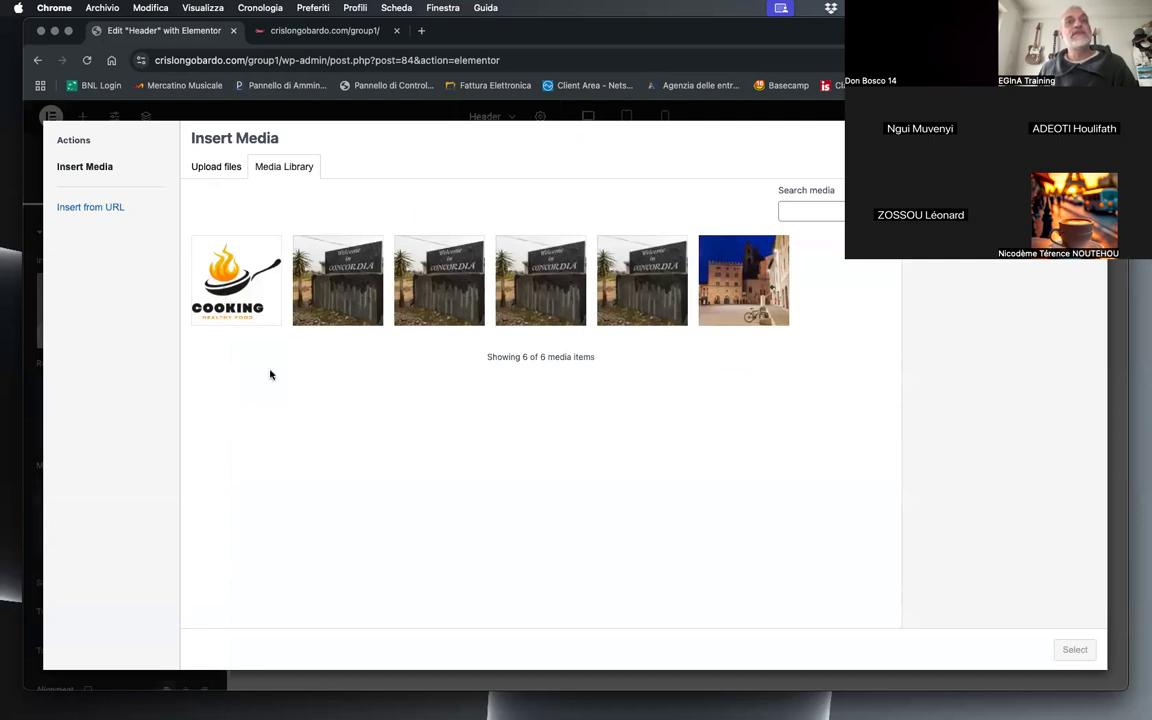
{"action": "left_click", "coordinate": [226, 292]}
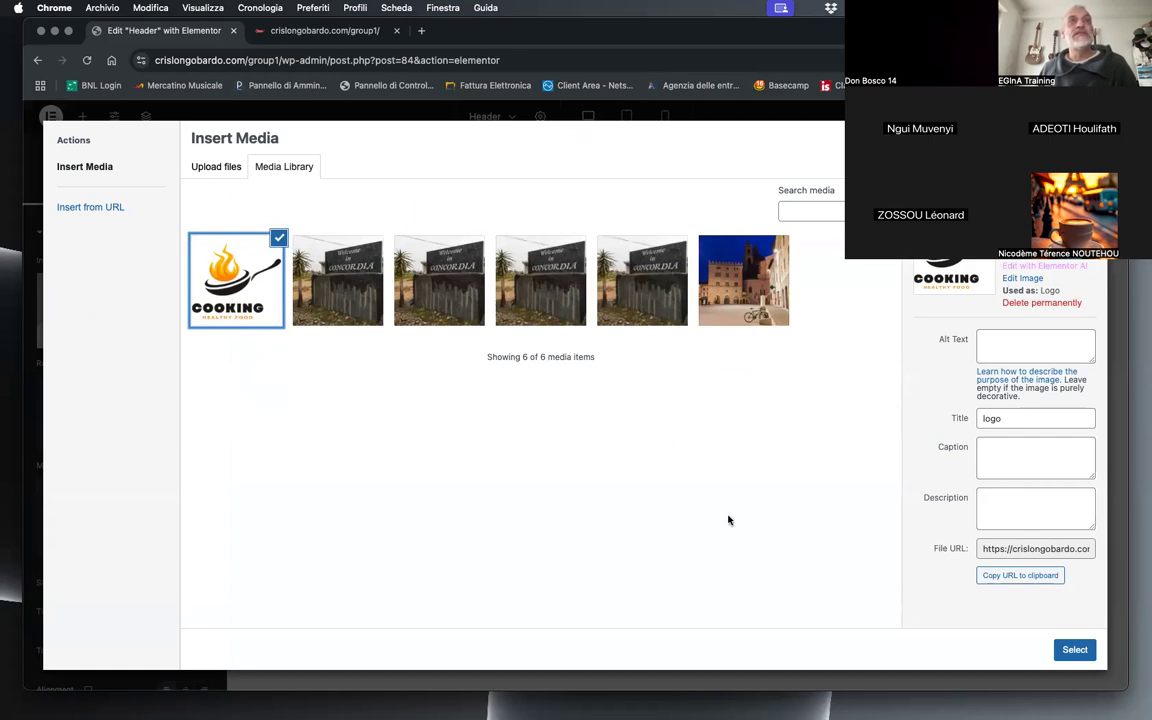
{"action": "left_click", "coordinate": [1075, 649]}
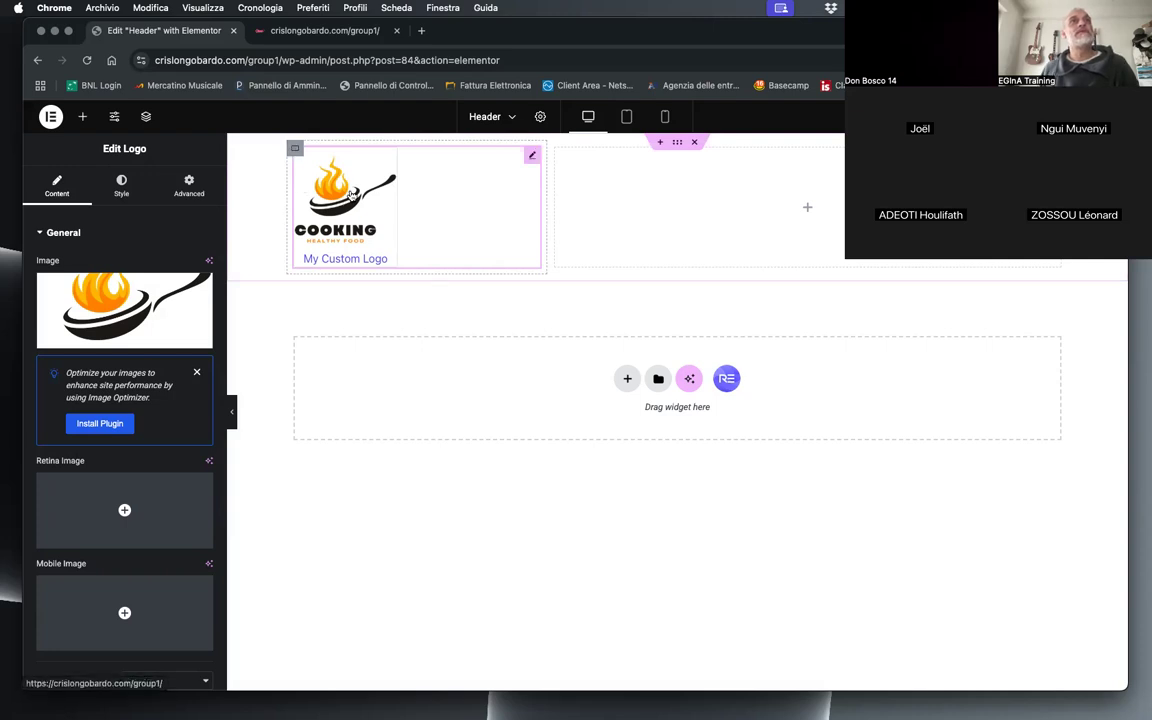
Step: Style the logo image with a width of 160 and left alignment
{"action": "left_click", "coordinate": [122, 187]}
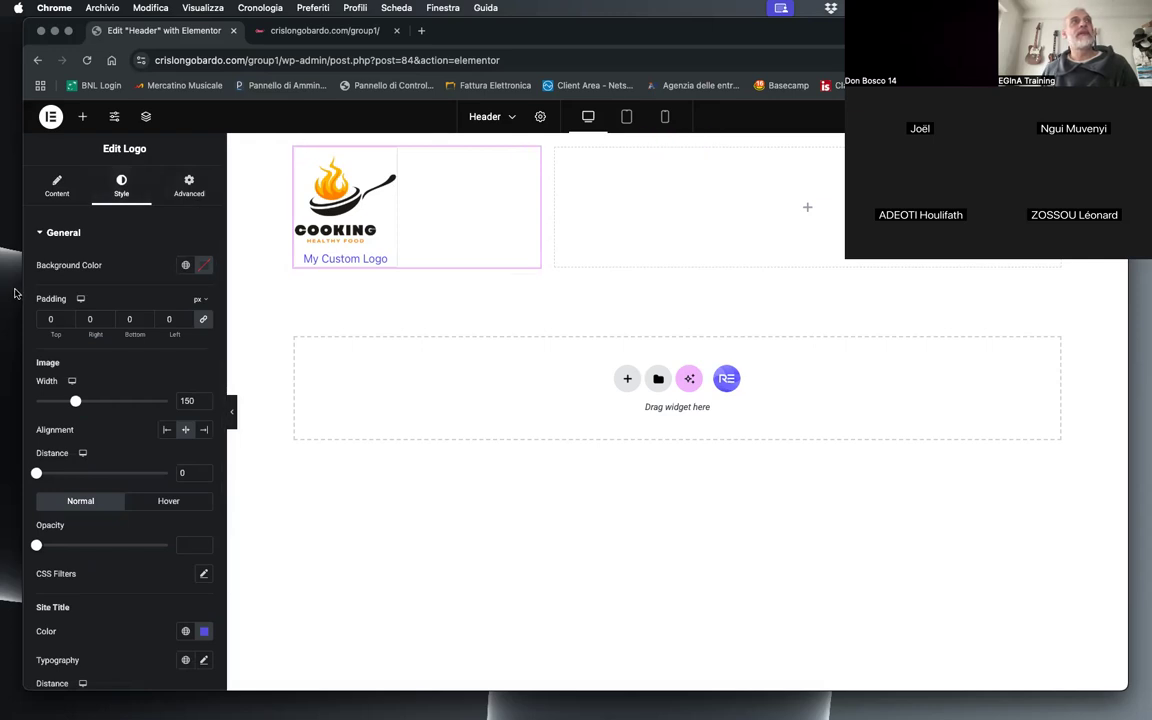
{"action": "left_click_drag", "start_coordinate": [77, 404], "coordinate": [80, 403]}
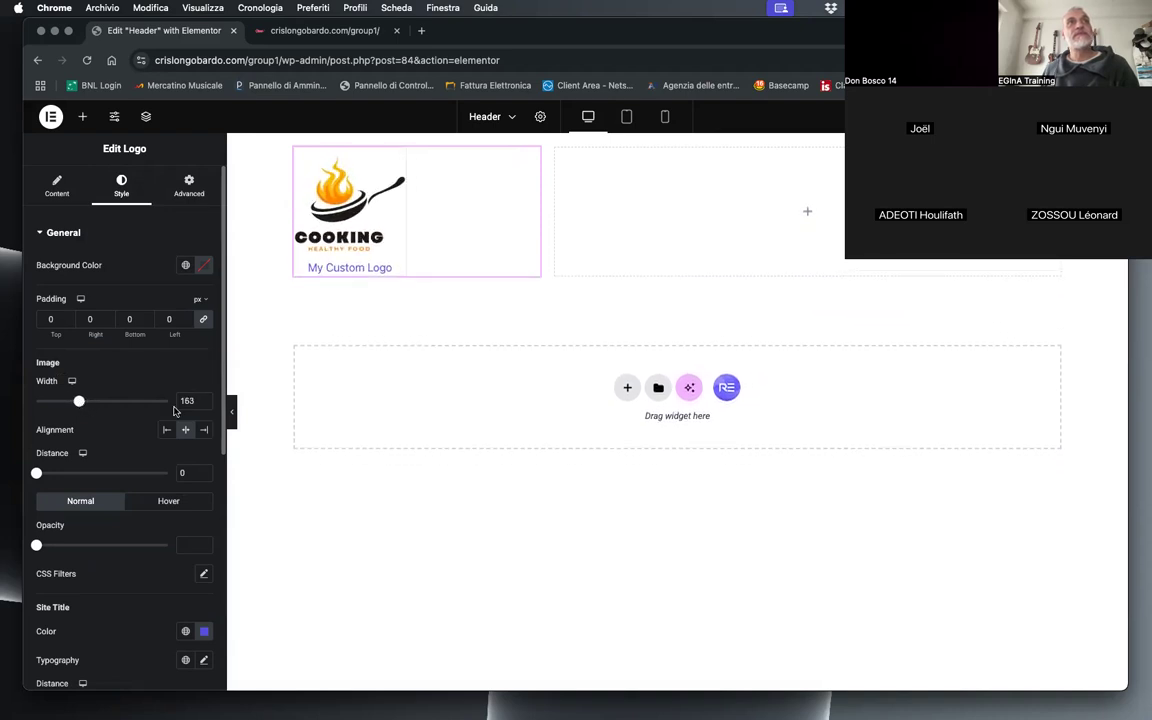
{"action": "left_click", "coordinate": [205, 404]}
{"action": "left_click", "coordinate": [205, 404]}
{"action": "left_click", "coordinate": [205, 404]}
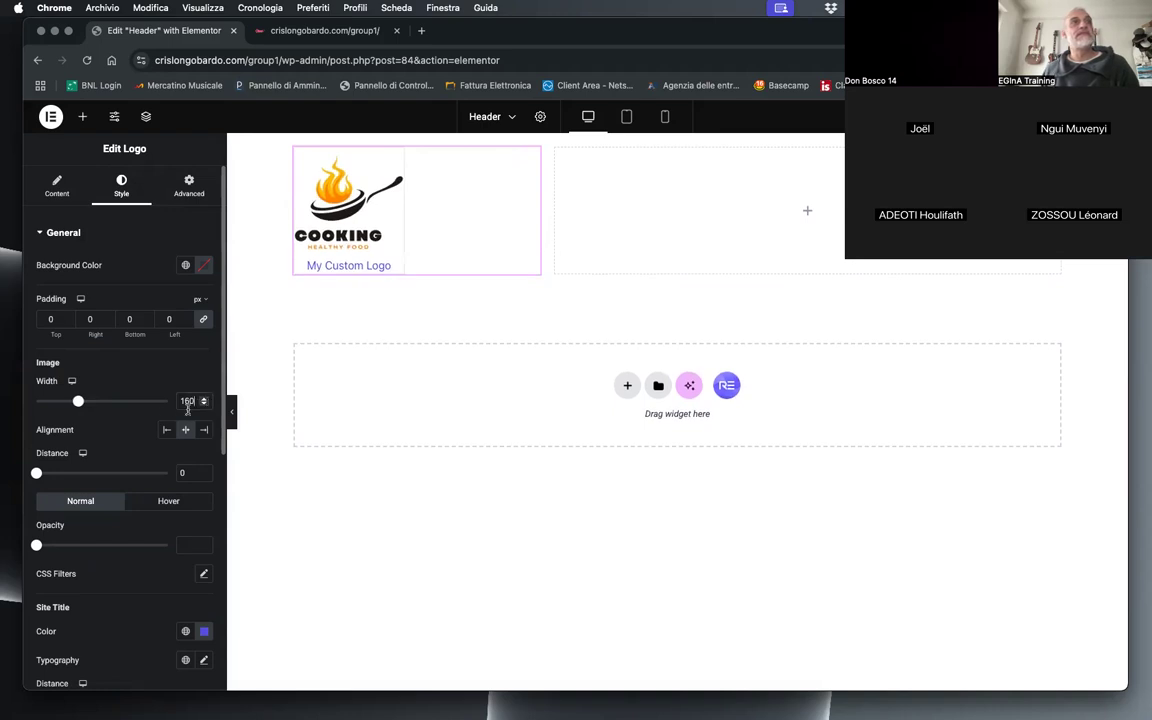
{"action": "left_click", "coordinate": [167, 429]}
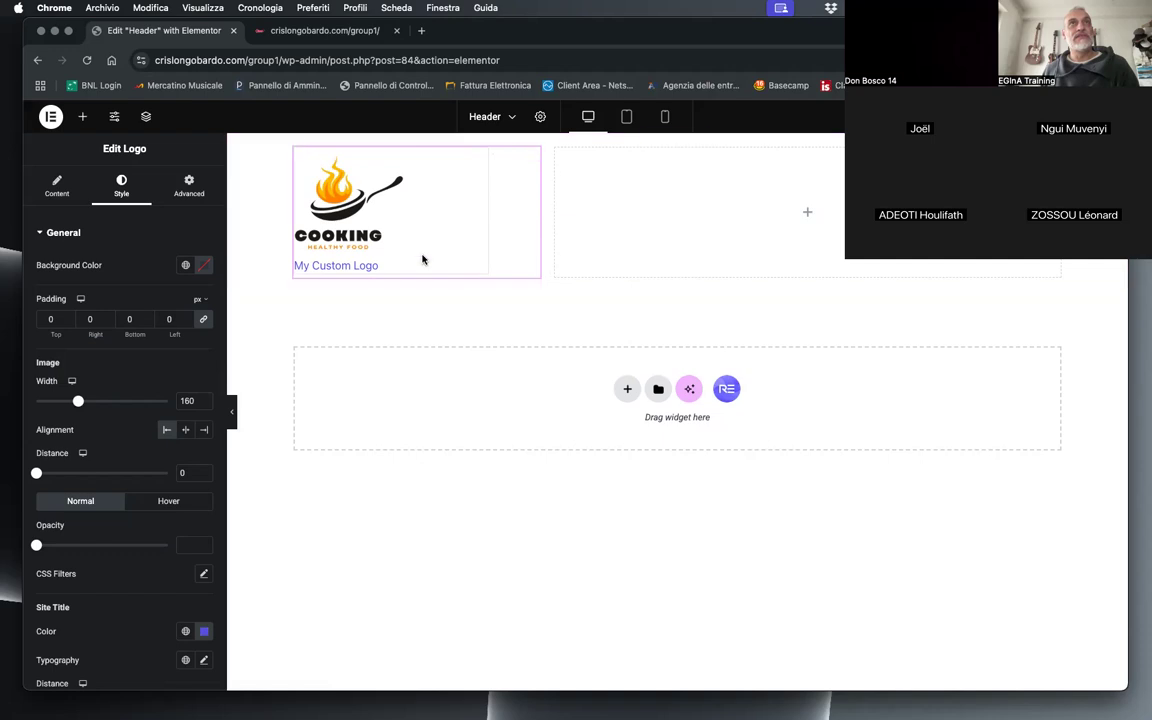
Step: Remove the logo's border by setting its Border Type to None
{"action": "scroll", "coordinate": [90, 538], "scroll_direction": "down", "scroll_amount": 3}
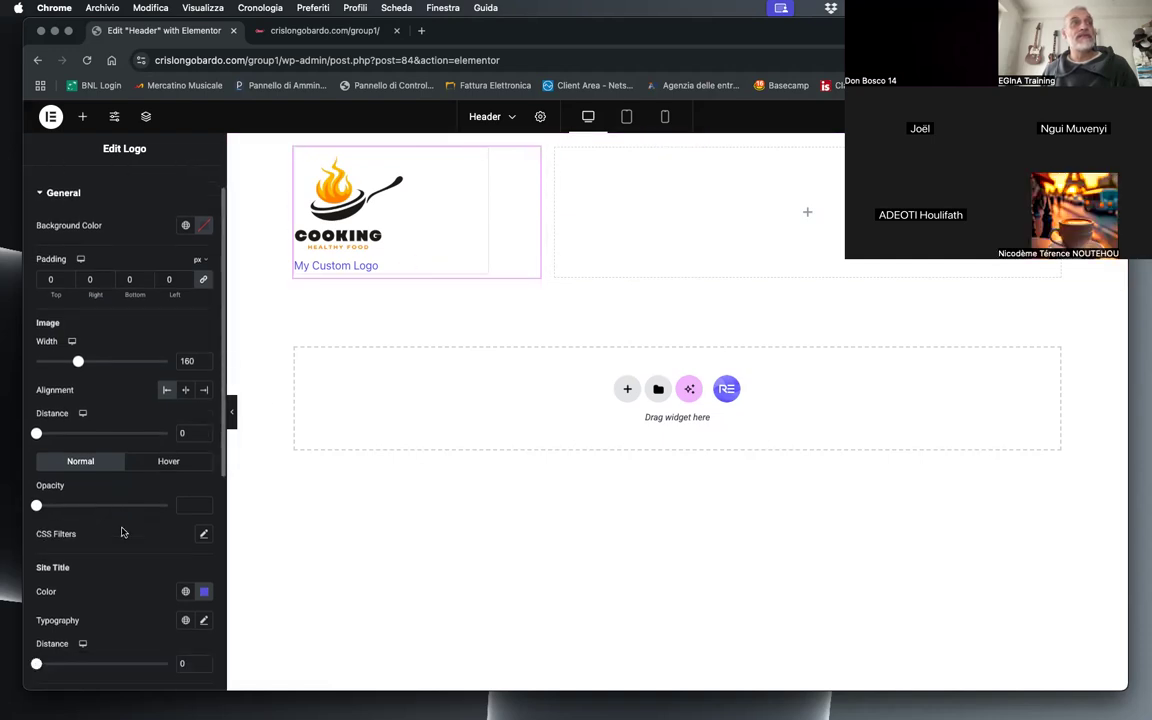
{"action": "scroll", "coordinate": [125, 532], "scroll_direction": "down", "scroll_amount": 5}
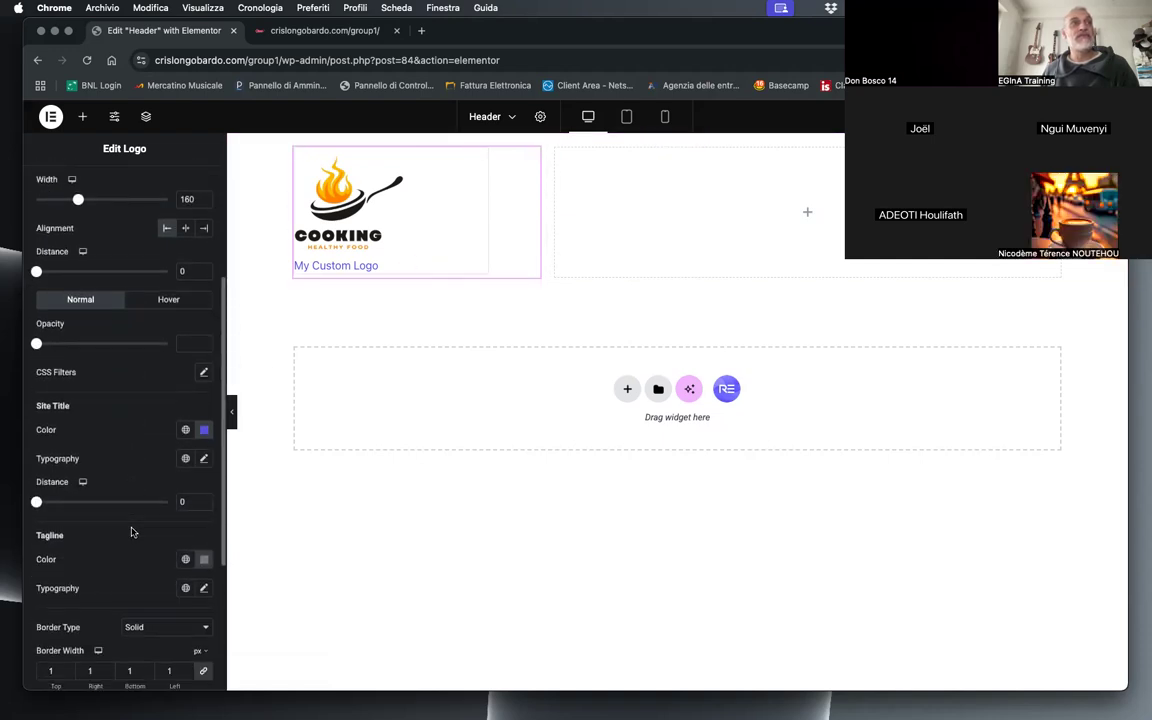
{"action": "scroll", "coordinate": [126, 573], "scroll_direction": "down", "scroll_amount": 3}
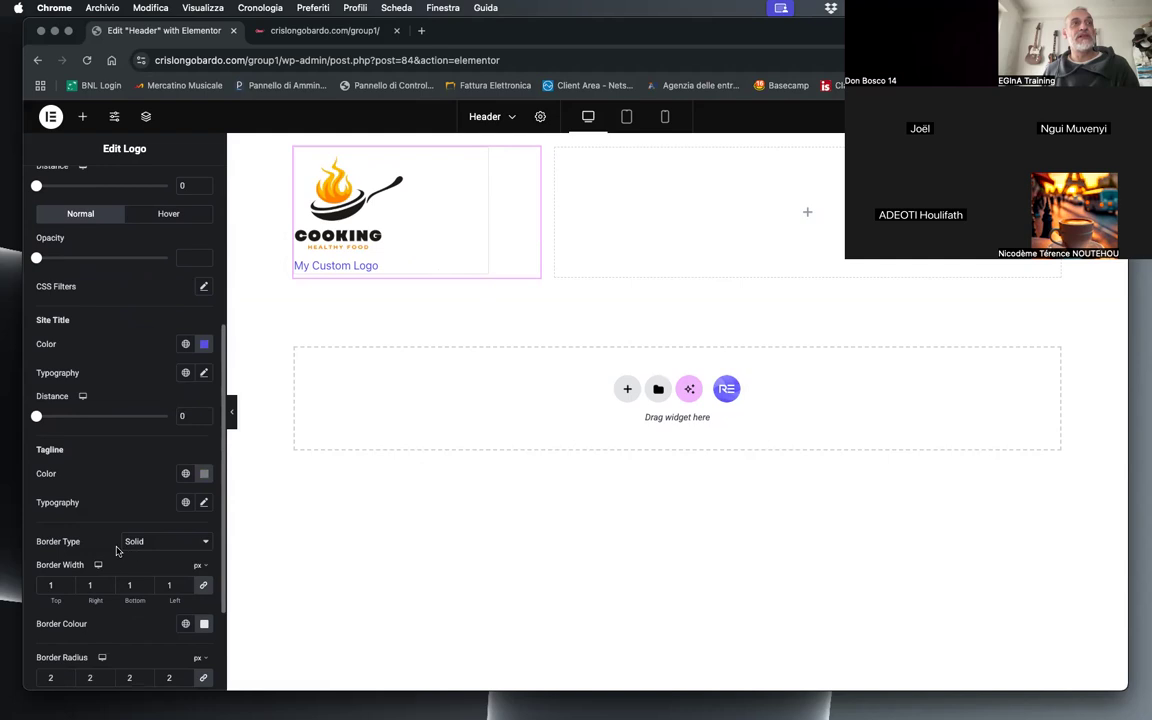
{"action": "left_click", "coordinate": [145, 541]}
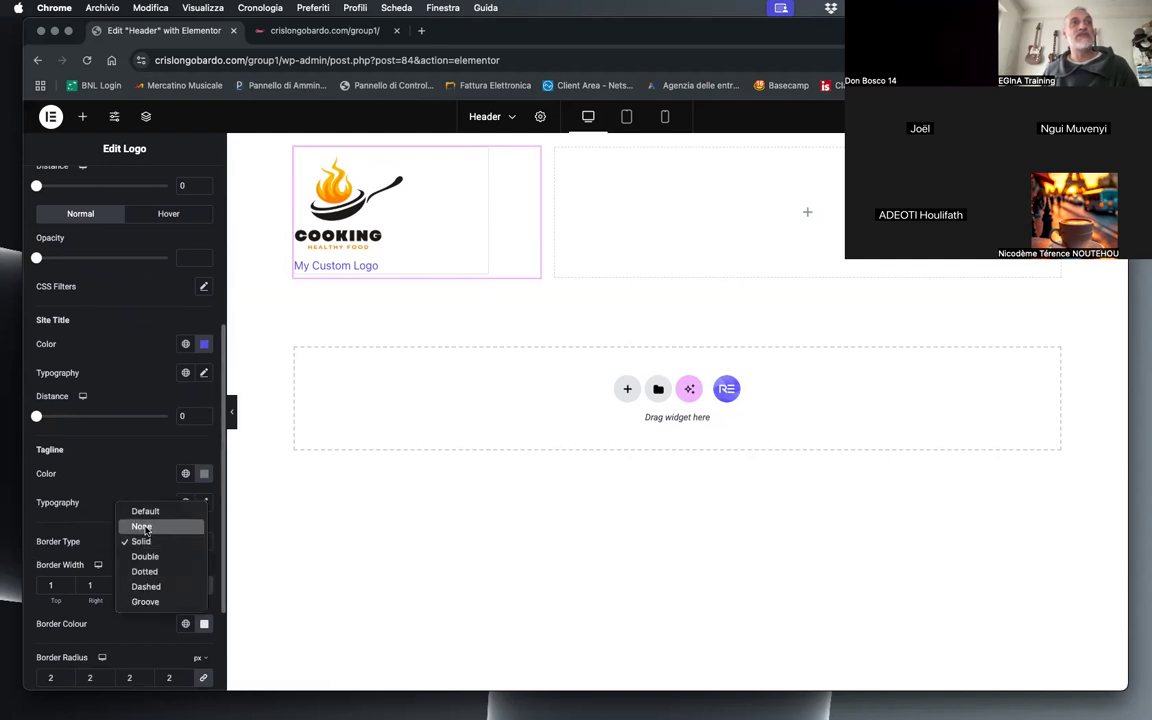
{"action": "left_click", "coordinate": [146, 528]}
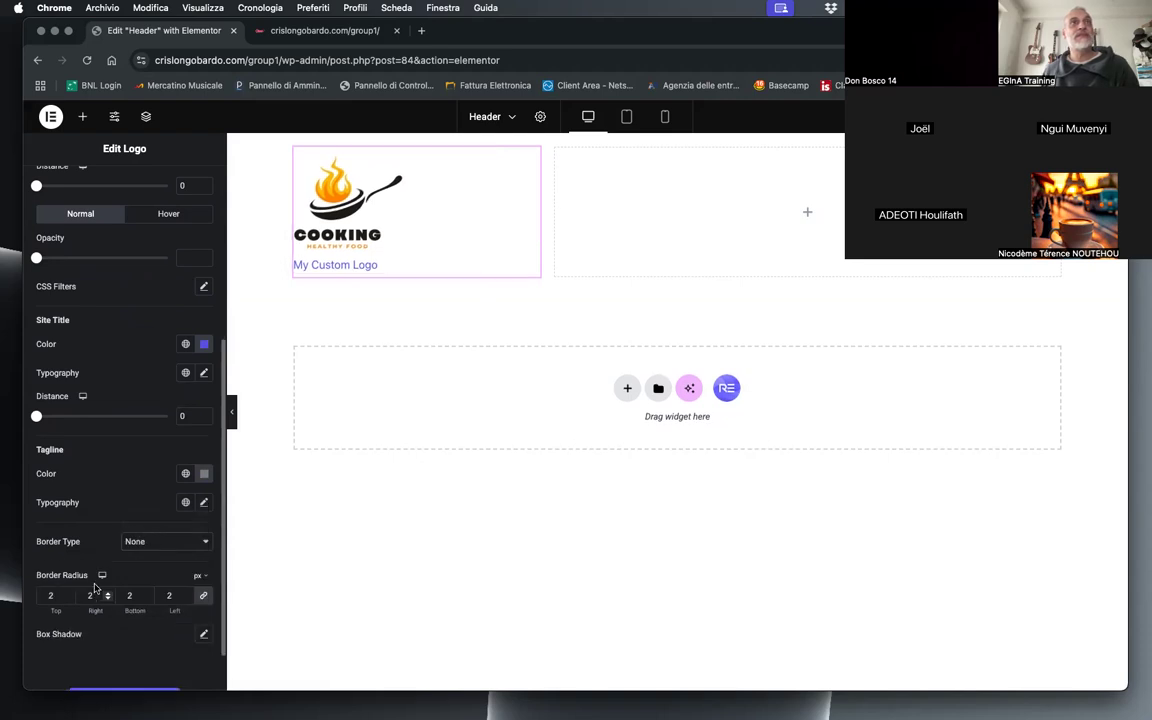
{"action": "scroll", "coordinate": [140, 575], "scroll_direction": "down", "scroll_amount": 2}
{"action": "scroll", "coordinate": [172, 584], "scroll_direction": "up", "scroll_amount": 5}
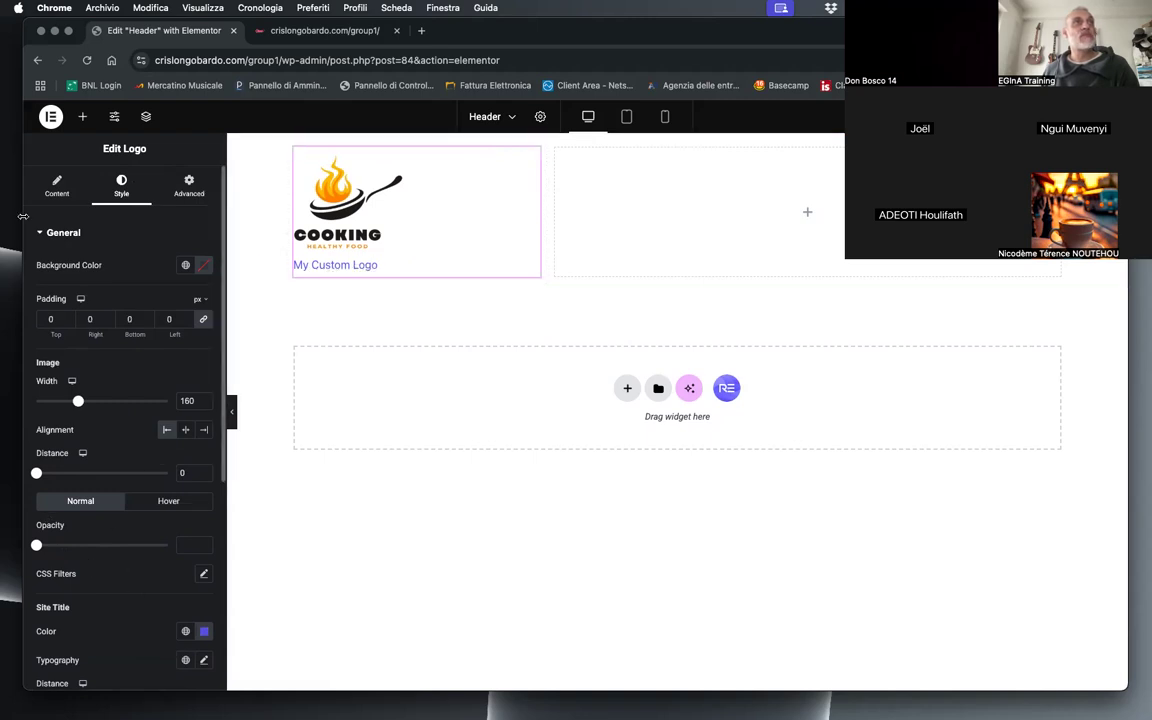
Step: Hide the text under the logo by setting the Site Title to None
{"action": "left_click", "coordinate": [57, 186]}
{"action": "scroll", "coordinate": [155, 457], "scroll_direction": "down", "scroll_amount": 2}
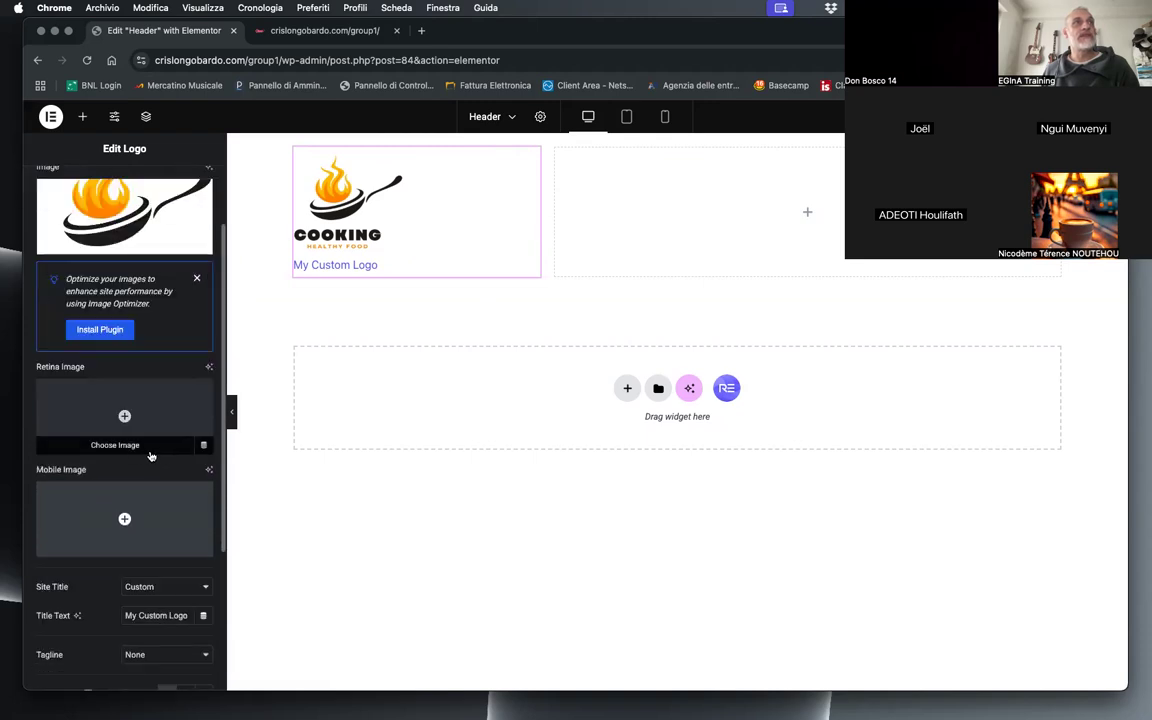
{"action": "scroll", "coordinate": [150, 456], "scroll_direction": "down", "scroll_amount": 5}
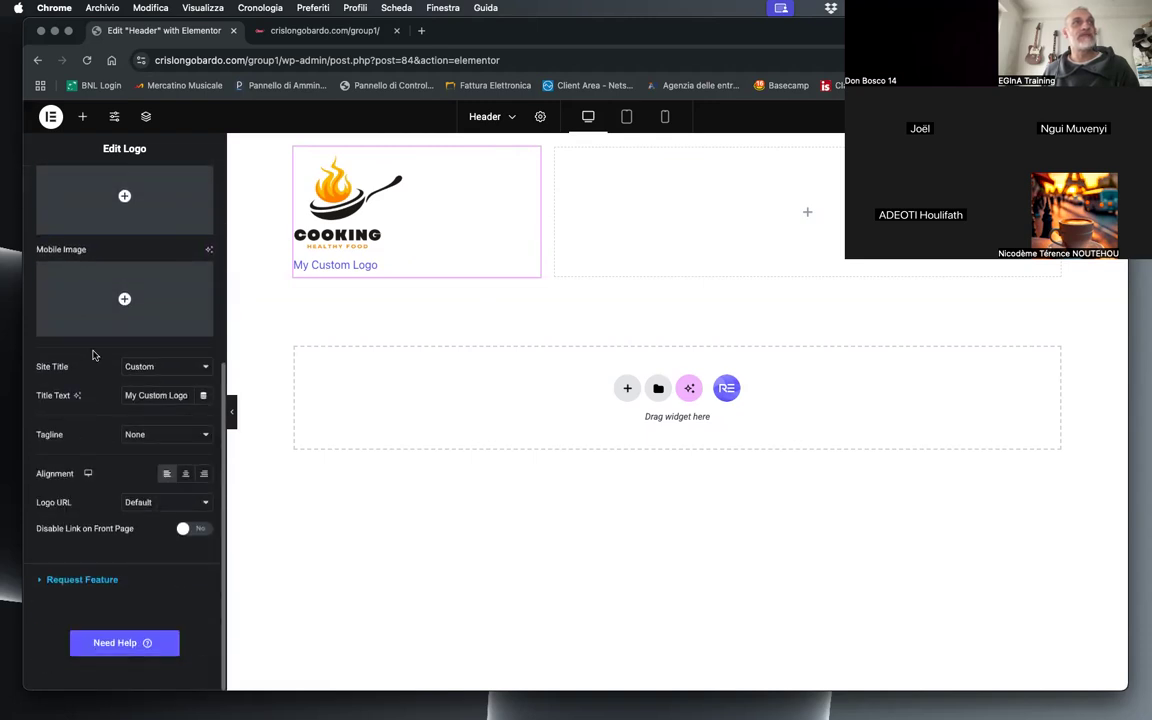
{"action": "left_click", "coordinate": [142, 374]}
{"action": "left_click", "coordinate": [140, 336]}
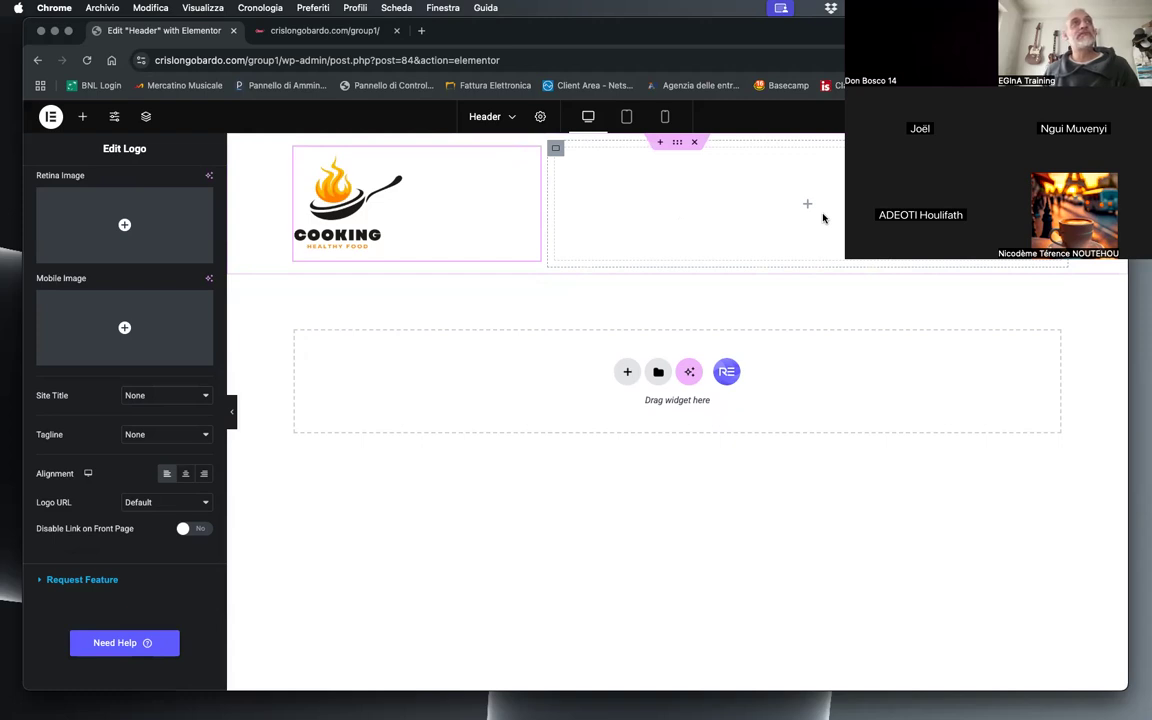
Step: Find the Nav Menu widget by searching for "menu", place it in the container's wide column, and align the Main menu right
{"action": "left_click", "coordinate": [83, 119]}
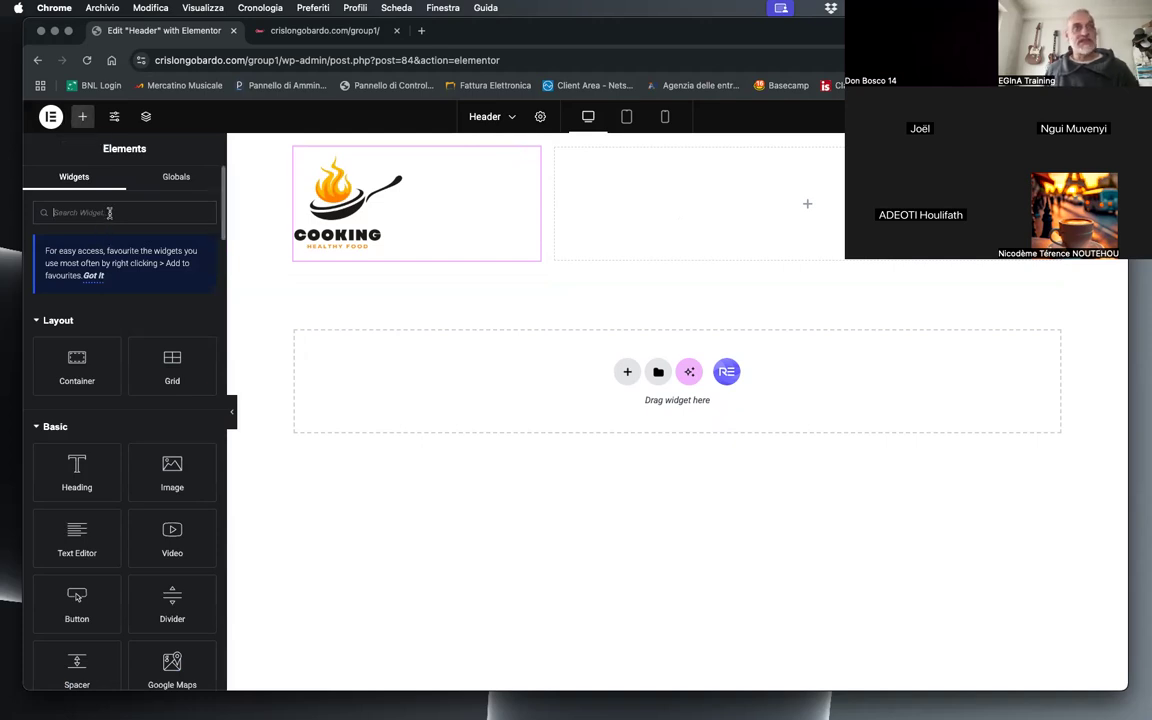
{"action": "type", "text": "nu"}
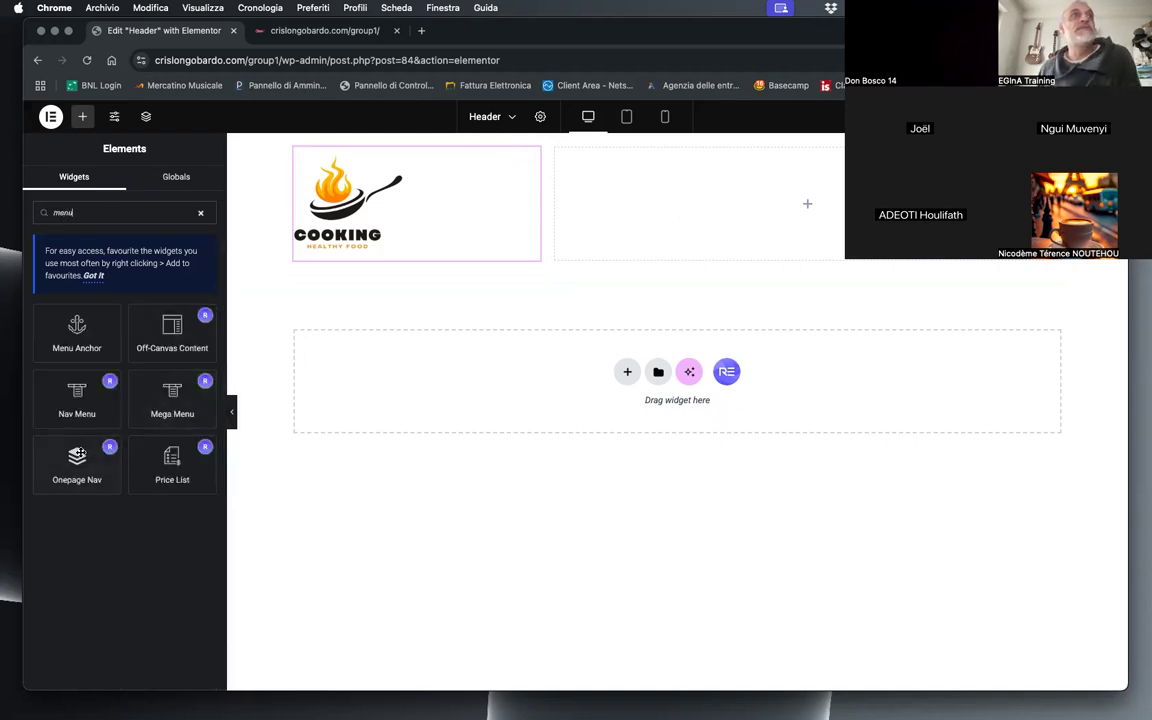
{"action": "left_click_drag", "start_coordinate": [73, 404], "coordinate": [830, 203]}
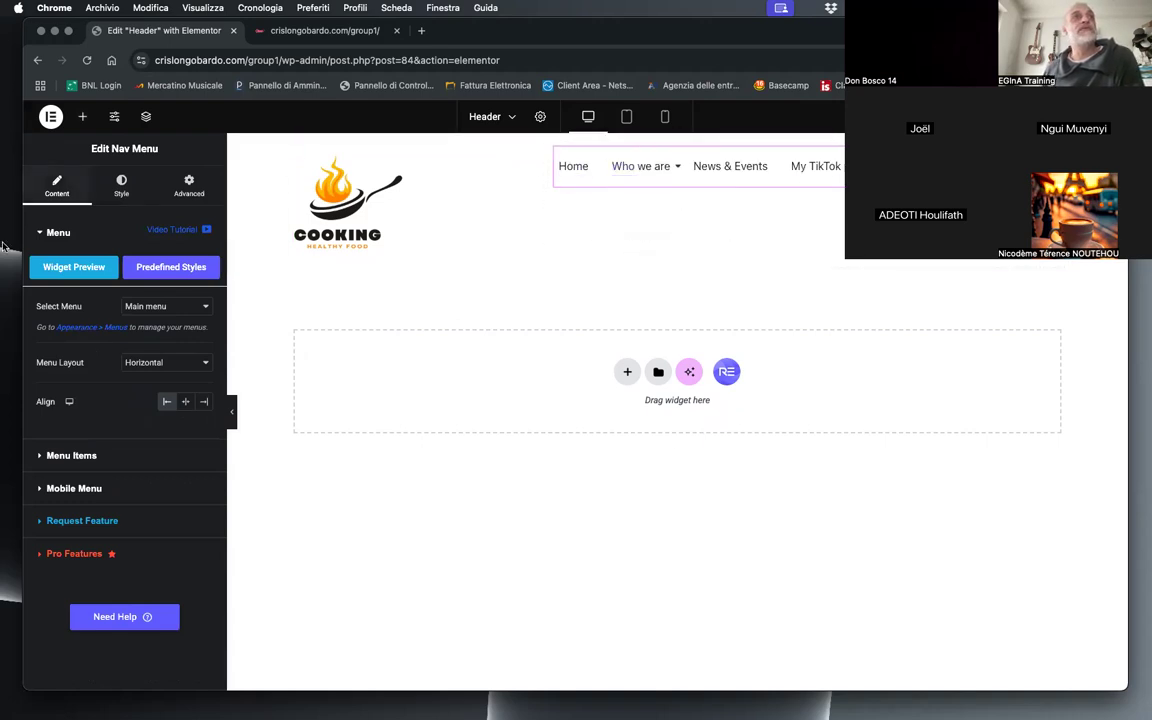
{"action": "left_click", "coordinate": [156, 309]}
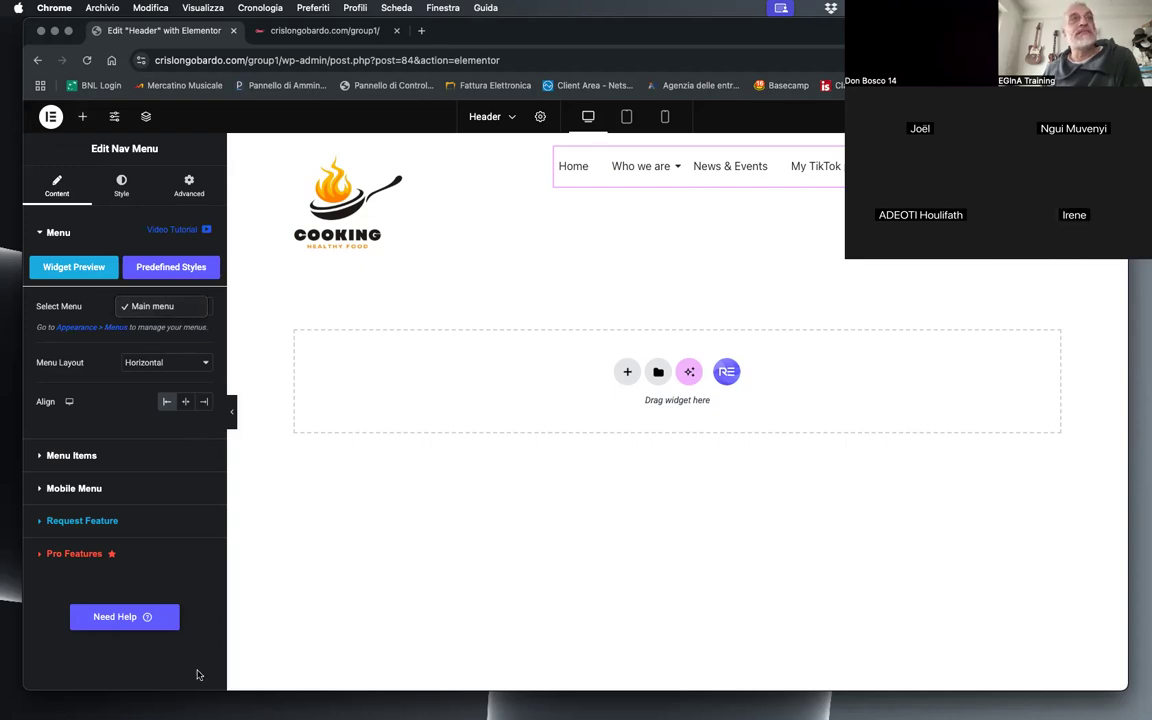
{"action": "left_click", "coordinate": [205, 403]}
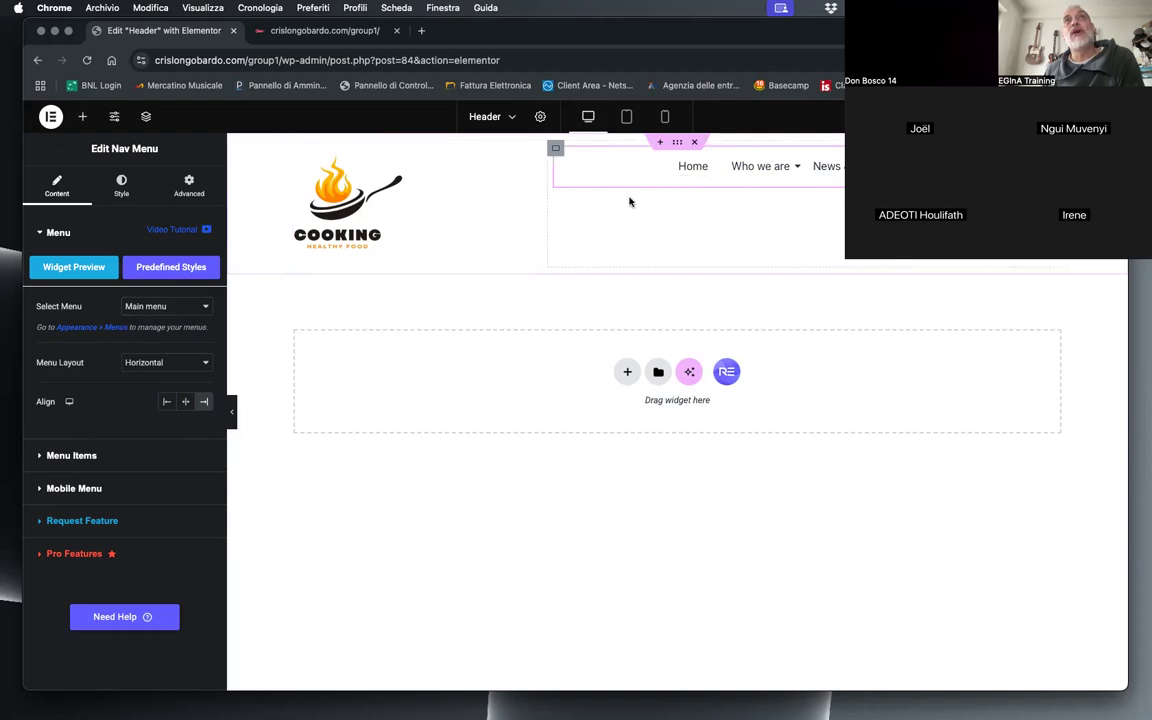
Step: Vertically centre the logo and menu by setting the parent container's Align Items to Centre
{"action": "mouse_move", "coordinate": [739, 187]}
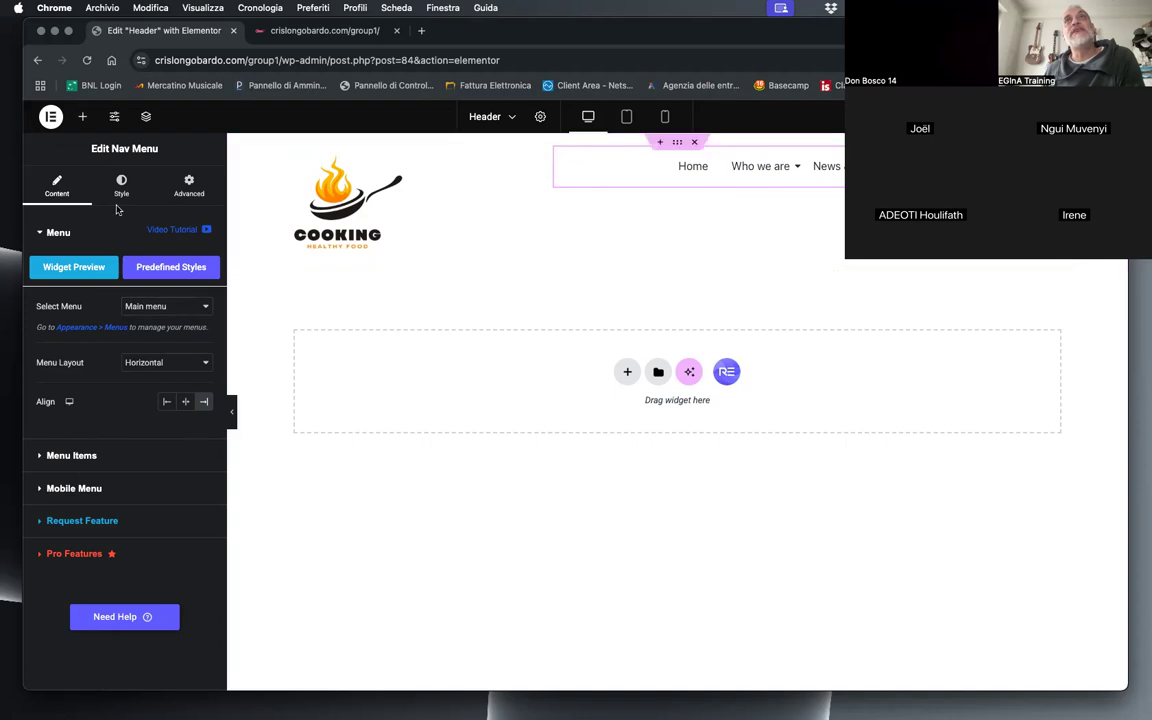
{"action": "left_click", "coordinate": [677, 146]}
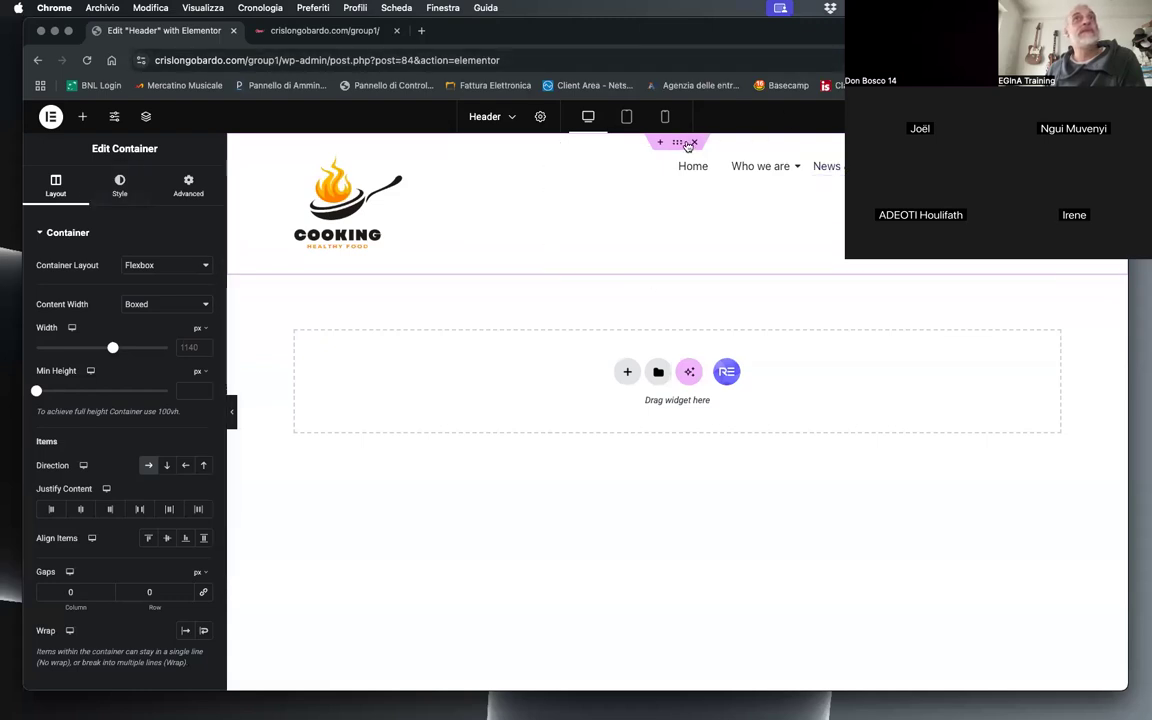
{"action": "left_click", "coordinate": [169, 540]}
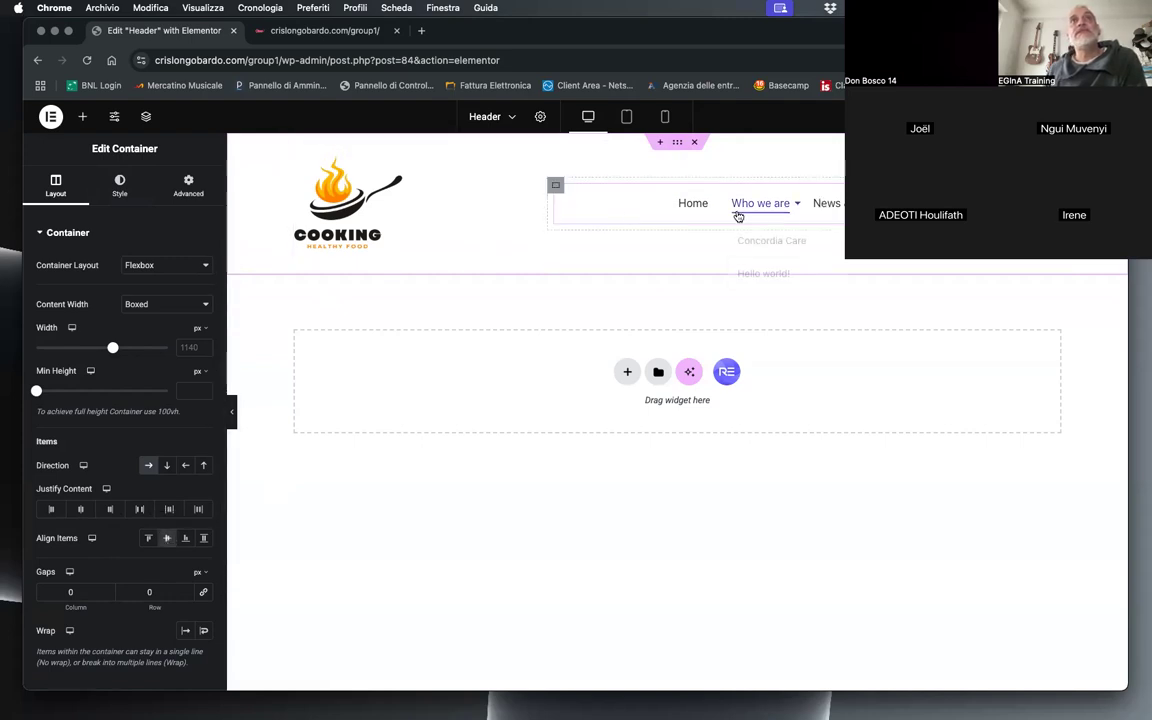
Step: Set the Nav Menu items' normal text color to red #E22424
{"action": "mouse_move", "coordinate": [774, 207]}
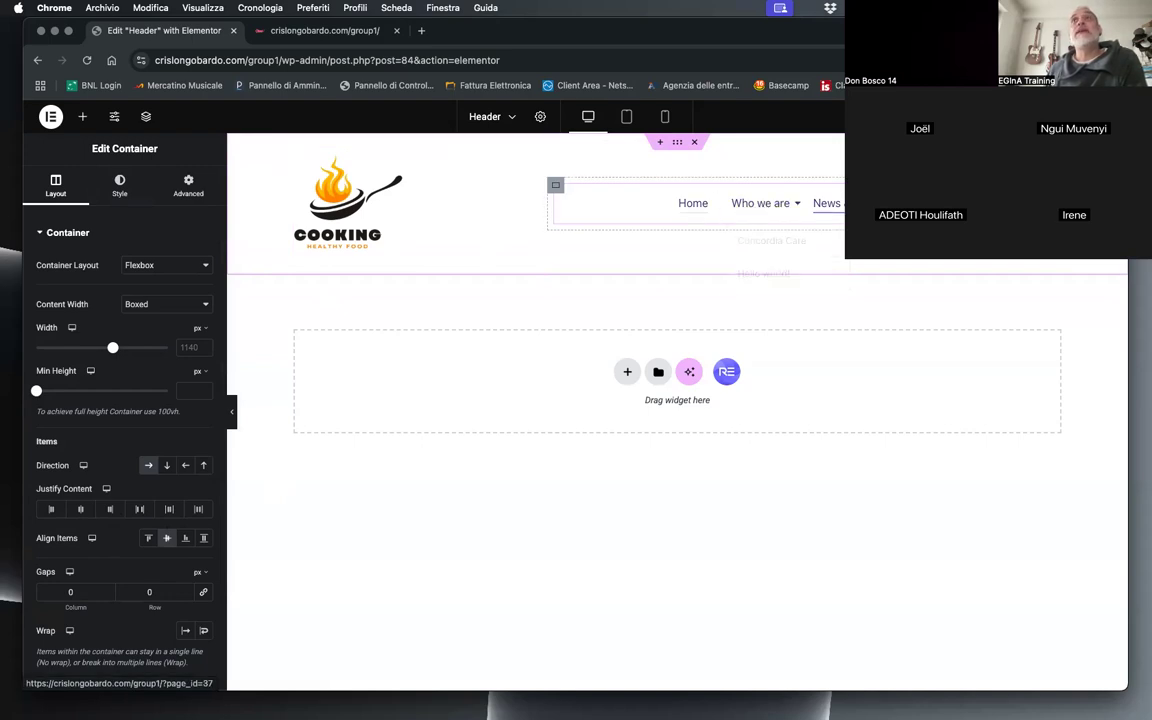
{"action": "left_click", "coordinate": [1046, 191]}
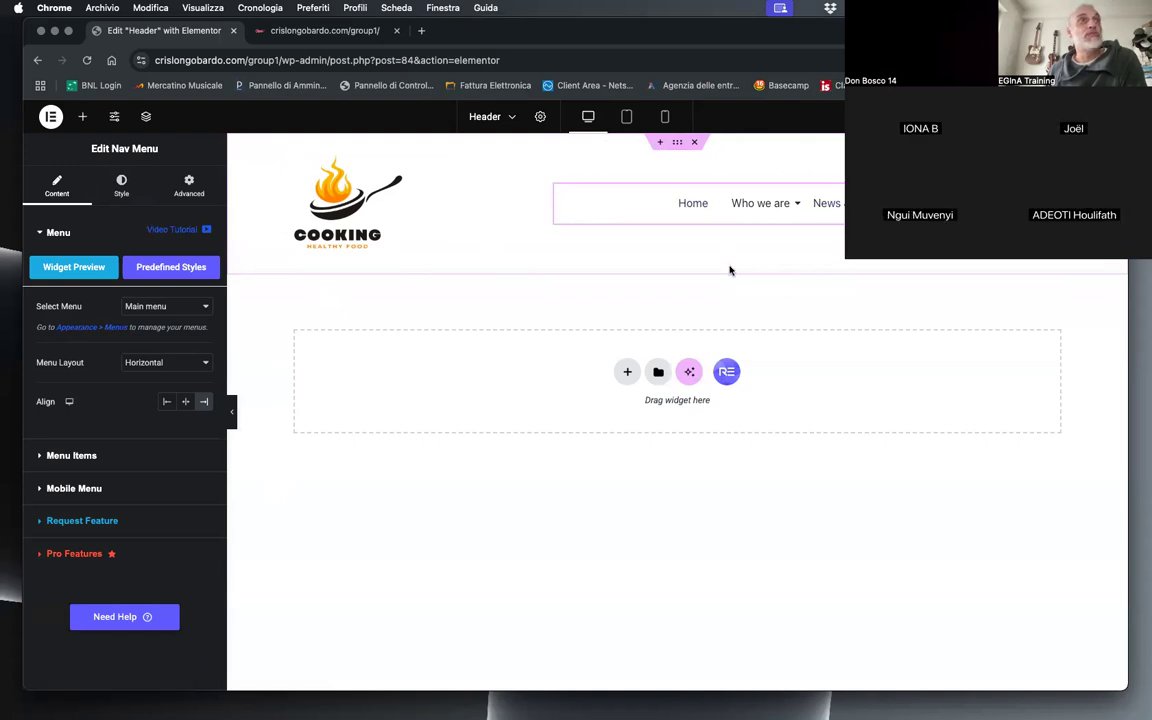
{"action": "left_click", "coordinate": [122, 186]}
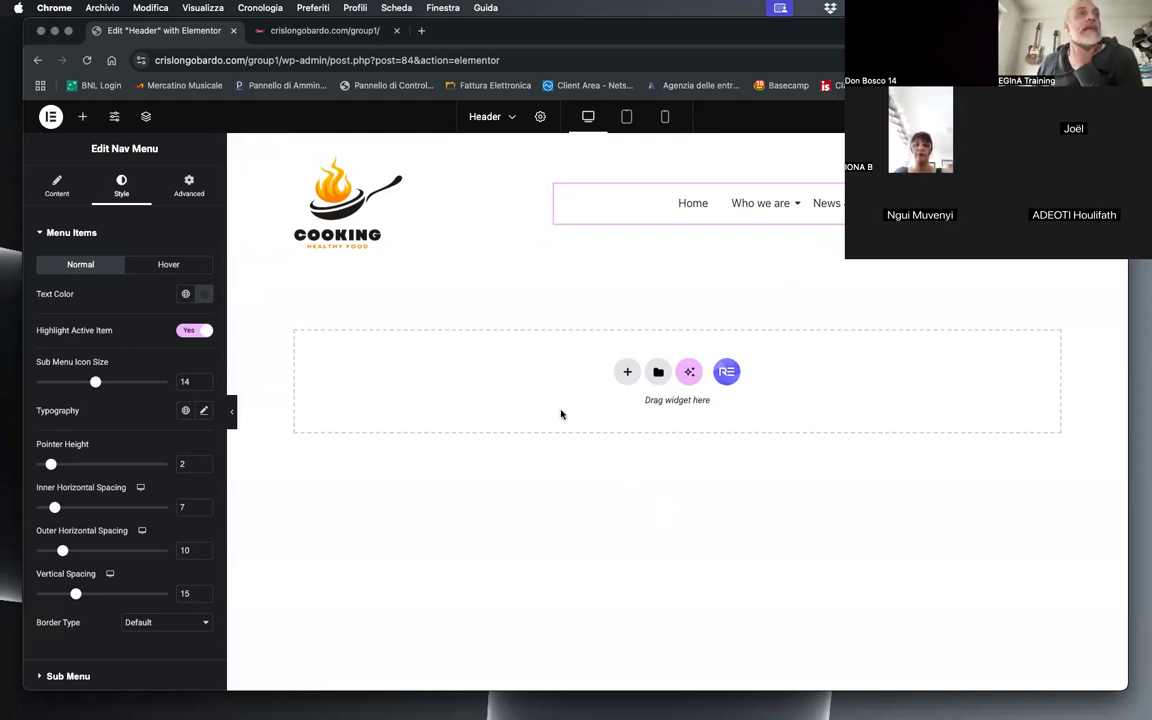
{"action": "left_click", "coordinate": [204, 294]}
{"action": "left_click", "coordinate": [214, 382]}
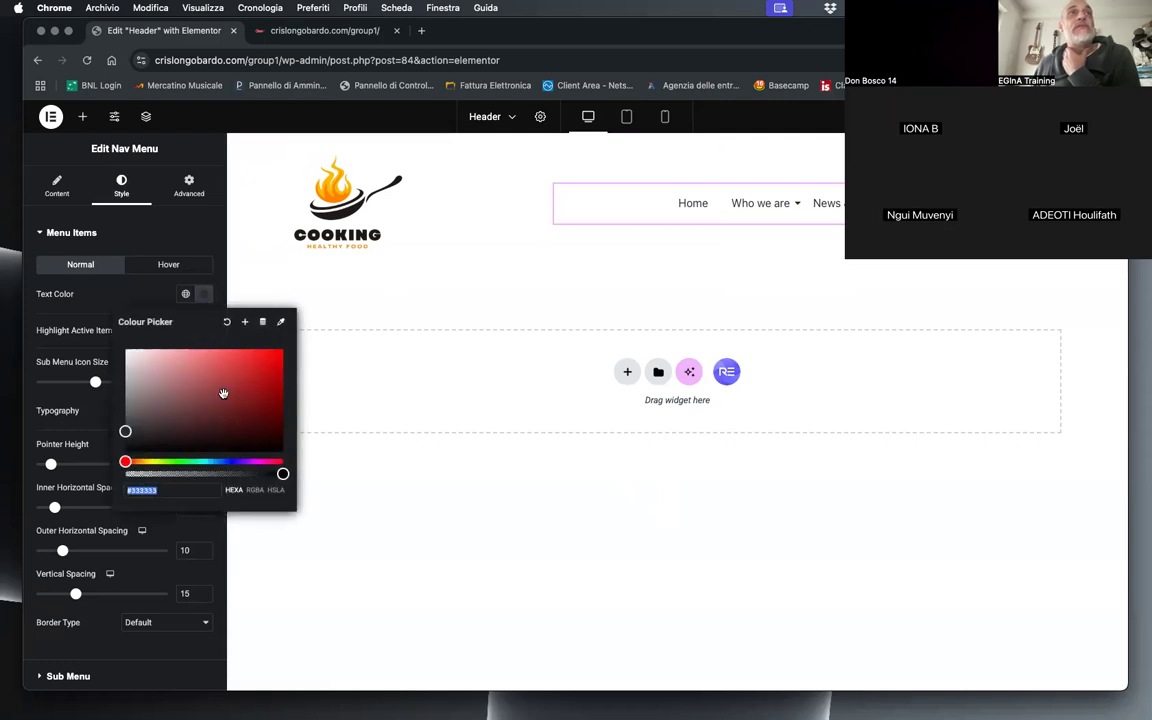
{"action": "mouse_move", "coordinate": [214, 382]}
{"action": "left_mouse_down"}
{"action": "mouse_move", "coordinate": [239, 399]}
{"action": "mouse_move", "coordinate": [257, 360]}
{"action": "left_mouse_up"}
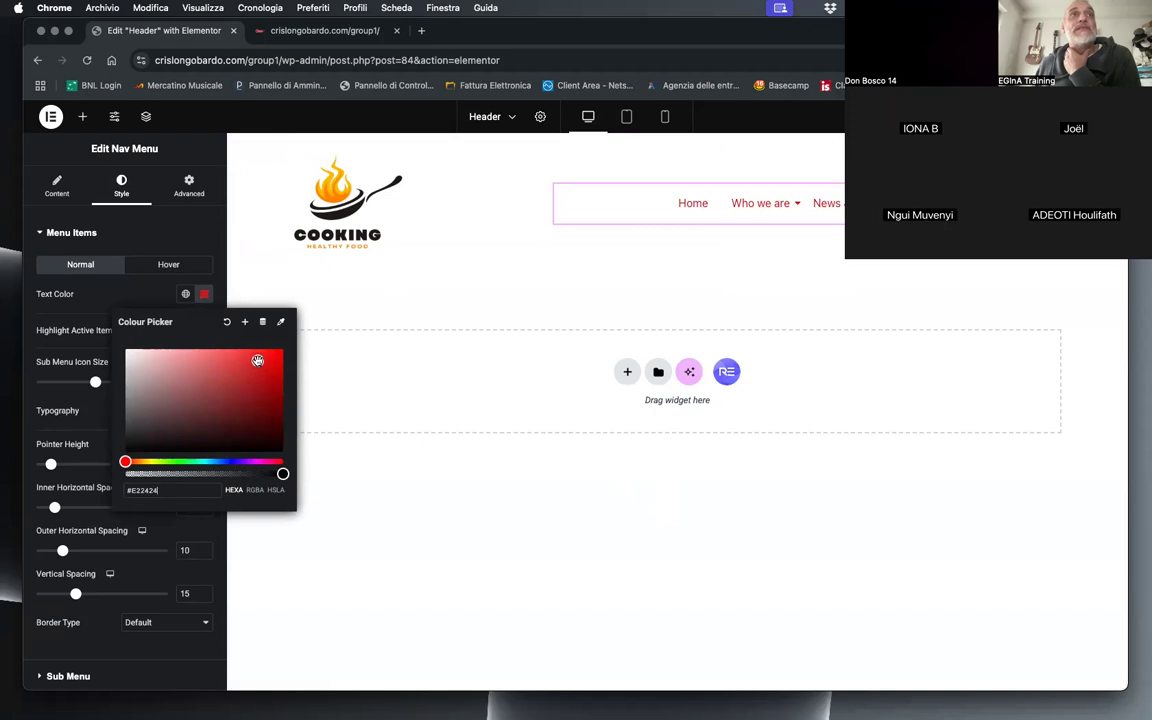
Step: Try other red shades for the menu items' text color, ending on #CC7979
{"action": "triple_click", "coordinate": [146, 489]}
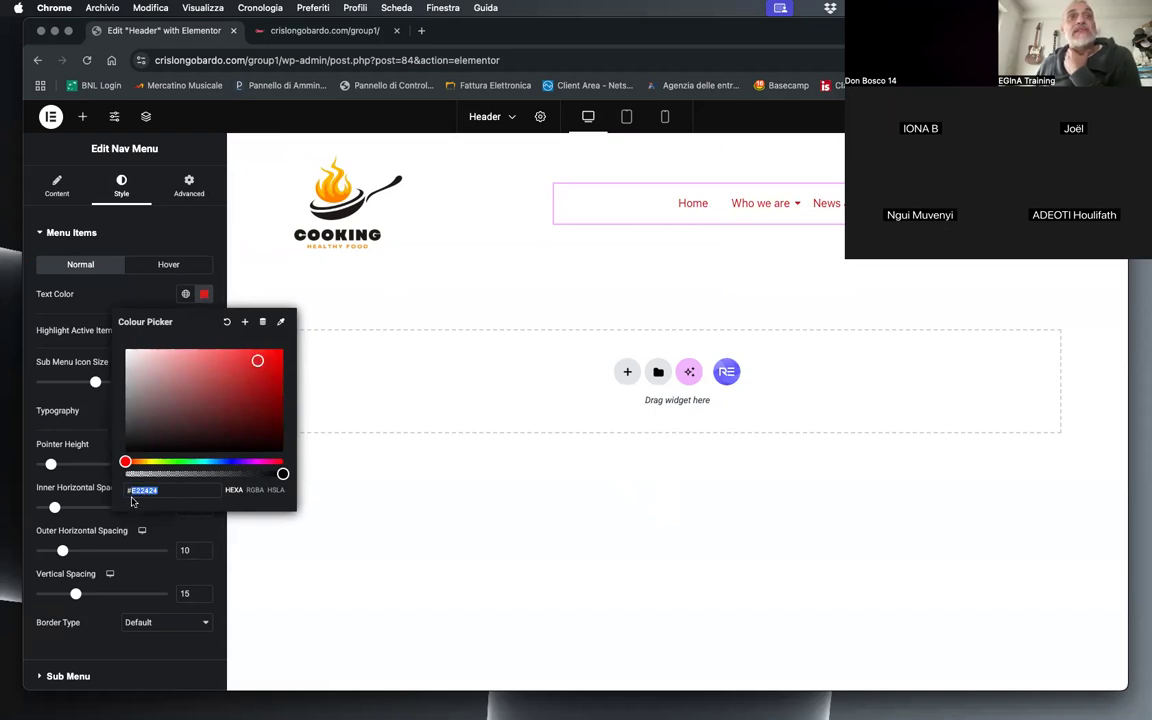
{"action": "left_click", "coordinate": [218, 402]}
{"action": "left_click", "coordinate": [237, 376]}
{"action": "left_click", "coordinate": [253, 378]}
{"action": "left_click", "coordinate": [253, 406]}
{"action": "left_click", "coordinate": [190, 370]}
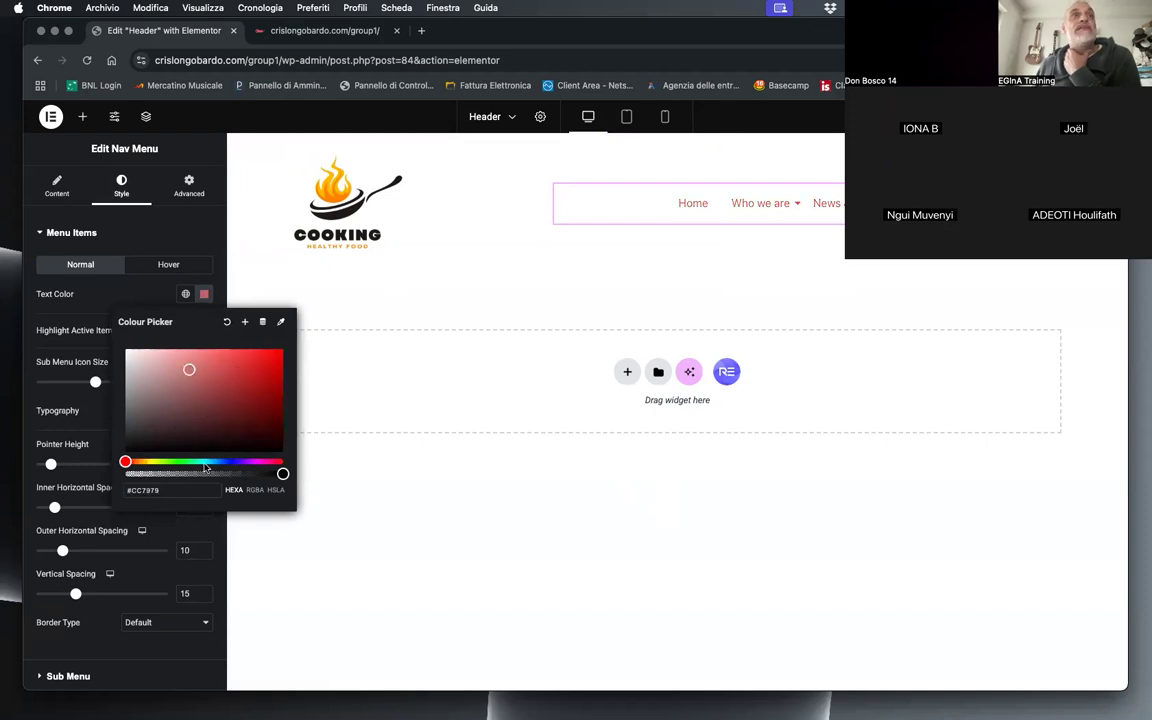
Step: Change the menu items' text color to blue #2A71CC
{"action": "left_click", "coordinate": [230, 462]}
{"action": "left_click", "coordinate": [225, 462]}
{"action": "left_click", "coordinate": [219, 462]}
{"action": "left_click", "coordinate": [222, 375]}
{"action": "left_click", "coordinate": [250, 369]}
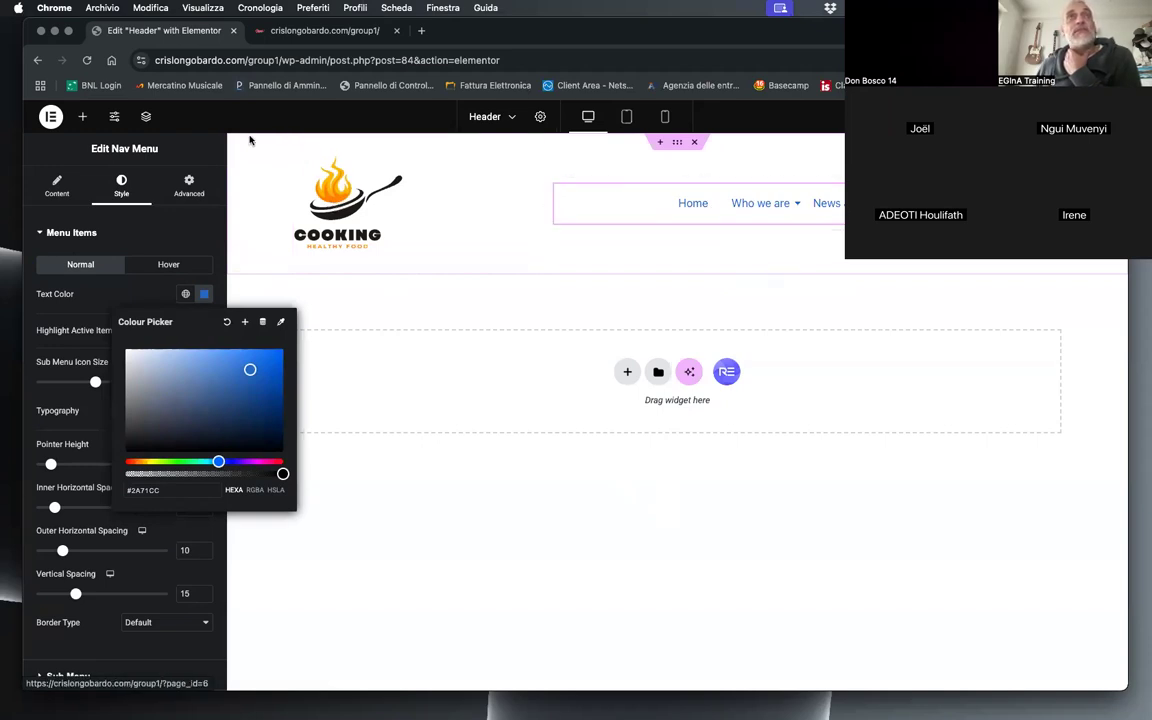
Step: Try to sample the orange of the logo's flame as the menu items' text color
{"action": "left_click", "coordinate": [282, 323]}
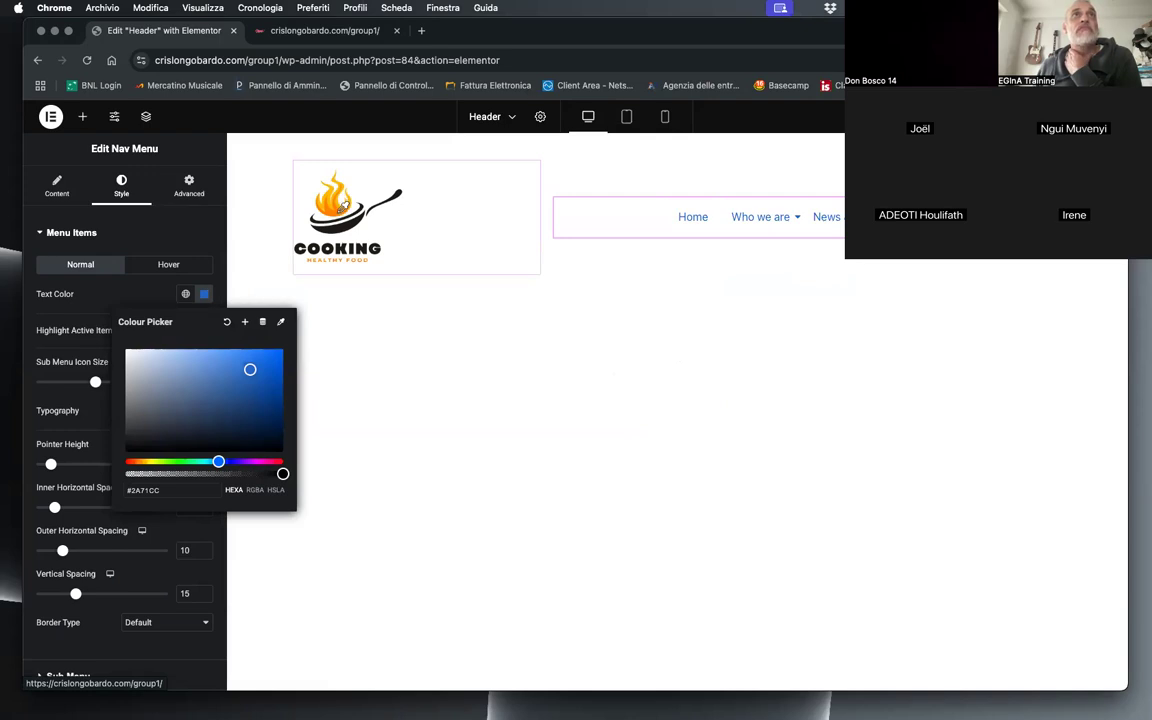
{"action": "left_click", "coordinate": [341, 207]}
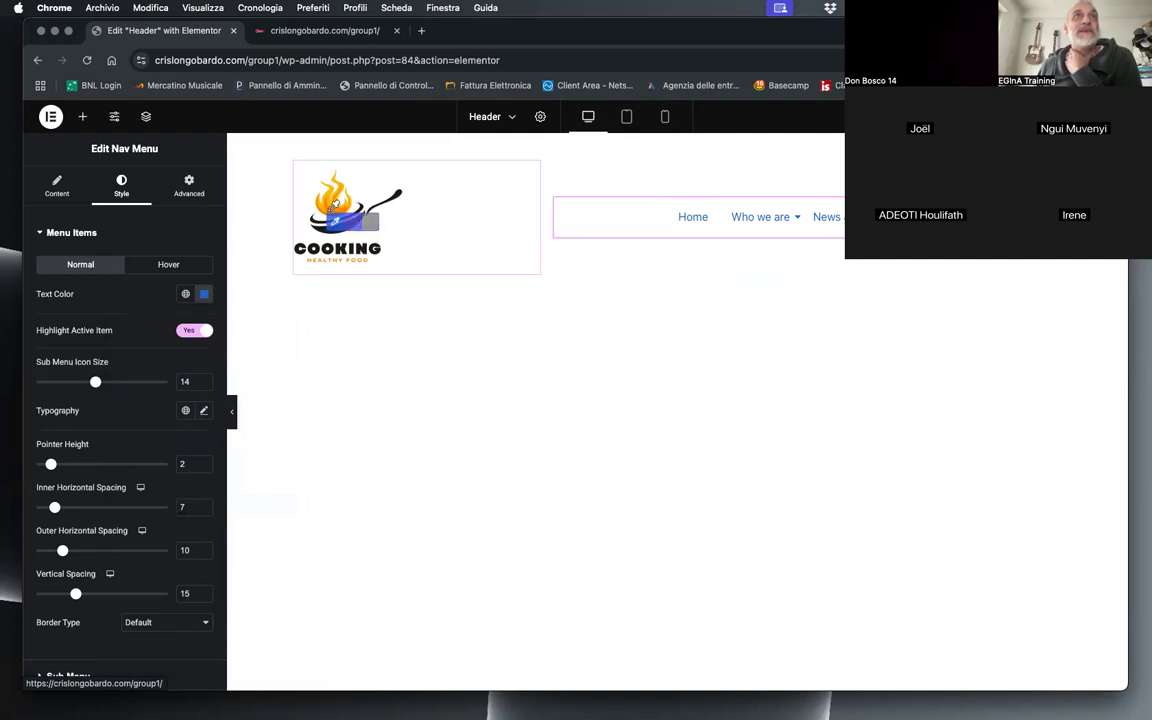
{"action": "left_click", "coordinate": [333, 215]}
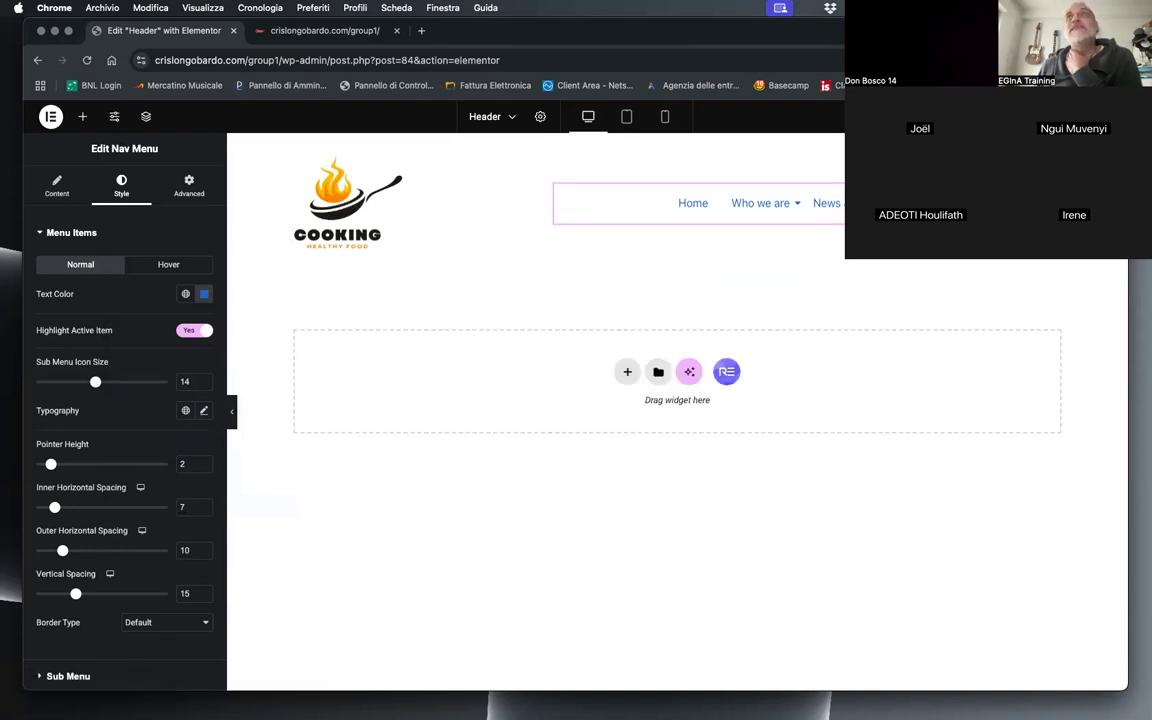
Step: Reload the live home page and sample the orange #FF8B02 from the logo's flame with the browser's eyedropper extension
{"action": "left_click", "coordinate": [322, 30]}
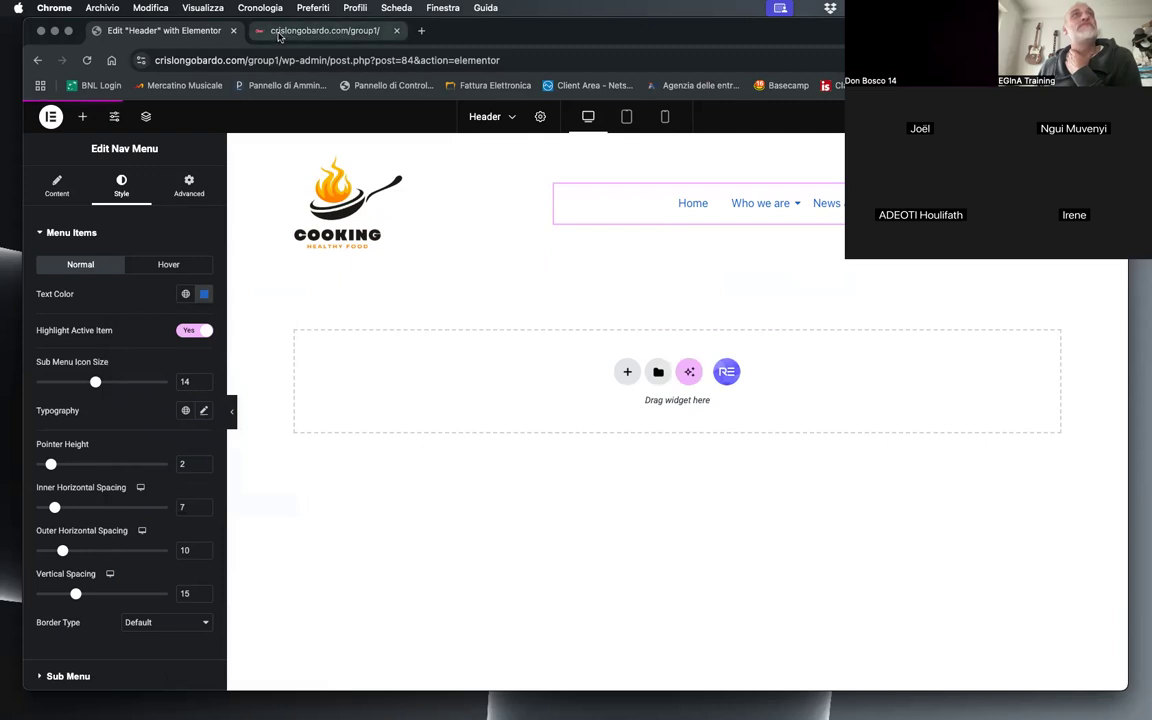
{"action": "left_click", "coordinate": [86, 60]}
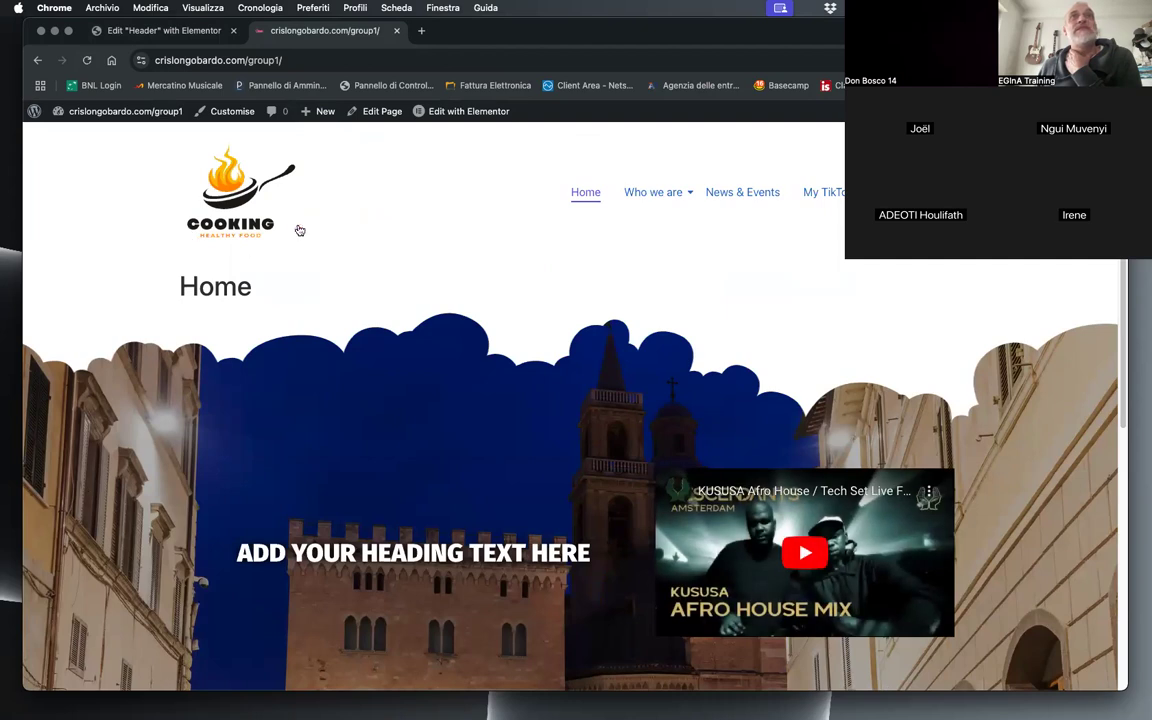
{"action": "left_click", "coordinate": [953, 60]}
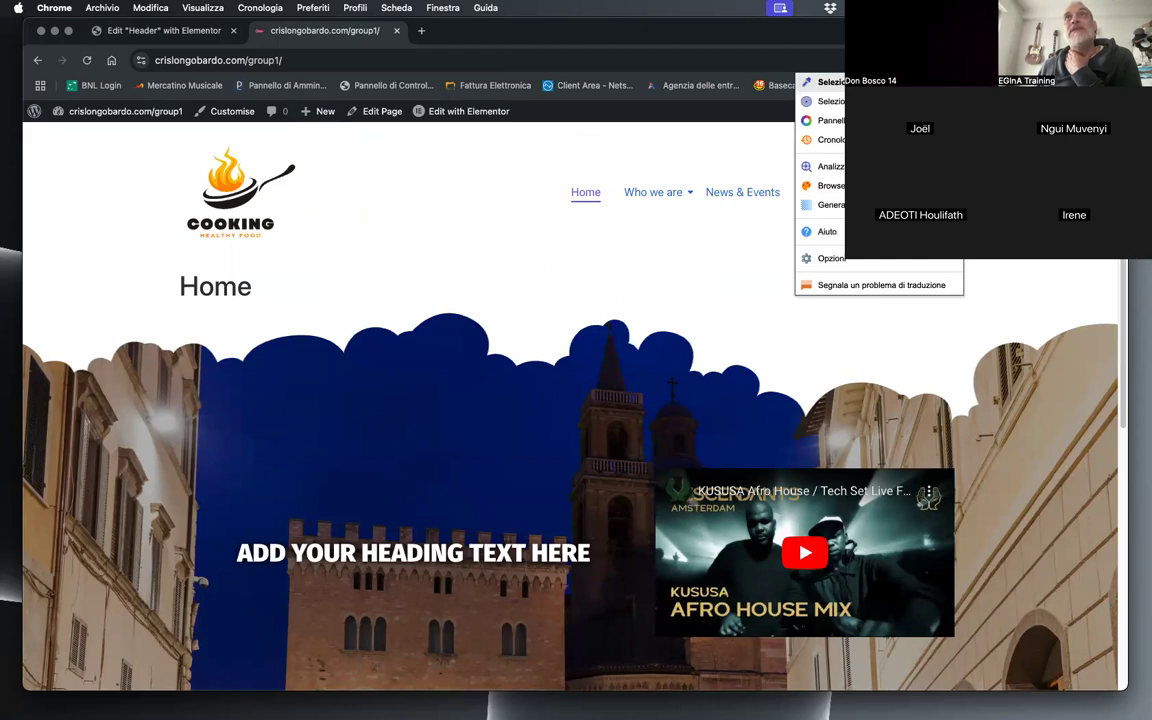
{"action": "left_click", "coordinate": [826, 81]}
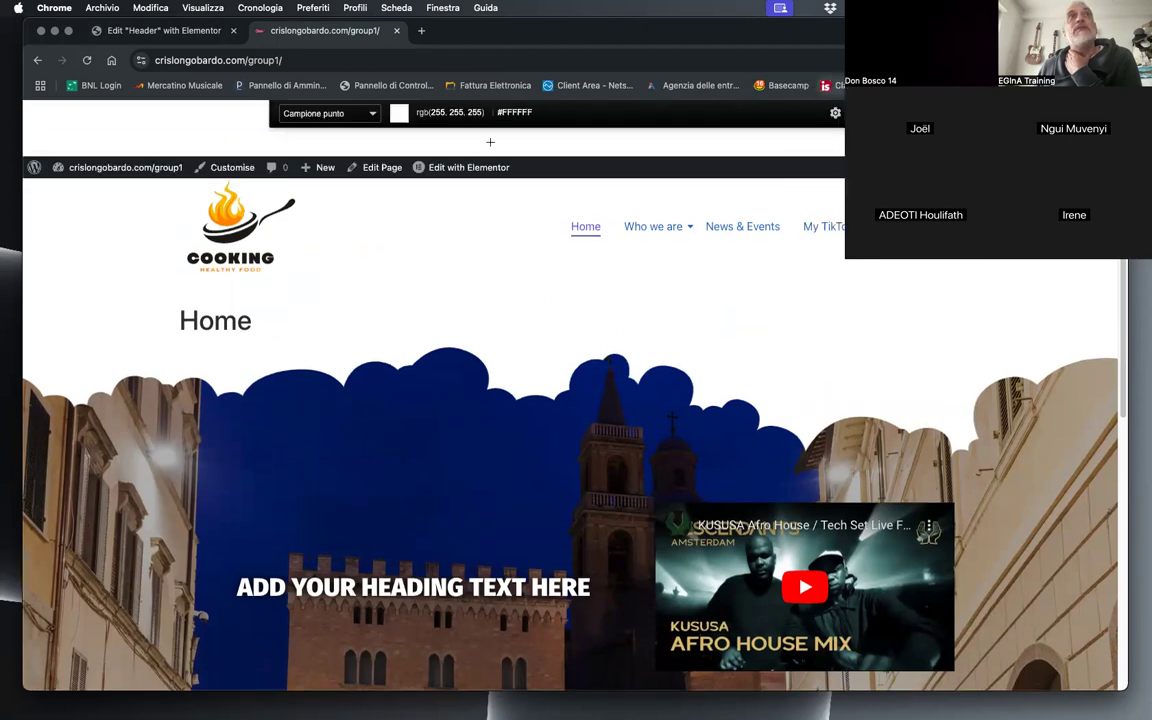
{"action": "left_click", "coordinate": [232, 221]}
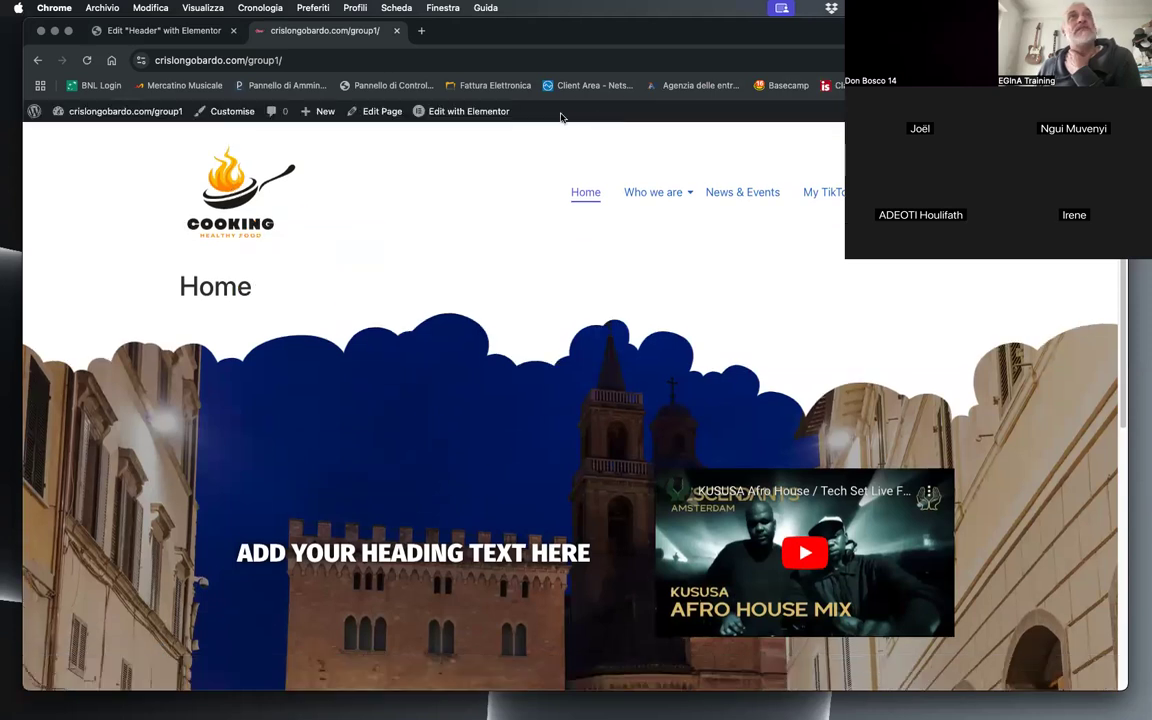
Step: In the header editor, replace the menu items' normal text color with the copied orange #FF8B02
{"action": "left_click", "coordinate": [207, 36]}
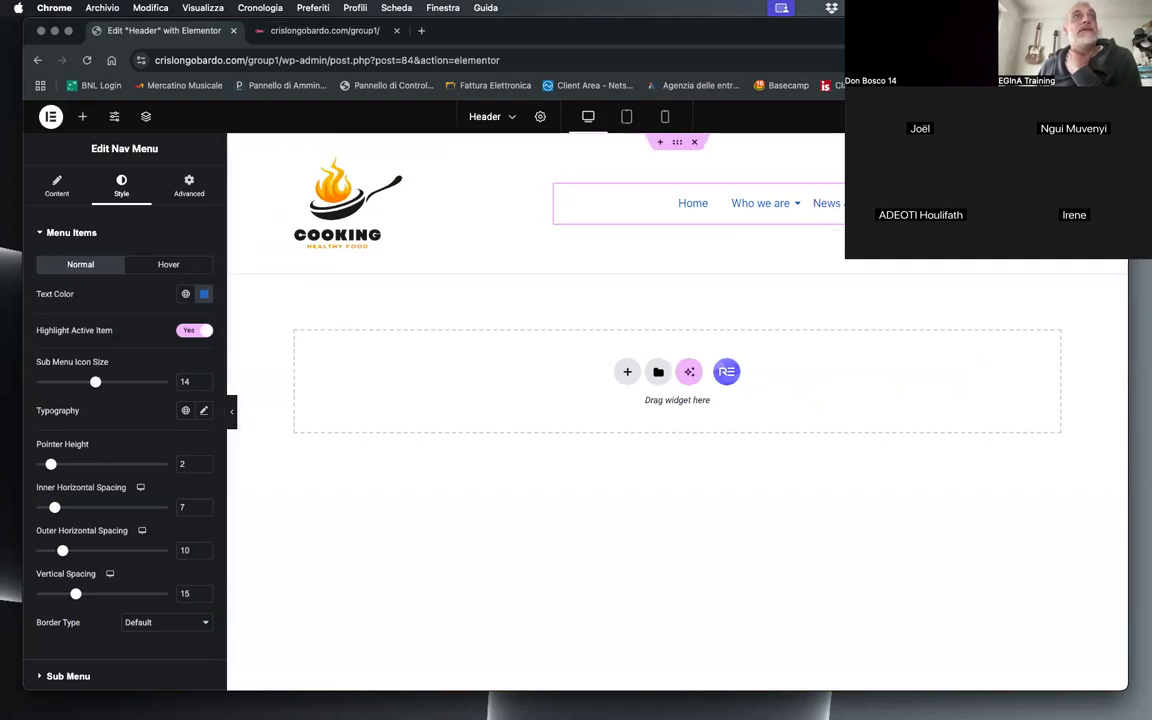
{"action": "left_click", "coordinate": [204, 296]}
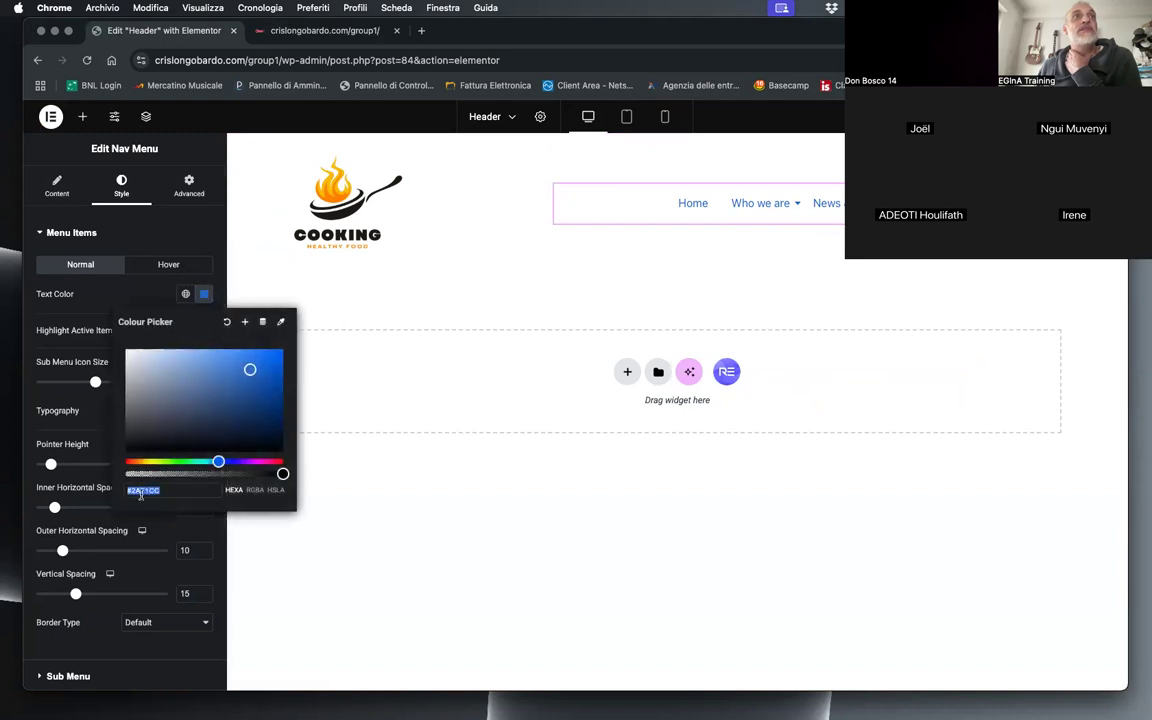
{"action": "right_click", "coordinate": [150, 496]}
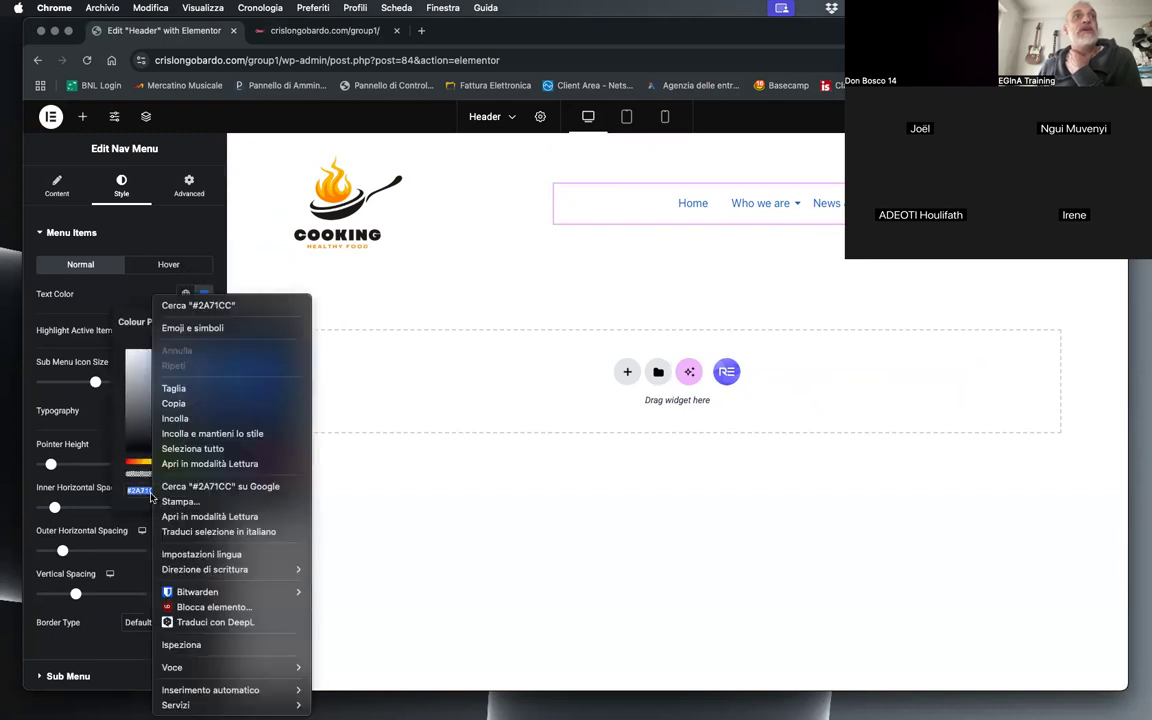
{"action": "left_click", "coordinate": [178, 418]}
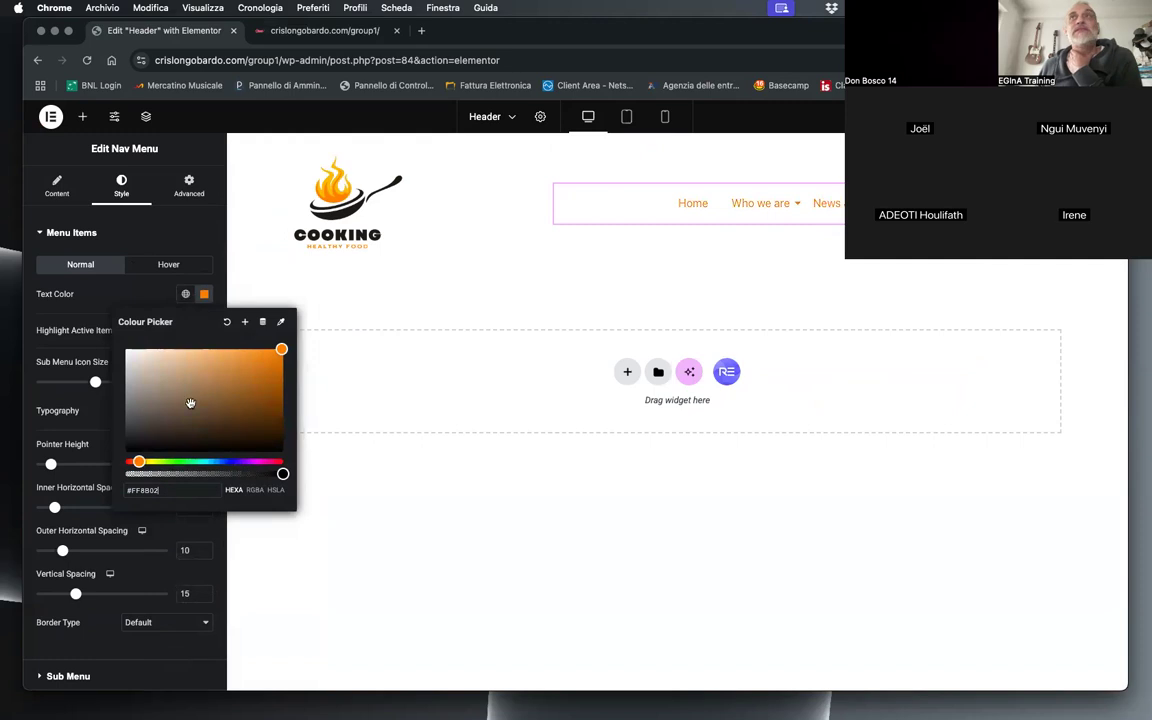
{"action": "left_click", "coordinate": [62, 423]}
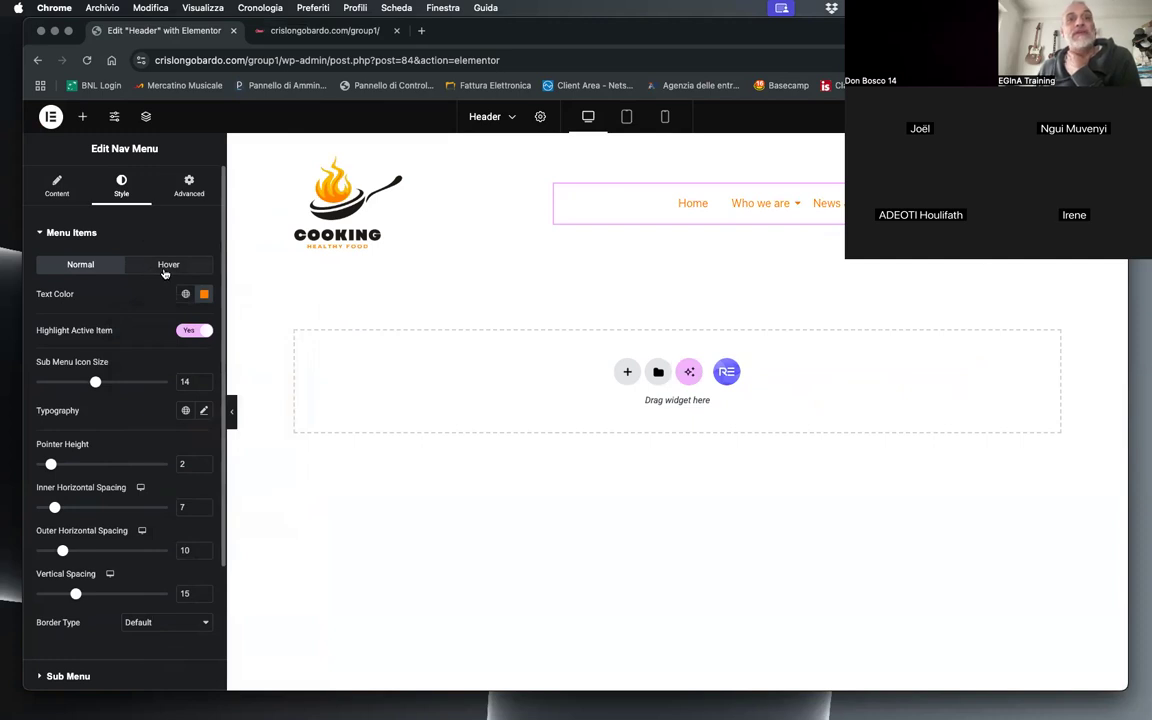
Step: Try grey #666666 as the menu items' hover text color and settle on #999
{"action": "left_click", "coordinate": [166, 266]}
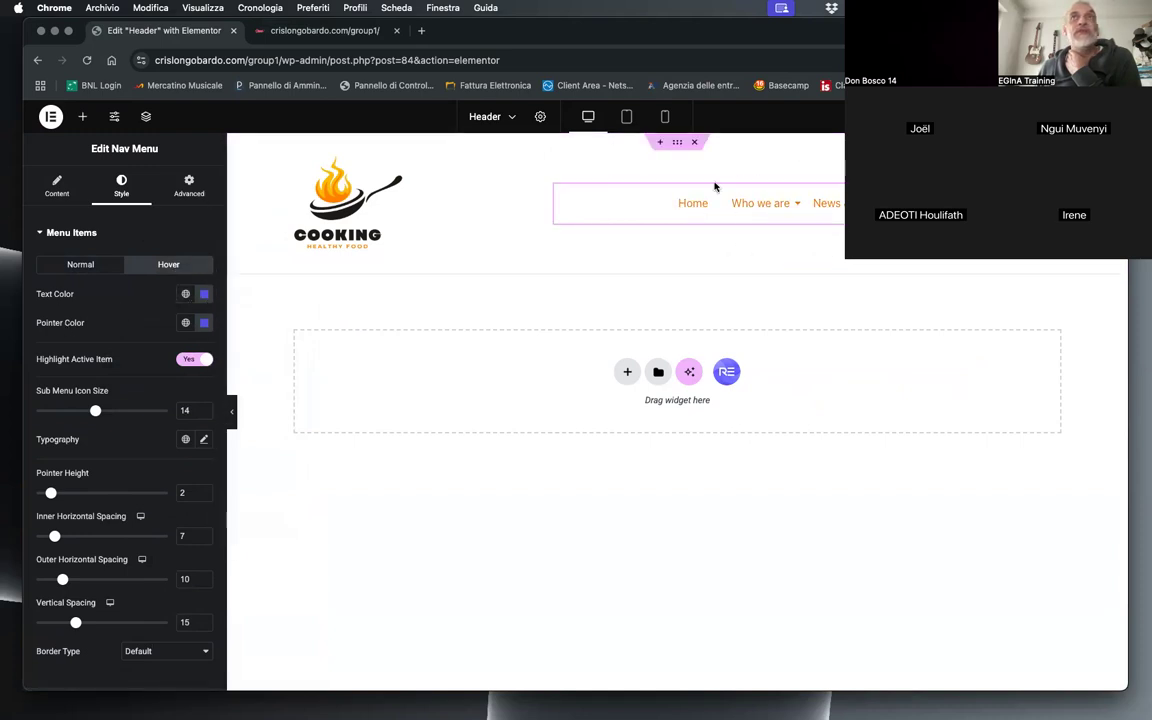
{"action": "left_click", "coordinate": [204, 293]}
{"action": "left_click_drag", "start_coordinate": [152, 370], "coordinate": [111, 400]}
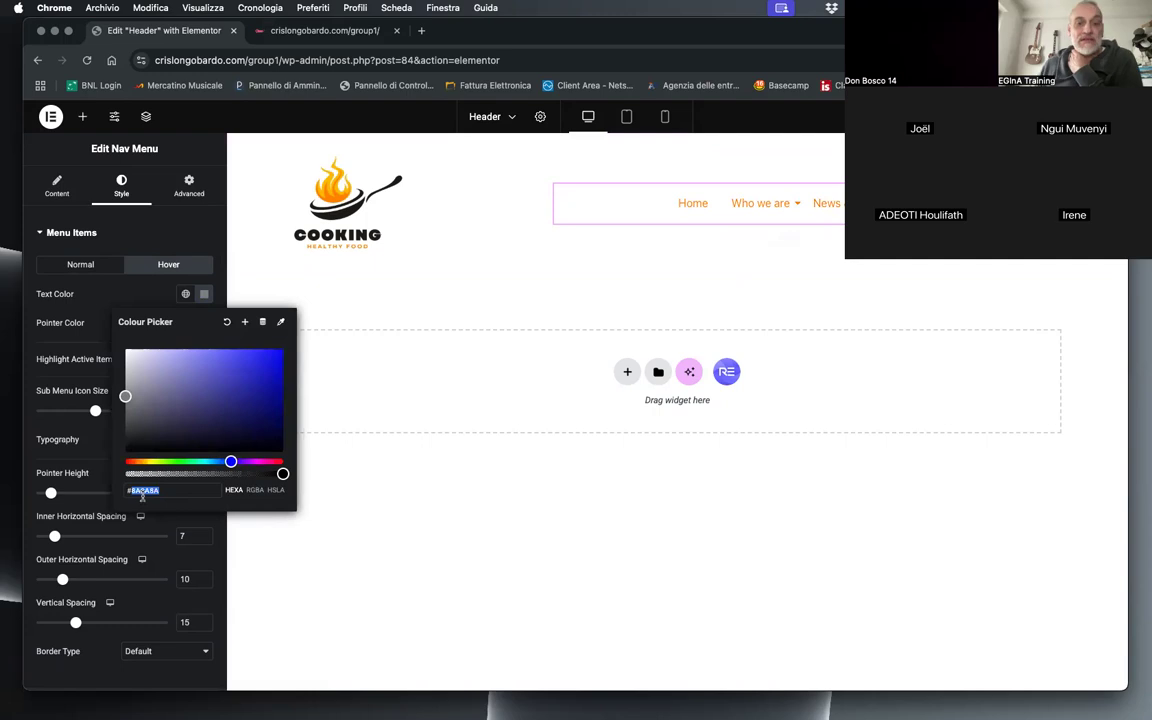
{"action": "type", "text": "#666666"}
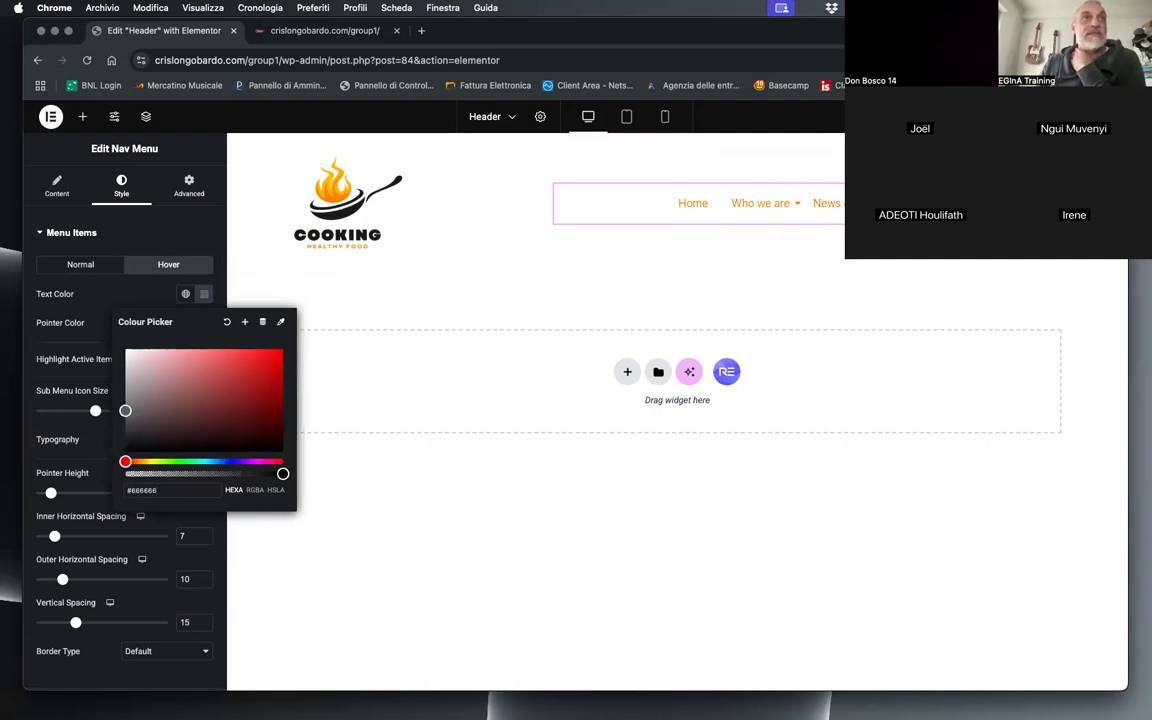
{"action": "type", "text": "66"}
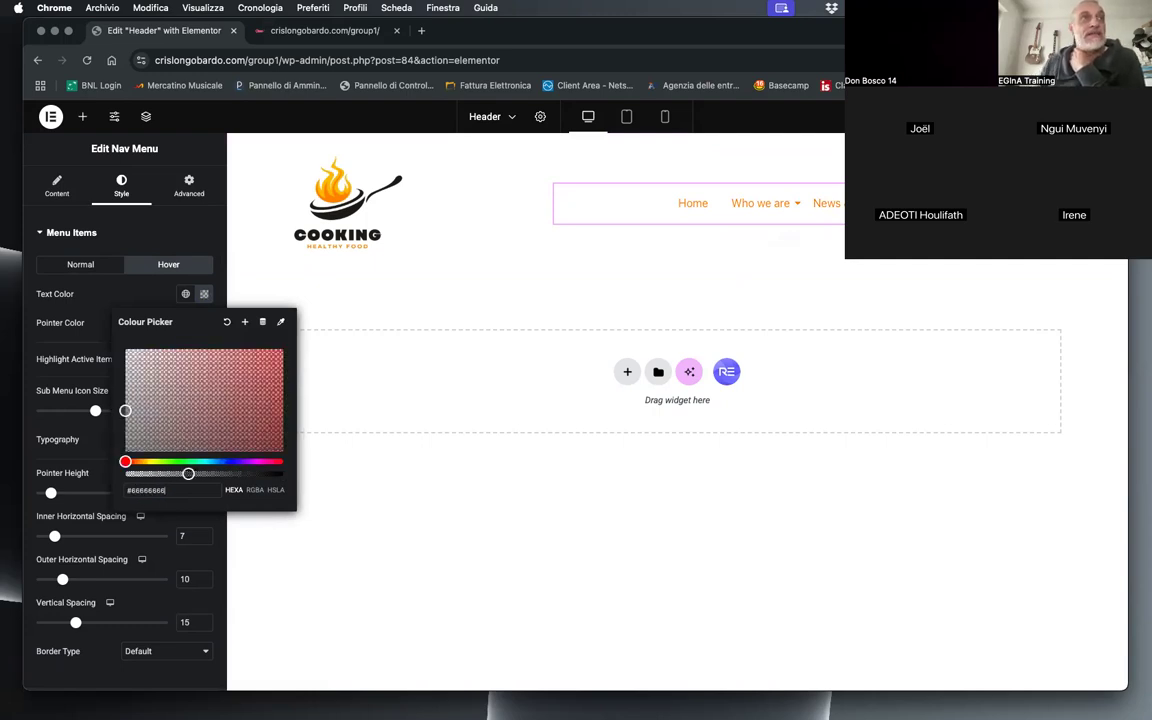
{"action": "left_click_drag", "start_coordinate": [131, 491], "coordinate": [365, 485]}
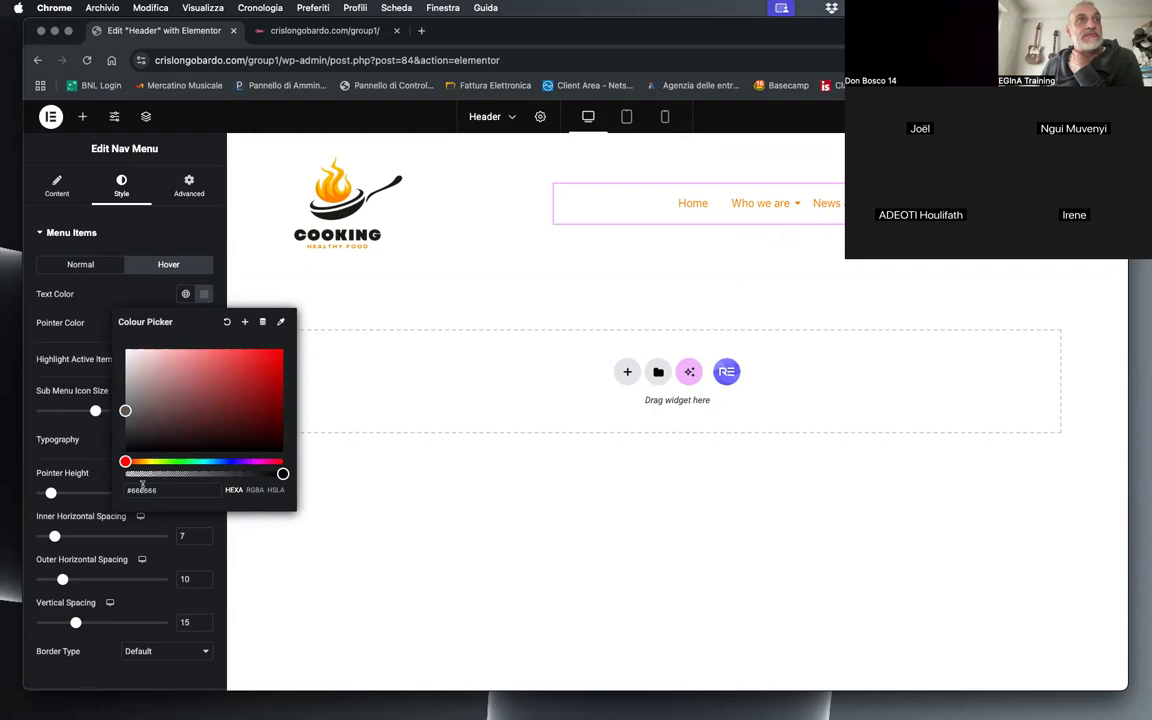
{"action": "key", "text": "BackSpace"}
{"action": "type", "text": "999"}
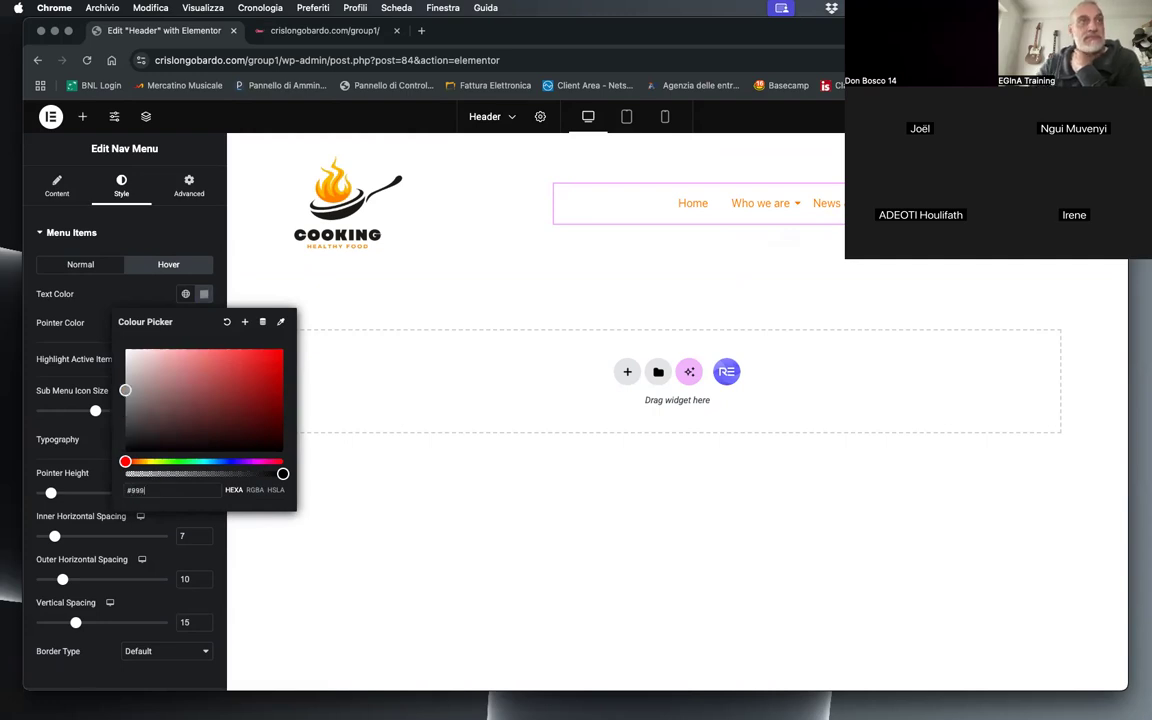
{"action": "left_click", "coordinate": [147, 305]}
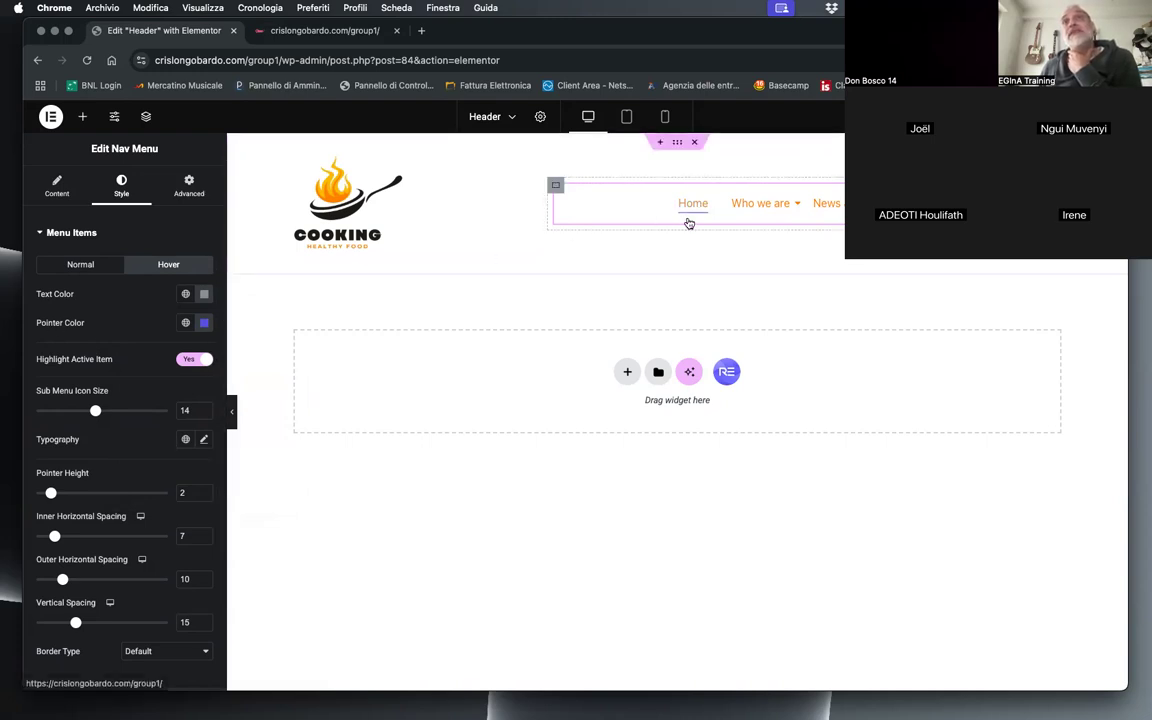
Step: Set the Nav Menu items' Hover Effect to None
{"action": "mouse_move", "coordinate": [764, 209]}
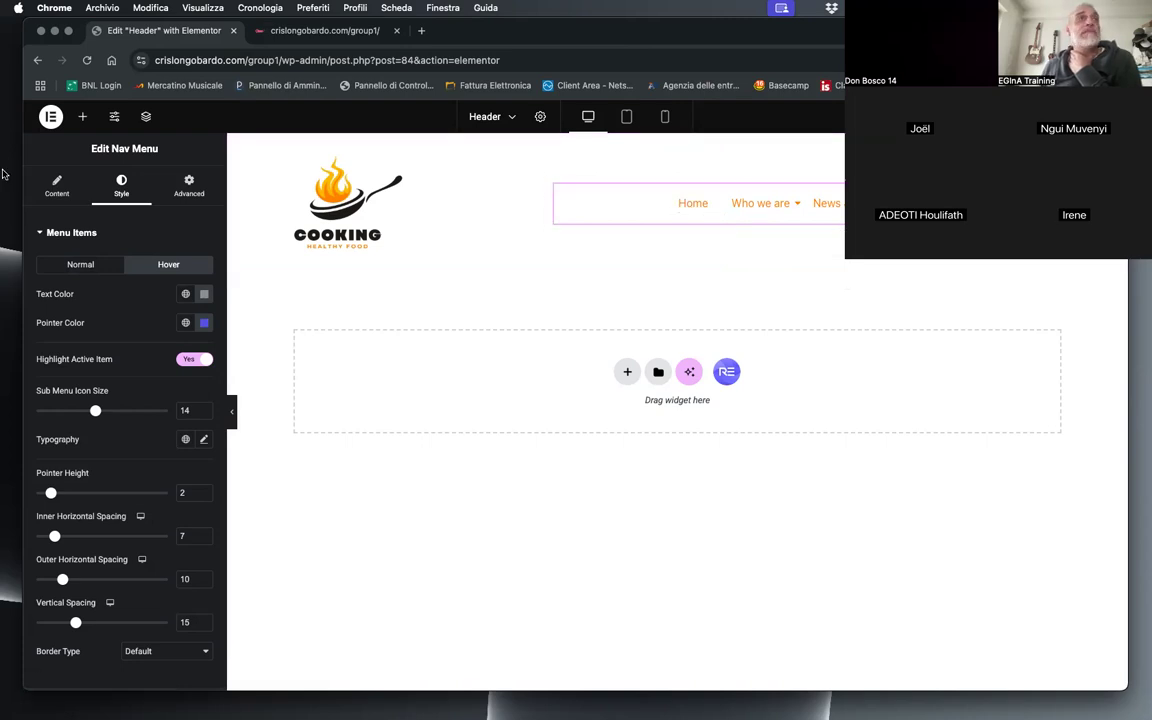
{"action": "left_click", "coordinate": [55, 194]}
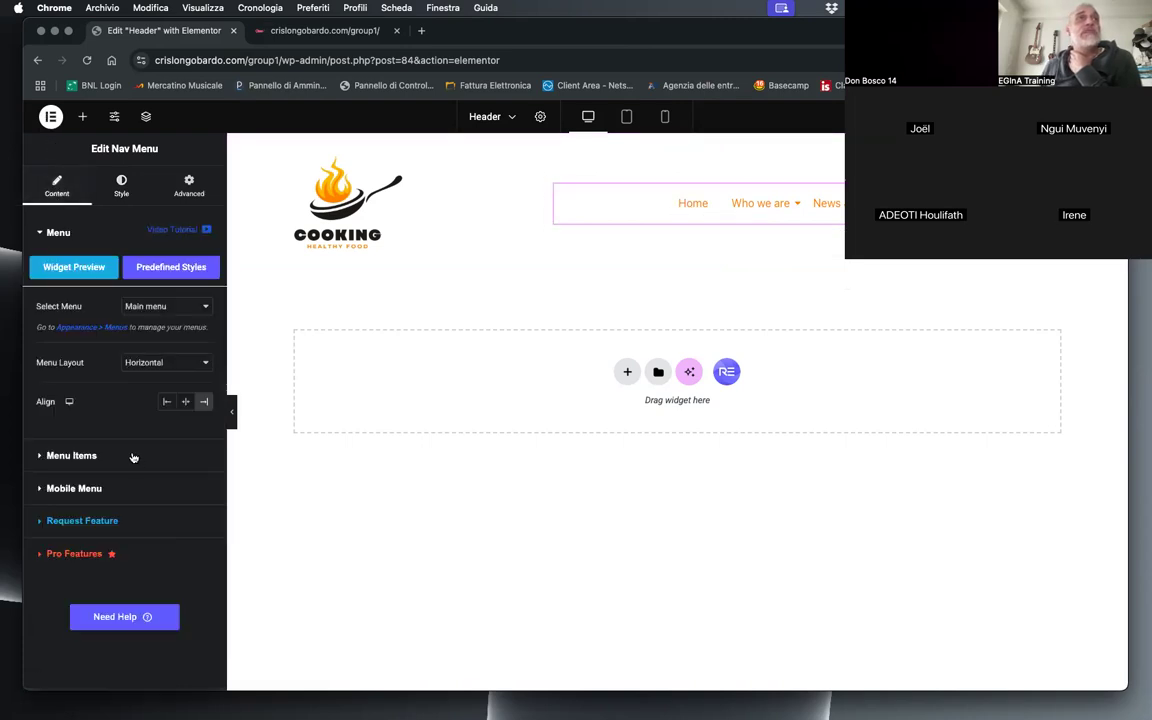
{"action": "left_click", "coordinate": [72, 455]}
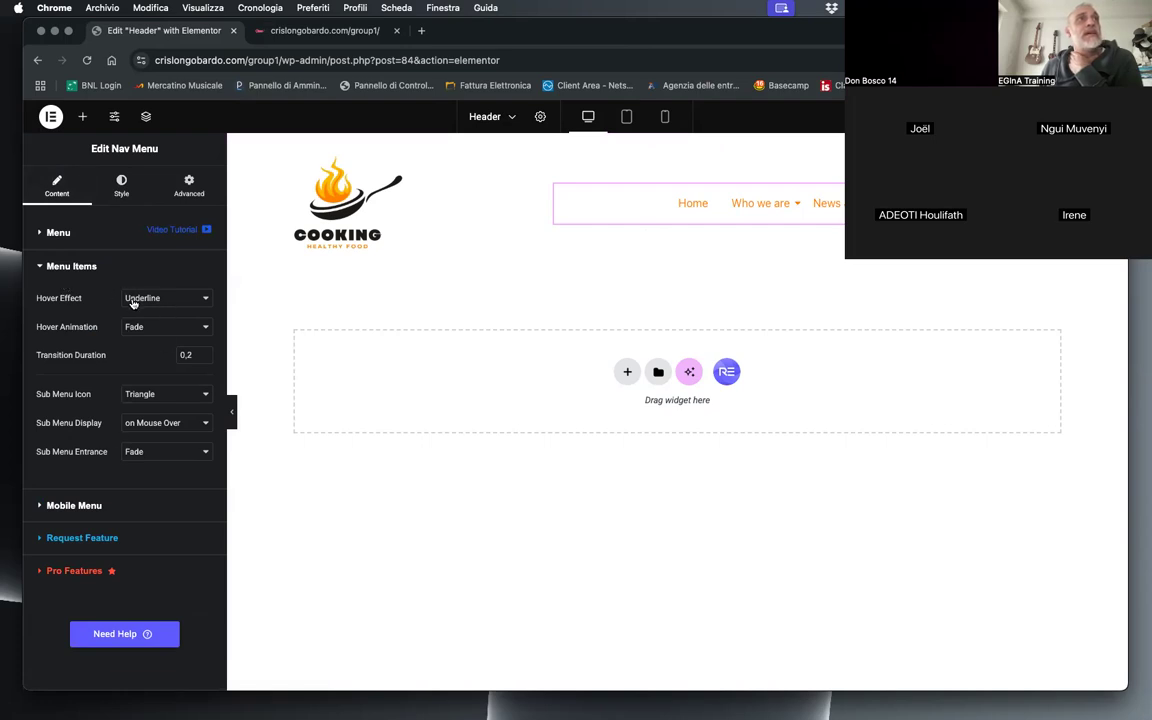
{"action": "left_click", "coordinate": [166, 298]}
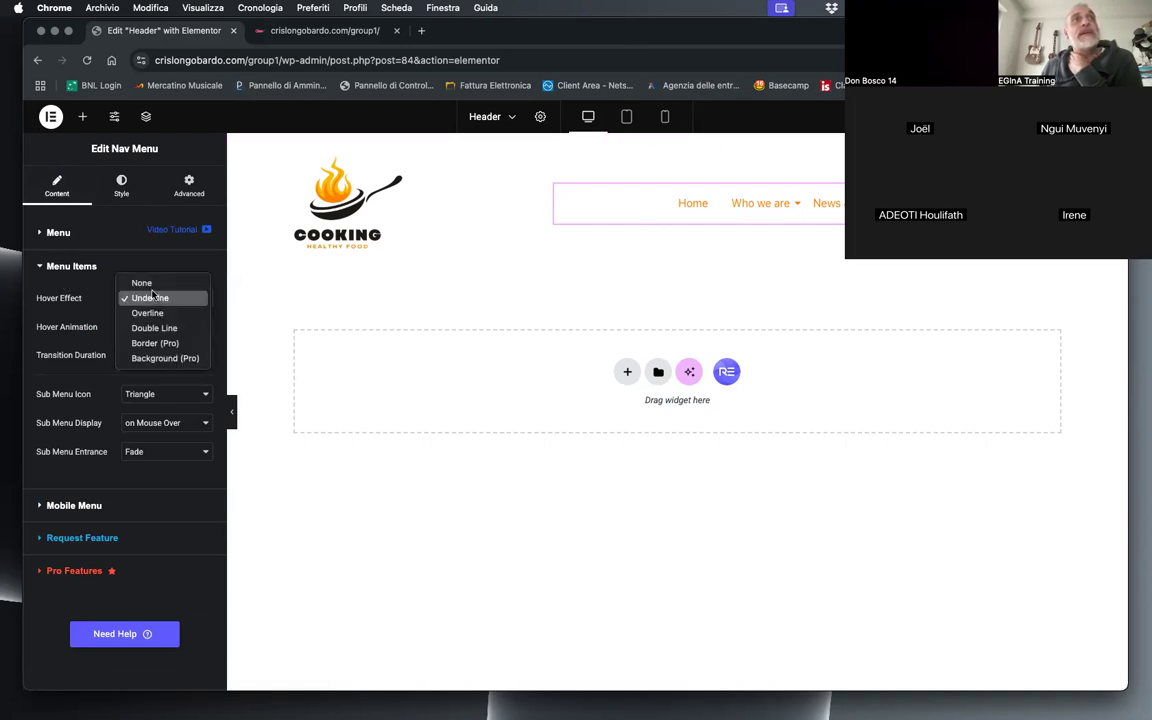
{"action": "left_click", "coordinate": [143, 284]}
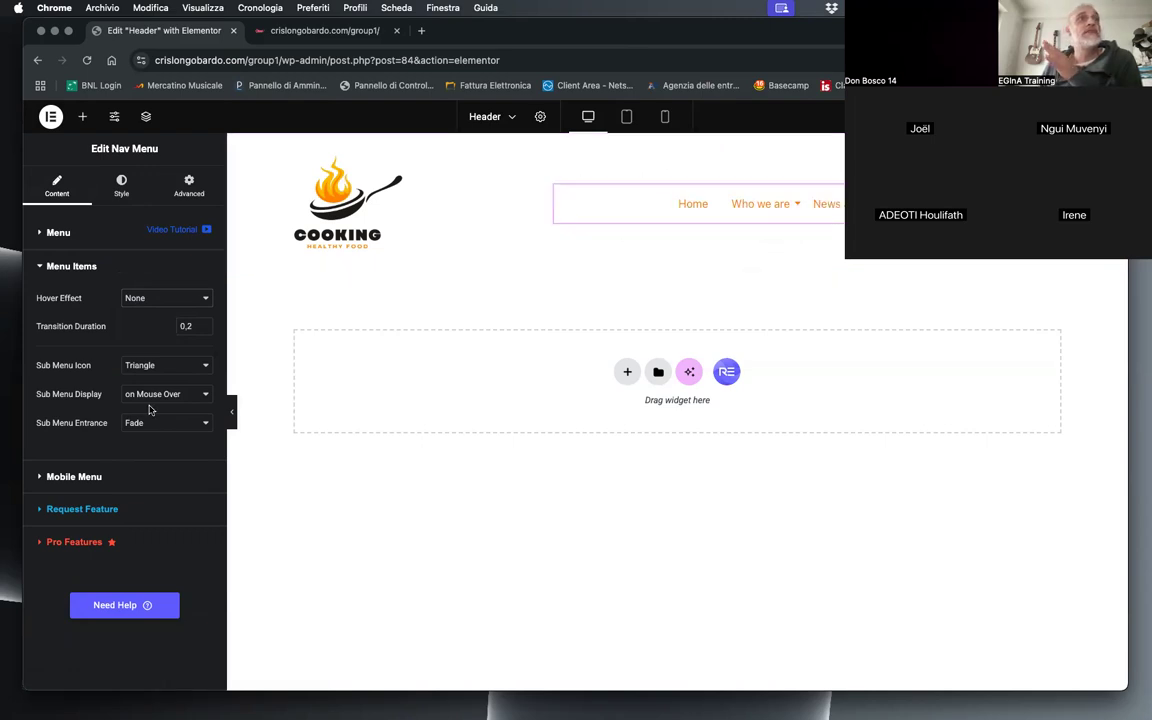
Step: Open the menu items' typography settings and browse the available font families
{"action": "left_click", "coordinate": [122, 186]}
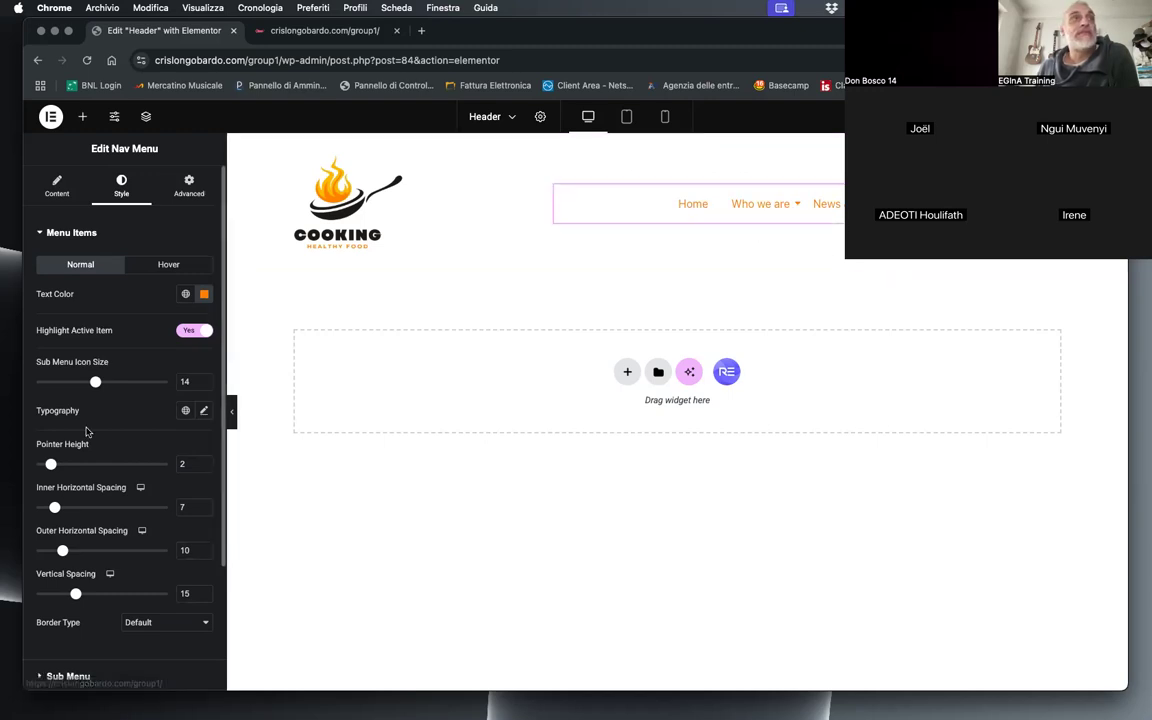
{"action": "left_click", "coordinate": [203, 412]}
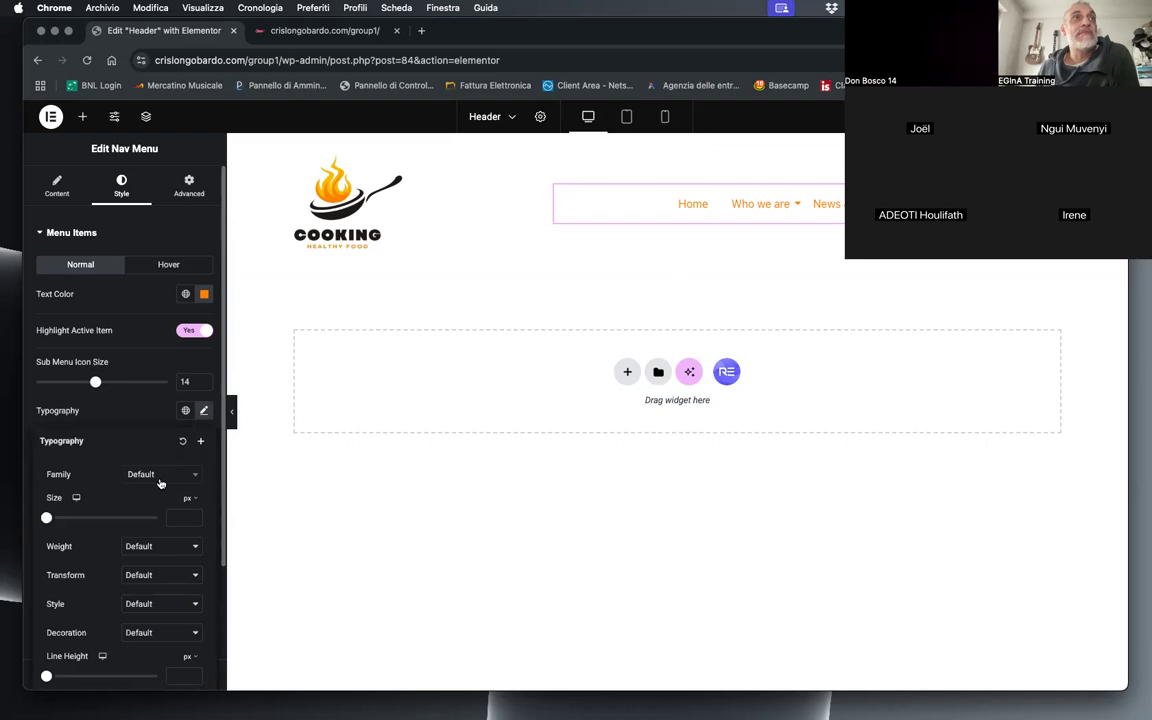
{"action": "left_click", "coordinate": [146, 410]}
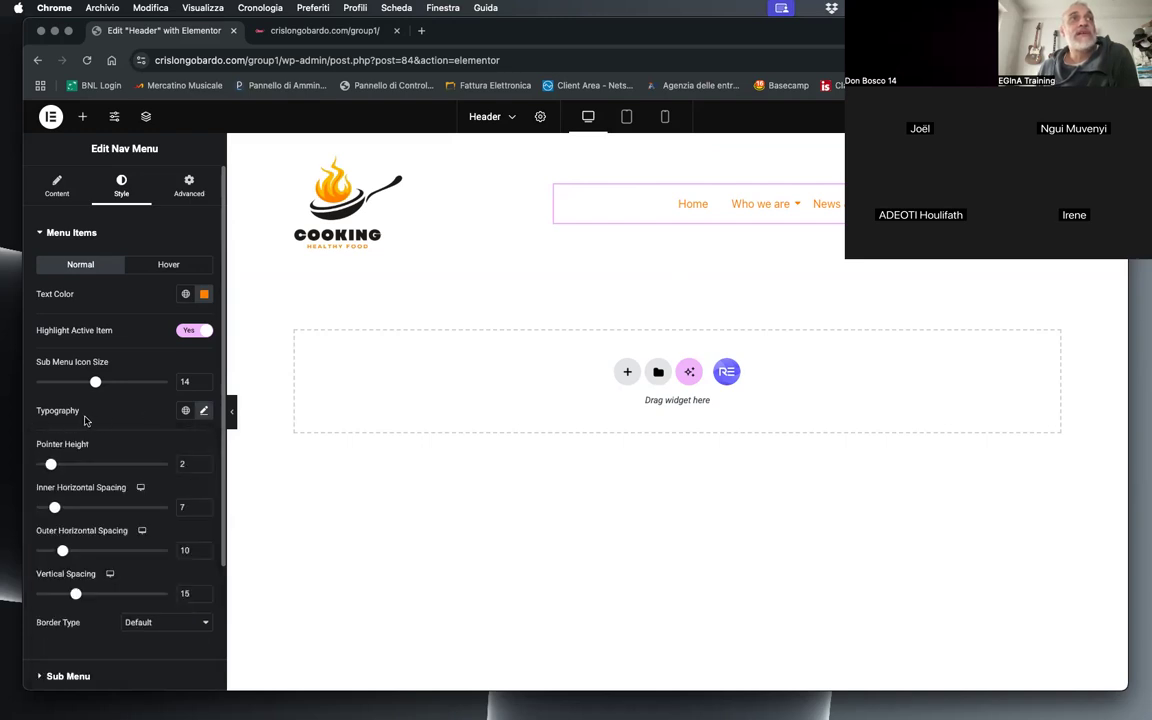
{"action": "left_click", "coordinate": [204, 412]}
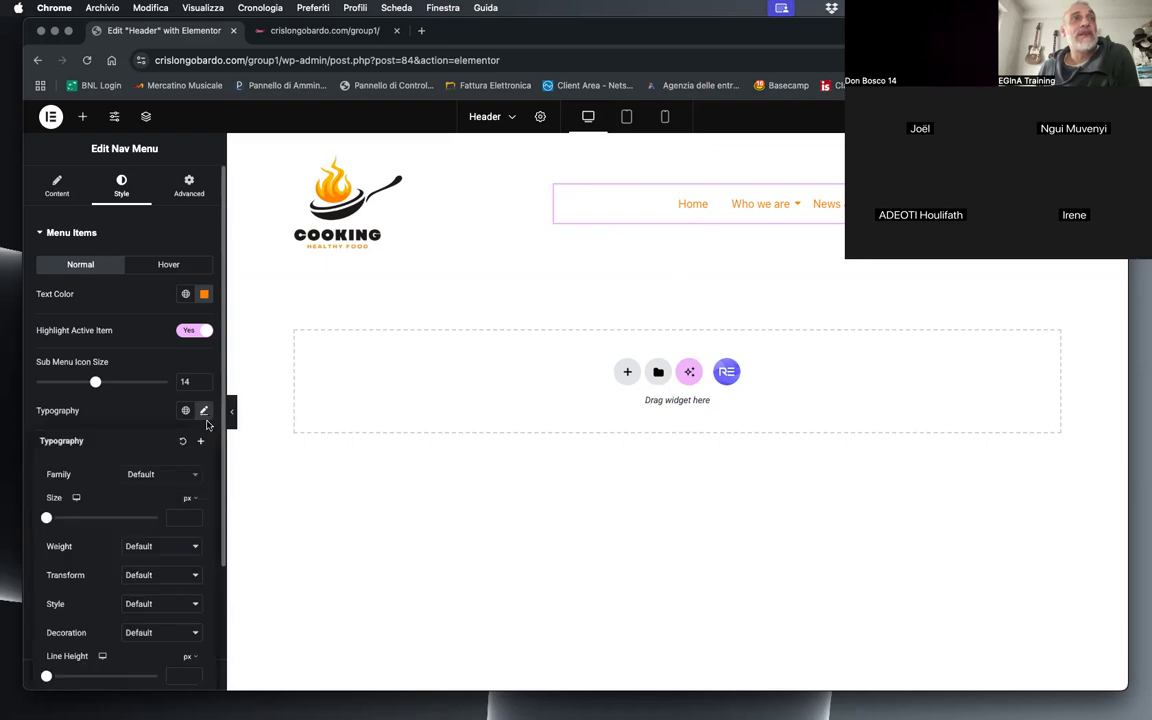
{"action": "left_click", "coordinate": [172, 476]}
{"action": "scroll", "coordinate": [158, 565], "scroll_direction": "down", "scroll_amount": 2}
{"action": "scroll", "coordinate": [160, 568], "scroll_direction": "down", "scroll_amount": 5}
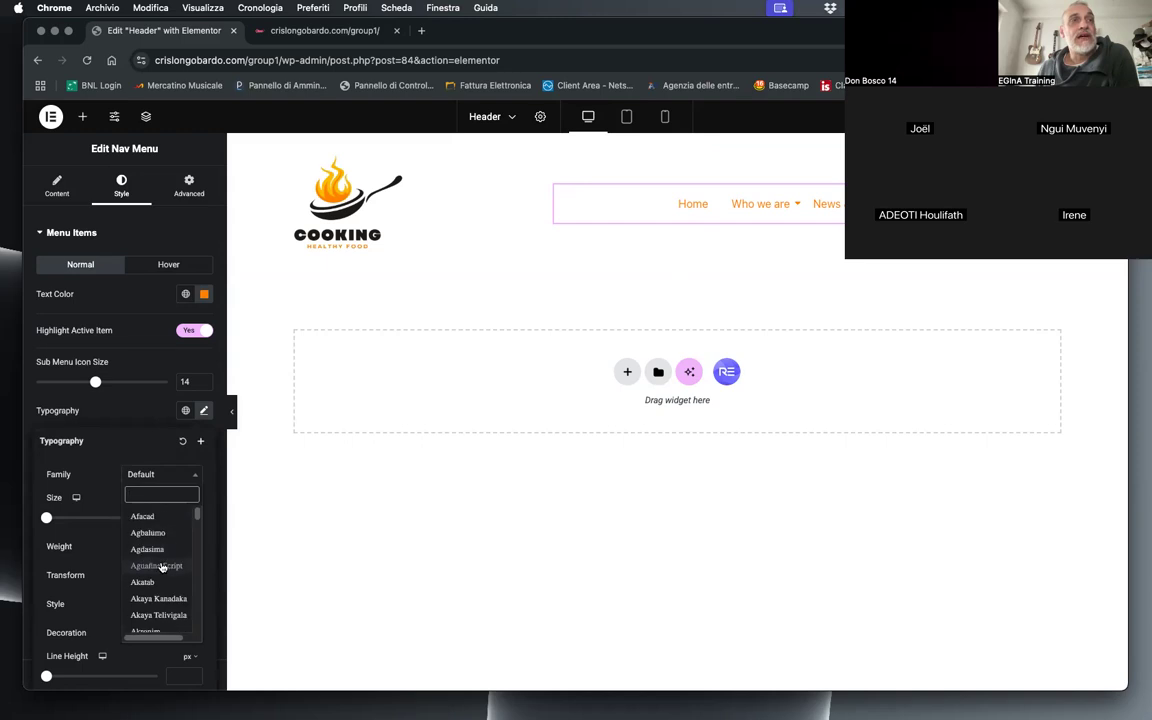
{"action": "scroll", "coordinate": [162, 570], "scroll_direction": "down", "scroll_amount": 2}
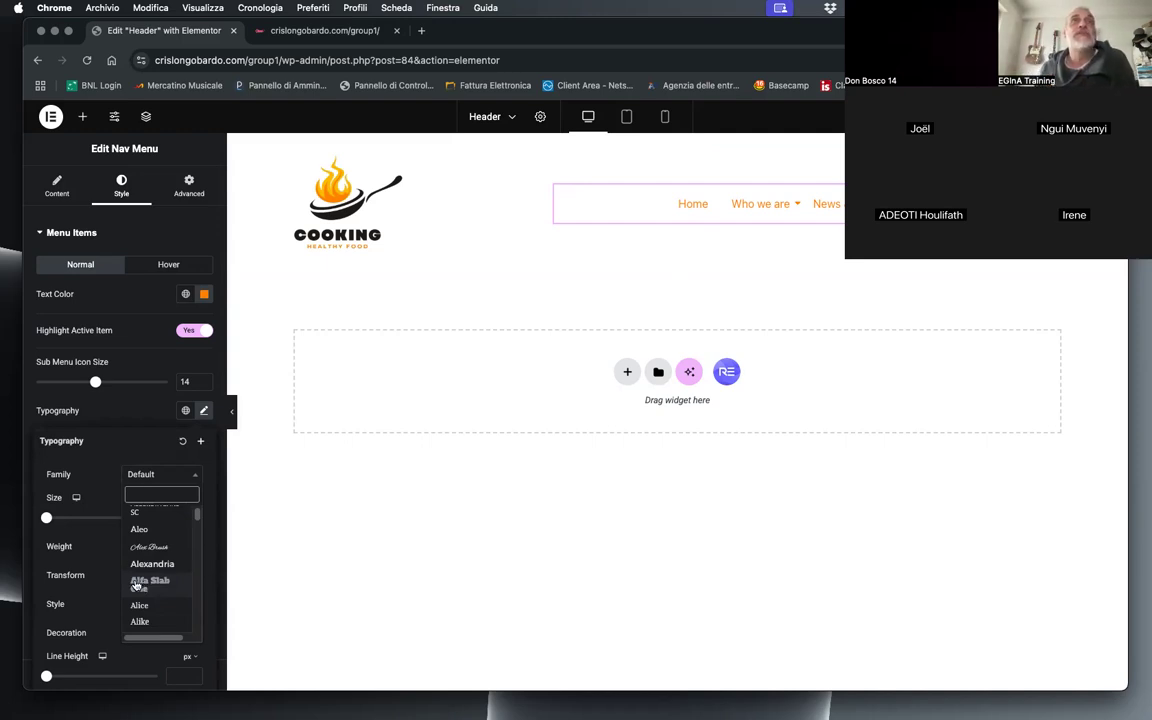
Step: Search for "google font" in a new browser tab, open Google Fonts and browse its typefaces
{"action": "left_click", "coordinate": [421, 30]}
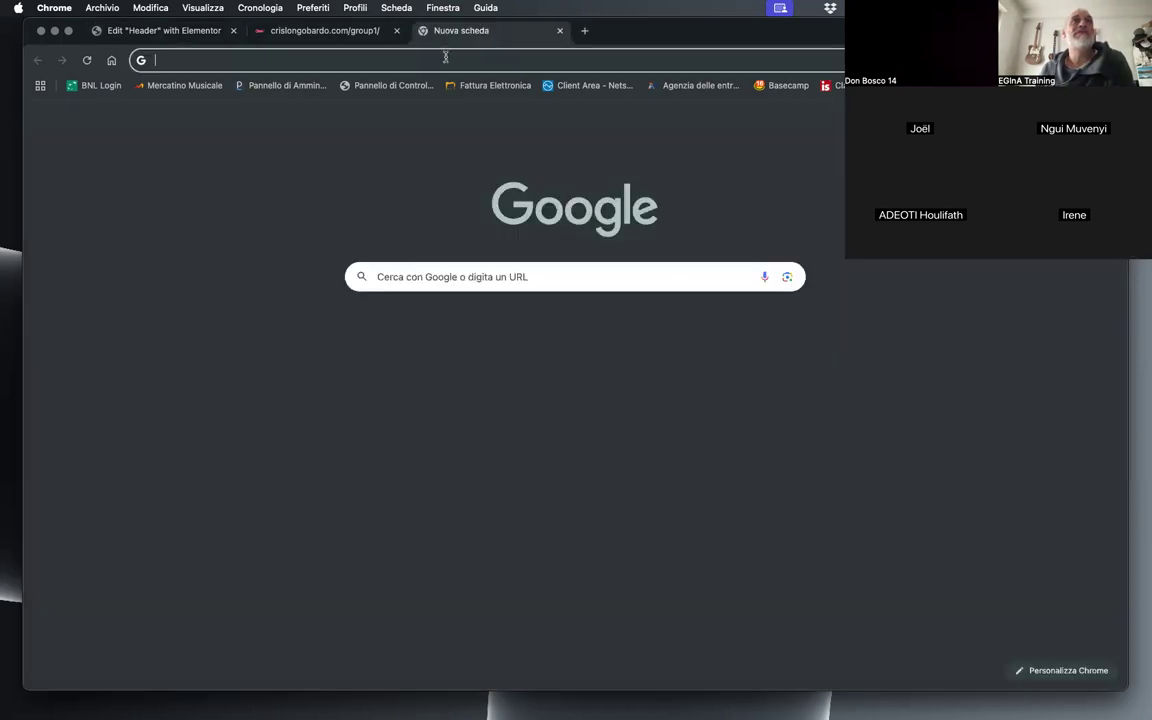
{"action": "left_click", "coordinate": [445, 57]}
{"action": "type", "text": "go"}
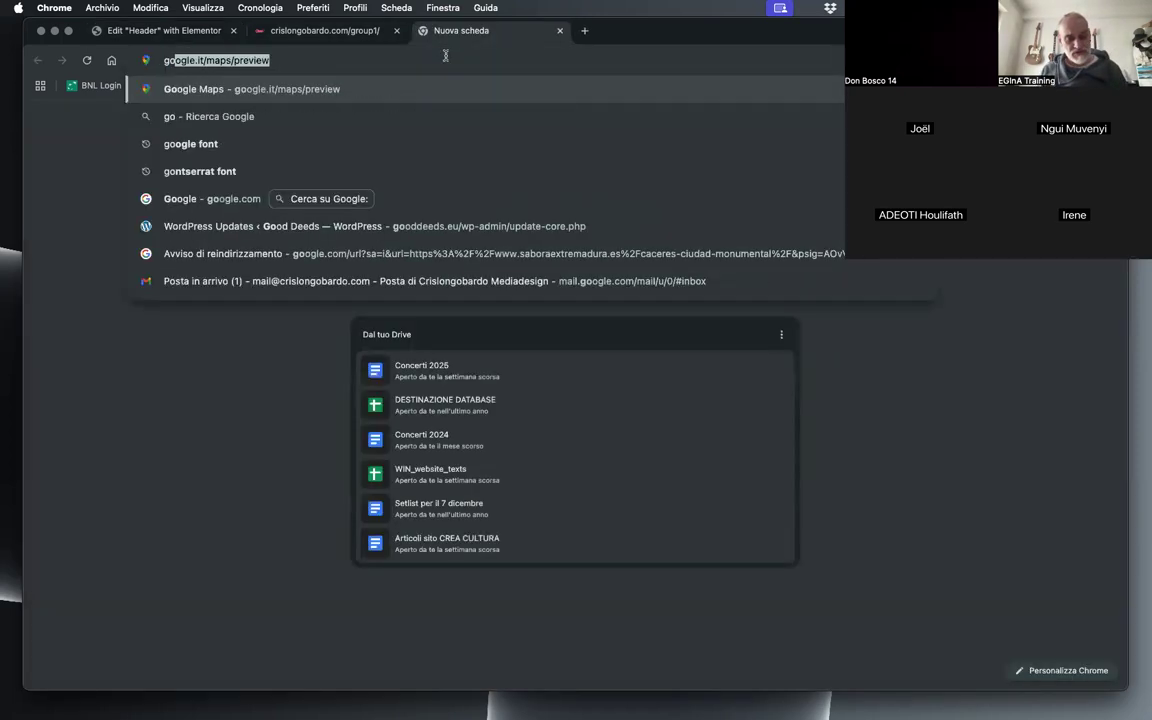
{"action": "type", "text": "ogle font"}
{"action": "key", "text": "Return"}
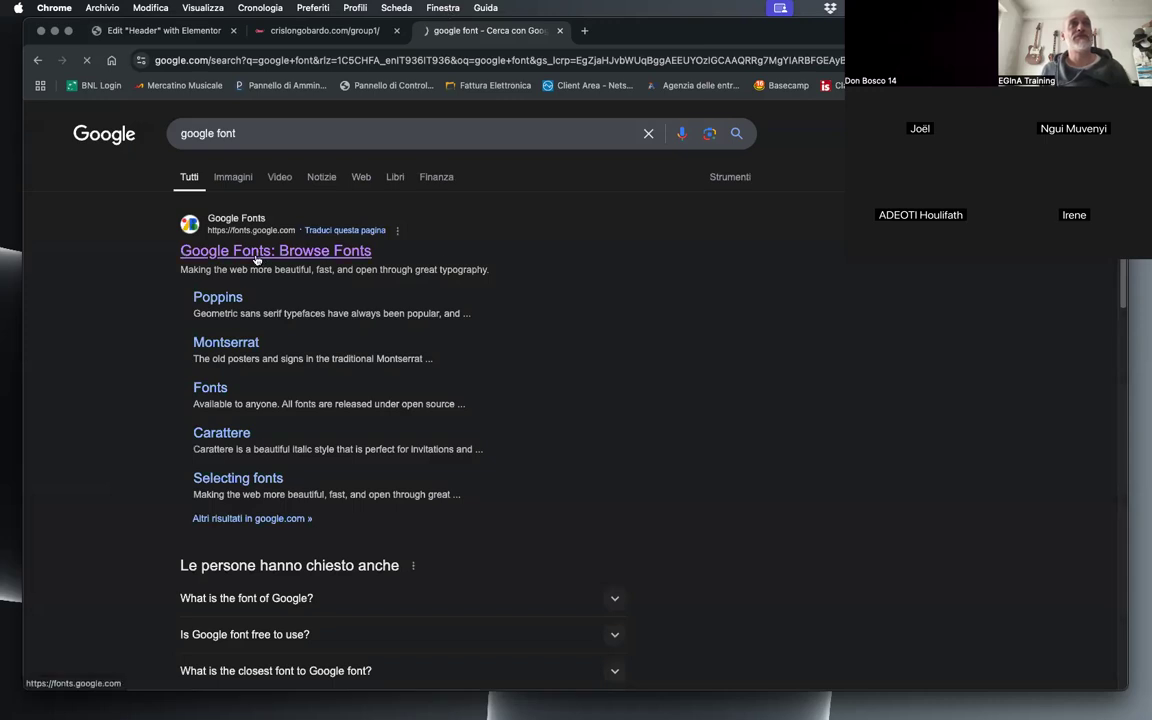
{"action": "left_click", "coordinate": [258, 251]}
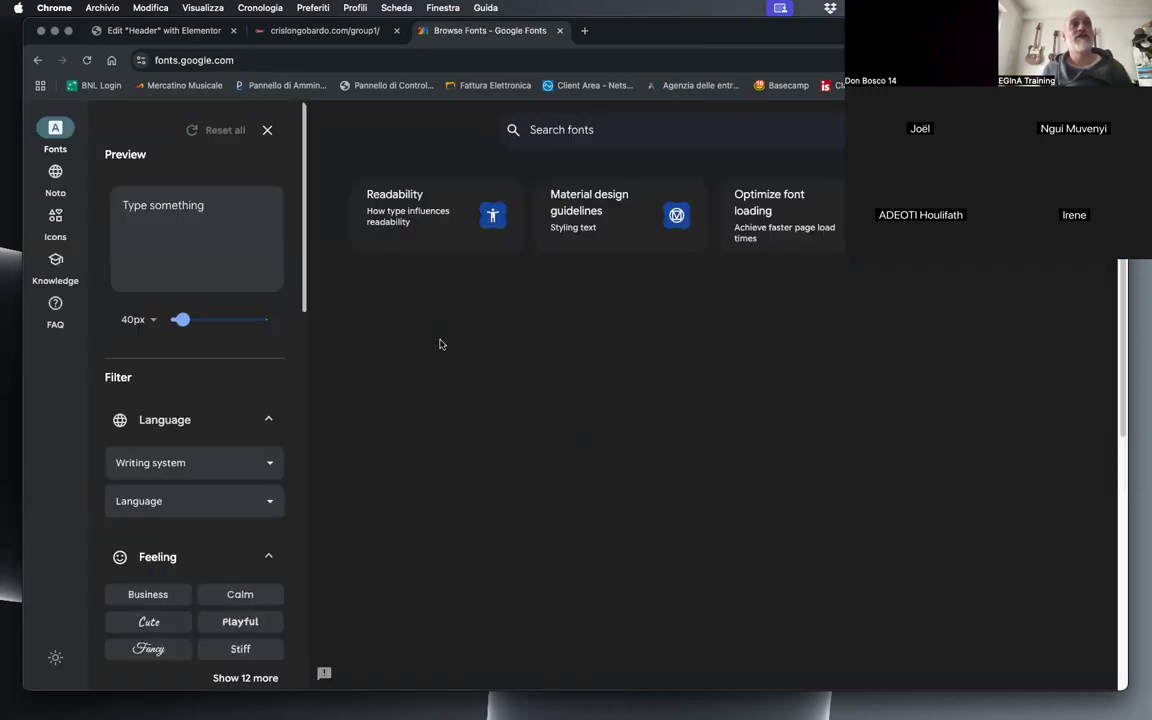
{"action": "scroll", "coordinate": [873, 576], "scroll_direction": "down", "scroll_amount": 5}
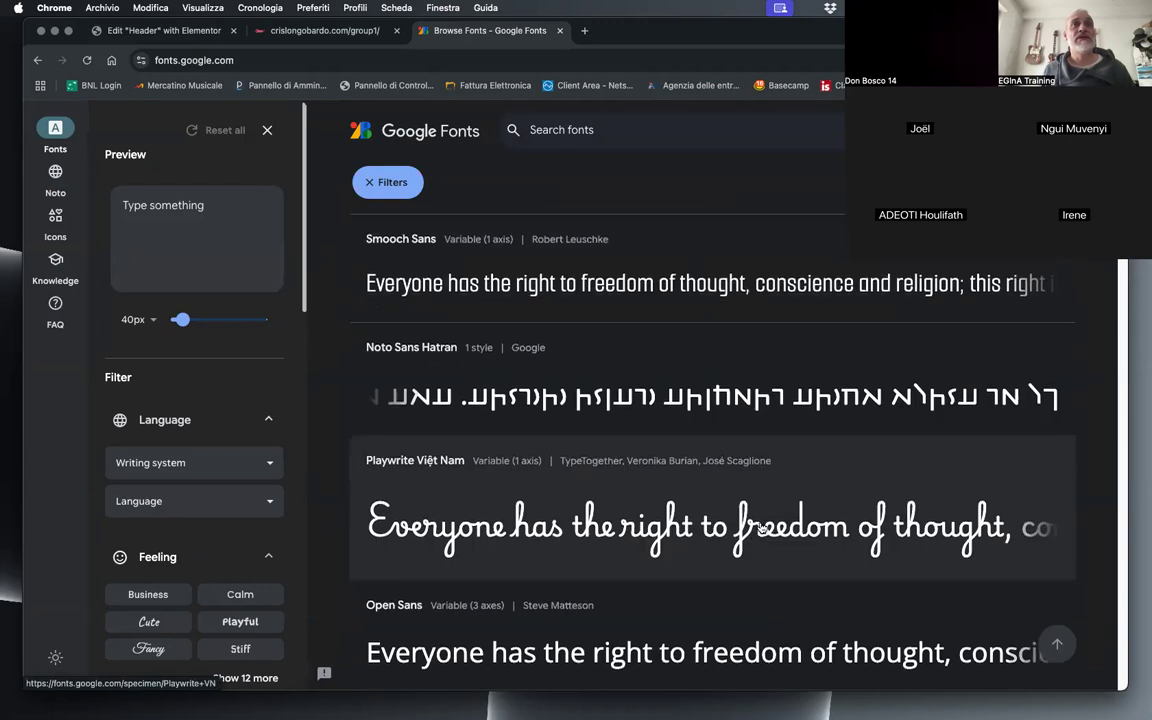
{"action": "scroll", "coordinate": [726, 529], "scroll_direction": "up", "scroll_amount": 3}
{"action": "scroll", "coordinate": [726, 529], "scroll_direction": "down", "scroll_amount": 6}
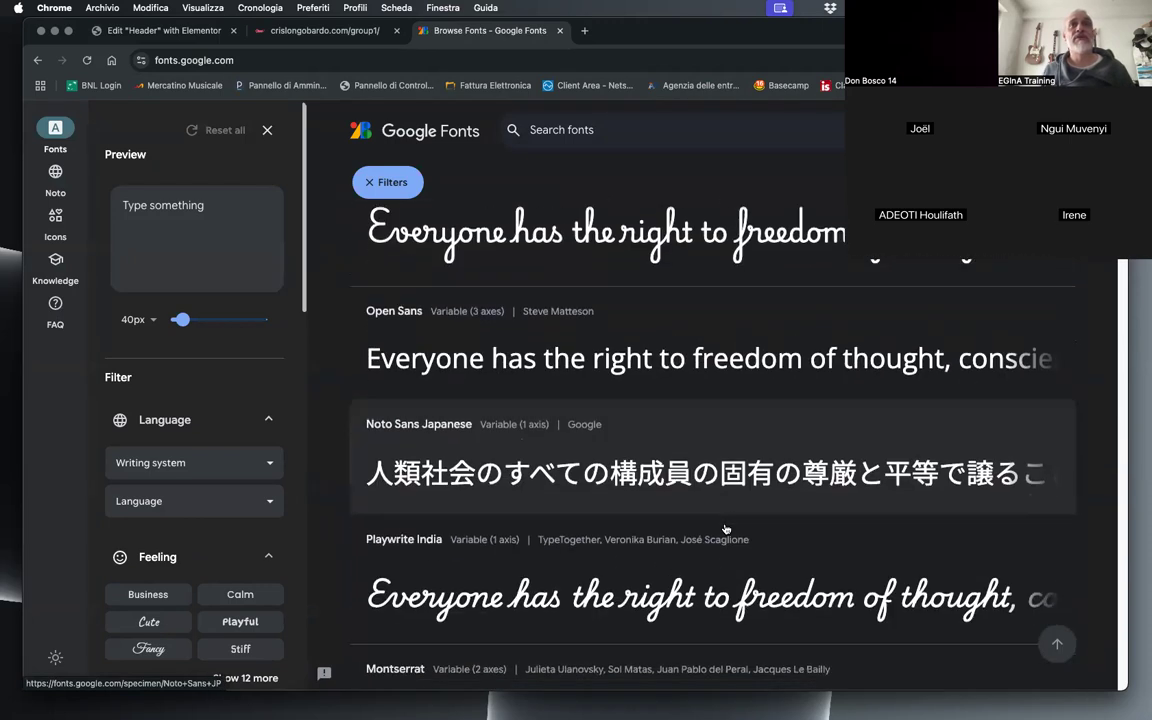
{"action": "scroll", "coordinate": [201, 557], "scroll_direction": "down", "scroll_amount": 1}
{"action": "scroll", "coordinate": [201, 557], "scroll_direction": "down", "scroll_amount": 3}
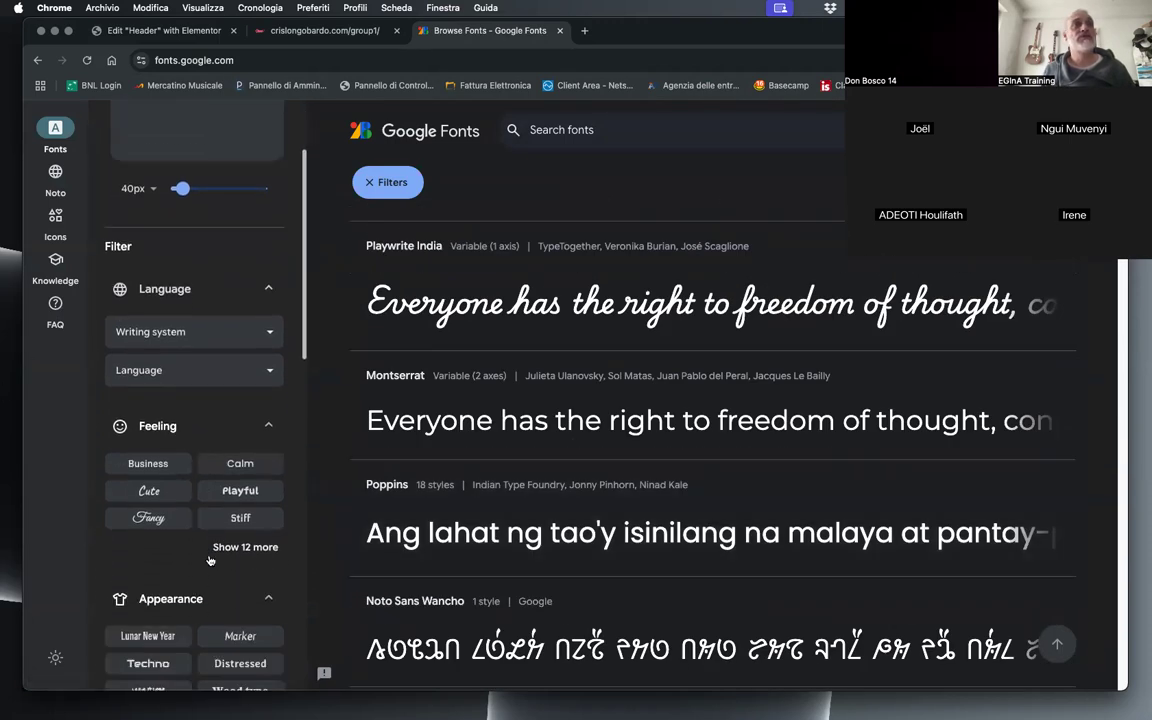
Step: Examine the Google Fonts typeface list and the filter categories, from Language and Feeling down to Seasonal
{"action": "scroll", "coordinate": [175, 530], "scroll_direction": "down", "scroll_amount": 4}
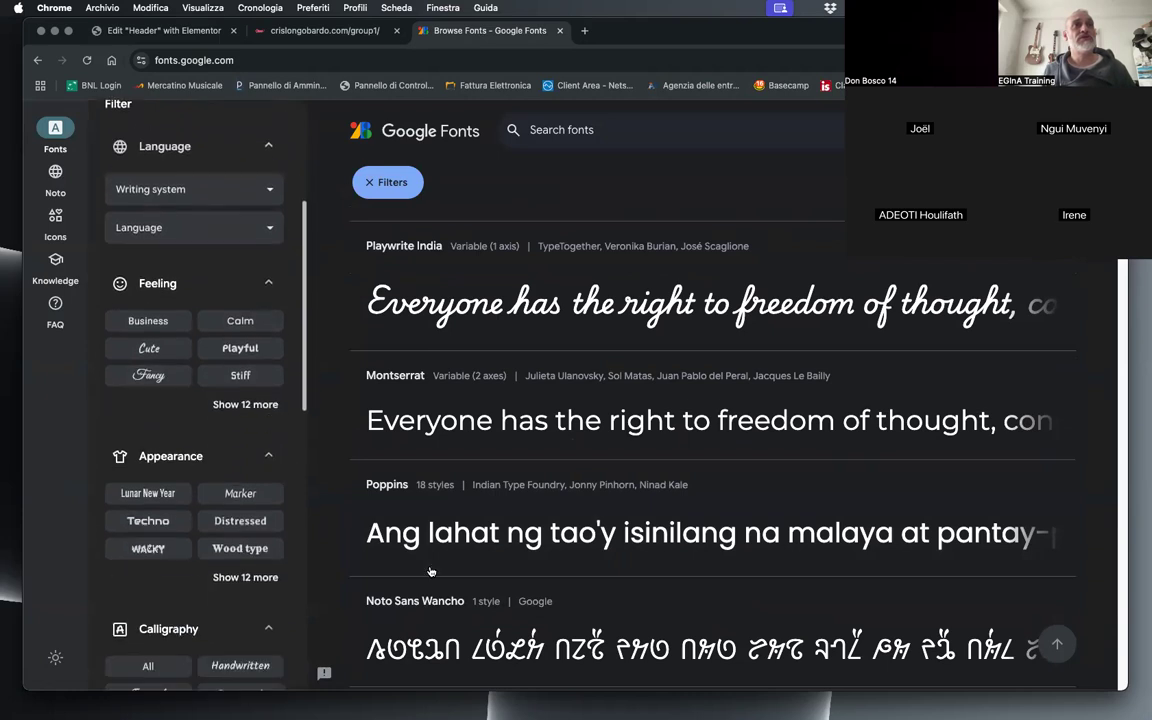
{"action": "scroll", "coordinate": [846, 541], "scroll_direction": "down", "scroll_amount": 4}
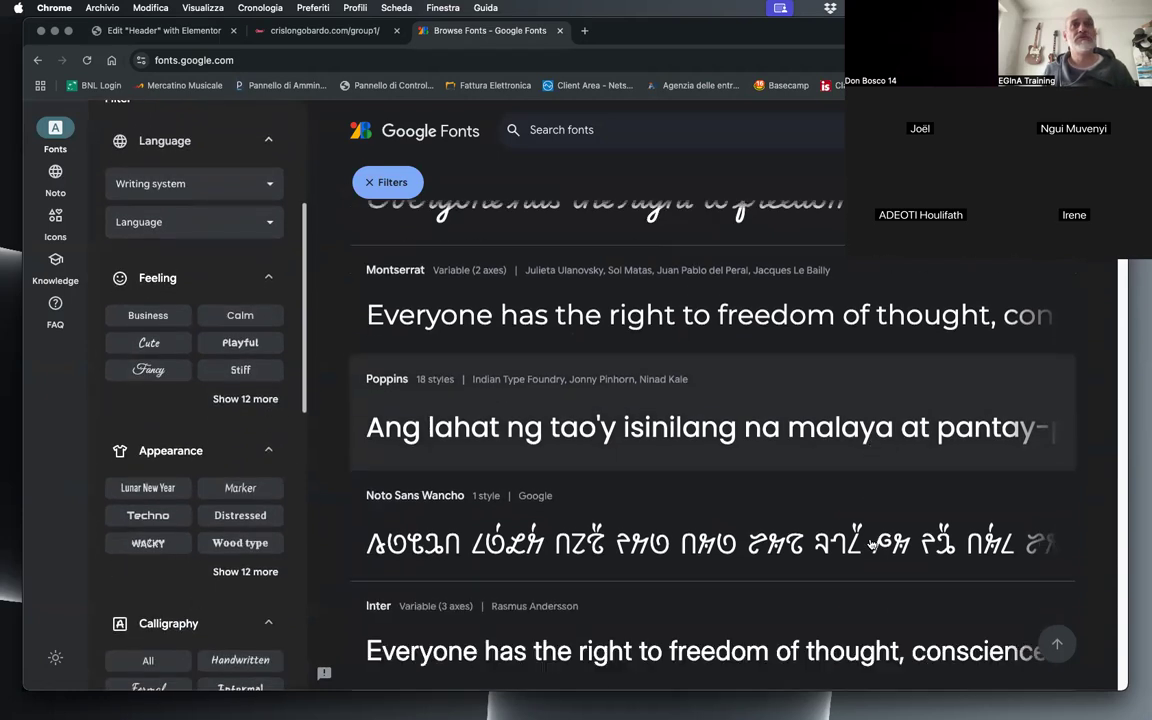
{"action": "scroll", "coordinate": [846, 541], "scroll_direction": "down", "scroll_amount": 6}
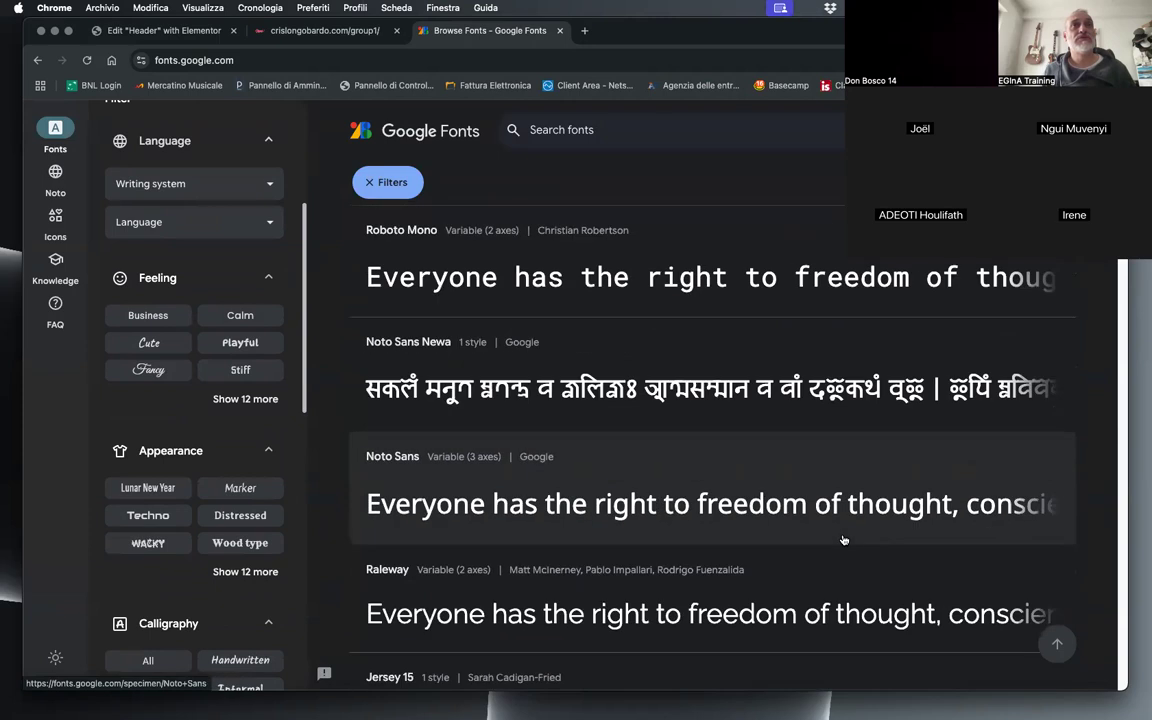
{"action": "scroll", "coordinate": [842, 539], "scroll_direction": "down", "scroll_amount": 10}
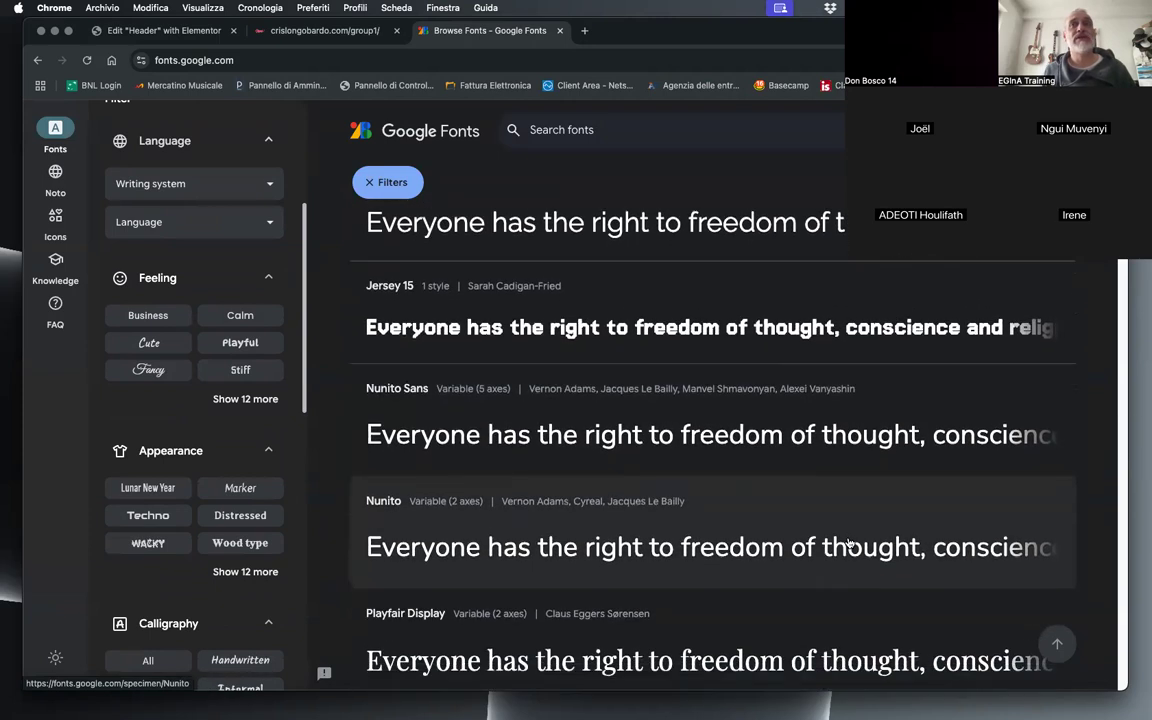
{"action": "scroll", "coordinate": [844, 541], "scroll_direction": "down", "scroll_amount": 3}
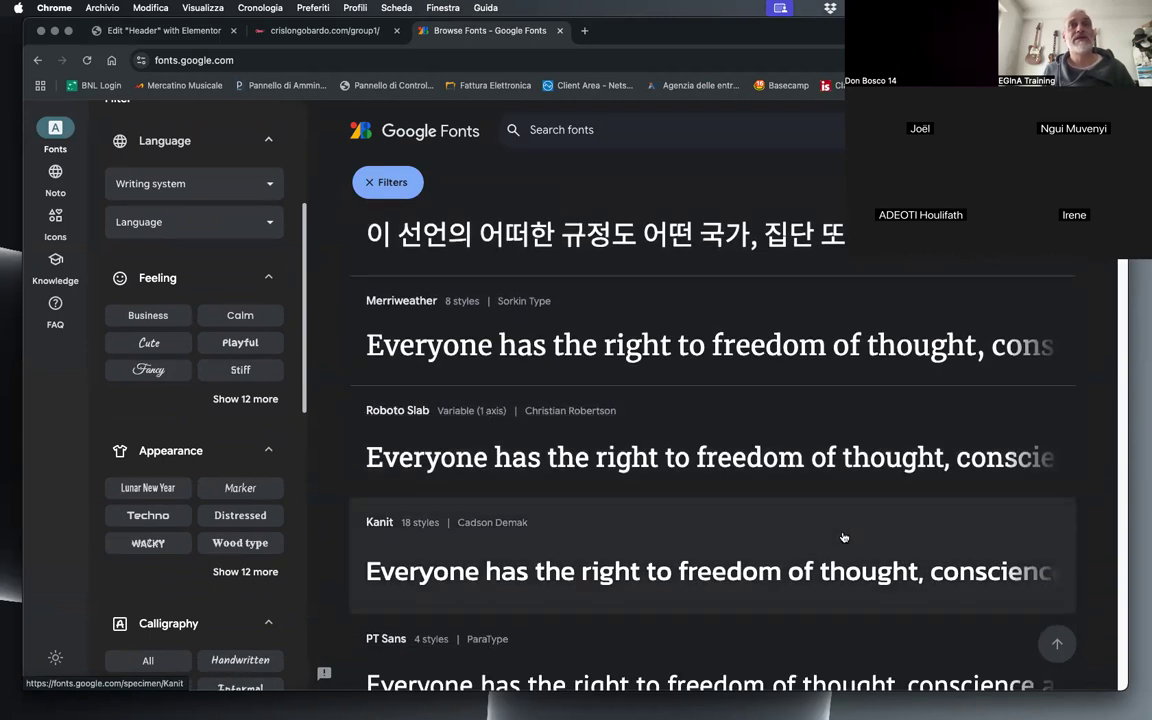
{"action": "scroll", "coordinate": [852, 541], "scroll_direction": "down", "scroll_amount": 11}
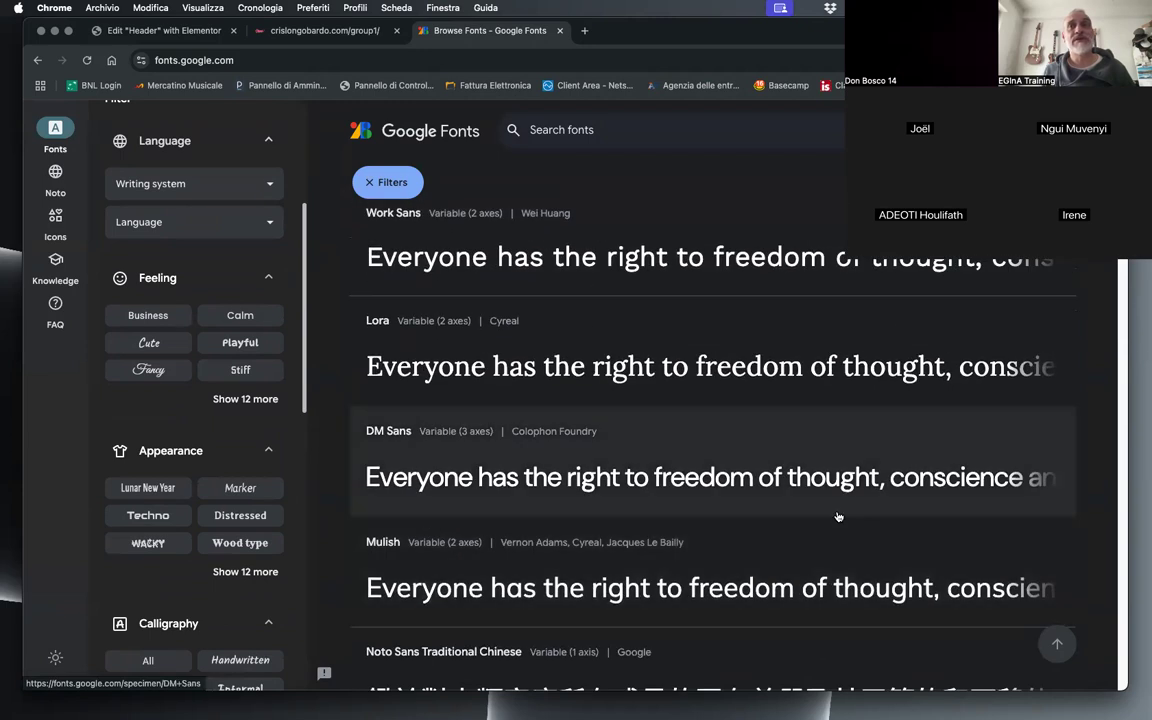
{"action": "scroll", "coordinate": [828, 511], "scroll_direction": "down", "scroll_amount": 9}
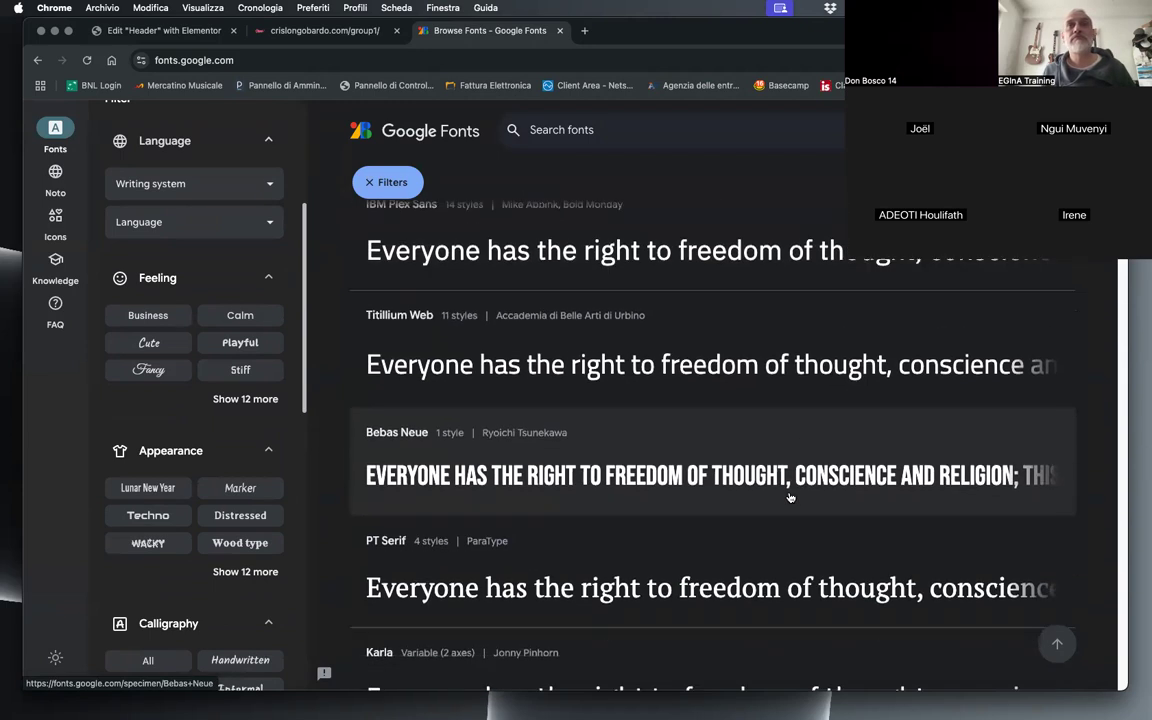
{"action": "scroll", "coordinate": [180, 577], "scroll_direction": "down", "scroll_amount": 2}
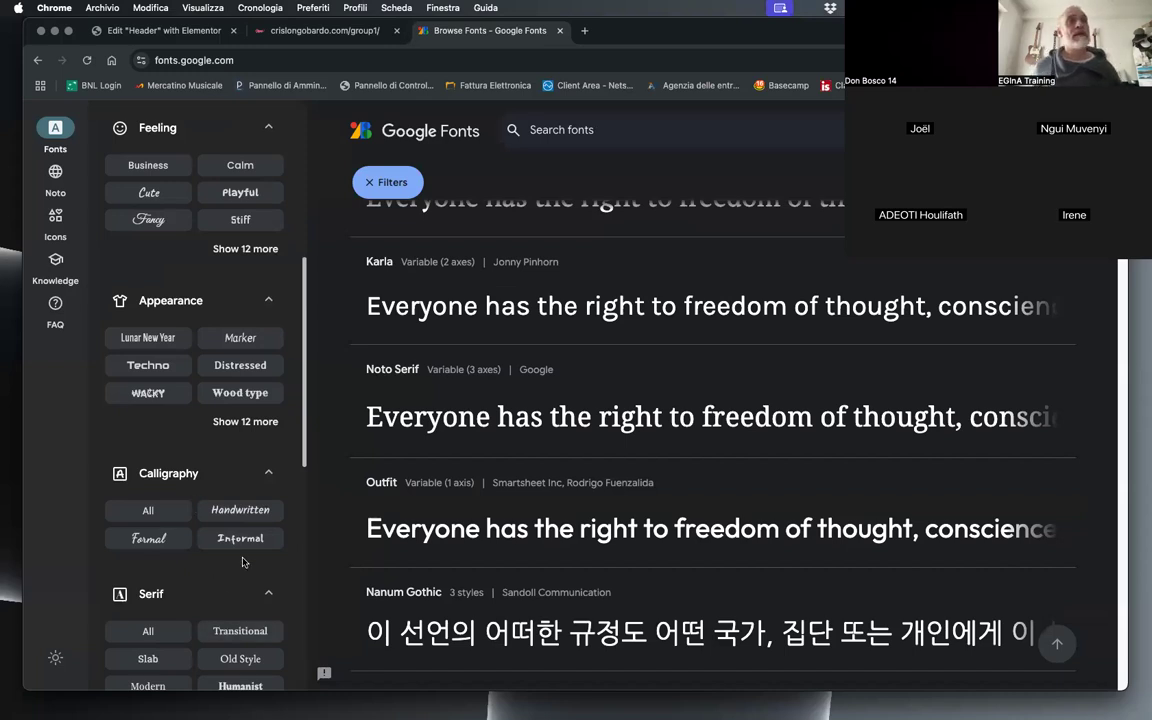
{"action": "scroll", "coordinate": [181, 569], "scroll_direction": "down", "scroll_amount": 5}
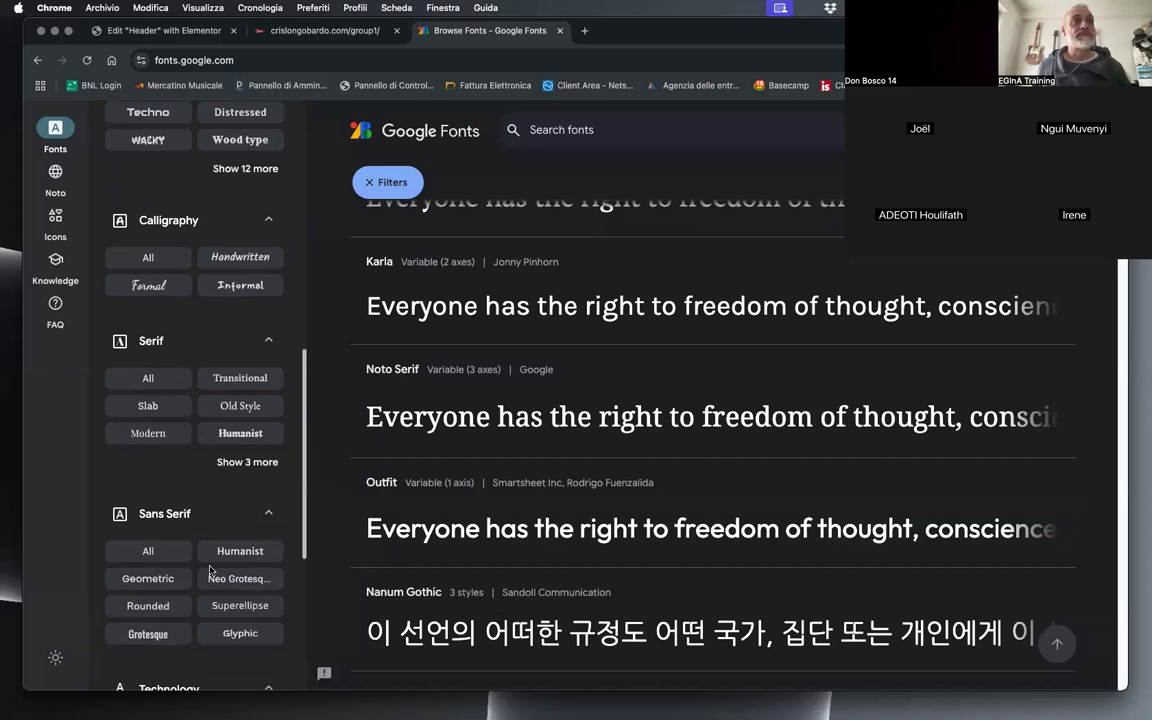
{"action": "scroll", "coordinate": [245, 520], "scroll_direction": "down", "scroll_amount": 5}
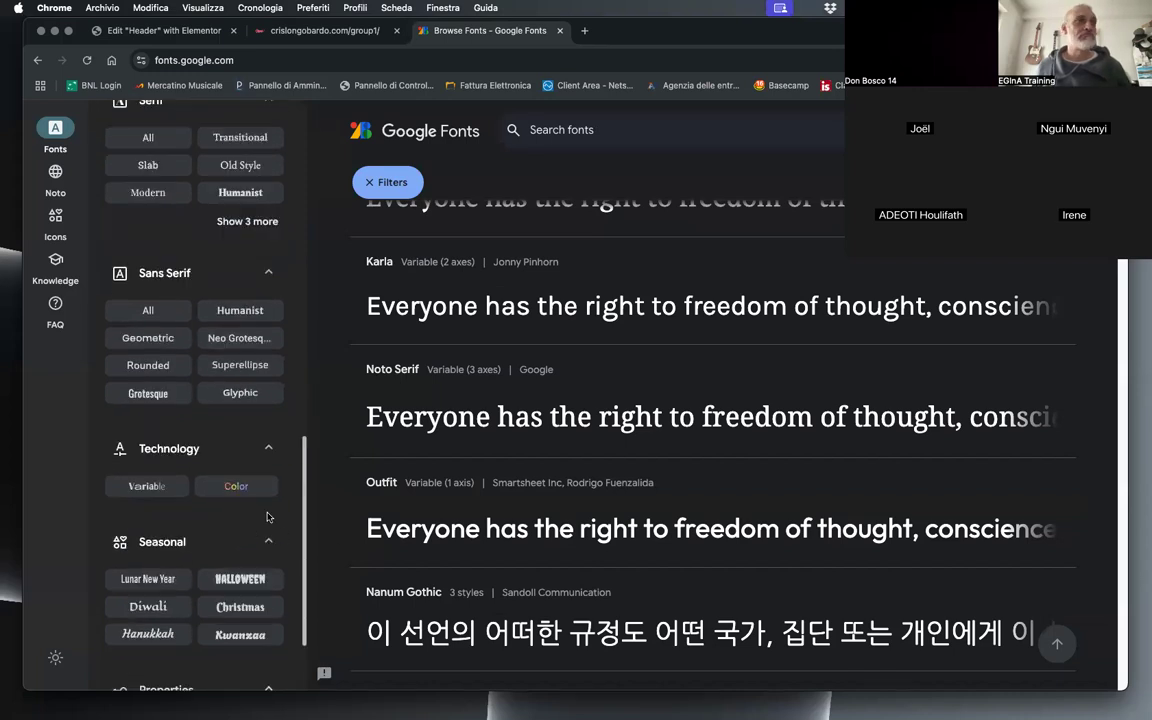
{"action": "scroll", "coordinate": [267, 516], "scroll_direction": "down", "scroll_amount": 2}
{"action": "scroll", "coordinate": [730, 470], "scroll_direction": "down", "scroll_amount": 5}
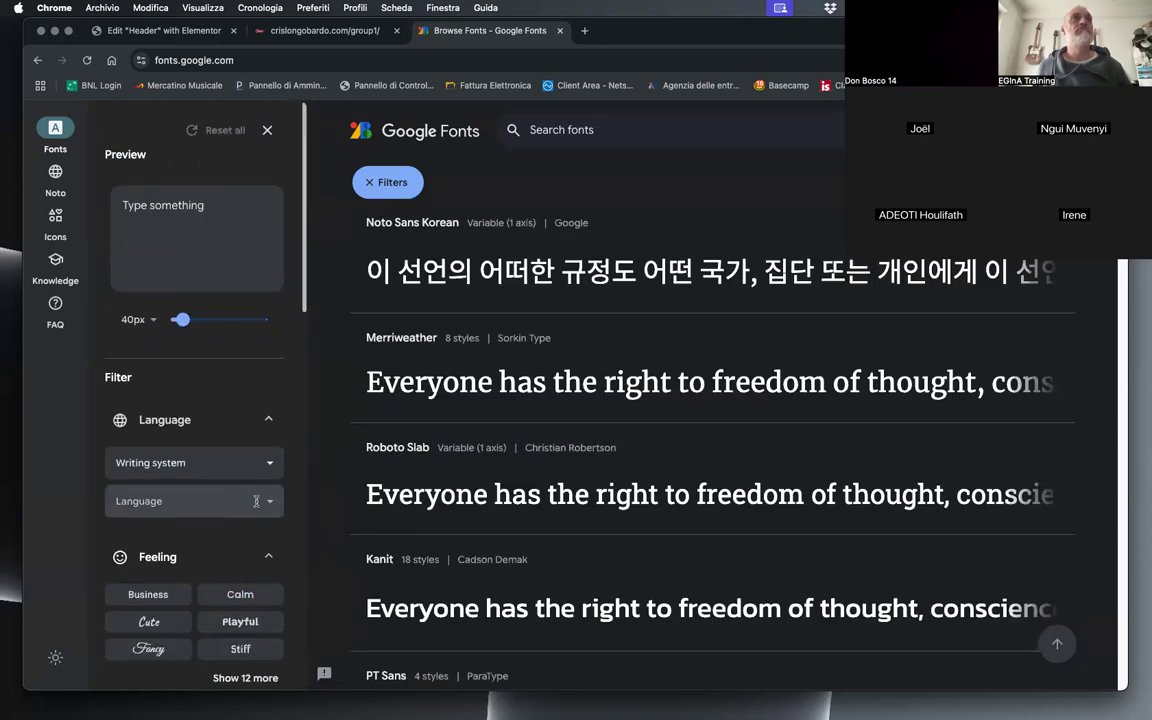
Step: Look through the Google Fonts typefaces for Josefin Sans and open its specimen page
{"action": "scroll", "coordinate": [745, 390], "scroll_direction": "down", "scroll_amount": 5}
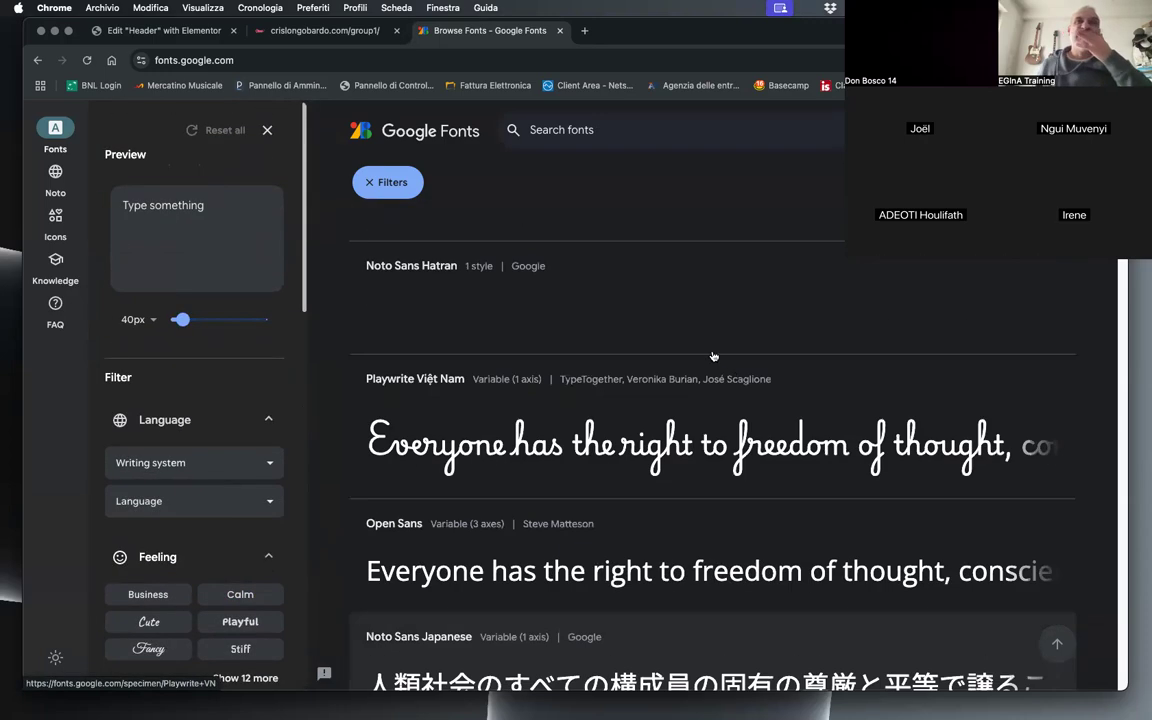
{"action": "scroll", "coordinate": [713, 356], "scroll_direction": "down", "scroll_amount": 10}
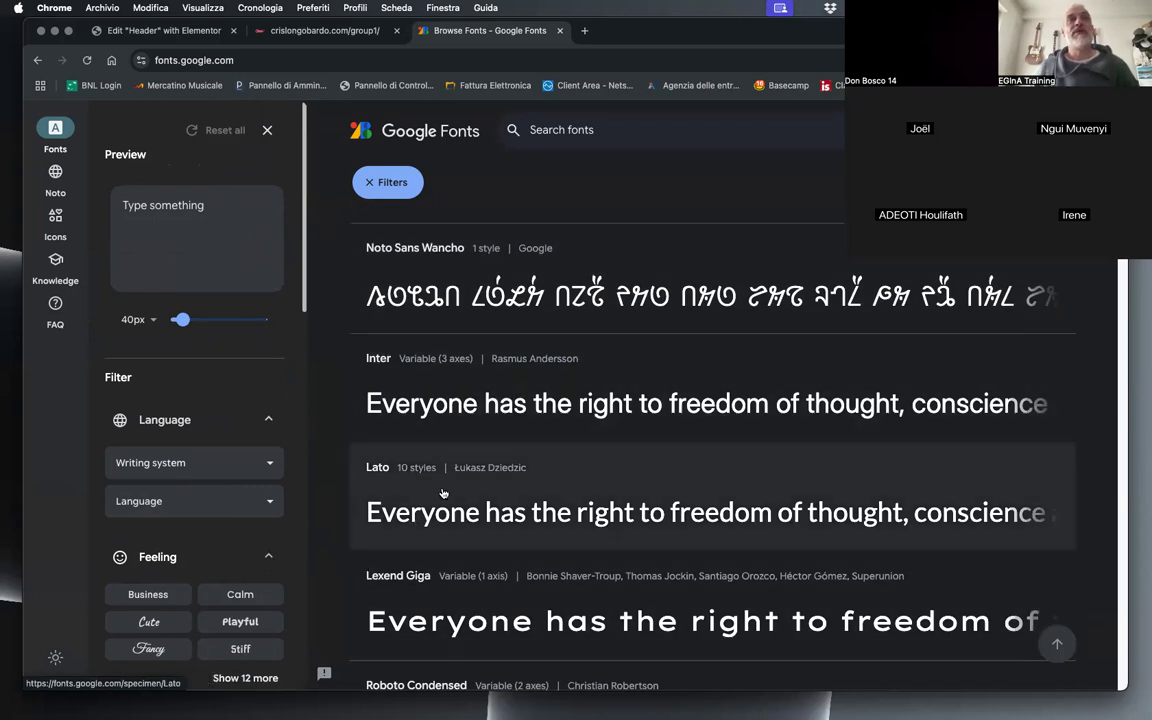
{"action": "scroll", "coordinate": [507, 563], "scroll_direction": "up", "scroll_amount": 1}
{"action": "scroll", "coordinate": [508, 561], "scroll_direction": "down", "scroll_amount": 20}
{"action": "scroll", "coordinate": [512, 561], "scroll_direction": "up", "scroll_amount": 15}
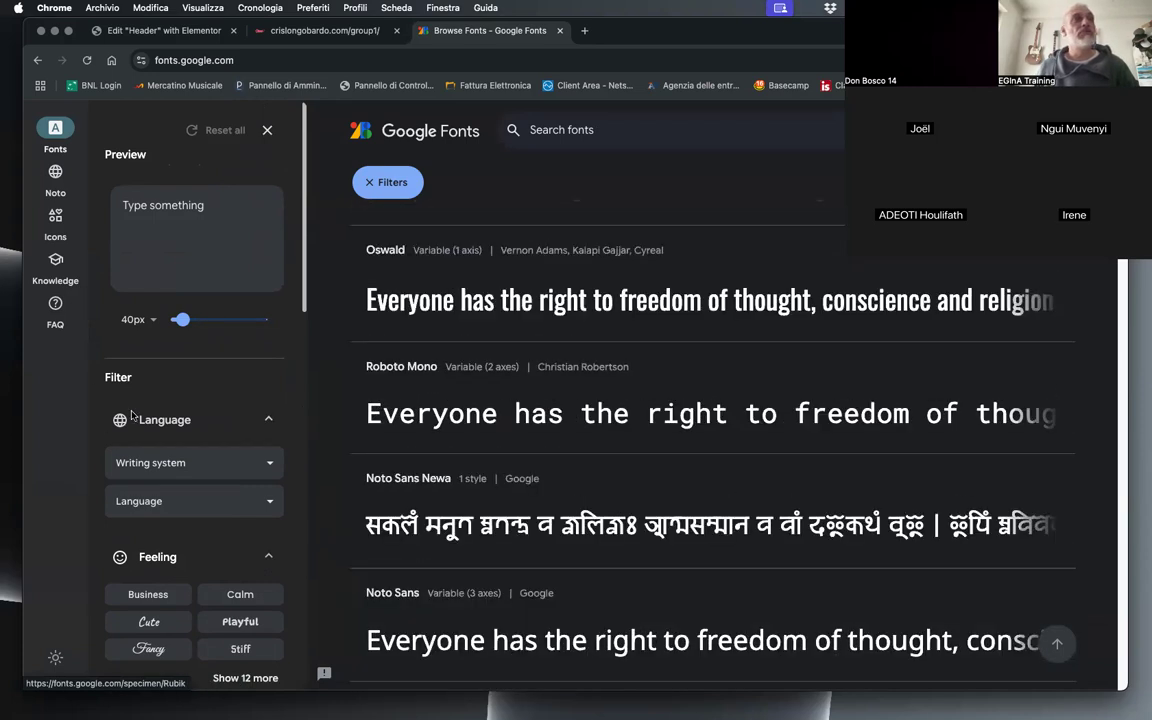
{"action": "scroll", "coordinate": [140, 460], "scroll_direction": "down", "scroll_amount": 5}
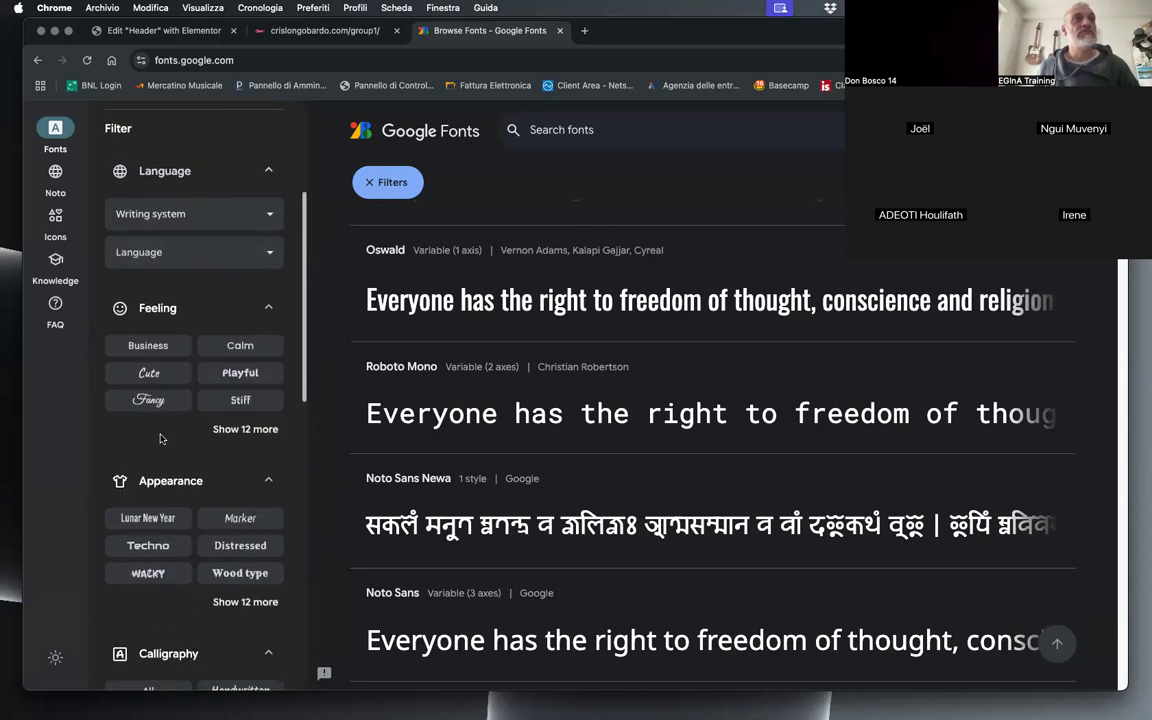
{"action": "scroll", "coordinate": [779, 507], "scroll_direction": "down", "scroll_amount": 15}
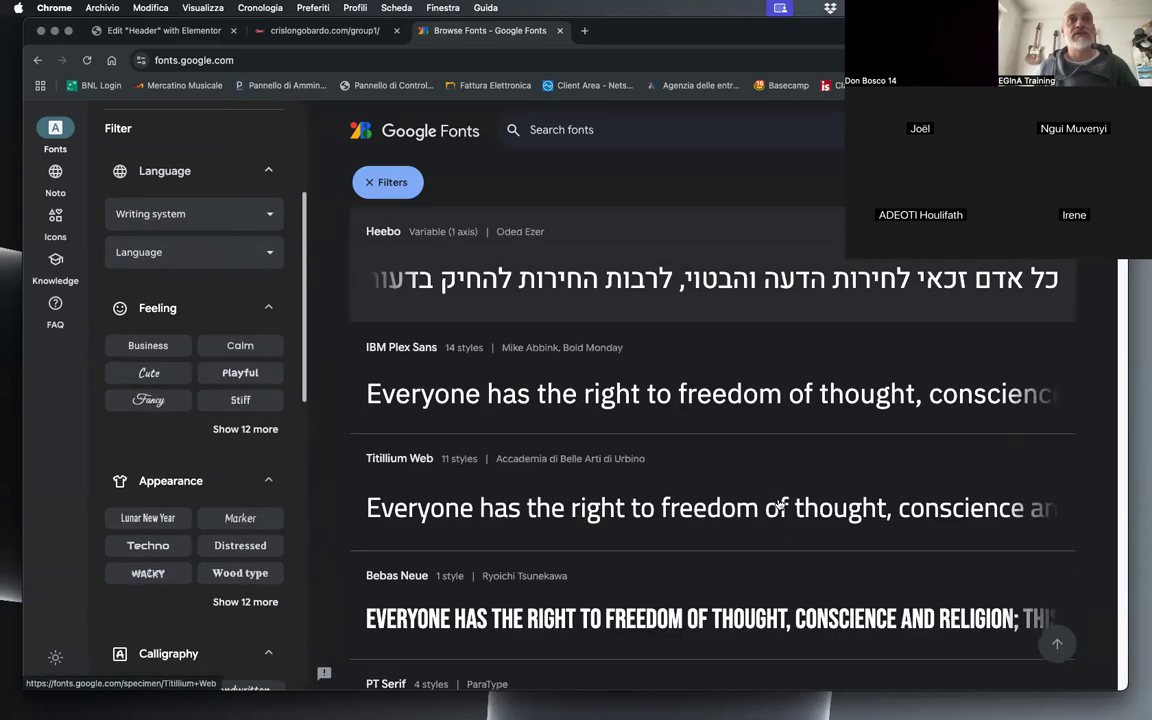
{"action": "scroll", "coordinate": [779, 507], "scroll_direction": "down", "scroll_amount": 10}
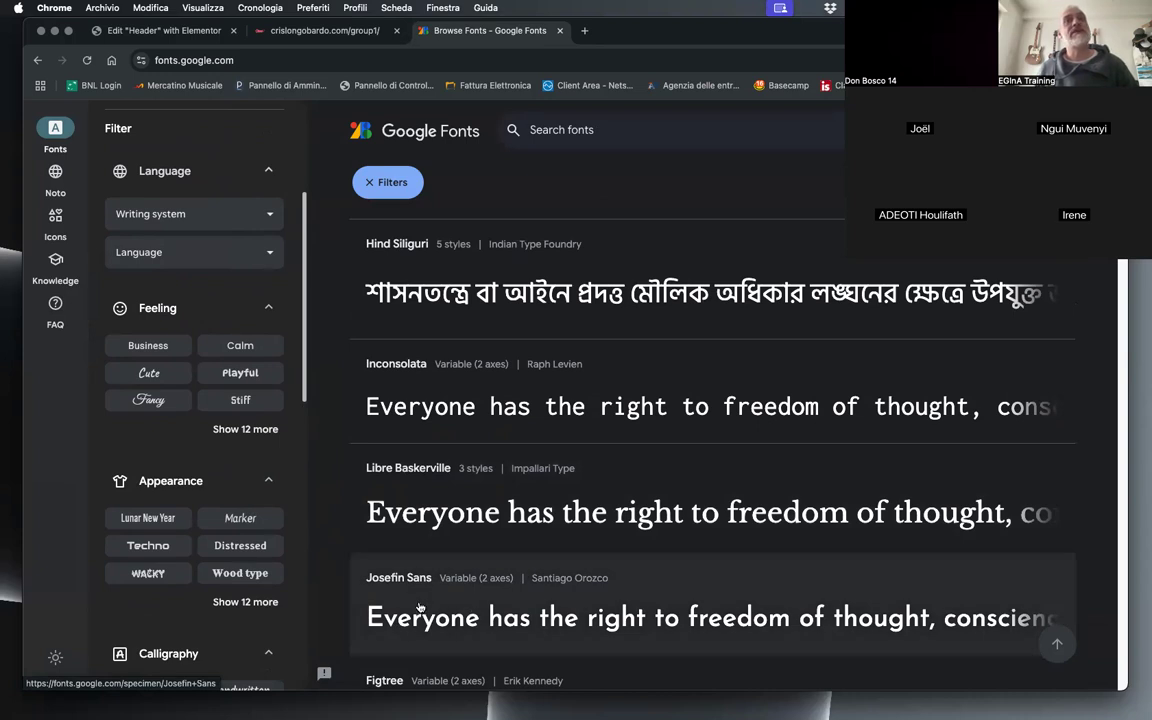
{"action": "left_click", "coordinate": [420, 607]}
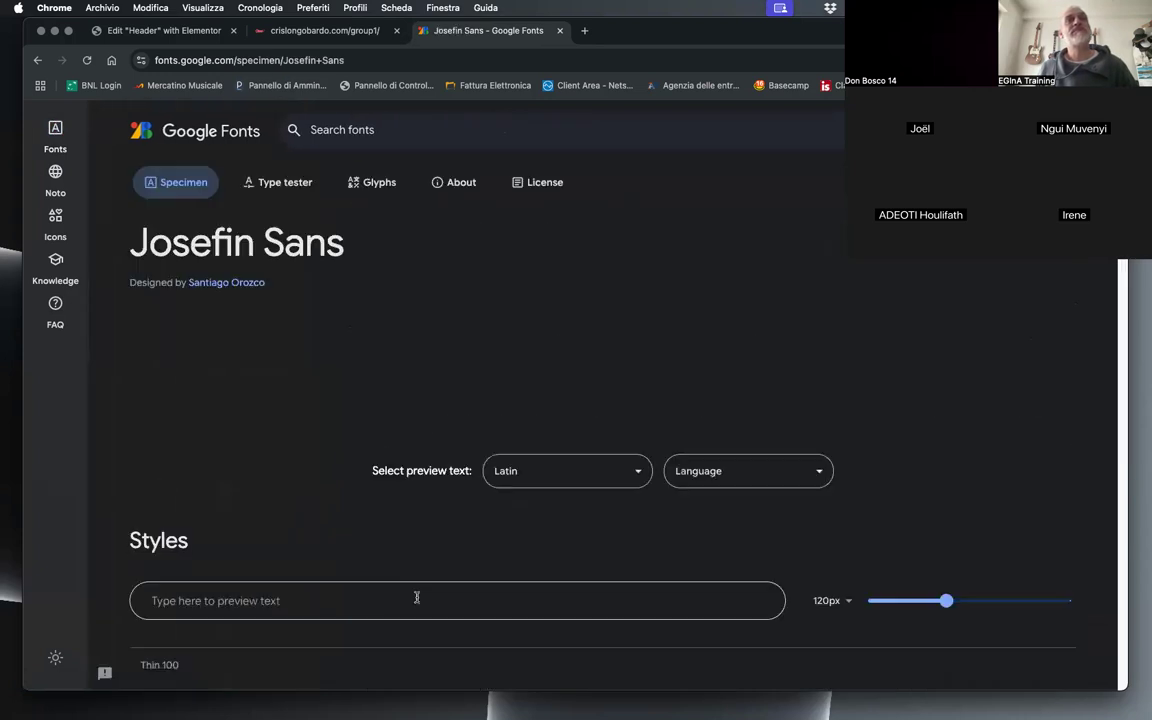
{"action": "left_click_drag", "start_coordinate": [172, 244], "coordinate": [358, 245]}
Step: Return to the Elementor header editor and set the menu items' font family to Josefin Sans
{"action": "left_click", "coordinate": [320, 30]}
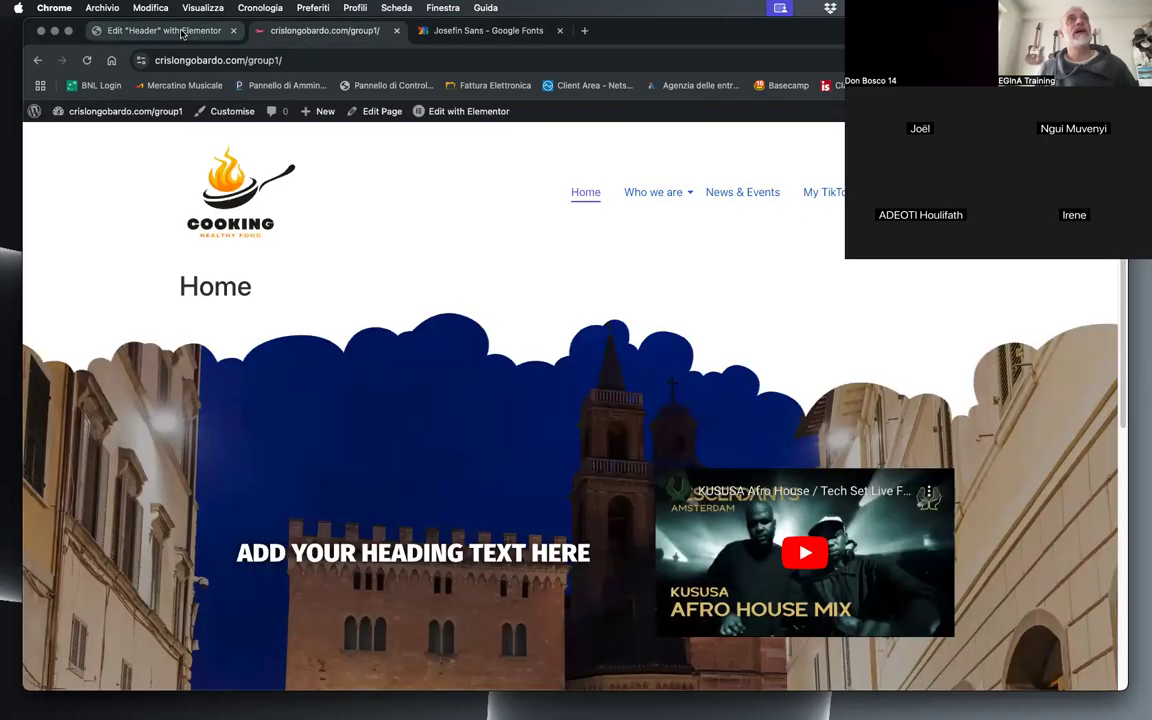
{"action": "left_click", "coordinate": [160, 30]}
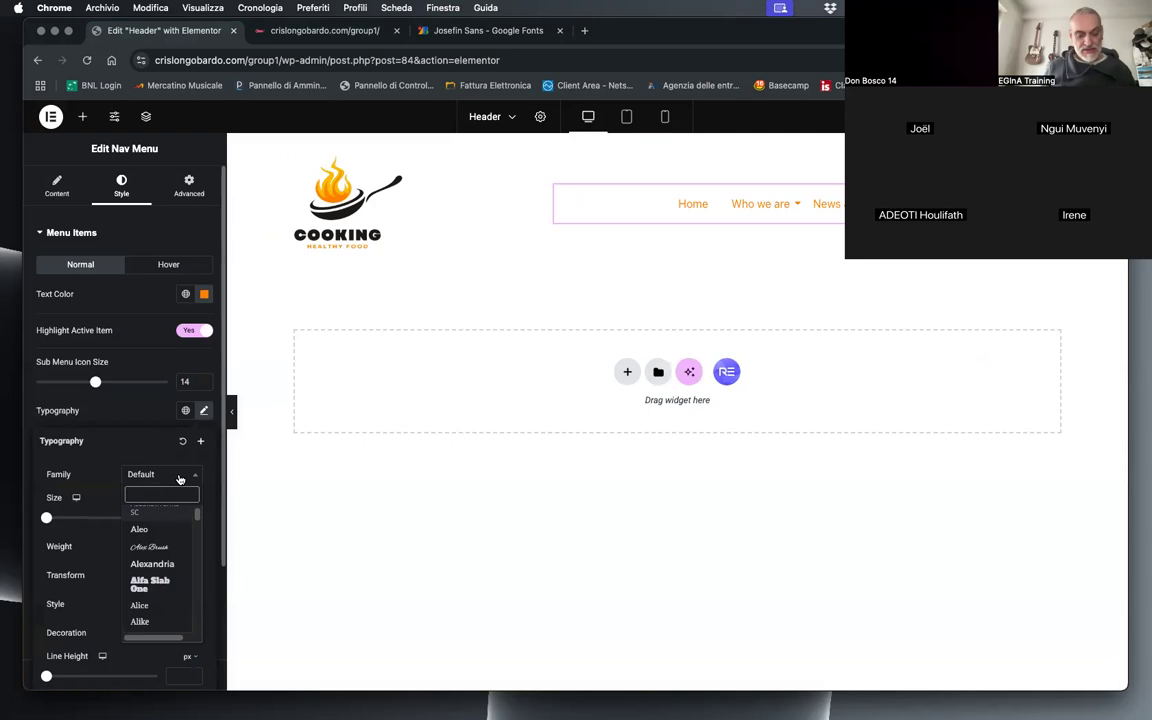
{"action": "type", "text": "josefi"}
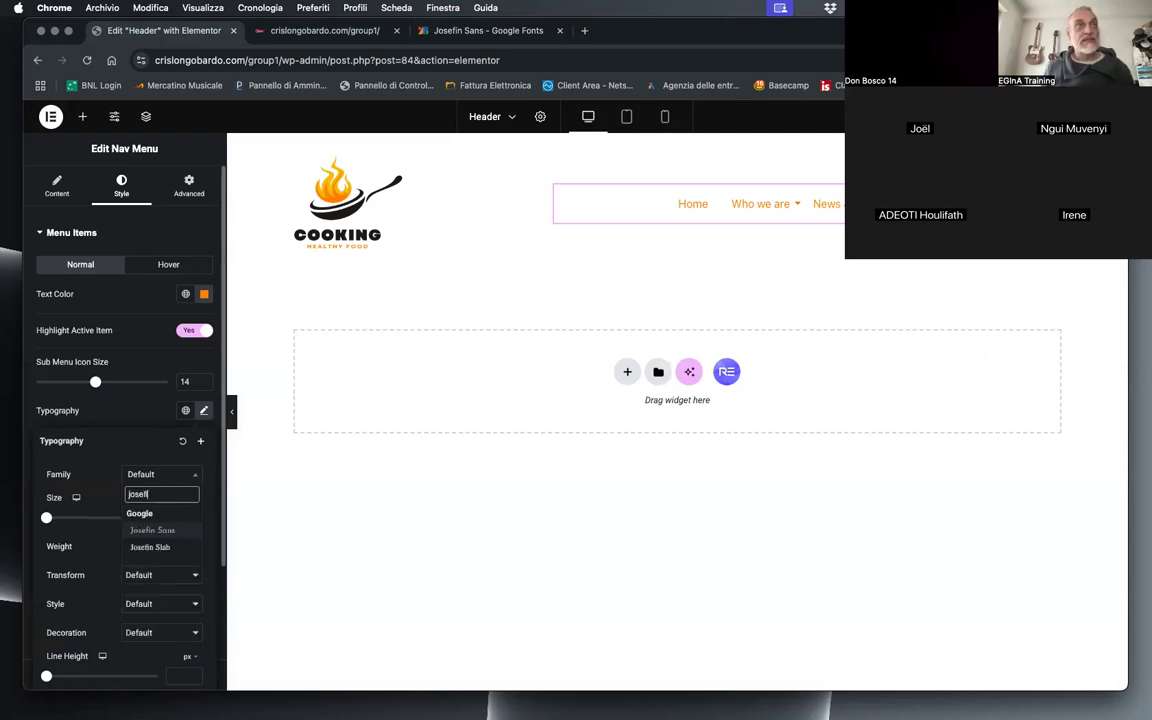
{"action": "left_click", "coordinate": [165, 534]}
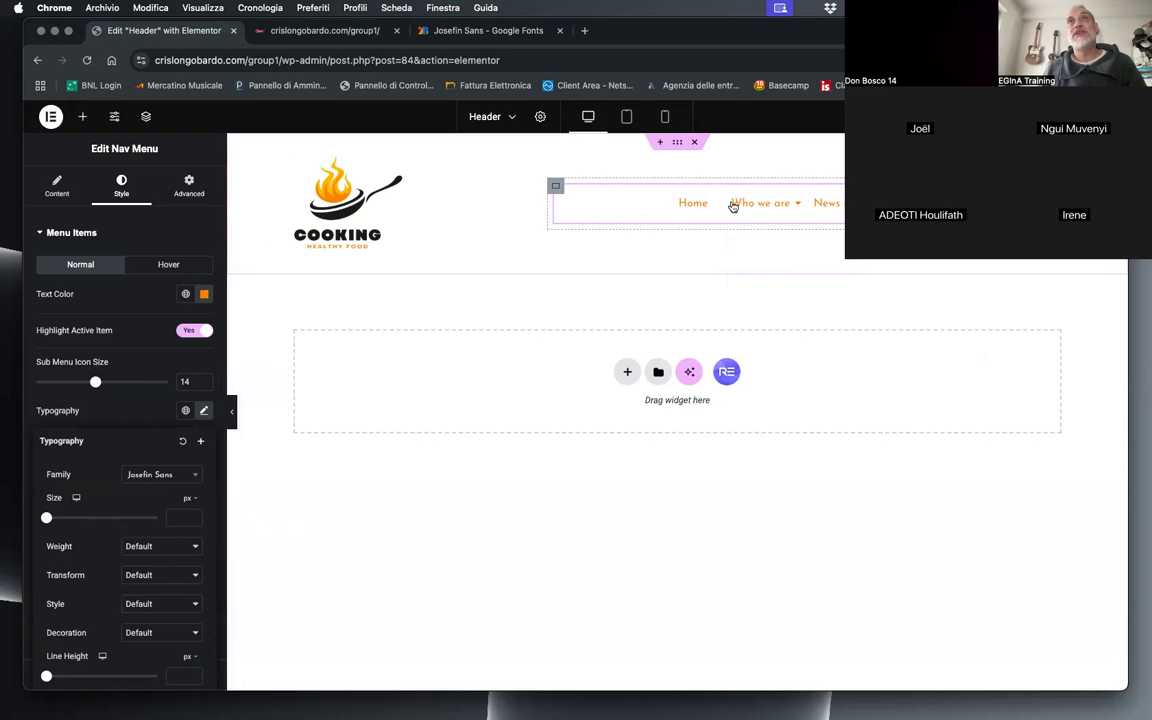
Step: Set the menu items' font size to 17 px and their weight to 700 (Bold)
{"action": "left_click_drag", "start_coordinate": [47, 519], "coordinate": [55, 519]}
{"action": "left_click", "coordinate": [145, 548]}
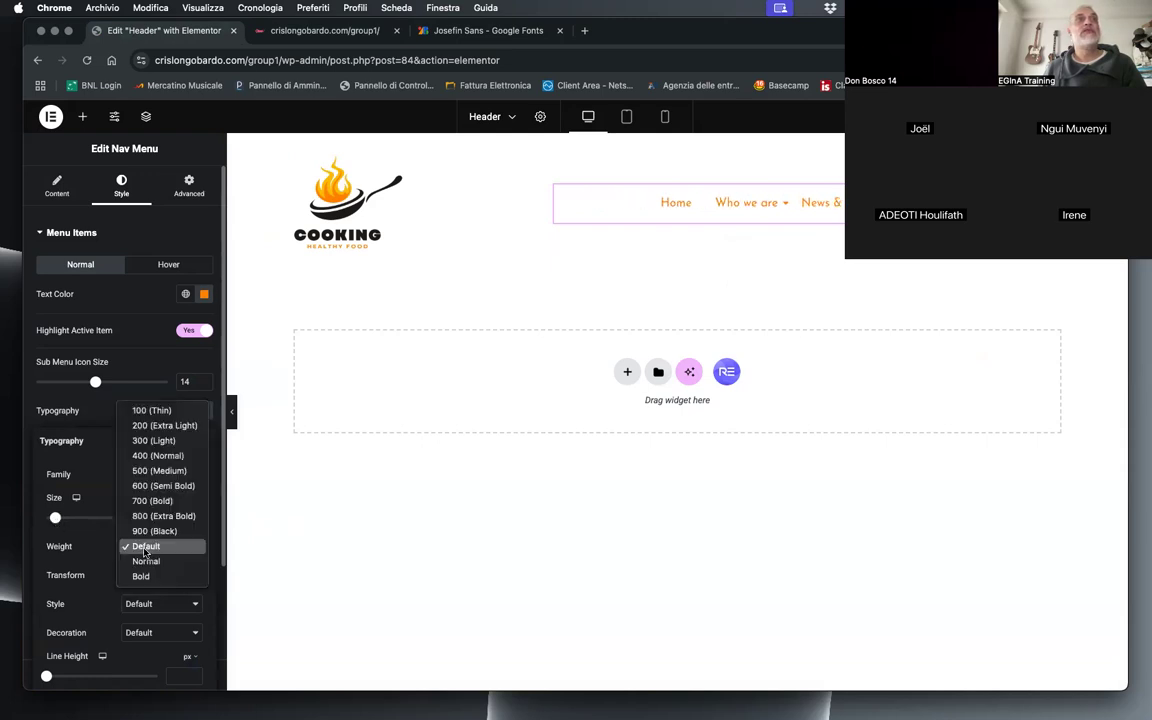
{"action": "left_click", "coordinate": [152, 501]}
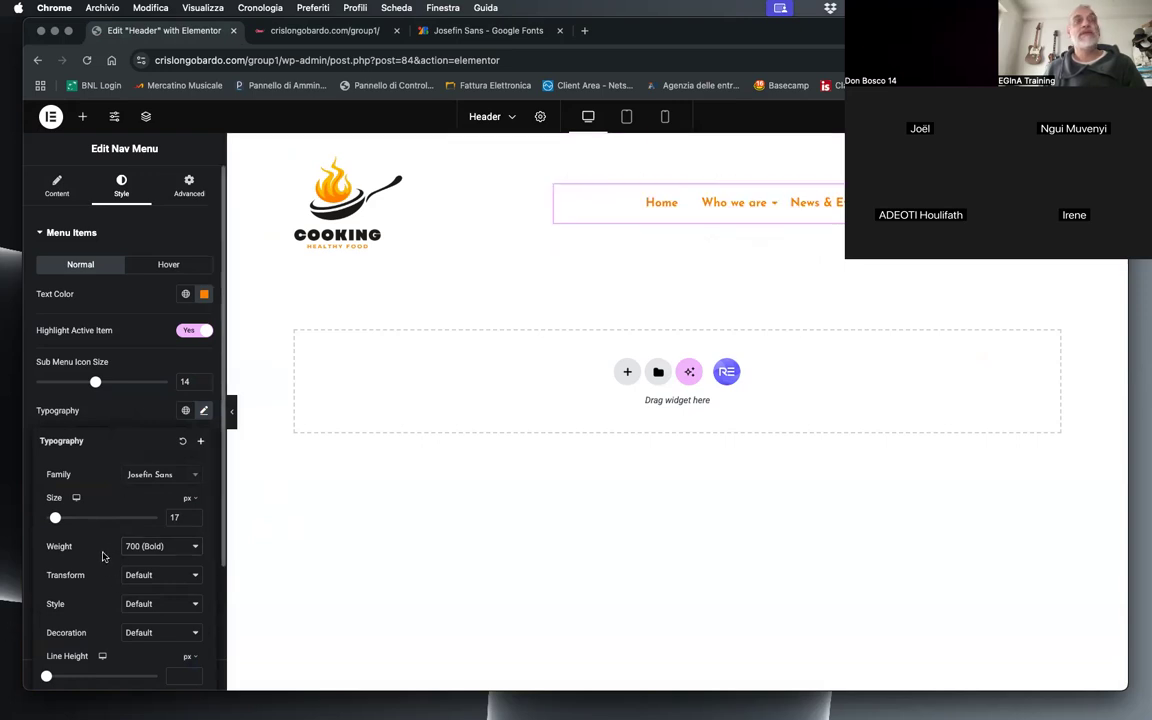
Step: Transform the menu items' text to Uppercase and reduce the font size to 14 px
{"action": "left_click", "coordinate": [150, 575]}
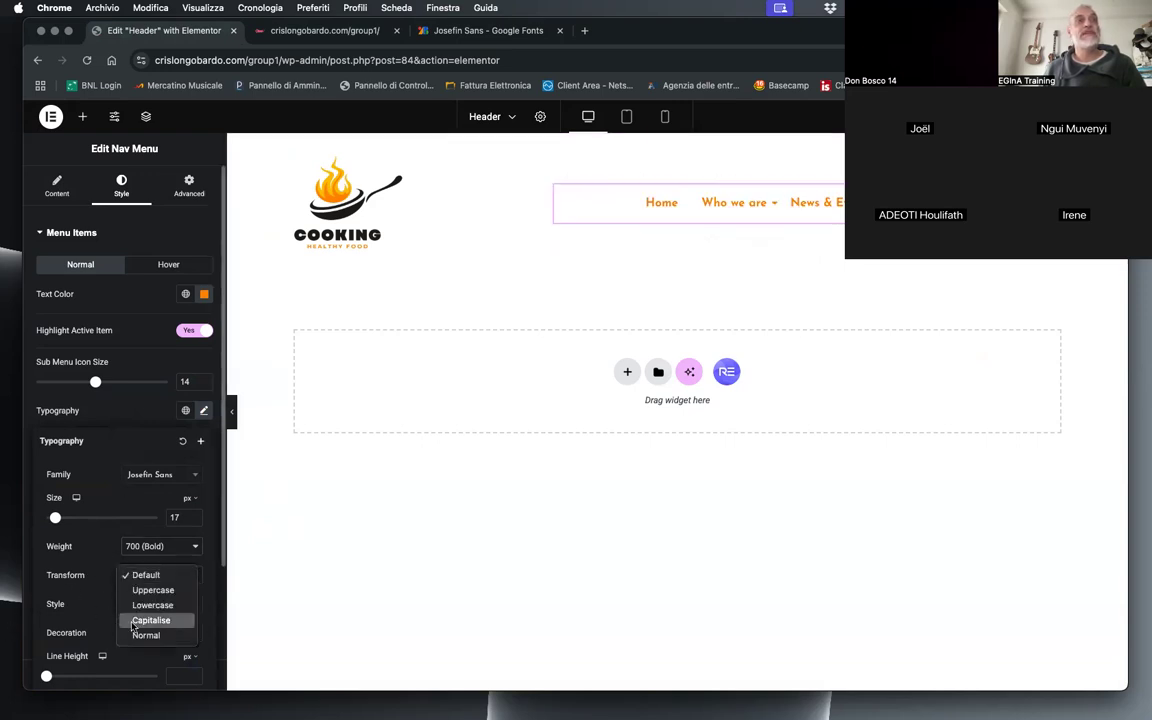
{"action": "left_click", "coordinate": [150, 589]}
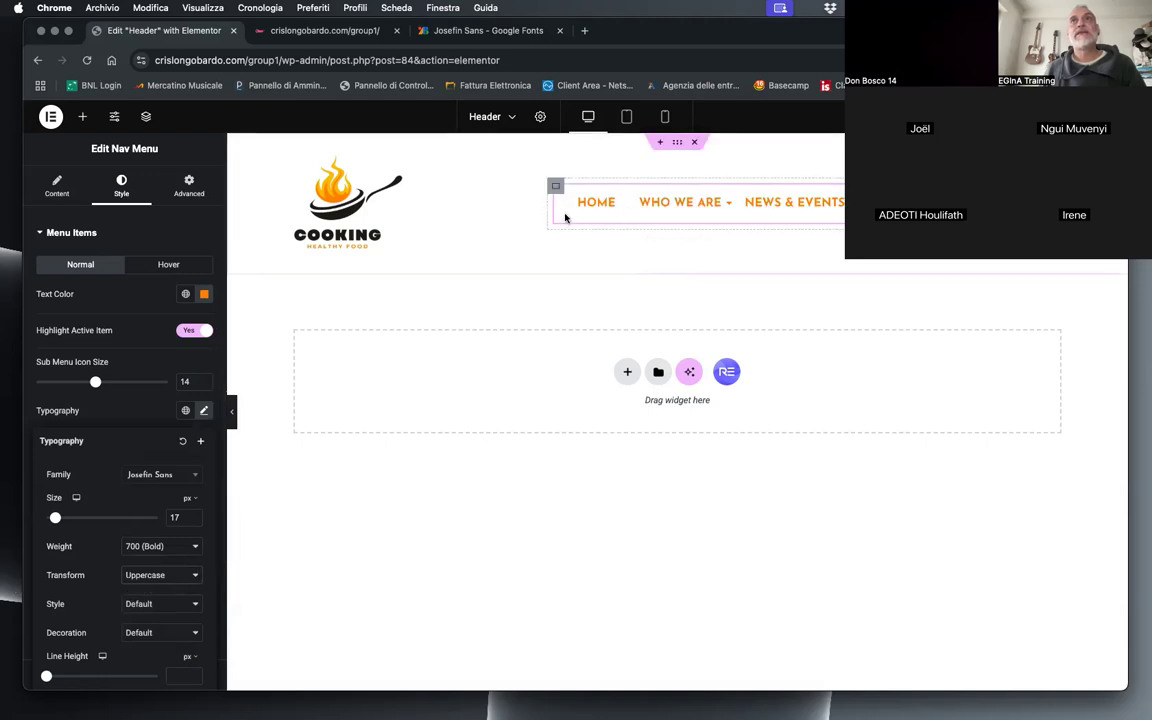
{"action": "left_click", "coordinate": [194, 520]}
{"action": "left_click", "coordinate": [194, 520]}
{"action": "left_click", "coordinate": [194, 520]}
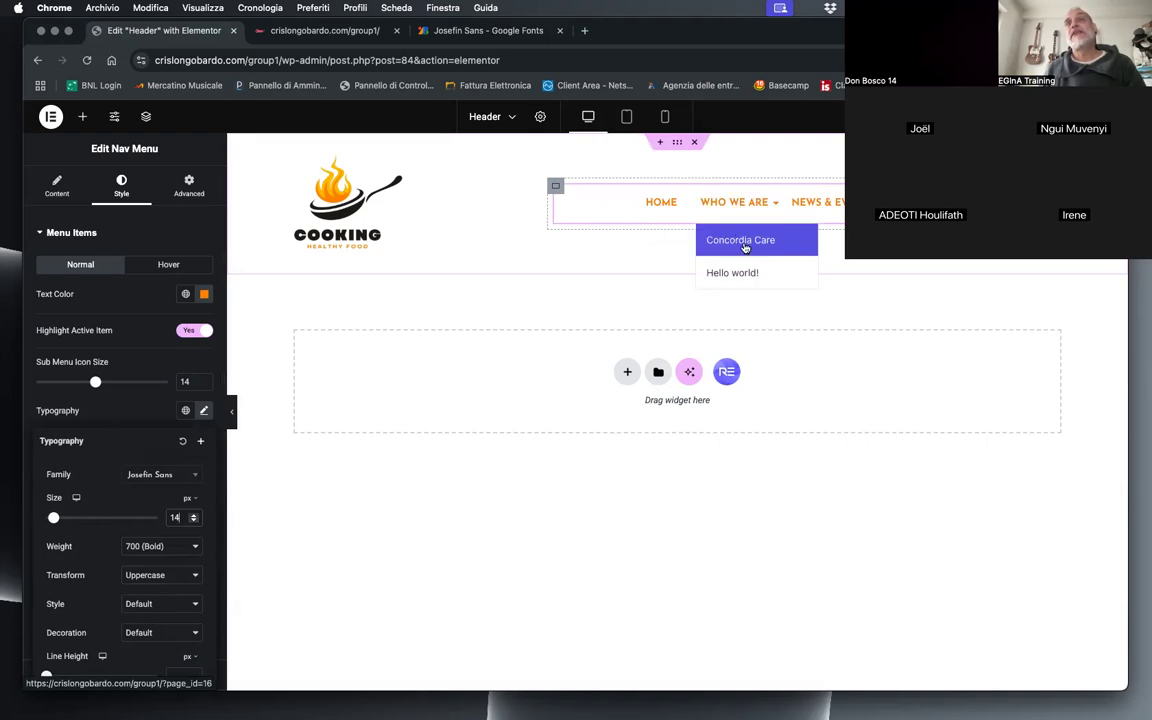
Step: Open the Nav Menu's Sub Menu style settings and check the global and custom choices for the normal text color
{"action": "left_click", "coordinate": [43, 233]}
{"action": "left_click", "coordinate": [66, 267]}
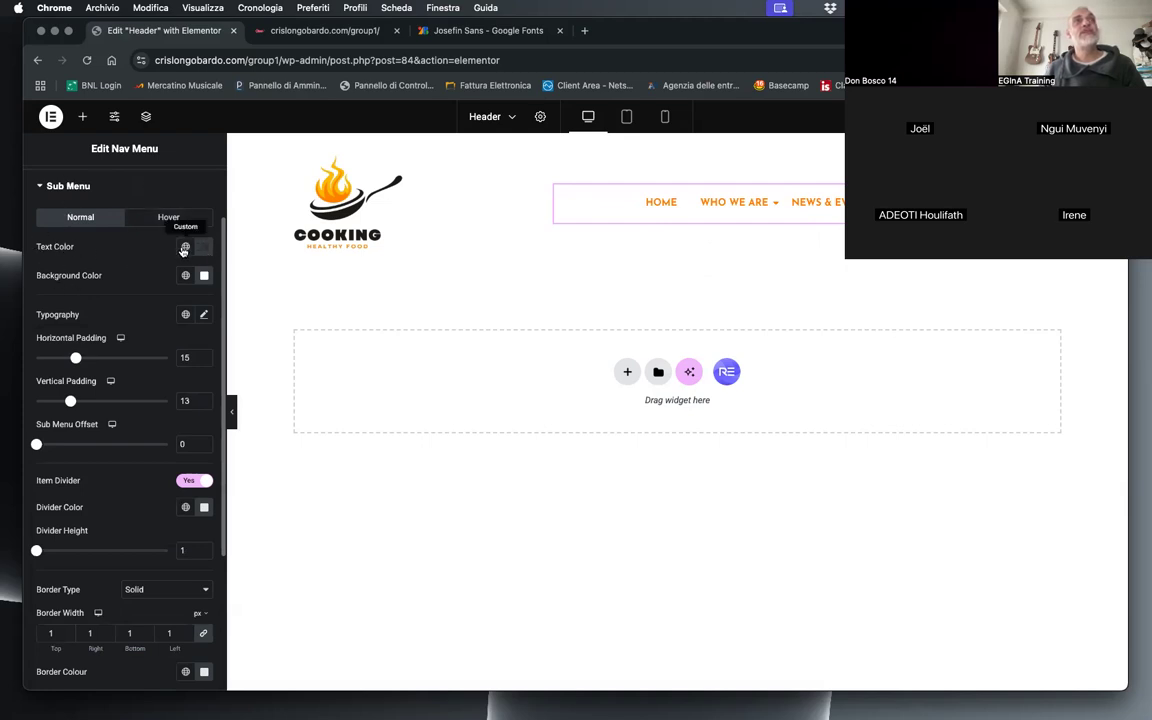
{"action": "left_click", "coordinate": [184, 248]}
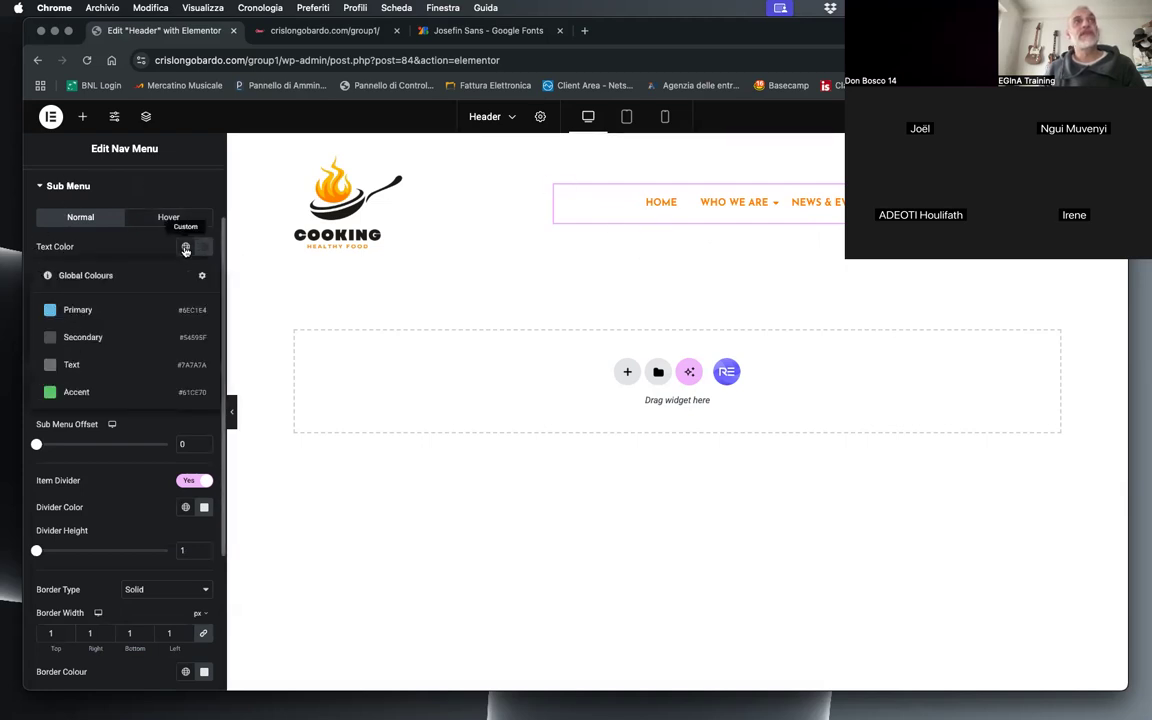
{"action": "left_click", "coordinate": [185, 247]}
{"action": "left_click", "coordinate": [204, 248]}
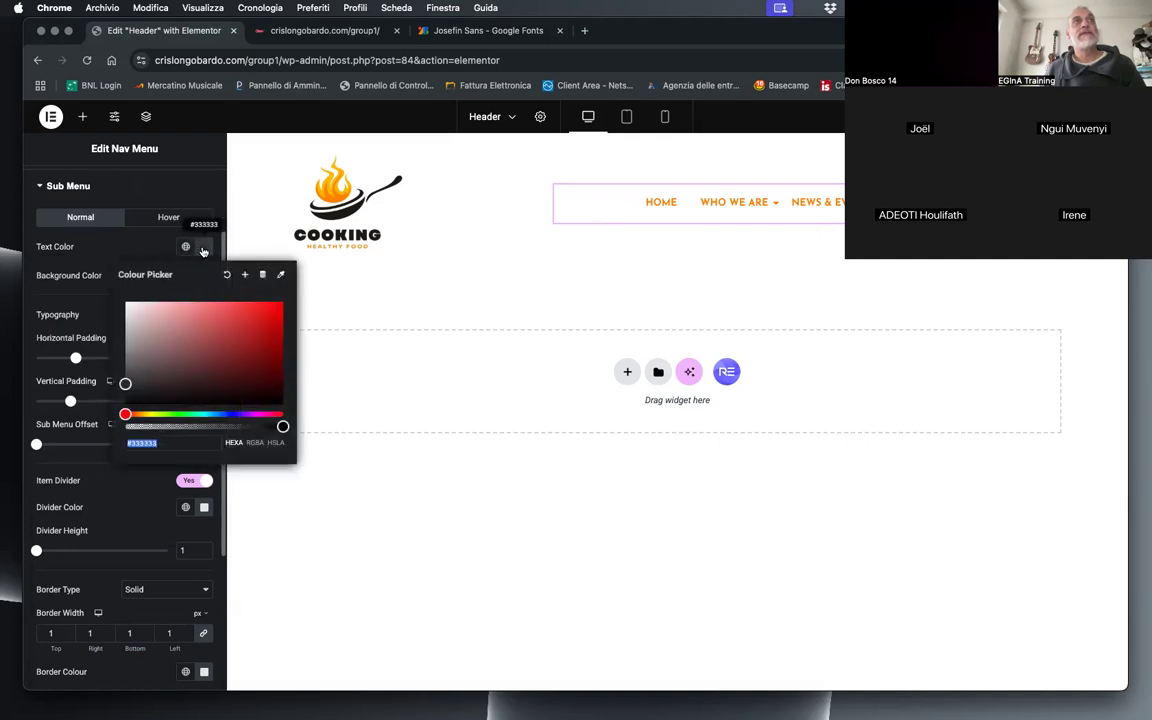
Step: Set the submenu's hover background color to the orange copied for the menu and check the Who we are item
{"action": "left_click", "coordinate": [160, 220]}
{"action": "left_click", "coordinate": [157, 225]}
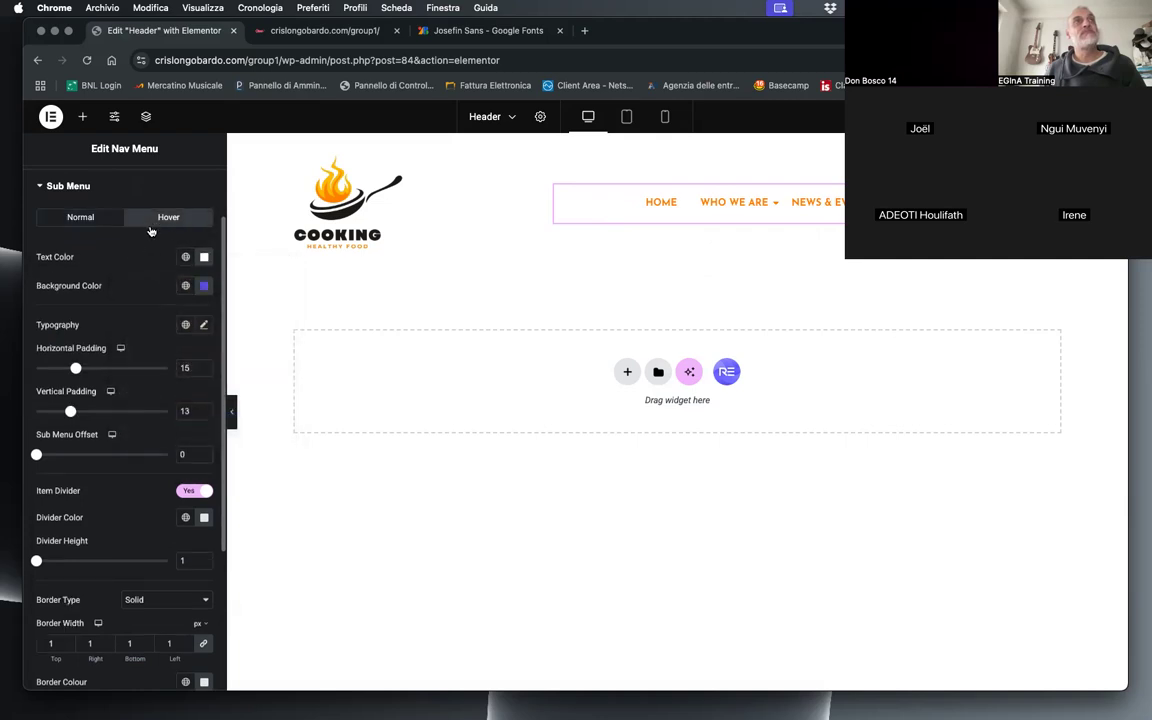
{"action": "left_click", "coordinate": [204, 286]}
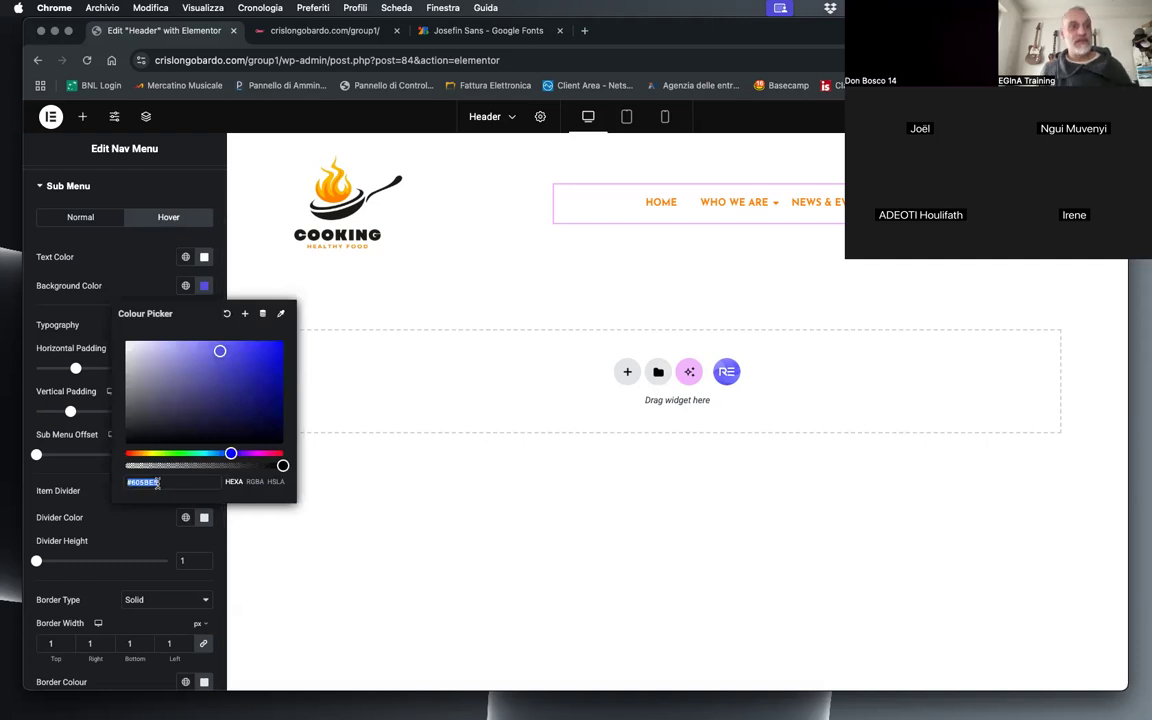
{"action": "key", "text": "super+v"}
{"action": "left_click", "coordinate": [144, 293]}
{"action": "mouse_move", "coordinate": [741, 208]}
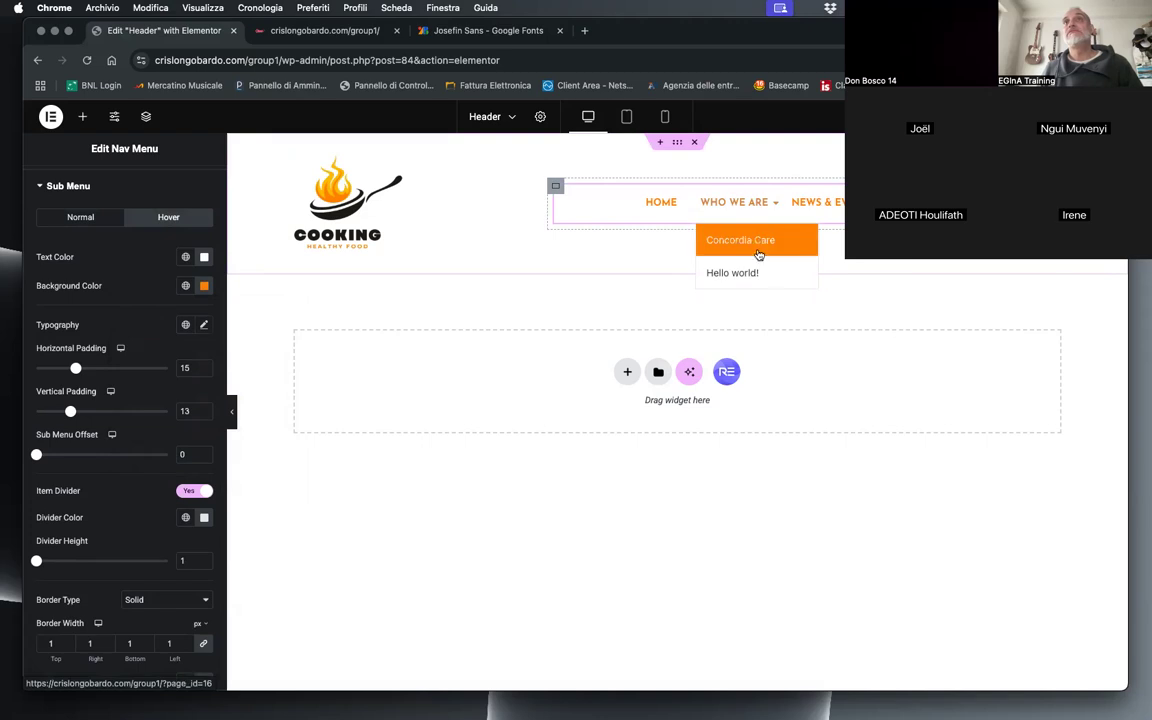
Step: Set the submenu's font family to Josefin Sans and check the Who we are submenu in the preview
{"action": "left_click", "coordinate": [204, 325]}
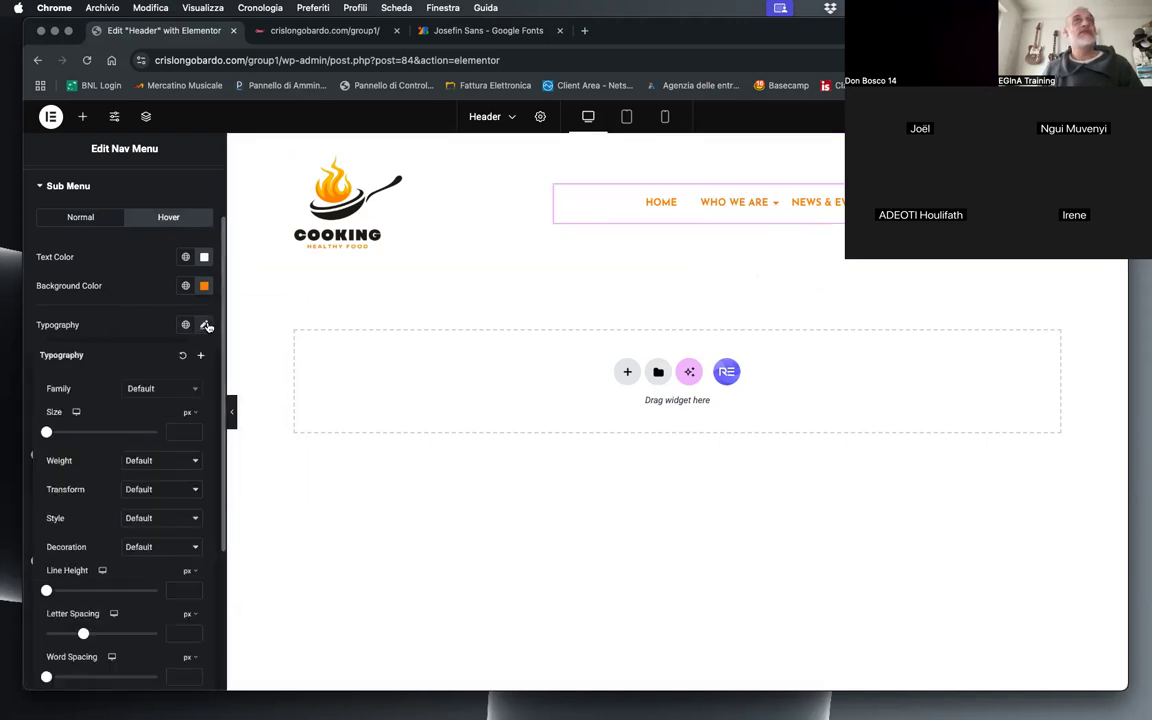
{"action": "left_click", "coordinate": [157, 390]}
{"action": "type", "text": "josef"}
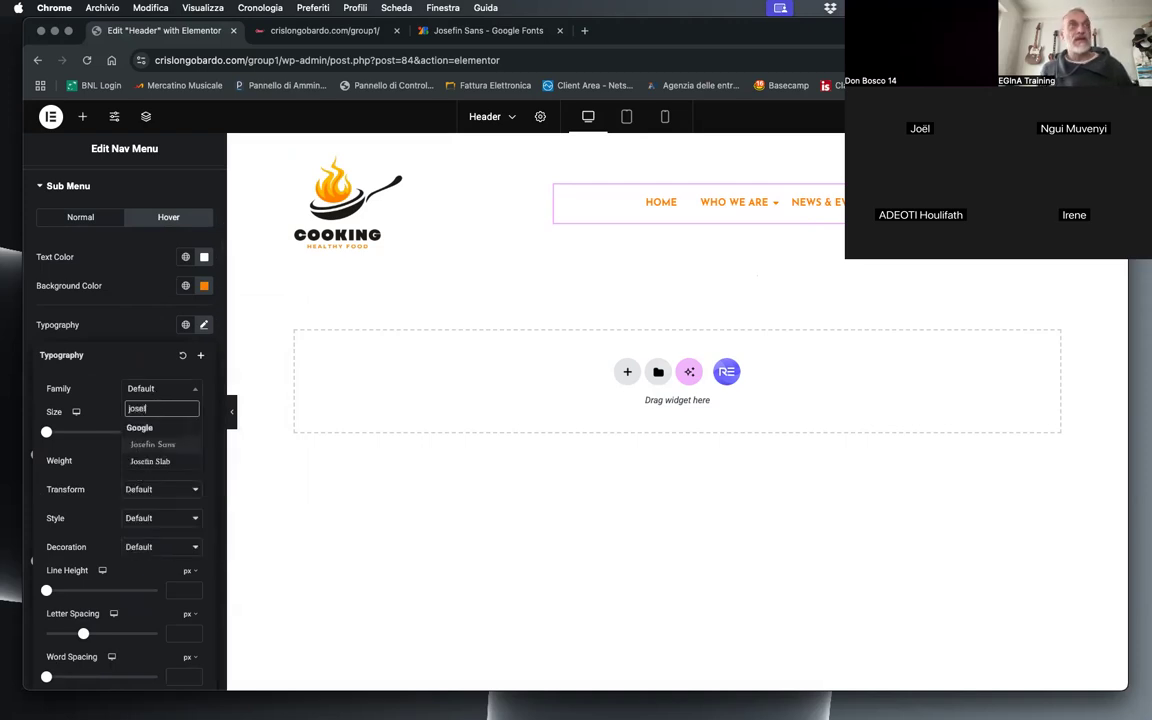
{"action": "left_click", "coordinate": [160, 444]}
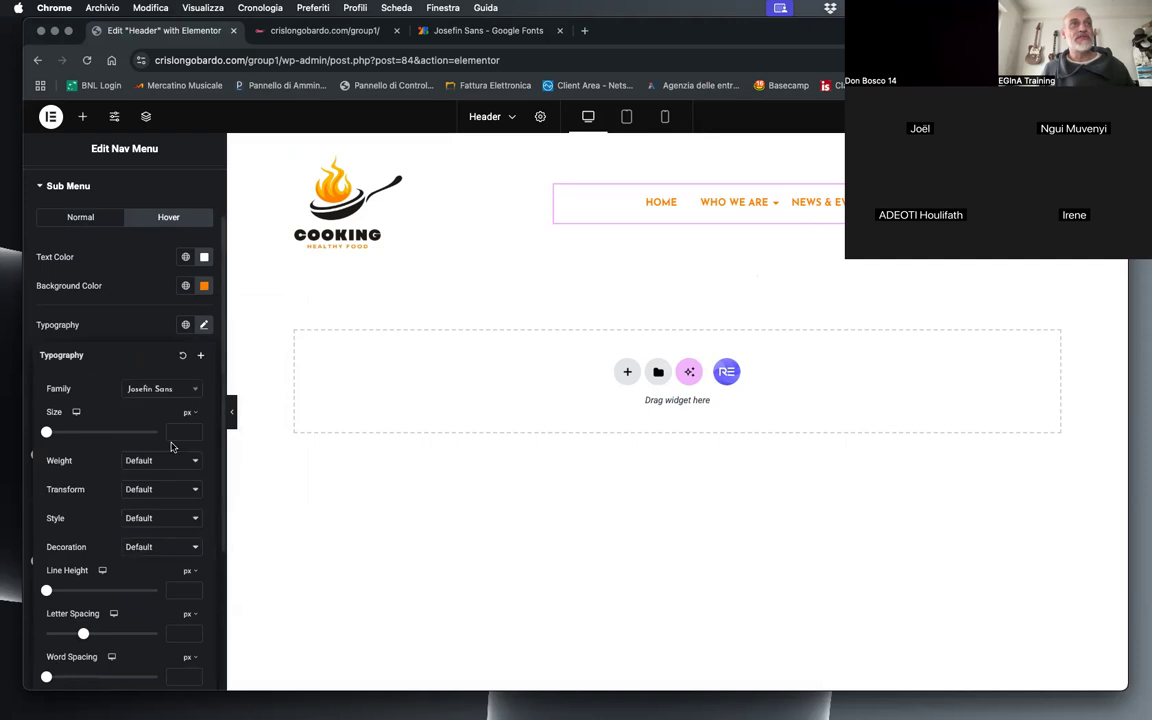
{"action": "mouse_move", "coordinate": [748, 214]}
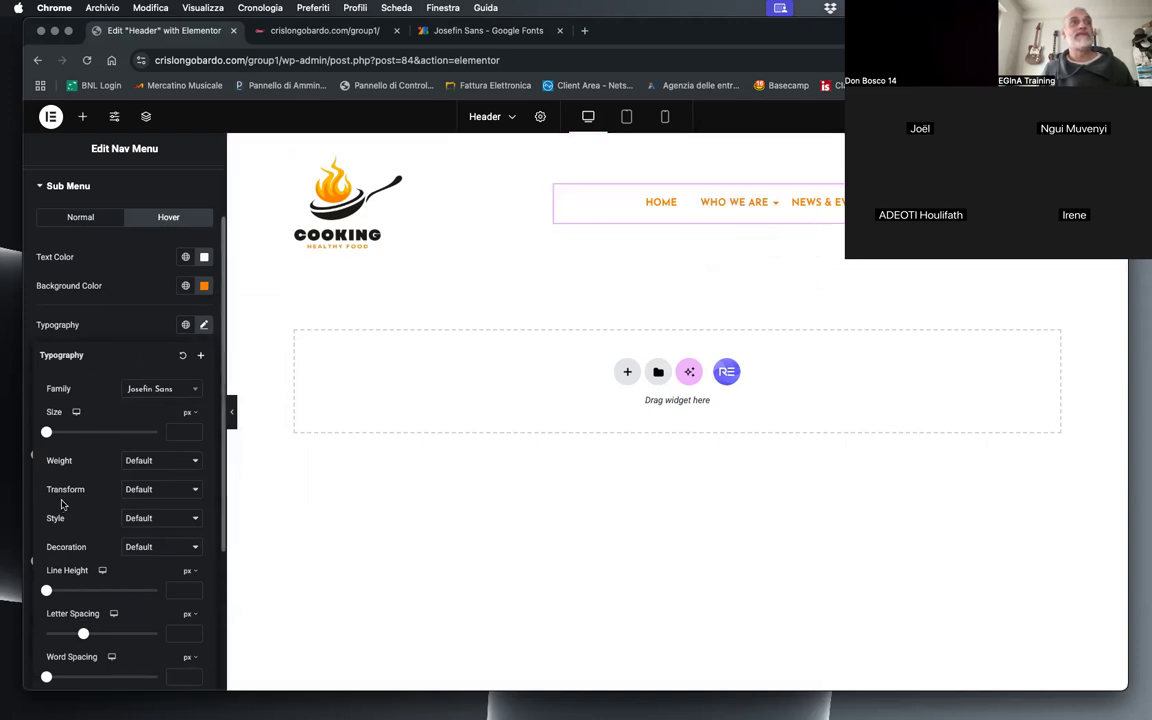
Step: Set the submenu's font weight to 500 (Medium) and its font size to 15 px
{"action": "left_click", "coordinate": [169, 459]}
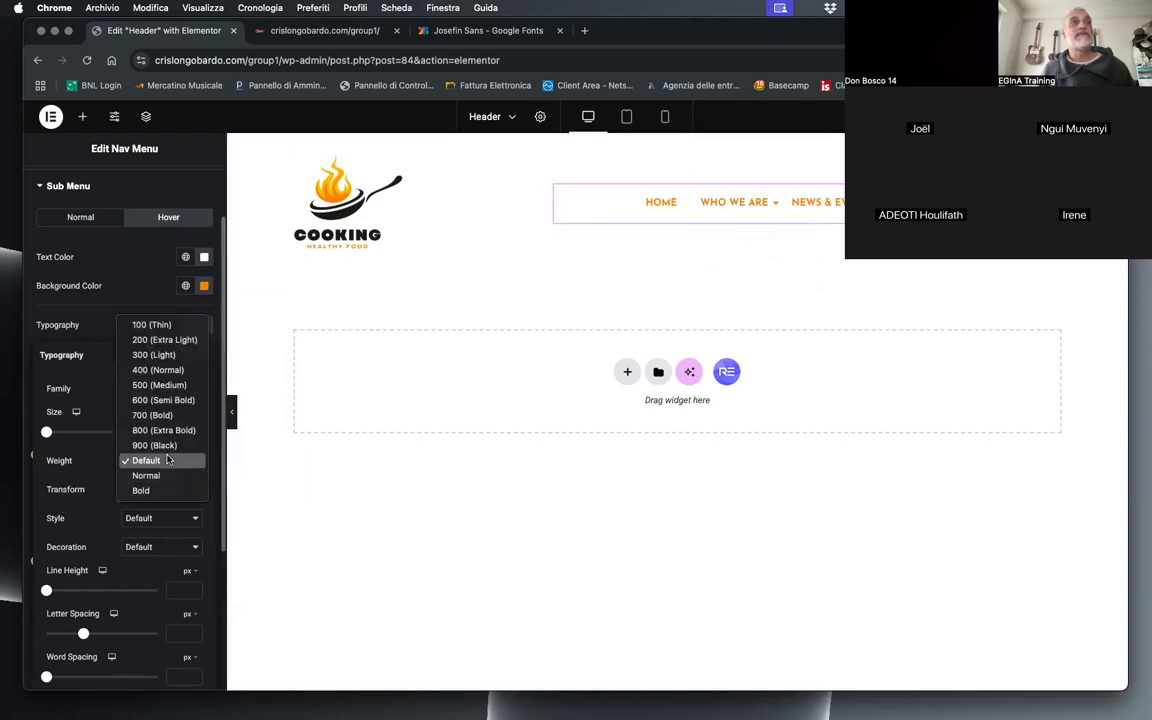
{"action": "left_click", "coordinate": [175, 400]}
{"action": "left_click", "coordinate": [160, 460]}
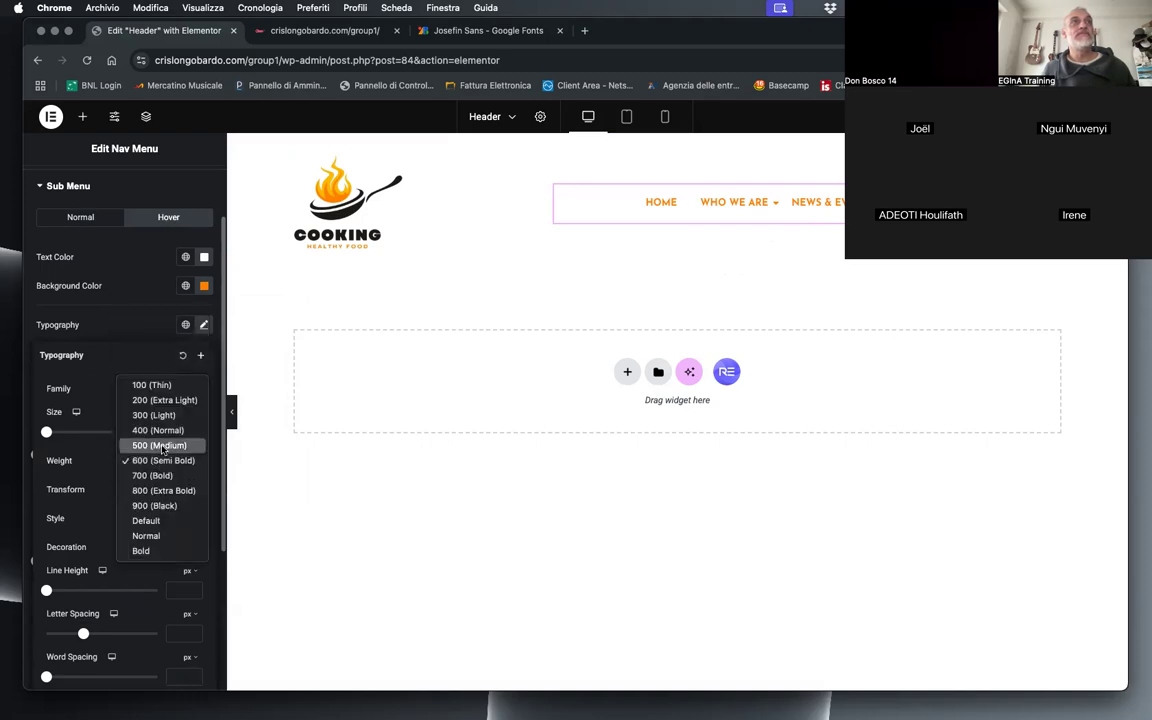
{"action": "left_click", "coordinate": [158, 443]}
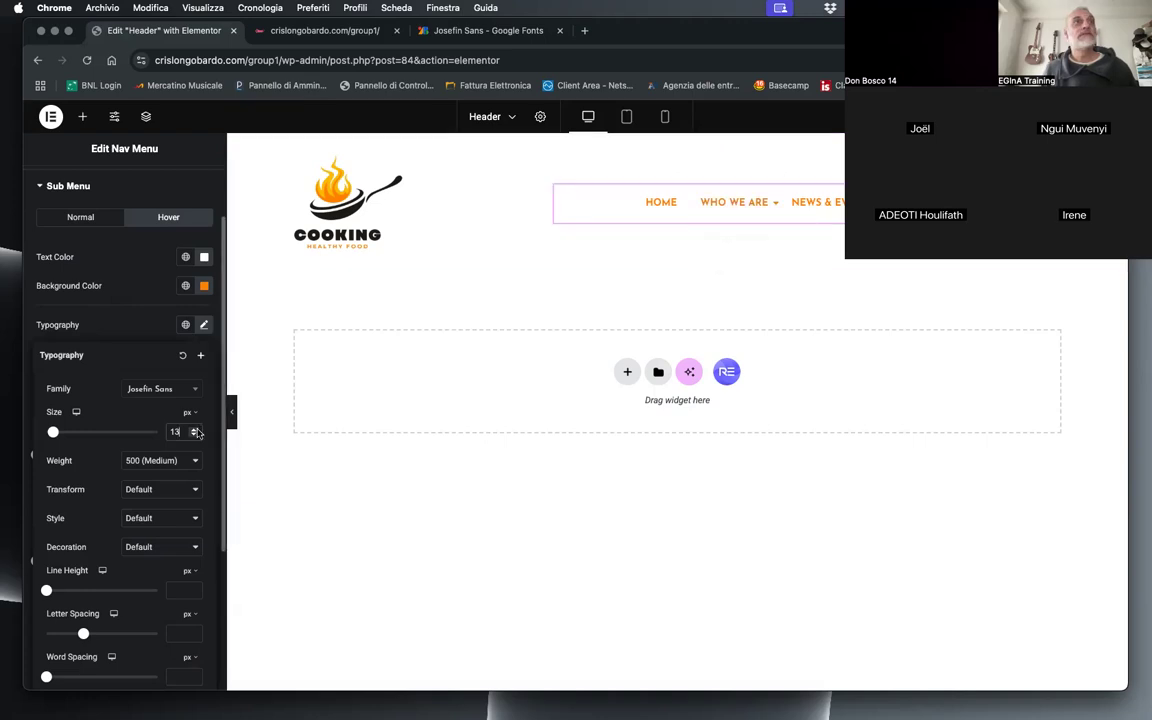
{"action": "left_click", "coordinate": [193, 428]}
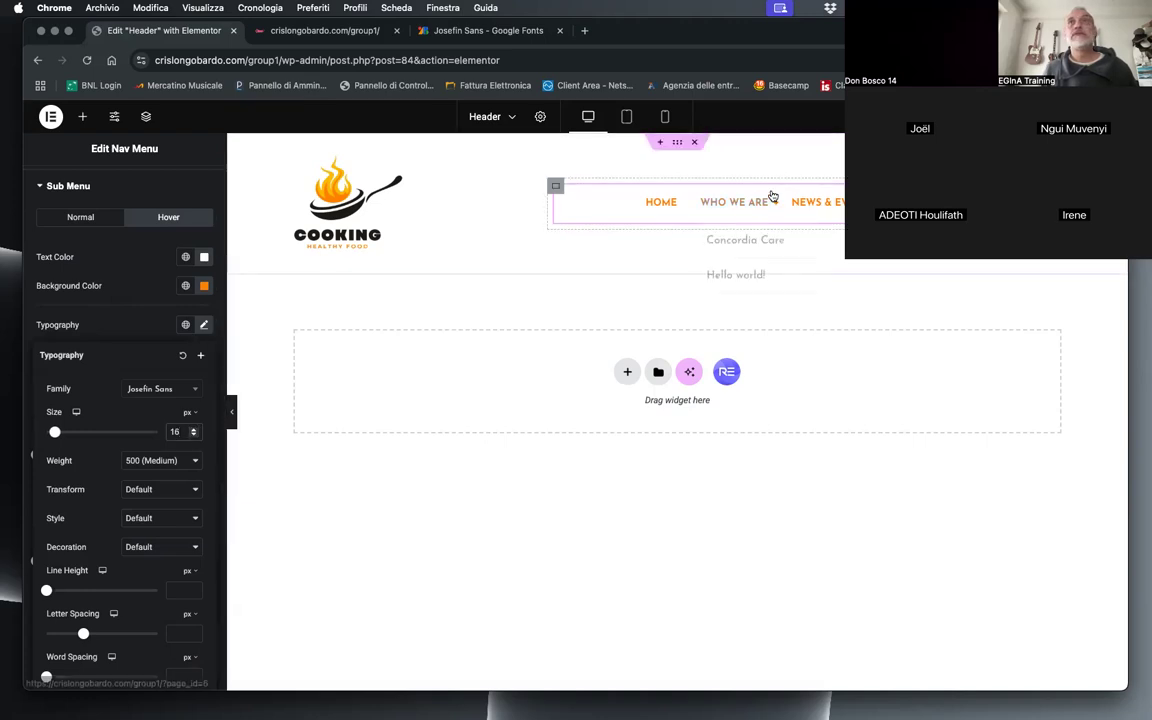
{"action": "left_click", "coordinate": [194, 435]}
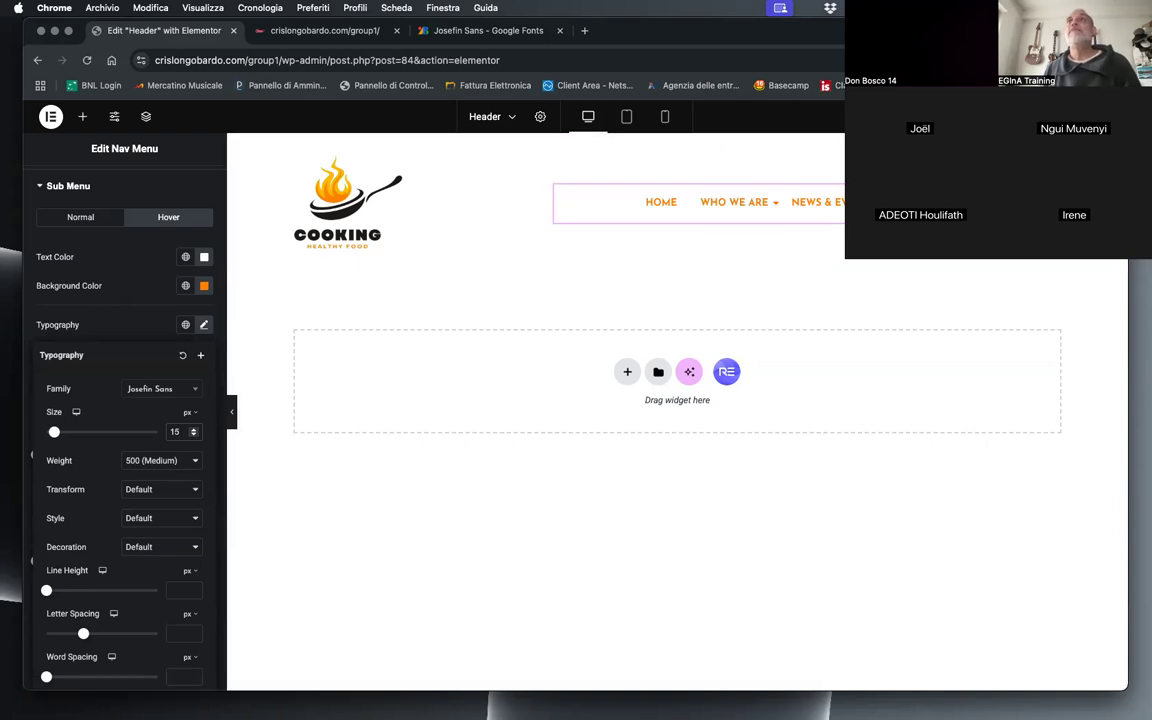
{"action": "left_click", "coordinate": [1038, 277]}
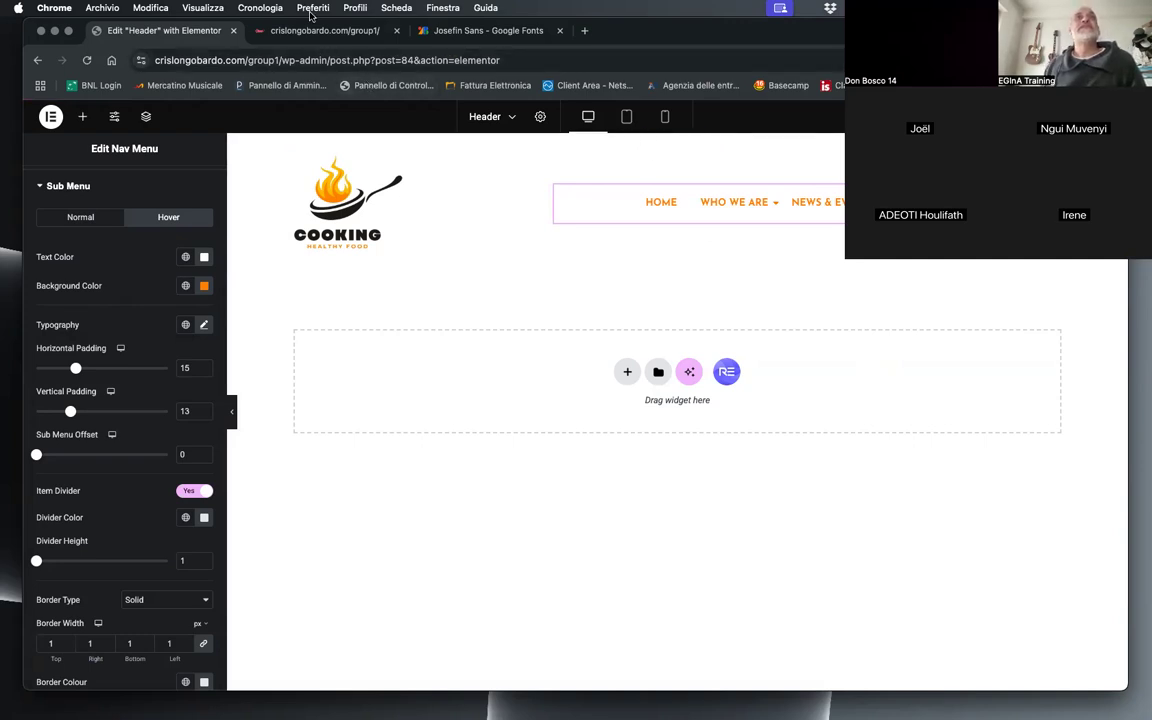
Step: Reload the live home page and narrow the browser window to mobile width to check how the header adapts
{"action": "left_click", "coordinate": [343, 29]}
{"action": "left_click", "coordinate": [87, 60]}
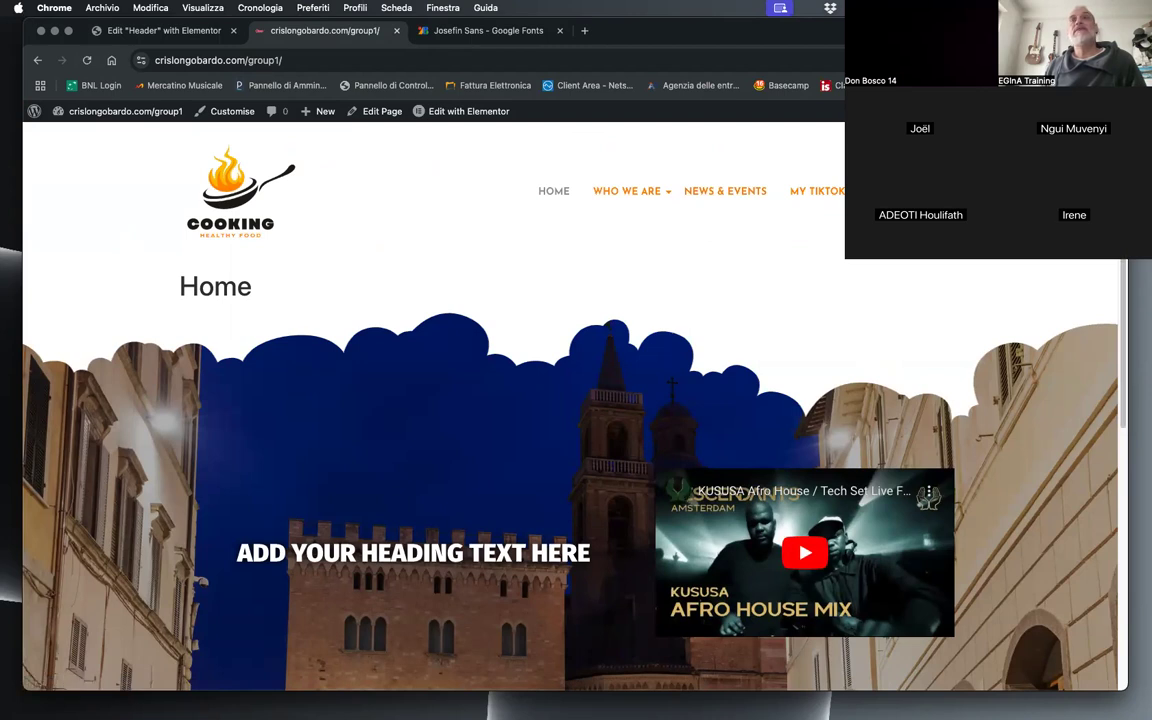
{"action": "mouse_move", "coordinate": [1112, 30]}
{"action": "left_mouse_down"}
{"action": "mouse_move", "coordinate": [900, 30]}
{"action": "mouse_move", "coordinate": [1134, 30]}
{"action": "mouse_move", "coordinate": [1103, 30]}
{"action": "left_mouse_up"}
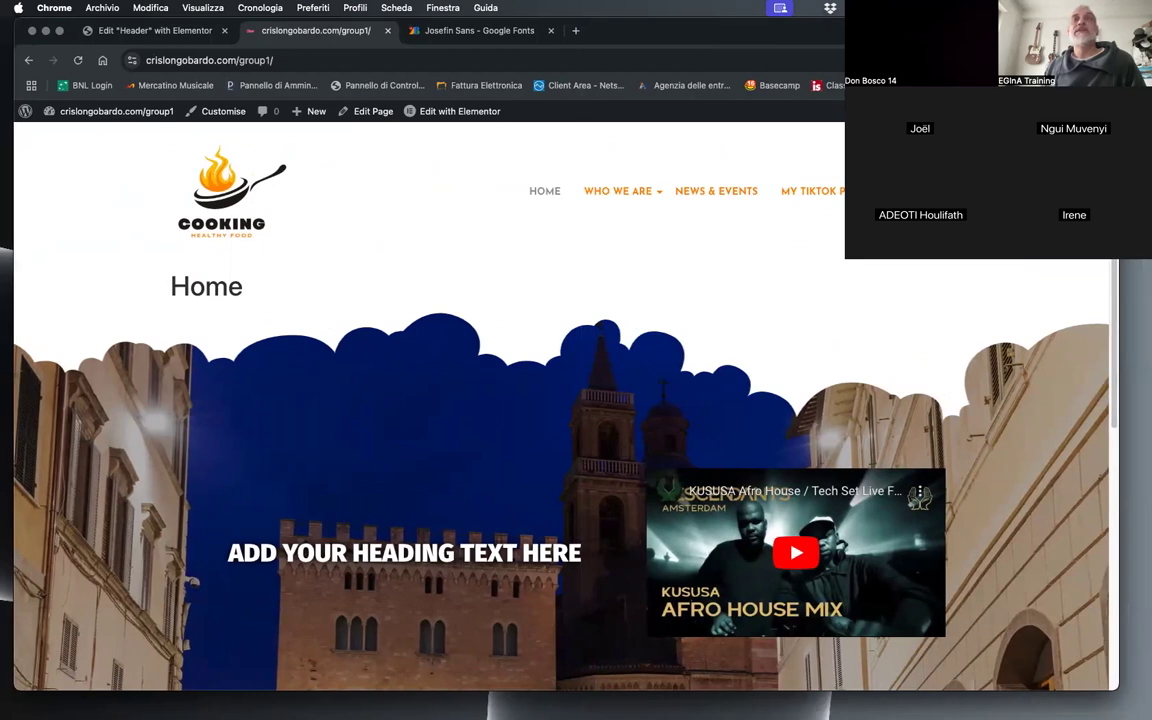
{"action": "left_click_drag", "start_coordinate": [1119, 474], "coordinate": [1120, 474]}
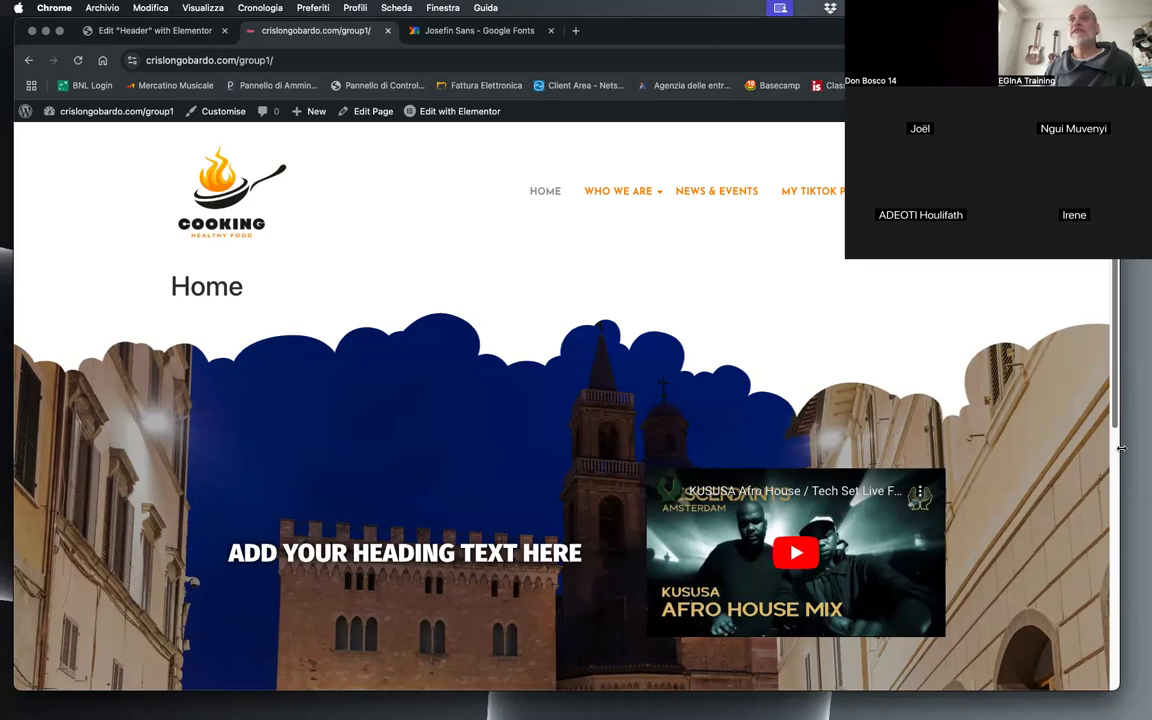
{"action": "left_click_drag", "start_coordinate": [1109, 449], "coordinate": [598, 429]}
{"action": "mouse_move", "coordinate": [304, 189]}
{"action": "mouse_move", "coordinate": [343, 185]}
{"action": "left_click_drag", "start_coordinate": [592, 321], "coordinate": [491, 342]}
Step: Open and close the live page's mobile menu to examine its styling, and restore the browser window to full width
{"action": "left_click", "coordinate": [247, 288]}
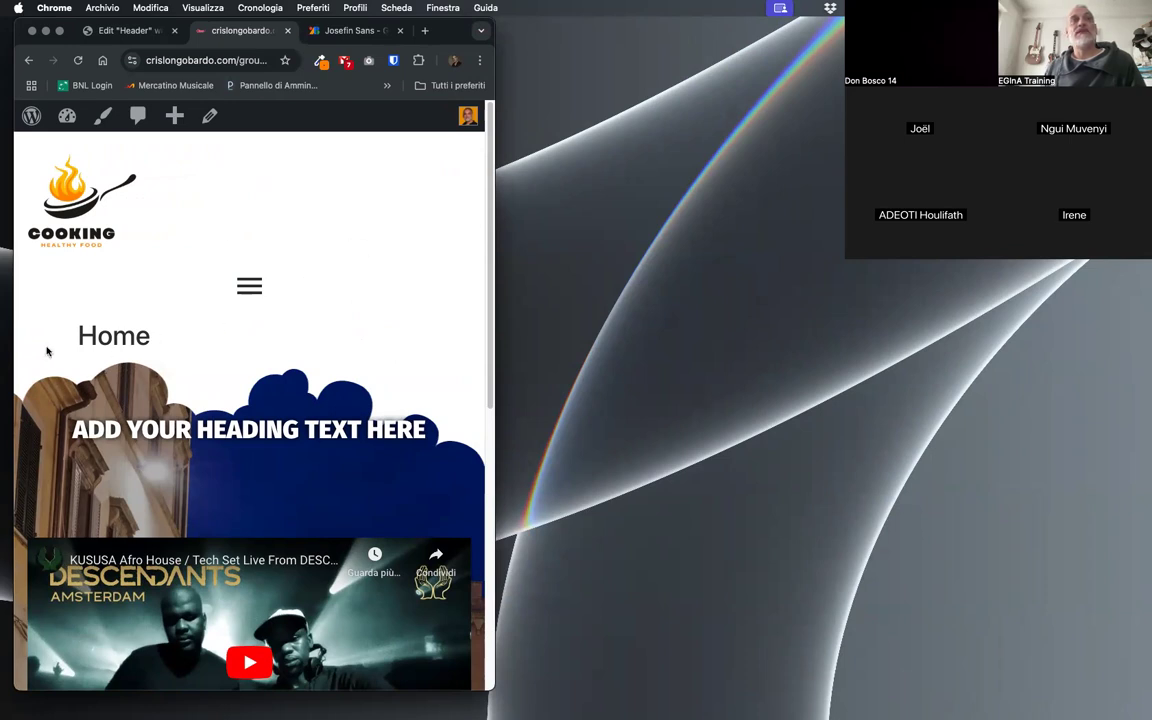
{"action": "left_click", "coordinate": [252, 288]}
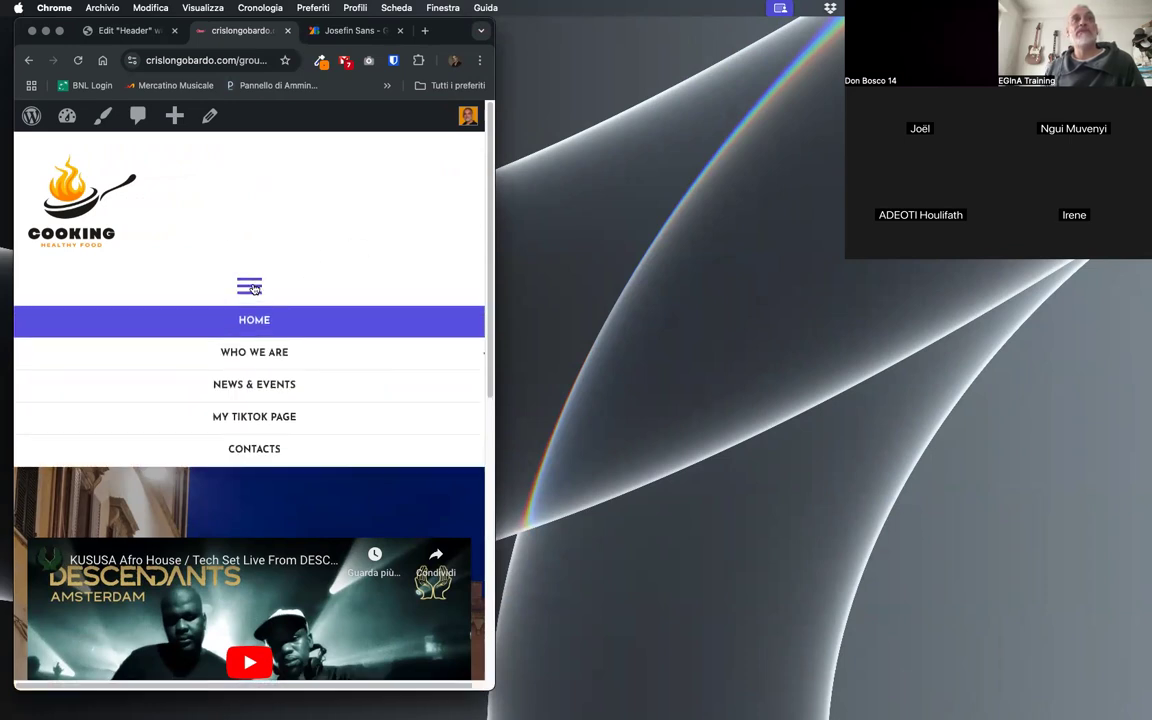
{"action": "left_click", "coordinate": [252, 288]}
{"action": "left_click", "coordinate": [250, 286]}
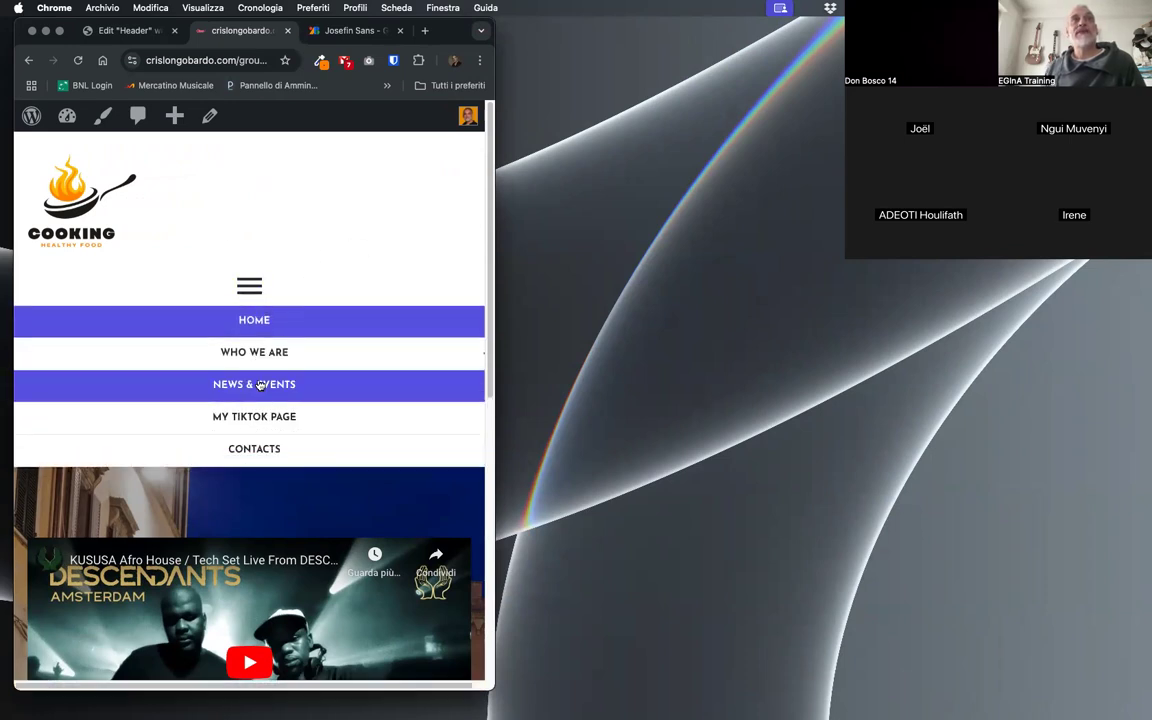
{"action": "double_click", "coordinate": [492, 397]}
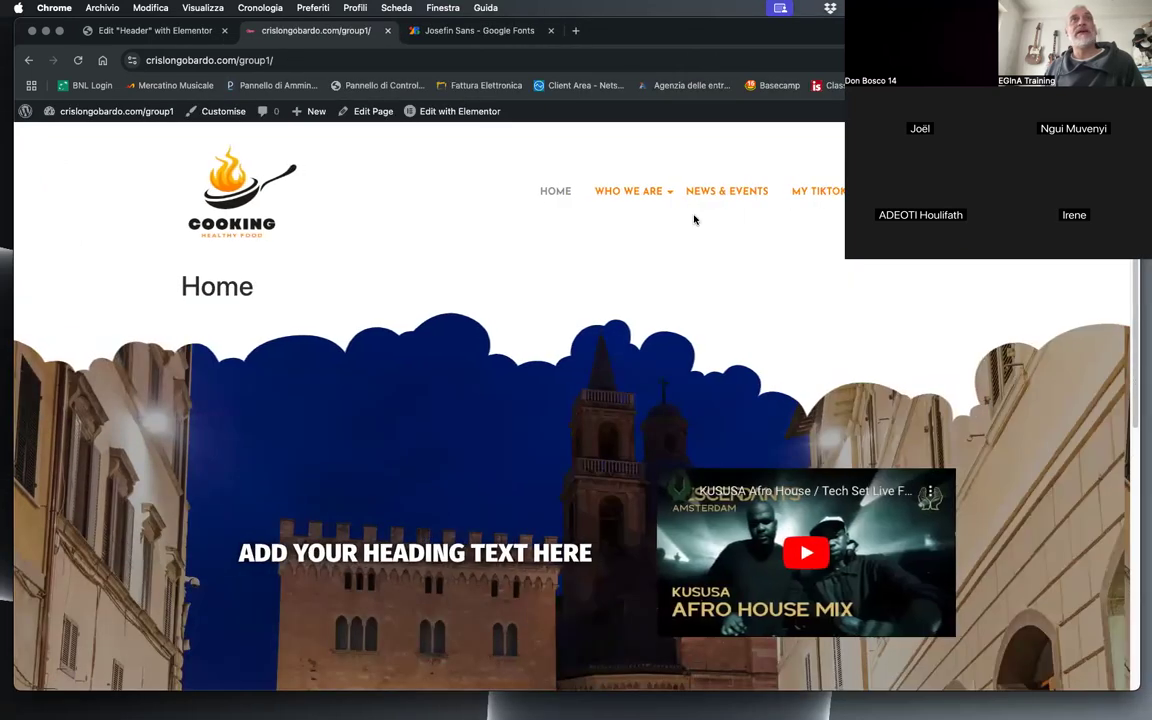
Step: Return to the header being edited in Elementor and preview it in the Tablet Portrait view
{"action": "left_click", "coordinate": [150, 30]}
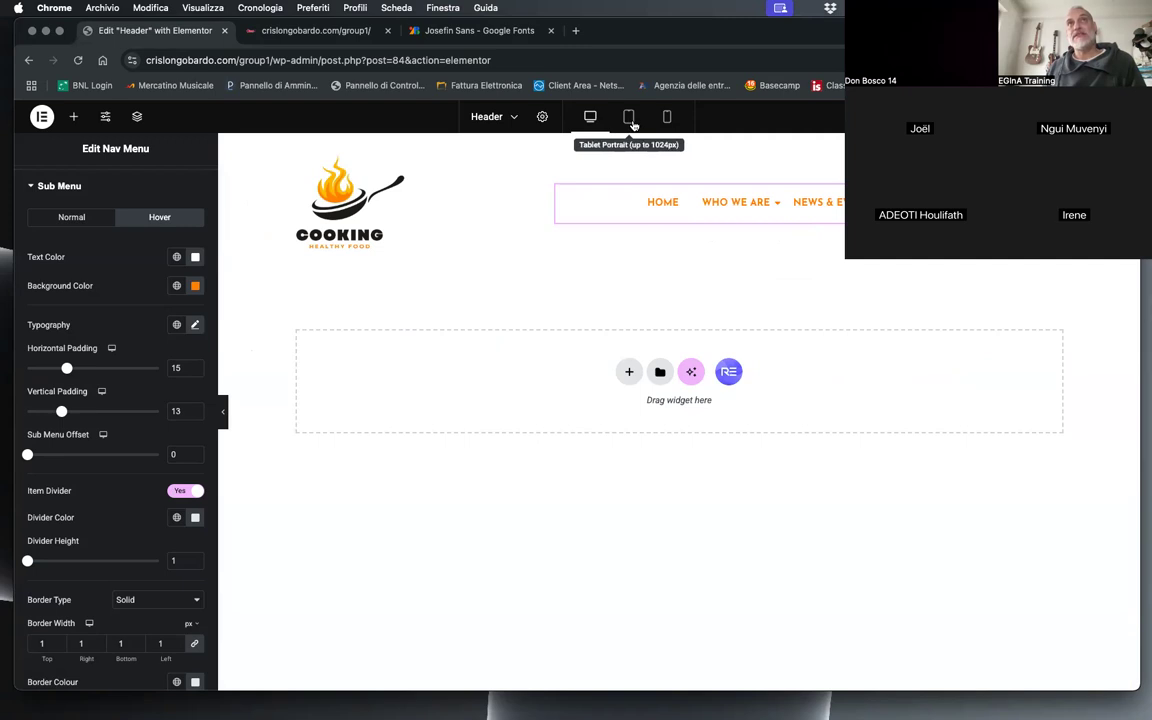
{"action": "left_click", "coordinate": [630, 118]}
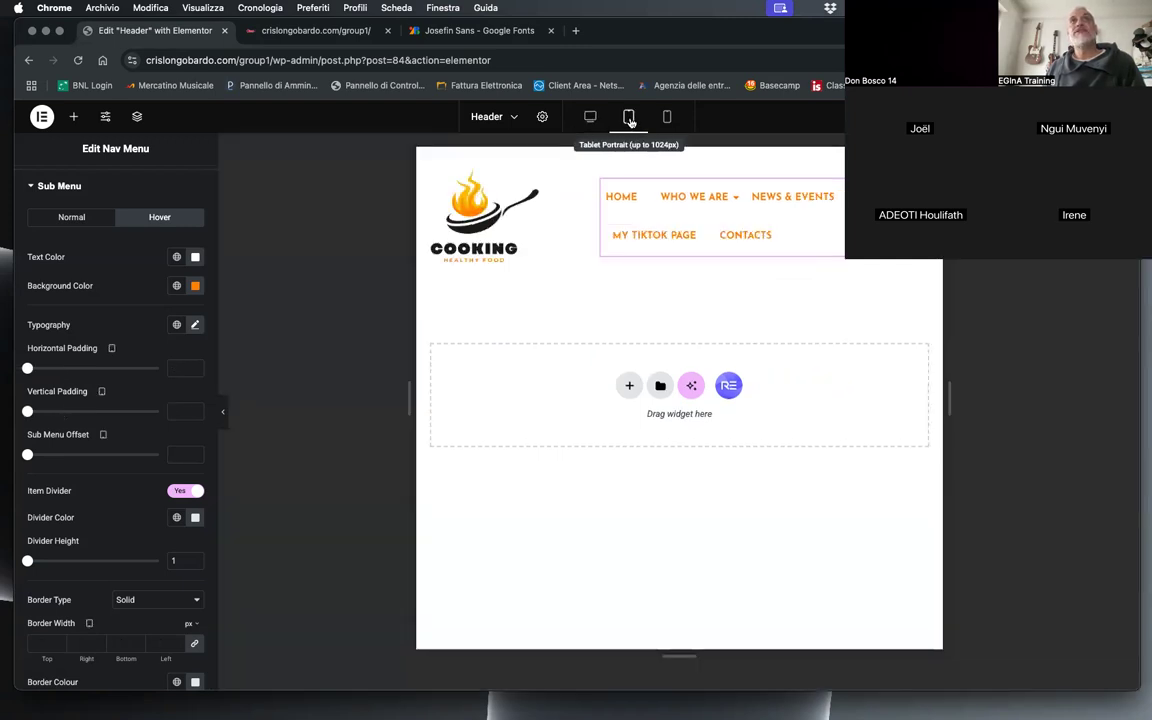
{"action": "mouse_move", "coordinate": [696, 217]}
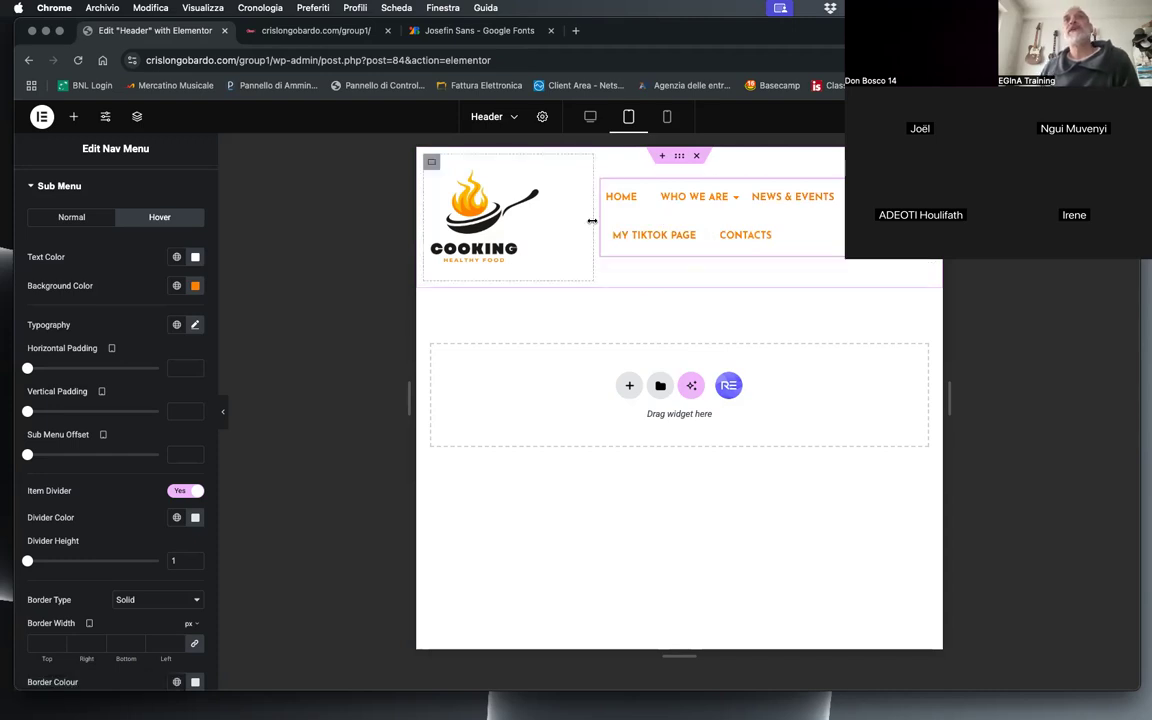
Step: Set the tablet width of the container holding the logo to 20%
{"action": "left_click", "coordinate": [433, 162]}
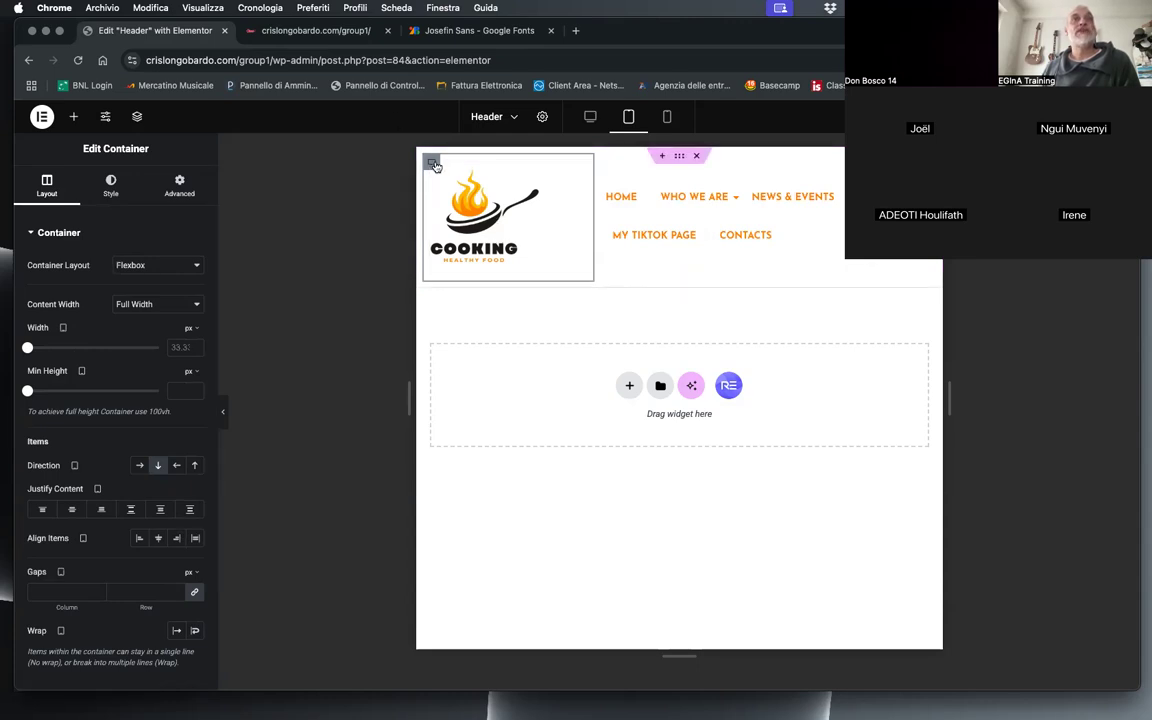
{"action": "left_click", "coordinate": [603, 180]}
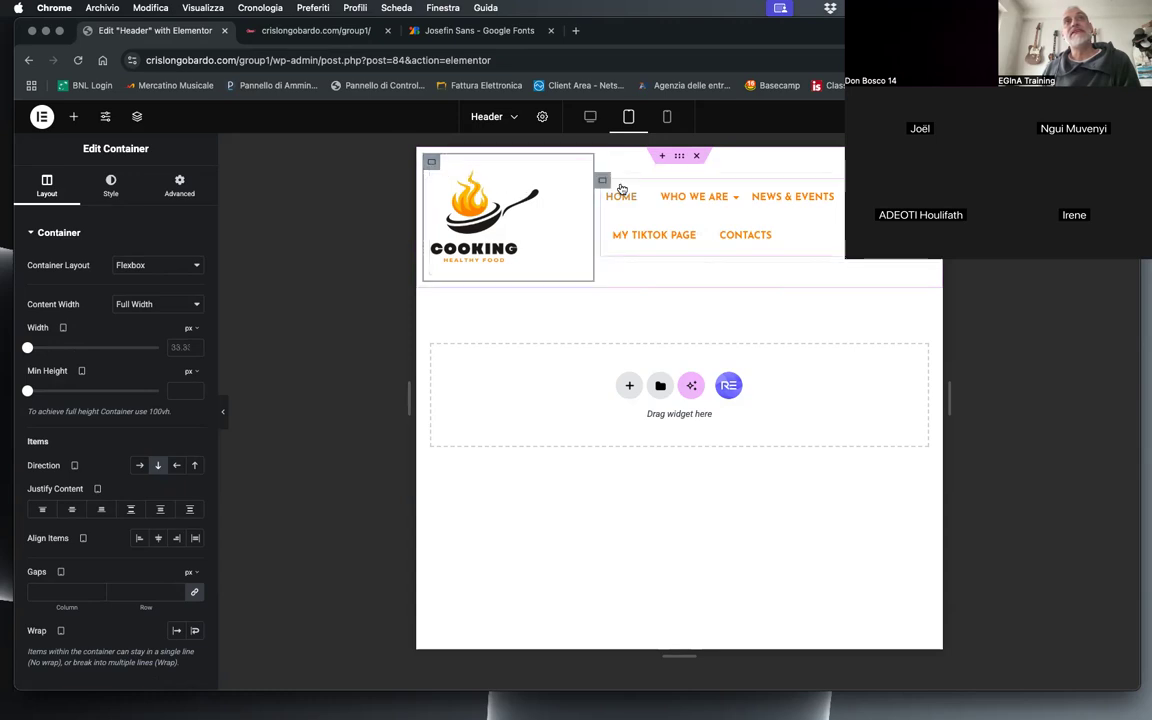
{"action": "left_click", "coordinate": [431, 163]}
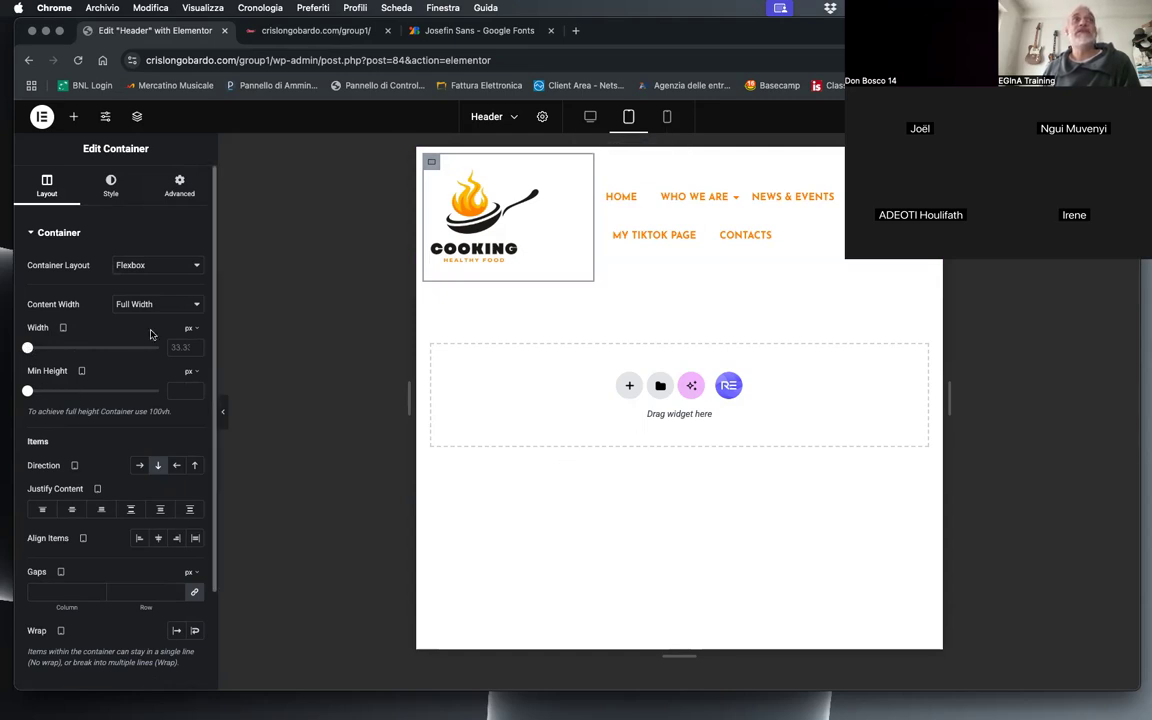
{"action": "left_click", "coordinate": [184, 332]}
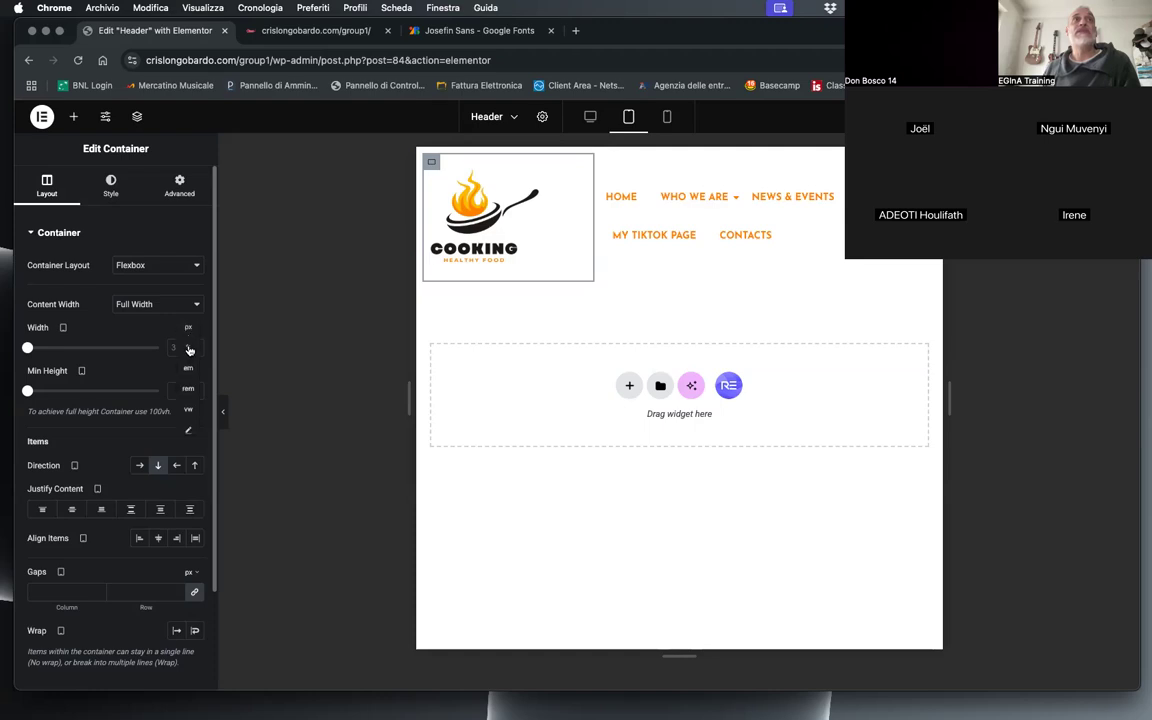
{"action": "left_click", "coordinate": [190, 348]}
{"action": "left_click_drag", "start_coordinate": [71, 348], "coordinate": [55, 348]}
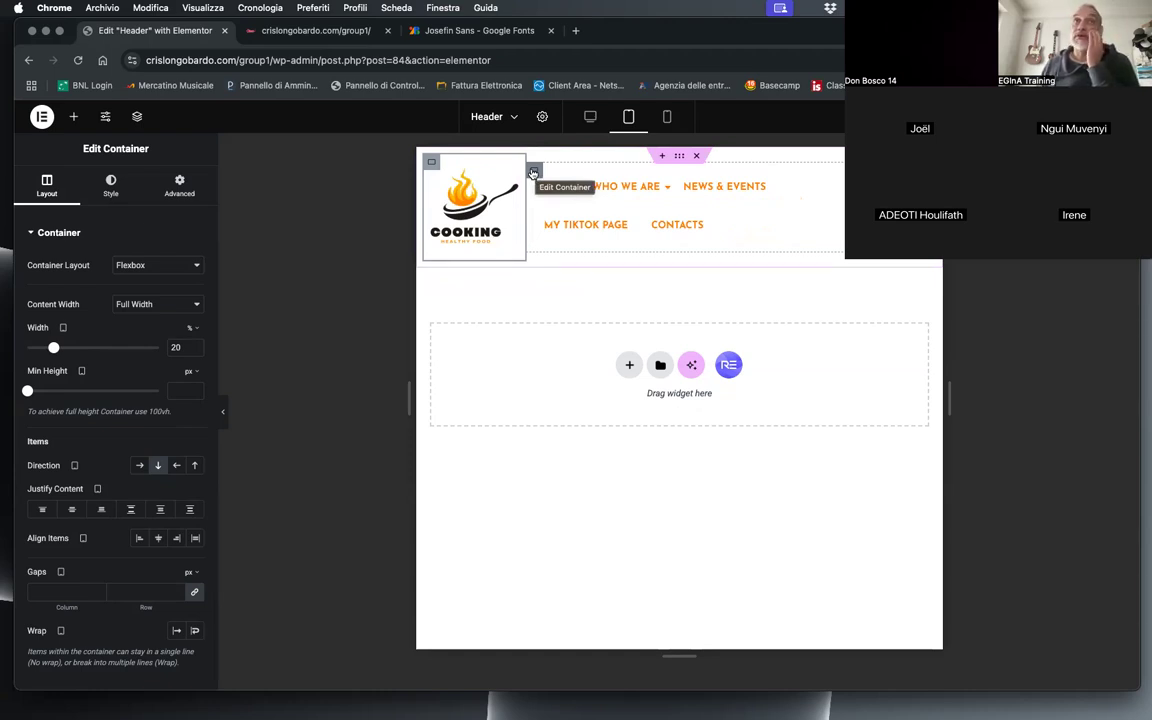
Step: Set the tablet width of the container holding the navigation menu to 80%
{"action": "left_click", "coordinate": [533, 173]}
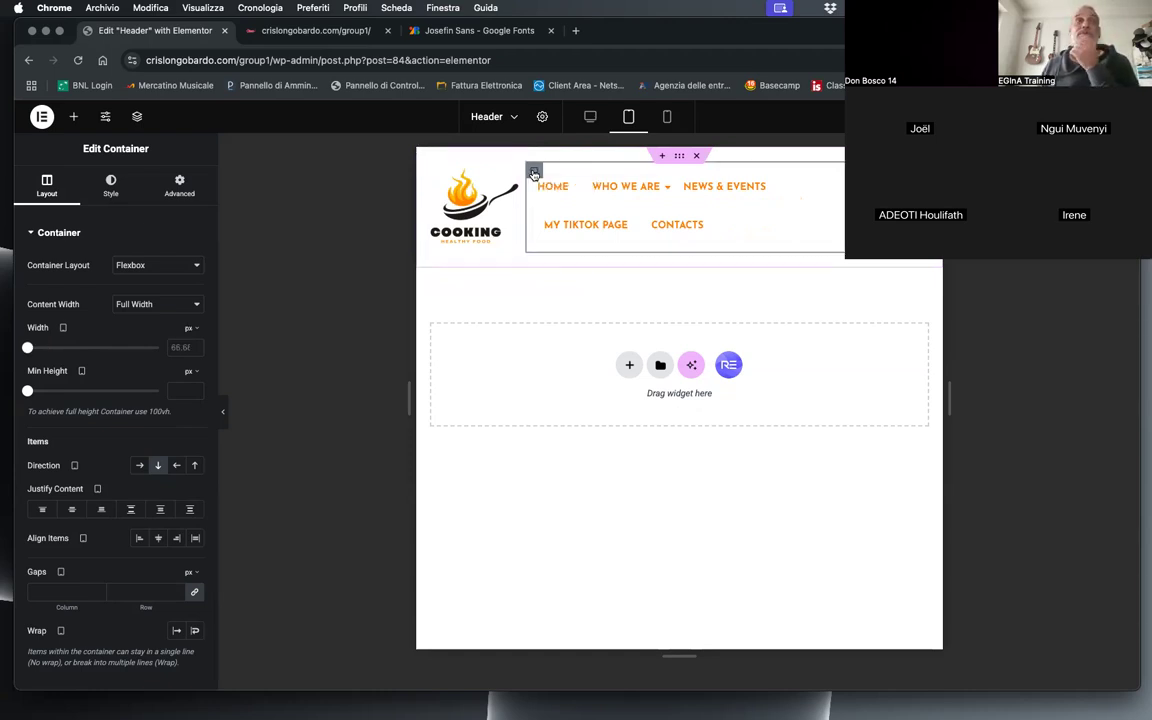
{"action": "left_click", "coordinate": [189, 330]}
{"action": "left_click", "coordinate": [188, 349]}
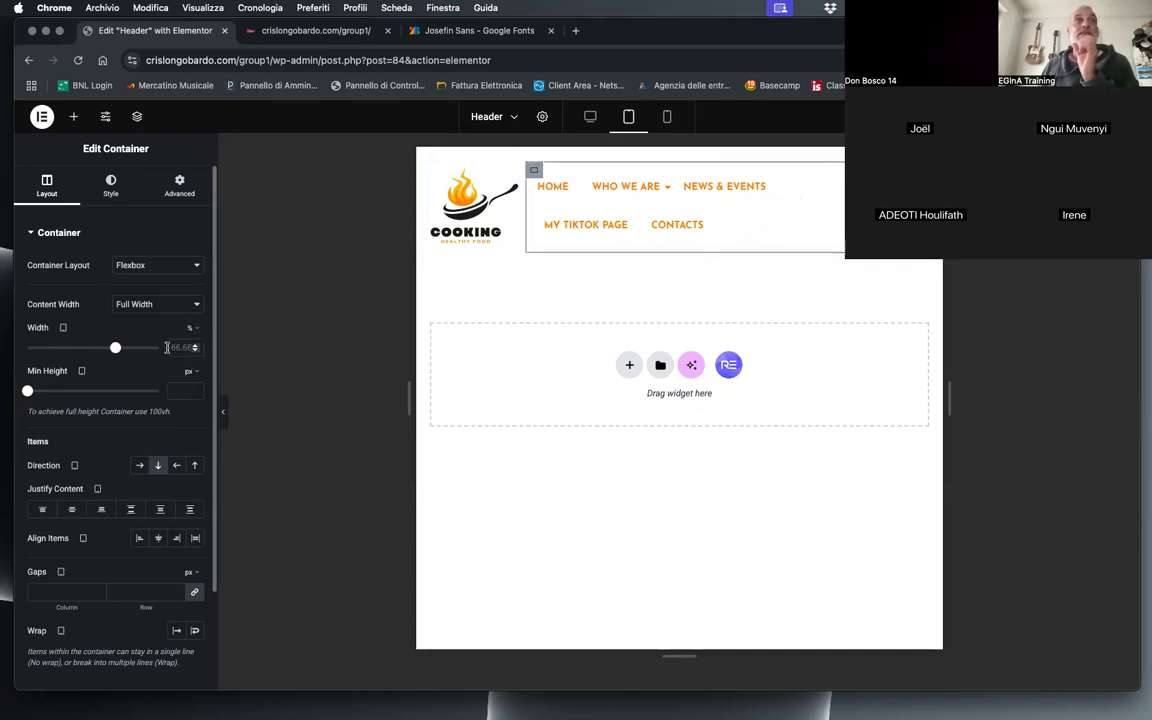
{"action": "left_click", "coordinate": [174, 346]}
{"action": "type", "text": "80"}
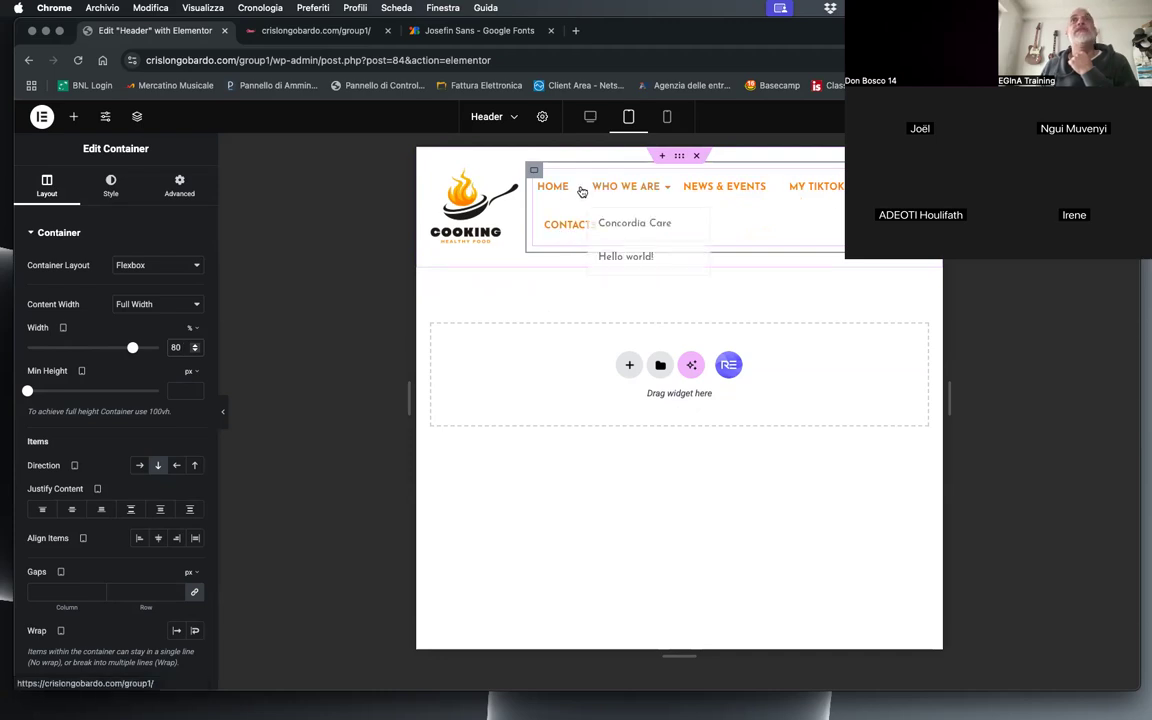
Step: Set the Nav Menu items' tablet font size to 13 px
{"action": "left_click", "coordinate": [918, 176]}
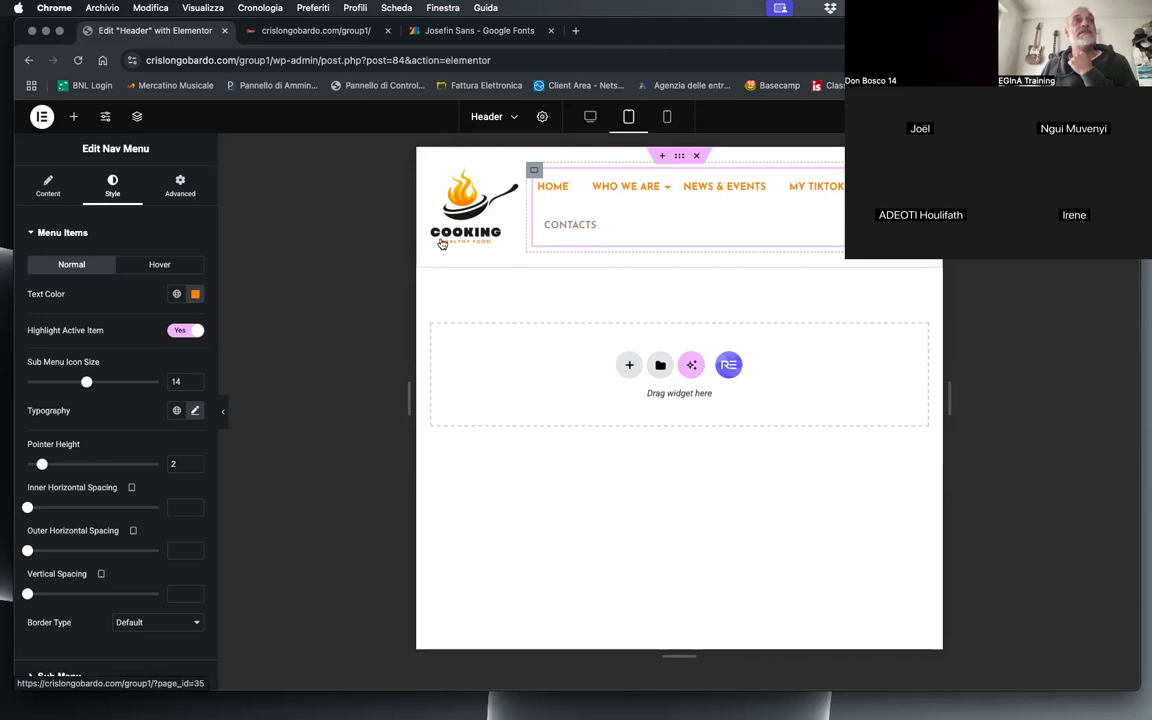
{"action": "left_click", "coordinate": [194, 410]}
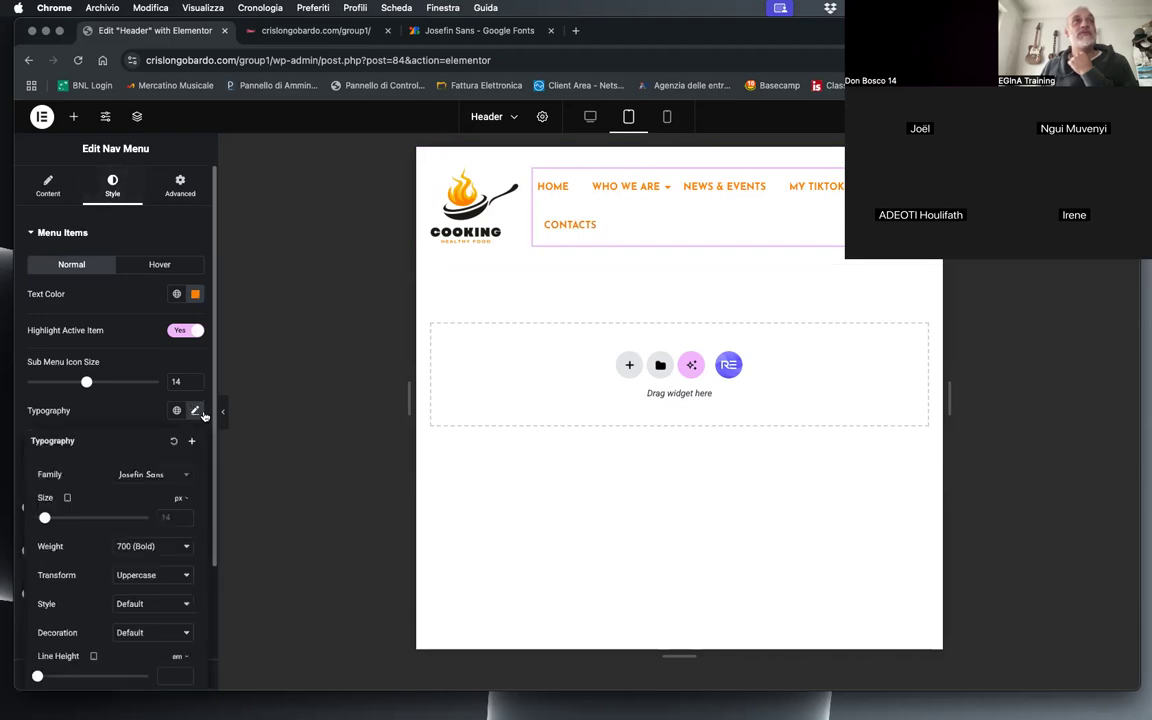
{"action": "type", "text": "14"}
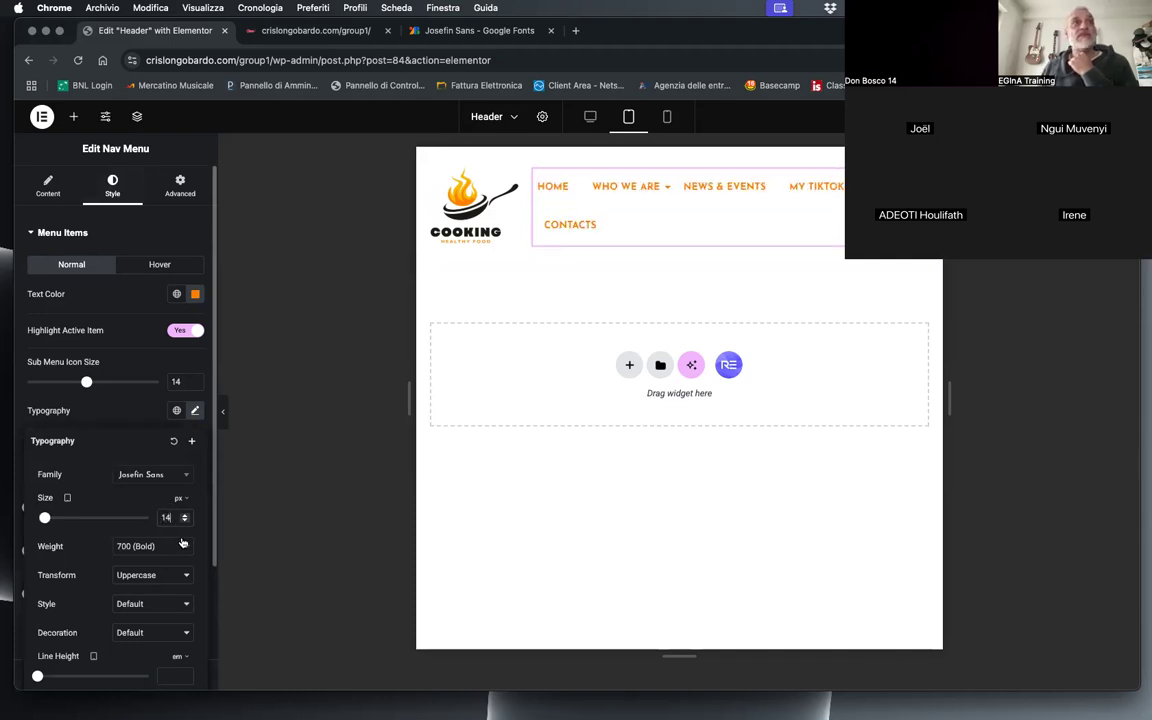
{"action": "left_click", "coordinate": [185, 520]}
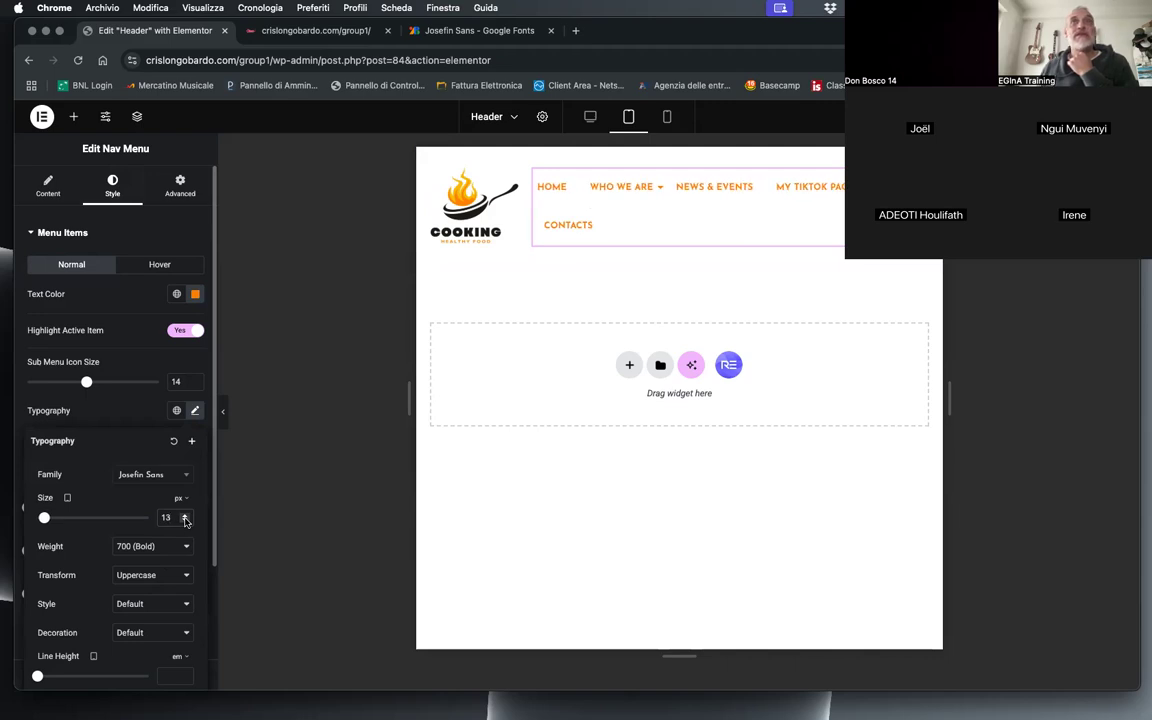
{"action": "left_click", "coordinate": [100, 415]}
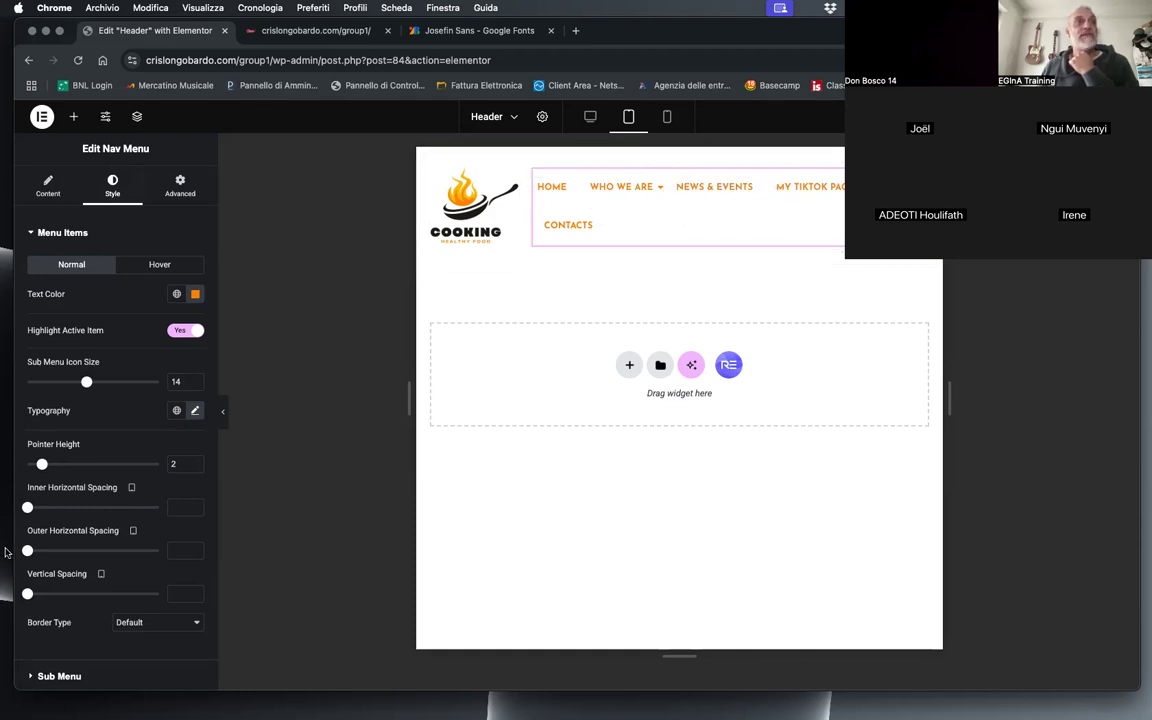
Step: Set the menu items' inner horizontal spacing for tablet to 6 and check the menu in the preview
{"action": "left_click_drag", "start_coordinate": [27, 508], "coordinate": [42, 517]}
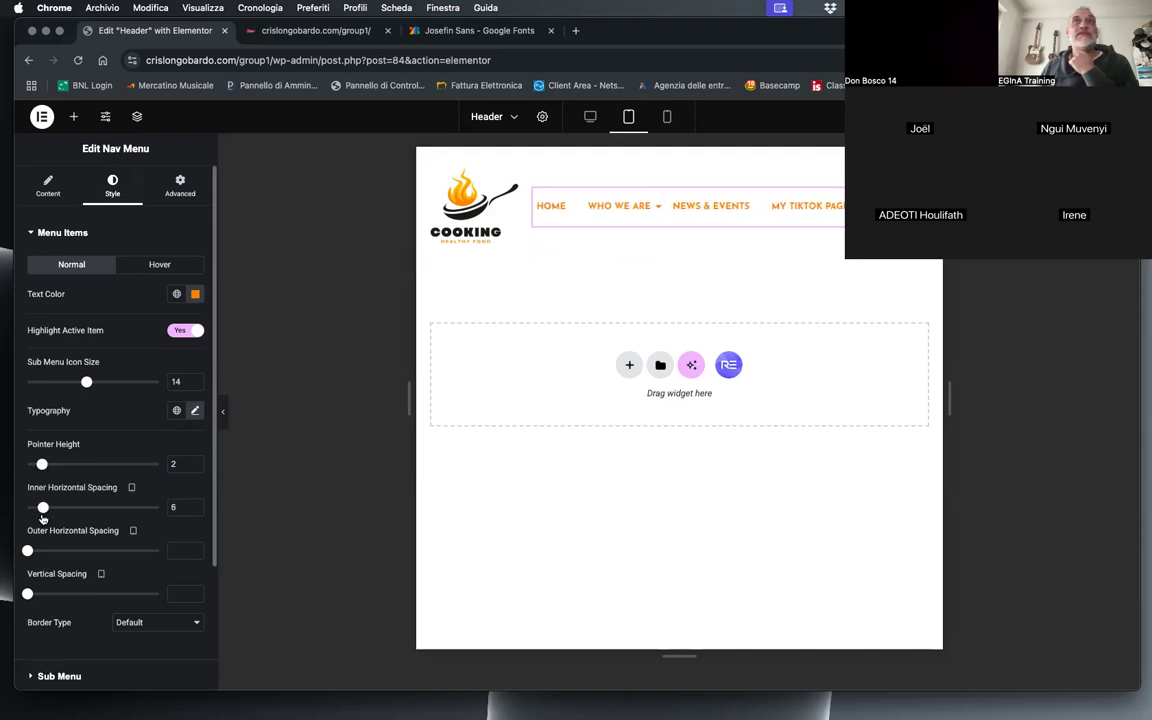
{"action": "mouse_move", "coordinate": [655, 222]}
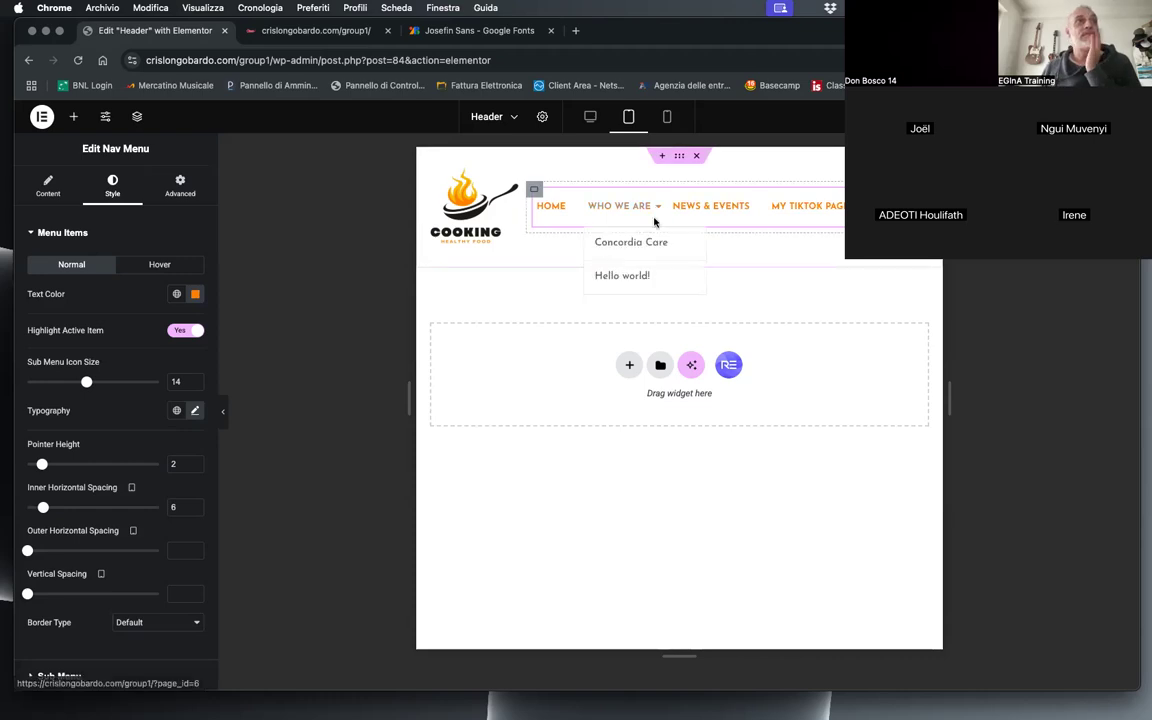
Step: Right-align the Nav Menu for tablet and check the header on the reloaded site page at a narrower browser width
{"action": "left_click", "coordinate": [50, 180]}
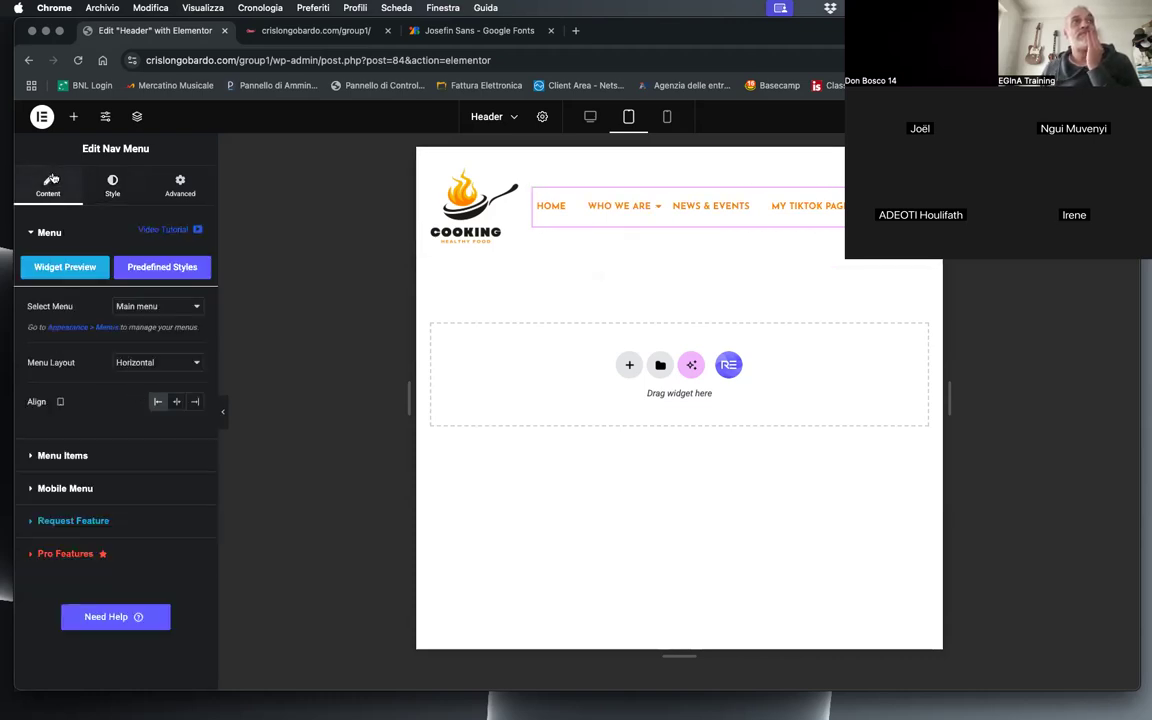
{"action": "left_click", "coordinate": [196, 403]}
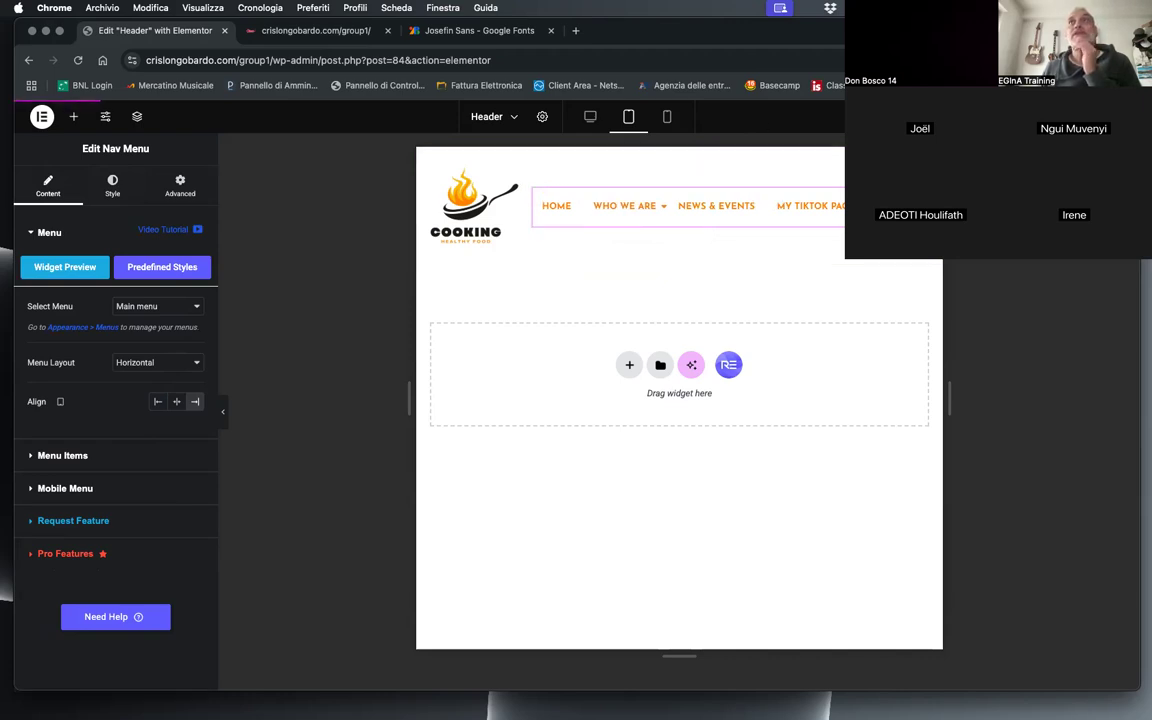
{"action": "left_click", "coordinate": [291, 32]}
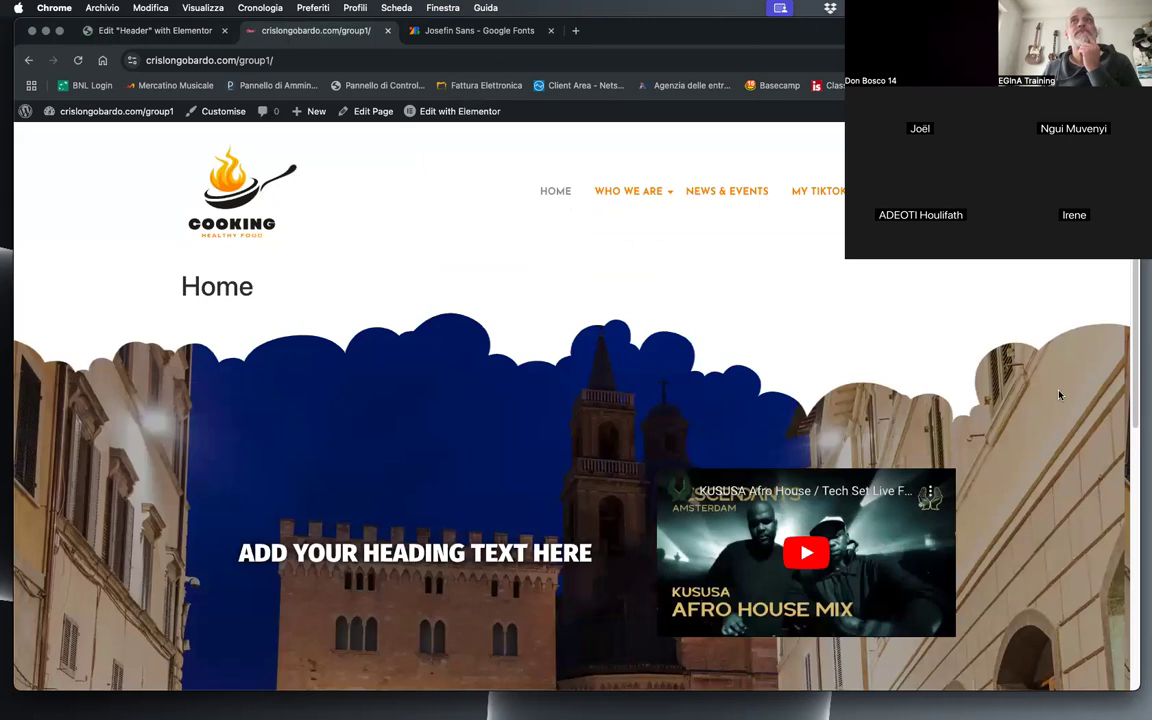
{"action": "left_click", "coordinate": [78, 60]}
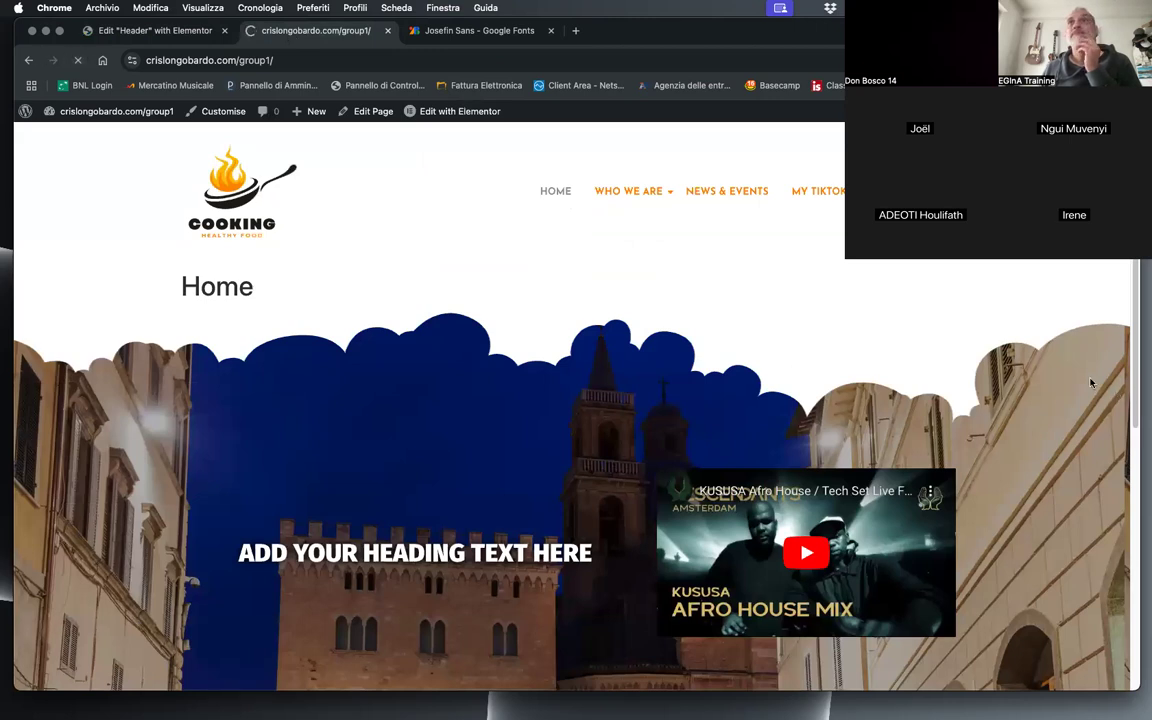
{"action": "left_click_drag", "start_coordinate": [1139, 369], "coordinate": [555, 408]}
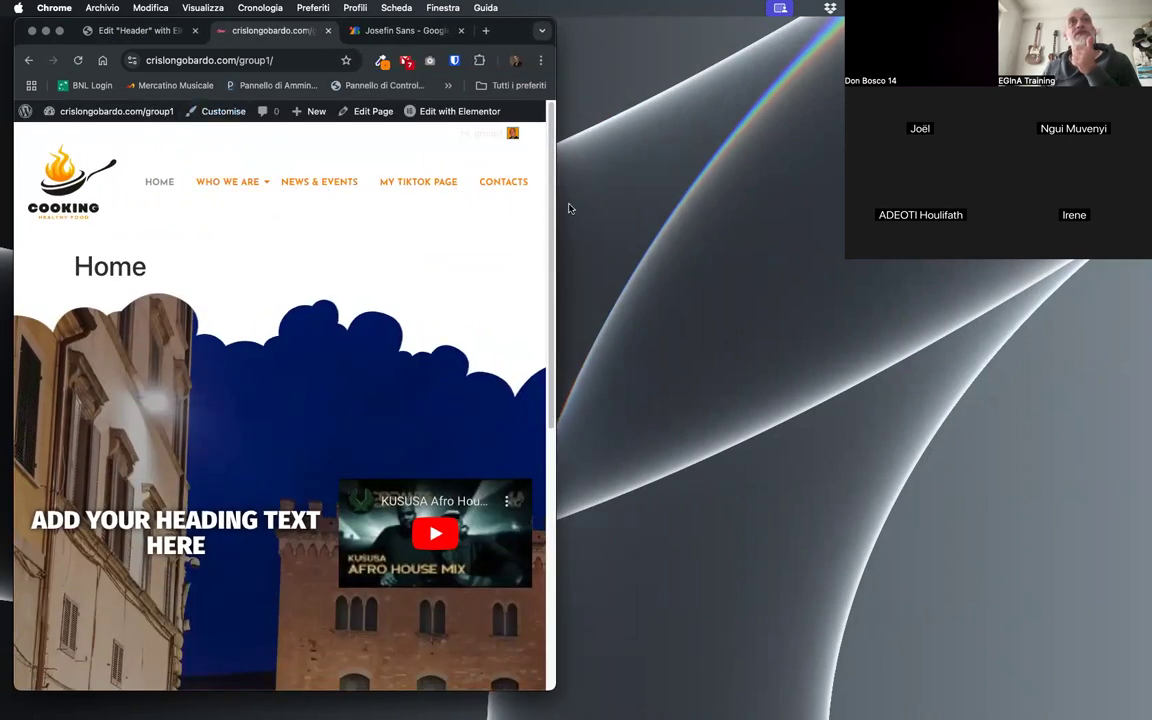
{"action": "left_click_drag", "start_coordinate": [556, 203], "coordinate": [512, 203]}
{"action": "left_click_drag", "start_coordinate": [825, 269], "coordinate": [1144, 312]}
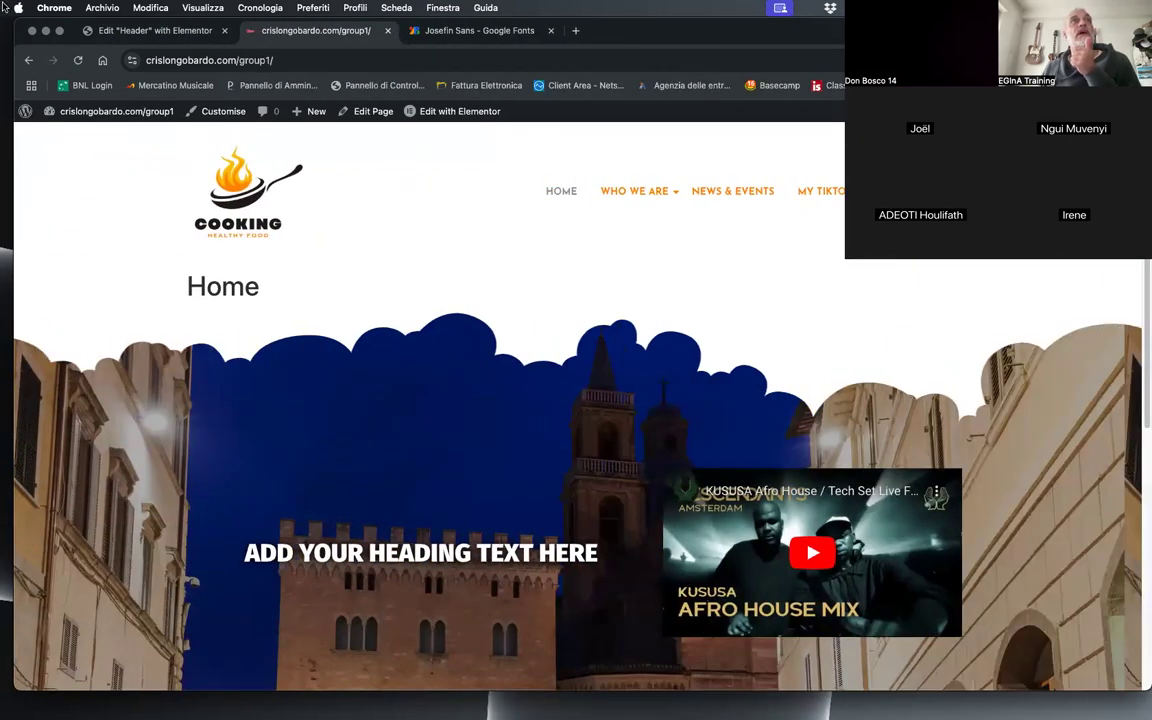
Step: Return to the header editor and set the mobile width of the container holding the logo to 50%
{"action": "left_click", "coordinate": [205, 30]}
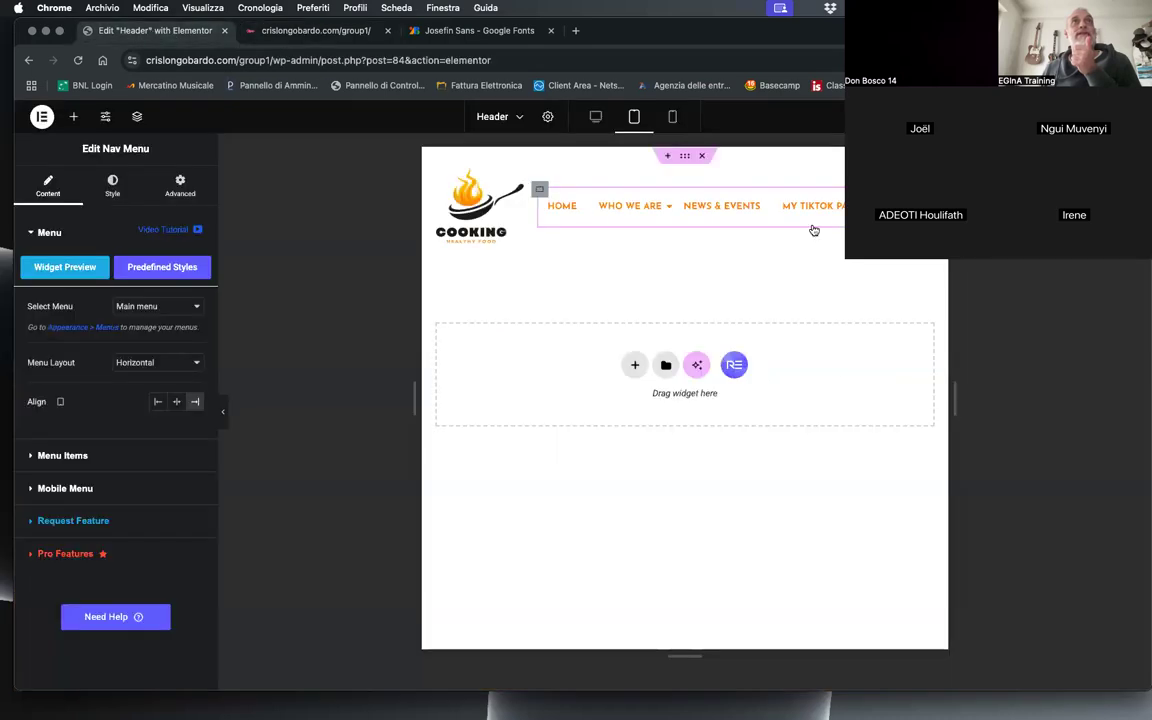
{"action": "left_click", "coordinate": [673, 118]}
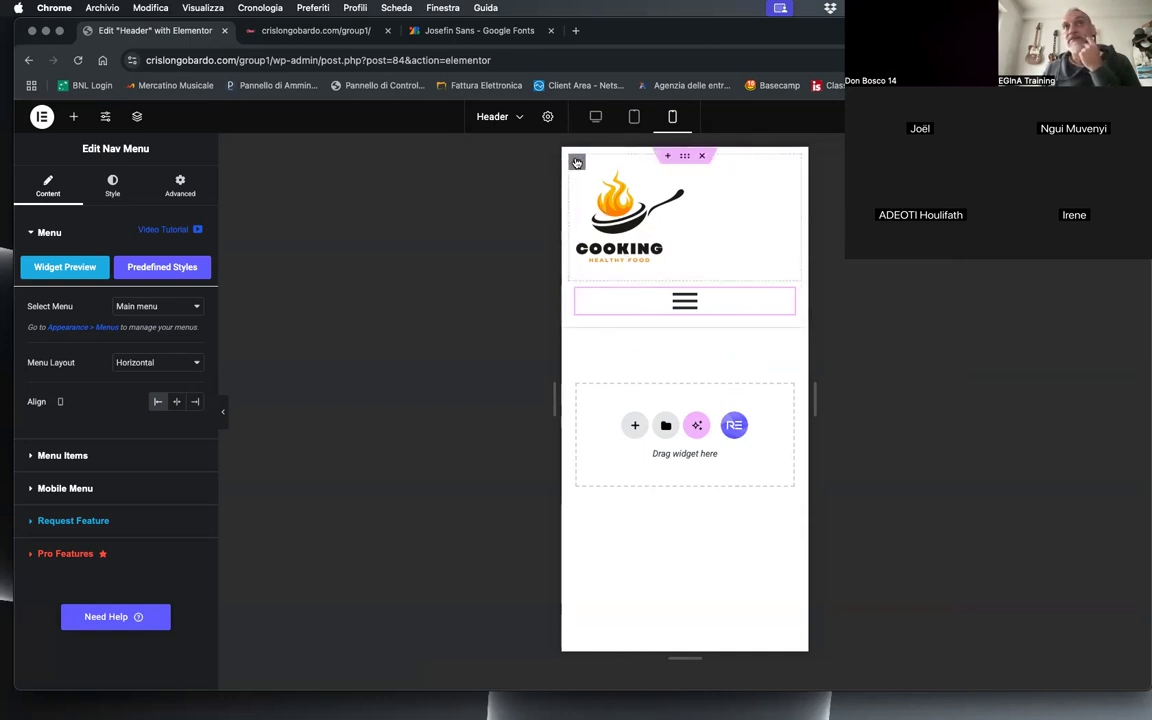
{"action": "left_click", "coordinate": [576, 162]}
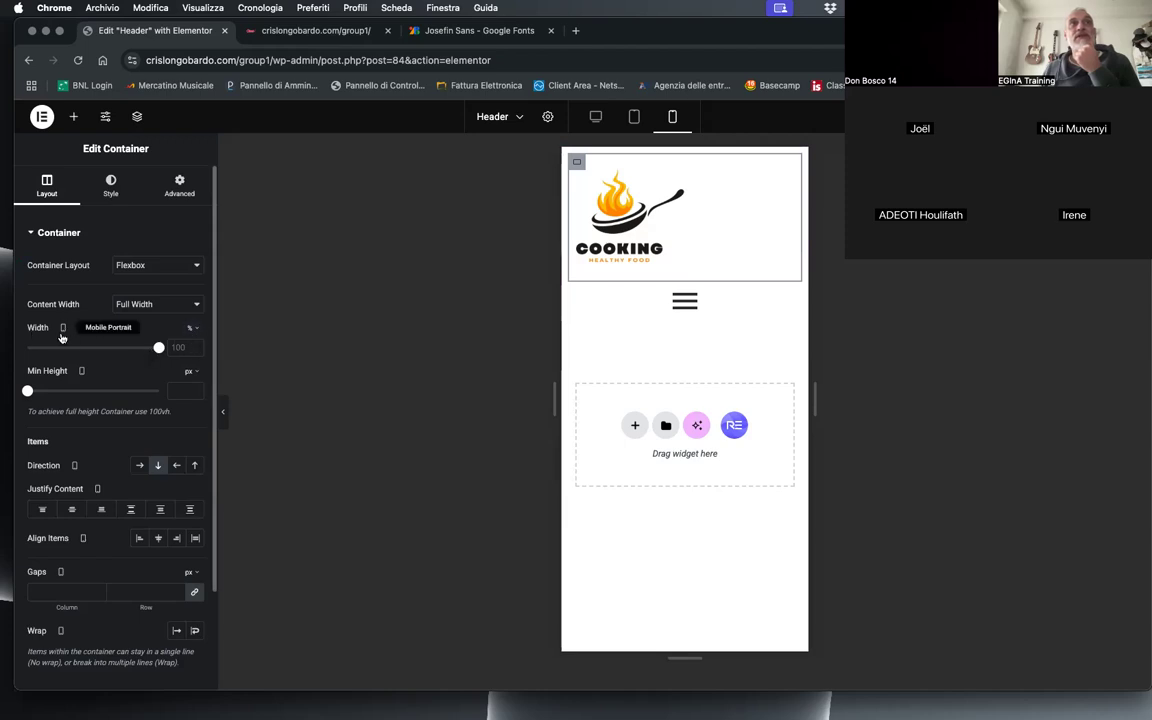
{"action": "left_click", "coordinate": [172, 347]}
{"action": "type", "text": "50"}
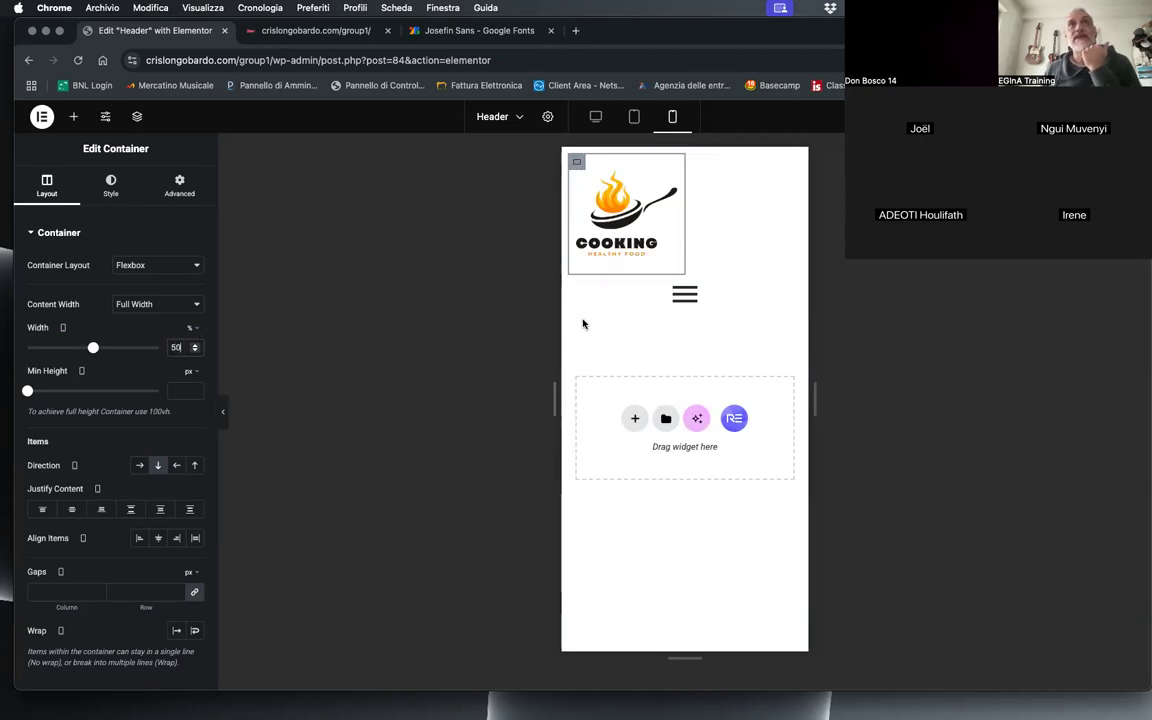
Step: Set the mobile width of the container holding the navigation menu to 50%
{"action": "left_click", "coordinate": [576, 286]}
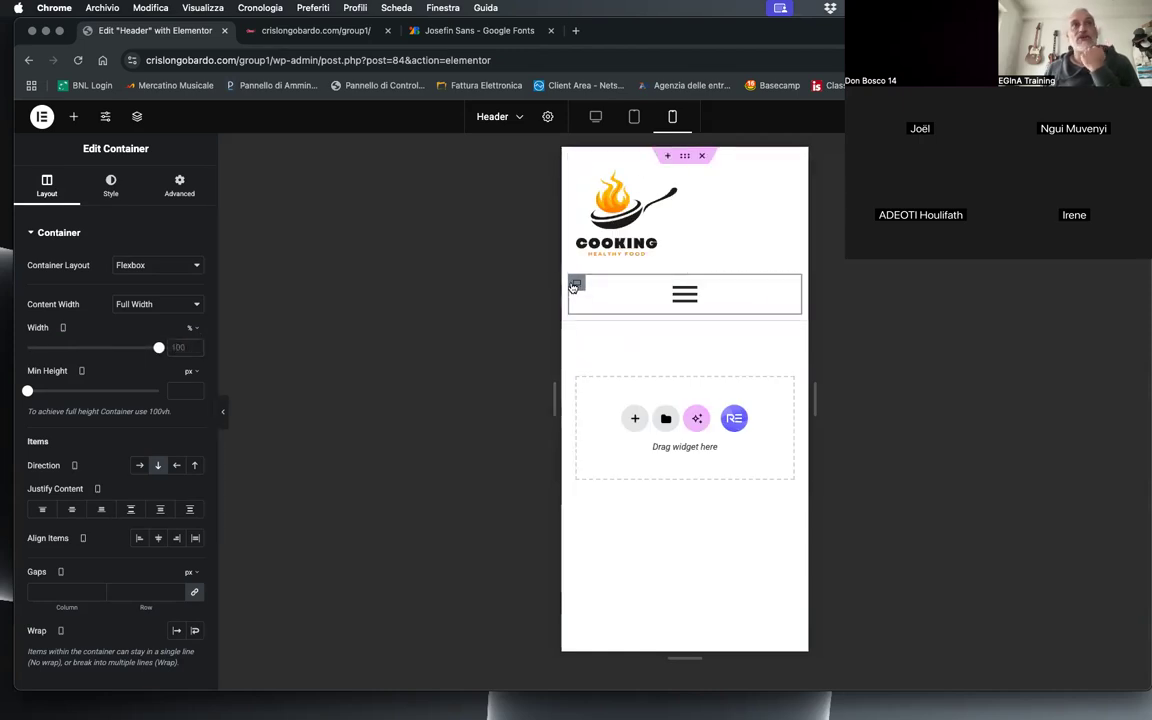
{"action": "left_click", "coordinate": [178, 347]}
{"action": "type", "text": "50"}
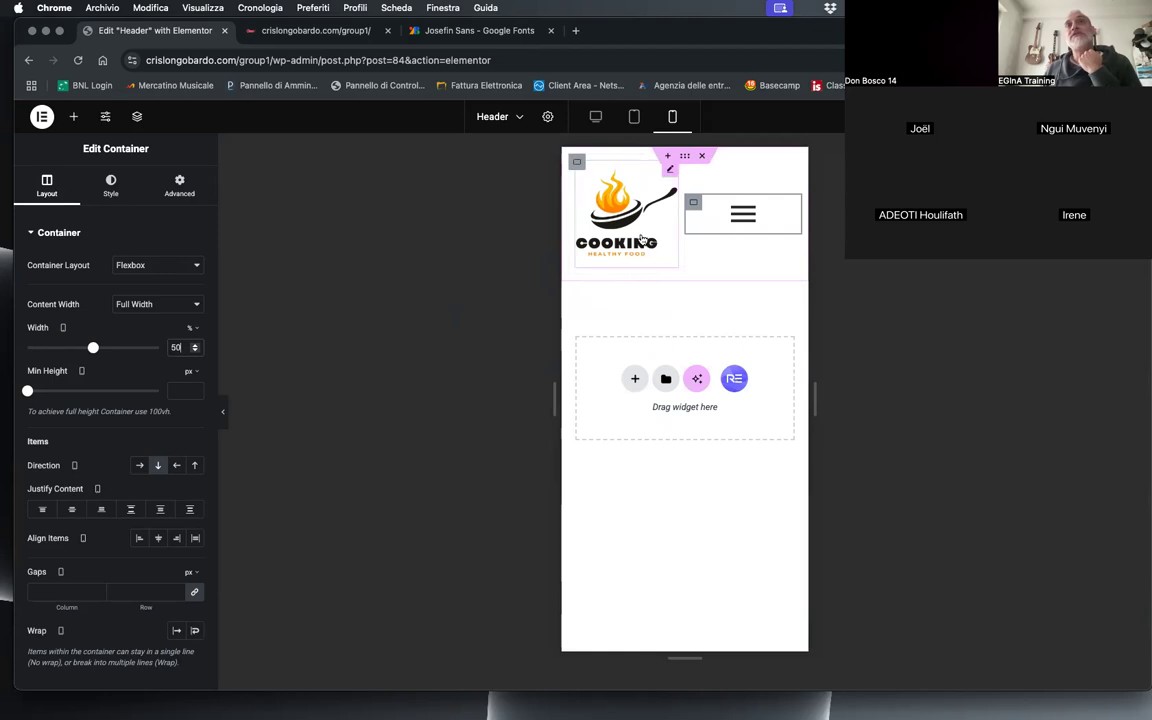
Step: Set the Nav Menu's alignment to Right for mobile, keeping the Horizontal menu layout
{"action": "left_click", "coordinate": [736, 217]}
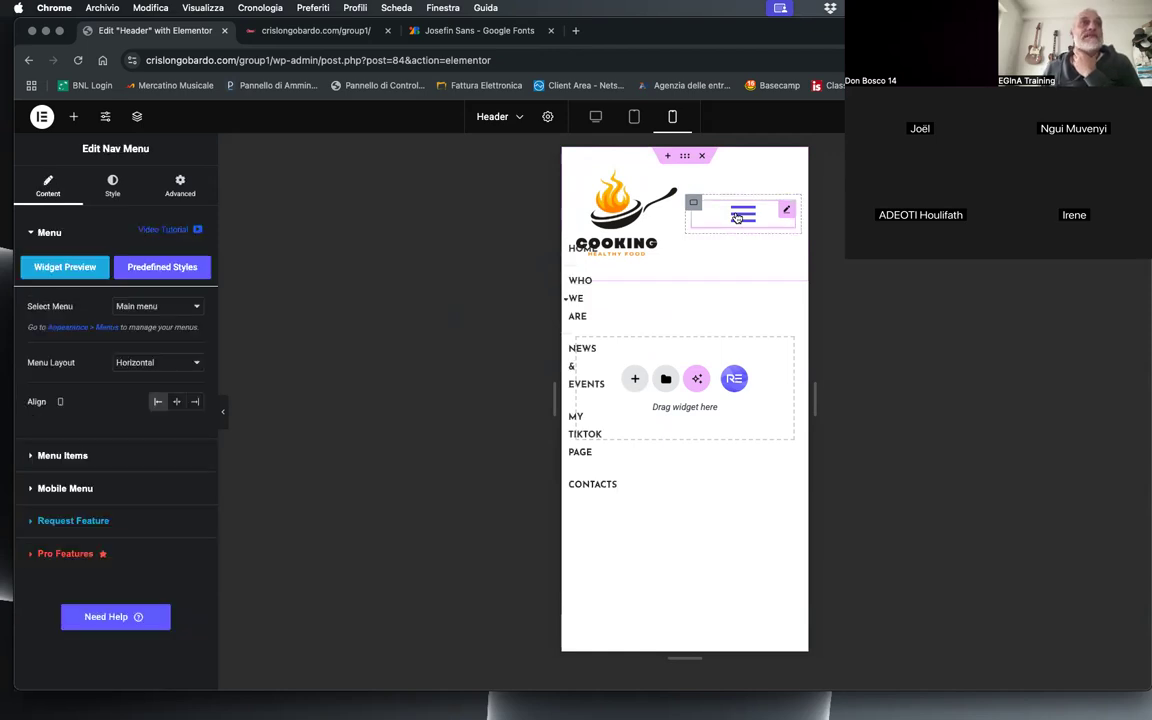
{"action": "left_click", "coordinate": [176, 404]}
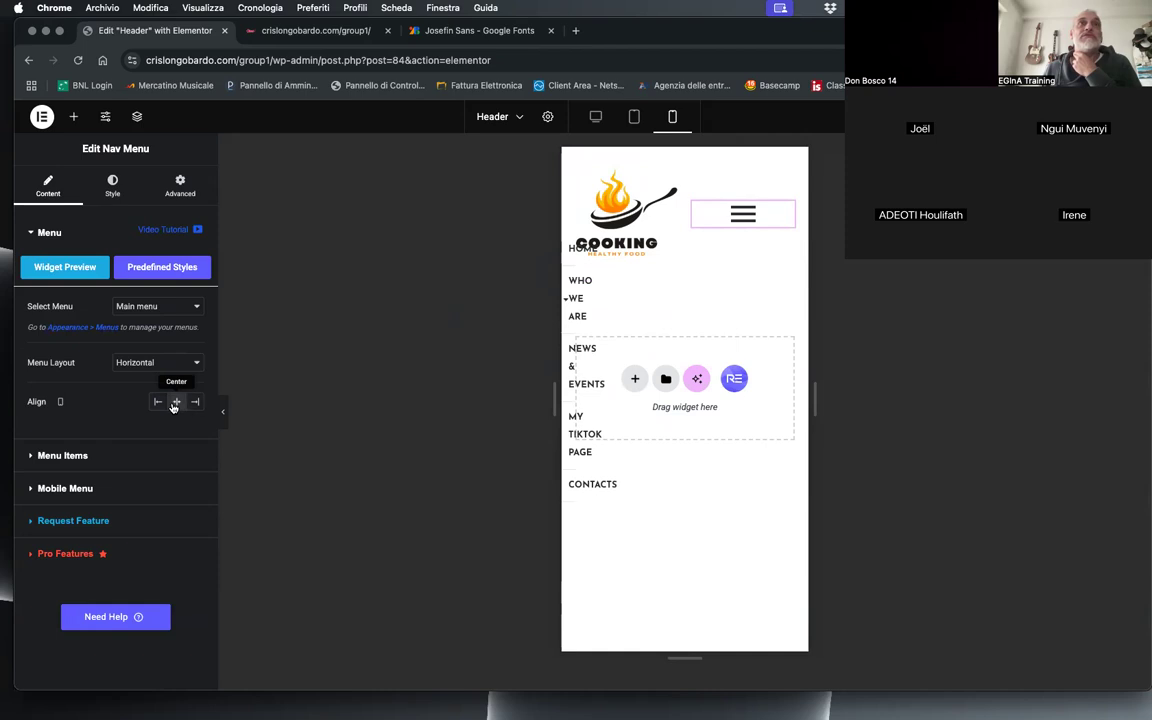
{"action": "left_click", "coordinate": [189, 403]}
{"action": "left_click", "coordinate": [150, 362]}
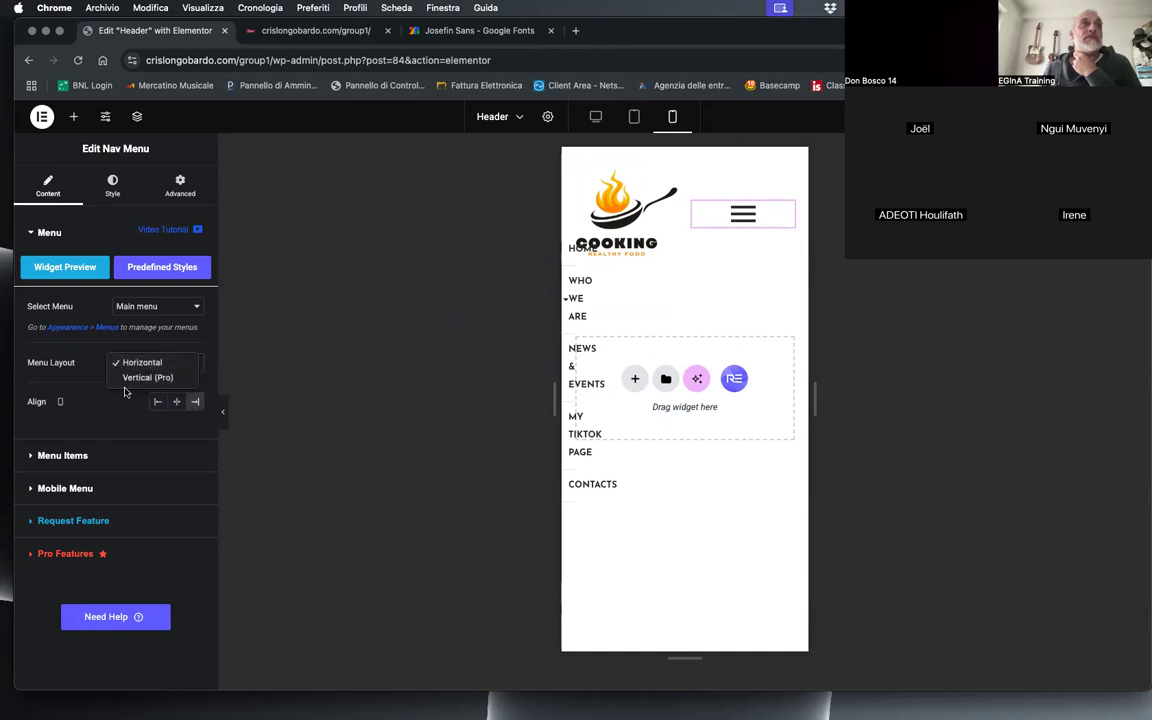
{"action": "left_click", "coordinate": [58, 377]}
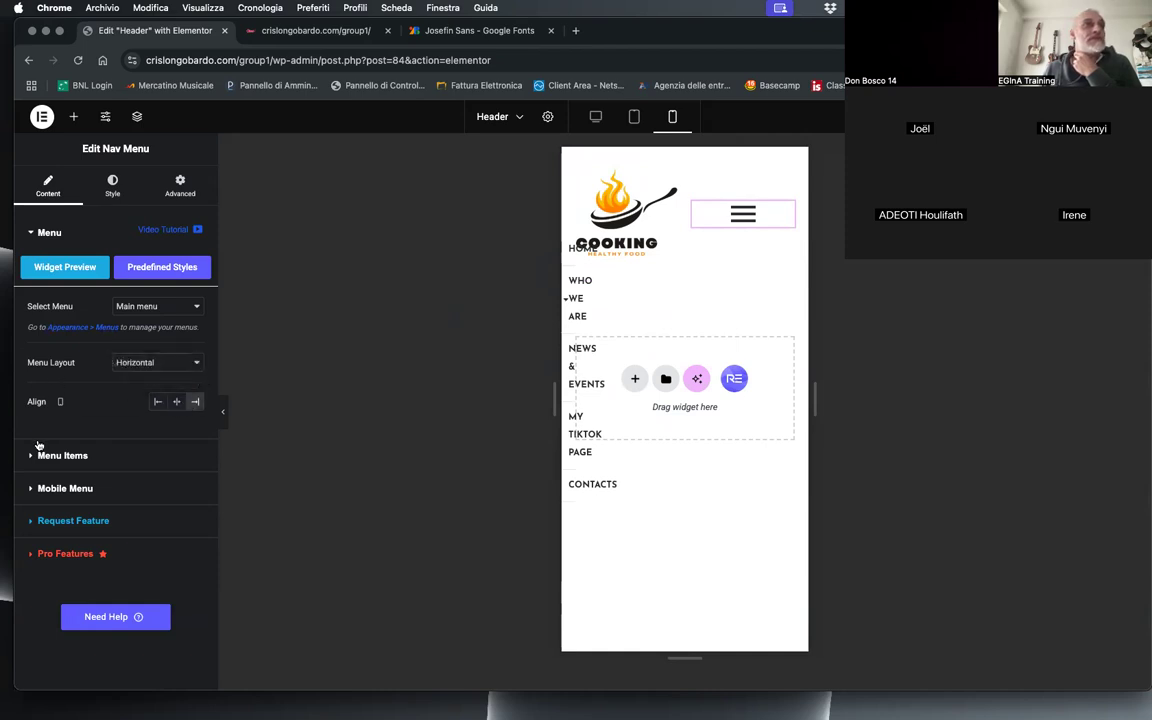
Step: Look through the Nav Menu's Mobile Menu and Toggle Button settings for a way to align the hamburger icon
{"action": "left_click", "coordinate": [74, 489]}
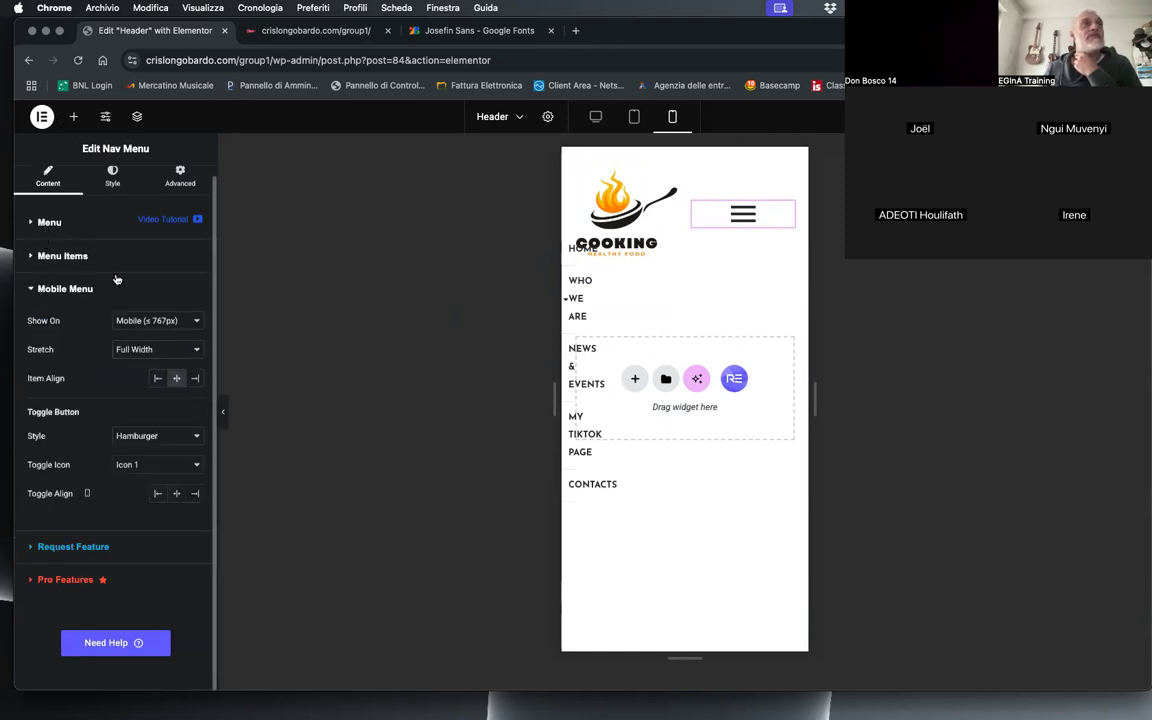
{"action": "scroll", "coordinate": [20, 300], "scroll_direction": "up", "scroll_amount": 1}
{"action": "left_click", "coordinate": [31, 300]}
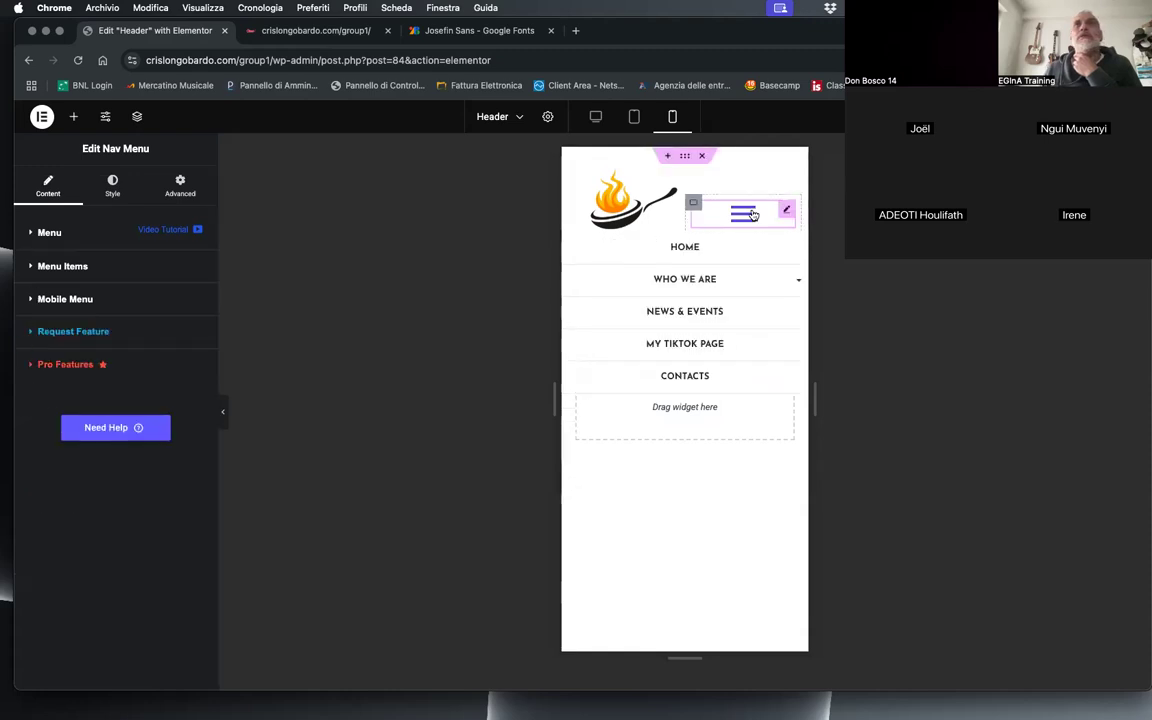
{"action": "left_click", "coordinate": [31, 300]}
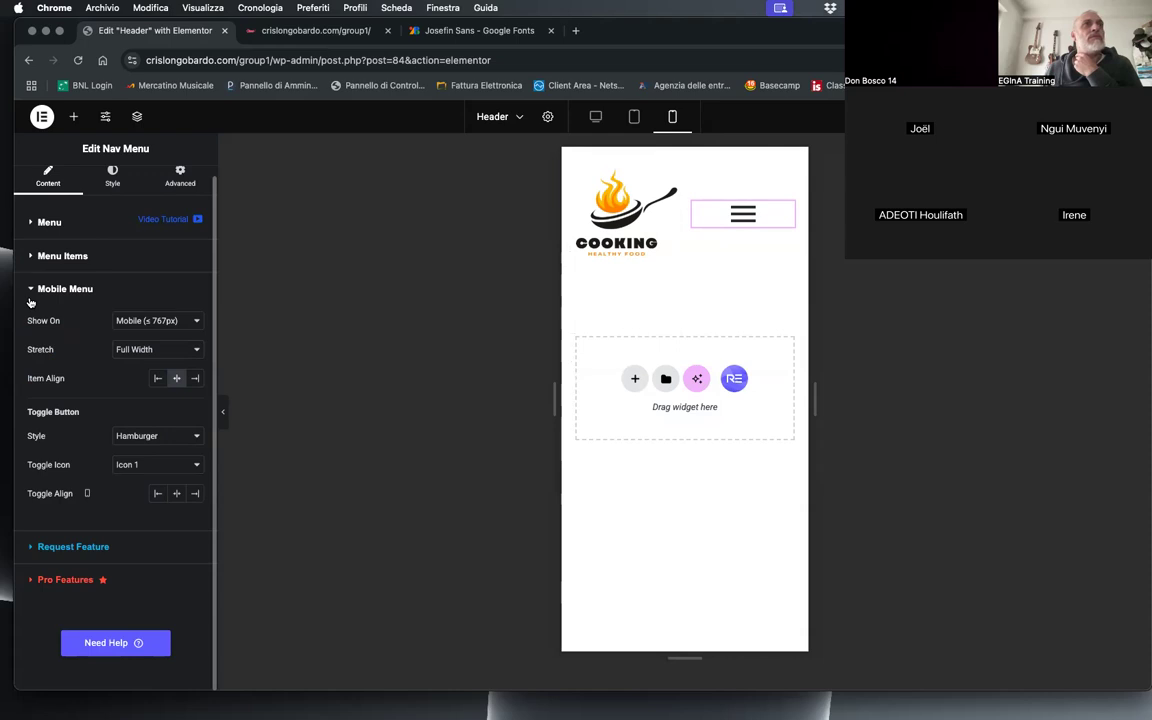
{"action": "scroll", "coordinate": [90, 408], "scroll_direction": "up", "scroll_amount": 1}
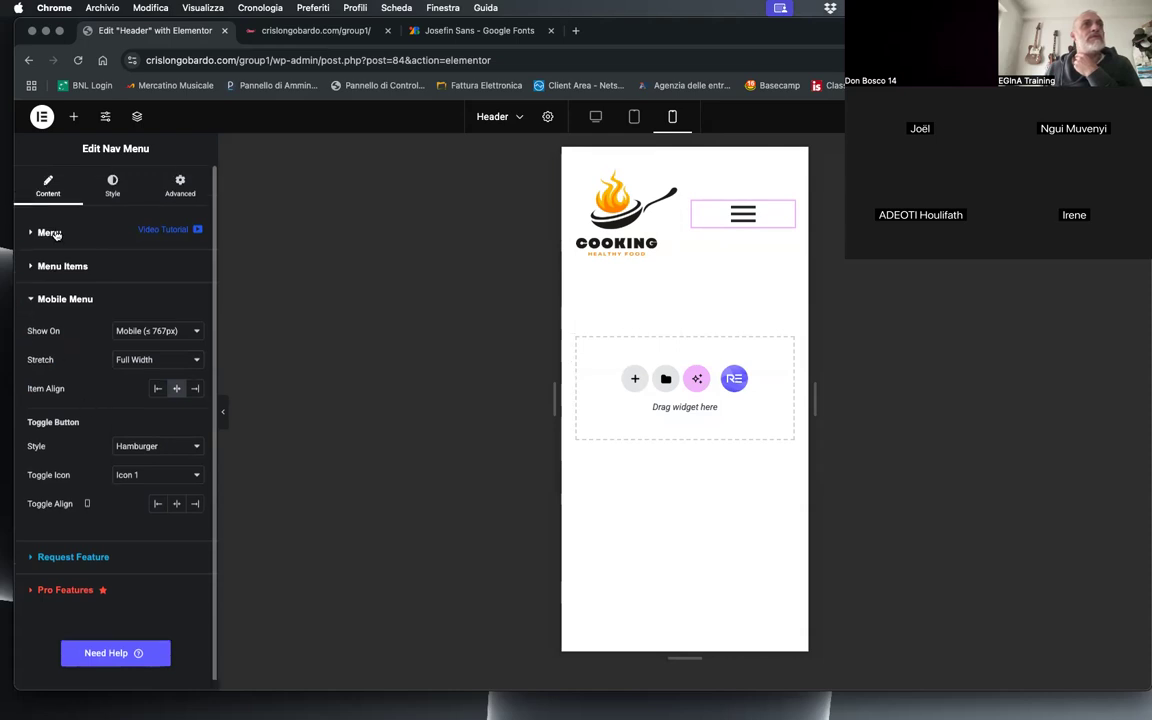
{"action": "left_click", "coordinate": [108, 187]}
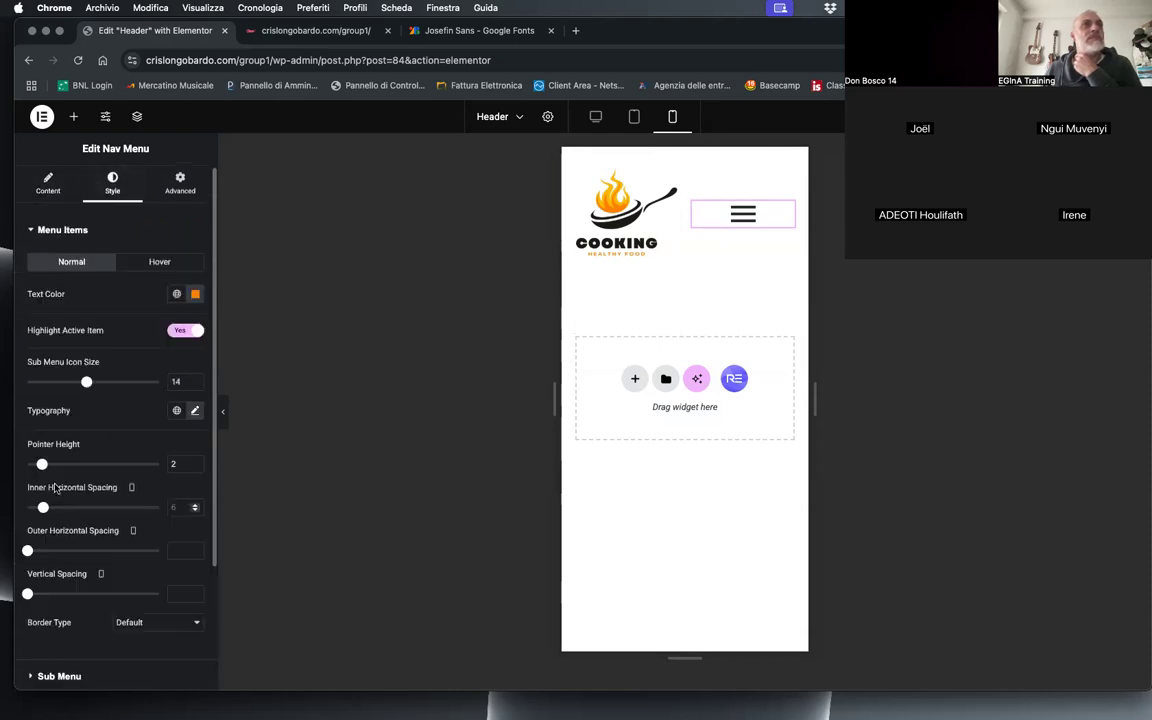
{"action": "scroll", "coordinate": [65, 558], "scroll_direction": "down", "scroll_amount": 3}
{"action": "left_click", "coordinate": [80, 581]}
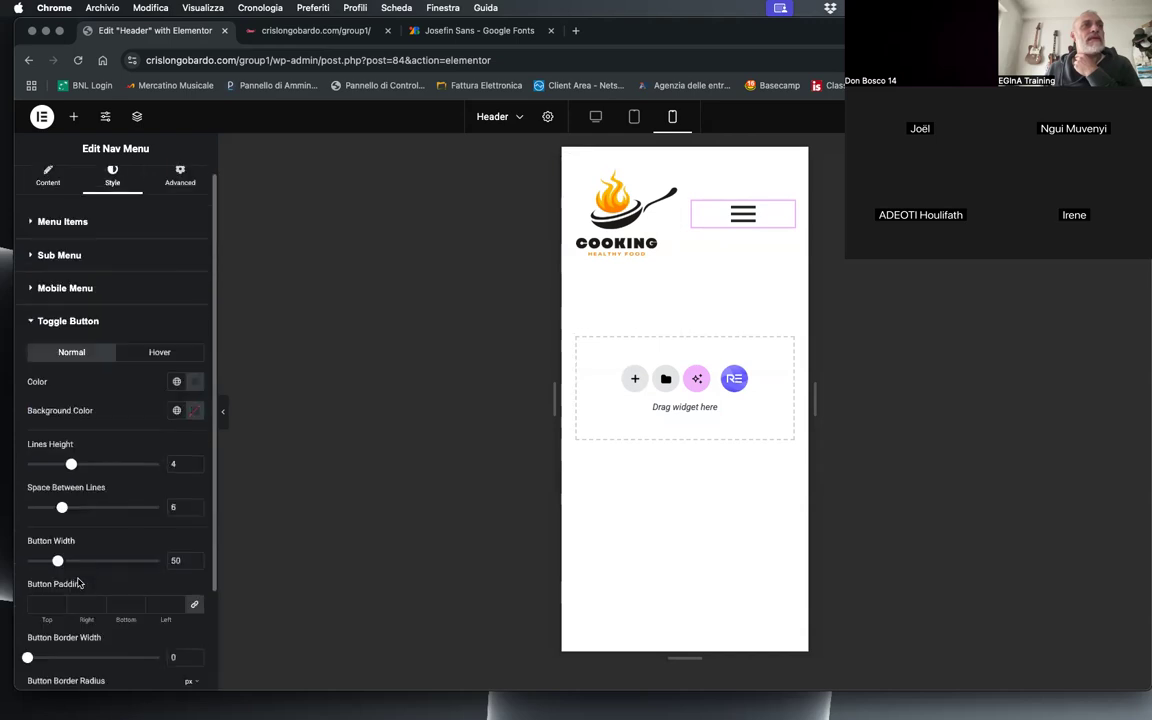
{"action": "scroll", "coordinate": [116, 528], "scroll_direction": "down", "scroll_amount": 2}
{"action": "scroll", "coordinate": [101, 498], "scroll_direction": "up", "scroll_amount": 4}
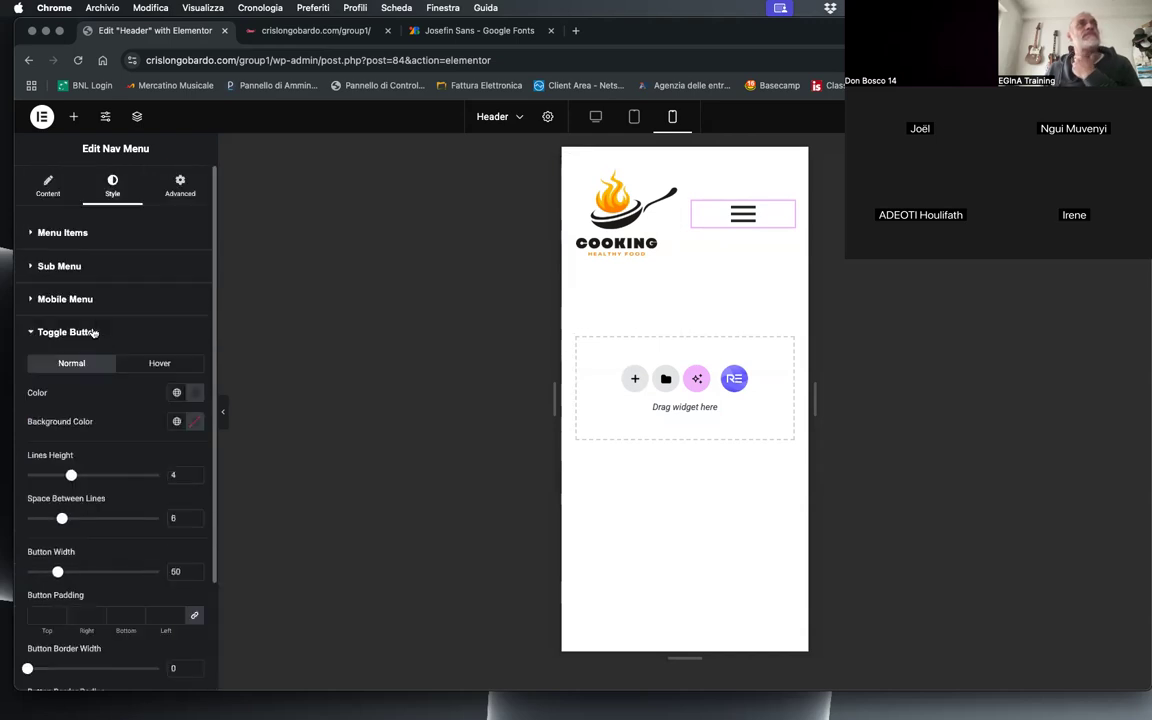
Step: Set the mobile menu's Toggle Align to Right and test the hamburger icon in the preview
{"action": "left_click", "coordinate": [35, 182]}
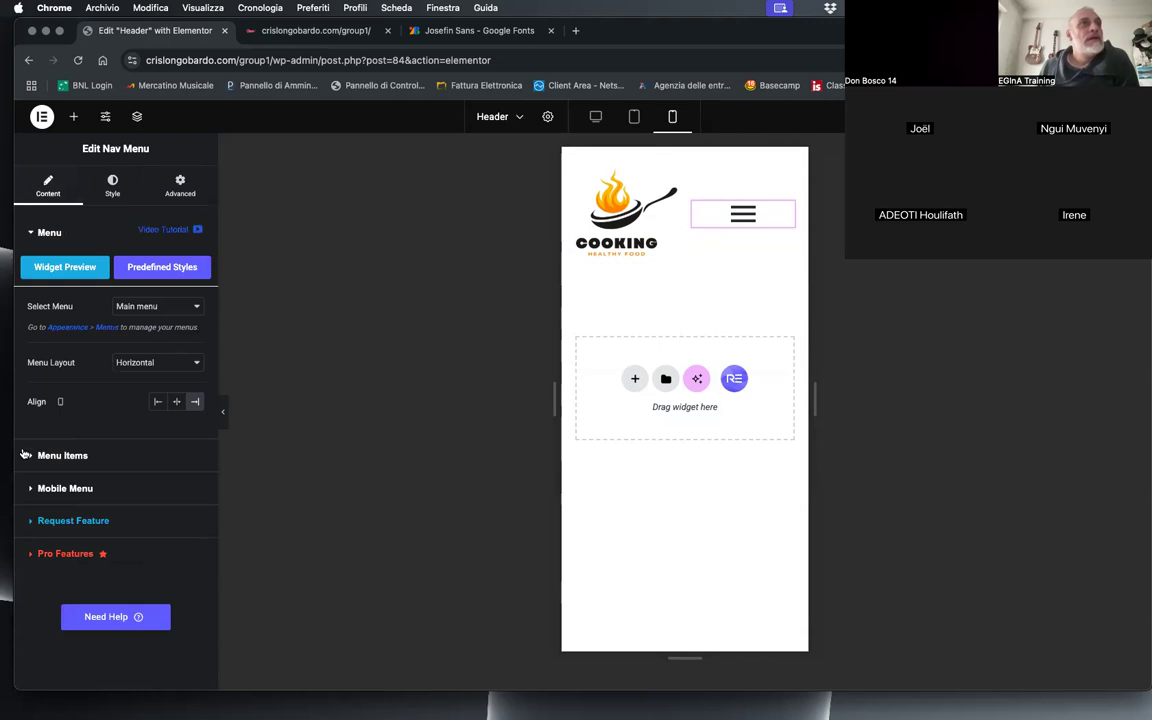
{"action": "left_click", "coordinate": [70, 488]}
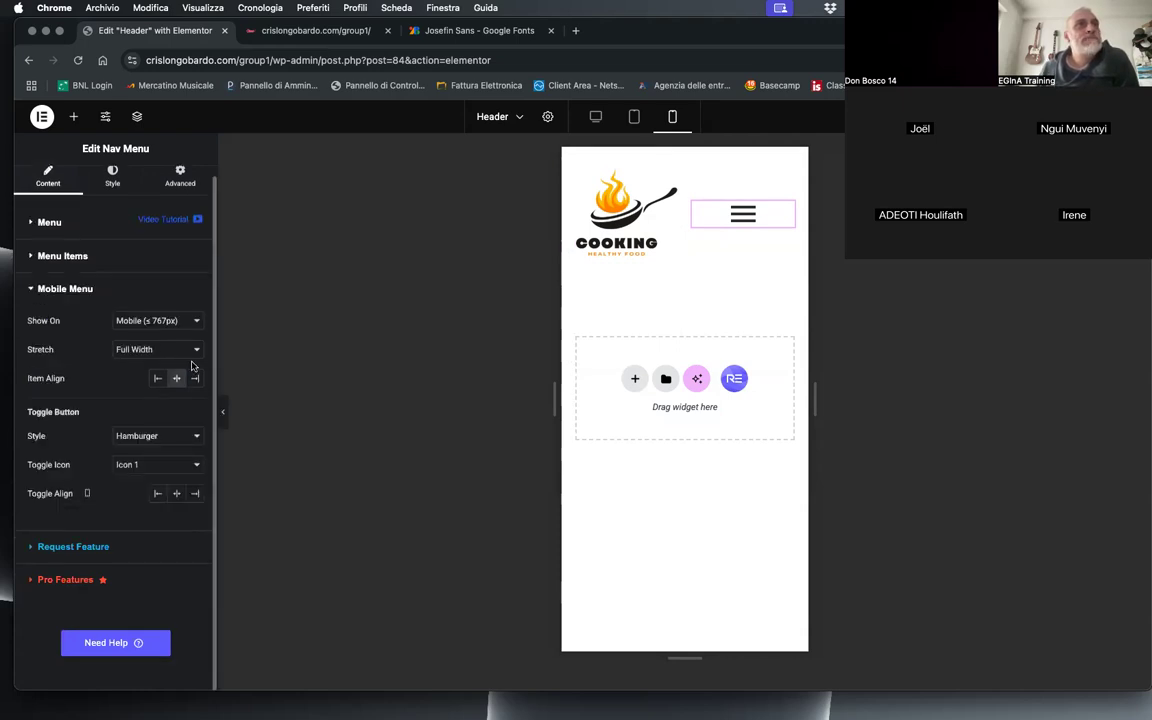
{"action": "left_click", "coordinate": [195, 494]}
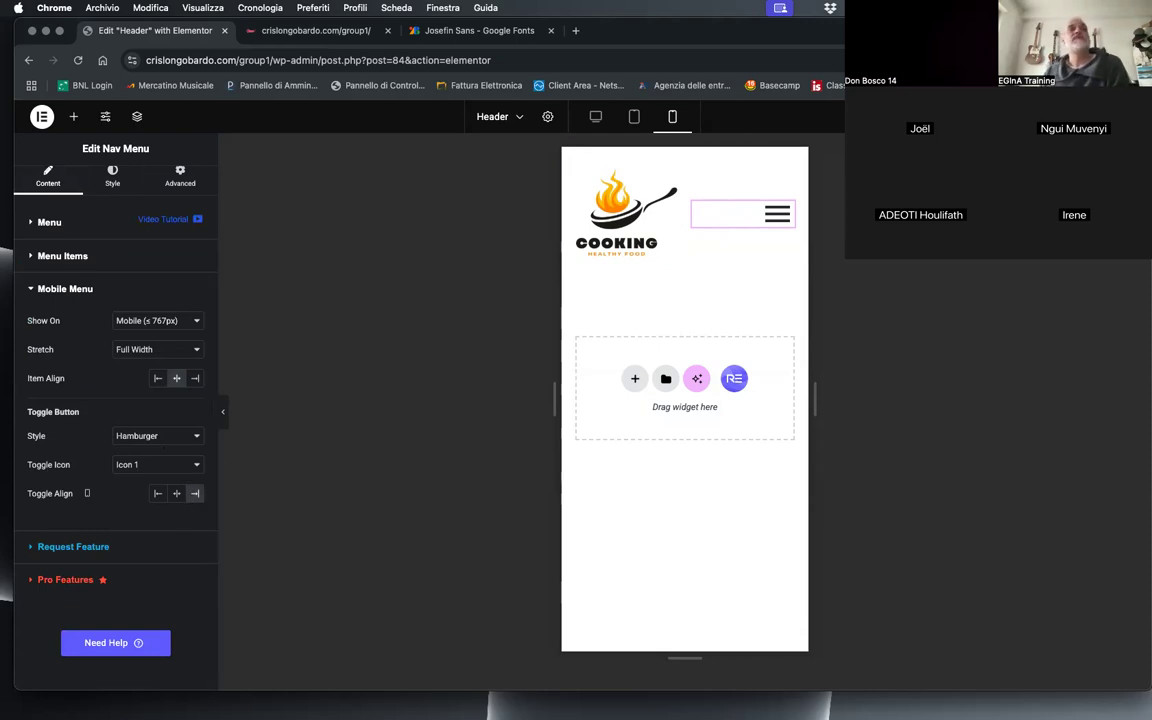
{"action": "left_click", "coordinate": [766, 218]}
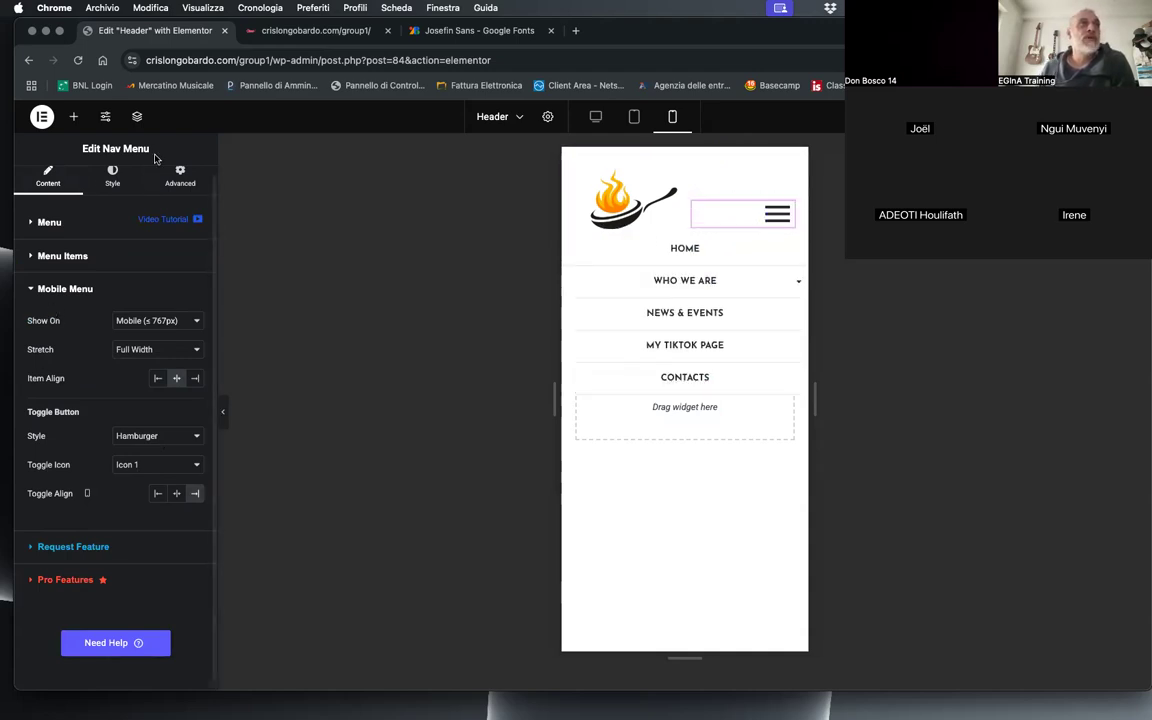
Step: Set the toggle button's normal color to orange #FF8B02
{"action": "left_click", "coordinate": [104, 184]}
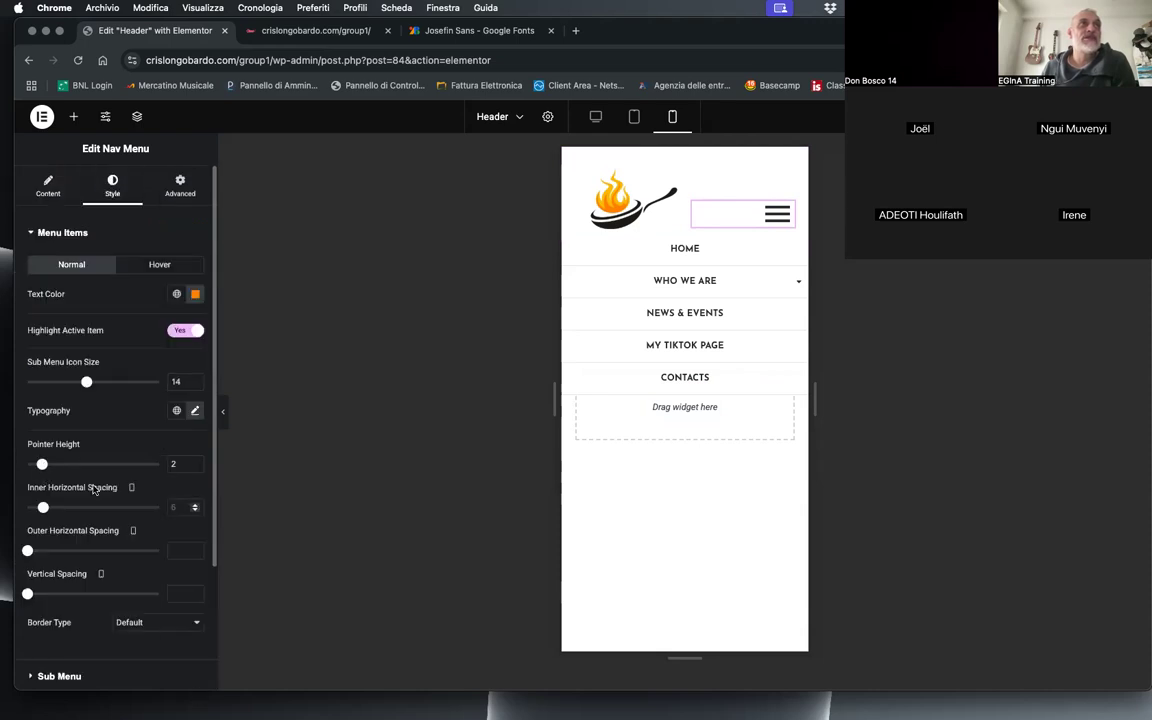
{"action": "scroll", "coordinate": [104, 508], "scroll_direction": "down", "scroll_amount": 3}
{"action": "left_click", "coordinate": [67, 581]}
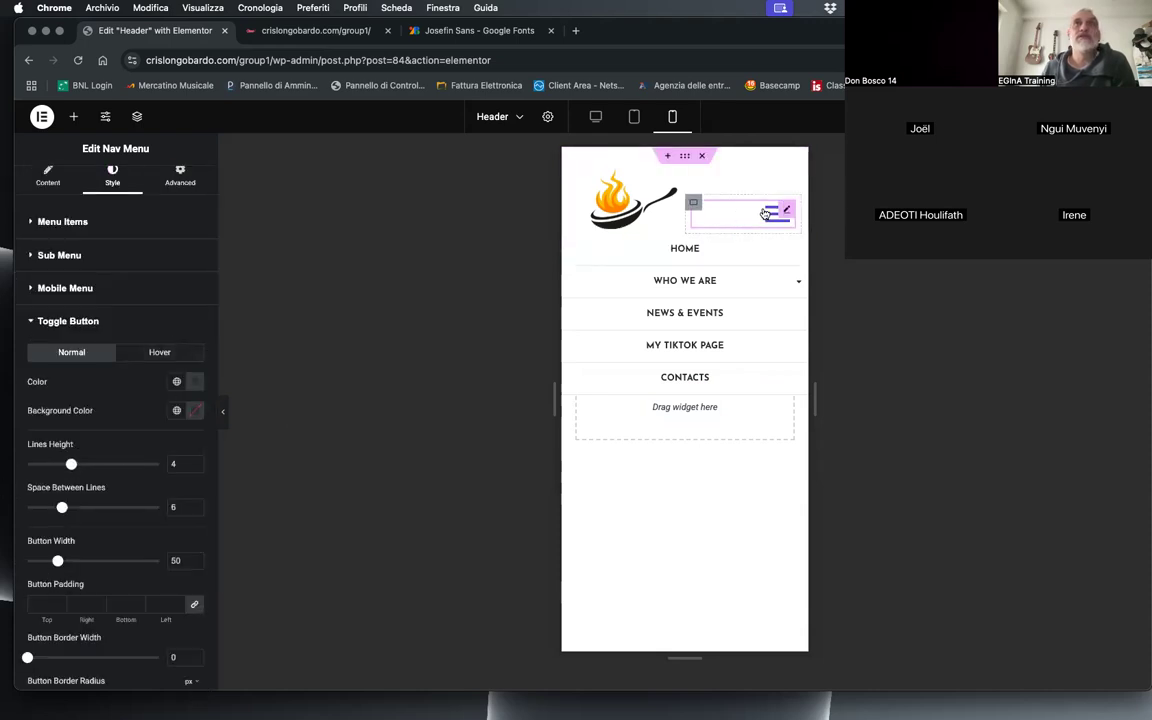
{"action": "left_click", "coordinate": [194, 381]}
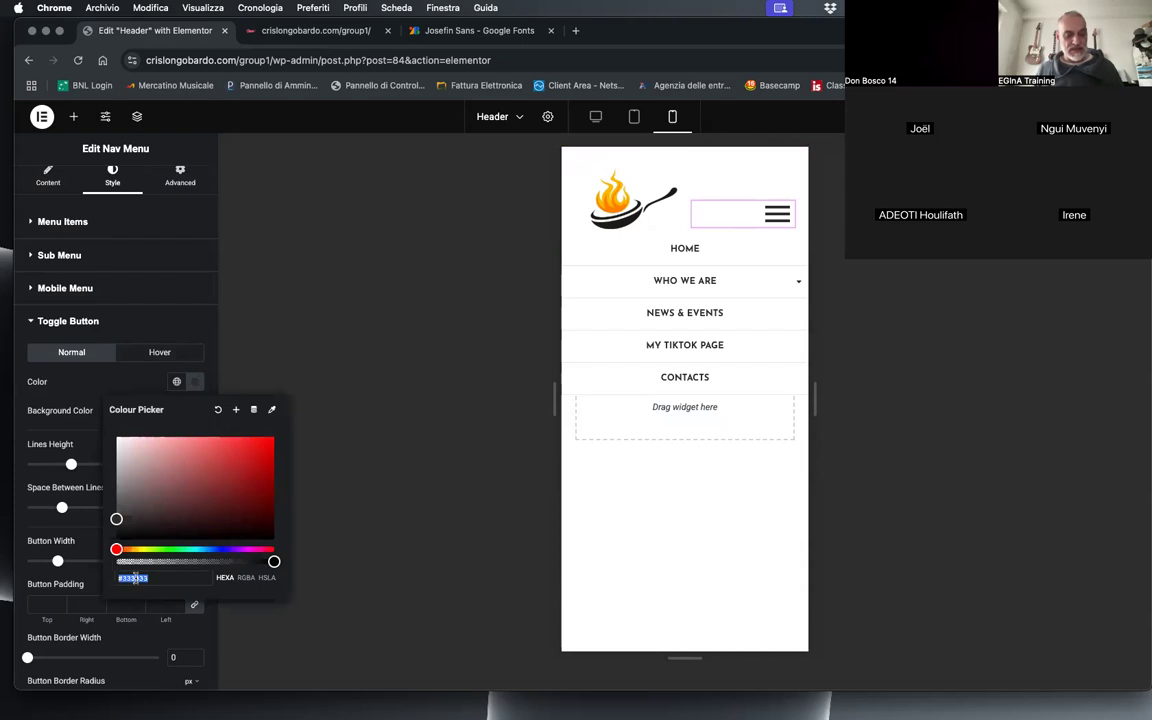
{"action": "key", "text": "ctrl+v"}
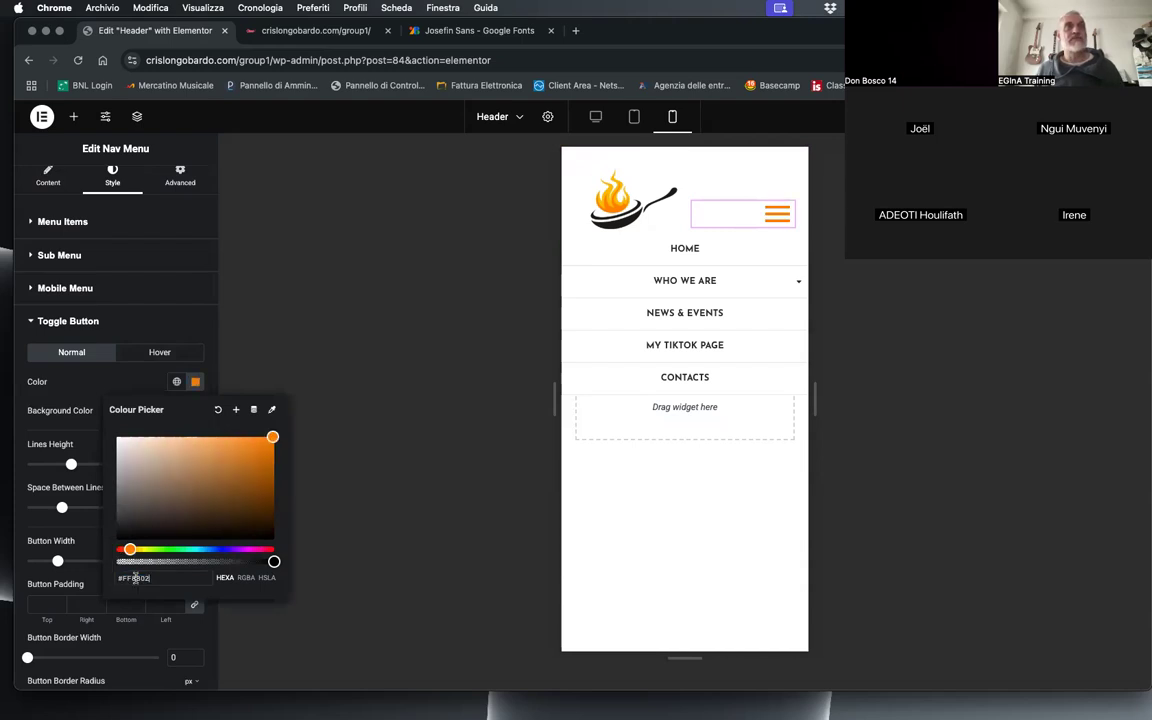
{"action": "left_click", "coordinate": [142, 393]}
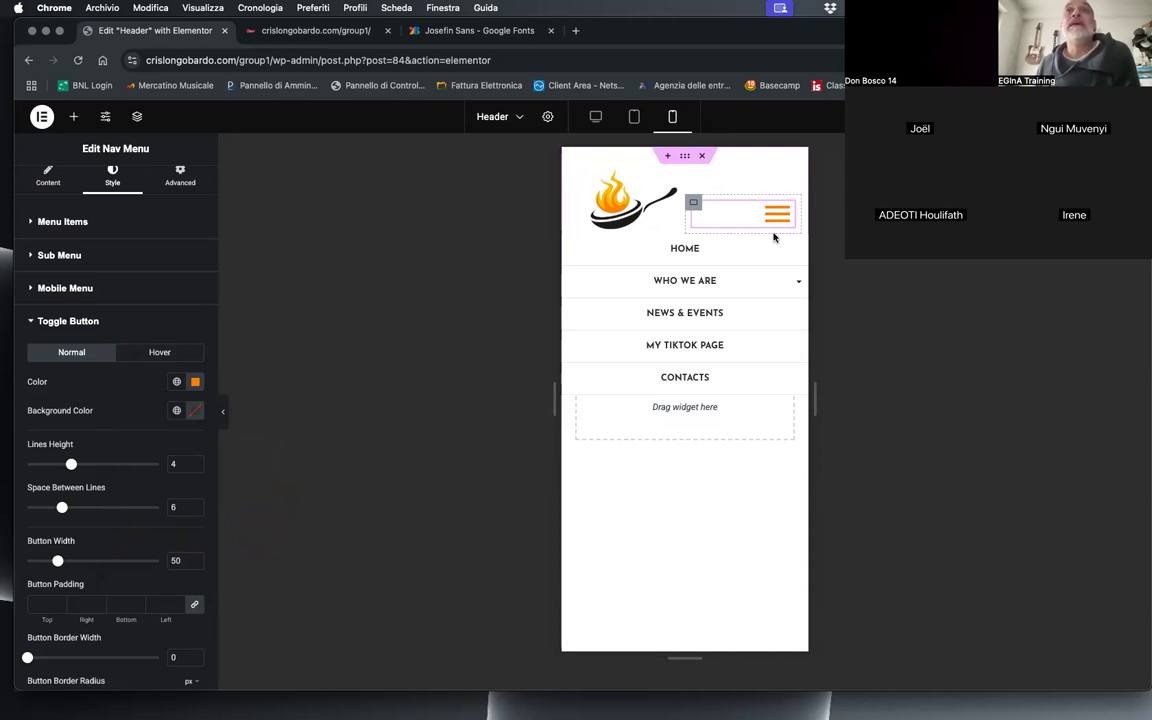
Step: Set the toggle button's hover color to grey #999
{"action": "left_click", "coordinate": [158, 352]}
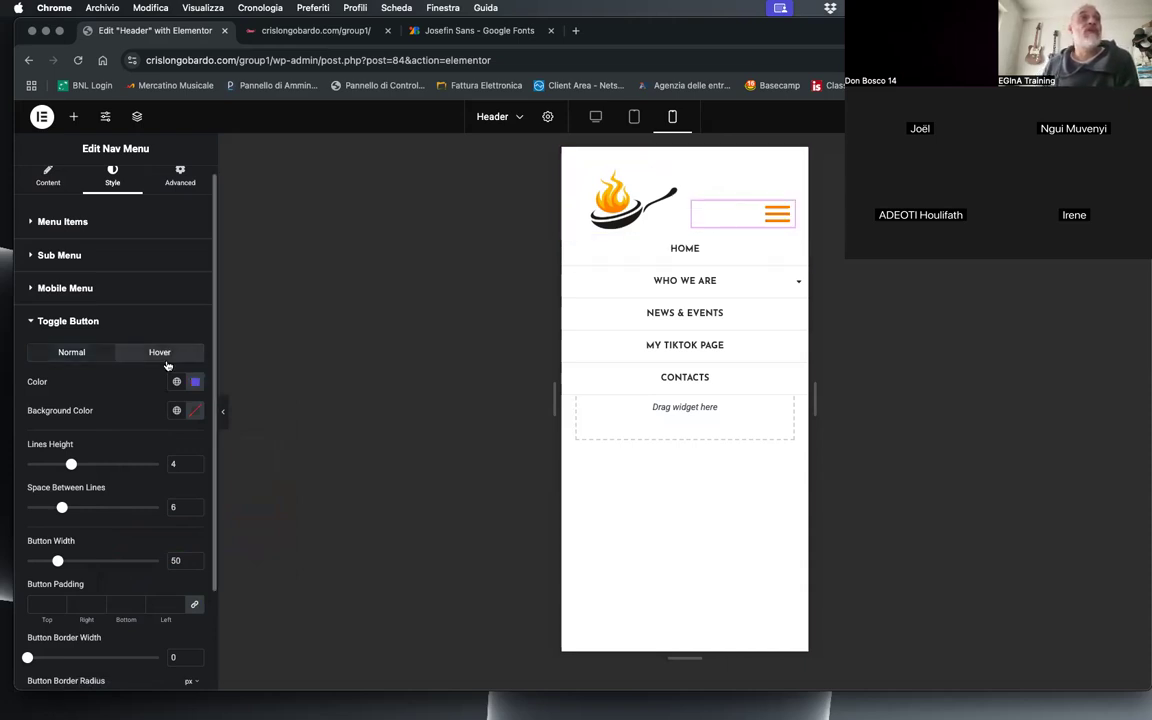
{"action": "left_click", "coordinate": [195, 381]}
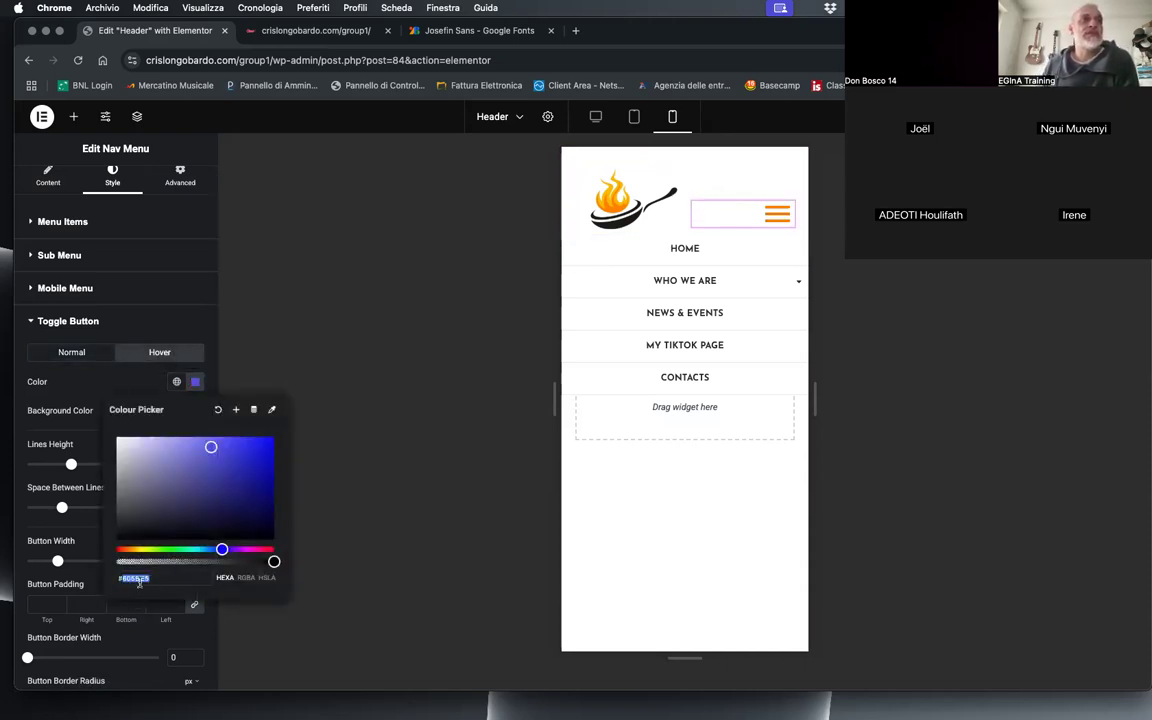
{"action": "type", "text": "#999"}
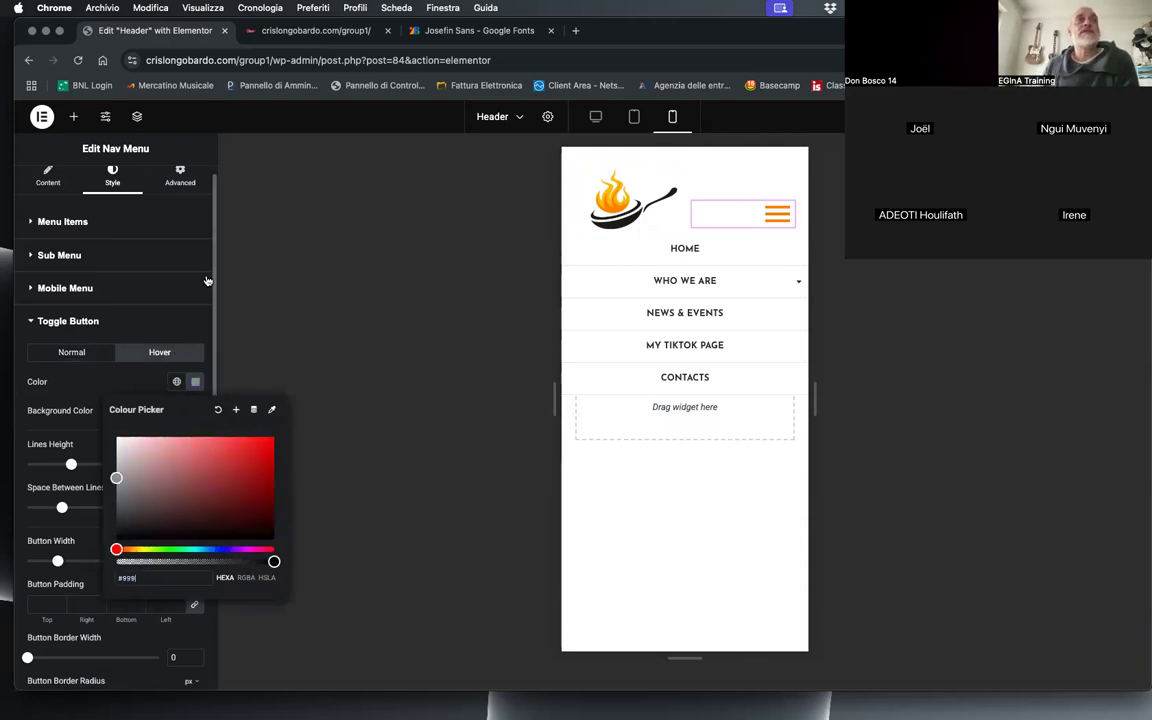
Step: Collapse the Toggle Button settings and test the hamburger icon by opening and closing the menu in the mobile preview
{"action": "left_click", "coordinate": [178, 318]}
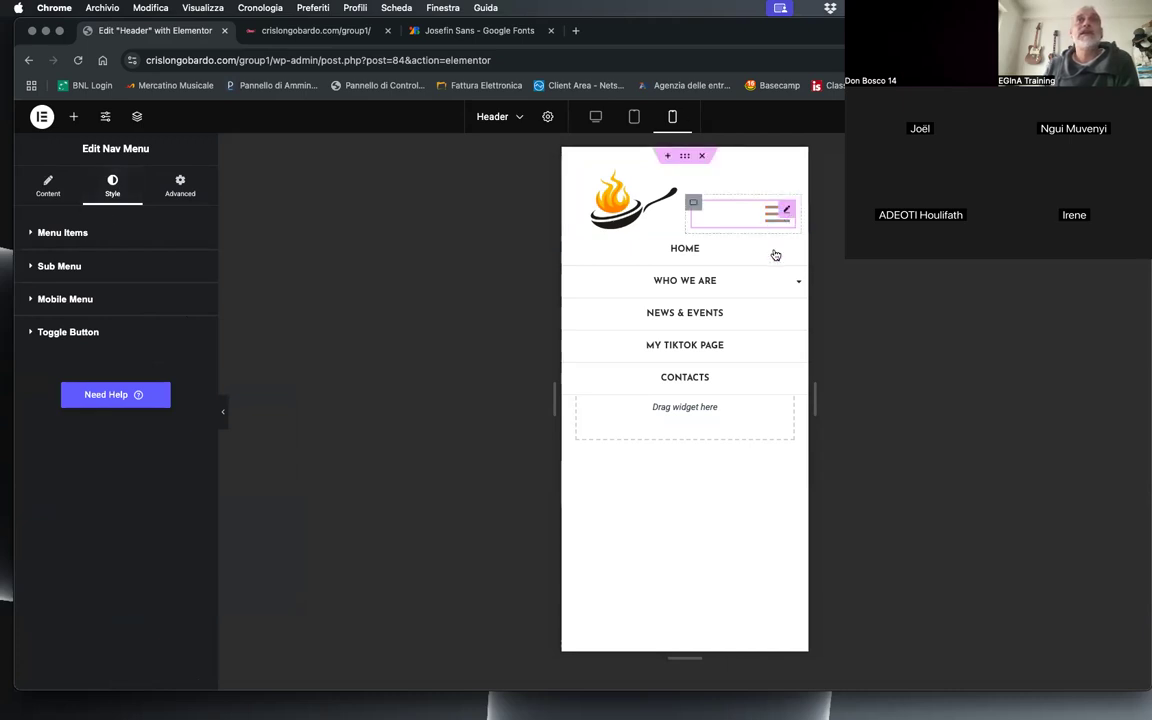
{"action": "left_click", "coordinate": [776, 219]}
{"action": "left_click", "coordinate": [773, 219]}
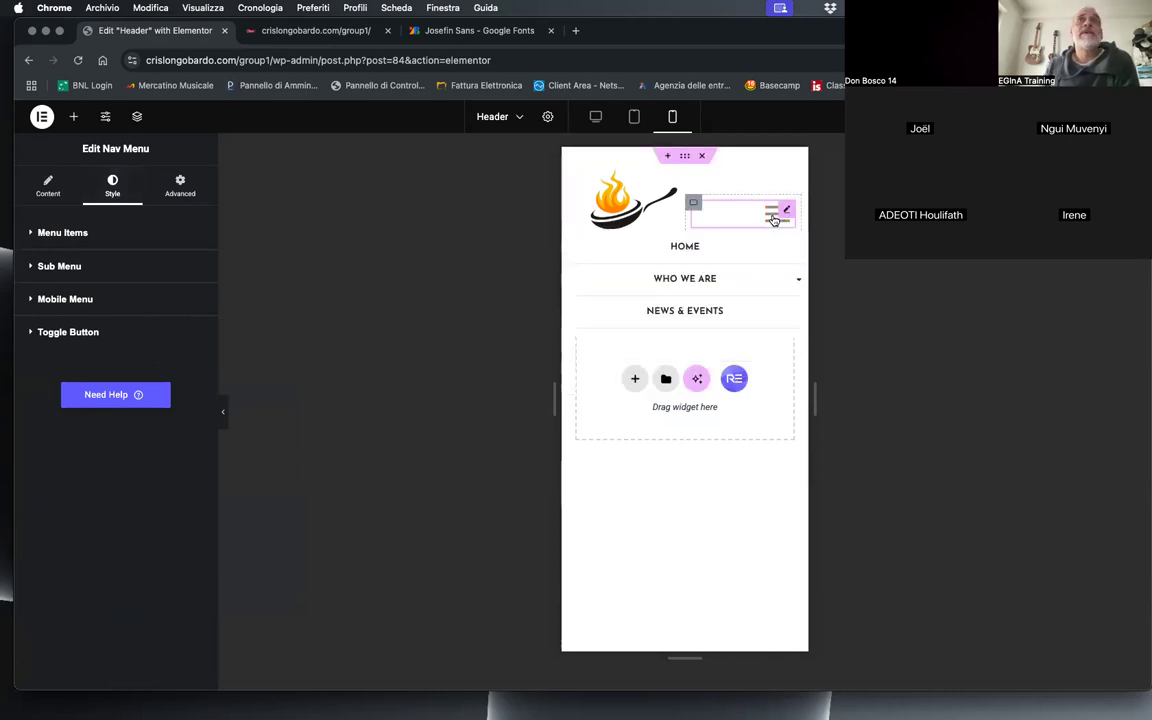
{"action": "left_click", "coordinate": [771, 219]}
{"action": "left_click", "coordinate": [772, 216]}
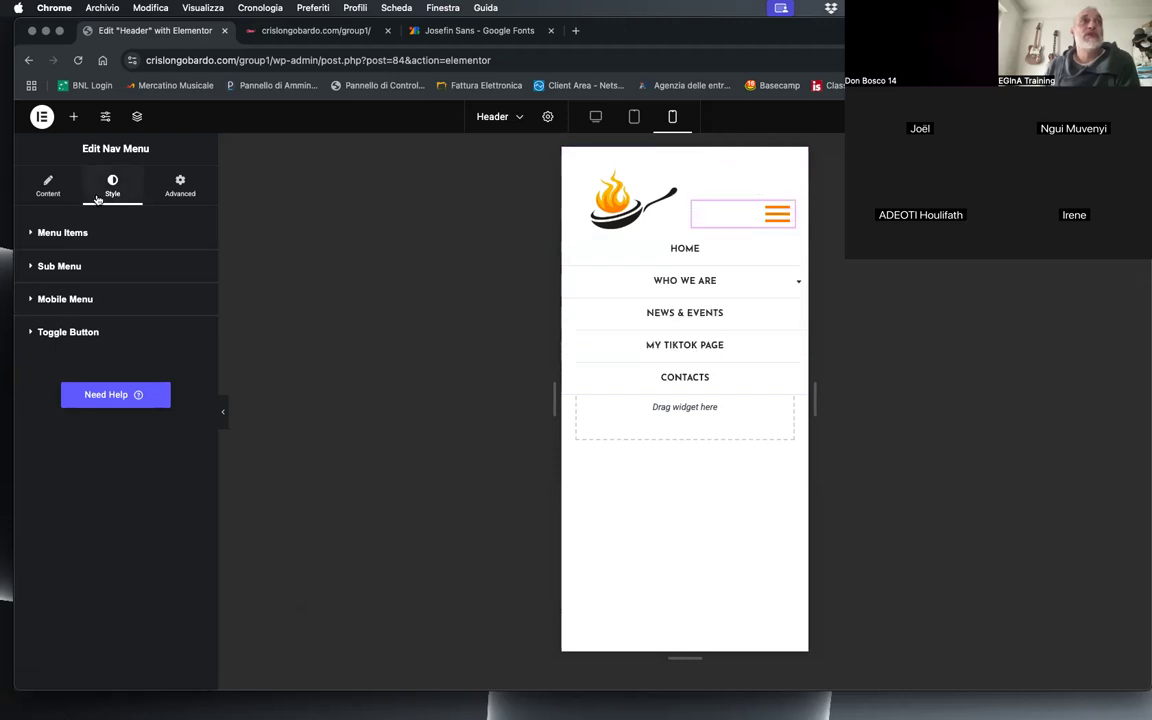
Step: Set the mobile menu's background color in the Focus state to orange
{"action": "left_click", "coordinate": [49, 302]}
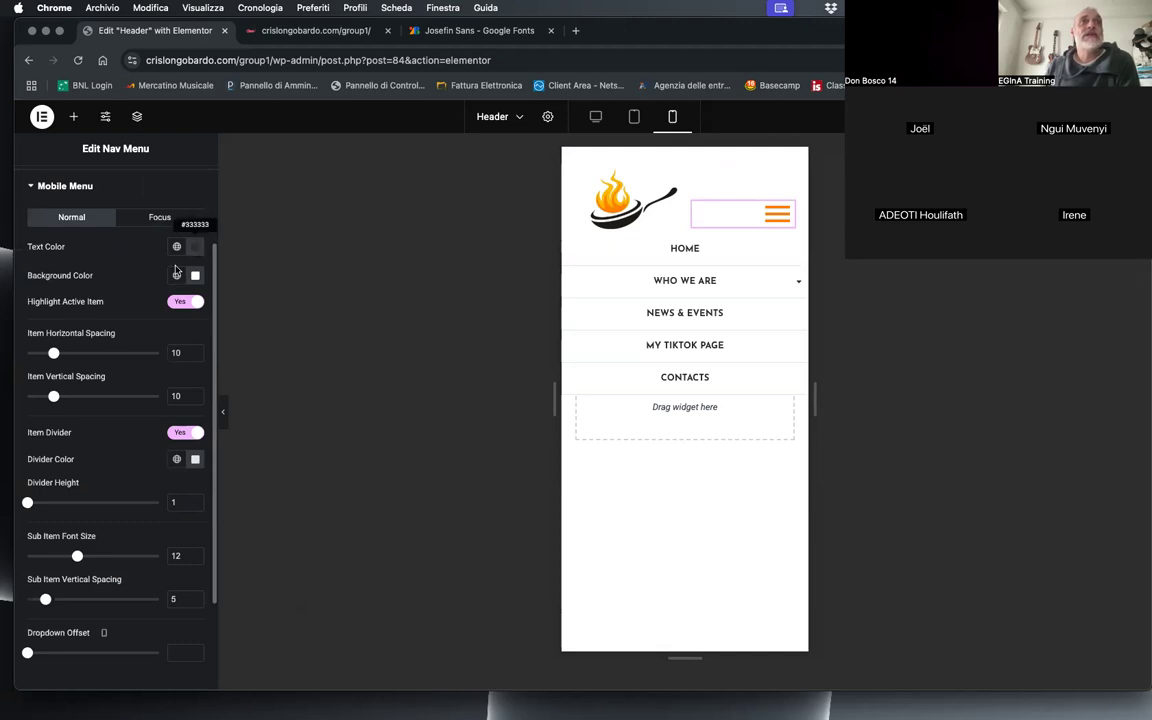
{"action": "left_click", "coordinate": [159, 218]}
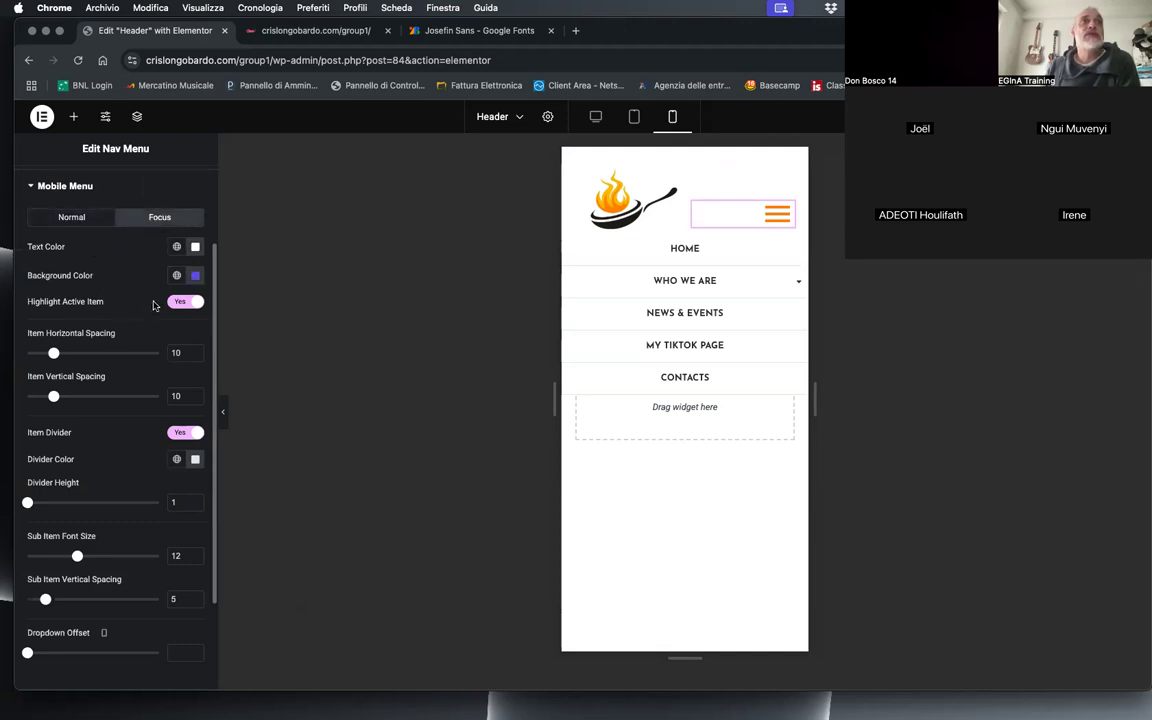
{"action": "left_click", "coordinate": [194, 279]}
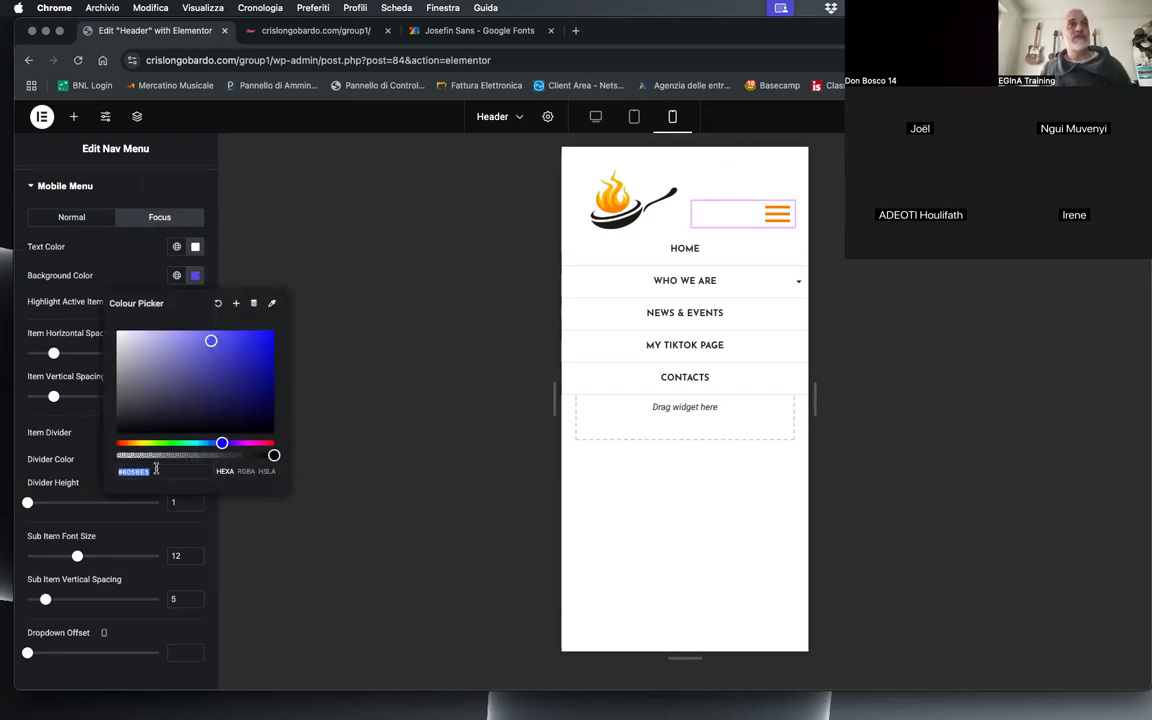
{"action": "type", "text": "#FF8000"}
{"action": "left_click", "coordinate": [70, 436]}
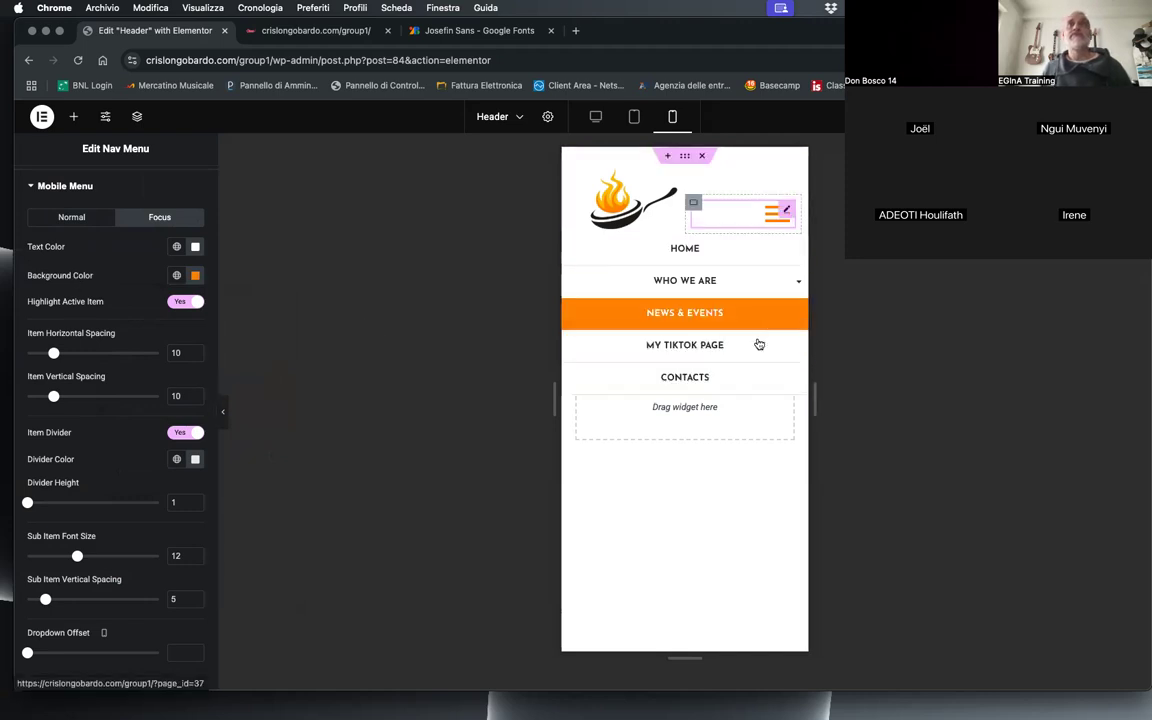
Step: Set the mobile menu's text color in the Normal state to orange
{"action": "left_click", "coordinate": [74, 217]}
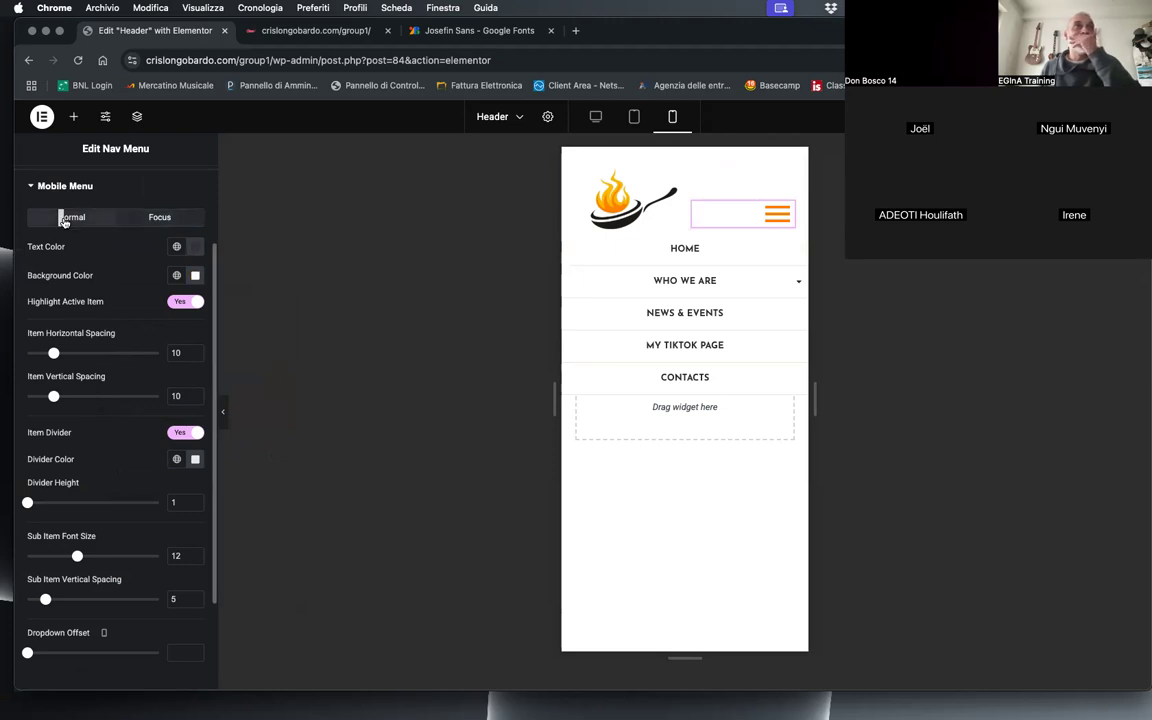
{"action": "left_click", "coordinate": [196, 248]}
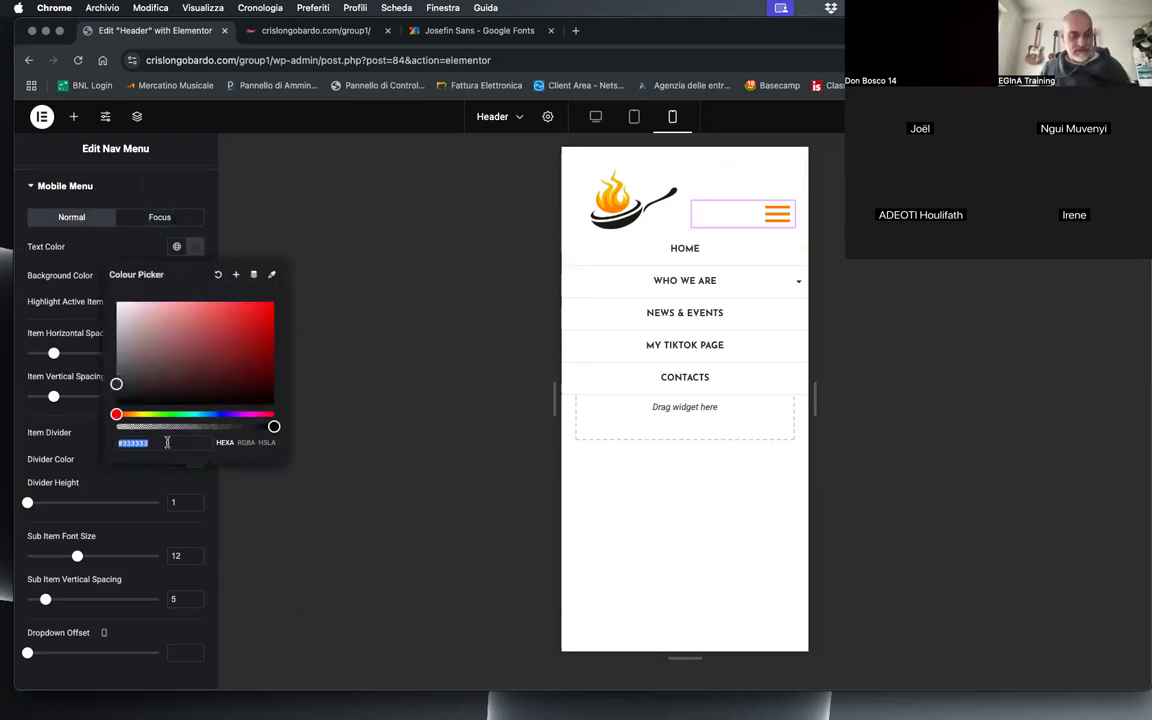
{"action": "type", "text": "#FF8B02"}
{"action": "left_click", "coordinate": [91, 318]}
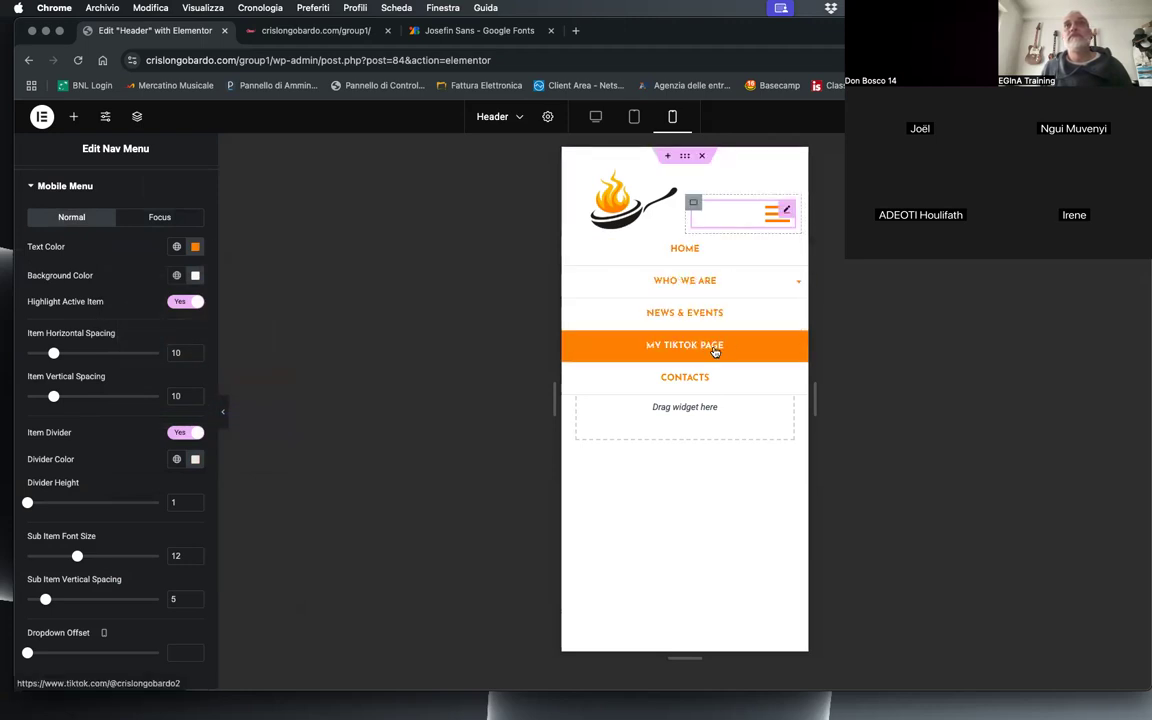
Step: Test the Who We Are submenu in the mobile preview and look through the remaining Mobile Menu settings
{"action": "left_click", "coordinate": [783, 285]}
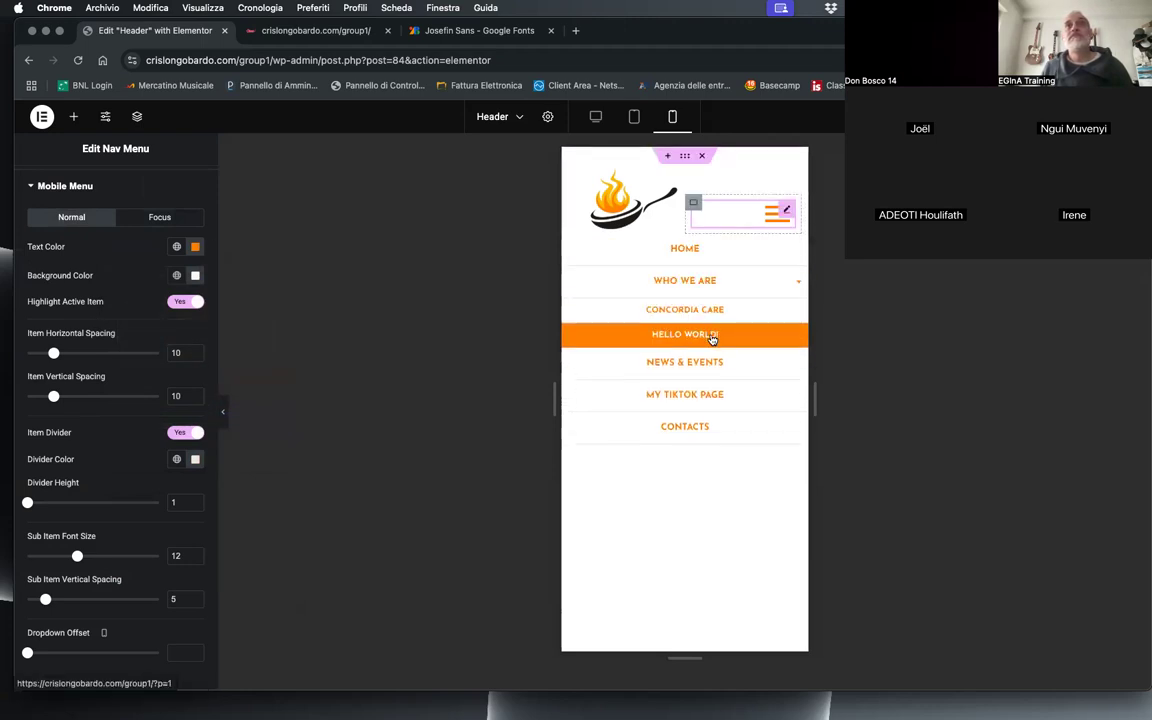
{"action": "left_click", "coordinate": [699, 248]}
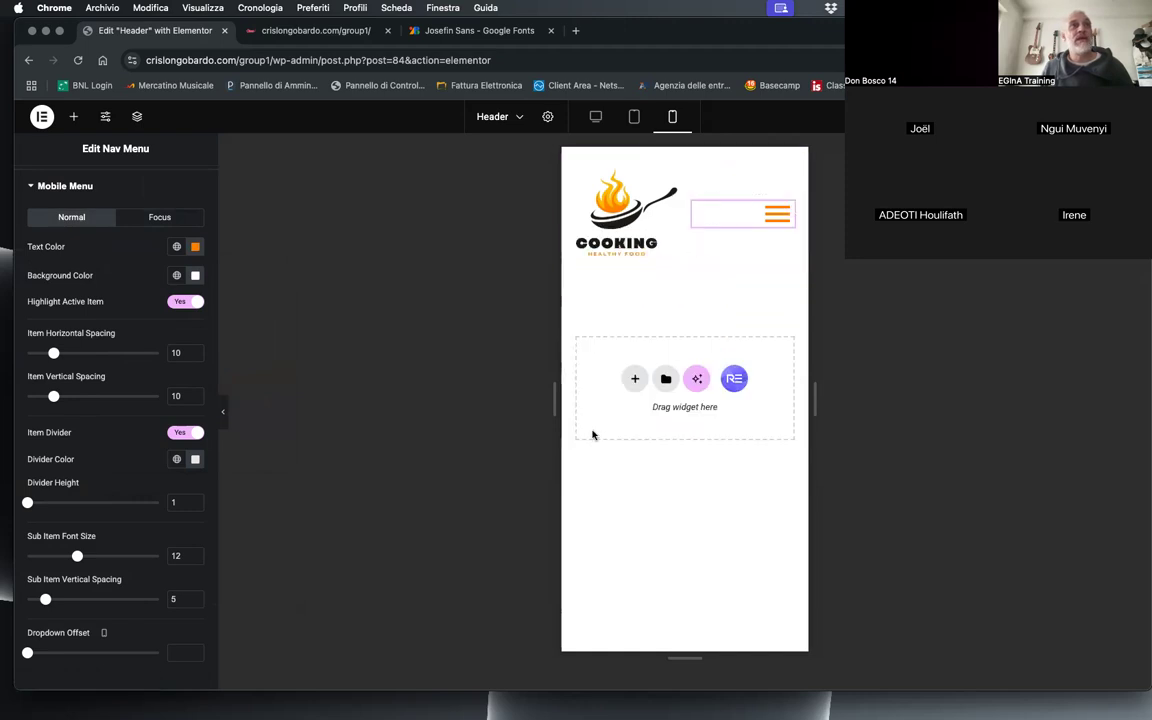
{"action": "scroll", "coordinate": [133, 481], "scroll_direction": "down", "scroll_amount": 1}
{"action": "scroll", "coordinate": [133, 481], "scroll_direction": "down", "scroll_amount": 2}
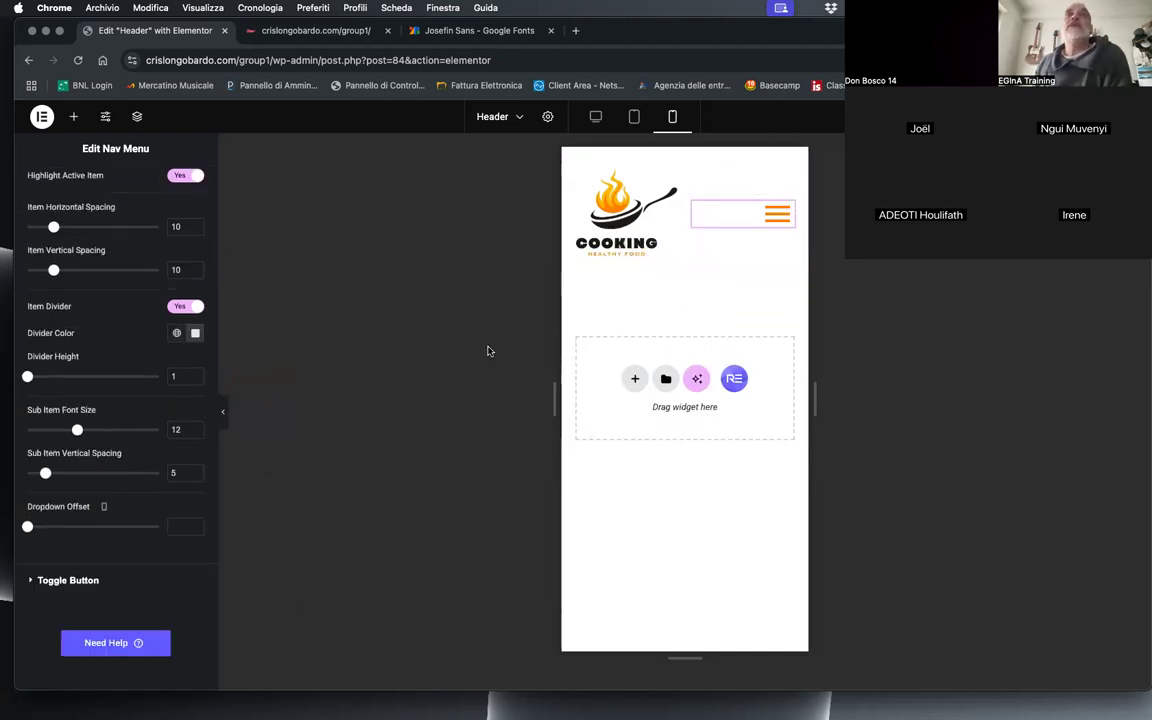
{"action": "scroll", "coordinate": [144, 404], "scroll_direction": "up", "scroll_amount": 5}
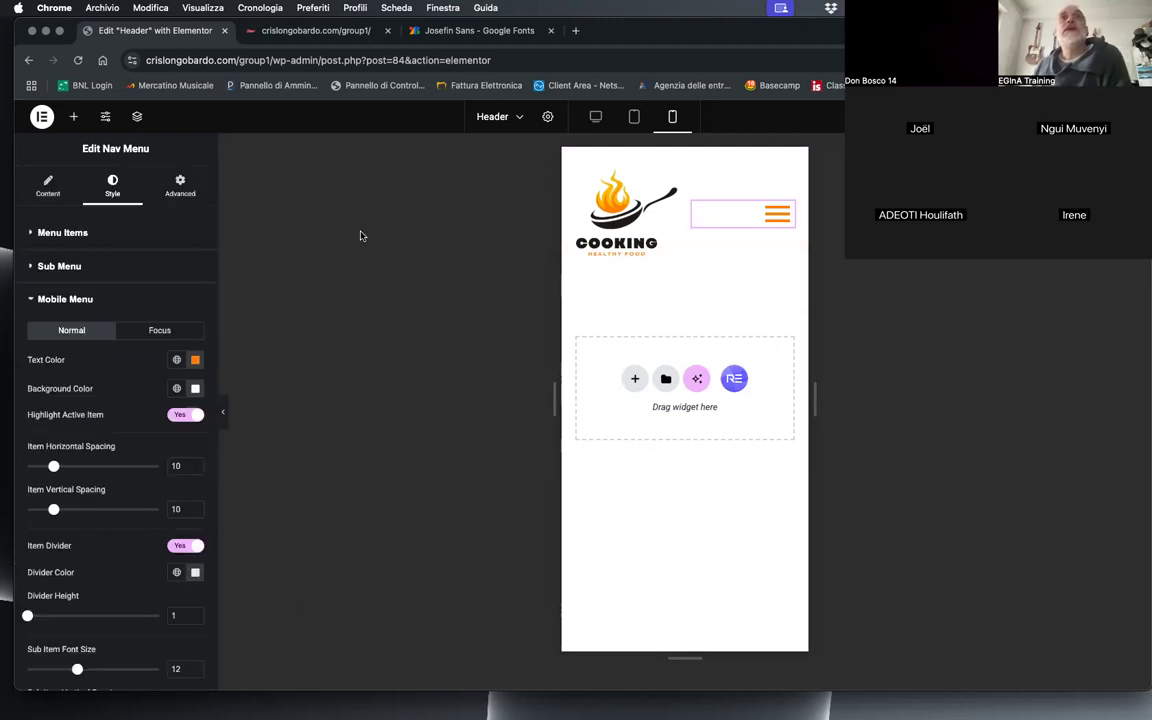
Step: Compare the header's layout across the tablet, desktop and mobile previews
{"action": "left_click", "coordinate": [634, 116]}
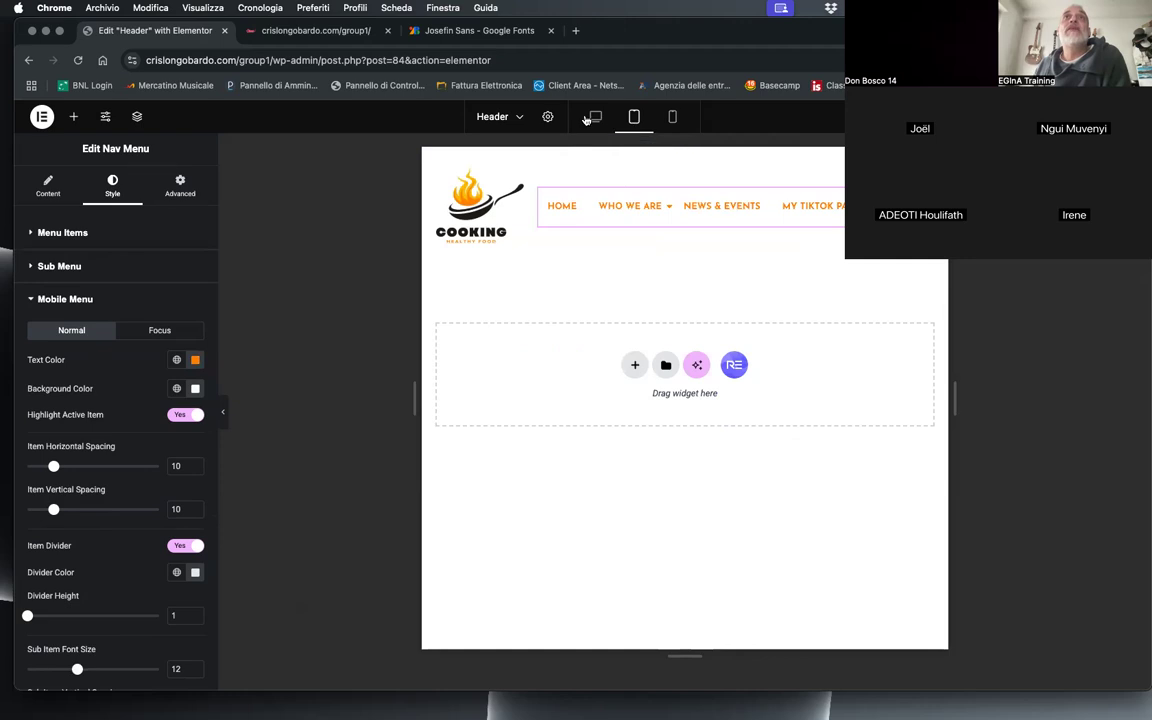
{"action": "left_click", "coordinate": [594, 117]}
{"action": "left_click", "coordinate": [634, 117]}
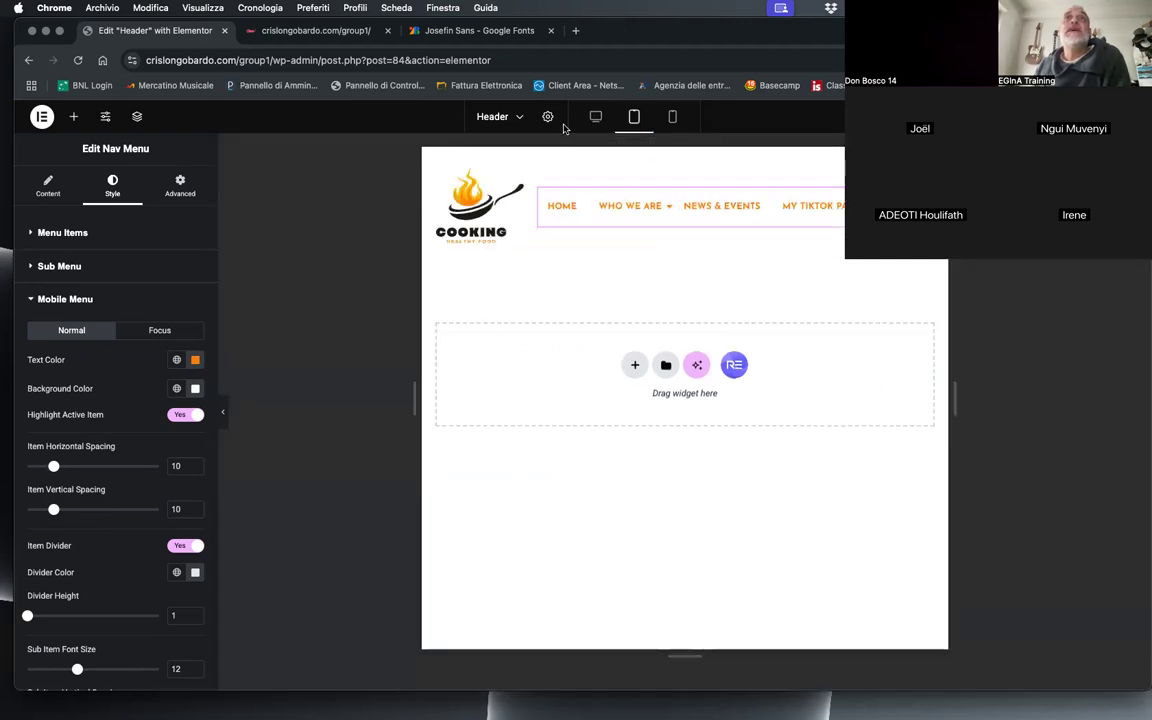
{"action": "left_click", "coordinate": [595, 117]}
{"action": "left_click", "coordinate": [634, 117]}
{"action": "left_click", "coordinate": [673, 117]}
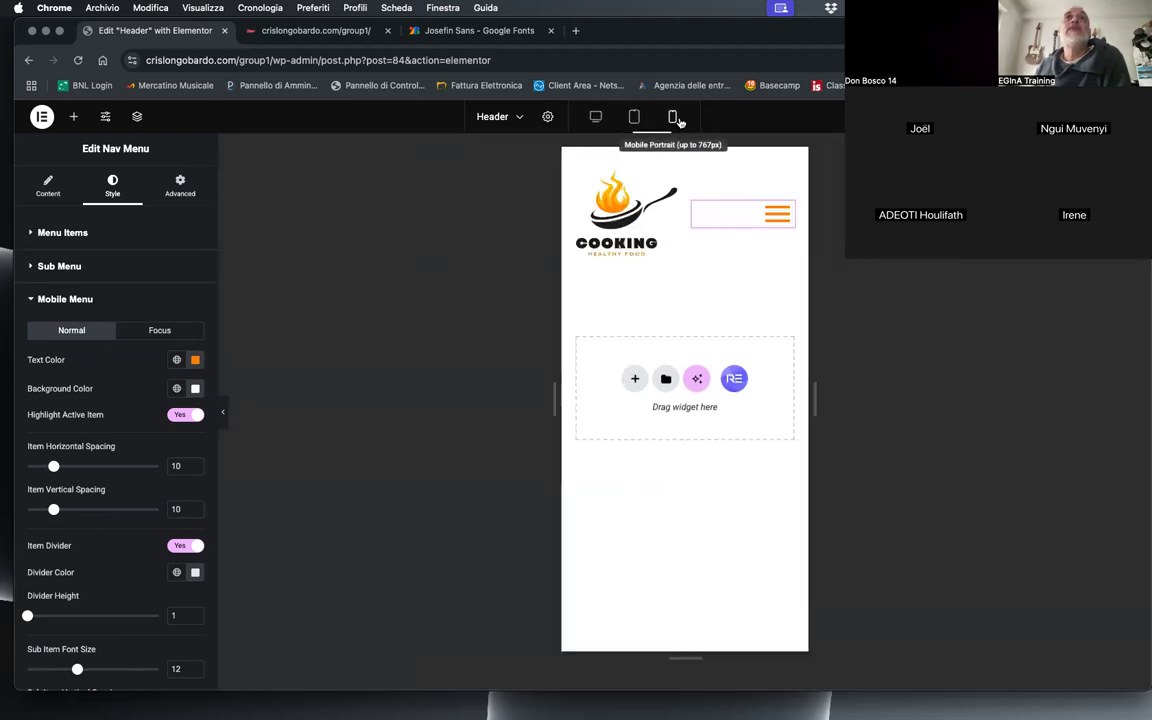
{"action": "left_click", "coordinate": [634, 117]}
{"action": "left_click", "coordinate": [595, 117]}
{"action": "left_click", "coordinate": [634, 117]}
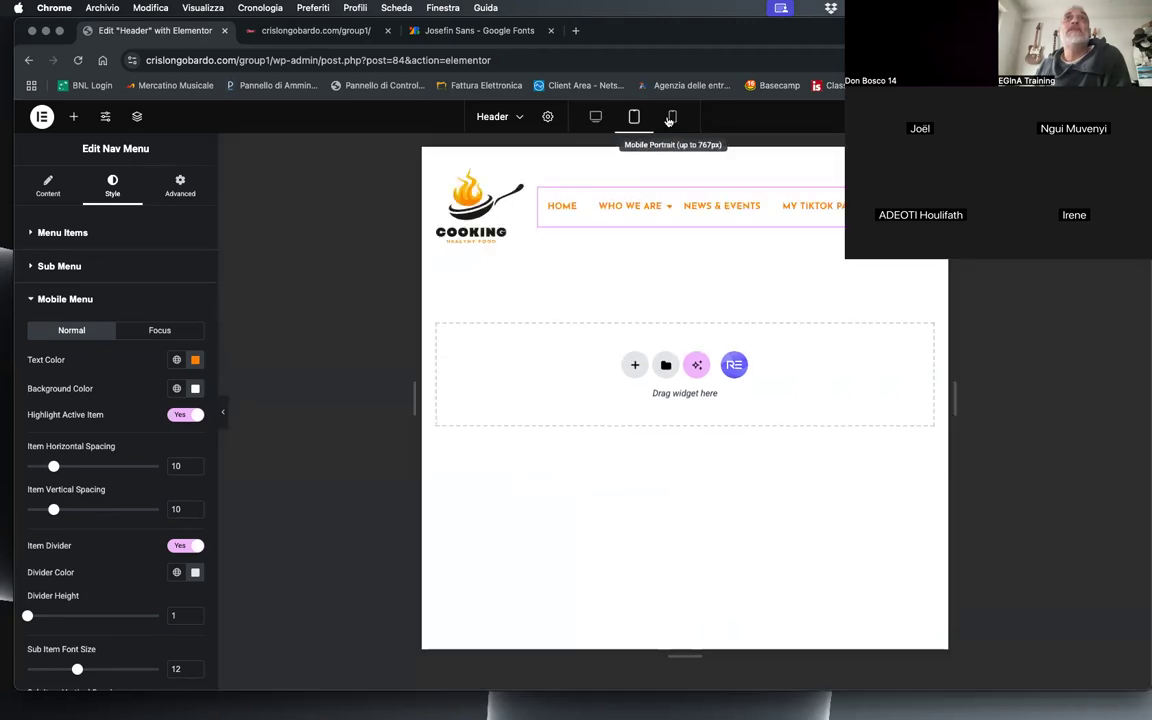
{"action": "left_click", "coordinate": [670, 117]}
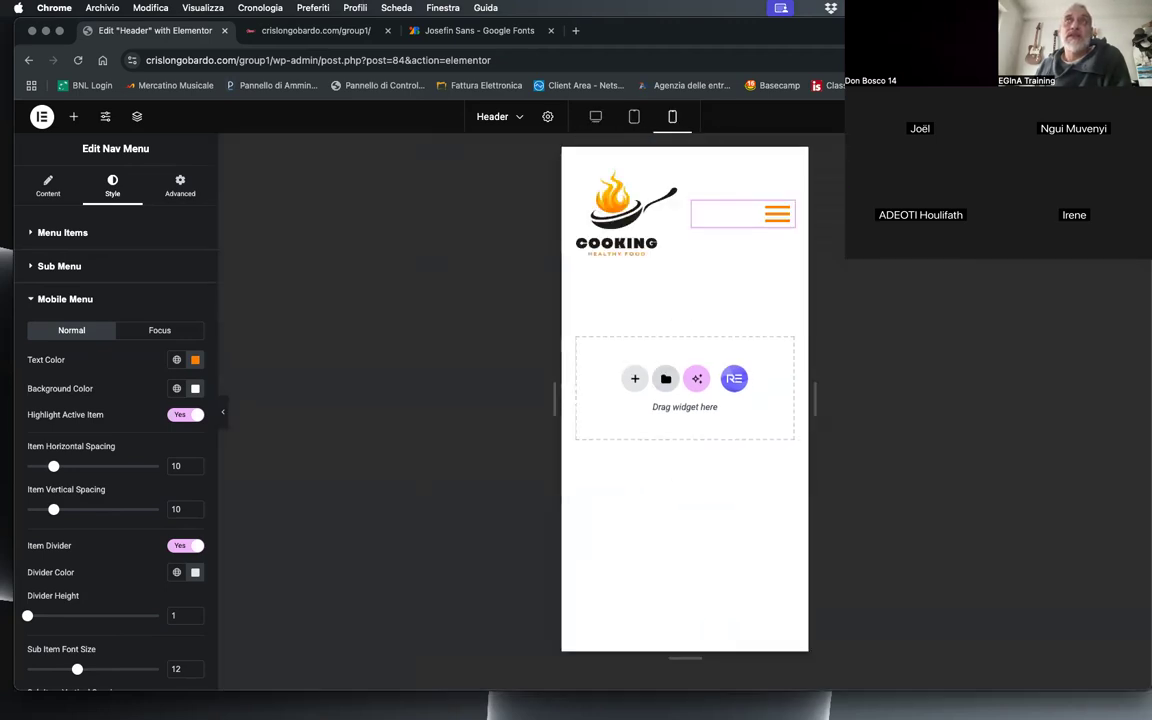
Step: Reload the live home page to check the header, and return to the header editor
{"action": "left_click", "coordinate": [300, 30]}
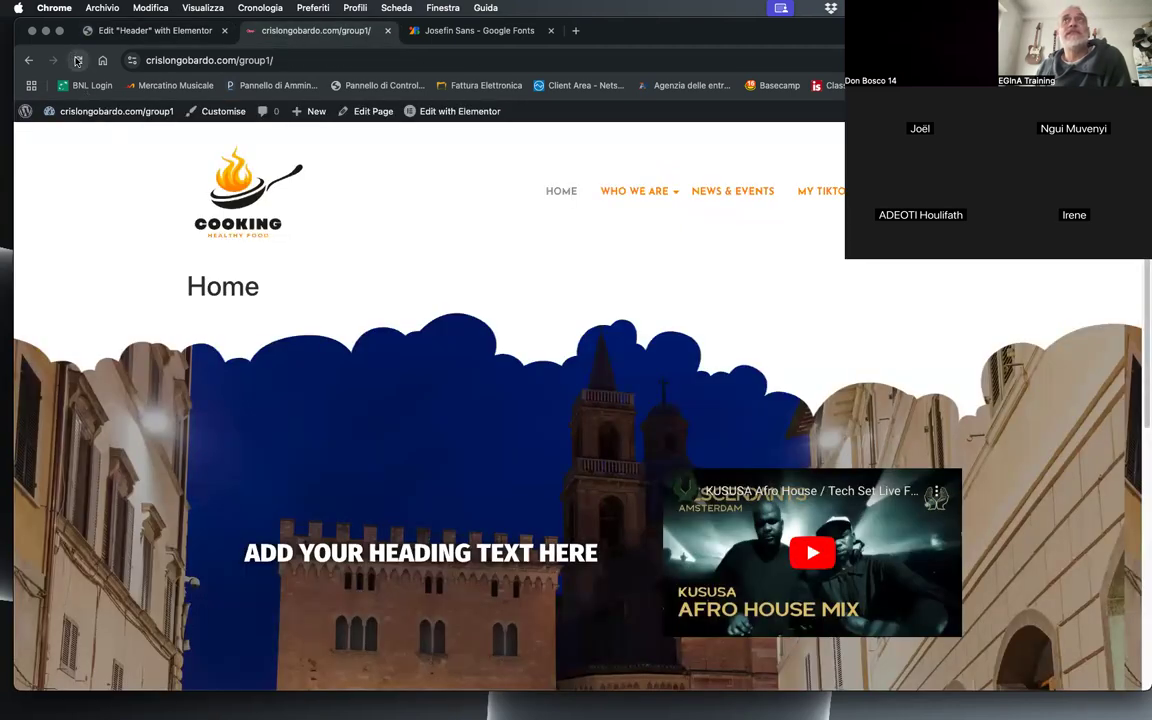
{"action": "left_click", "coordinate": [77, 61]}
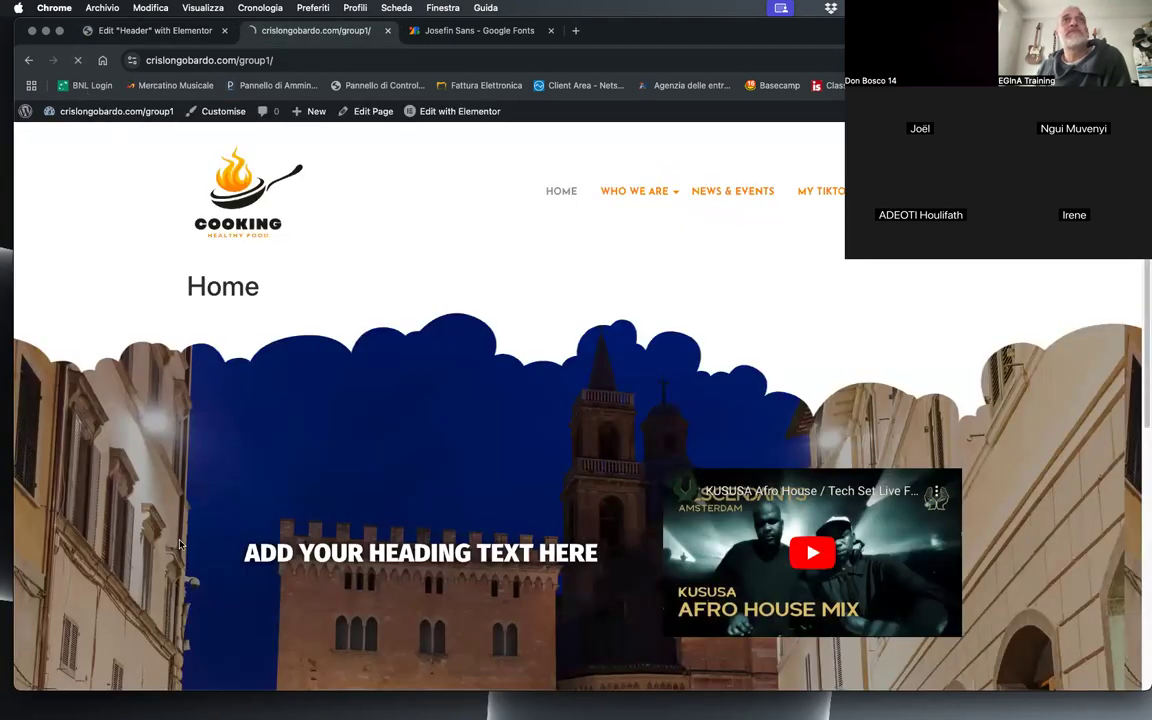
{"action": "mouse_move", "coordinate": [1151, 264]}
{"action": "left_mouse_down"}
{"action": "mouse_move", "coordinate": [438, 247]}
{"action": "mouse_move", "coordinate": [1150, 252]}
{"action": "left_mouse_up"}
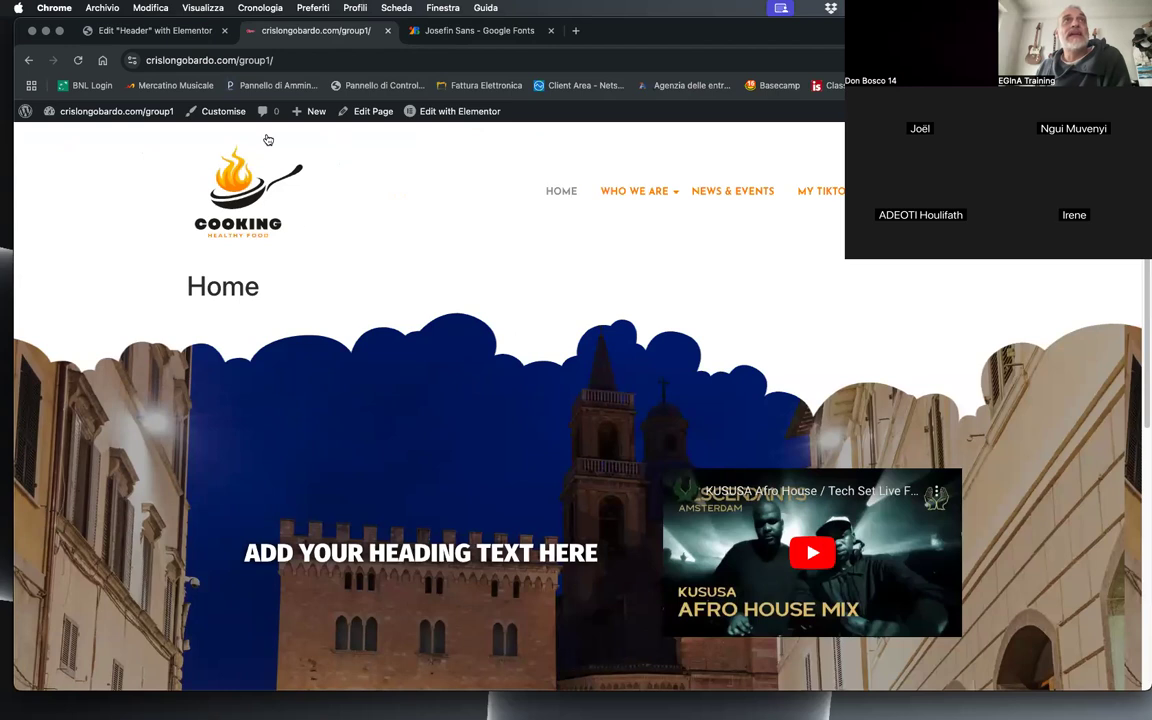
{"action": "left_click", "coordinate": [180, 30]}
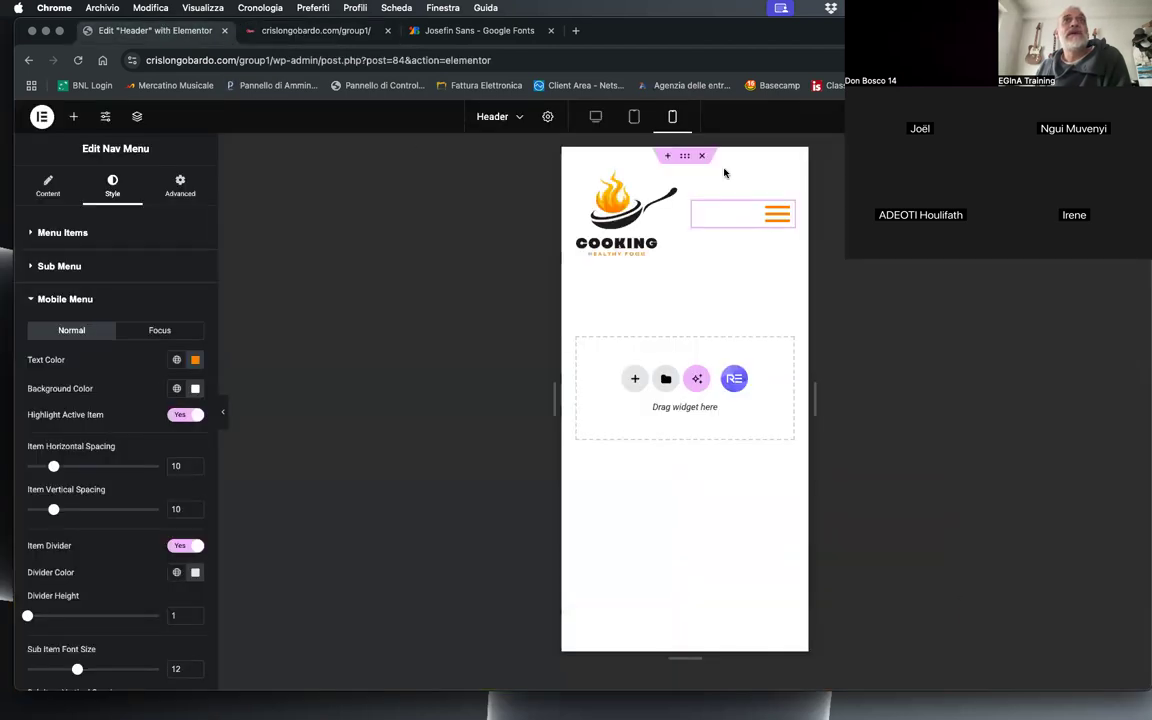
Step: Leave the header editor for the Royal Addons Theme Builder and show its footer templates
{"action": "left_click", "coordinate": [42, 116]}
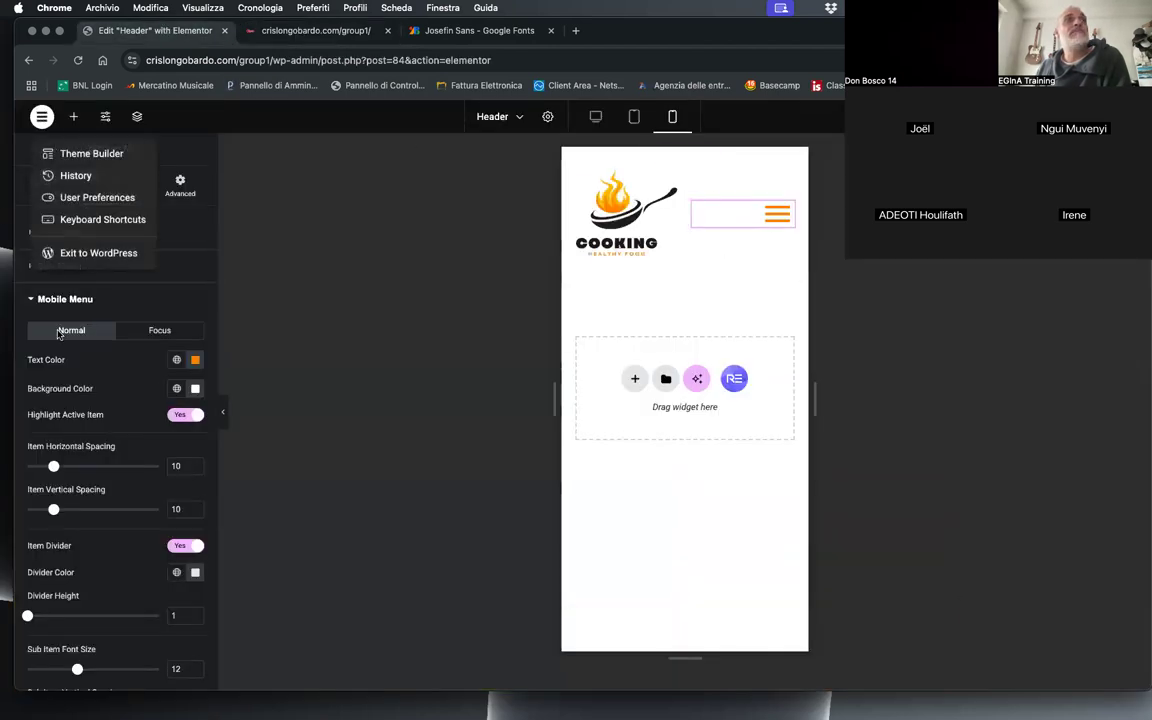
{"action": "left_click", "coordinate": [62, 230]}
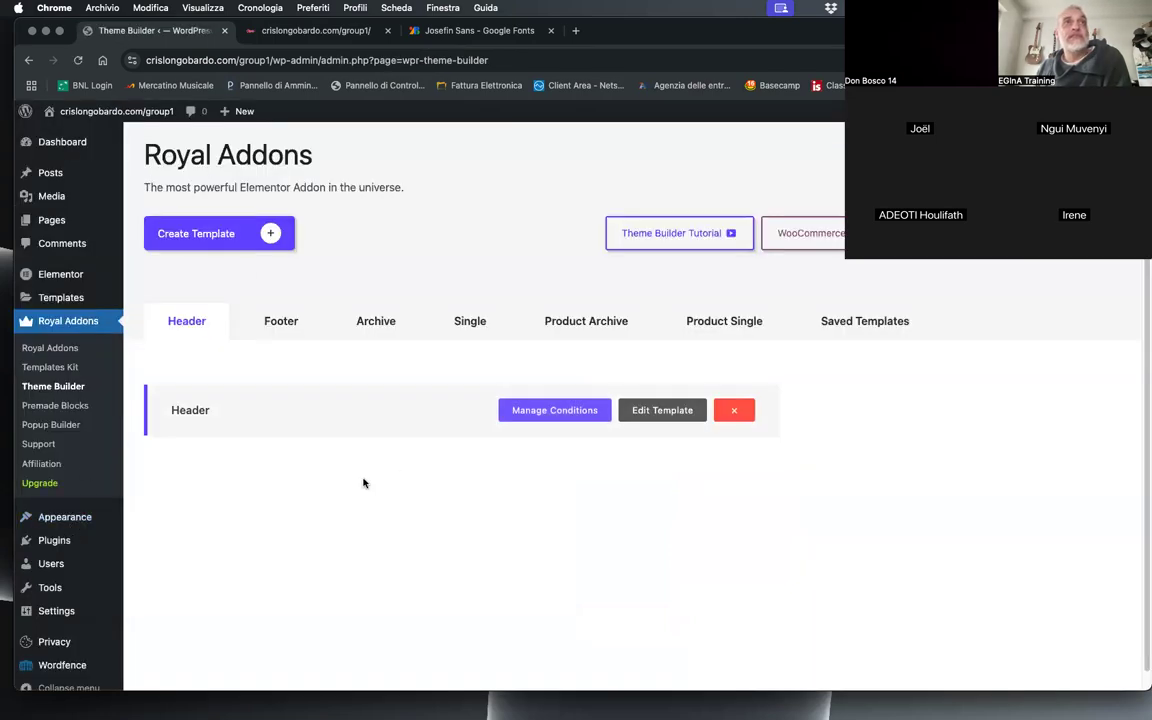
{"action": "left_click", "coordinate": [276, 327]}
Step: Create a template named Footer, displayed on the Entire Site and on Elementor Canvas pages, and open it for editing
{"action": "left_click", "coordinate": [230, 233]}
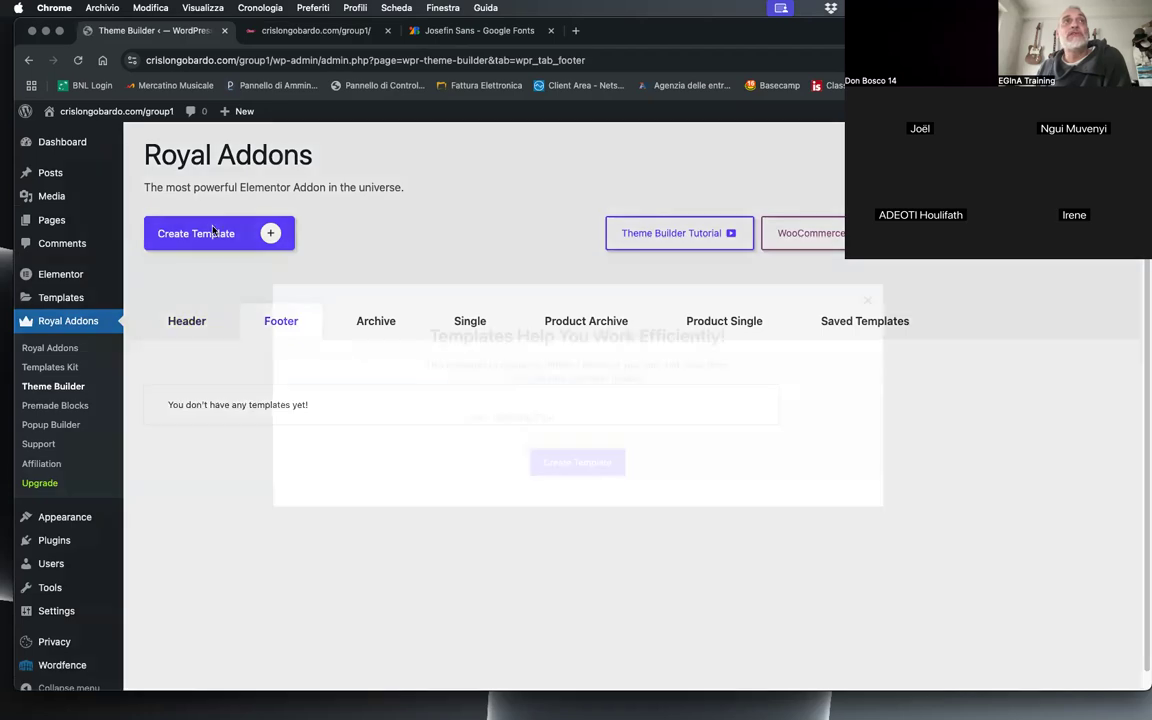
{"action": "left_click", "coordinate": [500, 416]}
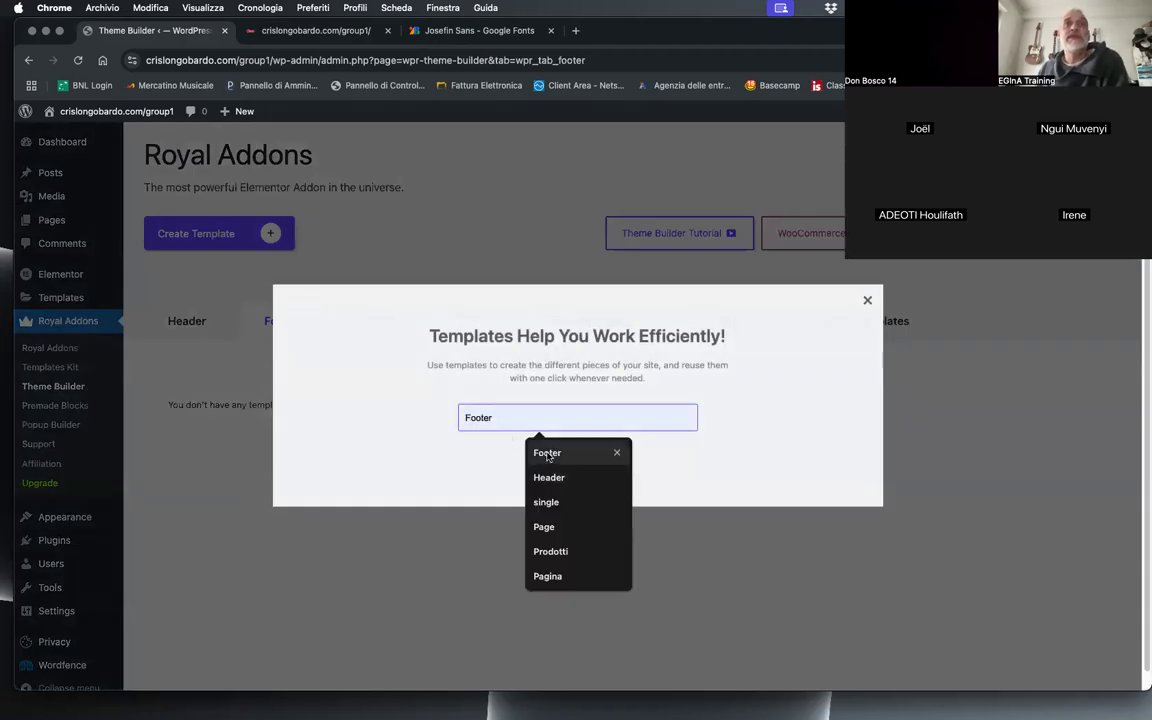
{"action": "left_click", "coordinate": [541, 453]}
{"action": "left_click", "coordinate": [598, 458]}
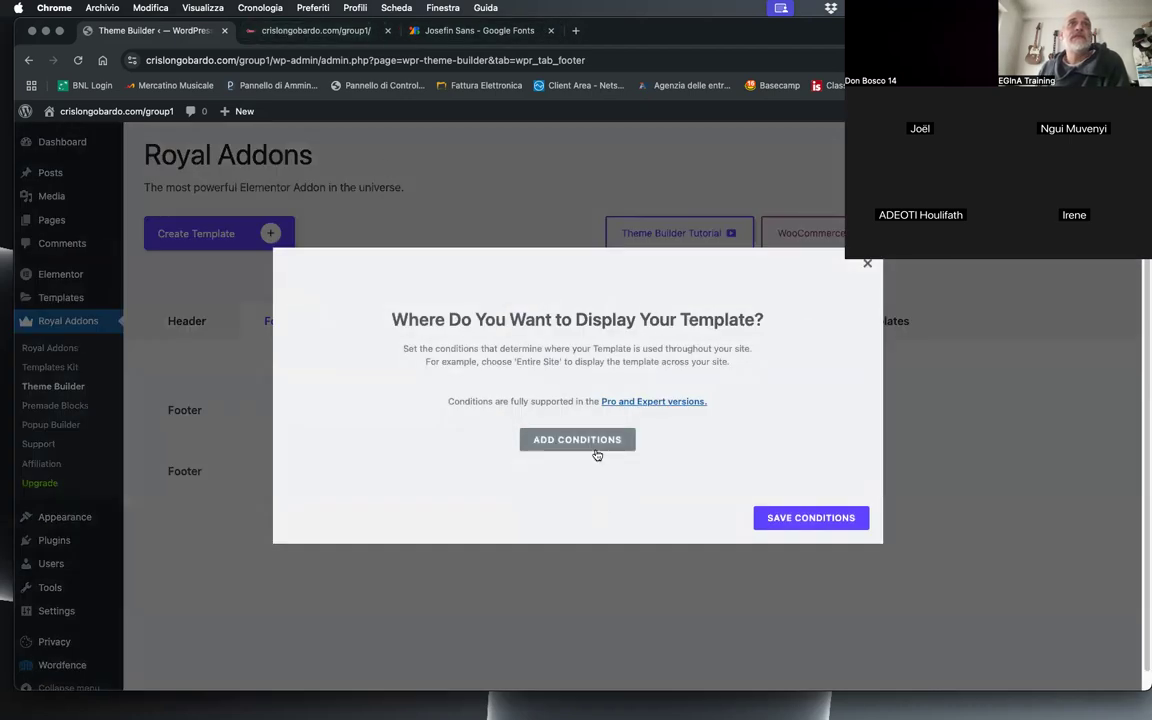
{"action": "left_click", "coordinate": [595, 447]}
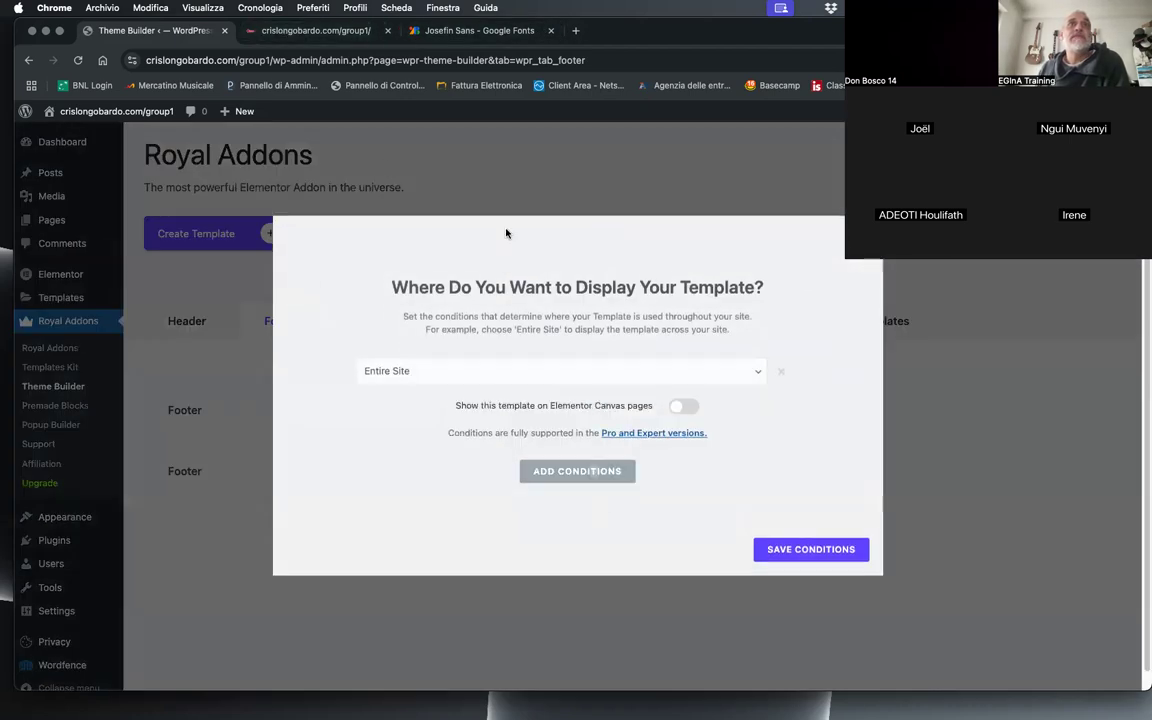
{"action": "left_click", "coordinate": [683, 407]}
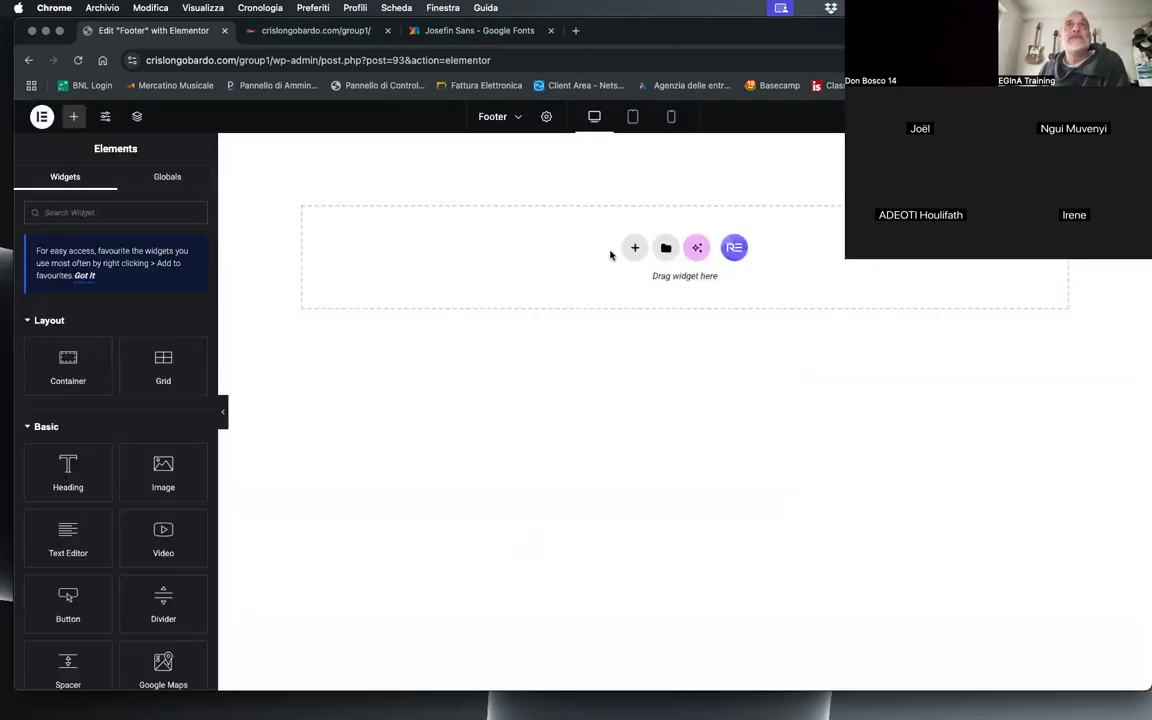
Step: Add a single-column Flexbox container with downward direction to the footer template
{"action": "left_click", "coordinate": [634, 247]}
{"action": "left_click", "coordinate": [620, 290]}
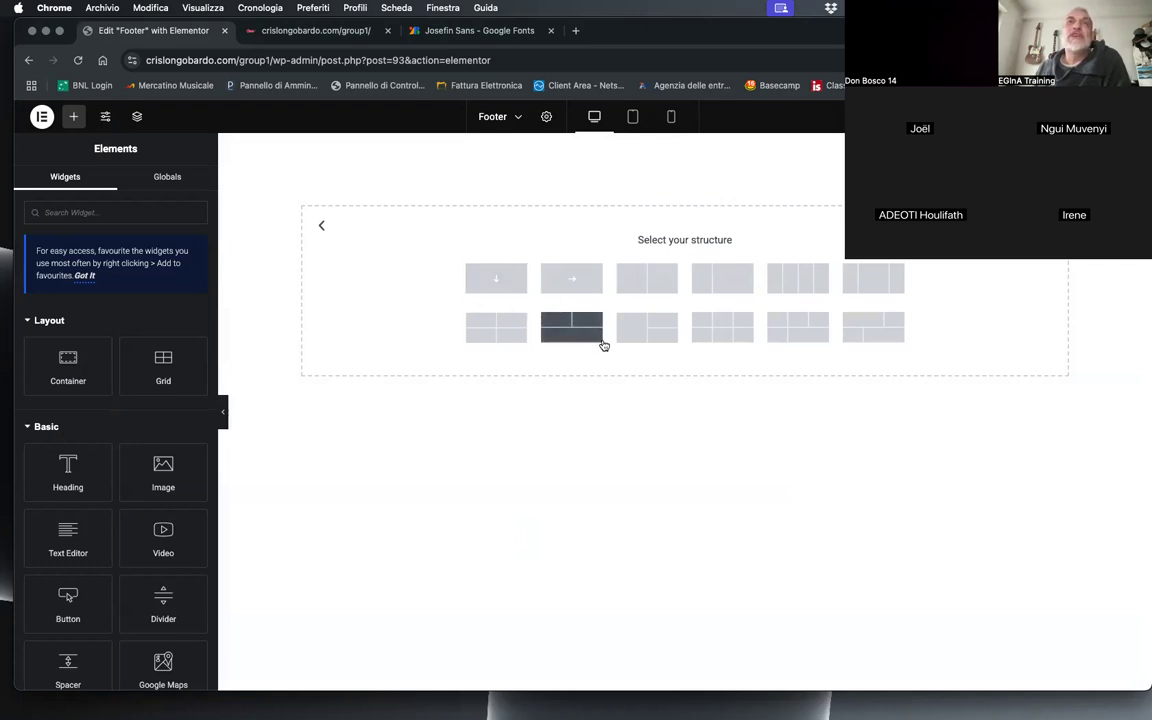
{"action": "left_click", "coordinate": [494, 284]}
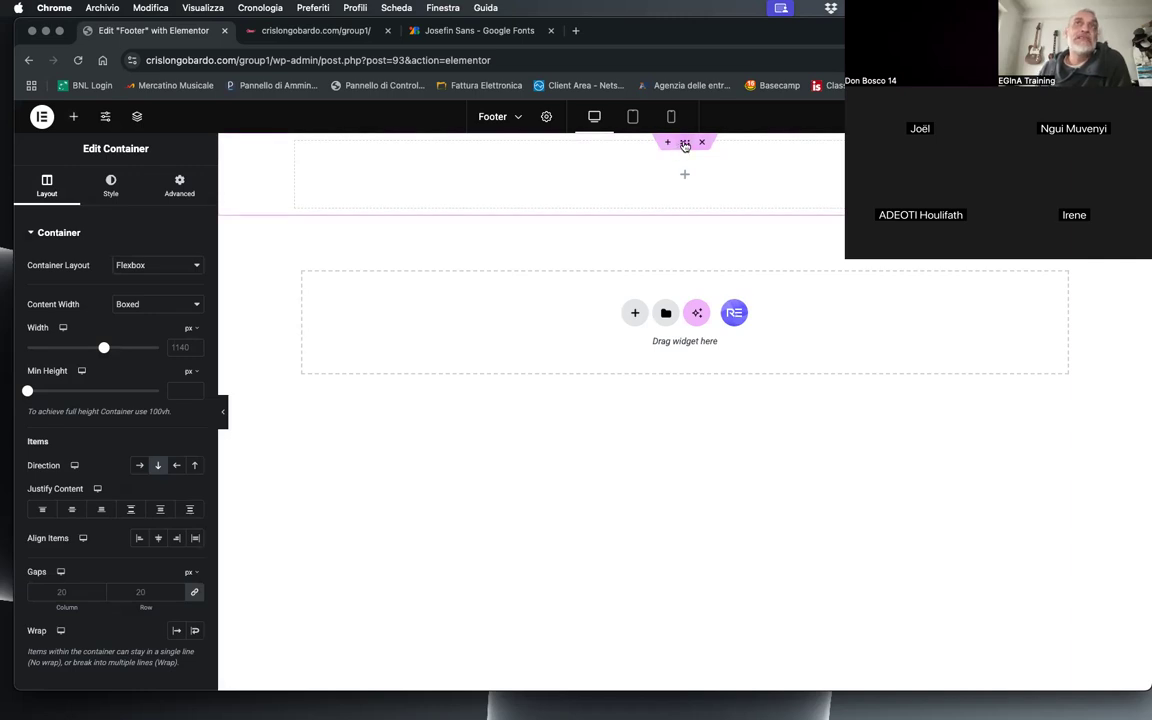
Step: Give the footer container a classic background and paste the copied orange colour code as its background colour
{"action": "left_click", "coordinate": [108, 193]}
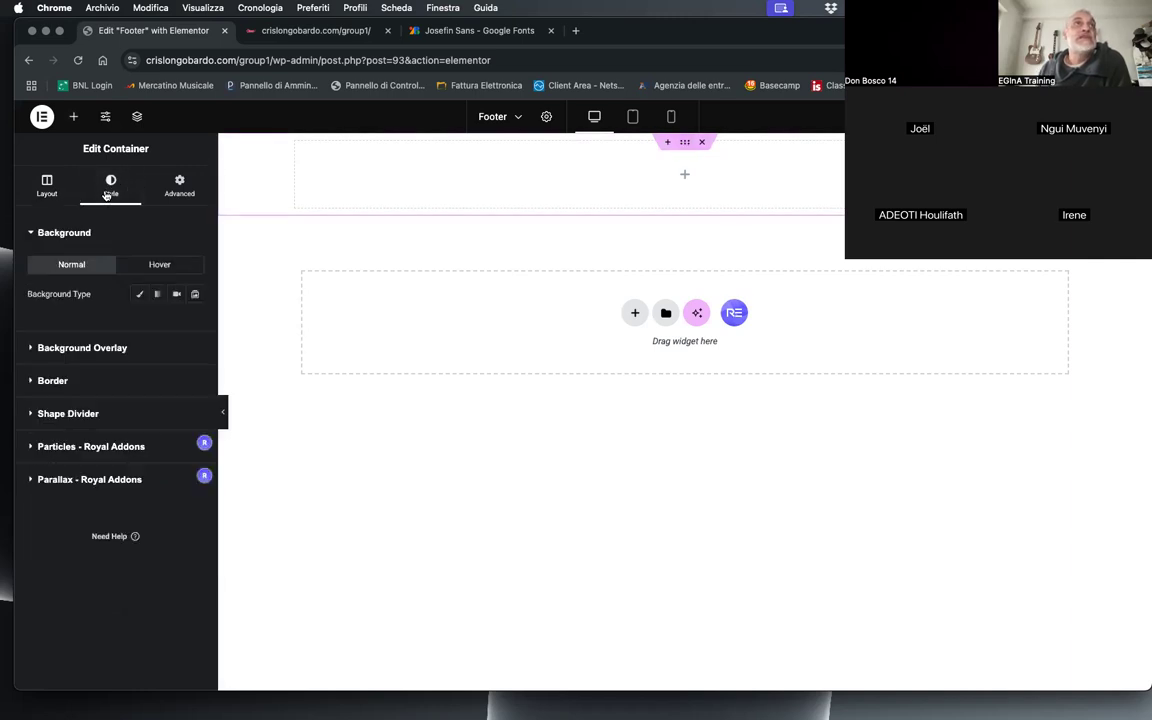
{"action": "left_click", "coordinate": [139, 294]}
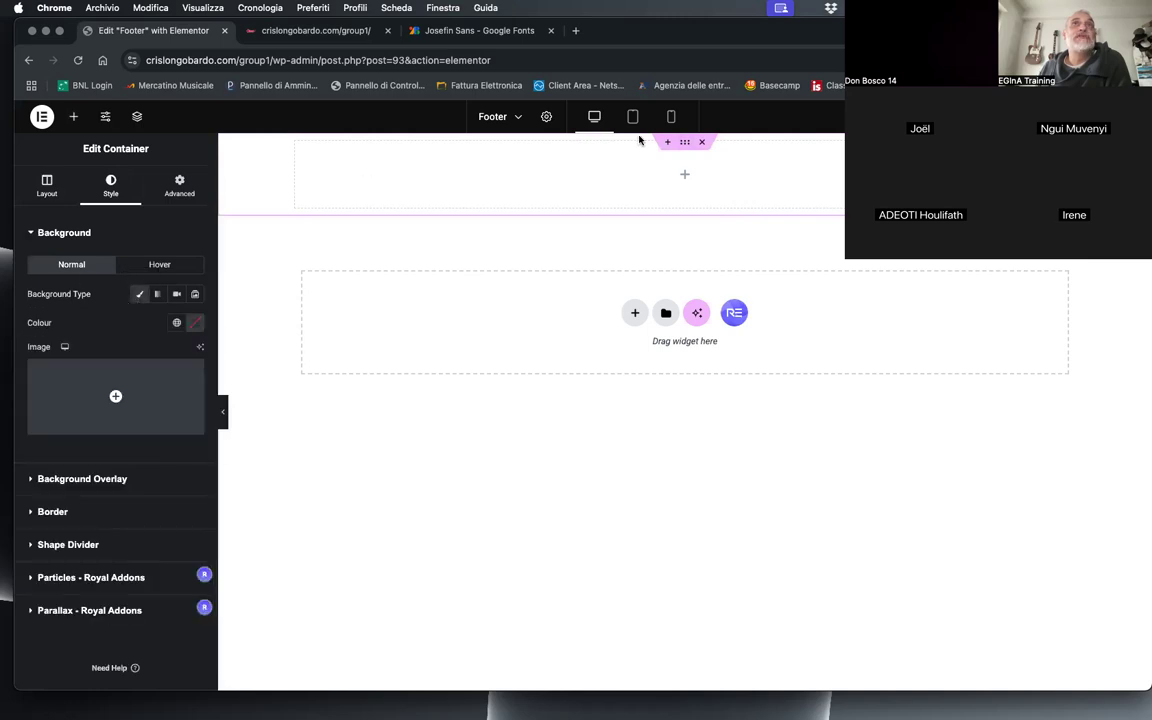
{"action": "left_click", "coordinate": [184, 325]}
{"action": "double_click", "coordinate": [124, 520]}
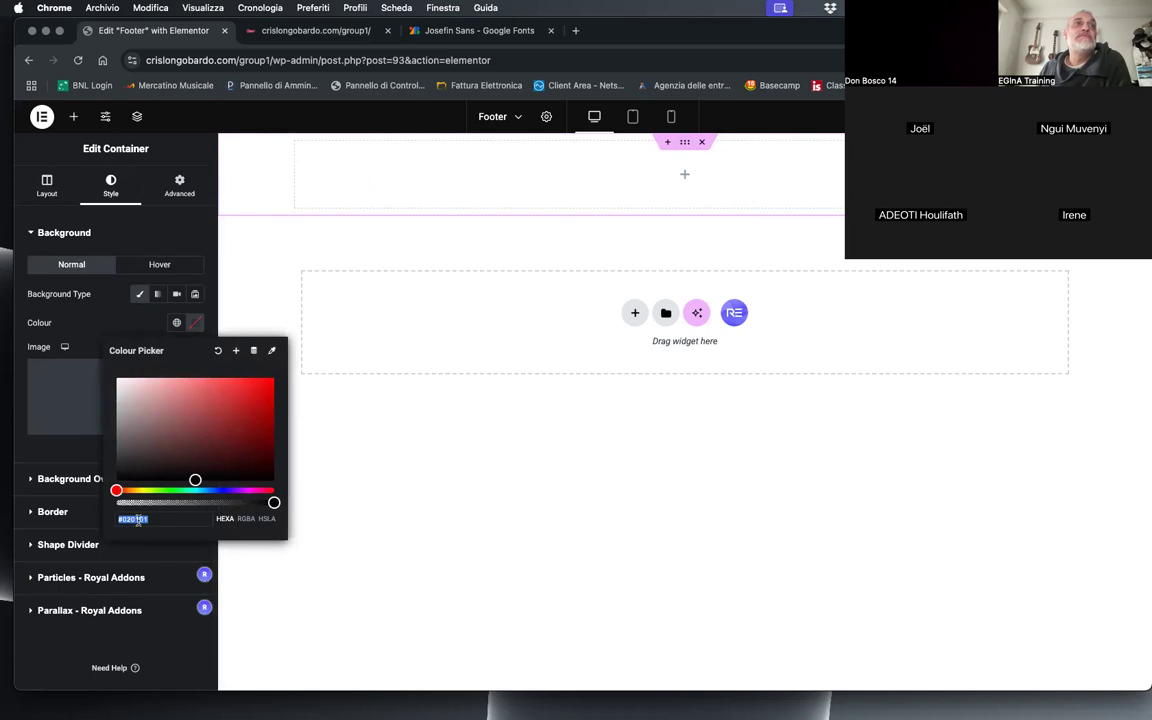
{"action": "right_click", "coordinate": [128, 520]}
{"action": "left_click", "coordinate": [163, 433]}
{"action": "left_click", "coordinate": [106, 332]}
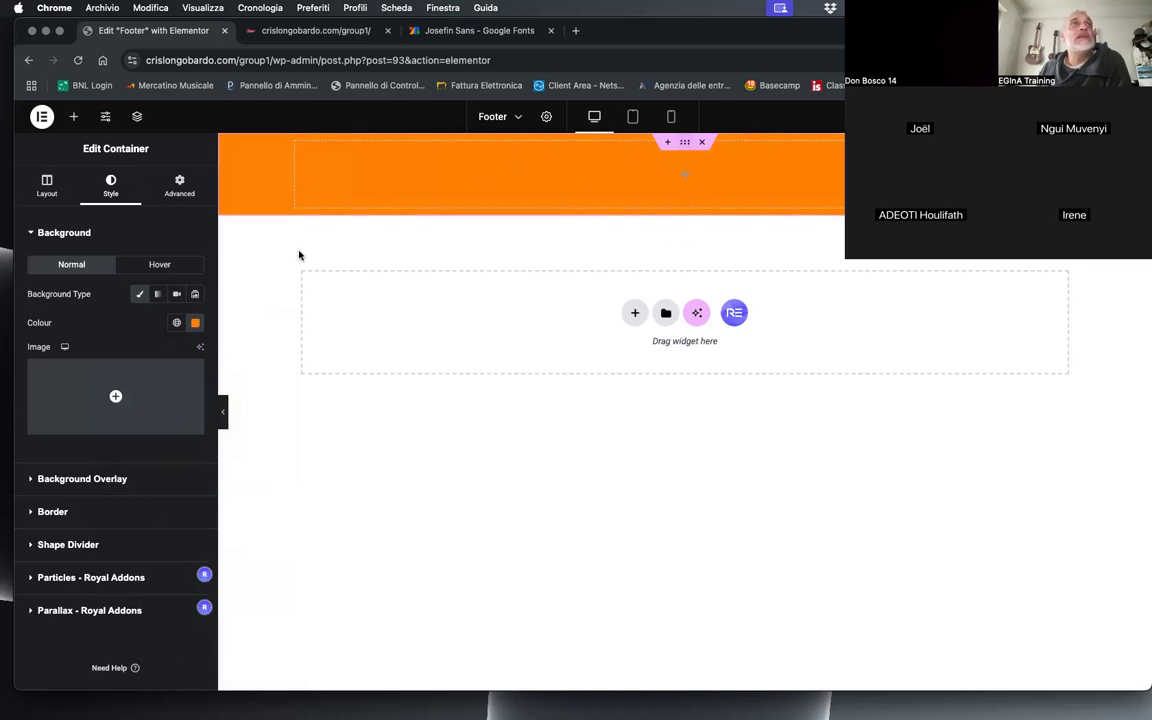
Step: Add a Text Editor widget inside the orange footer container
{"action": "left_click", "coordinate": [73, 116]}
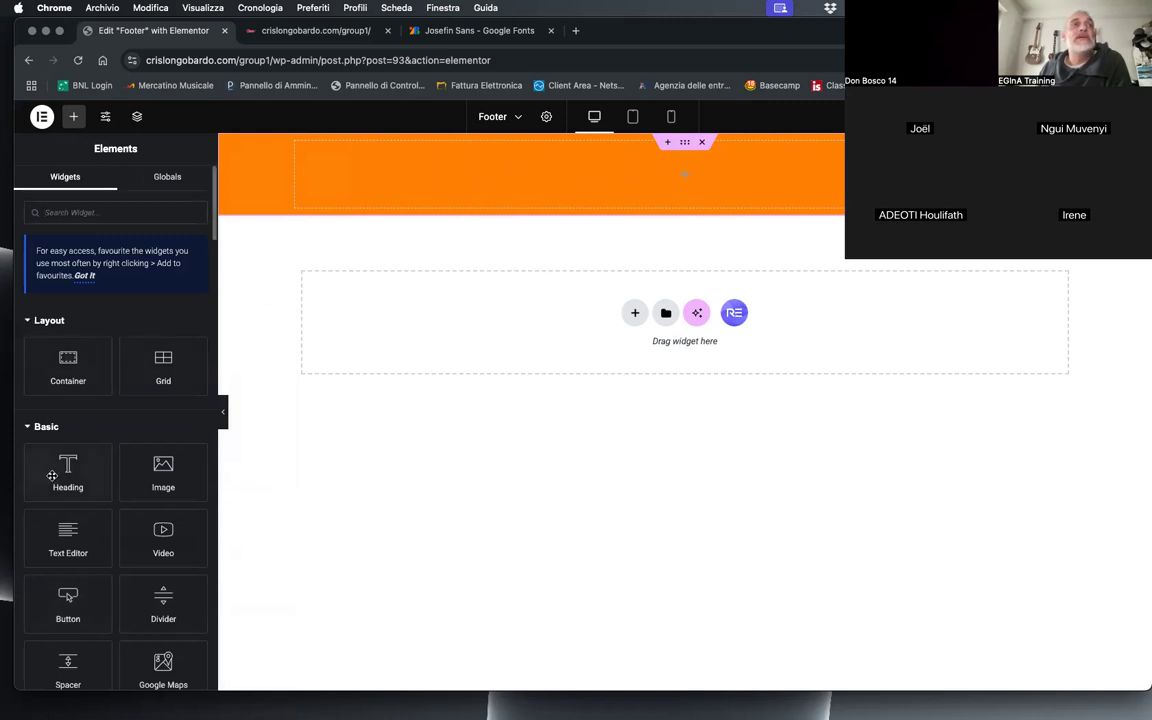
{"action": "left_click_drag", "start_coordinate": [66, 468], "coordinate": [410, 372]}
{"action": "left_click_drag", "start_coordinate": [60, 551], "coordinate": [708, 170]}
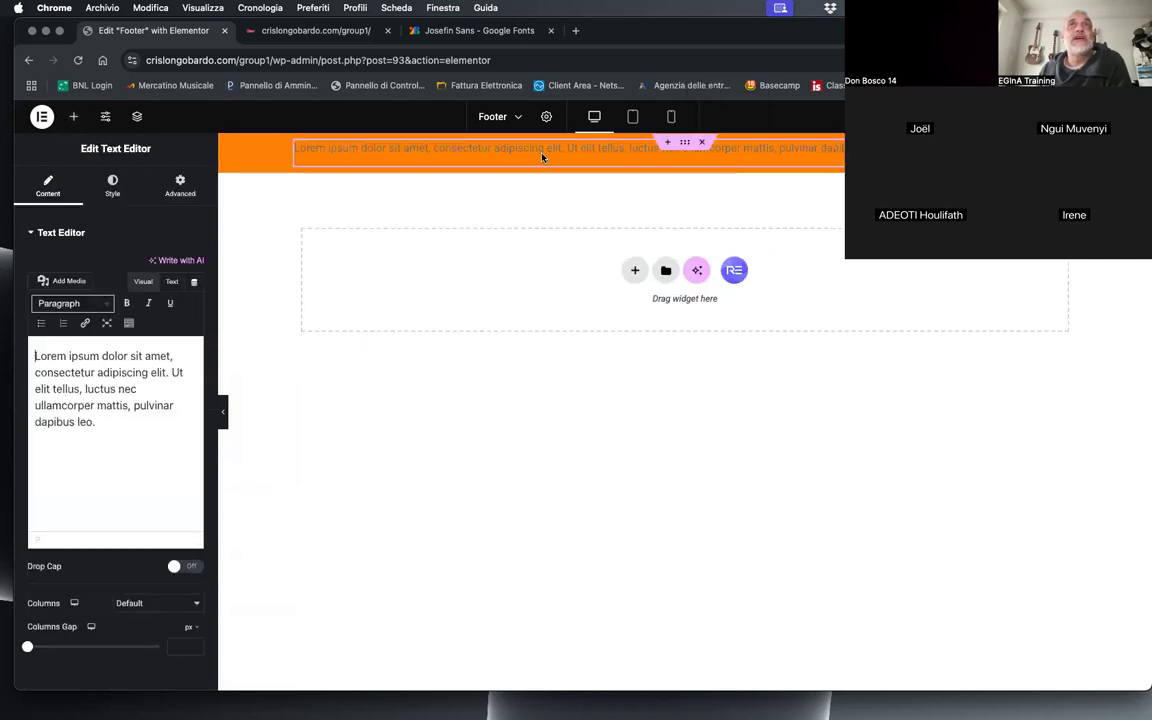
Step: Replace the placeholder paragraph with "© 2025 - Copyright Seed4Africa - All rights reserved"
{"action": "left_click", "coordinate": [102, 441]}
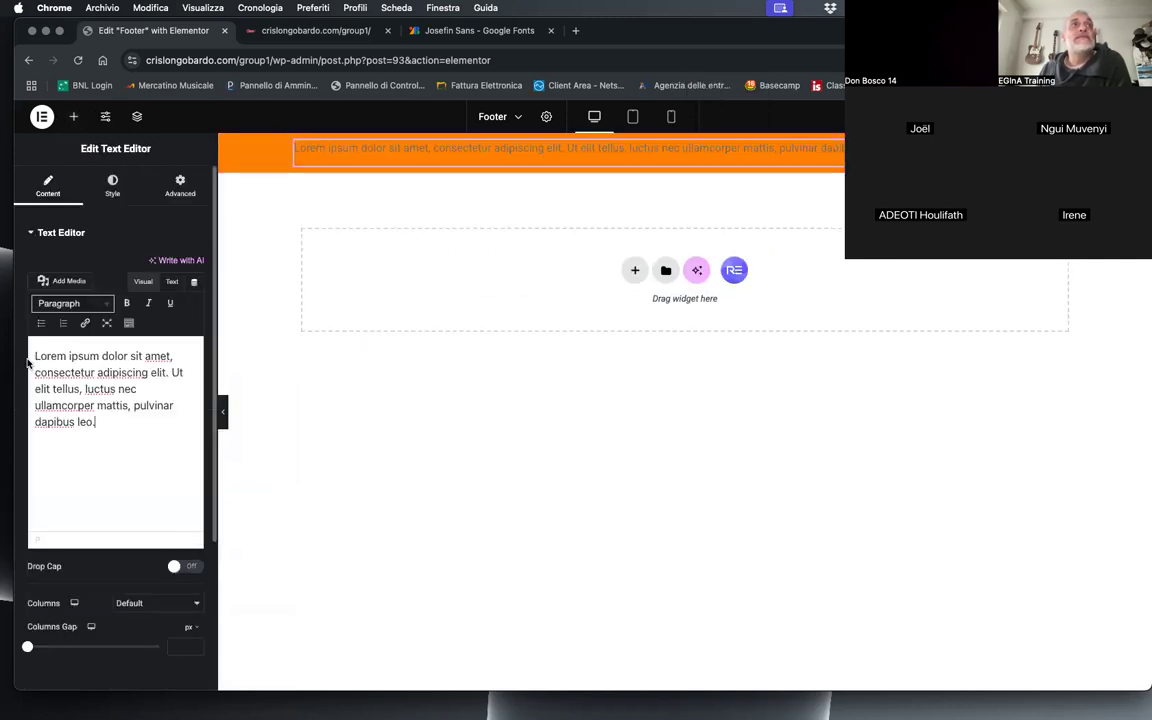
{"action": "left_click_drag", "start_coordinate": [145, 440], "coordinate": [20, 328]}
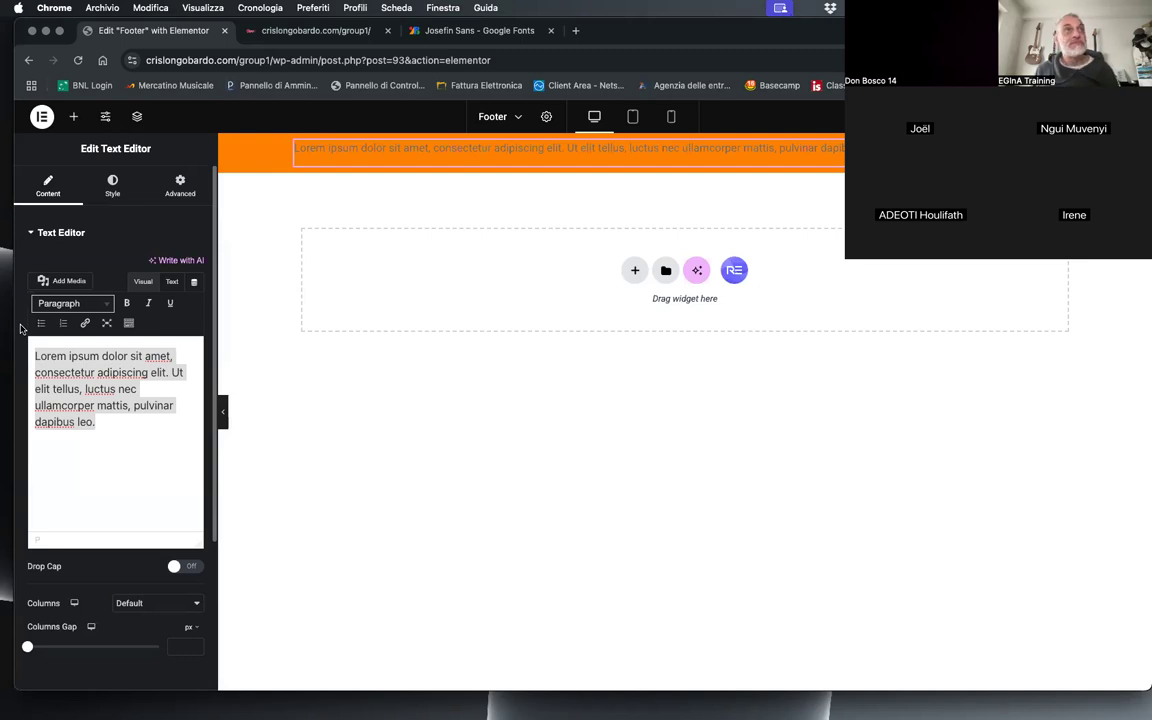
{"action": "type", "text": "©"}
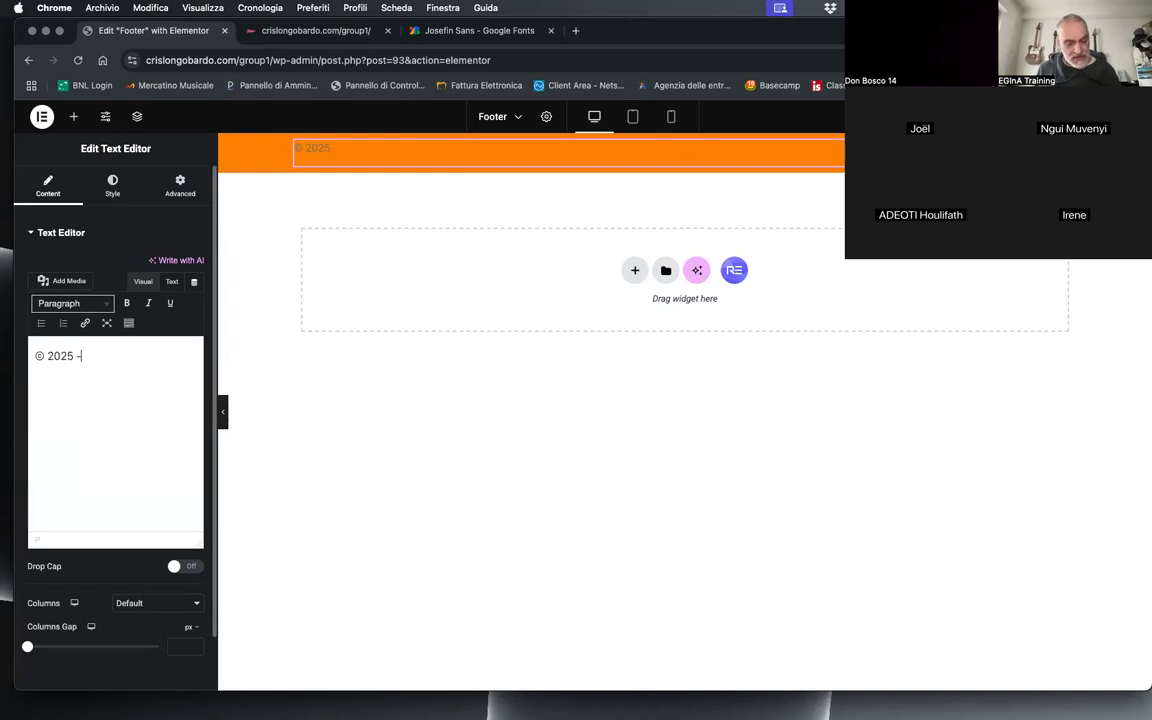
{"action": "type", "text": "2025 - Copyright Seed"}
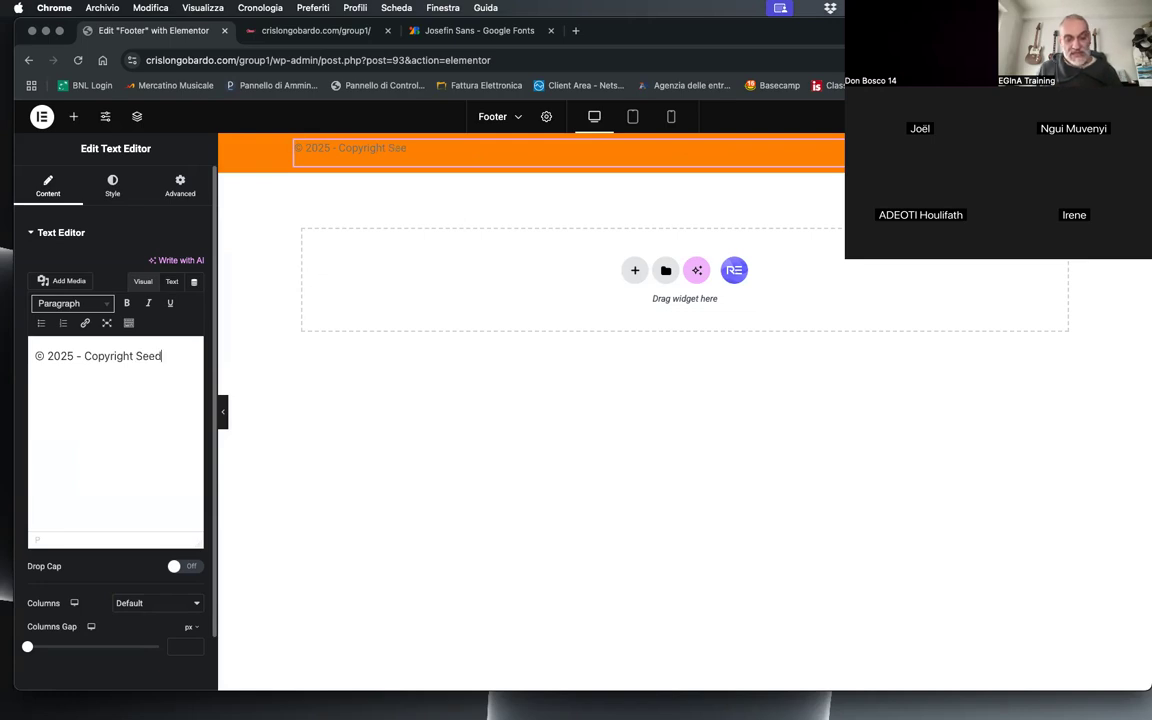
{"action": "type", "text": "4Africa"}
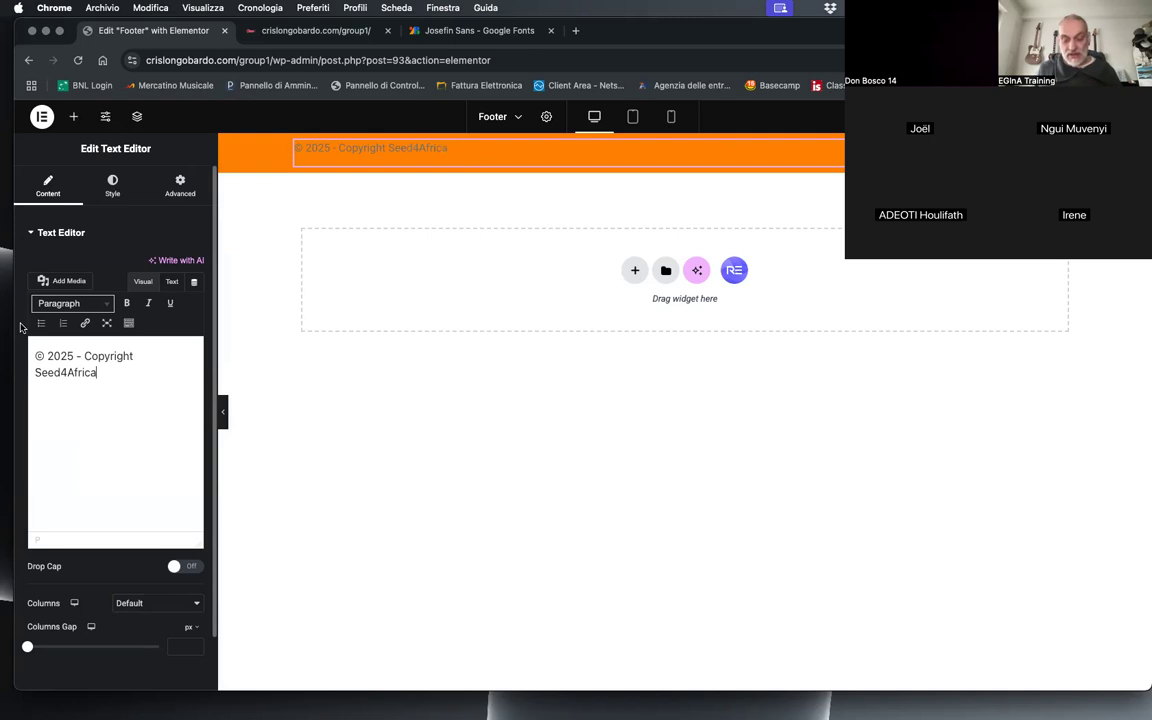
{"action": "type", "text": " - All rights rese"}
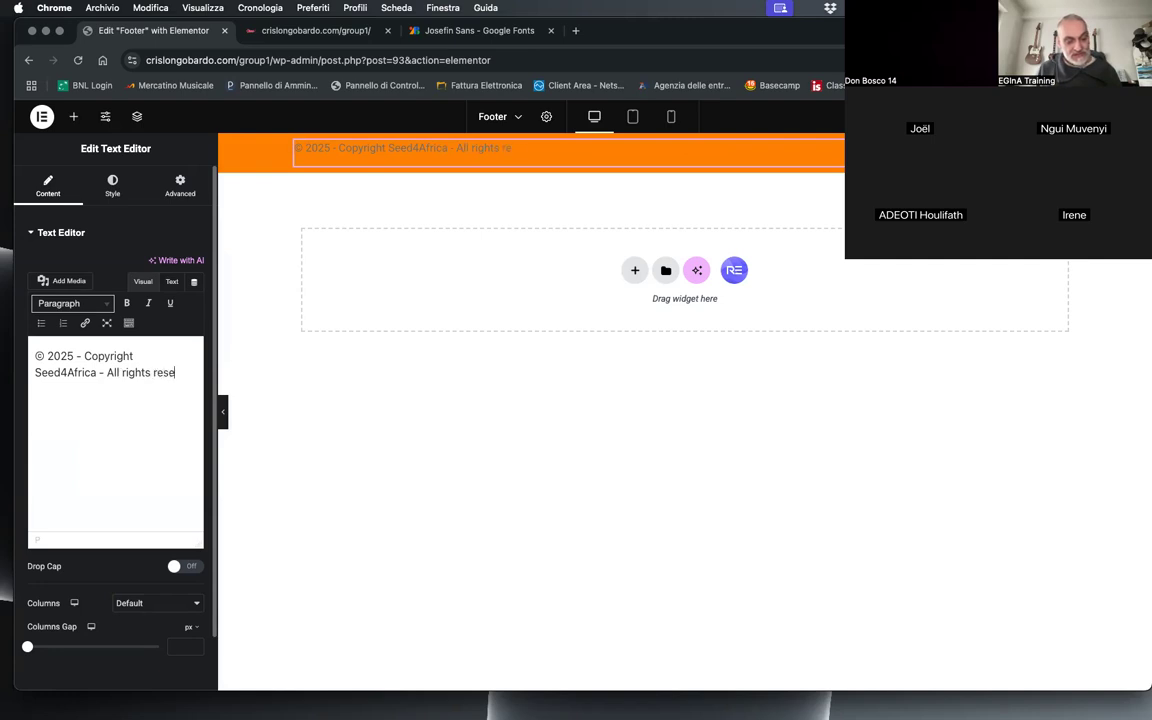
{"action": "type", "text": "hts reserv"}
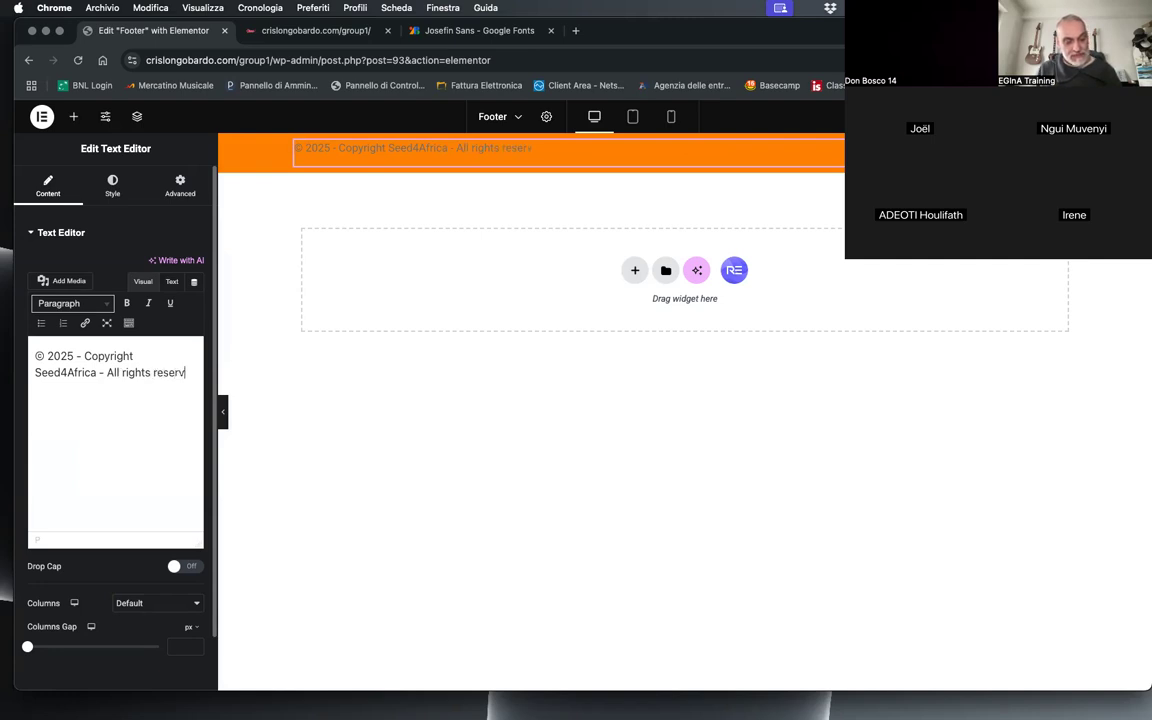
{"action": "type", "text": "ed"}
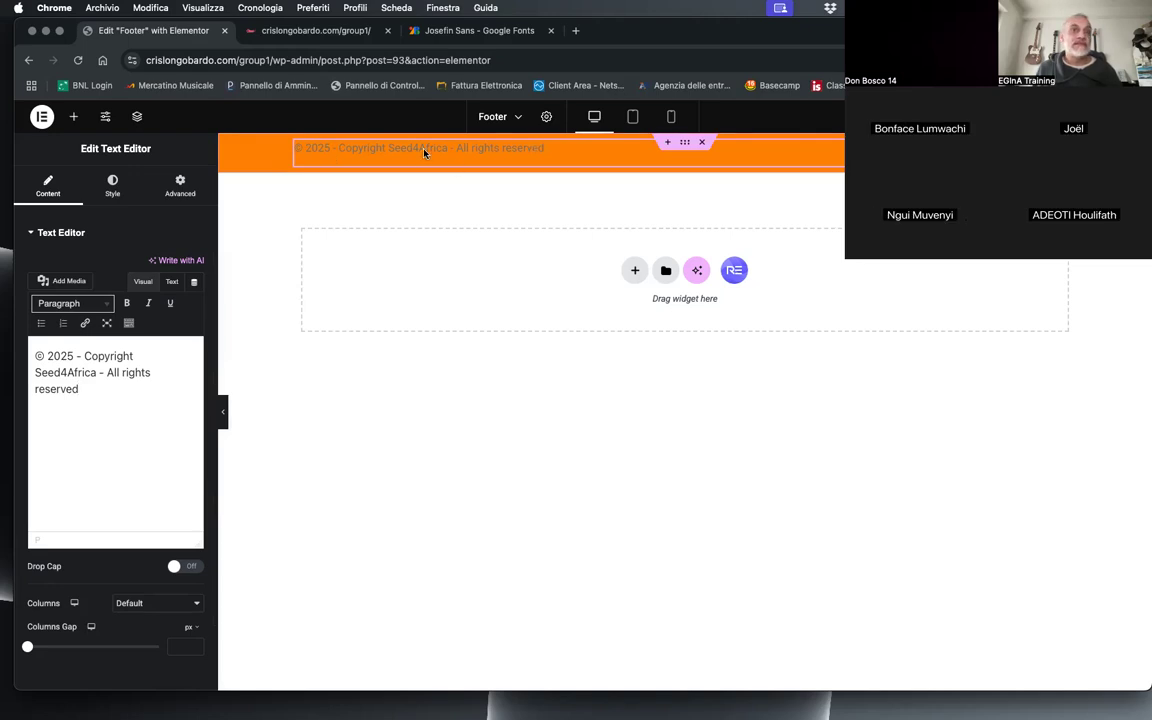
Step: Centre the copyright text and set its text colour to white, #FFFFFF
{"action": "left_click", "coordinate": [113, 190]}
{"action": "left_click", "coordinate": [159, 266]}
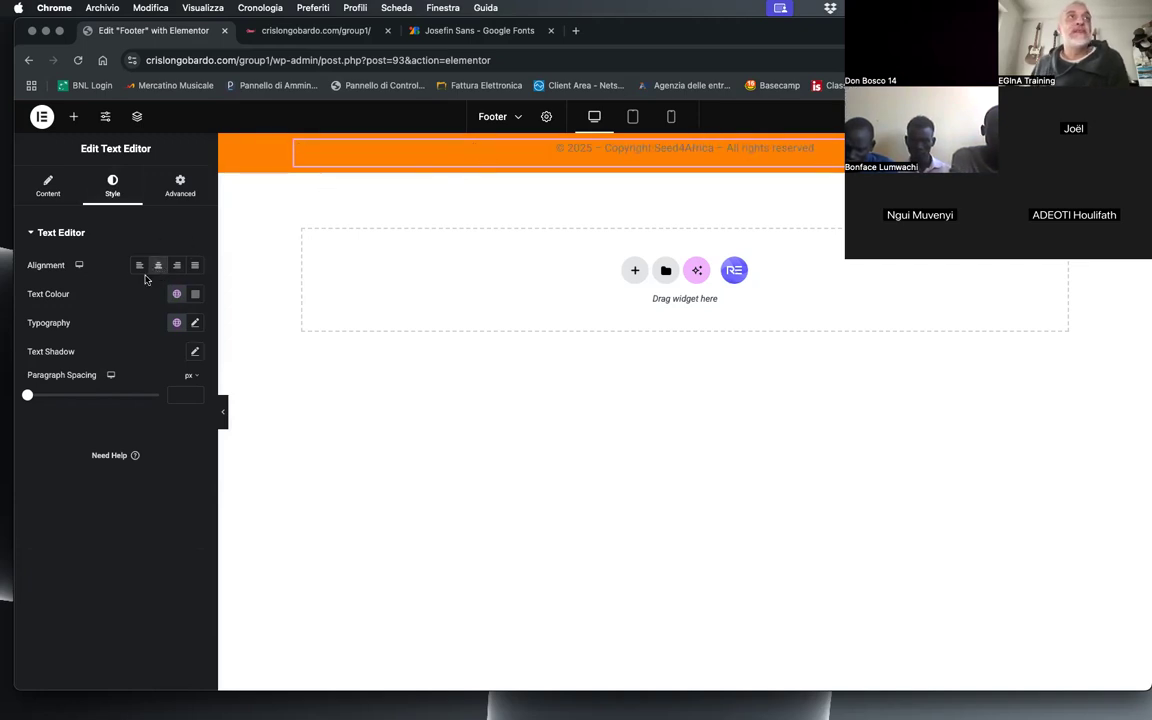
{"action": "left_click", "coordinate": [195, 294]}
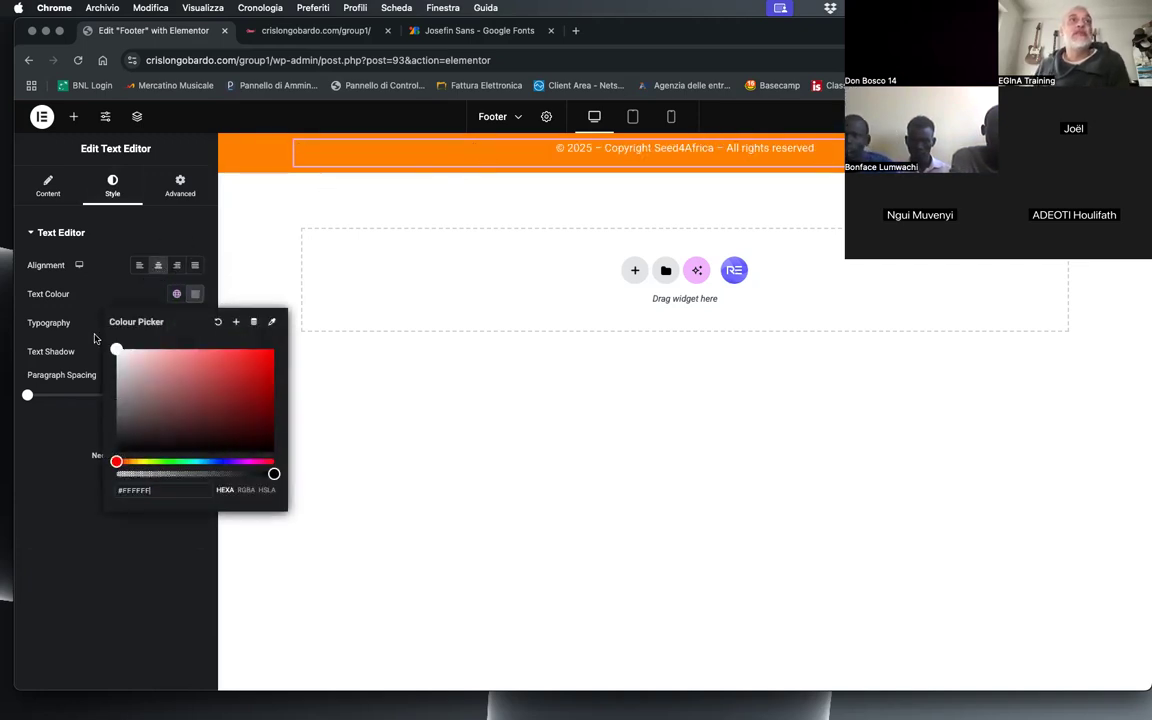
{"action": "left_click", "coordinate": [85, 276]}
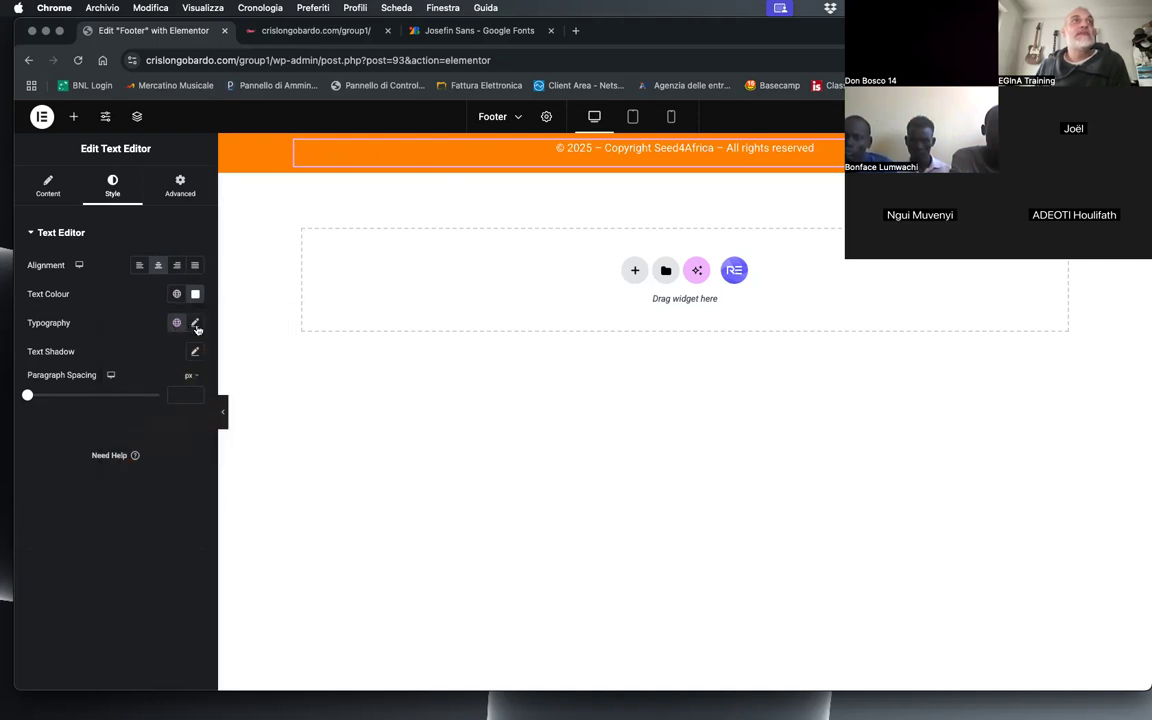
Step: Change the copyright text's font family to Josefin Sans
{"action": "left_click", "coordinate": [195, 324]}
{"action": "left_click", "coordinate": [131, 392]}
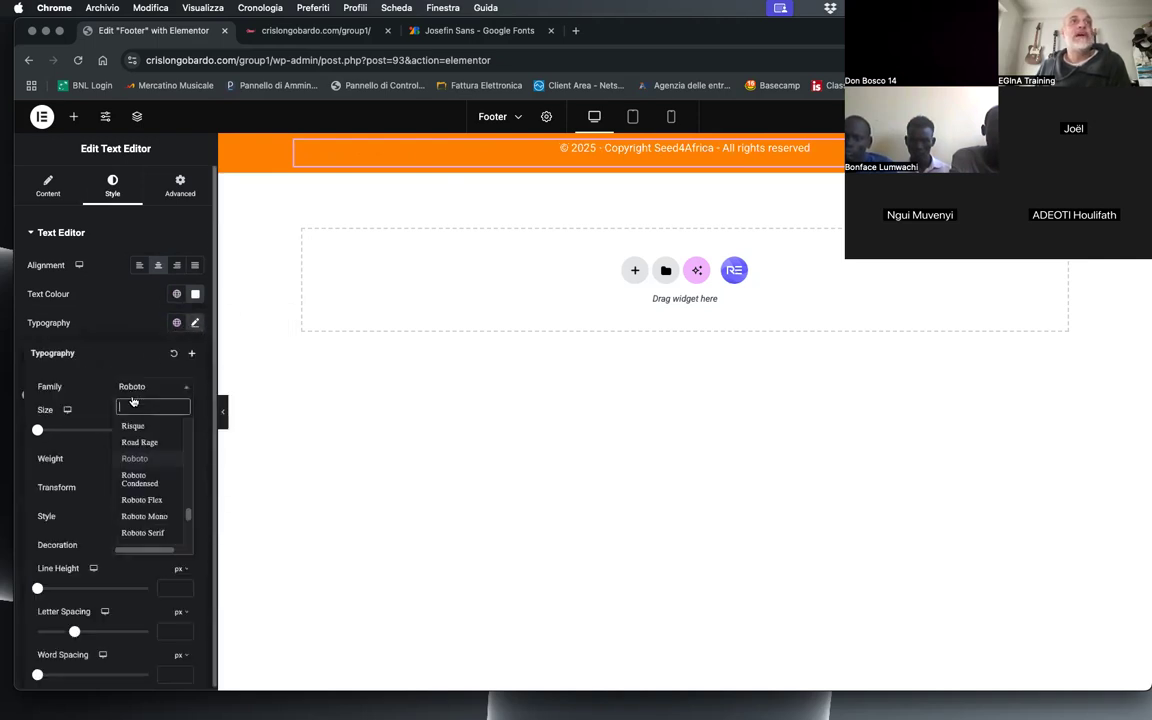
{"action": "type", "text": "jose"}
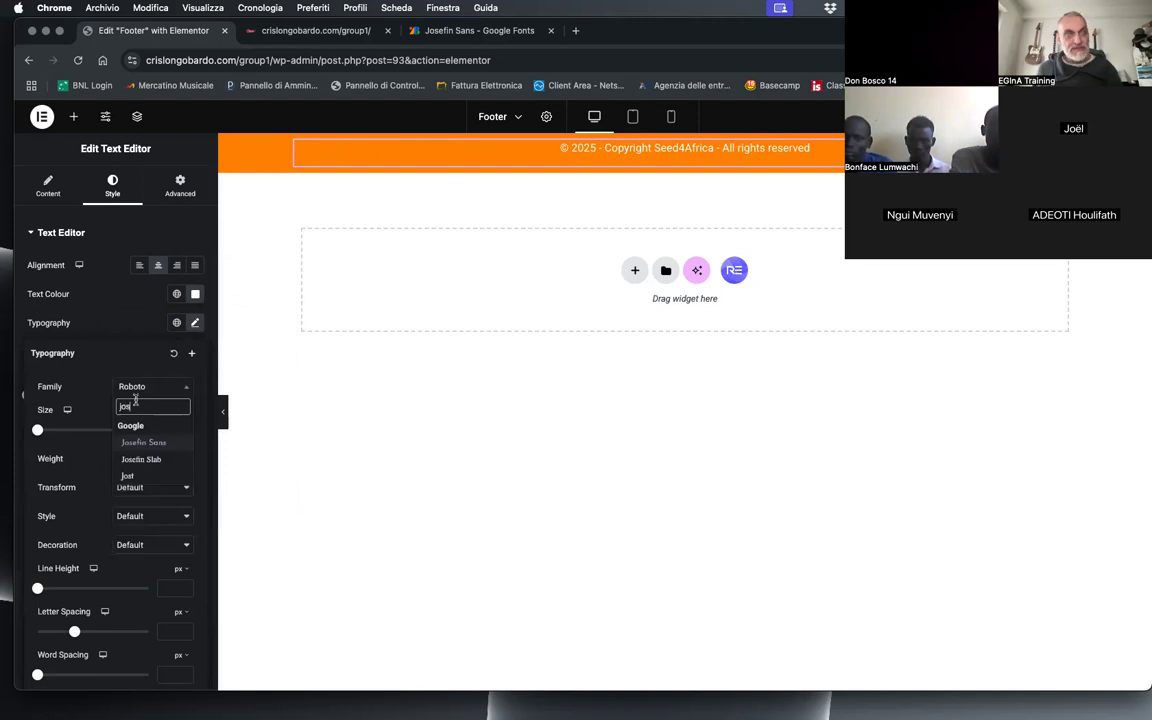
{"action": "left_click", "coordinate": [146, 443]}
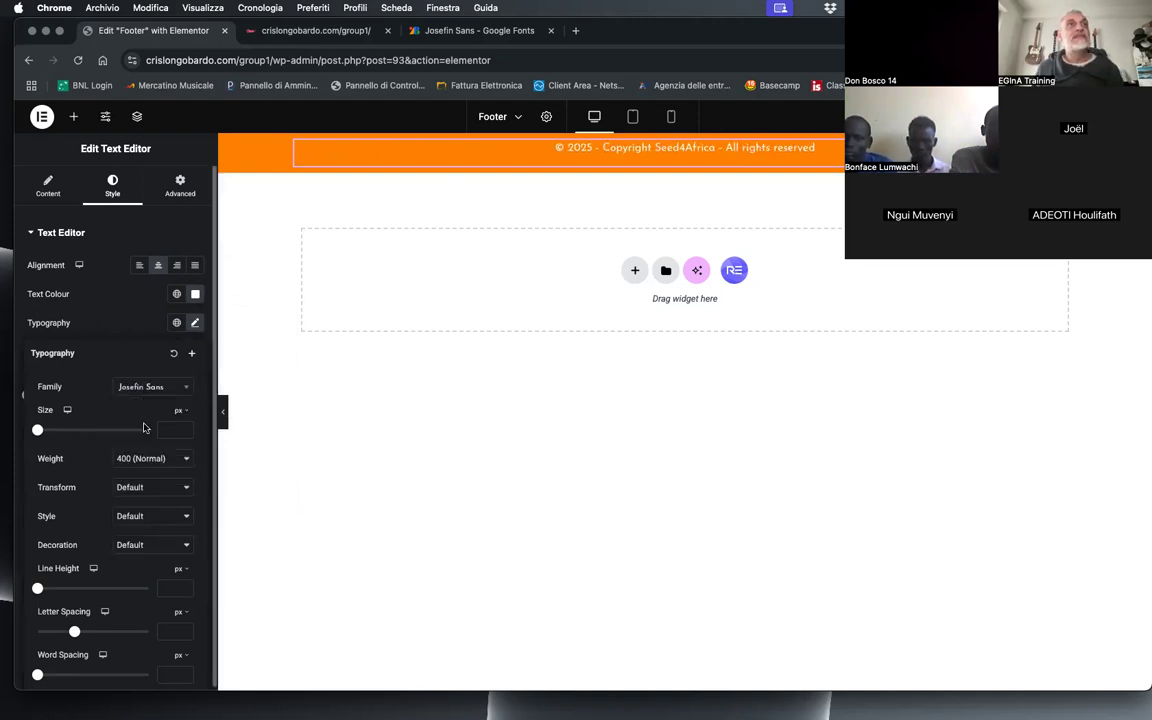
Step: Set the copyright text's size to 14 px and its weight to 600 (Semi Bold)
{"action": "left_click", "coordinate": [184, 428]}
{"action": "left_click", "coordinate": [184, 428]}
{"action": "left_click", "coordinate": [184, 428]}
{"action": "left_click", "coordinate": [184, 428]}
{"action": "left_click", "coordinate": [184, 428]}
{"action": "left_click", "coordinate": [184, 428]}
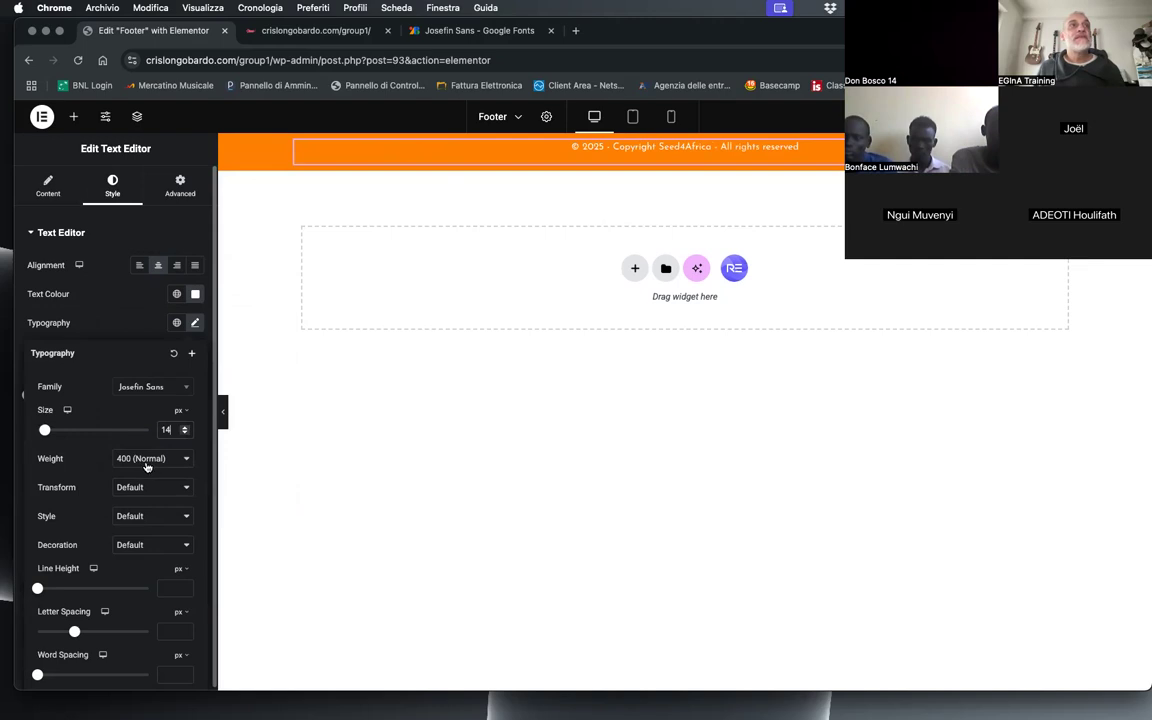
{"action": "left_click", "coordinate": [146, 458]}
{"action": "left_click", "coordinate": [145, 486]}
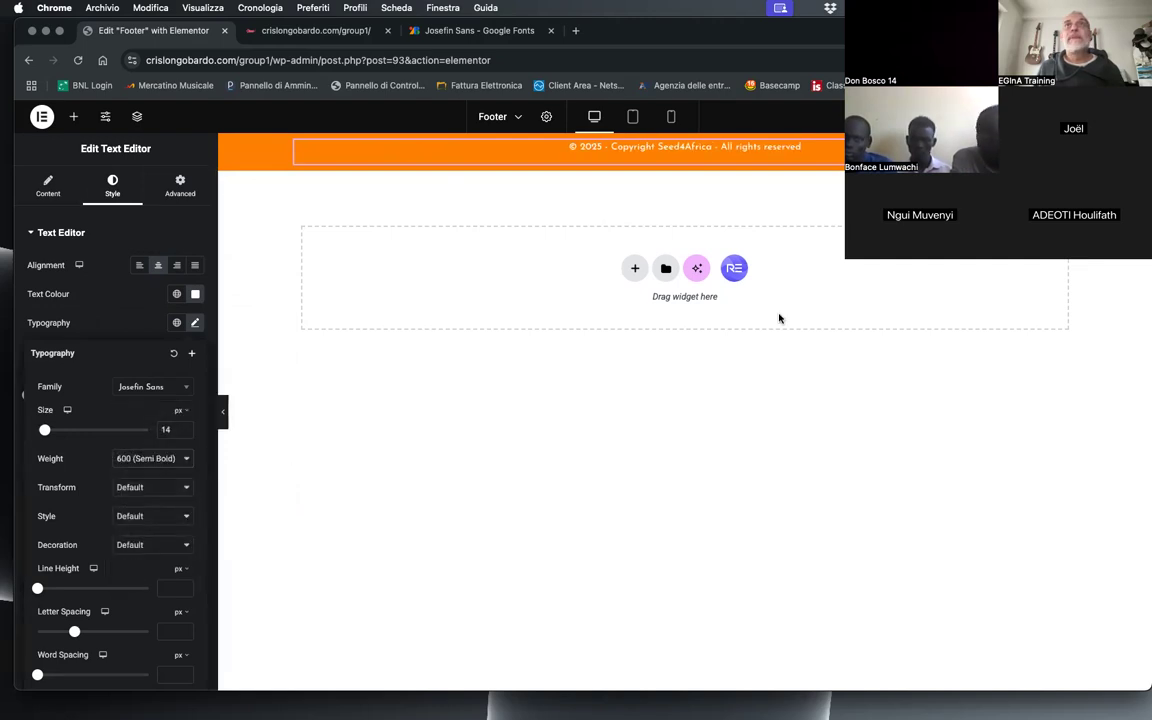
Step: Transform the copyright text to uppercase and reduce its size to 12 px
{"action": "left_click", "coordinate": [128, 487]}
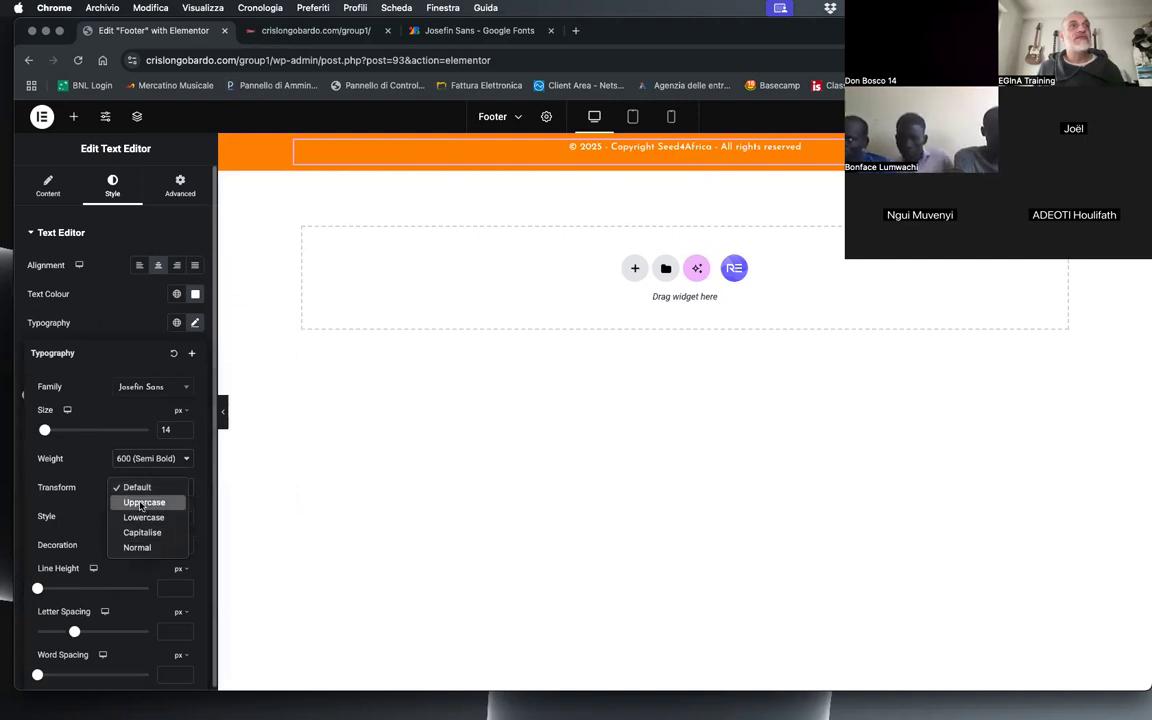
{"action": "left_click", "coordinate": [137, 502]}
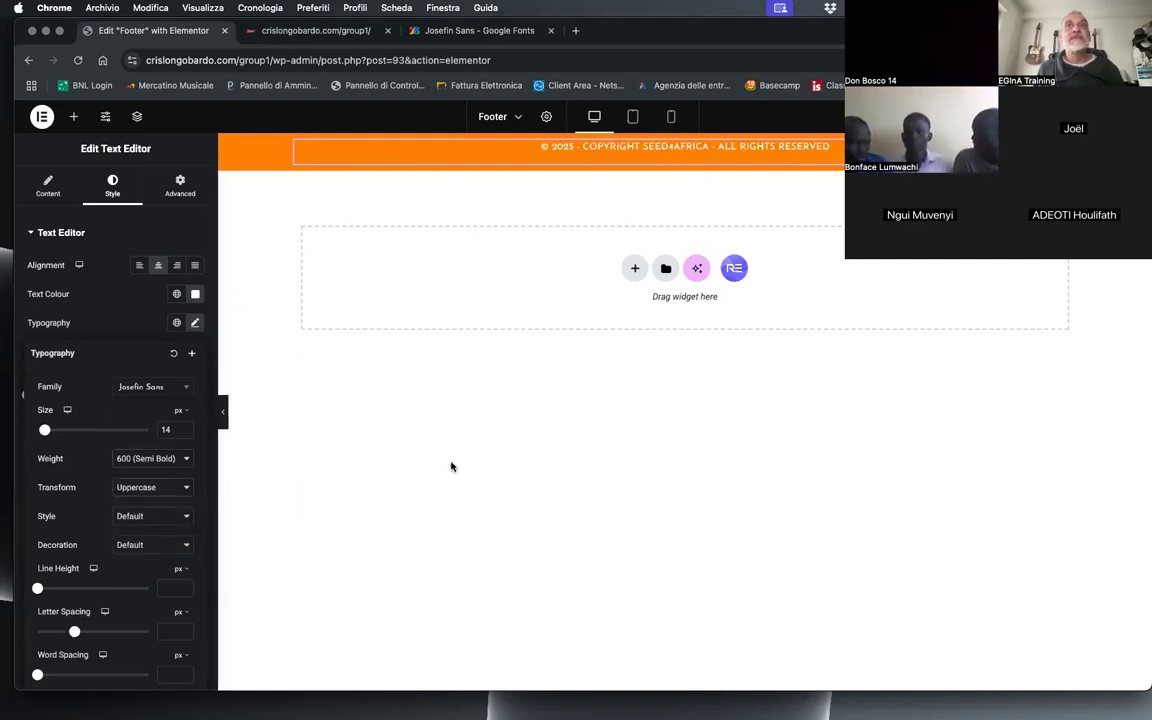
{"action": "left_click", "coordinate": [186, 432]}
{"action": "left_click", "coordinate": [186, 433]}
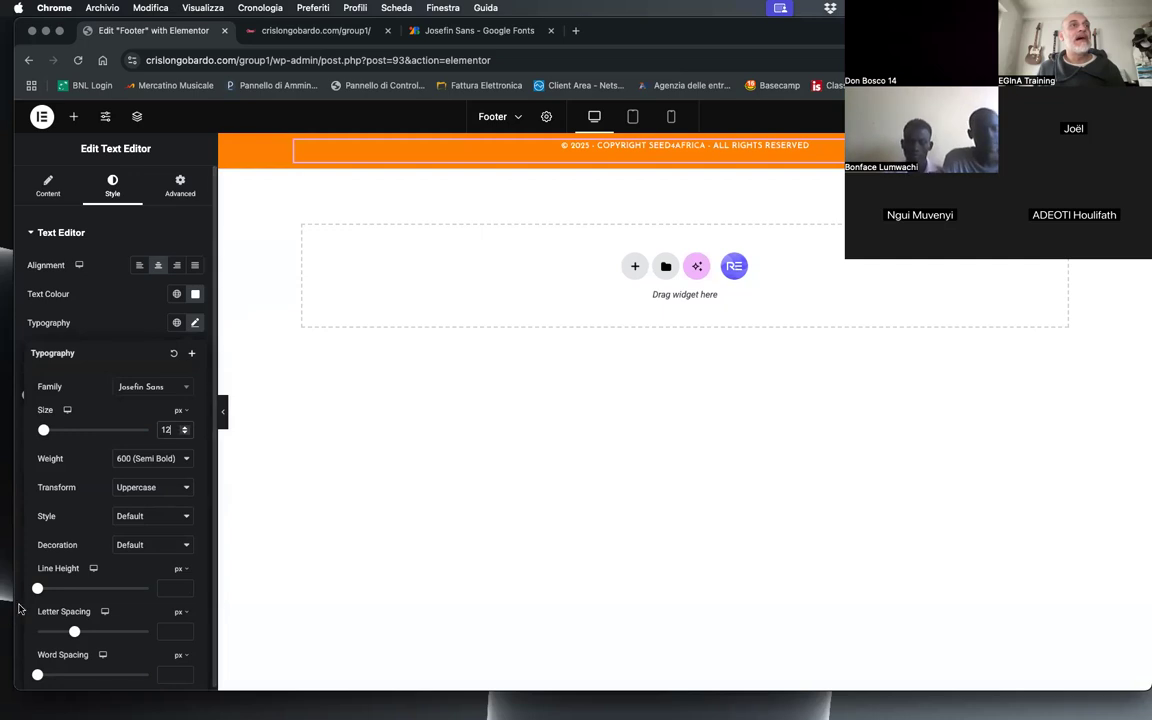
Step: Set the copyright text's letter spacing to 3 px and its font size to 11 px
{"action": "left_click_drag", "start_coordinate": [74, 632], "coordinate": [96, 631]}
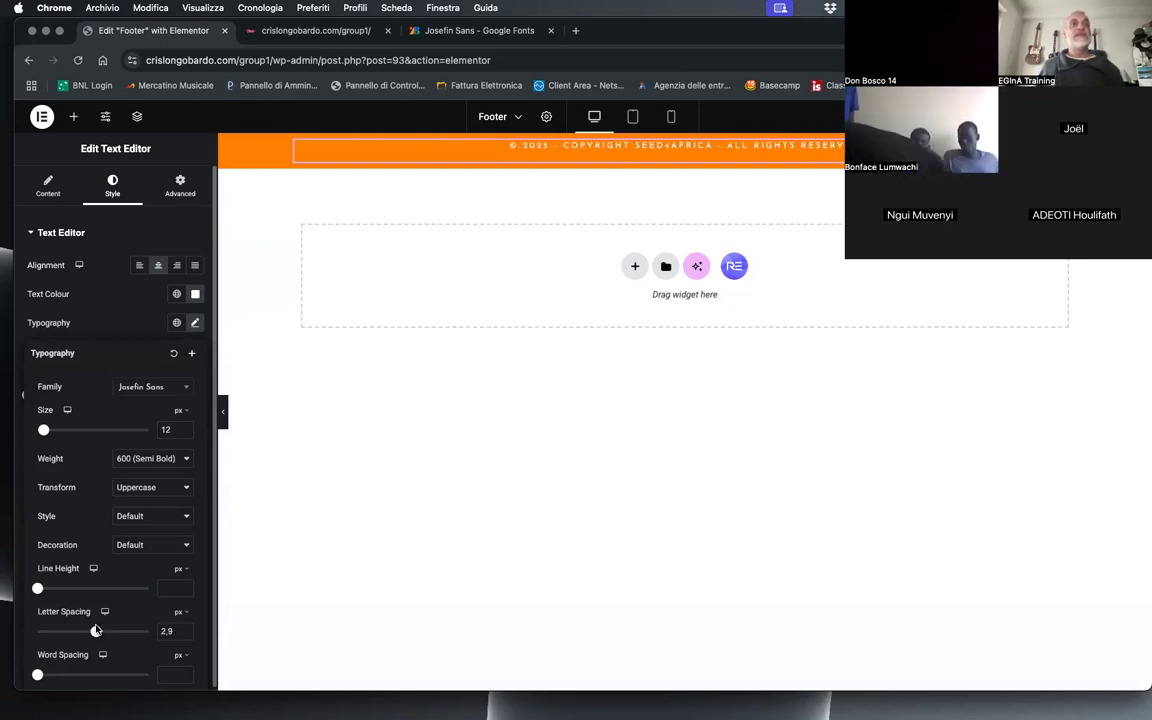
{"action": "left_click", "coordinate": [185, 631]}
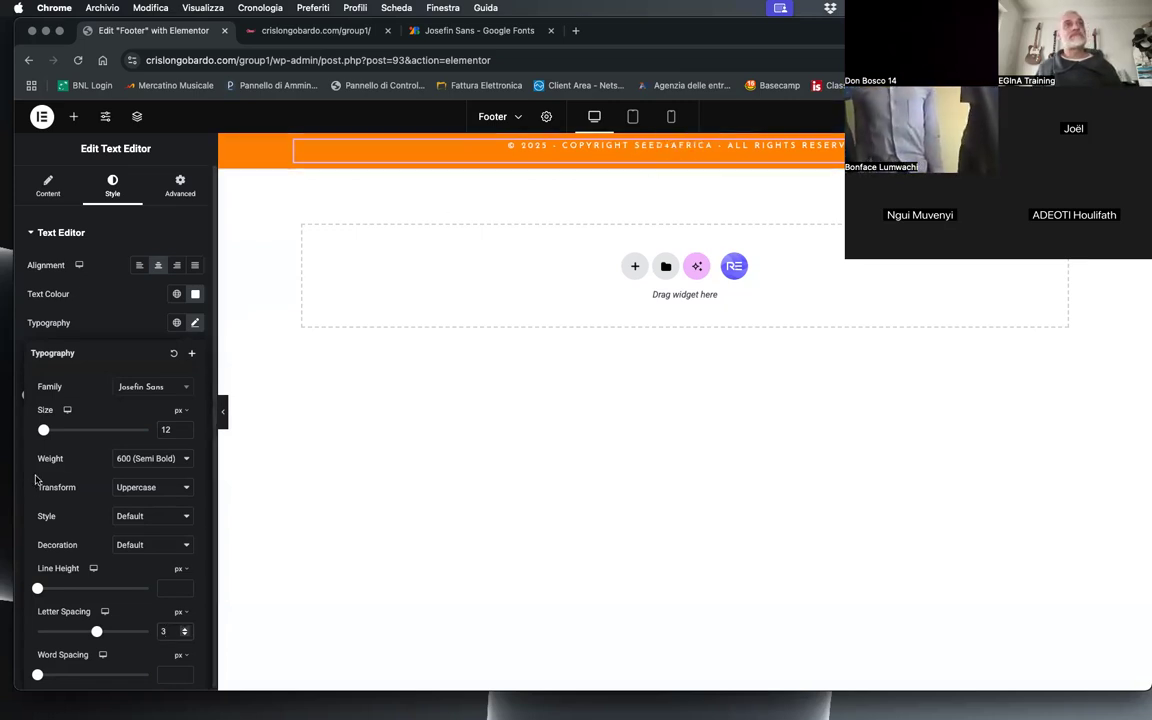
{"action": "left_click", "coordinate": [184, 433]}
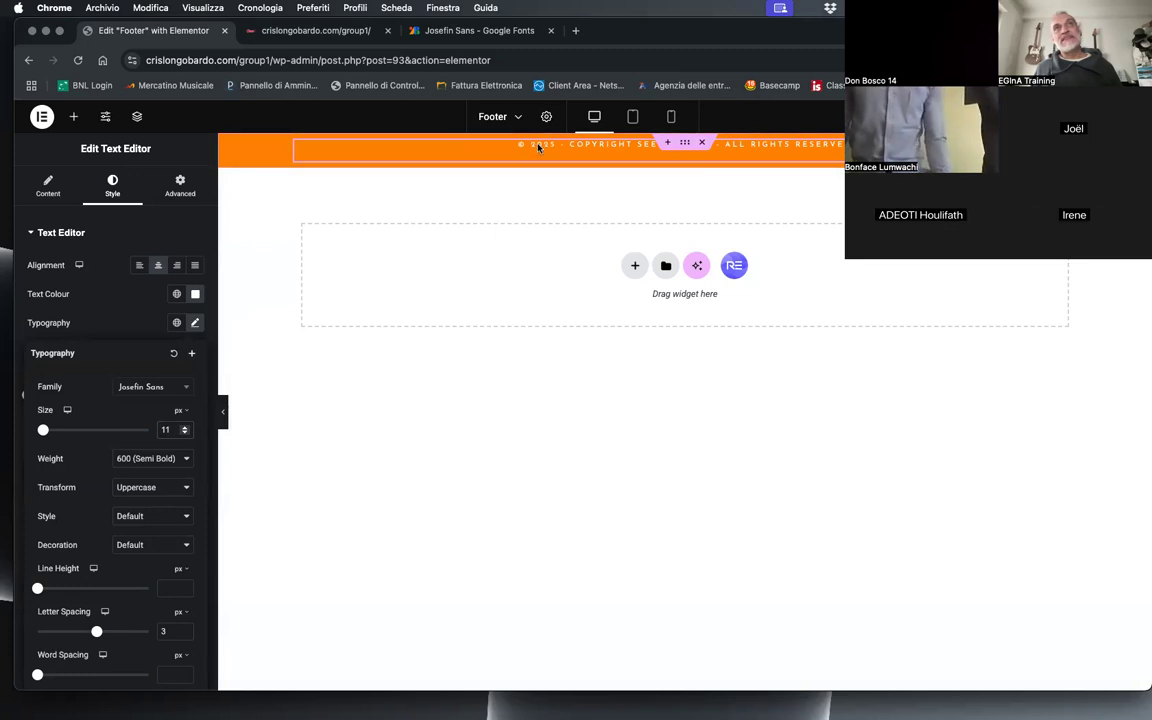
Step: Set the footer container's padding to 40 px on all four sides
{"action": "left_click", "coordinate": [685, 145]}
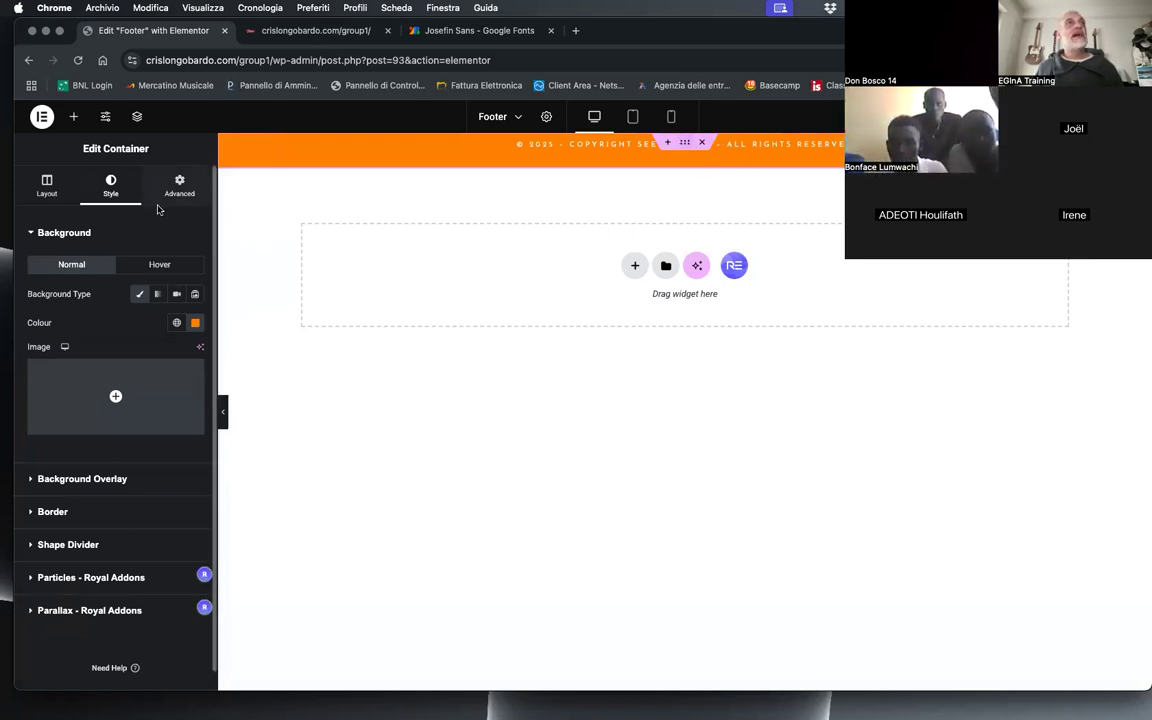
{"action": "left_click", "coordinate": [185, 182]}
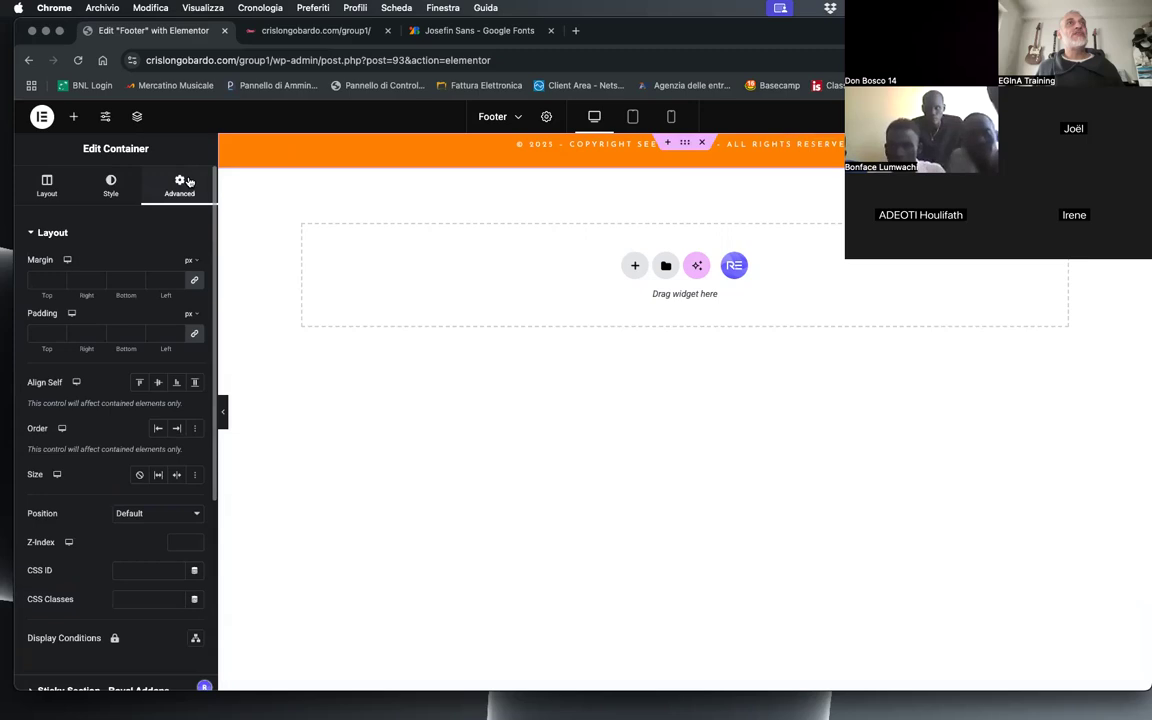
{"action": "left_click", "coordinate": [60, 331]}
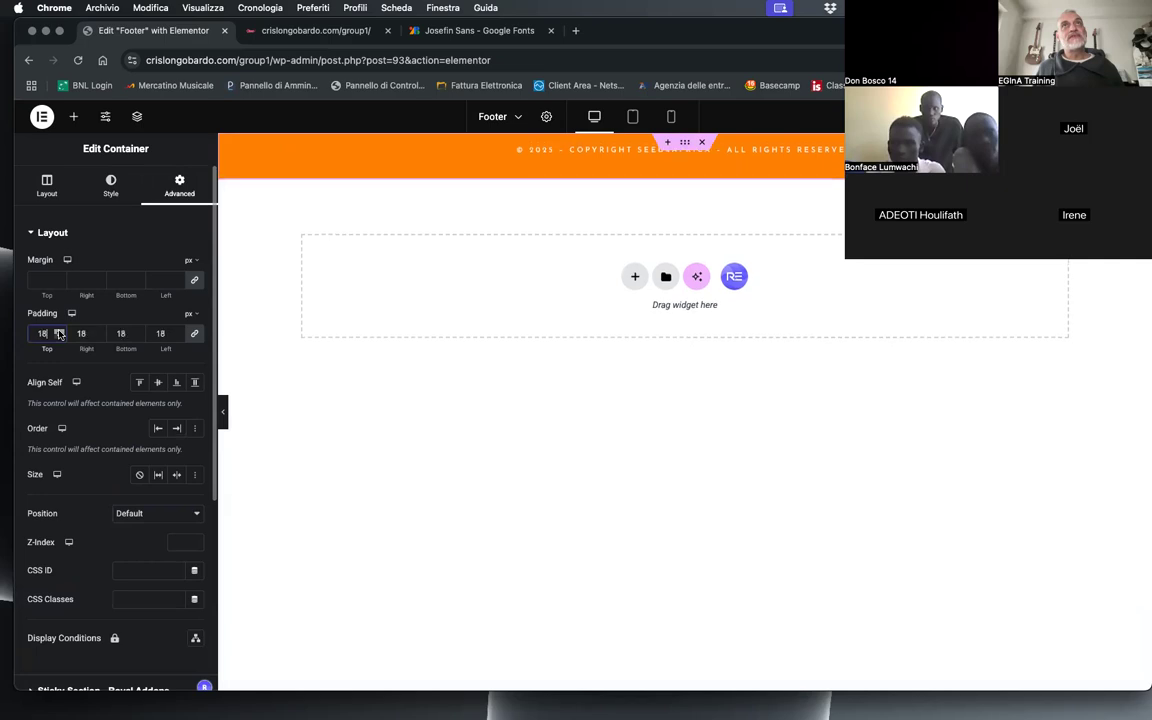
{"action": "left_click_drag", "start_coordinate": [59, 334], "coordinate": [60, 335]}
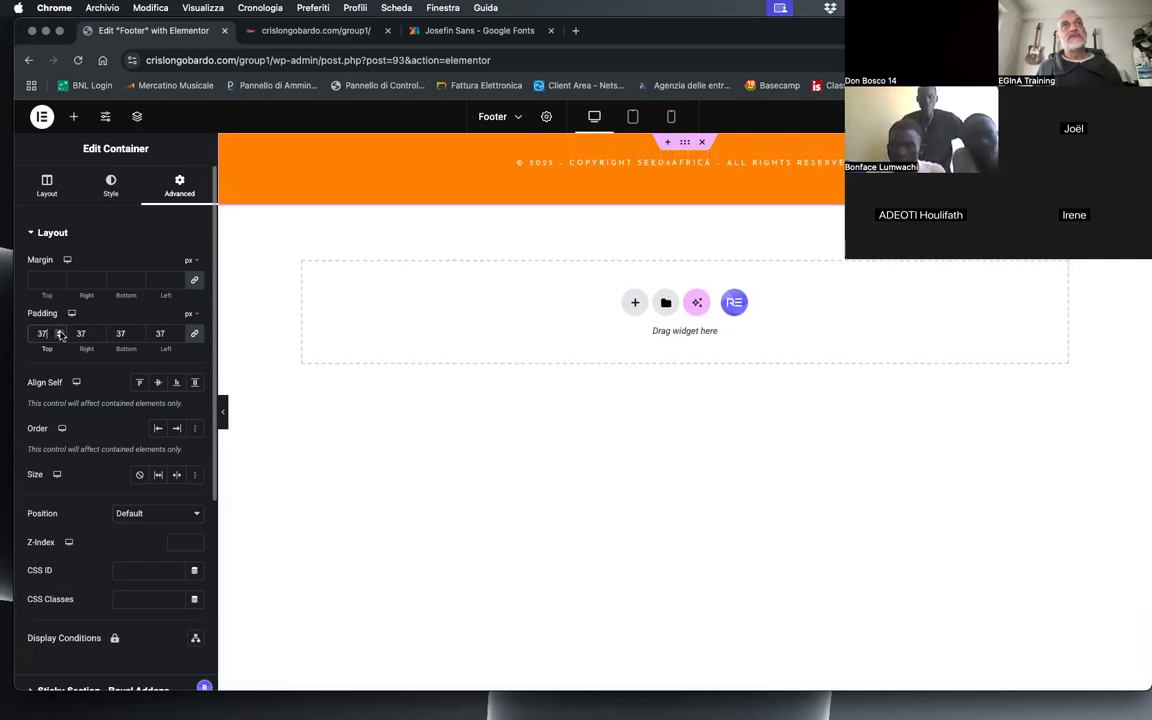
{"action": "left_click", "coordinate": [178, 332]}
{"action": "left_click", "coordinate": [178, 332]}
{"action": "left_click", "coordinate": [178, 332]}
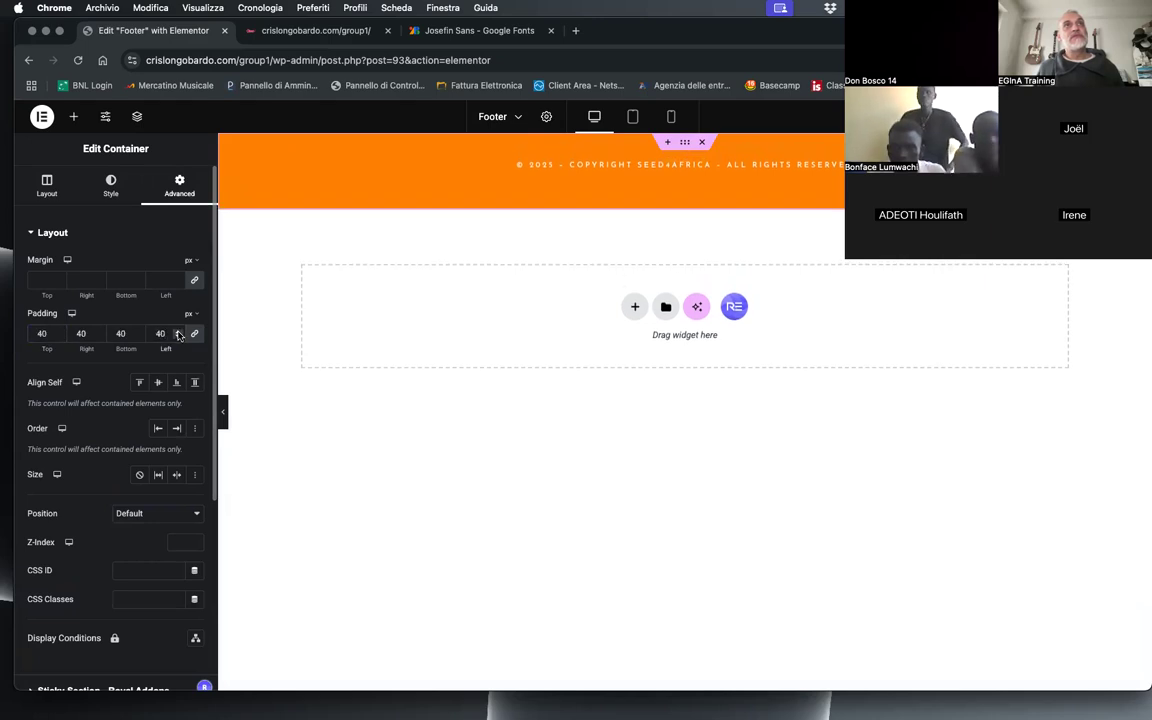
Step: Unlink the container's padding values and set the left and right padding to 0
{"action": "left_click", "coordinate": [195, 335]}
{"action": "double_click", "coordinate": [161, 333]}
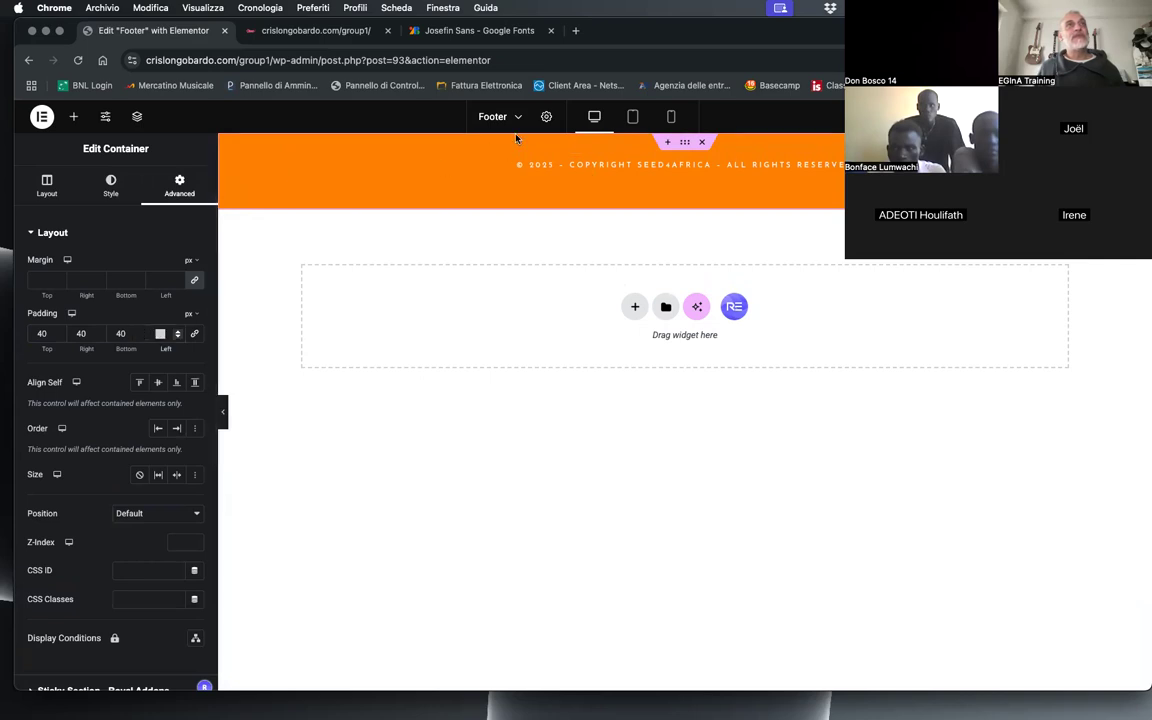
{"action": "left_click", "coordinate": [157, 333]}
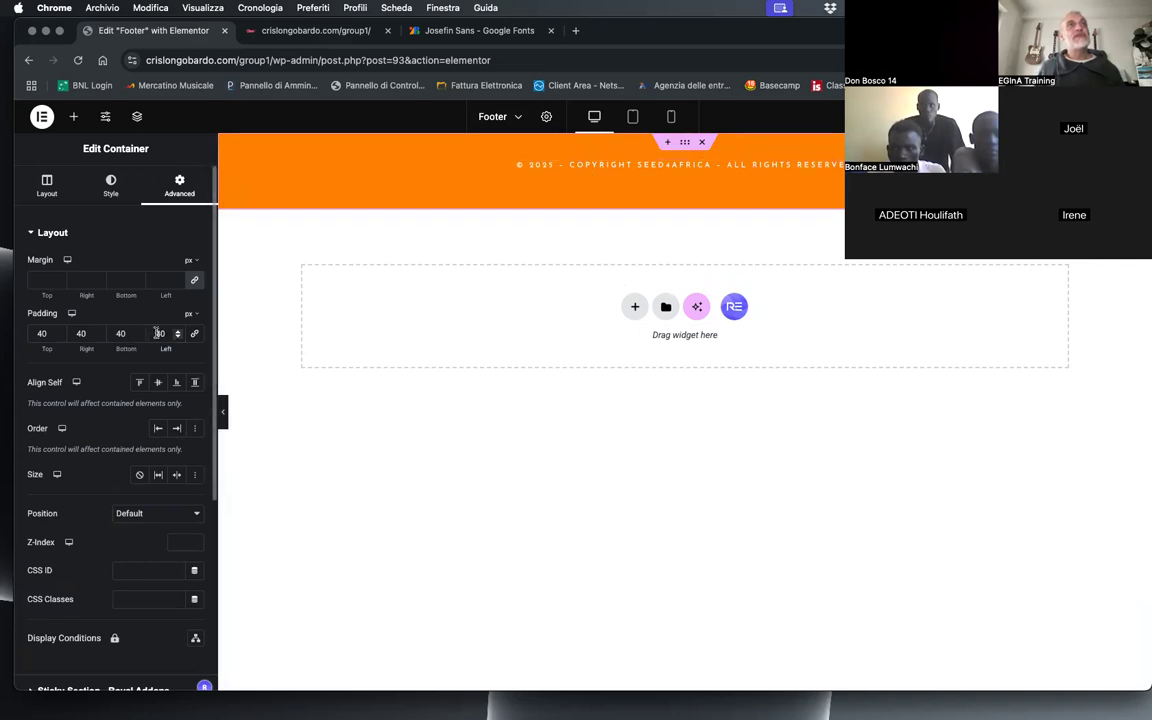
{"action": "type", "text": "0"}
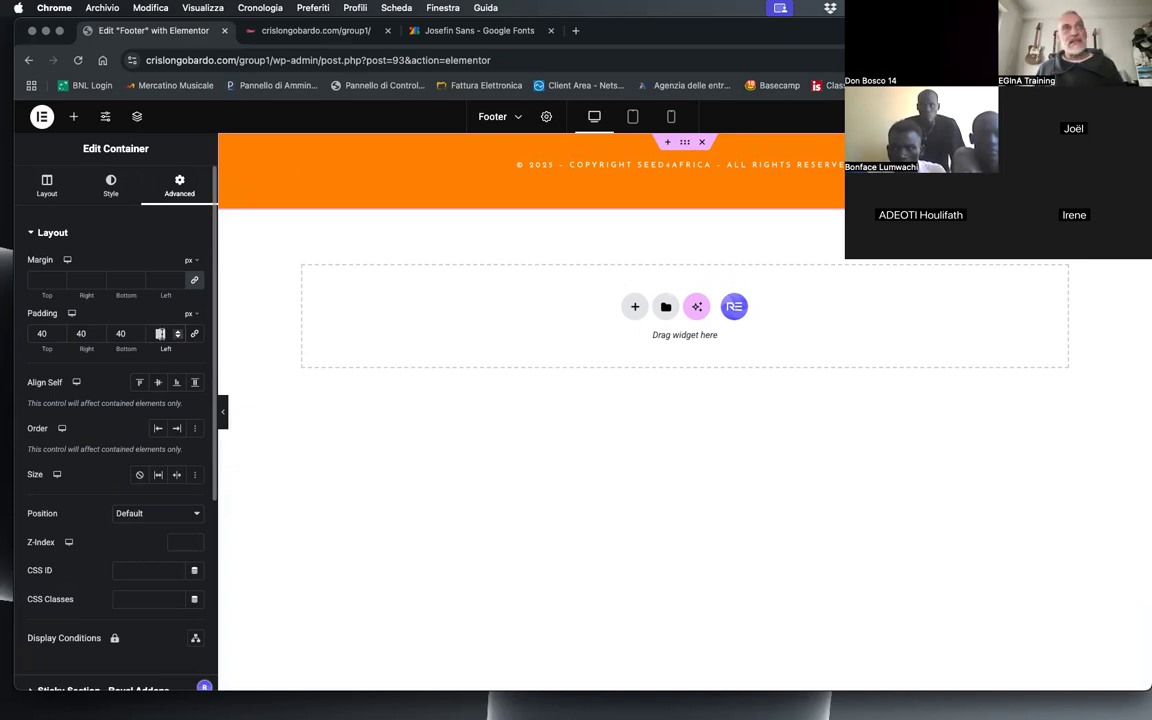
{"action": "double_click", "coordinate": [80, 333]}
{"action": "type", "text": "0"}
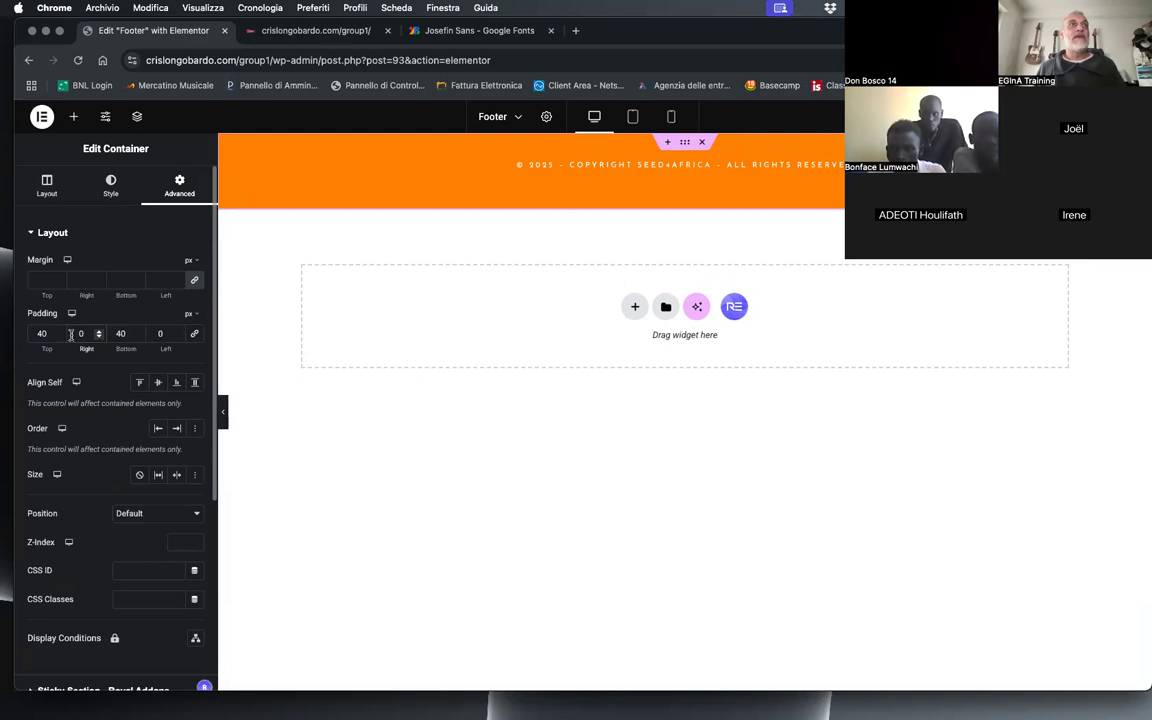
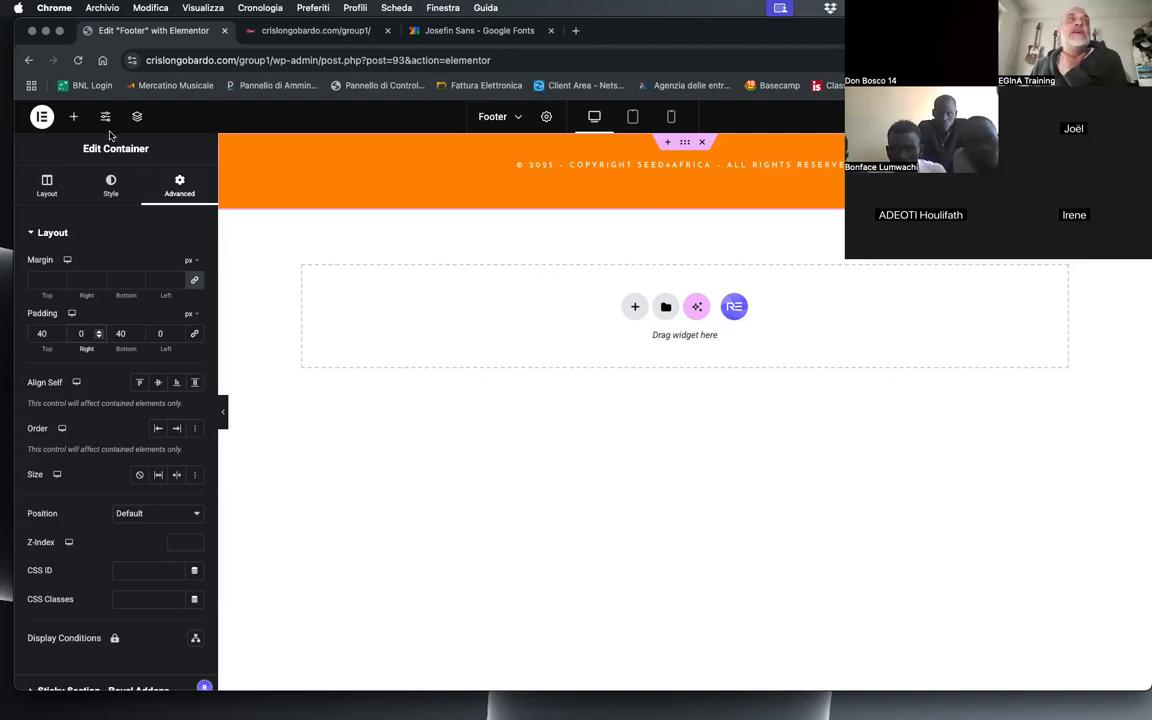
Step: Add a Social Icons widget below the copyright text in the orange footer container and append a privacy entry to that text
{"action": "left_click", "coordinate": [73, 116]}
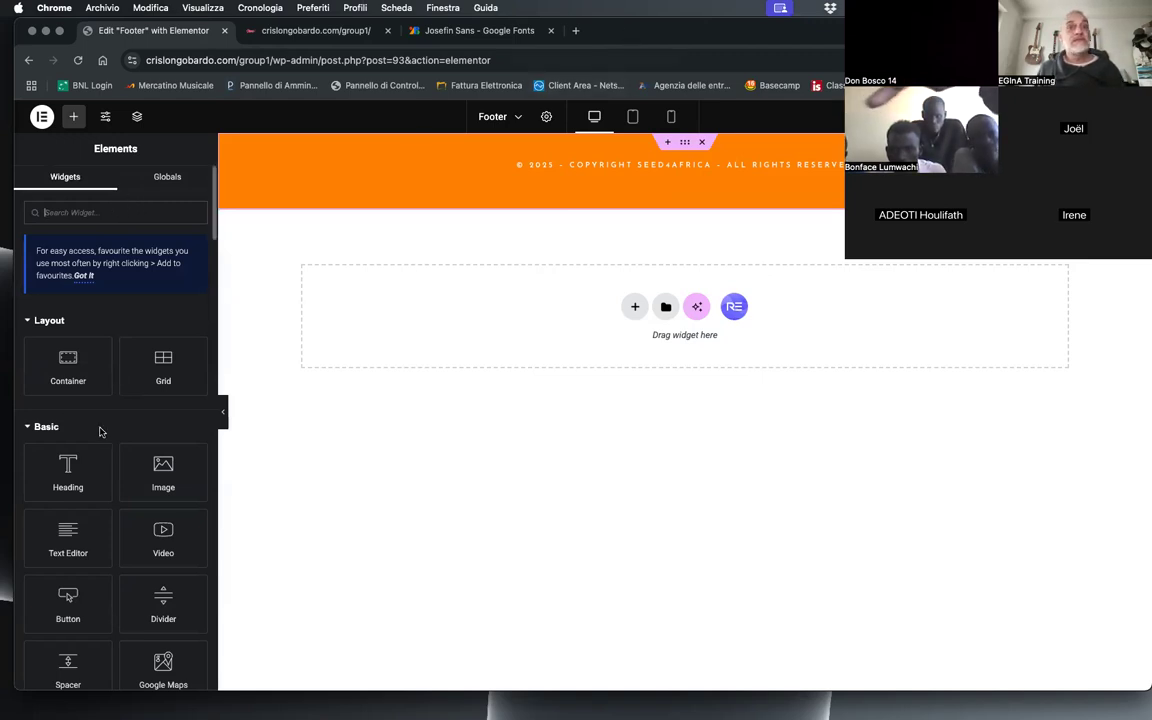
{"action": "left_click", "coordinate": [69, 214]}
{"action": "type", "text": "social"}
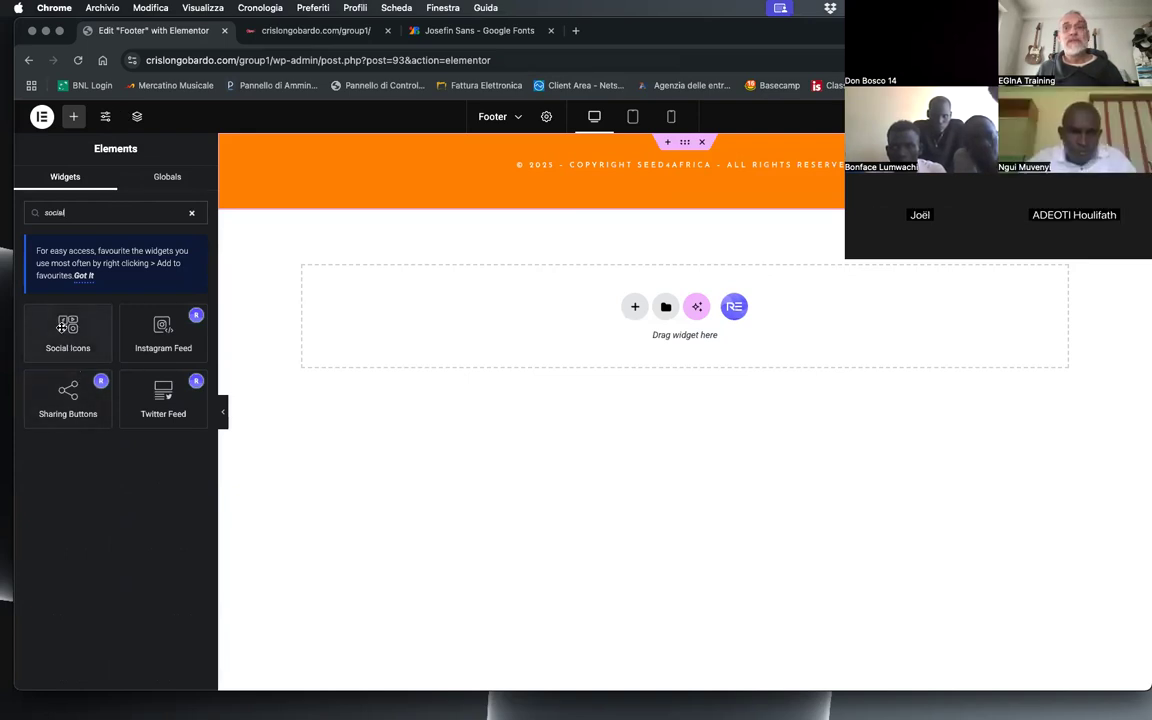
{"action": "left_click_drag", "start_coordinate": [60, 318], "coordinate": [727, 178]}
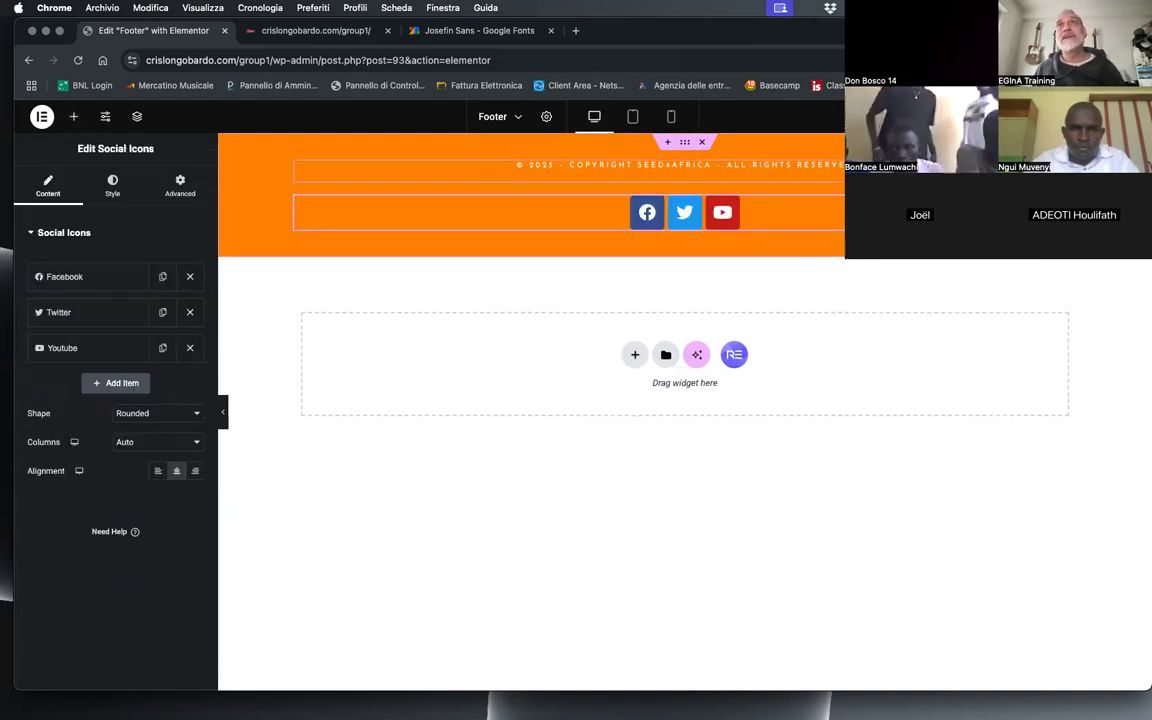
{"action": "left_click", "coordinate": [722, 168]}
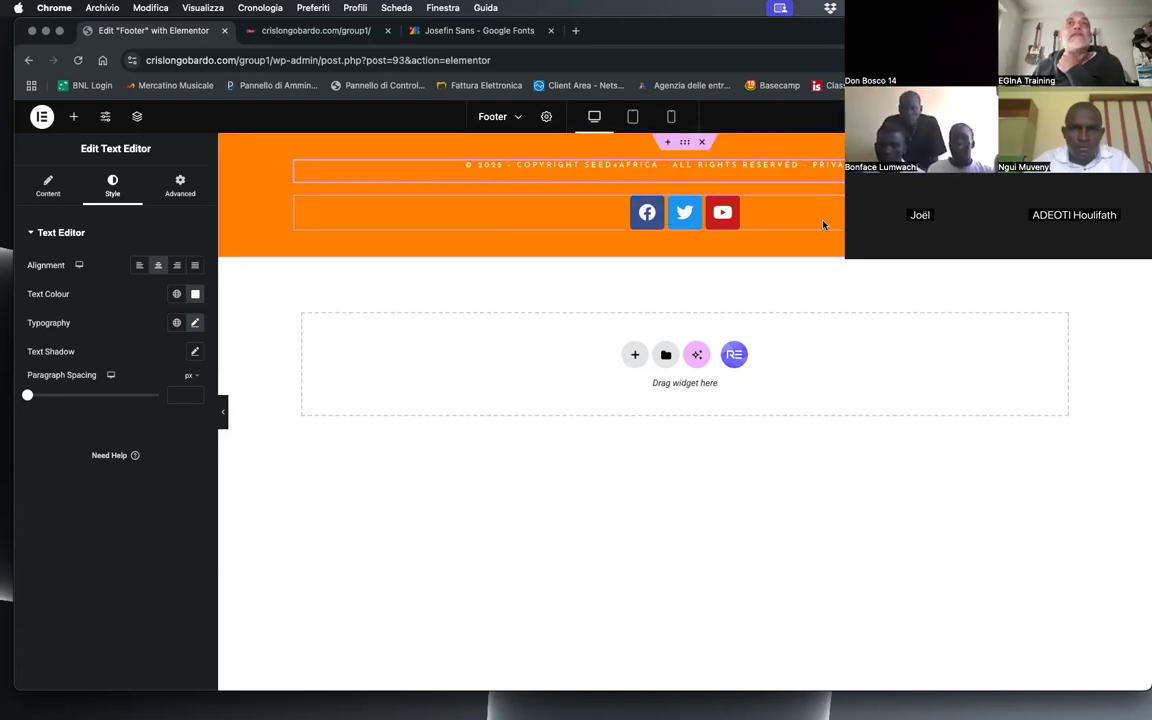
Step: Add a fourth item to the footer's social icons and give it the Instagram icon from the icon library
{"action": "left_click", "coordinate": [686, 221]}
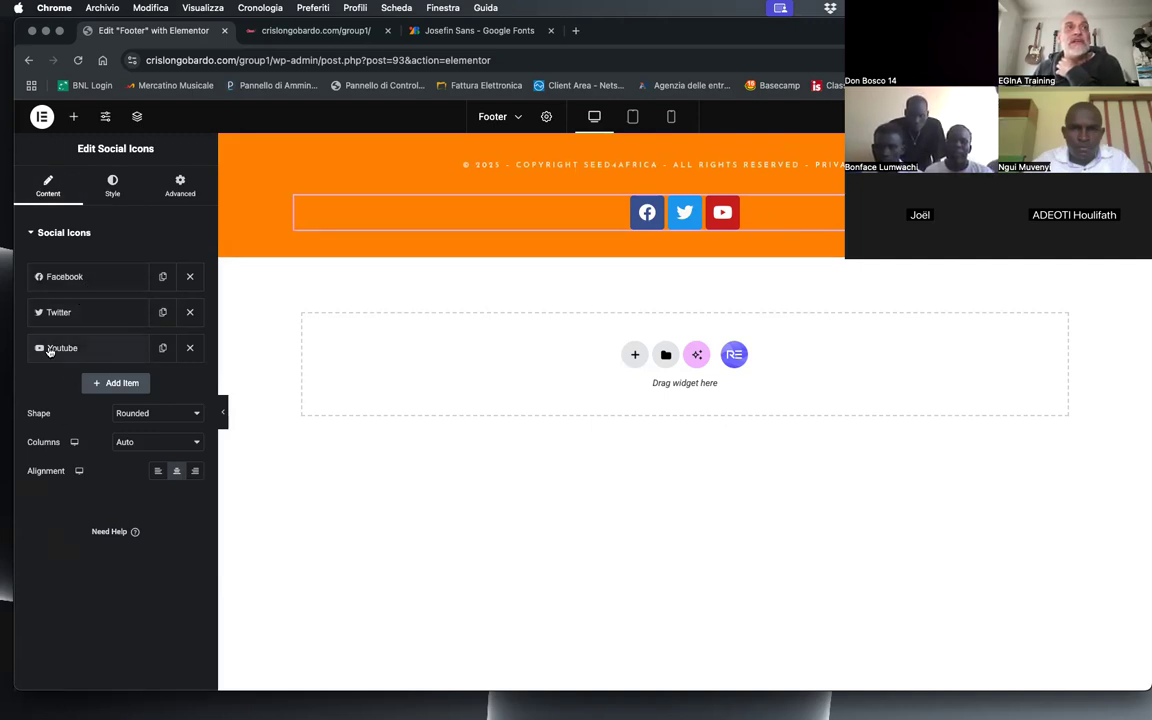
{"action": "left_click", "coordinate": [116, 383]}
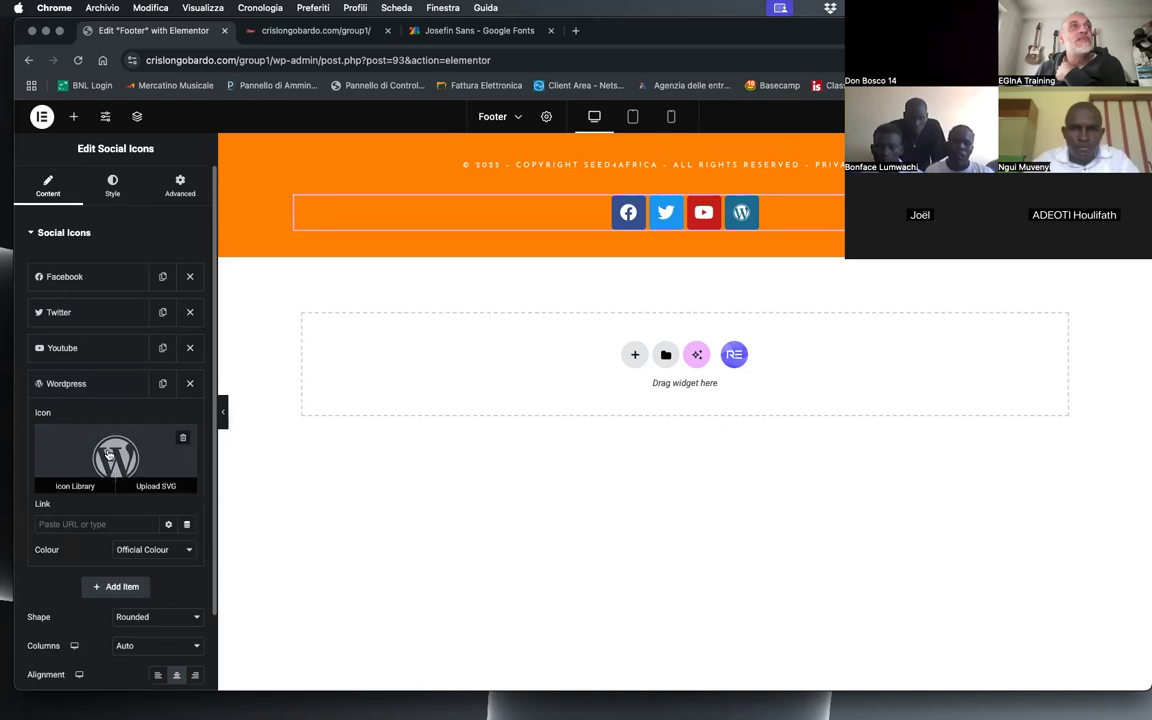
{"action": "left_click", "coordinate": [40, 428]}
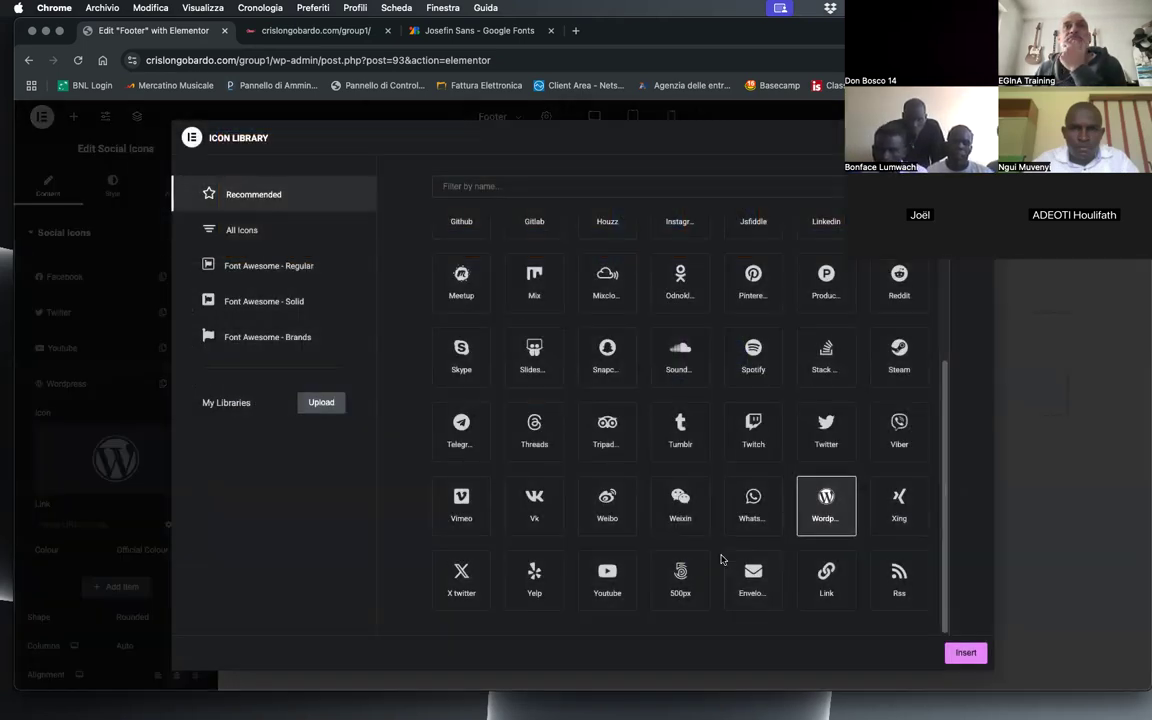
{"action": "left_click", "coordinate": [604, 180]}
{"action": "type", "text": "ins"}
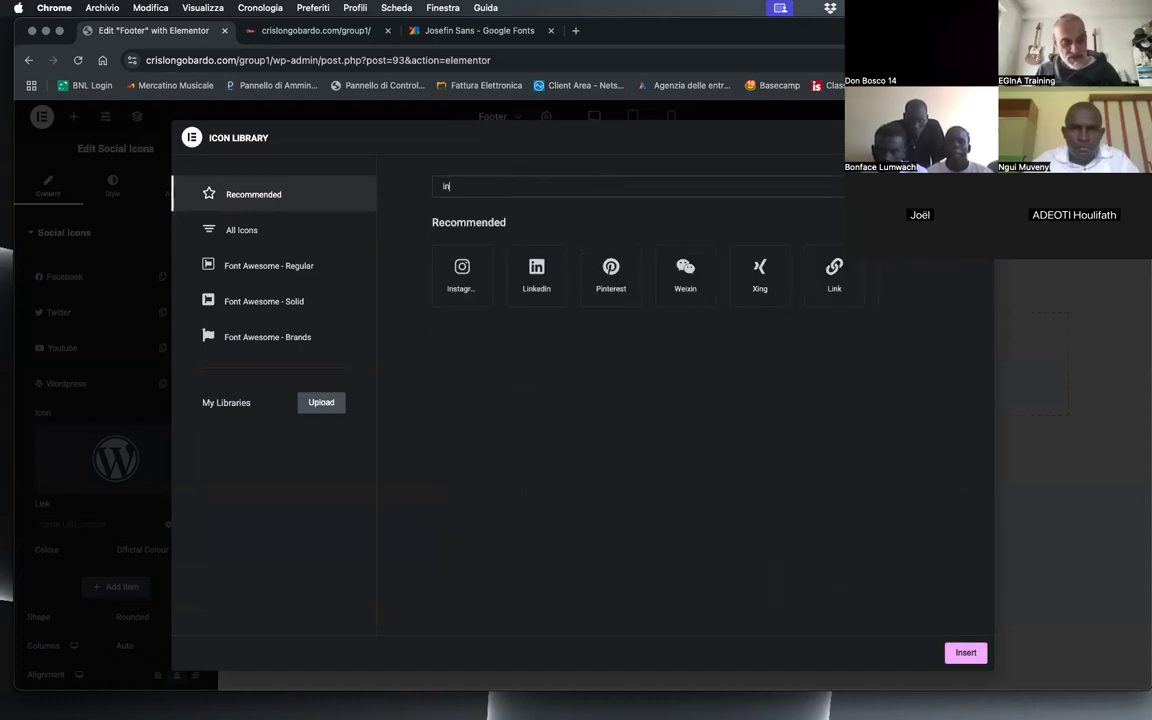
{"action": "left_click", "coordinate": [462, 270]}
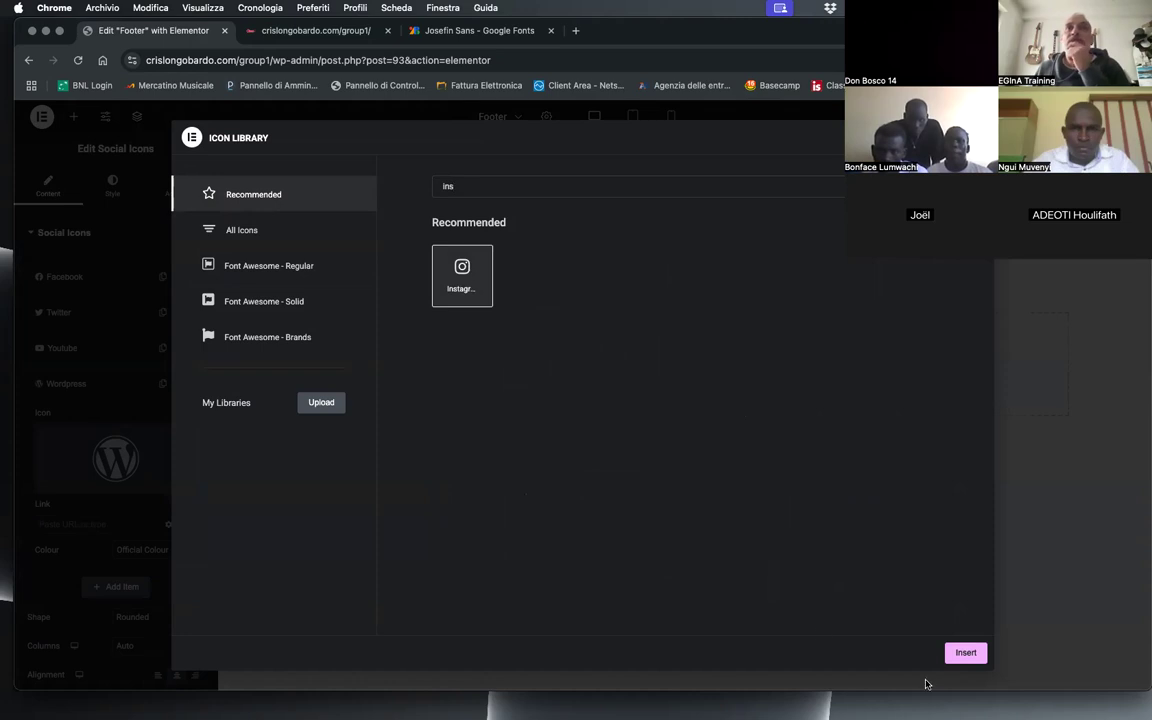
{"action": "left_click", "coordinate": [965, 652]}
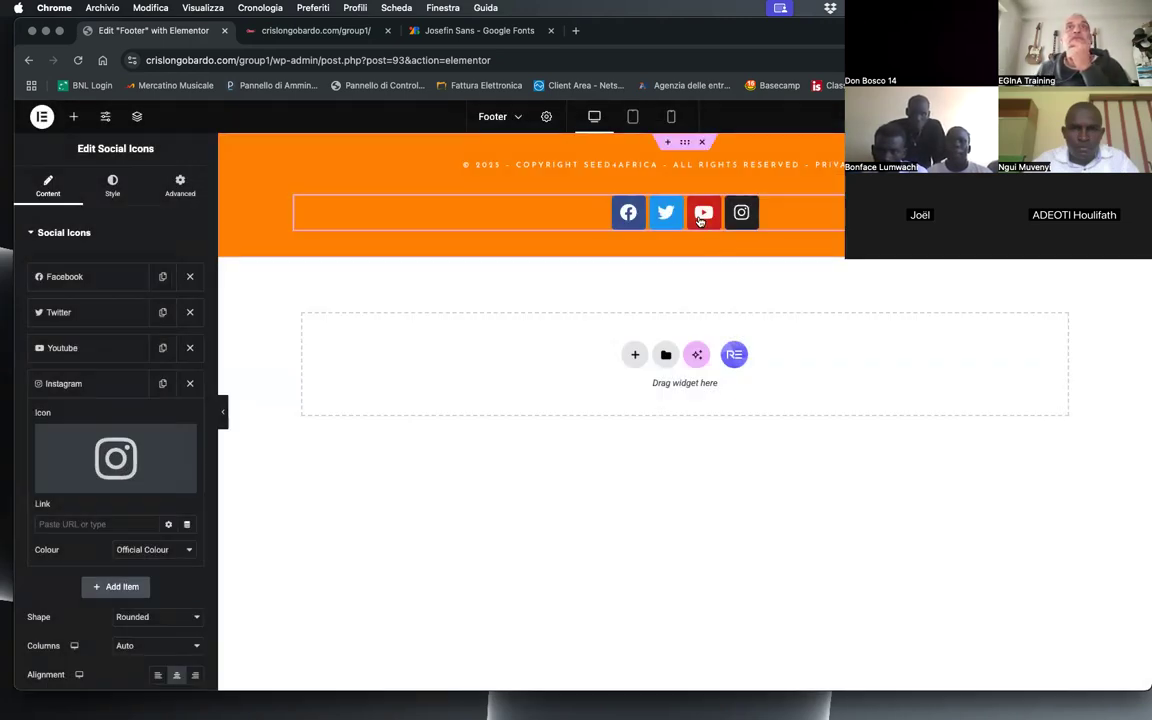
Step: Replace the Twitter item's bird icon with the X Twitter icon from the icon library
{"action": "left_click", "coordinate": [101, 313]}
{"action": "left_click", "coordinate": [113, 385]}
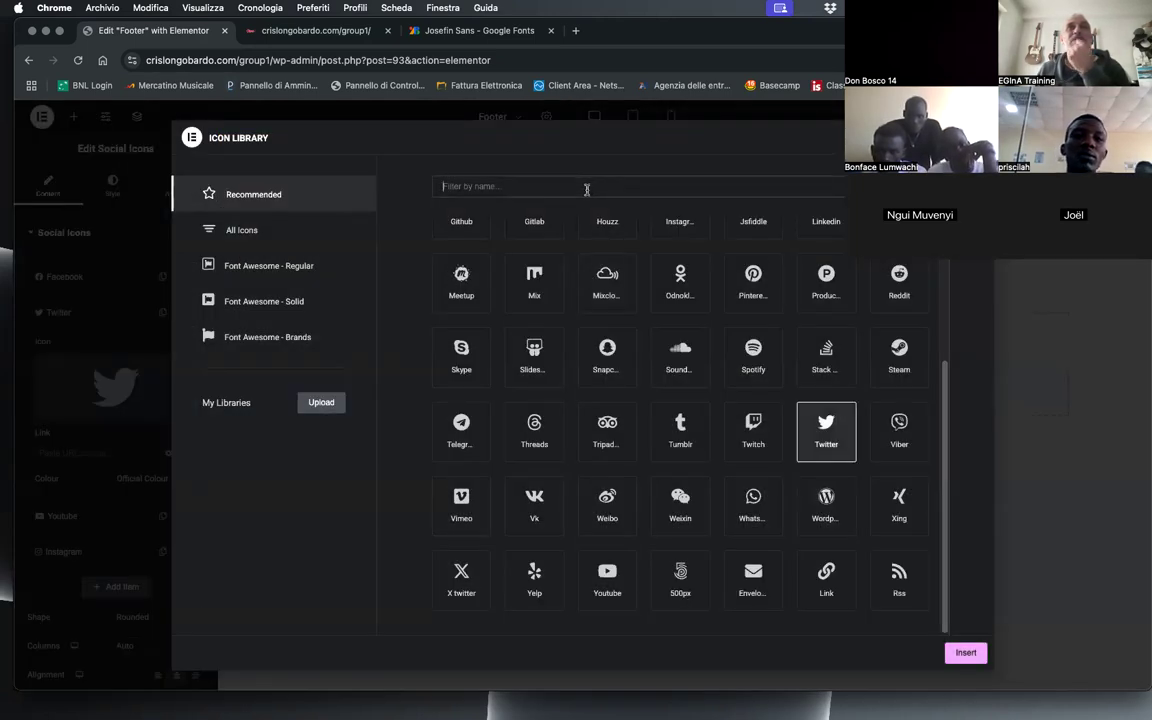
{"action": "left_click", "coordinate": [461, 578]}
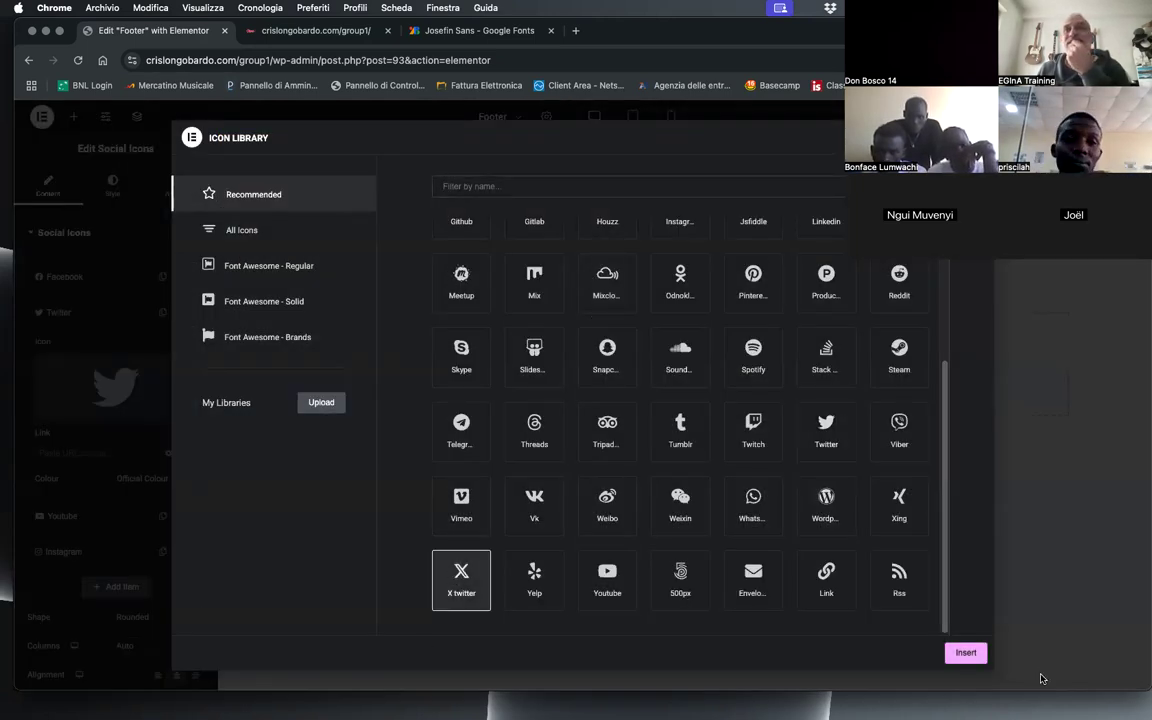
{"action": "left_click", "coordinate": [965, 654]}
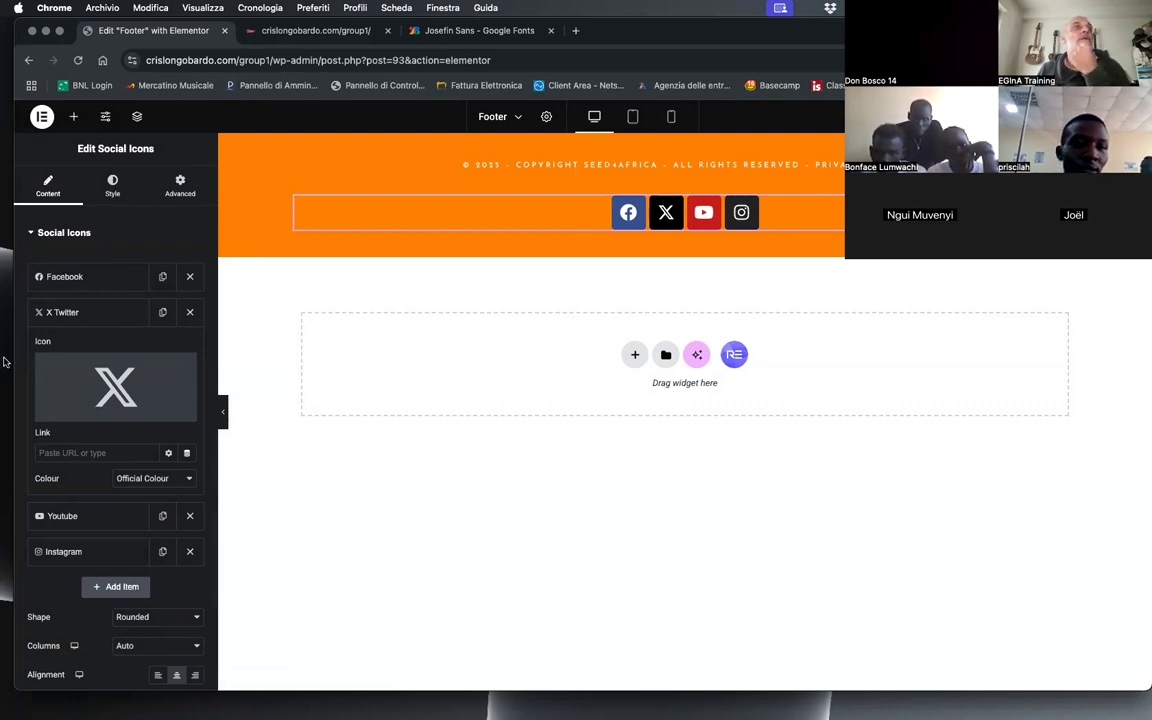
Step: Add a fifth item to the social icons and open the icon library for it
{"action": "left_click", "coordinate": [78, 313]}
{"action": "left_click", "coordinate": [116, 418]}
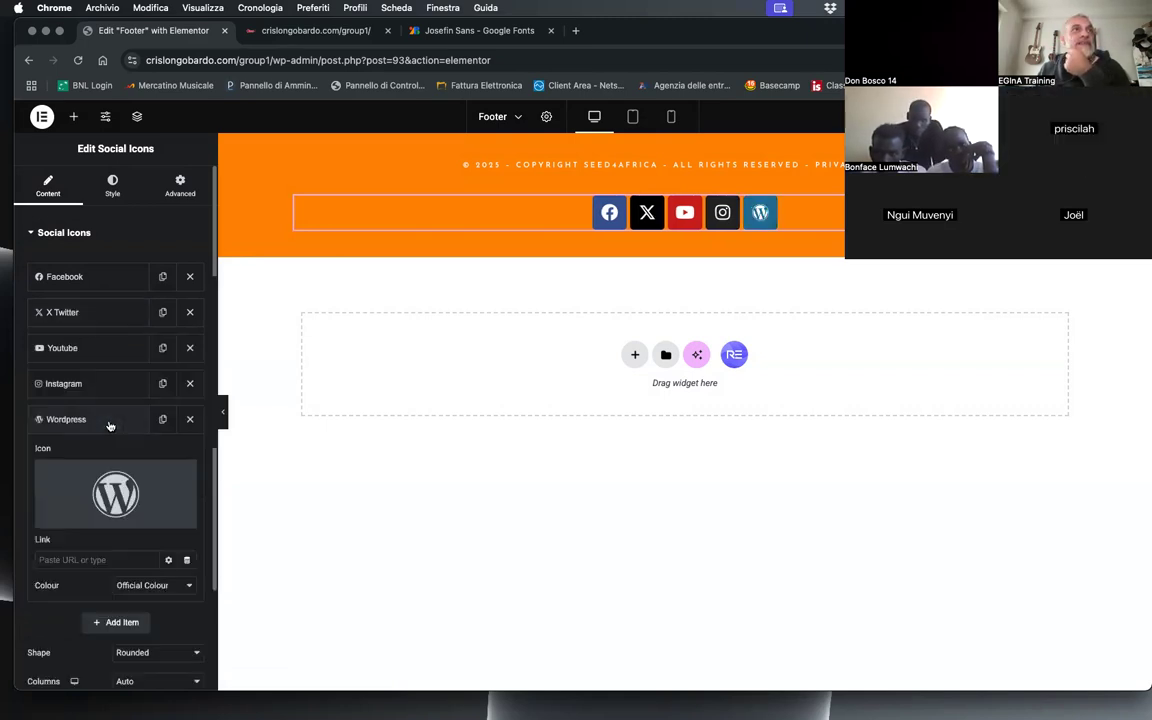
{"action": "left_click", "coordinate": [112, 500]}
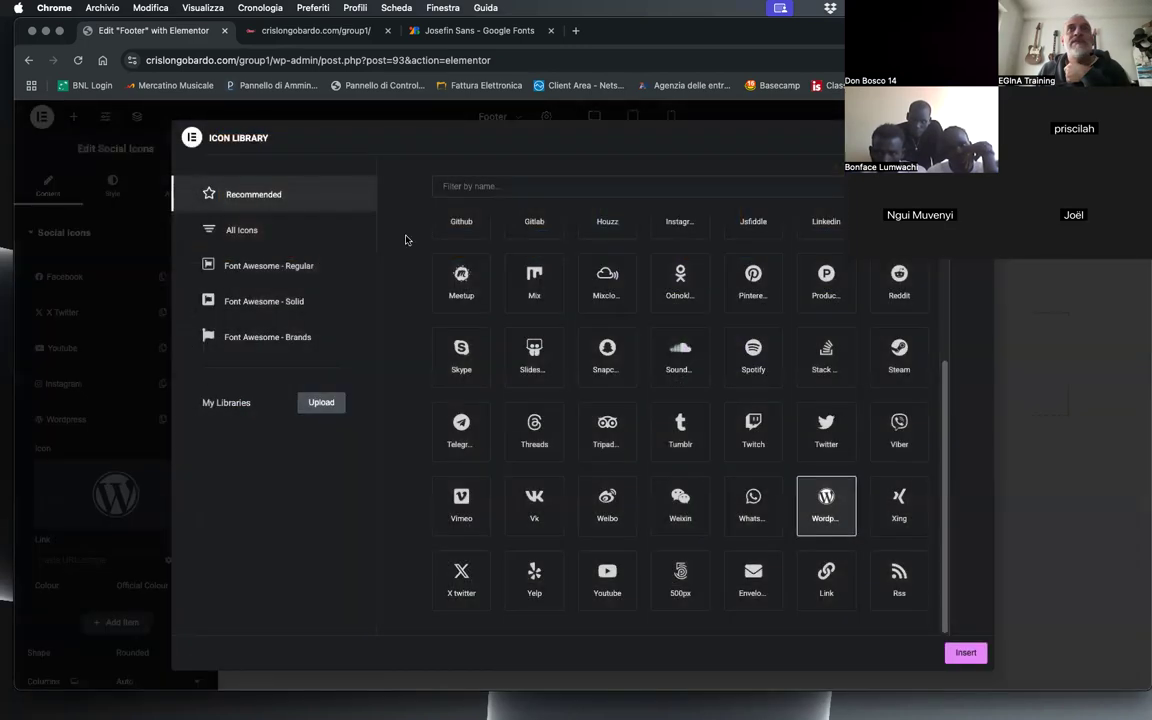
{"action": "left_click", "coordinate": [509, 188]}
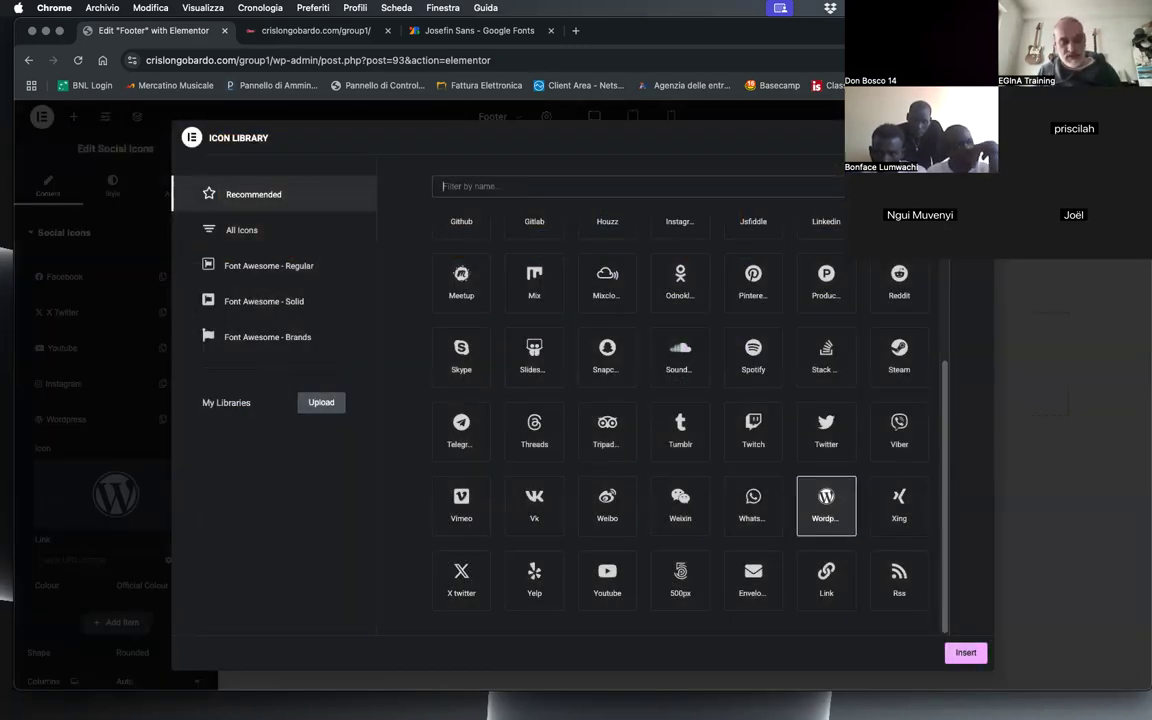
{"action": "type", "text": "tik"}
{"action": "key", "text": "BackSpace"}
{"action": "key", "text": "BackSpace"}
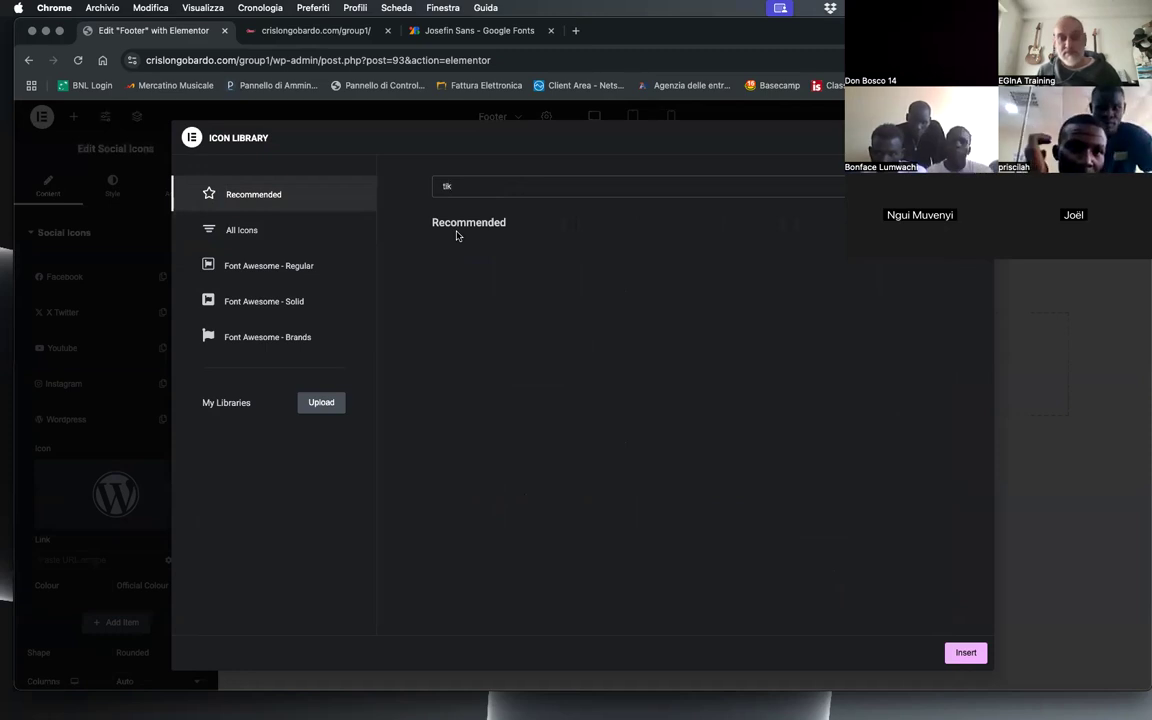
{"action": "key", "text": "BackSpace"}
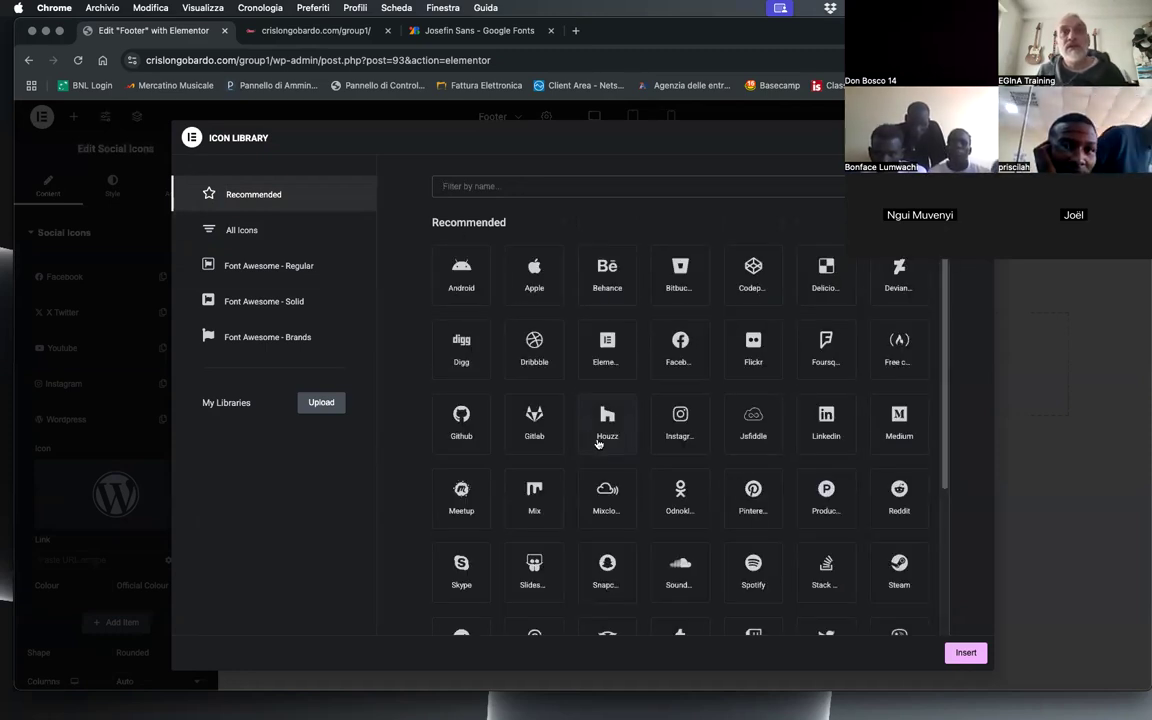
Step: Choose the Envelope icon for the new fifth social item and insert it
{"action": "scroll", "coordinate": [598, 443], "scroll_direction": "down", "scroll_amount": 3}
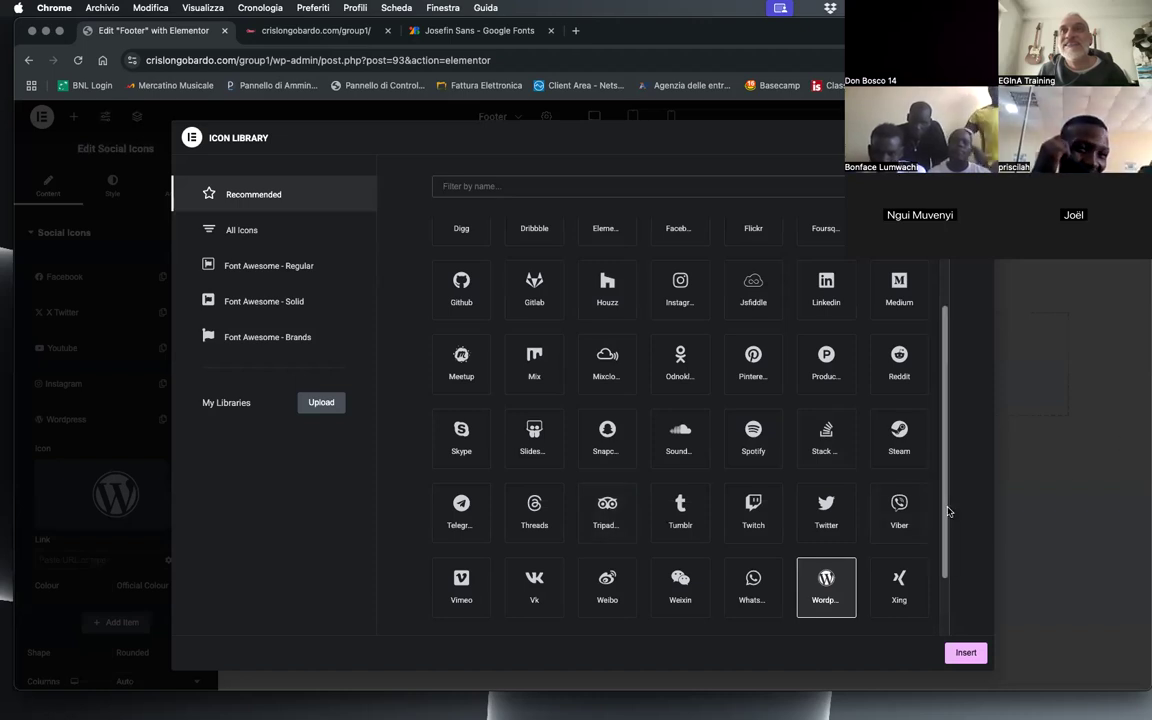
{"action": "left_click_drag", "start_coordinate": [946, 512], "coordinate": [942, 603]}
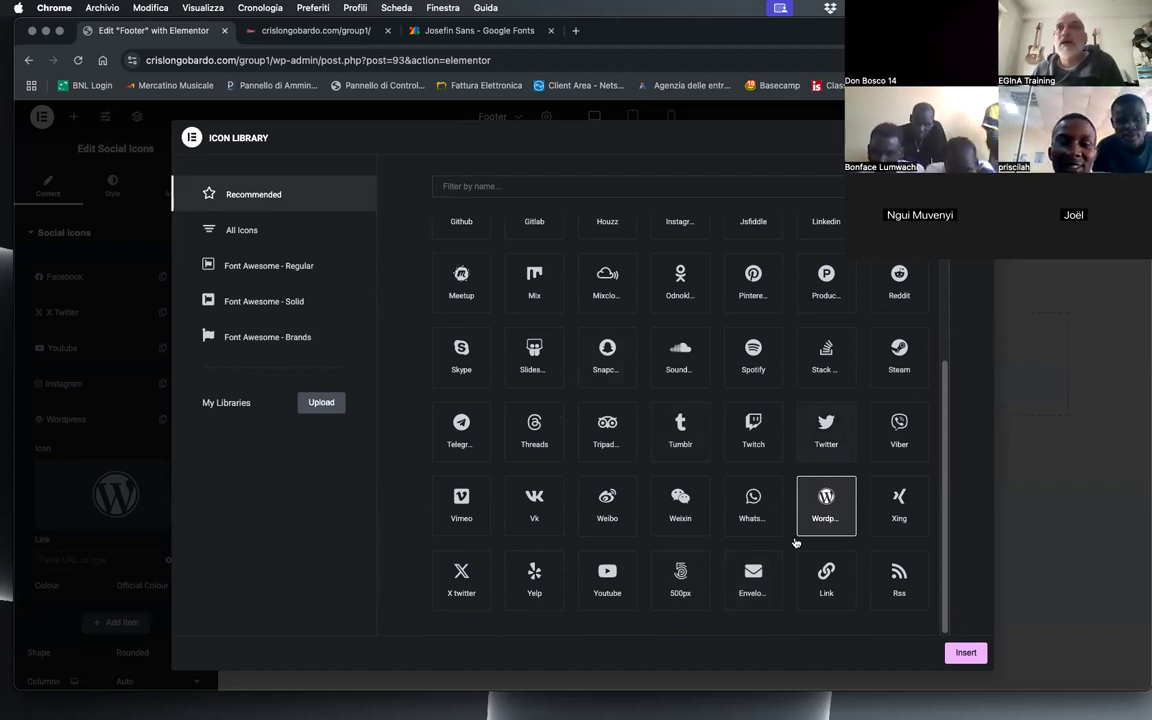
{"action": "left_click", "coordinate": [758, 580]}
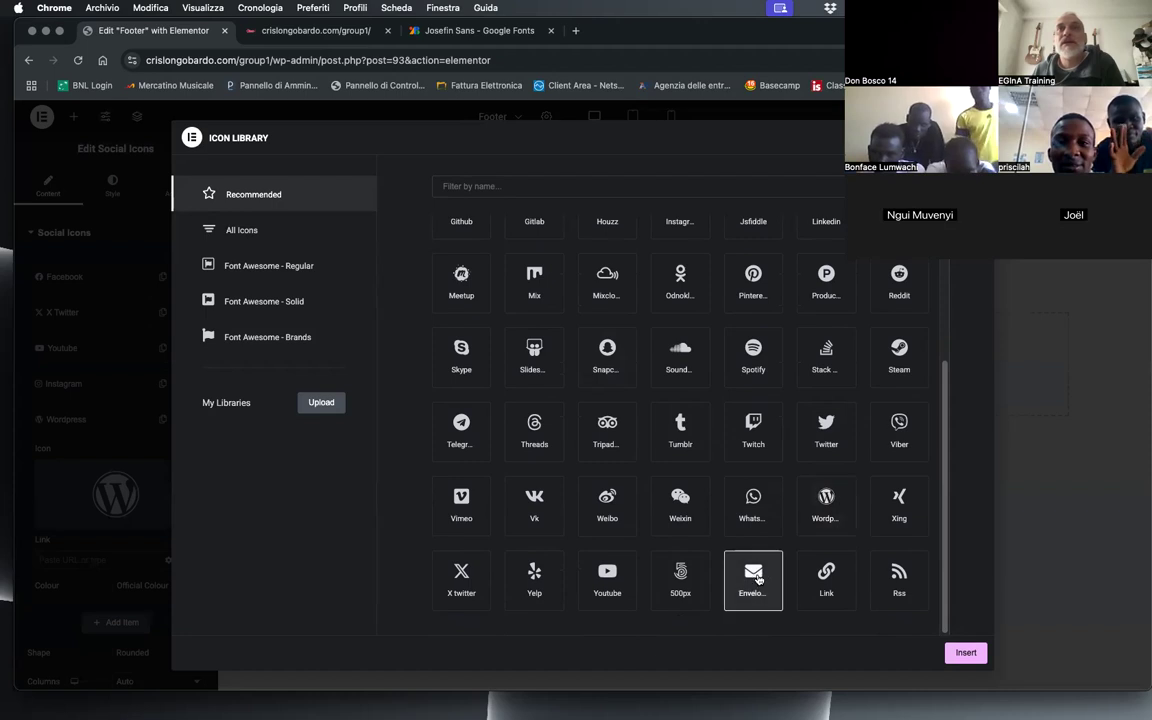
{"action": "left_click", "coordinate": [965, 653]}
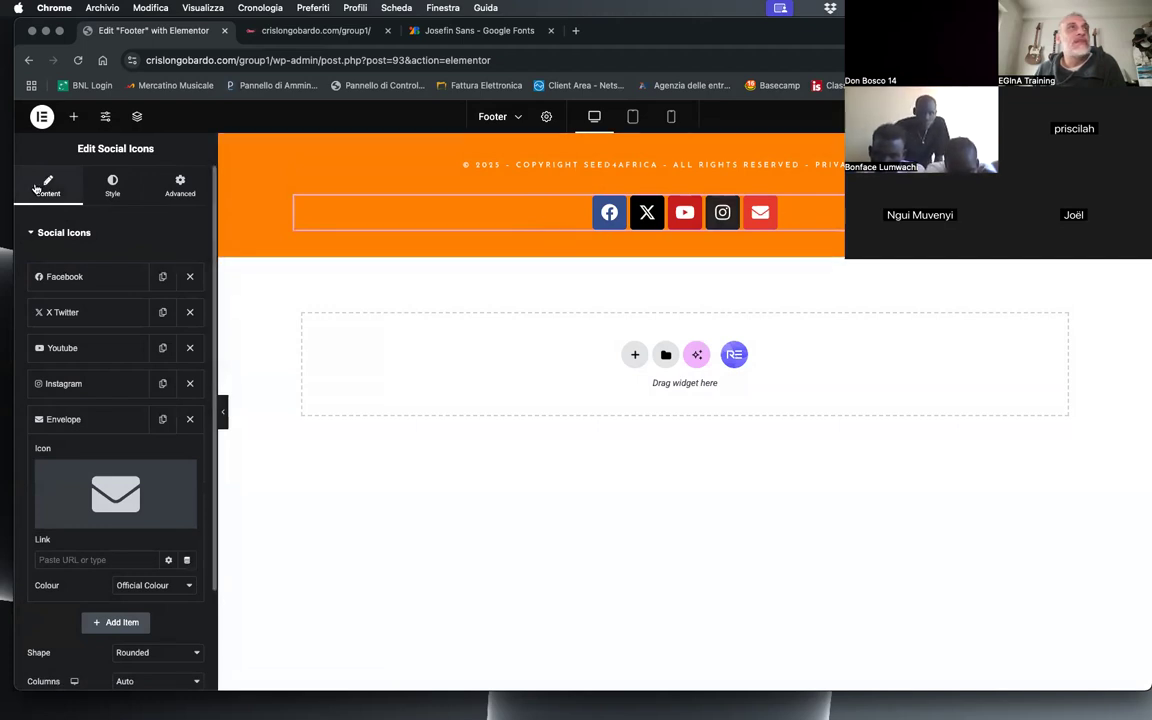
Step: Switch the social icons' colour to Custom and set the primary colour to white, #FFFFFF
{"action": "left_click", "coordinate": [110, 189]}
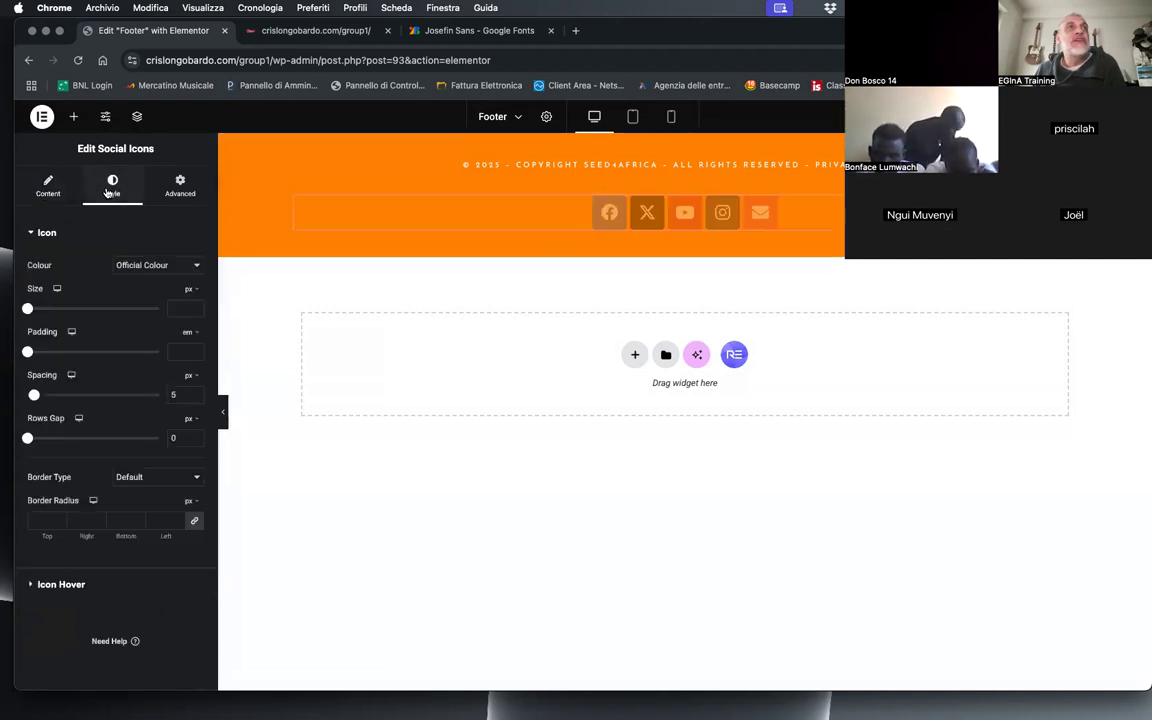
{"action": "left_click", "coordinate": [145, 262]}
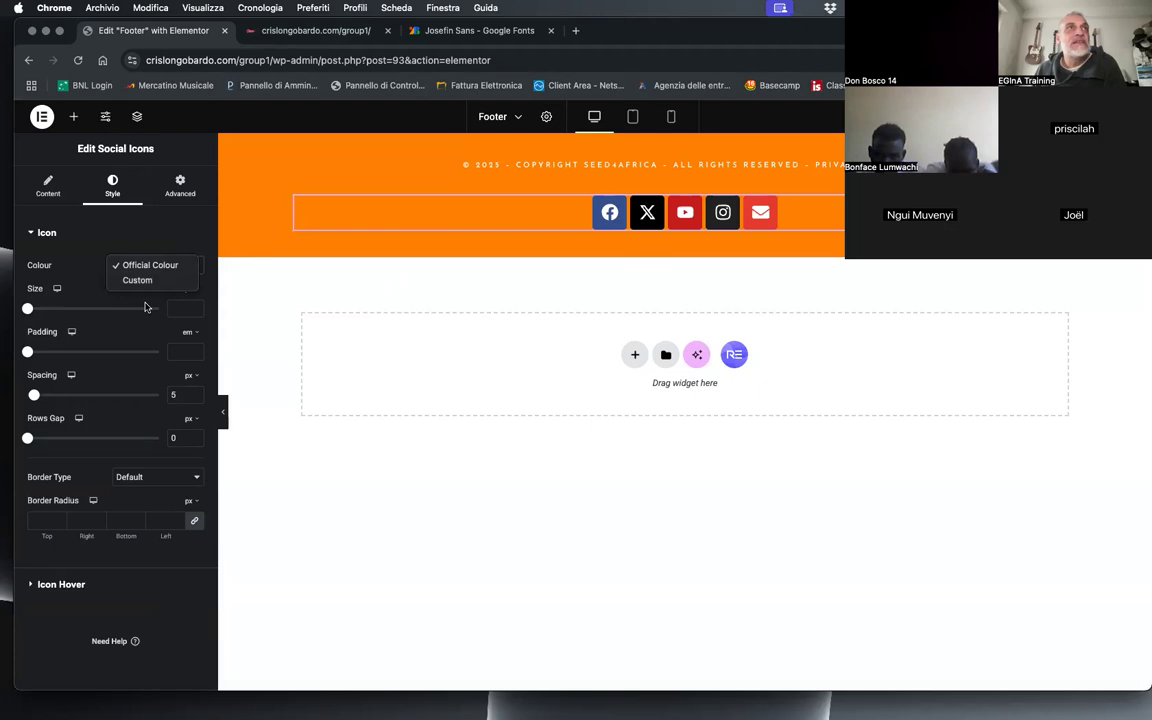
{"action": "left_click", "coordinate": [137, 280]}
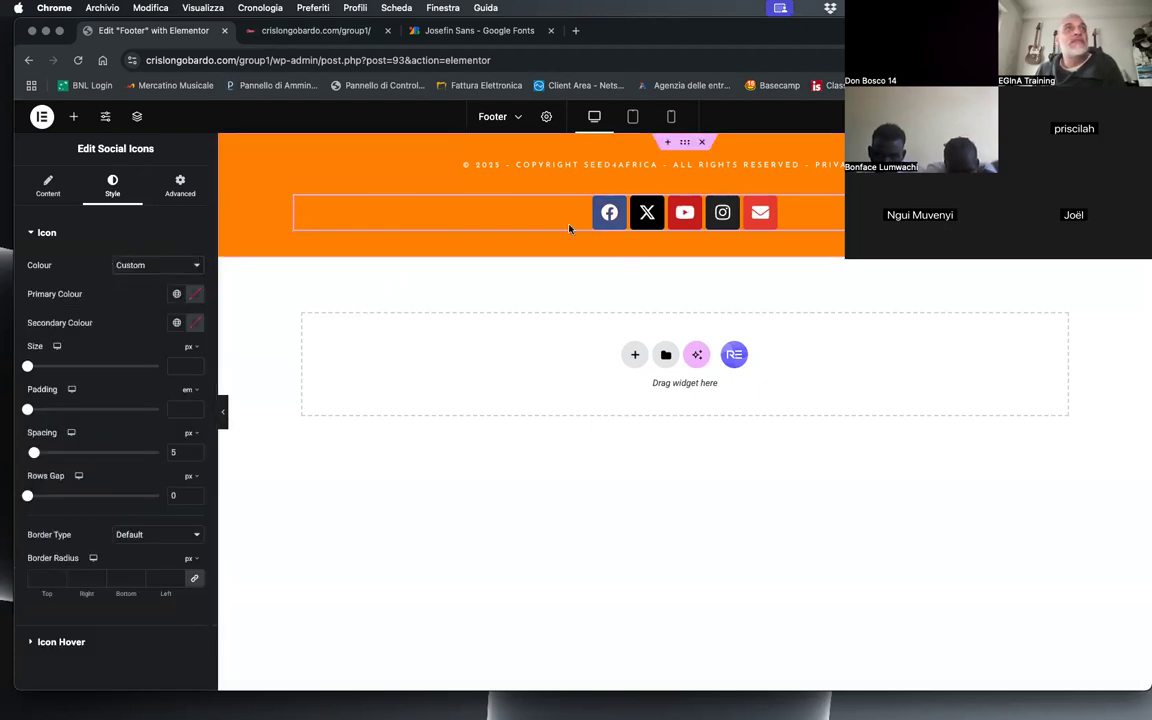
{"action": "left_click", "coordinate": [193, 294]}
{"action": "left_click_drag", "start_coordinate": [185, 389], "coordinate": [113, 344]}
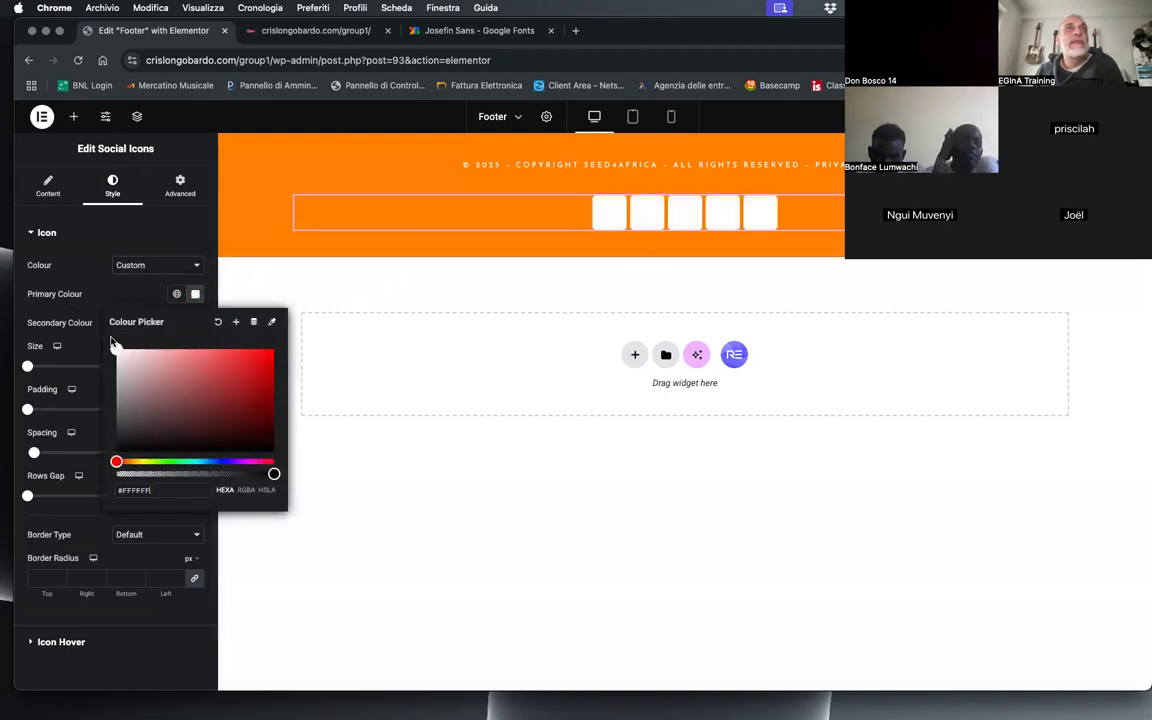
{"action": "left_click", "coordinate": [195, 294]}
Step: Set the social icons' secondary colour to the copied orange, #FF8B02
{"action": "left_click", "coordinate": [195, 322]}
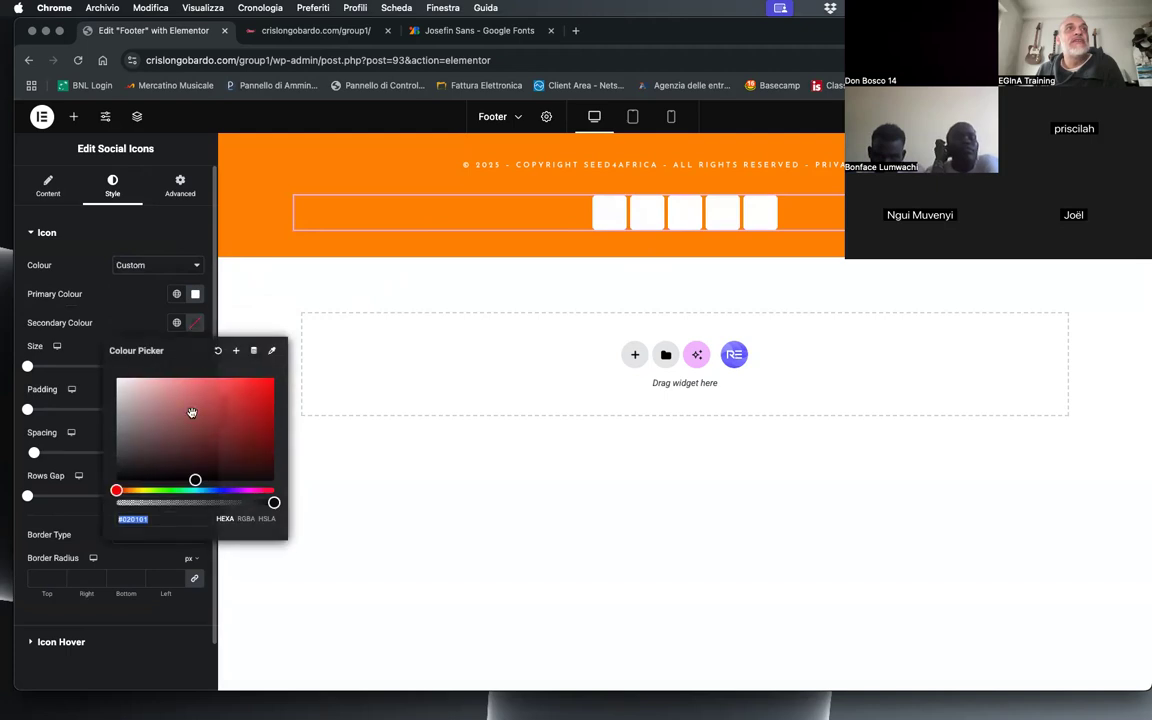
{"action": "type", "text": "#FF8B02"}
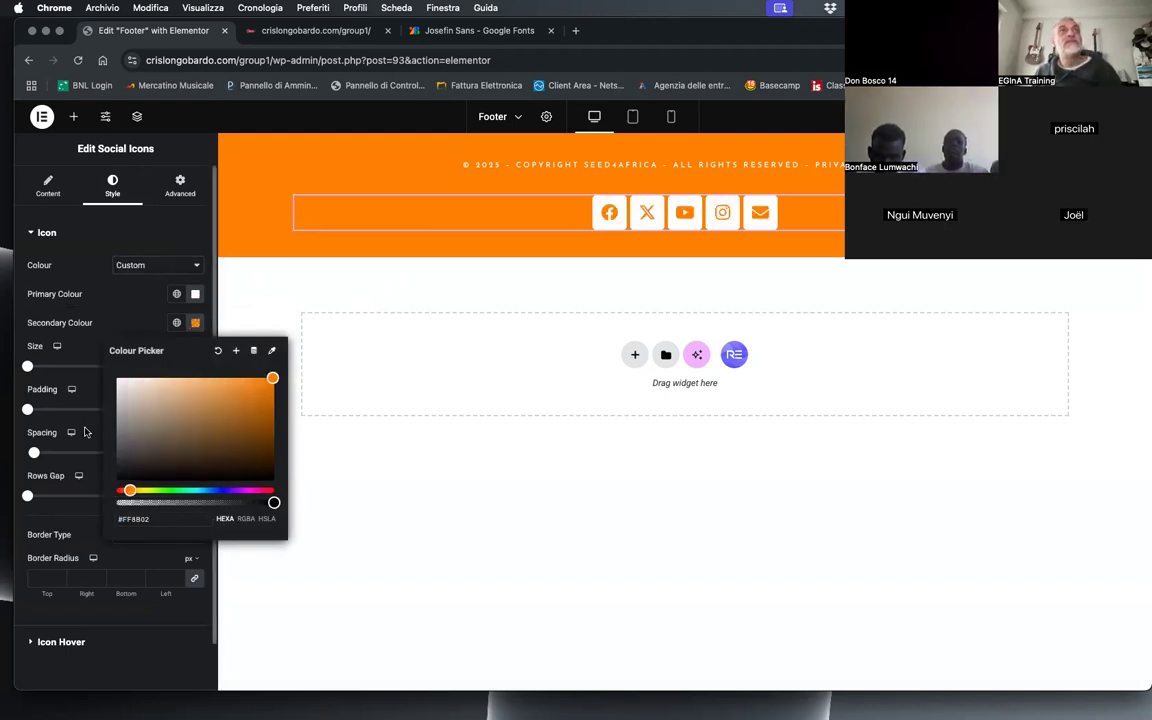
{"action": "left_click", "coordinate": [117, 297]}
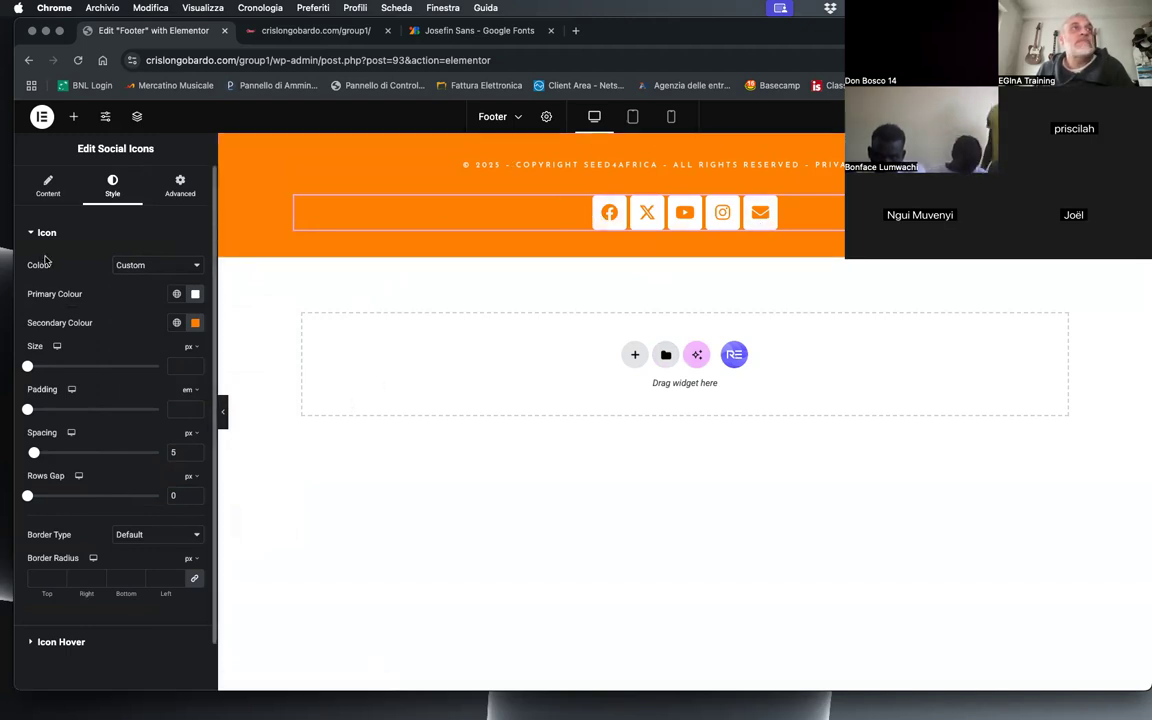
Step: Change the shape of the footer's social icons to Circle
{"action": "left_click", "coordinate": [45, 190]}
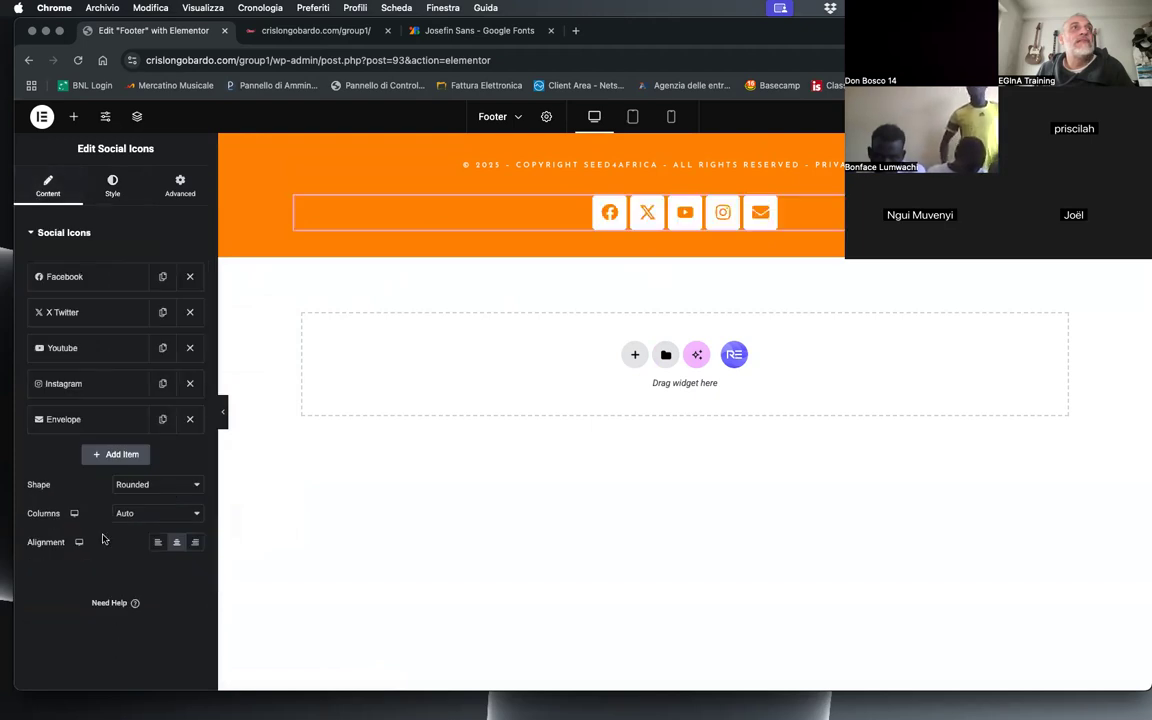
{"action": "left_click", "coordinate": [146, 487]}
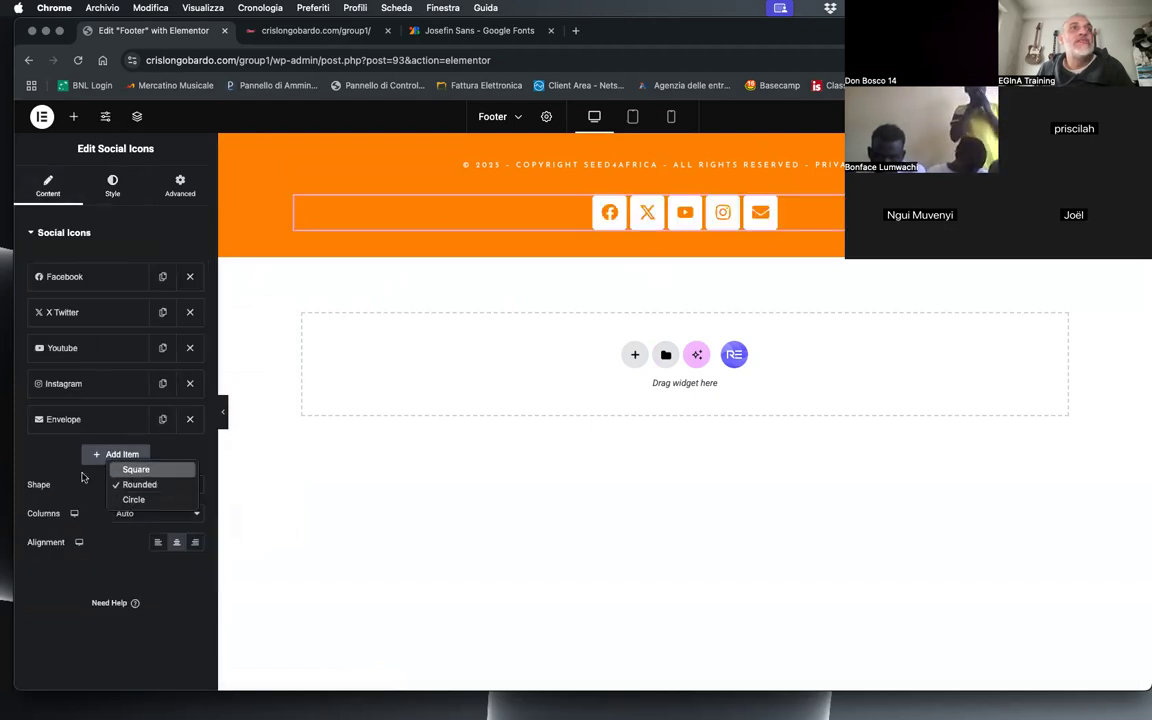
{"action": "left_click", "coordinate": [155, 500]}
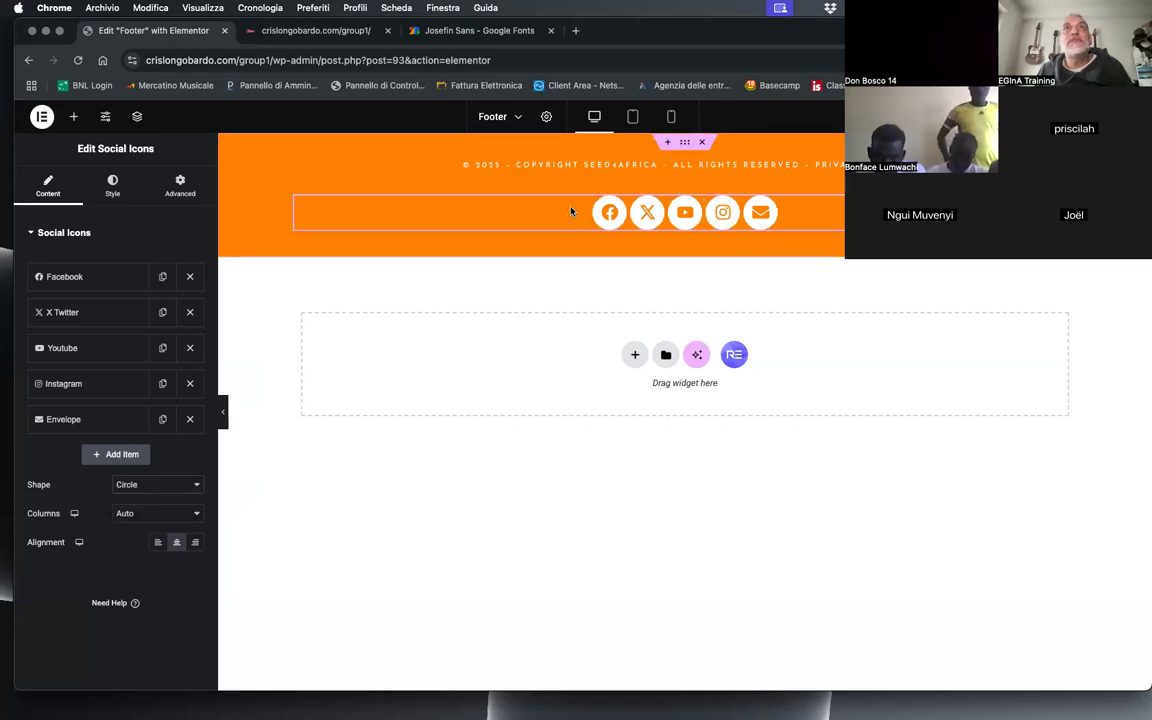
Step: Set the social icons' size to 17 px, padding to 0.4 em and spacing to 12 px
{"action": "left_click", "coordinate": [112, 185]}
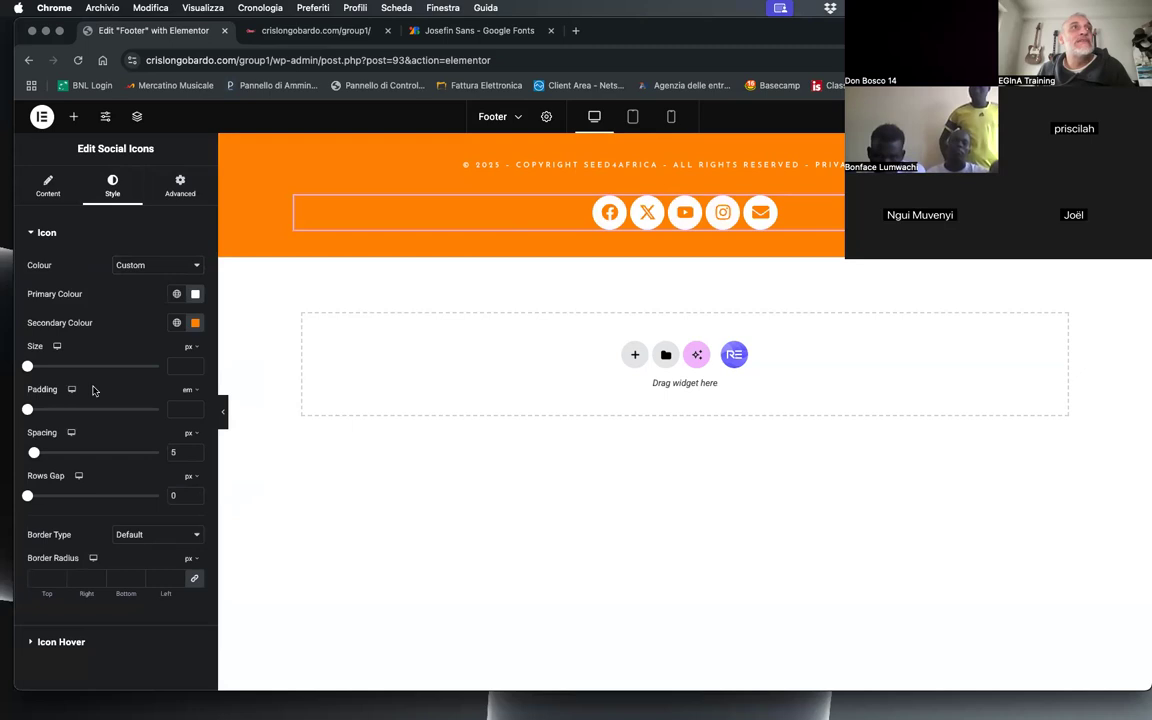
{"action": "left_click_drag", "start_coordinate": [27, 366], "coordinate": [32, 367]}
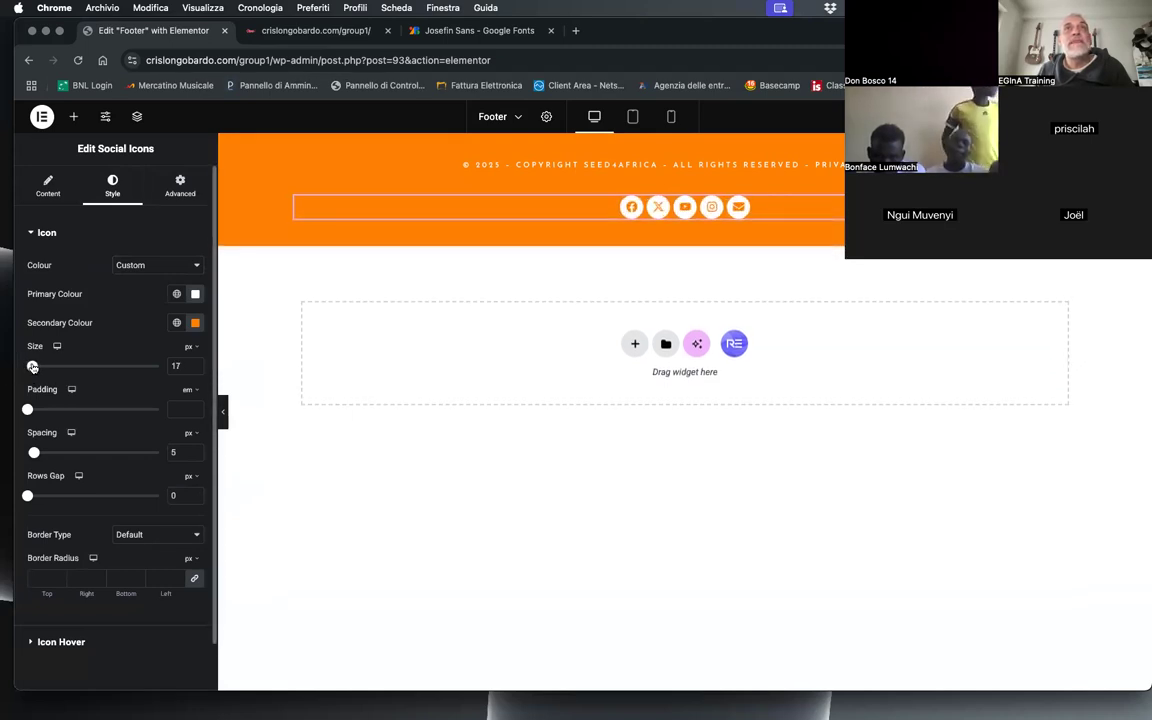
{"action": "left_click_drag", "start_coordinate": [27, 410], "coordinate": [43, 453]}
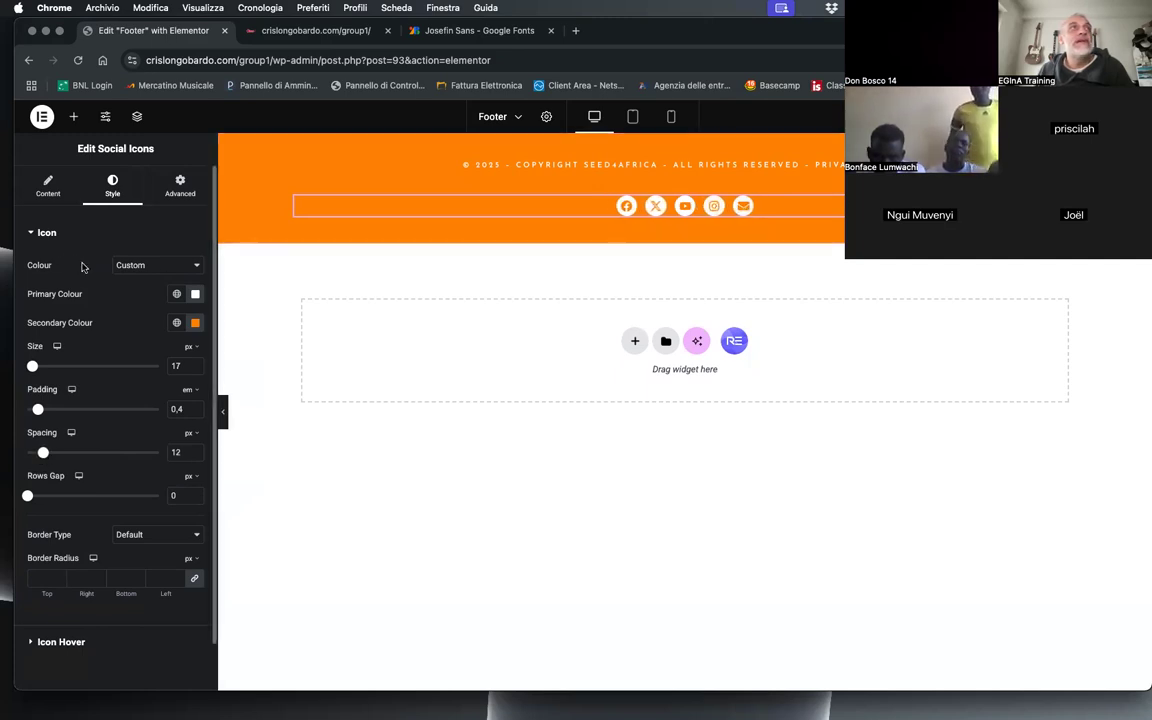
Step: Set the social icons' hover secondary colour to the copied orange, #FF8B02
{"action": "left_click", "coordinate": [32, 233]}
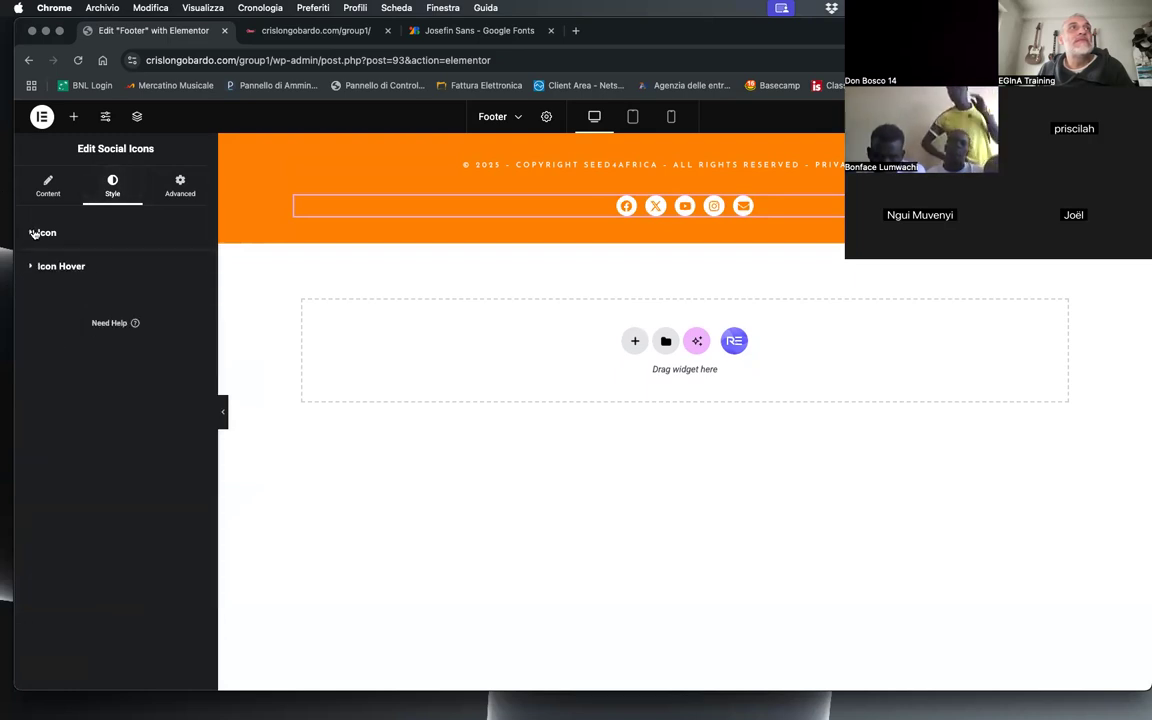
{"action": "left_click", "coordinate": [36, 267]}
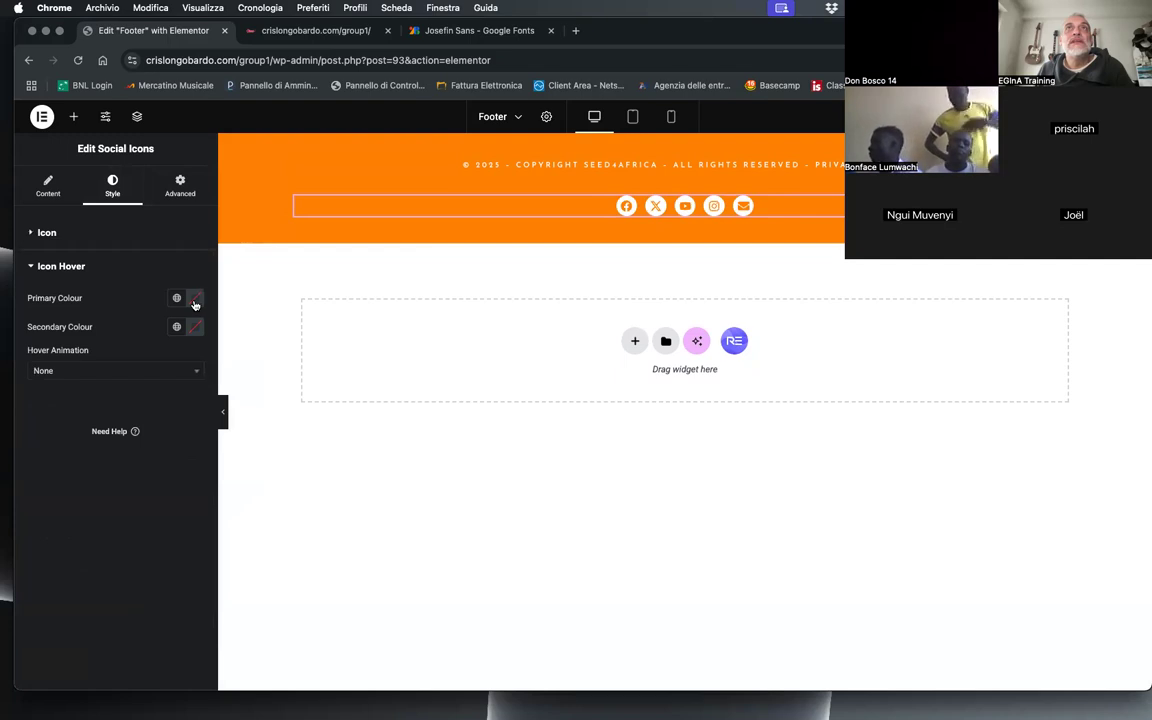
{"action": "left_click", "coordinate": [198, 330]}
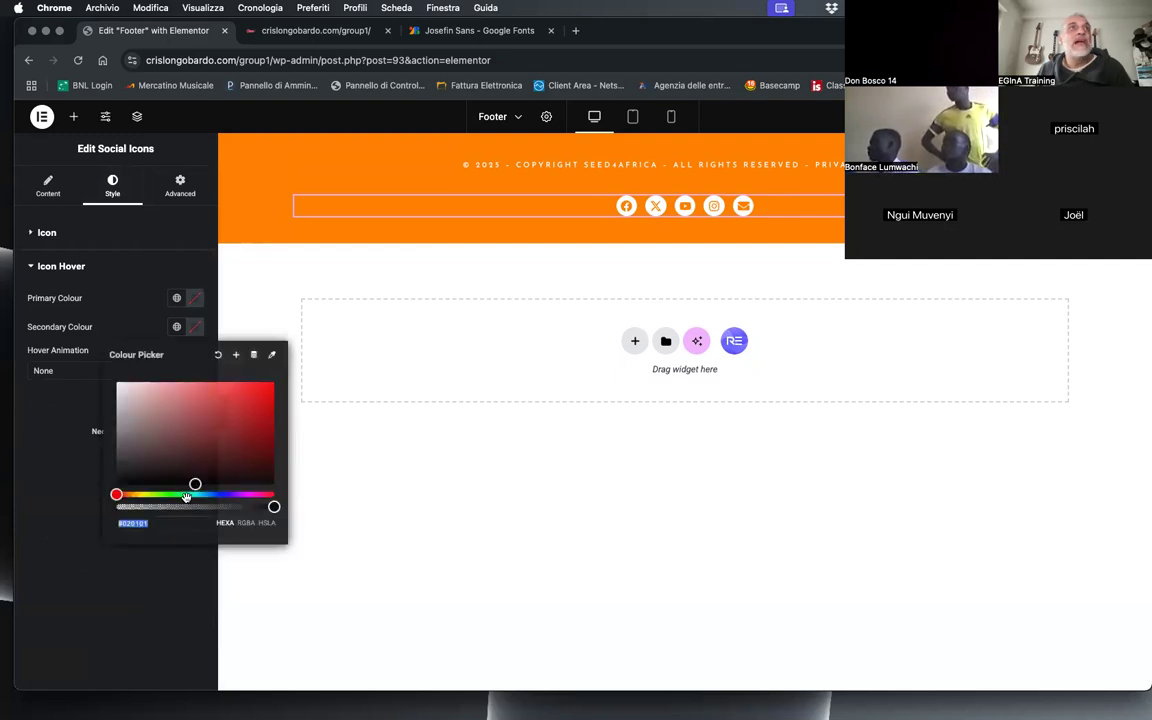
{"action": "type", "text": "#FF8B02"}
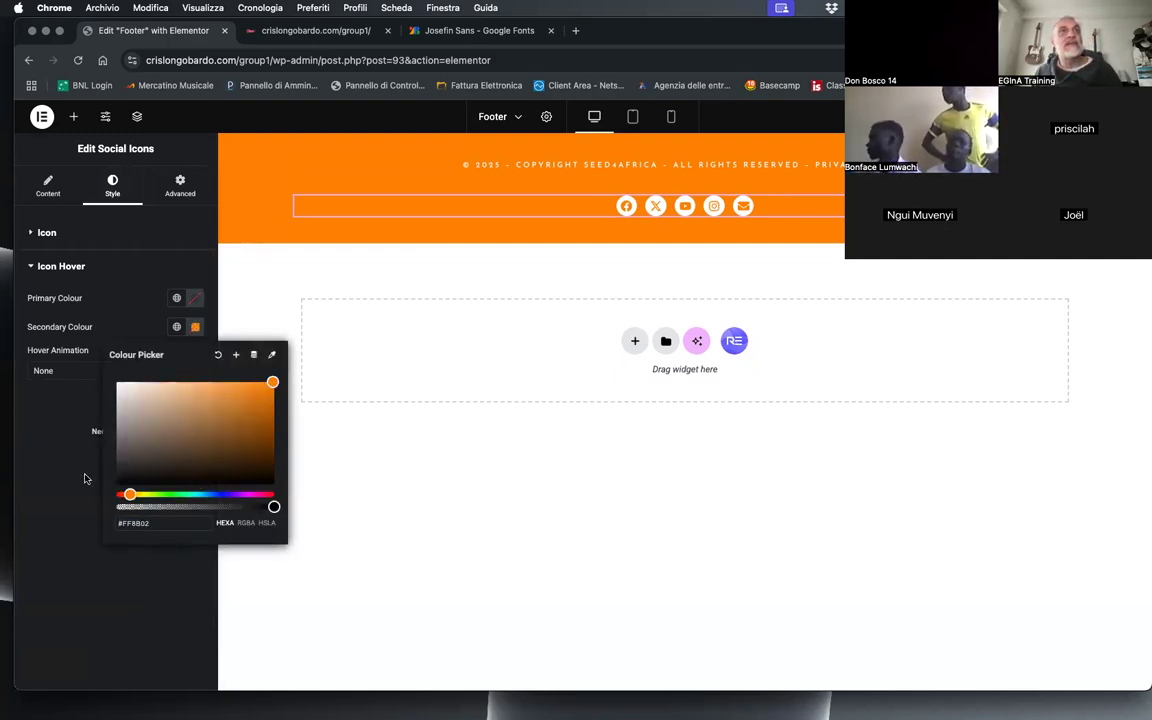
{"action": "left_click", "coordinate": [86, 476]}
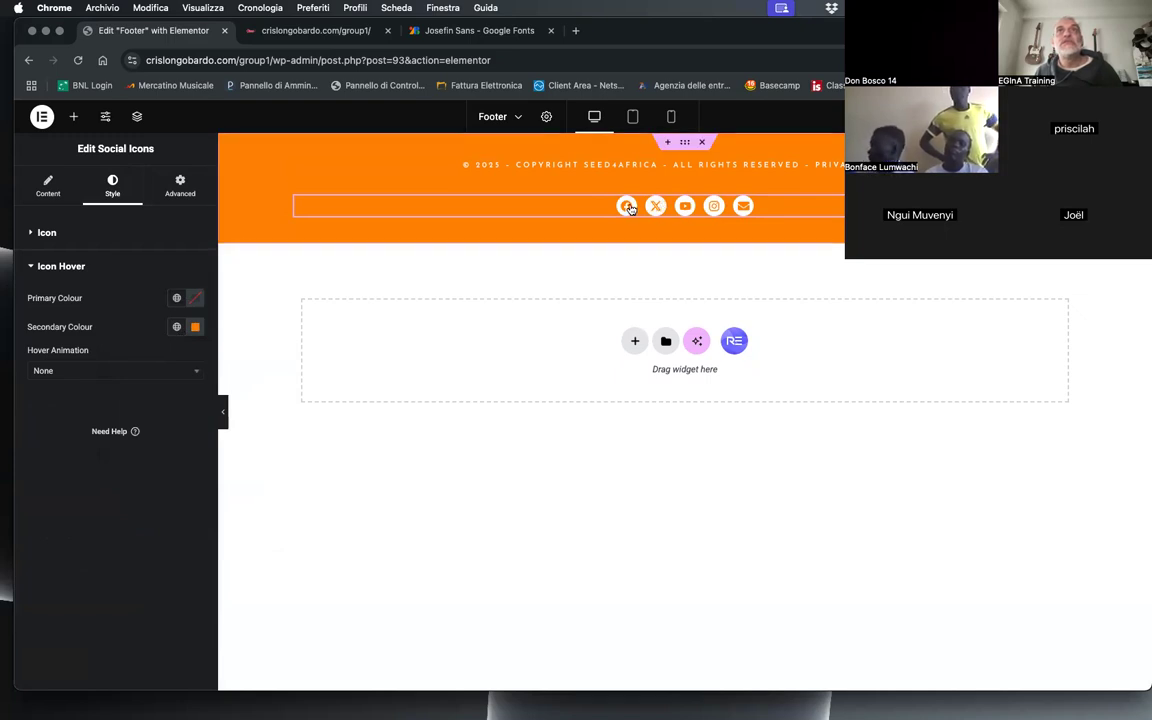
Step: Set the social icons' hover primary colour to semi-transparent white, #FFFFFFA1
{"action": "left_click", "coordinate": [196, 302]}
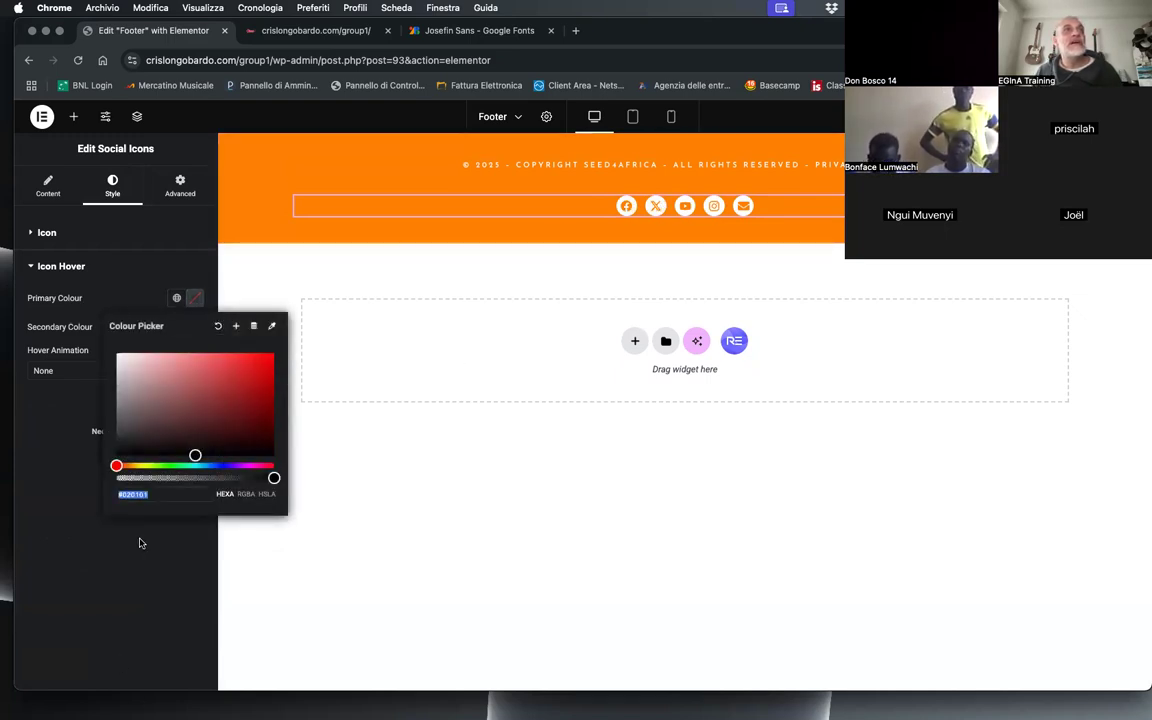
{"action": "left_click", "coordinate": [133, 493]}
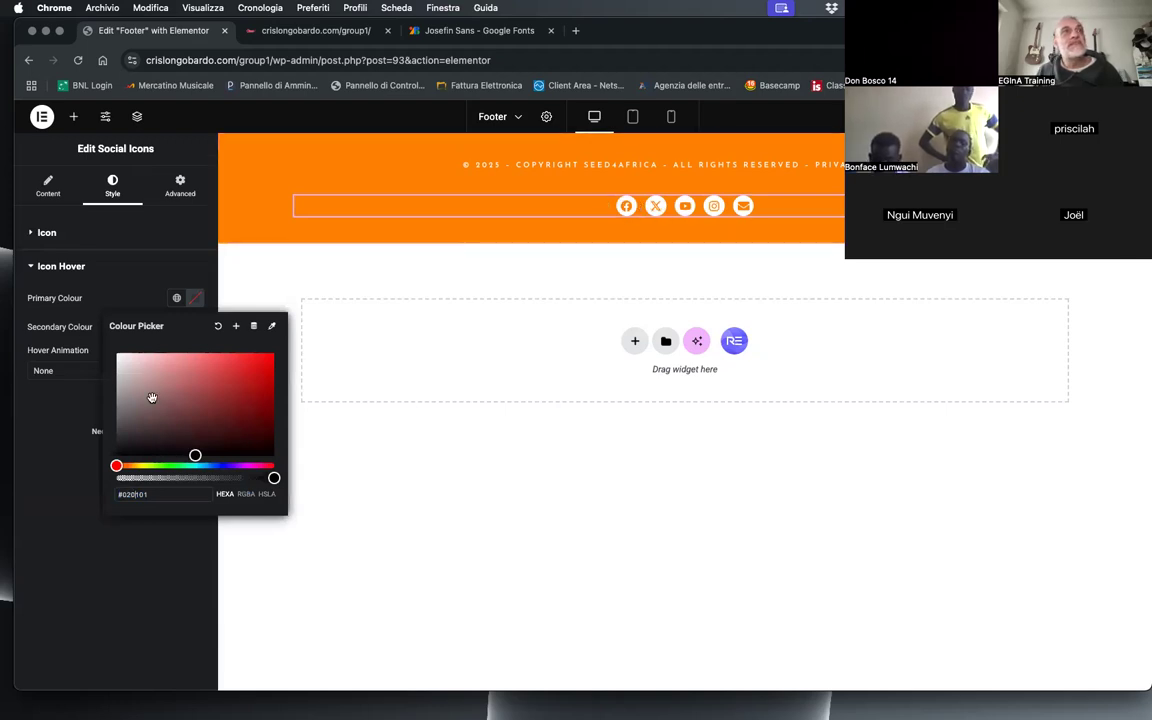
{"action": "left_click_drag", "start_coordinate": [150, 400], "coordinate": [93, 343]}
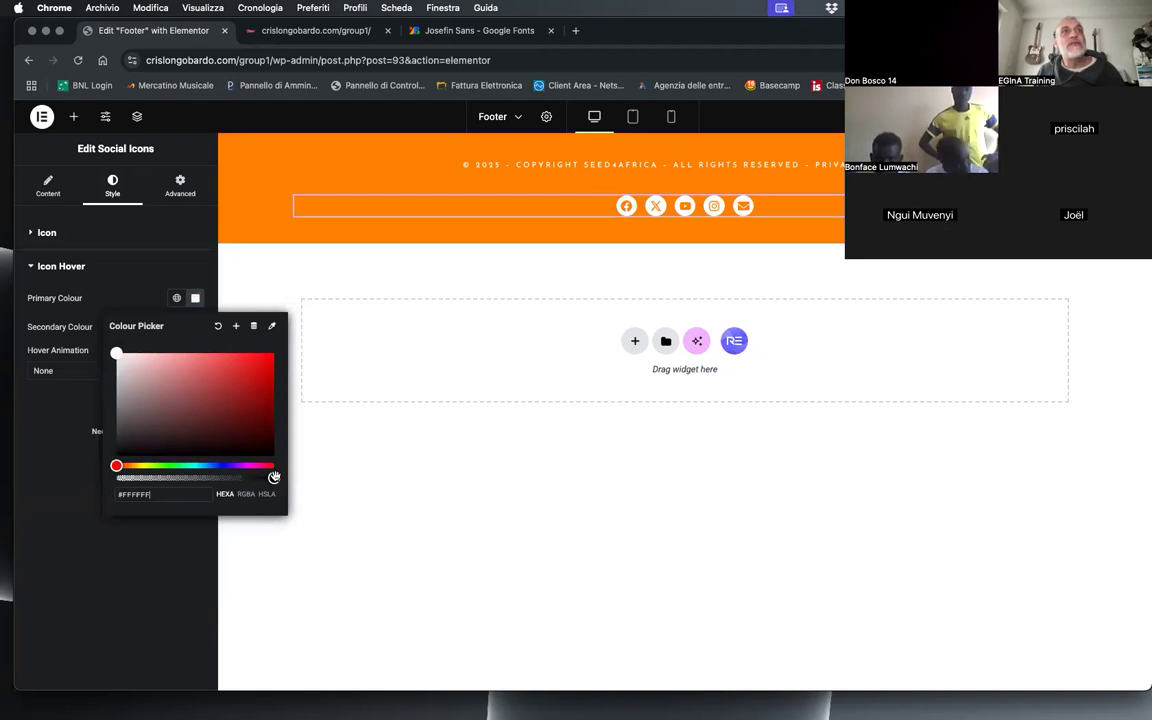
{"action": "left_click_drag", "start_coordinate": [274, 478], "coordinate": [220, 478]}
{"action": "left_click_drag", "start_coordinate": [213, 487], "coordinate": [215, 481]}
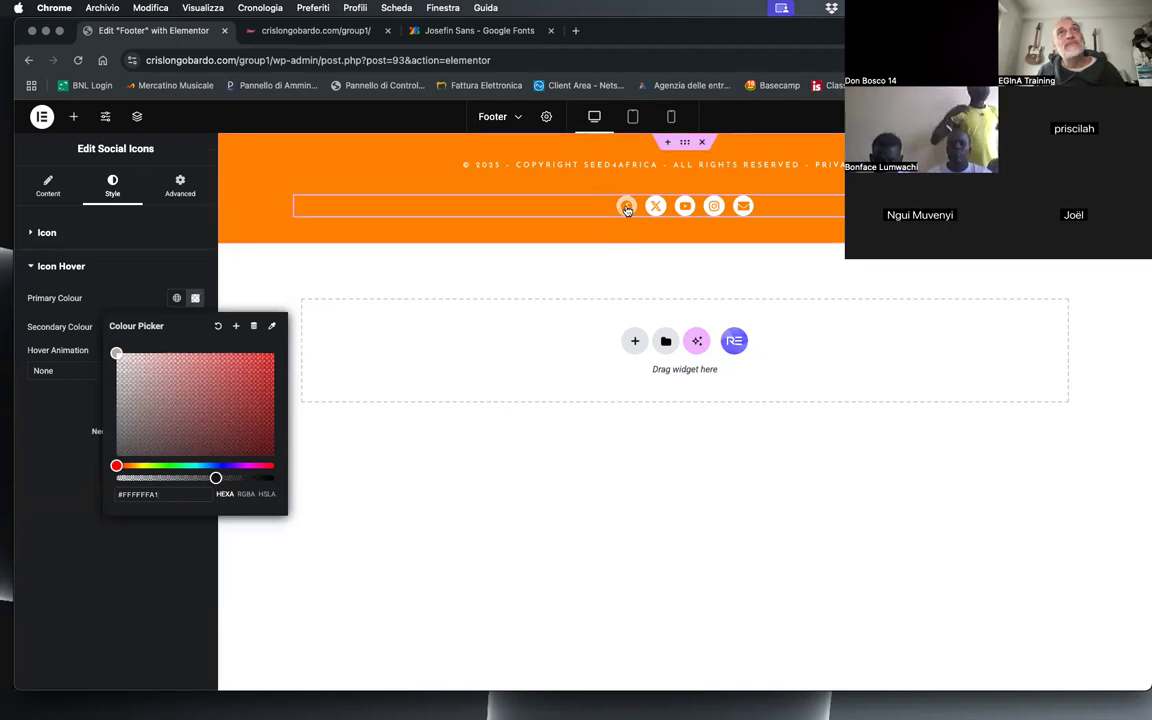
{"action": "left_click", "coordinate": [75, 428]}
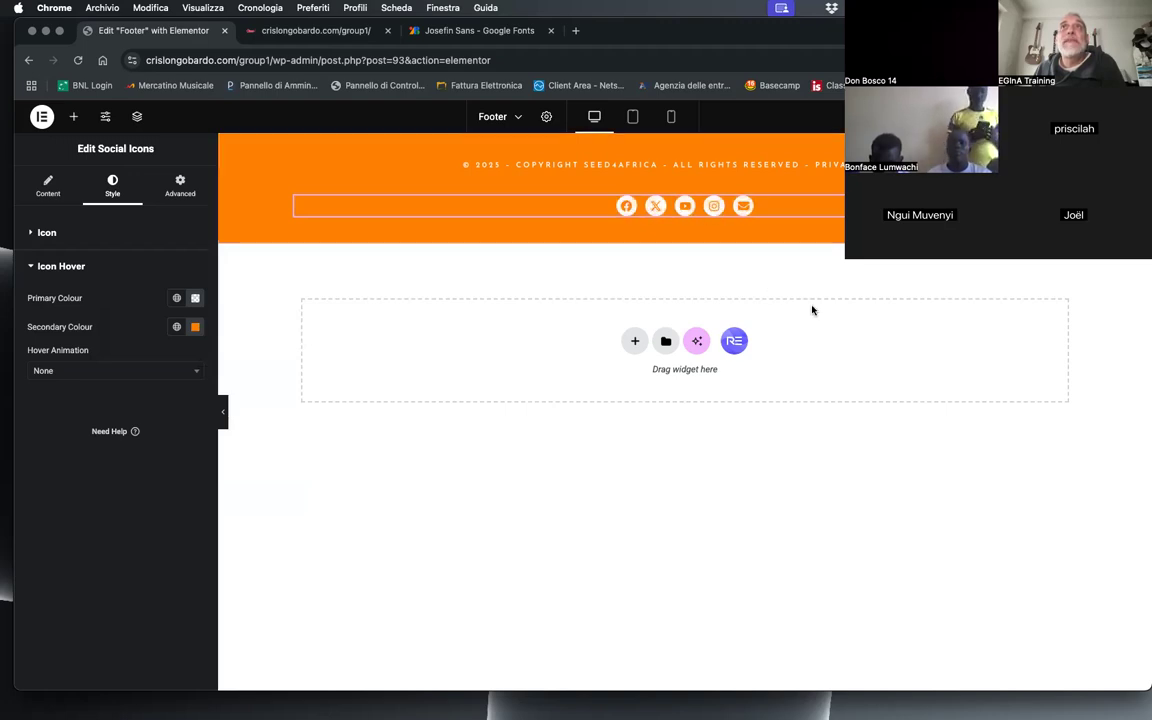
Step: Reload the live home page and check it and the Concordia Care page for the new footer
{"action": "left_click", "coordinate": [300, 31]}
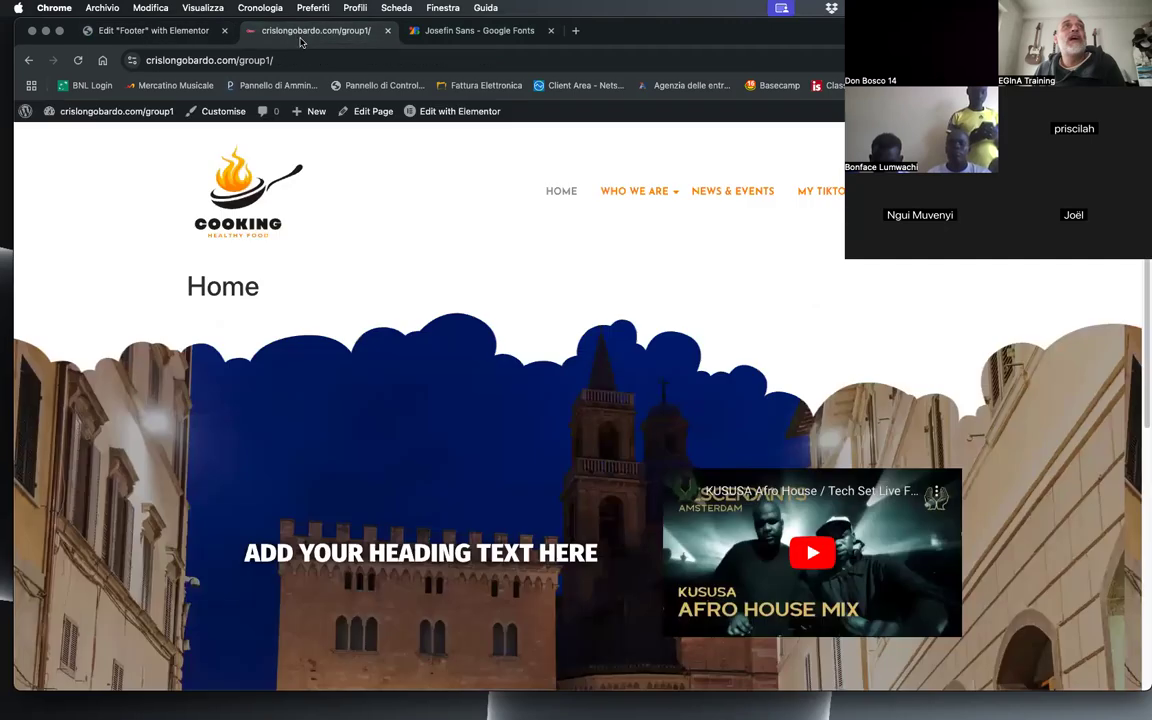
{"action": "left_click", "coordinate": [78, 61]}
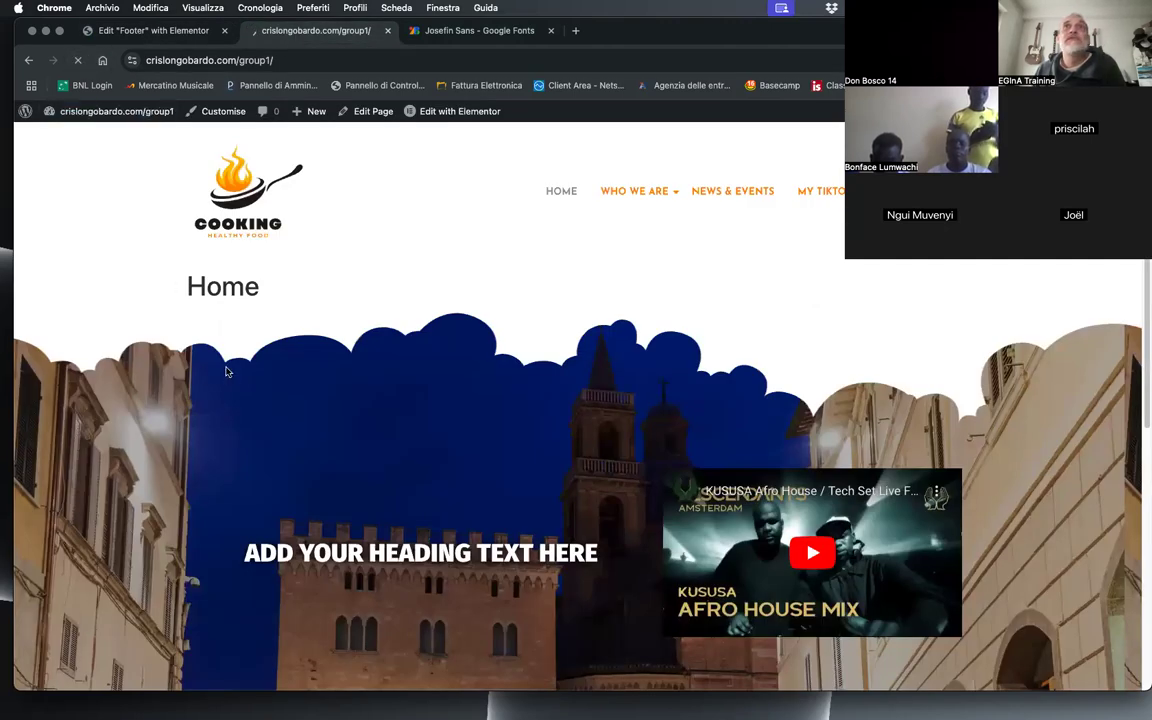
{"action": "scroll", "coordinate": [351, 414], "scroll_direction": "down", "scroll_amount": 2}
{"action": "scroll", "coordinate": [348, 408], "scroll_direction": "up", "scroll_amount": 2}
{"action": "scroll", "coordinate": [340, 450], "scroll_direction": "down", "scroll_amount": 2}
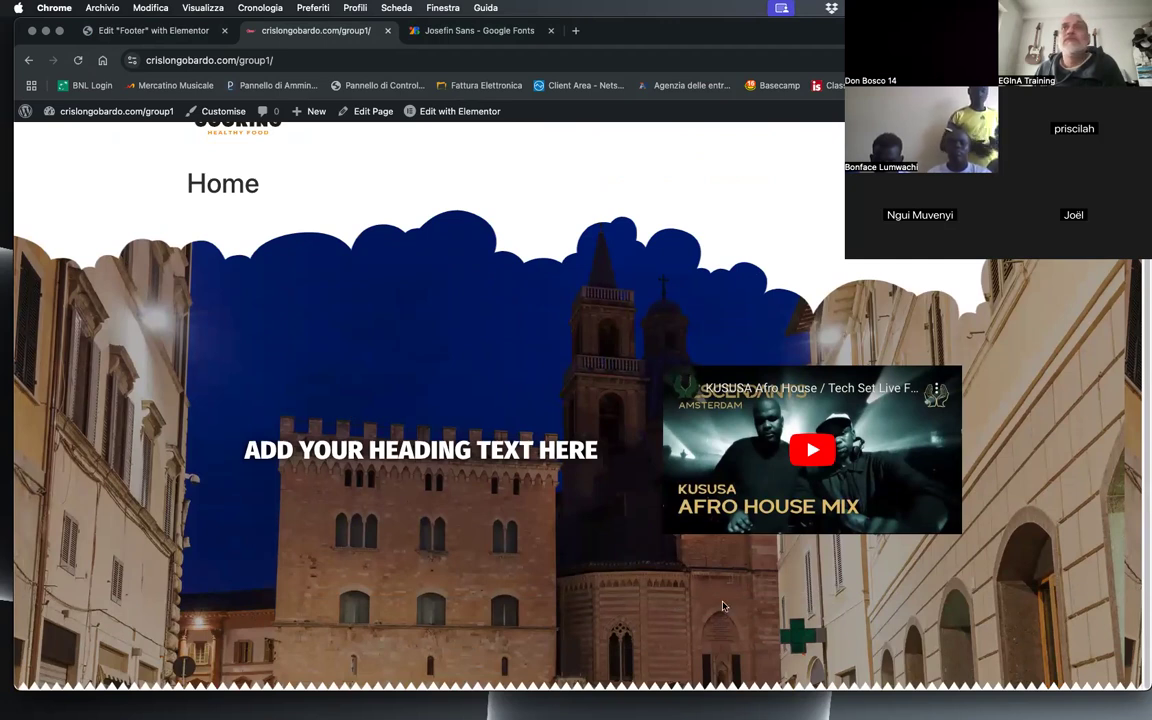
{"action": "scroll", "coordinate": [381, 288], "scroll_direction": "up", "scroll_amount": 2}
{"action": "mouse_move", "coordinate": [620, 193]}
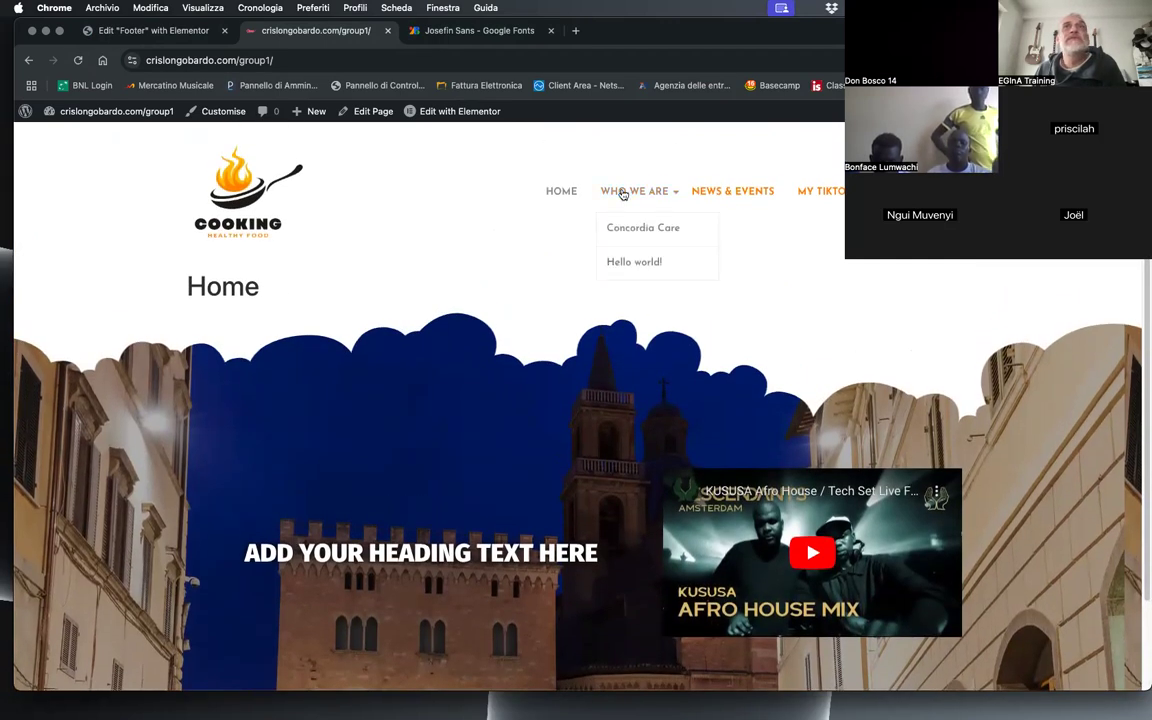
{"action": "left_click", "coordinate": [636, 232]}
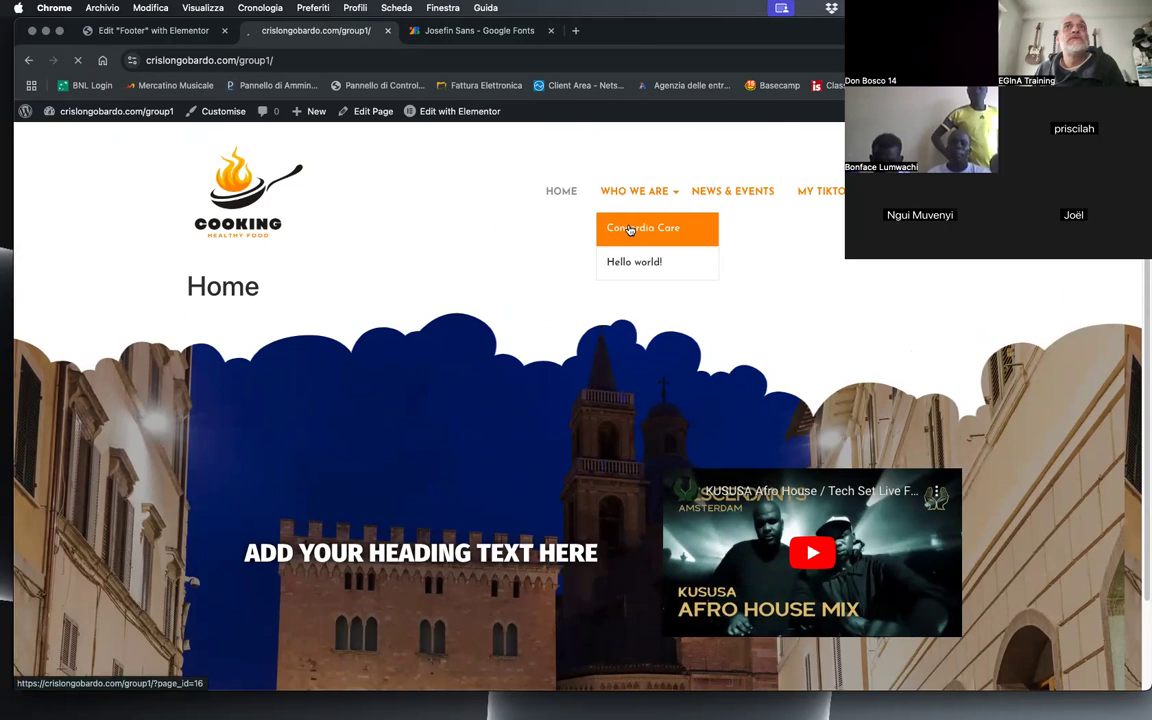
{"action": "scroll", "coordinate": [497, 452], "scroll_direction": "down", "scroll_amount": 5}
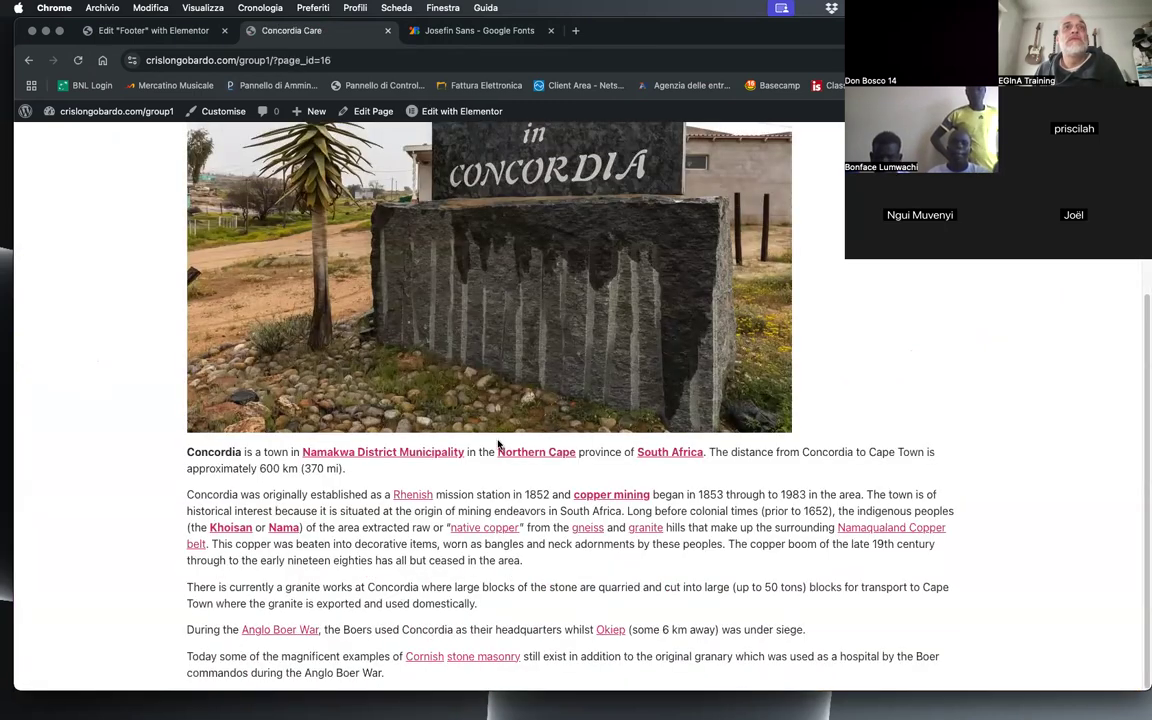
{"action": "scroll", "coordinate": [495, 439], "scroll_direction": "up", "scroll_amount": 1}
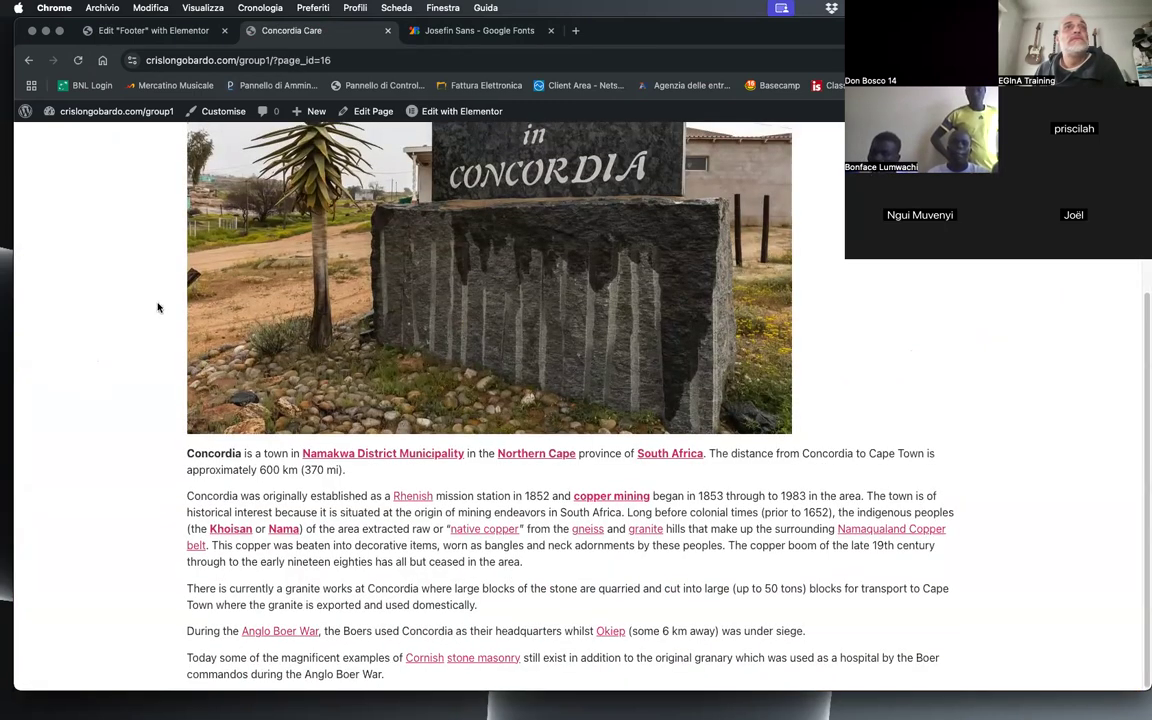
{"action": "scroll", "coordinate": [19, 121], "scroll_direction": "up", "scroll_amount": 10}
Step: Exit the footer editor to WordPress and show the Theme Builder's footer templates
{"action": "left_click", "coordinate": [115, 31]}
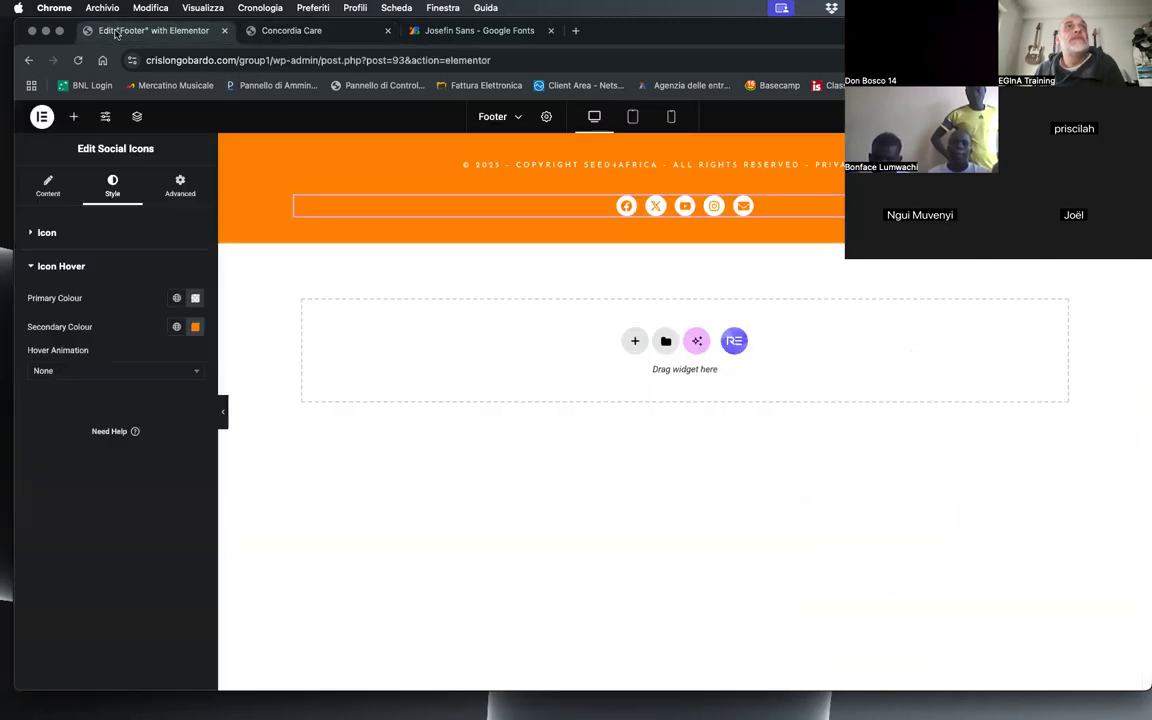
{"action": "left_click", "coordinate": [42, 116]}
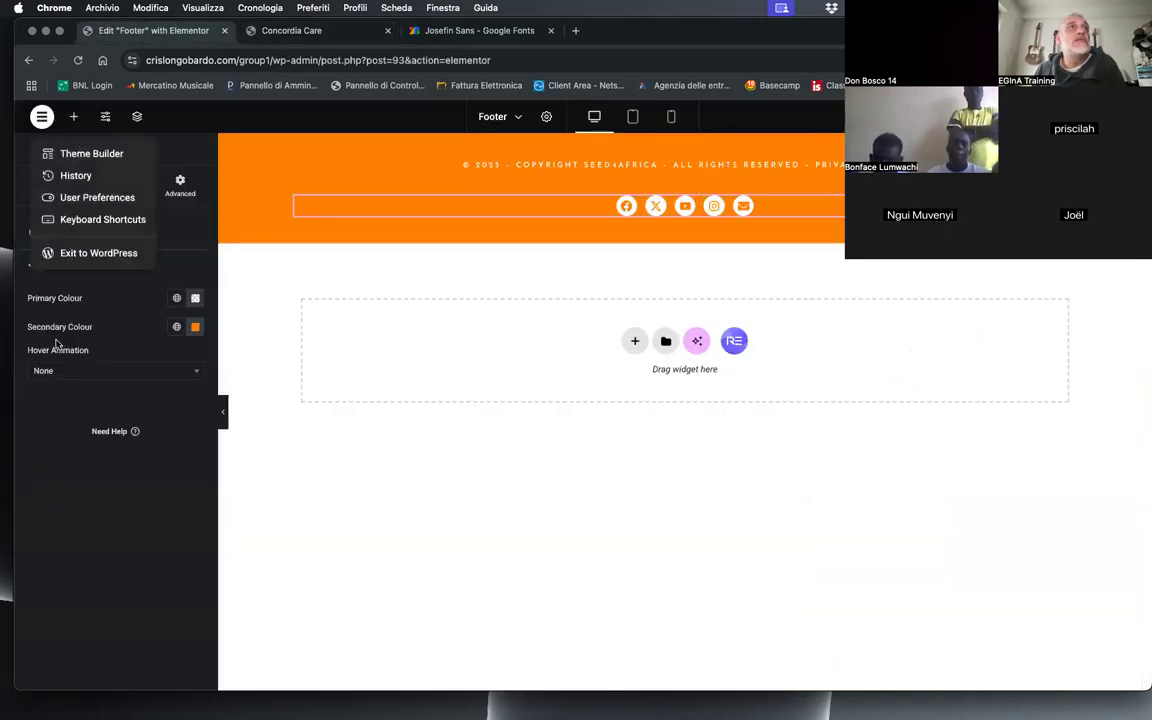
{"action": "left_click", "coordinate": [78, 254]}
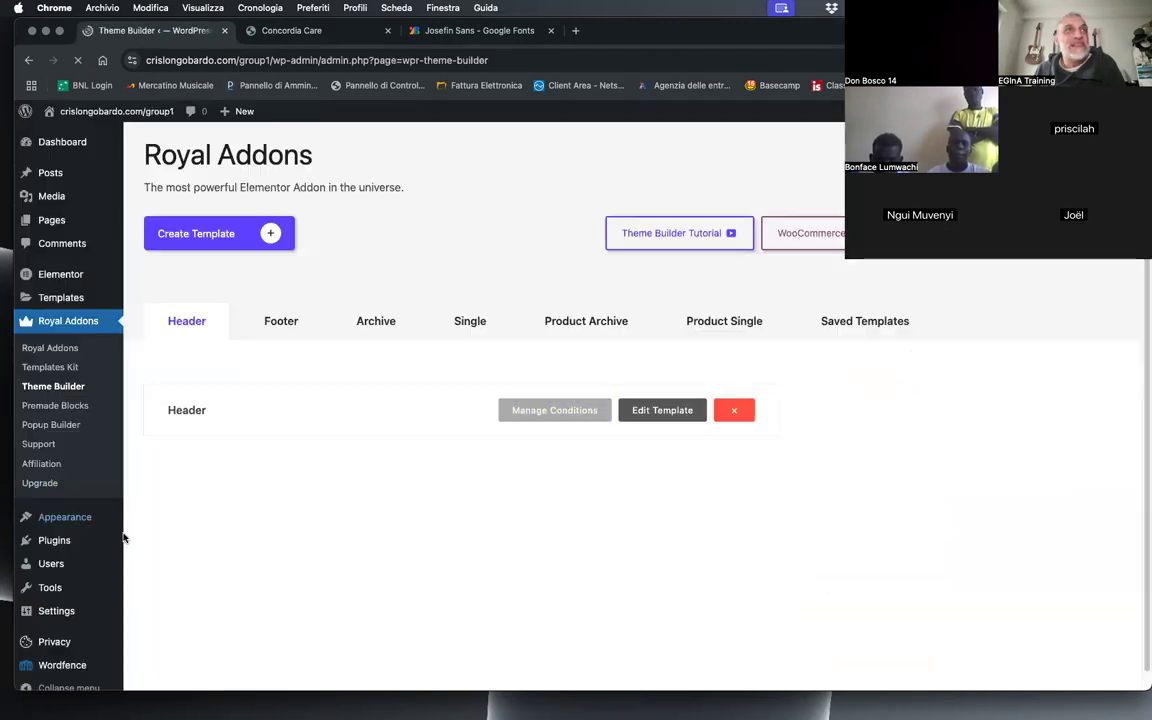
{"action": "left_click", "coordinate": [273, 334]}
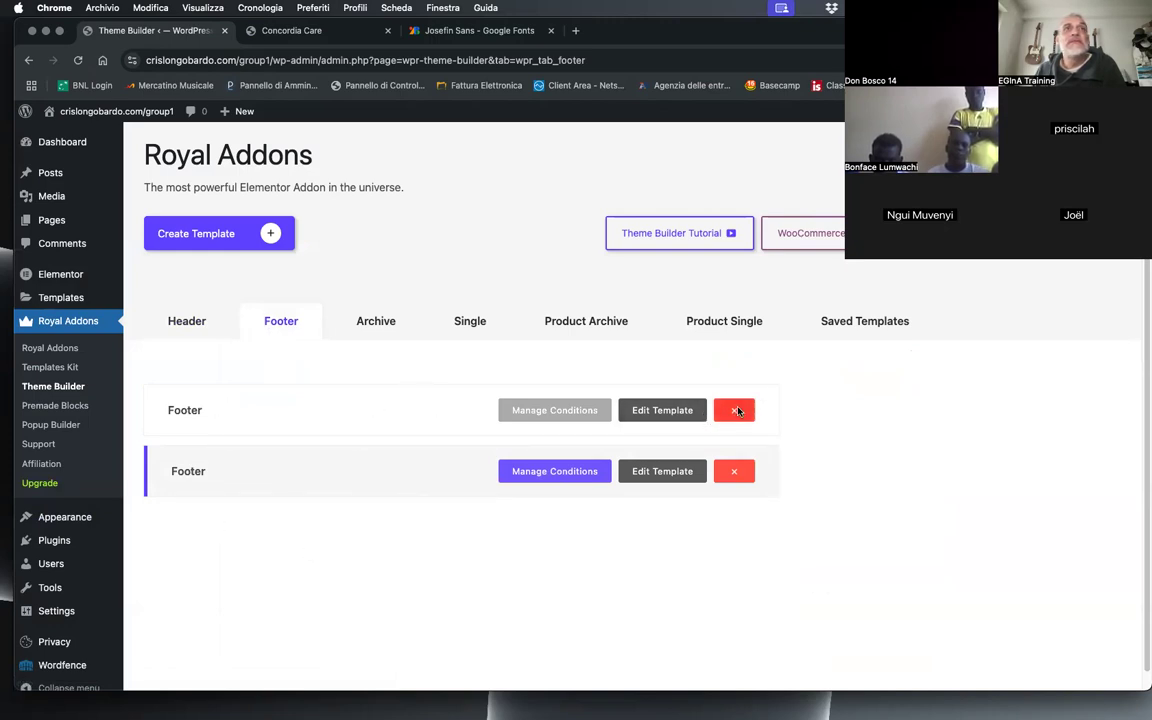
Step: Check the contents of the second Footer template in the list and delete that duplicate template
{"action": "left_click", "coordinate": [742, 408]}
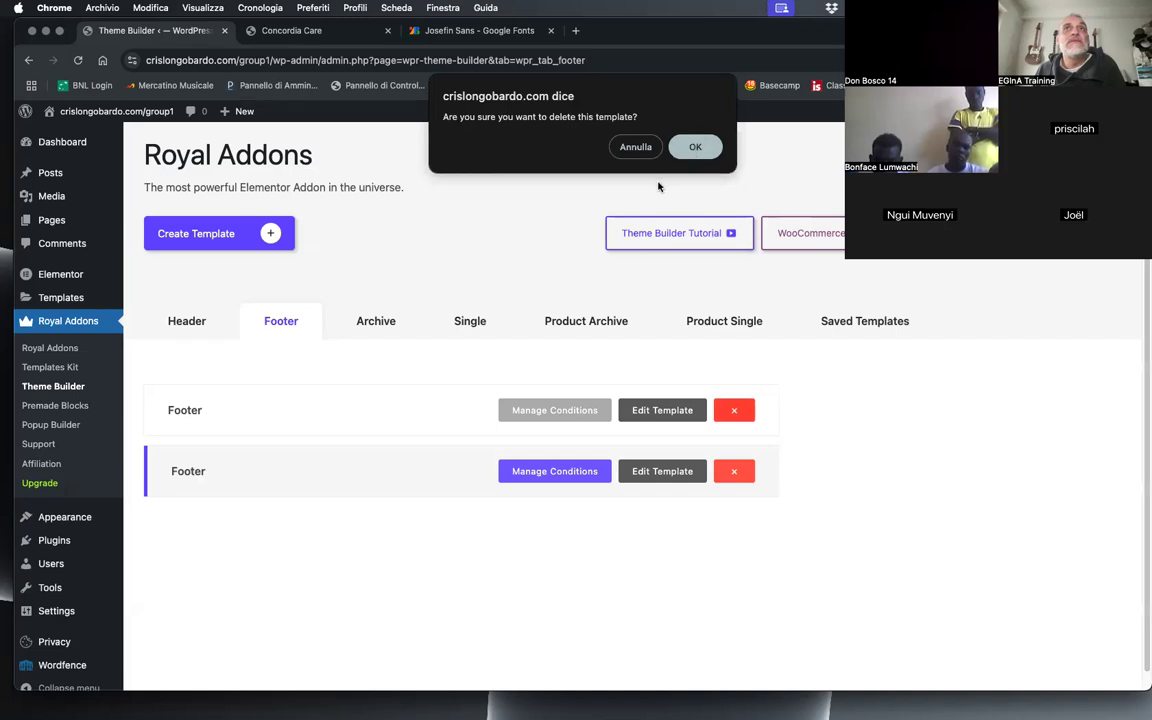
{"action": "left_click", "coordinate": [636, 148]}
{"action": "left_click", "coordinate": [663, 470]}
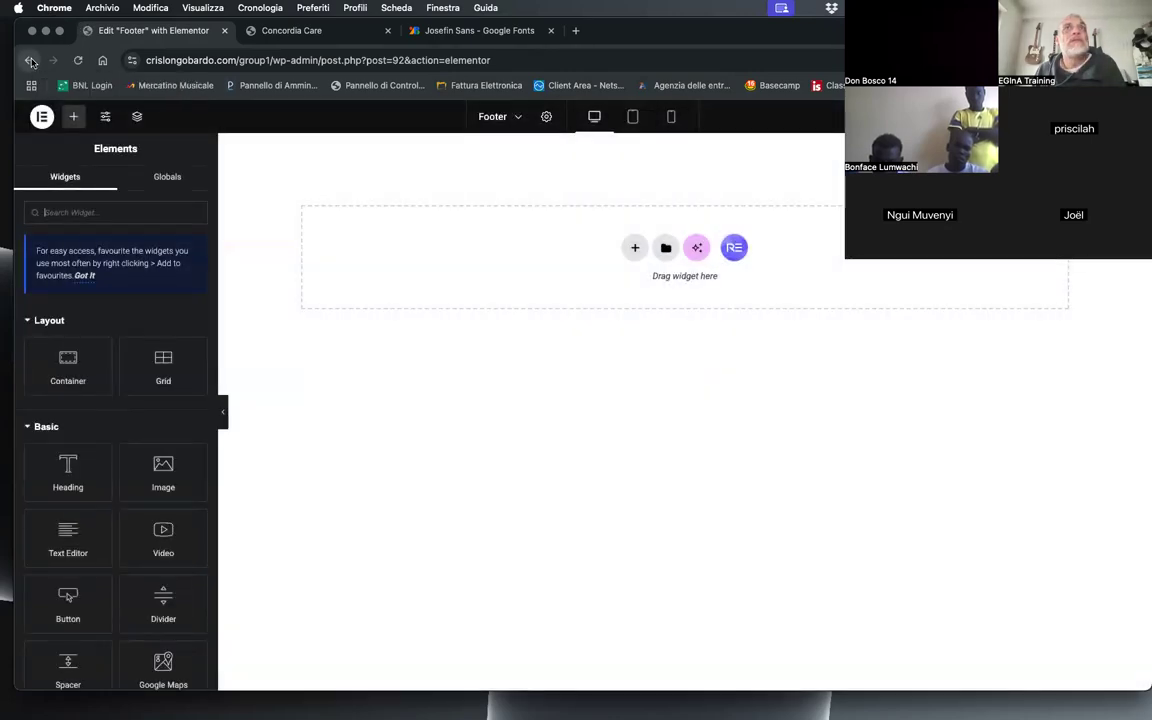
{"action": "left_click", "coordinate": [31, 61]}
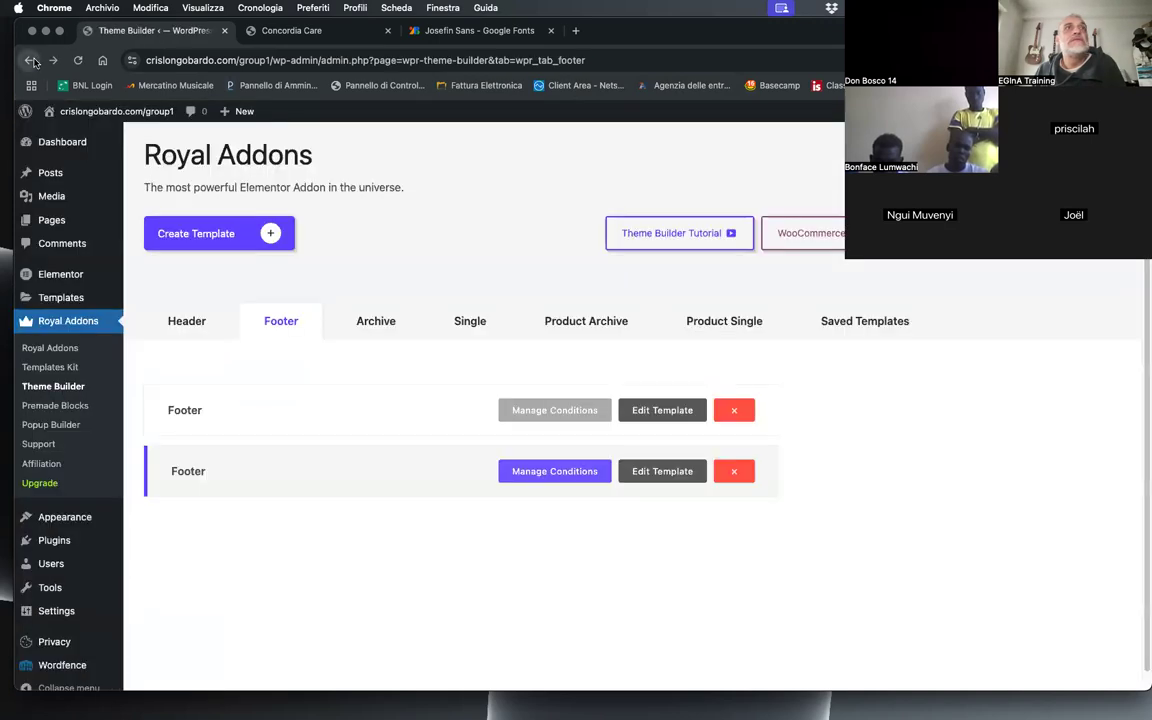
{"action": "left_click", "coordinate": [750, 474]}
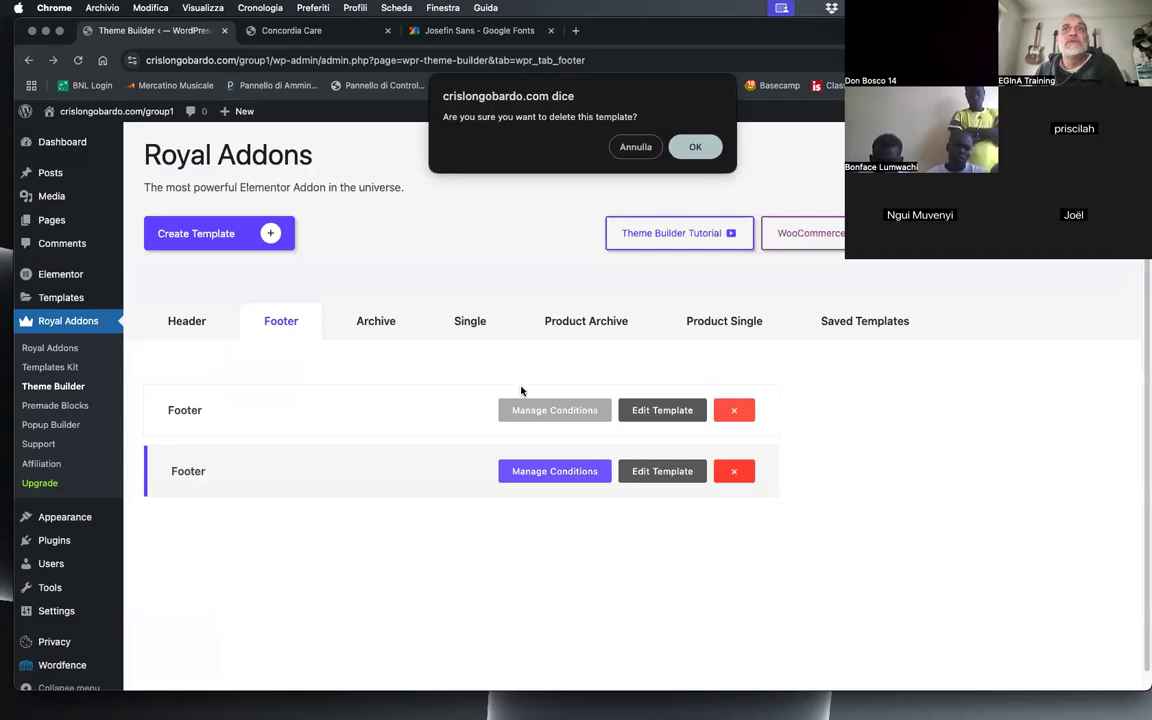
{"action": "left_click", "coordinate": [689, 146]}
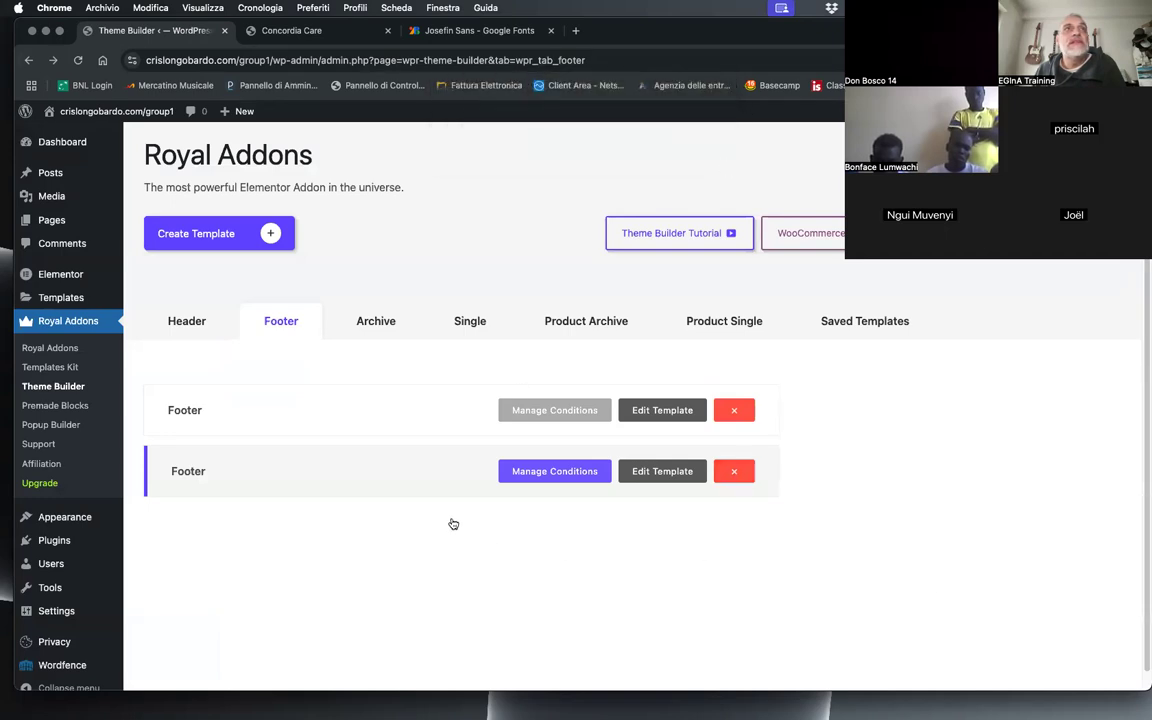
Step: Save the remaining Footer template's display conditions as Entire Site, with showing on Elementor Canvas pages enabled
{"action": "left_click", "coordinate": [530, 410]}
{"action": "left_click", "coordinate": [532, 439]}
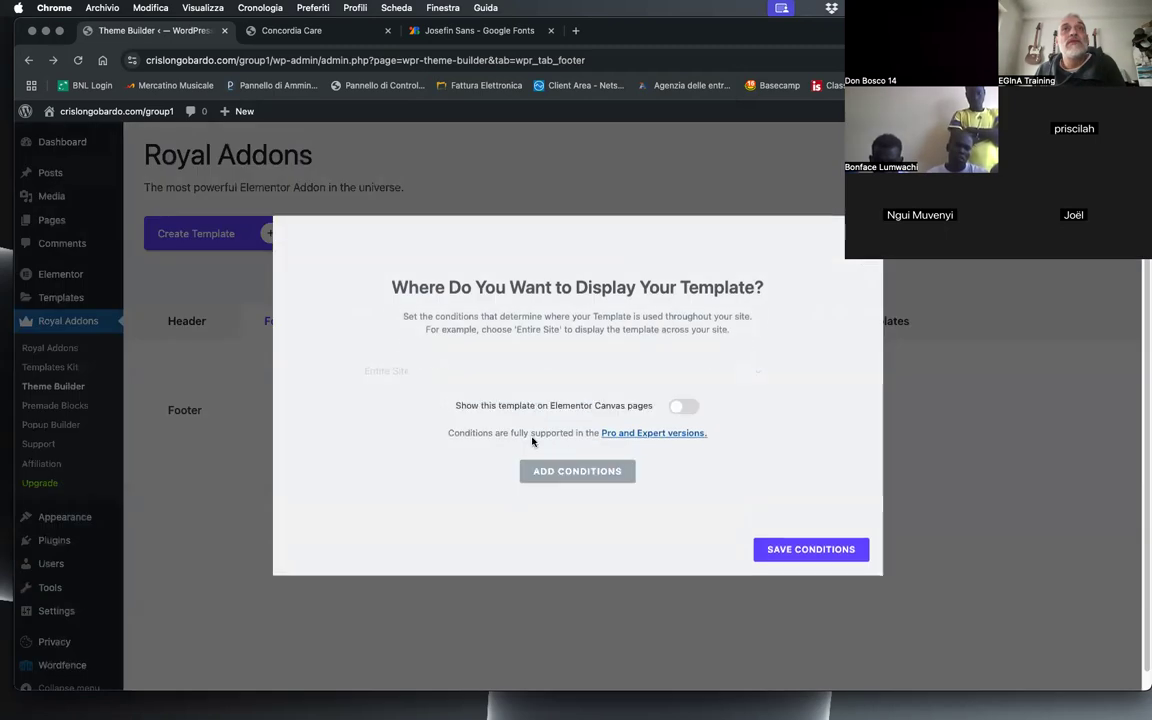
{"action": "left_click", "coordinate": [684, 408]}
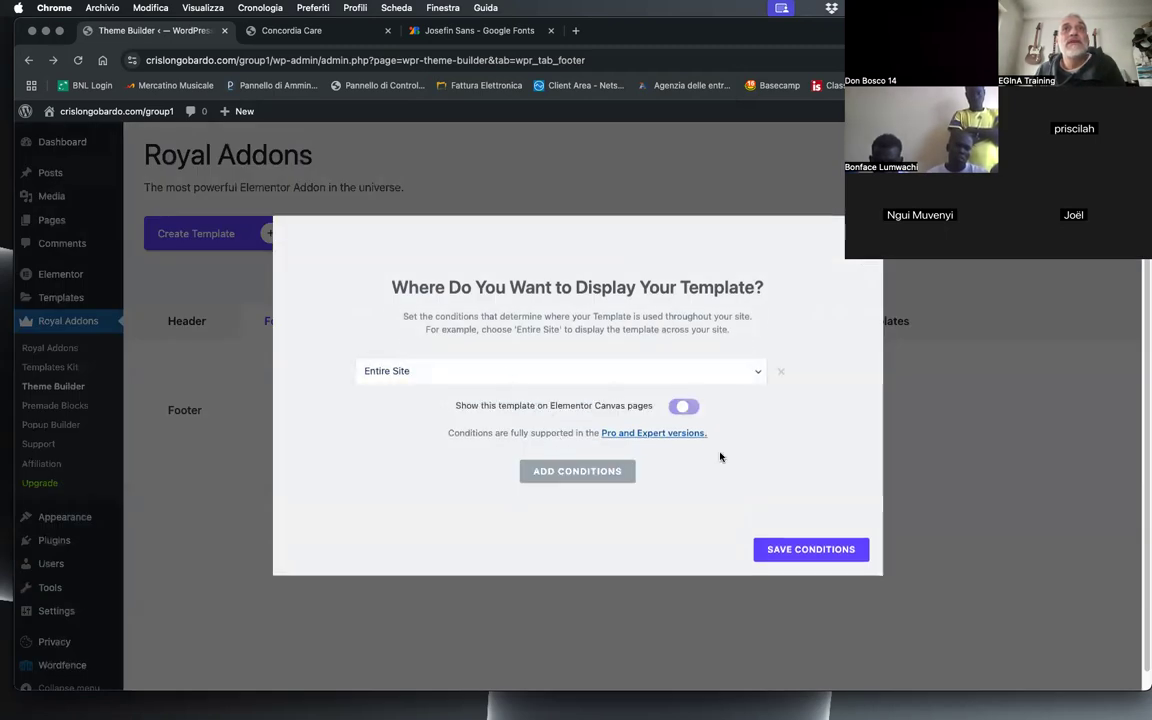
{"action": "left_click", "coordinate": [780, 558]}
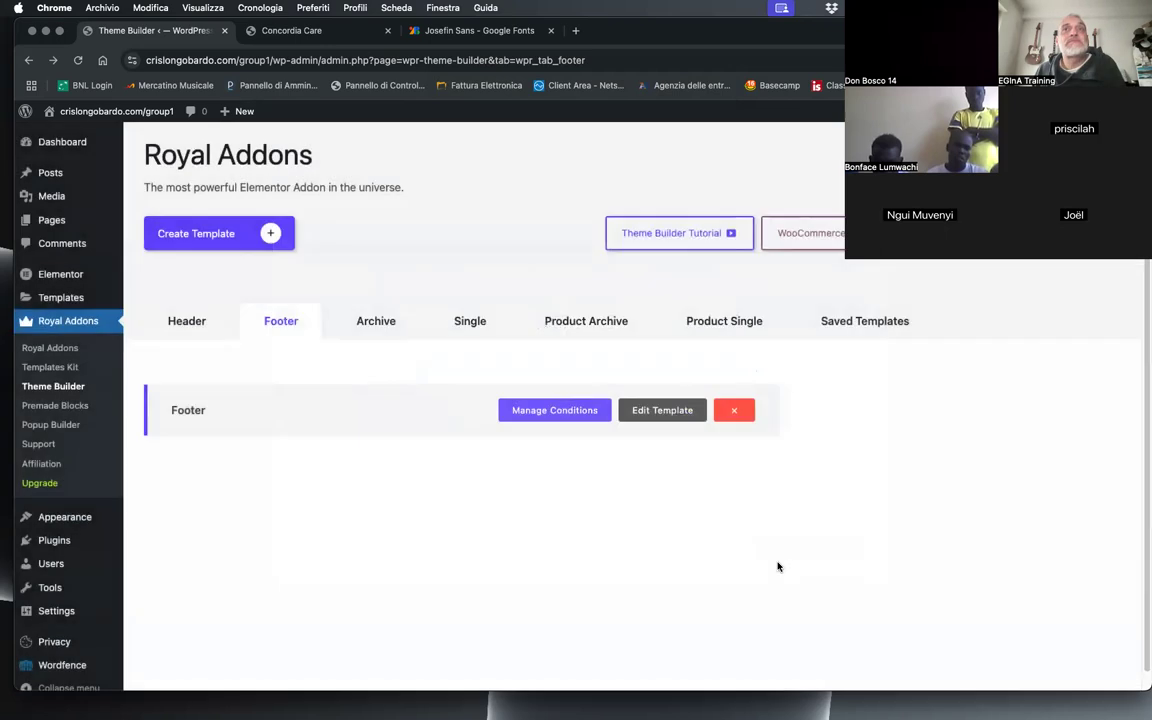
Step: Examine the footer and the spacing between it and the last paragraph on the Concordia Care page, and return to the Theme Builder
{"action": "left_click", "coordinate": [295, 28]}
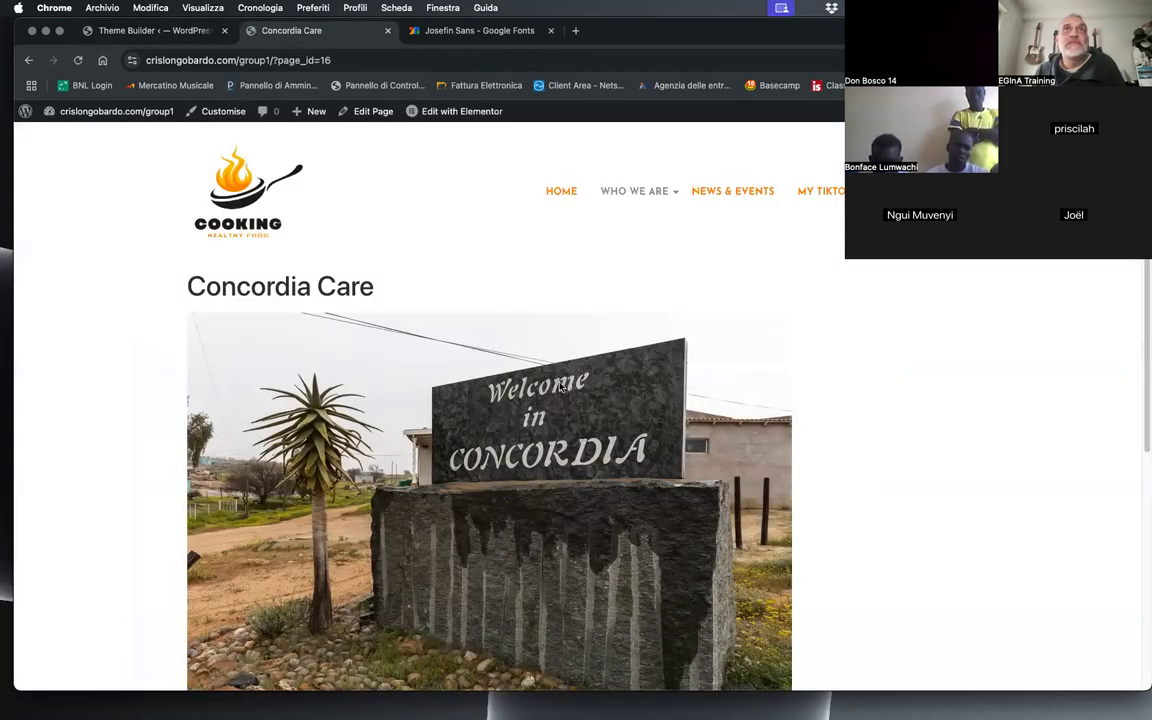
{"action": "scroll", "coordinate": [562, 387], "scroll_direction": "down", "scroll_amount": 5}
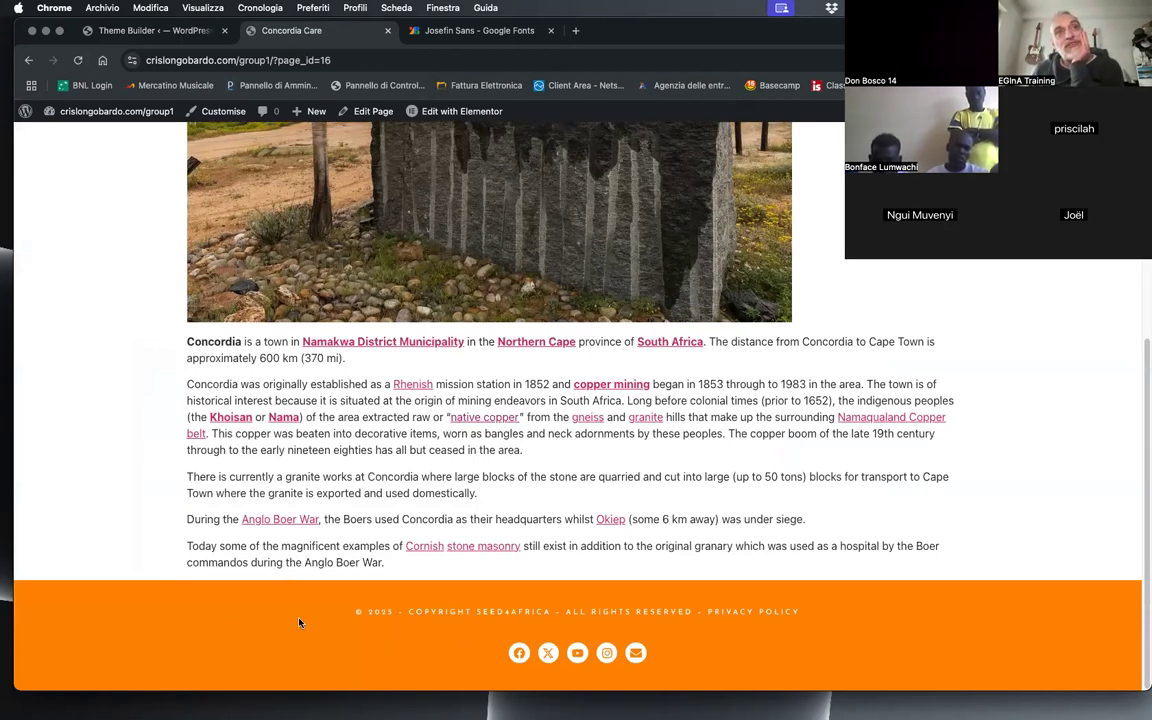
{"action": "left_click_drag", "start_coordinate": [276, 562], "coordinate": [407, 602]}
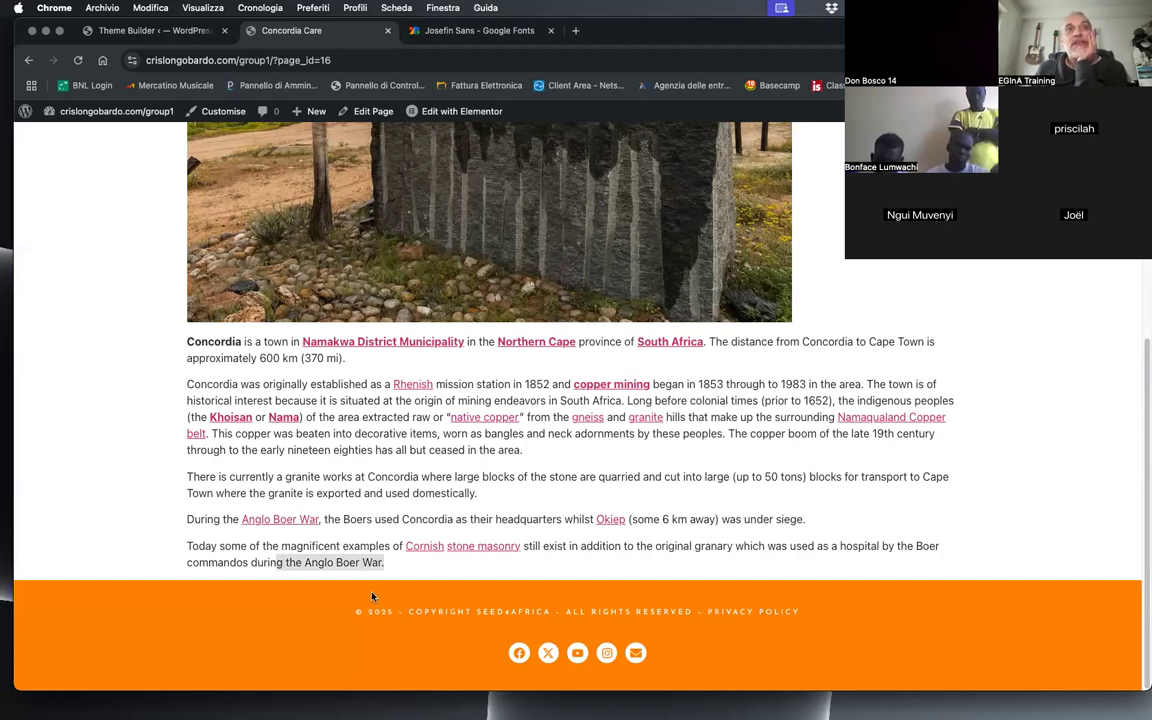
{"action": "left_click", "coordinate": [342, 551]}
{"action": "left_click_drag", "start_coordinate": [322, 562], "coordinate": [334, 577]}
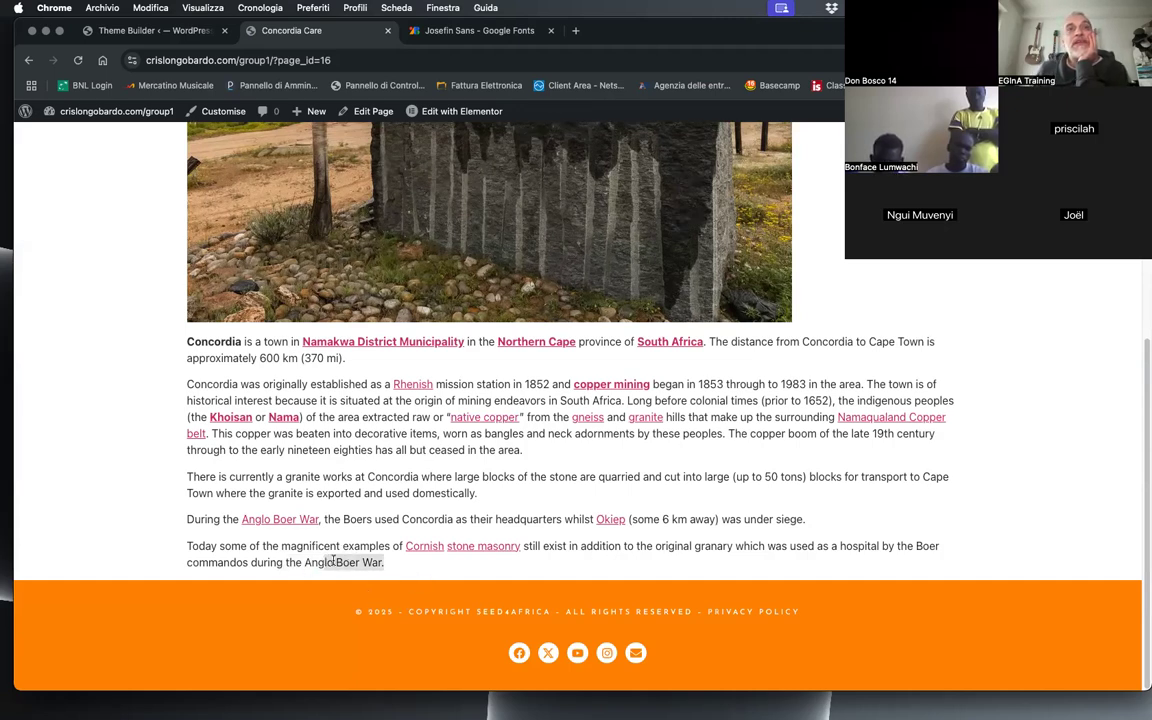
{"action": "left_click", "coordinate": [355, 566]}
{"action": "left_click_drag", "start_coordinate": [405, 570], "coordinate": [362, 563]}
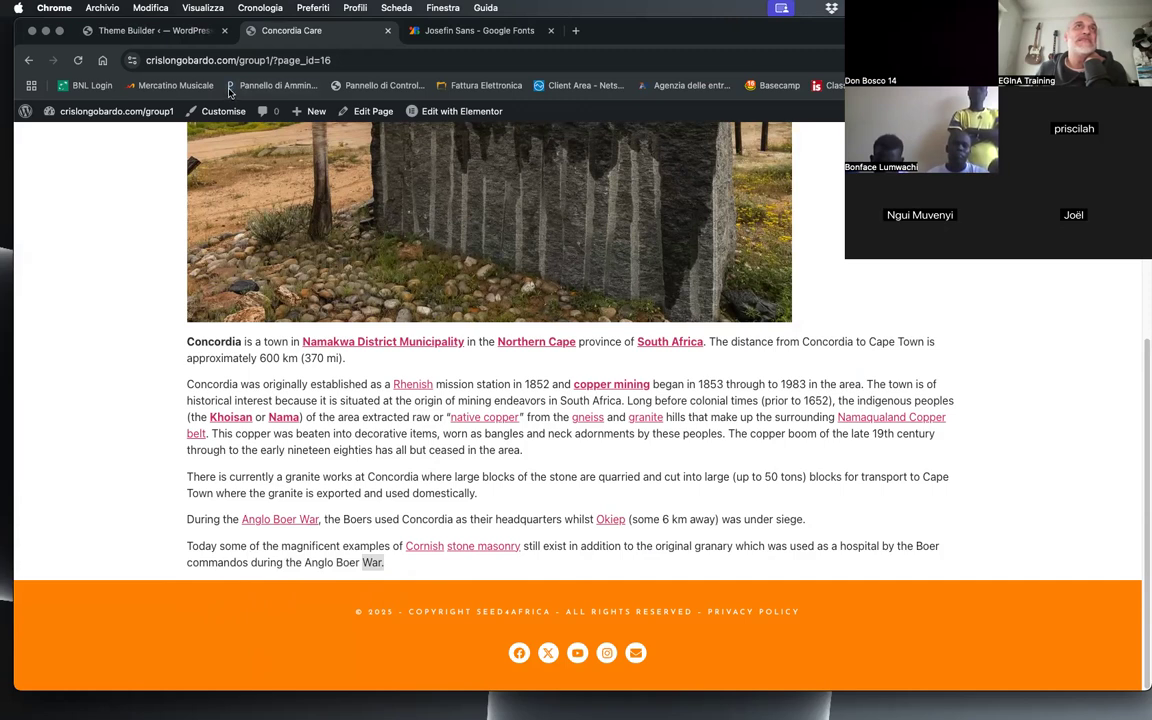
{"action": "left_click", "coordinate": [127, 31]}
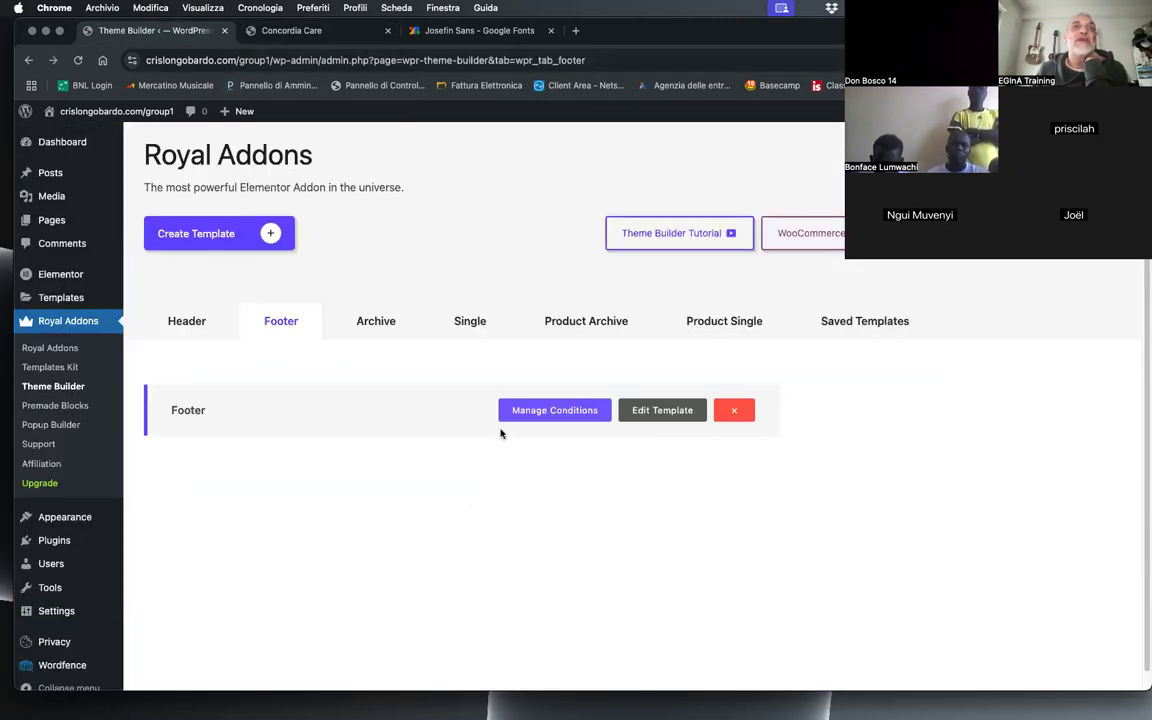
Step: Open the Footer template for editing and set the orange container's top margin to 50 px with the margin sides unlinked
{"action": "left_click", "coordinate": [650, 410]}
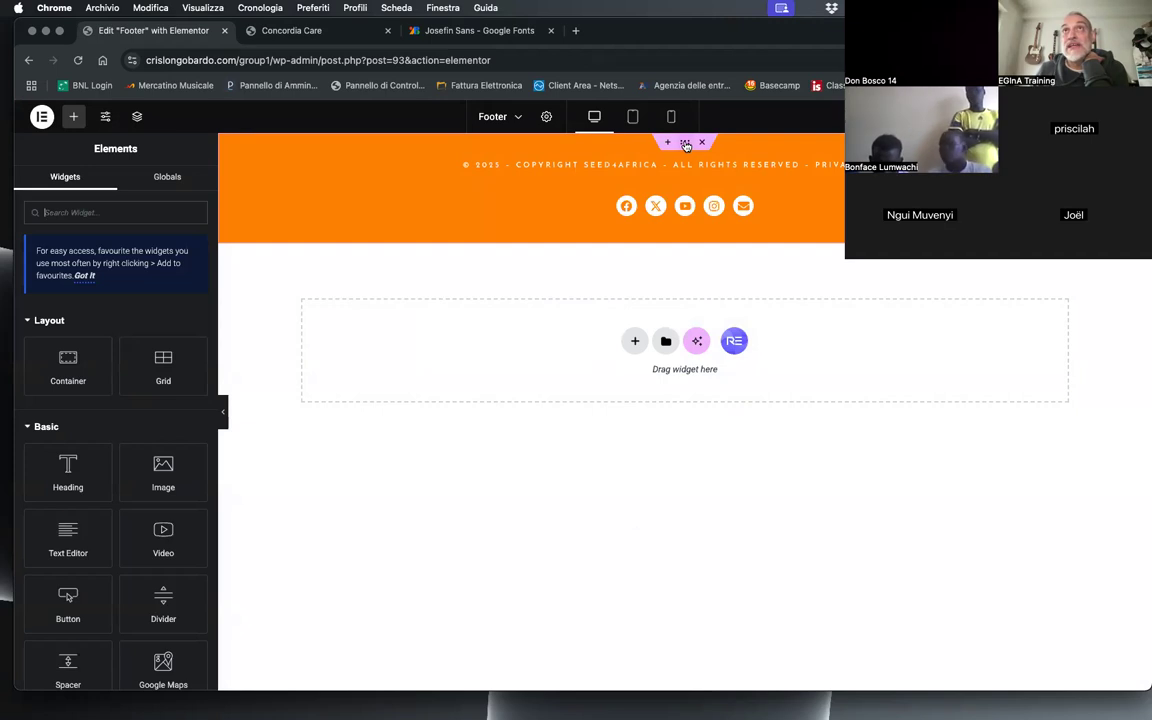
{"action": "left_click", "coordinate": [684, 144]}
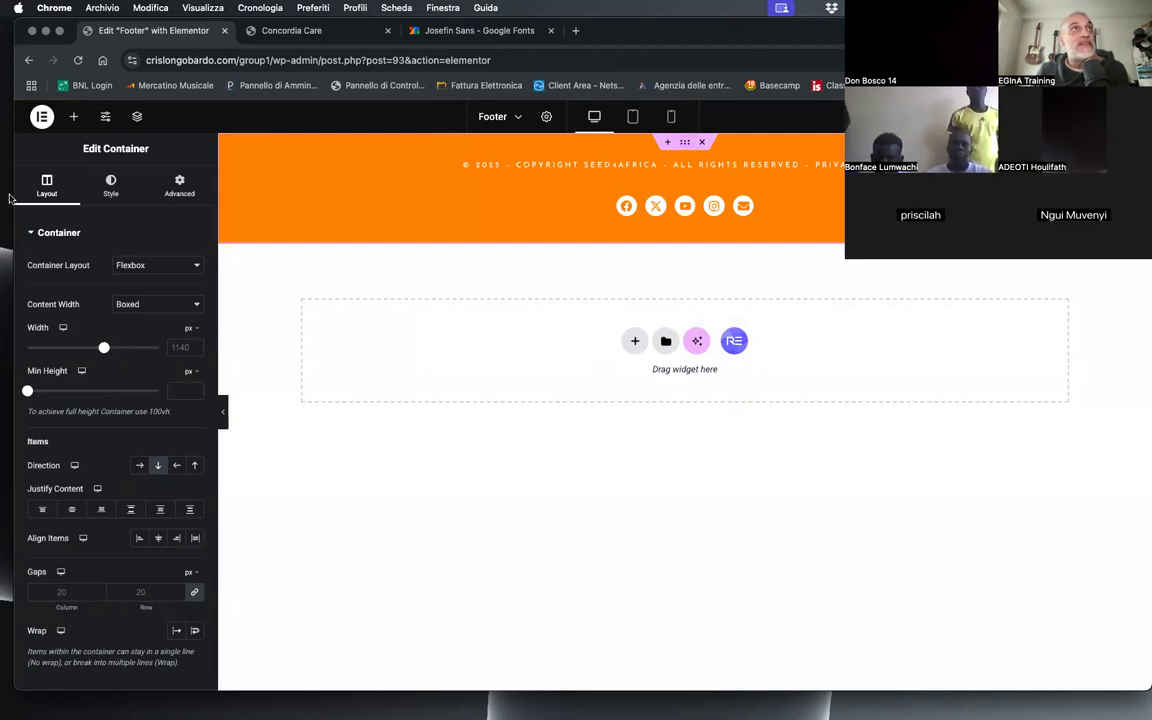
{"action": "left_click", "coordinate": [172, 190]}
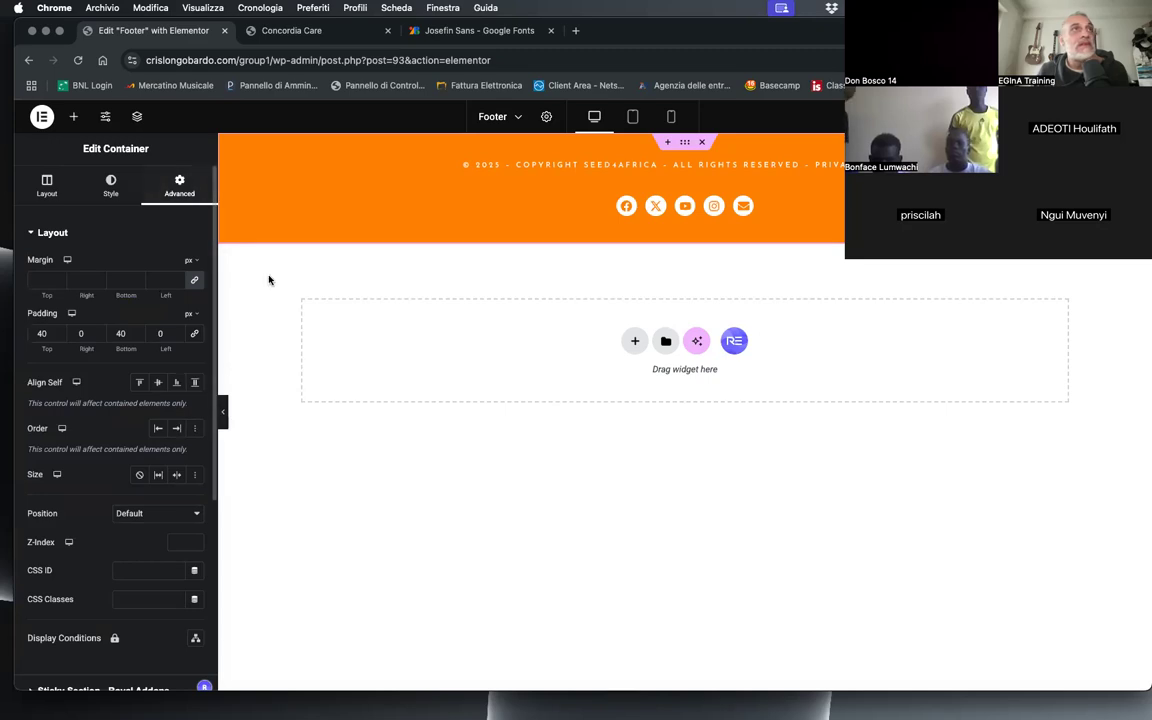
{"action": "left_click", "coordinate": [193, 282]}
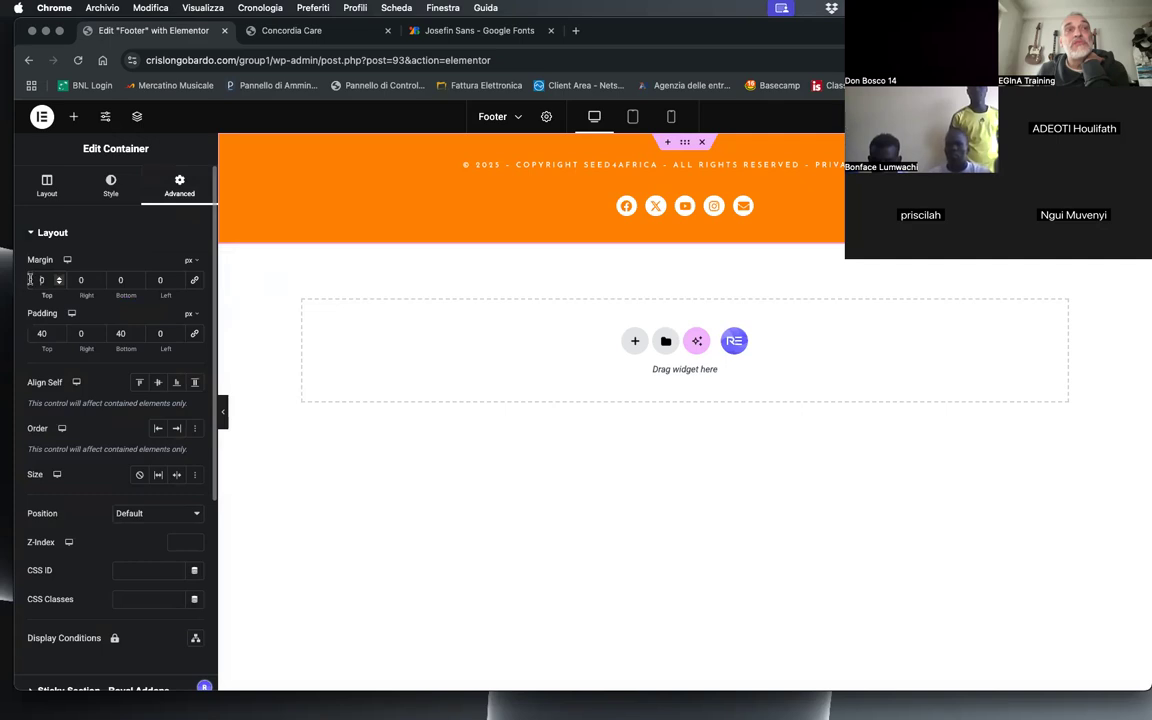
{"action": "type", "text": "5"}
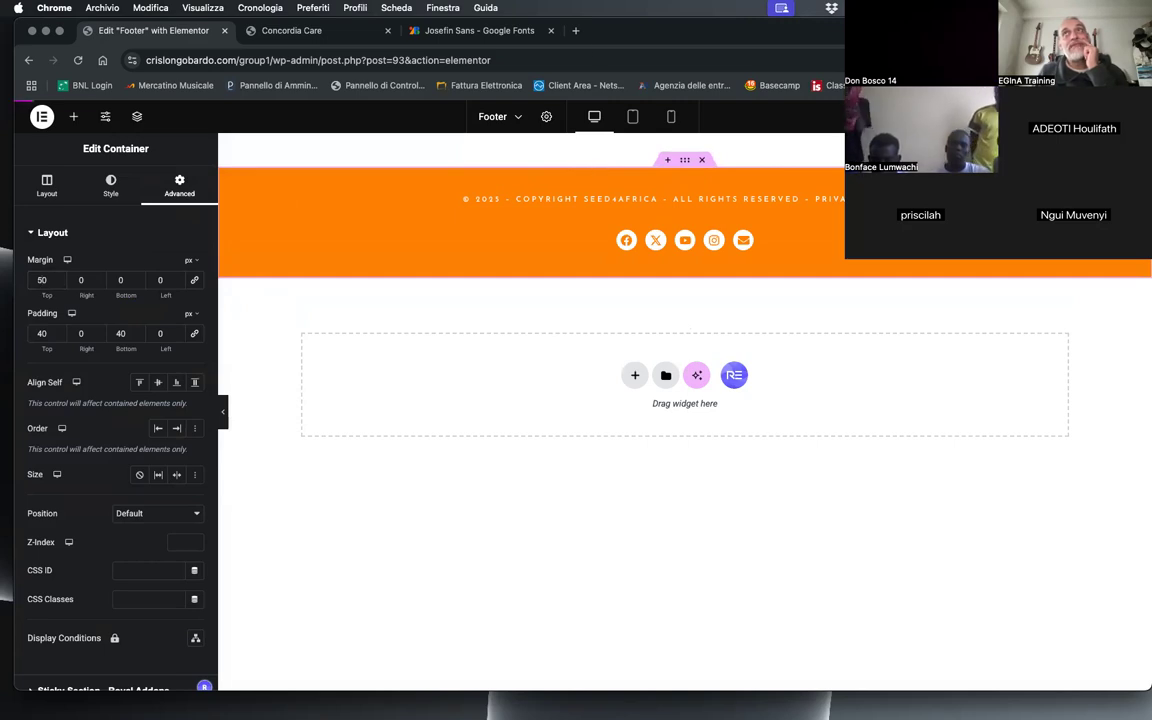
Step: Review the footer on the Concordia Care page and in the footer editor's tablet and mobile portrait previews
{"action": "left_click", "coordinate": [302, 37]}
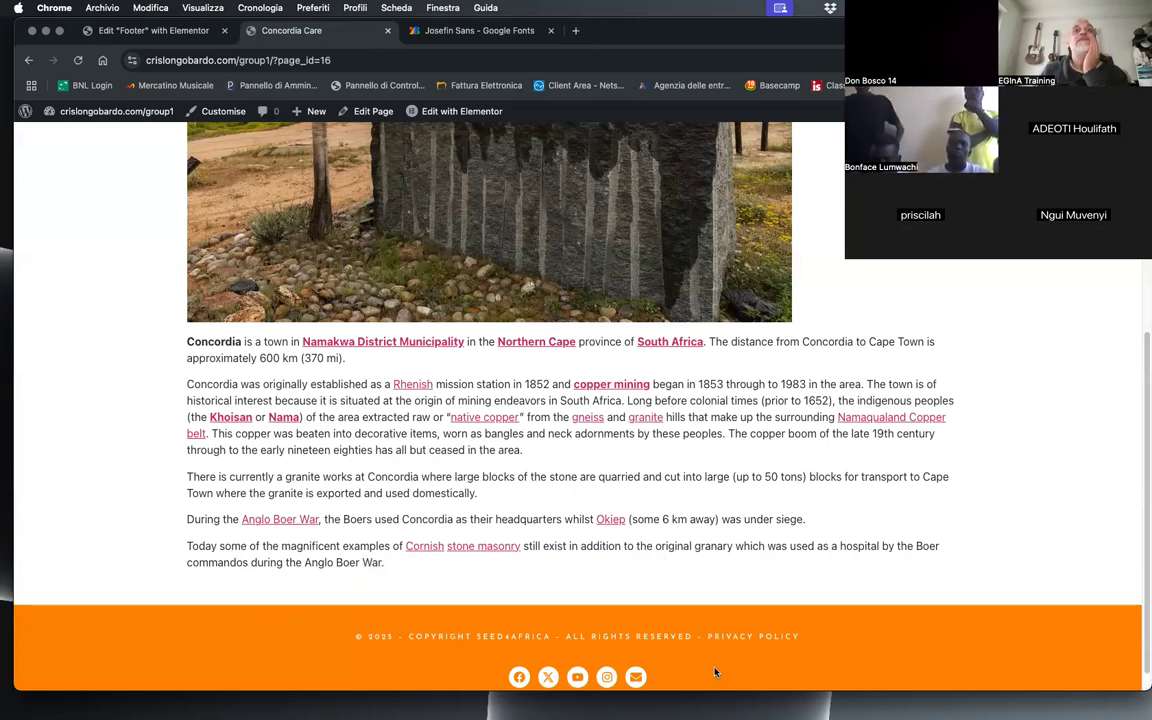
{"action": "scroll", "coordinate": [711, 665], "scroll_direction": "up", "scroll_amount": 5}
{"action": "scroll", "coordinate": [706, 658], "scroll_direction": "down", "scroll_amount": 5}
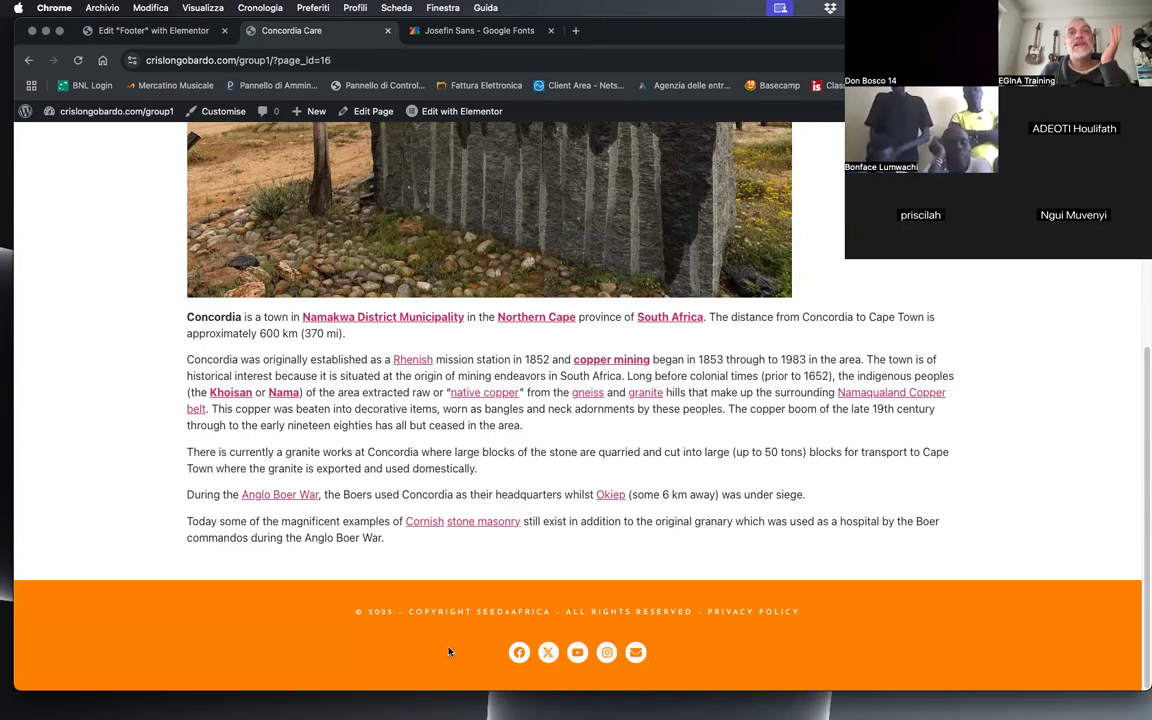
{"action": "scroll", "coordinate": [300, 663], "scroll_direction": "up", "scroll_amount": 5}
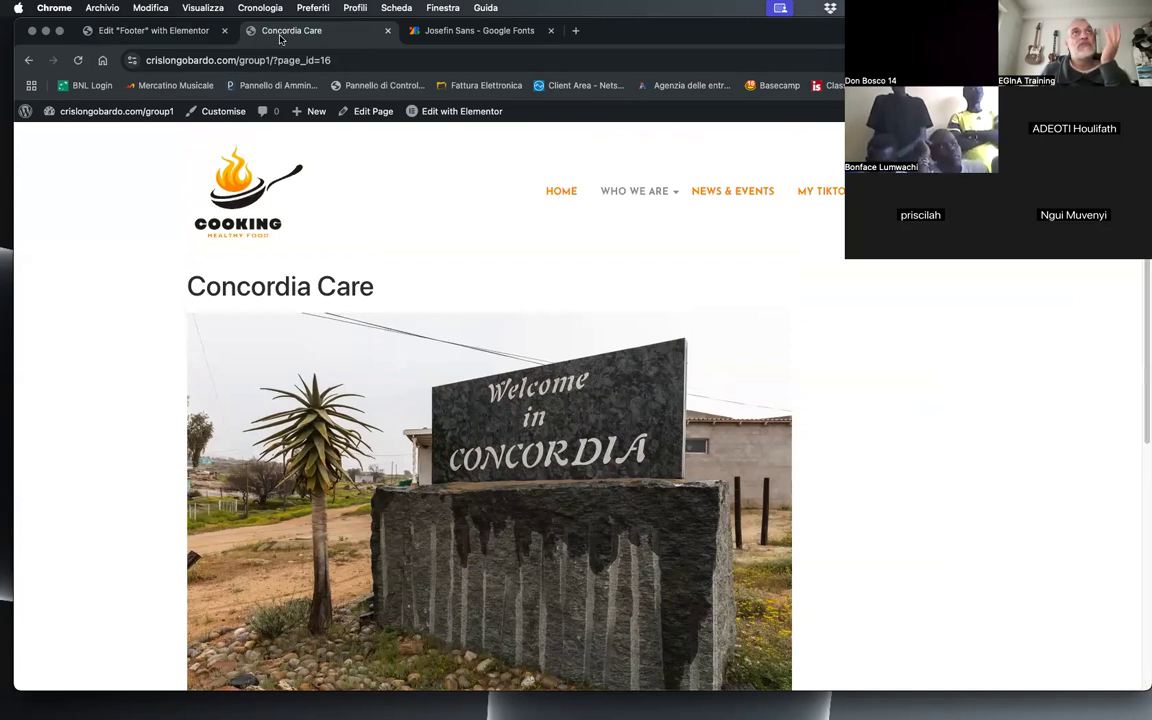
{"action": "left_click", "coordinate": [138, 32]}
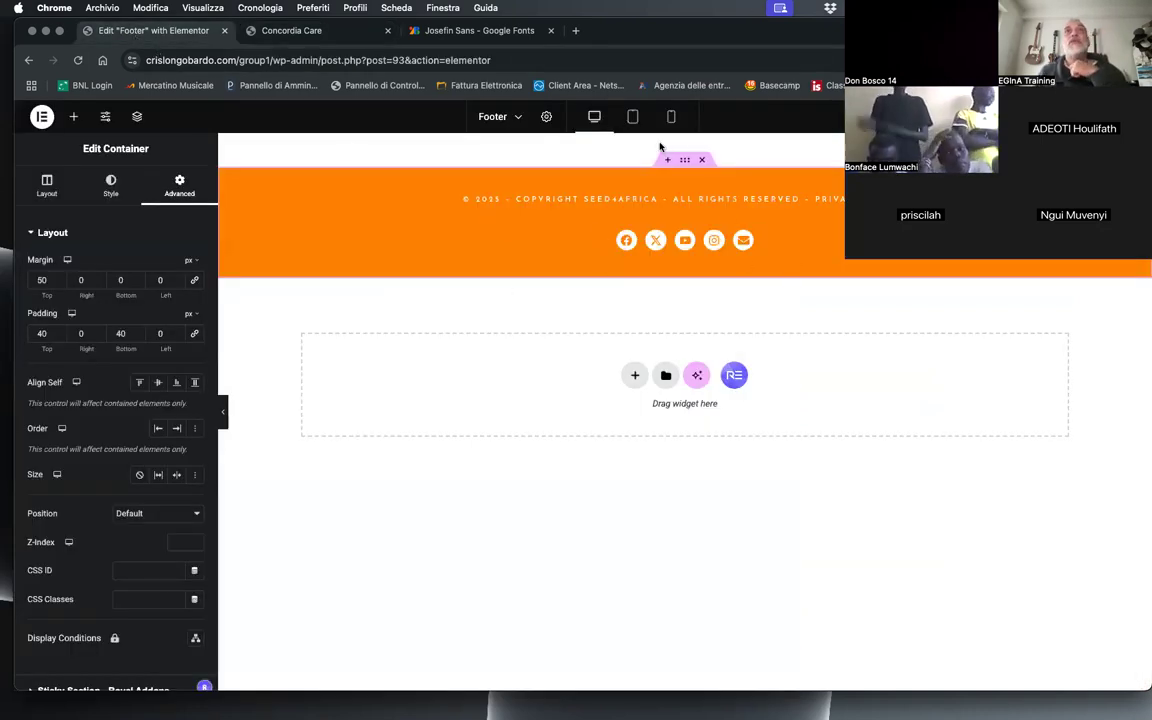
{"action": "left_click", "coordinate": [631, 117]}
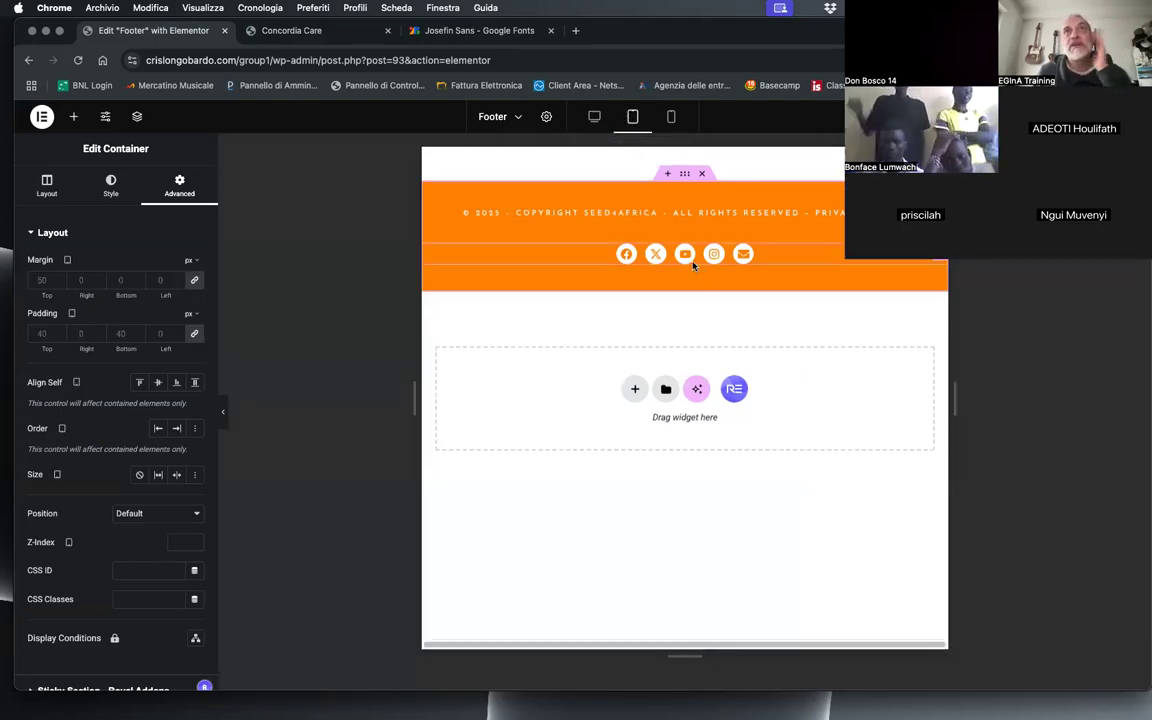
{"action": "left_click", "coordinate": [672, 117]}
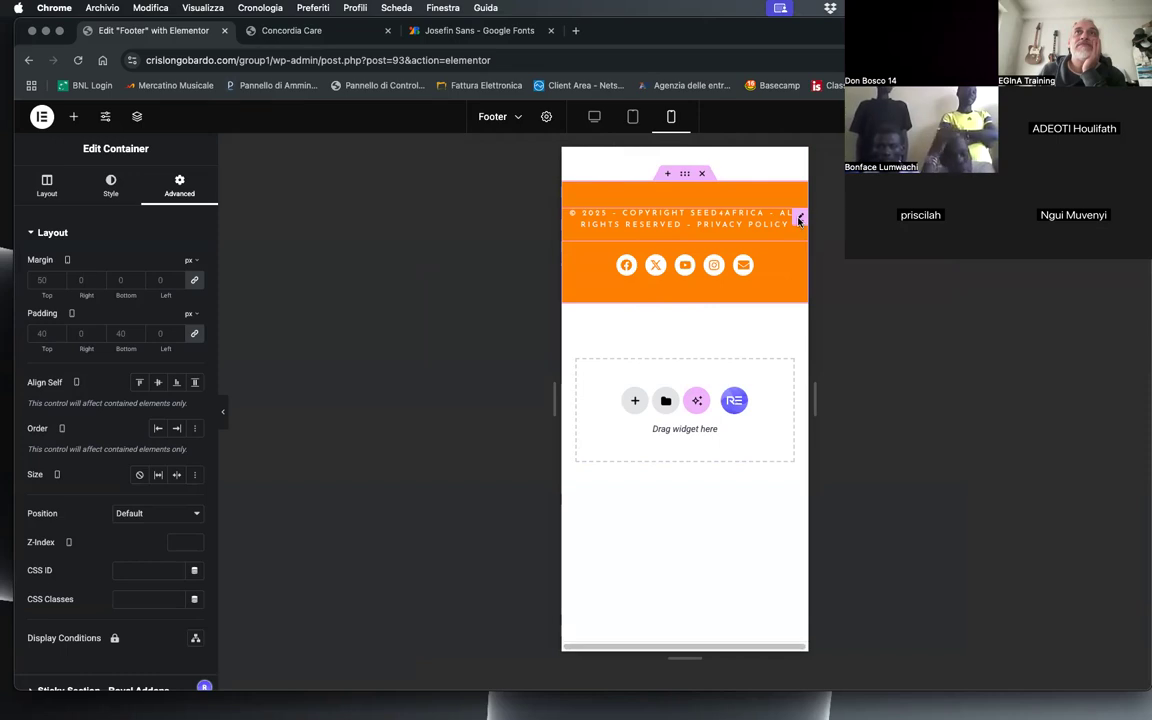
Step: Try a letter spacing of 0 px on the footer's copyright text in the mobile portrait view
{"action": "left_click", "coordinate": [799, 218]}
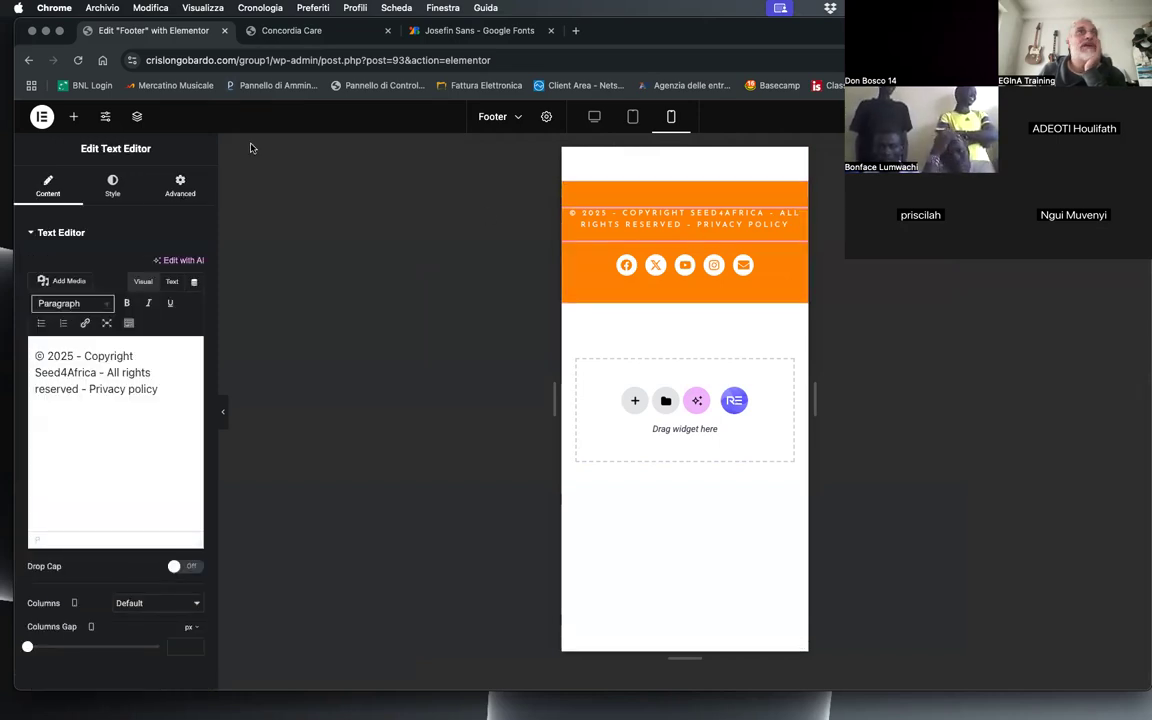
{"action": "left_click", "coordinate": [113, 186]}
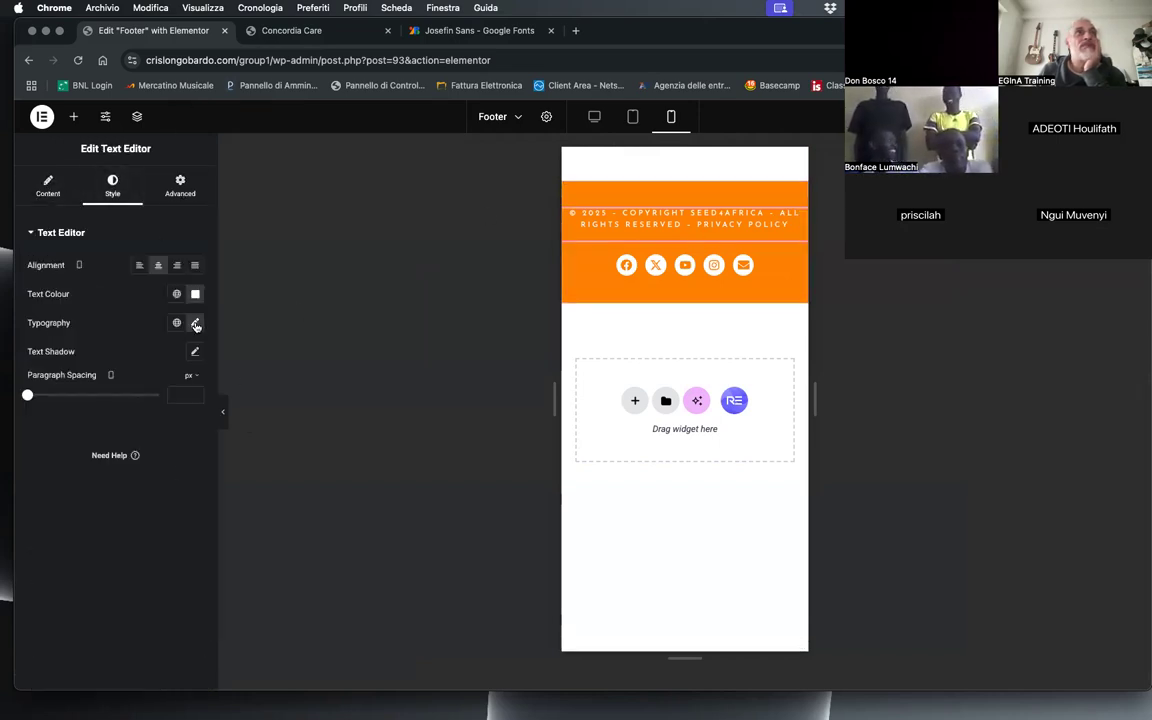
{"action": "left_click", "coordinate": [195, 324]}
{"action": "scroll", "coordinate": [131, 572], "scroll_direction": "down", "scroll_amount": 1}
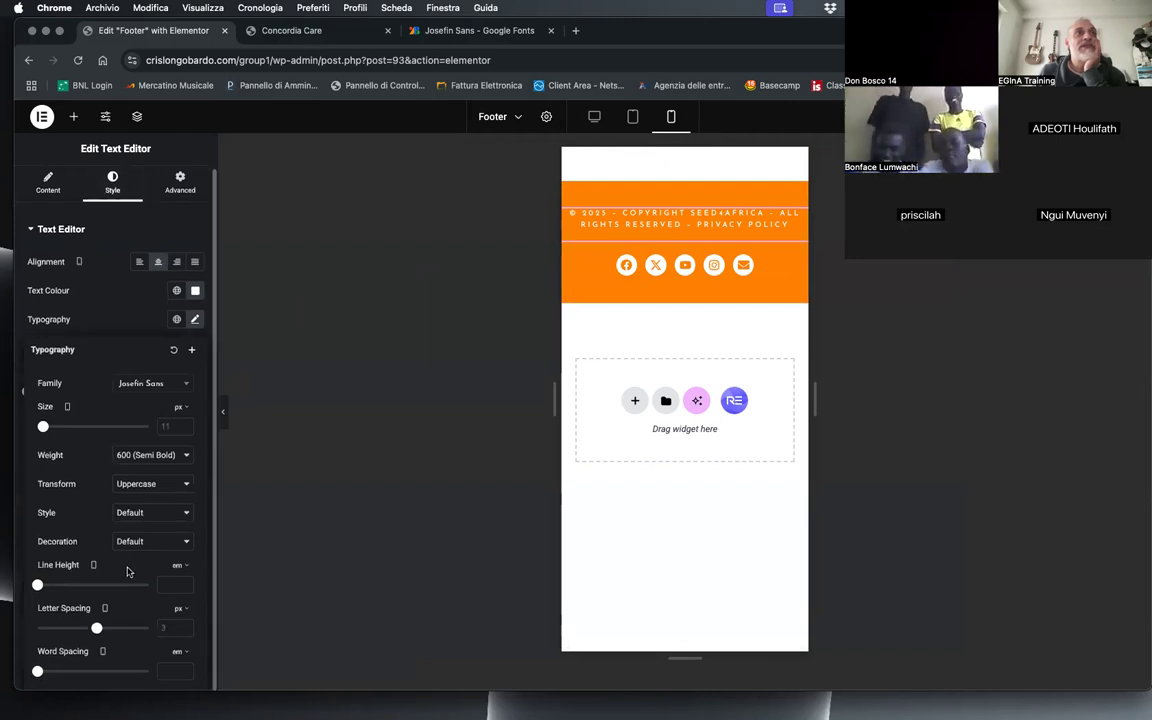
{"action": "type", "text": "0"}
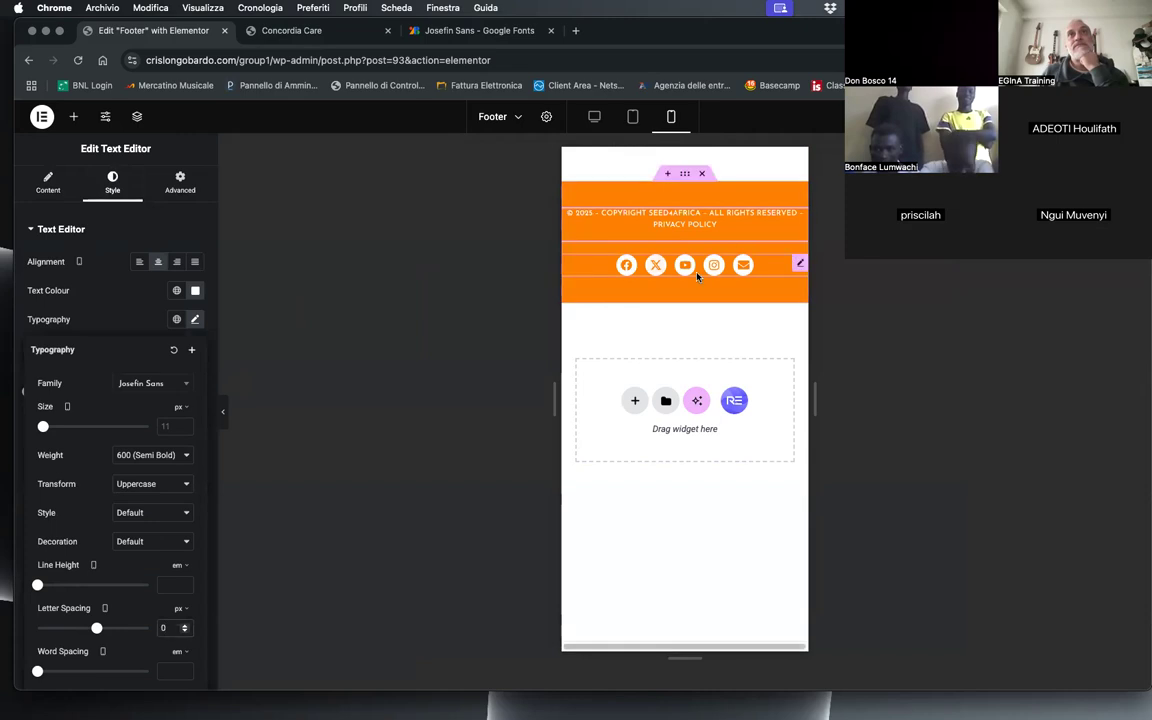
Step: Clear the mobile letter spacing value of the footer's copyright text
{"action": "left_click", "coordinate": [656, 228]}
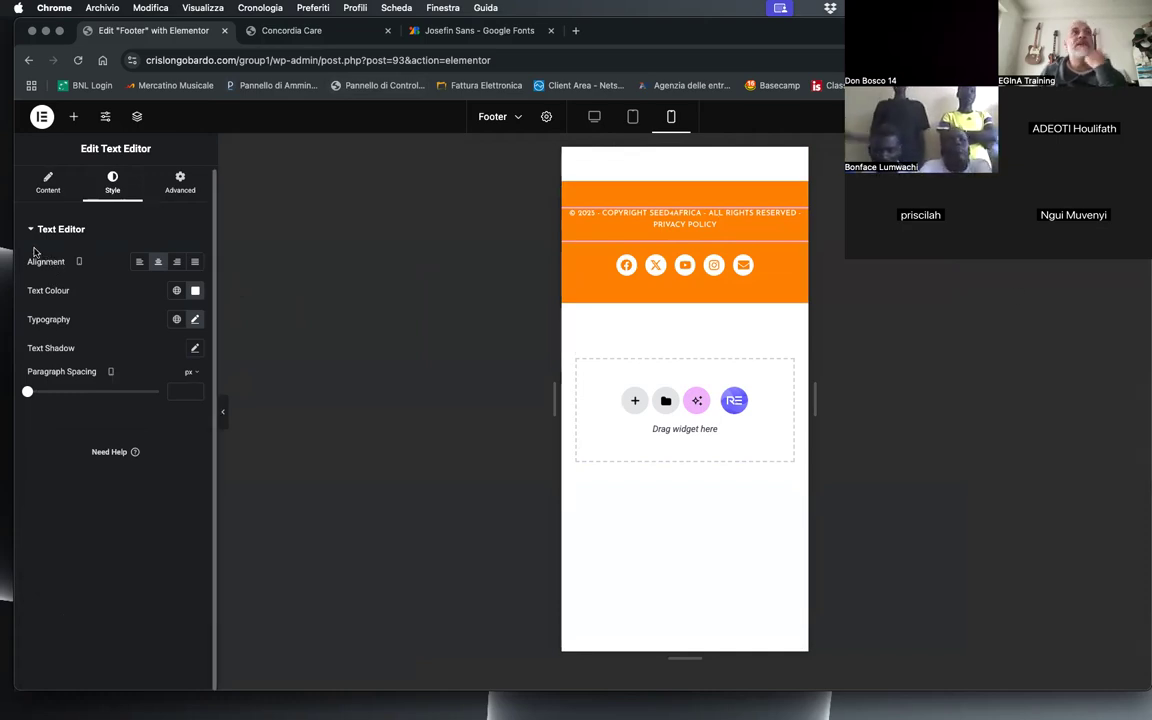
{"action": "left_click", "coordinate": [46, 180]}
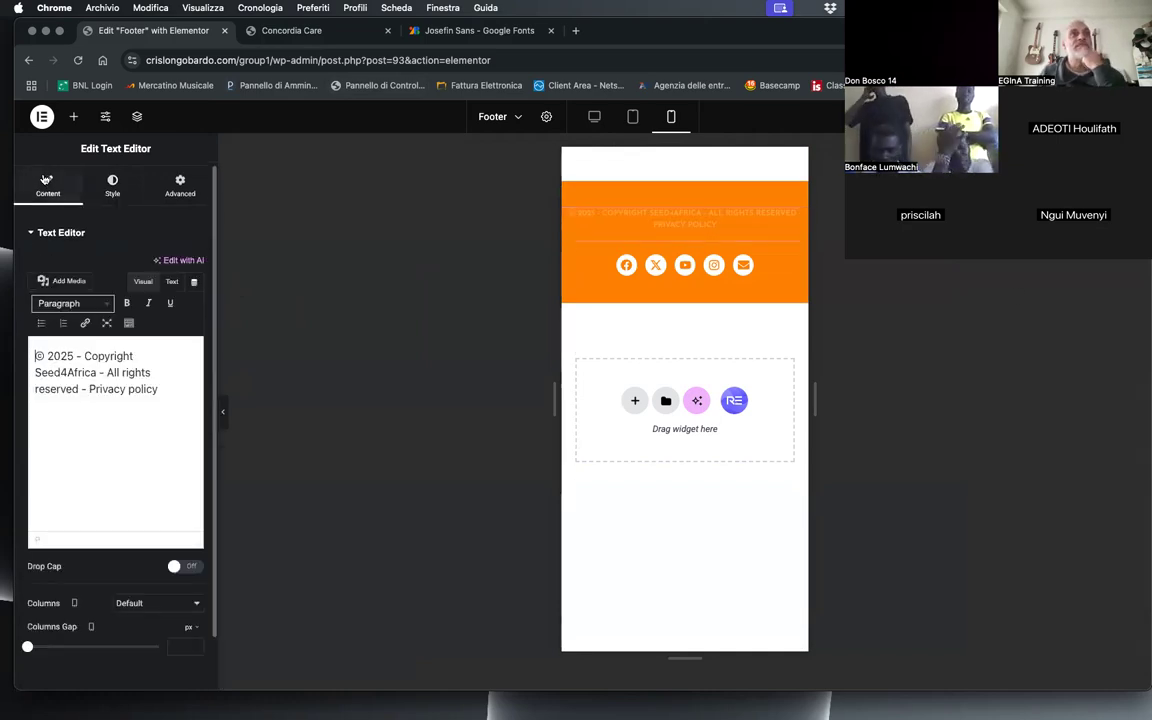
{"action": "left_click", "coordinate": [109, 191]}
{"action": "left_click", "coordinate": [193, 323]}
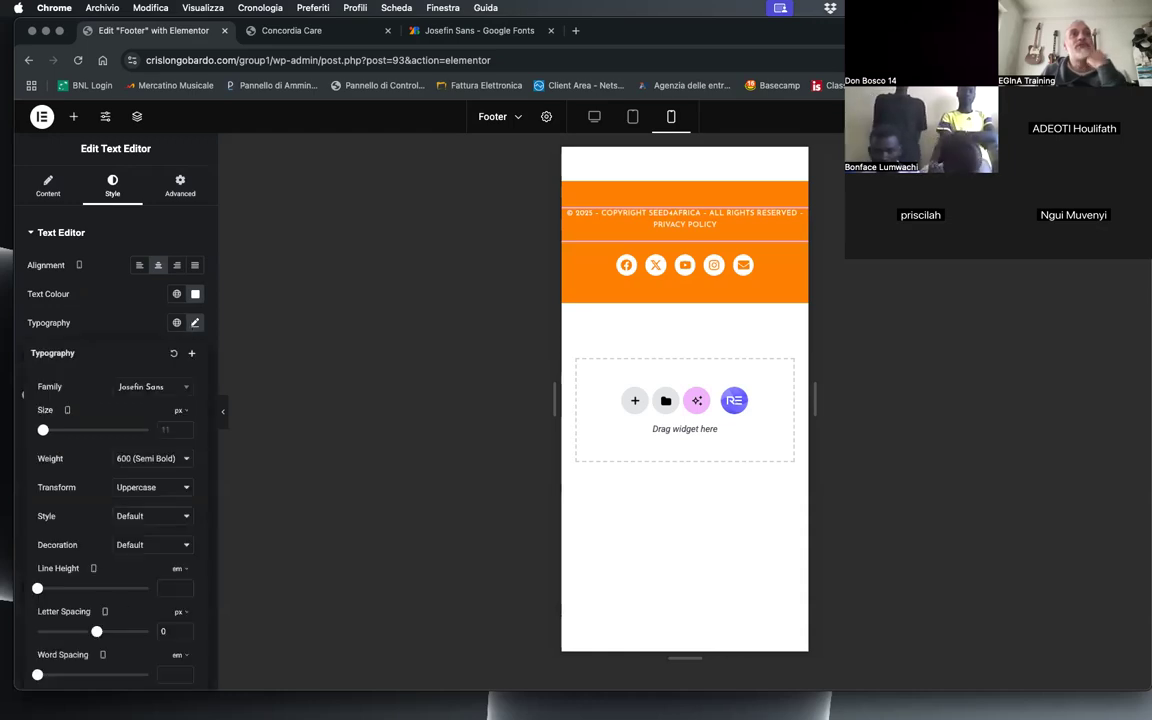
{"action": "left_click_drag", "start_coordinate": [170, 628], "coordinate": [147, 624]}
{"action": "key", "text": "BackSpace"}
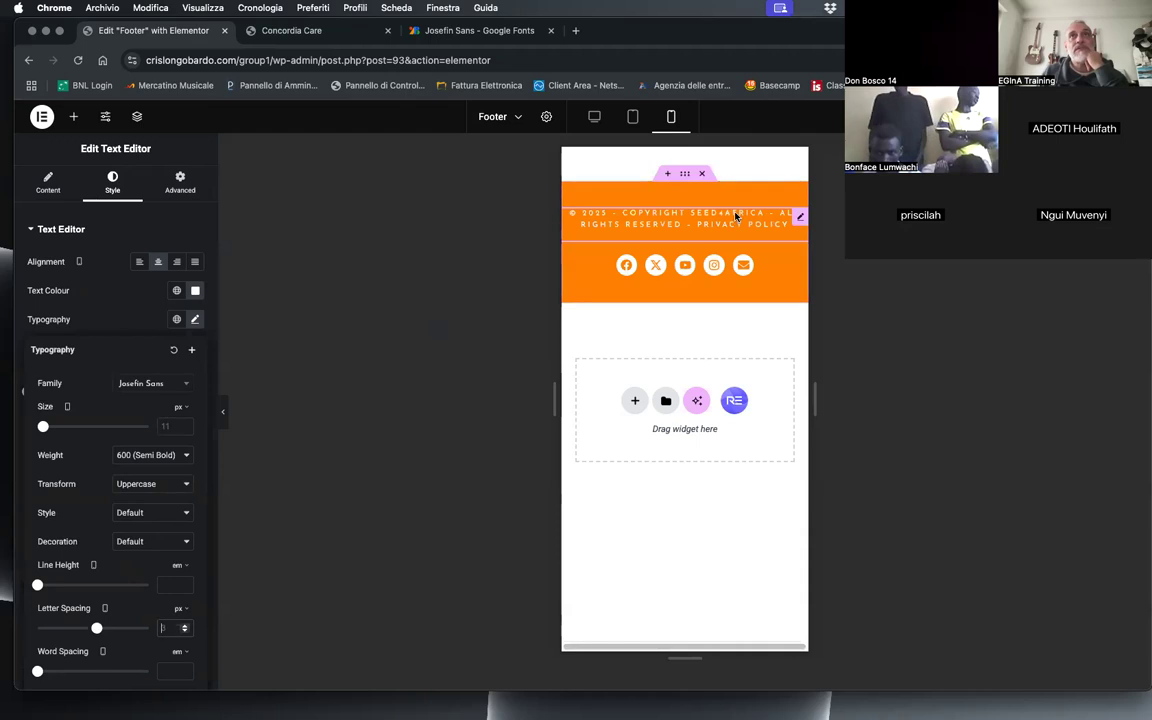
Step: Duplicate the copyright text and replace the dash after Seed4Africa in the copy with a line break within the same paragraph
{"action": "right_click", "coordinate": [796, 219]}
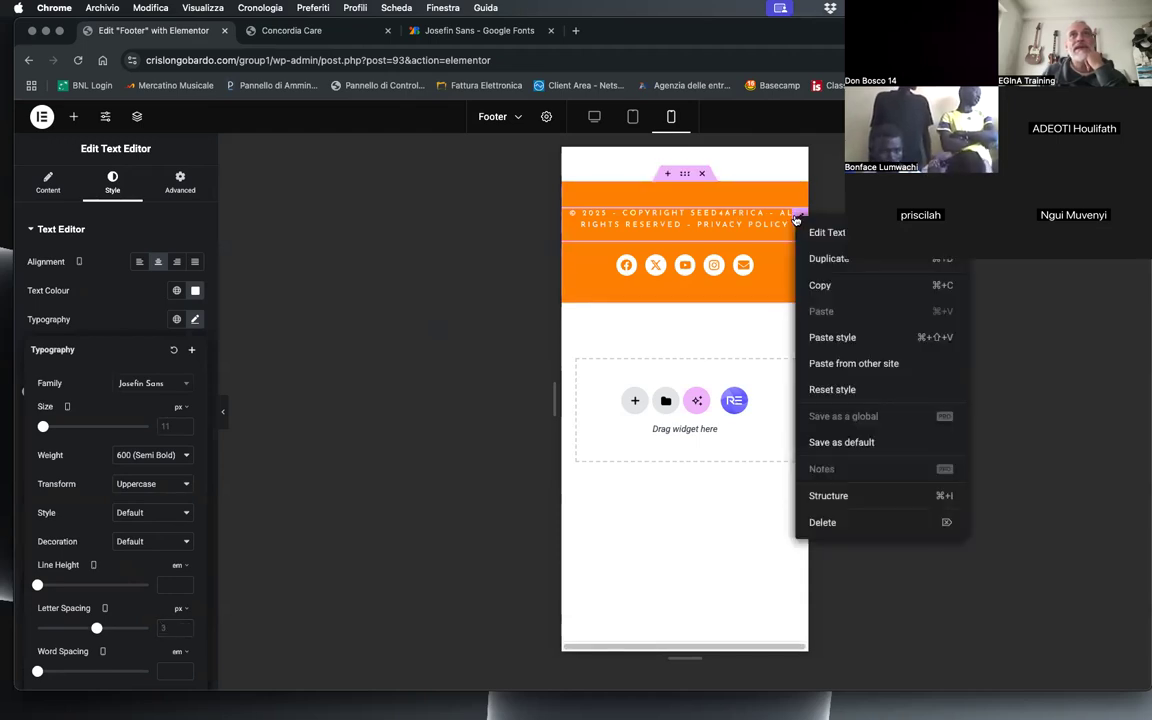
{"action": "left_click", "coordinate": [829, 259]}
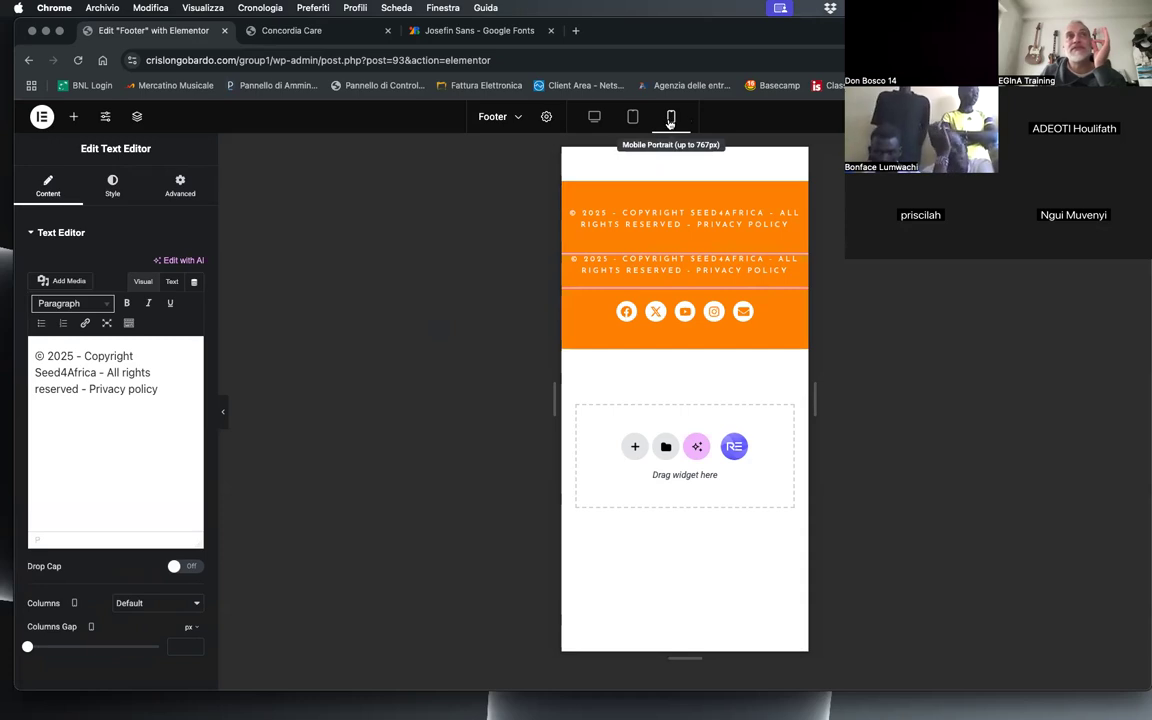
{"action": "left_click", "coordinate": [180, 407]}
{"action": "left_click_drag", "start_coordinate": [153, 384], "coordinate": [66, 377]}
{"action": "left_click", "coordinate": [66, 375]}
{"action": "left_click", "coordinate": [108, 372]}
{"action": "key", "text": "BackSpace"}
{"action": "key", "text": "BackSpace"}
{"action": "key", "text": "BackSpace"}
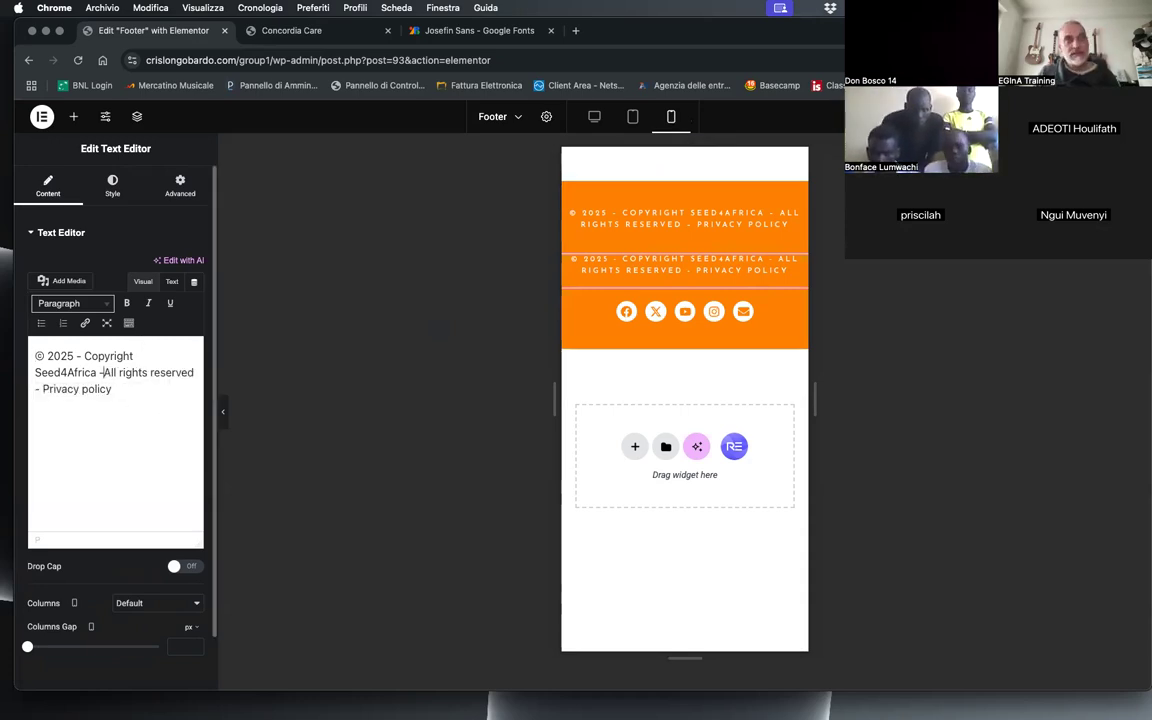
{"action": "key", "text": "Return"}
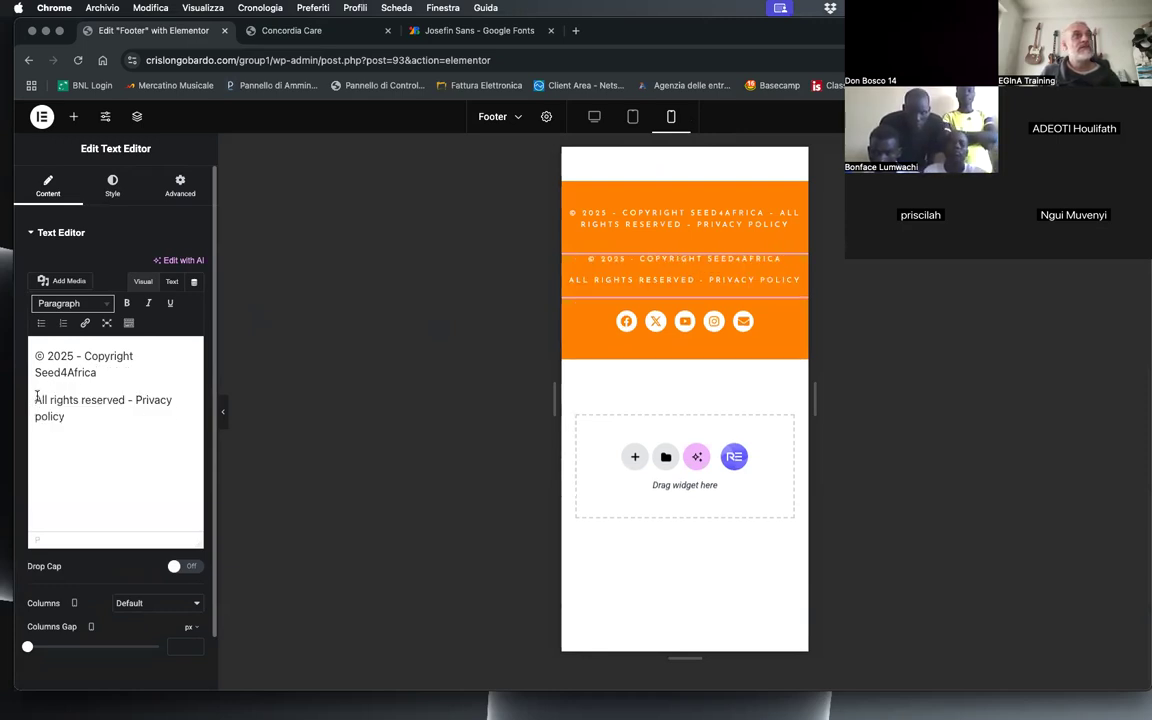
{"action": "key", "text": "BackSpace"}
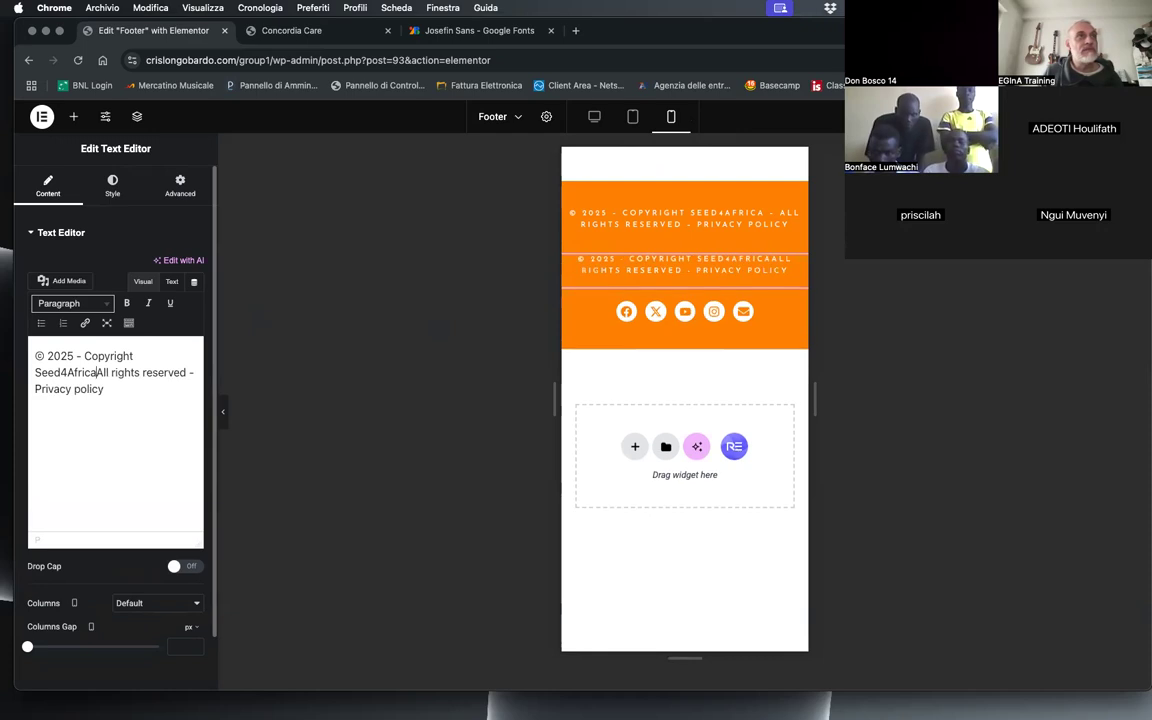
{"action": "key", "text": "shift+Return"}
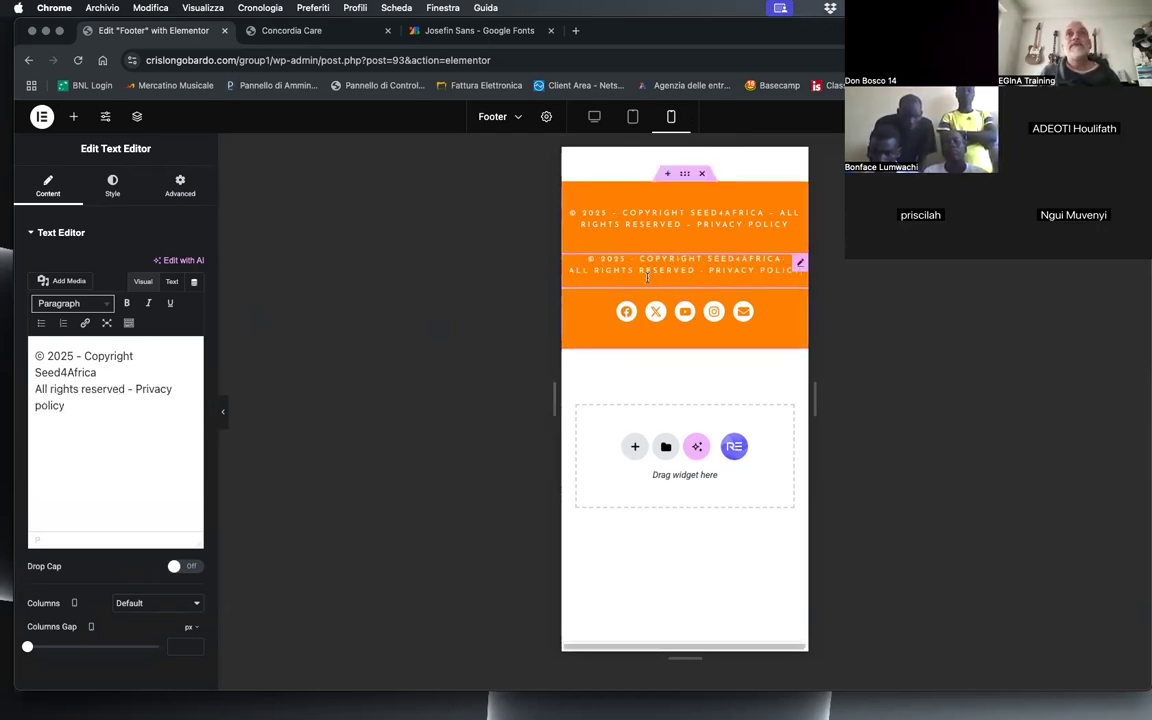
Step: Set the mobile letter spacing of the duplicated two-line copyright text to 1 px
{"action": "left_click", "coordinate": [112, 186]}
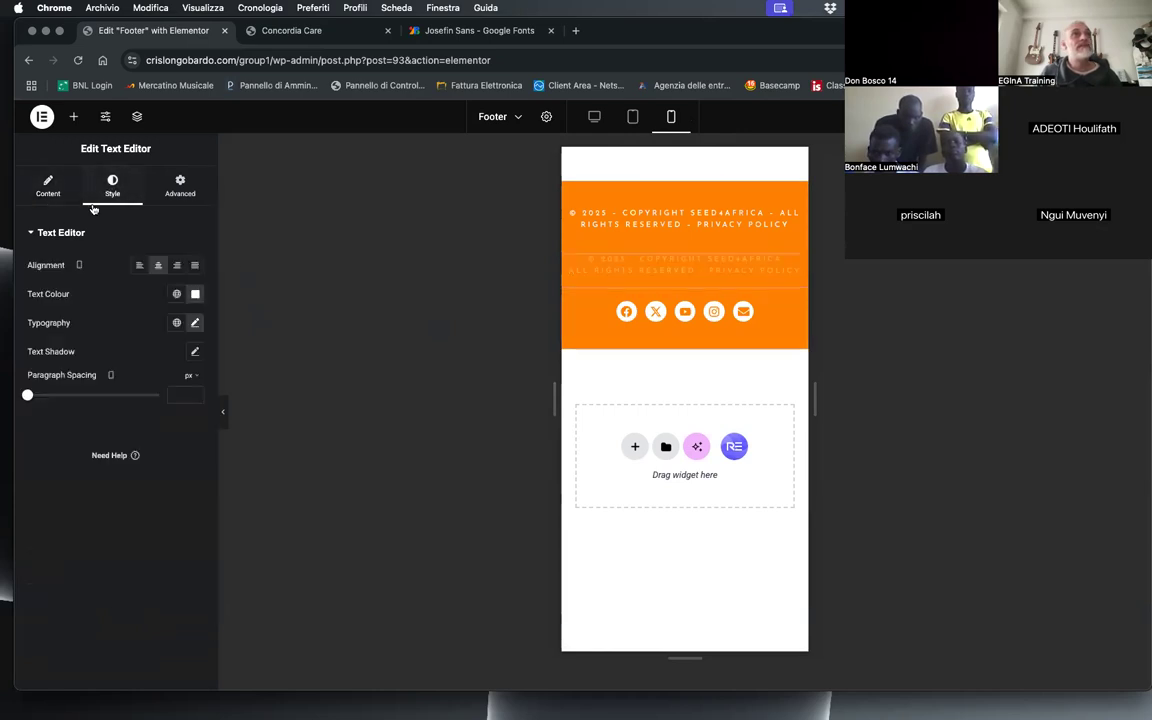
{"action": "left_click", "coordinate": [195, 322]}
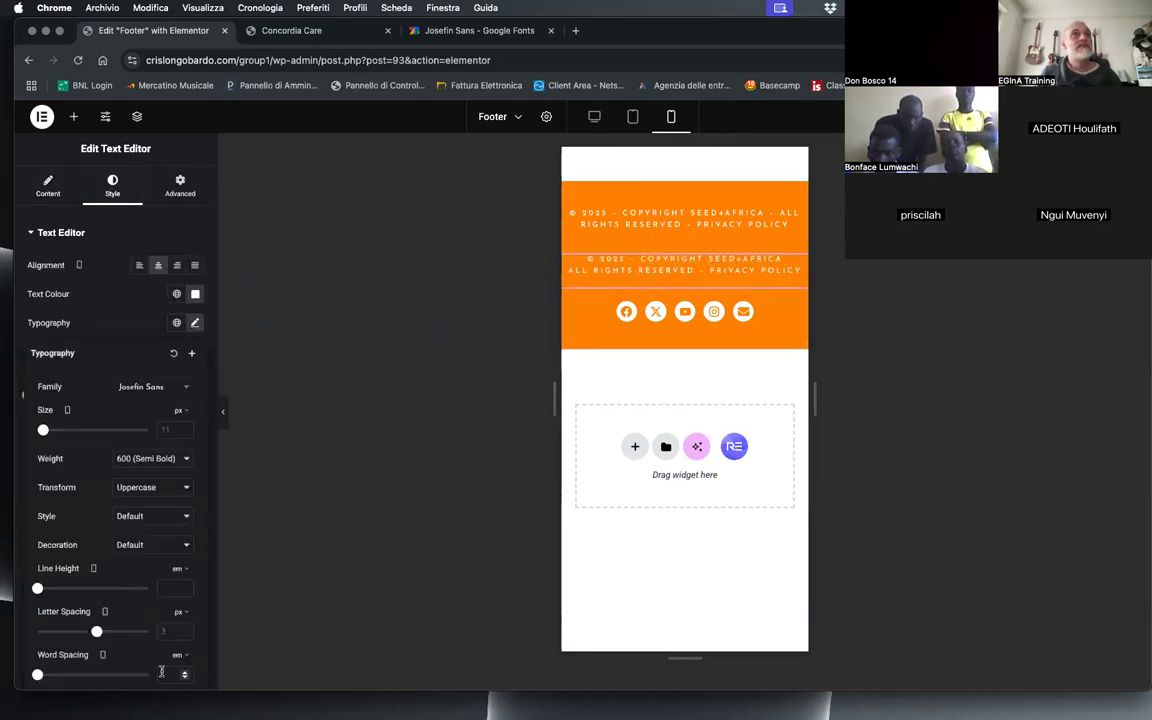
{"action": "left_click", "coordinate": [163, 630]}
{"action": "type", "text": "0"}
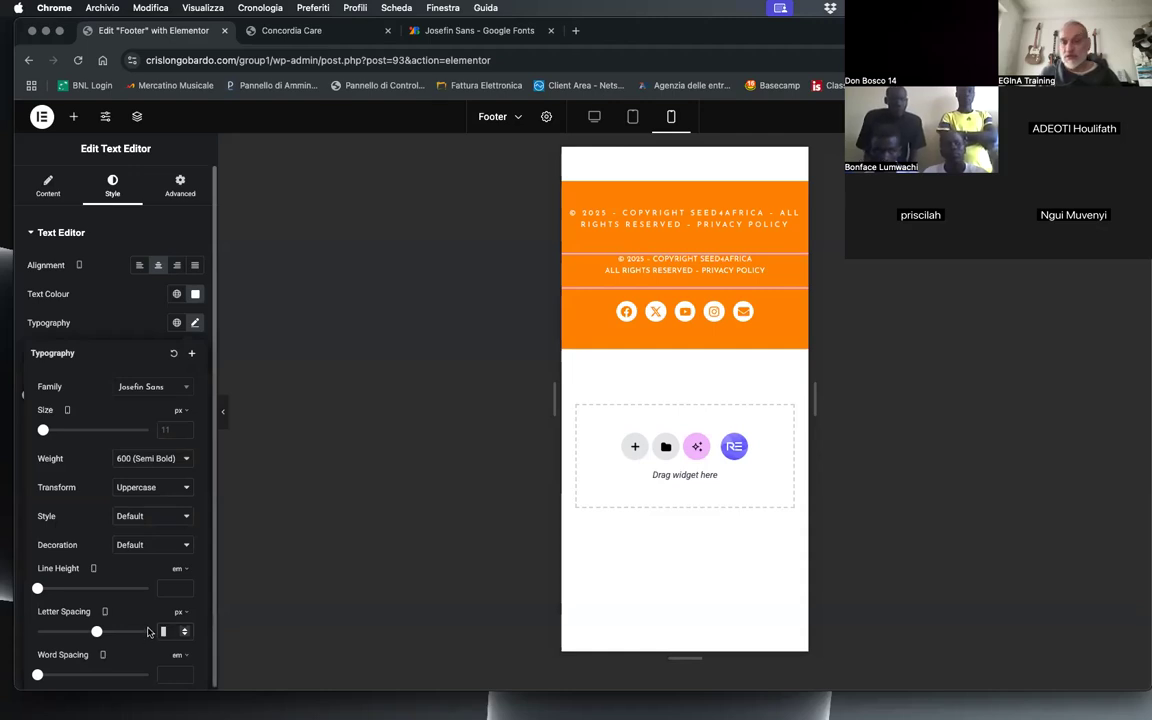
{"action": "type", "text": "2"}
{"action": "key", "text": "BackSpace"}
{"action": "type", "text": "1"}
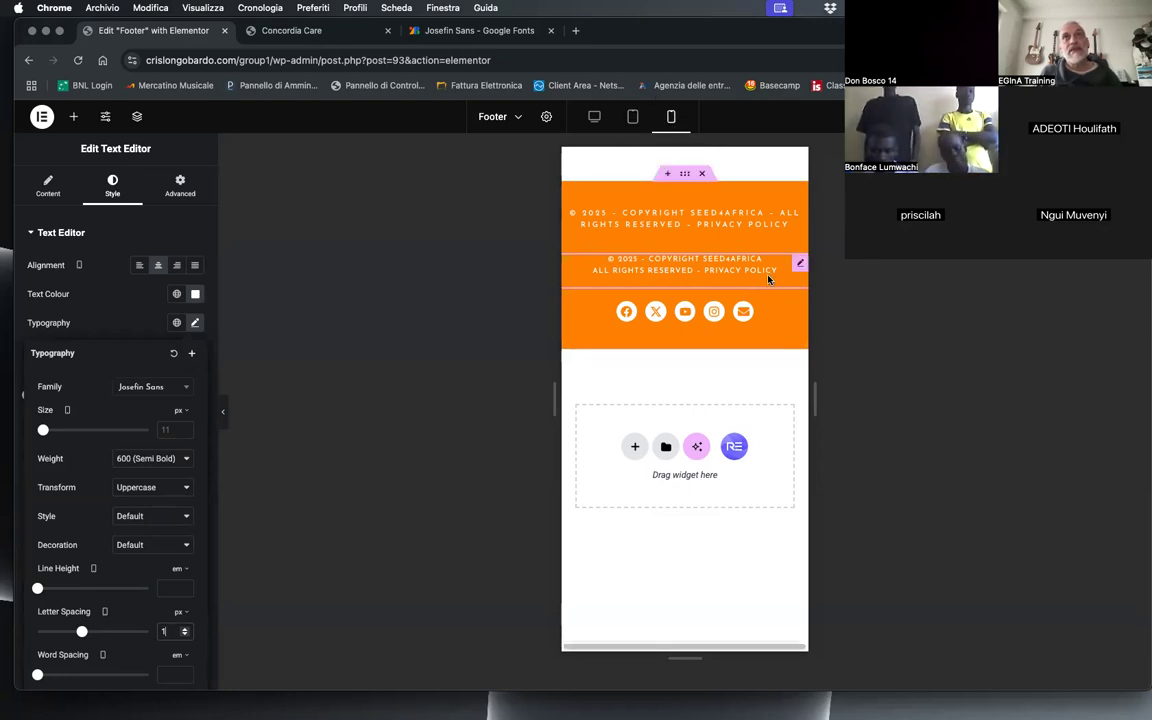
Step: Hide the duplicated two-line copyright text on desktop and tablet portrait, leaving it shown on mobile portrait
{"action": "left_click", "coordinate": [800, 265]}
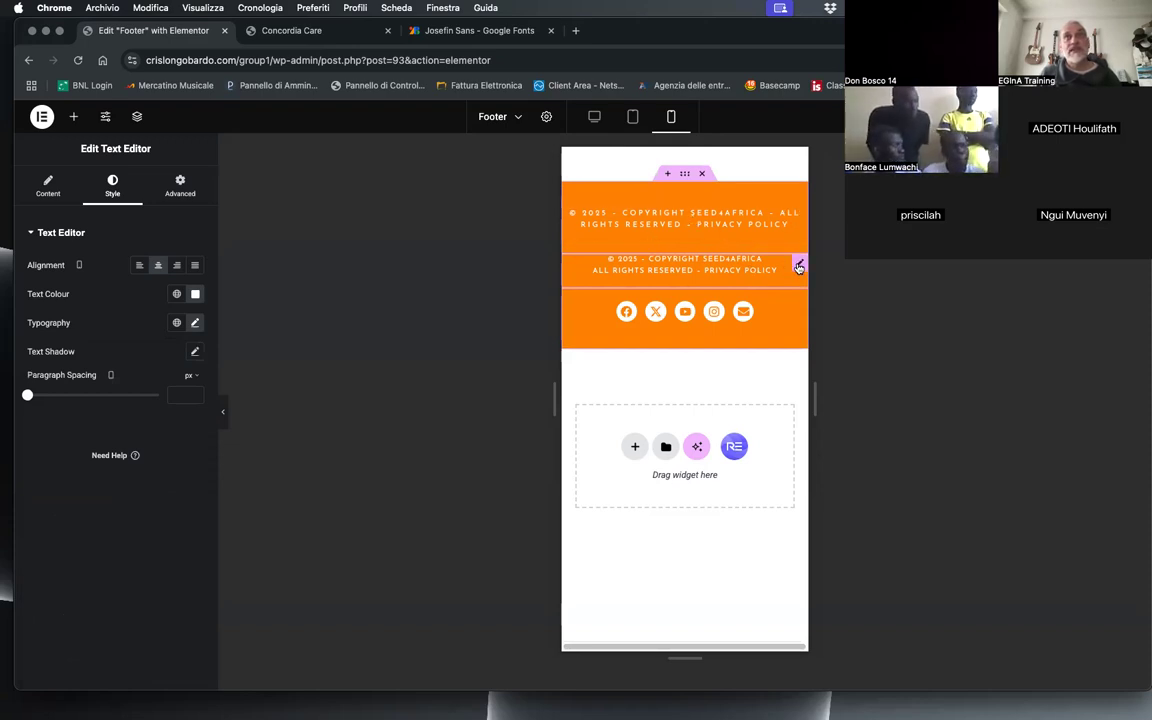
{"action": "left_click", "coordinate": [180, 185]}
{"action": "scroll", "coordinate": [123, 453], "scroll_direction": "down", "scroll_amount": 10}
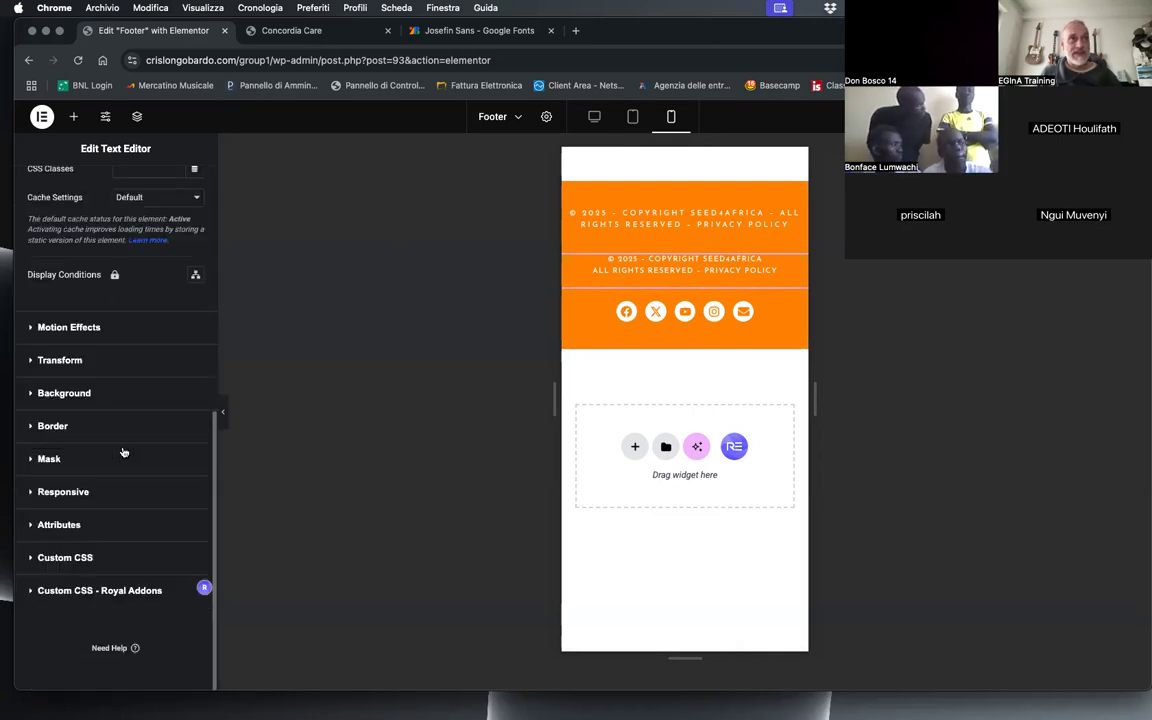
{"action": "left_click", "coordinate": [72, 494]}
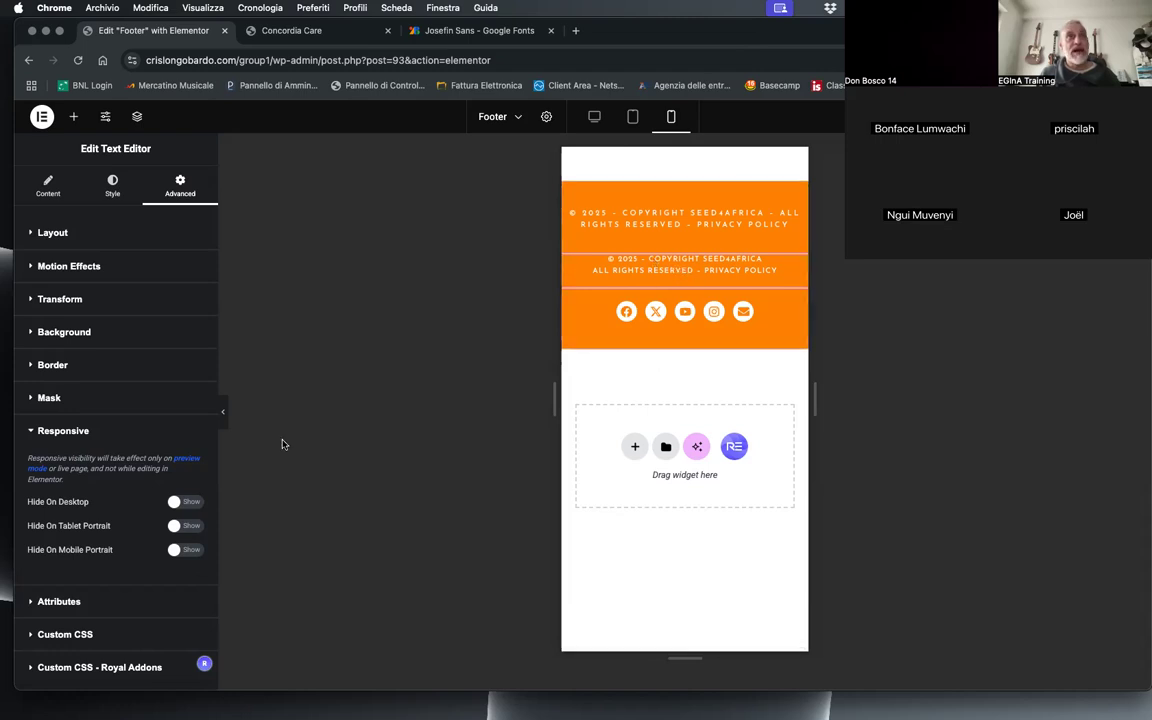
{"action": "left_click", "coordinate": [181, 503]}
{"action": "left_click", "coordinate": [183, 526]}
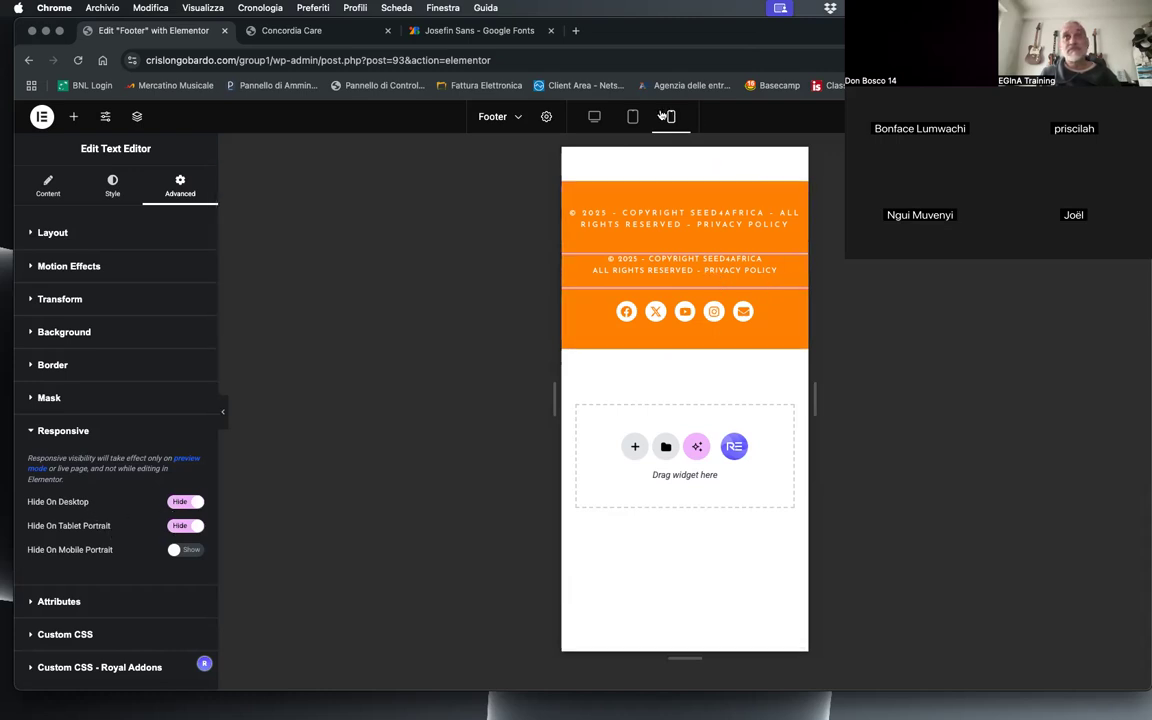
Step: Hide the original single-line copyright text on mobile portrait, leaving it shown on desktop and tablet portrait
{"action": "left_click", "coordinate": [658, 213]}
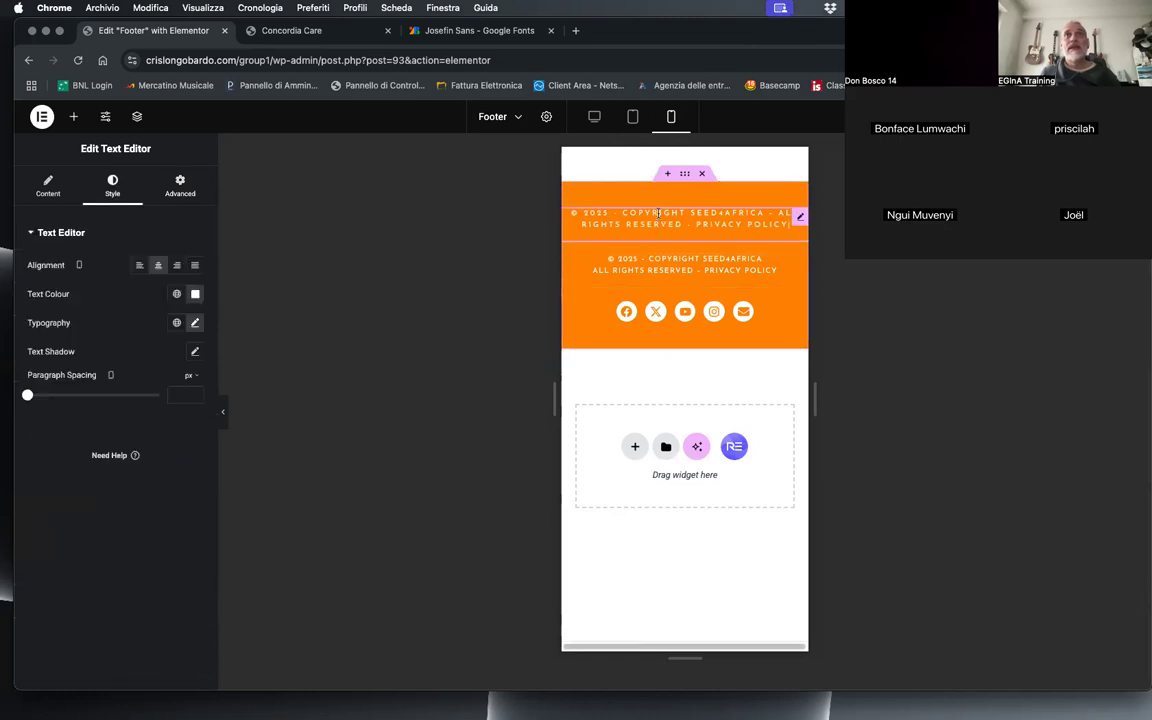
{"action": "left_click", "coordinate": [180, 186]}
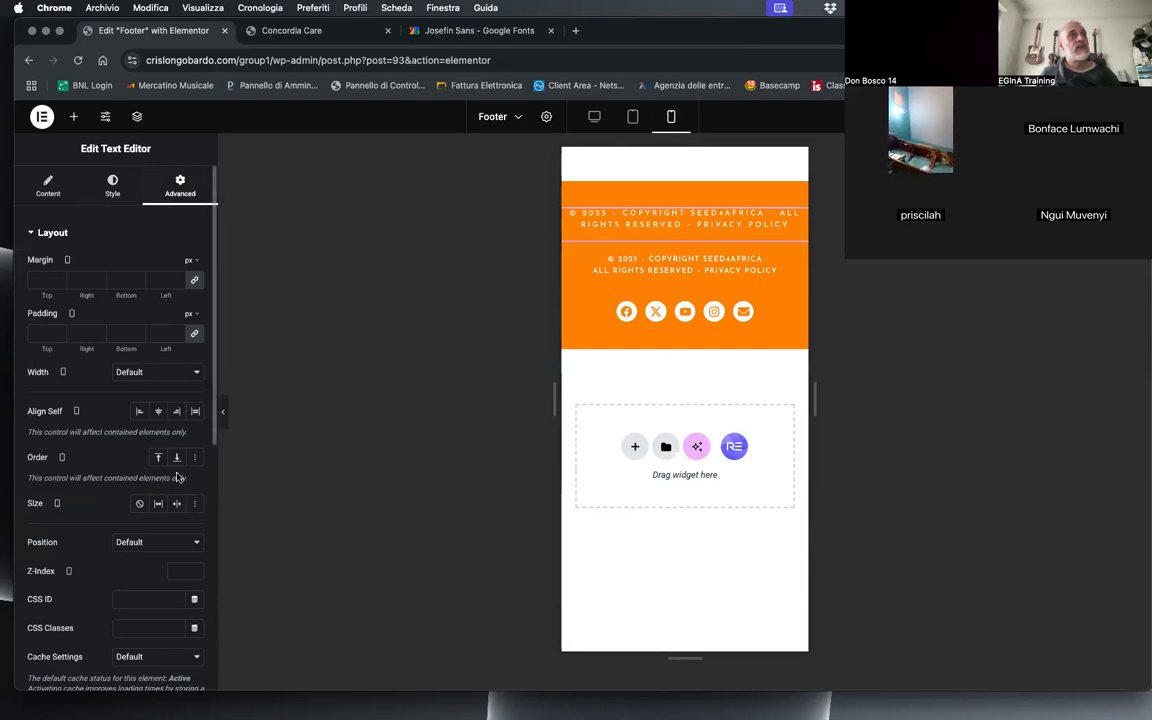
{"action": "scroll", "coordinate": [171, 567], "scroll_direction": "down", "scroll_amount": 4}
{"action": "scroll", "coordinate": [170, 567], "scroll_direction": "down", "scroll_amount": 6}
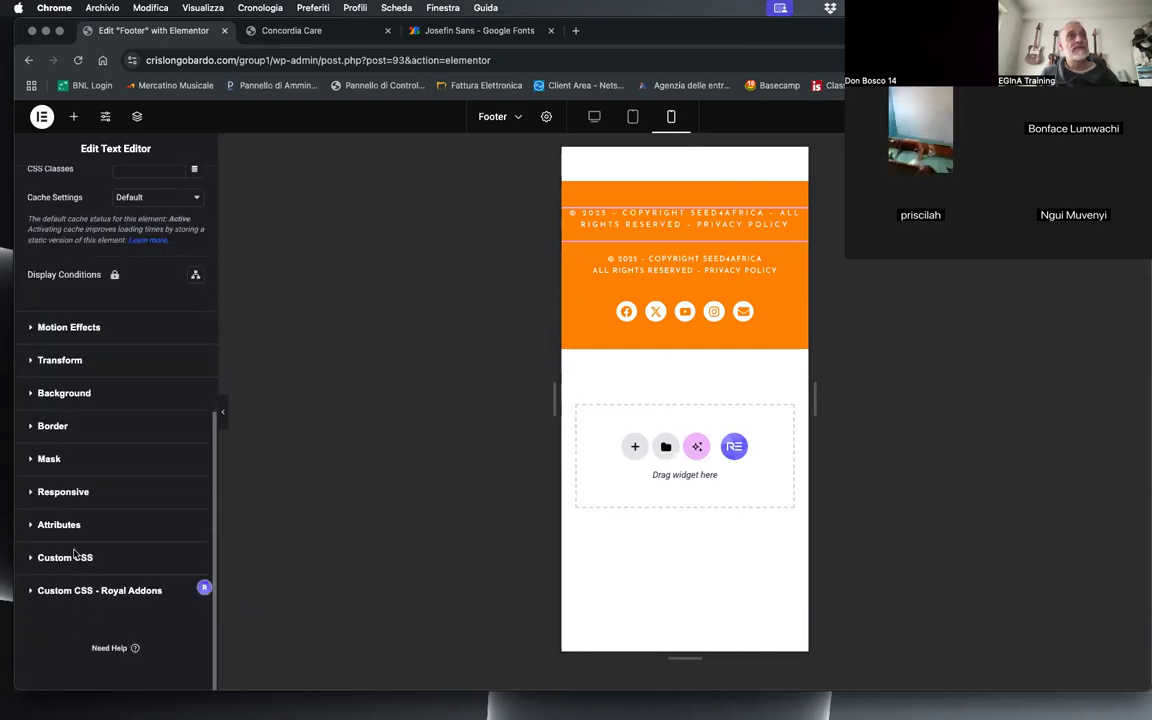
{"action": "left_click", "coordinate": [64, 492]}
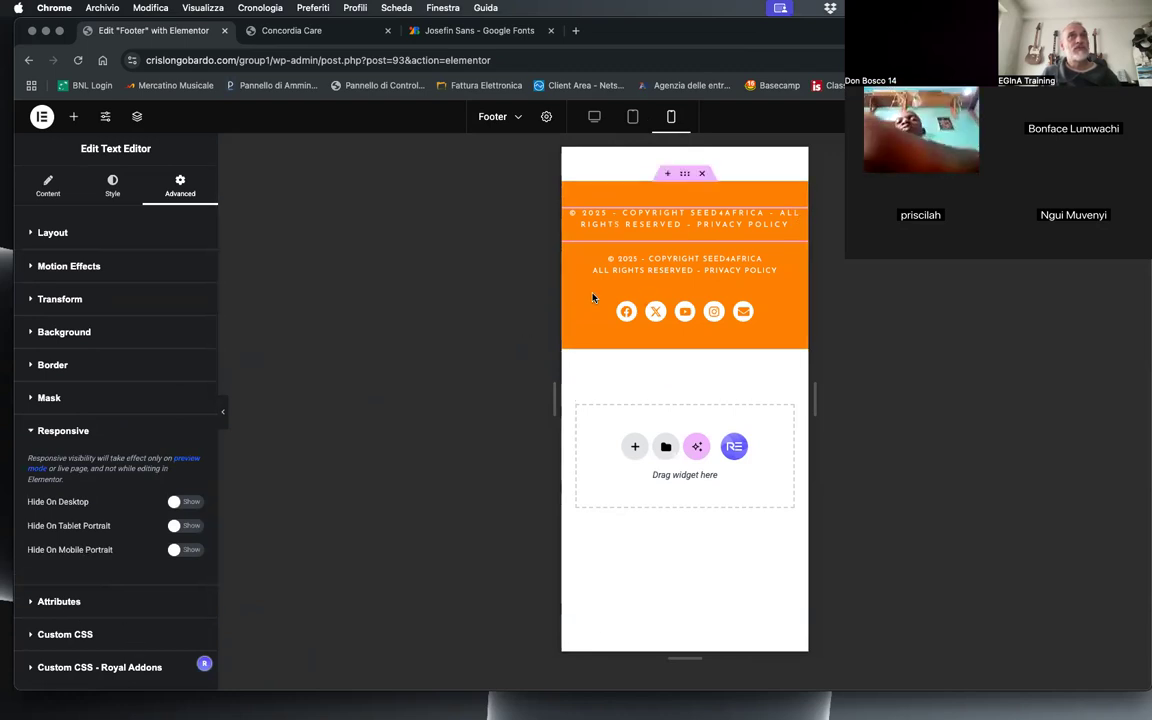
{"action": "left_click", "coordinate": [177, 550]}
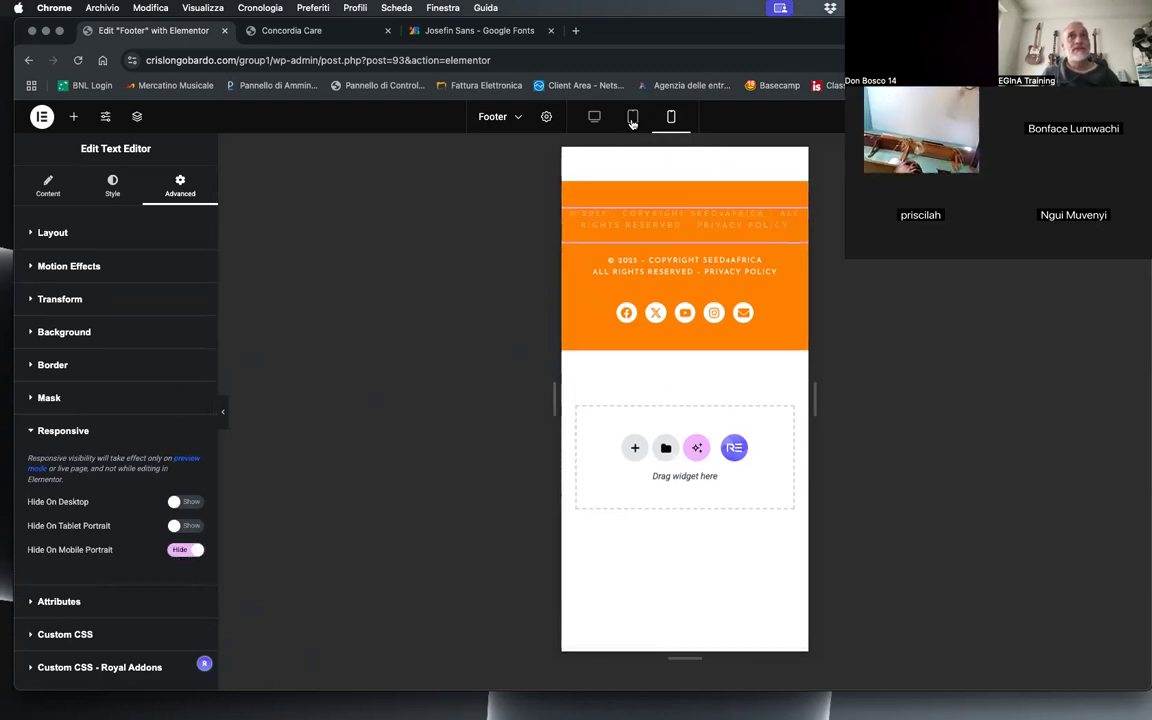
Step: Check the footer's copyright text in the desktop, tablet and mobile previews and on the live Concordia Care page at full and phone widths
{"action": "left_click", "coordinate": [597, 118]}
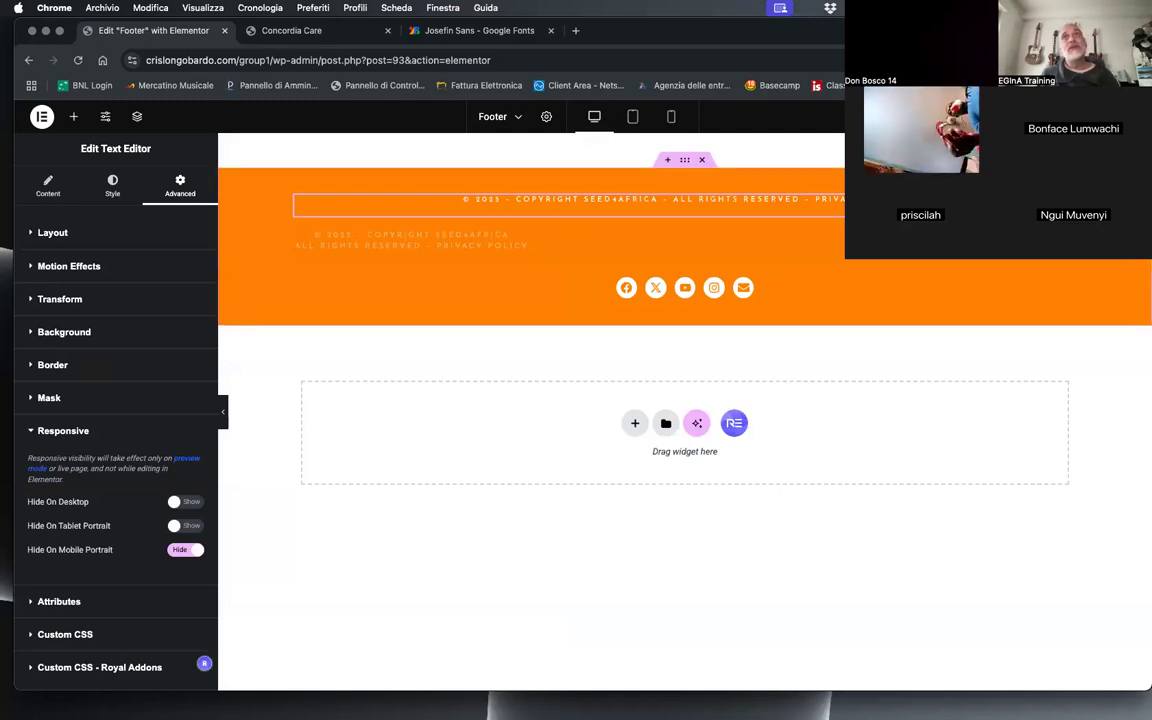
{"action": "left_click", "coordinate": [632, 116]}
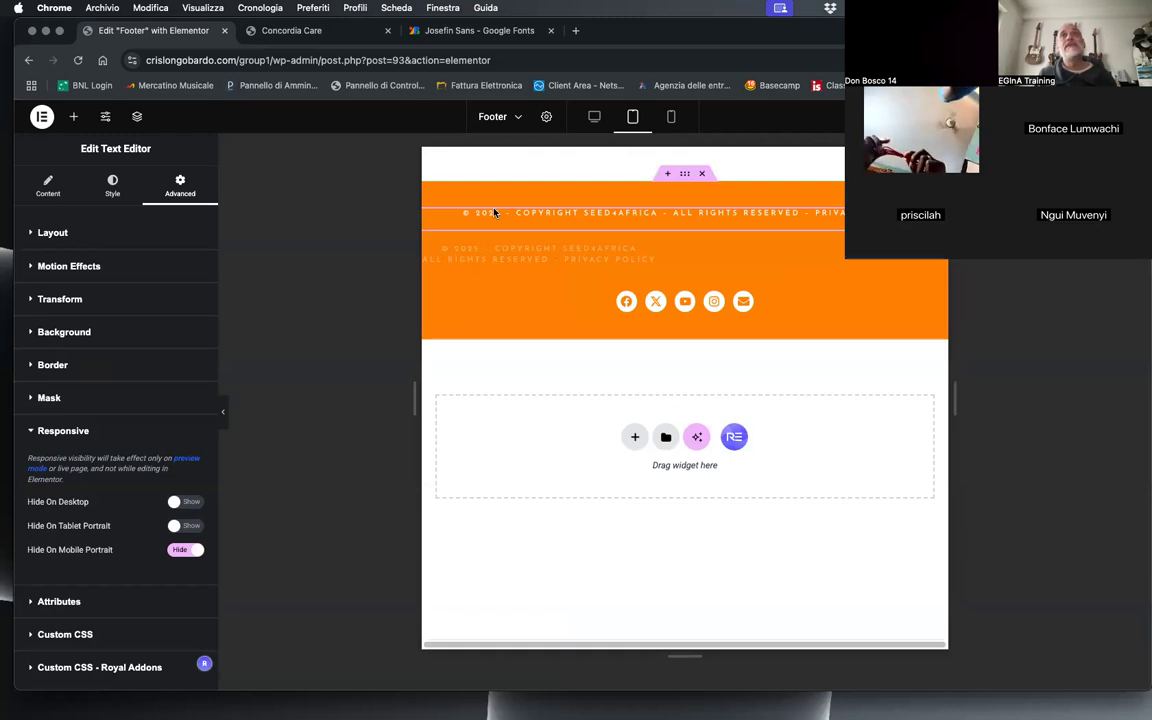
{"action": "left_click", "coordinate": [671, 118]}
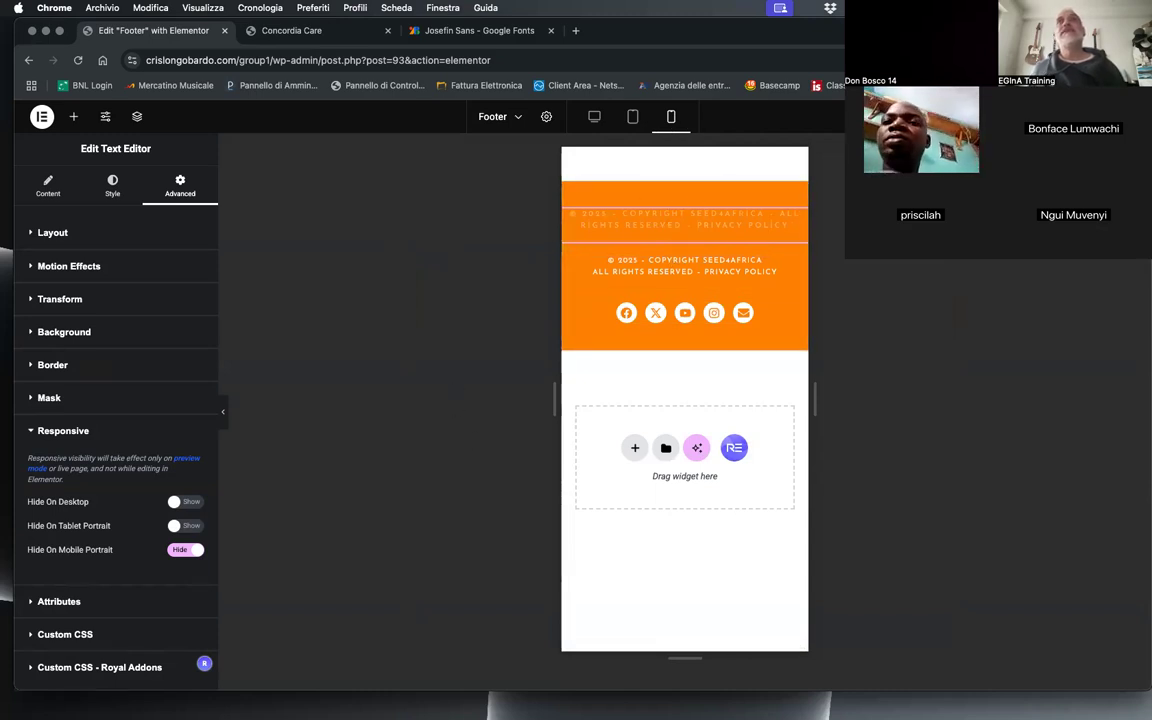
{"action": "left_click", "coordinate": [258, 32]}
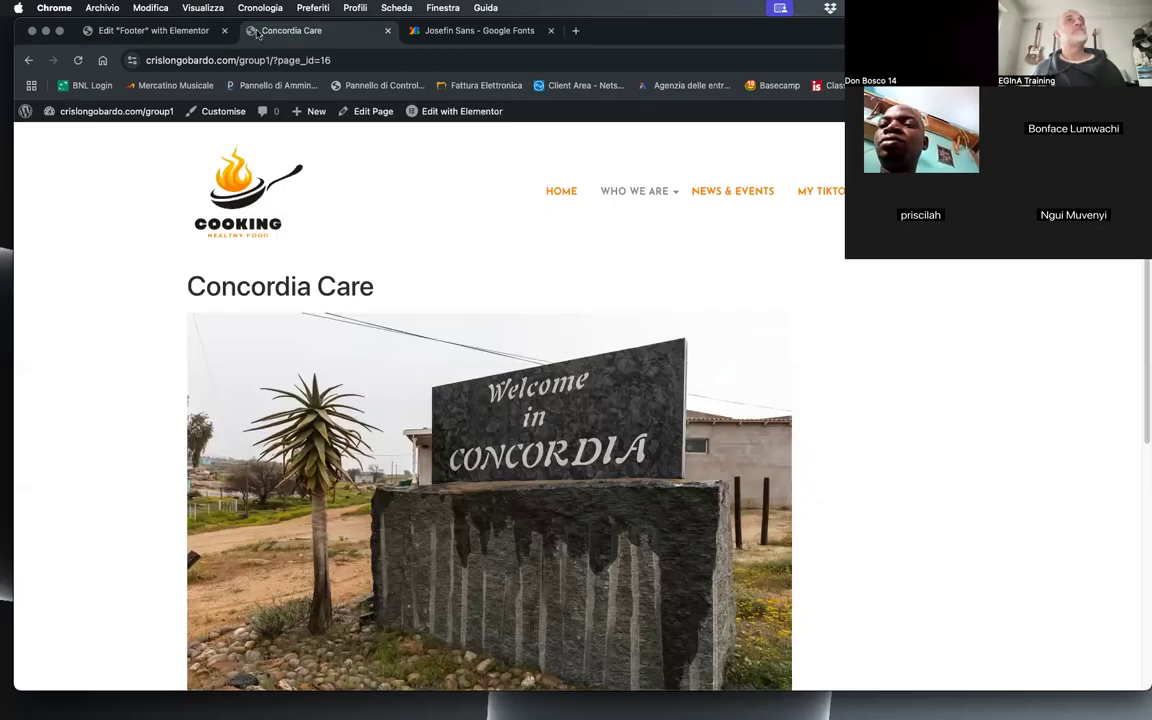
{"action": "scroll", "coordinate": [1044, 348], "scroll_direction": "down", "scroll_amount": 5}
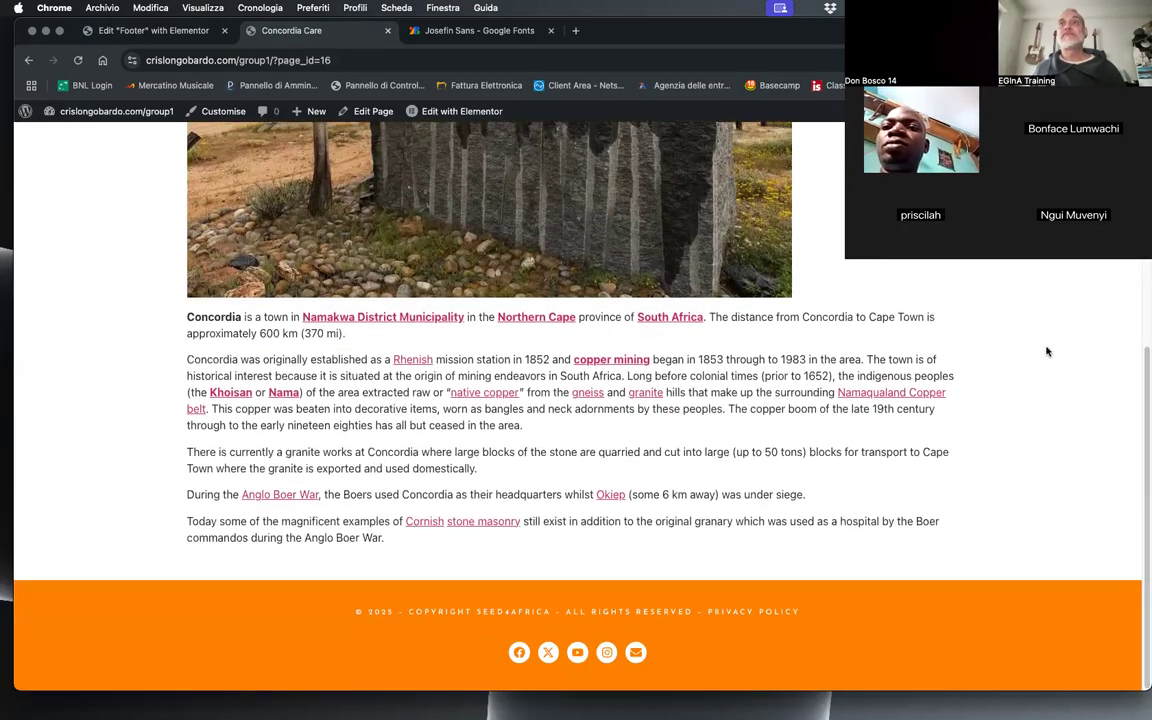
{"action": "left_click_drag", "start_coordinate": [1144, 430], "coordinate": [278, 492]}
{"action": "scroll", "coordinate": [255, 482], "scroll_direction": "down", "scroll_amount": 2}
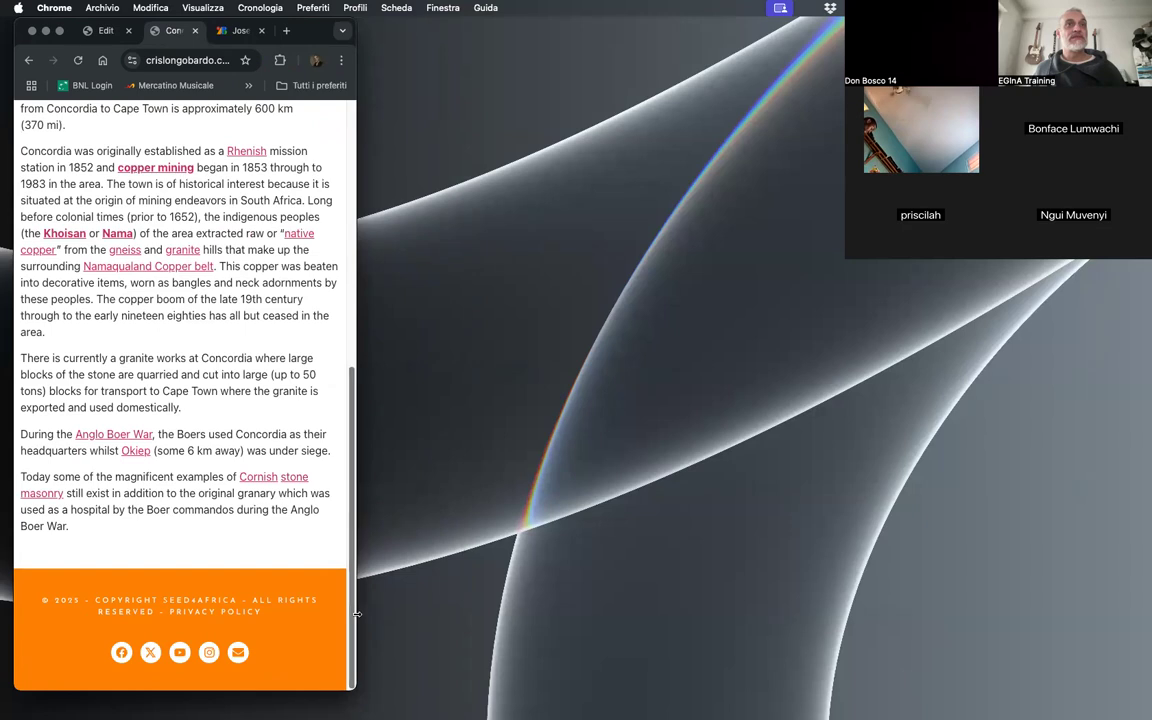
{"action": "left_click_drag", "start_coordinate": [355, 628], "coordinate": [1126, 532]}
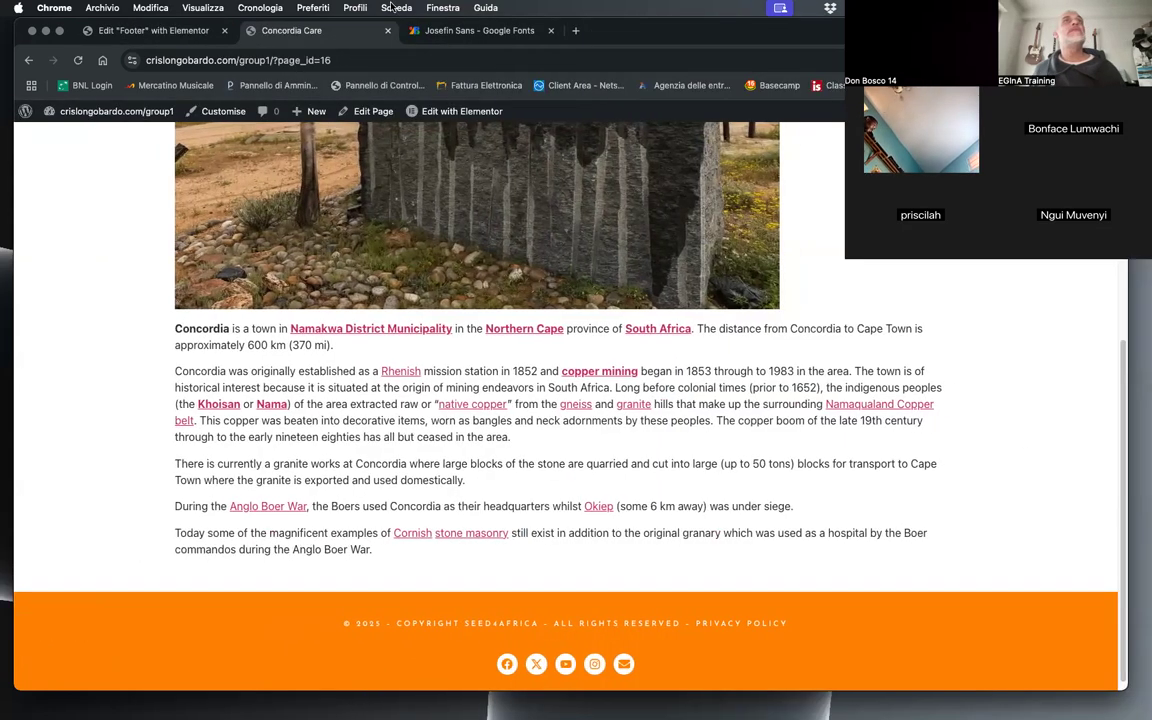
Step: Review the responsive visibility settings of both copyright texts in the footer template and compare the tablet and desktop previews
{"action": "left_click", "coordinate": [86, 30]}
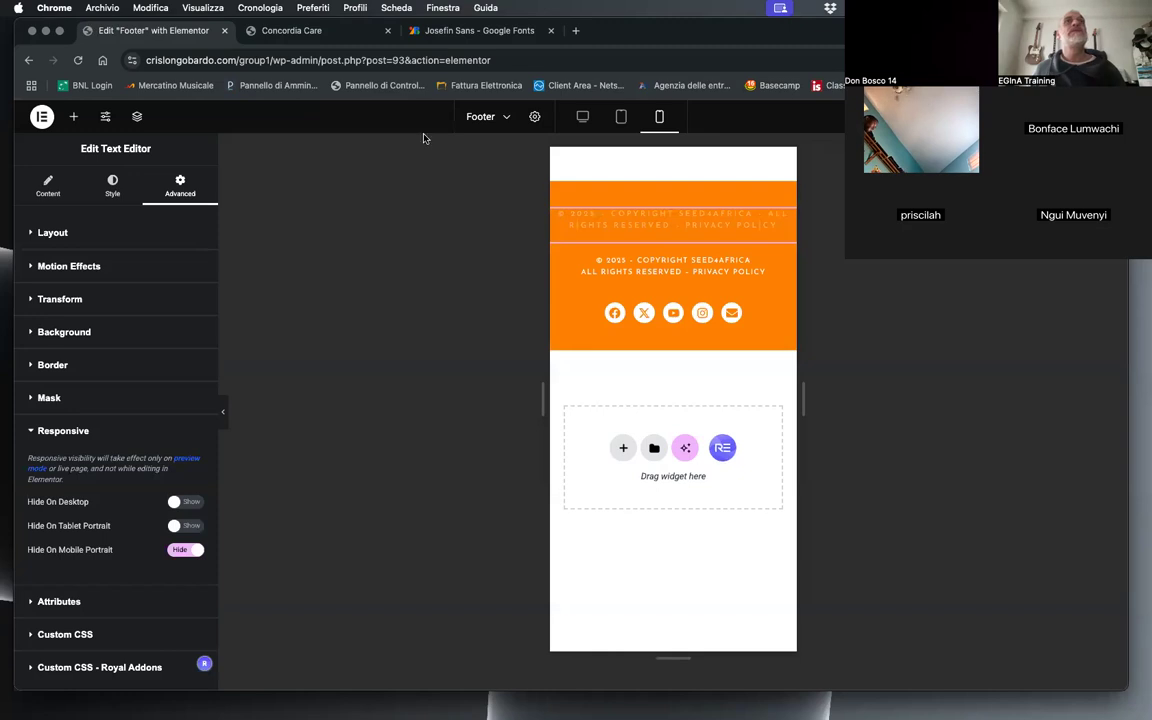
{"action": "left_click", "coordinate": [670, 281]}
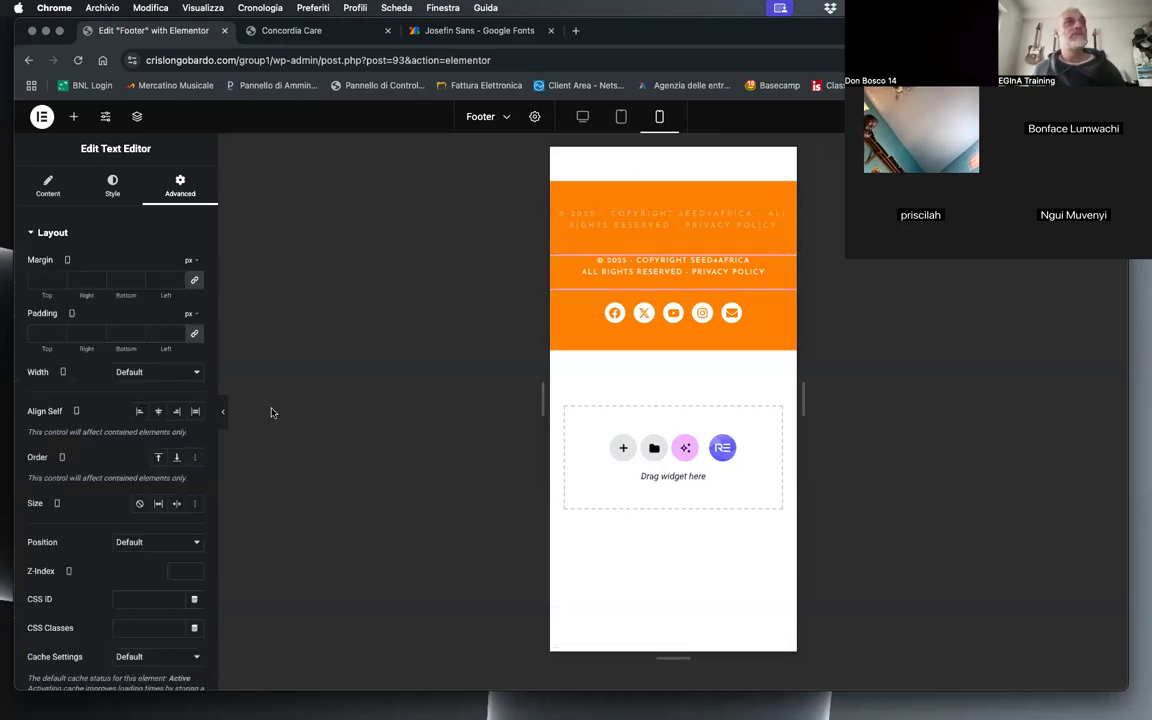
{"action": "scroll", "coordinate": [116, 541], "scroll_direction": "down", "scroll_amount": 5}
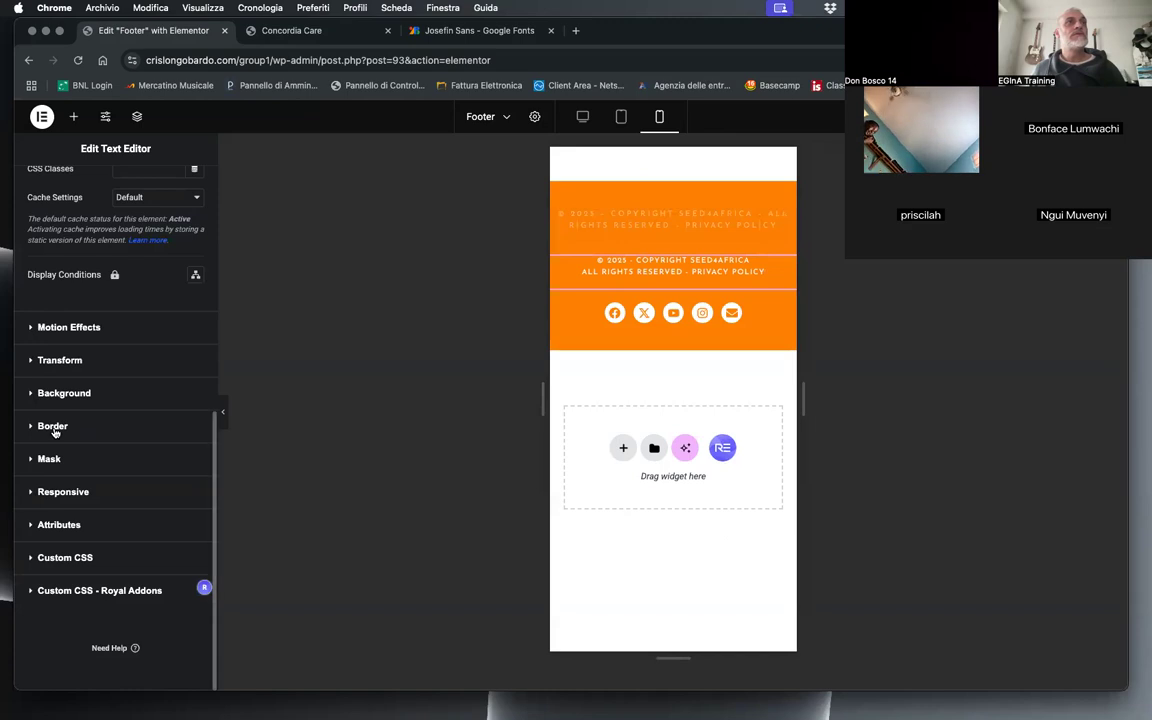
{"action": "left_click", "coordinate": [82, 496]}
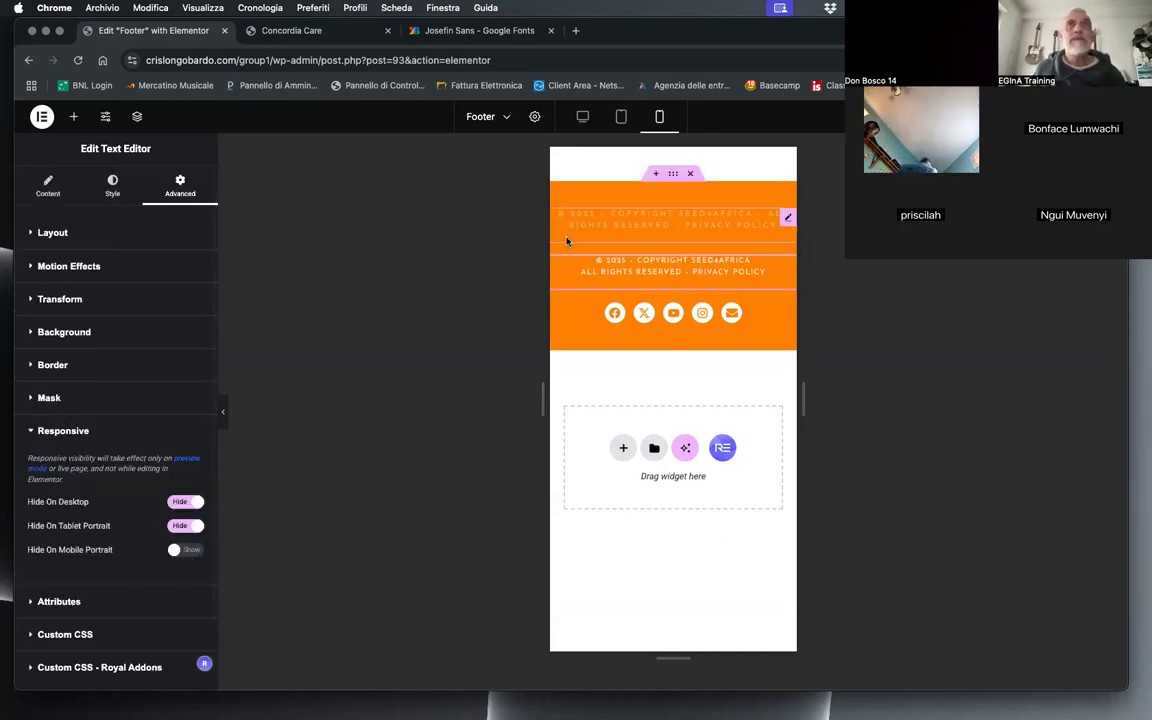
{"action": "left_click", "coordinate": [640, 218]}
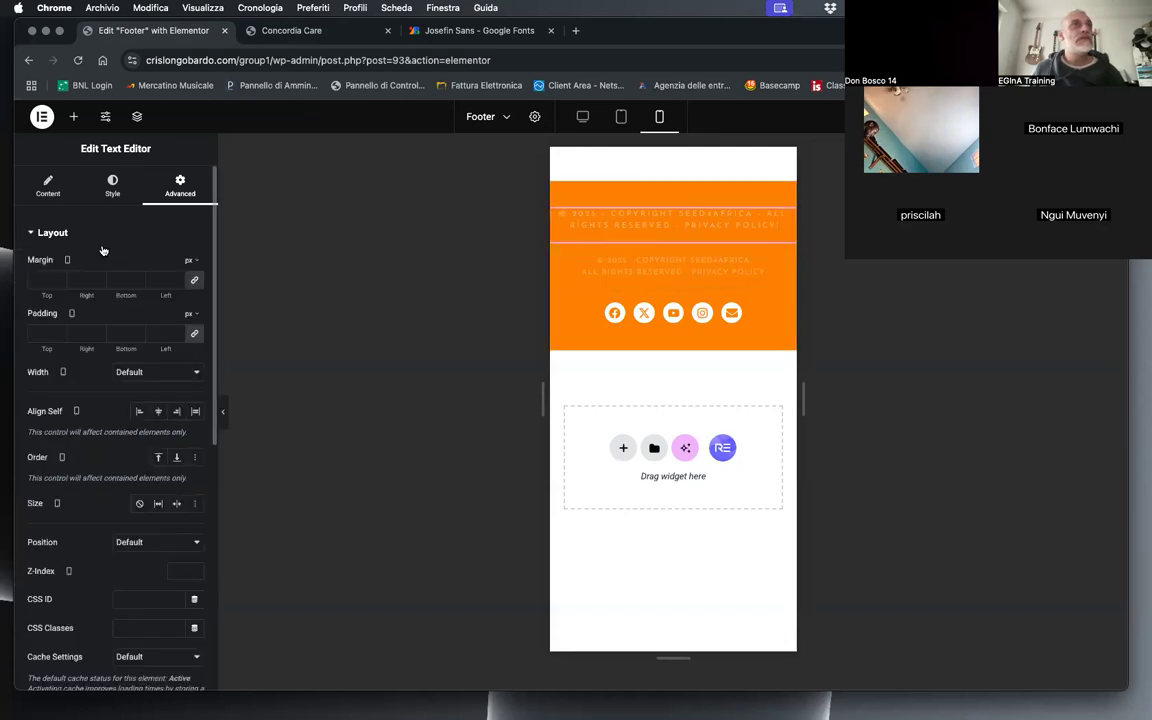
{"action": "scroll", "coordinate": [141, 504], "scroll_direction": "down", "scroll_amount": 5}
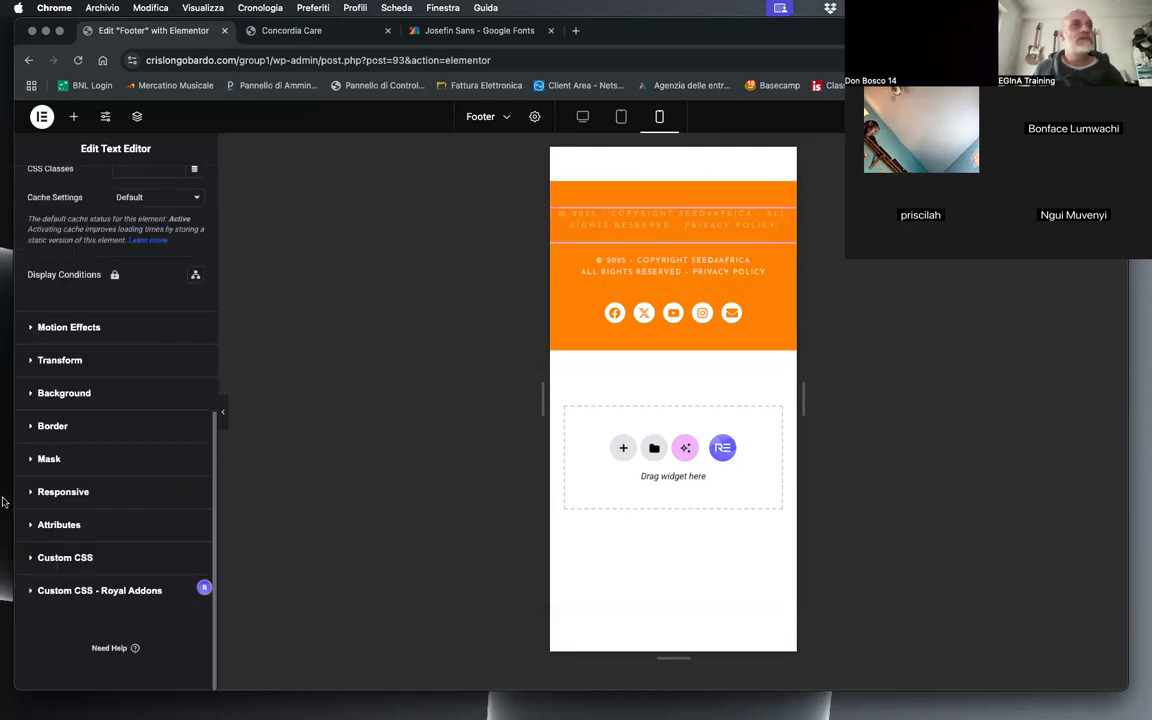
{"action": "left_click", "coordinate": [58, 491]}
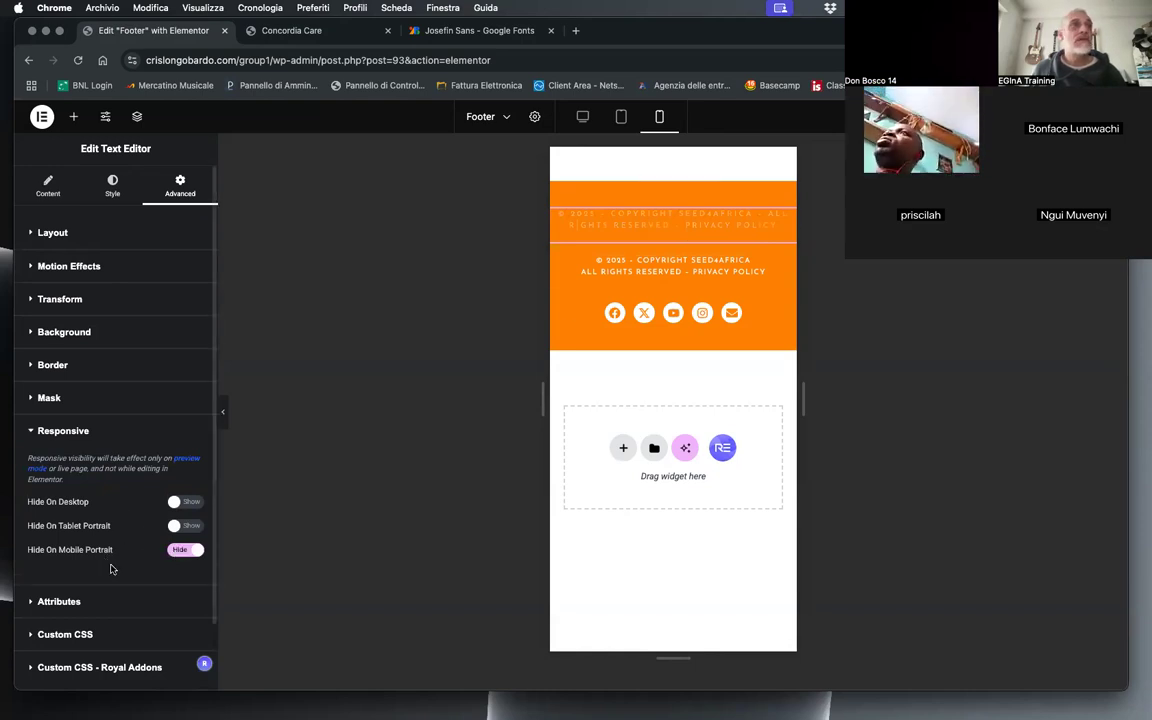
{"action": "left_click", "coordinate": [612, 121]}
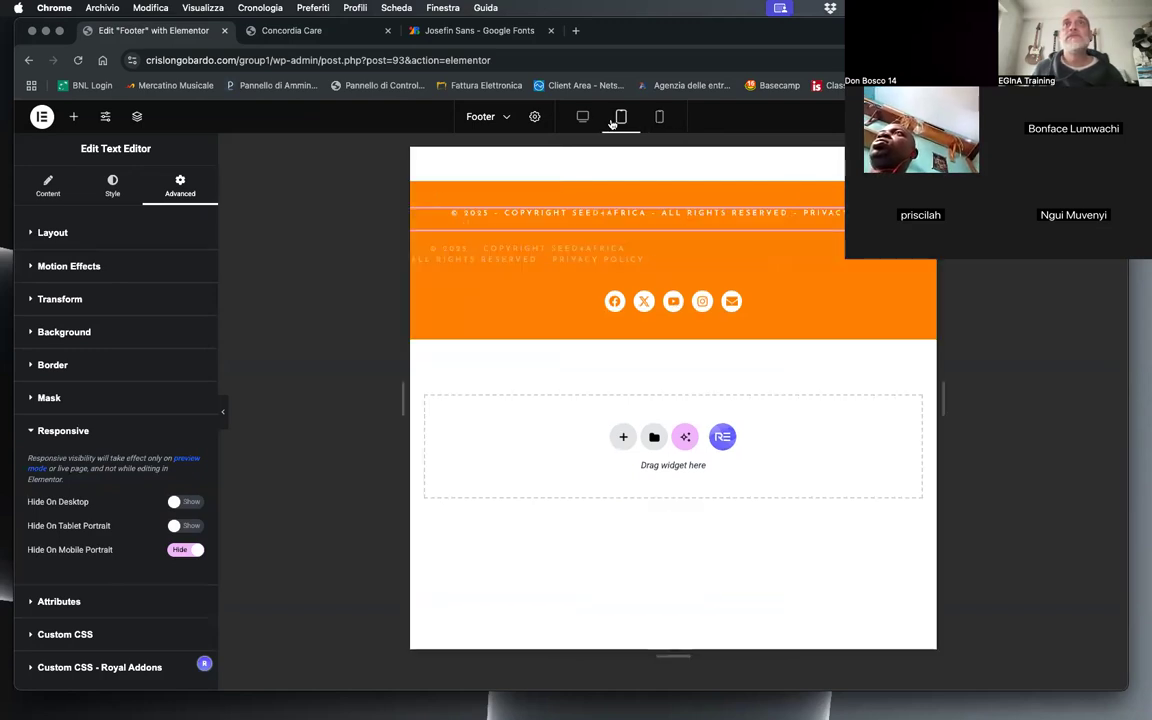
{"action": "left_click", "coordinate": [581, 116]}
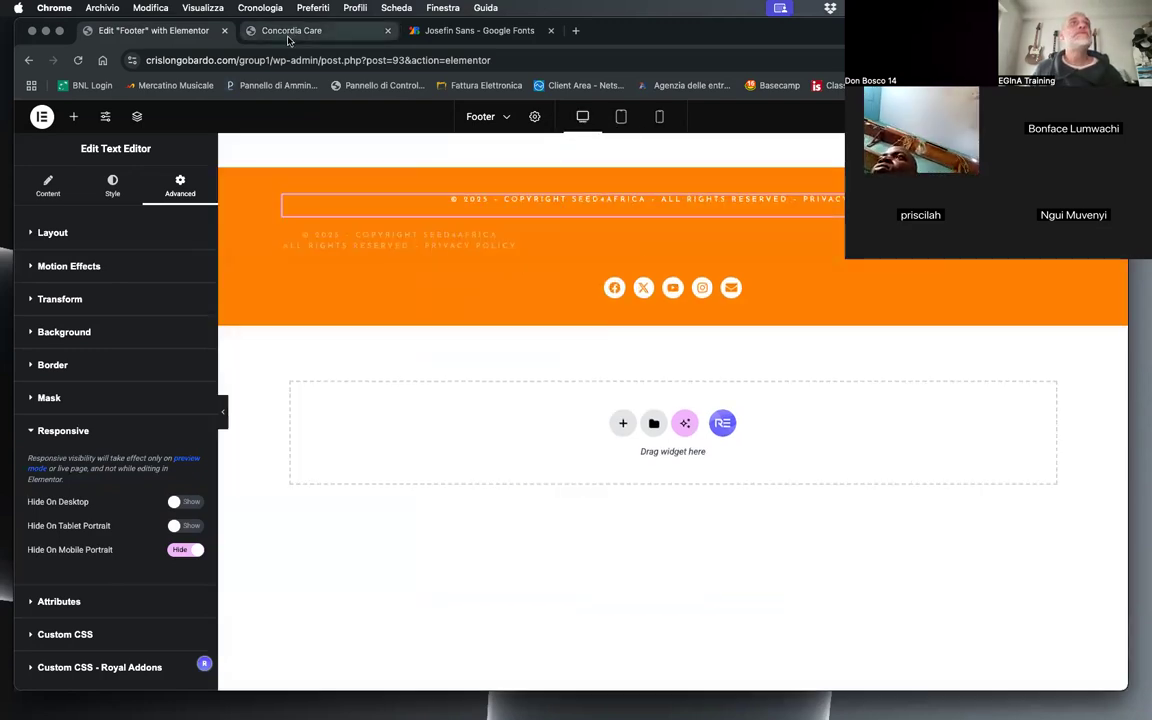
Step: Reload the live Concordia Care page and check its footer at phone width and at full window width
{"action": "left_click", "coordinate": [262, 32]}
{"action": "left_click", "coordinate": [79, 61]}
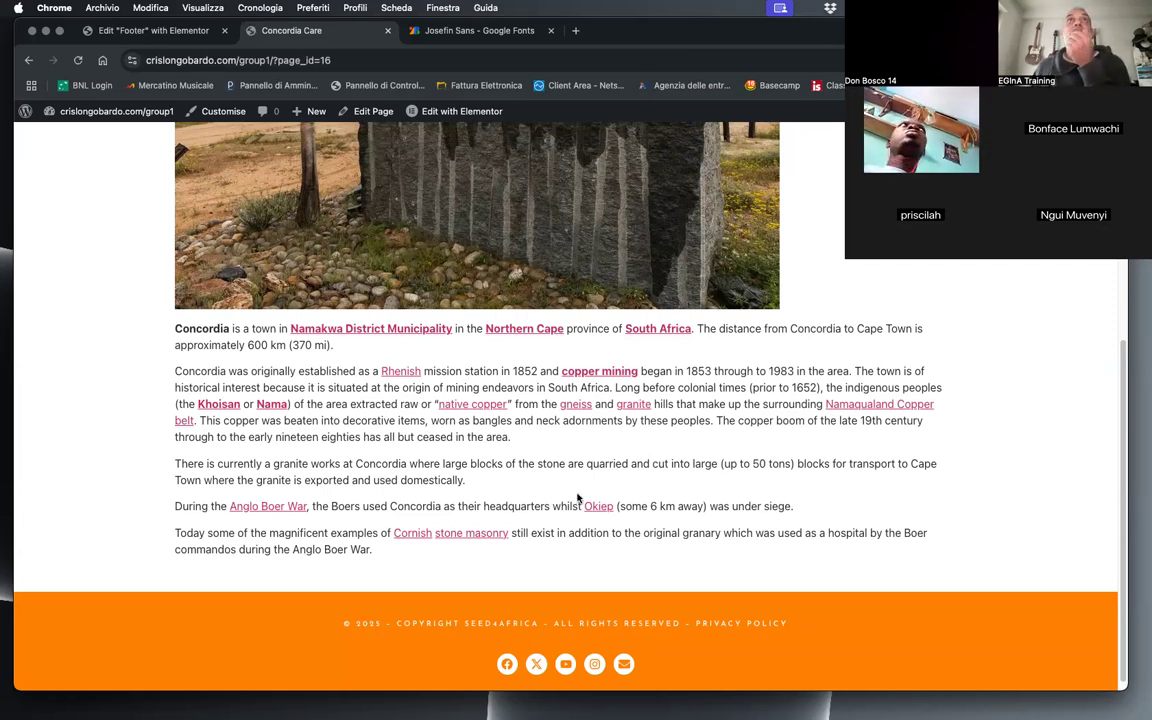
{"action": "scroll", "coordinate": [660, 434], "scroll_direction": "down", "scroll_amount": 1}
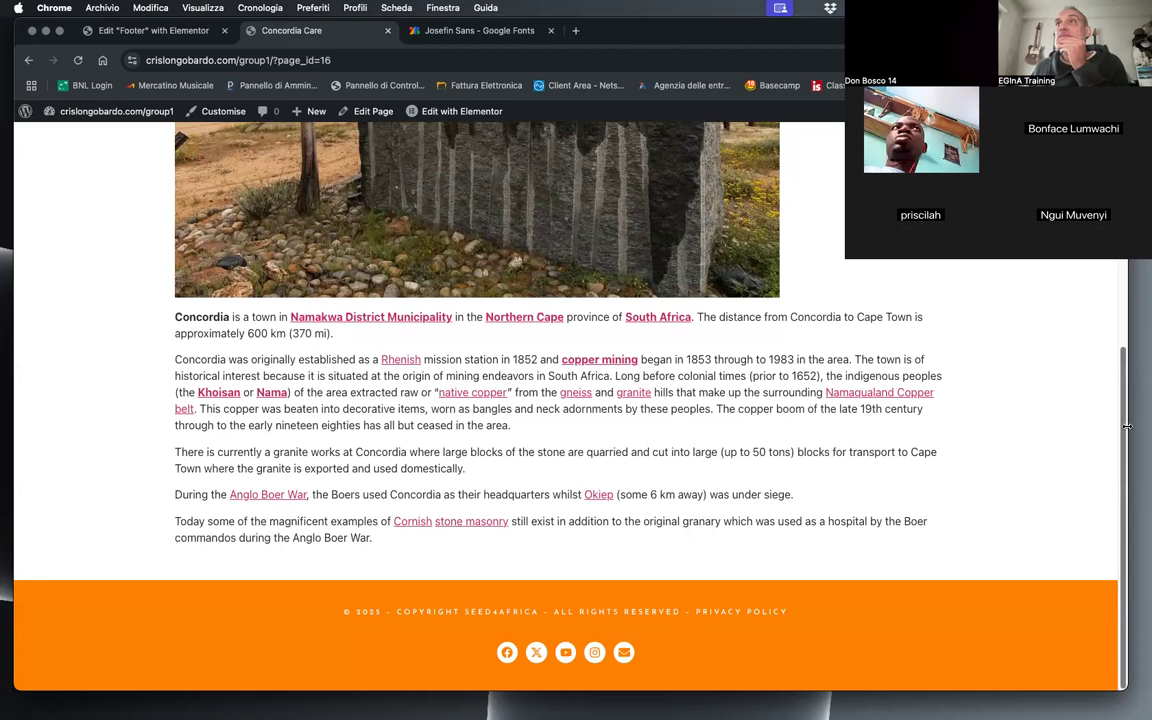
{"action": "left_click_drag", "start_coordinate": [1127, 427], "coordinate": [8, 484]}
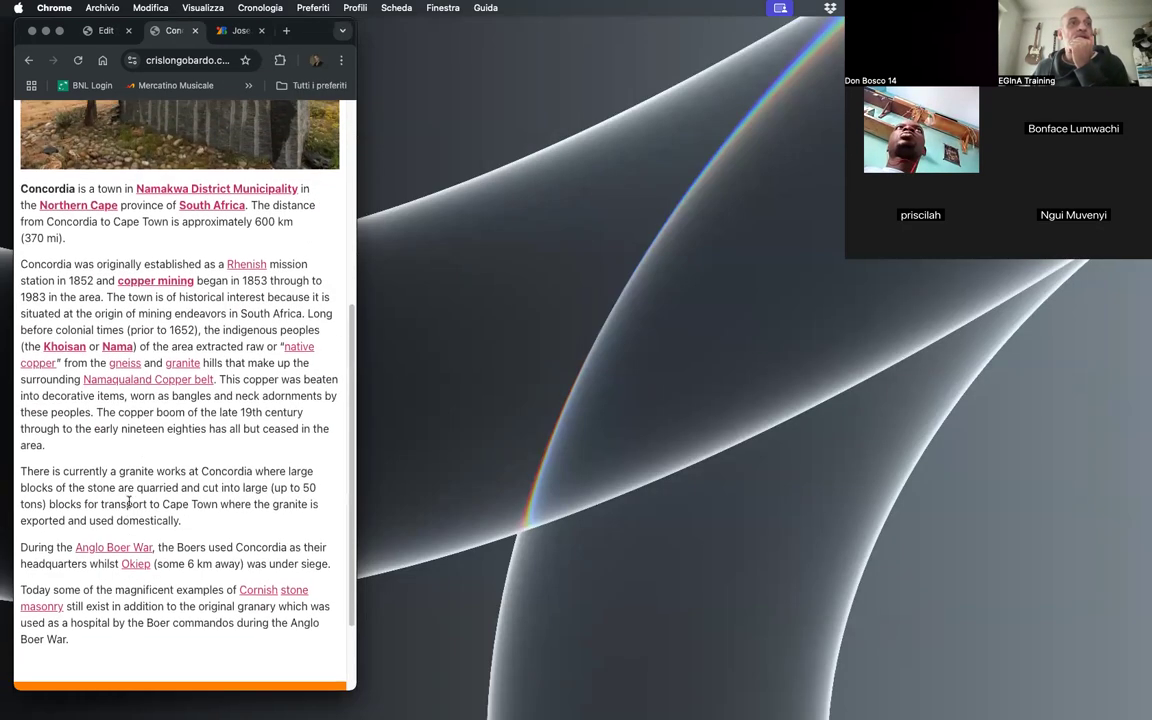
{"action": "scroll", "coordinate": [131, 505], "scroll_direction": "down", "scroll_amount": 3}
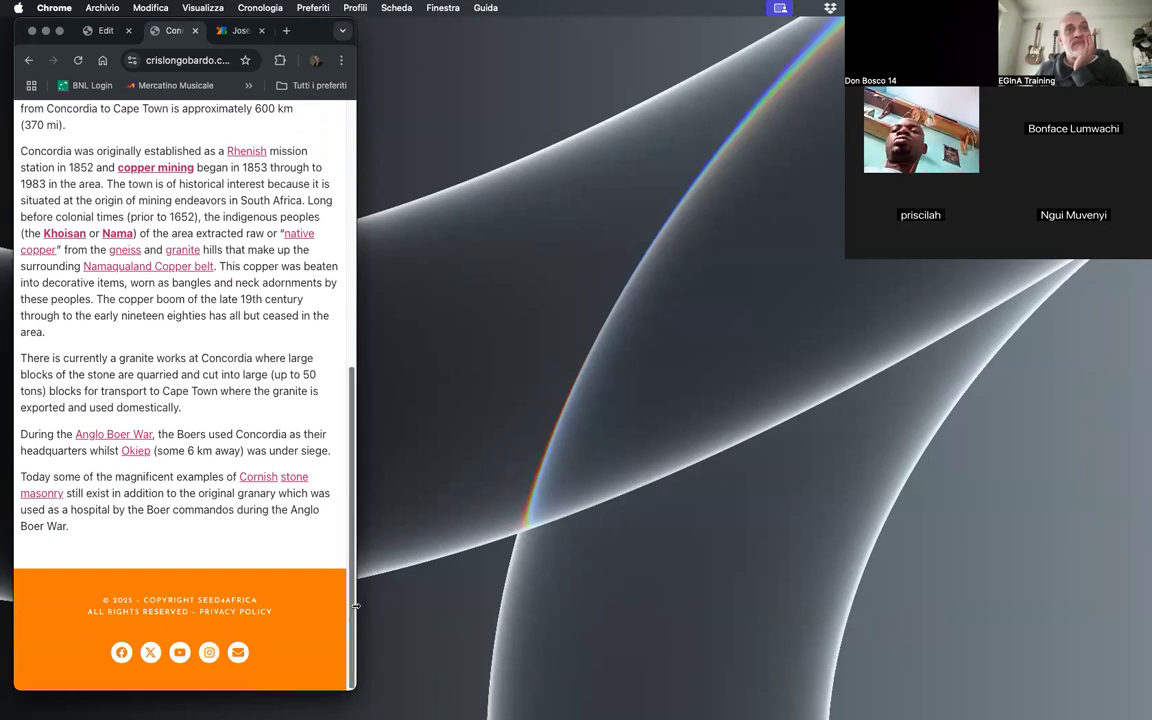
{"action": "left_click_drag", "start_coordinate": [355, 548], "coordinate": [1151, 548]}
{"action": "left_click_drag", "start_coordinate": [421, 21], "coordinate": [421, 34]}
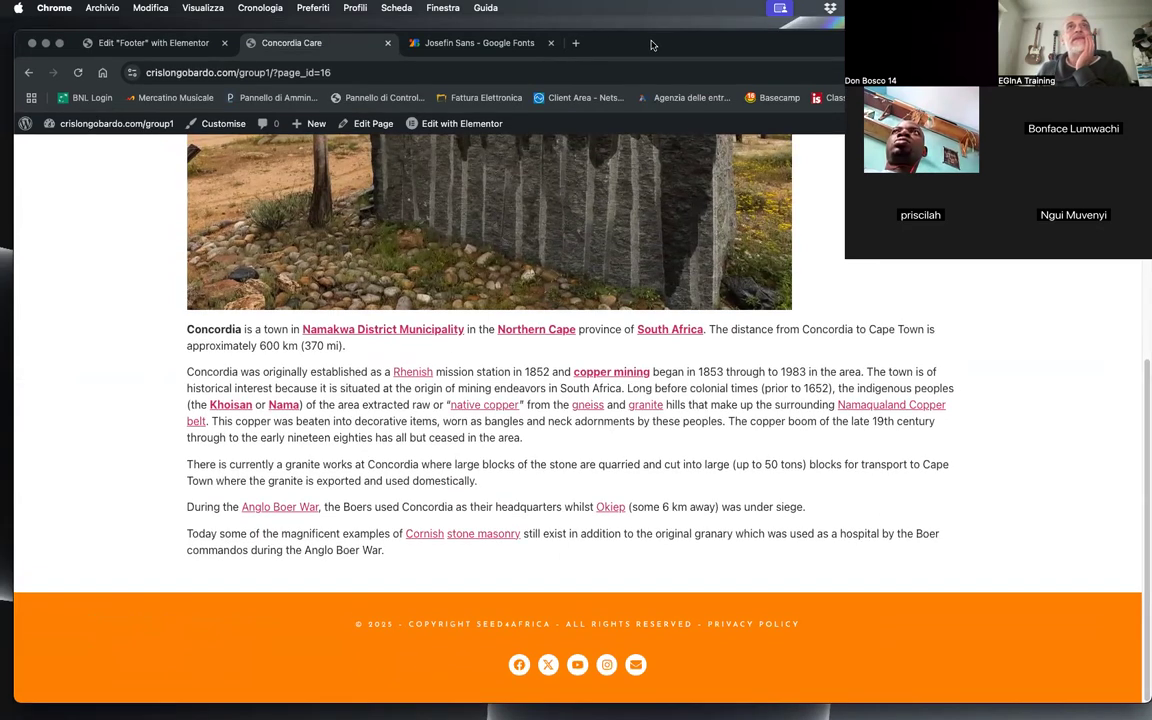
Step: Examine the header and footer on the live Concordia Care and News & Events pages, then open the Who we are page
{"action": "scroll", "coordinate": [475, 347], "scroll_direction": "up", "scroll_amount": 10}
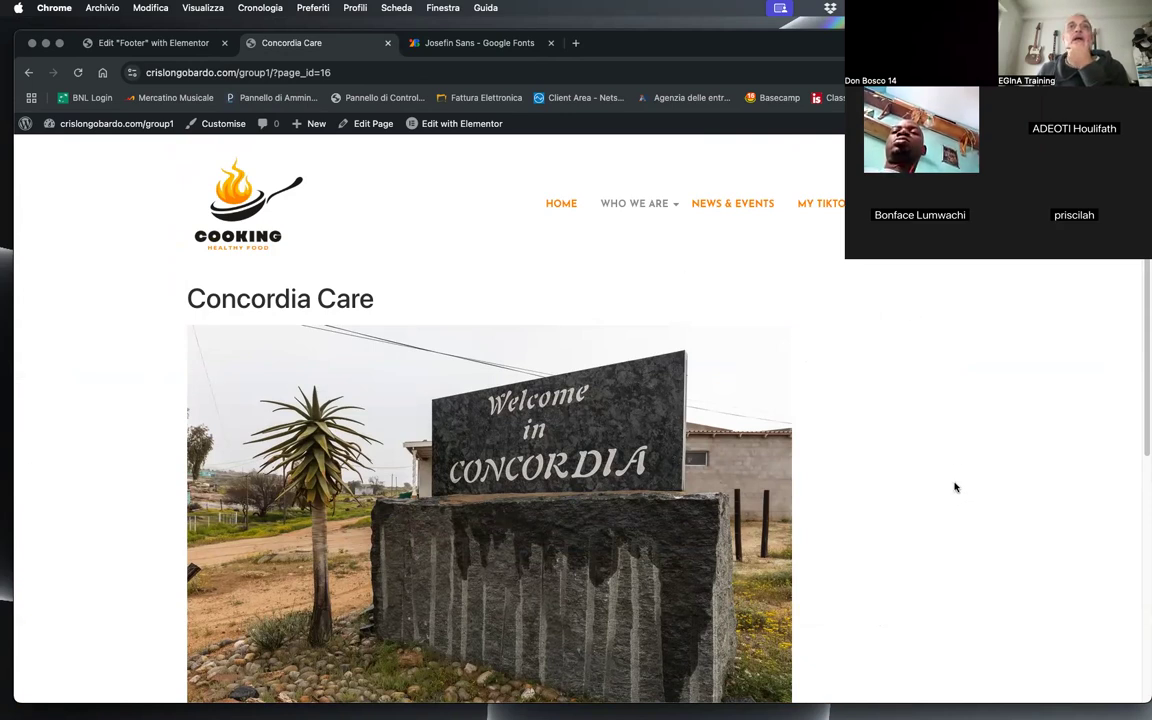
{"action": "scroll", "coordinate": [885, 497], "scroll_direction": "down", "scroll_amount": 15}
{"action": "scroll", "coordinate": [893, 481], "scroll_direction": "up", "scroll_amount": 15}
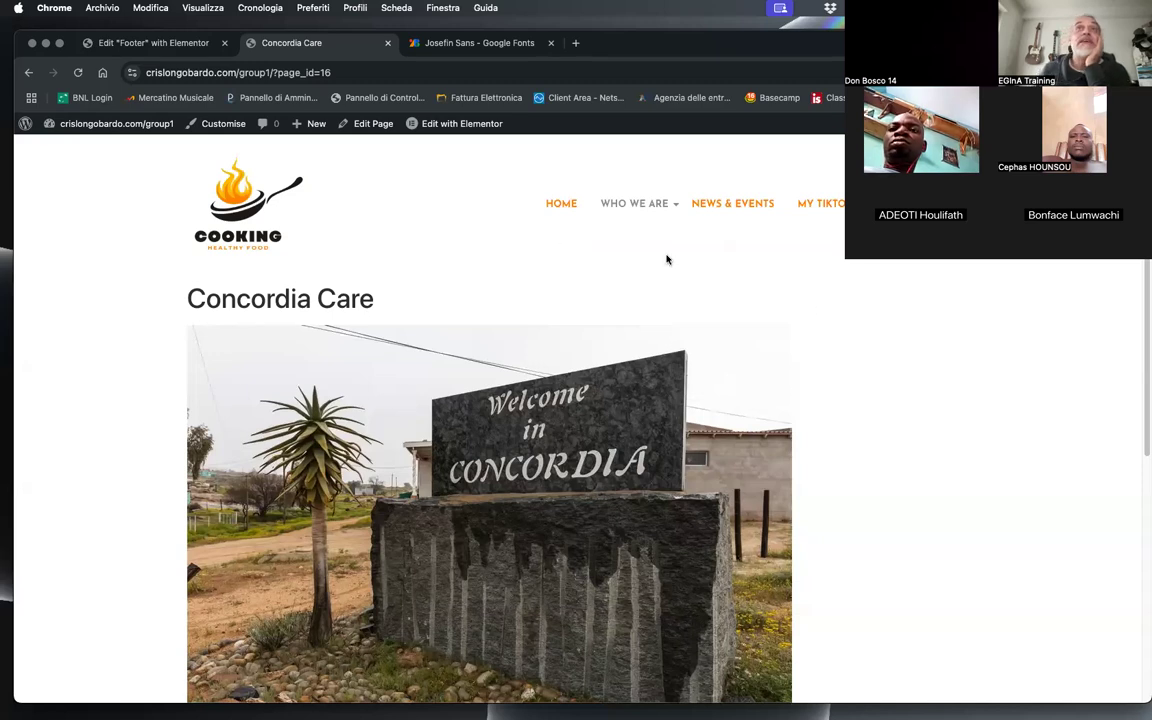
{"action": "left_click", "coordinate": [729, 203]}
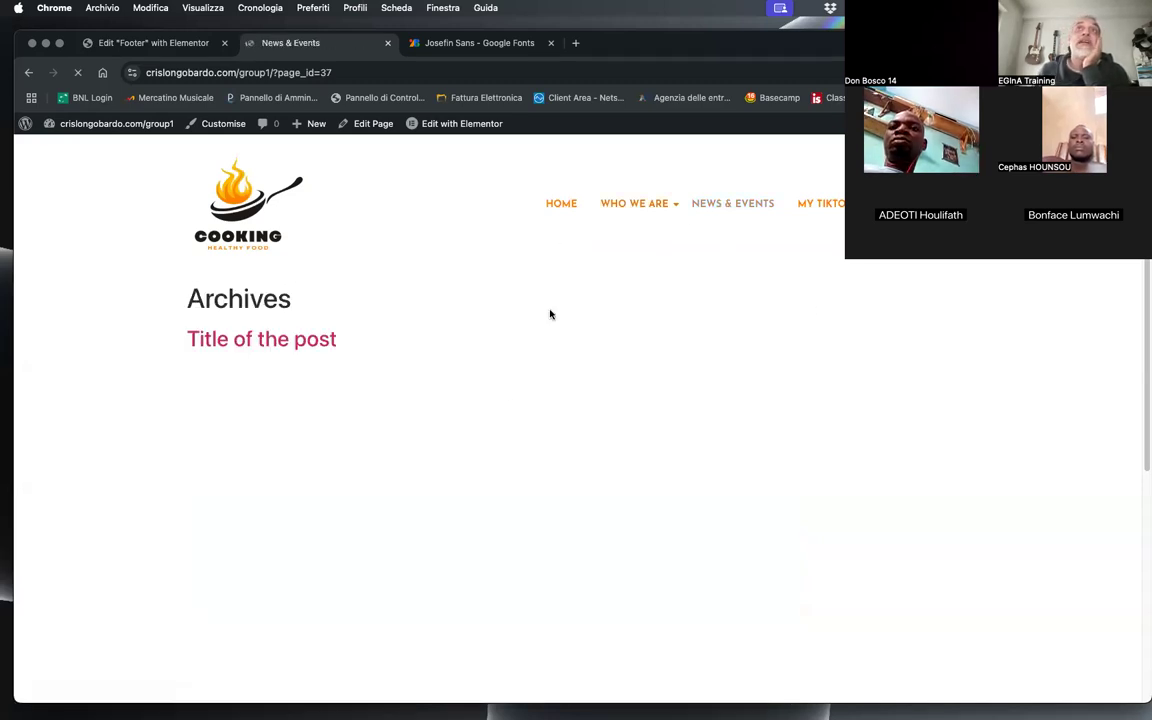
{"action": "scroll", "coordinate": [700, 450], "scroll_direction": "down", "scroll_amount": 5}
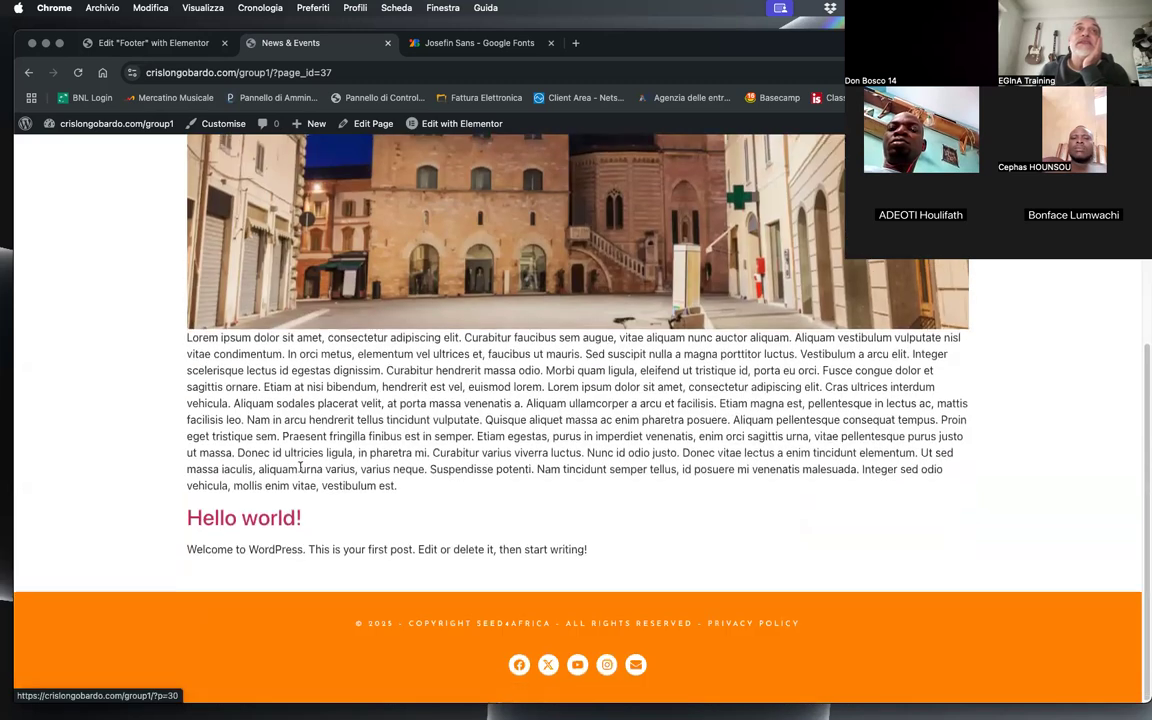
{"action": "scroll", "coordinate": [590, 425], "scroll_direction": "up", "scroll_amount": 5}
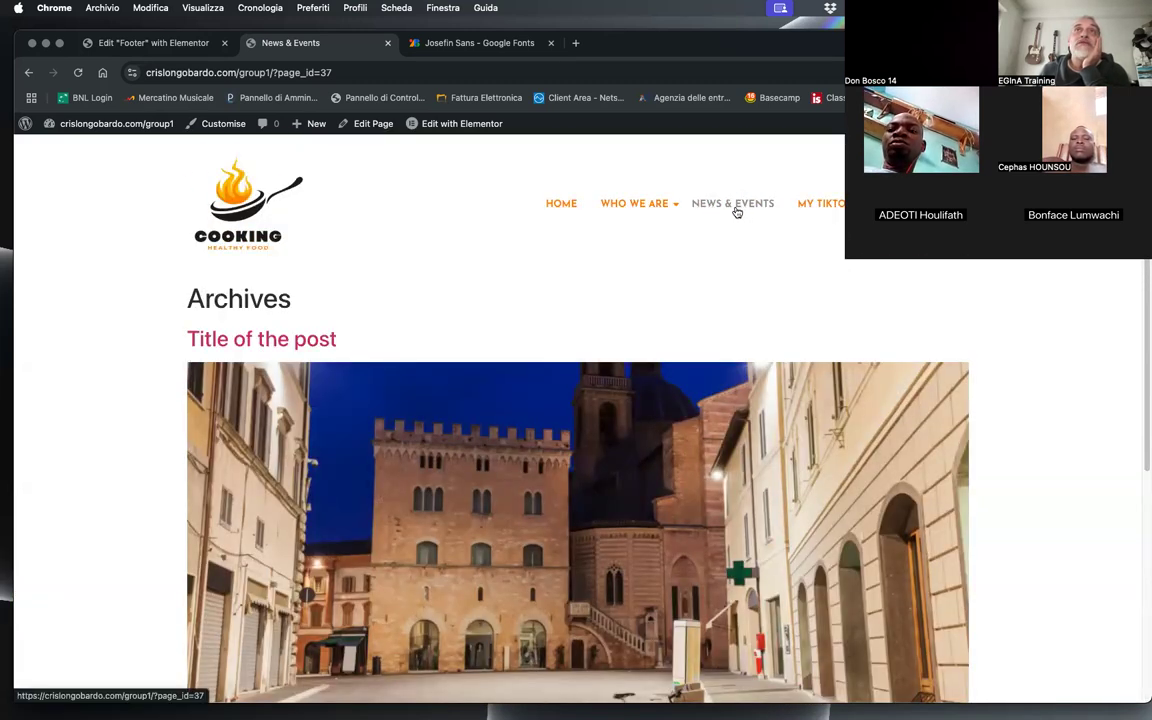
{"action": "left_click", "coordinate": [570, 231]}
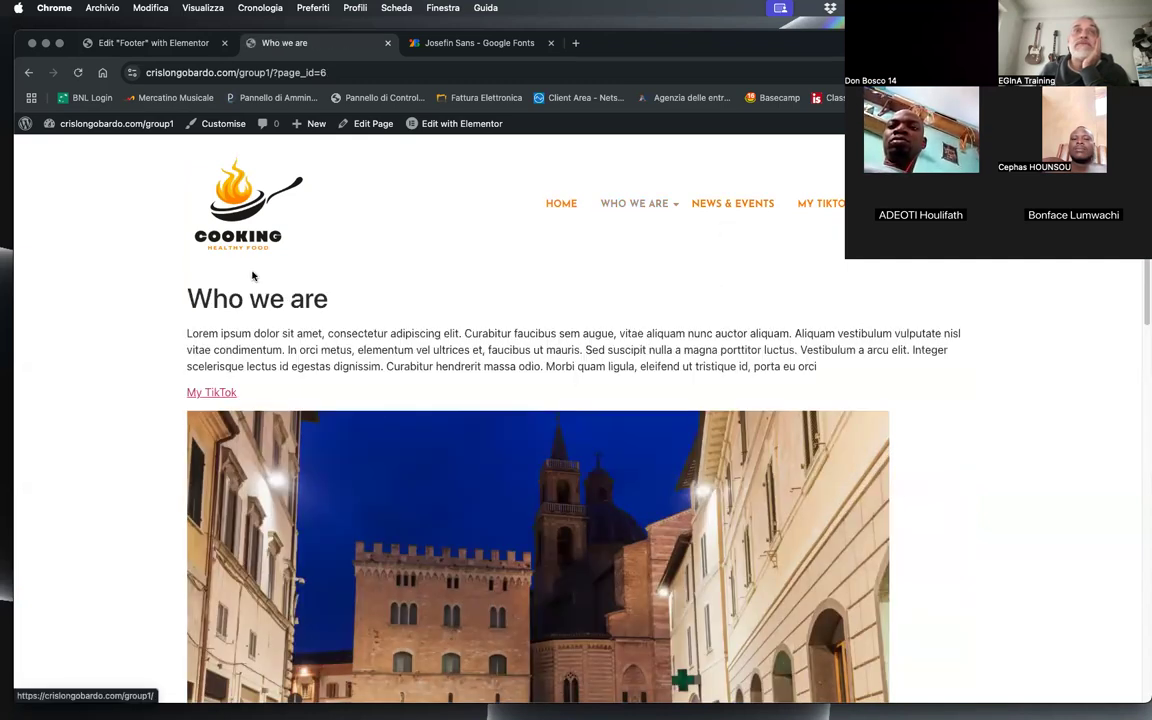
Step: Leave the footer editor for the Royal Addons Theme Builder and show its Single templates
{"action": "left_click", "coordinate": [120, 43]}
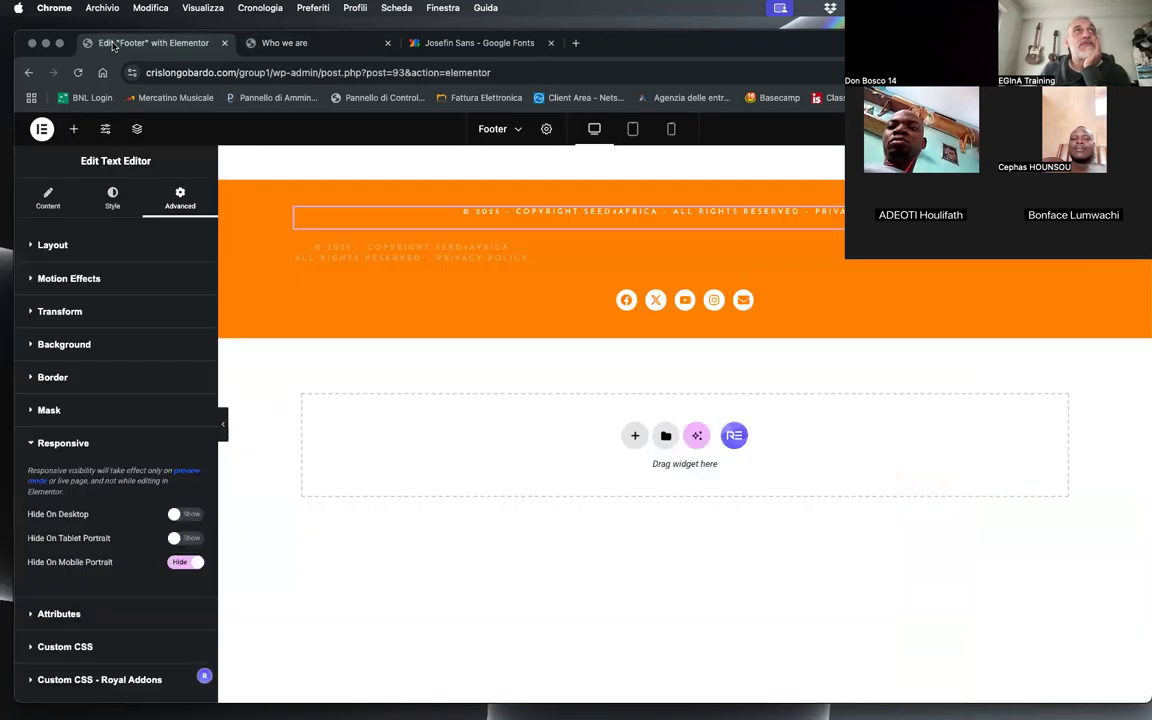
{"action": "left_click", "coordinate": [40, 130]}
{"action": "left_click", "coordinate": [75, 265]}
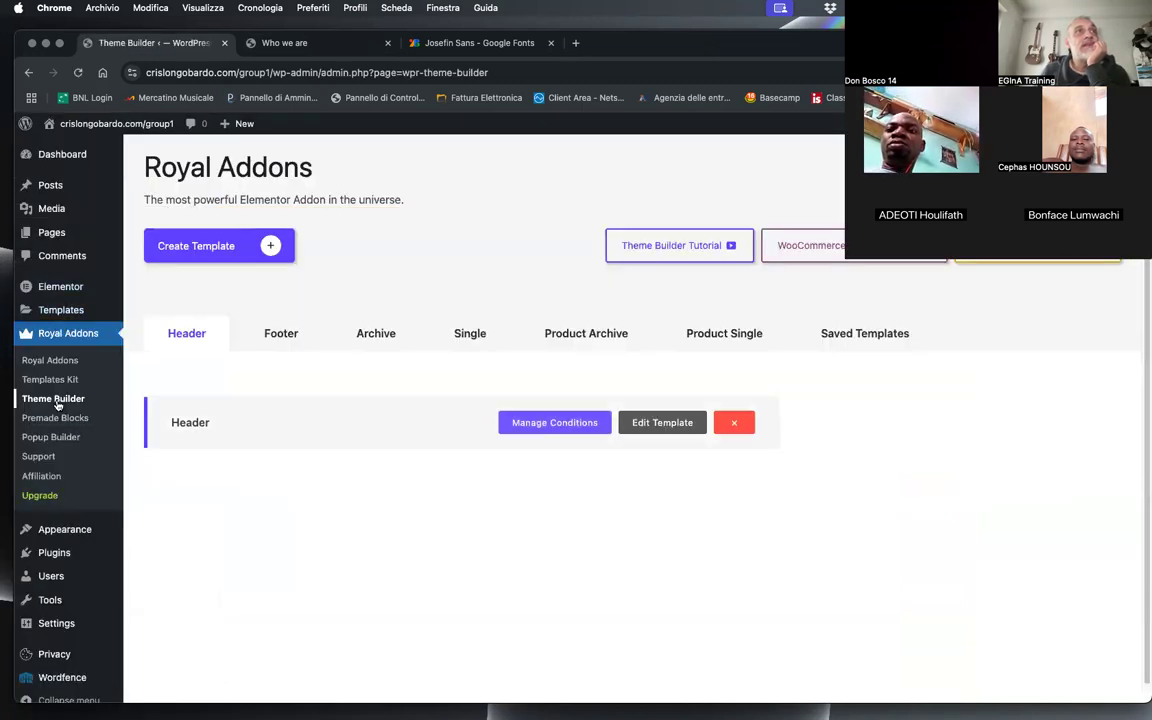
{"action": "left_click", "coordinate": [482, 335]}
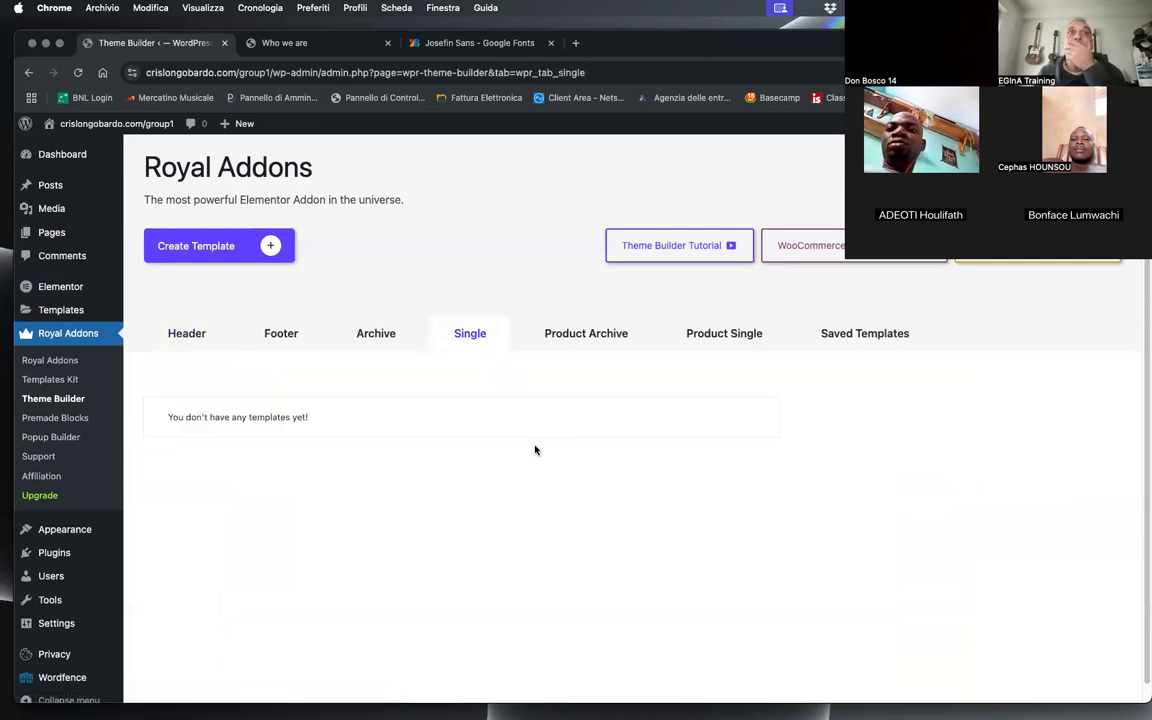
Step: Create a new Single template titled "Page" in the Theme Builder
{"action": "left_click", "coordinate": [272, 246]}
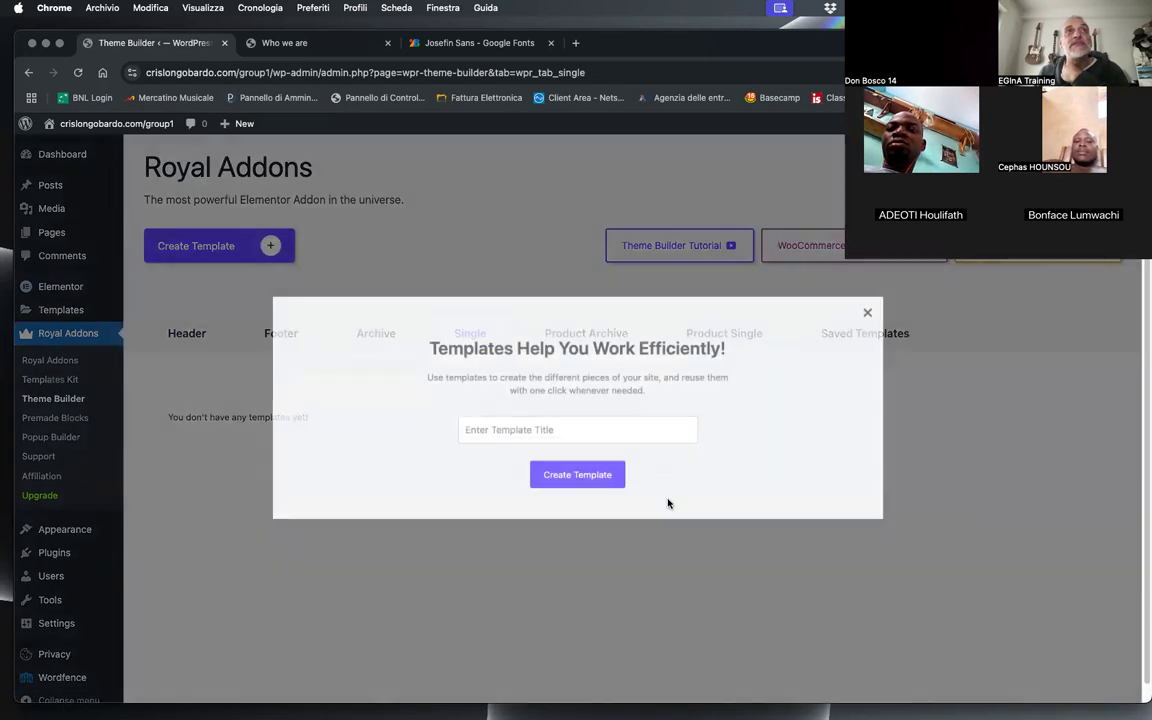
{"action": "left_click", "coordinate": [519, 430]}
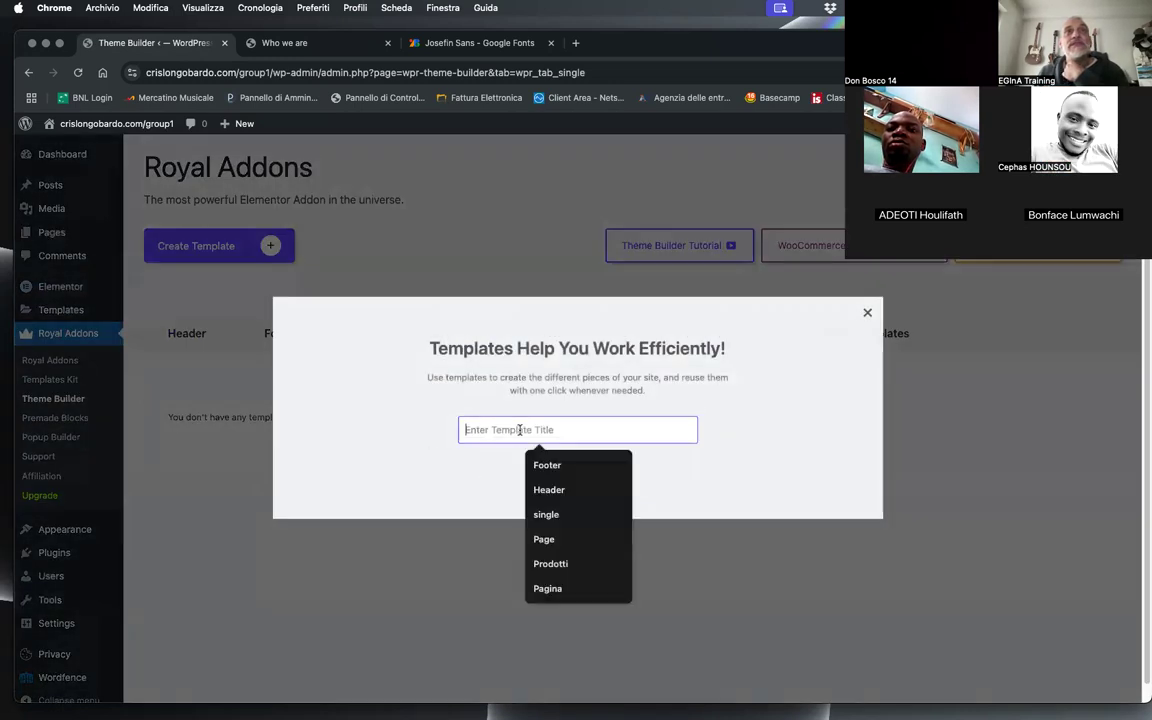
{"action": "left_click", "coordinate": [443, 476]}
{"action": "left_click", "coordinate": [541, 430]}
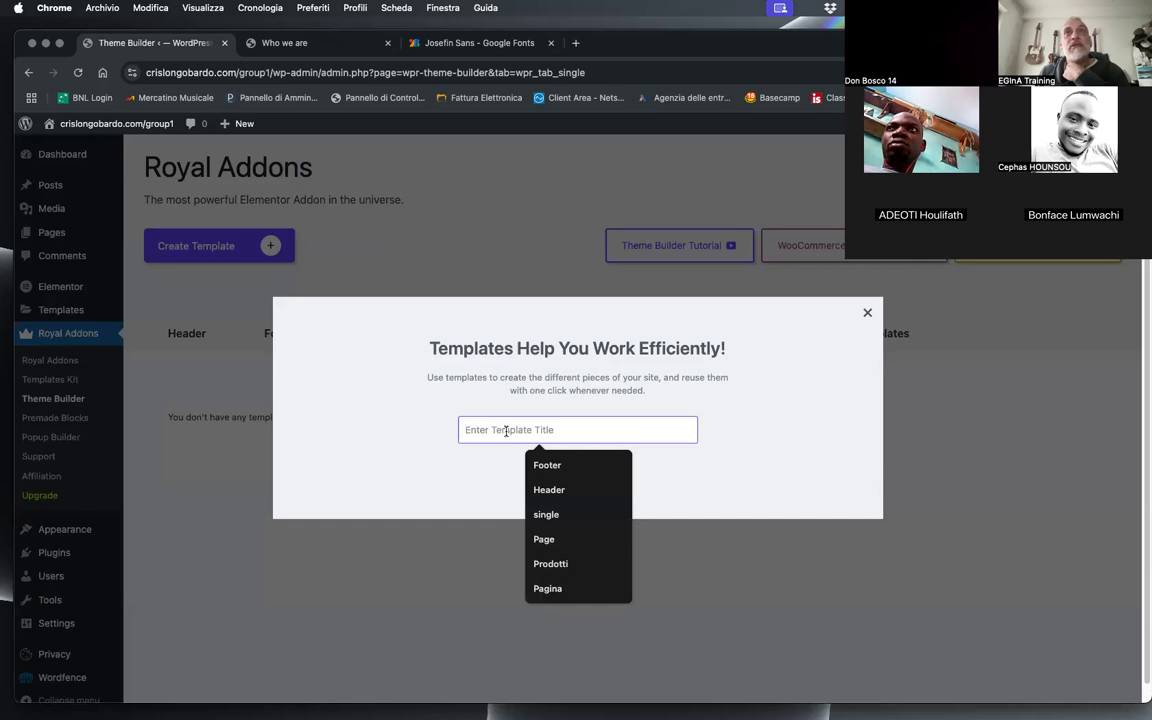
{"action": "key", "text": "Down"}
{"action": "key", "text": "Down"}
{"action": "key", "text": "Down"}
{"action": "key", "text": "Down"}
{"action": "key", "text": "Down"}
{"action": "key", "text": "Up"}
{"action": "key", "text": "Return"}
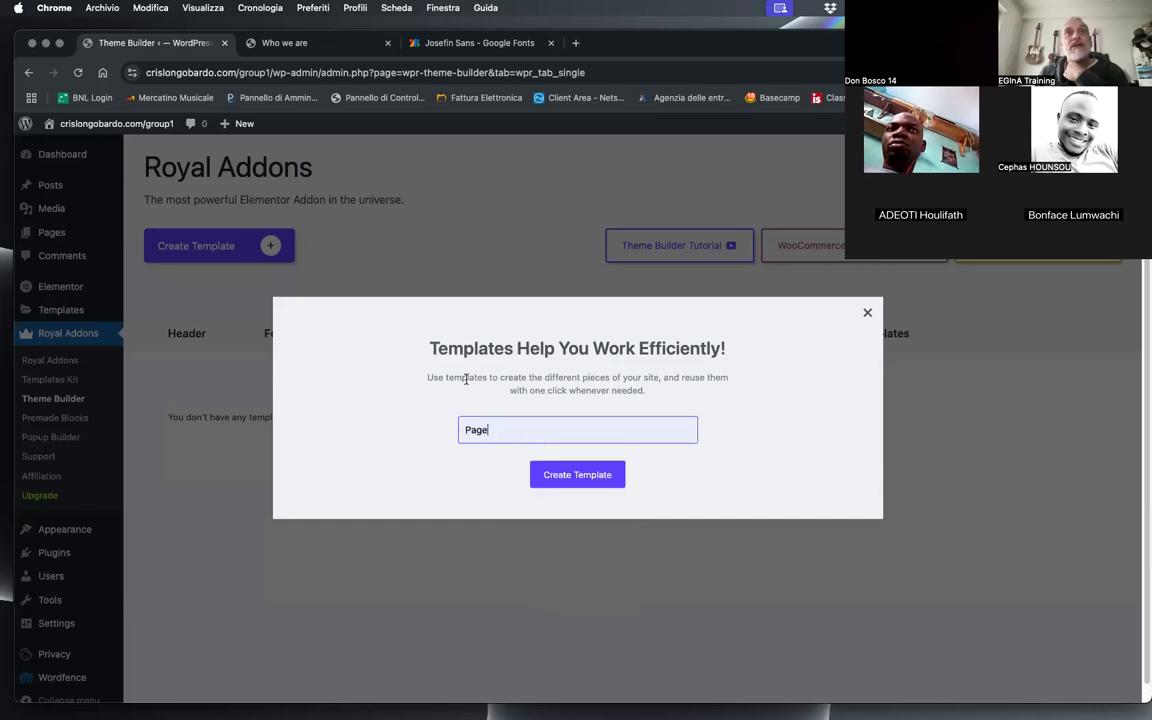
{"action": "left_click", "coordinate": [558, 476]}
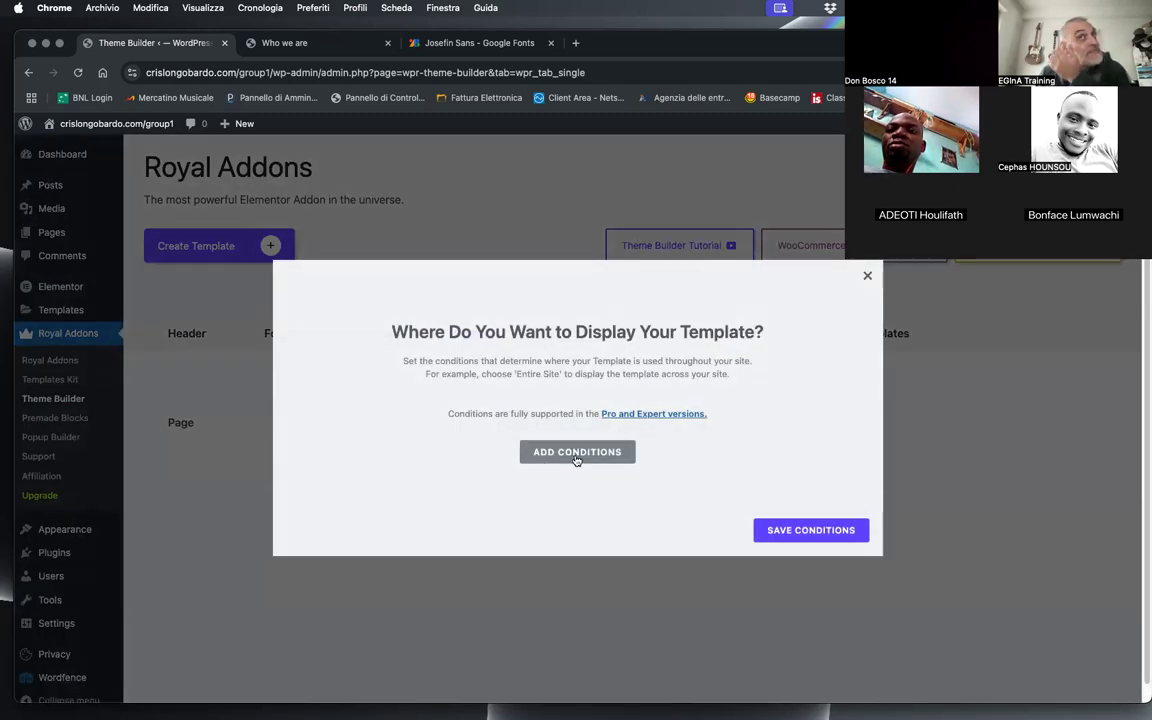
Step: Add a display condition that applies the template to all Pages and save the conditions
{"action": "left_click", "coordinate": [576, 452]}
{"action": "left_click", "coordinate": [392, 400]}
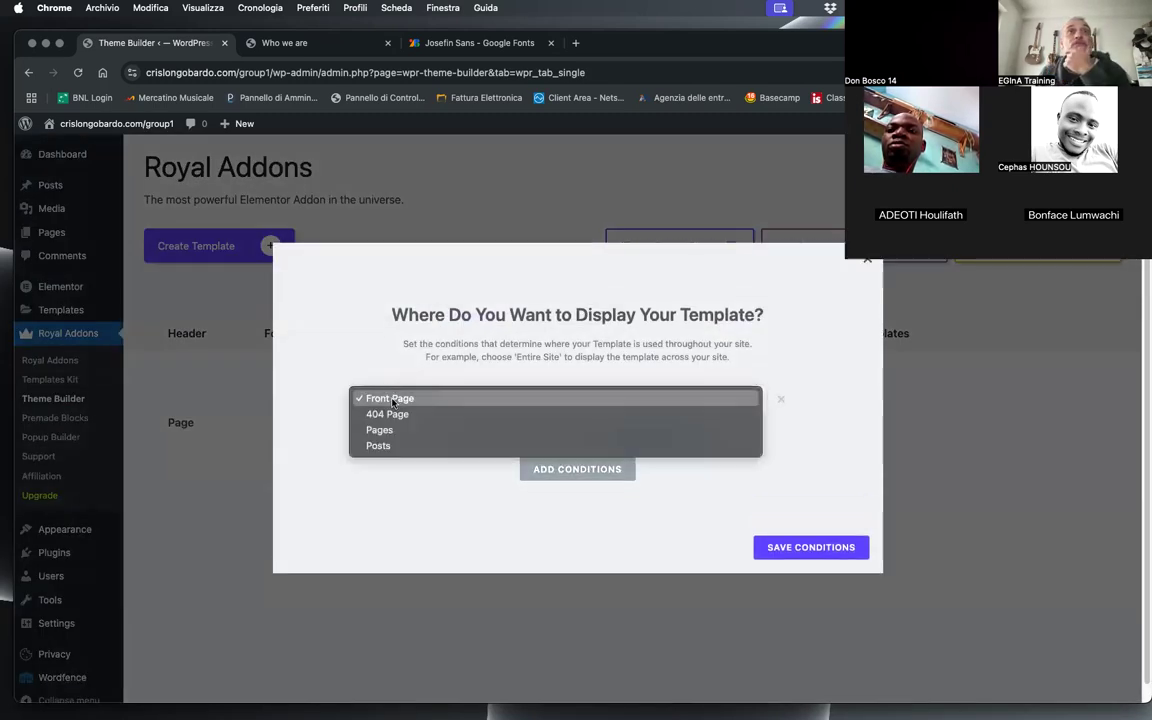
{"action": "left_click", "coordinate": [380, 430]}
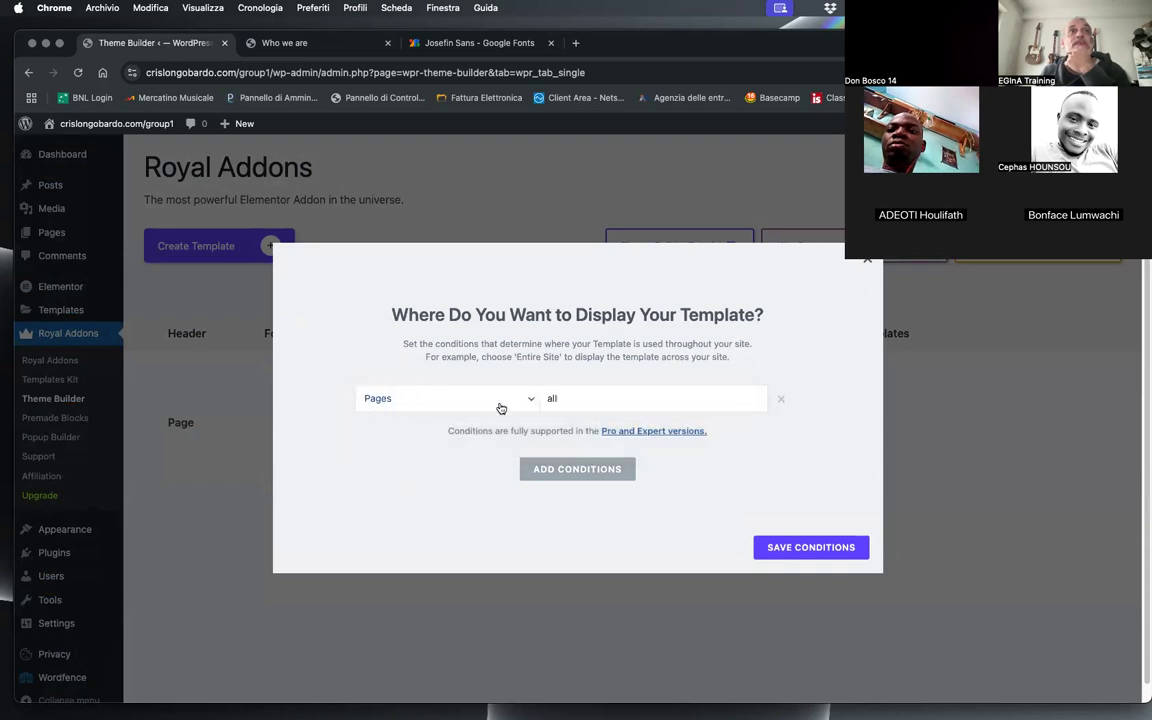
{"action": "left_click", "coordinate": [372, 399]}
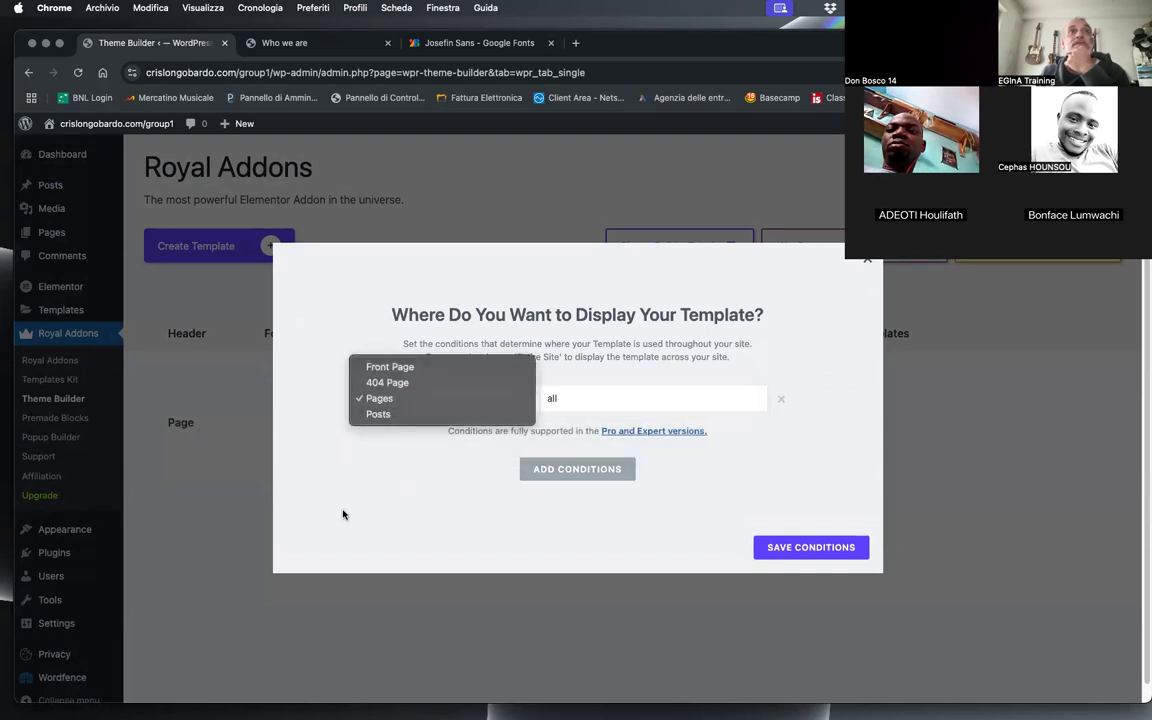
{"action": "left_click", "coordinate": [416, 394]}
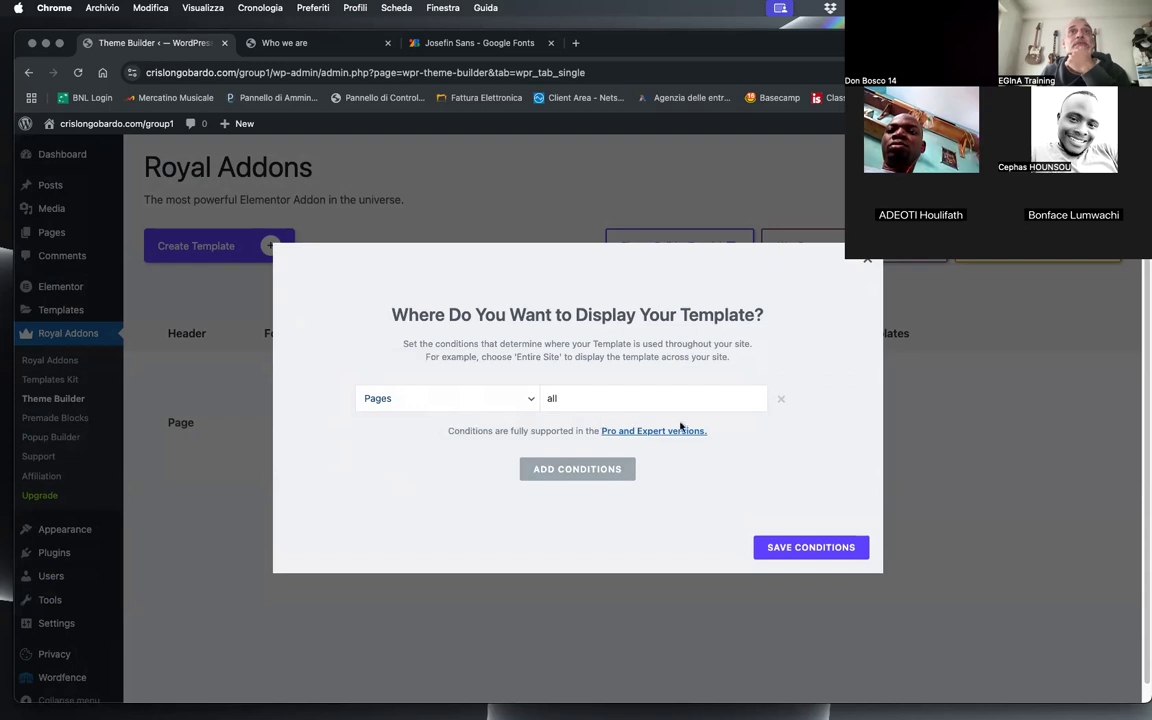
{"action": "left_click", "coordinate": [787, 548]}
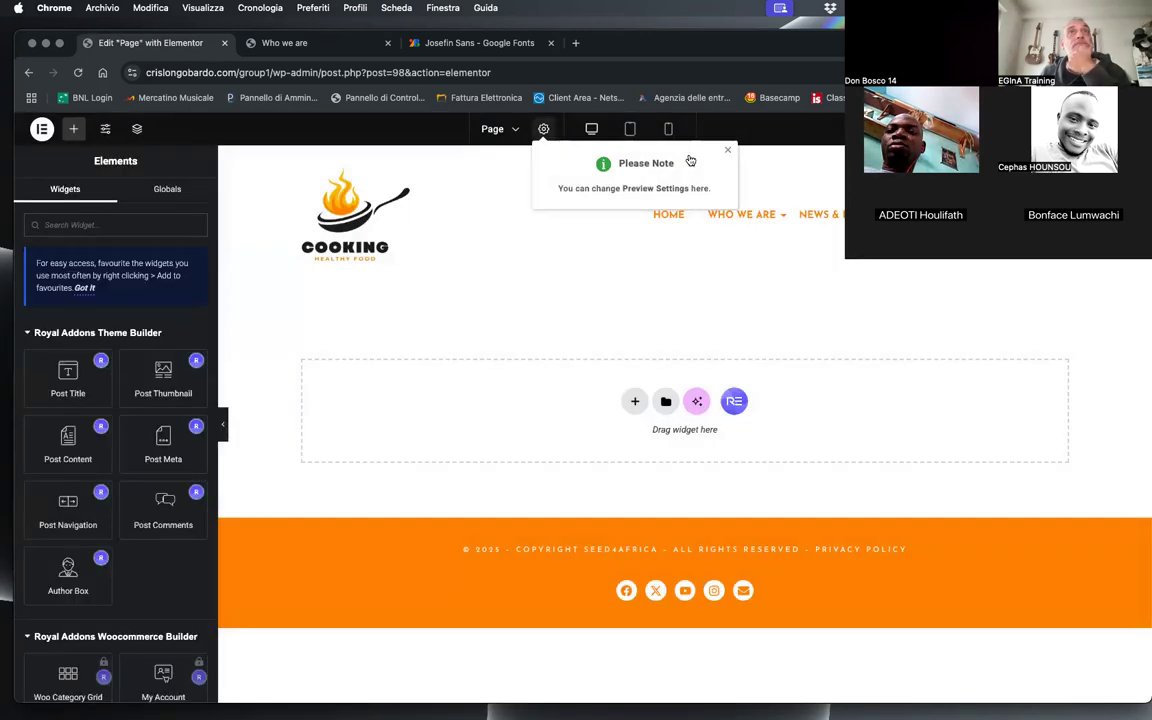
Step: Dismiss the preview settings note and add a Post Title widget to the empty Page template
{"action": "left_click", "coordinate": [730, 153]}
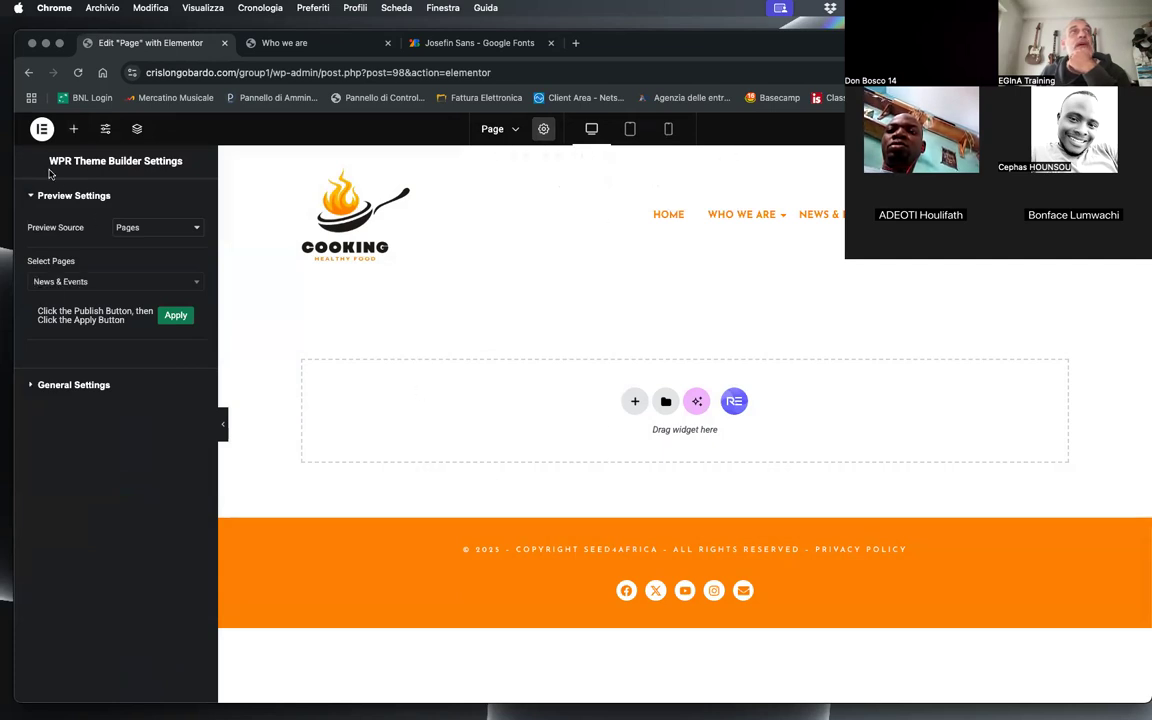
{"action": "left_click", "coordinate": [73, 128]}
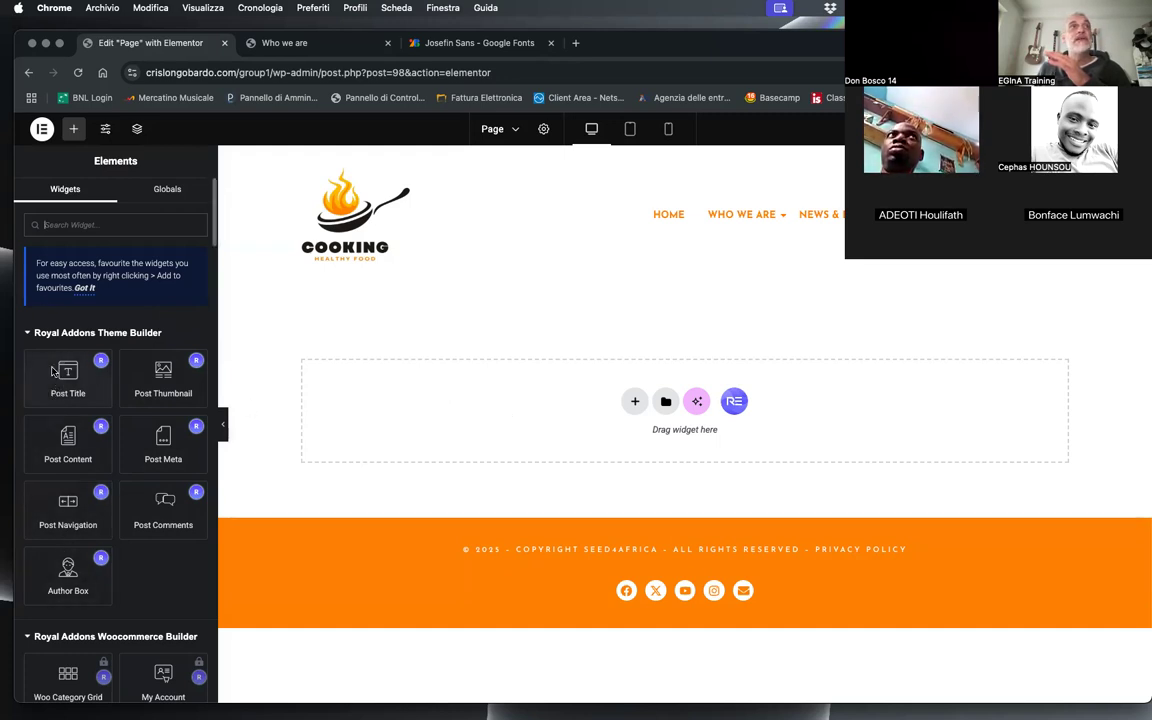
{"action": "left_click_drag", "start_coordinate": [72, 340], "coordinate": [566, 413]}
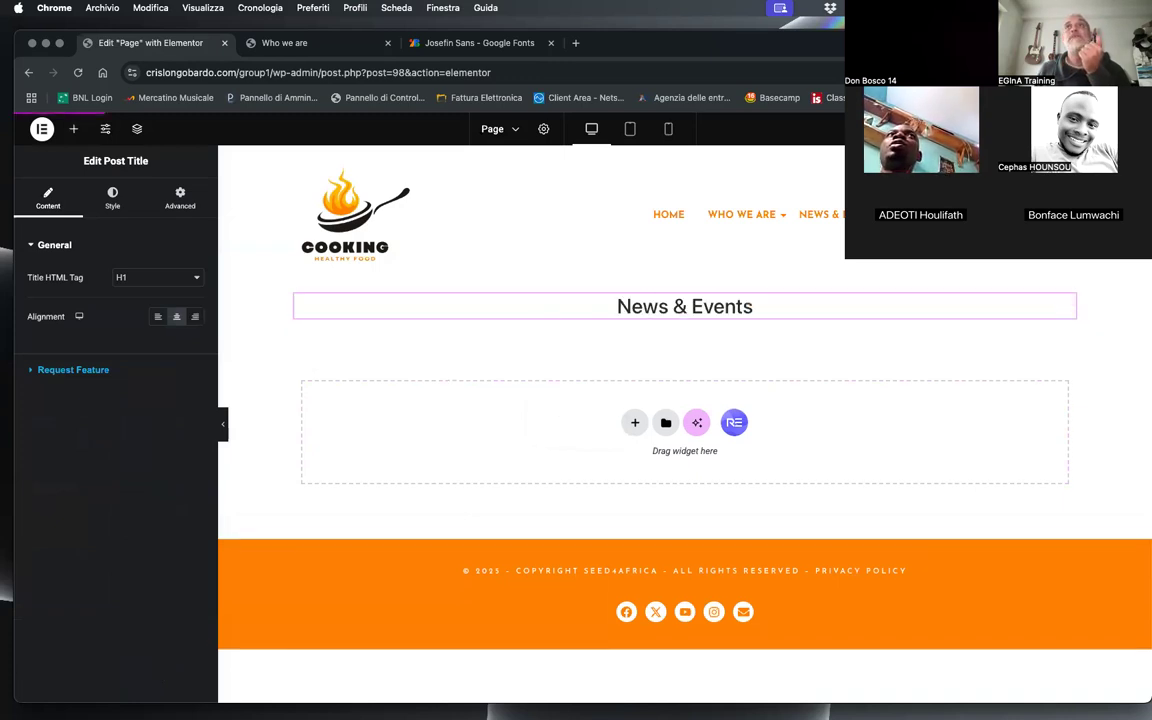
Step: Check how the title is displayed on the live Contacts, Who we are and Concordia Care pages
{"action": "left_click", "coordinate": [293, 43]}
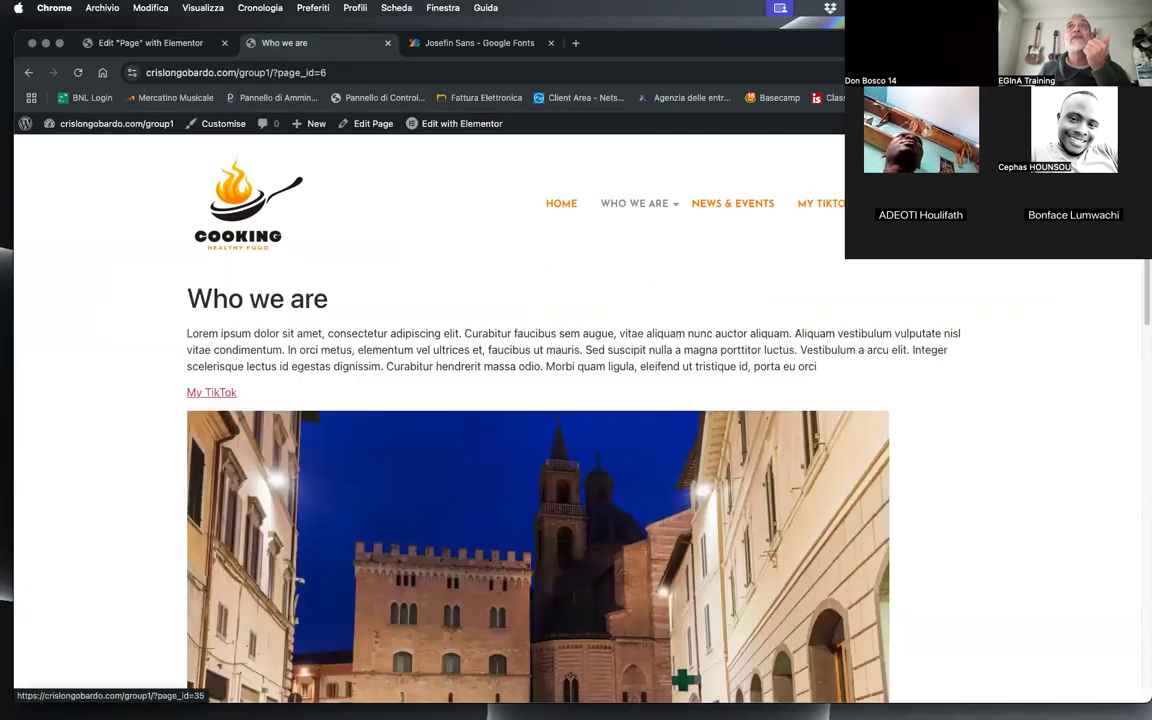
{"action": "left_click", "coordinate": [732, 203]}
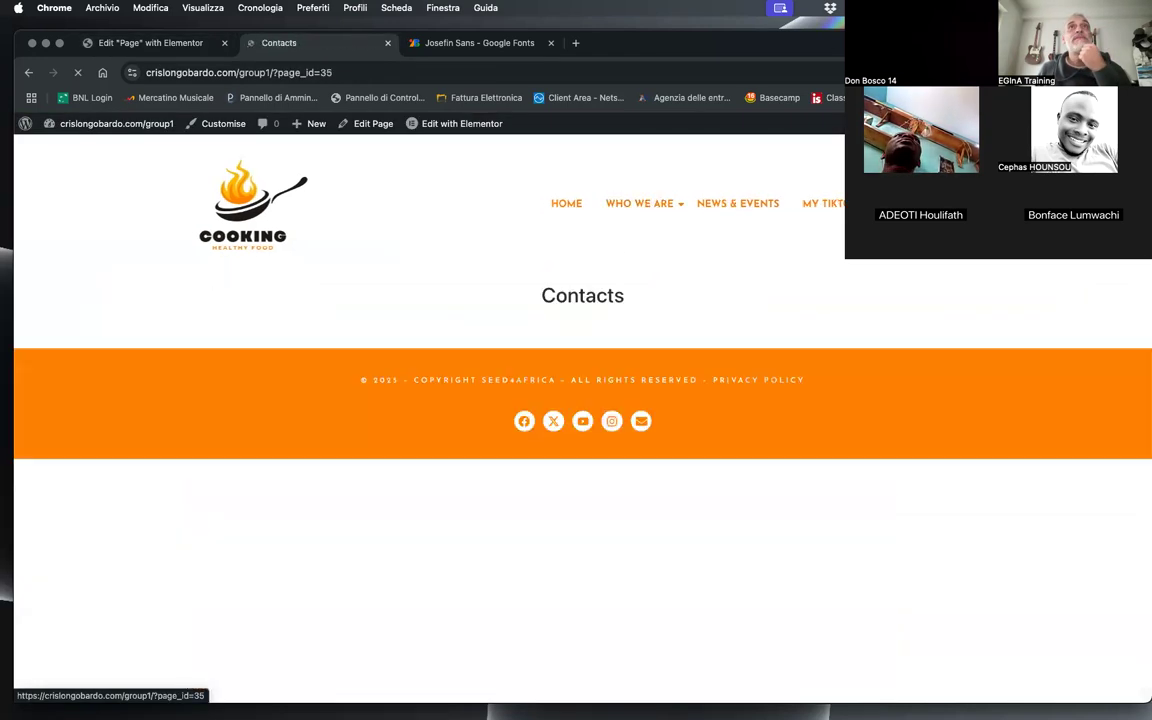
{"action": "left_click_drag", "start_coordinate": [547, 307], "coordinate": [601, 313]}
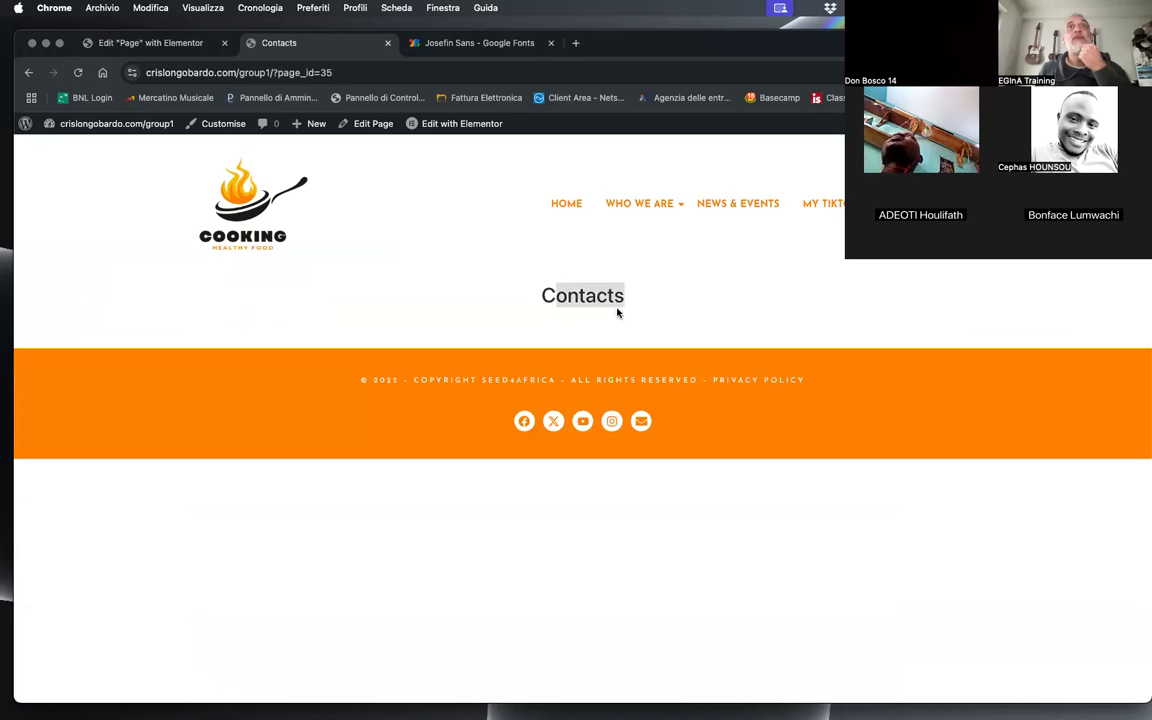
{"action": "double_click", "coordinate": [607, 296]}
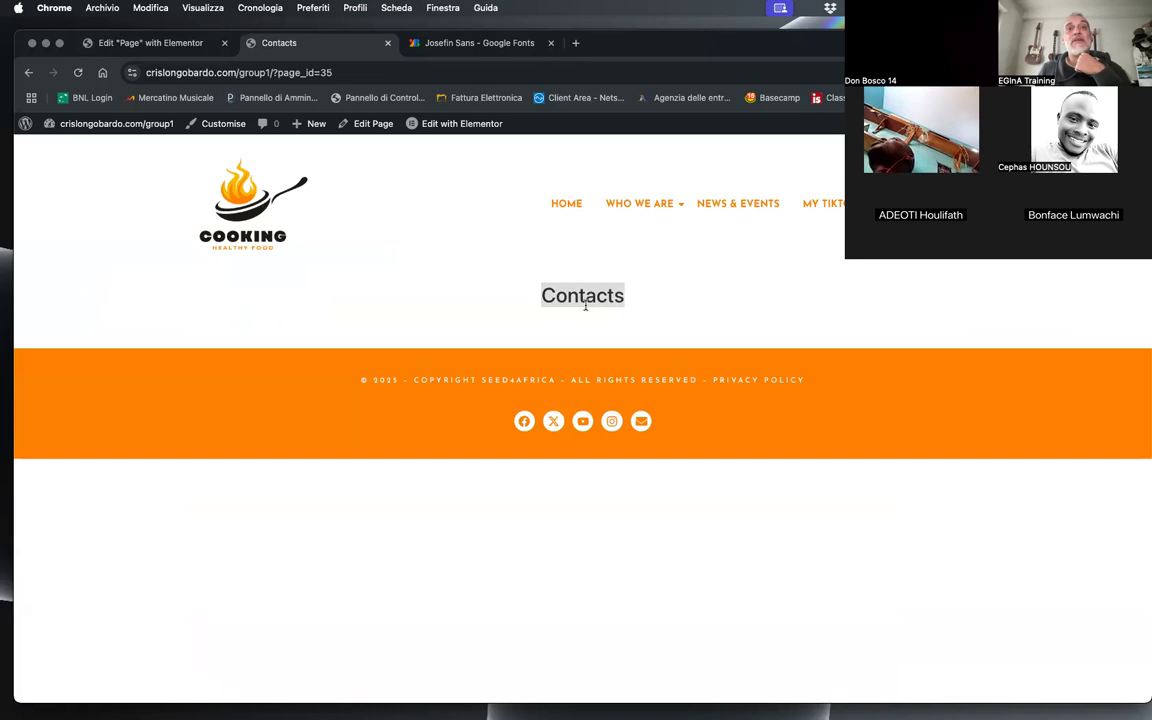
{"action": "mouse_move", "coordinate": [643, 210]}
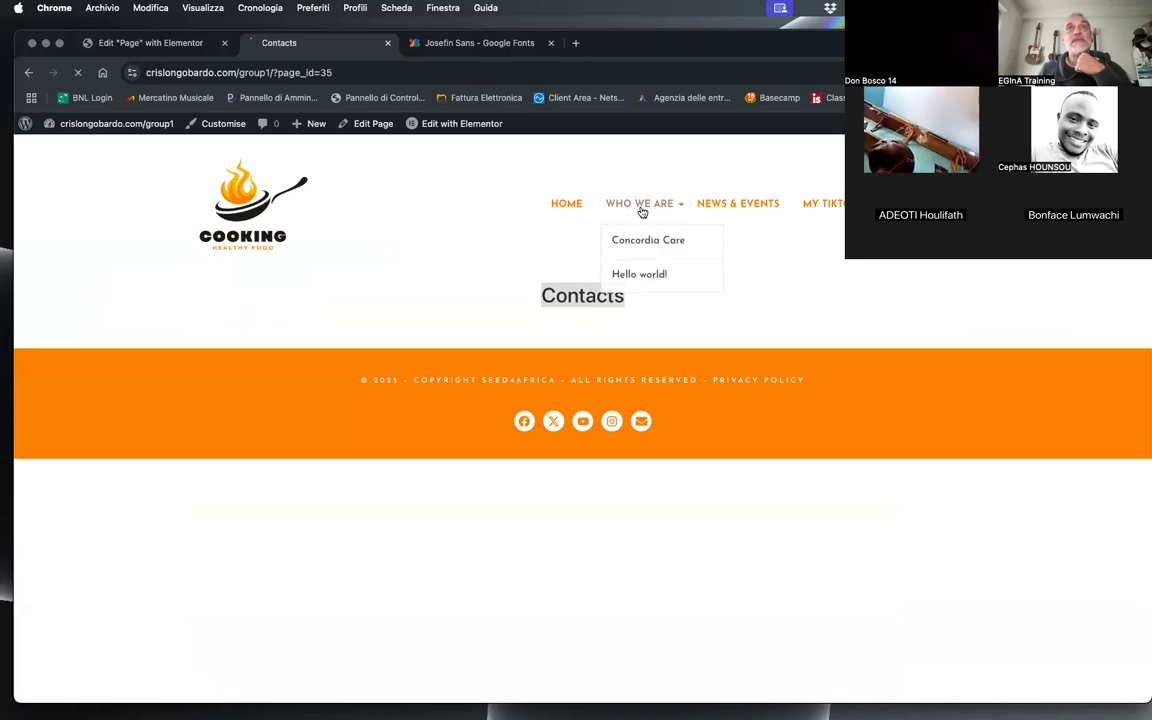
{"action": "left_click", "coordinate": [655, 250]}
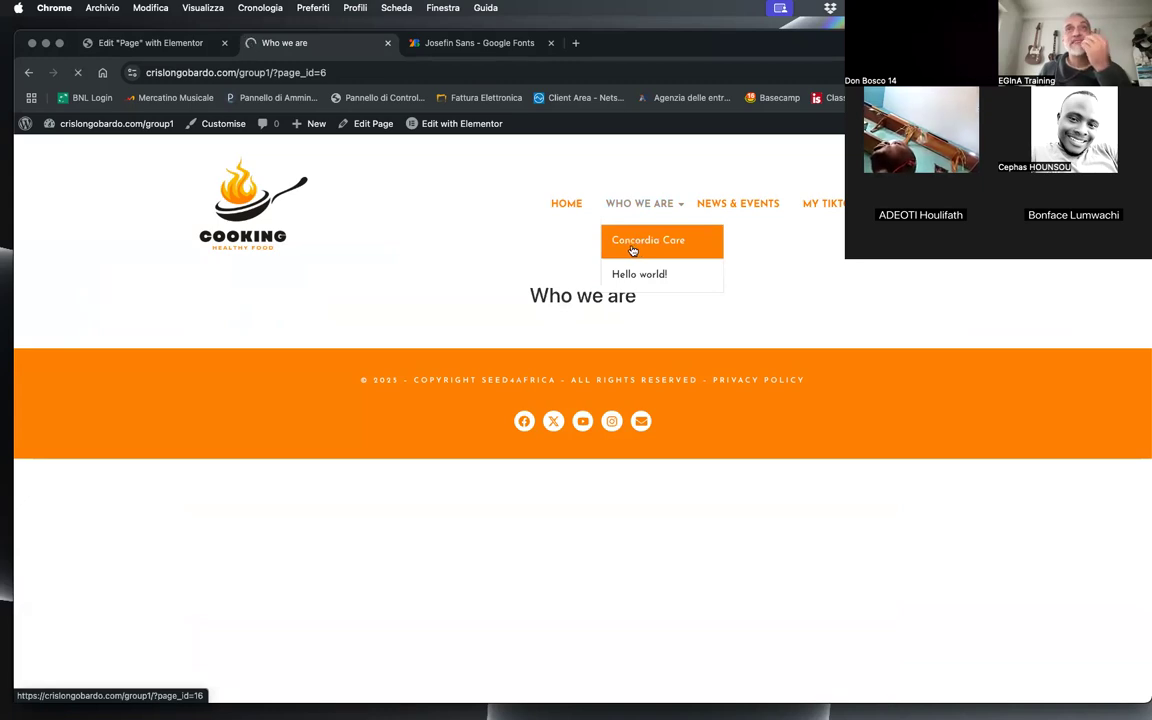
{"action": "left_click", "coordinate": [634, 250]}
{"action": "left_click_drag", "start_coordinate": [511, 295], "coordinate": [648, 297]}
{"action": "left_click", "coordinate": [640, 314]}
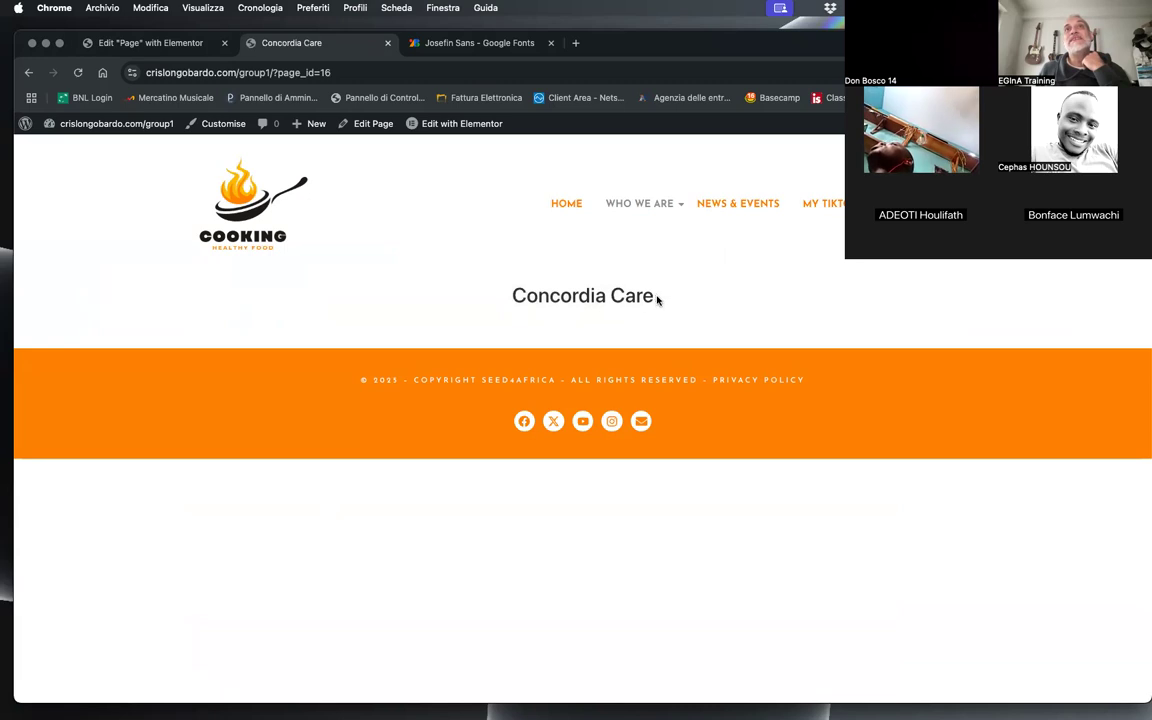
{"action": "triple_click", "coordinate": [559, 297]}
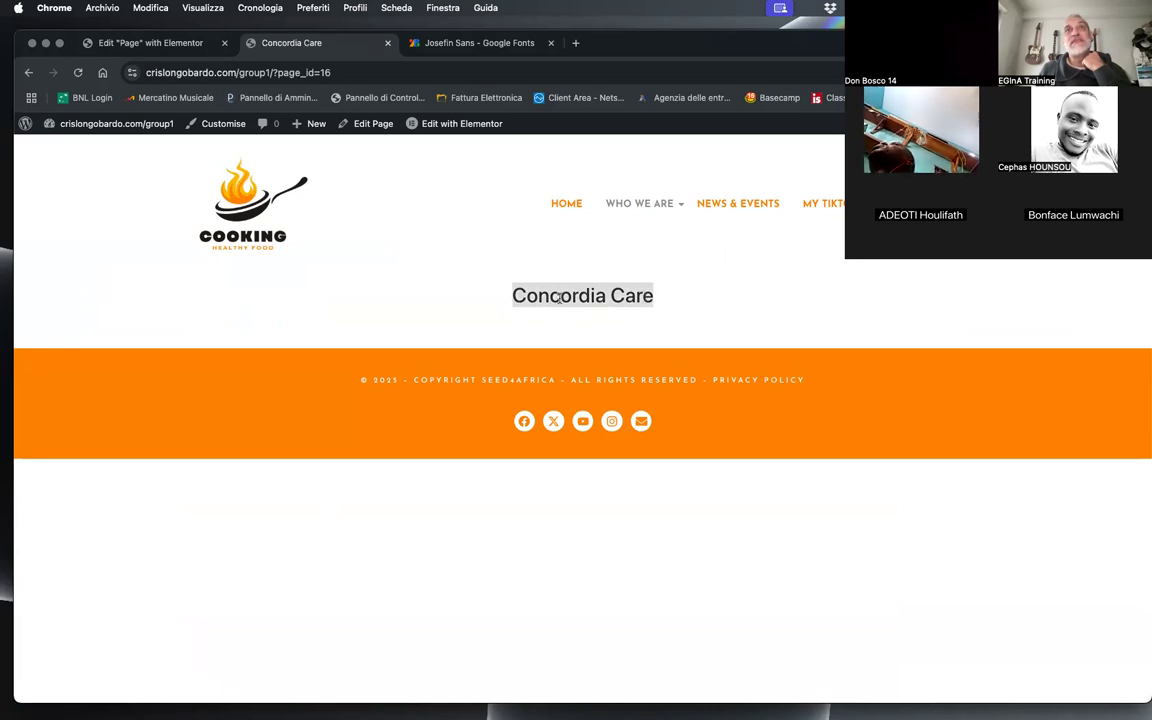
Step: Examine the live News & Events page and the home page to compare them with the templated pages
{"action": "left_click", "coordinate": [718, 212]}
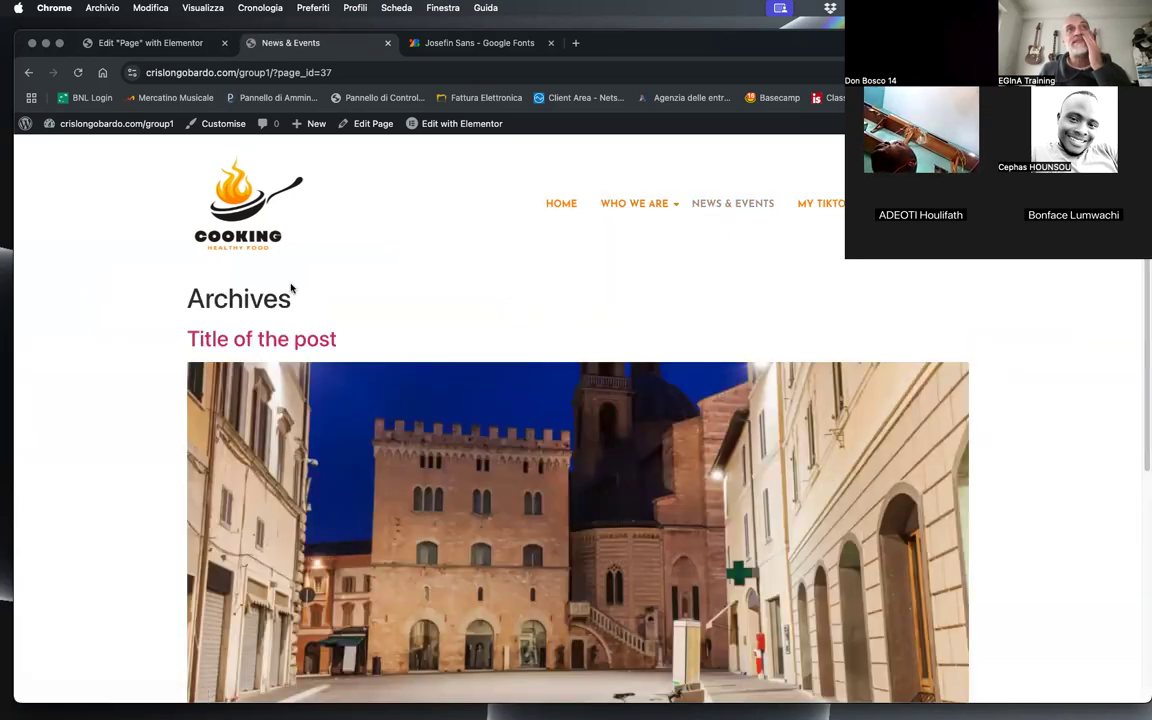
{"action": "scroll", "coordinate": [471, 324], "scroll_direction": "down", "scroll_amount": 1}
{"action": "scroll", "coordinate": [471, 324], "scroll_direction": "down", "scroll_amount": 10}
{"action": "scroll", "coordinate": [404, 342], "scroll_direction": "up", "scroll_amount": 10}
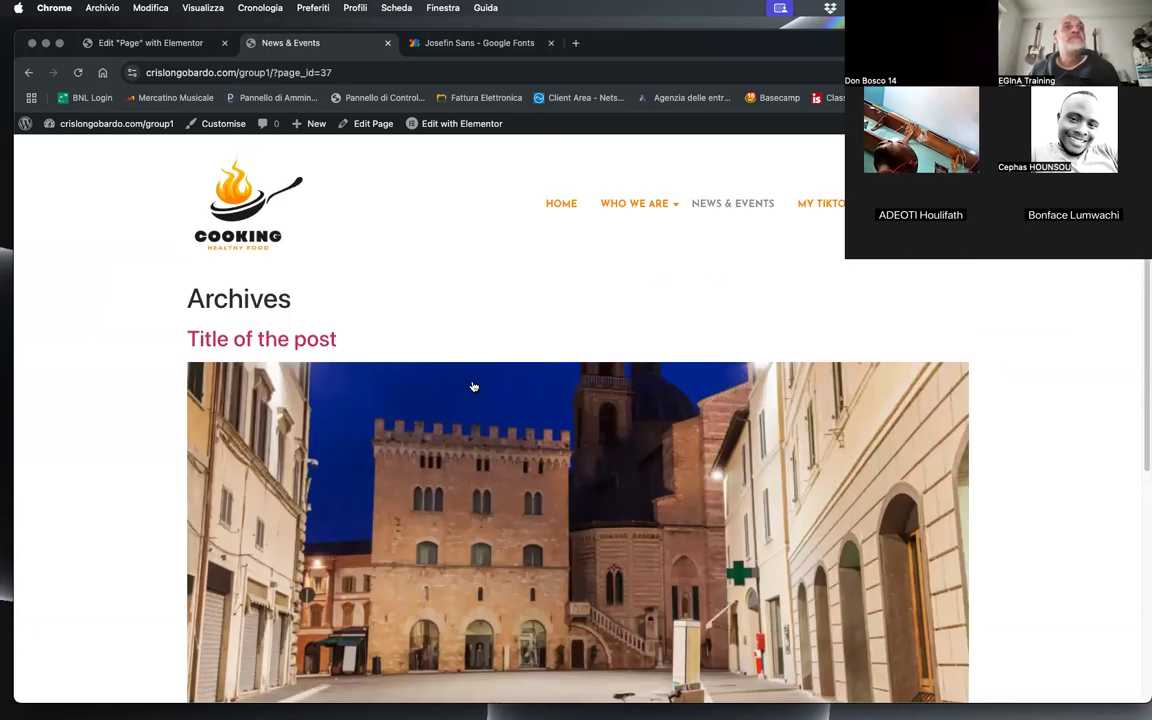
{"action": "left_click", "coordinate": [560, 202]}
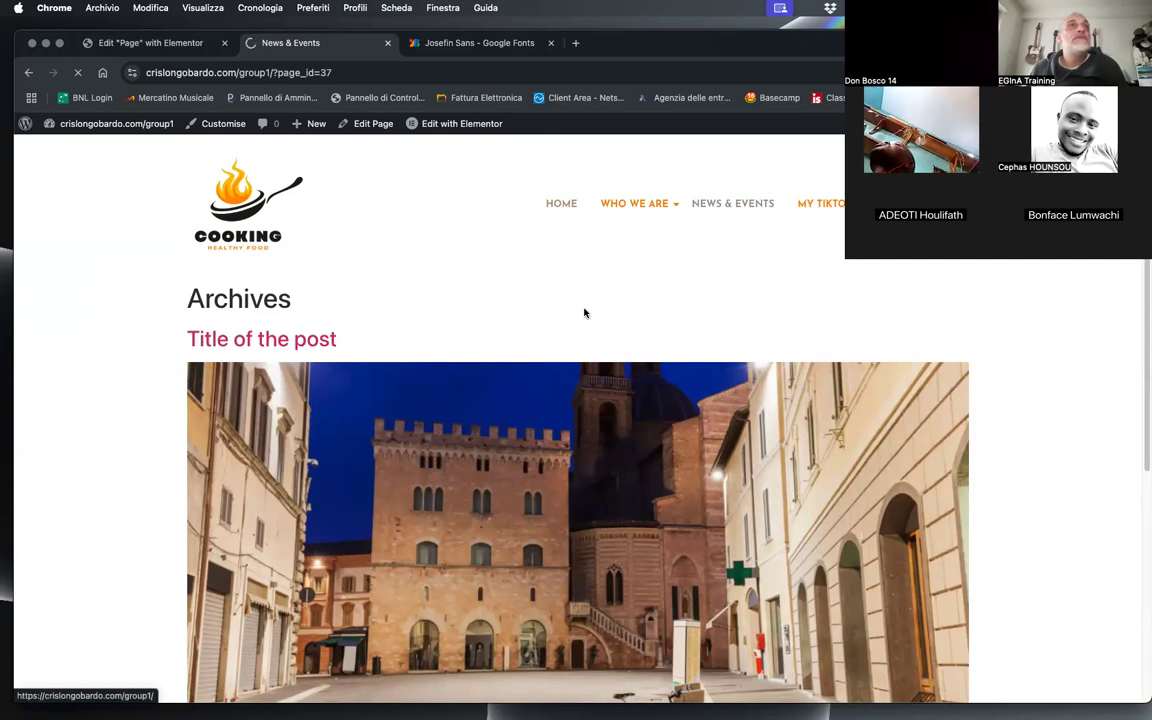
{"action": "scroll", "coordinate": [424, 473], "scroll_direction": "down", "scroll_amount": 5}
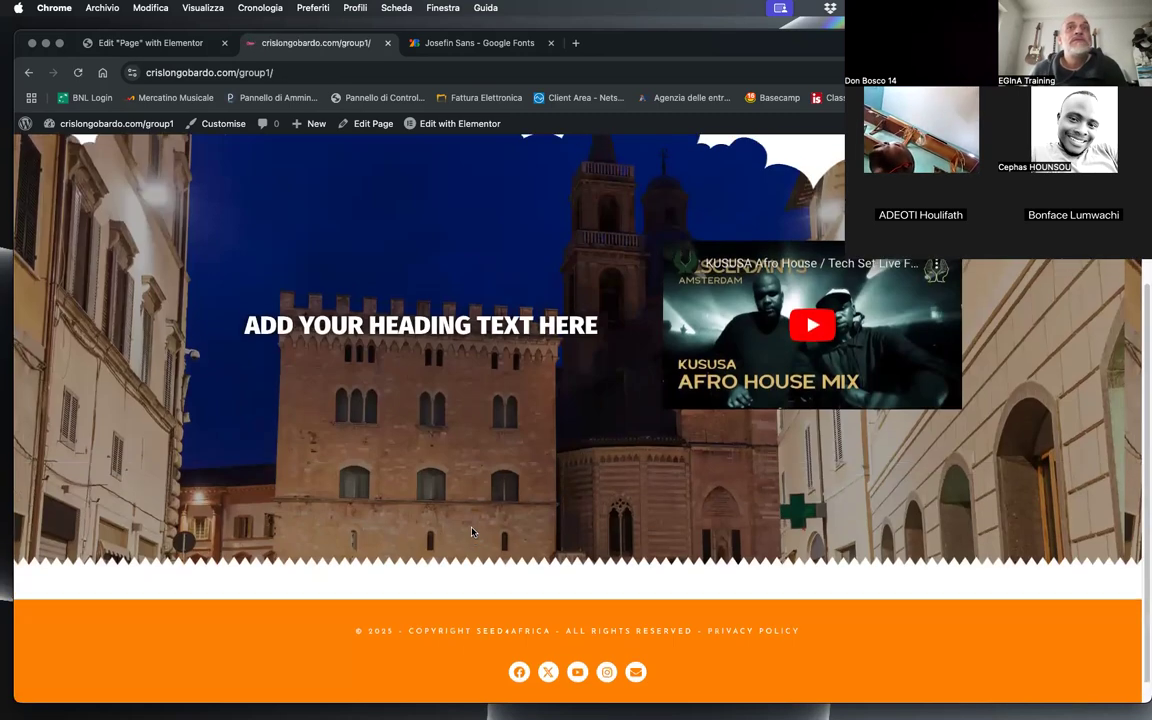
{"action": "scroll", "coordinate": [471, 531], "scroll_direction": "up", "scroll_amount": 5}
Step: Return to the Page template editor and give the title's container a classic background in orange #FF8B02
{"action": "left_click", "coordinate": [150, 42]}
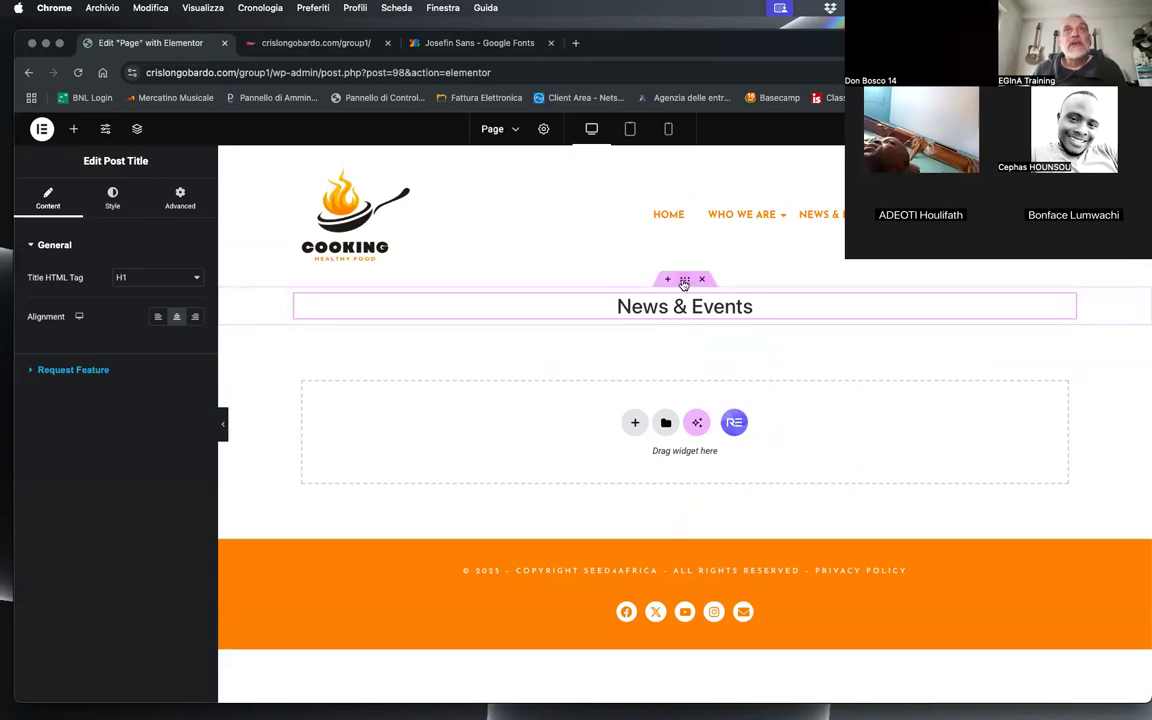
{"action": "left_click", "coordinate": [684, 281]}
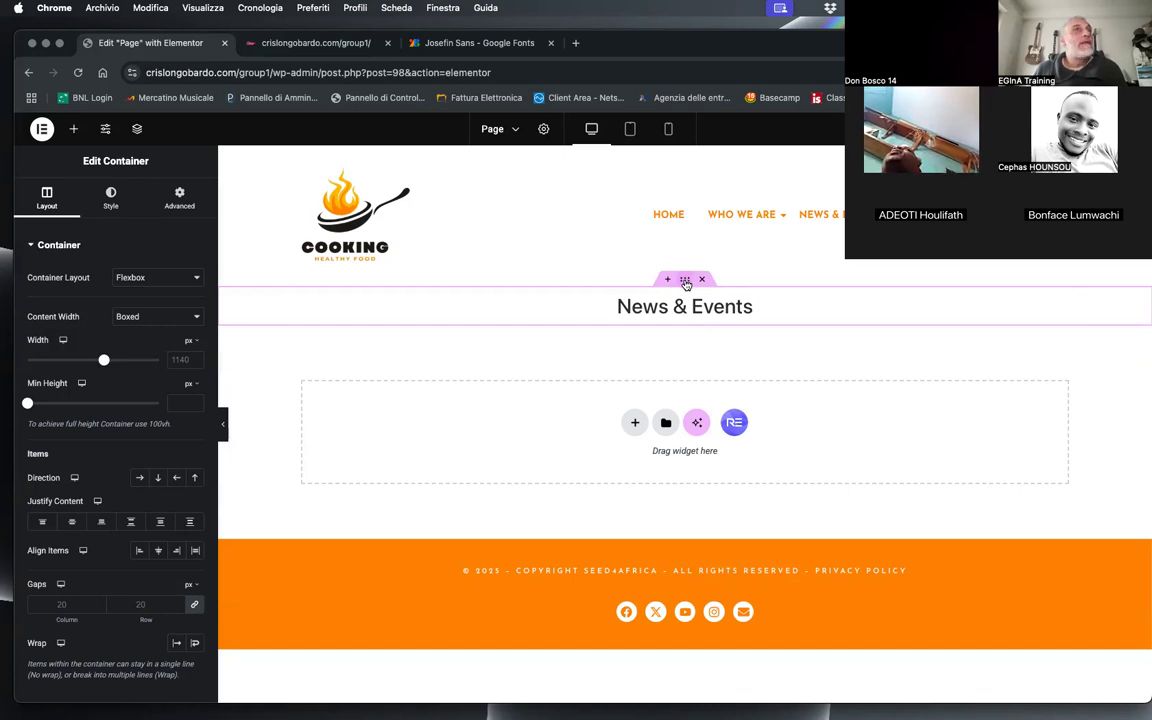
{"action": "left_click", "coordinate": [108, 198]}
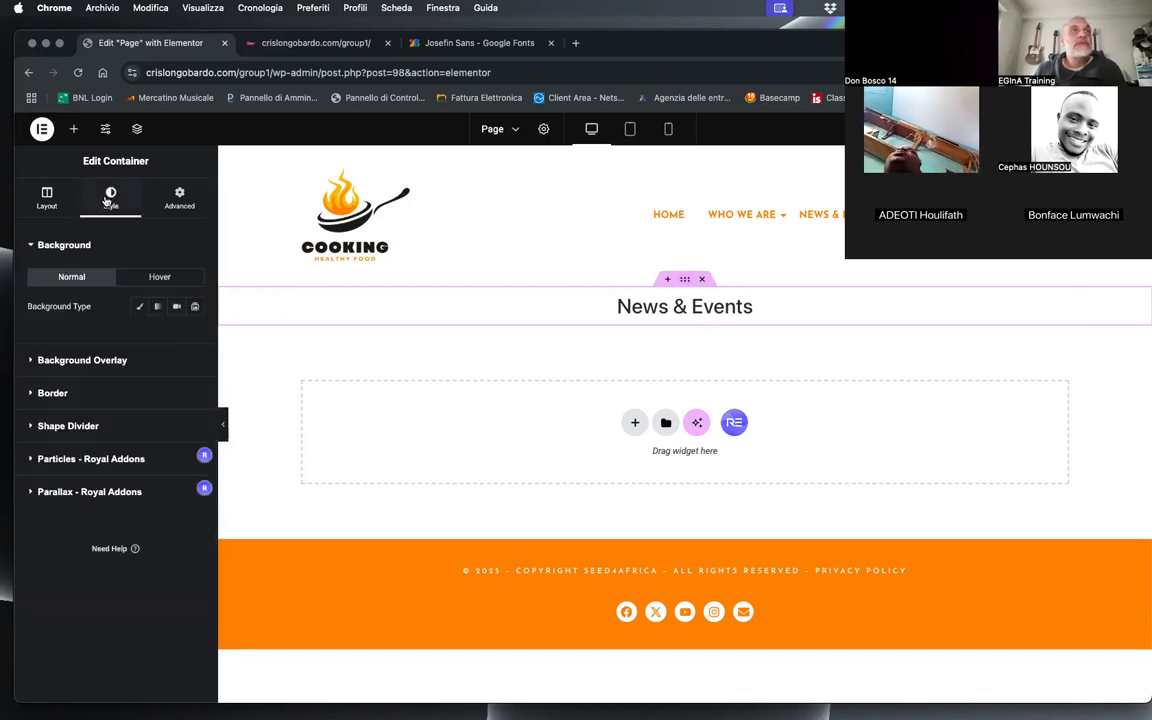
{"action": "left_click", "coordinate": [140, 308]}
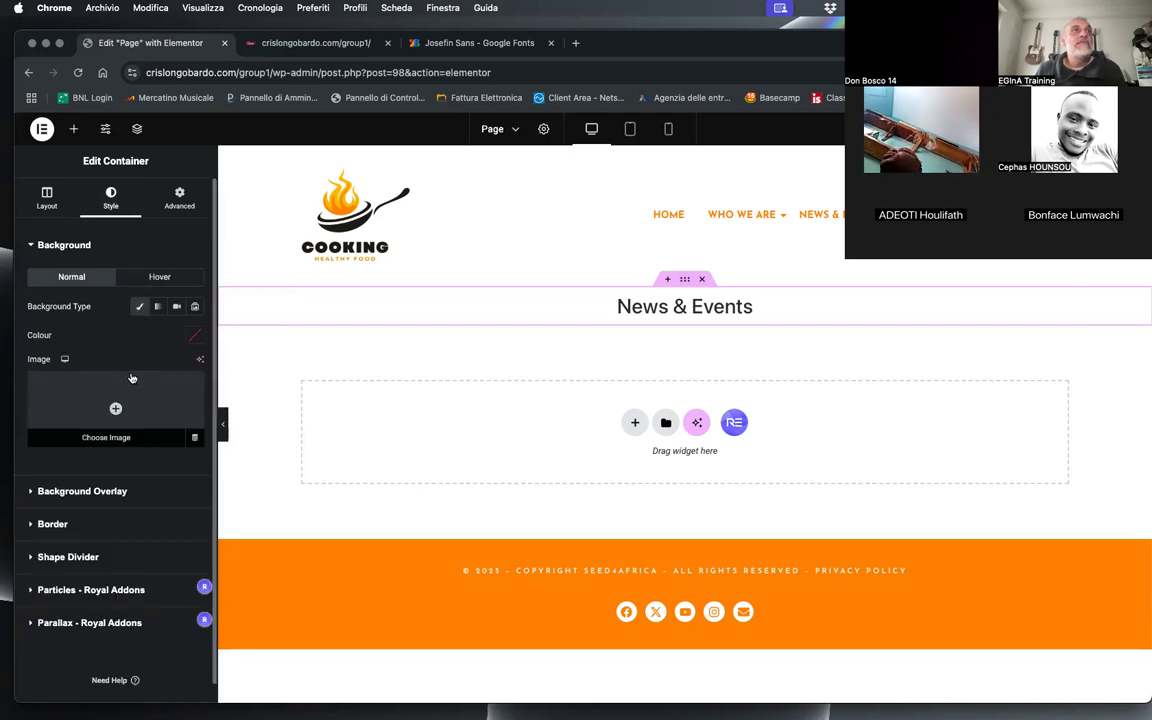
{"action": "left_click", "coordinate": [196, 336]}
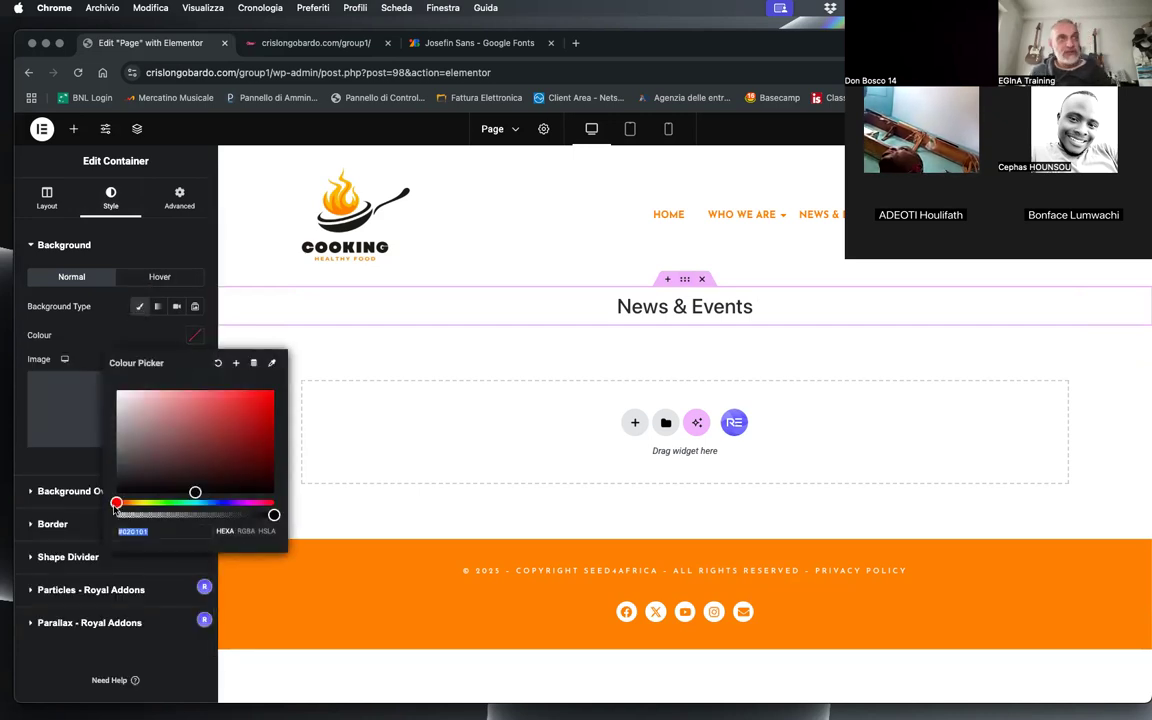
{"action": "type", "text": "#FF8802"}
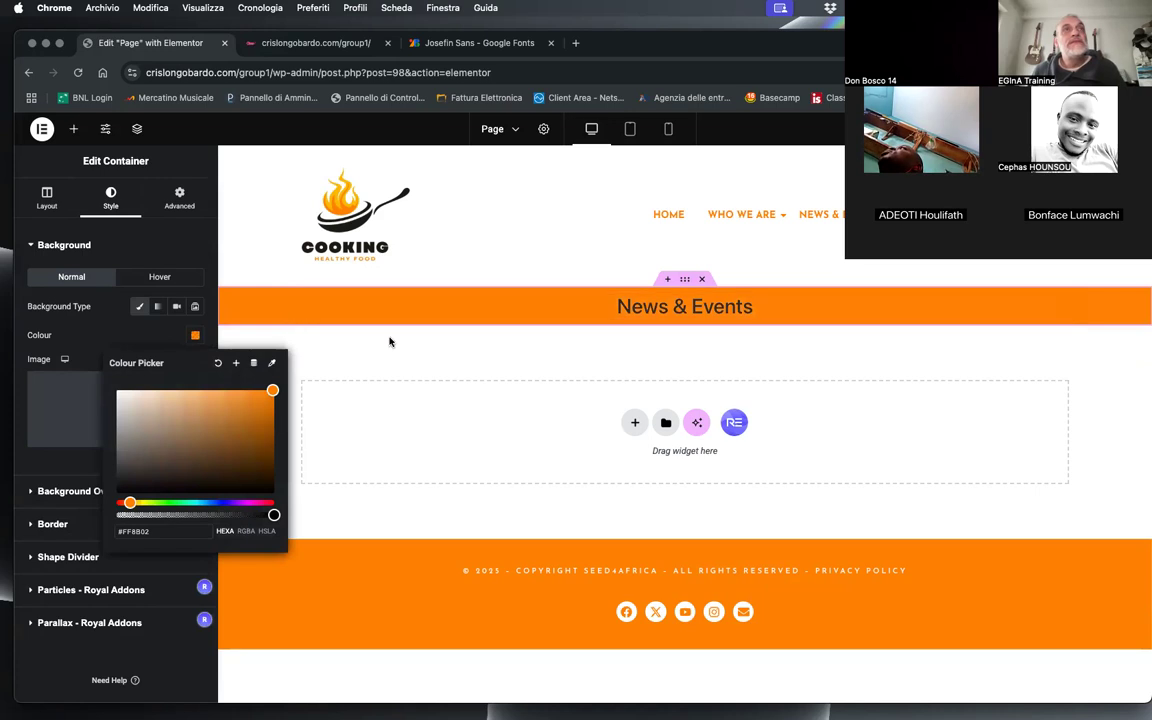
{"action": "left_click", "coordinate": [470, 362]}
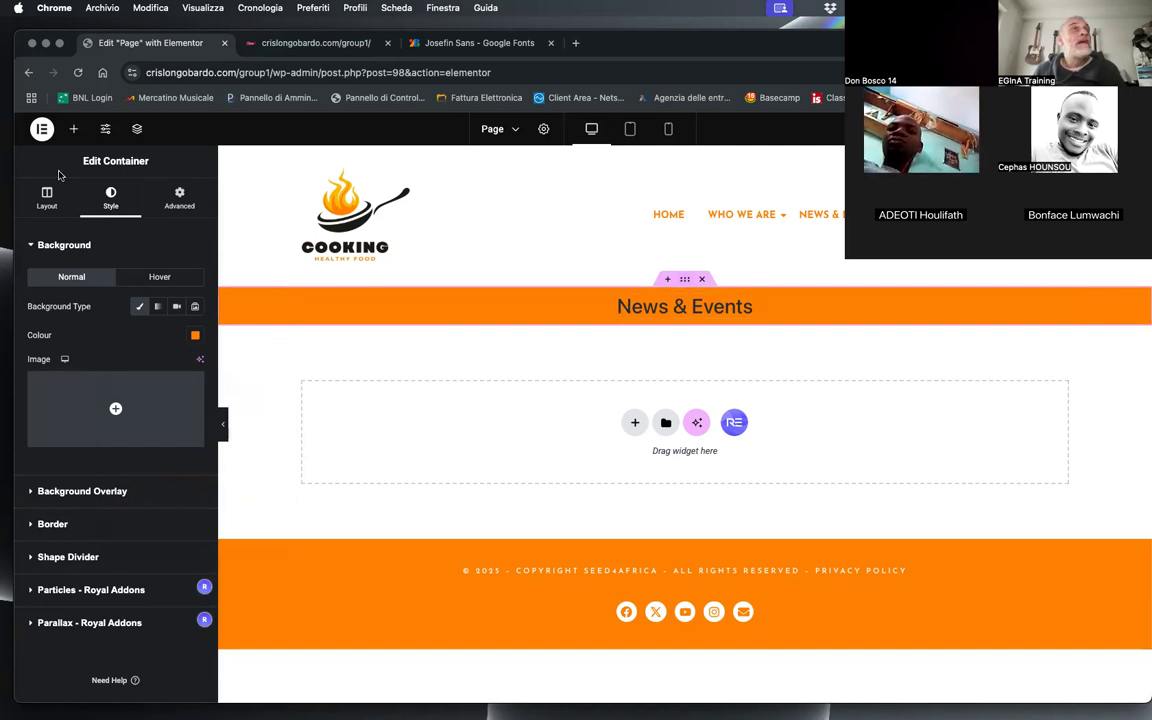
Step: Set the title container's padding to 50 px on top and bottom and 0 on its right and left sides
{"action": "left_click", "coordinate": [179, 198]}
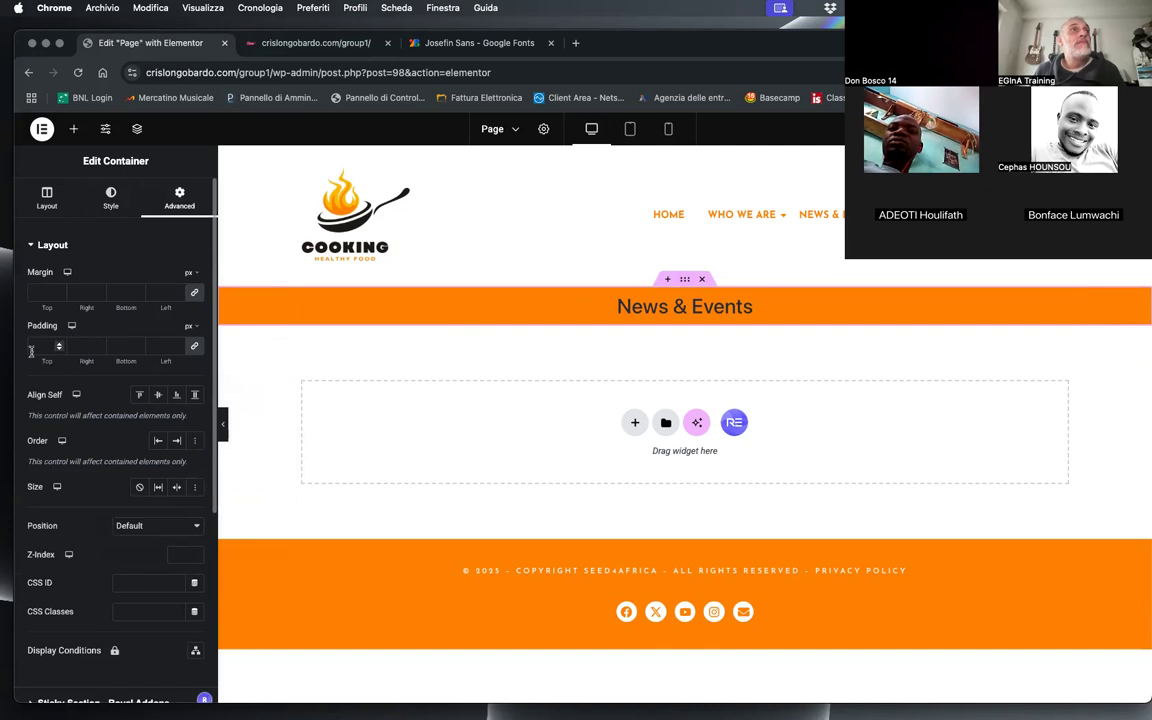
{"action": "type", "text": "0"}
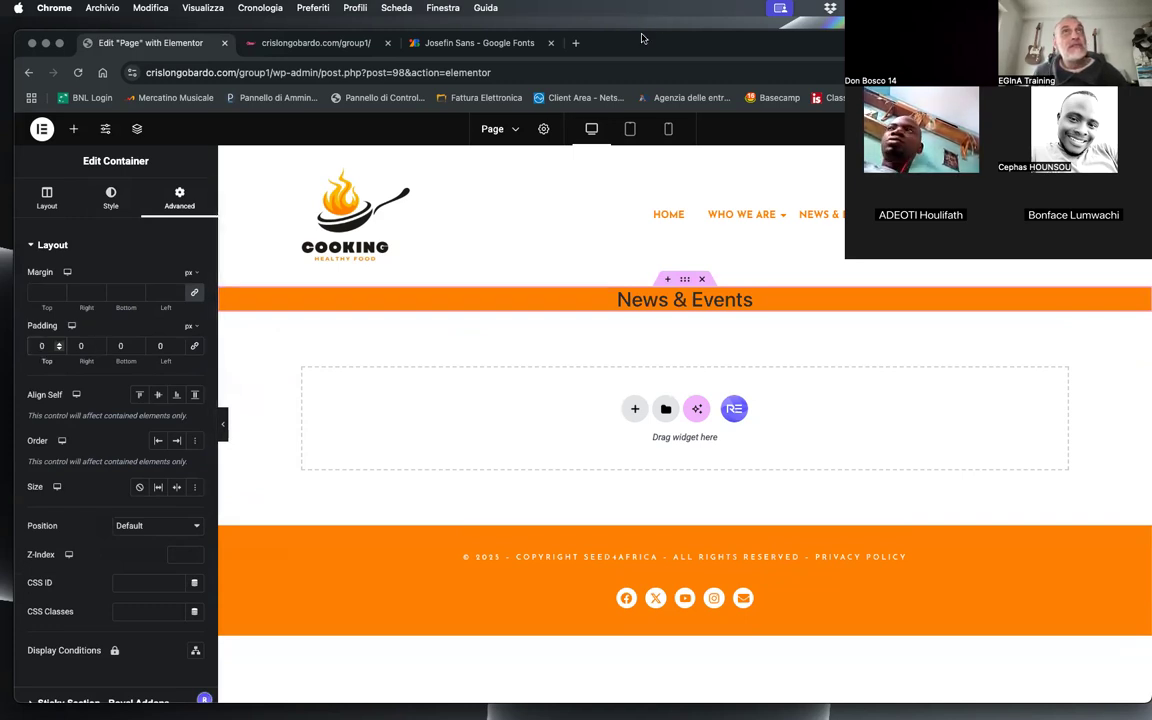
{"action": "left_click", "coordinate": [34, 346]}
{"action": "type", "text": "4"}
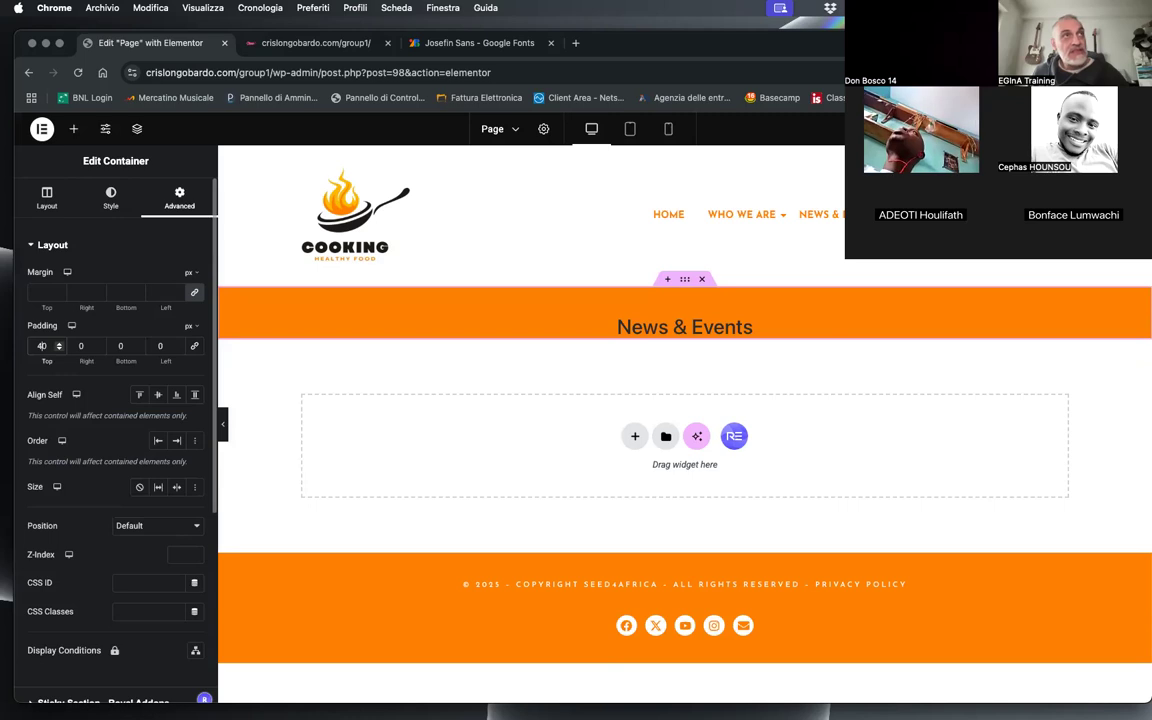
{"action": "left_click", "coordinate": [116, 346]}
{"action": "type", "text": "40"}
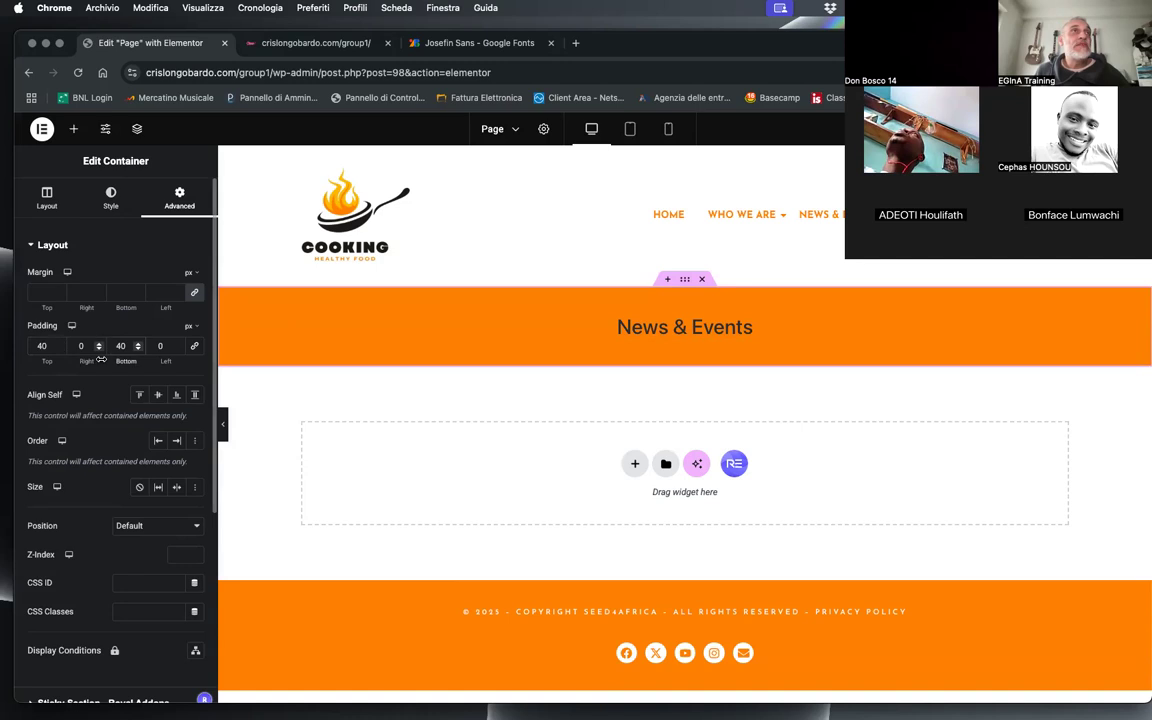
{"action": "type", "text": "6"}
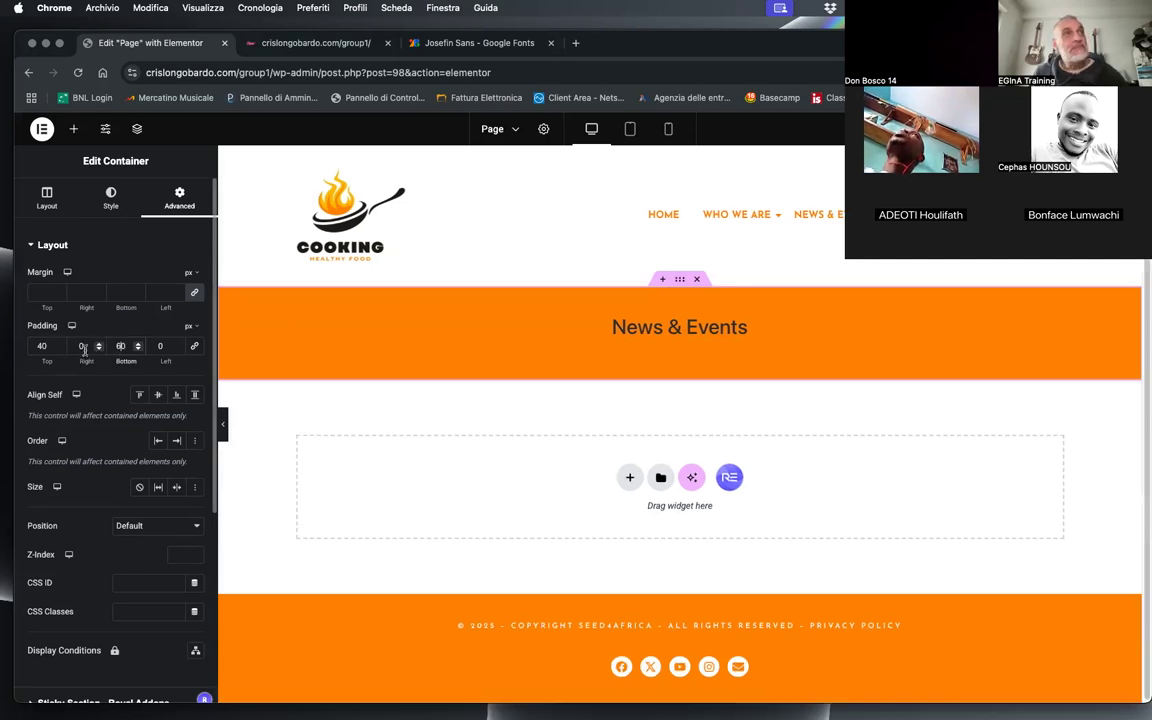
{"action": "key", "text": "BackSpace"}
{"action": "type", "text": "5"}
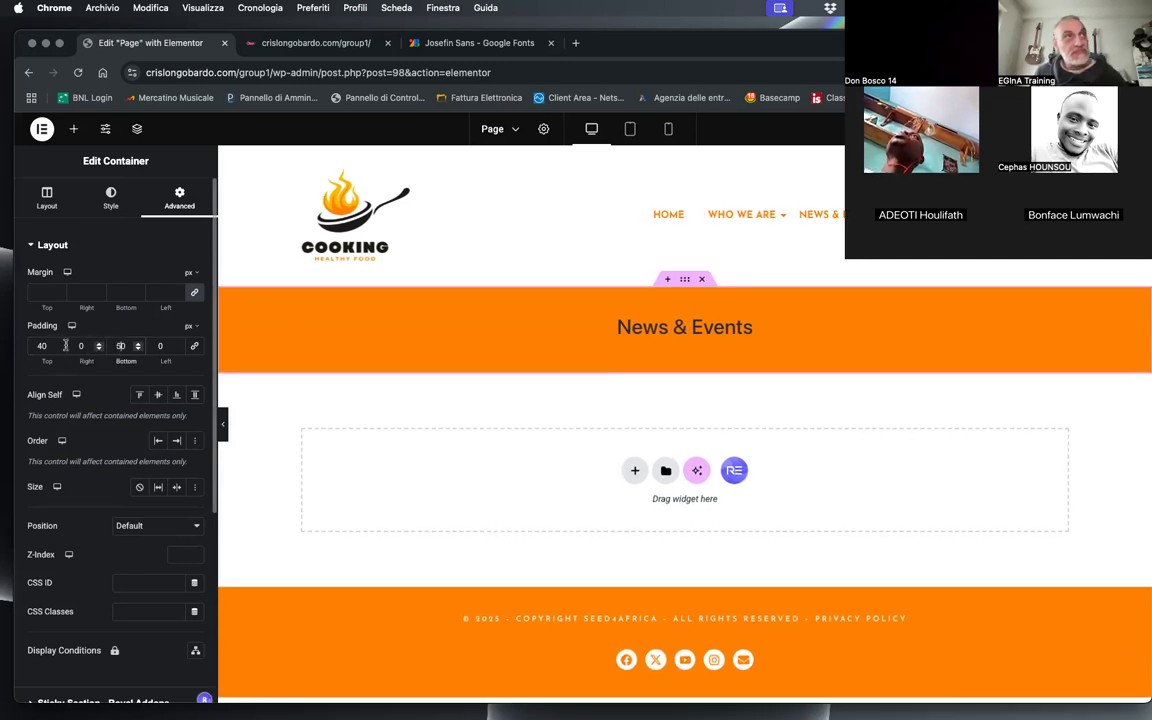
{"action": "left_click", "coordinate": [41, 345]}
{"action": "key", "text": "BackSpace"}
{"action": "type", "text": "5"}
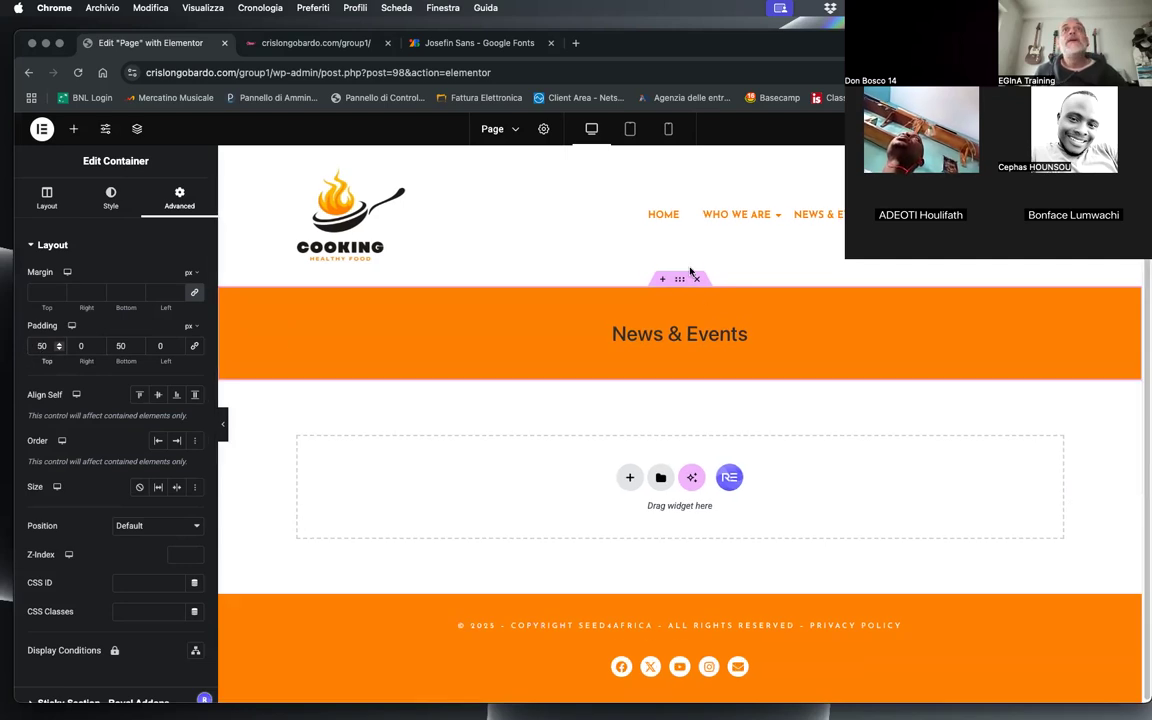
Step: Add a Zigzag shape divider to the top edge of the title container with 120% width and 10 px height
{"action": "left_click", "coordinate": [111, 196]}
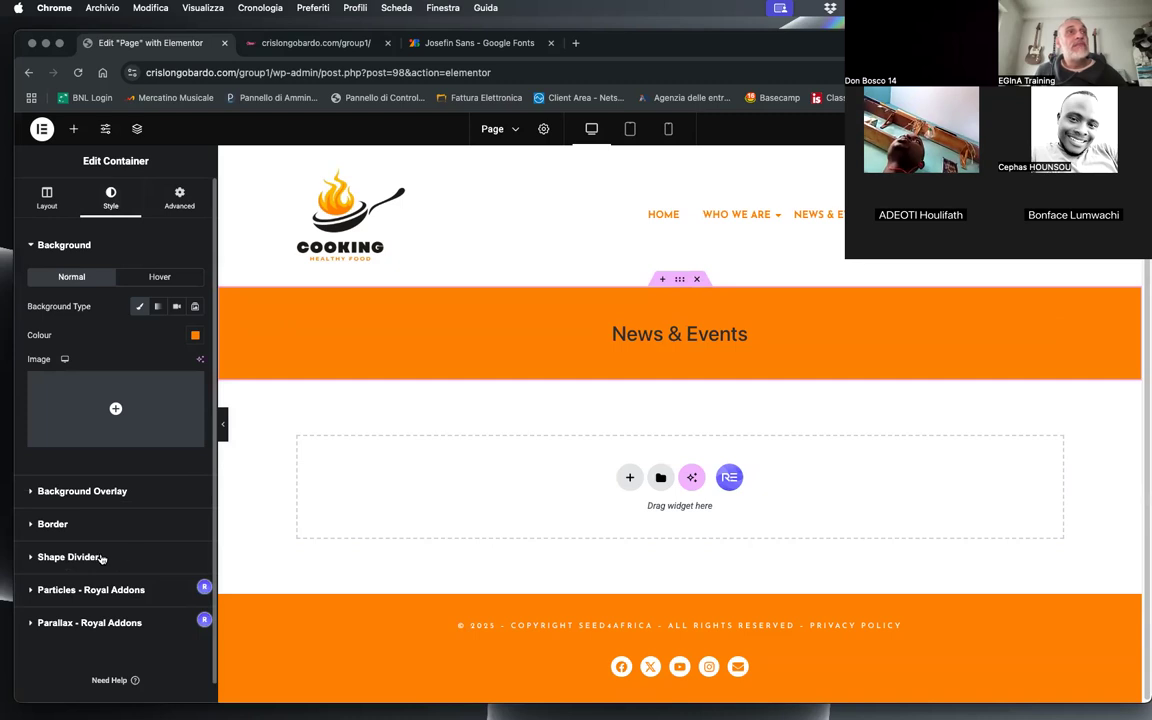
{"action": "left_click", "coordinate": [68, 557]}
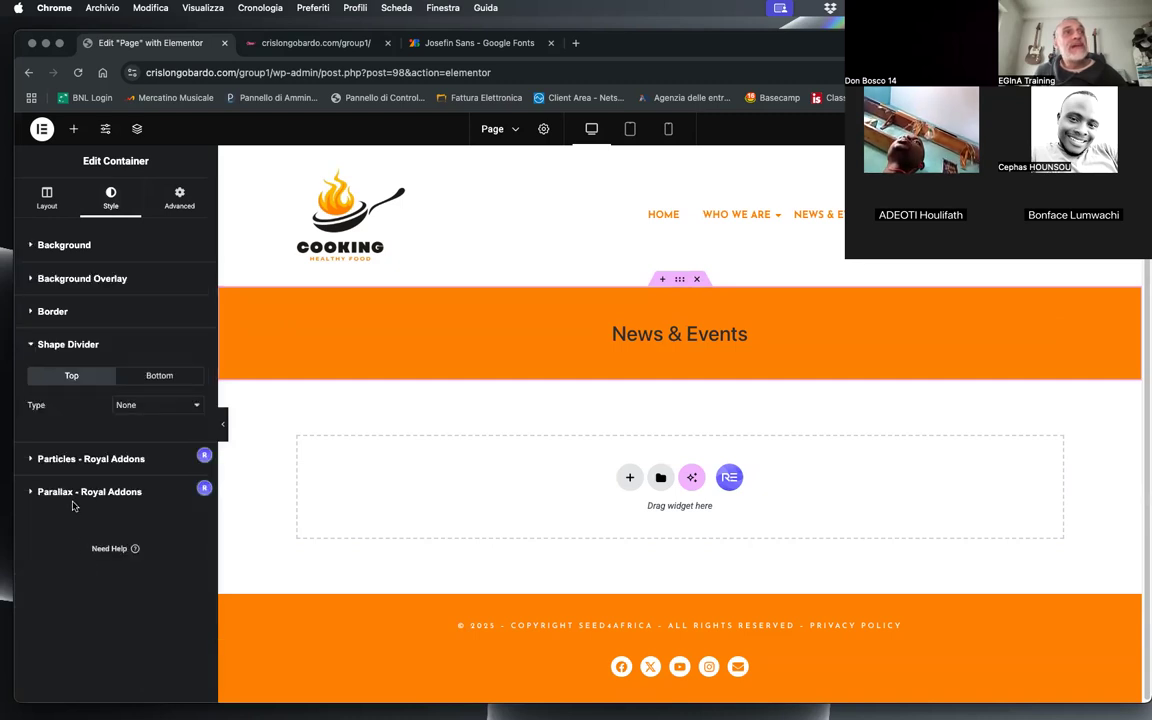
{"action": "left_click", "coordinate": [128, 404]}
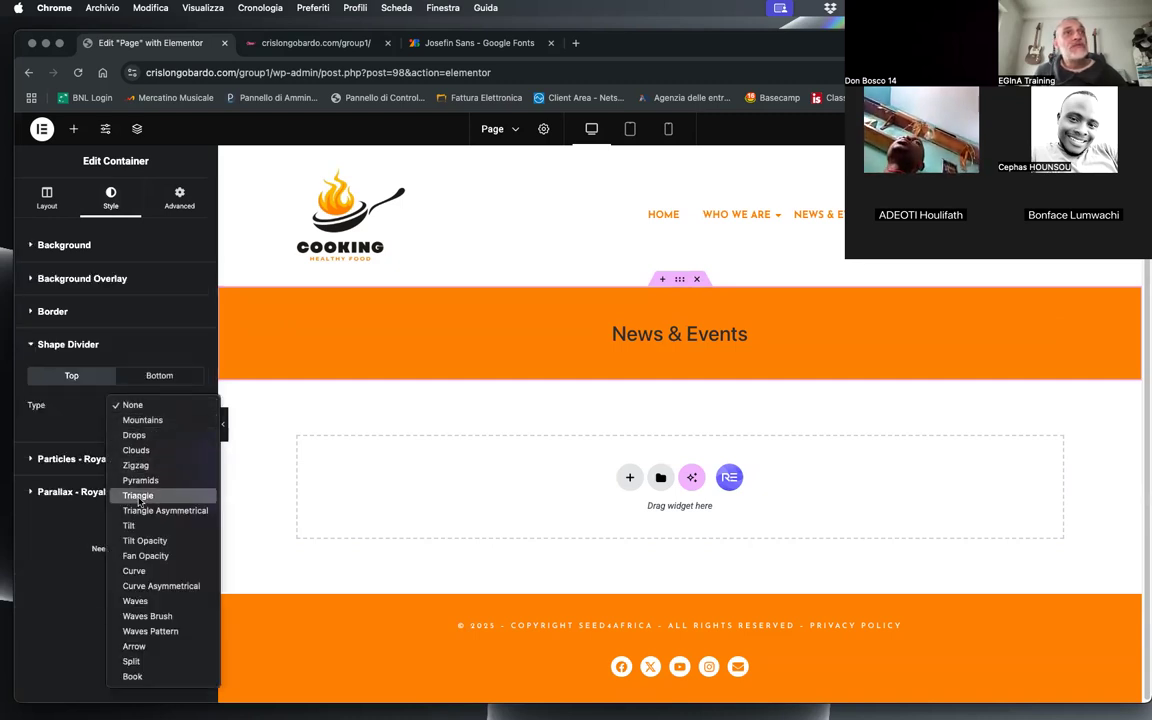
{"action": "left_click", "coordinate": [135, 465]}
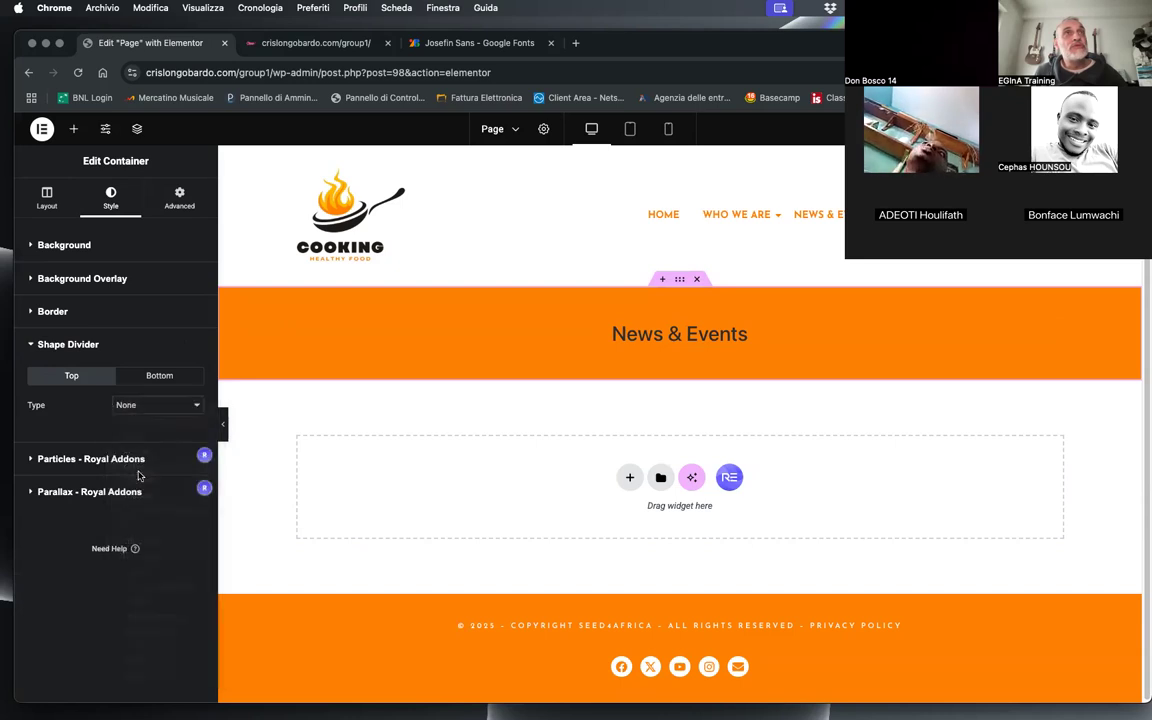
{"action": "left_click_drag", "start_coordinate": [26, 477], "coordinate": [42, 476]}
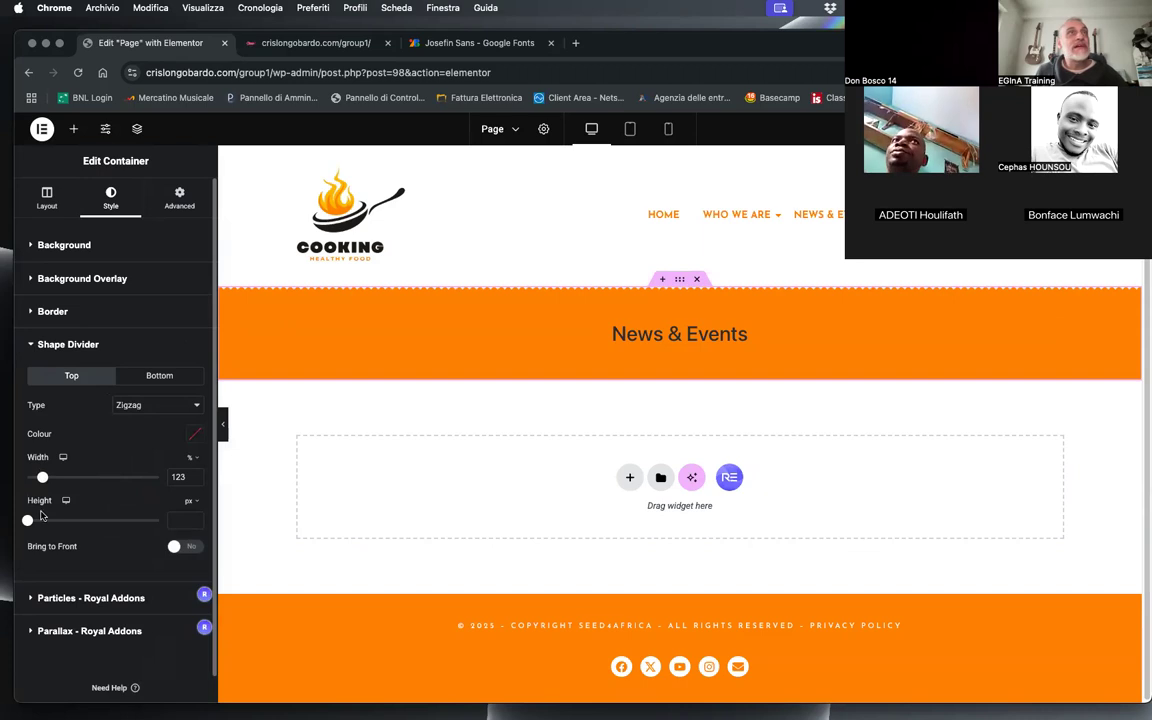
{"action": "left_click_drag", "start_coordinate": [28, 521], "coordinate": [30, 521]}
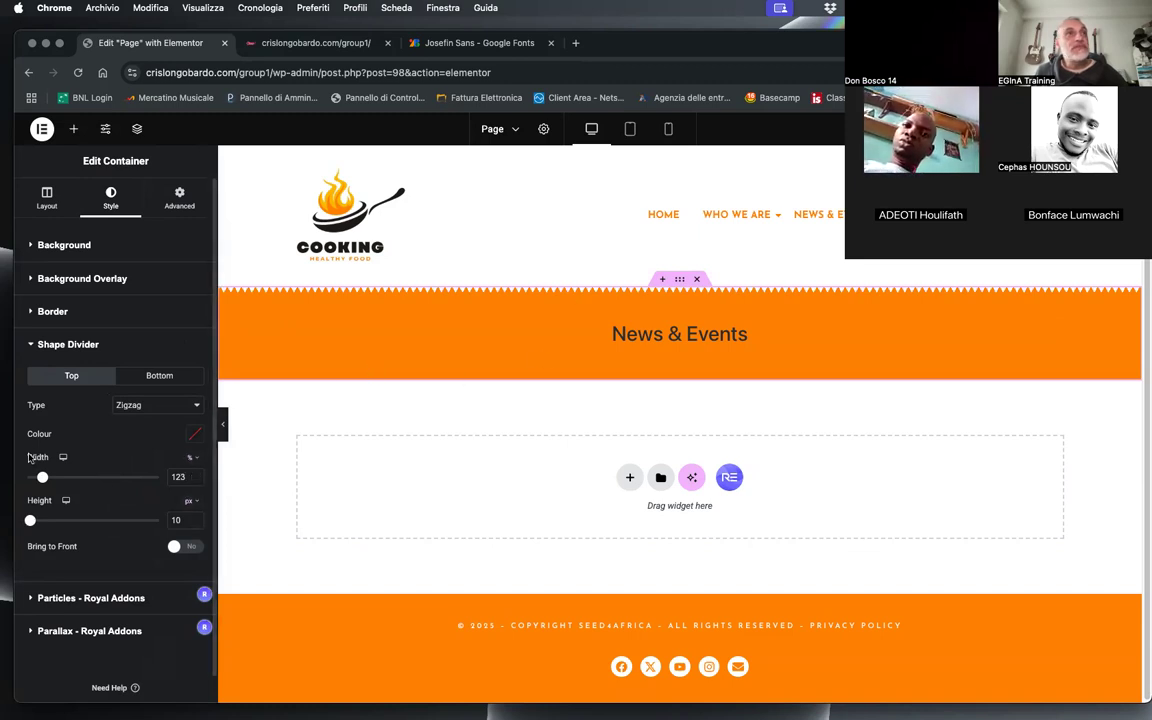
{"action": "left_click", "coordinate": [195, 481]}
{"action": "left_click", "coordinate": [195, 481]}
{"action": "left_click", "coordinate": [195, 481]}
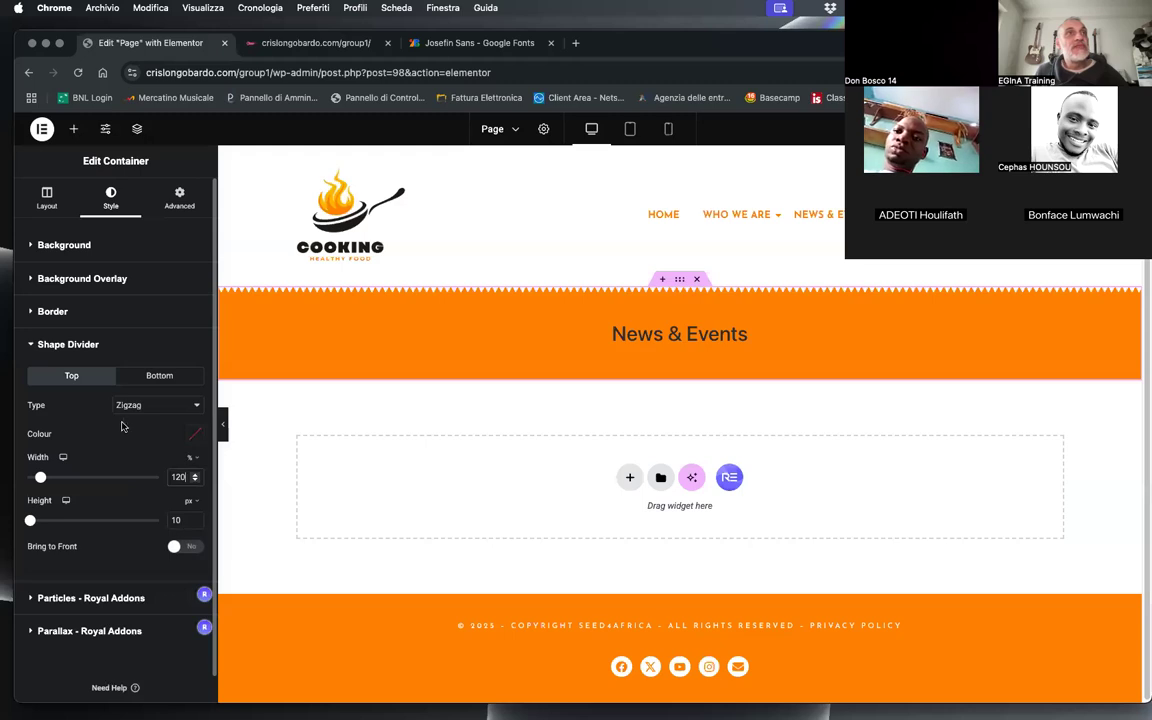
Step: Add a matching Zigzag shape divider to the title container's bottom edge with 120% width and 10 px height
{"action": "left_click", "coordinate": [155, 376]}
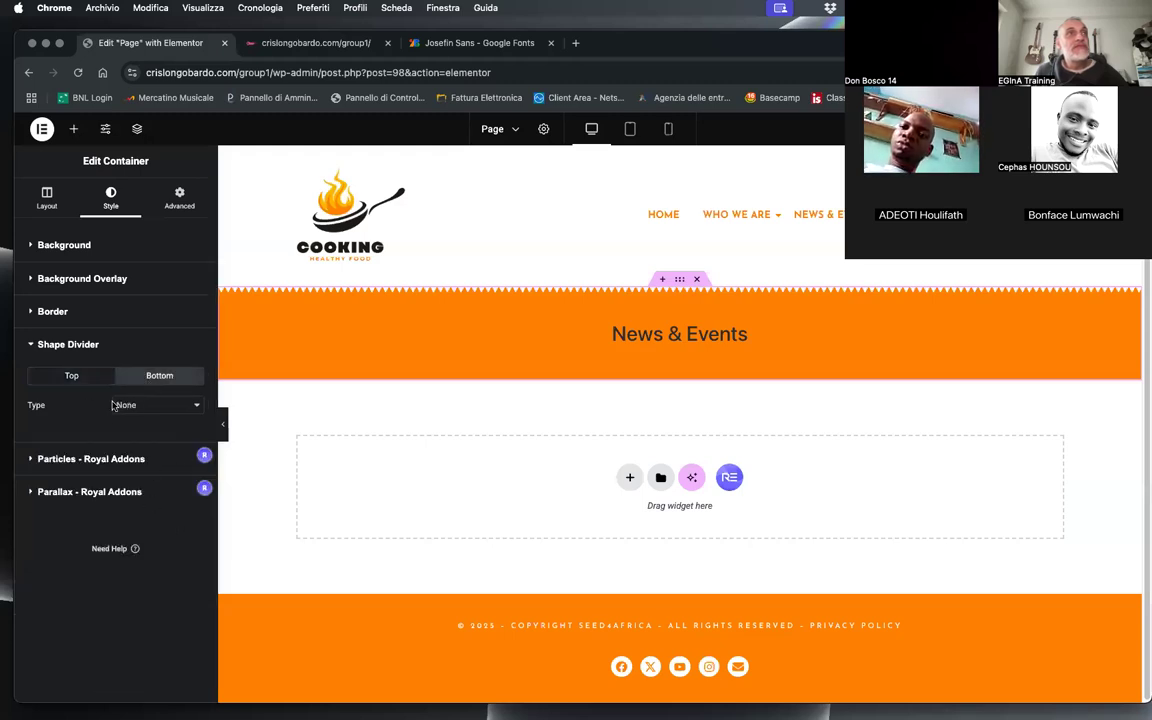
{"action": "left_click", "coordinate": [113, 405]}
{"action": "left_click", "coordinate": [138, 465]}
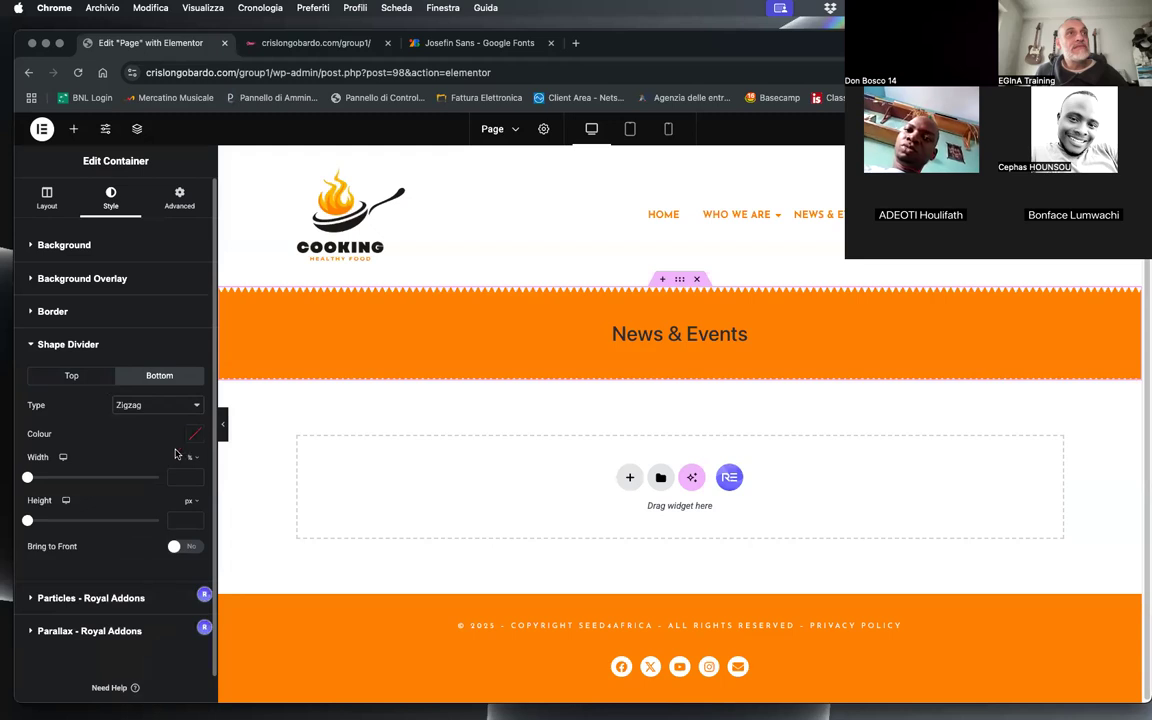
{"action": "left_click", "coordinate": [177, 477]}
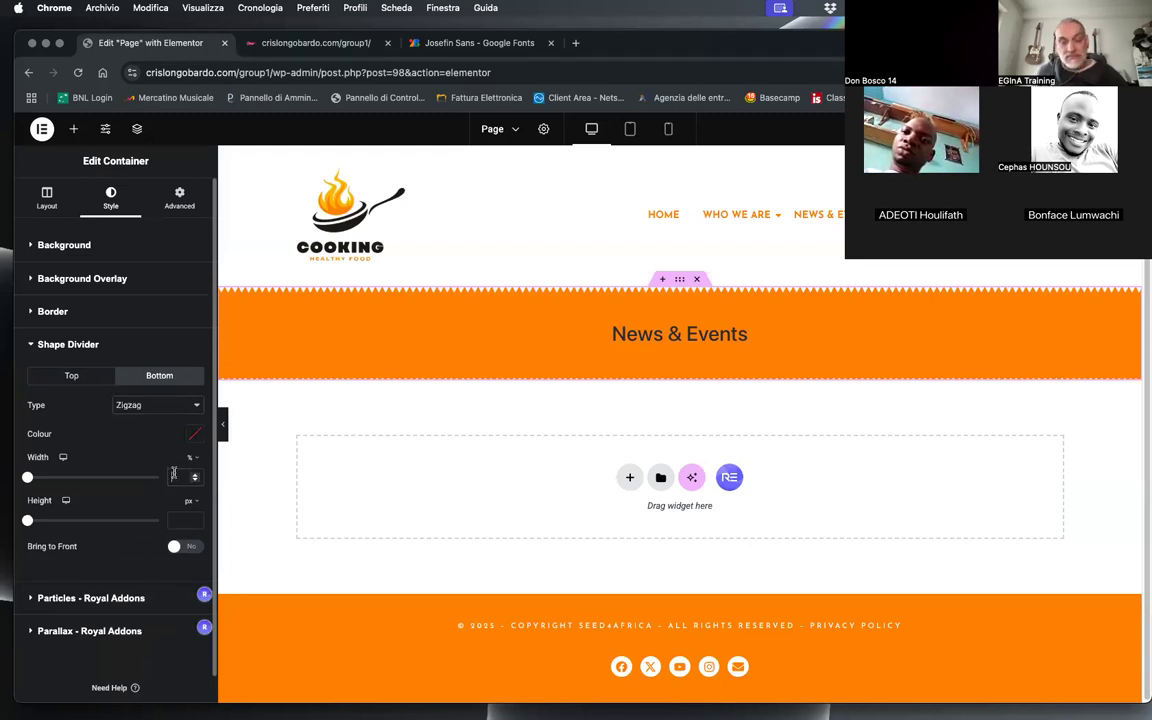
{"action": "type", "text": "120"}
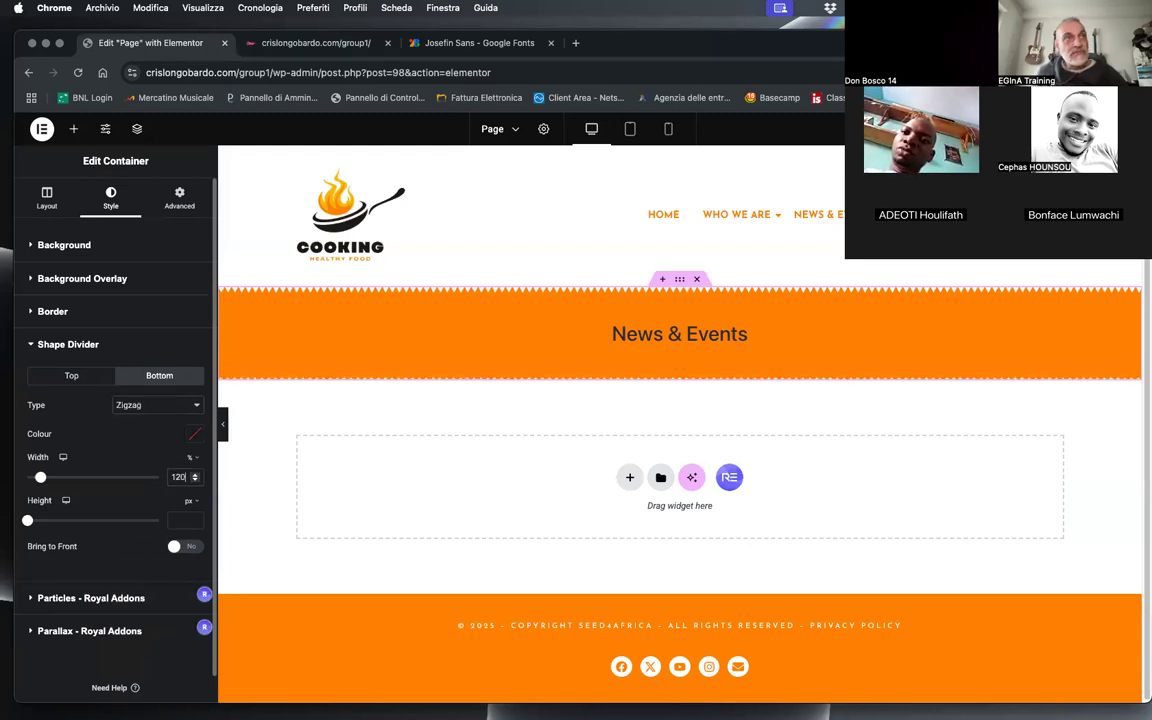
{"action": "left_click", "coordinate": [180, 520]}
{"action": "type", "text": "10"}
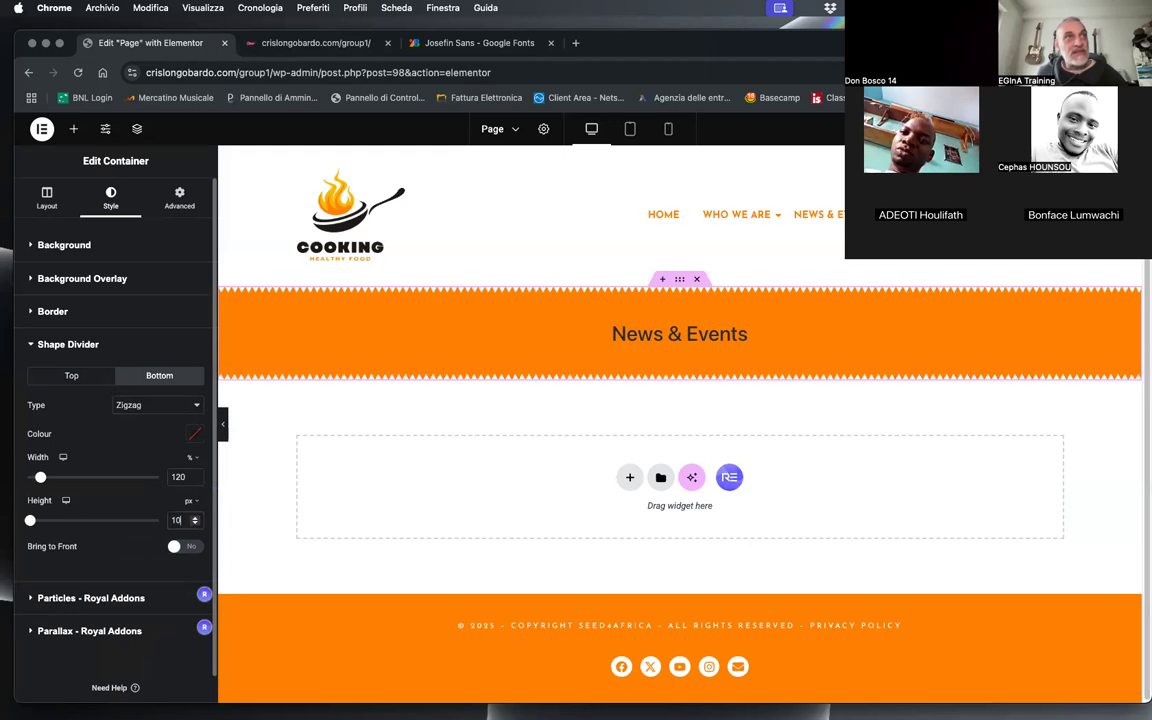
{"action": "left_click", "coordinate": [71, 374]}
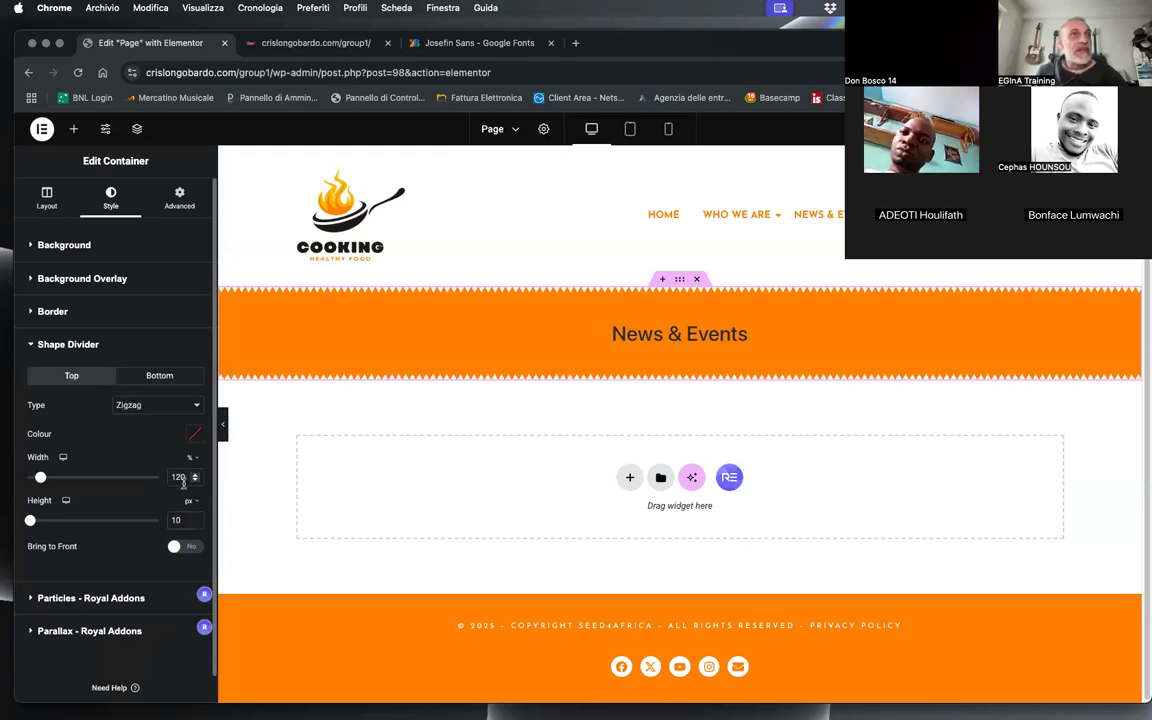
{"action": "left_click", "coordinate": [155, 375]}
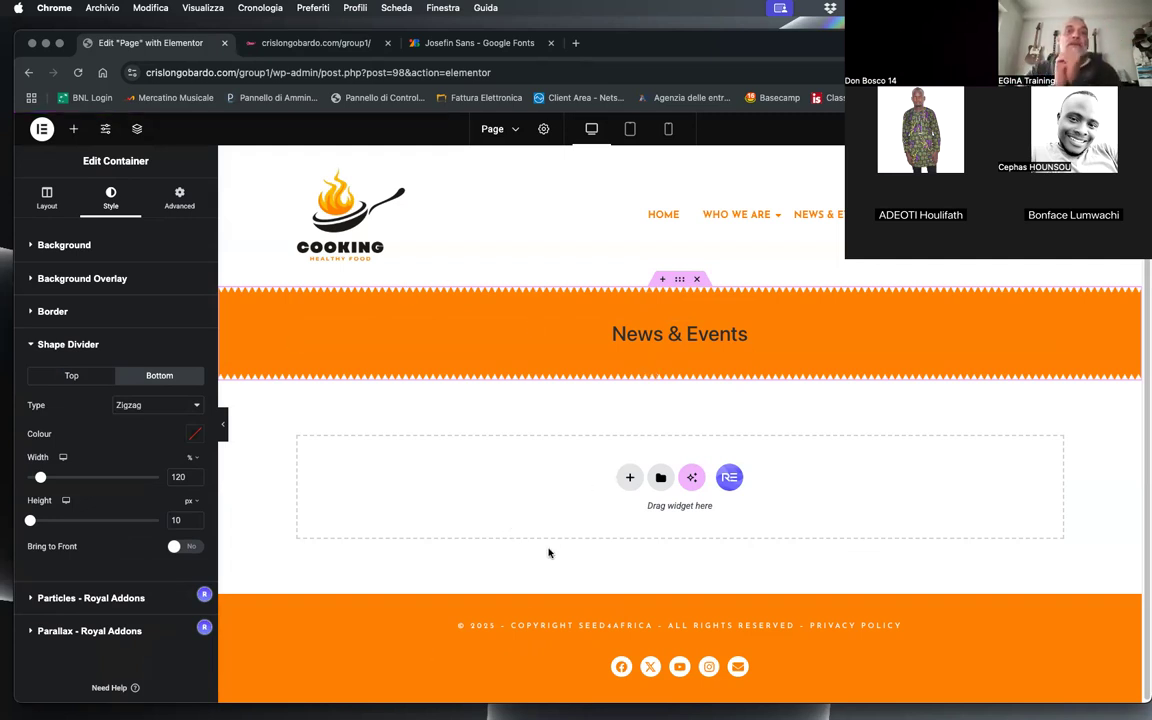
Step: Exit the Page template to the Royal Addons Theme Builder and open the Footer template for editing
{"action": "left_click", "coordinate": [73, 128]}
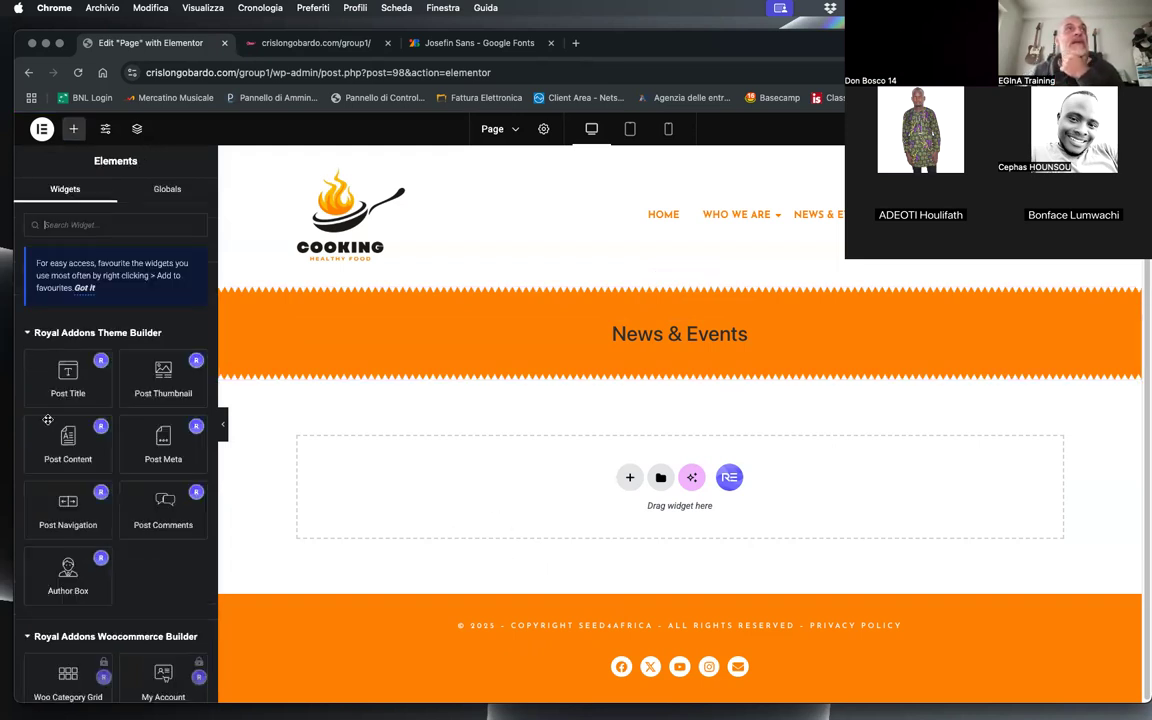
{"action": "left_click", "coordinate": [41, 128]}
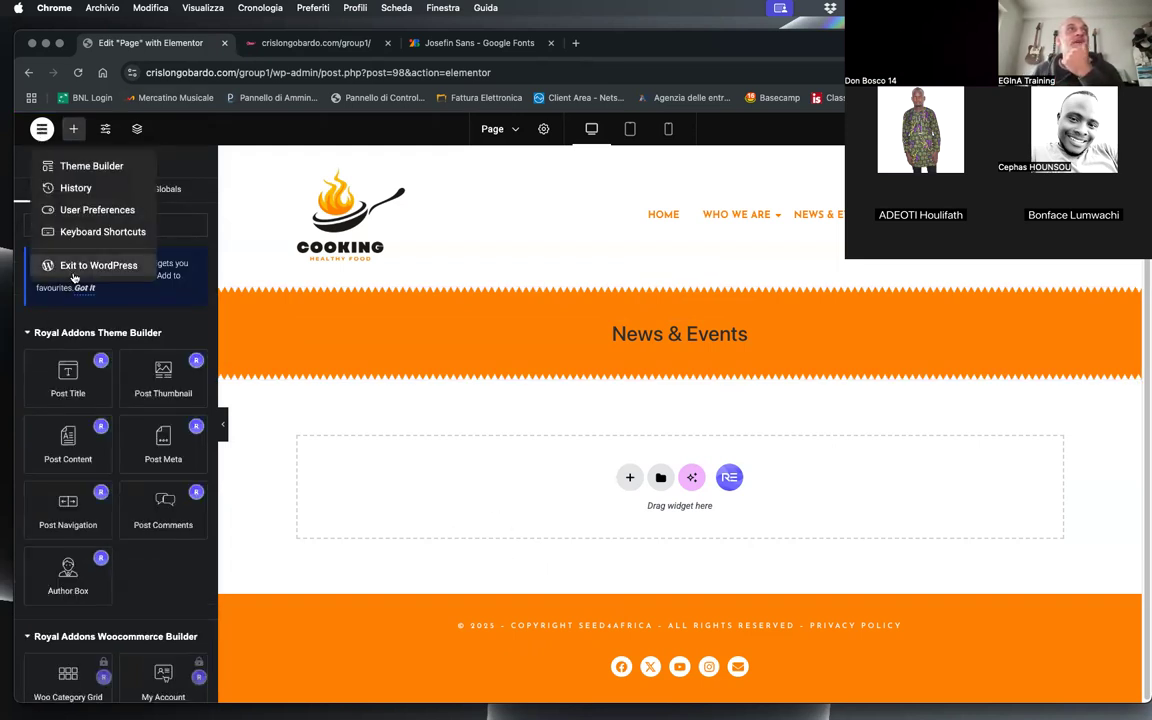
{"action": "left_click", "coordinate": [95, 265]}
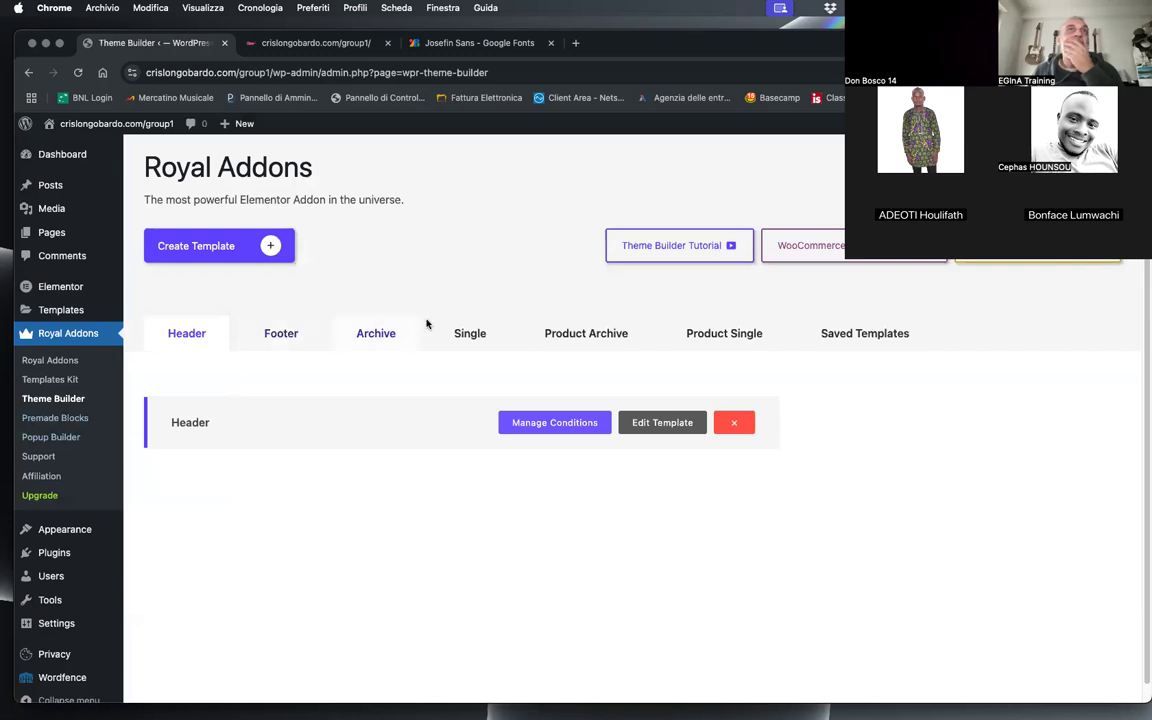
{"action": "left_click", "coordinate": [290, 336]}
{"action": "left_click", "coordinate": [655, 426]}
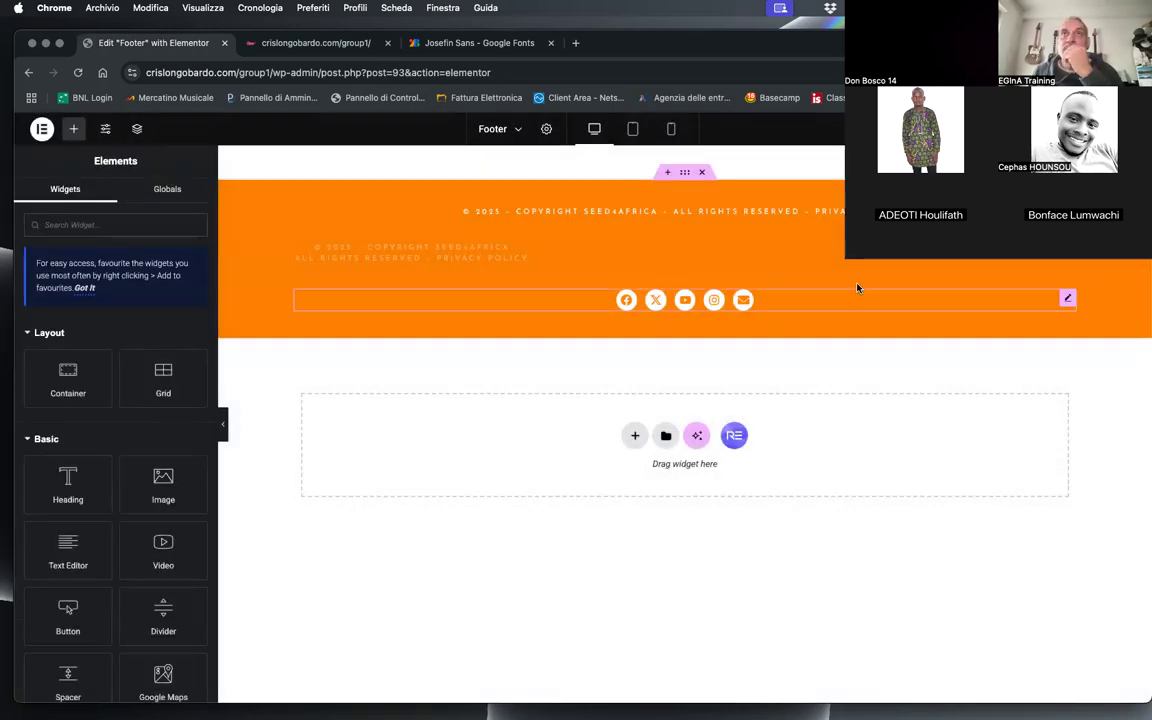
Step: Give the footer container a top Zigzag shape divider with 120% width and 10 px height, and save the template
{"action": "left_click", "coordinate": [685, 173]}
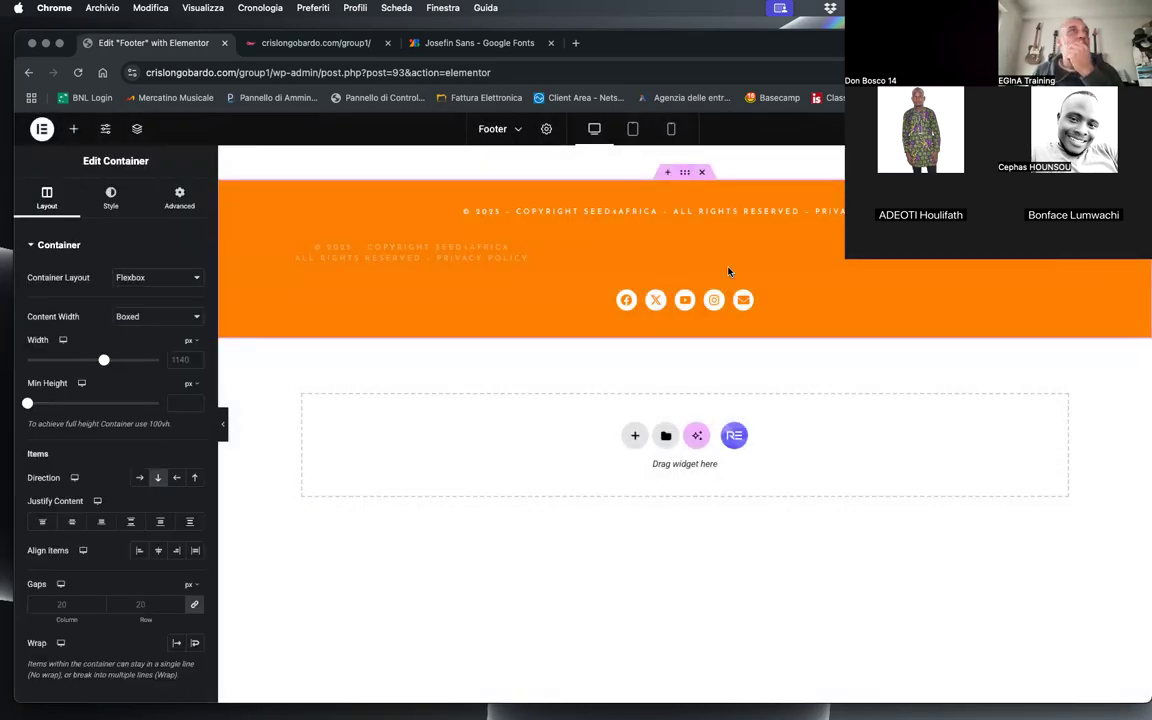
{"action": "left_click", "coordinate": [113, 200]}
{"action": "left_click", "coordinate": [81, 558]}
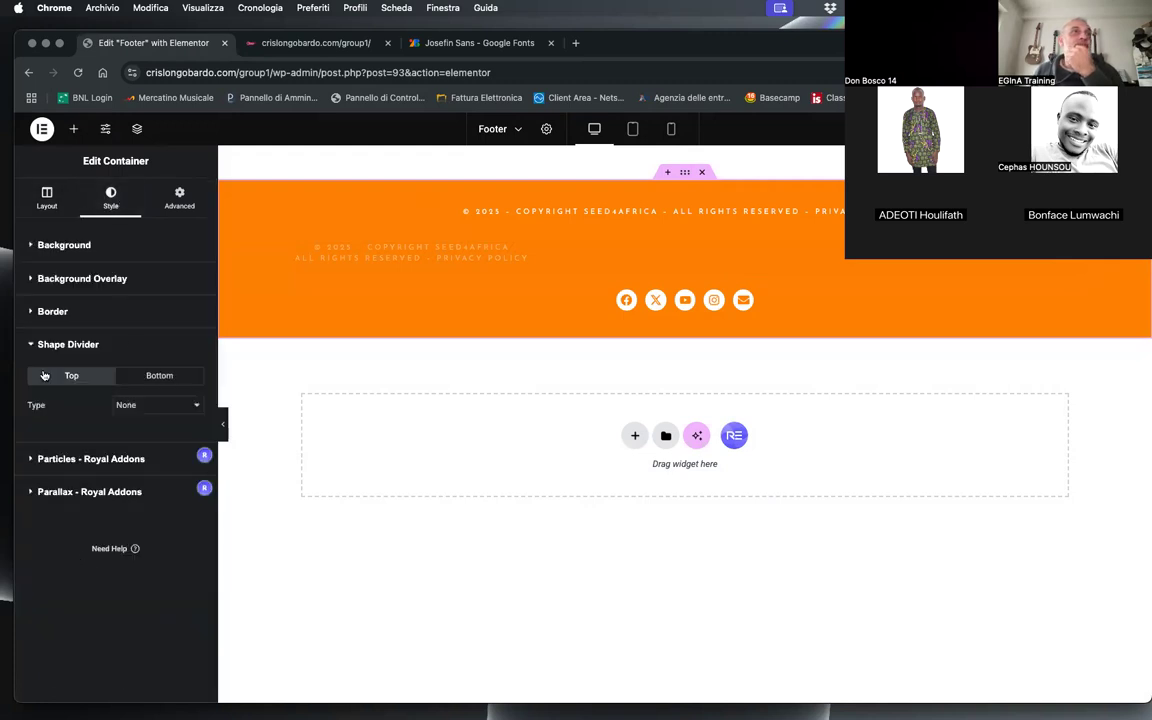
{"action": "left_click", "coordinate": [145, 410]}
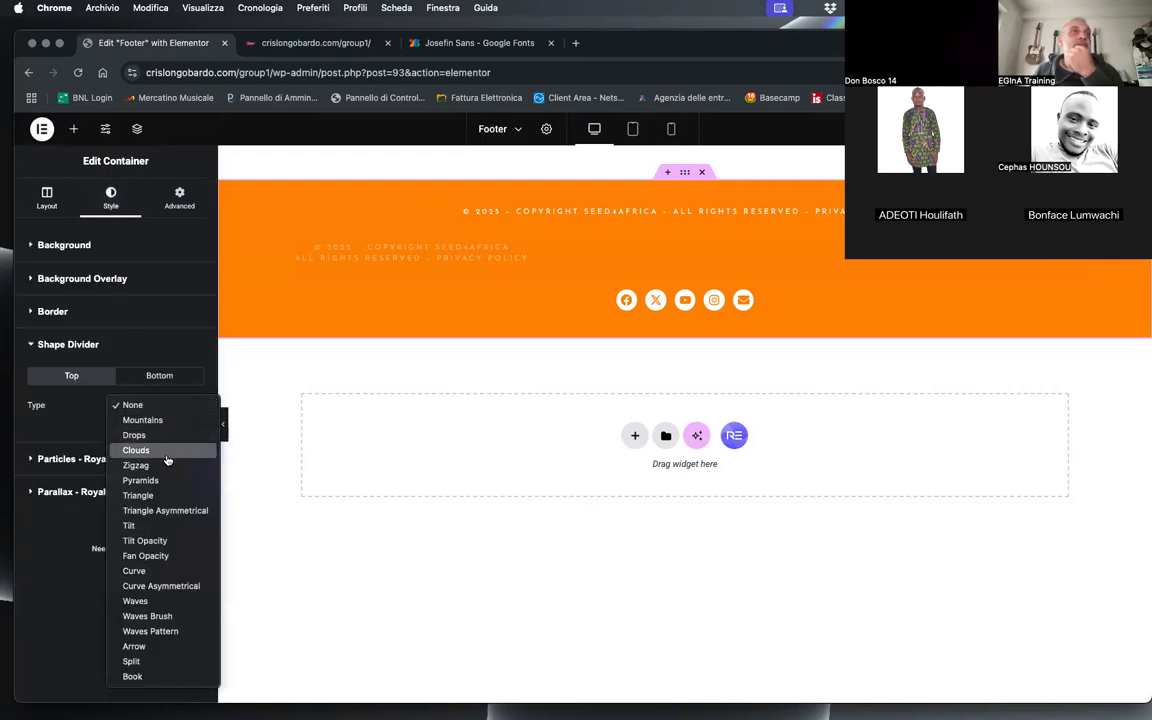
{"action": "left_click", "coordinate": [141, 465]}
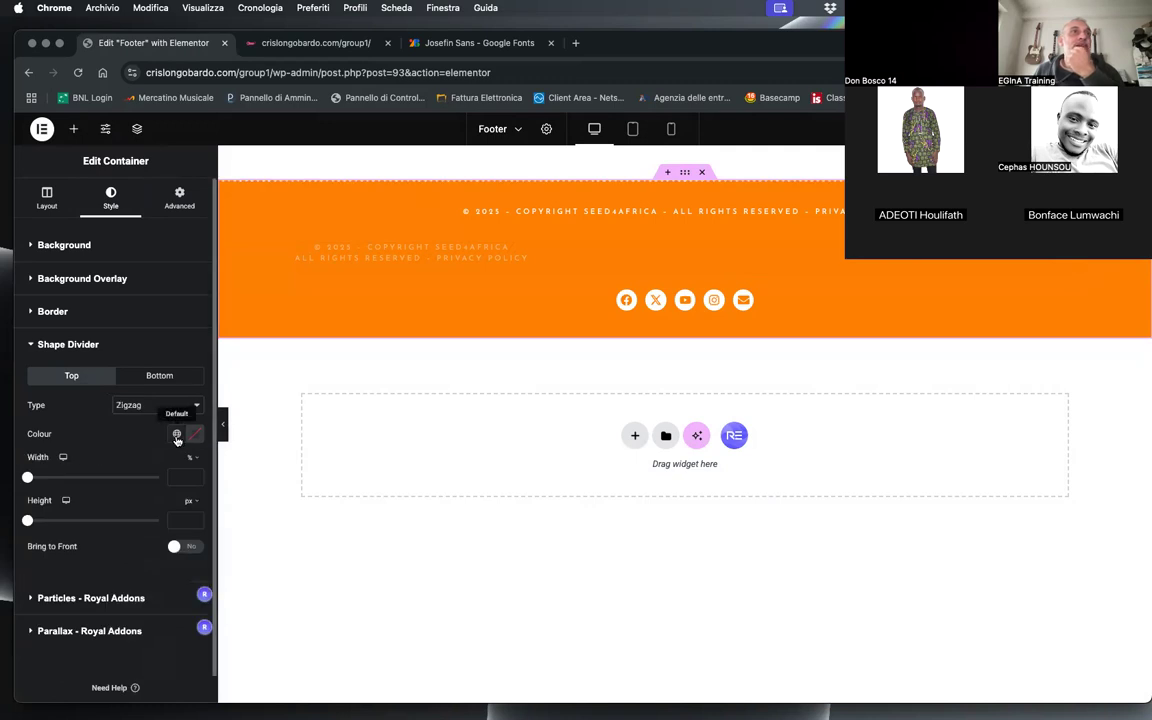
{"action": "left_click", "coordinate": [172, 476]}
{"action": "type", "text": "120"}
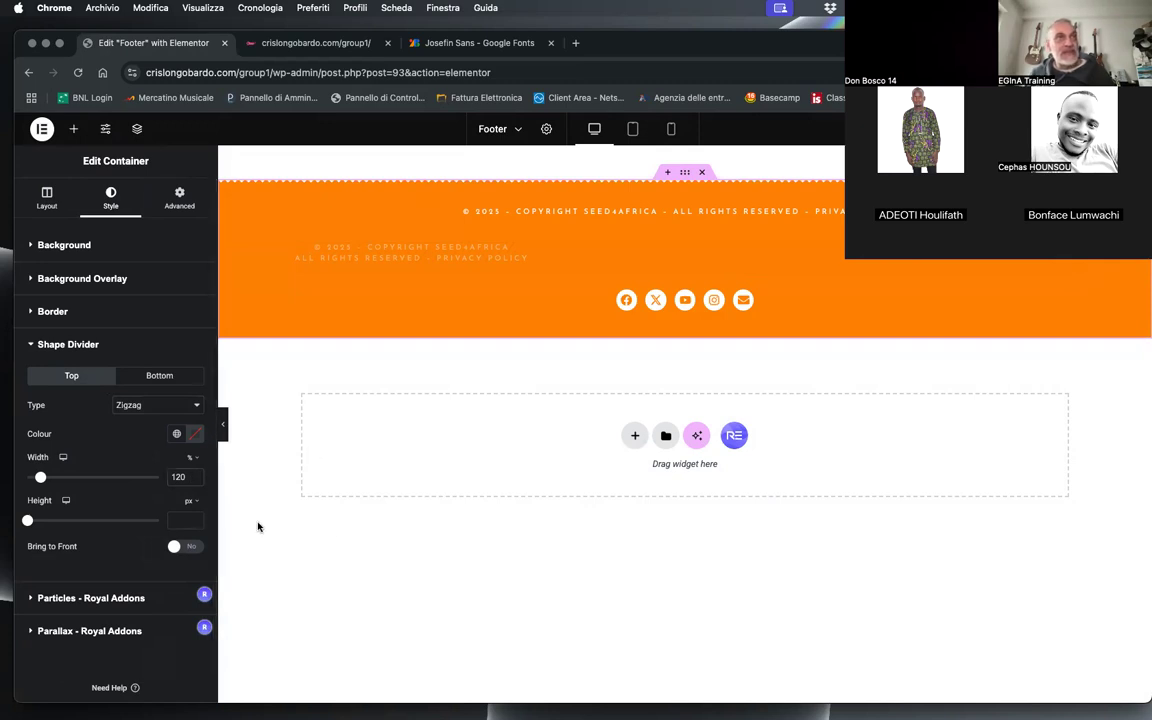
{"action": "left_click", "coordinate": [179, 519]}
{"action": "type", "text": "10"}
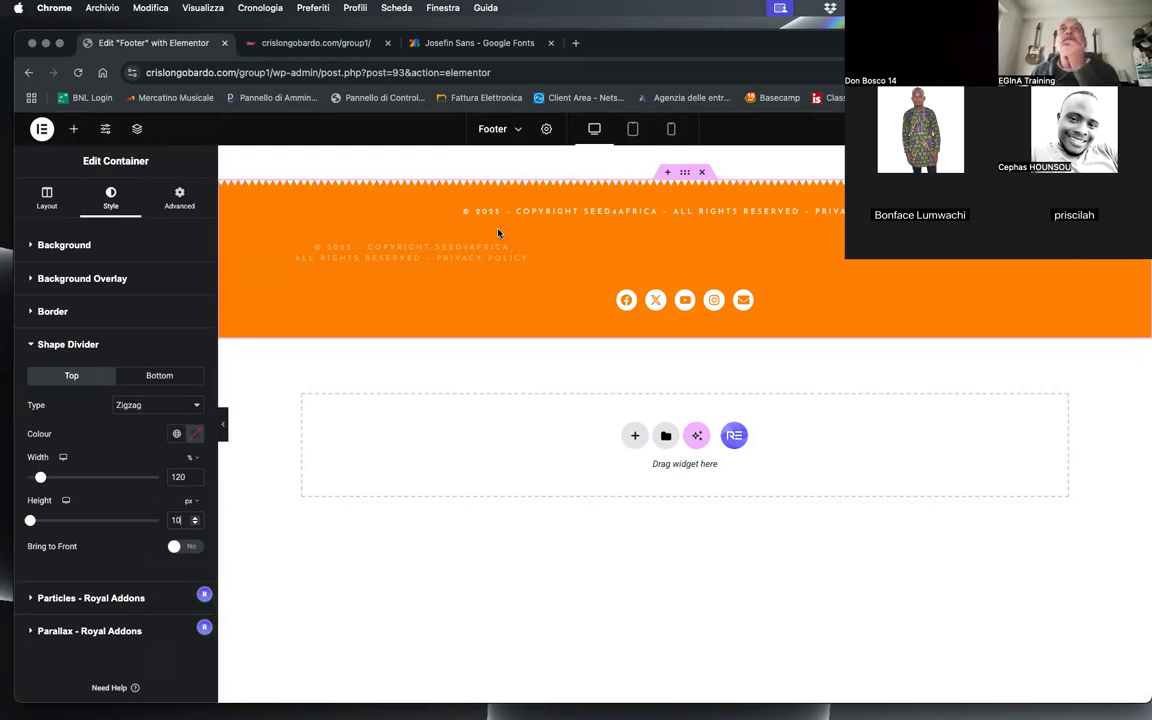
{"action": "key", "text": "super+s"}
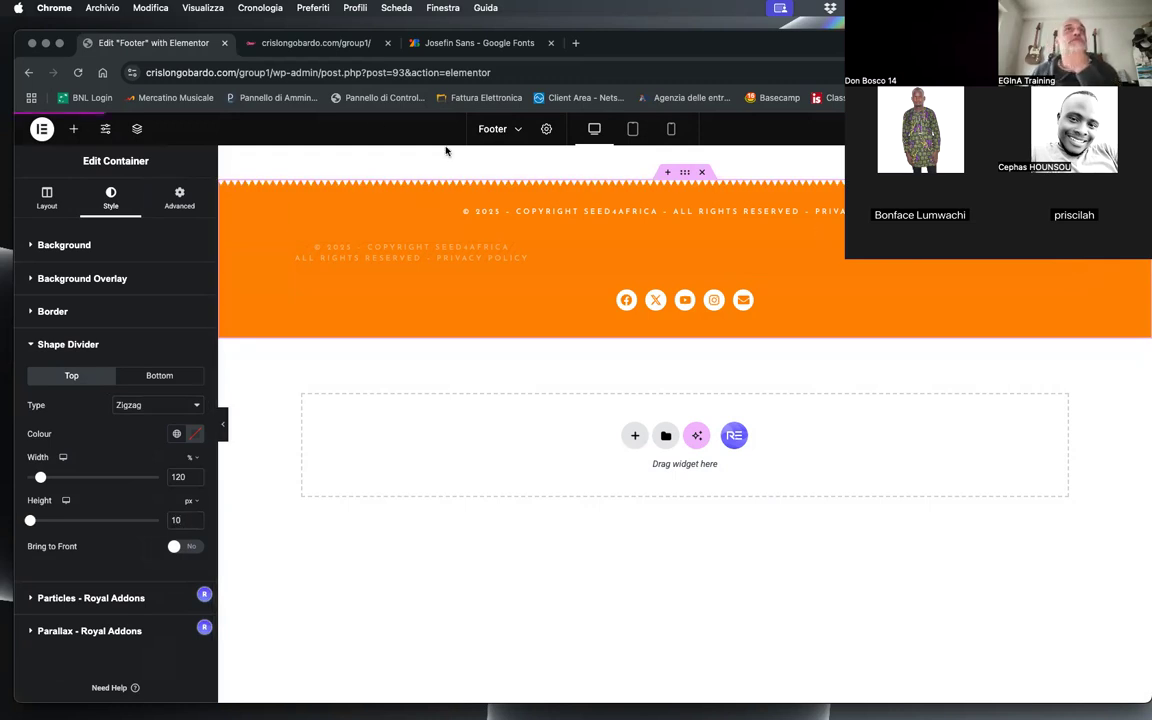
Step: Reload the live site and examine the Hello world! entry under Who we are from header to footer
{"action": "left_click", "coordinate": [310, 43]}
{"action": "left_click", "coordinate": [78, 72]}
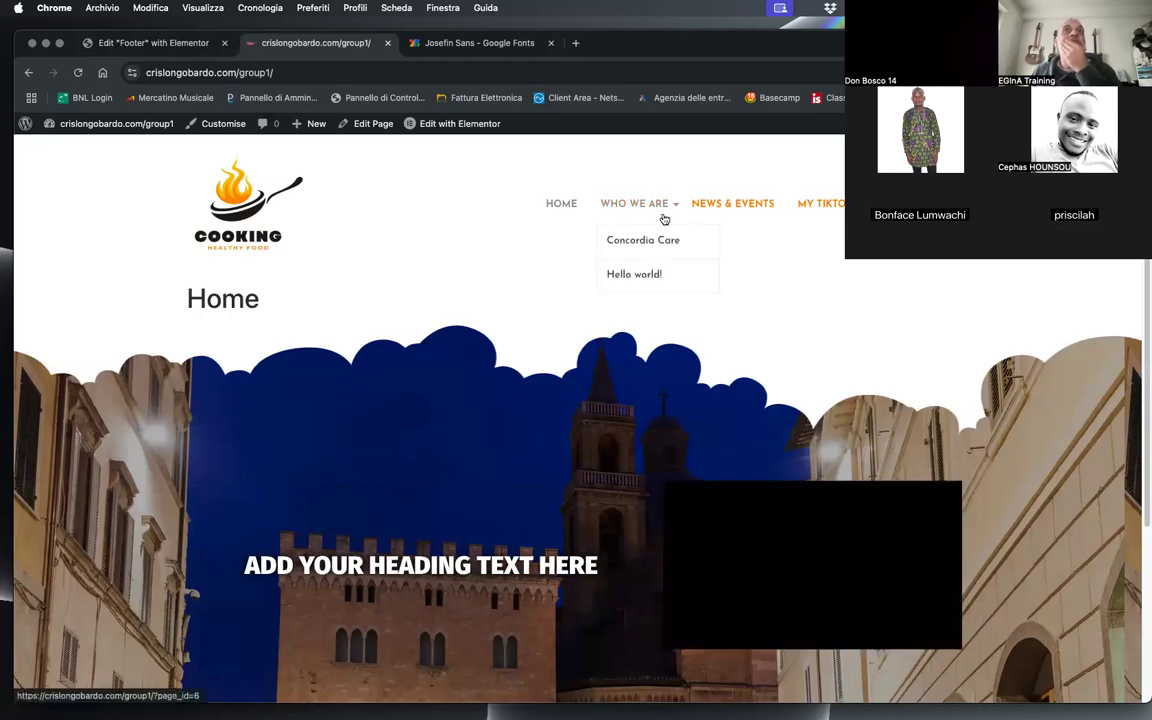
{"action": "mouse_move", "coordinate": [605, 209]}
{"action": "left_click", "coordinate": [643, 240]}
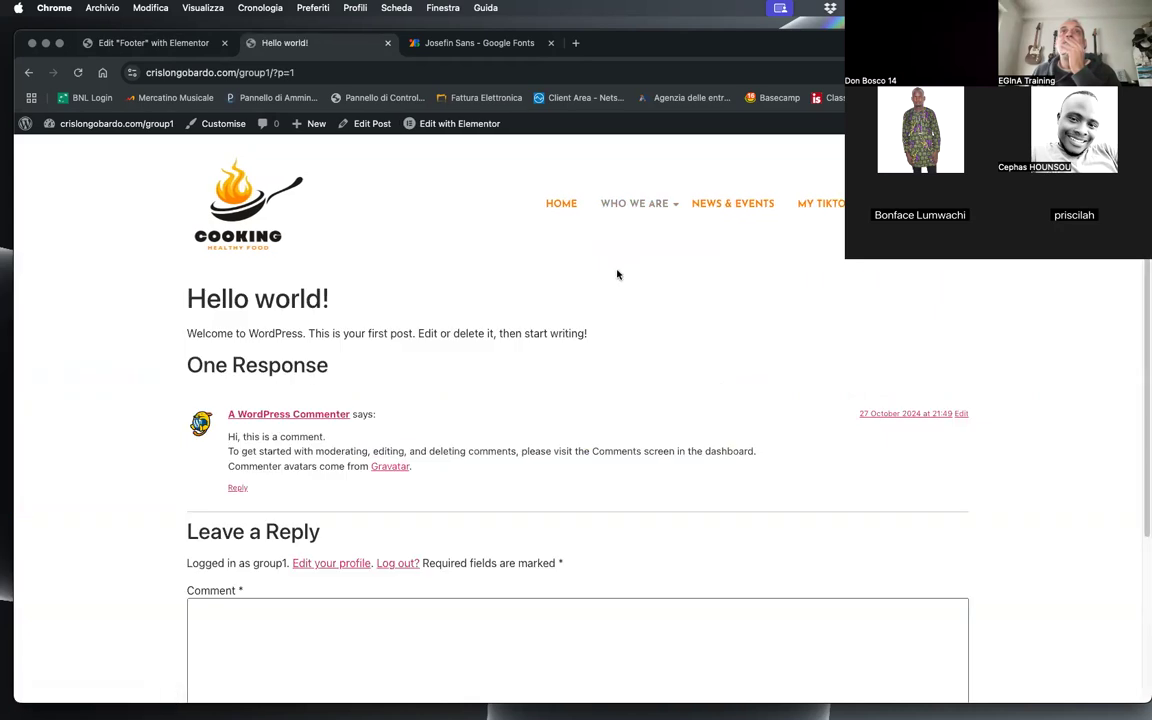
{"action": "scroll", "coordinate": [688, 353], "scroll_direction": "down", "scroll_amount": 3}
{"action": "scroll", "coordinate": [675, 342], "scroll_direction": "up", "scroll_amount": 3}
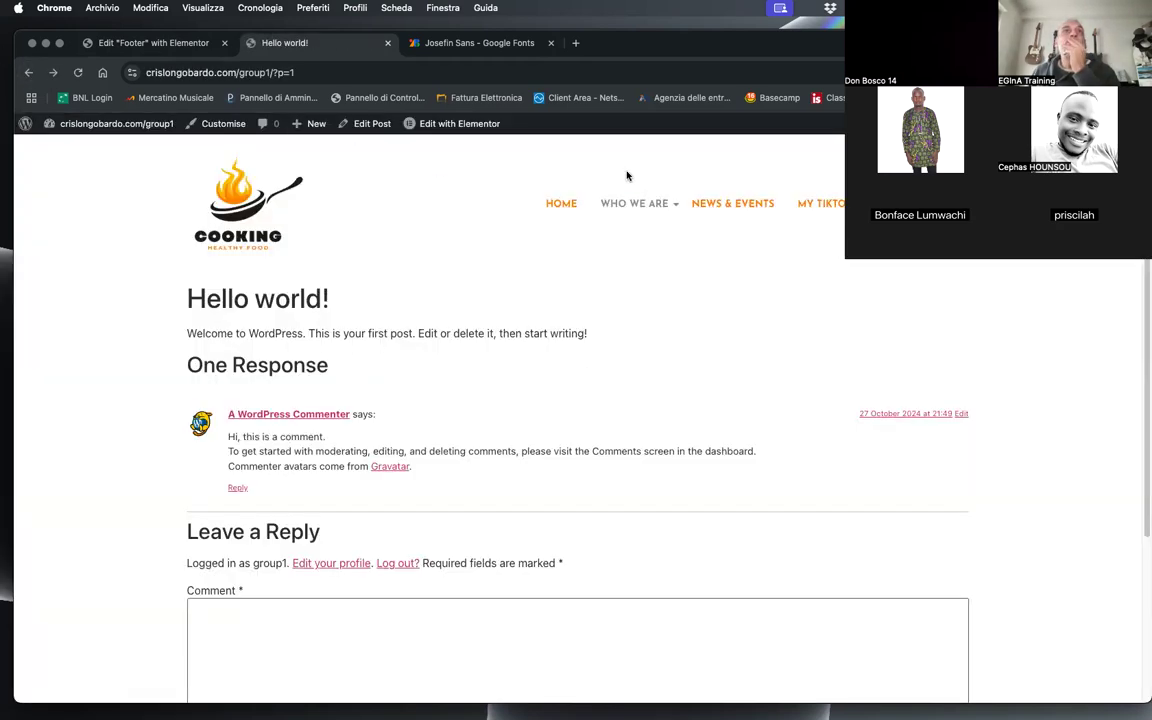
Step: Check the title on the live Who we are page, and open the Theme Builder's Single template Page for editing
{"action": "mouse_move", "coordinate": [636, 204]}
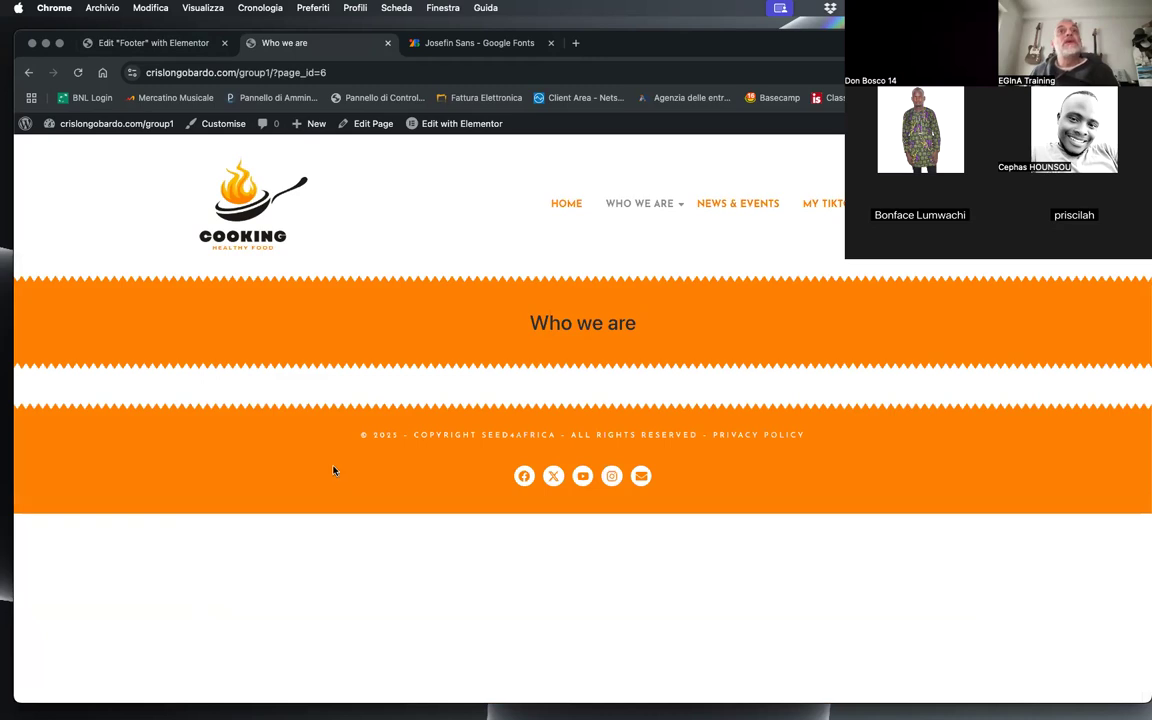
{"action": "triple_click", "coordinate": [534, 322]}
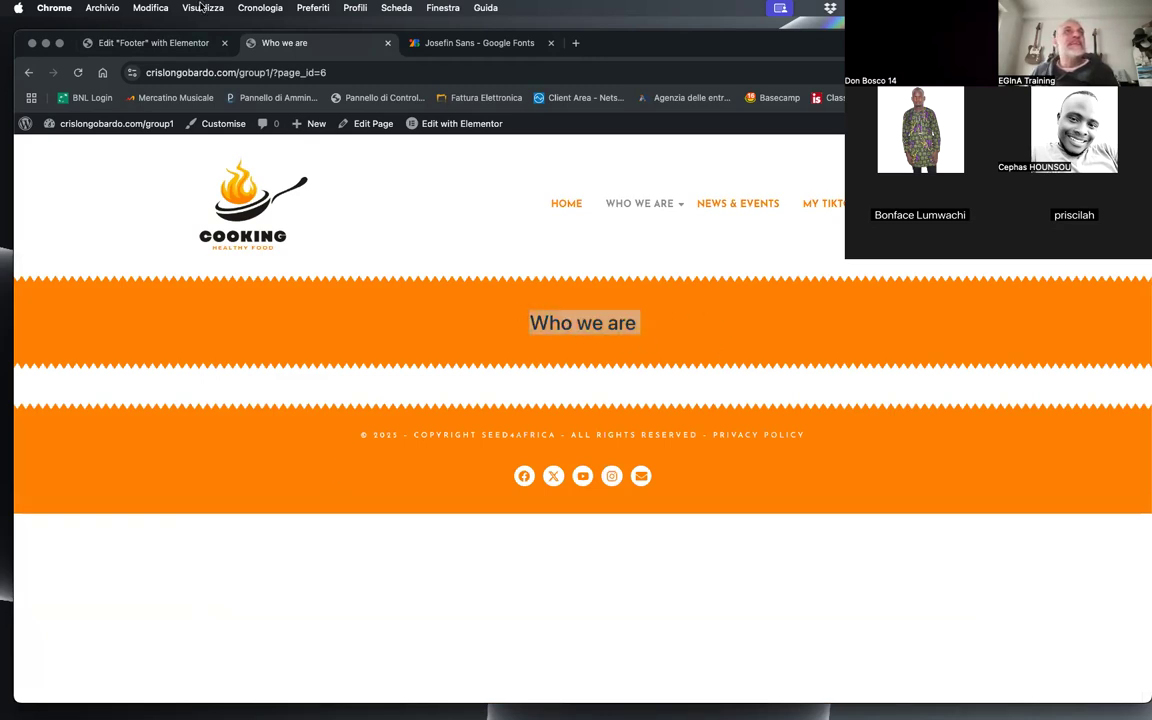
{"action": "left_click", "coordinate": [178, 43]}
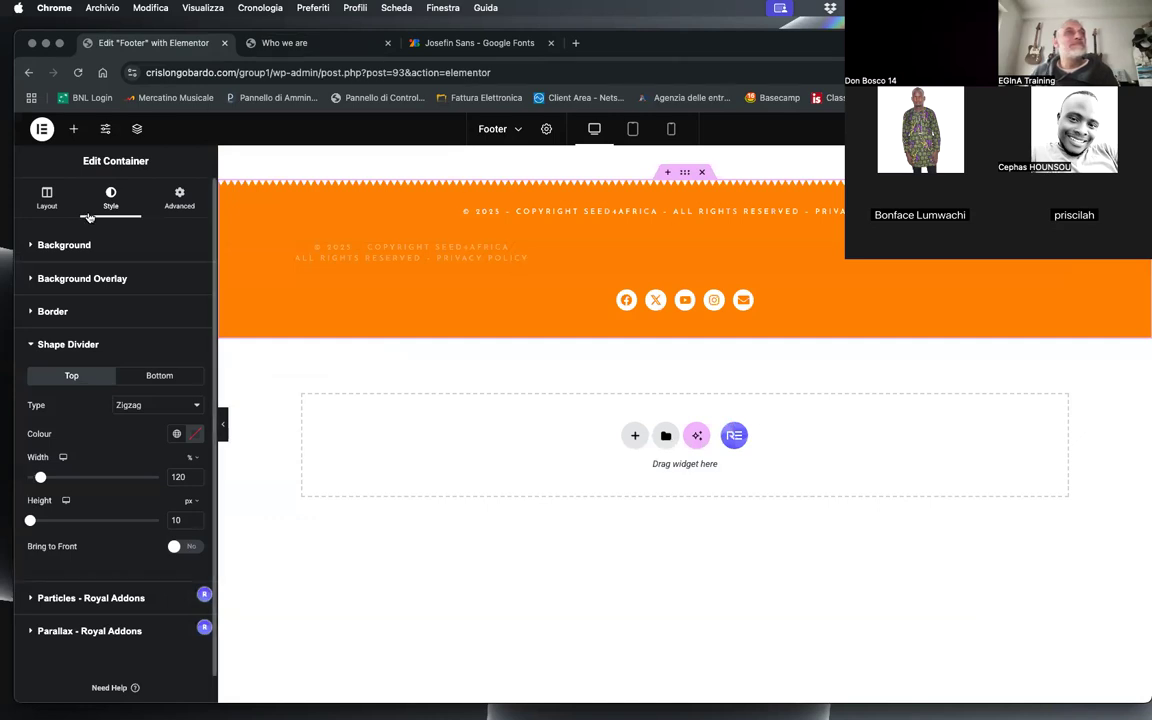
{"action": "left_click", "coordinate": [41, 128]}
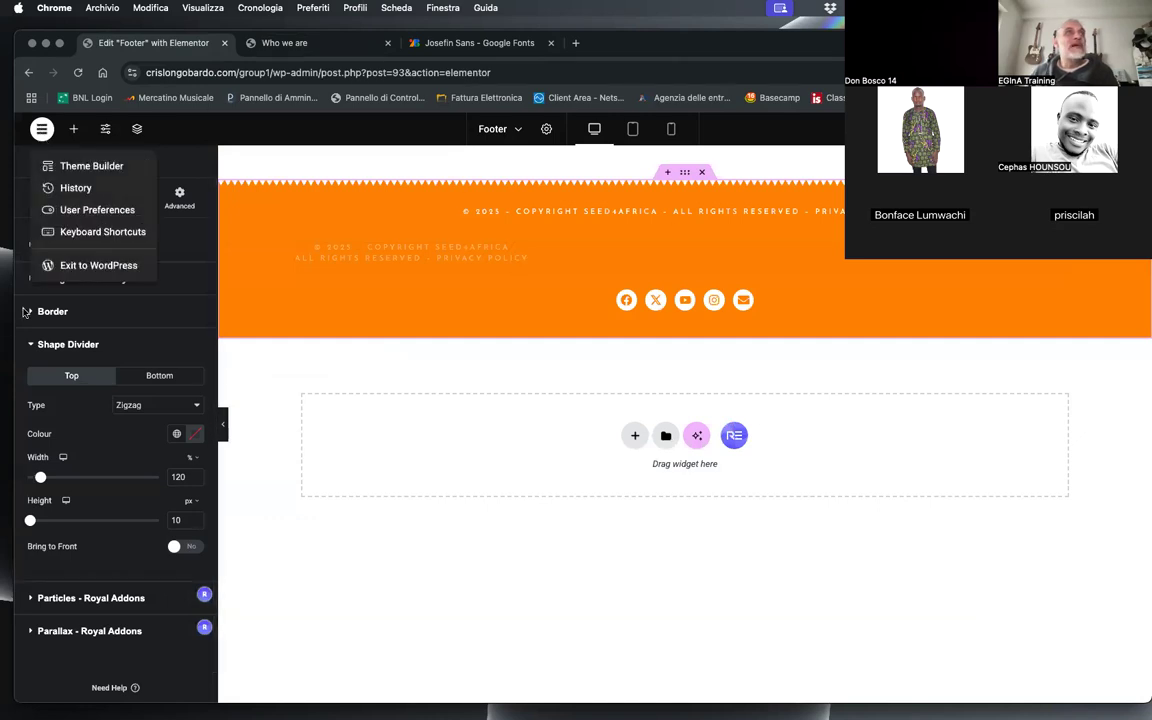
{"action": "left_click", "coordinate": [75, 265]}
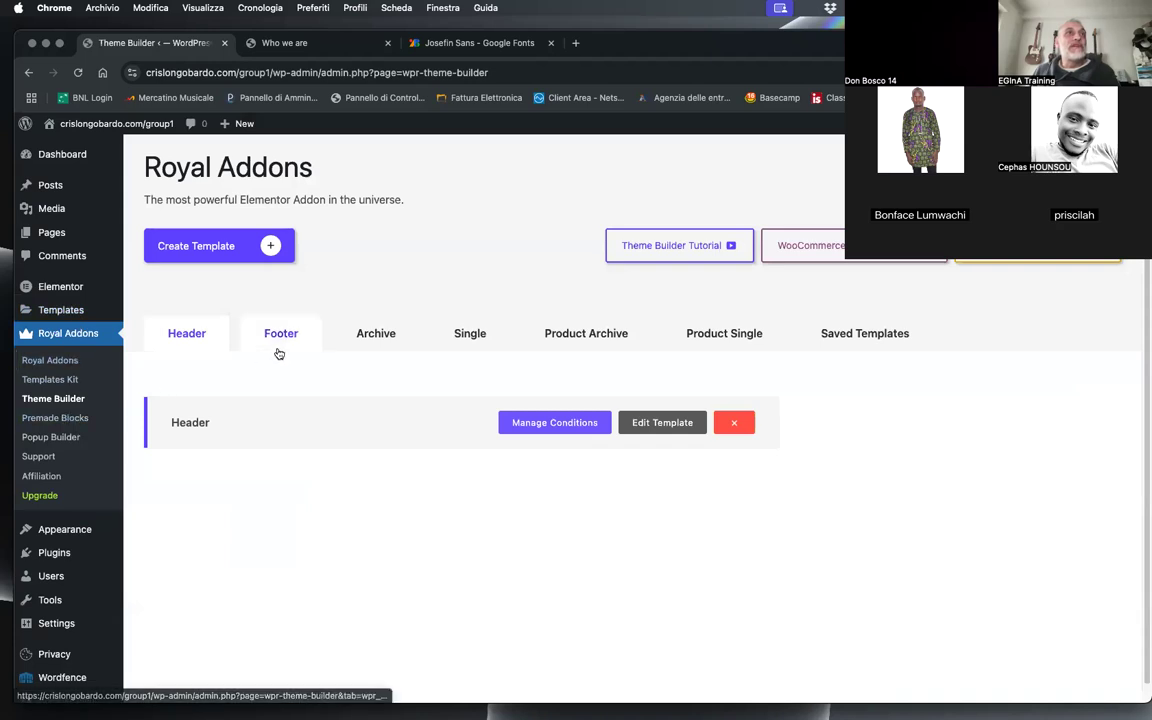
{"action": "left_click", "coordinate": [452, 337]}
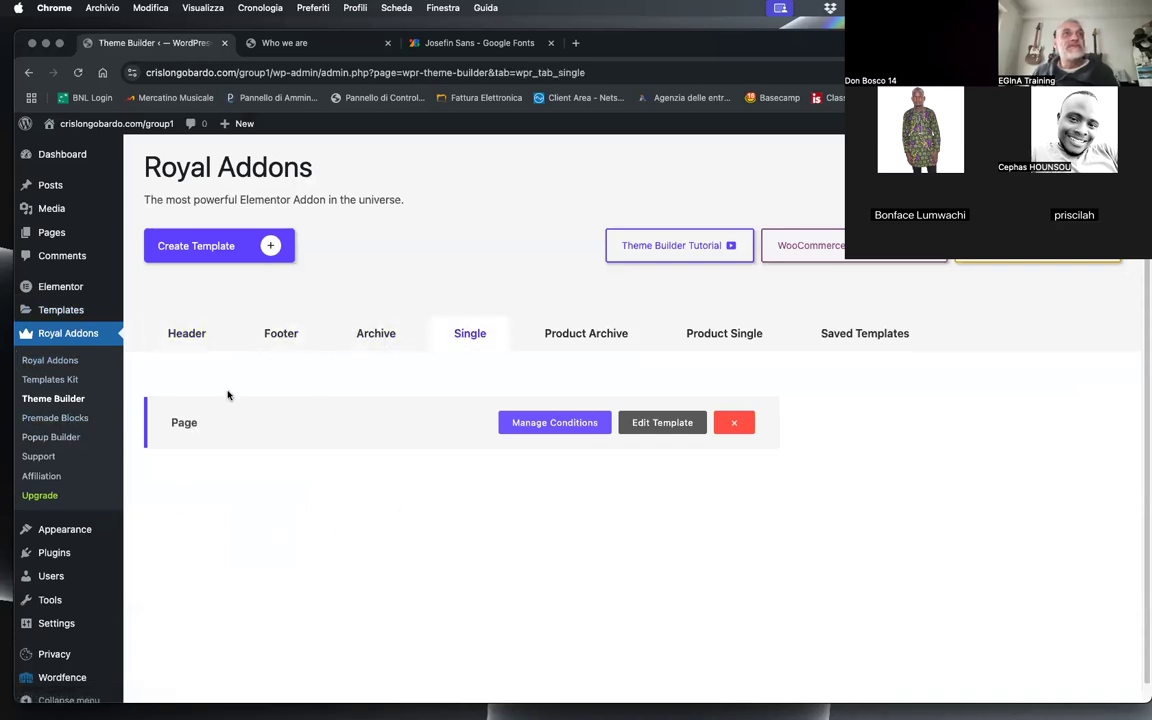
{"action": "left_click", "coordinate": [680, 424]}
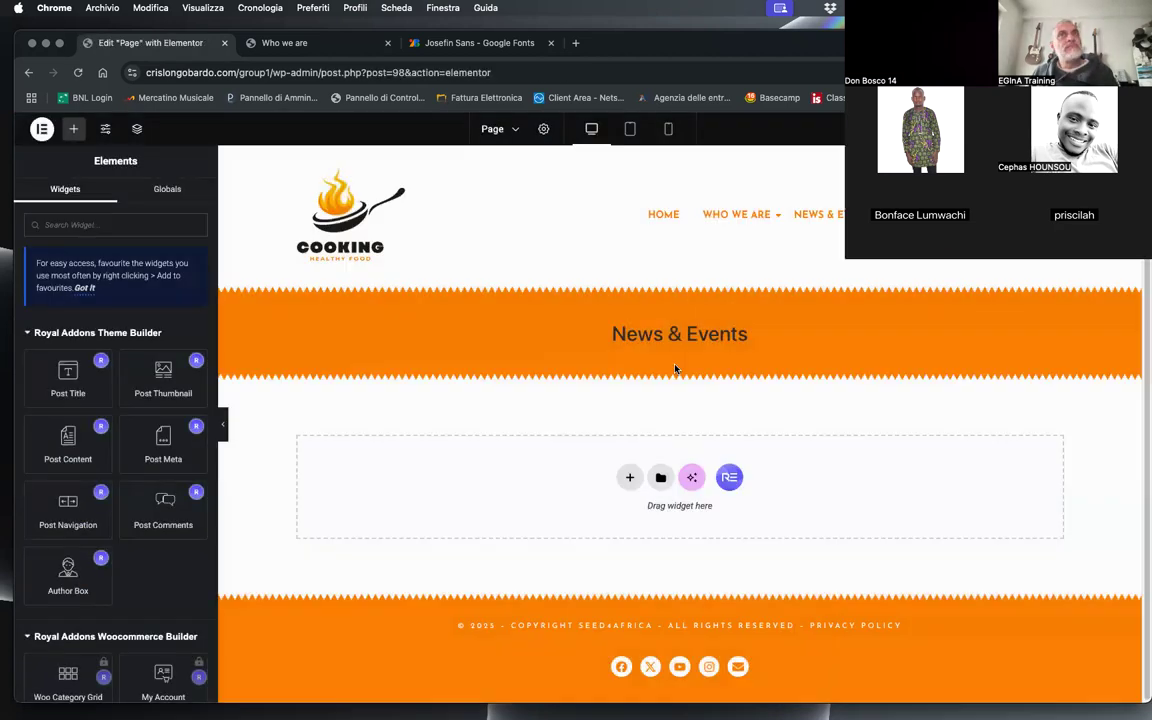
Step: Set the text colour of the post title in the orange banner to white
{"action": "left_click", "coordinate": [675, 335]}
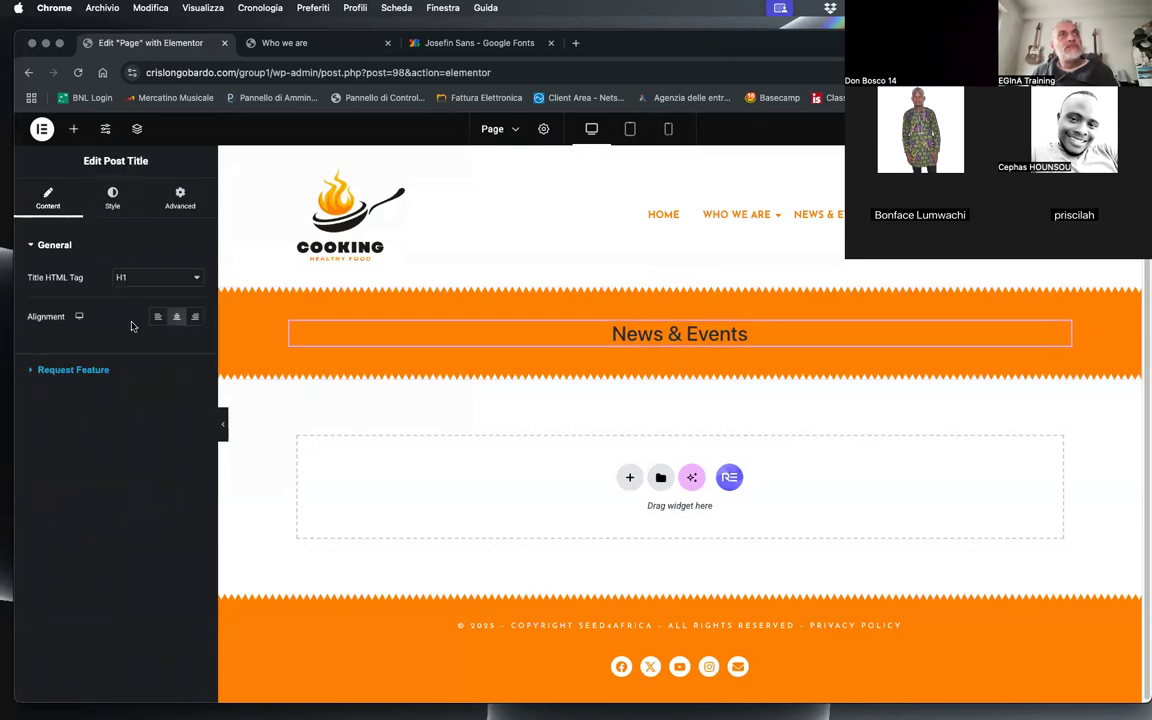
{"action": "left_click", "coordinate": [113, 195]}
{"action": "left_click", "coordinate": [194, 278]}
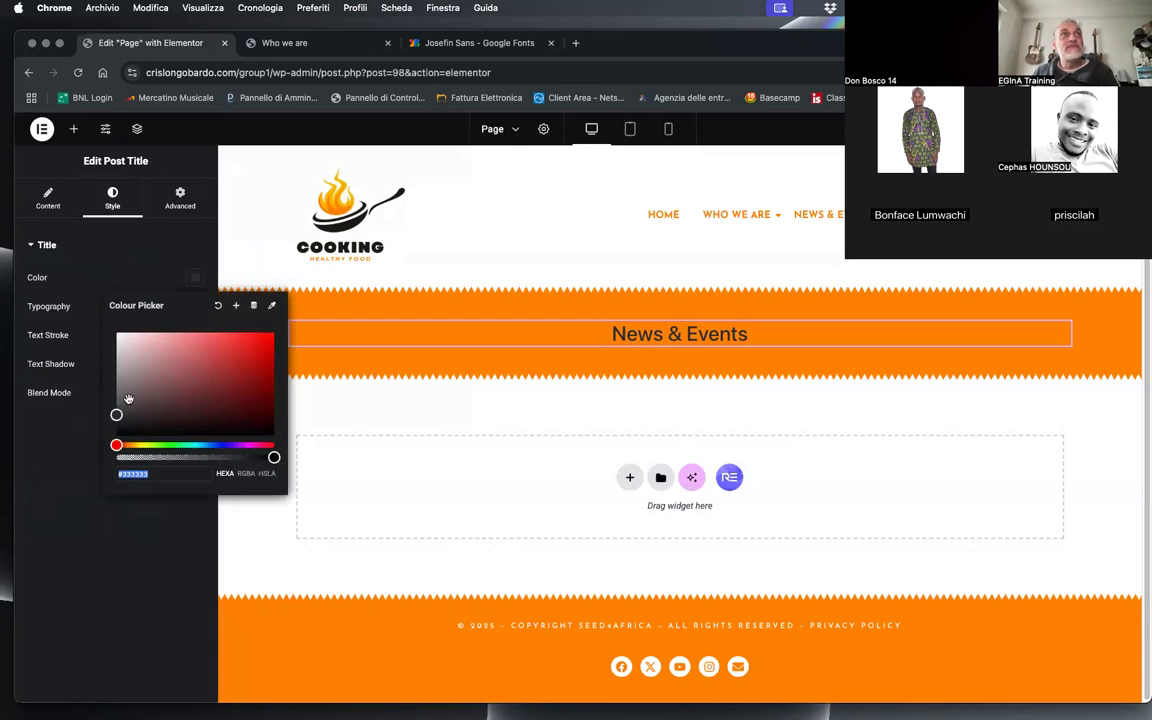
{"action": "left_click", "coordinate": [108, 331]}
{"action": "left_click", "coordinate": [1021, 325]}
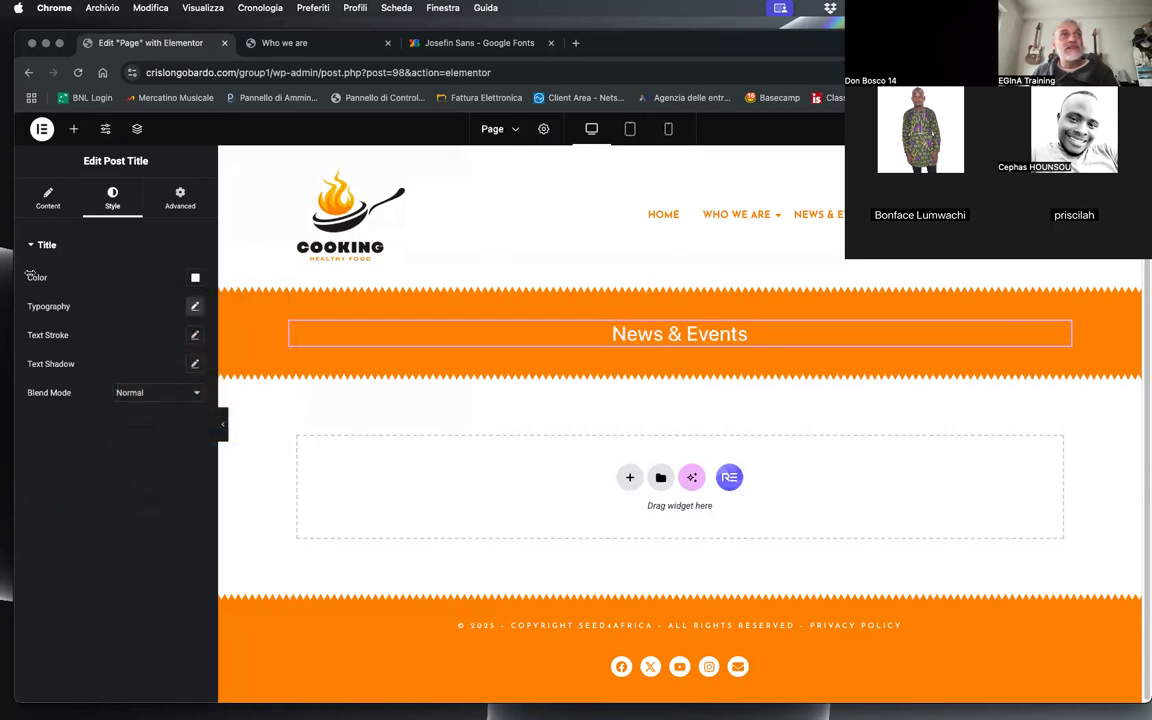
Step: Set the post title's typography to the Josefin Sans family at a size of 34 px
{"action": "left_click", "coordinate": [188, 311]}
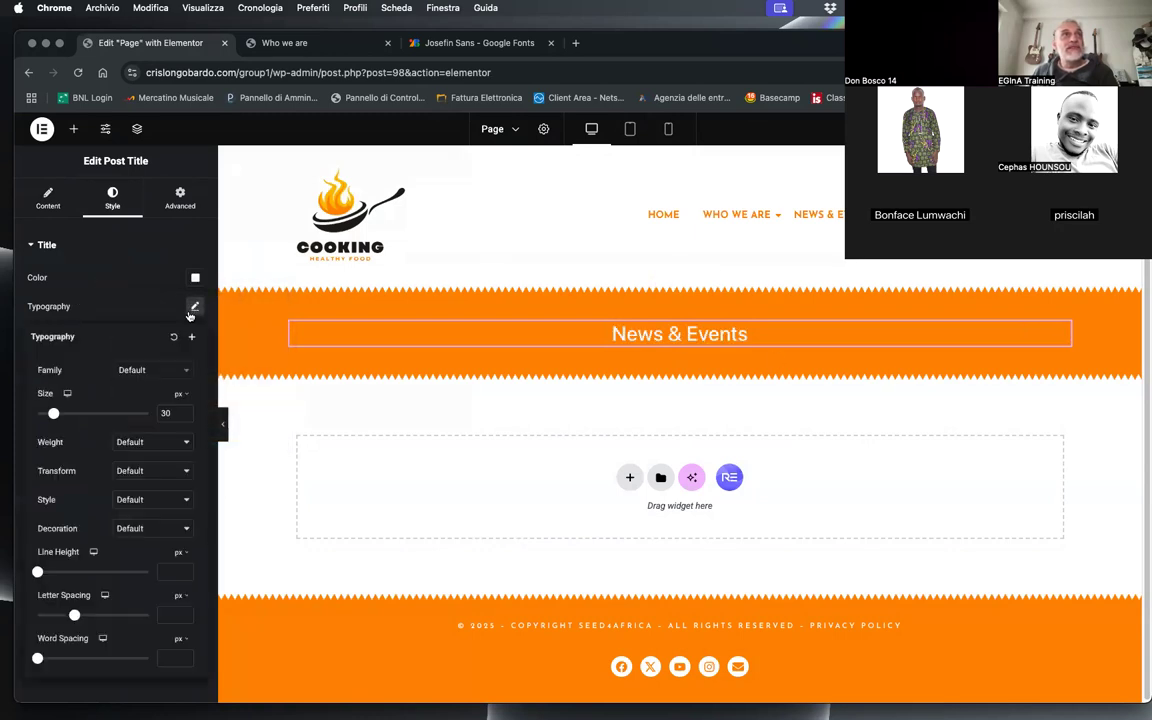
{"action": "left_click", "coordinate": [144, 369]}
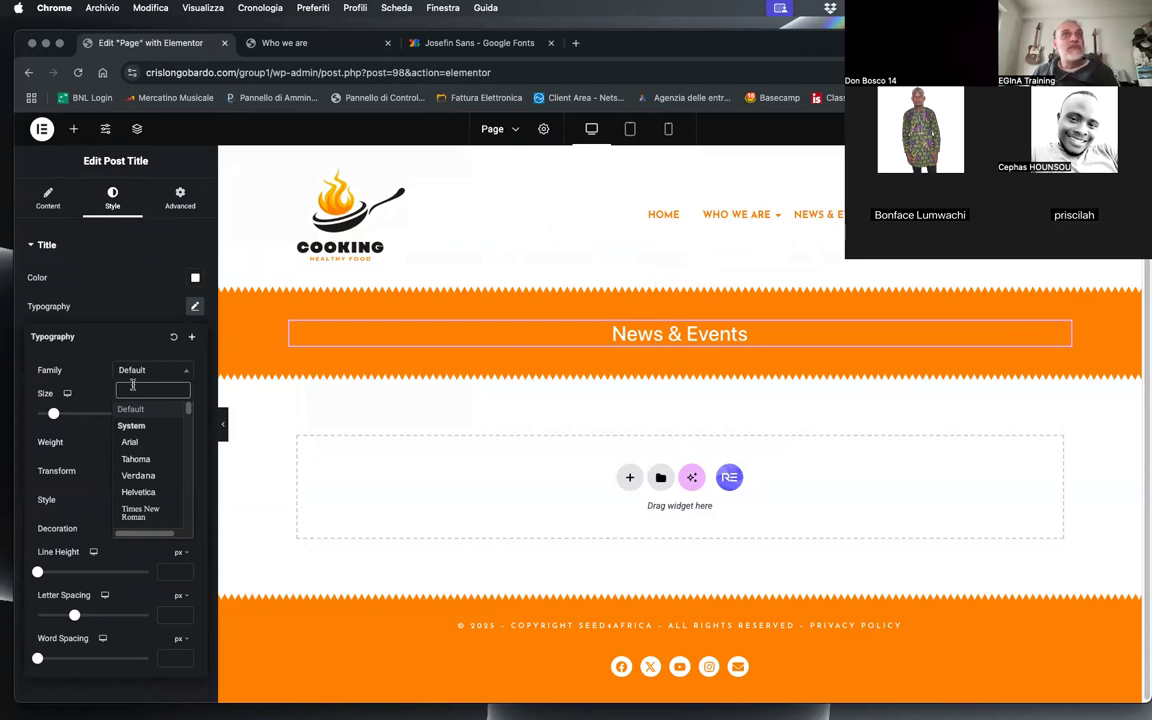
{"action": "type", "text": "jos"}
{"action": "left_click", "coordinate": [140, 425]}
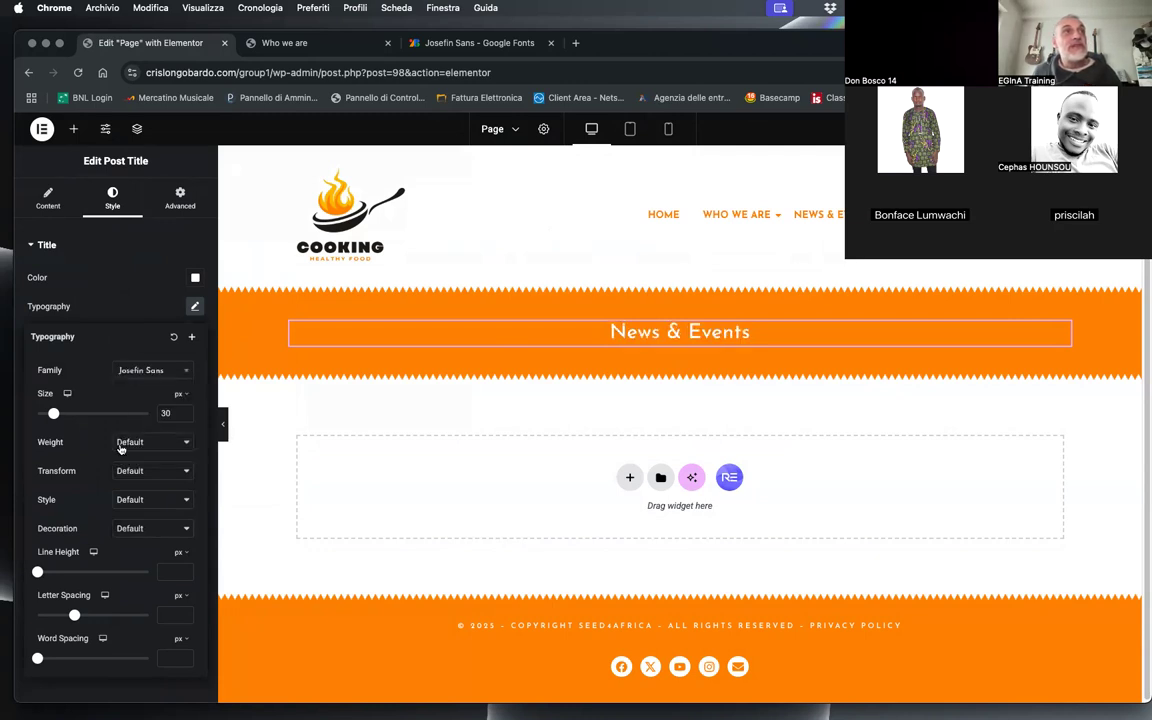
{"action": "left_click_drag", "start_coordinate": [53, 421], "coordinate": [56, 414]}
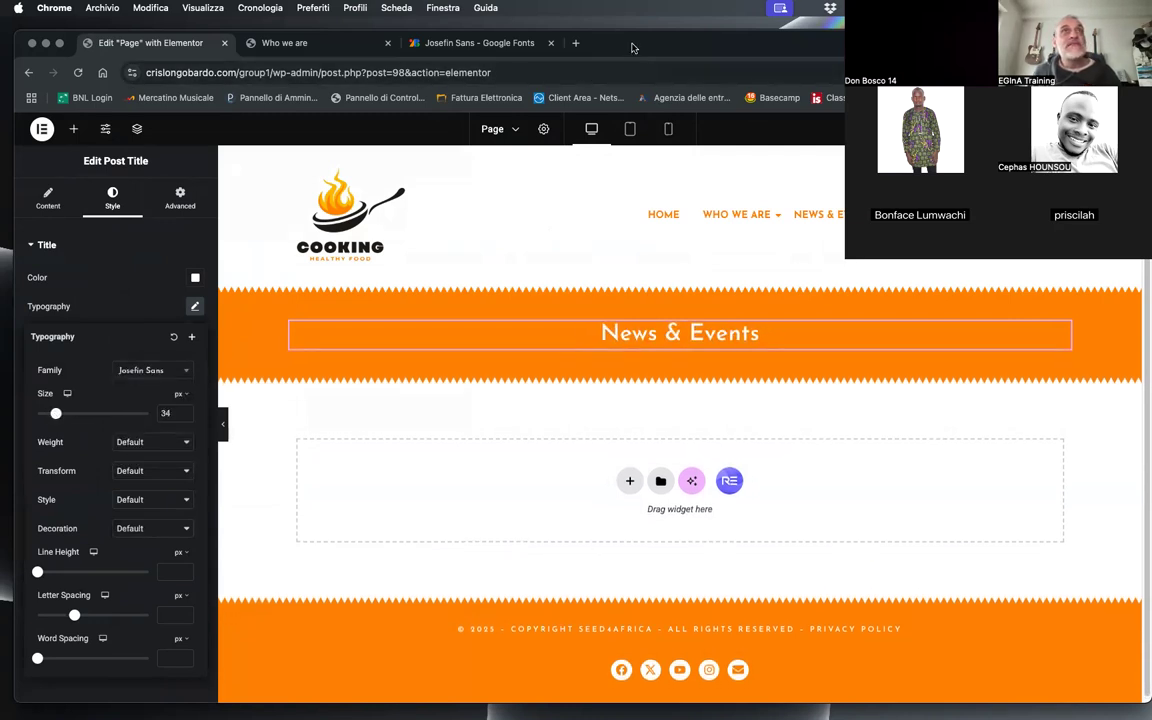
Step: Set the post title's weight to 900 (Black) and its text transform to Uppercase
{"action": "left_click", "coordinate": [137, 449]}
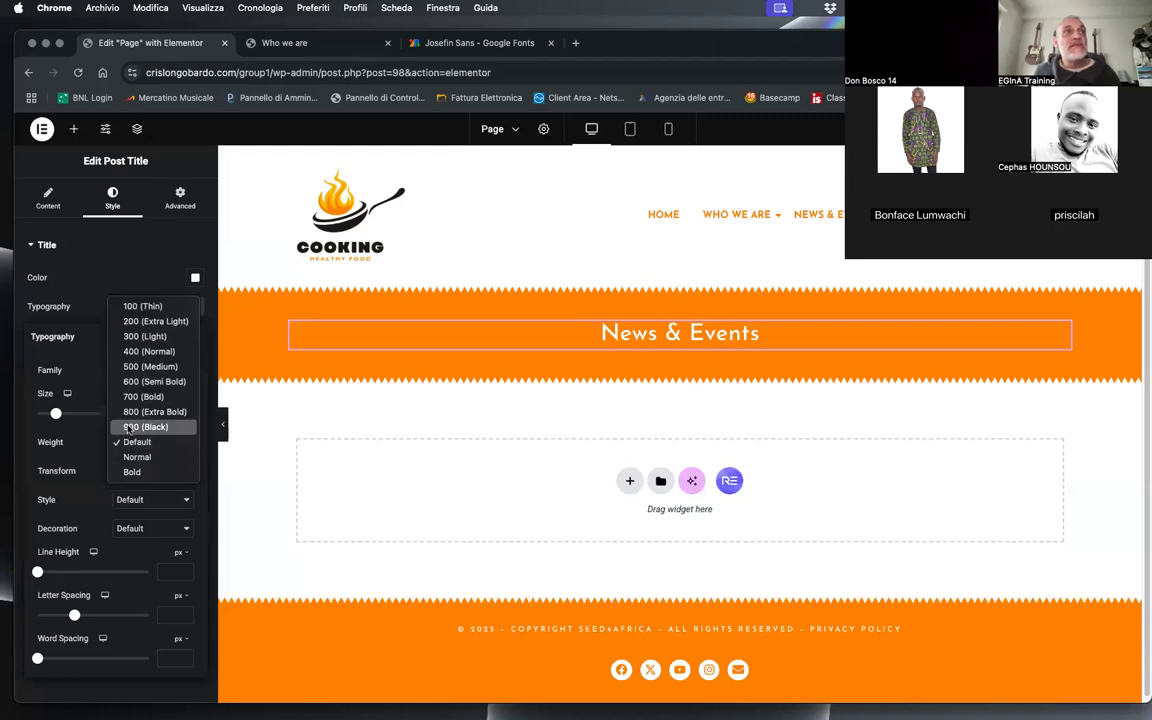
{"action": "left_click", "coordinate": [141, 427]}
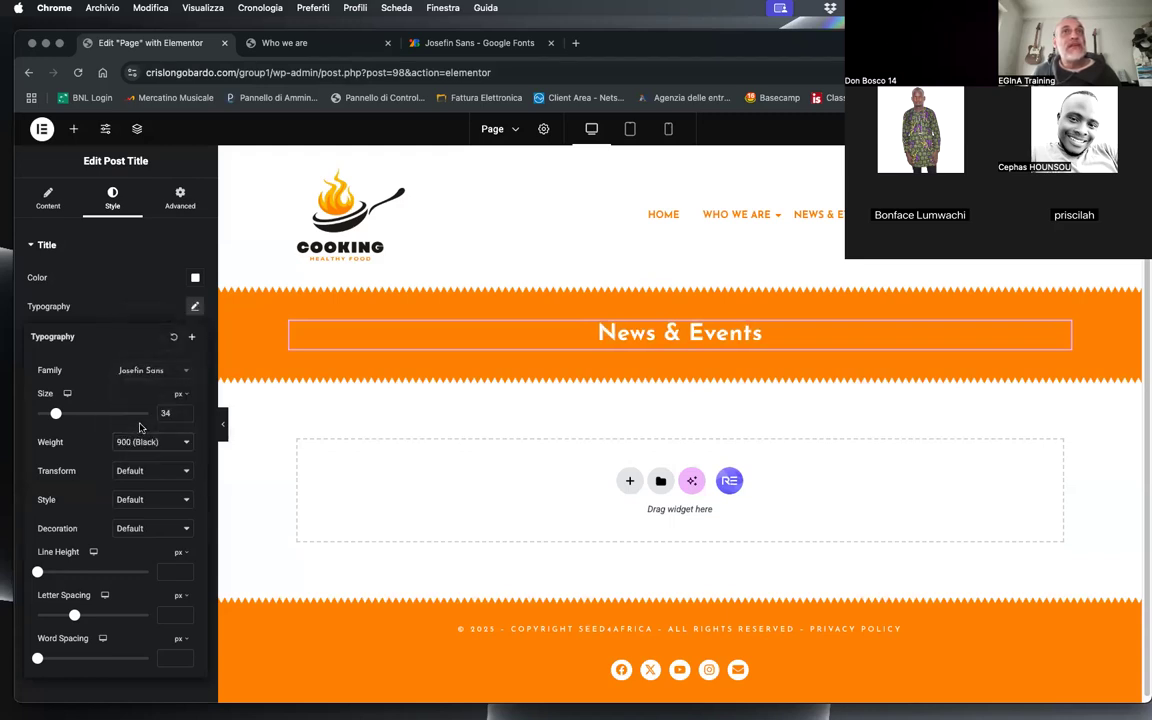
{"action": "left_click", "coordinate": [155, 467]}
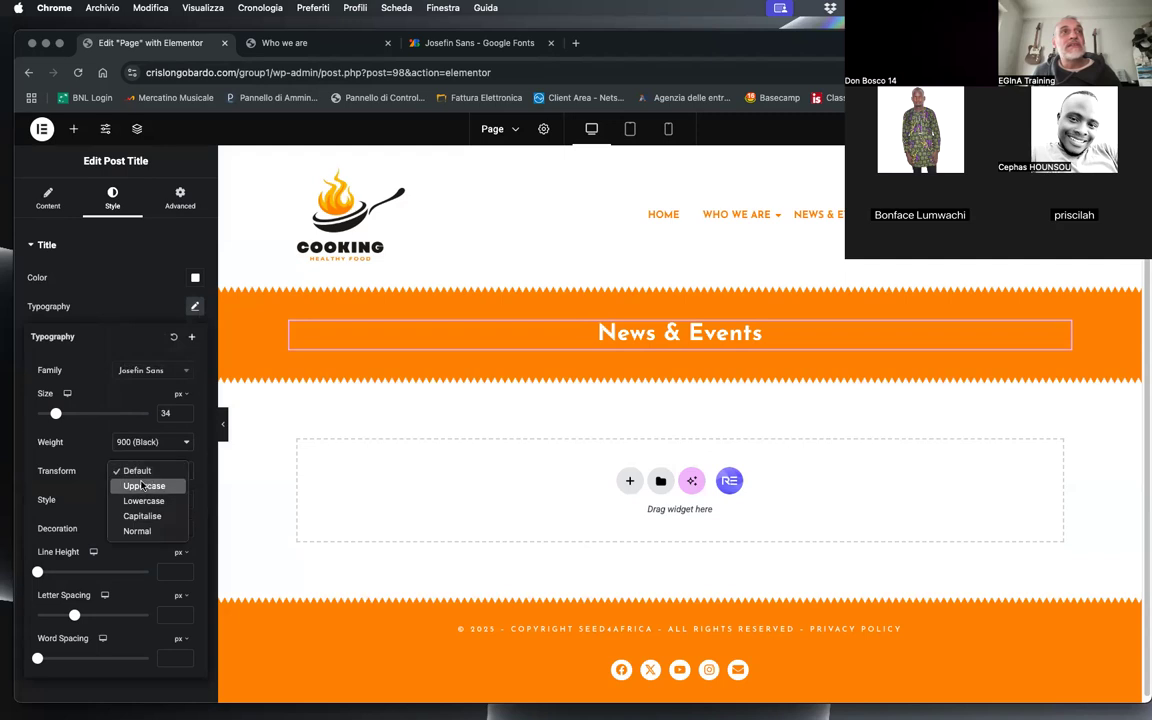
{"action": "left_click", "coordinate": [136, 484]}
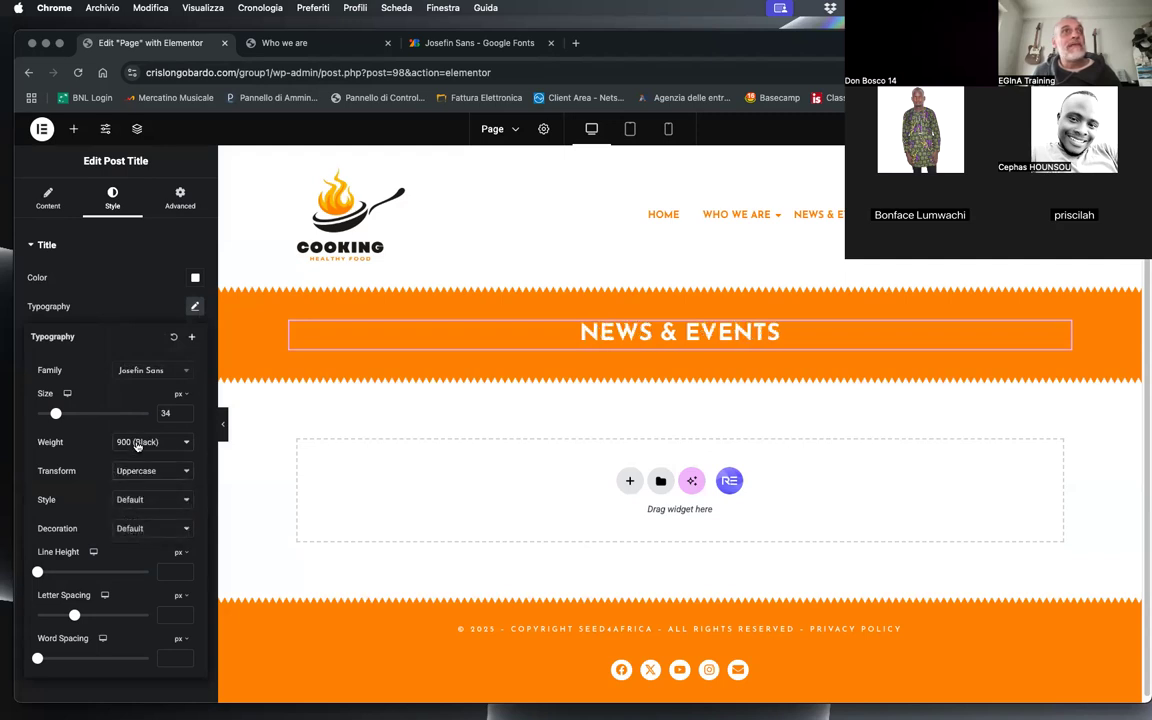
Step: Set the post title's weight to 600 (Semi Bold) and size to 30 px, and save the Page template
{"action": "left_click", "coordinate": [137, 446]}
{"action": "left_click", "coordinate": [156, 403]}
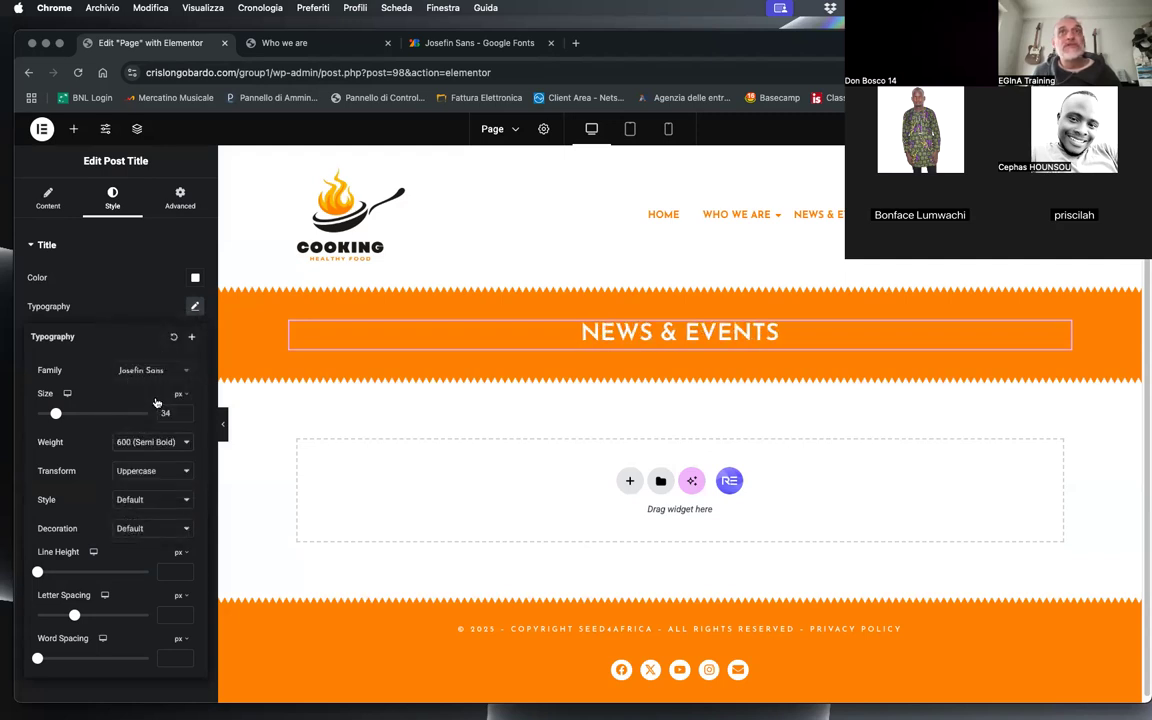
{"action": "left_click", "coordinate": [184, 416]}
{"action": "left_click", "coordinate": [184, 416]}
{"action": "left_click", "coordinate": [184, 416]}
{"action": "left_click", "coordinate": [184, 416]}
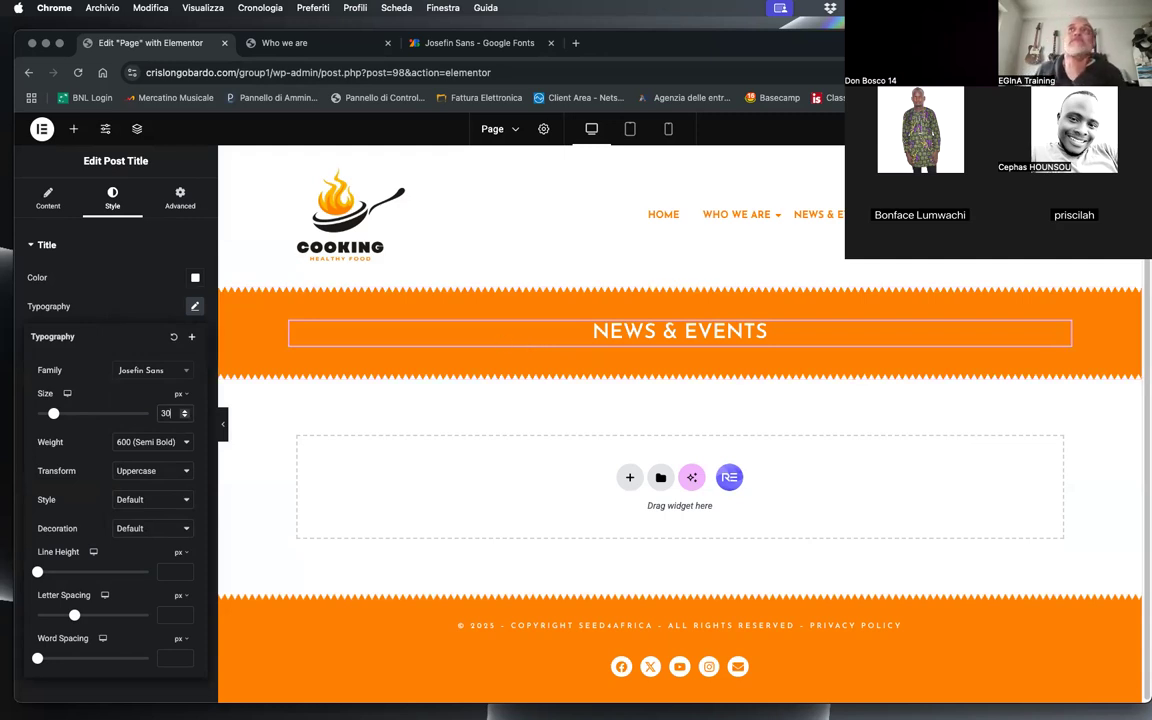
{"action": "left_click", "coordinate": [612, 402]}
{"action": "key", "text": "super+s"}
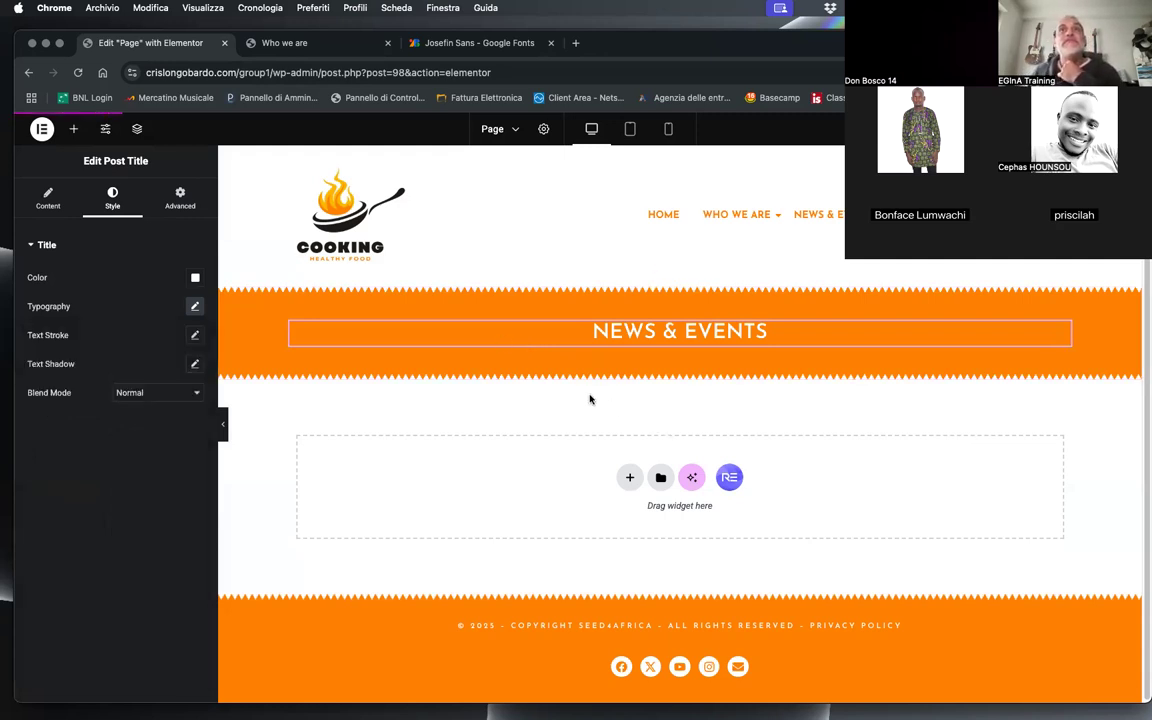
Step: Reload the live Who we are page and examine the restyled title in its orange banner
{"action": "left_click", "coordinate": [284, 42]}
{"action": "left_click", "coordinate": [76, 73]}
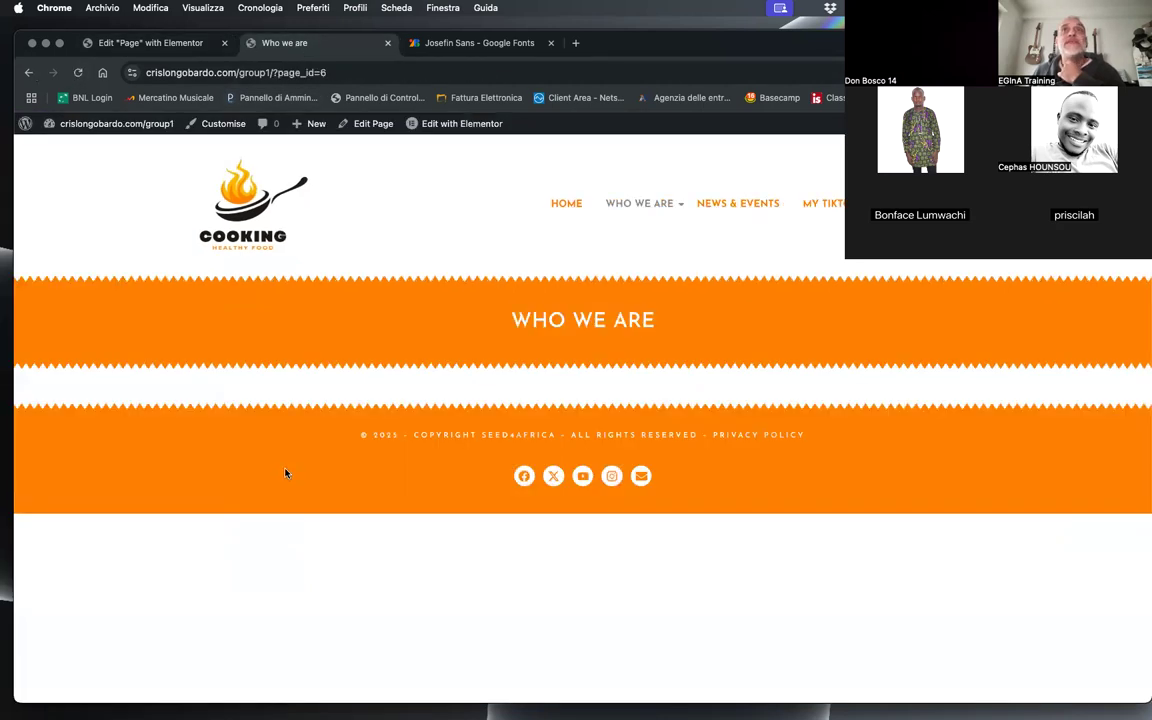
{"action": "left_click_drag", "start_coordinate": [461, 318], "coordinate": [661, 317]}
{"action": "left_click", "coordinate": [659, 317]}
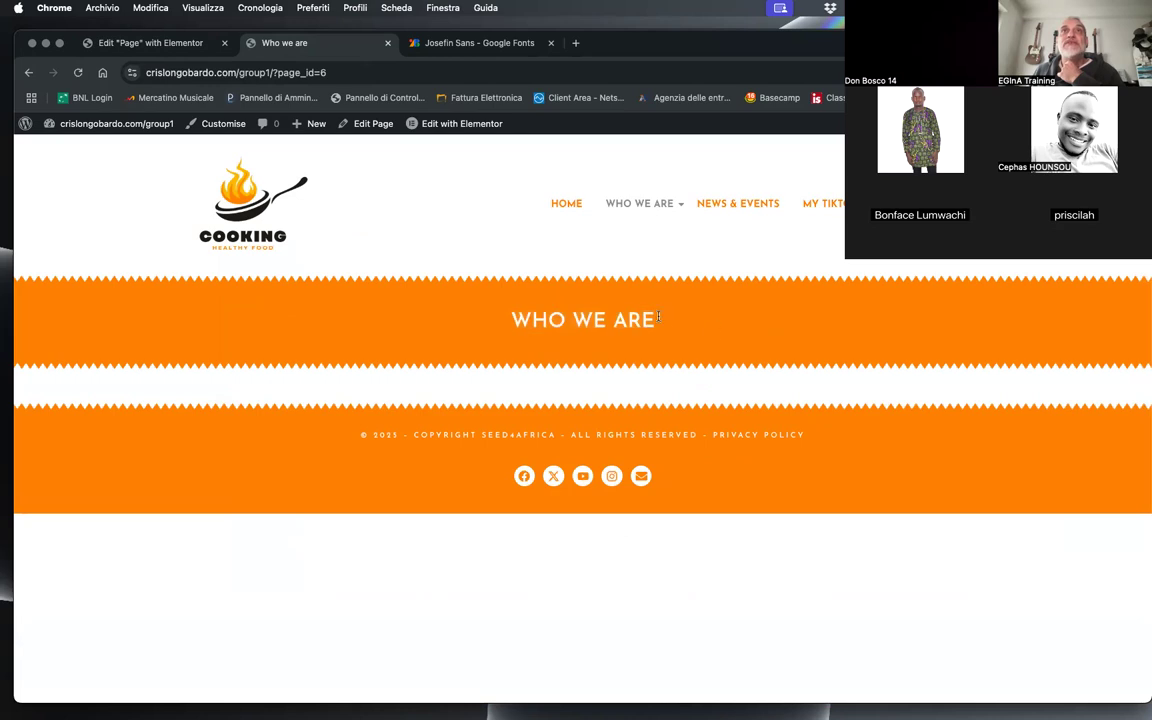
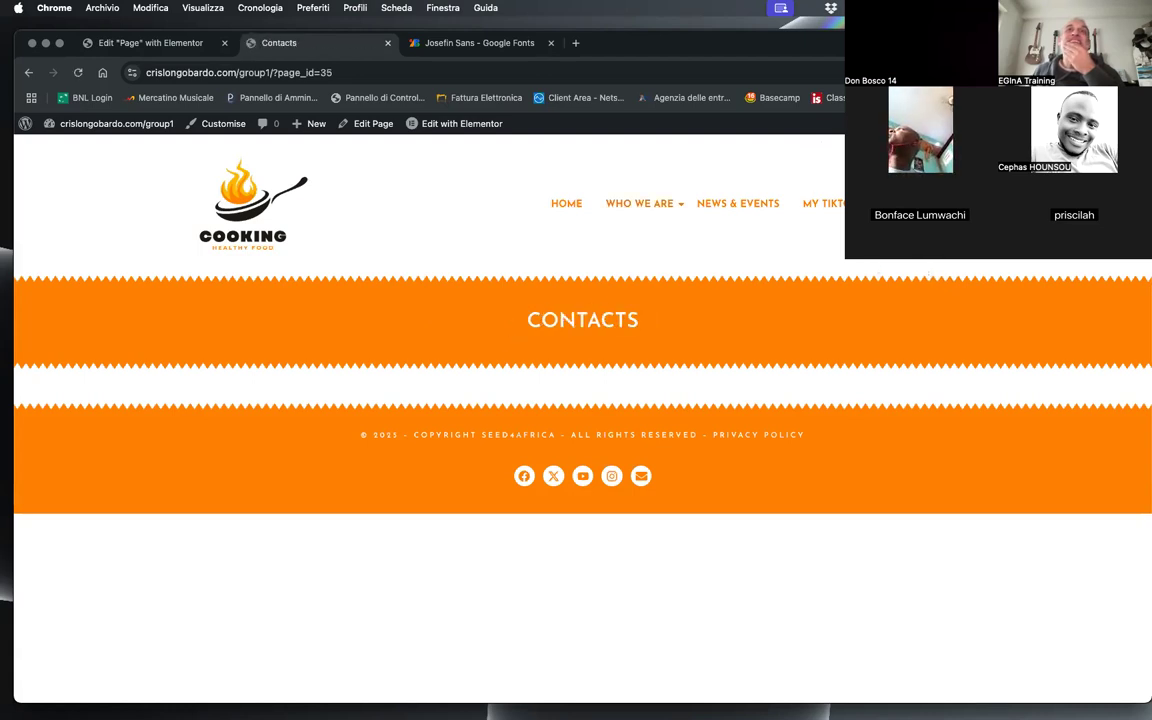
Step: Open the live Concordia Care page, and add a Post Content widget below the title banner in the Page template
{"action": "mouse_move", "coordinate": [650, 205]}
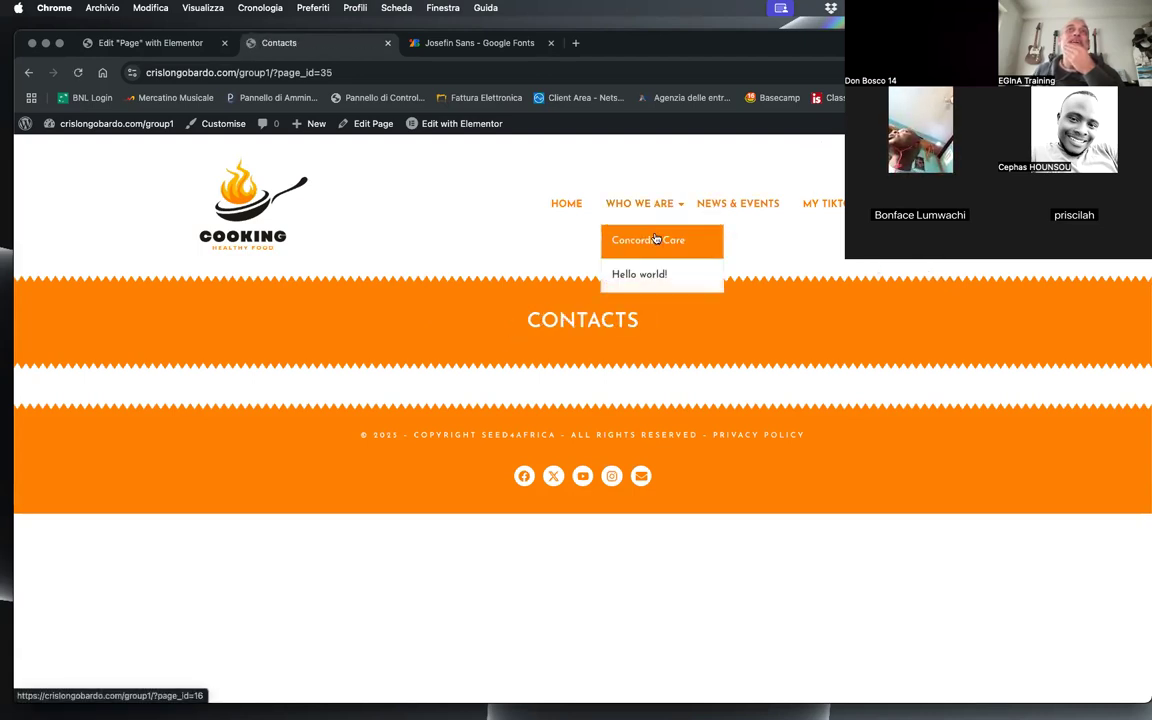
{"action": "left_click", "coordinate": [715, 238]}
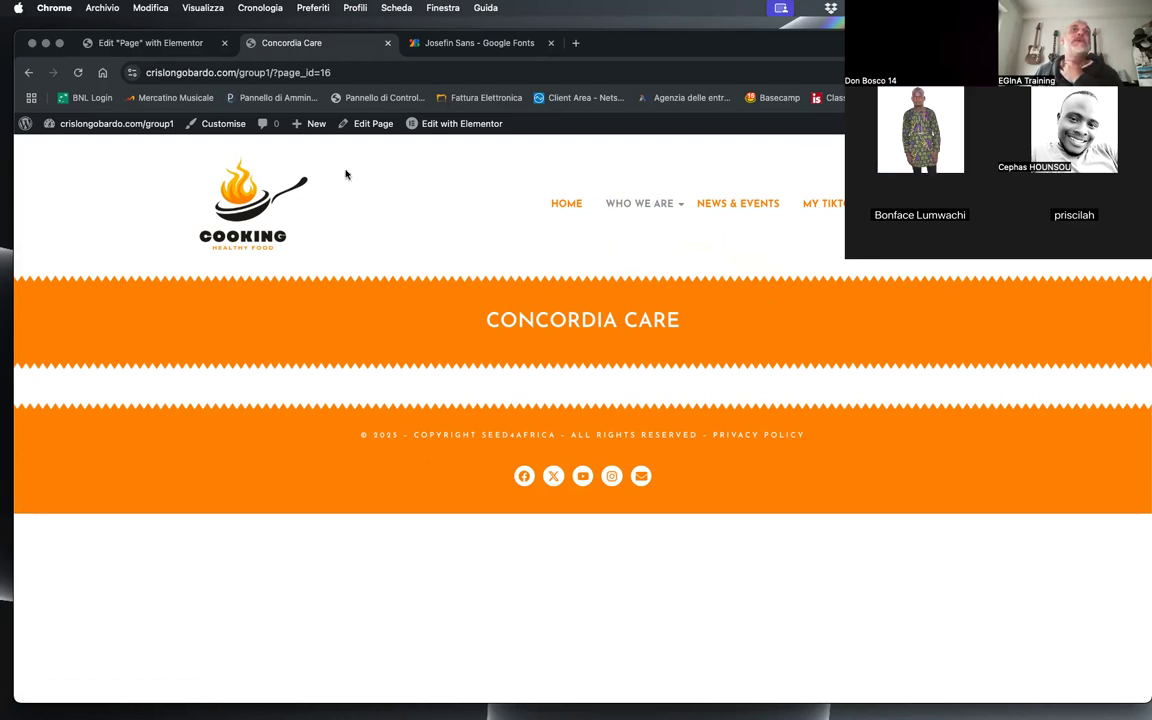
{"action": "left_click", "coordinate": [128, 44]}
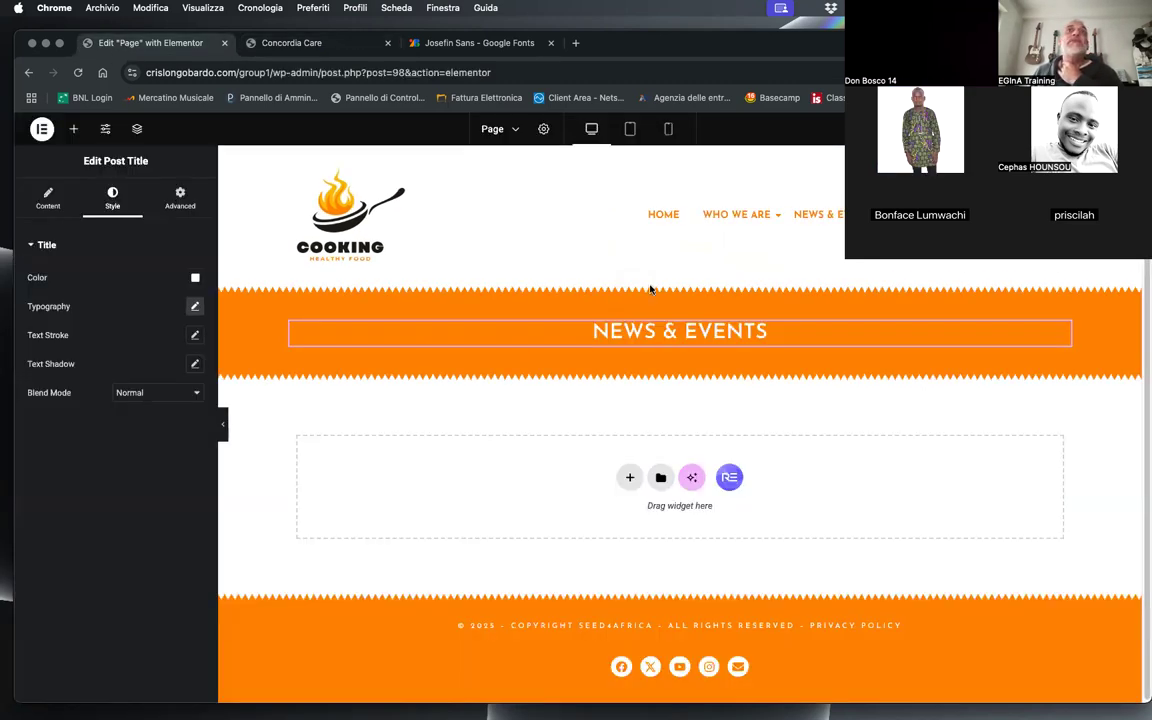
{"action": "left_click", "coordinate": [73, 128]}
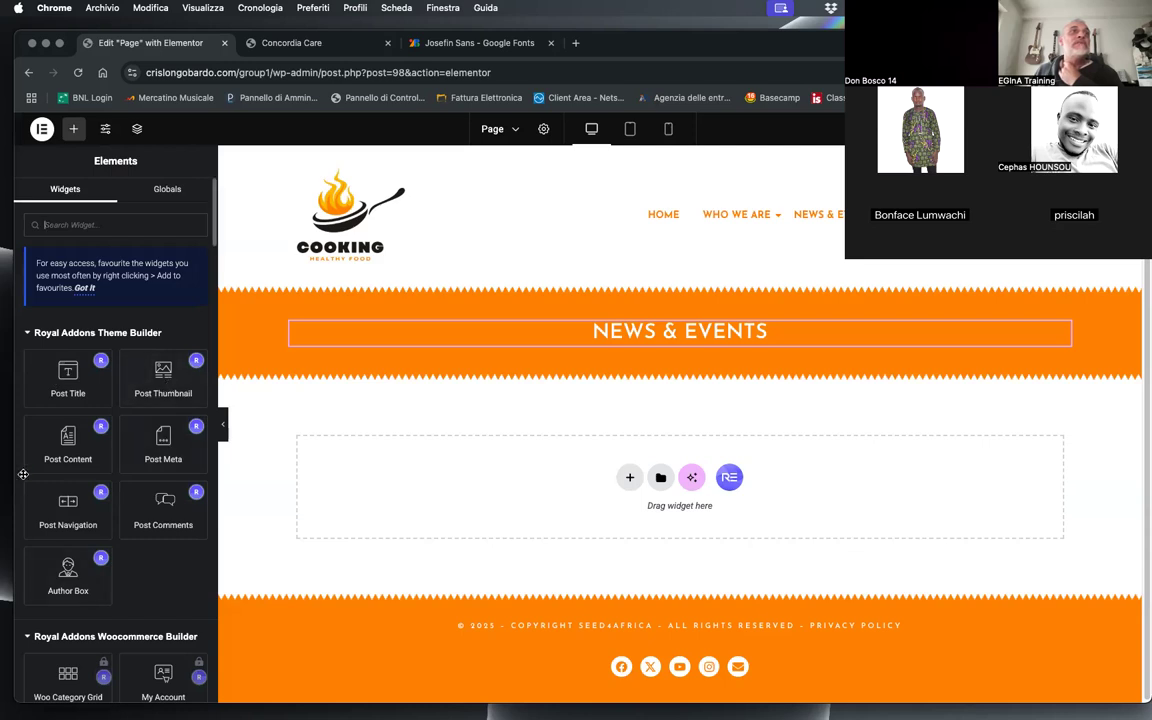
{"action": "mouse_move", "coordinate": [146, 382]}
{"action": "left_mouse_down"}
{"action": "mouse_move", "coordinate": [755, 432]}
{"action": "mouse_move", "coordinate": [760, 446]}
{"action": "mouse_move", "coordinate": [193, 411]}
{"action": "mouse_move", "coordinate": [160, 385]}
{"action": "mouse_move", "coordinate": [147, 389]}
{"action": "left_mouse_up"}
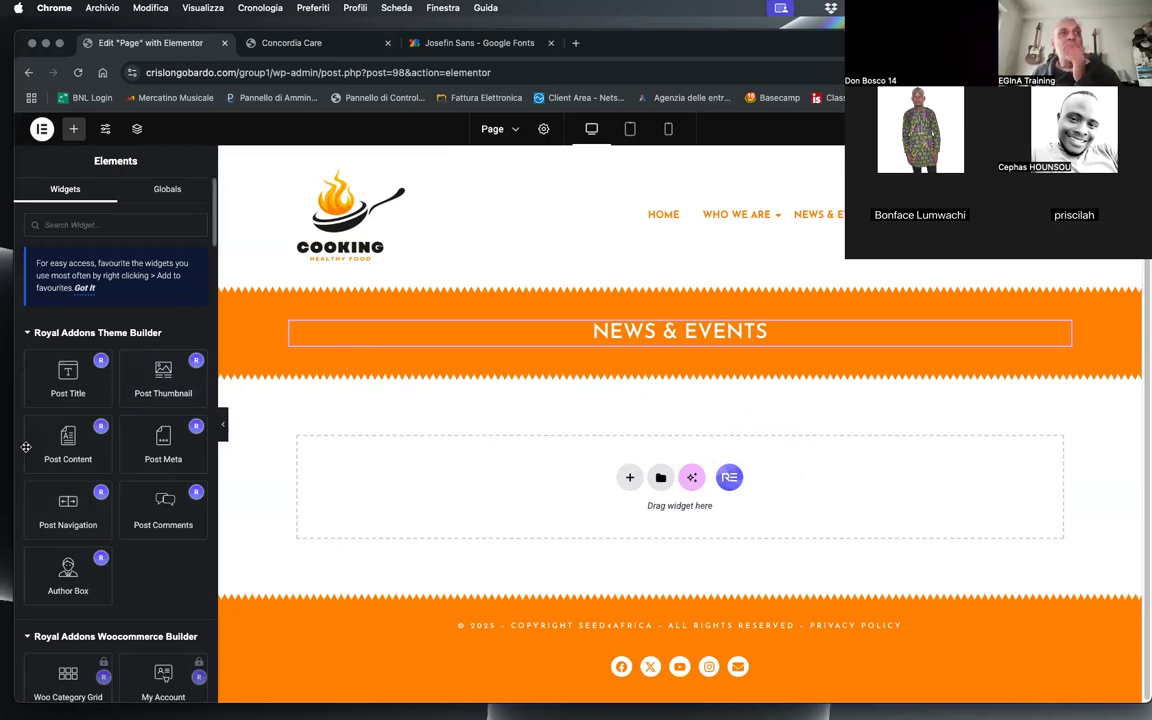
{"action": "left_click_drag", "start_coordinate": [60, 443], "coordinate": [599, 496]}
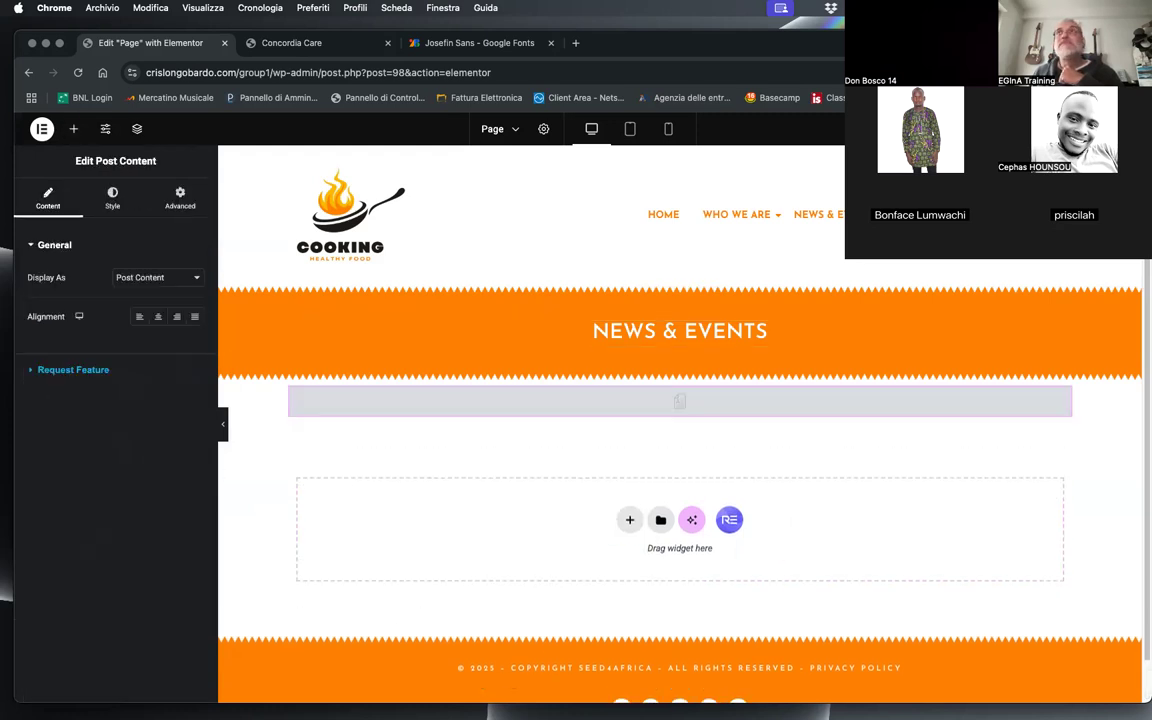
Step: Reload the live Concordia Care page and examine how its image and text display between the banner and footer
{"action": "left_click", "coordinate": [265, 45]}
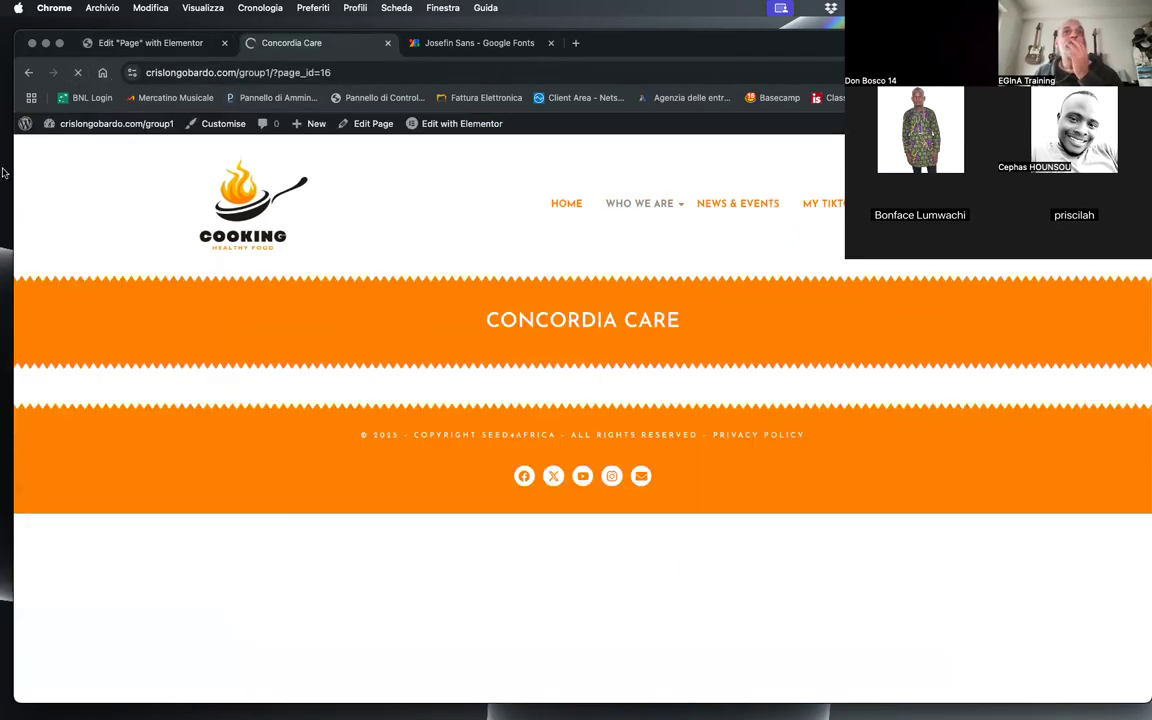
{"action": "scroll", "coordinate": [427, 400], "scroll_direction": "down", "scroll_amount": 5}
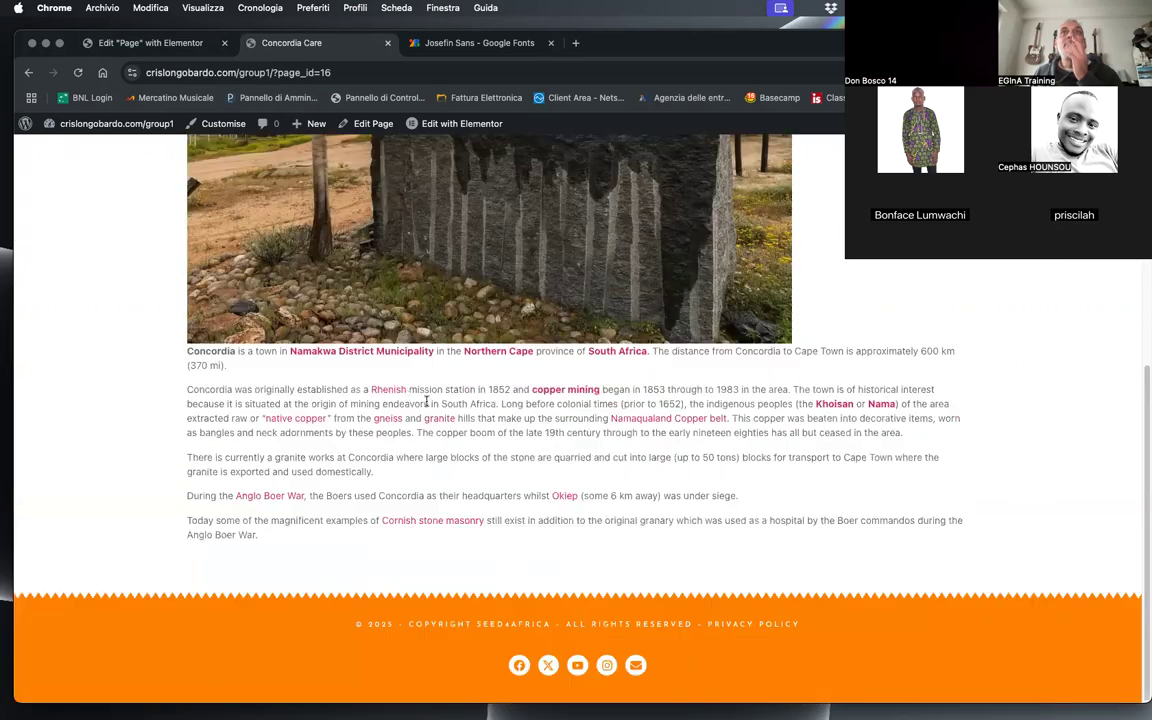
{"action": "scroll", "coordinate": [565, 489], "scroll_direction": "up", "scroll_amount": 5}
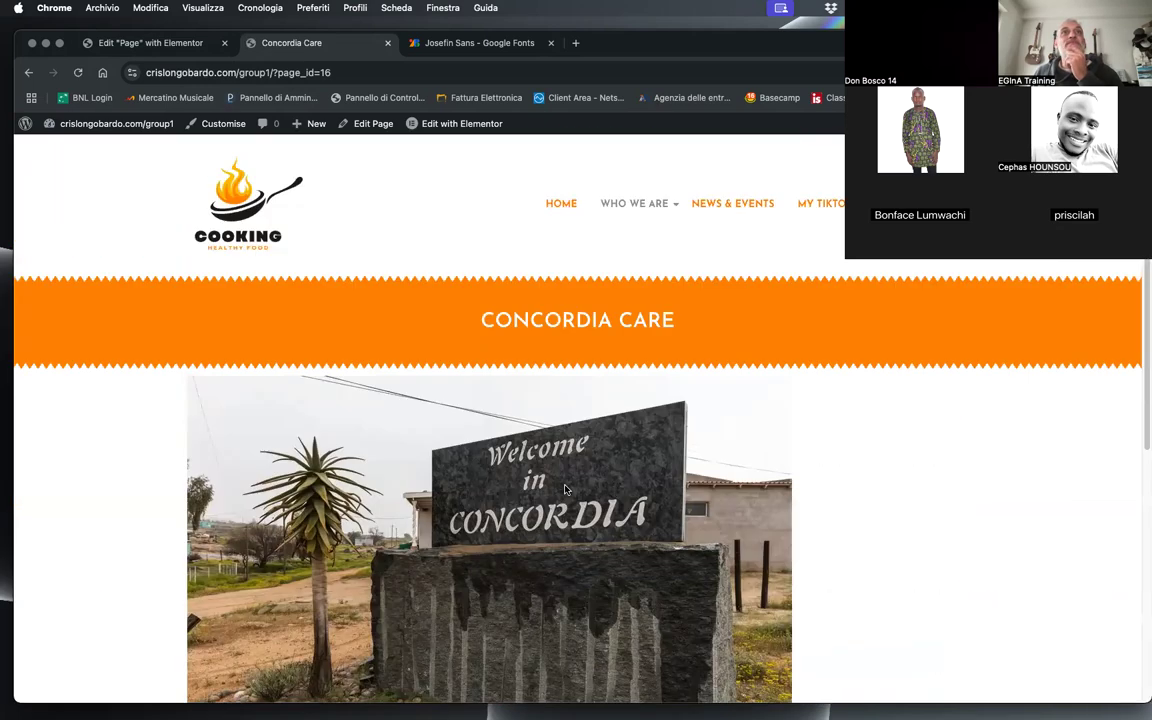
{"action": "scroll", "coordinate": [789, 598], "scroll_direction": "down", "scroll_amount": 5}
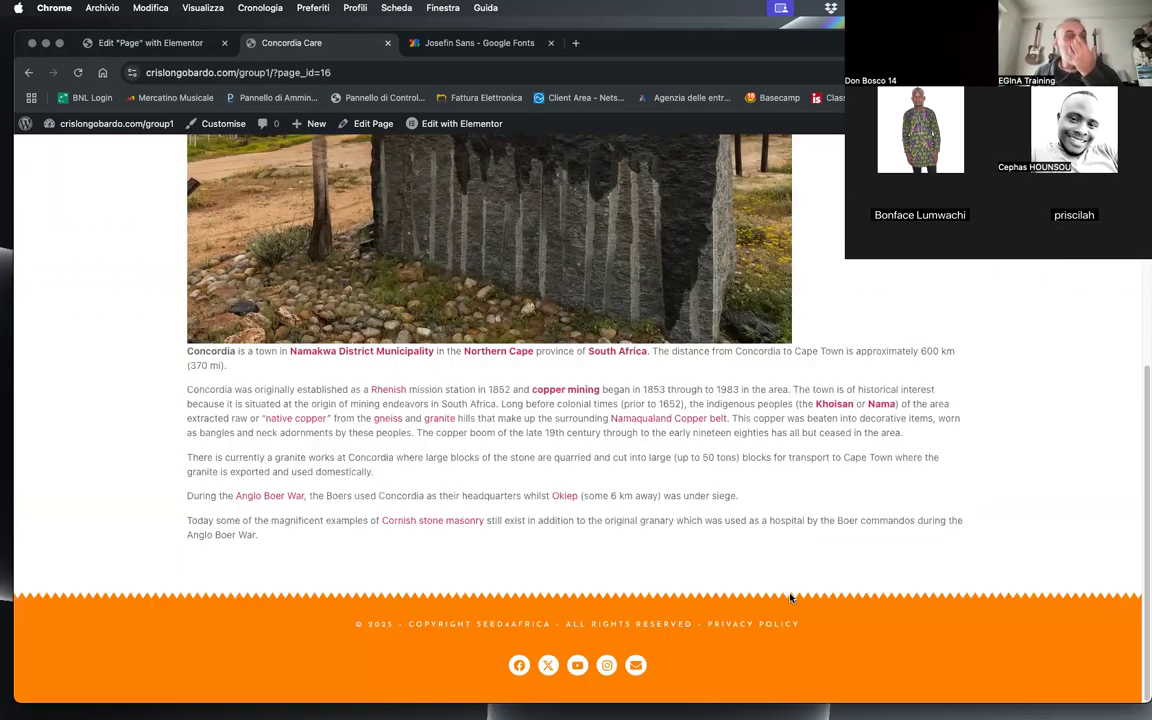
{"action": "scroll", "coordinate": [789, 598], "scroll_direction": "up", "scroll_amount": 5}
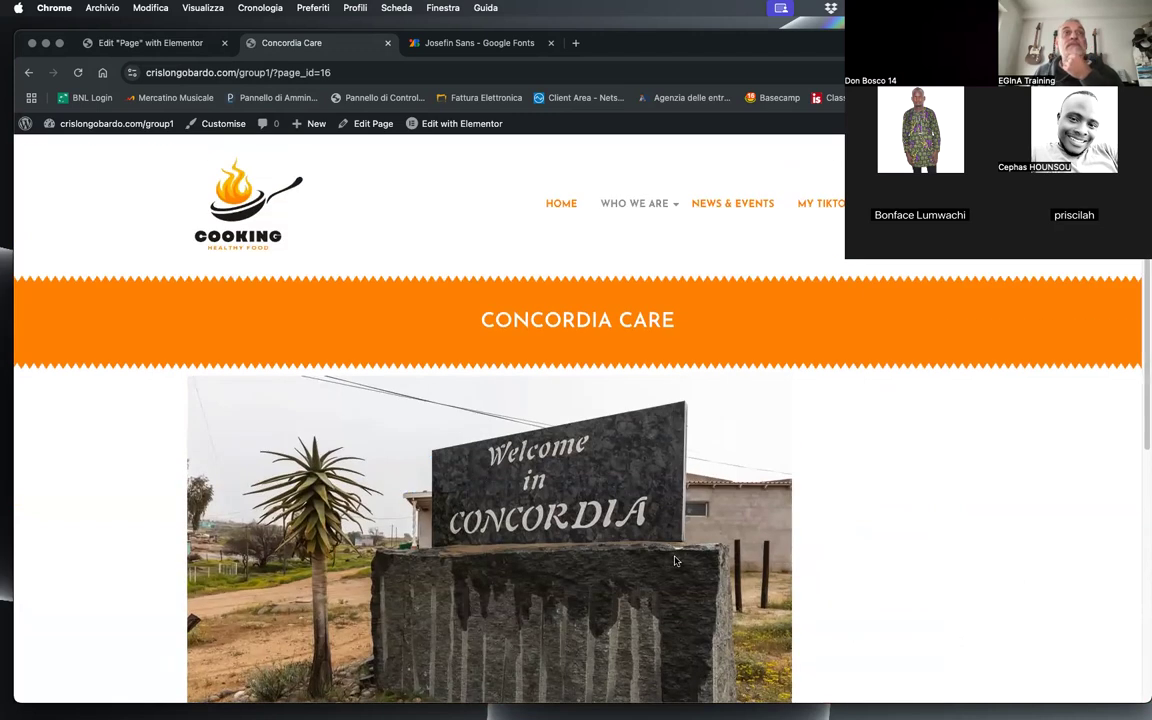
Step: Set the post content container's boxed width to 800 px and its top and bottom margins to 30 px
{"action": "left_click", "coordinate": [178, 45]}
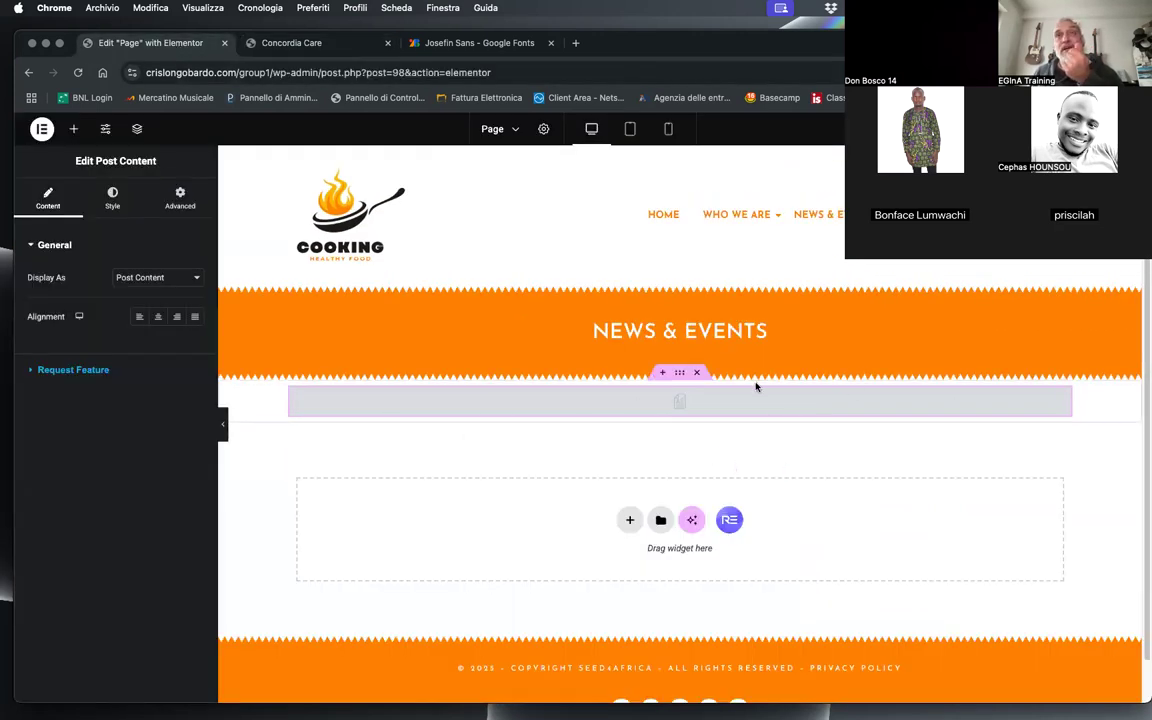
{"action": "left_click", "coordinate": [677, 373]}
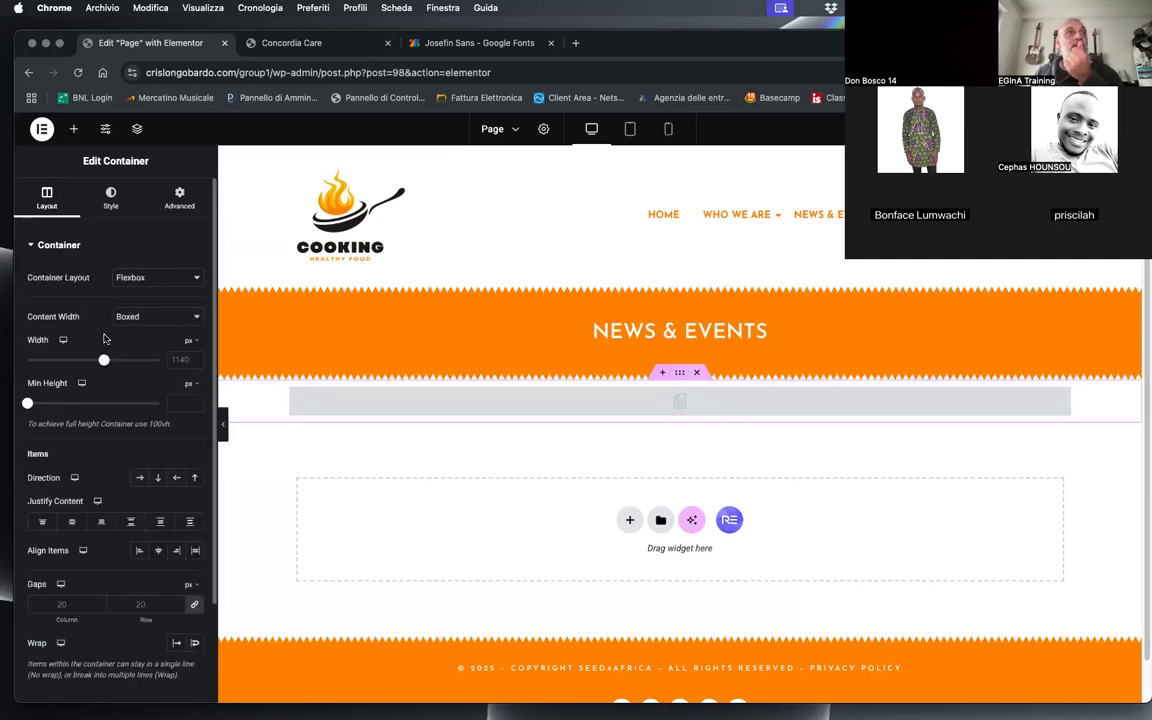
{"action": "left_click", "coordinate": [174, 359]}
{"action": "type", "text": "800"}
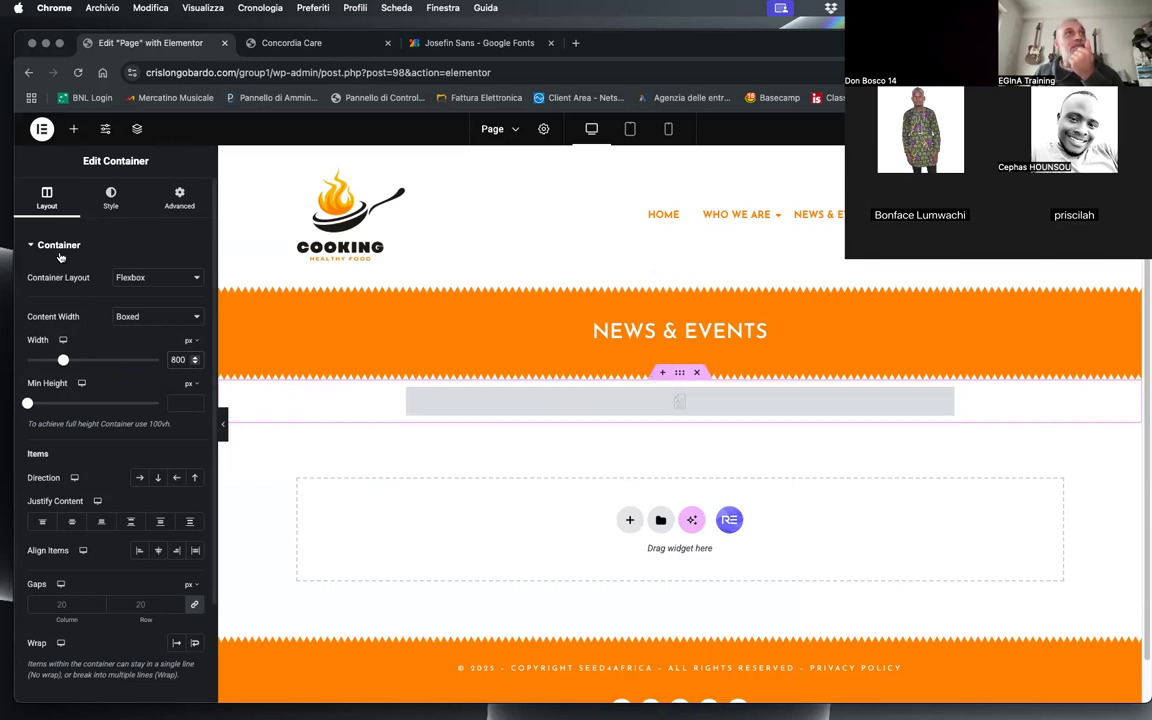
{"action": "left_click", "coordinate": [176, 197]}
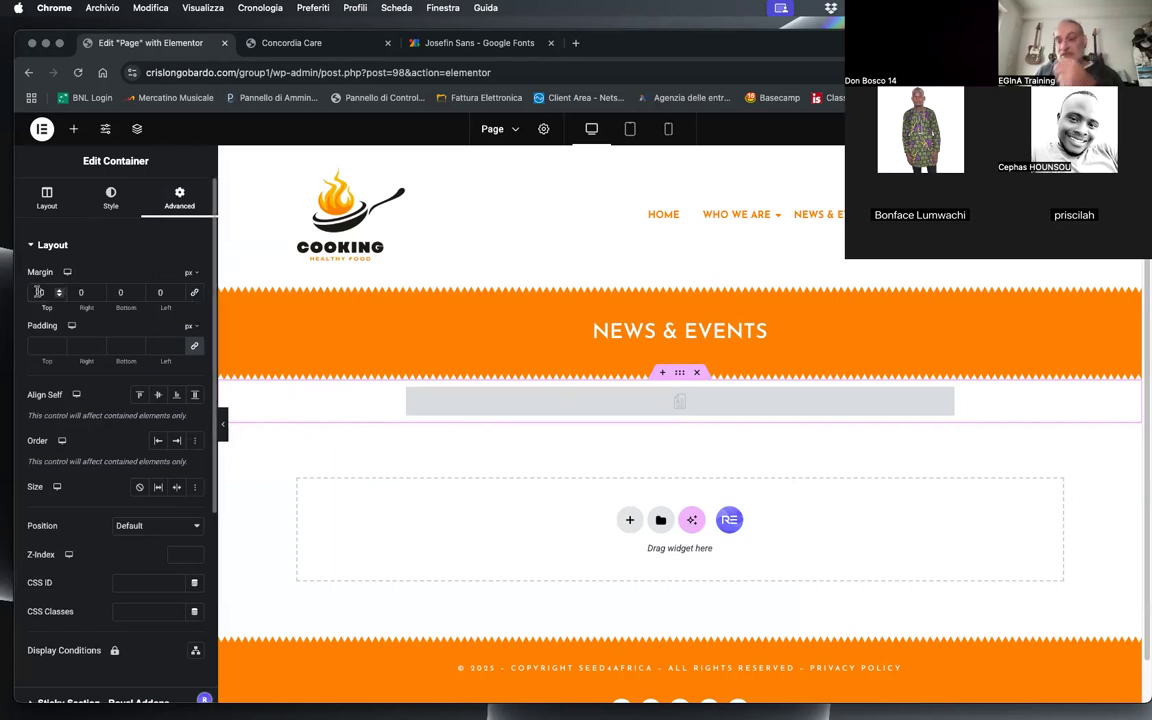
{"action": "type", "text": "3"}
{"action": "left_click", "coordinate": [115, 291]}
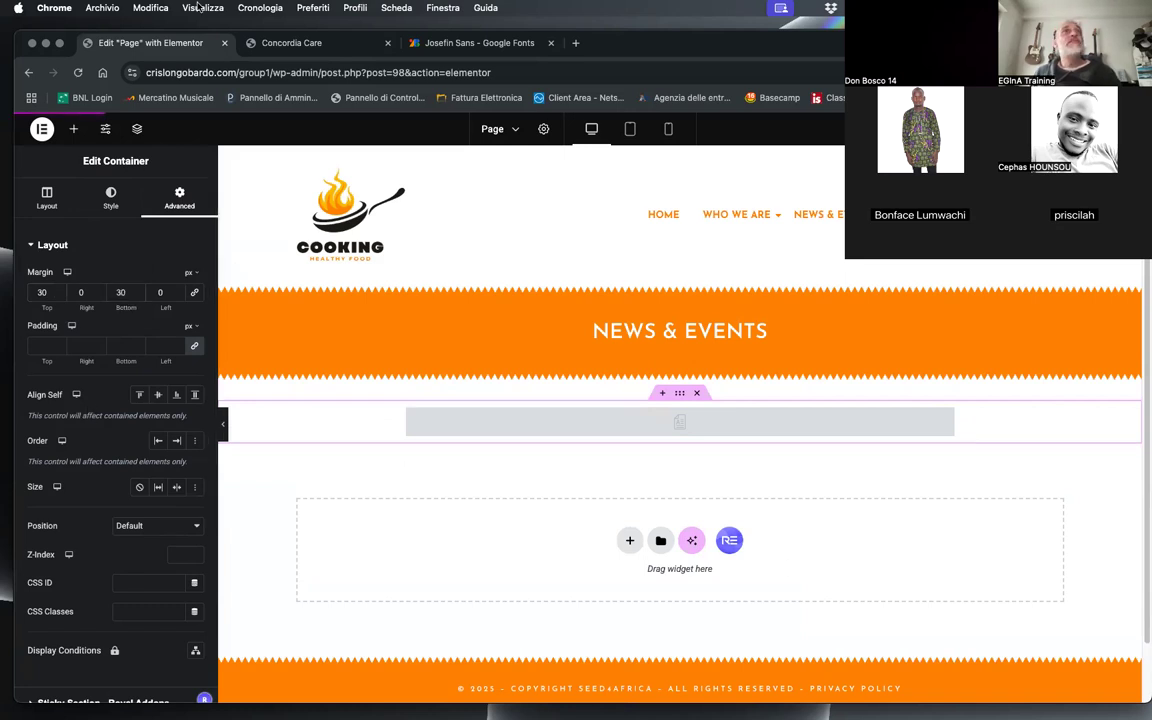
Step: Reload the live Concordia Care page and examine the content's width and spacing around the banner and footer
{"action": "left_click", "coordinate": [290, 42]}
{"action": "left_click", "coordinate": [78, 72]}
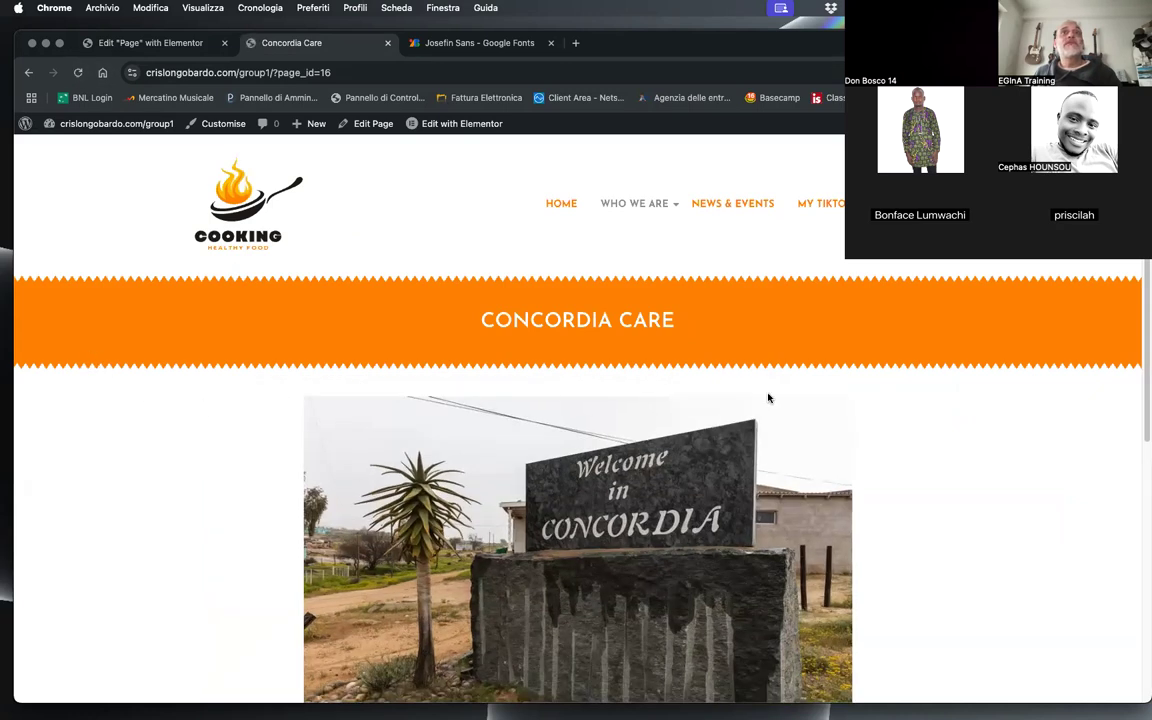
{"action": "scroll", "coordinate": [768, 398], "scroll_direction": "down", "scroll_amount": 5}
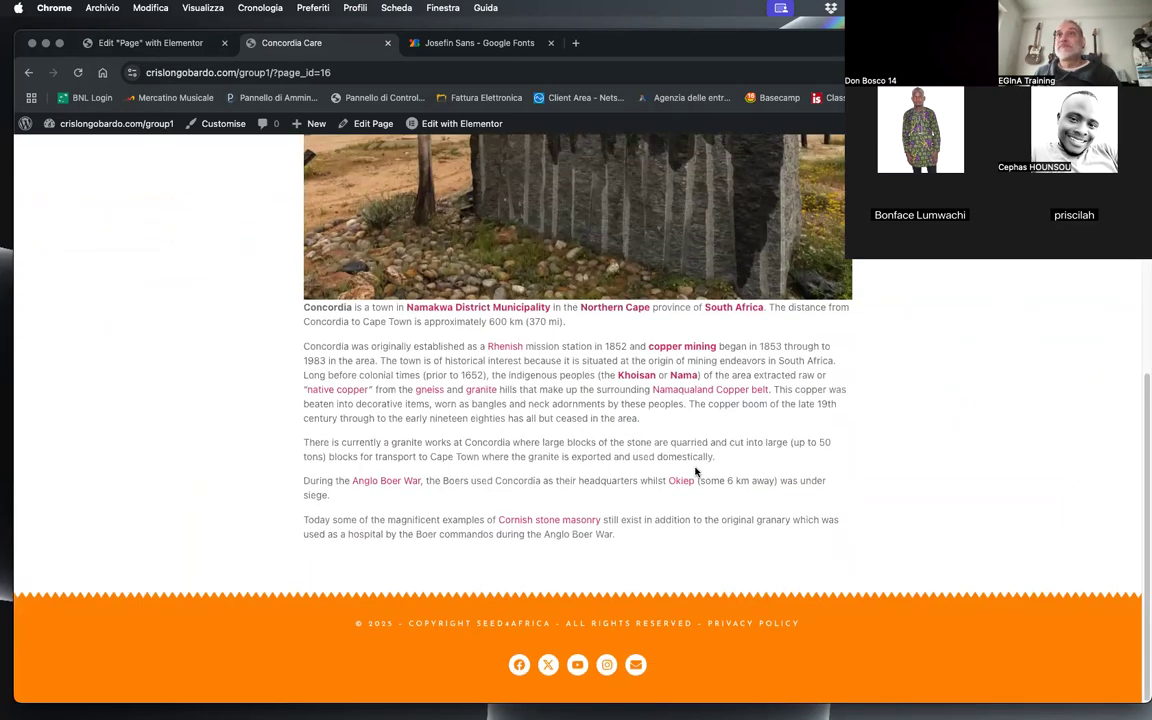
Step: Set the Post Content widget's alignment to Justified in the Page template
{"action": "left_click", "coordinate": [150, 42]}
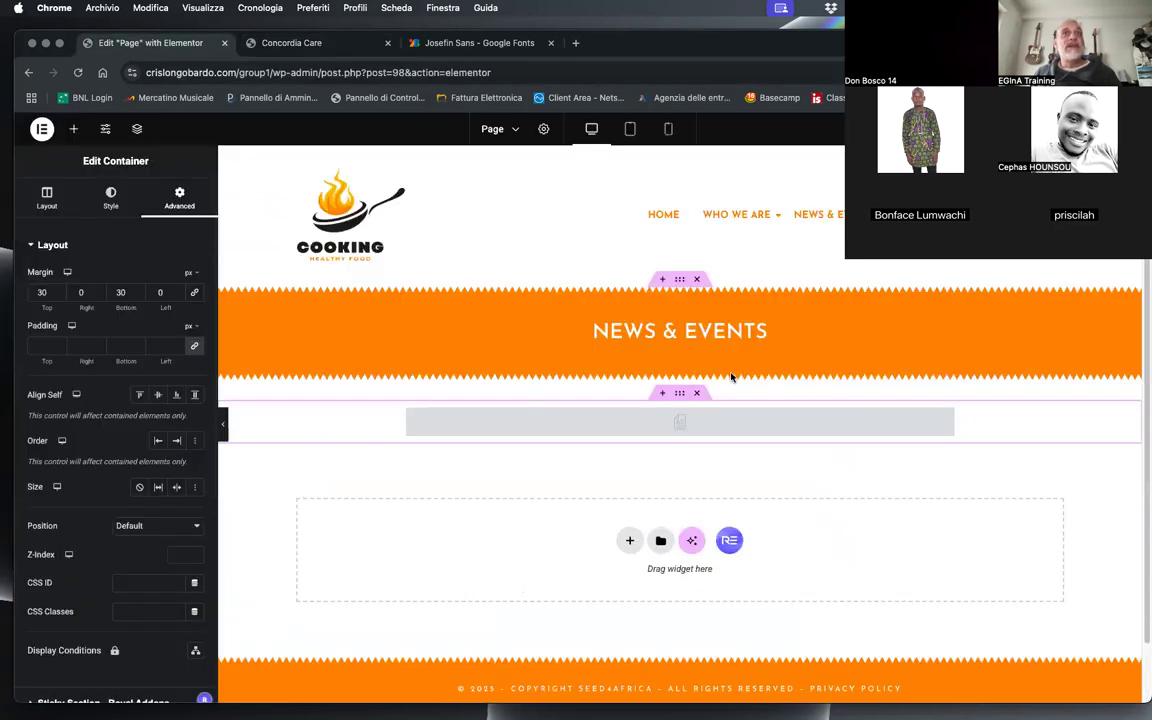
{"action": "left_click", "coordinate": [458, 434]}
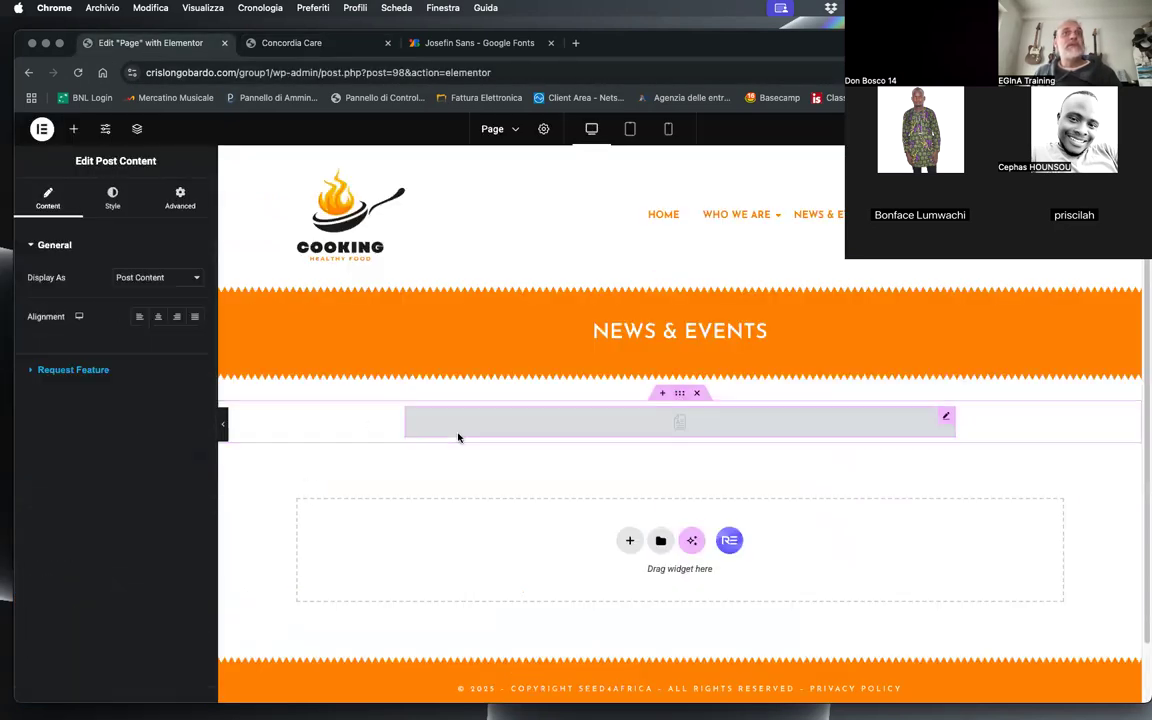
{"action": "left_click", "coordinate": [200, 321]}
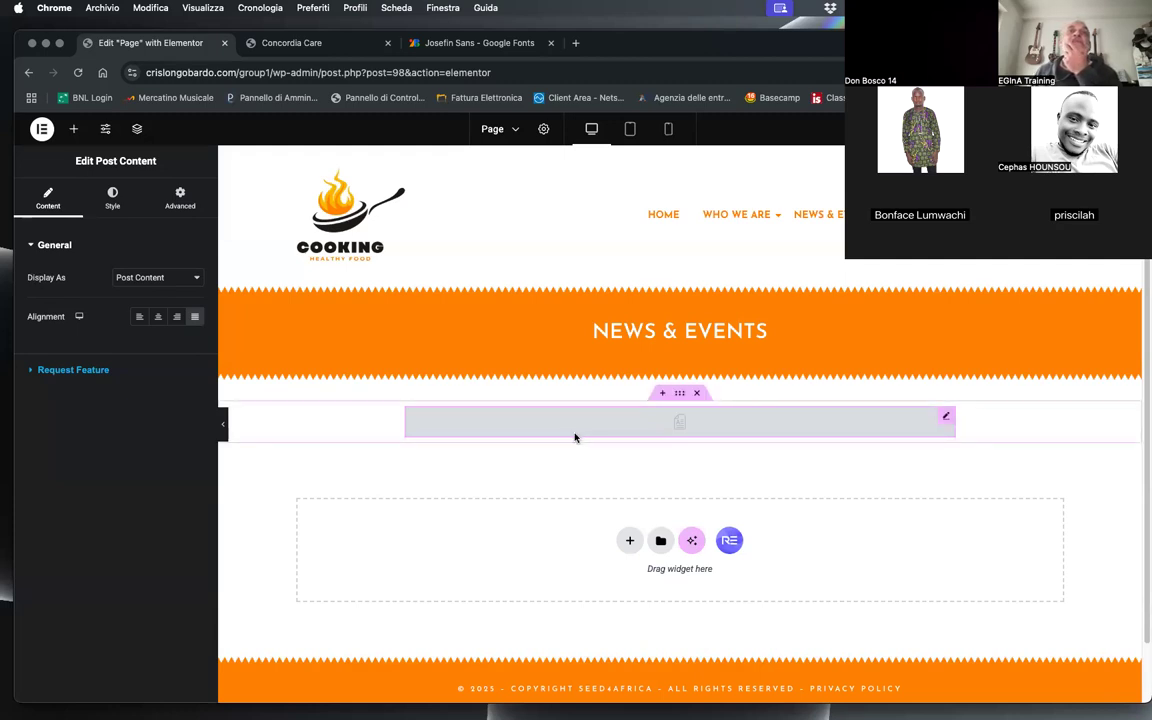
Step: Set the Post Content widget's text colour to #333333
{"action": "left_click", "coordinate": [112, 194]}
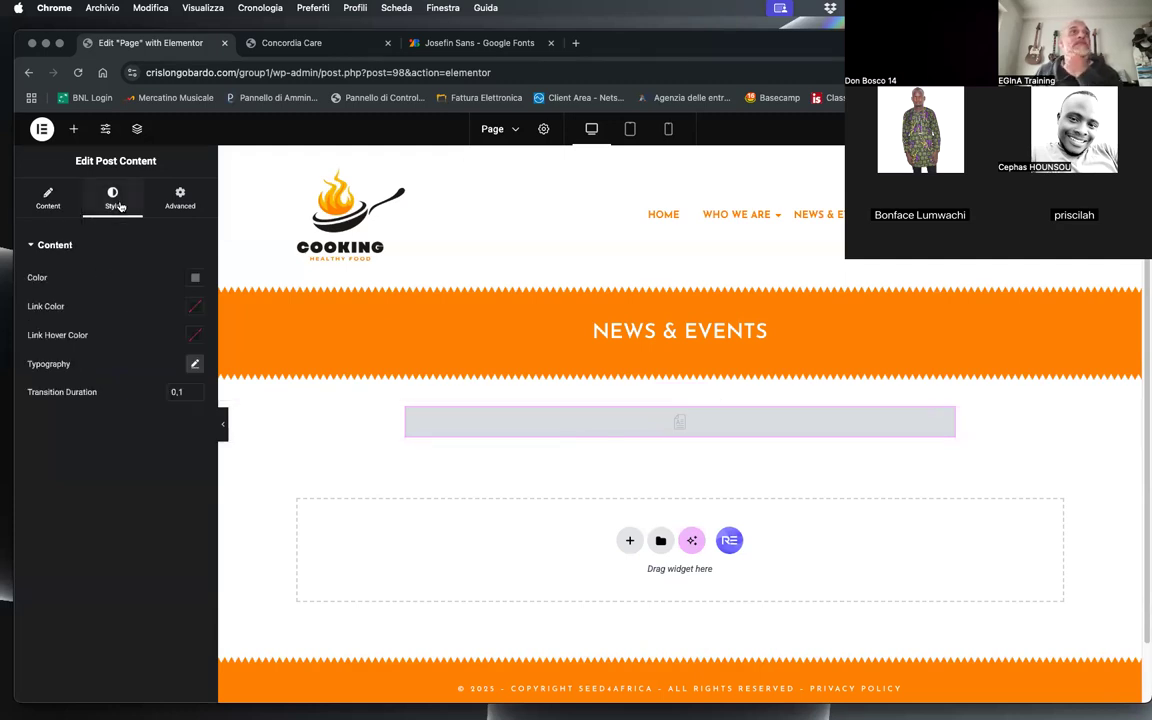
{"action": "left_click", "coordinate": [195, 277]}
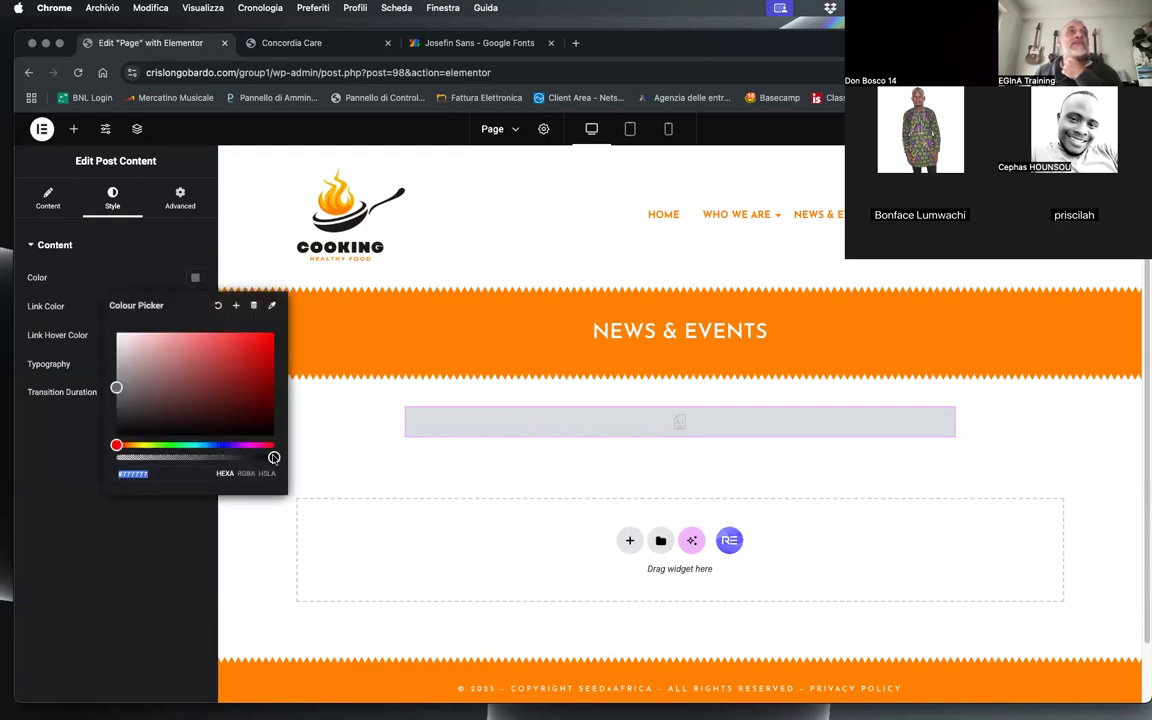
{"action": "type", "text": "#1A1A1A"}
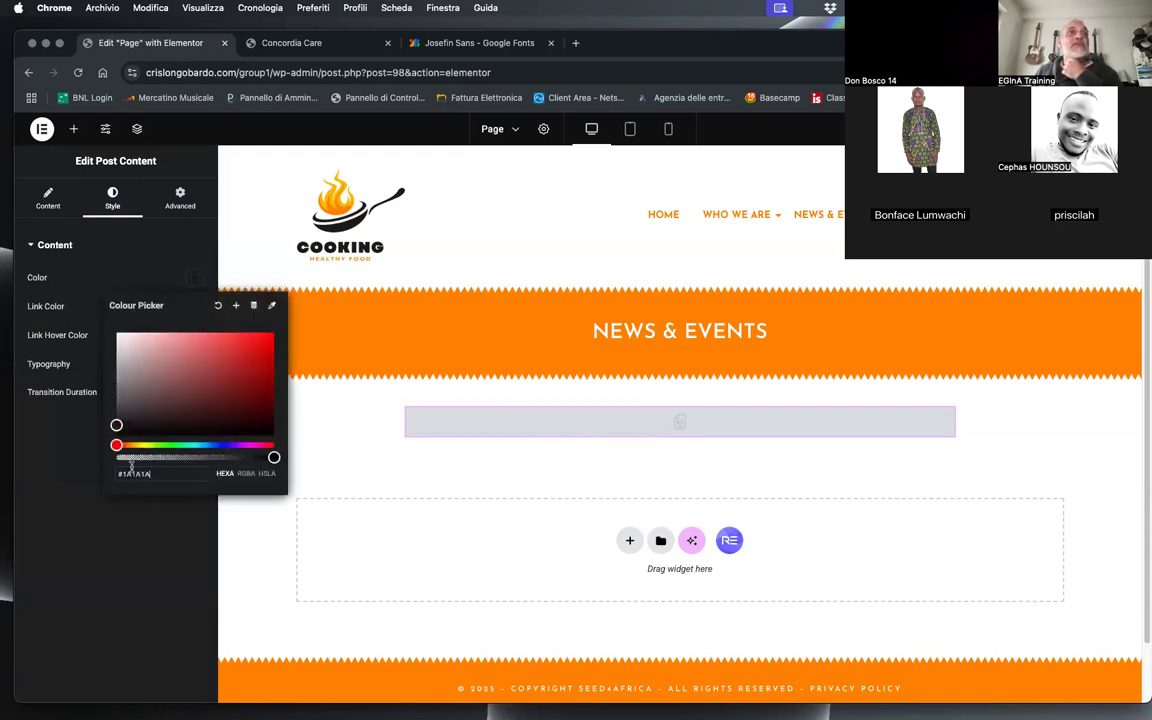
{"action": "double_click", "coordinate": [135, 471]}
{"action": "type", "text": "#333333"}
{"action": "left_click", "coordinate": [127, 528]}
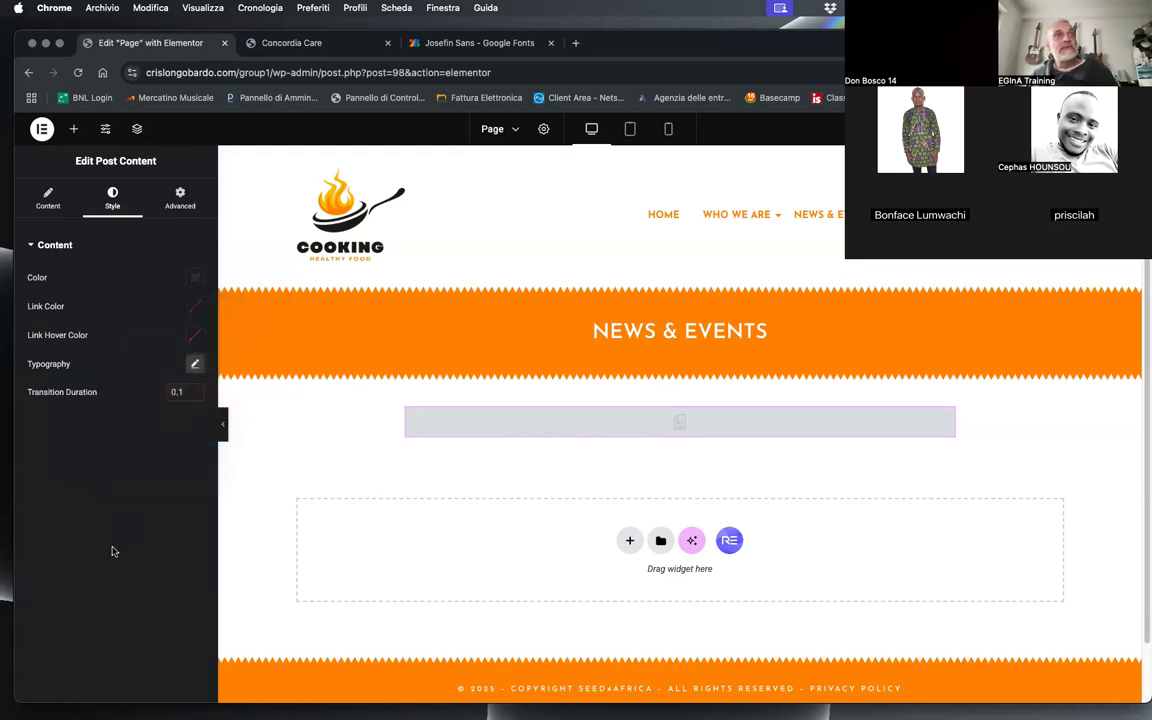
Step: Set the post content's link colour to orange #FF8B02 and its link hover colour to grey
{"action": "left_click", "coordinate": [196, 311]}
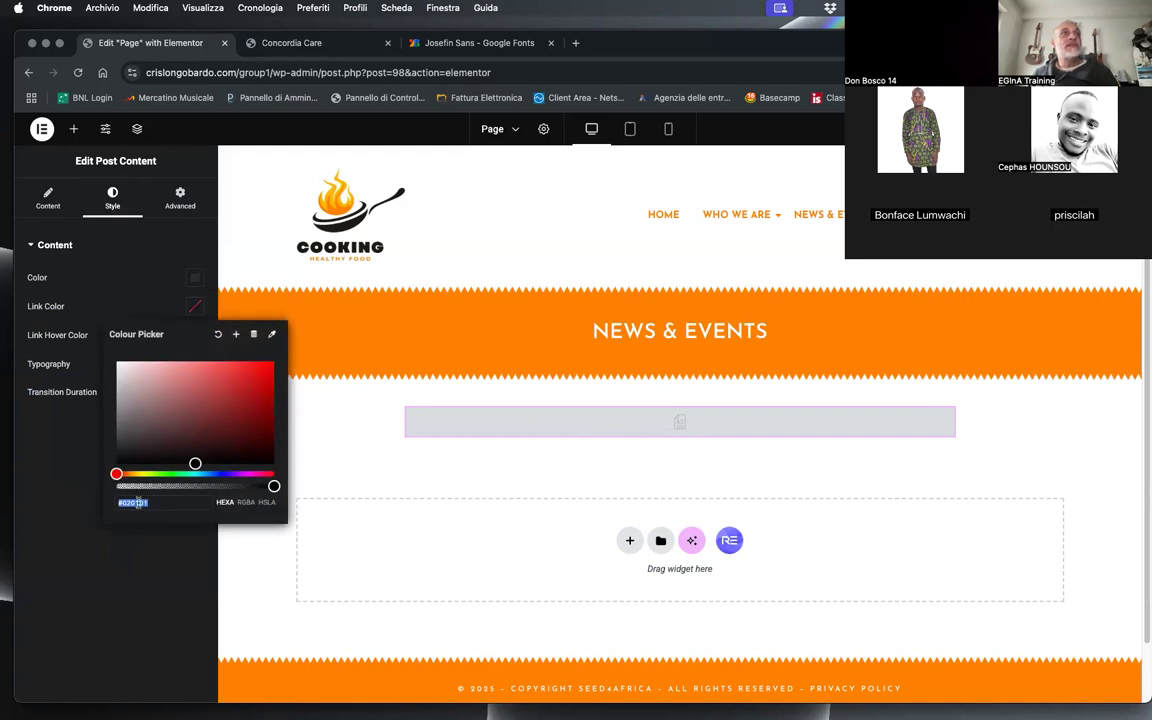
{"action": "type", "text": "#FF8B02"}
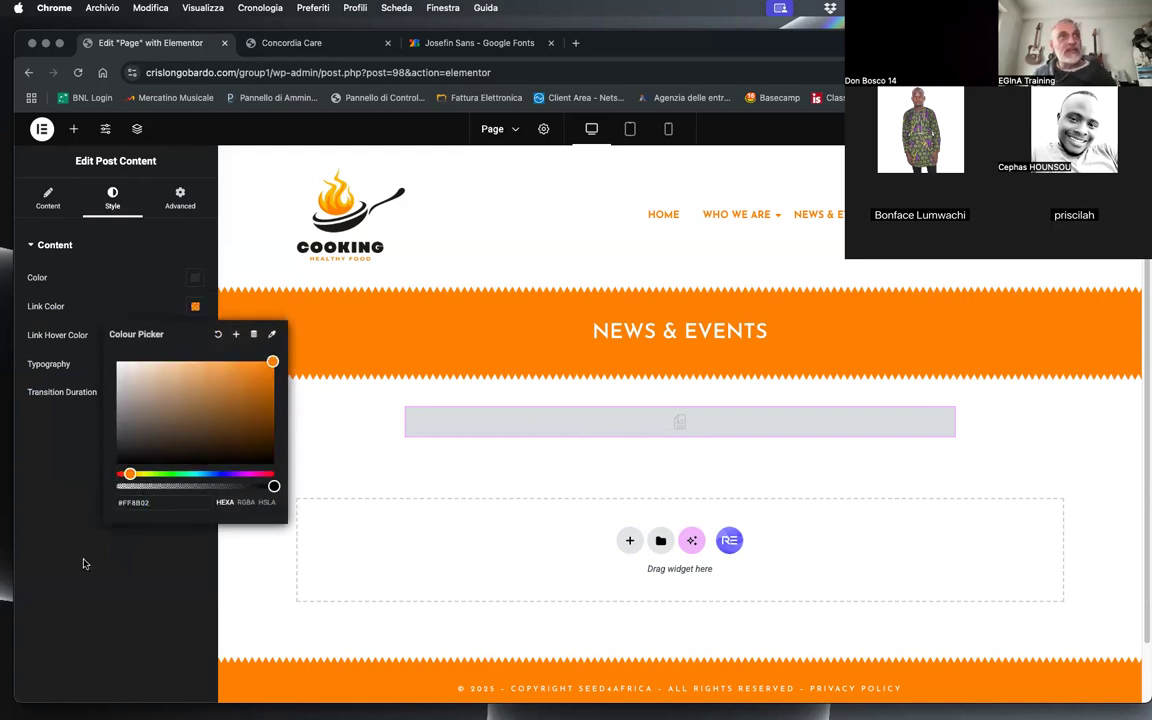
{"action": "left_click", "coordinate": [85, 564]}
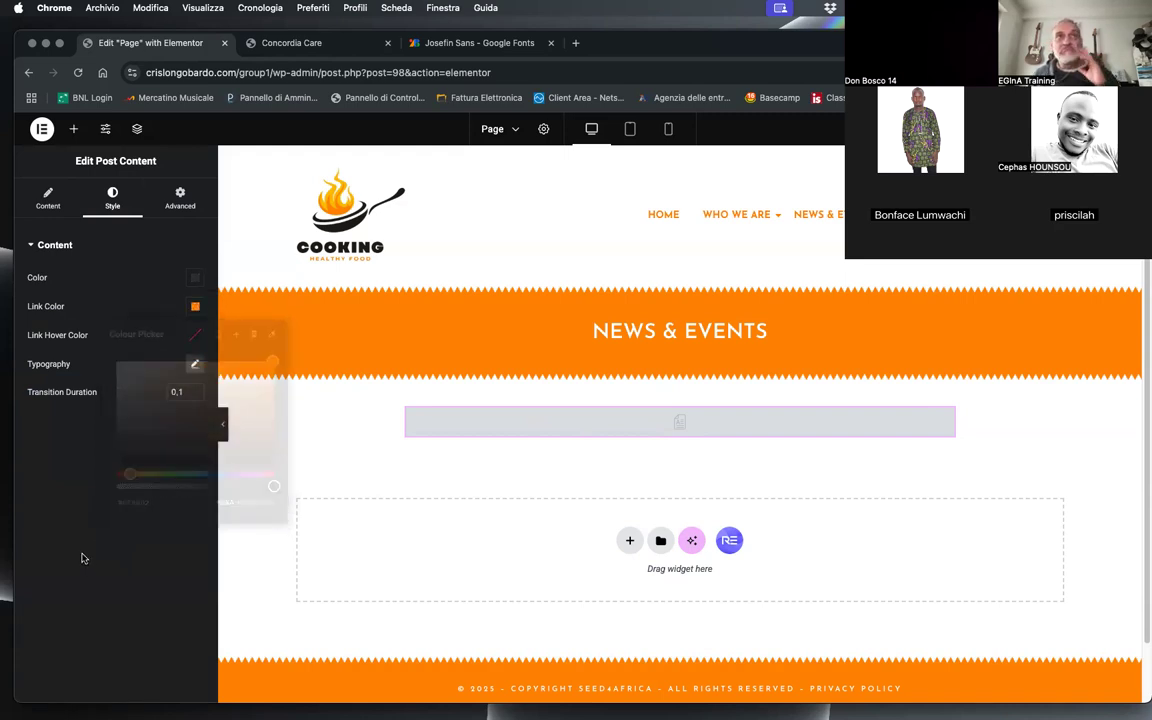
{"action": "left_click", "coordinate": [193, 336]}
{"action": "double_click", "coordinate": [125, 532]}
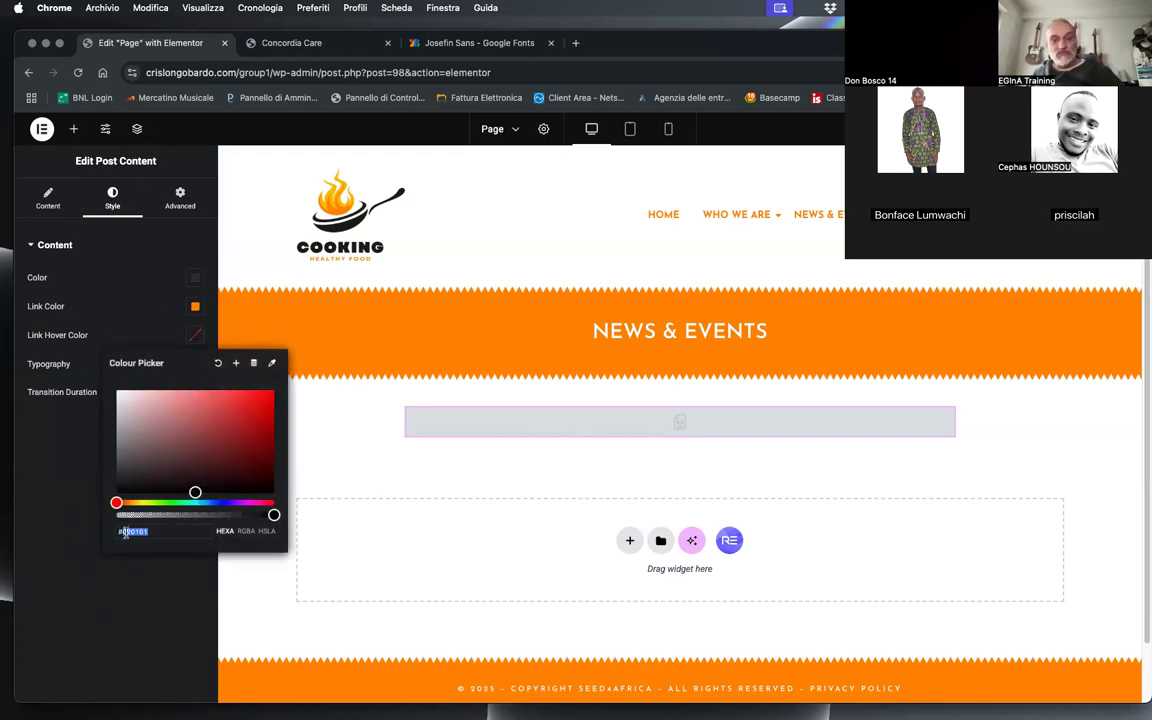
{"action": "left_click", "coordinate": [95, 577]}
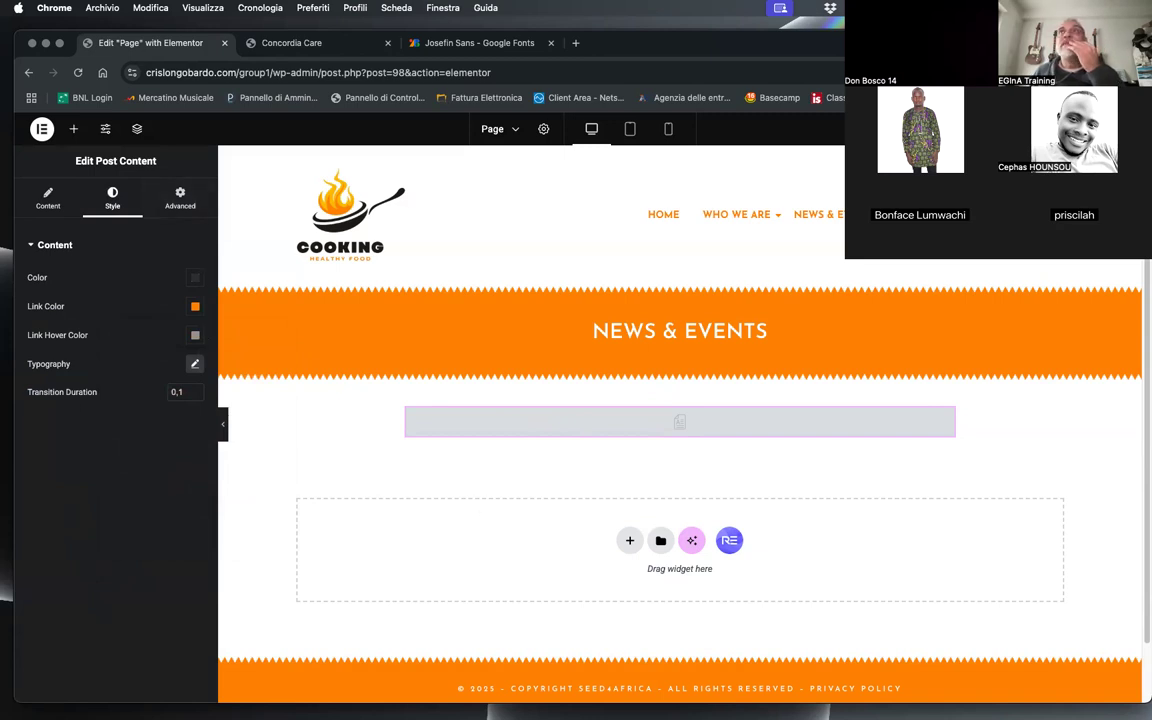
Step: Reload the live Concordia Care page and check the justified text, the link colours and the link hover effect
{"action": "left_click", "coordinate": [291, 42]}
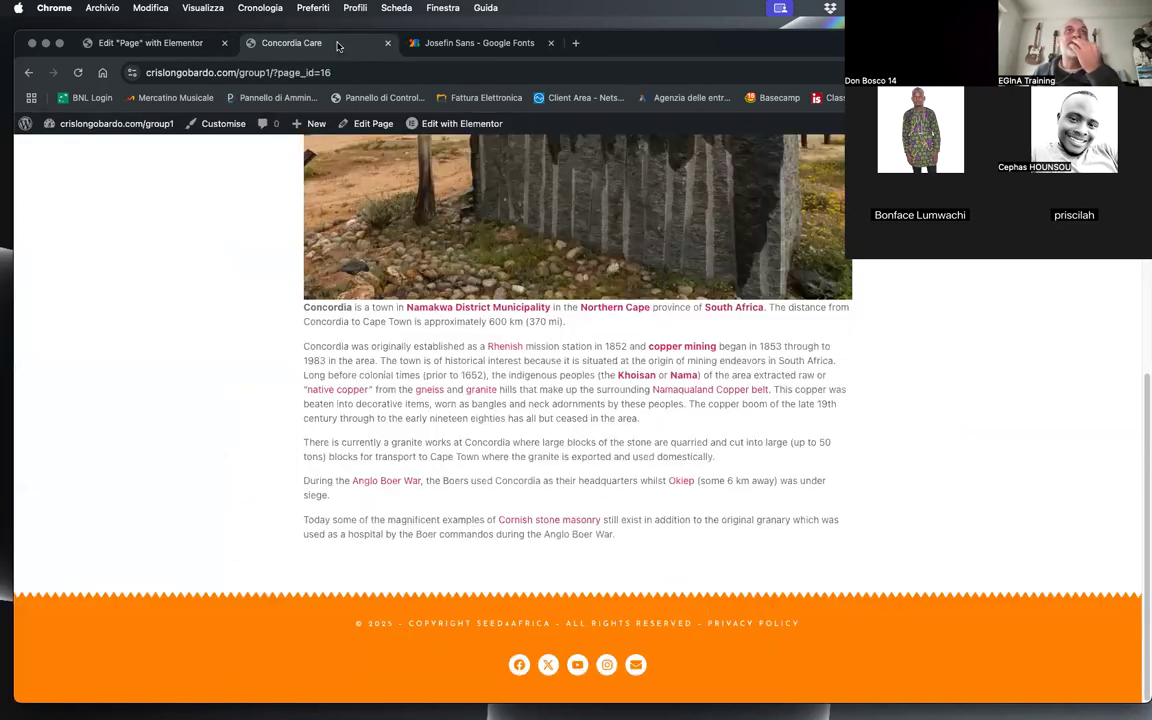
{"action": "left_click", "coordinate": [77, 72]}
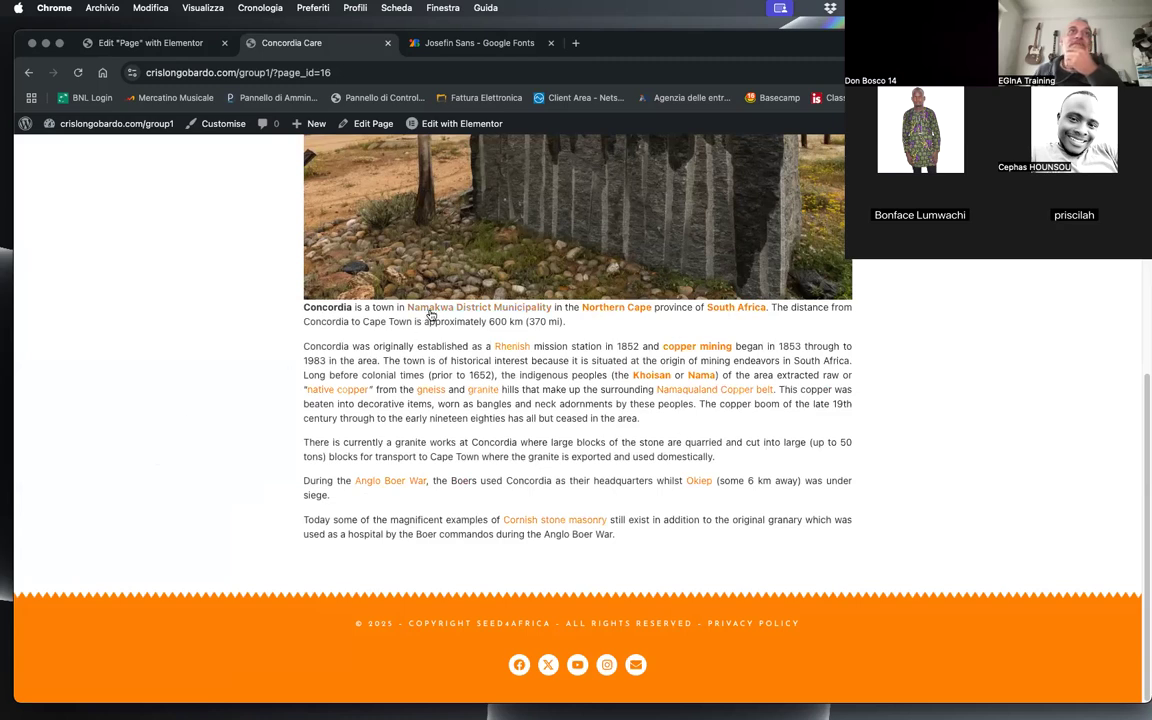
{"action": "left_click_drag", "start_coordinate": [306, 309], "coordinate": [359, 346]}
{"action": "left_click", "coordinate": [286, 355]}
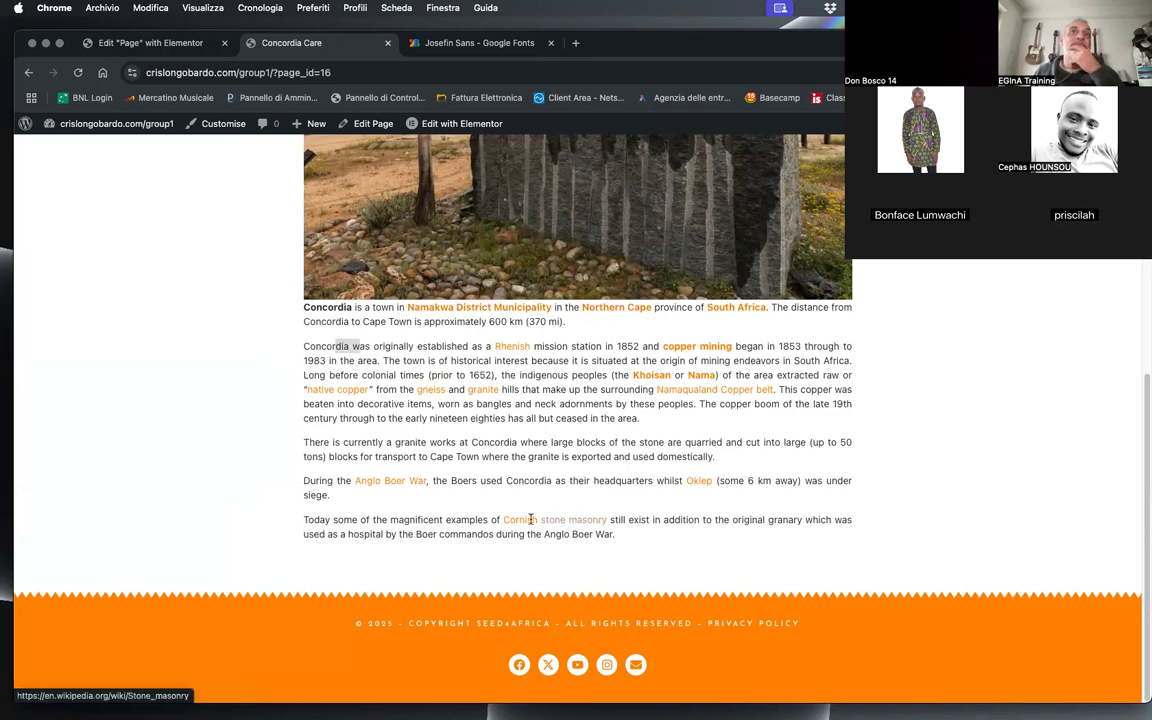
{"action": "left_click", "coordinate": [233, 376]}
Step: Set the Post Content widget's font family to Merriweather in the Page template
{"action": "left_click", "coordinate": [130, 40]}
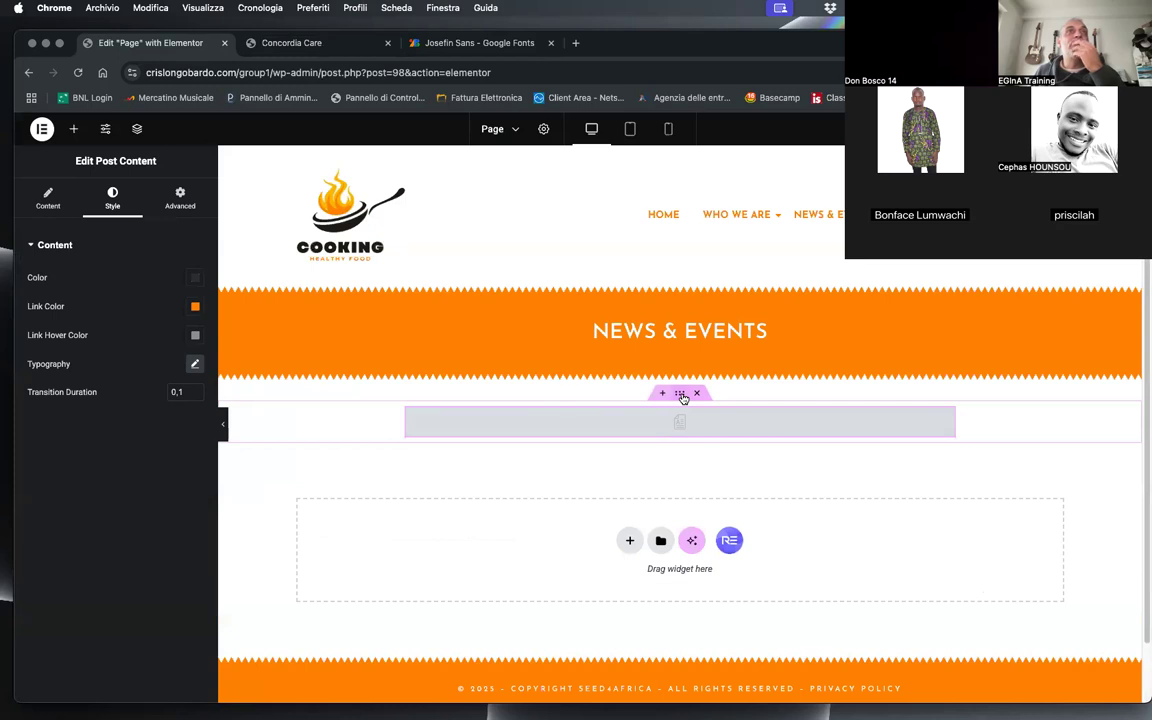
{"action": "left_click", "coordinate": [194, 364]}
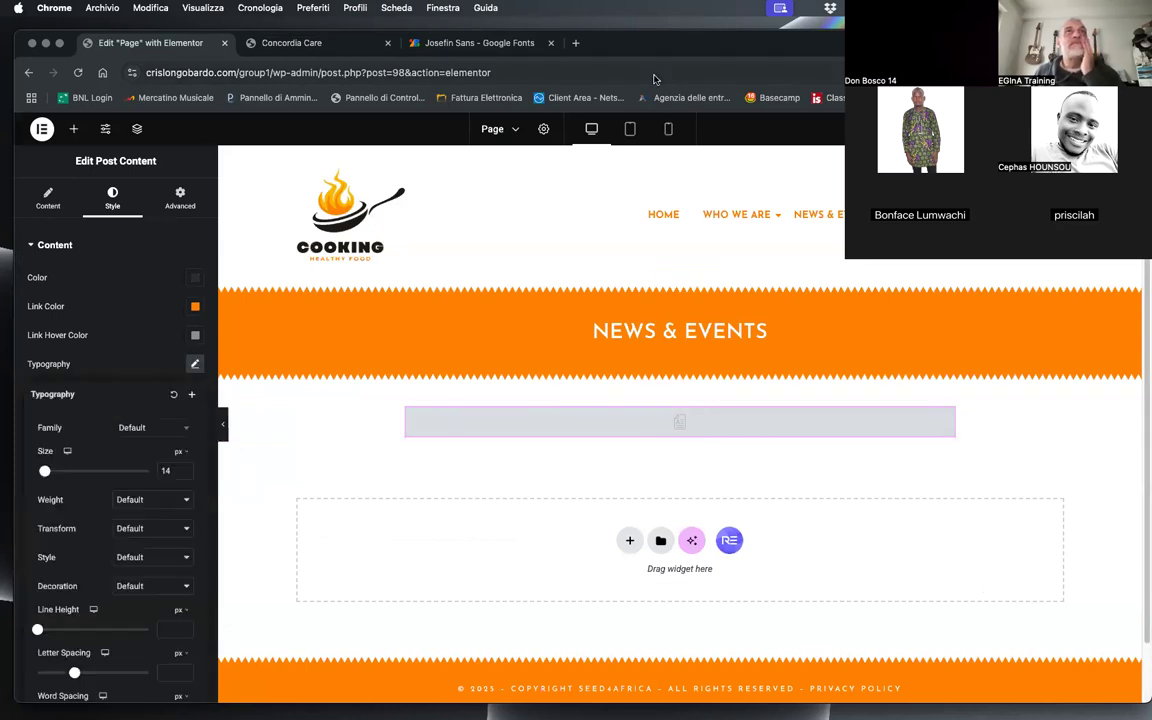
{"action": "left_click", "coordinate": [152, 427]}
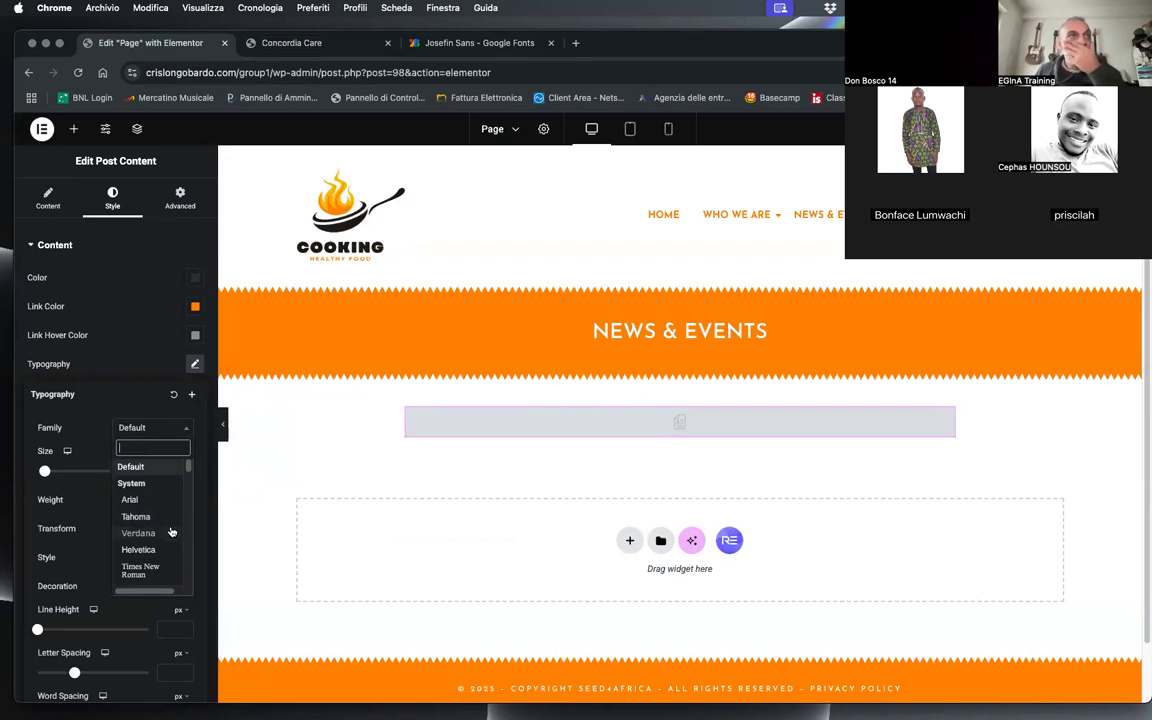
{"action": "scroll", "coordinate": [175, 526], "scroll_direction": "down", "scroll_amount": 1}
{"action": "scroll", "coordinate": [175, 526], "scroll_direction": "down", "scroll_amount": 5}
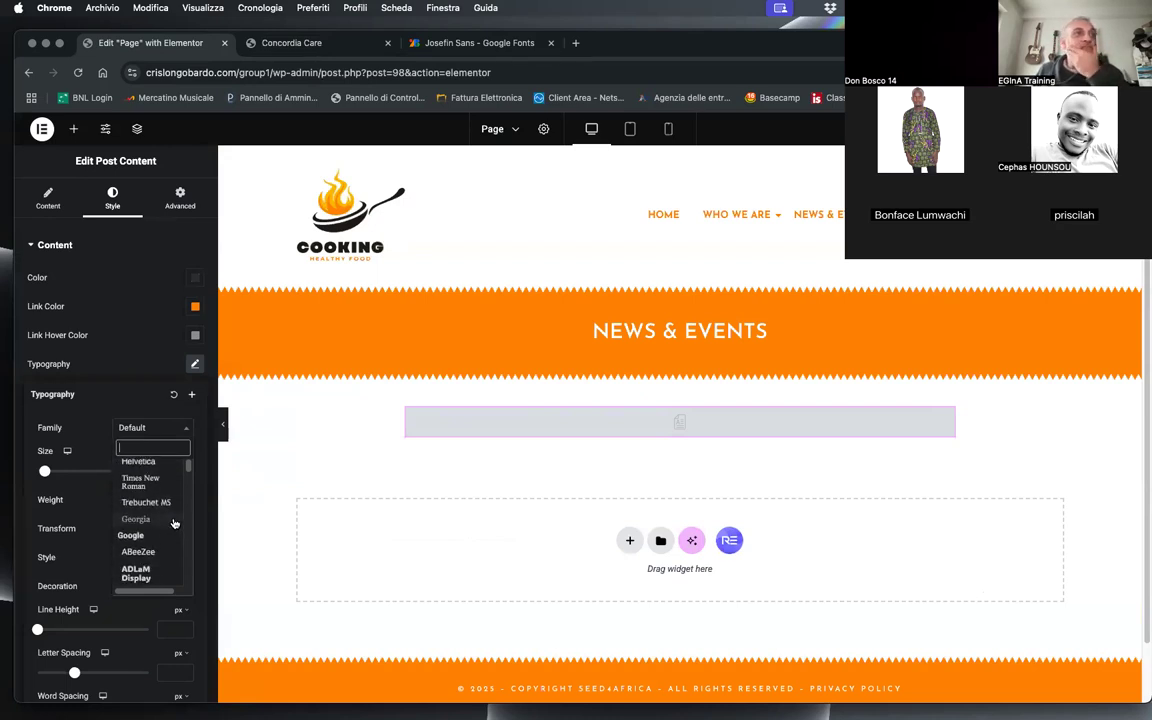
{"action": "scroll", "coordinate": [174, 526], "scroll_direction": "down", "scroll_amount": 5}
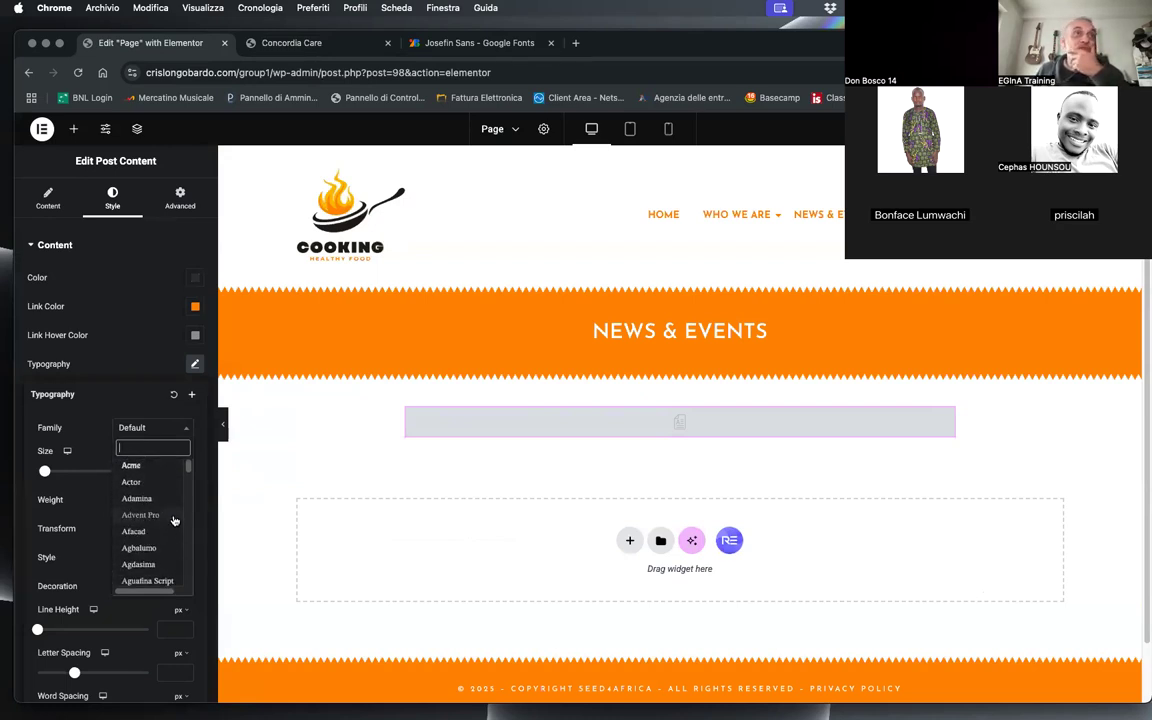
{"action": "scroll", "coordinate": [165, 528], "scroll_direction": "down", "scroll_amount": 4}
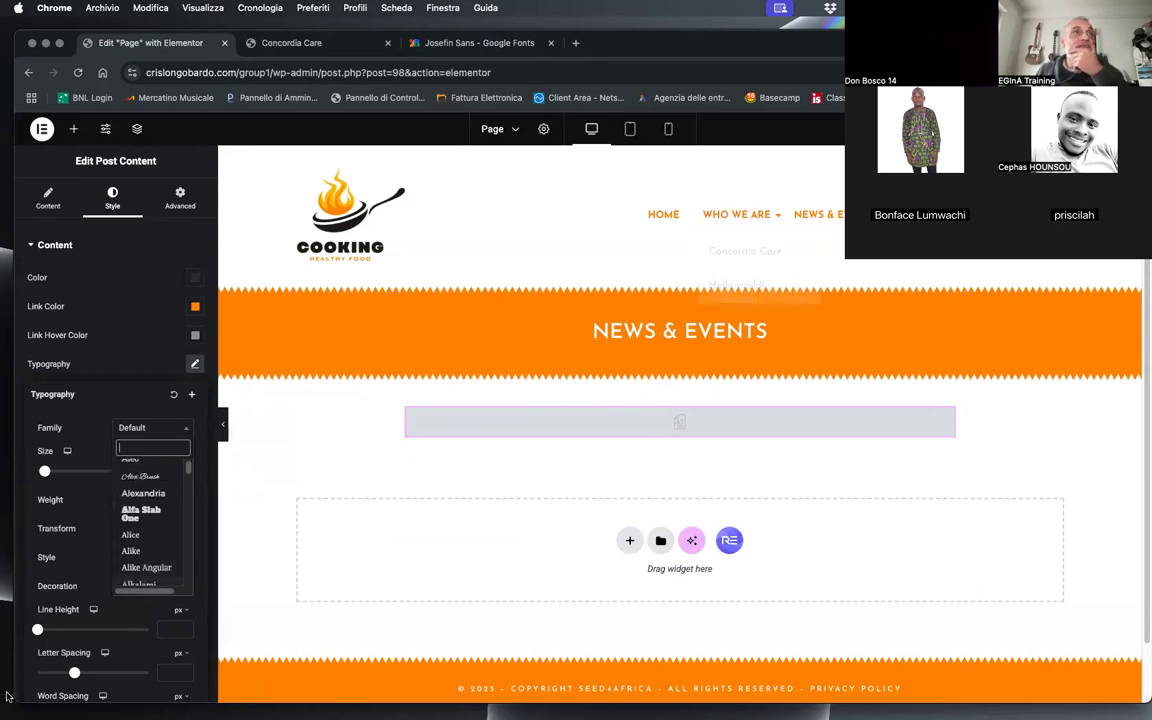
{"action": "scroll", "coordinate": [160, 530], "scroll_direction": "down", "scroll_amount": 15}
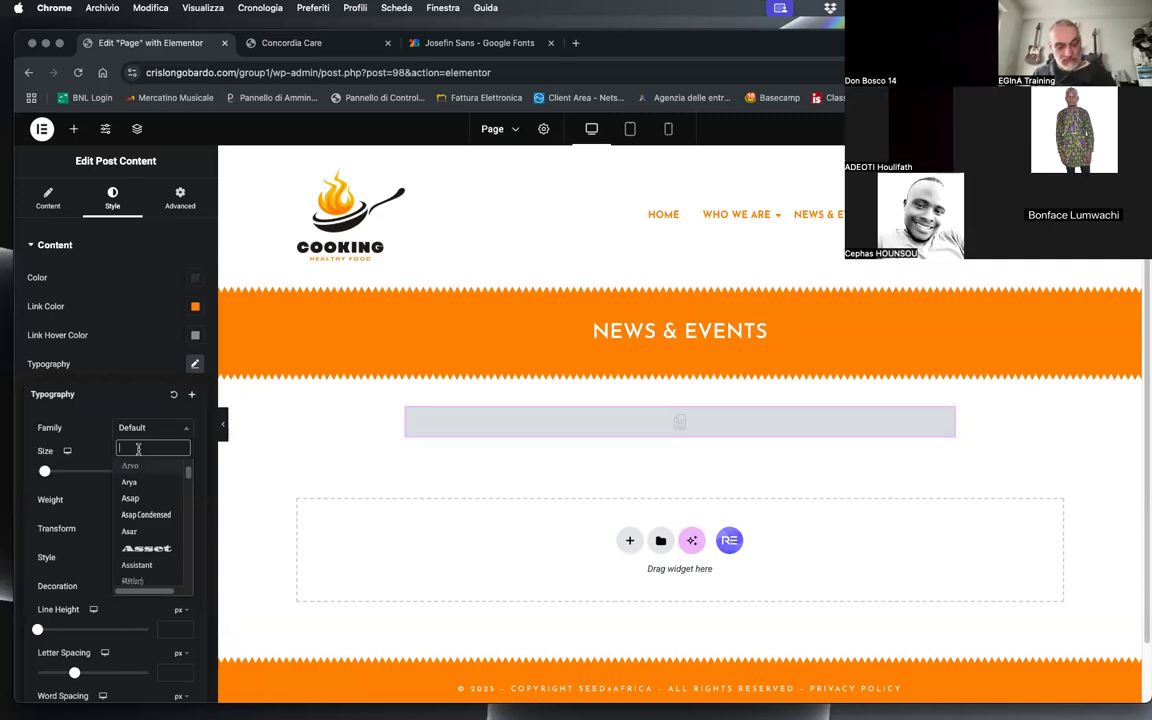
{"action": "type", "text": "merri"}
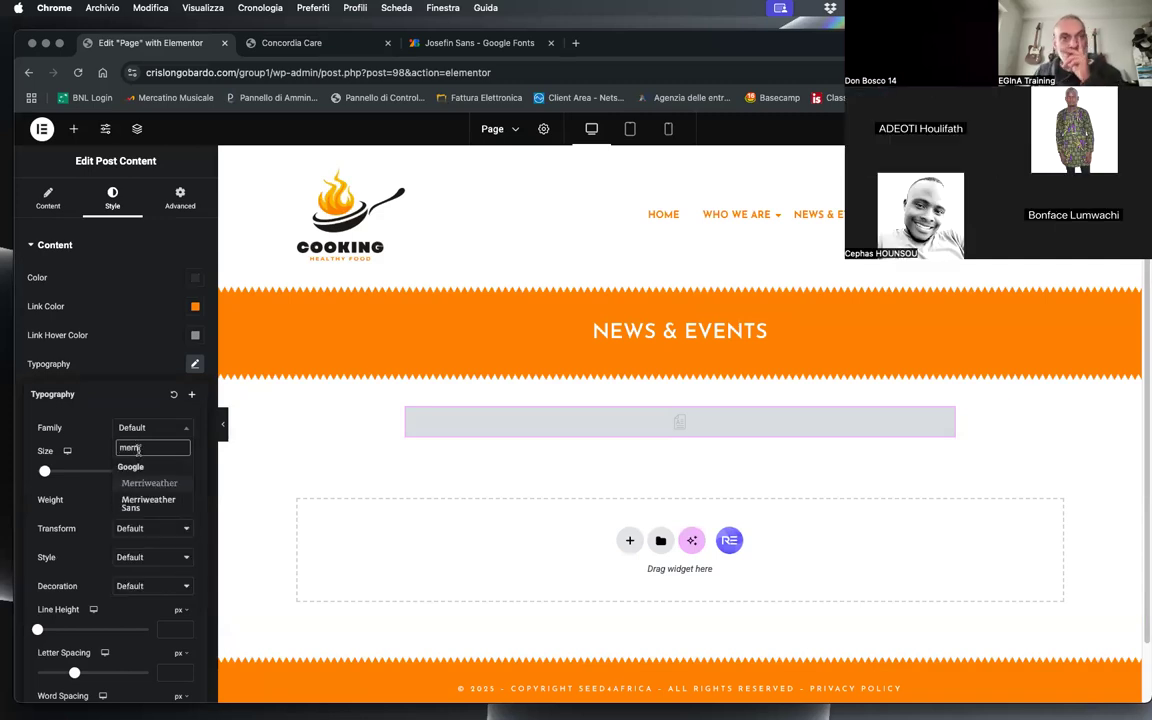
{"action": "left_click", "coordinate": [147, 483]}
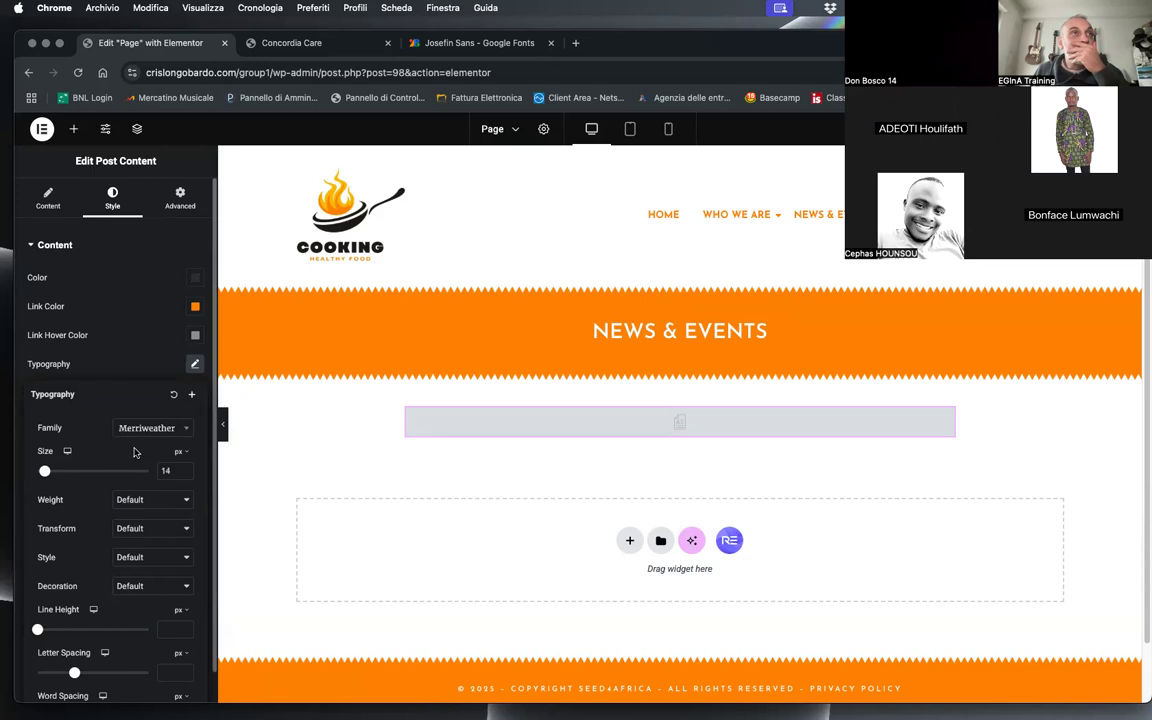
Step: Change the Post Content widget's font family to Playfair and reload the live Concordia Care page to check the new font
{"action": "left_click", "coordinate": [135, 433]}
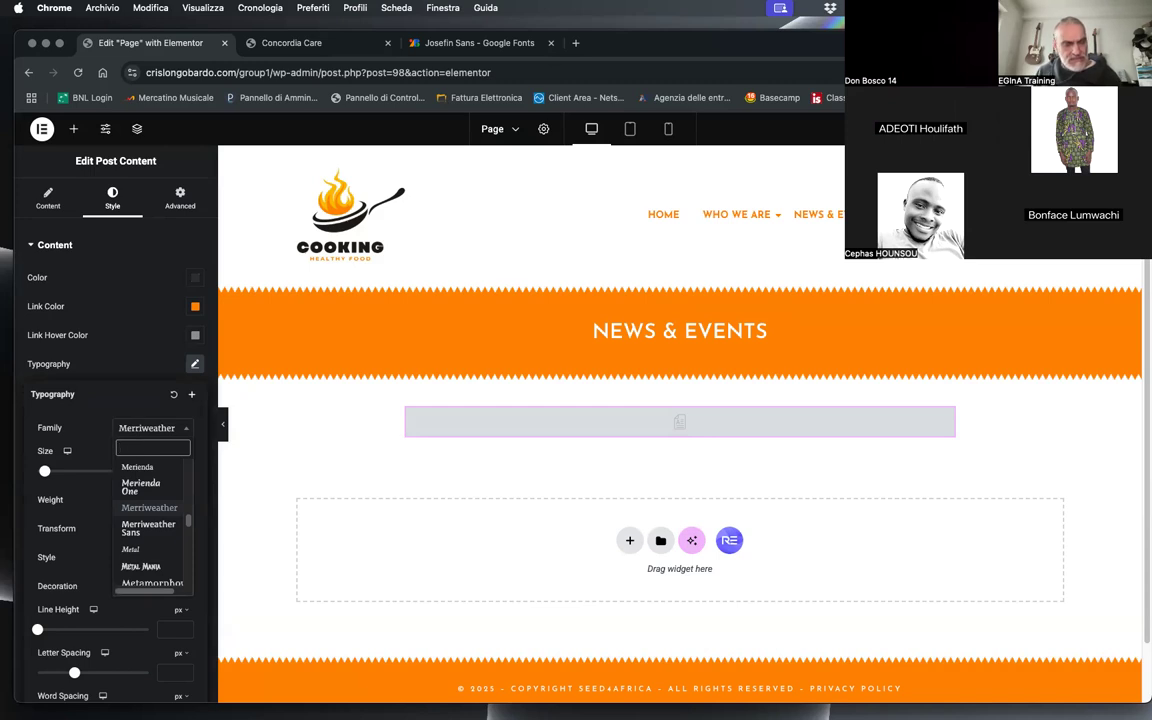
{"action": "type", "text": "pa"}
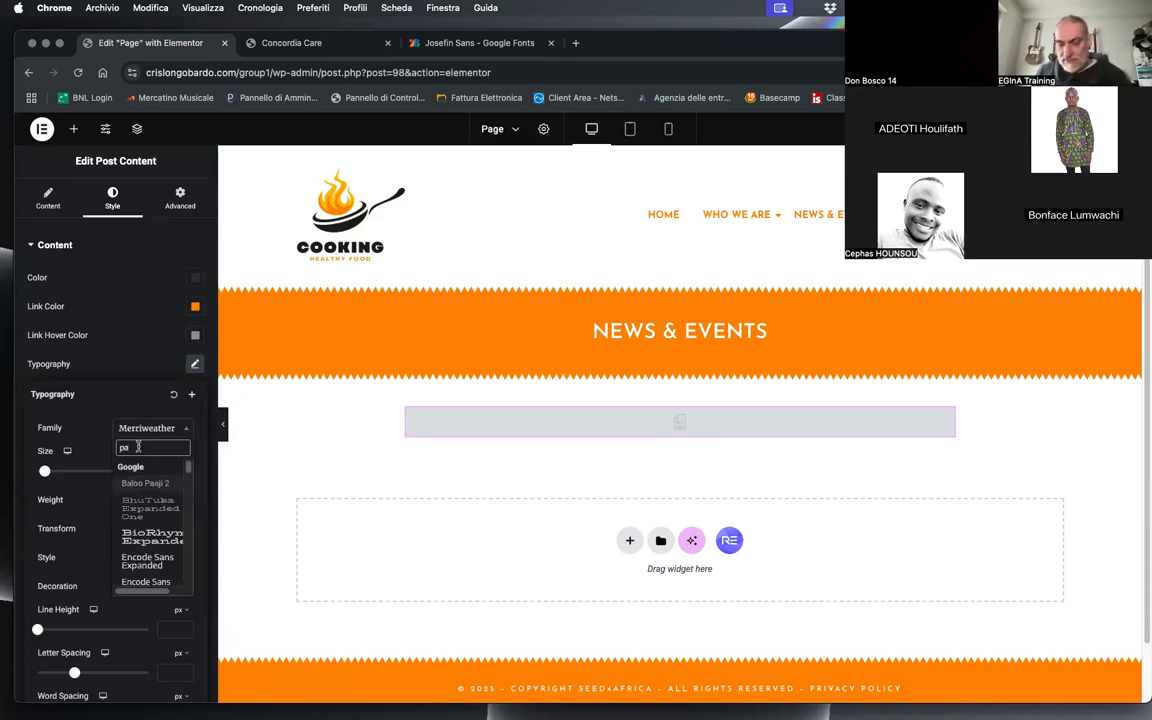
{"action": "key", "text": "BackSpace"}
{"action": "scroll", "coordinate": [168, 531], "scroll_direction": "down", "scroll_amount": 5}
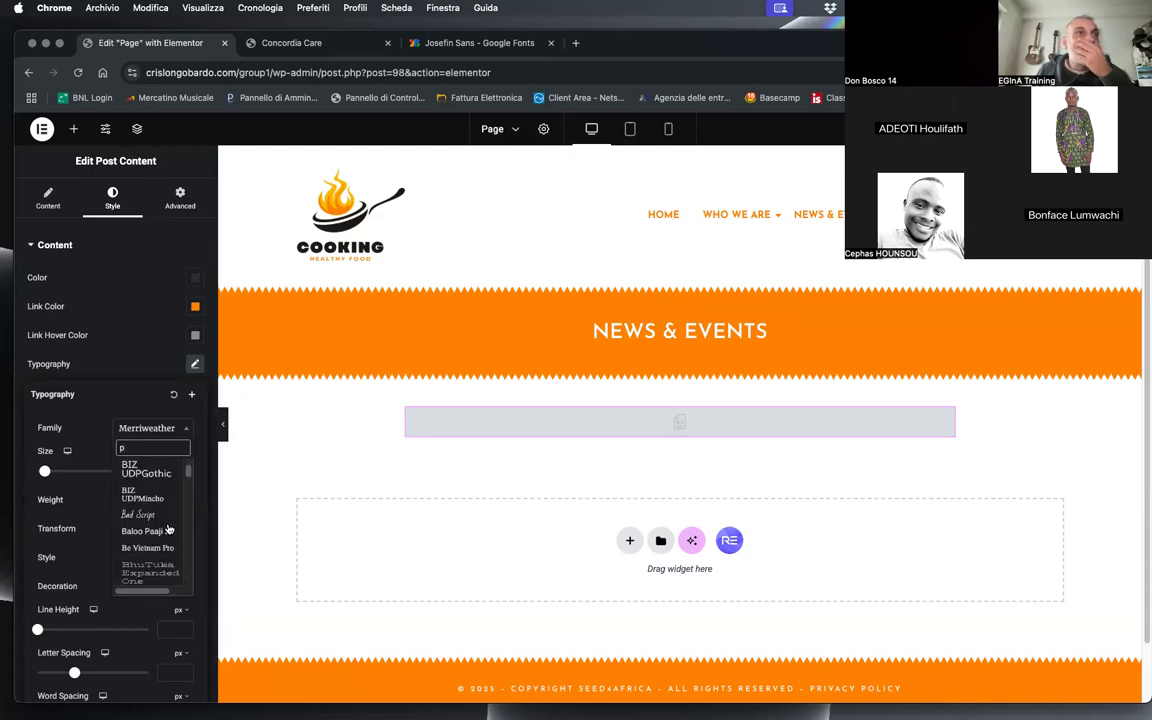
{"action": "scroll", "coordinate": [168, 531], "scroll_direction": "down", "scroll_amount": 5}
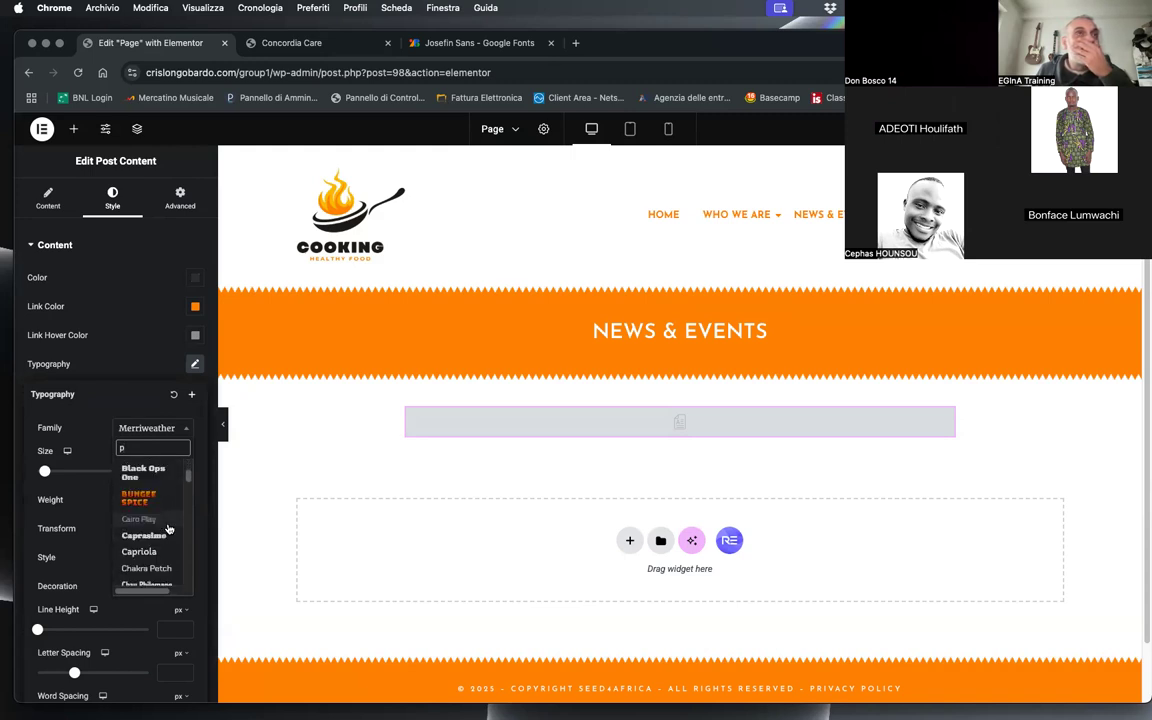
{"action": "scroll", "coordinate": [168, 528], "scroll_direction": "down", "scroll_amount": 8}
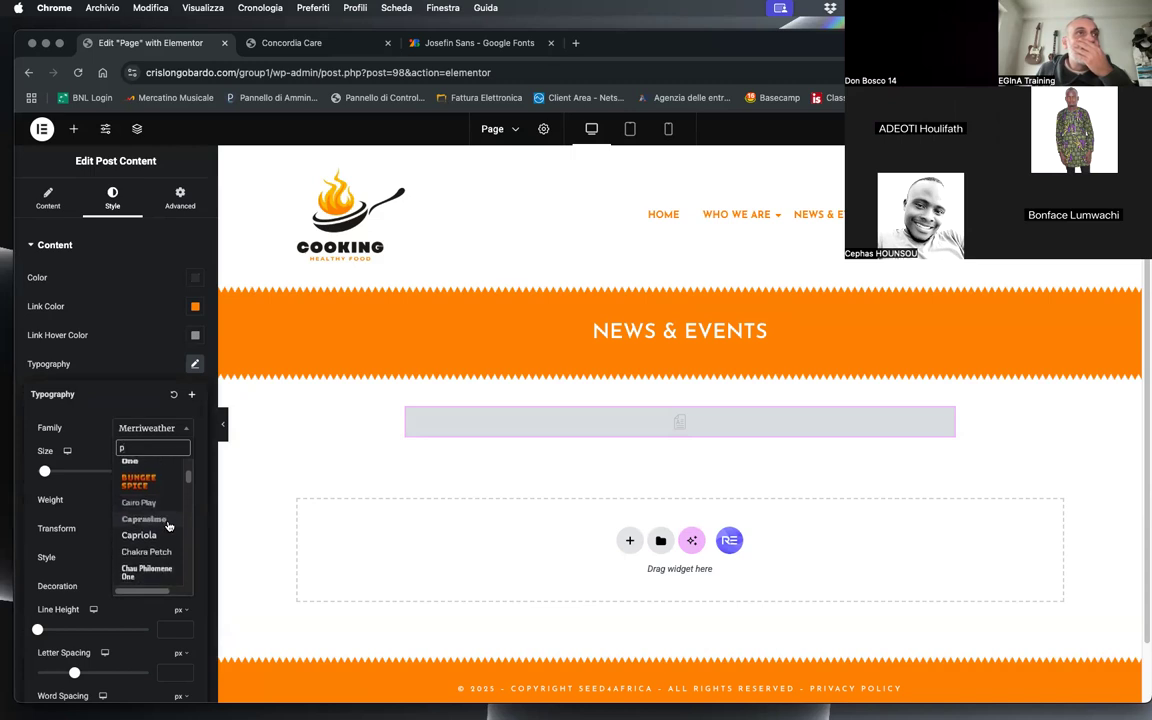
{"action": "scroll", "coordinate": [168, 527], "scroll_direction": "down", "scroll_amount": 15}
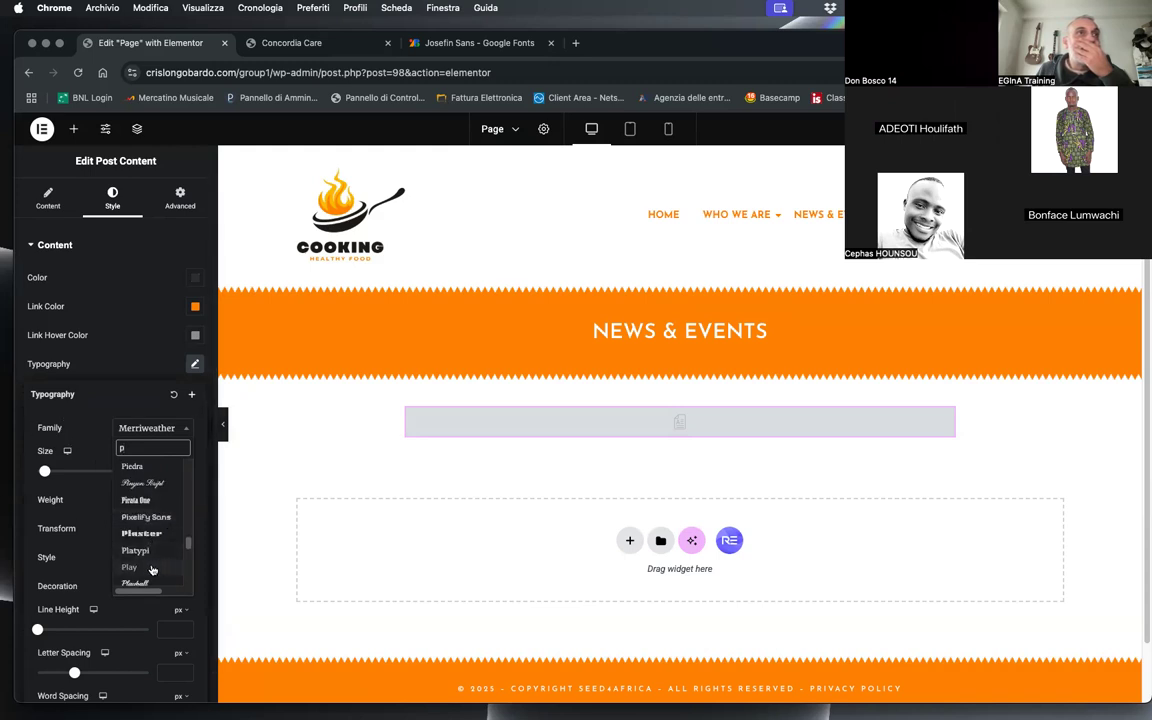
{"action": "type", "text": "lay"}
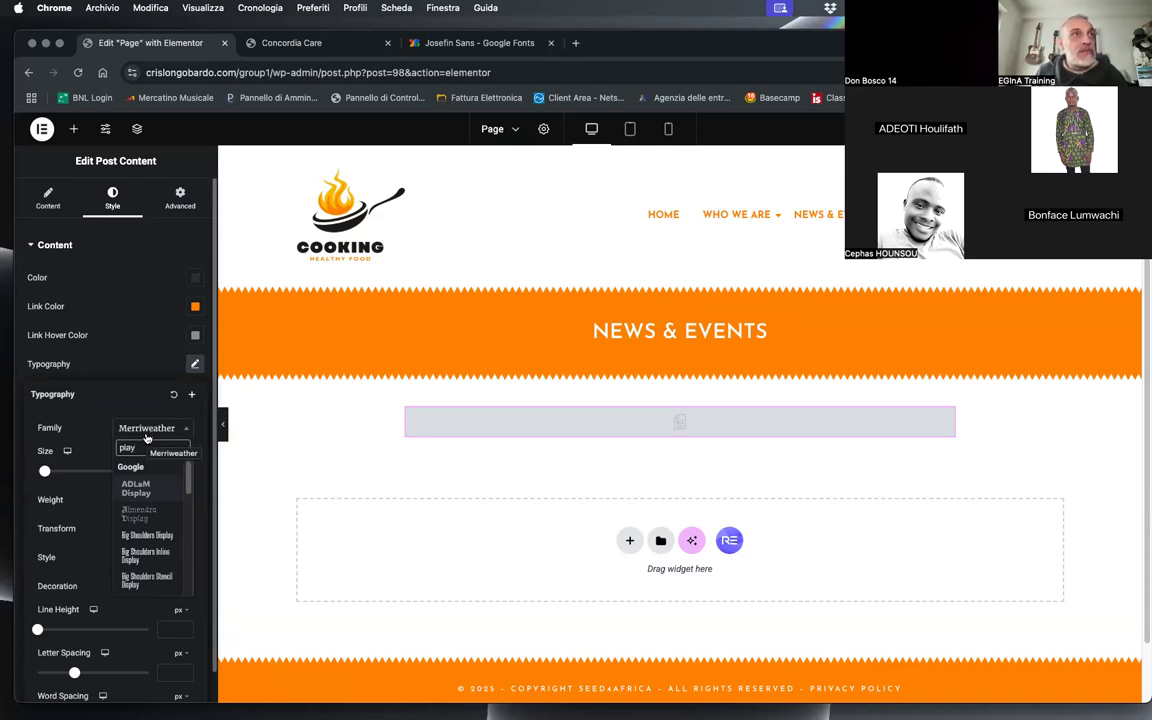
{"action": "scroll", "coordinate": [155, 505], "scroll_direction": "down", "scroll_amount": 5}
{"action": "scroll", "coordinate": [162, 509], "scroll_direction": "down", "scroll_amount": 6}
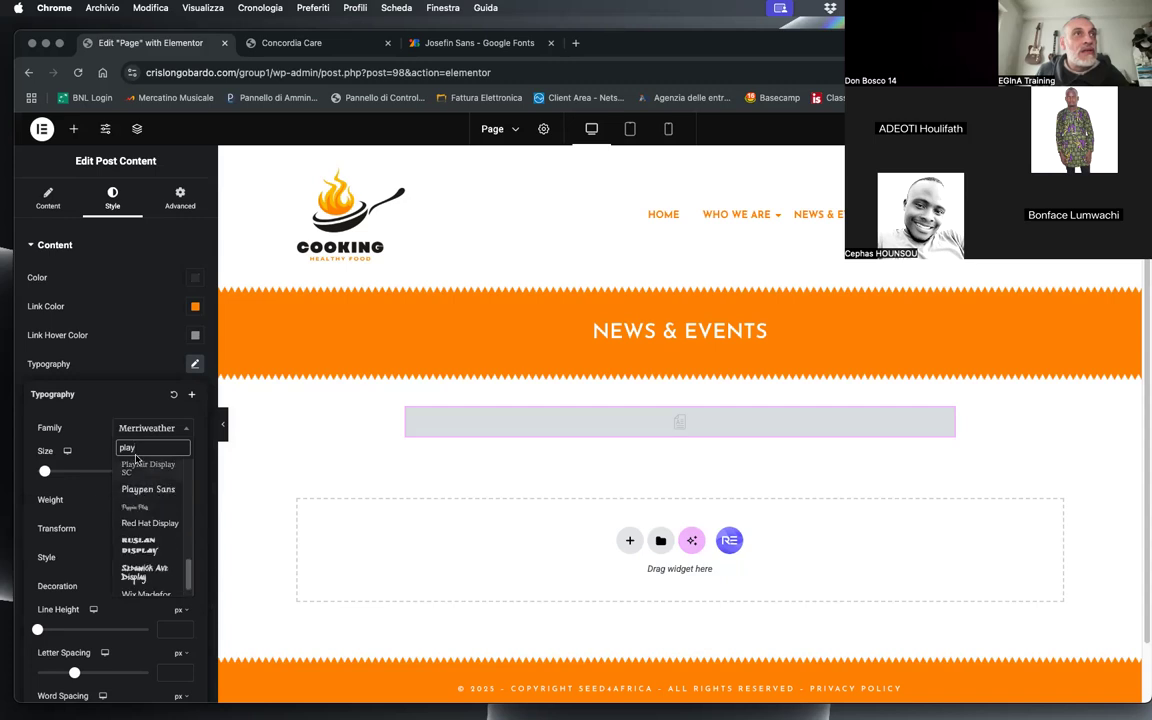
{"action": "scroll", "coordinate": [158, 485], "scroll_direction": "up", "scroll_amount": 2}
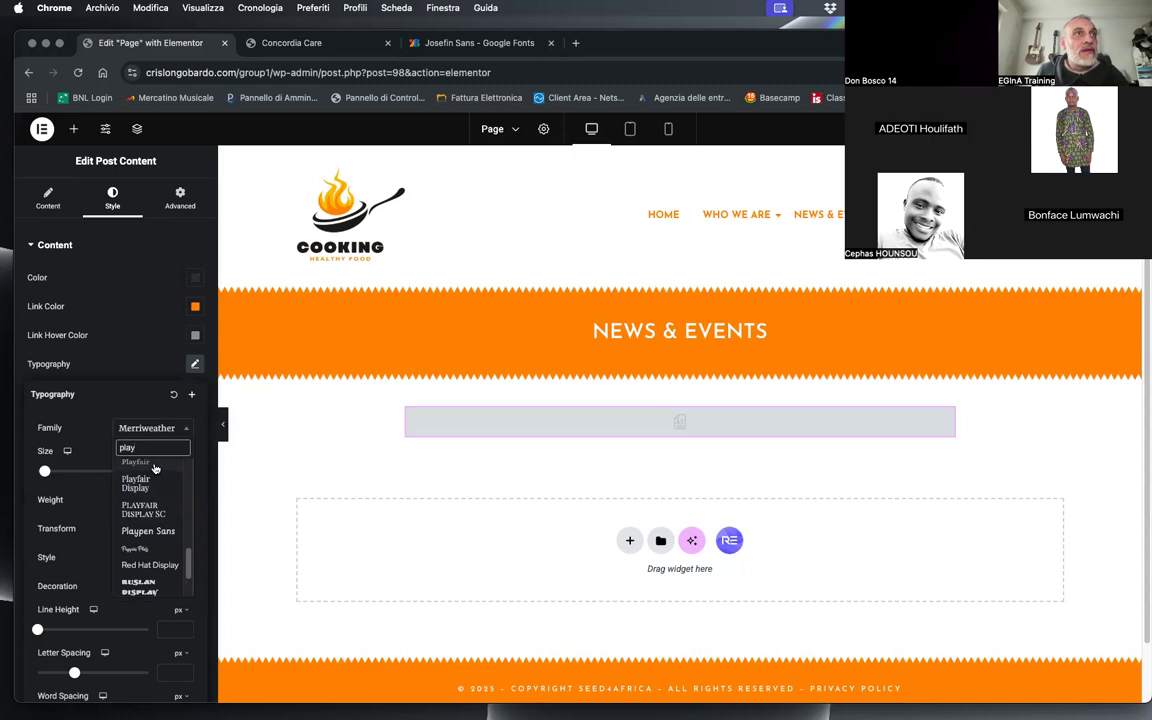
{"action": "left_click", "coordinate": [153, 478]}
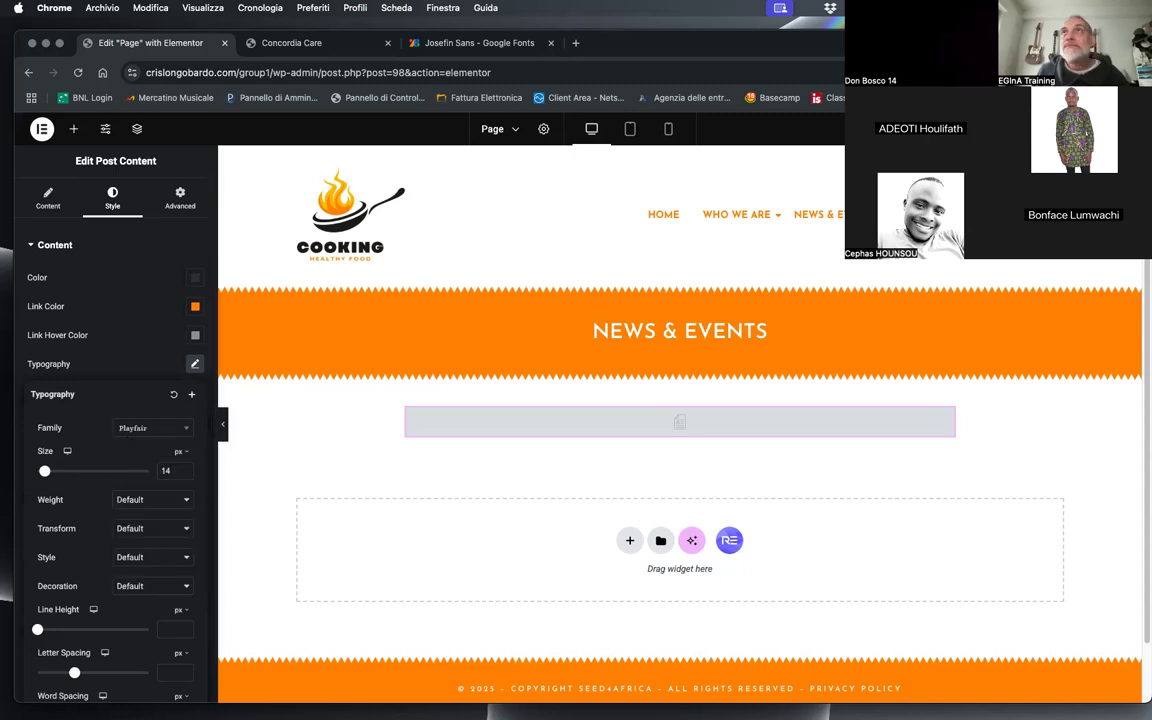
{"action": "left_click", "coordinate": [291, 42]}
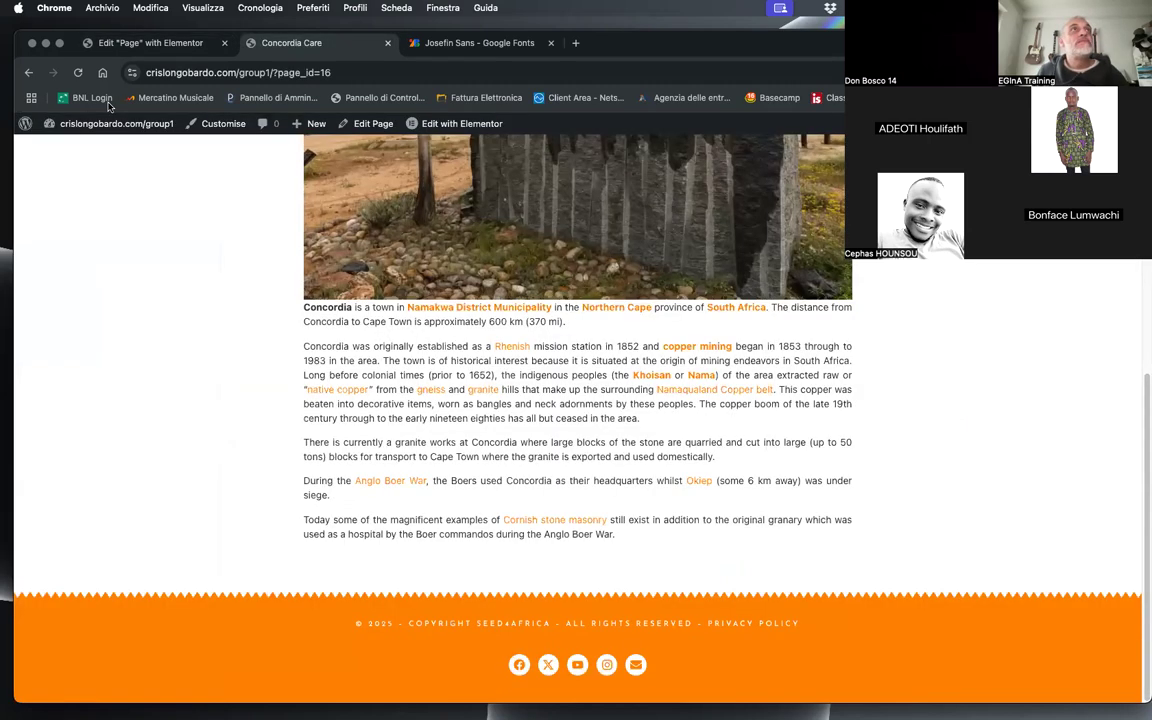
{"action": "left_click", "coordinate": [76, 72]}
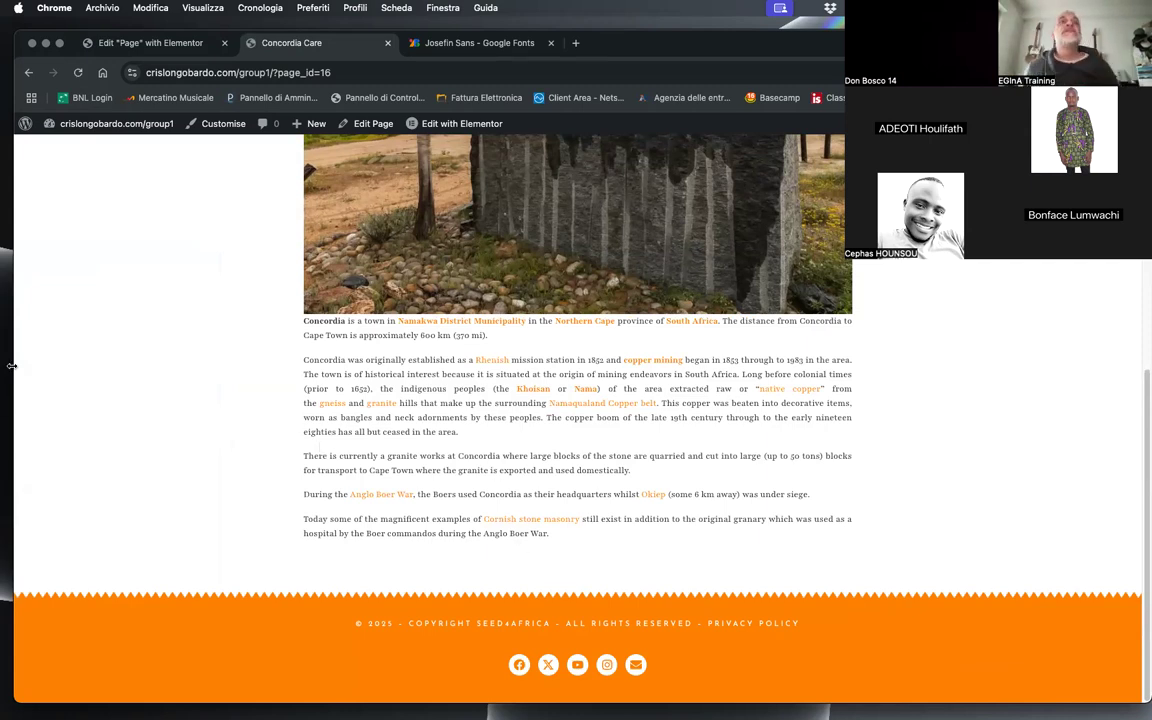
Step: Open the egina.eu homepage in a new browser tab and look at its icon box section for font reference
{"action": "left_click", "coordinate": [586, 43]}
{"action": "left_click", "coordinate": [571, 69]}
{"action": "type", "text": "egina.eu"}
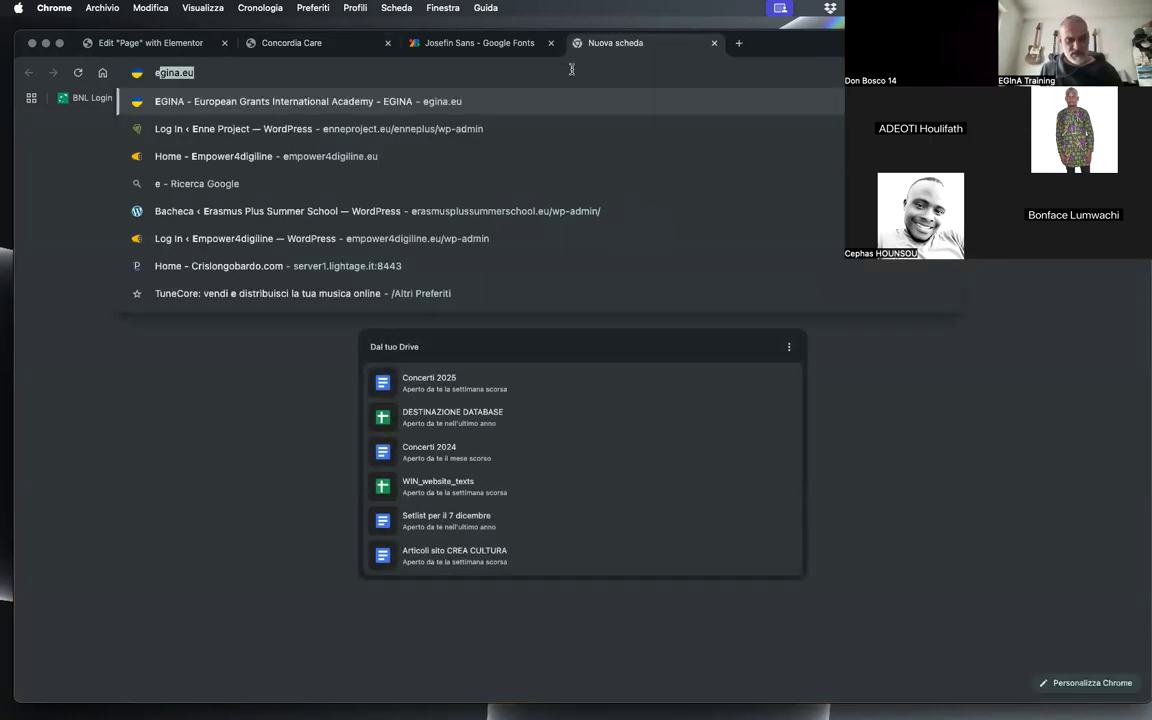
{"action": "key", "text": "Return"}
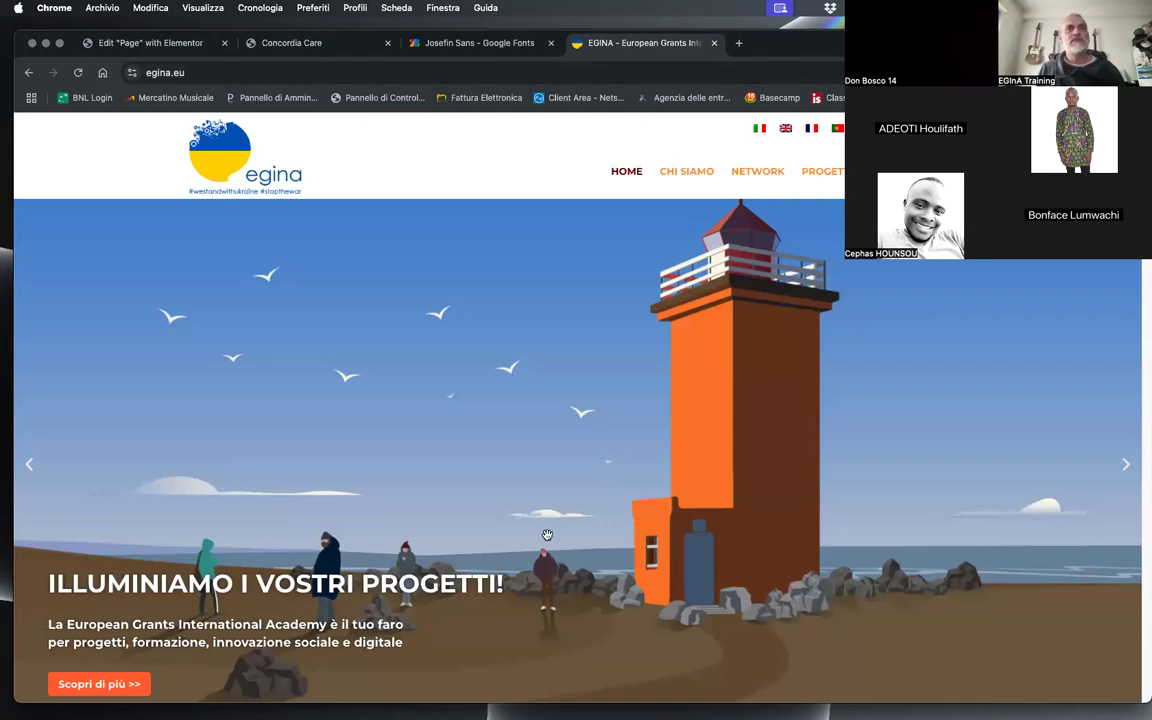
{"action": "scroll", "coordinate": [495, 482], "scroll_direction": "down", "scroll_amount": 3}
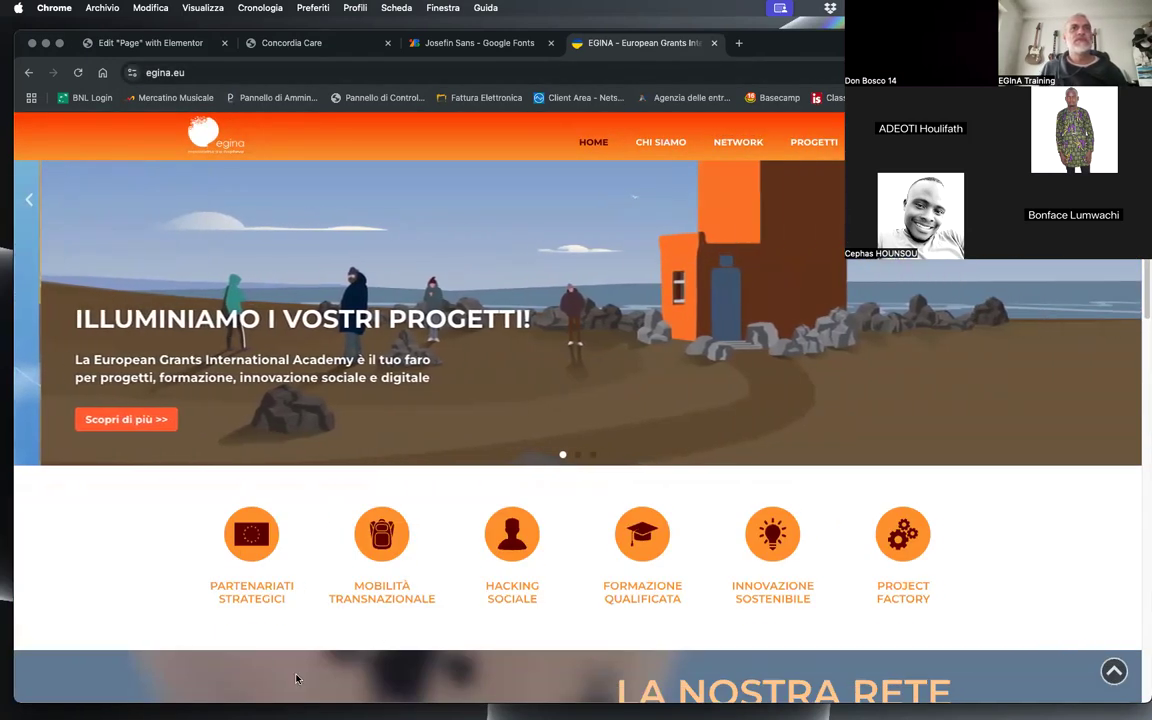
{"action": "scroll", "coordinate": [385, 330], "scroll_direction": "down", "scroll_amount": 3}
Step: Inspect the font and colour styles of the "Partenariati Strategici" icon box title in the developer tools, and close them and the egina.eu page
{"action": "left_click_drag", "start_coordinate": [149, 398], "coordinate": [321, 403]}
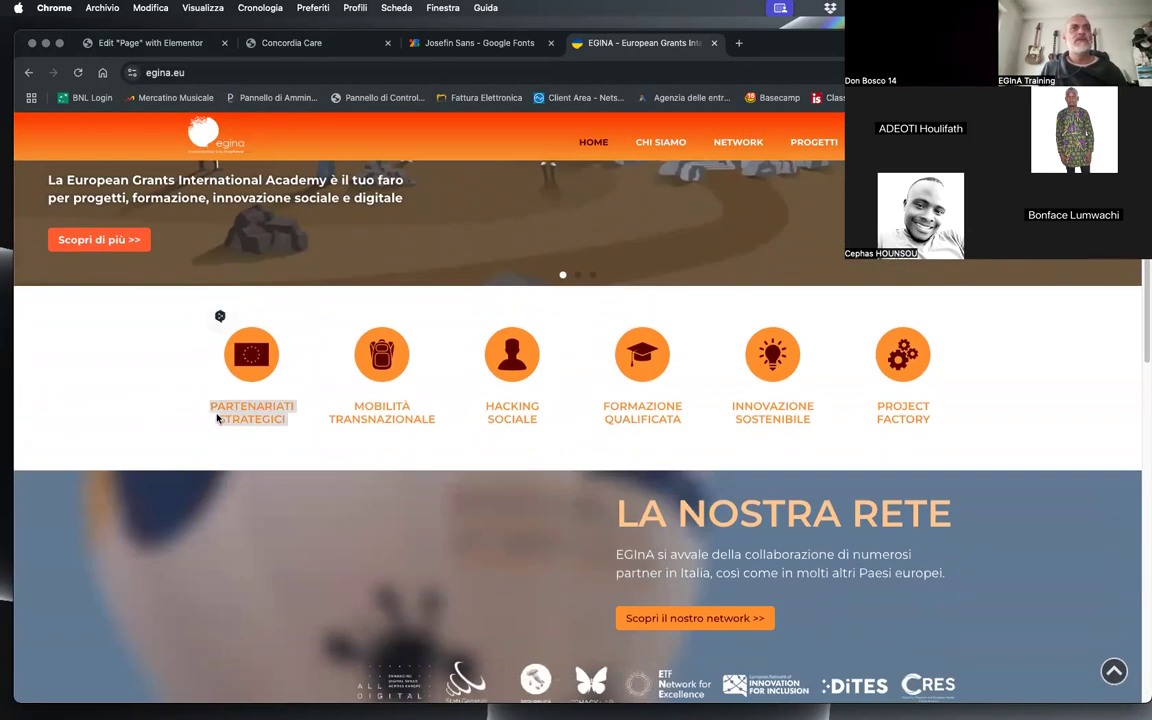
{"action": "right_click", "coordinate": [220, 409]}
{"action": "left_click", "coordinate": [262, 647]}
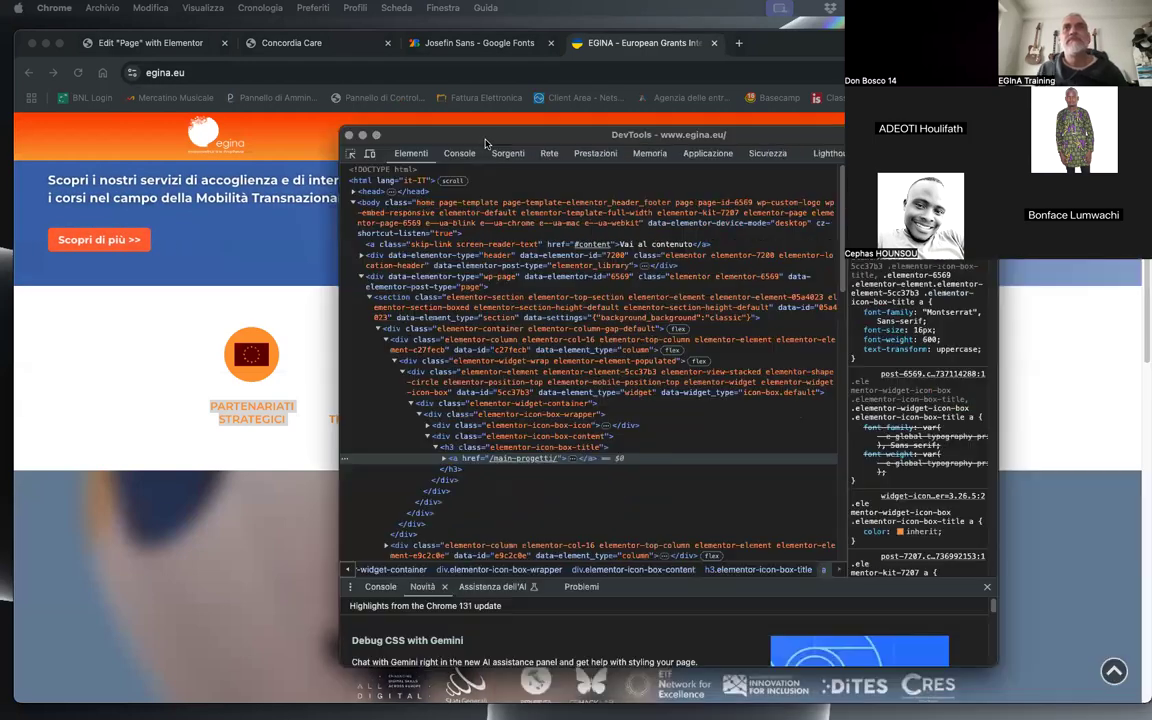
{"action": "left_click_drag", "start_coordinate": [485, 141], "coordinate": [480, 142]}
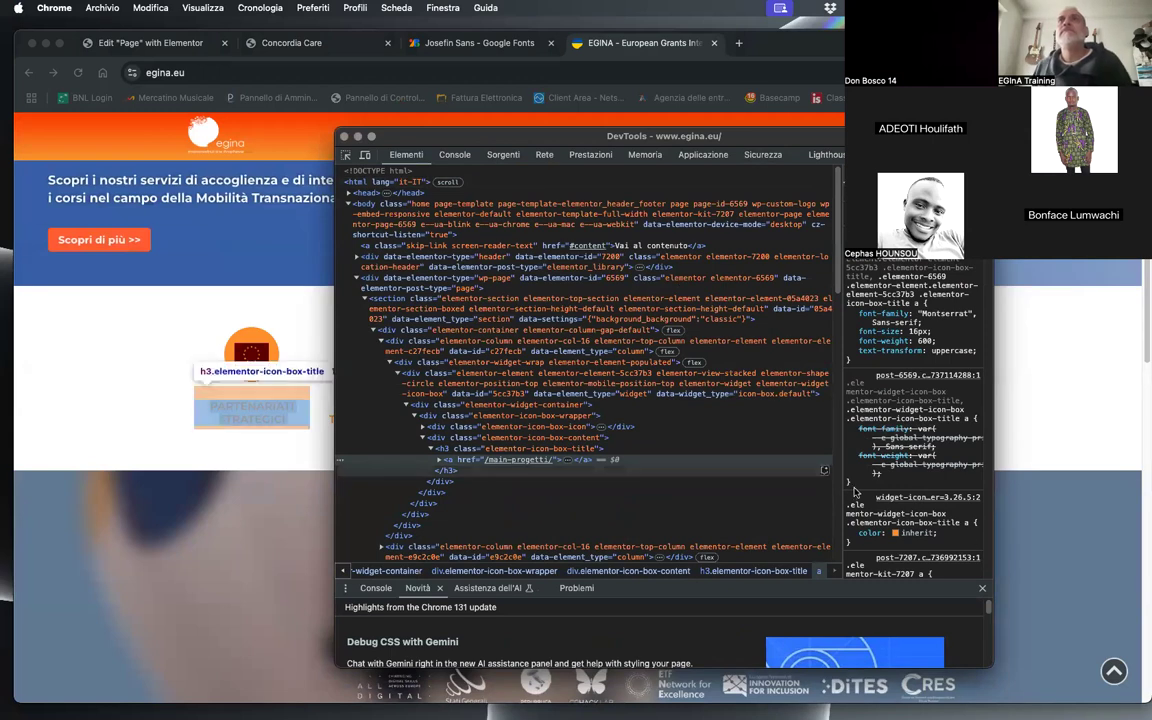
{"action": "scroll", "coordinate": [958, 410], "scroll_direction": "down", "scroll_amount": 5}
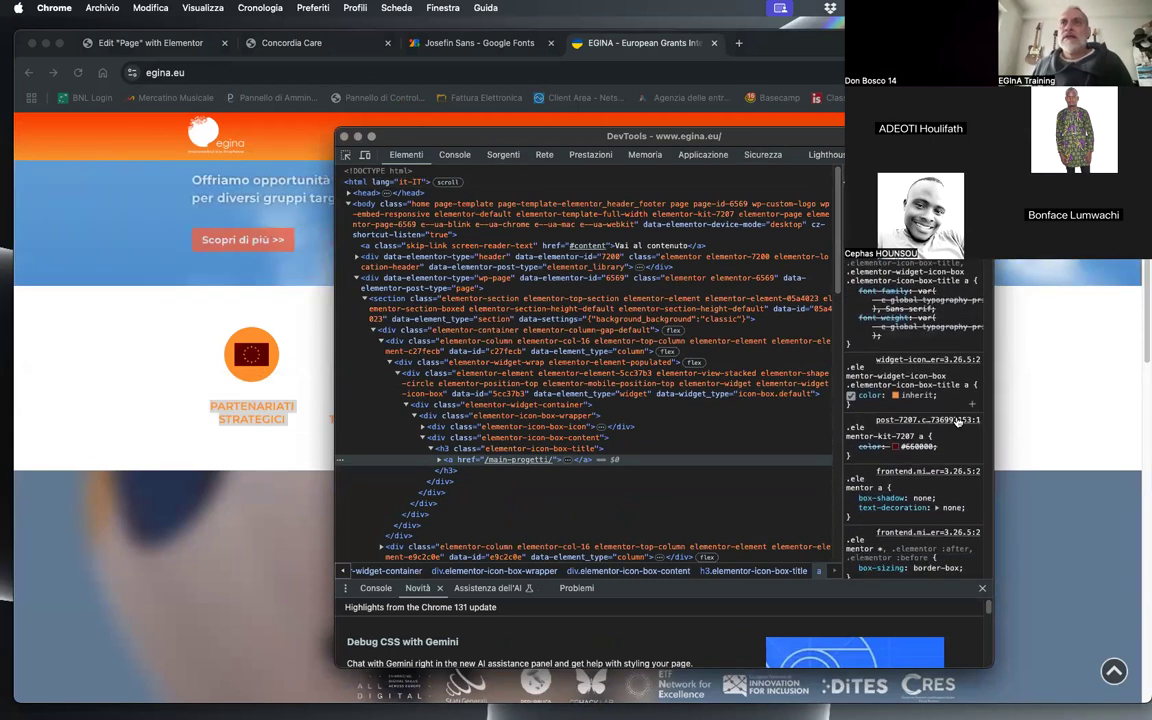
{"action": "scroll", "coordinate": [958, 420], "scroll_direction": "down", "scroll_amount": 5}
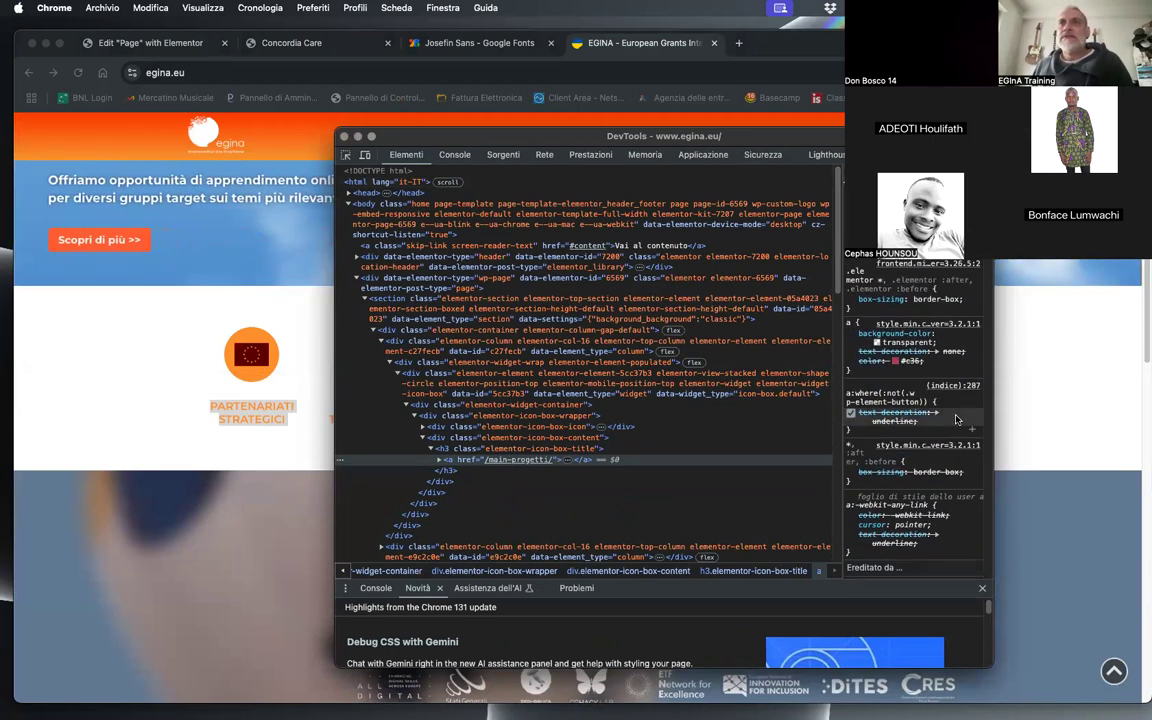
{"action": "left_click", "coordinate": [450, 452]}
{"action": "scroll", "coordinate": [952, 325], "scroll_direction": "up", "scroll_amount": 3}
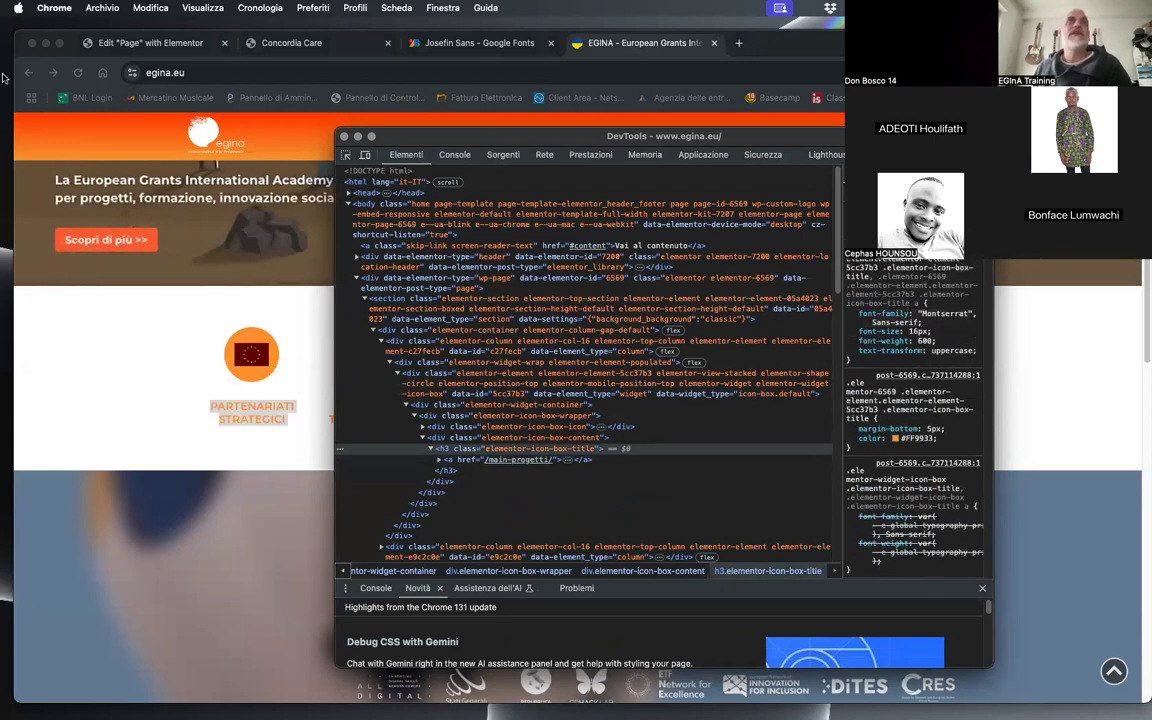
{"action": "left_click", "coordinate": [343, 137]}
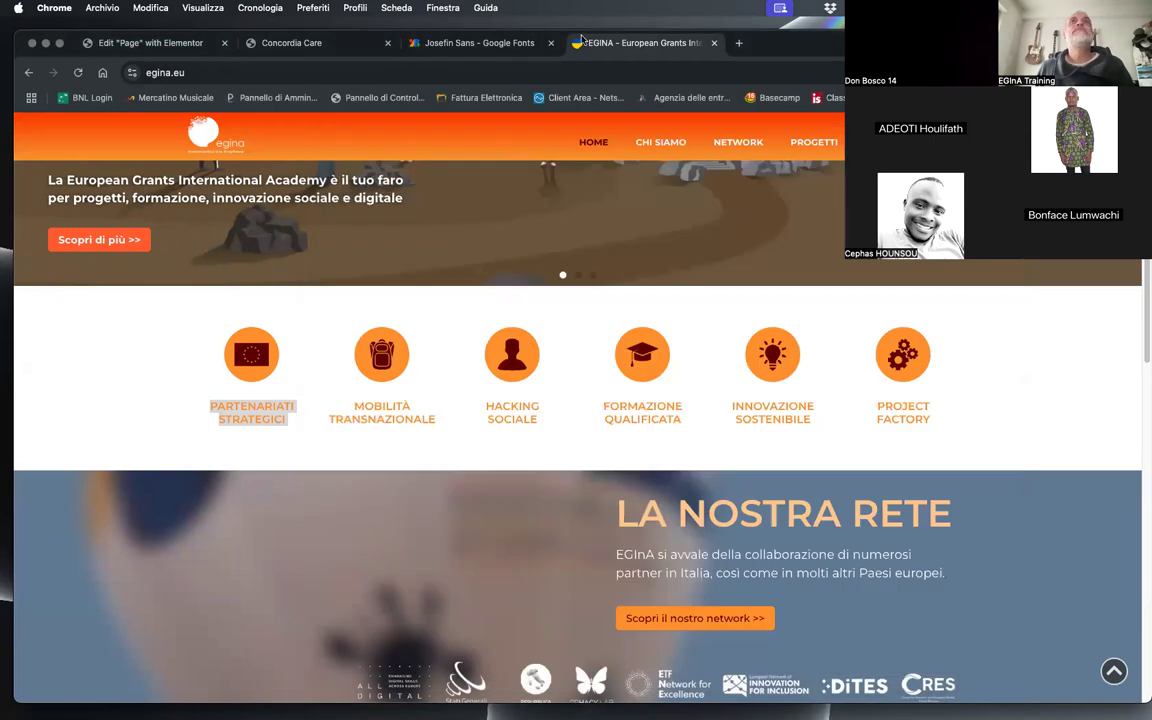
{"action": "left_click", "coordinate": [714, 44]}
Step: Change the Post Content widget's font family to Montserrat, save the Page template, and reload the live Concordia Care page to check it
{"action": "left_click", "coordinate": [490, 46]}
{"action": "left_click", "coordinate": [328, 46]}
{"action": "left_click", "coordinate": [160, 43]}
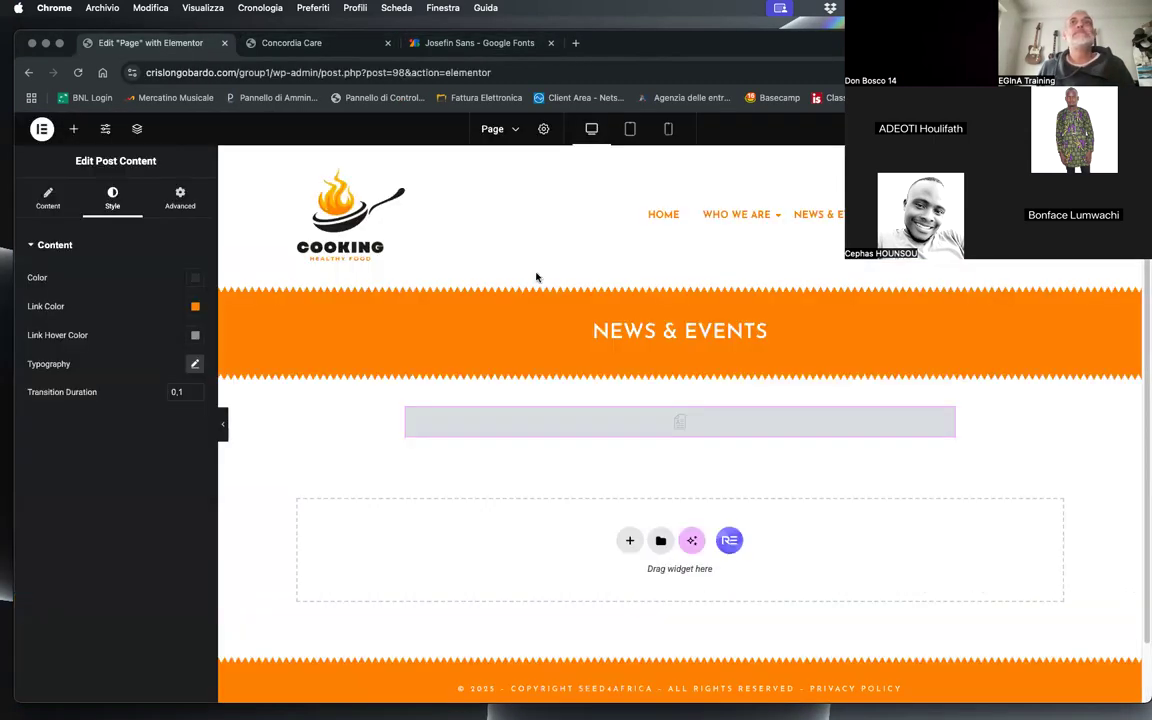
{"action": "left_click", "coordinate": [195, 364]}
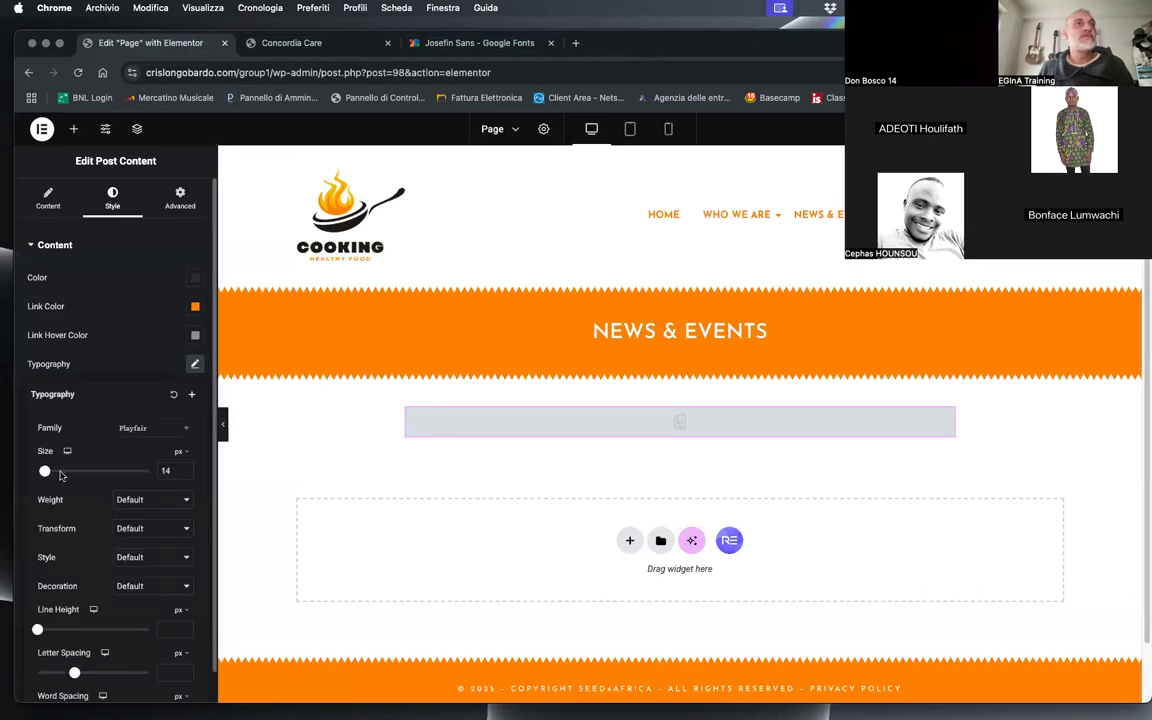
{"action": "left_click", "coordinate": [135, 428]}
{"action": "type", "text": "montess"}
{"action": "key", "text": "BackSpace"}
{"action": "key", "text": "BackSpace"}
{"action": "key", "text": "BackSpace"}
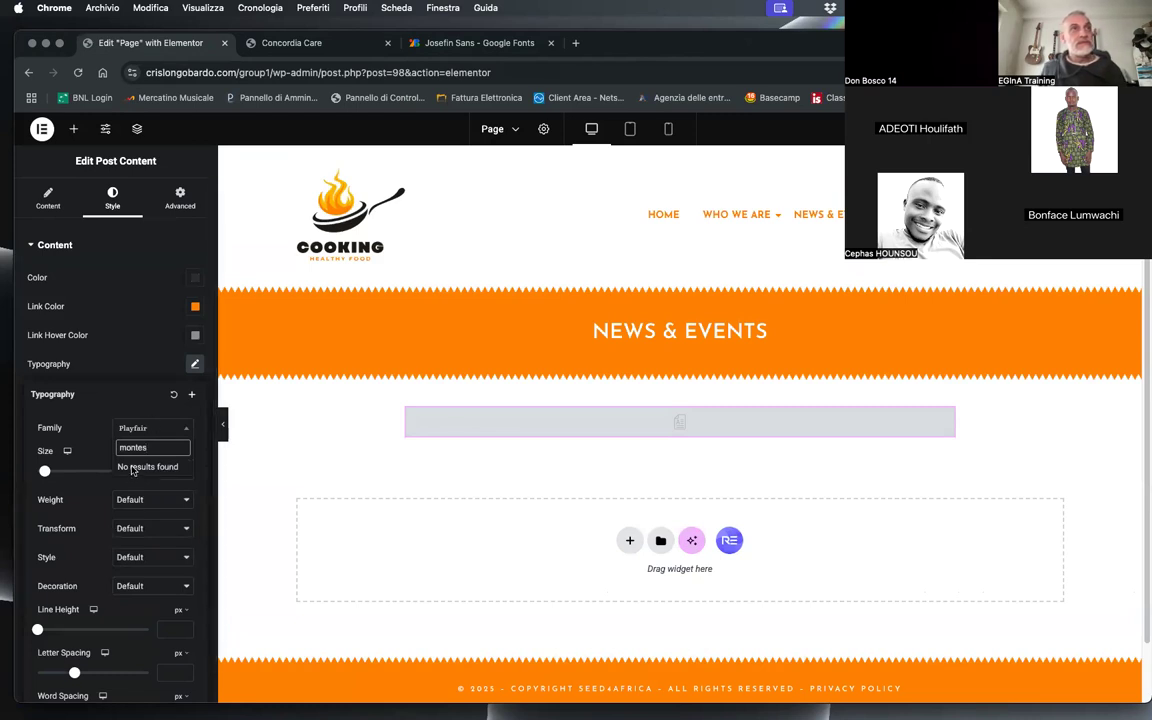
{"action": "type", "text": "sa"}
{"action": "key", "text": "BackSpace"}
{"action": "type", "text": "err"}
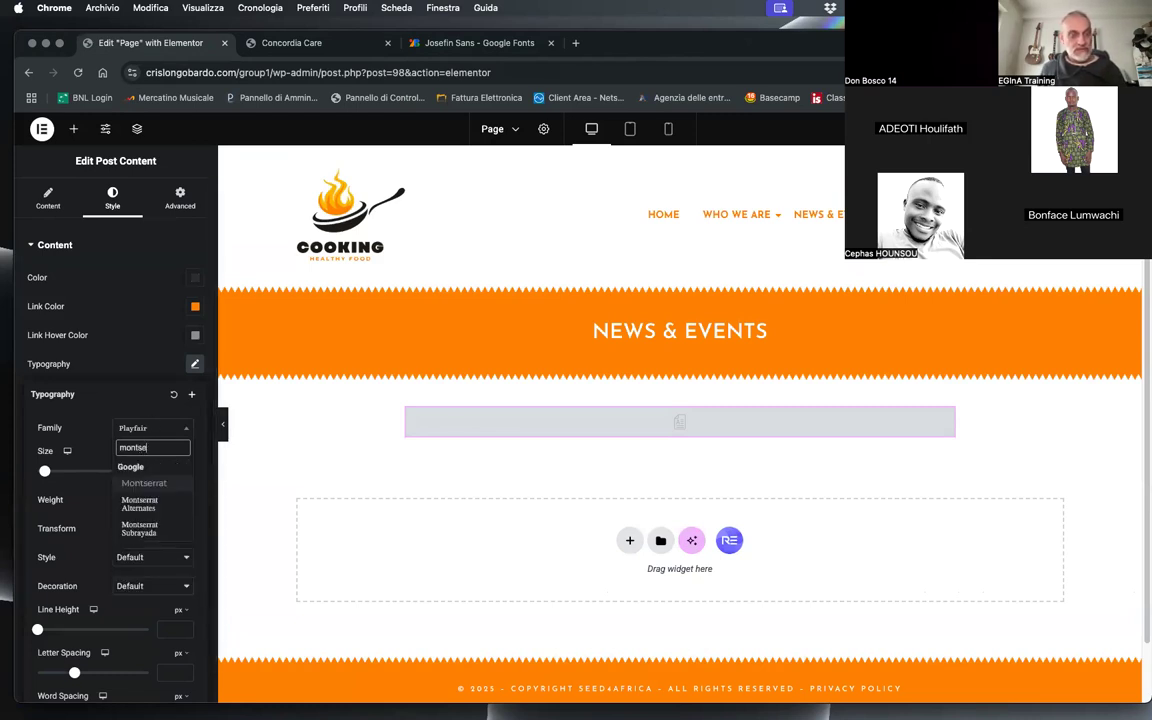
{"action": "left_click", "coordinate": [147, 484]}
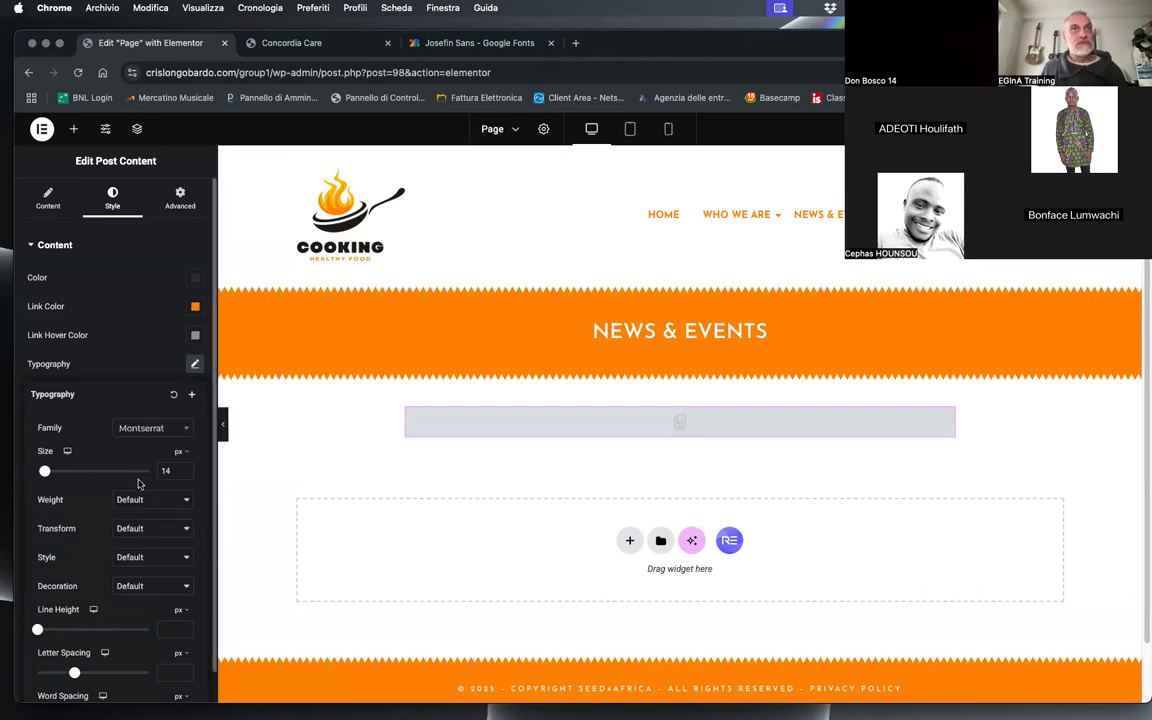
{"action": "left_click", "coordinate": [1090, 129]}
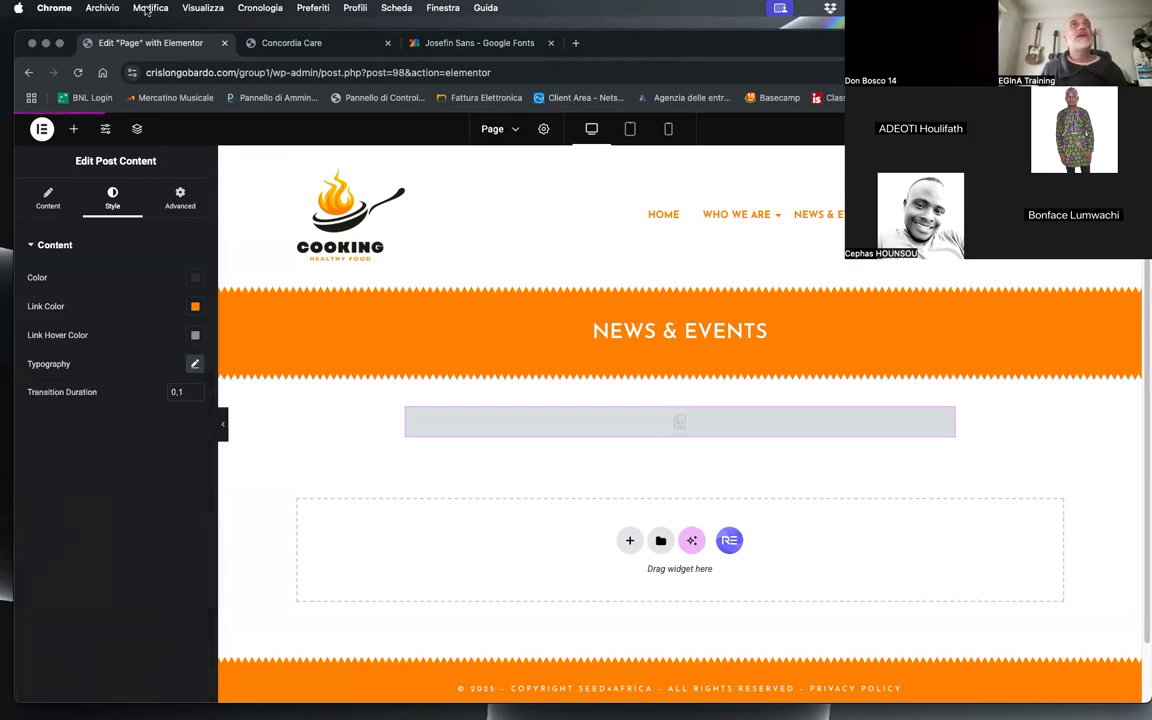
{"action": "left_click", "coordinate": [265, 40]}
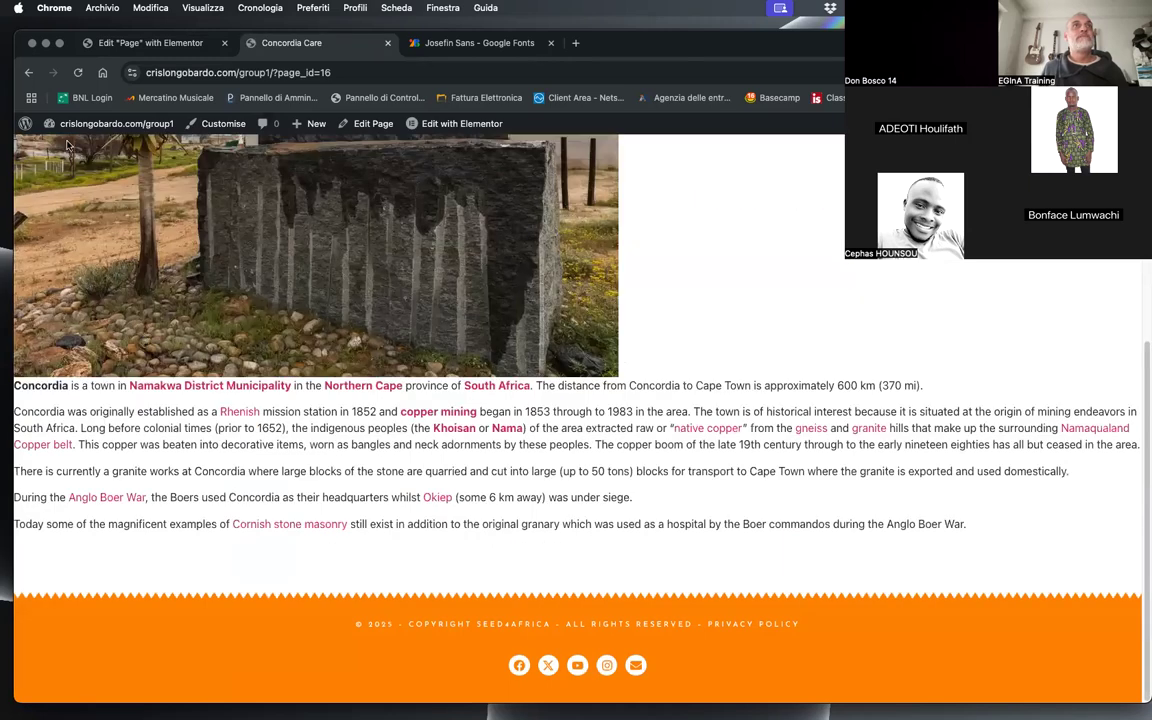
{"action": "left_click", "coordinate": [77, 73]}
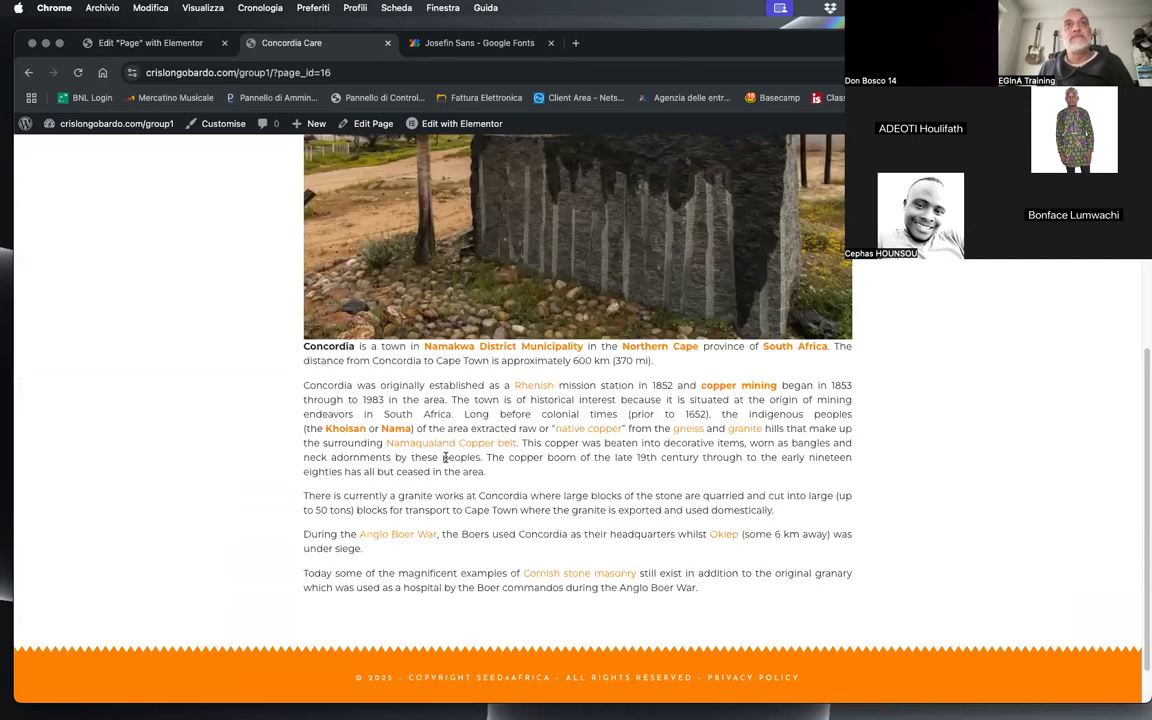
Step: Set the Post Content typography to weight 400 (Normal), size 15 px and line height 20 px, save, and reload the live page
{"action": "left_click", "coordinate": [168, 43]}
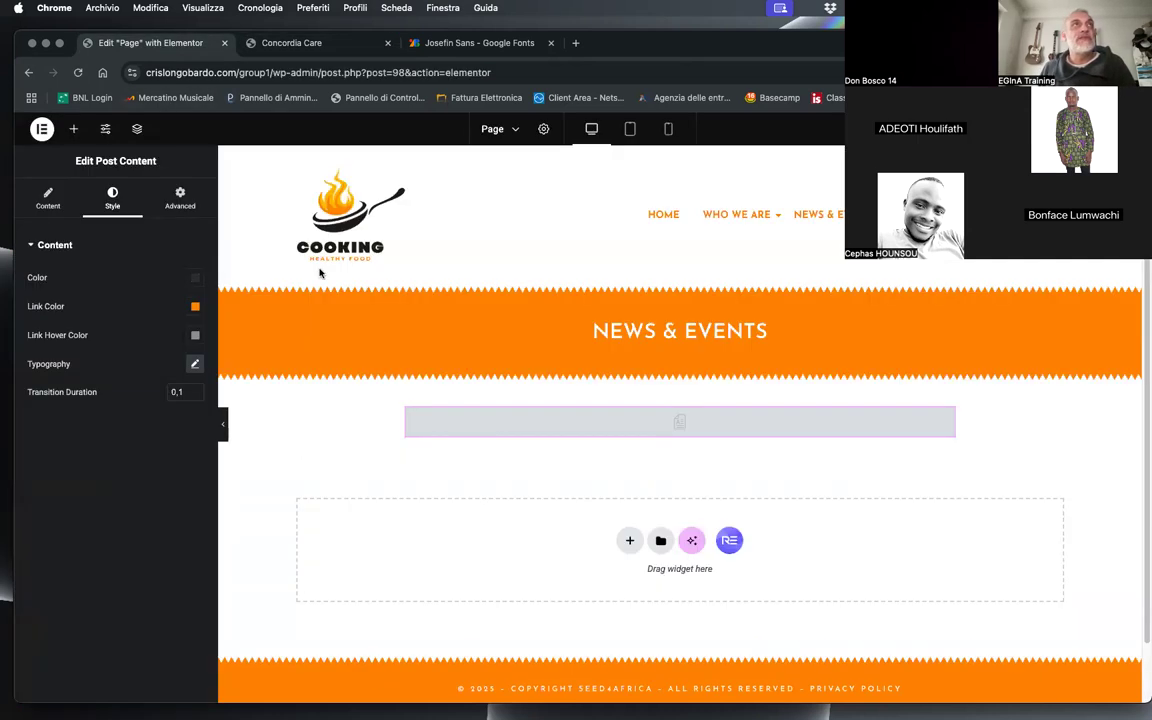
{"action": "left_click", "coordinate": [196, 364]}
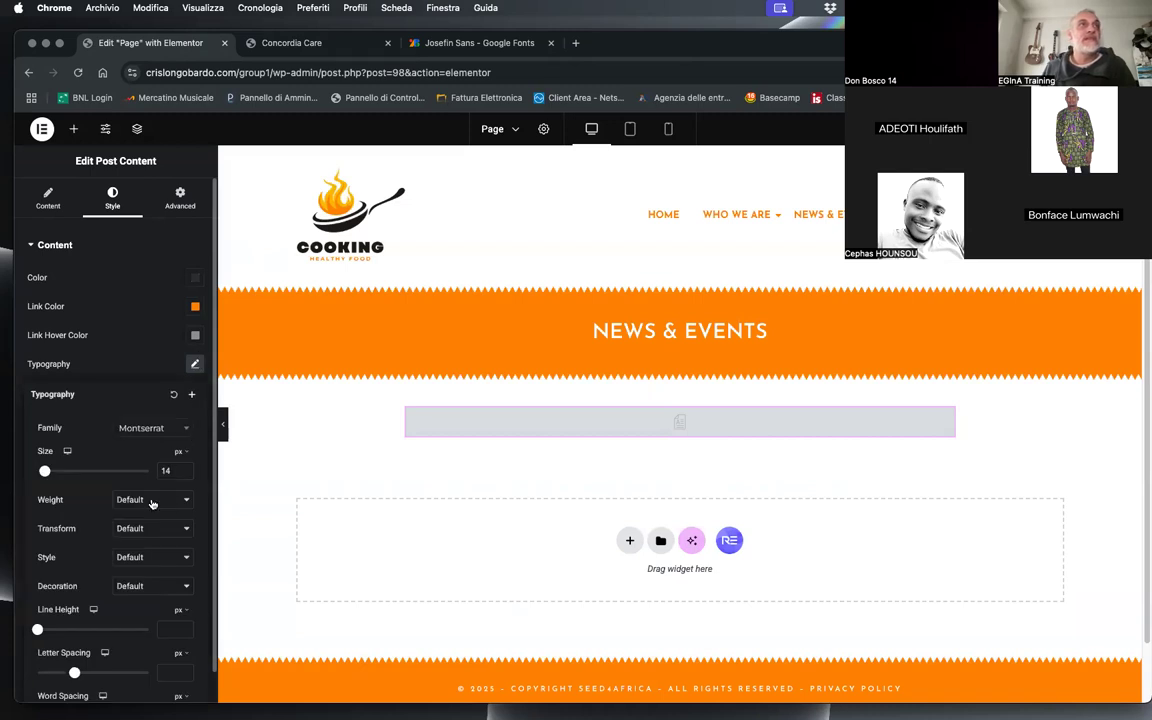
{"action": "left_click", "coordinate": [149, 500]}
{"action": "left_click", "coordinate": [149, 409]}
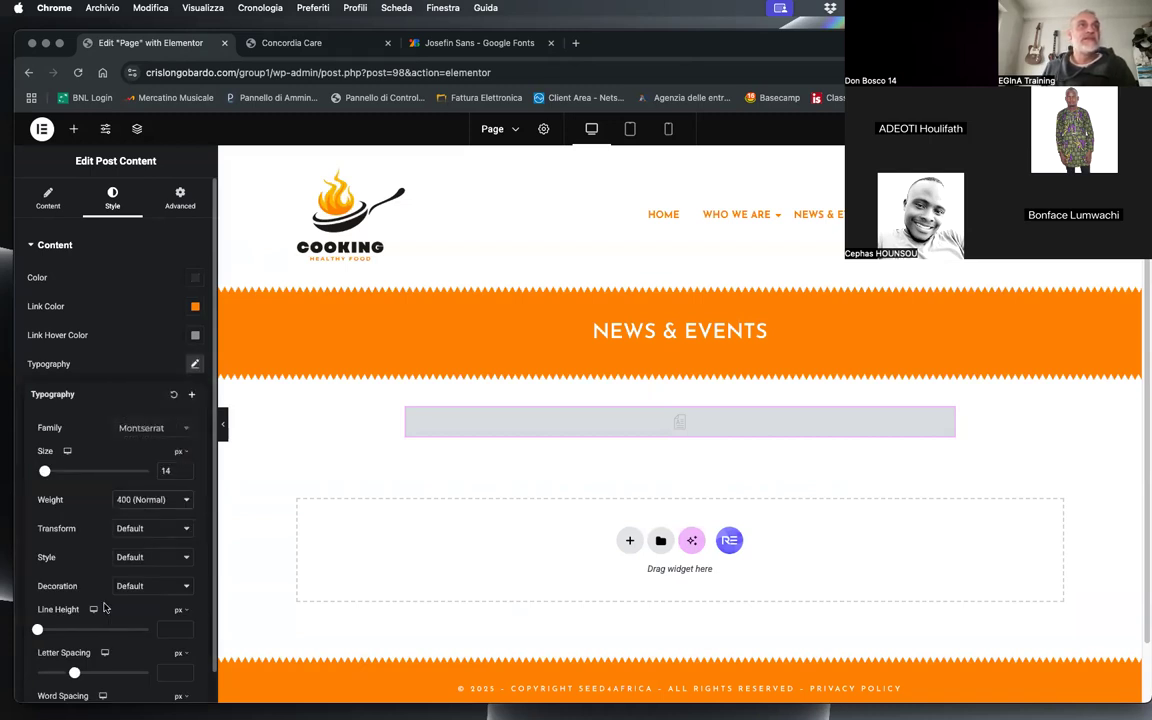
{"action": "left_click", "coordinate": [185, 468]}
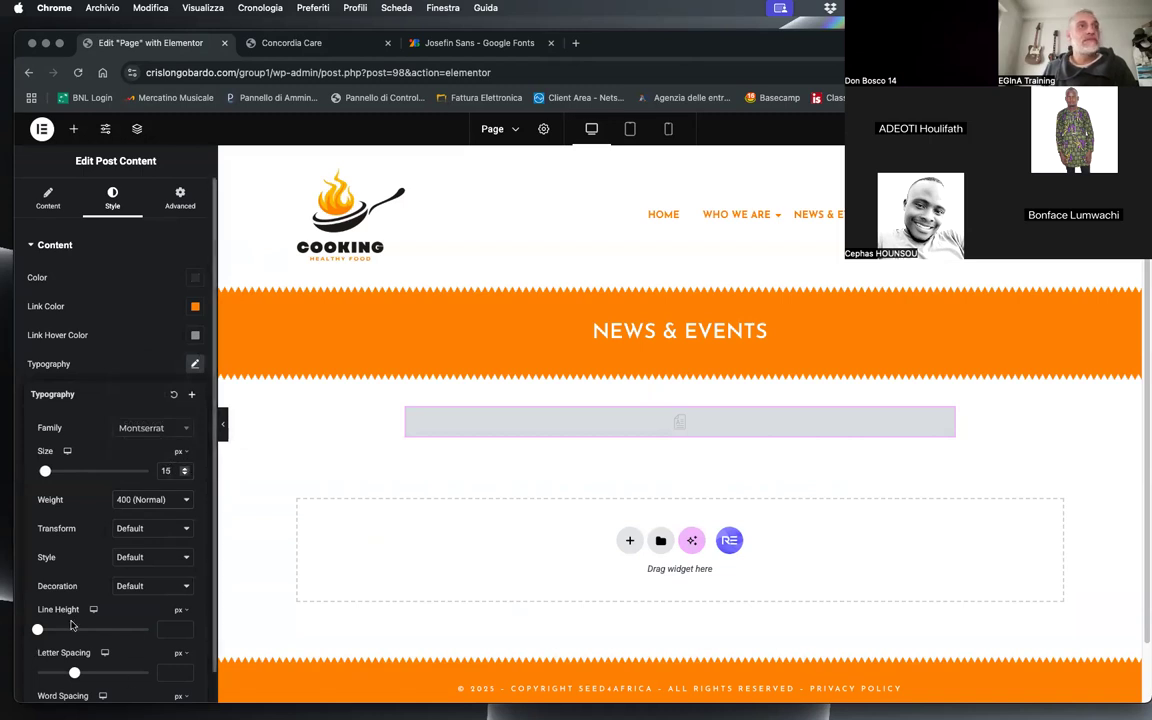
{"action": "left_click", "coordinate": [161, 627]}
{"action": "type", "text": "20"}
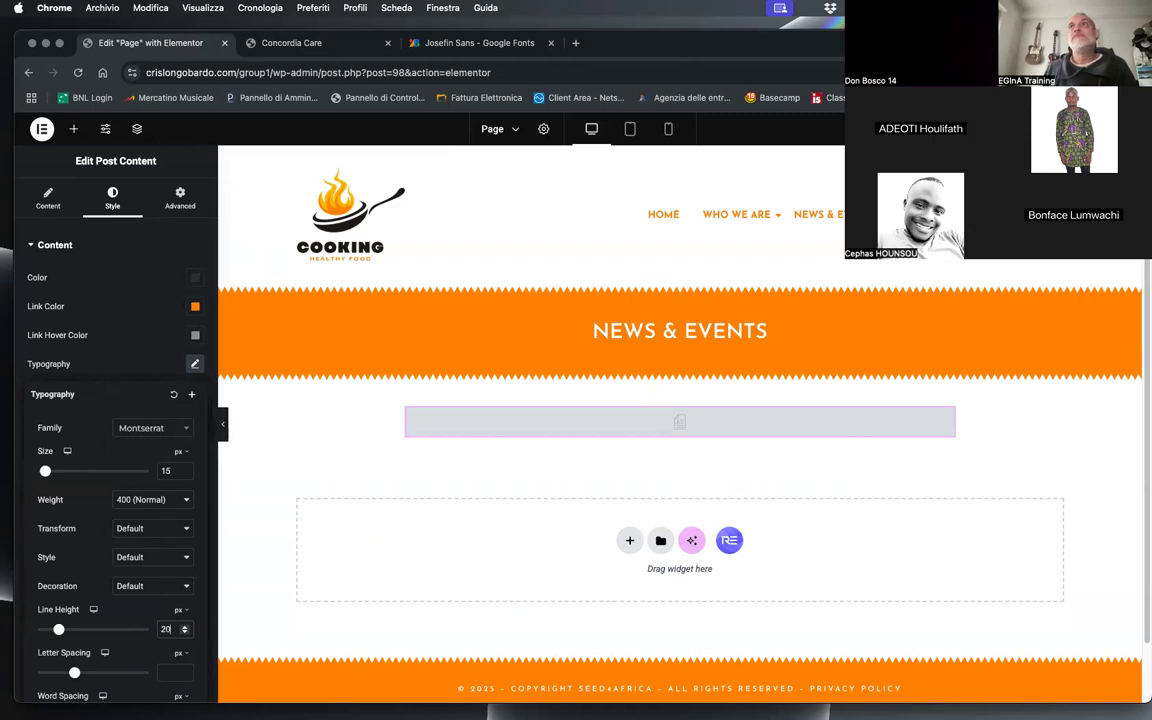
{"action": "left_click", "coordinate": [195, 364]}
{"action": "key", "text": "super+s"}
{"action": "left_click", "coordinate": [253, 40]}
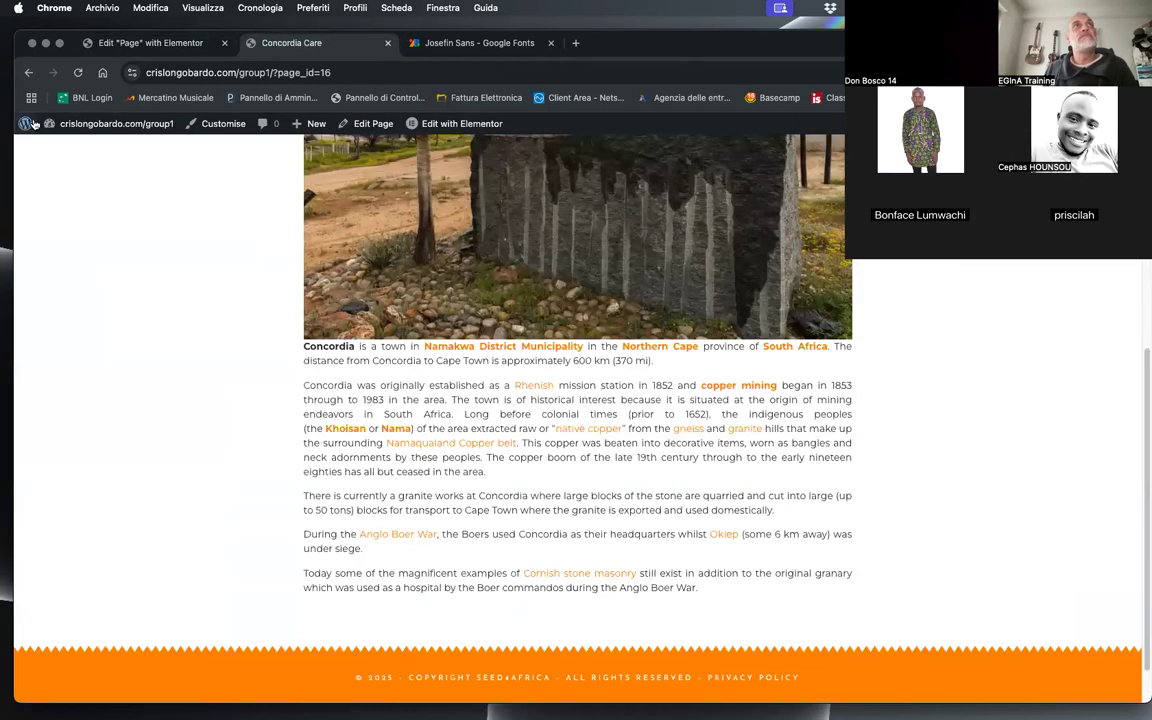
{"action": "left_click", "coordinate": [75, 74]}
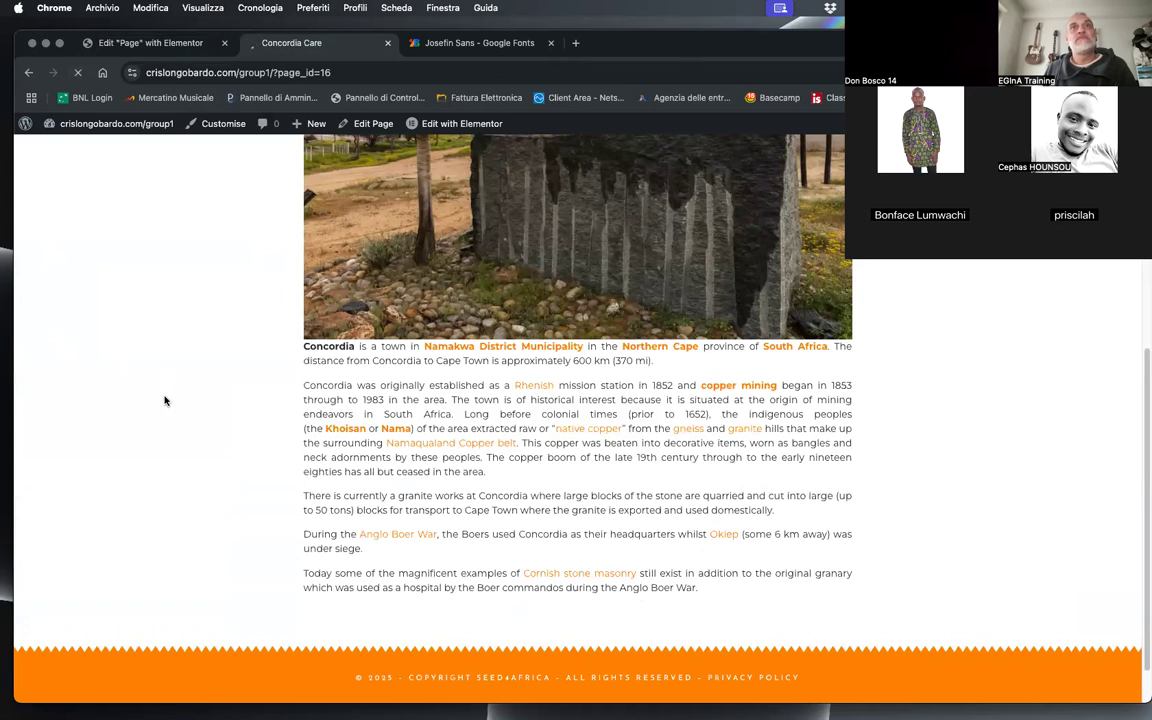
Step: Increase the Post Content widget's line height slightly above 20 px and save the Page template
{"action": "left_click", "coordinate": [160, 40]}
{"action": "left_click", "coordinate": [194, 364]}
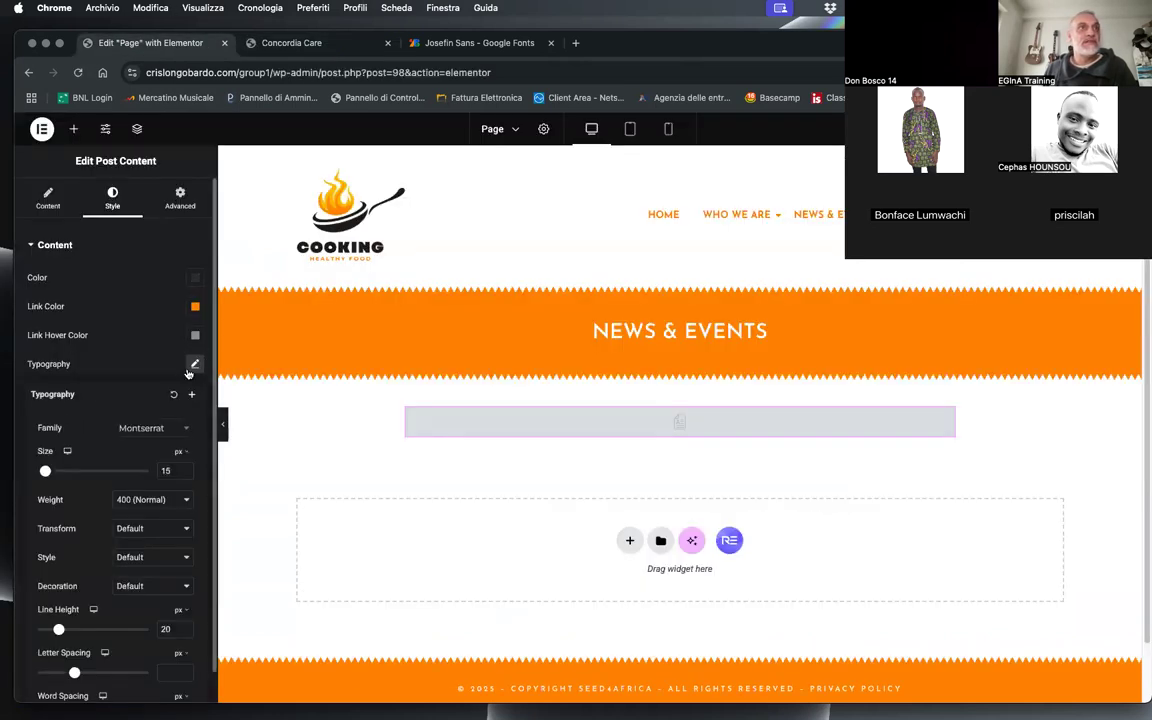
{"action": "left_click", "coordinate": [185, 626]}
{"action": "left_click", "coordinate": [185, 627]}
{"action": "left_click", "coordinate": [1085, 129]}
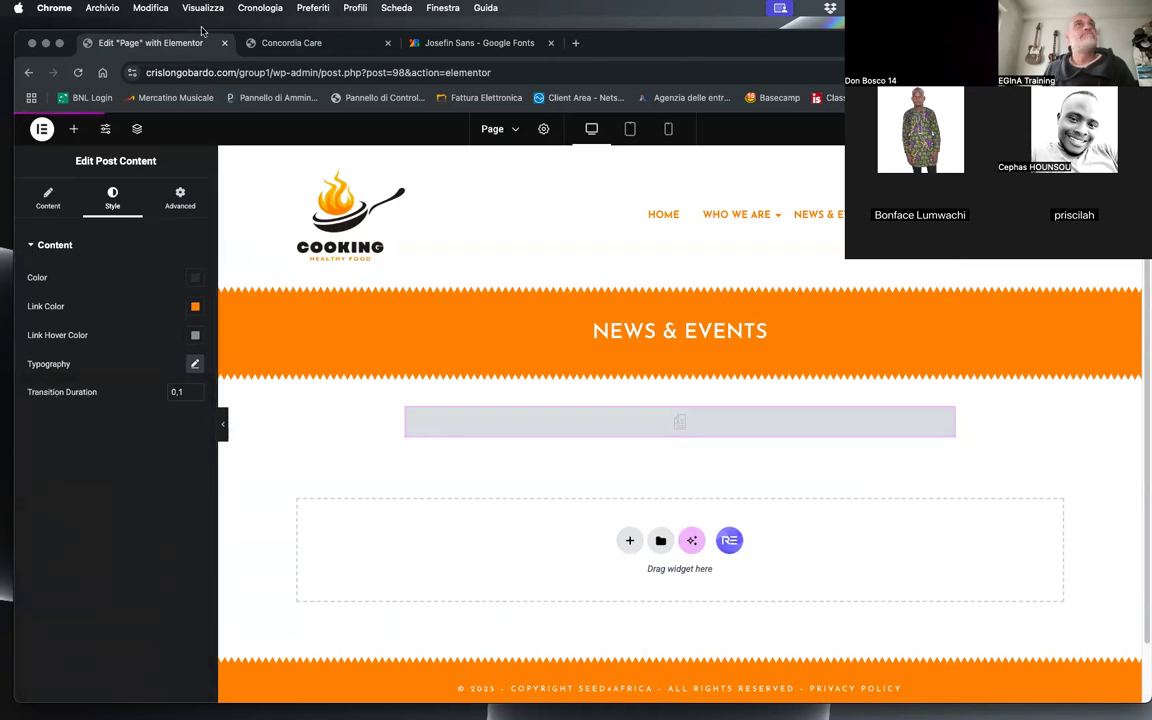
Step: Reload the live Concordia Care page and examine its text spacing, title banner and footer
{"action": "left_click", "coordinate": [305, 43]}
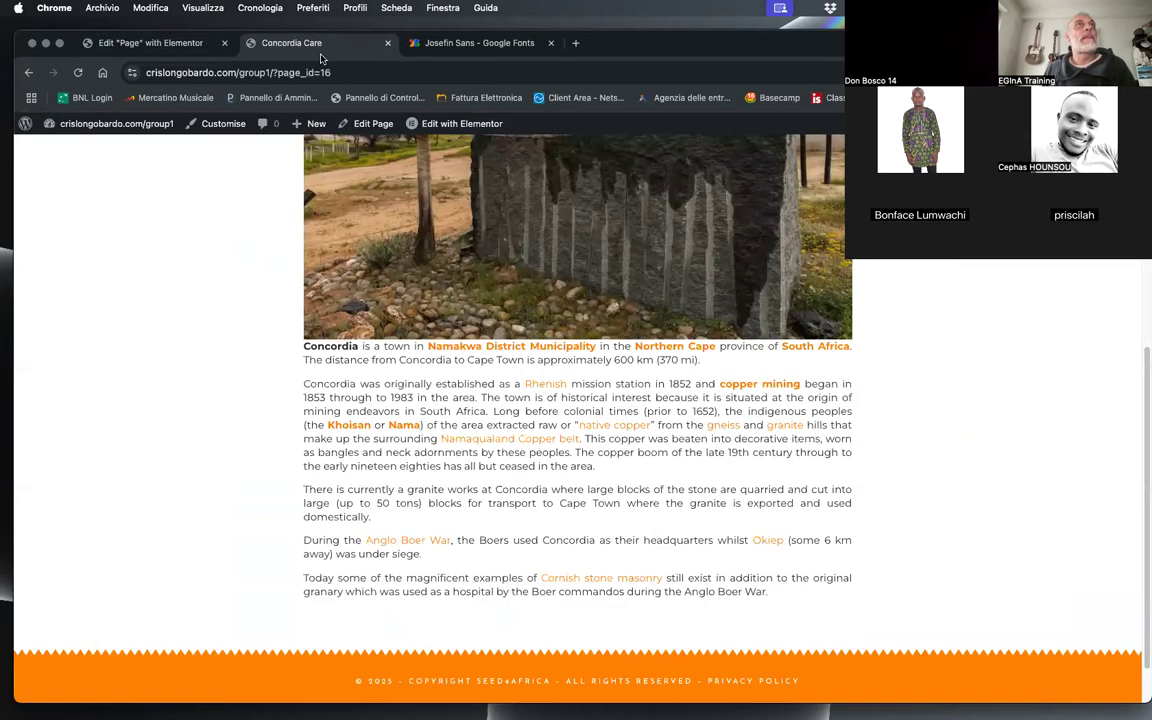
{"action": "left_click", "coordinate": [79, 73]}
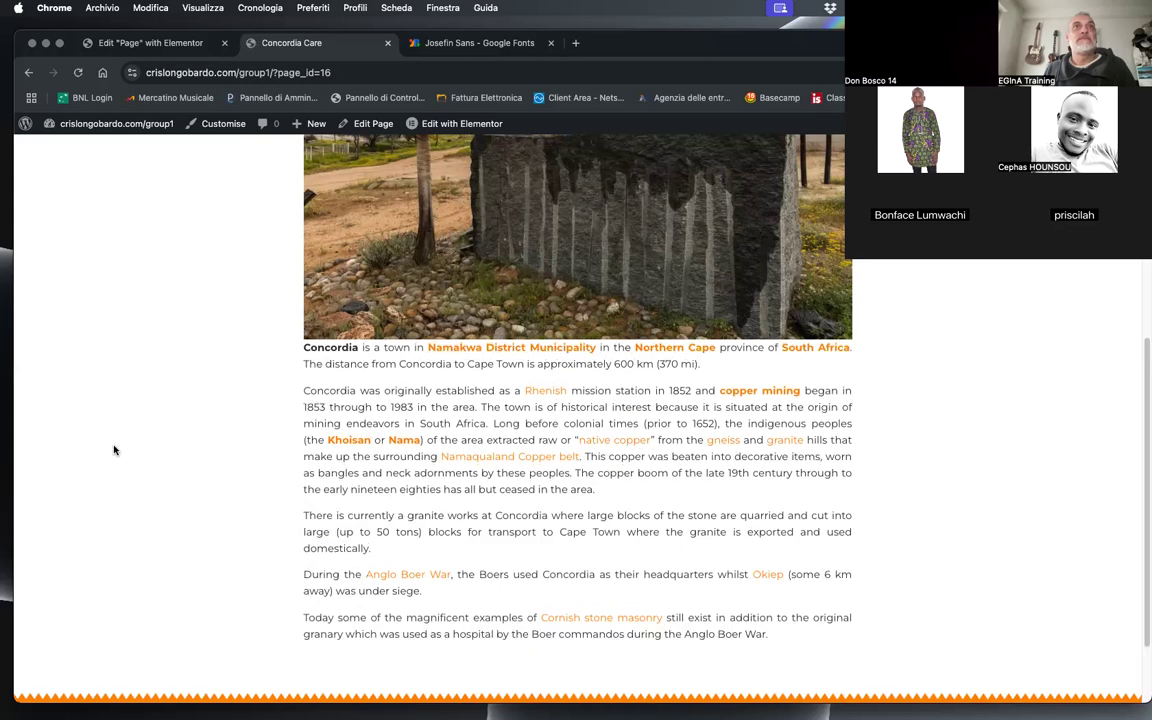
{"action": "scroll", "coordinate": [225, 437], "scroll_direction": "down", "scroll_amount": 2}
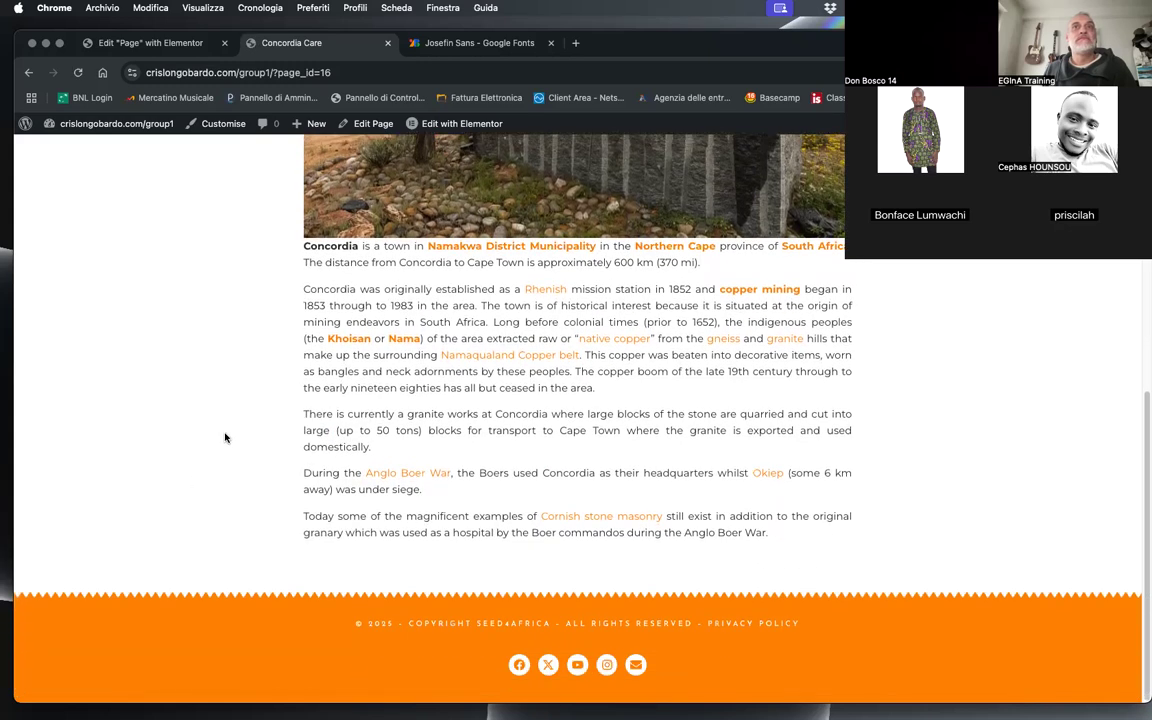
{"action": "scroll", "coordinate": [225, 437], "scroll_direction": "up", "scroll_amount": 10}
{"action": "scroll", "coordinate": [225, 437], "scroll_direction": "down", "scroll_amount": 5}
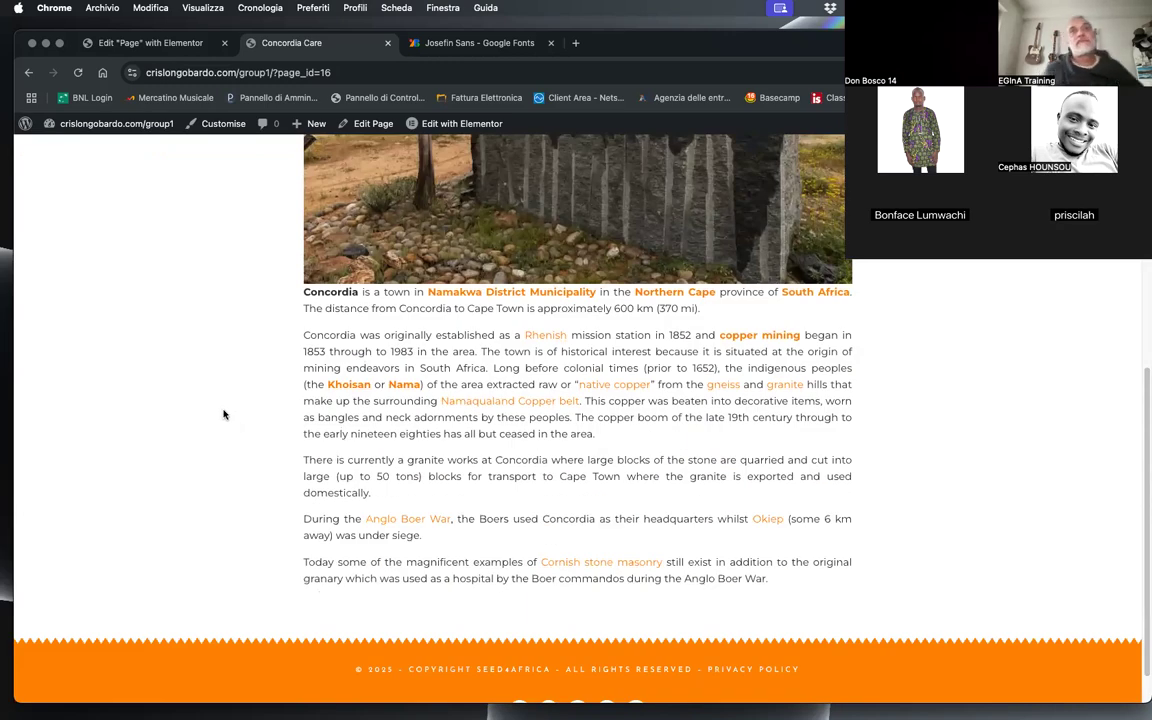
{"action": "scroll", "coordinate": [230, 410], "scroll_direction": "down", "scroll_amount": 1}
{"action": "scroll", "coordinate": [236, 390], "scroll_direction": "up", "scroll_amount": 10}
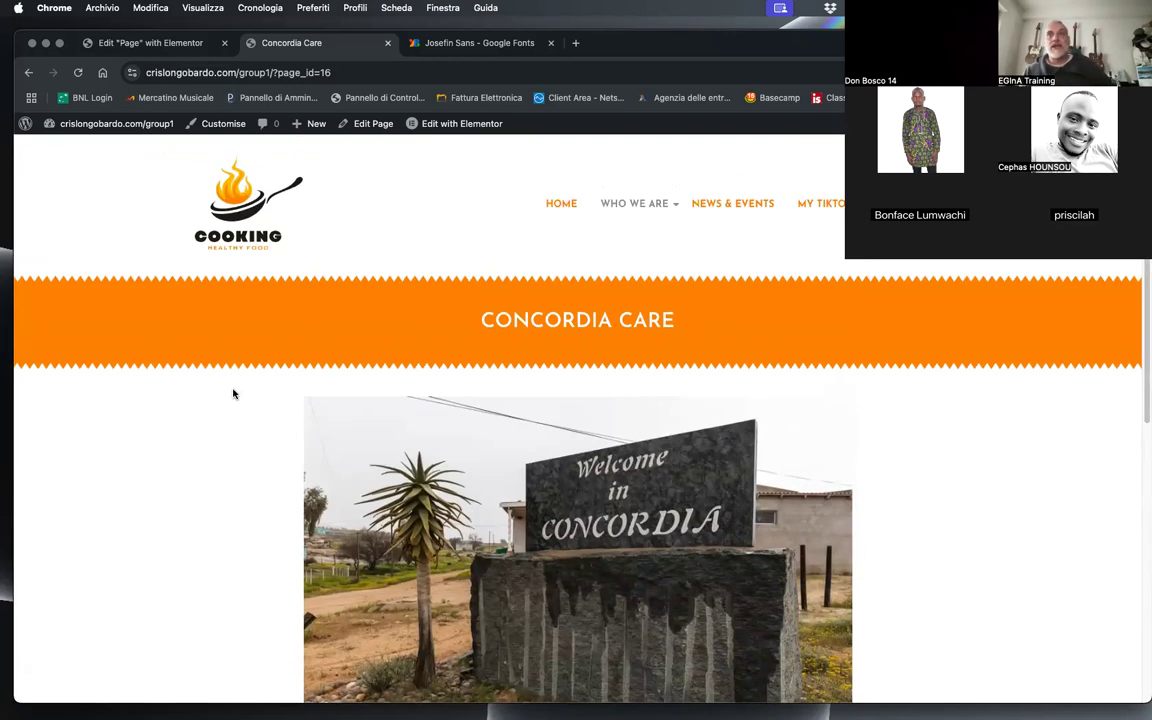
Step: Open the live site's Contacts and Home pages and compare how the header, page title and footer are displayed
{"action": "left_click", "coordinate": [910, 204]}
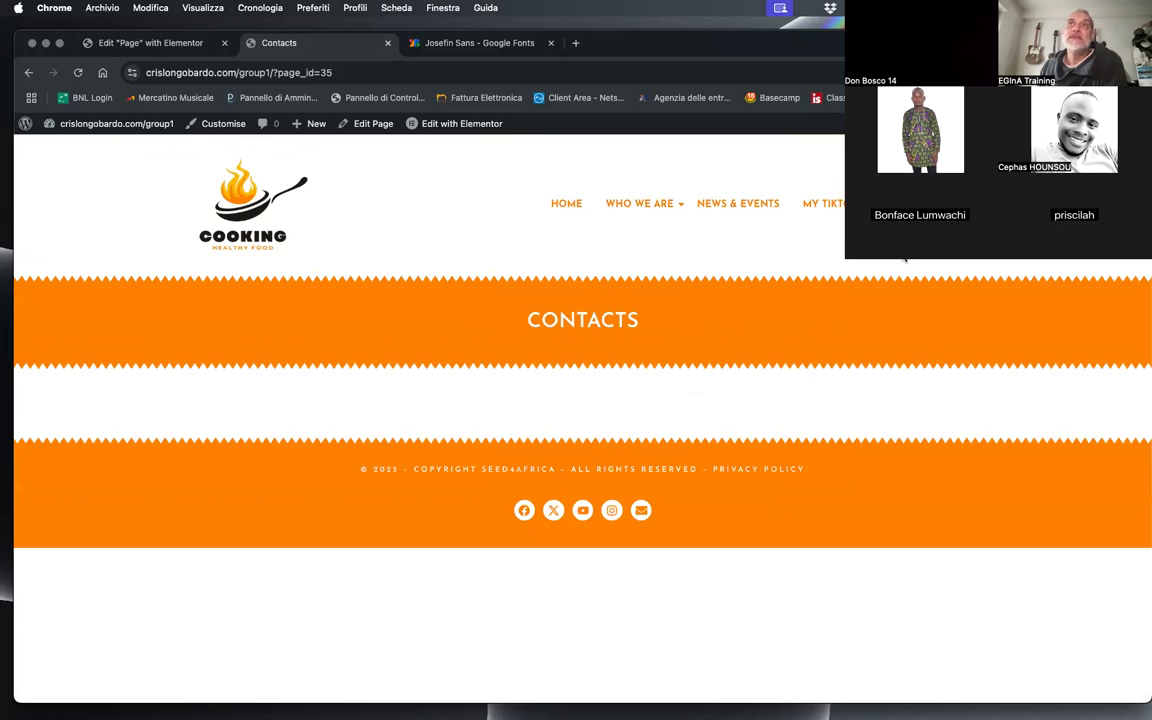
{"action": "mouse_move", "coordinate": [622, 205]}
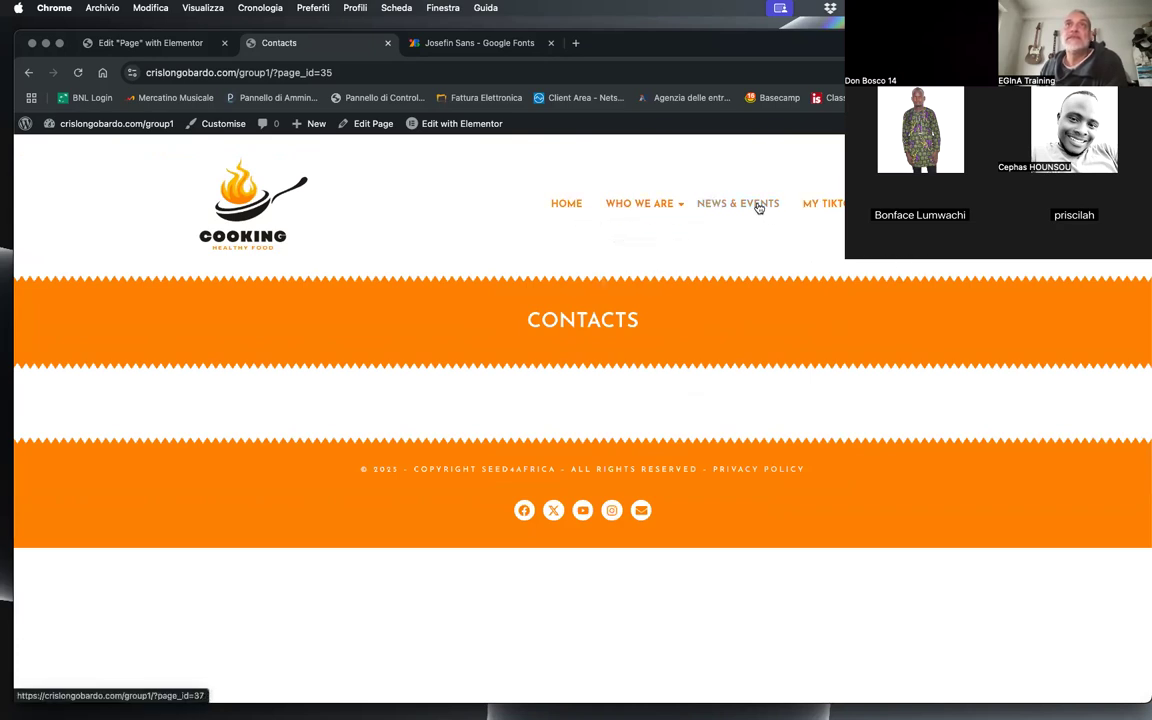
{"action": "left_click", "coordinate": [561, 205]}
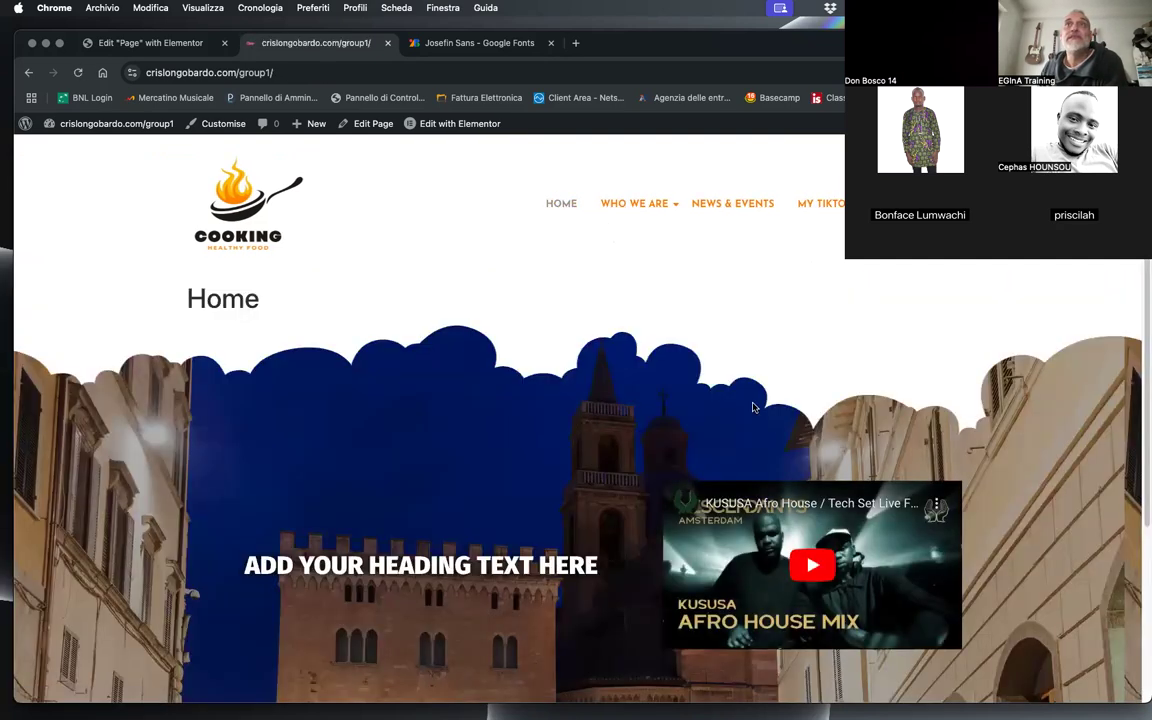
{"action": "scroll", "coordinate": [754, 407], "scroll_direction": "down", "scroll_amount": 5}
{"action": "scroll", "coordinate": [753, 406], "scroll_direction": "up", "scroll_amount": 5}
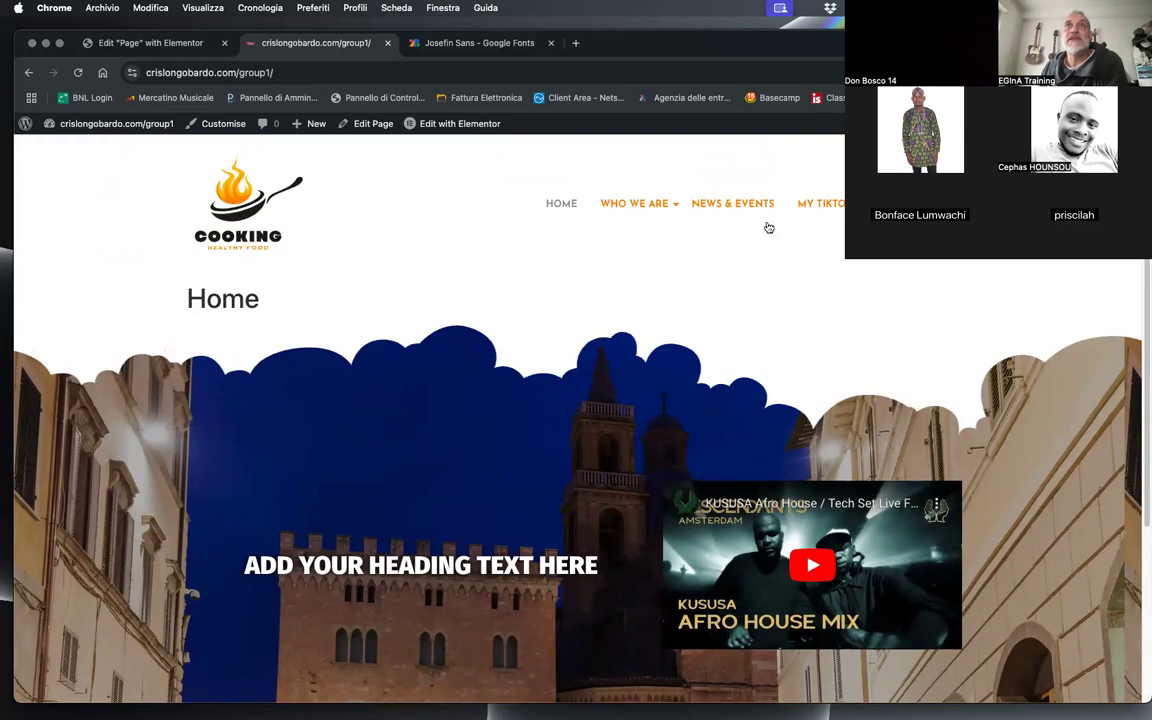
{"action": "scroll", "coordinate": [490, 438], "scroll_direction": "down", "scroll_amount": 5}
{"action": "scroll", "coordinate": [475, 430], "scroll_direction": "up", "scroll_amount": 5}
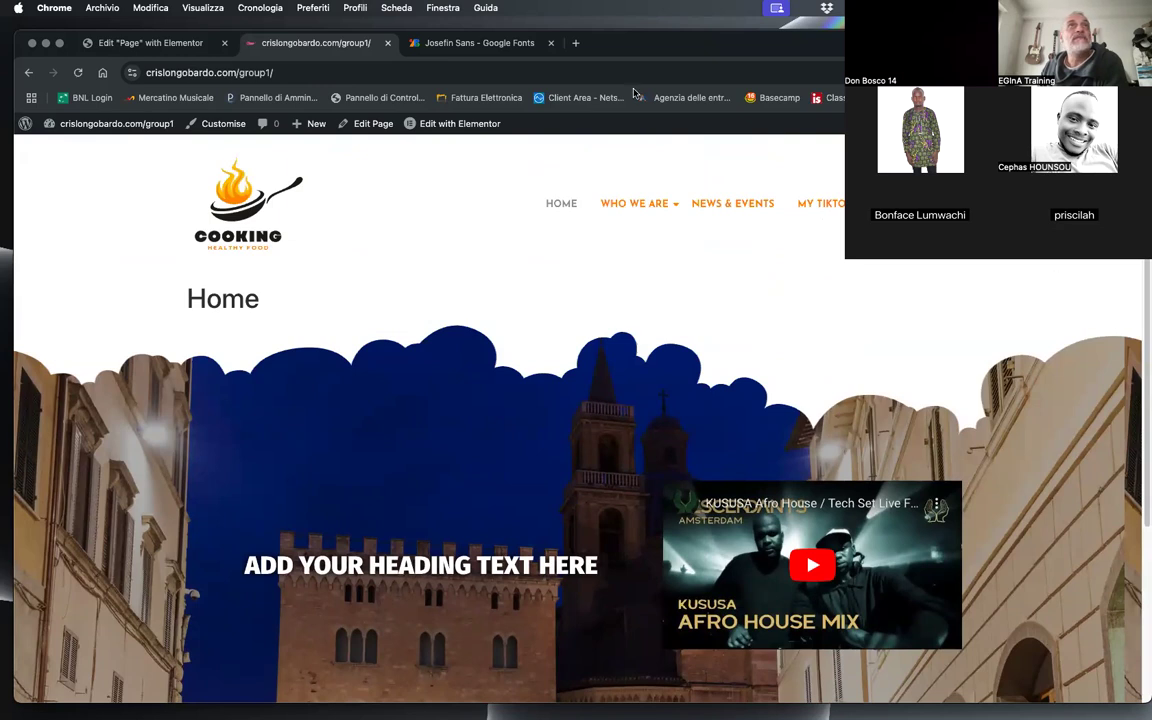
{"action": "left_click", "coordinate": [176, 43]}
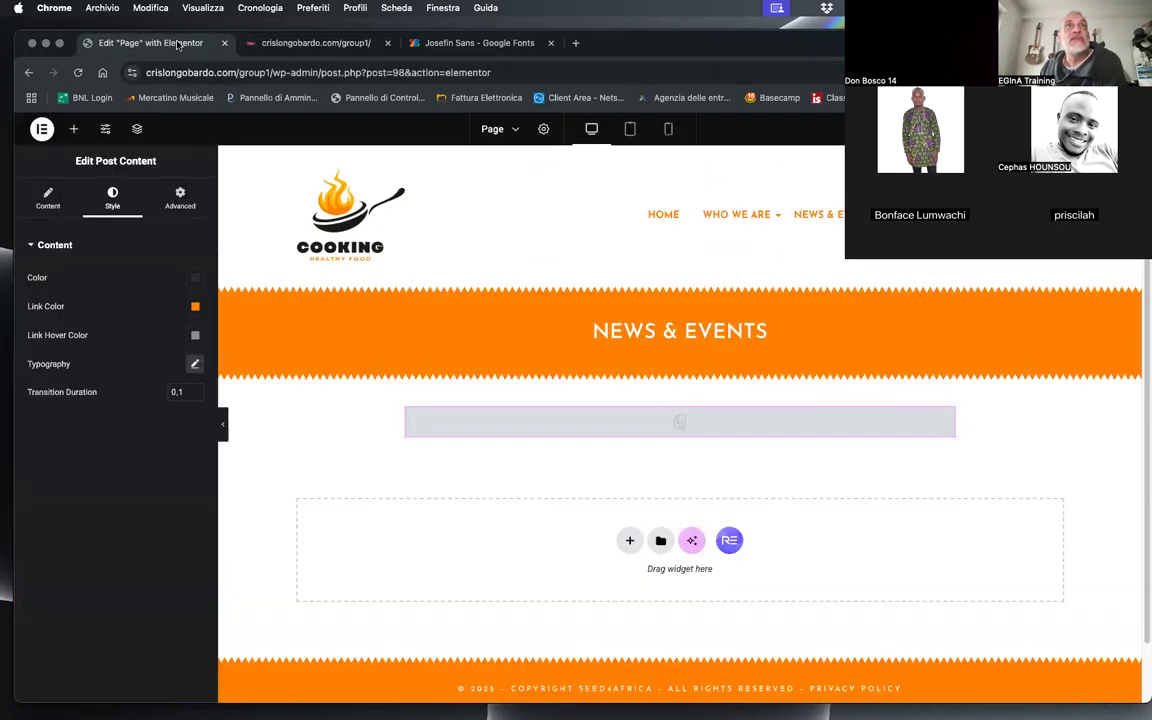
{"action": "left_click", "coordinate": [290, 43]}
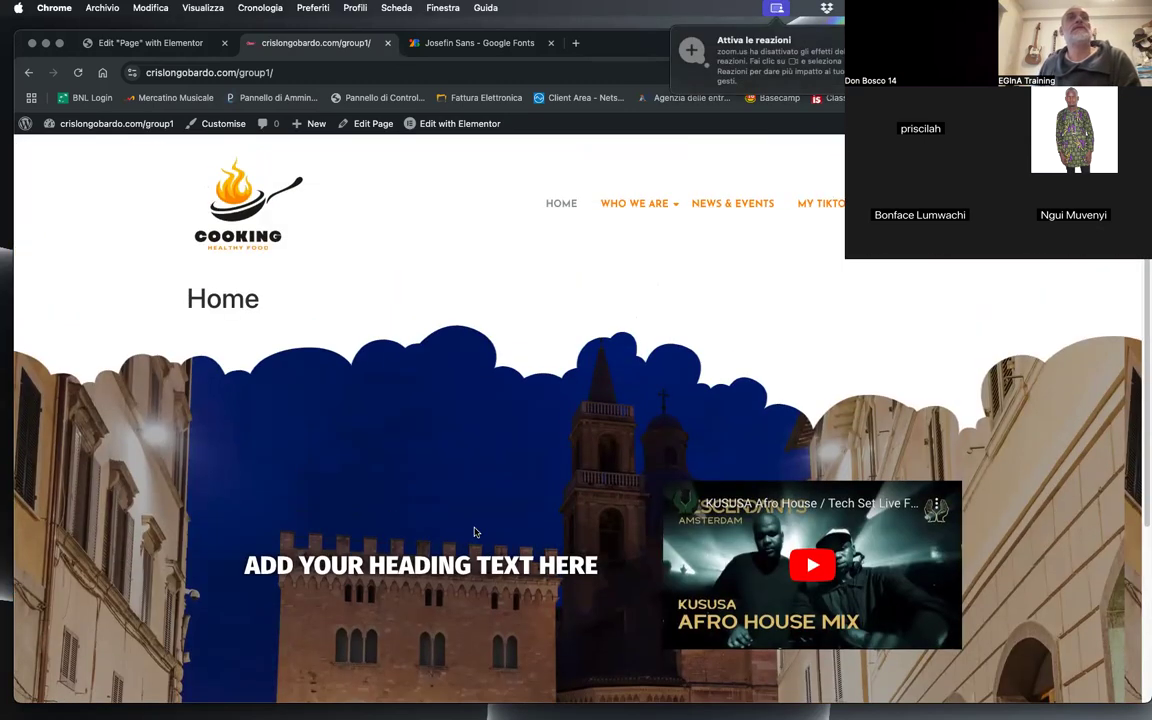
{"action": "scroll", "coordinate": [250, 440], "scroll_direction": "down", "scroll_amount": 5}
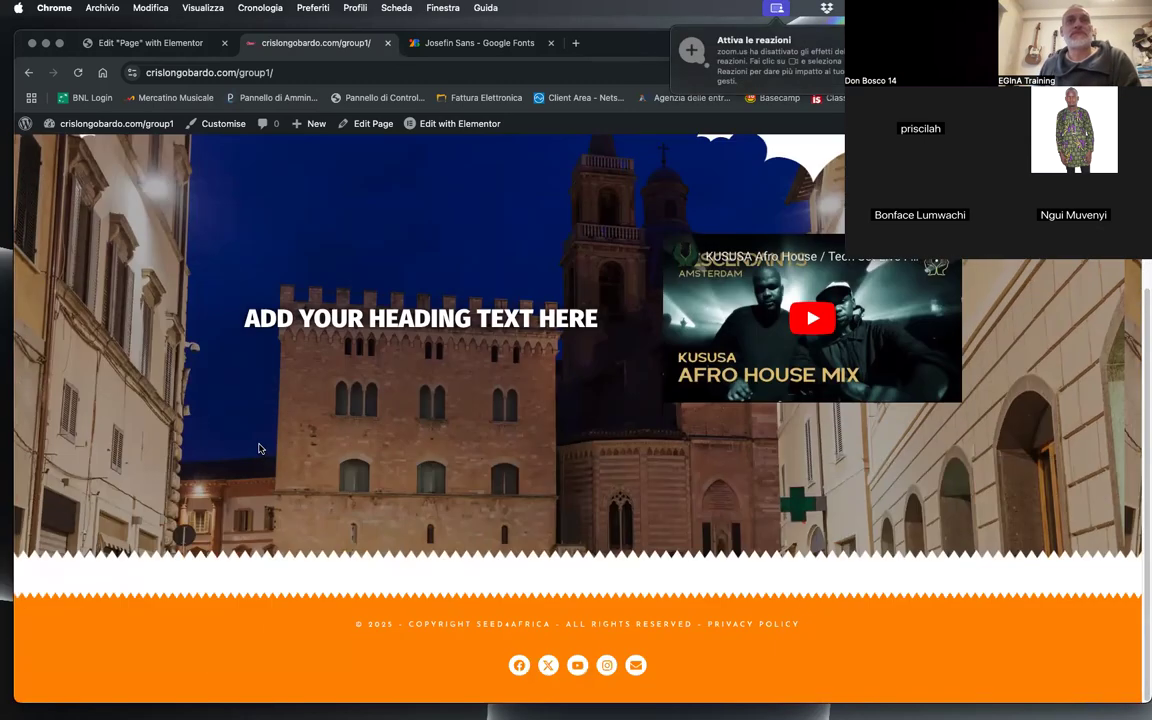
{"action": "scroll", "coordinate": [222, 465], "scroll_direction": "up", "scroll_amount": 5}
{"action": "mouse_move", "coordinate": [637, 204]}
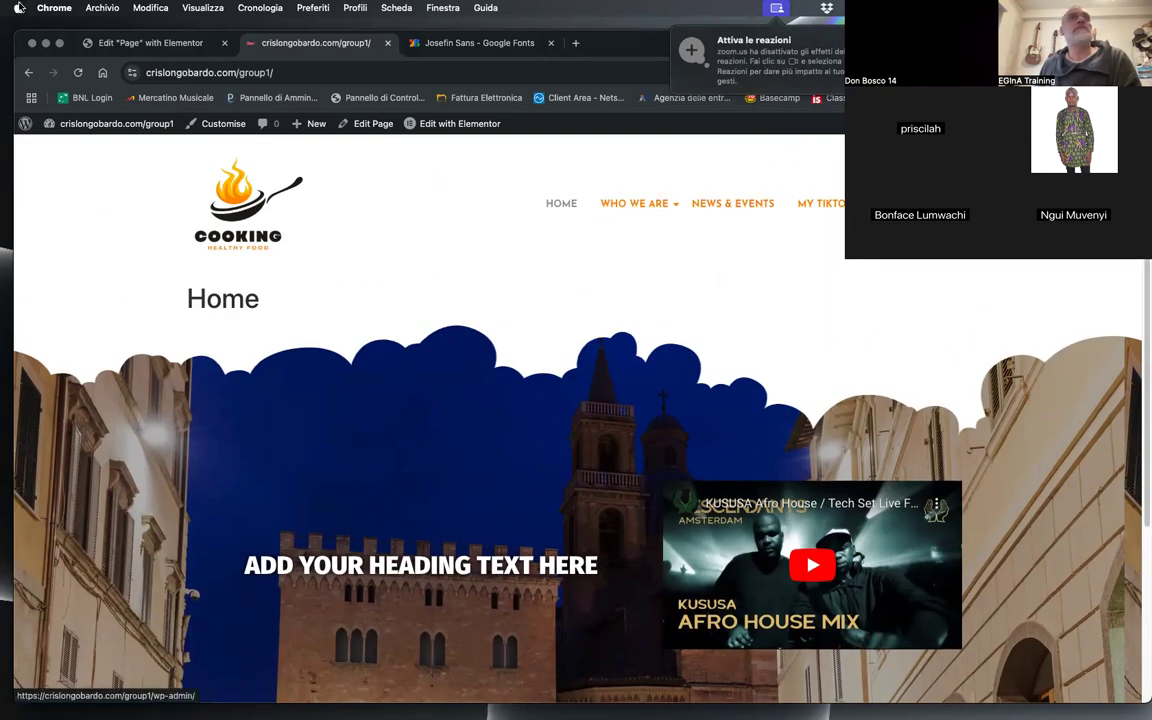
Step: Close the Google Fonts tab and exit the Page template editor to the Royal Addons Theme Builder
{"action": "left_click", "coordinate": [490, 43]}
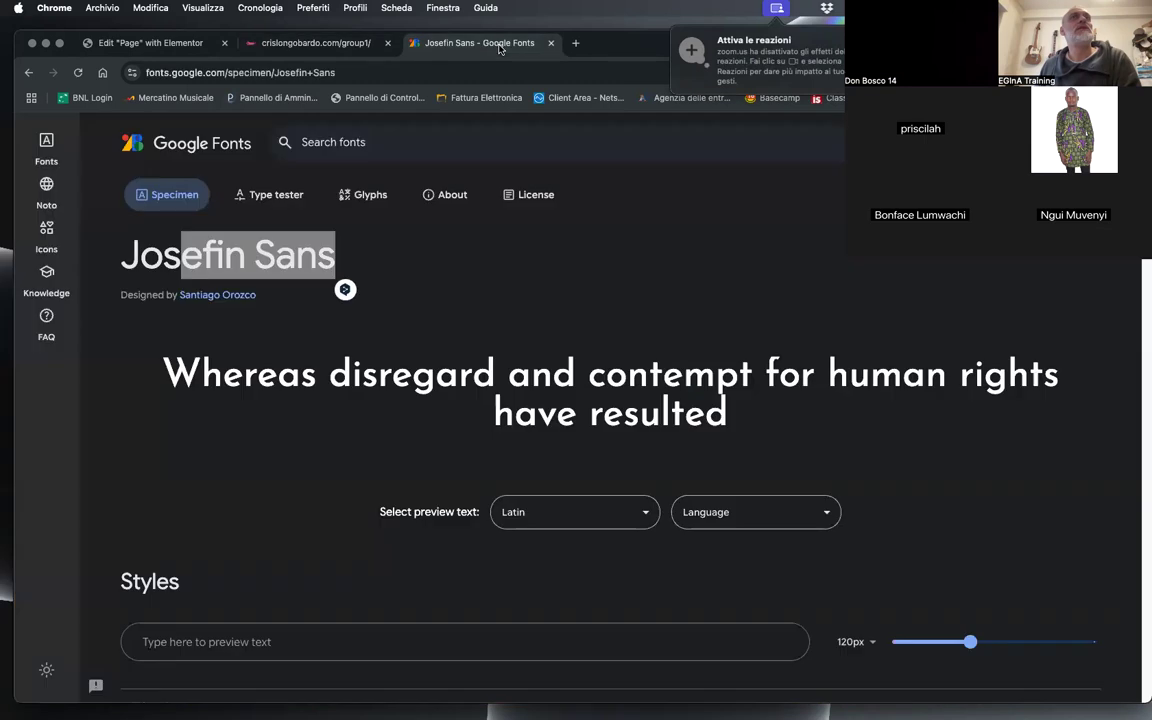
{"action": "left_click", "coordinate": [553, 43]}
{"action": "left_click", "coordinate": [120, 43]}
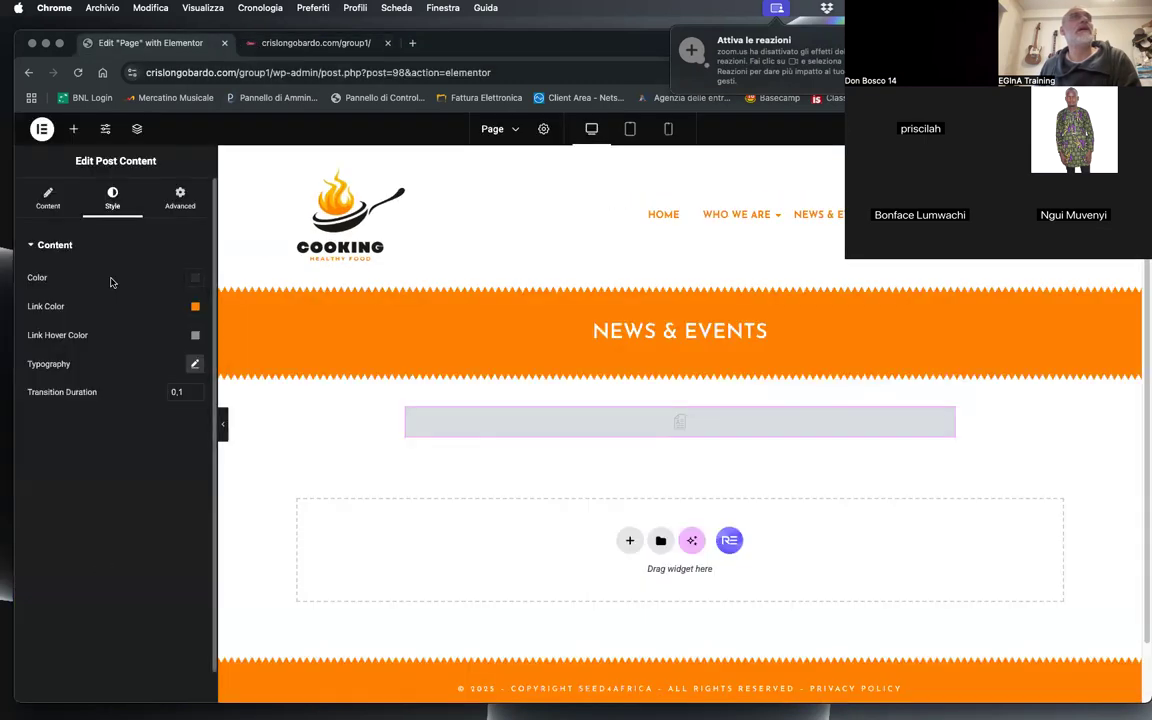
{"action": "left_click", "coordinate": [40, 128]}
{"action": "left_click", "coordinate": [50, 248]}
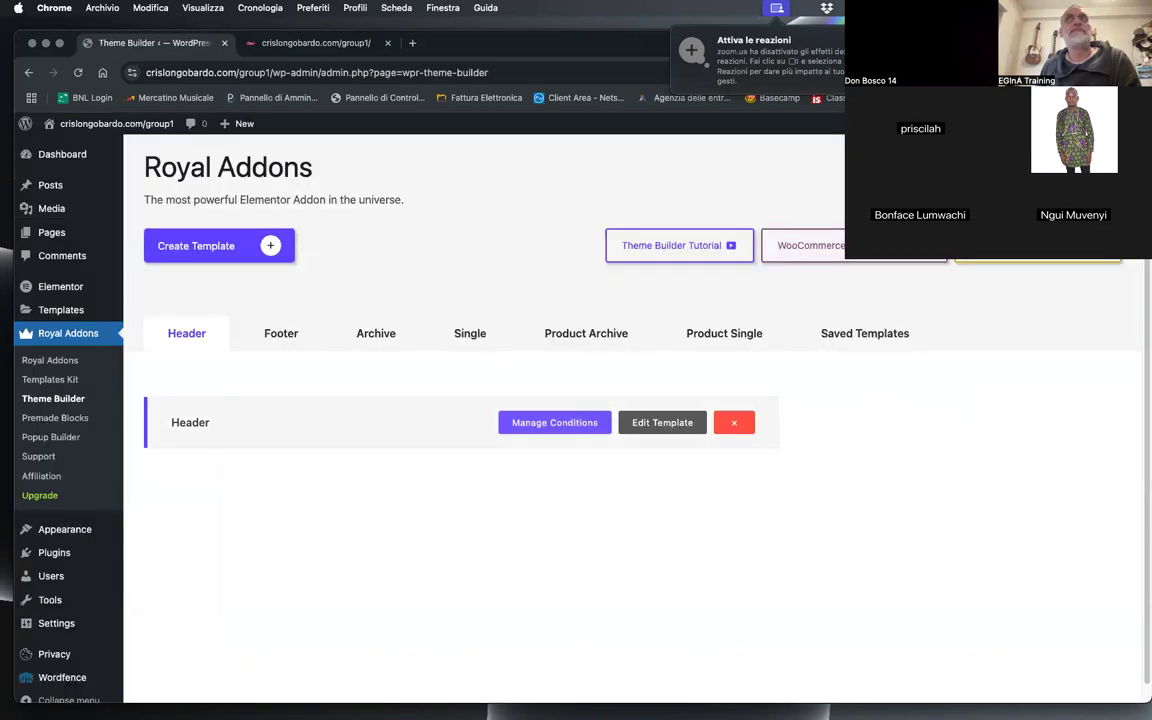
{"action": "mouse_move", "coordinate": [560, 43]}
{"action": "left_mouse_down"}
{"action": "mouse_move", "coordinate": [563, 97]}
{"action": "mouse_move", "coordinate": [555, 40]}
{"action": "left_mouse_up"}
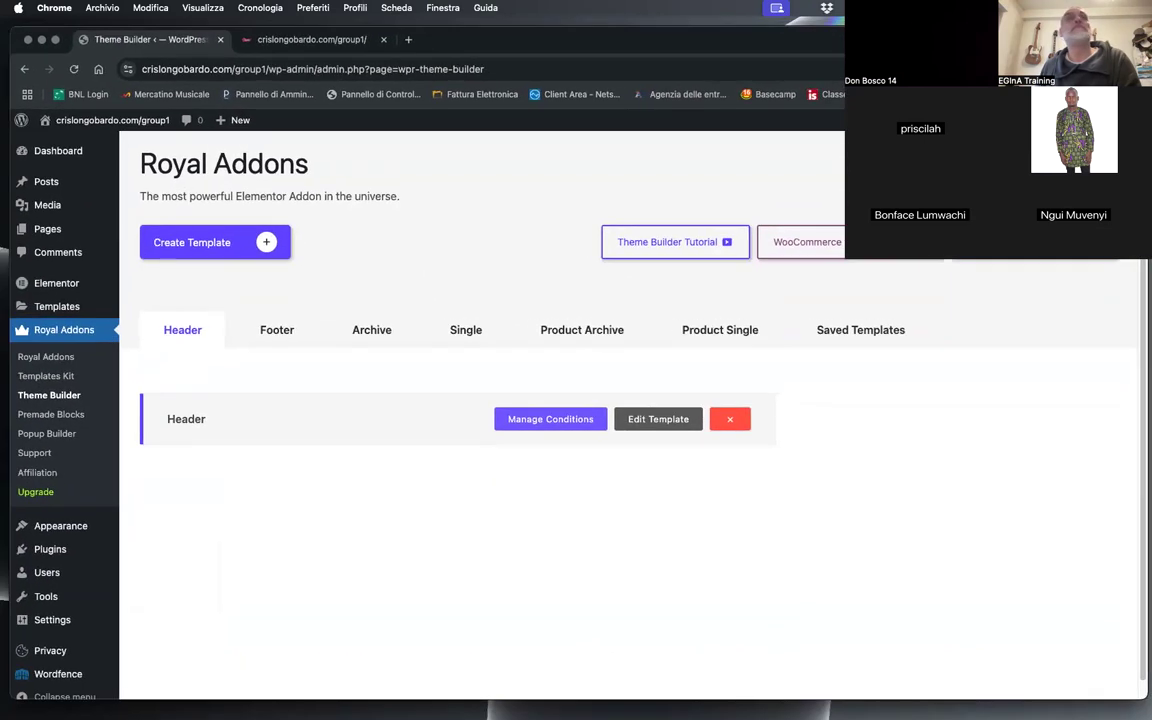
Step: Create a new WordPress page titled Test Page
{"action": "left_click", "coordinate": [27, 231]}
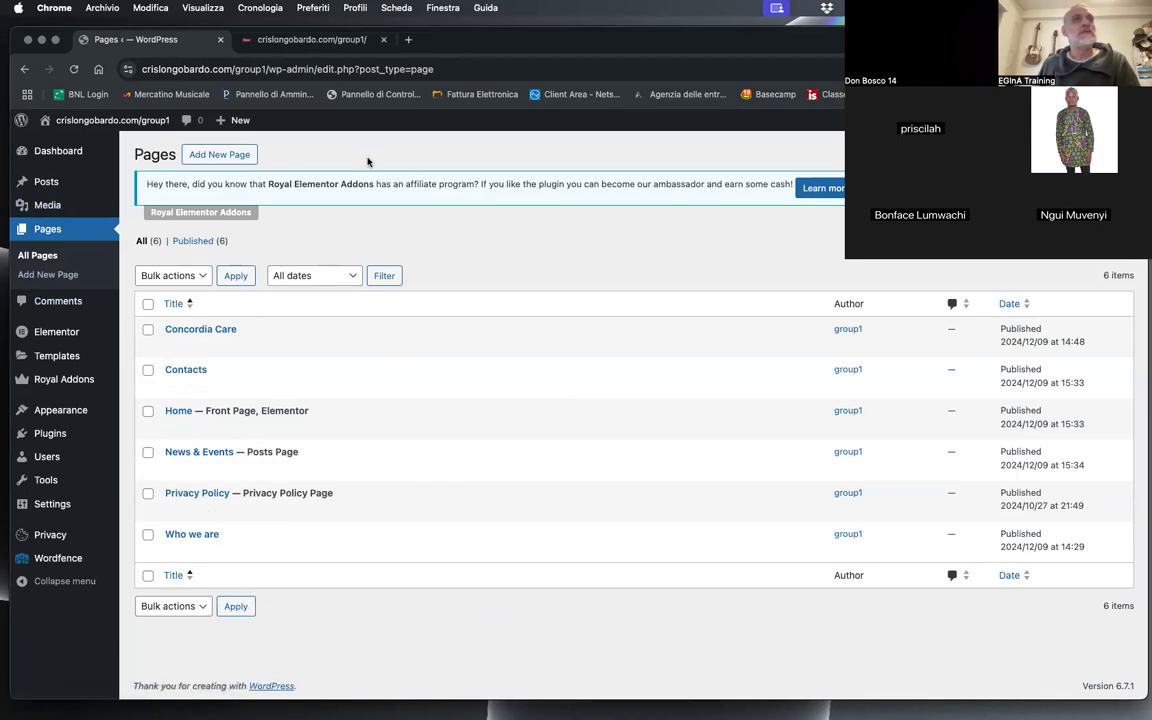
{"action": "left_click", "coordinate": [228, 156]}
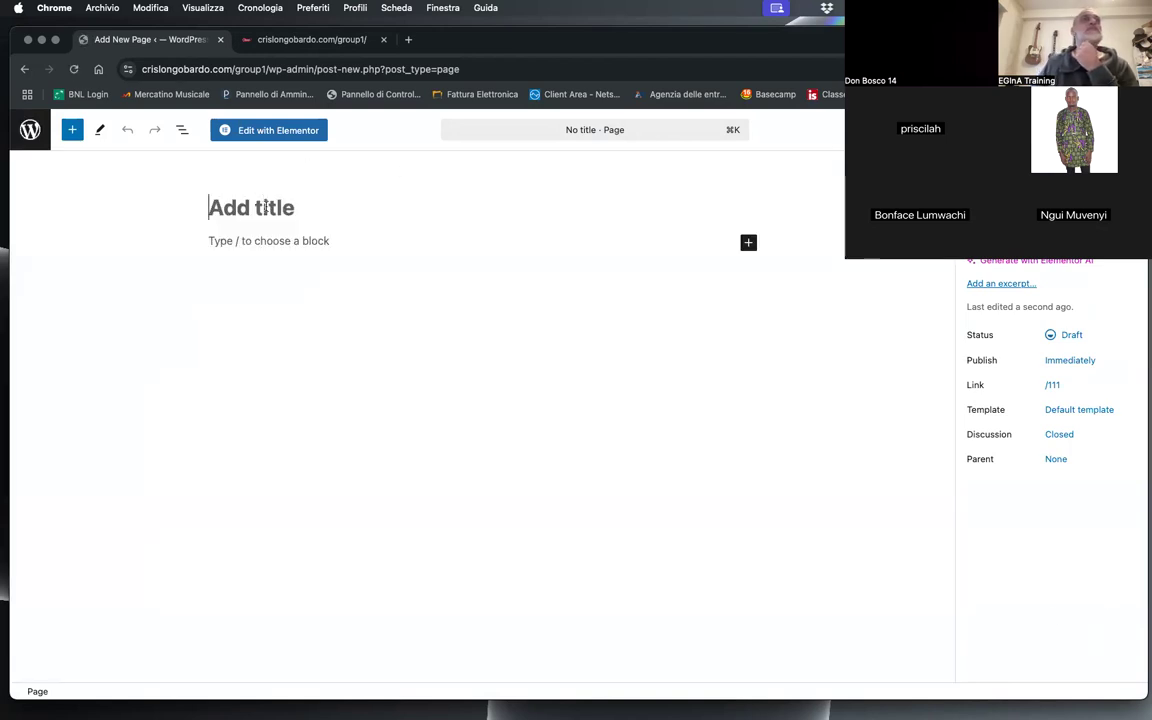
{"action": "type", "text": "T"}
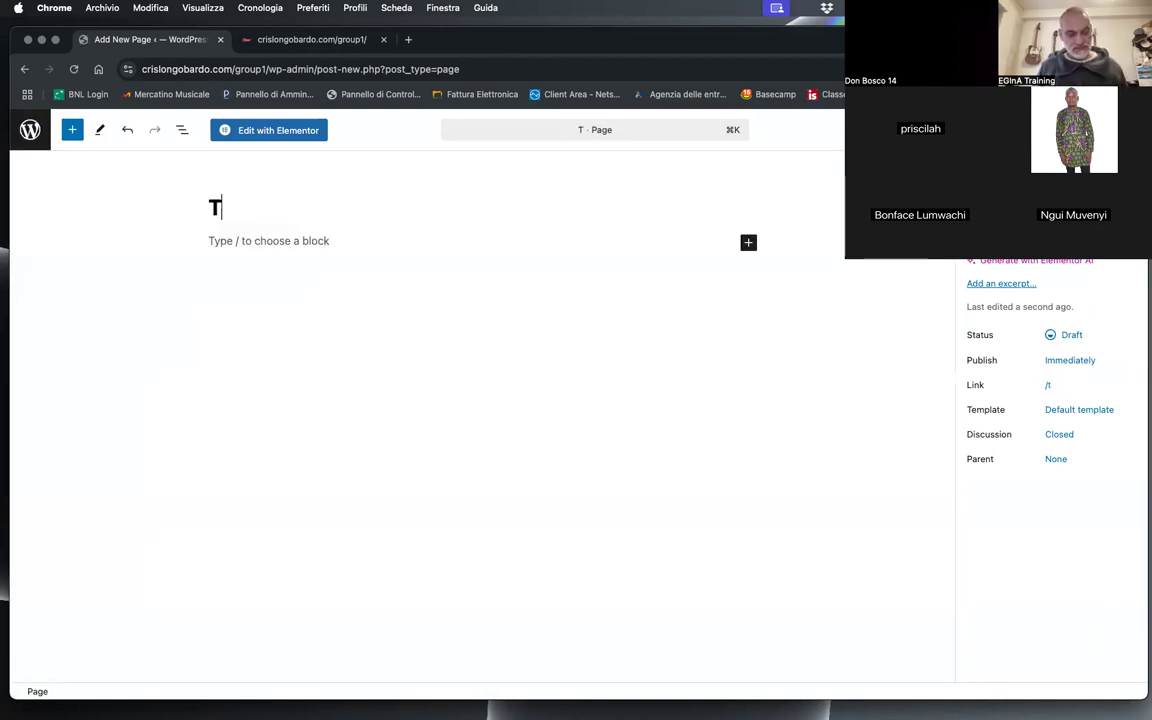
{"action": "type", "text": "est Page"}
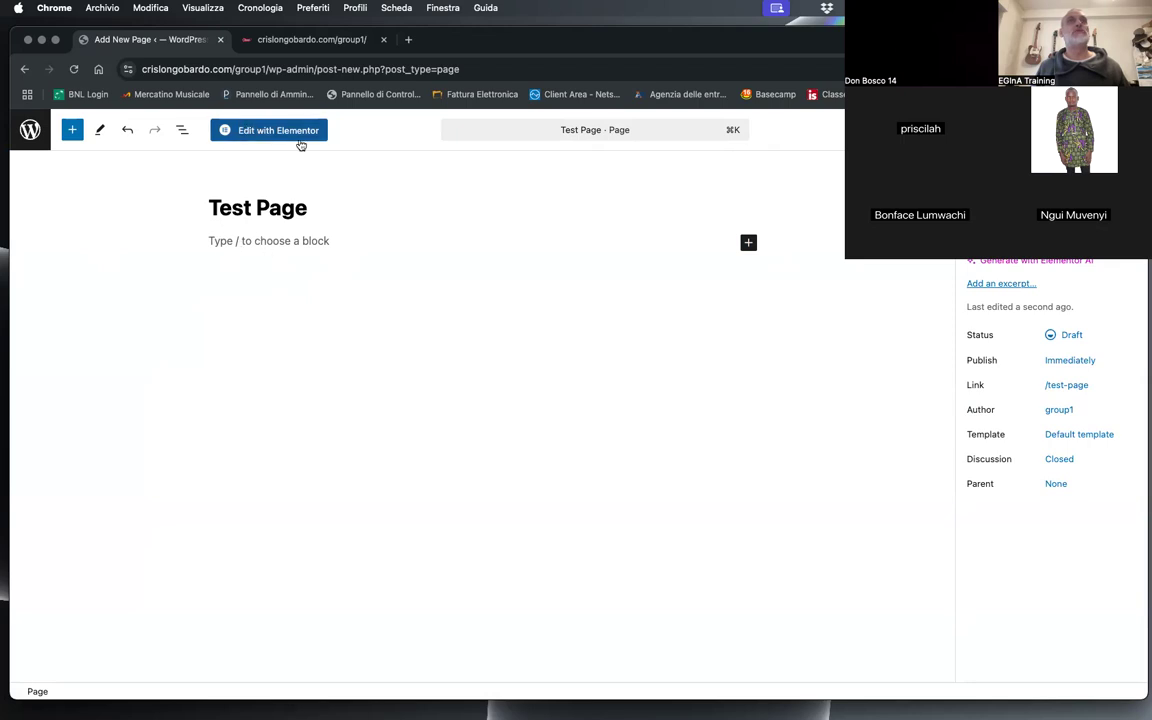
Step: Search for lorem ipsum in a new browser tab, generate placeholder text on lipsum.com and copy its first two paragraphs
{"action": "left_click", "coordinate": [410, 40]}
{"action": "left_click", "coordinate": [240, 70]}
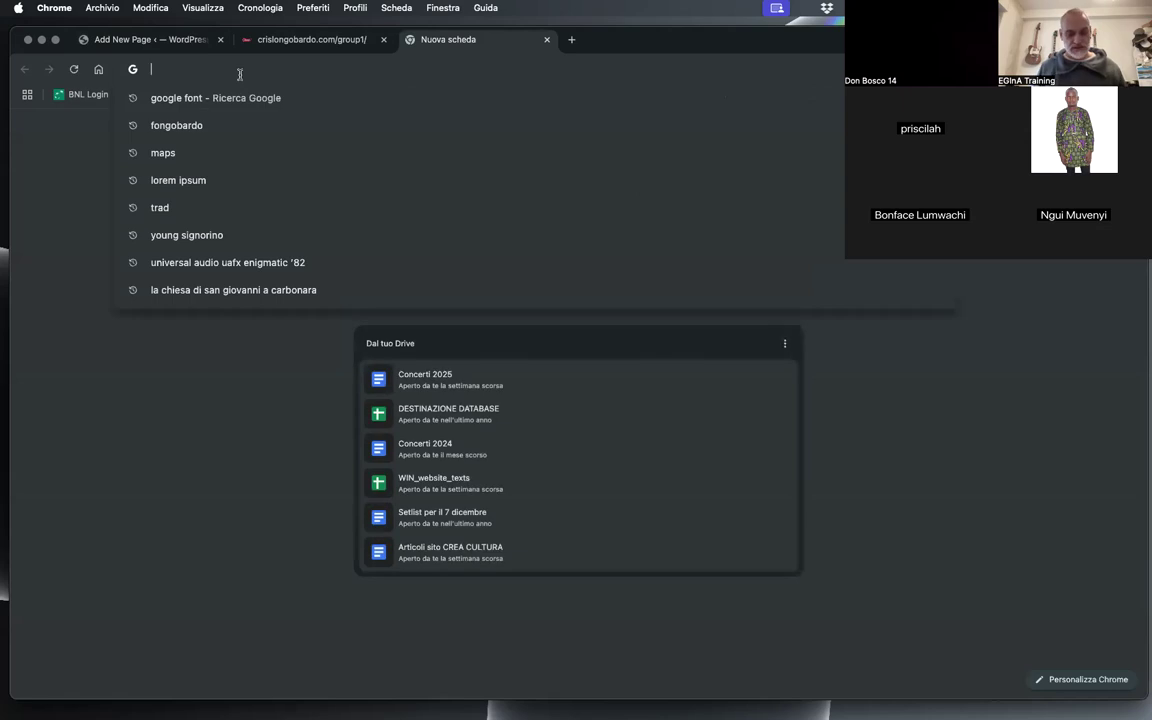
{"action": "type", "text": "lorem ipsu"}
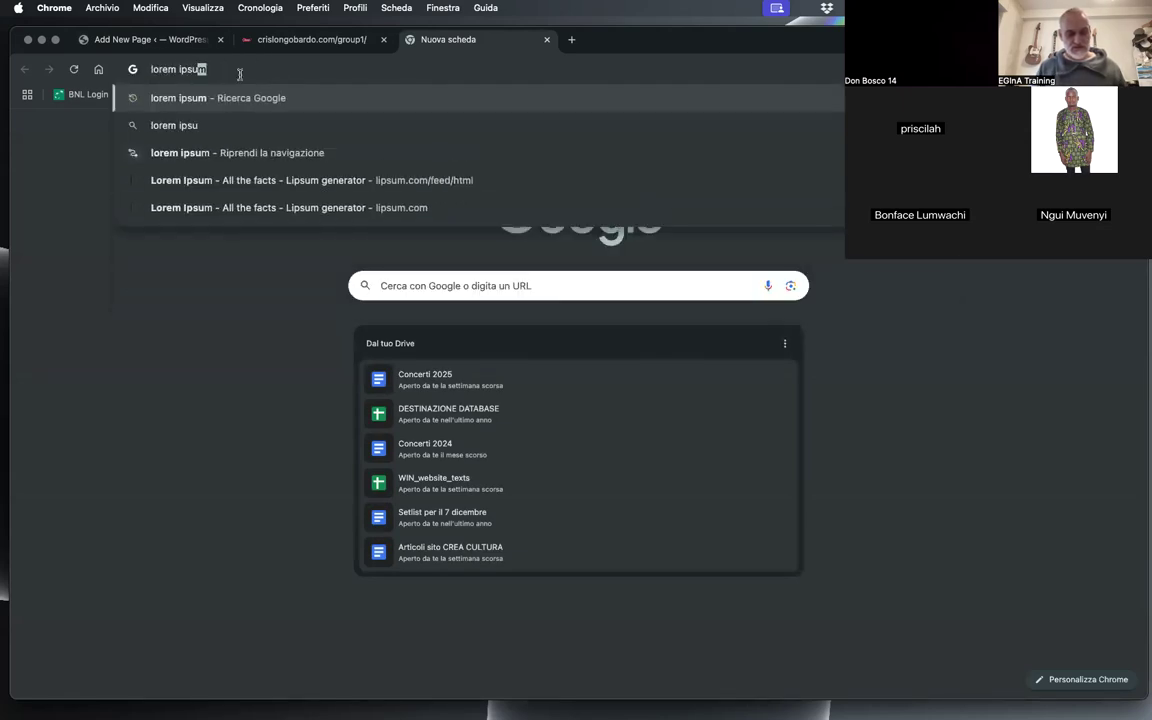
{"action": "key", "text": "Return"}
{"action": "left_click", "coordinate": [295, 257]}
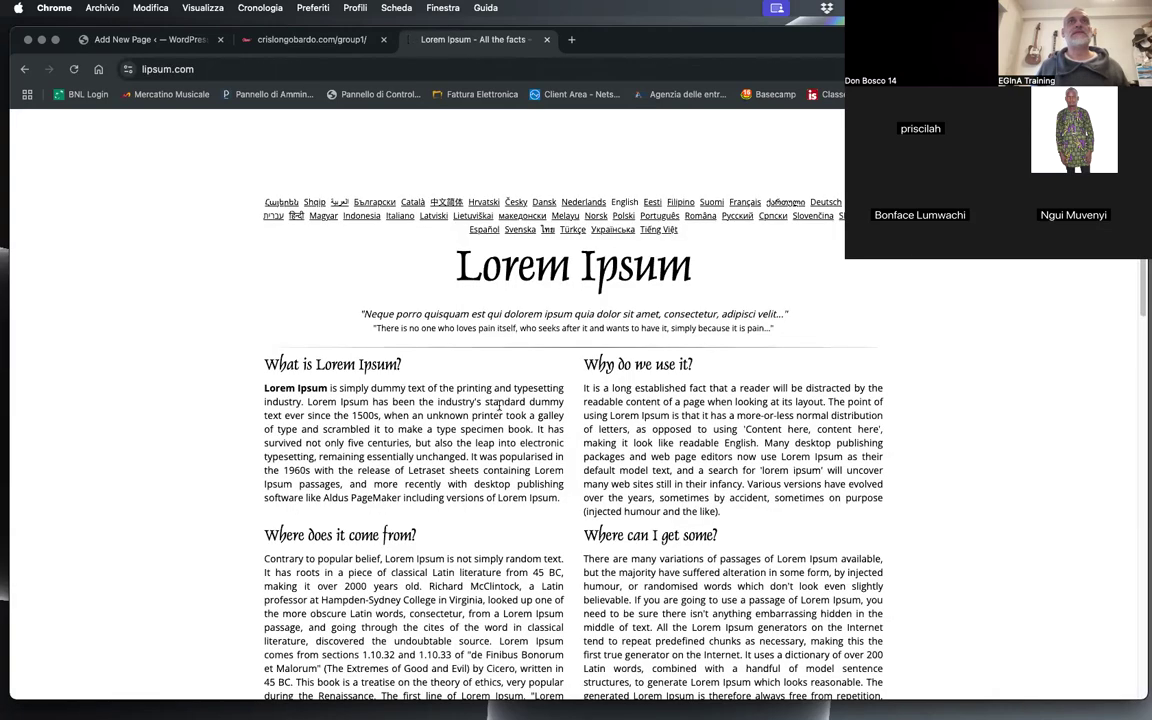
{"action": "scroll", "coordinate": [497, 404], "scroll_direction": "down", "scroll_amount": 10}
{"action": "left_click", "coordinate": [815, 194]}
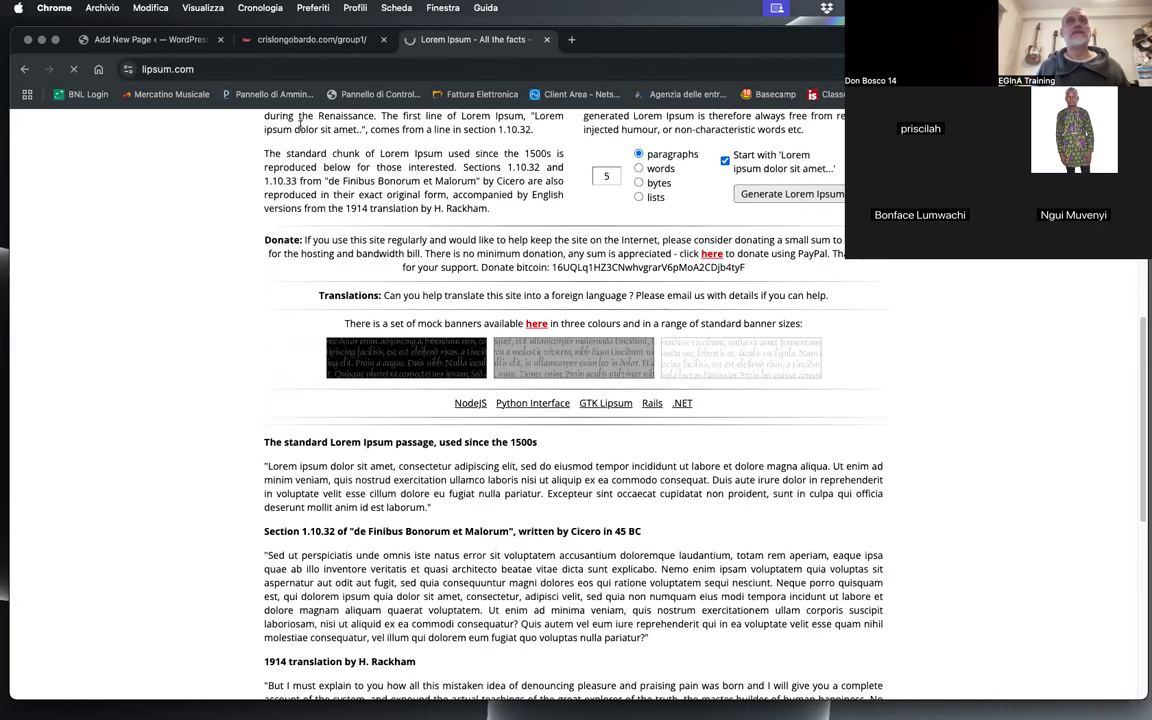
{"action": "left_click_drag", "start_coordinate": [263, 361], "coordinate": [387, 553]}
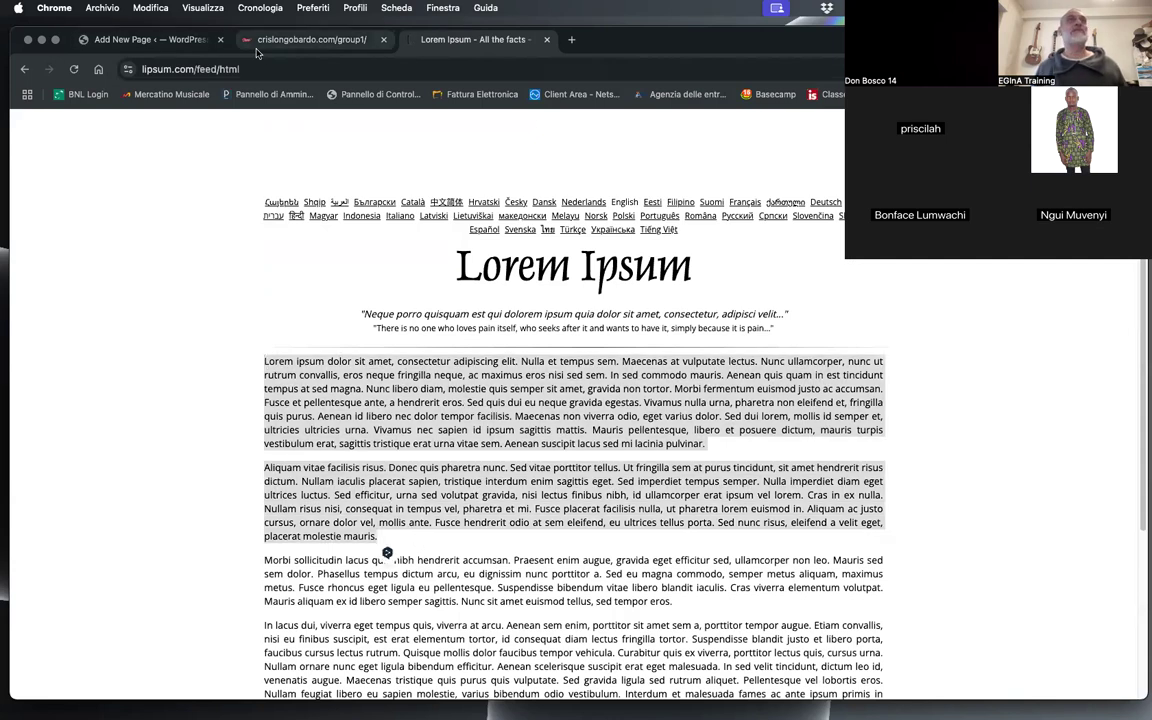
Step: Return to the Test Page editor and paste the two lorem ipsum paragraphs as the page body
{"action": "left_click", "coordinate": [305, 39]}
{"action": "left_click", "coordinate": [150, 39]}
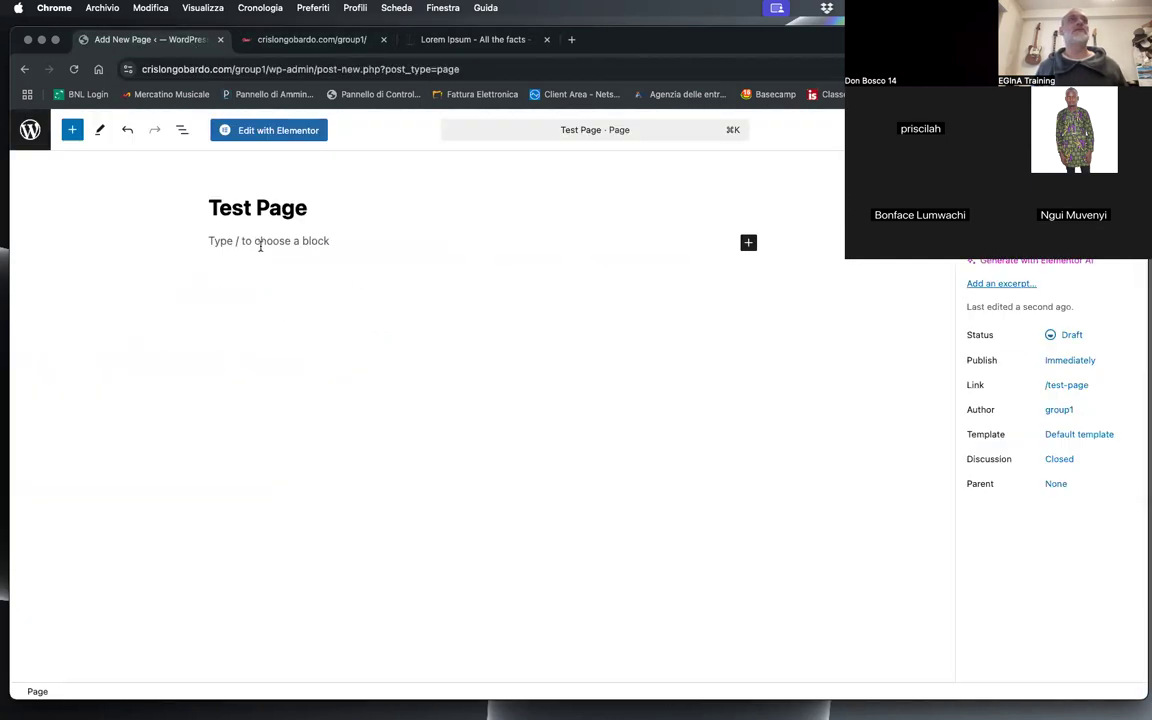
{"action": "left_click", "coordinate": [260, 246]}
{"action": "key", "text": "super+v"}
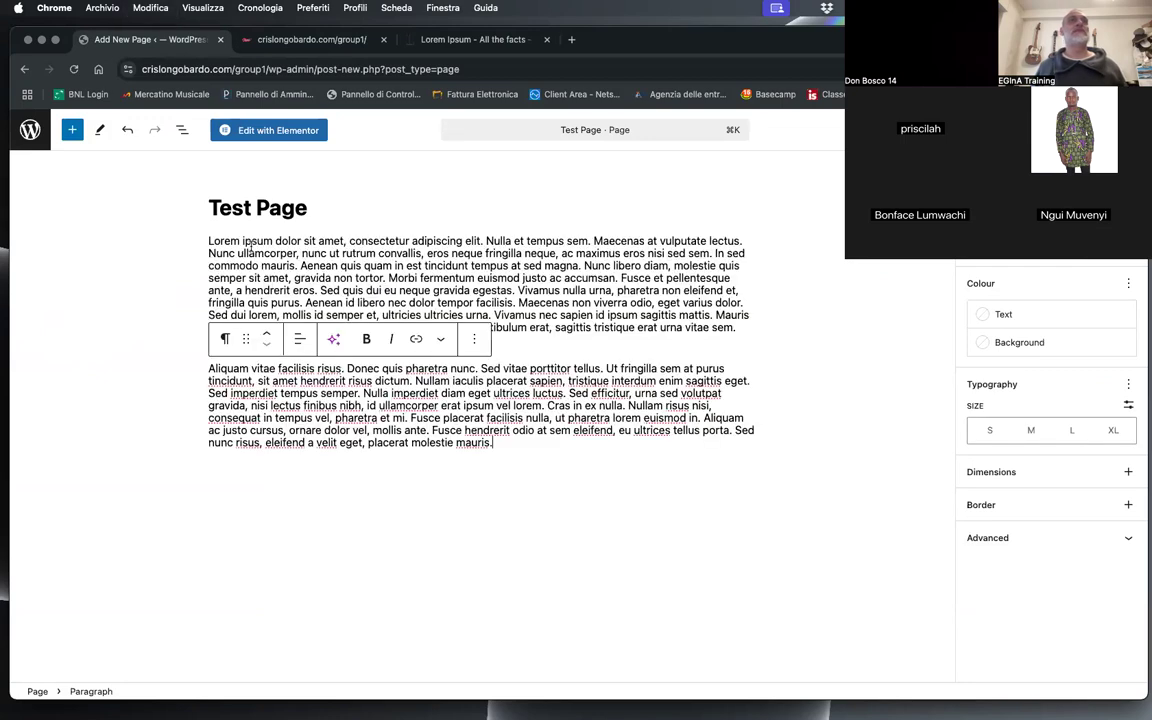
Step: Add an empty block between the two lorem ipsum paragraphs
{"action": "left_click", "coordinate": [690, 362]}
{"action": "left_click", "coordinate": [556, 328]}
{"action": "left_click", "coordinate": [256, 350]}
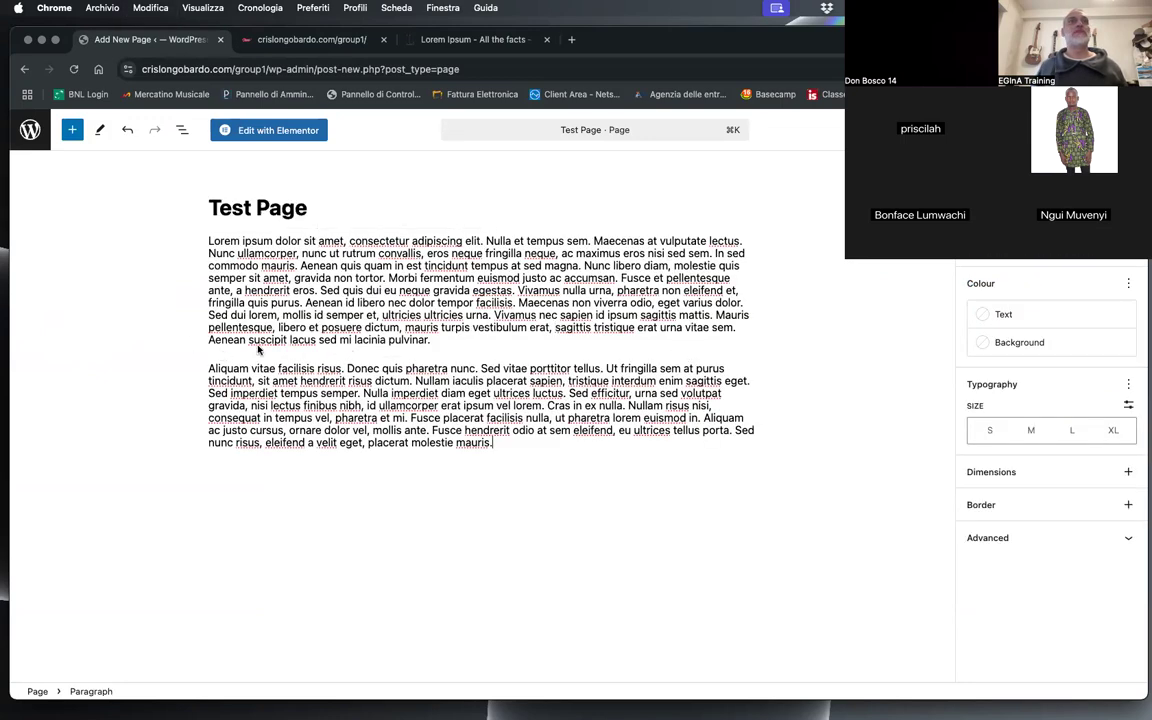
{"action": "left_click", "coordinate": [442, 340]}
{"action": "left_click", "coordinate": [515, 350]}
{"action": "left_click", "coordinate": [429, 341]}
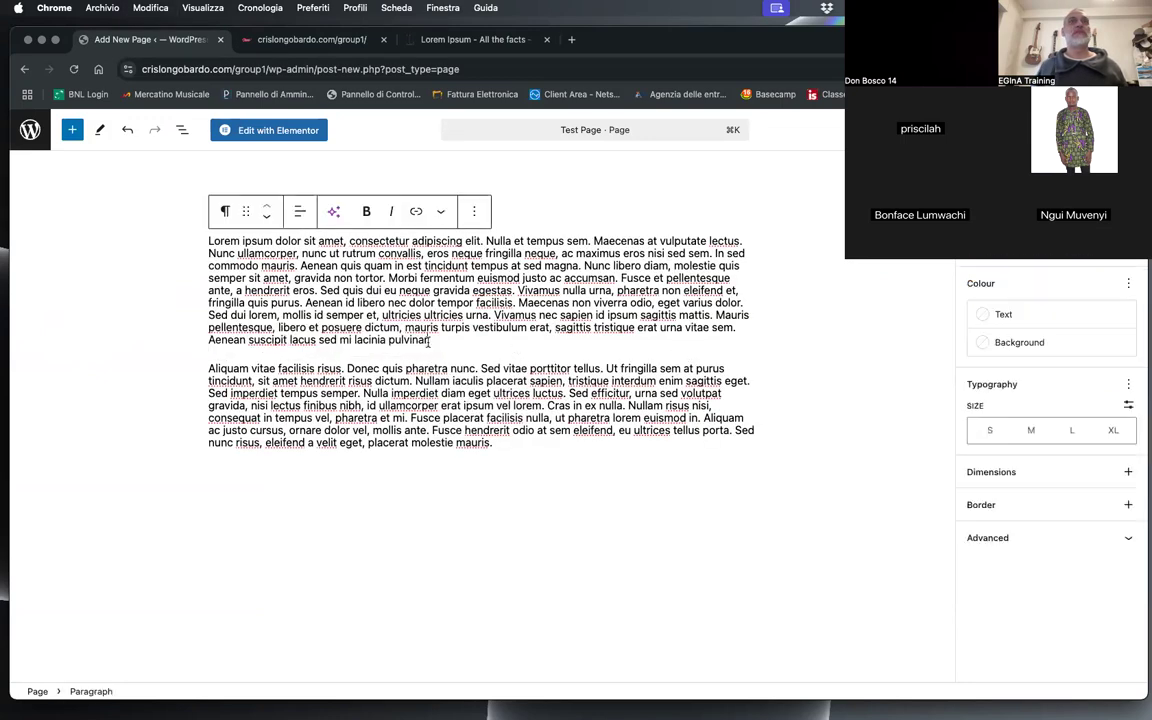
{"action": "key", "text": "Return"}
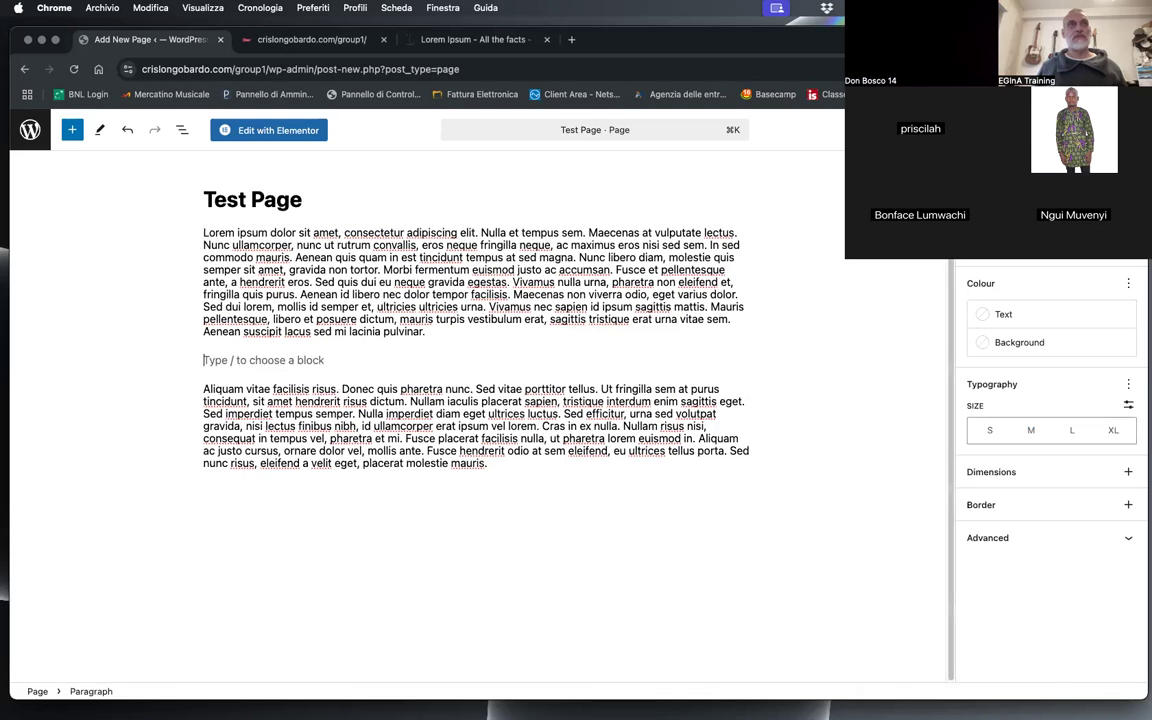
Step: Insert the Foligno image from the media library into the empty block and publish the page
{"action": "left_click", "coordinate": [743, 362]}
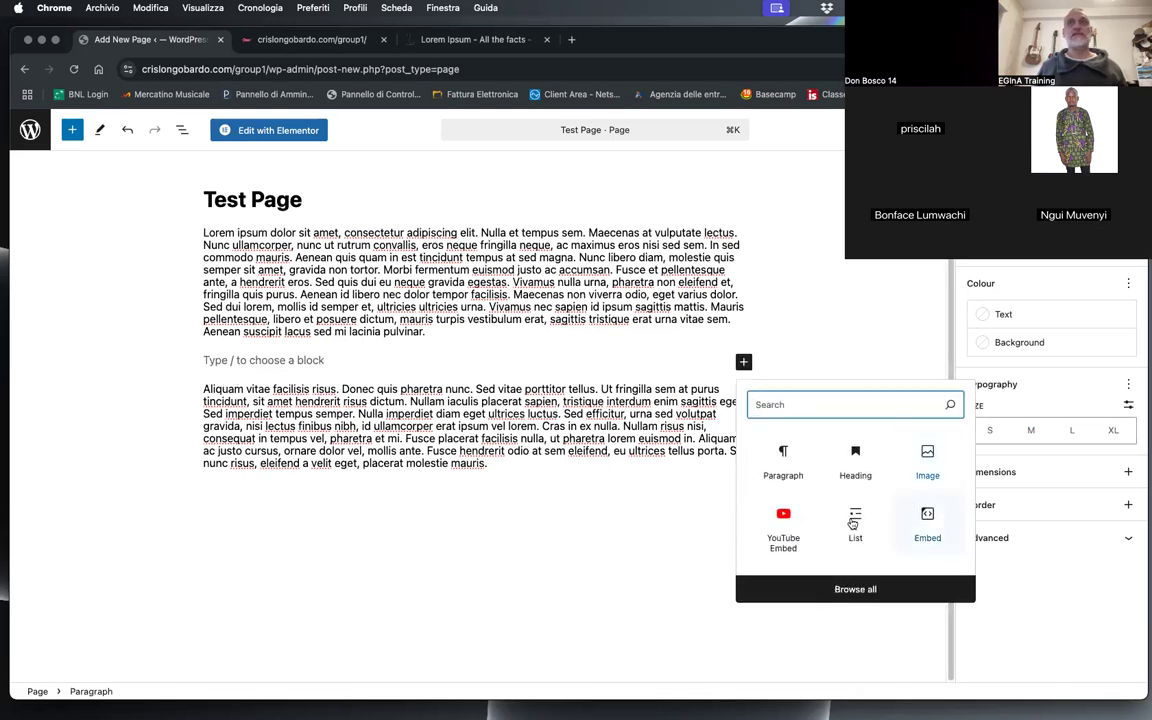
{"action": "left_click", "coordinate": [927, 455]}
{"action": "left_click", "coordinate": [240, 433]}
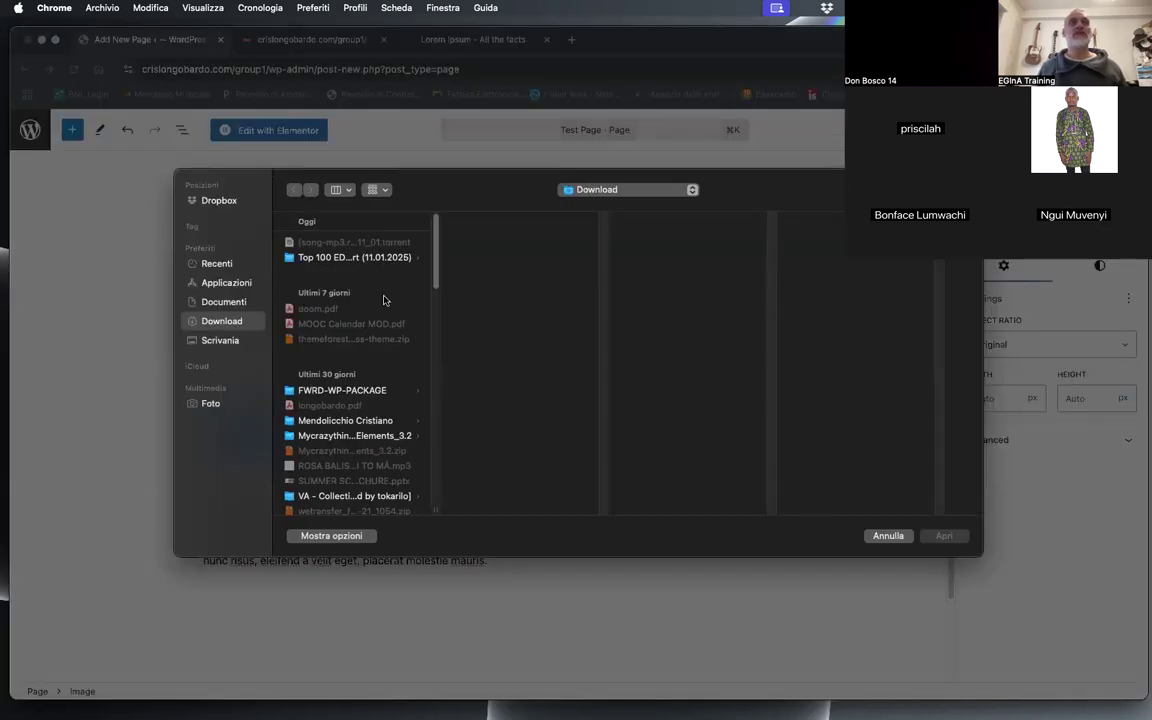
{"action": "left_click", "coordinate": [889, 536]}
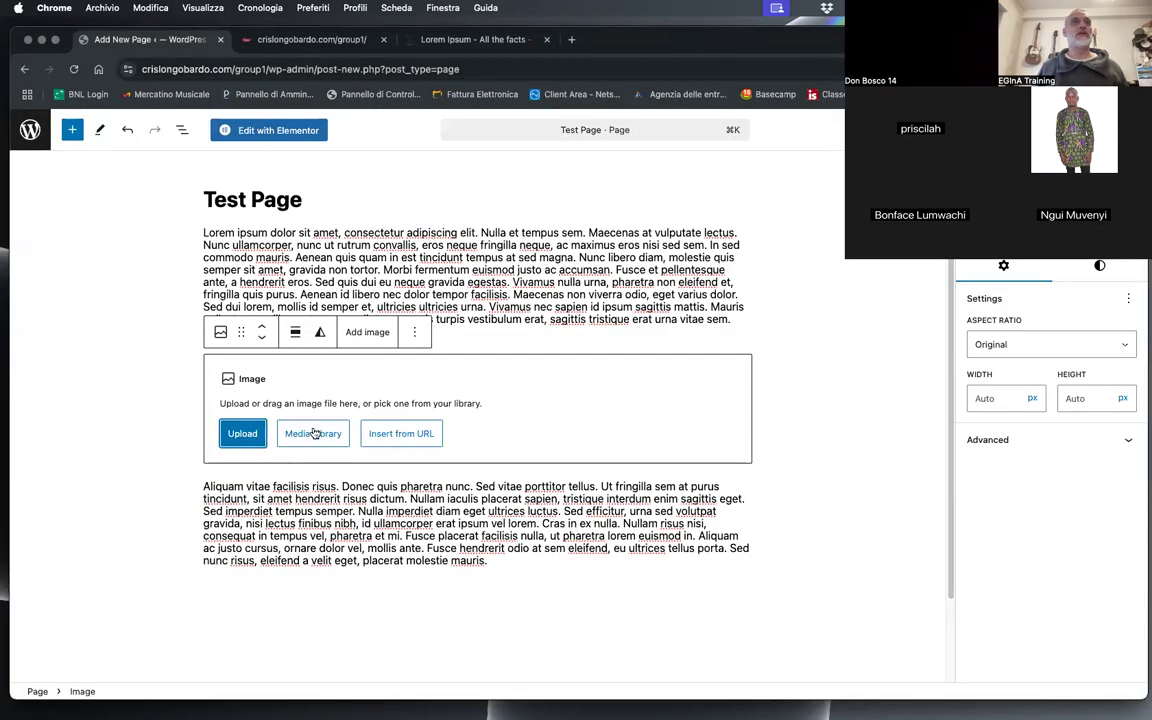
{"action": "left_click", "coordinate": [316, 433]}
{"action": "left_click", "coordinate": [540, 262]}
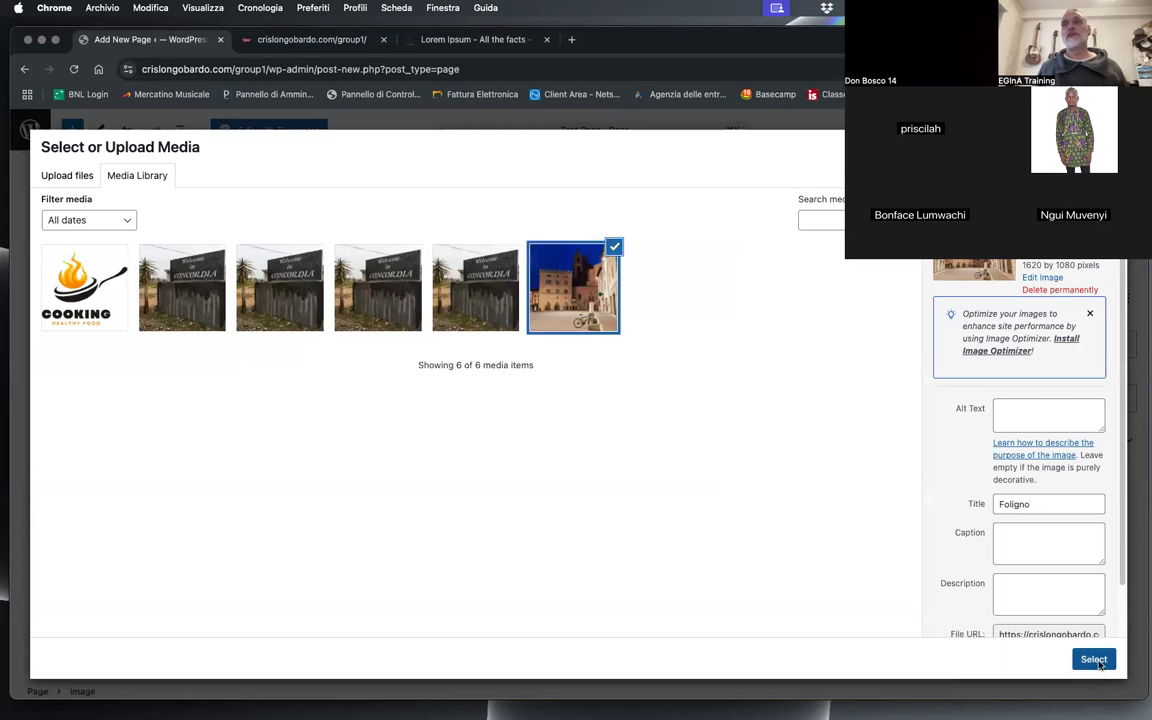
{"action": "left_click", "coordinate": [1094, 660]}
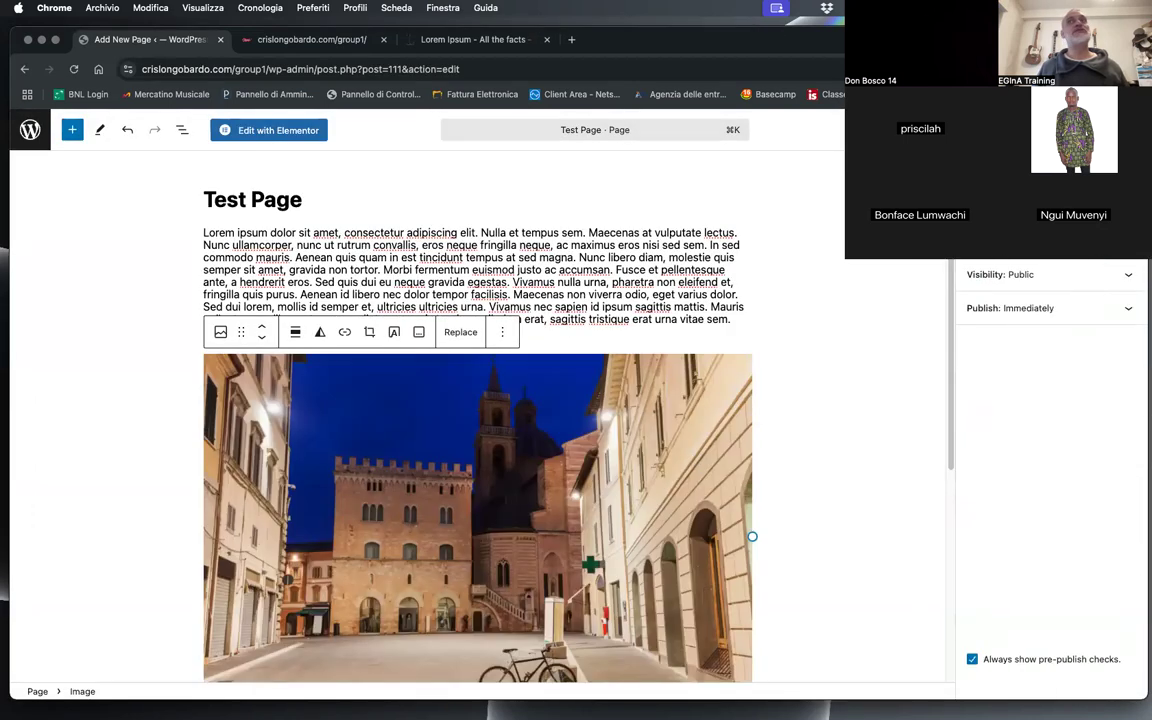
{"action": "left_click", "coordinate": [1095, 130]}
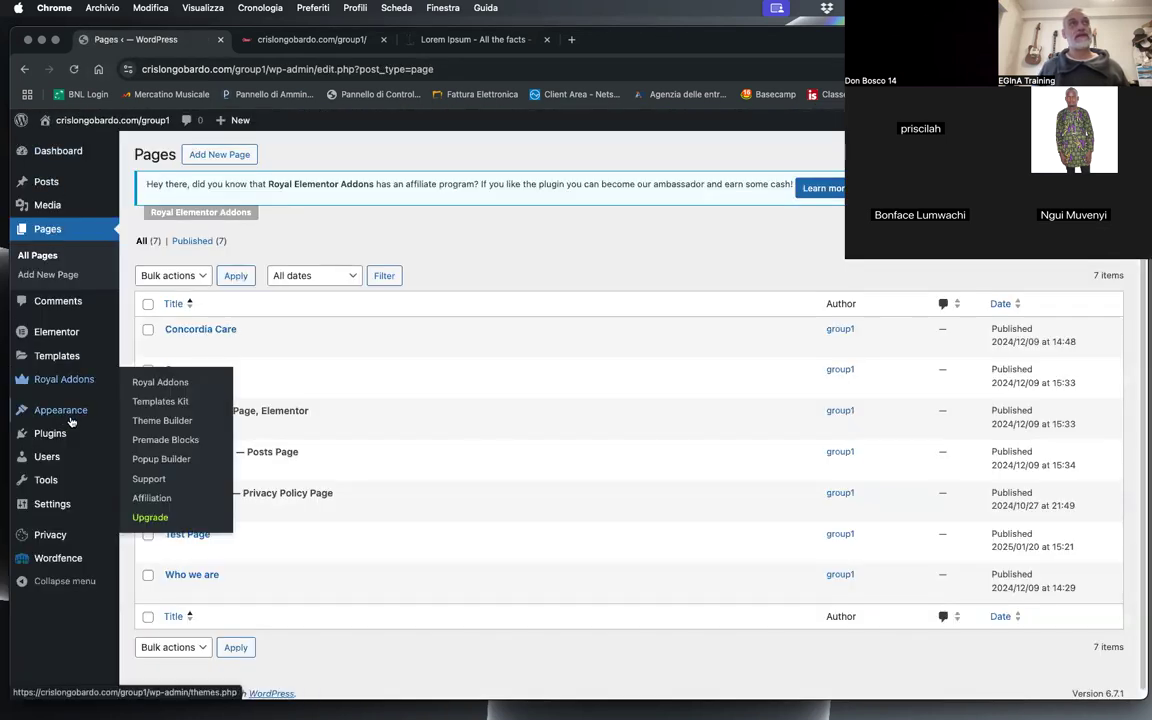
Step: Open the site's menu management, permanently delete the Main menu and reload the page
{"action": "mouse_move", "coordinate": [60, 410]}
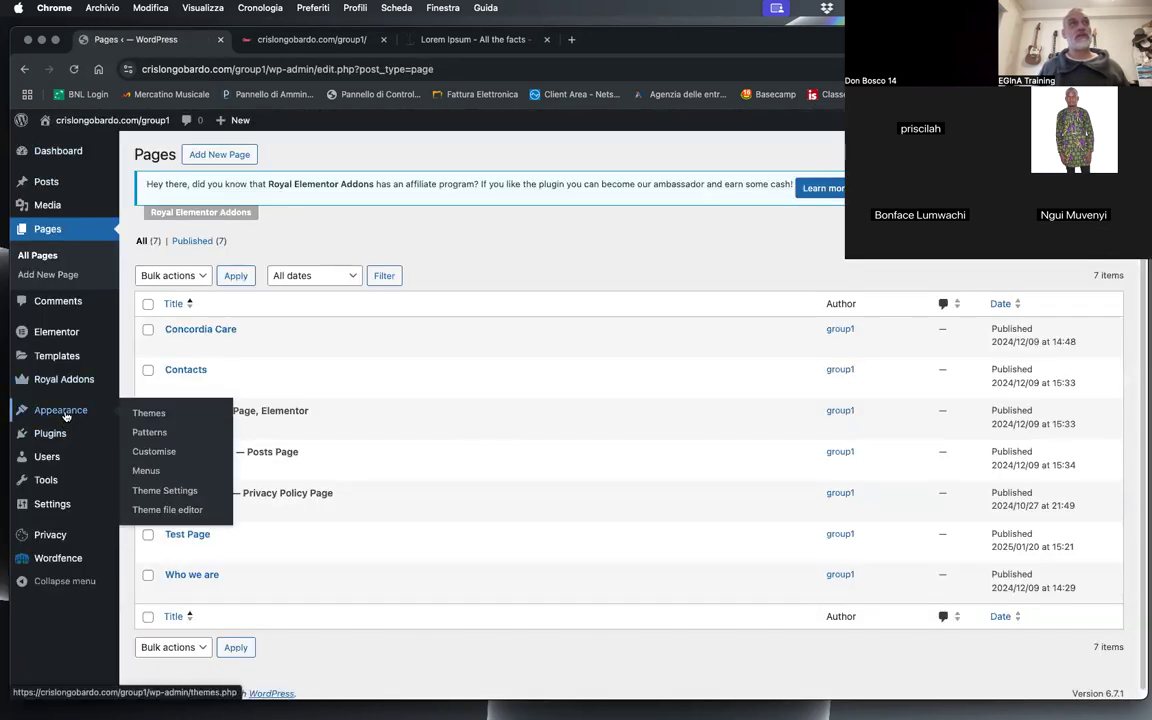
{"action": "left_click", "coordinate": [168, 474]}
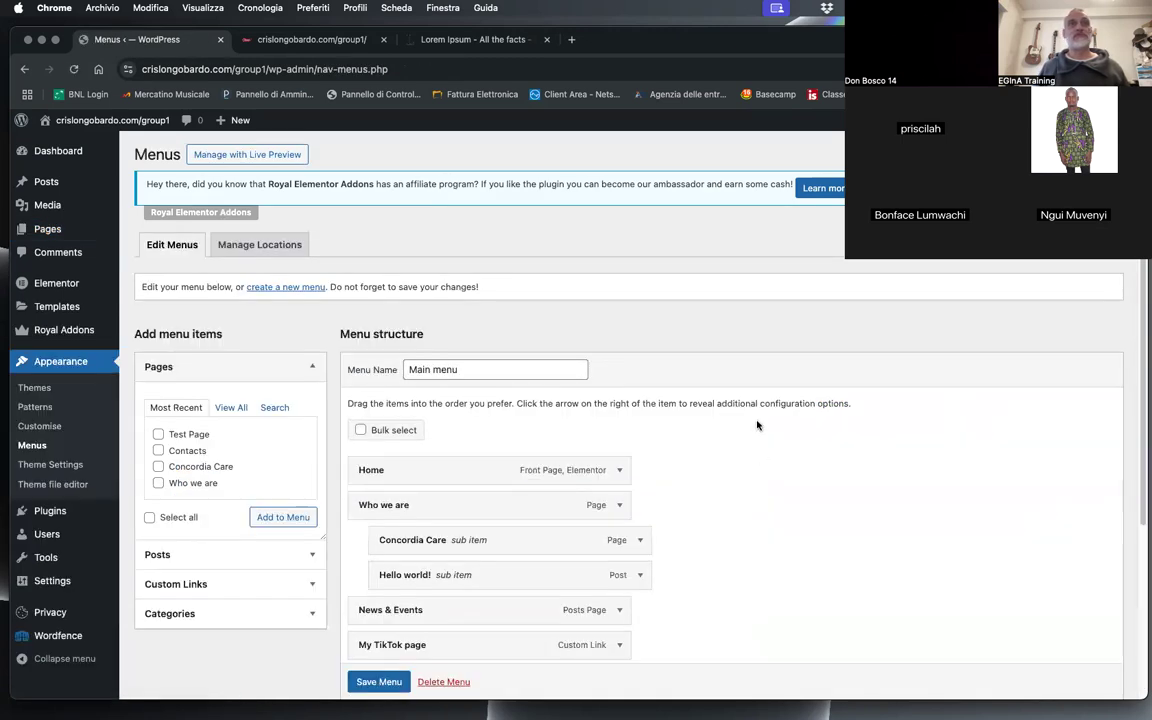
{"action": "scroll", "coordinate": [680, 470], "scroll_direction": "down", "scroll_amount": 1}
{"action": "left_click", "coordinate": [640, 531]}
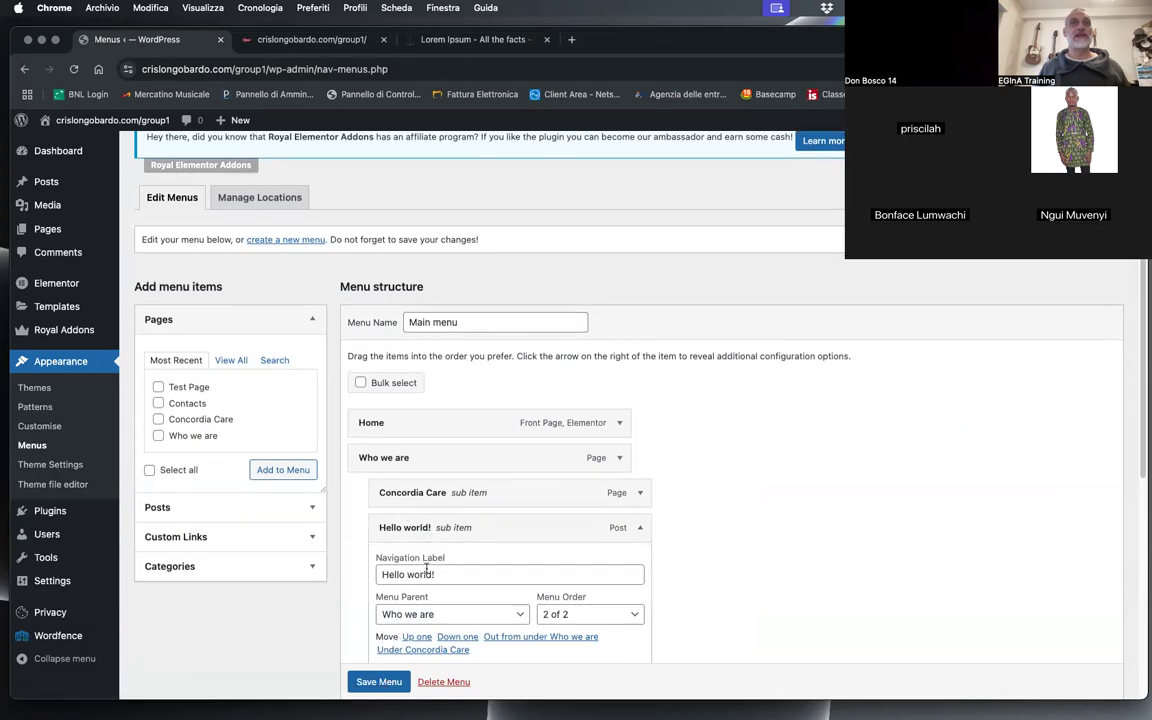
{"action": "left_click", "coordinate": [443, 682]}
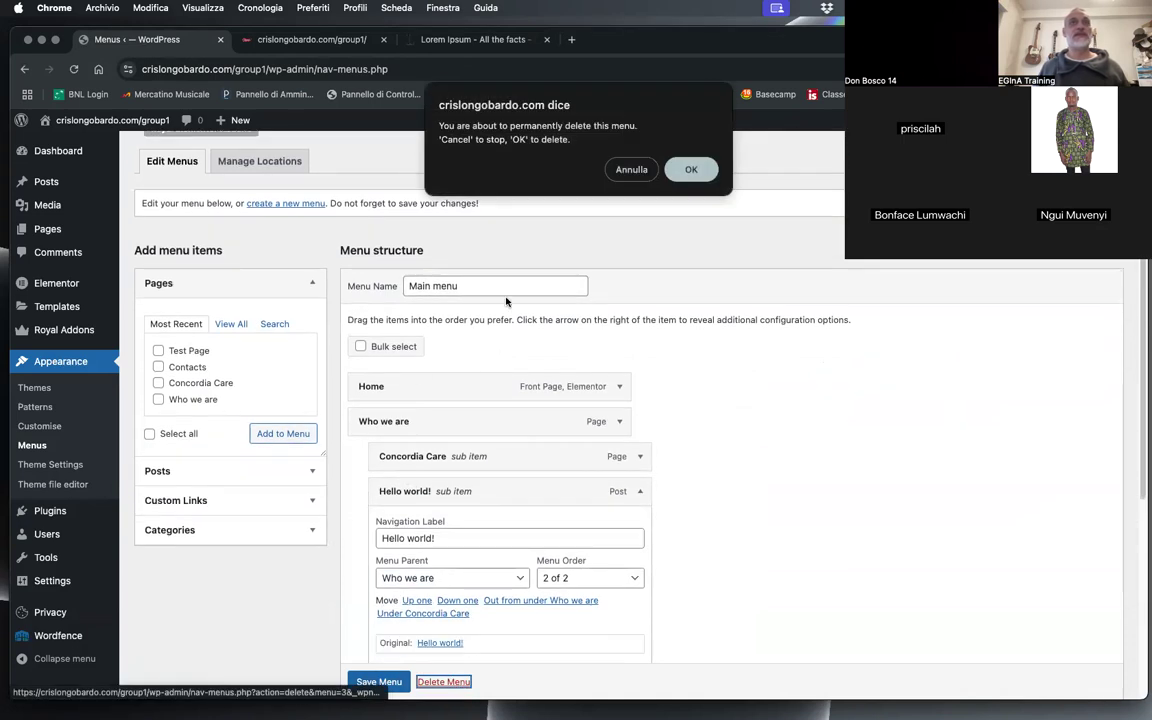
{"action": "key", "text": "Return"}
{"action": "left_click", "coordinate": [158, 316]}
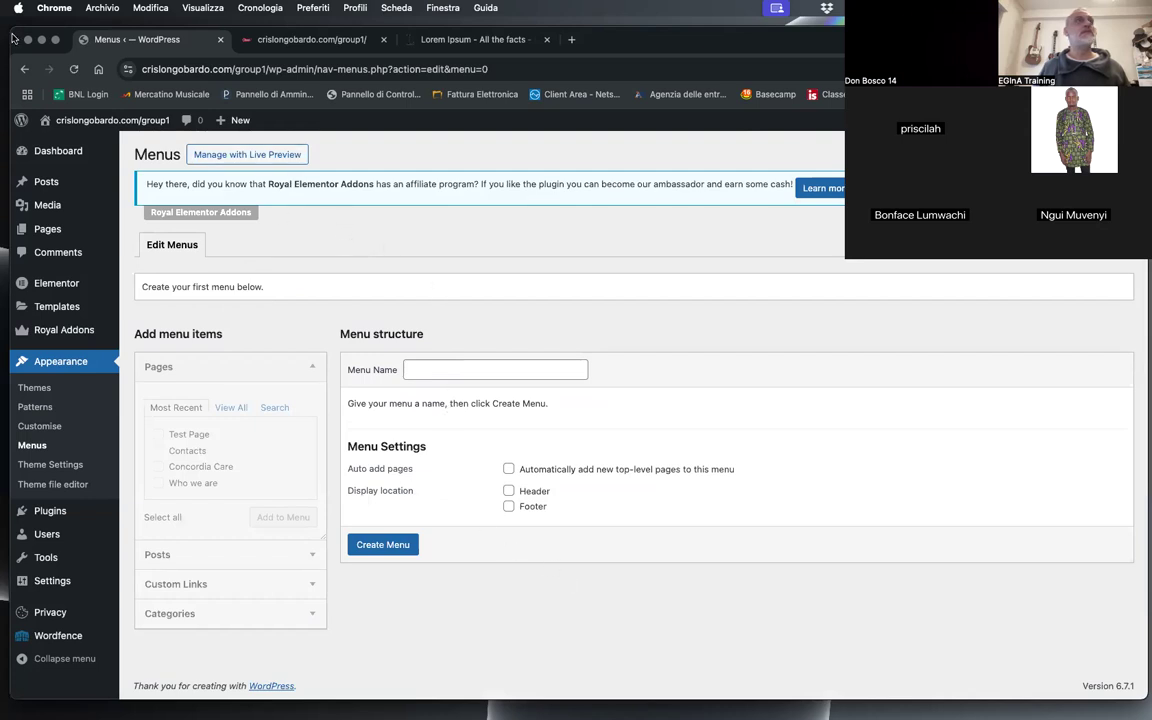
{"action": "left_click", "coordinate": [72, 70]}
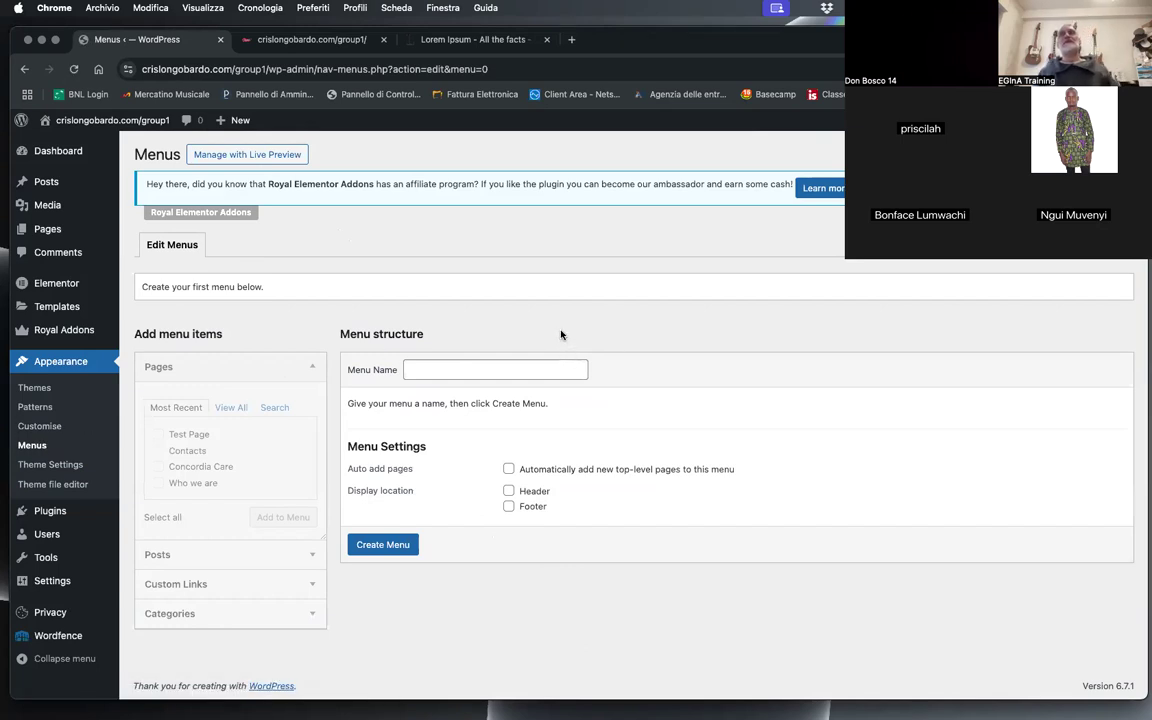
Step: Create a navigation menu named Menu and add all the site's pages to it
{"action": "left_click", "coordinate": [430, 370]}
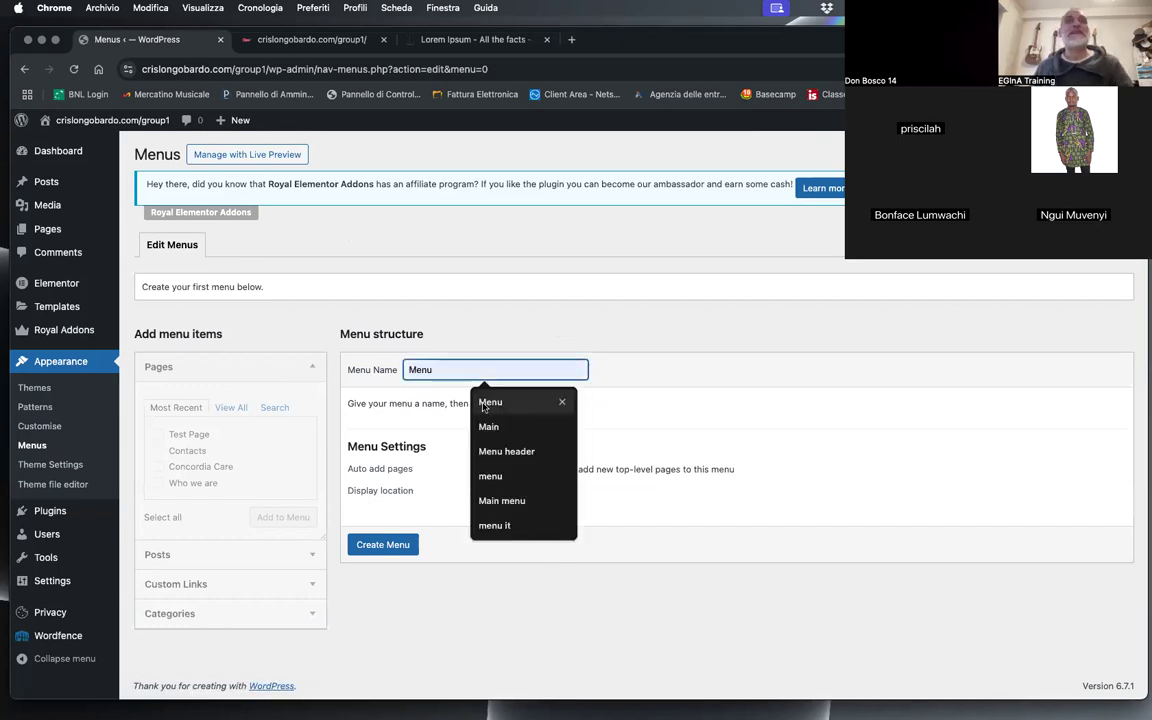
{"action": "left_click", "coordinate": [484, 403]}
{"action": "left_click", "coordinate": [384, 545]}
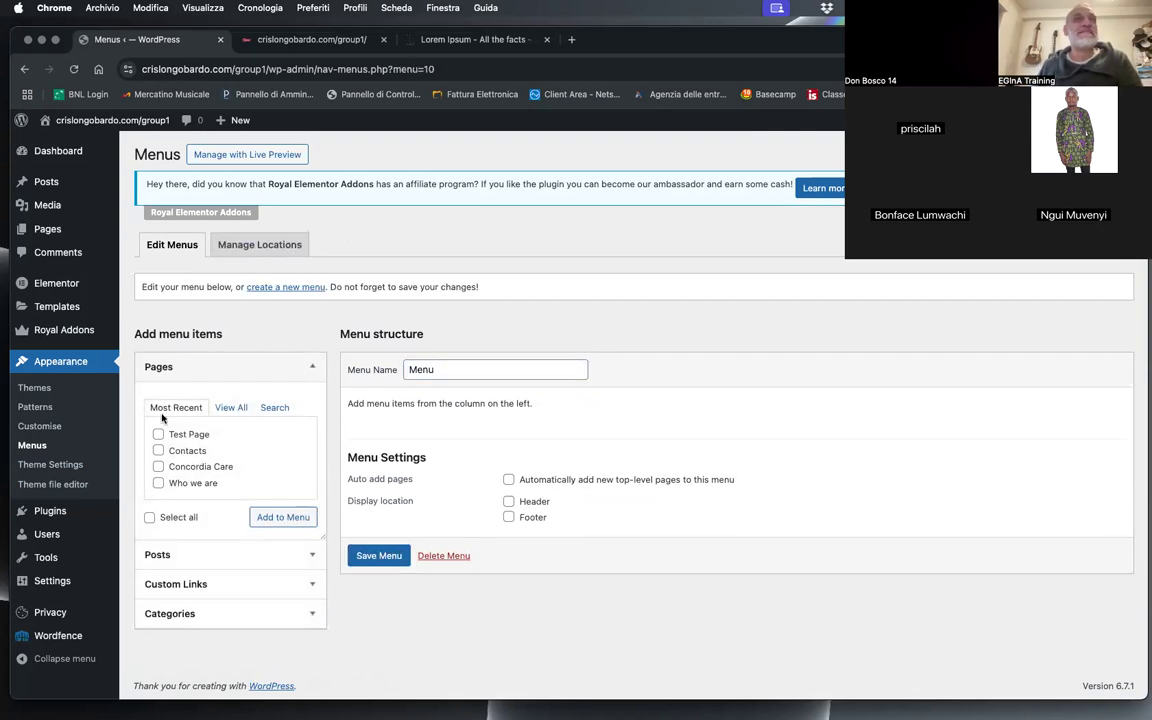
{"action": "left_click", "coordinate": [226, 409]}
{"action": "left_click", "coordinate": [158, 434]}
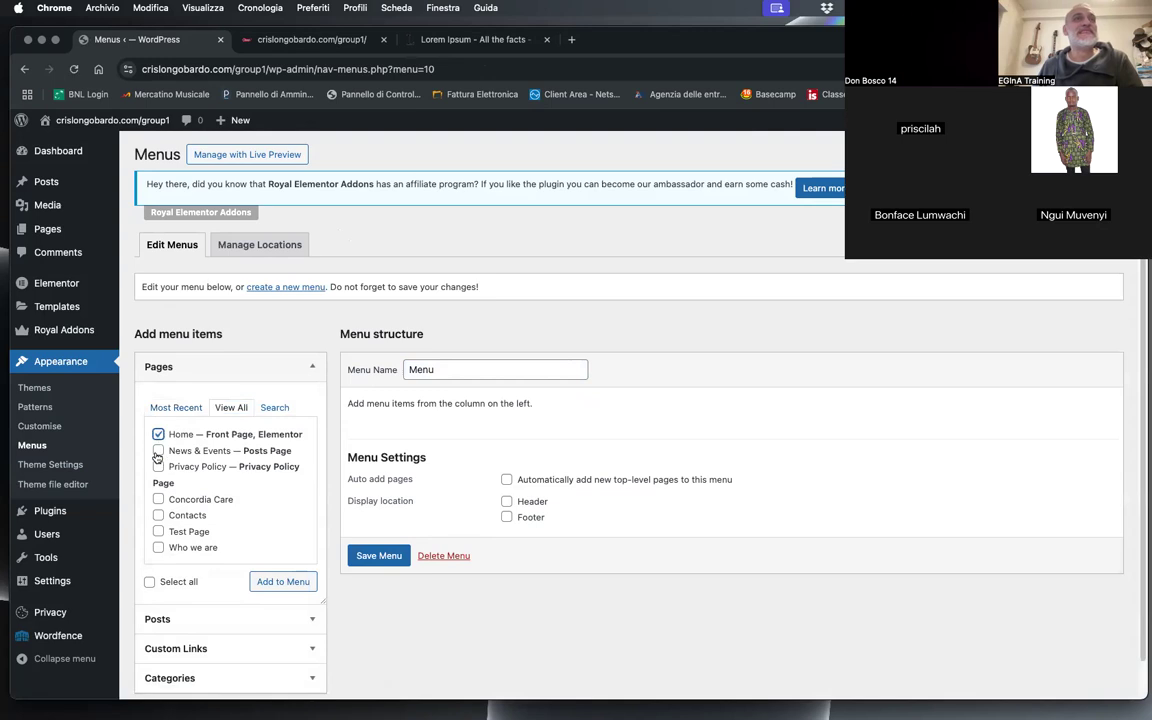
{"action": "left_click", "coordinate": [170, 586]}
{"action": "left_click", "coordinate": [298, 581]}
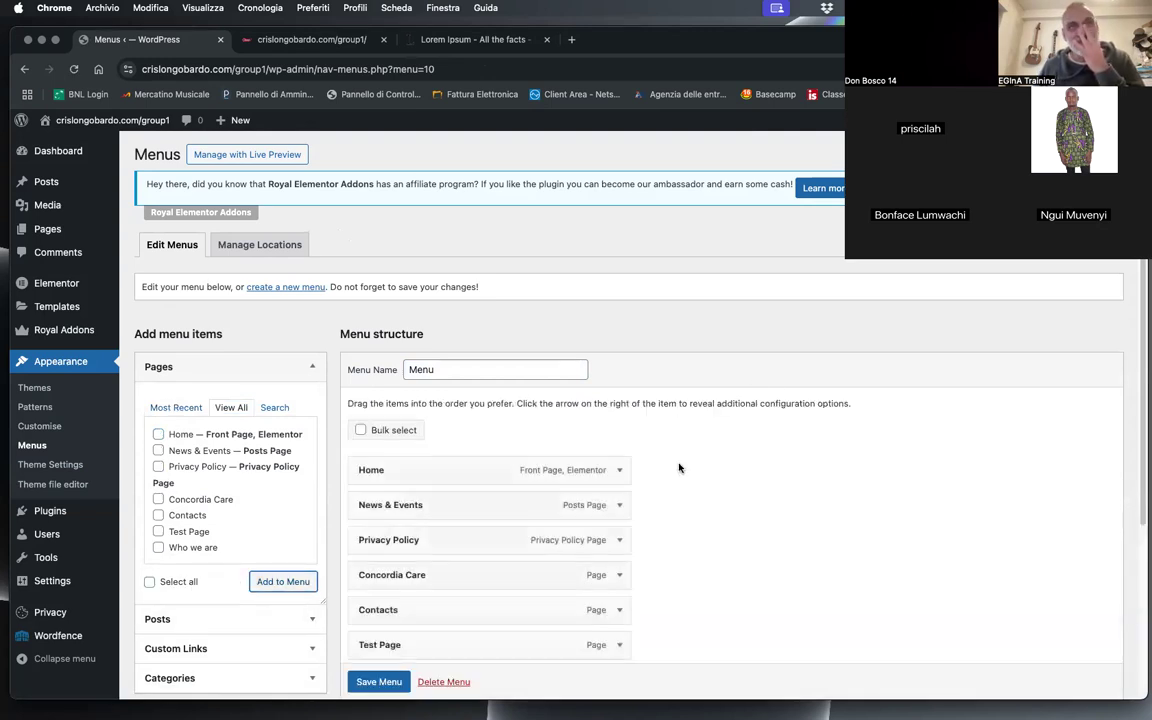
Step: Remove the Privacy Policy item from the new menu
{"action": "scroll", "coordinate": [616, 414], "scroll_direction": "down", "scroll_amount": 3}
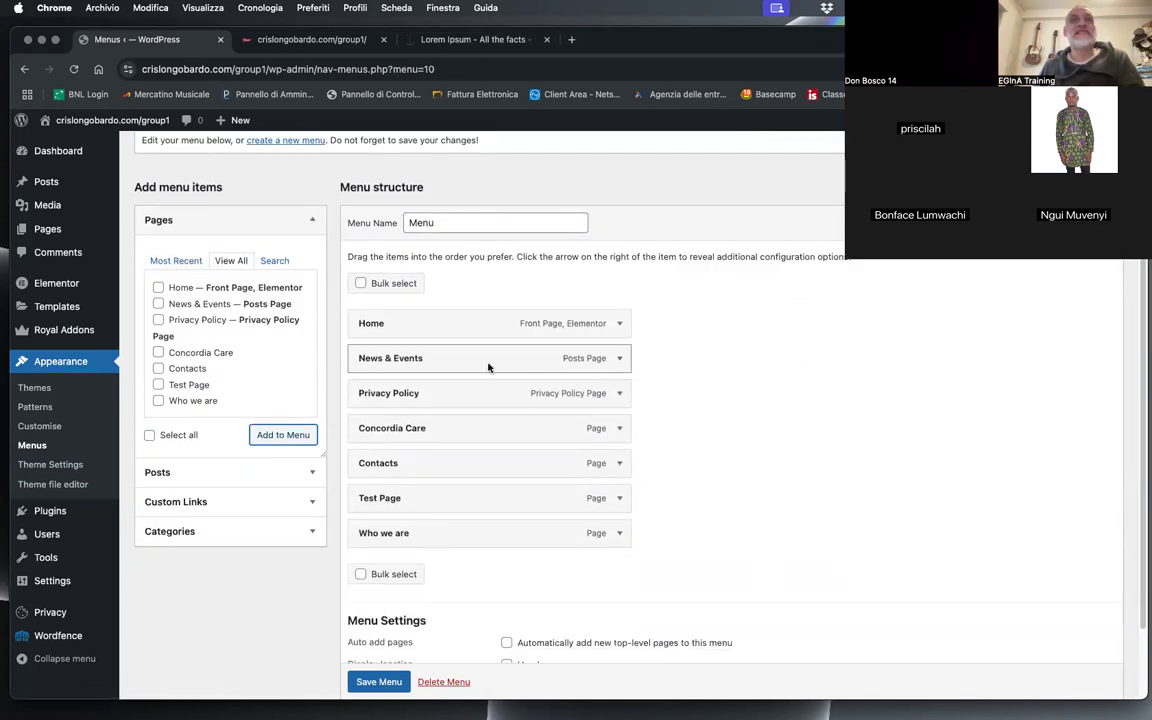
{"action": "left_click", "coordinate": [615, 395]}
{"action": "left_click", "coordinate": [367, 556]}
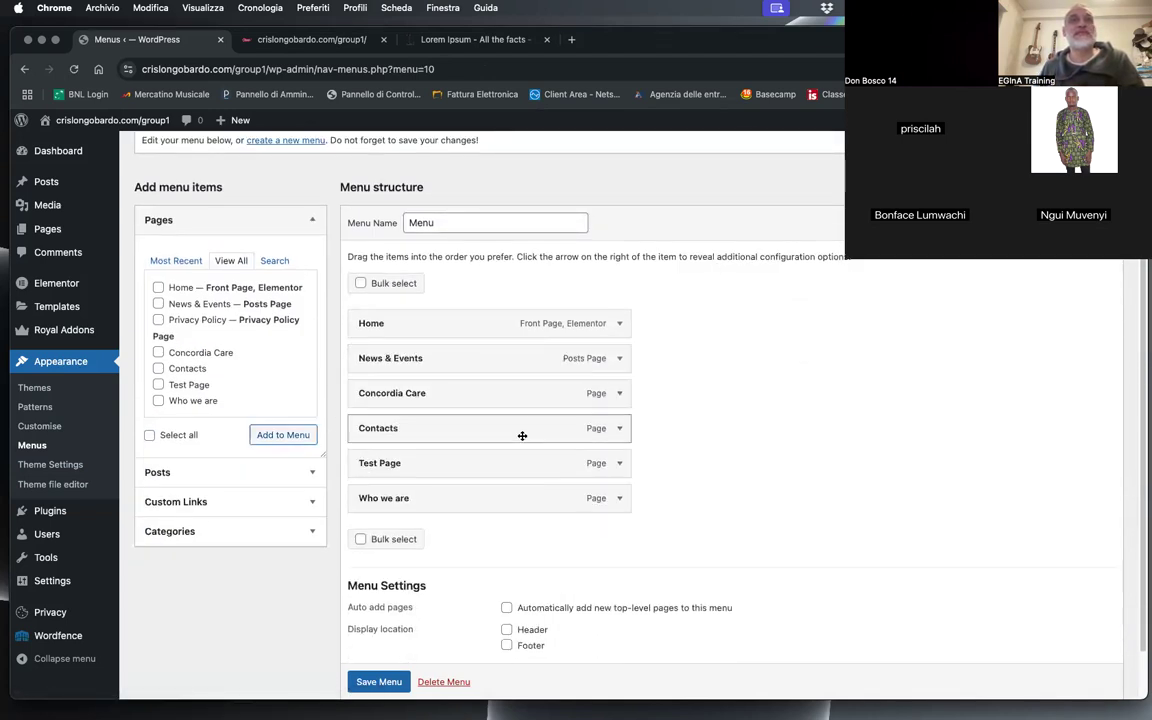
Step: Order the menu as Home, Who we are, News & Events, Contacts, nest Concordia Care and Test Page under Who we are, and save
{"action": "left_click_drag", "start_coordinate": [434, 430], "coordinate": [436, 496]}
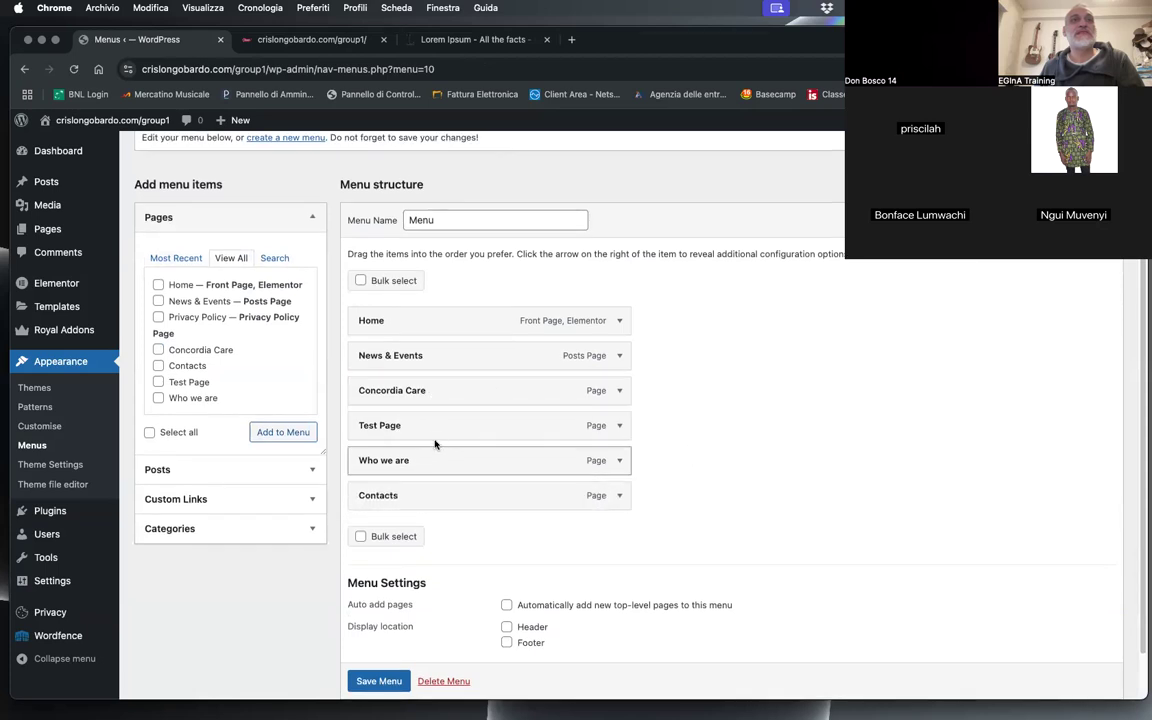
{"action": "left_click_drag", "start_coordinate": [416, 425], "coordinate": [494, 465]}
{"action": "left_click_drag", "start_coordinate": [416, 390], "coordinate": [466, 423]}
{"action": "left_click_drag", "start_coordinate": [472, 376], "coordinate": [465, 468]}
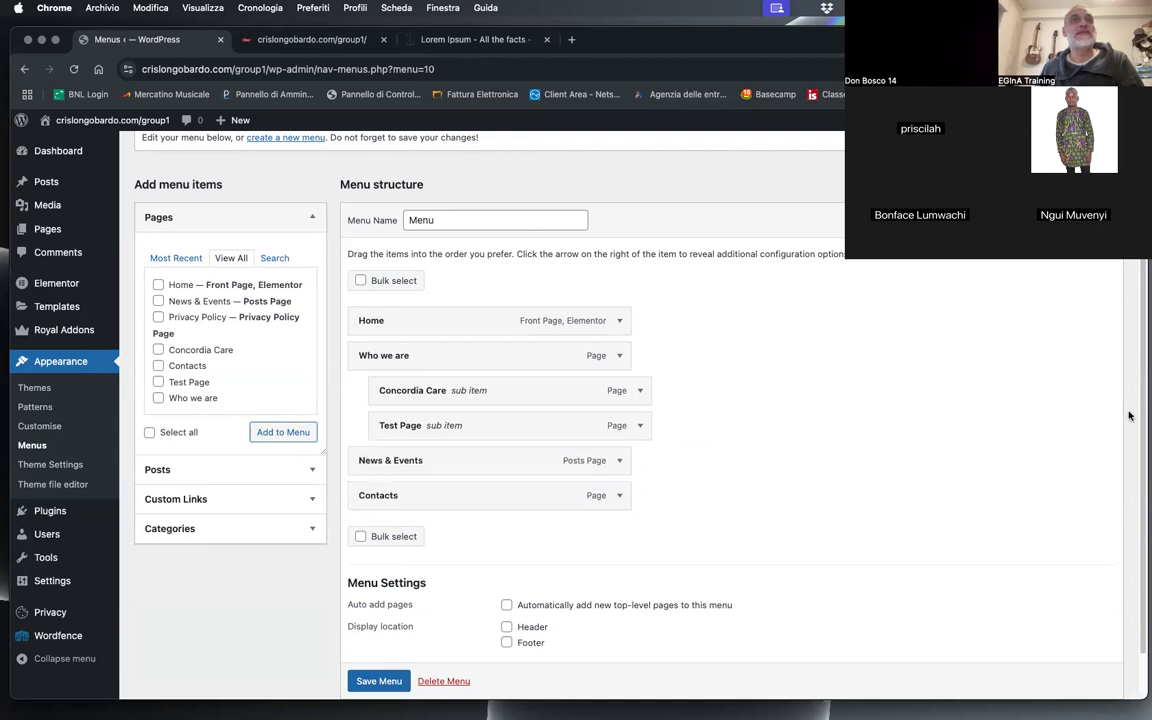
{"action": "scroll", "coordinate": [376, 660], "scroll_direction": "down", "scroll_amount": 1}
{"action": "left_click", "coordinate": [376, 642]}
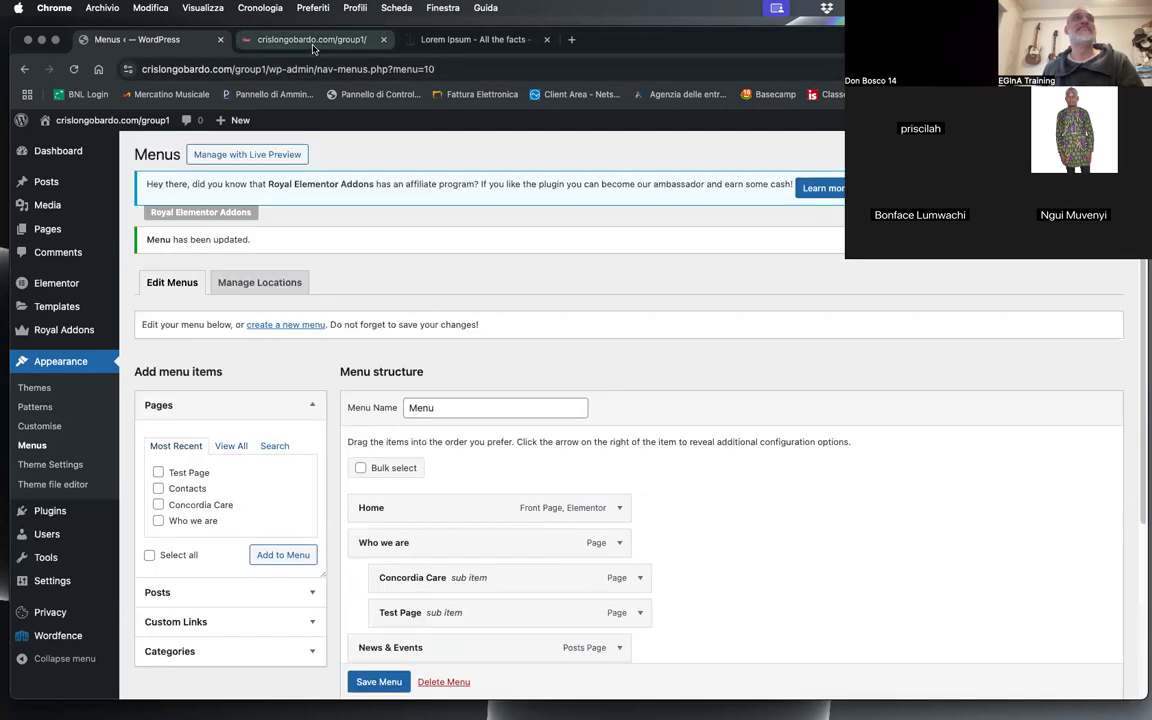
Step: Reload the live site and open Test Page from the Who we are submenu
{"action": "left_click", "coordinate": [300, 40]}
{"action": "left_click", "coordinate": [73, 69]}
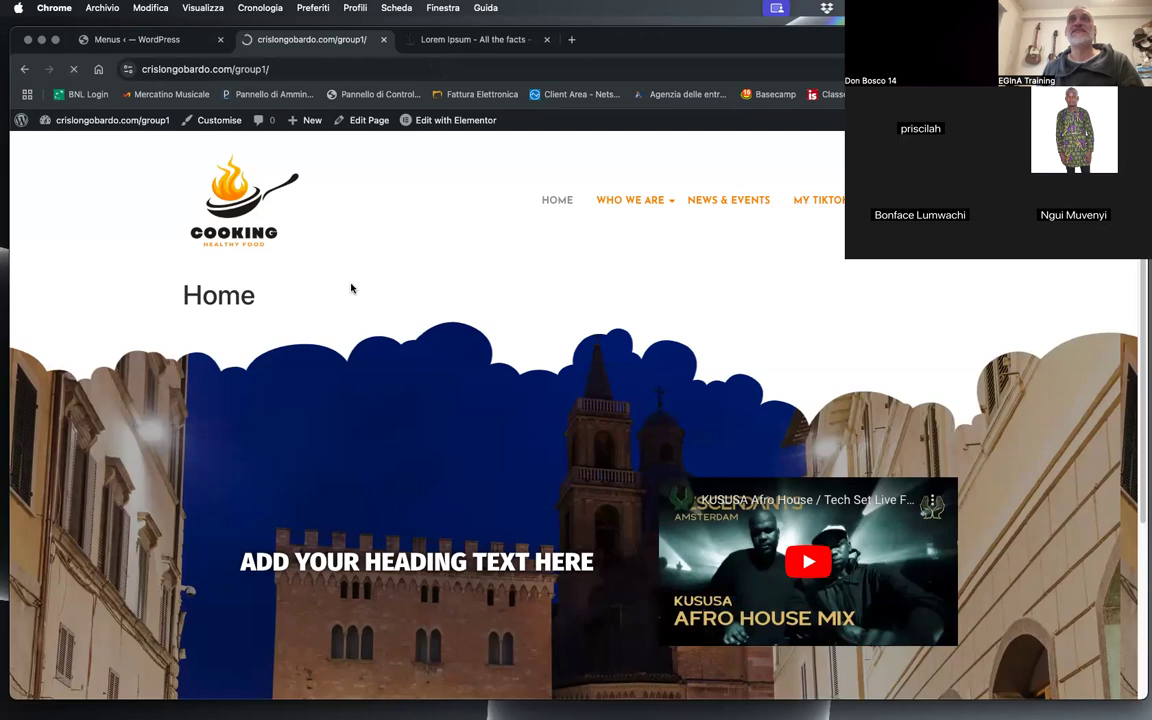
{"action": "mouse_move", "coordinate": [743, 203]}
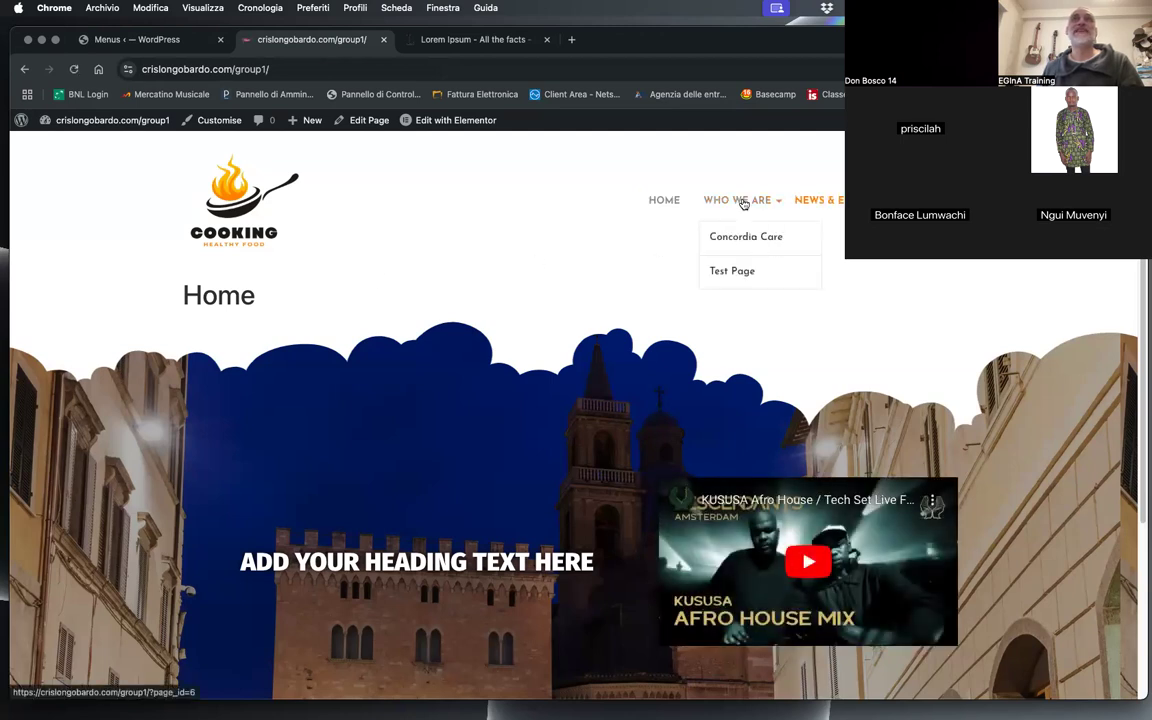
{"action": "left_click", "coordinate": [788, 282]}
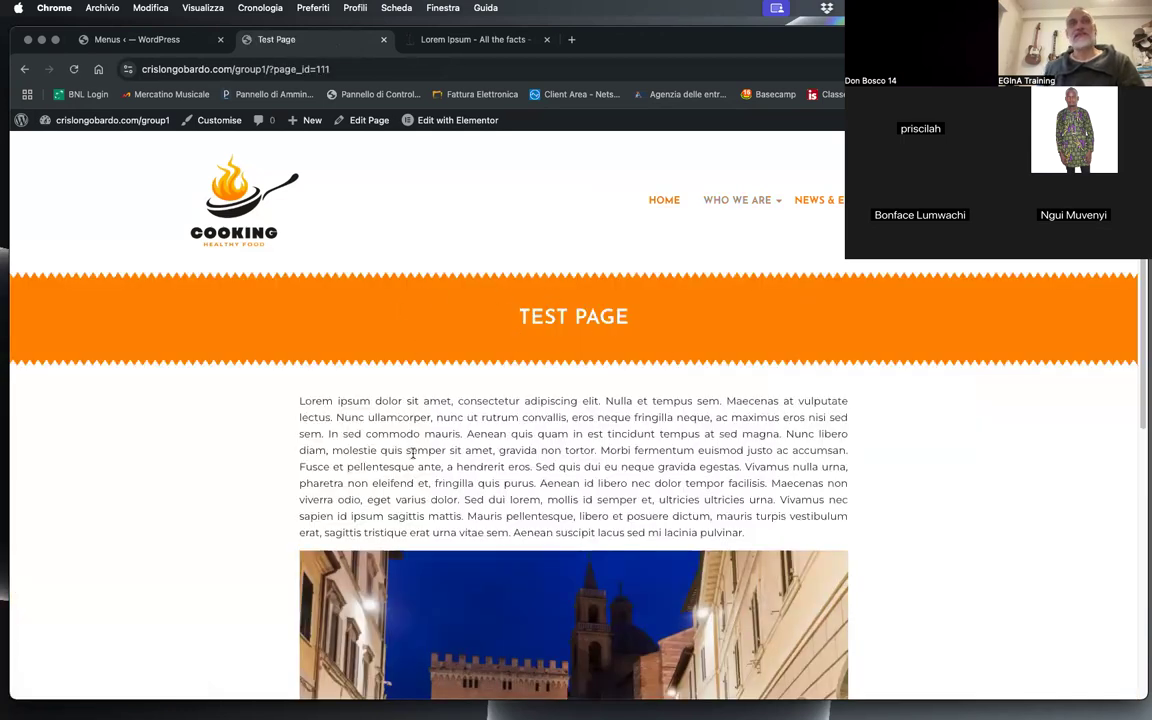
Step: Review the live test page from its title banner through the text and image to the footer
{"action": "scroll", "coordinate": [302, 347], "scroll_direction": "down", "scroll_amount": 3}
{"action": "left_click_drag", "start_coordinate": [393, 268], "coordinate": [900, 386]}
{"action": "left_click", "coordinate": [905, 378]}
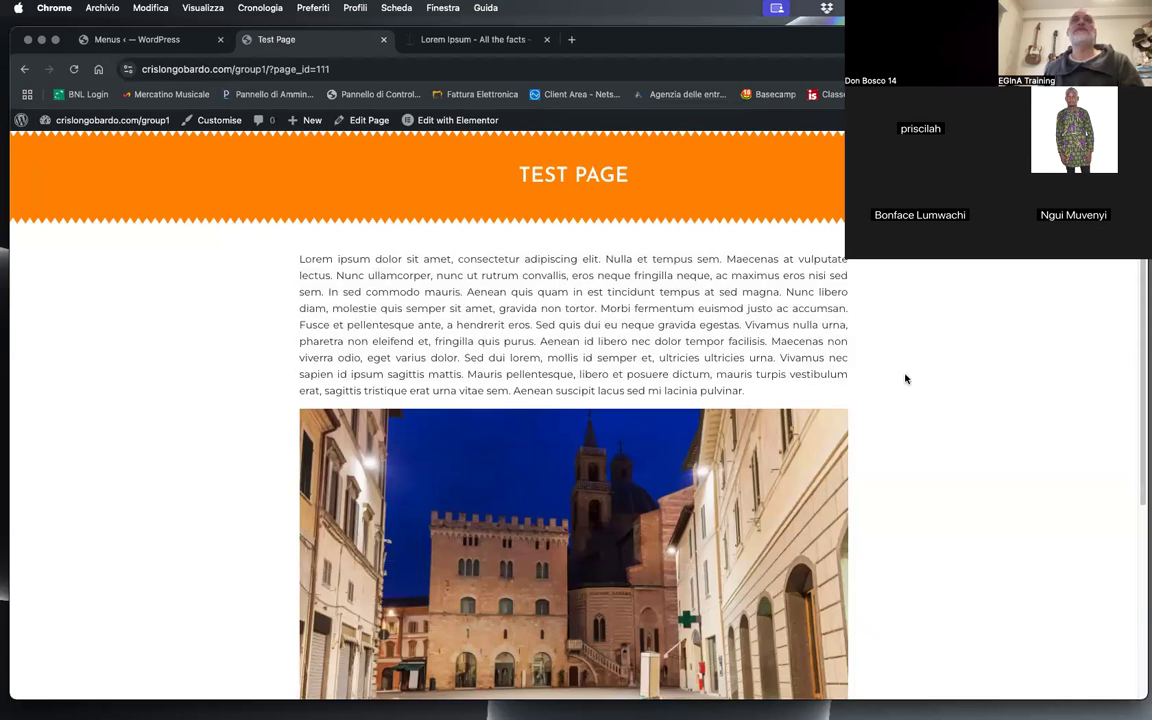
{"action": "scroll", "coordinate": [703, 465], "scroll_direction": "down", "scroll_amount": 5}
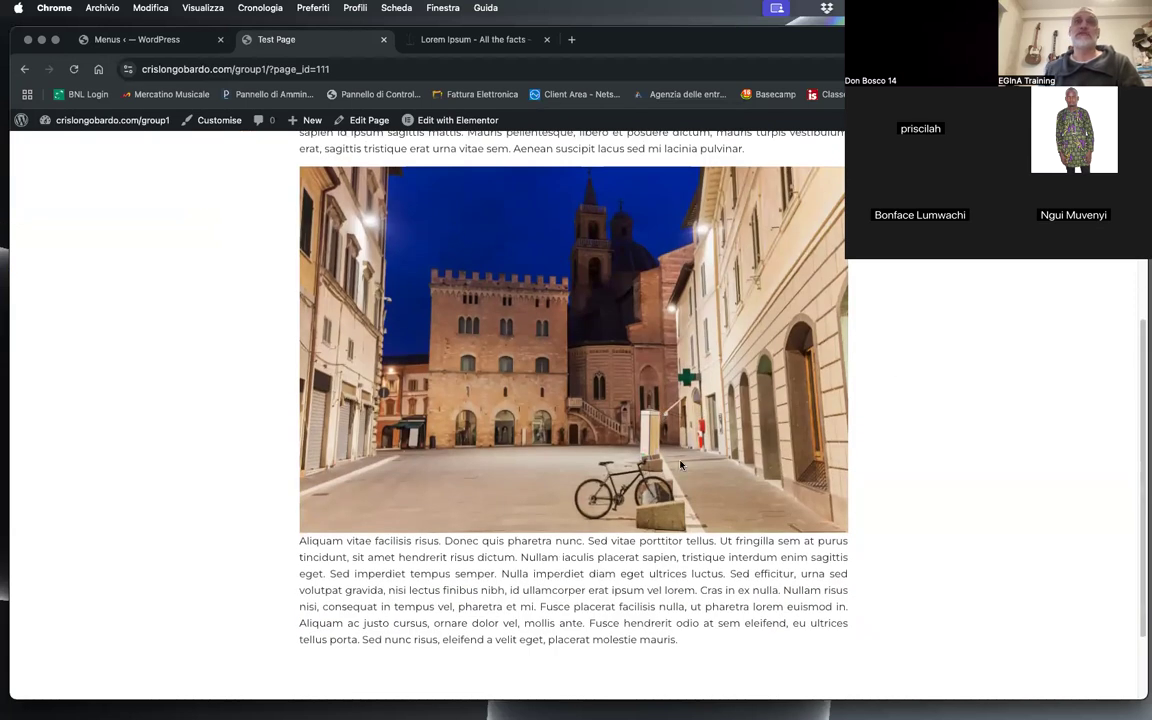
{"action": "left_click_drag", "start_coordinate": [633, 265], "coordinate": [472, 328]}
{"action": "left_click_drag", "start_coordinate": [369, 558], "coordinate": [758, 650]}
{"action": "scroll", "coordinate": [939, 505], "scroll_direction": "down", "scroll_amount": 3}
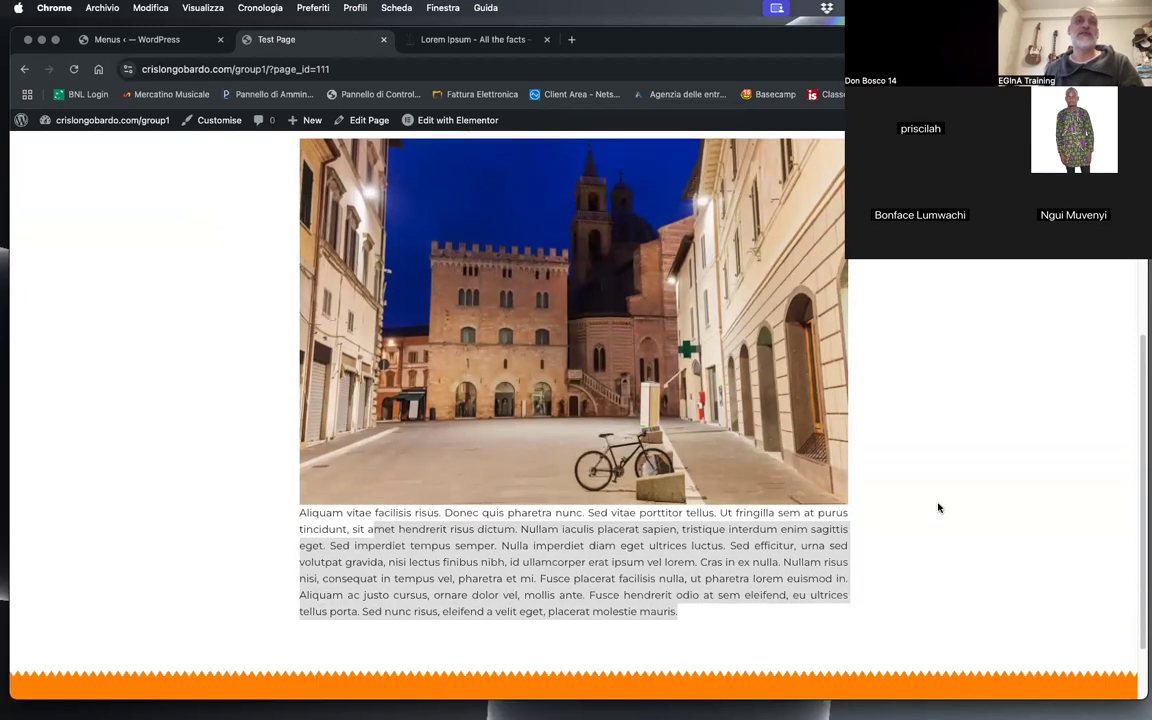
{"action": "scroll", "coordinate": [996, 493], "scroll_direction": "up", "scroll_amount": 10}
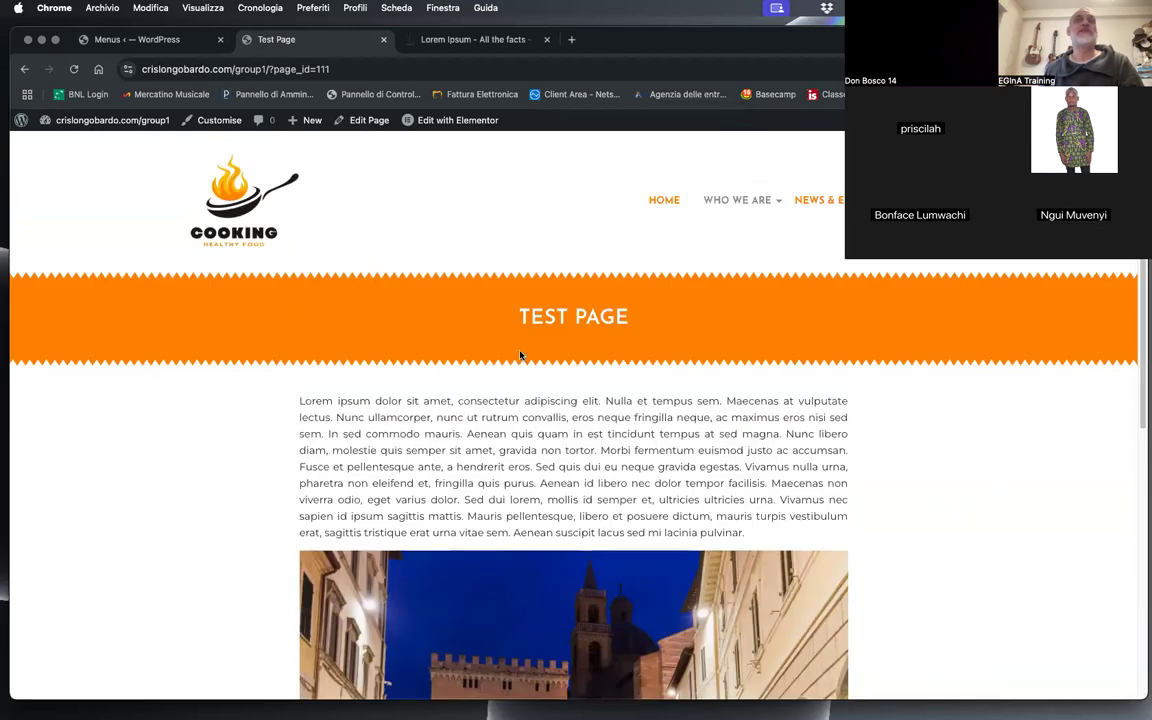
Step: Visit the live Contacts, Home and News & Events pages to check which ones use the Single page template
{"action": "left_click", "coordinate": [928, 201]}
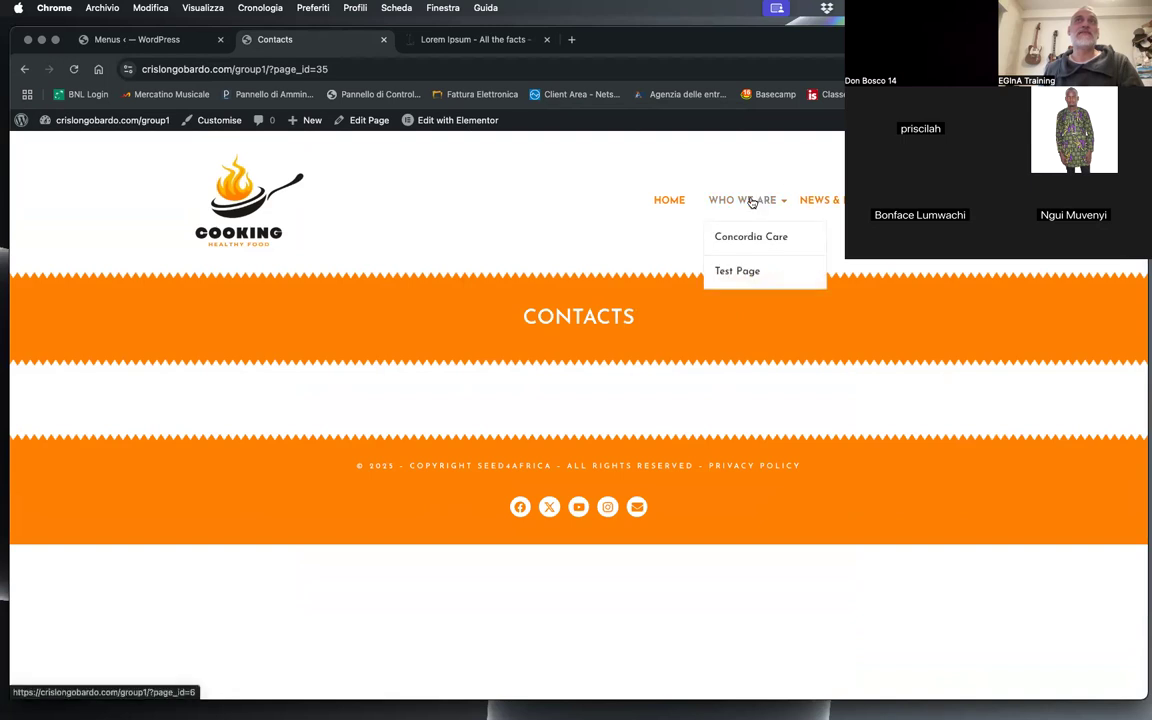
{"action": "mouse_move", "coordinate": [770, 210]}
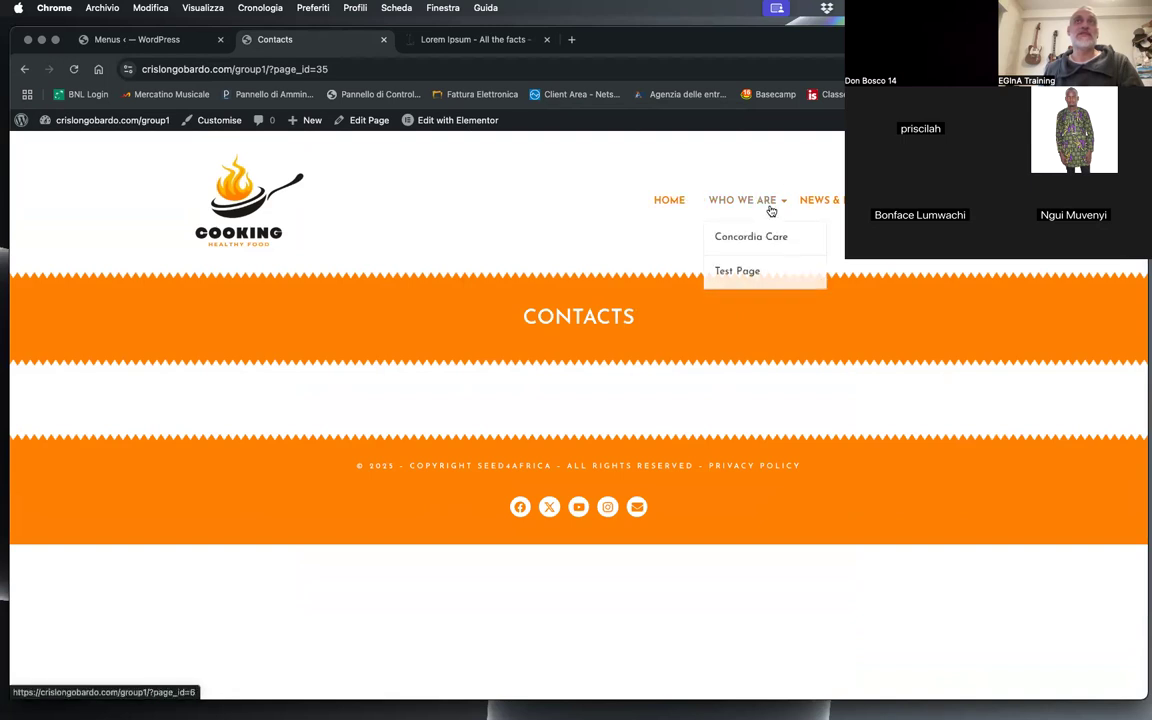
{"action": "left_click", "coordinate": [677, 204]}
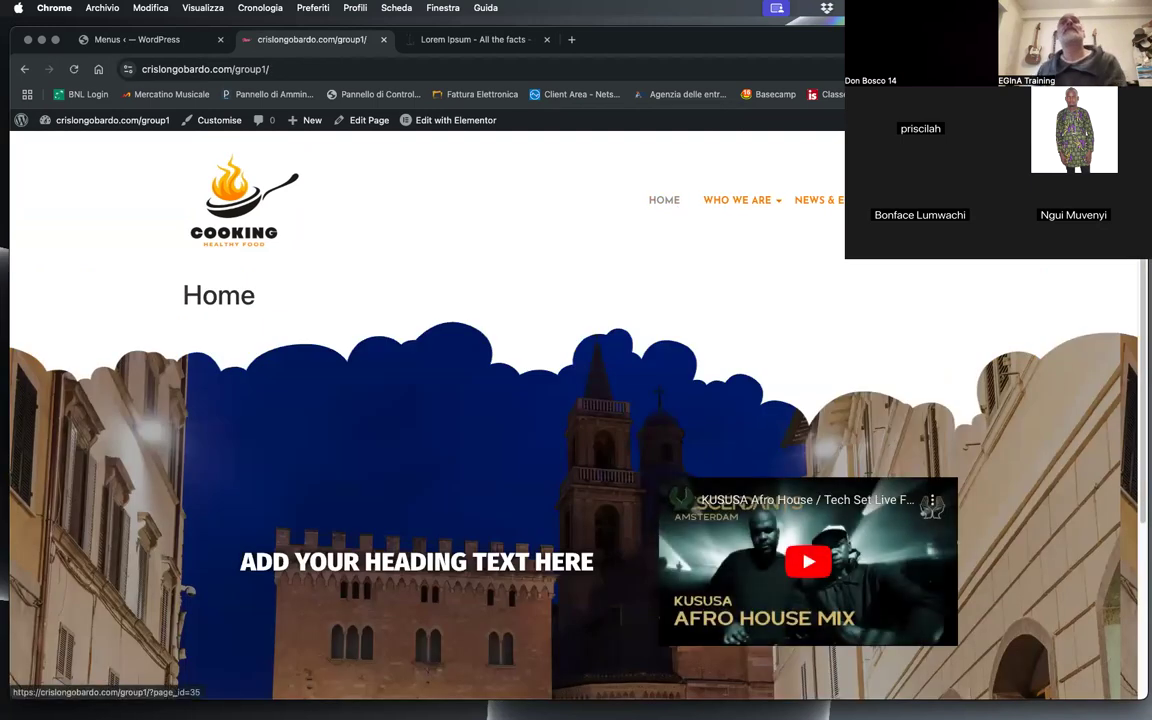
{"action": "left_click", "coordinate": [74, 69]}
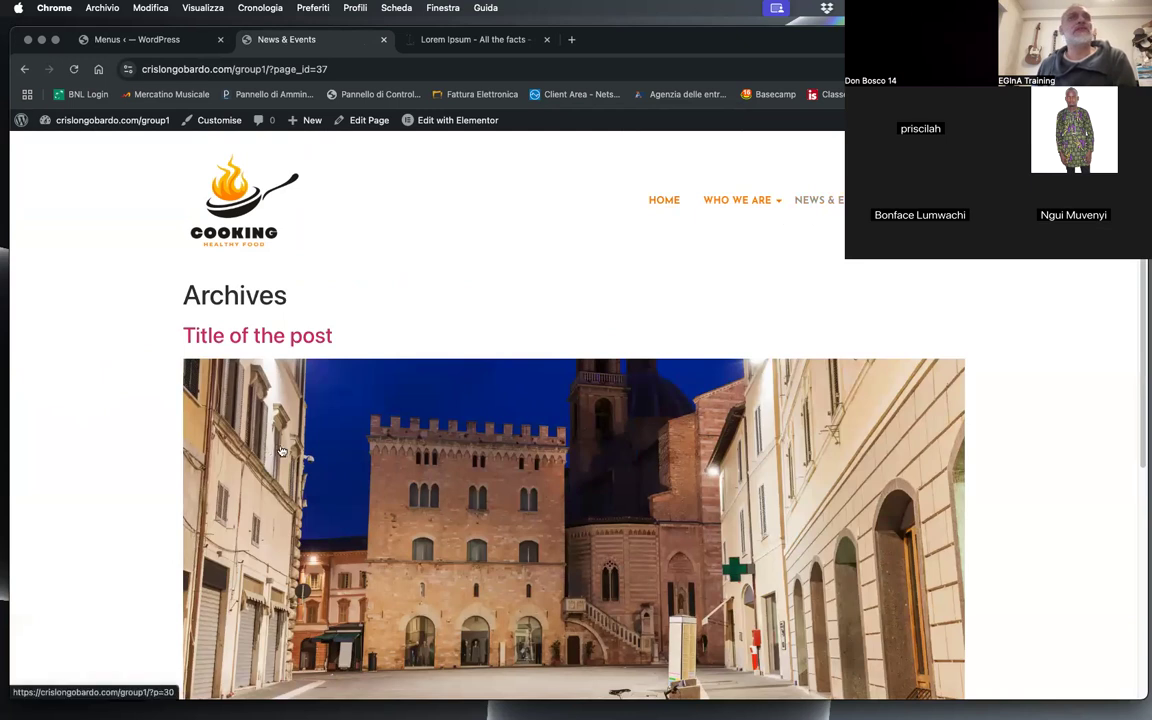
{"action": "left_click_drag", "start_coordinate": [209, 293], "coordinate": [337, 291]}
{"action": "left_click", "coordinate": [367, 291]}
Step: In the site's Reading settings, clear the Posts page assignment and save the changes
{"action": "left_click", "coordinate": [170, 42]}
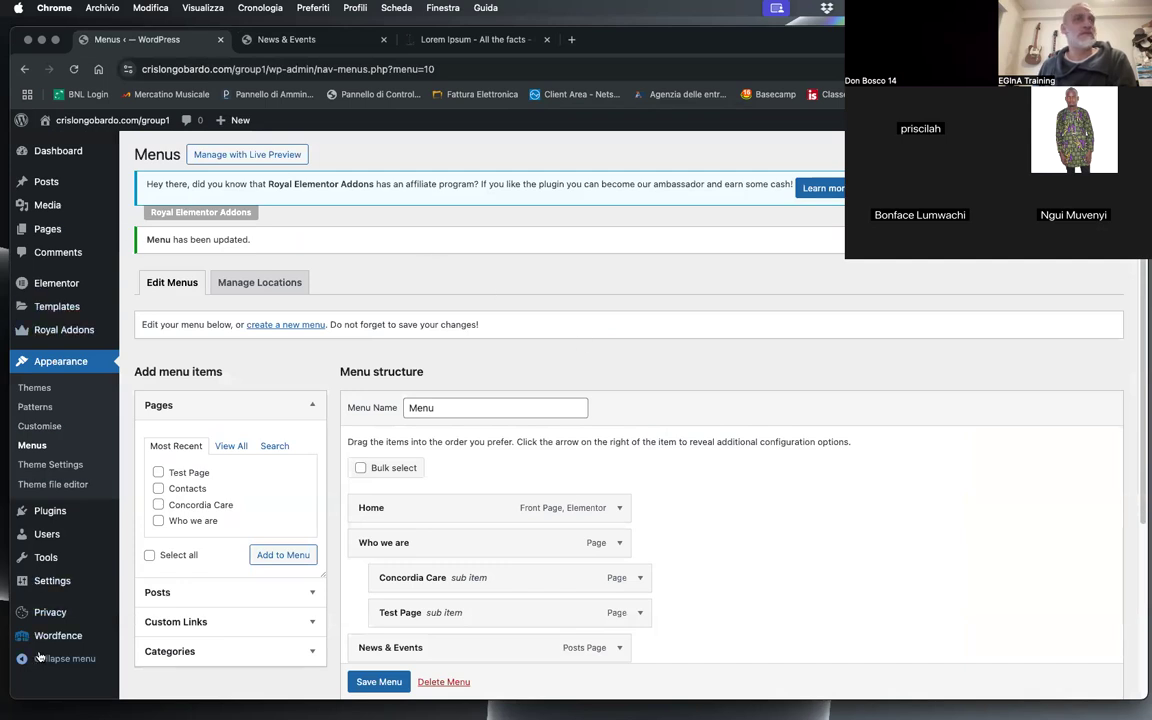
{"action": "mouse_move", "coordinate": [62, 584]}
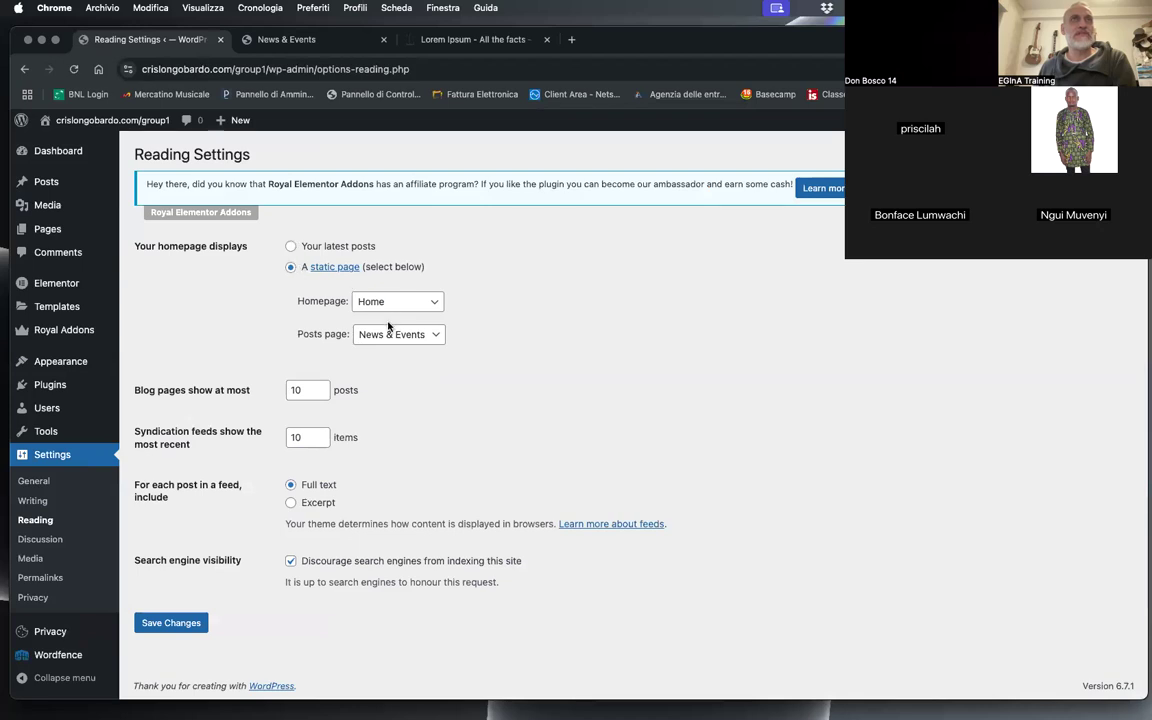
{"action": "left_click", "coordinate": [420, 334]}
{"action": "left_click", "coordinate": [384, 271]}
{"action": "left_click", "coordinate": [196, 624]}
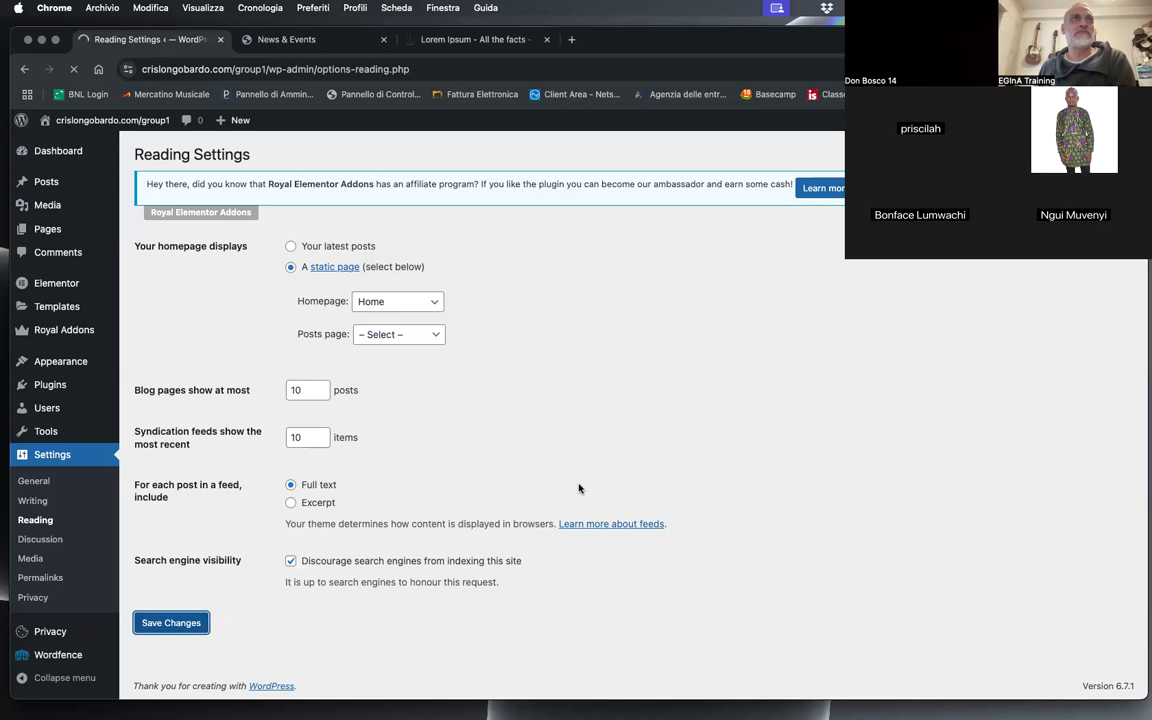
Step: Open the site's page list, and reload the live News & Events page to check its layout
{"action": "mouse_move", "coordinate": [56, 234]}
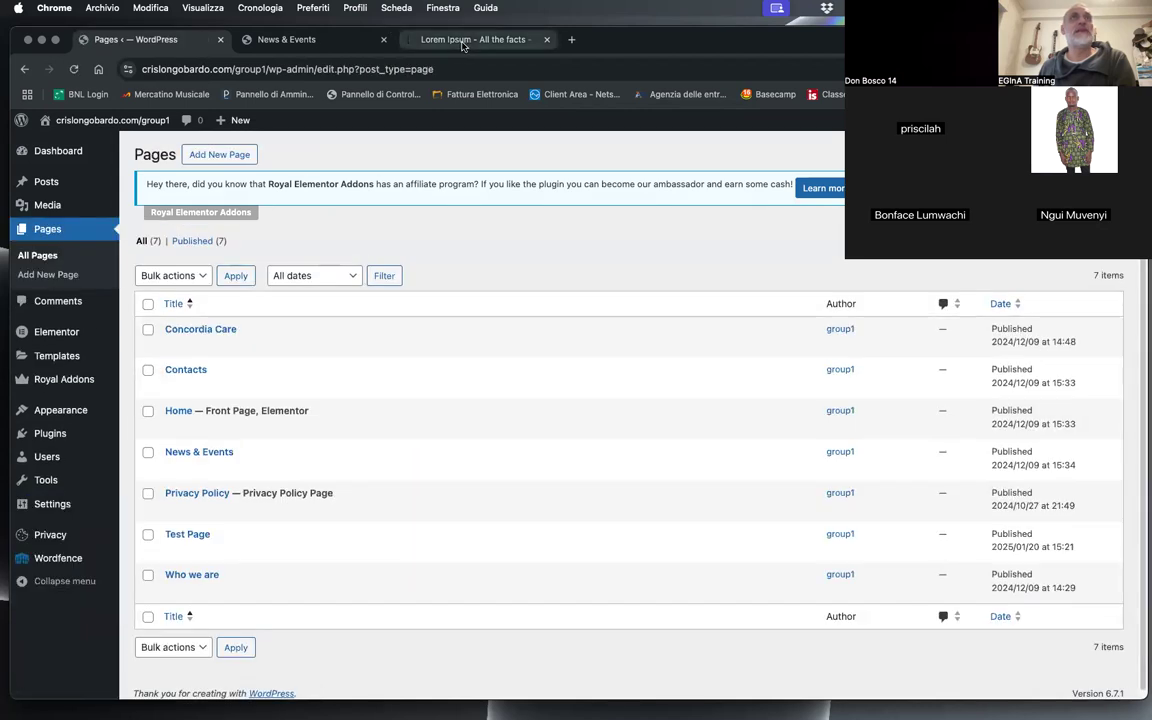
{"action": "left_click", "coordinate": [290, 39]}
{"action": "key", "text": "super+r"}
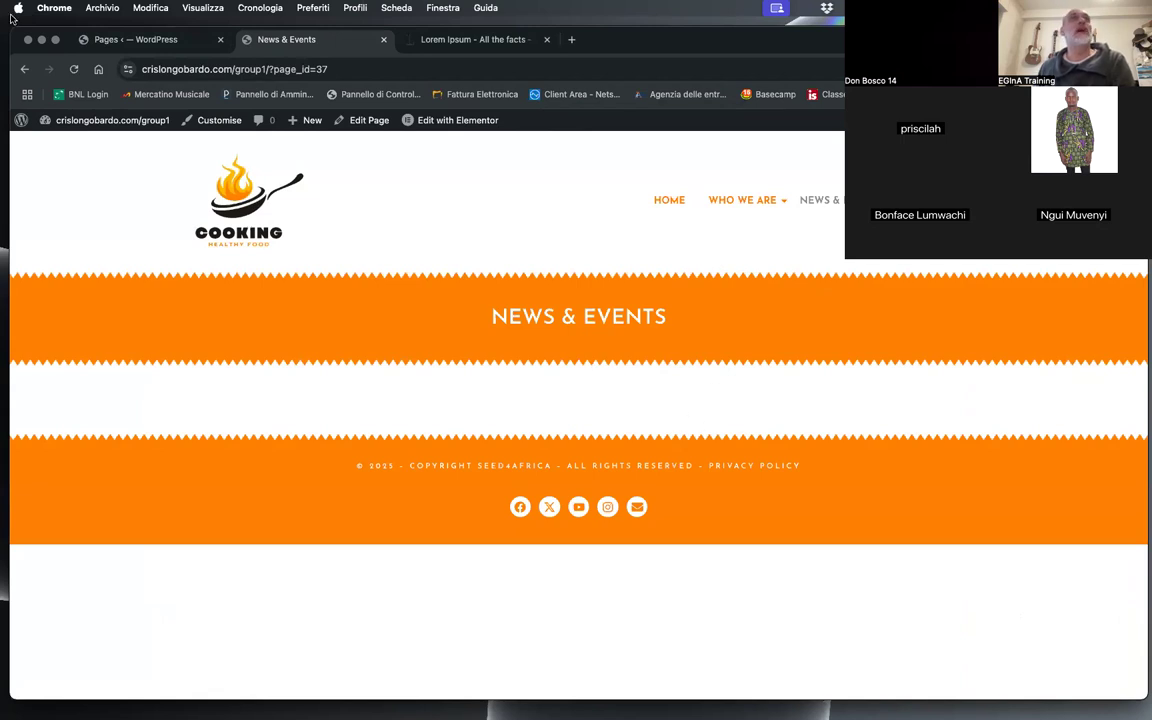
Step: Open the News & Events page in Elementor, add a Post Grid/Slider/Carousel widget to its content area and save the page
{"action": "left_click", "coordinate": [132, 40]}
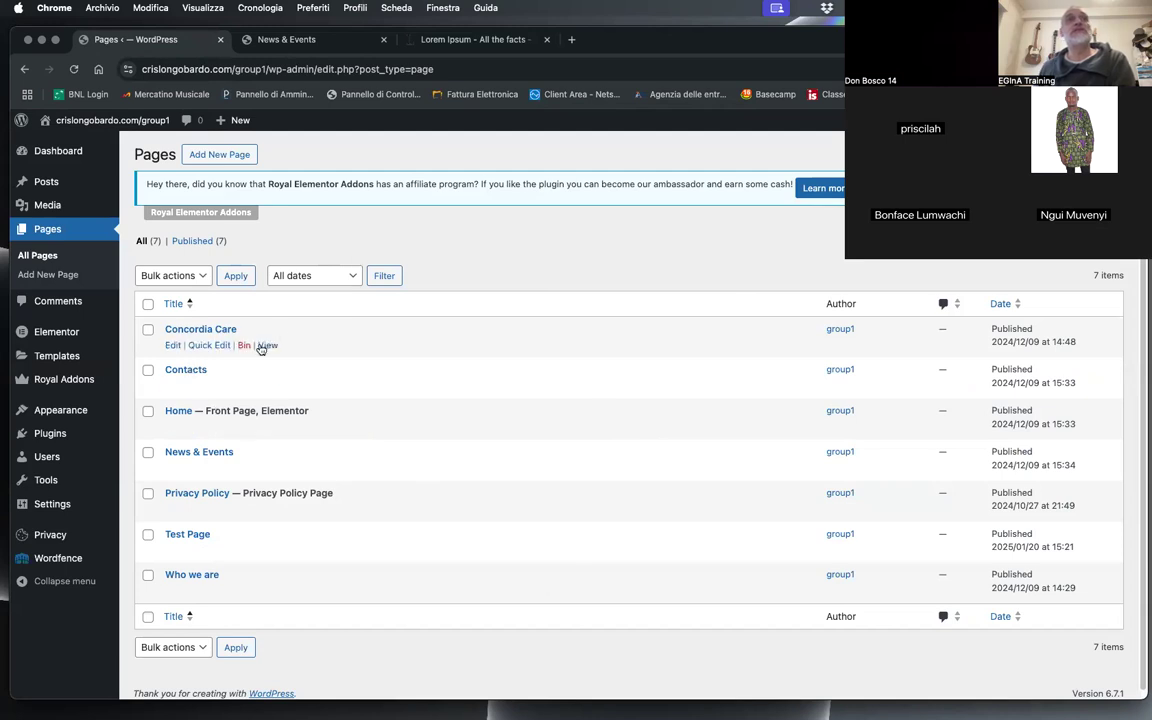
{"action": "left_click", "coordinate": [213, 453]}
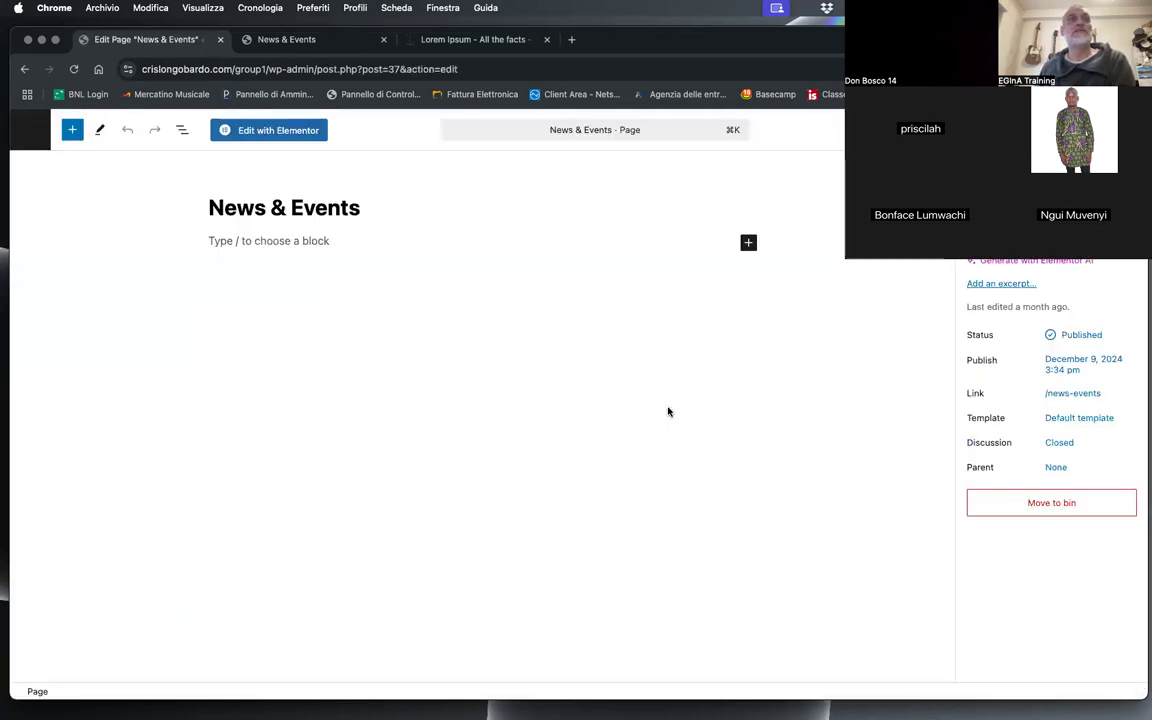
{"action": "left_click", "coordinate": [250, 130]}
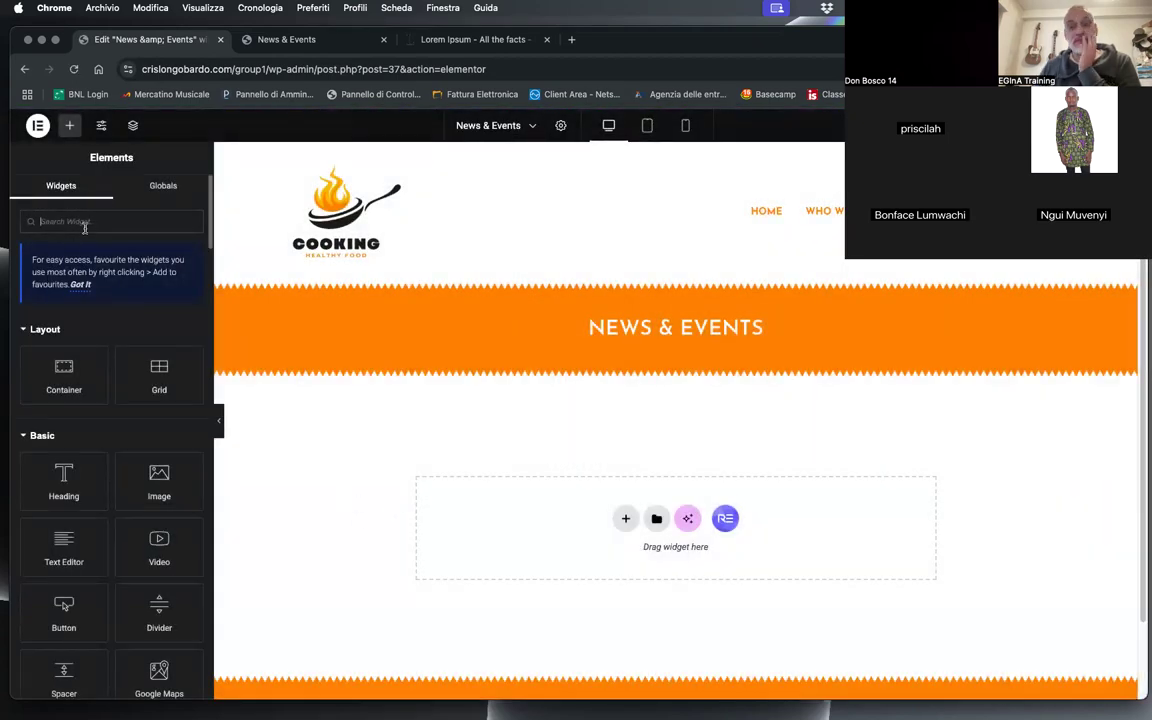
{"action": "type", "text": "iost"}
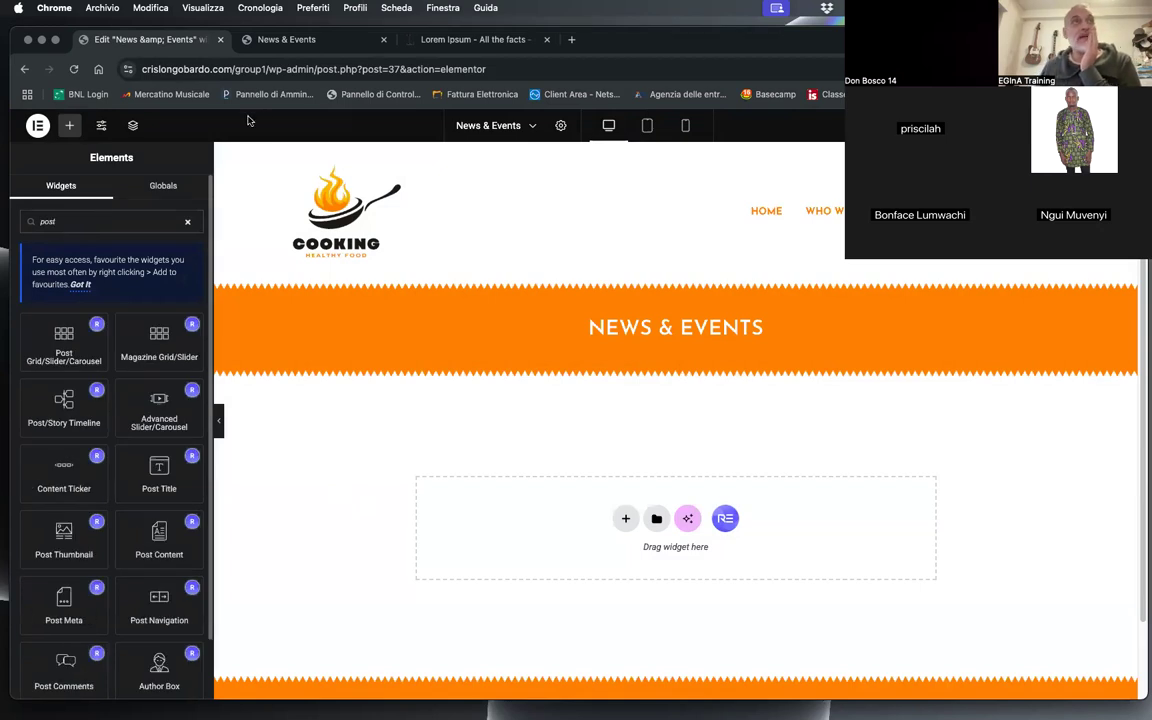
{"action": "left_click_drag", "start_coordinate": [48, 358], "coordinate": [505, 530]}
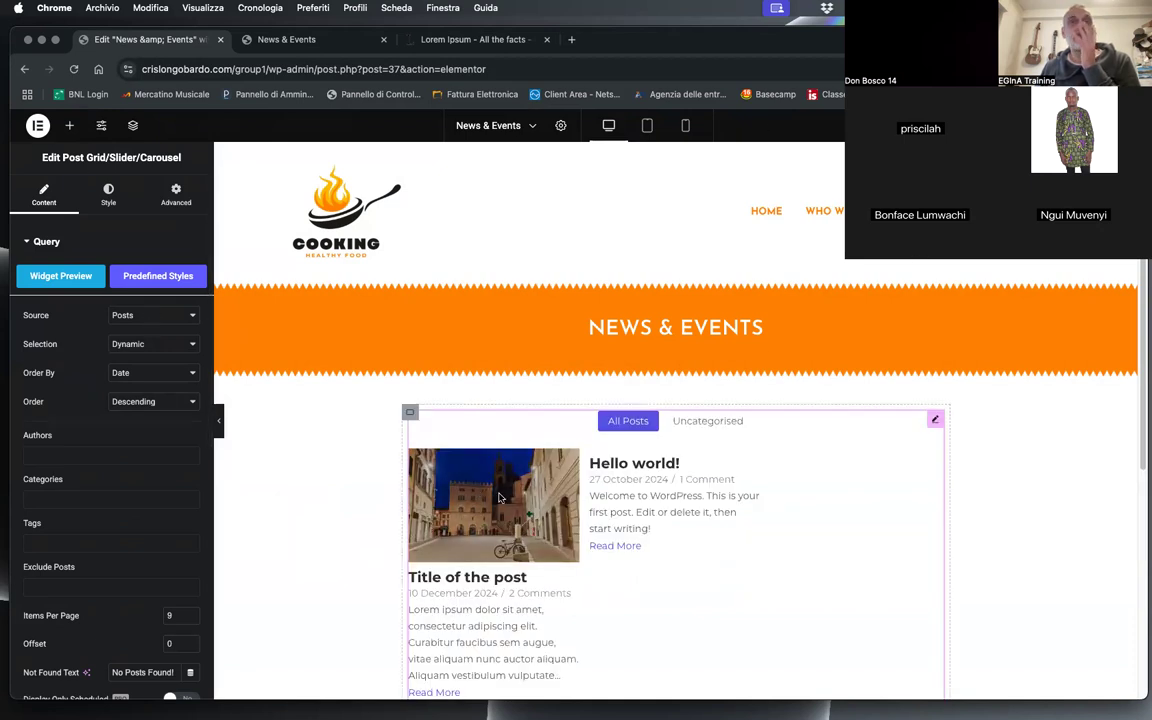
{"action": "scroll", "coordinate": [500, 497], "scroll_direction": "down", "scroll_amount": 3}
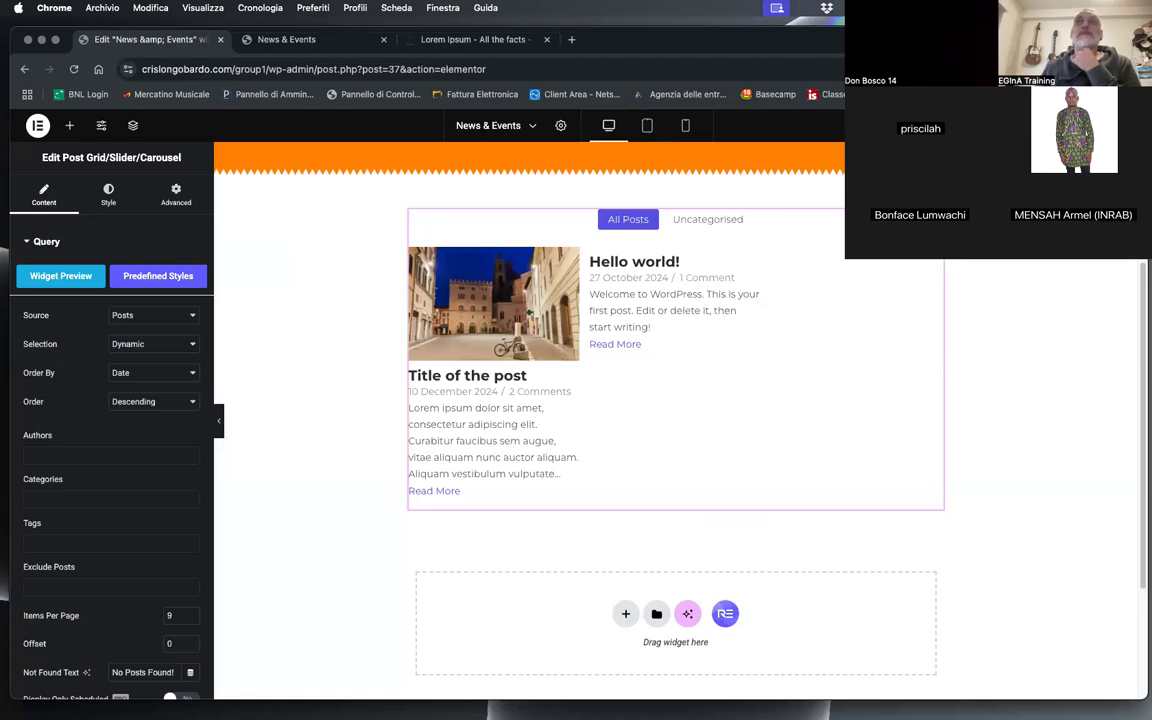
Step: Reload the live News & Events page and review the post grid down to the footer
{"action": "left_click", "coordinate": [282, 40]}
{"action": "left_click", "coordinate": [70, 69]}
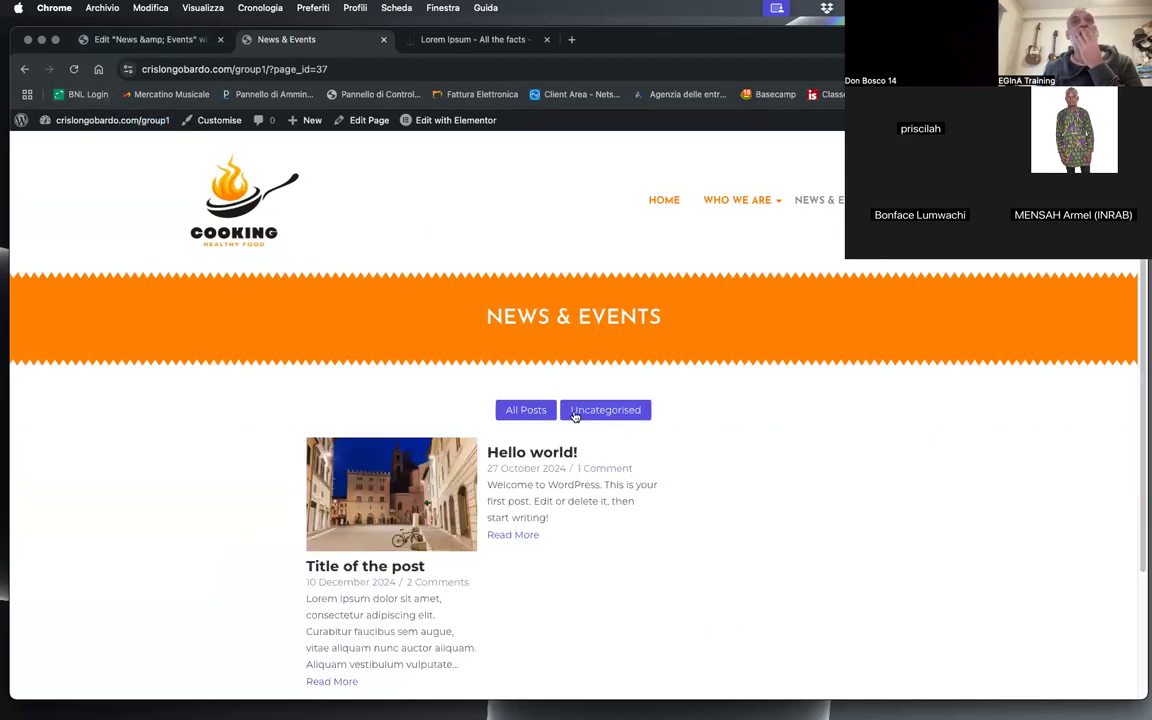
{"action": "scroll", "coordinate": [671, 398], "scroll_direction": "down", "scroll_amount": 3}
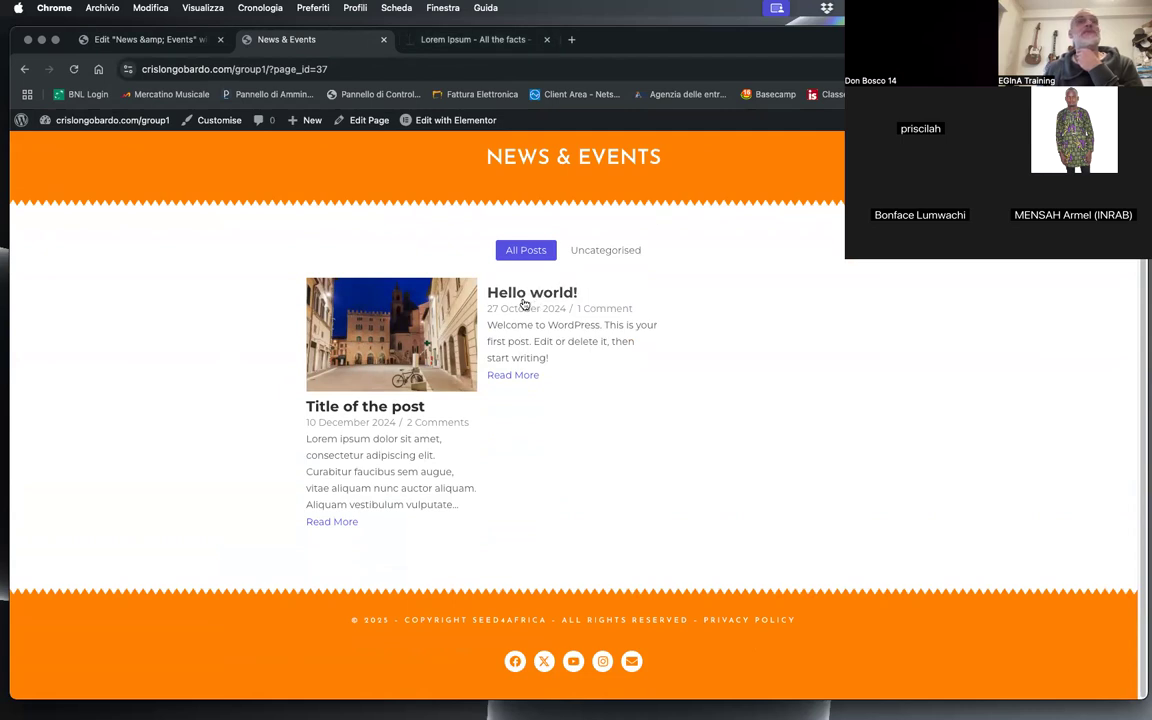
Step: Exit Elementor to WordPress and open the Hello world! post for editing
{"action": "left_click", "coordinate": [150, 39]}
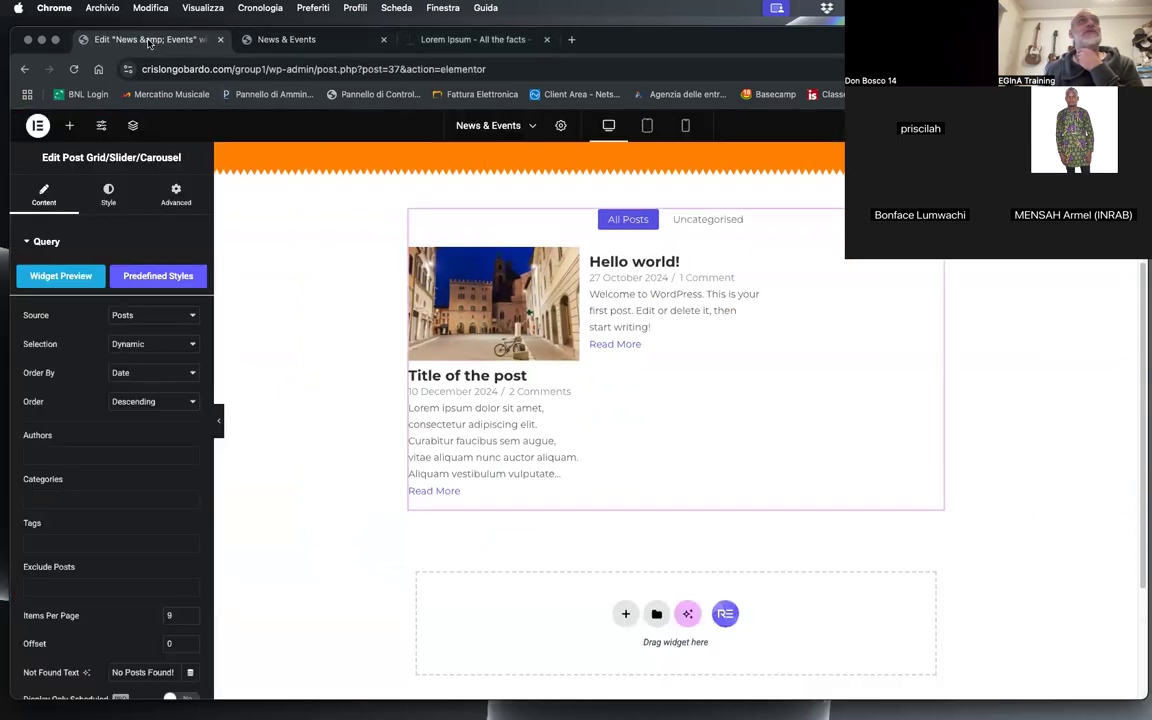
{"action": "left_click", "coordinate": [36, 125]}
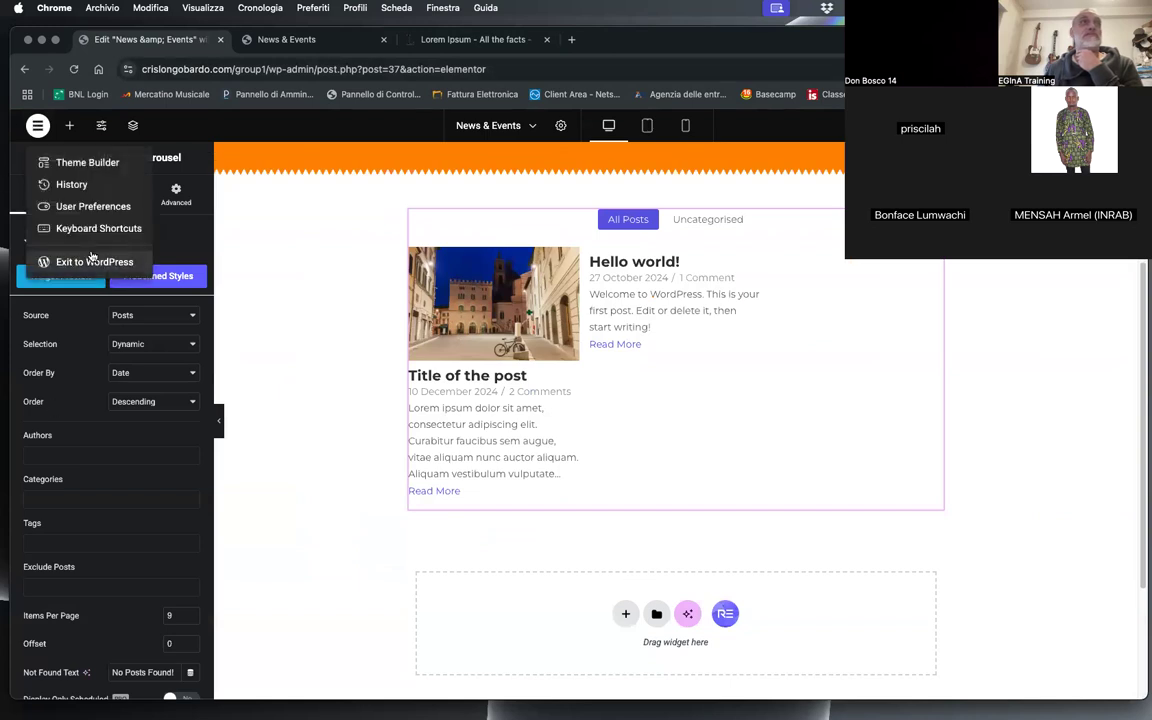
{"action": "left_click", "coordinate": [47, 259]}
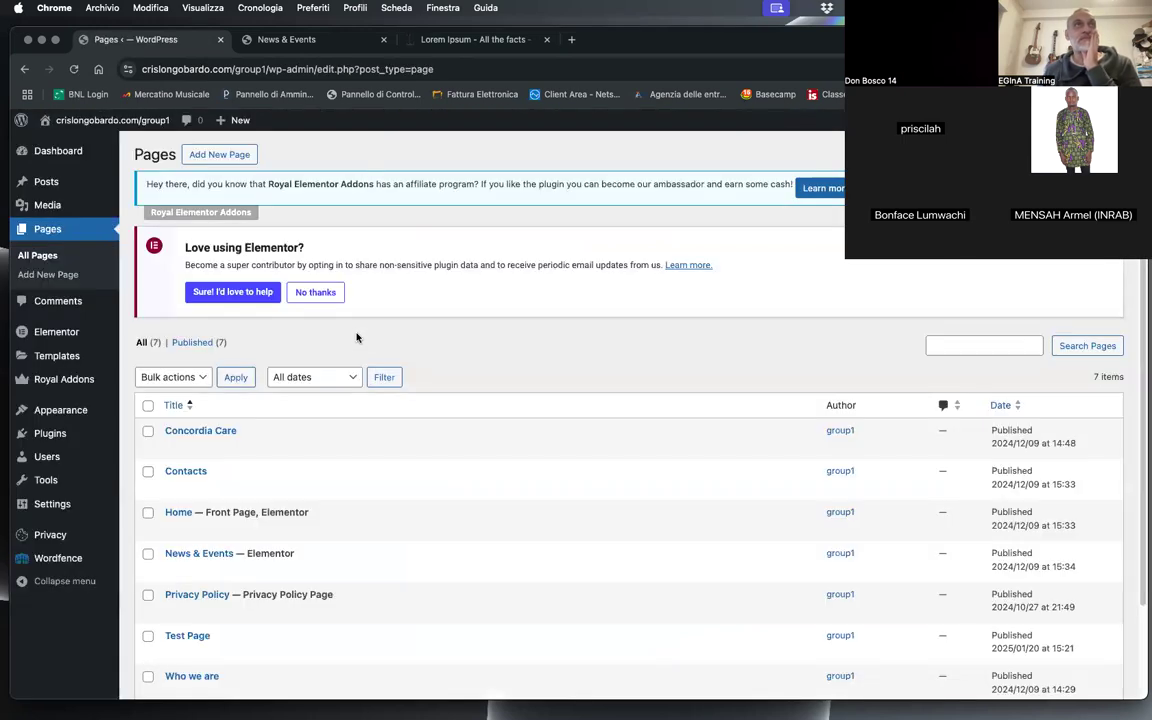
{"action": "mouse_move", "coordinate": [49, 187]}
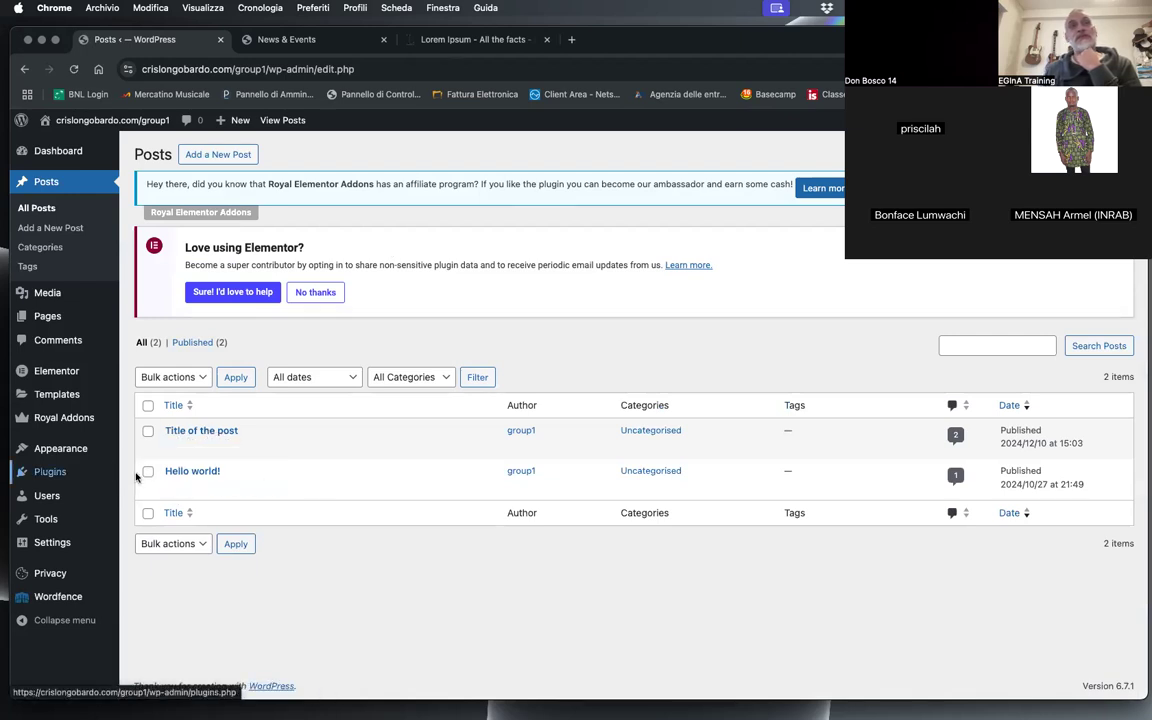
{"action": "left_click", "coordinate": [190, 472]}
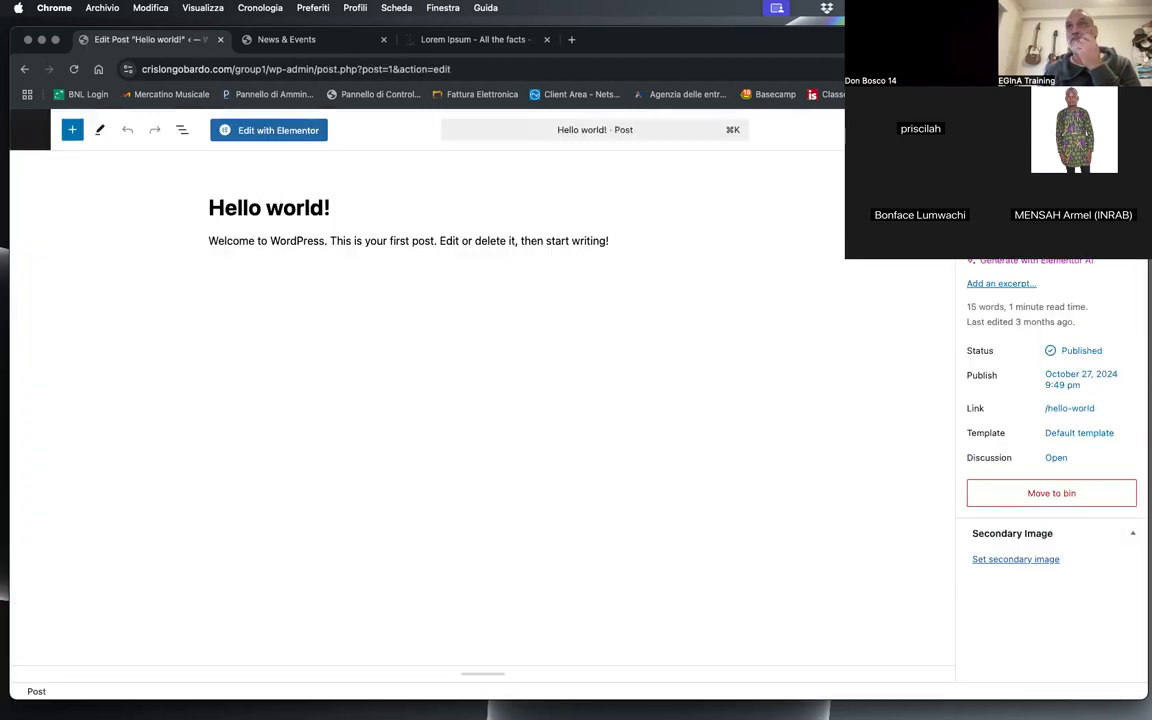
Step: Open the featured image selection for the Hello world! post and start choosing a local file to upload
{"action": "left_click", "coordinate": [1051, 232]}
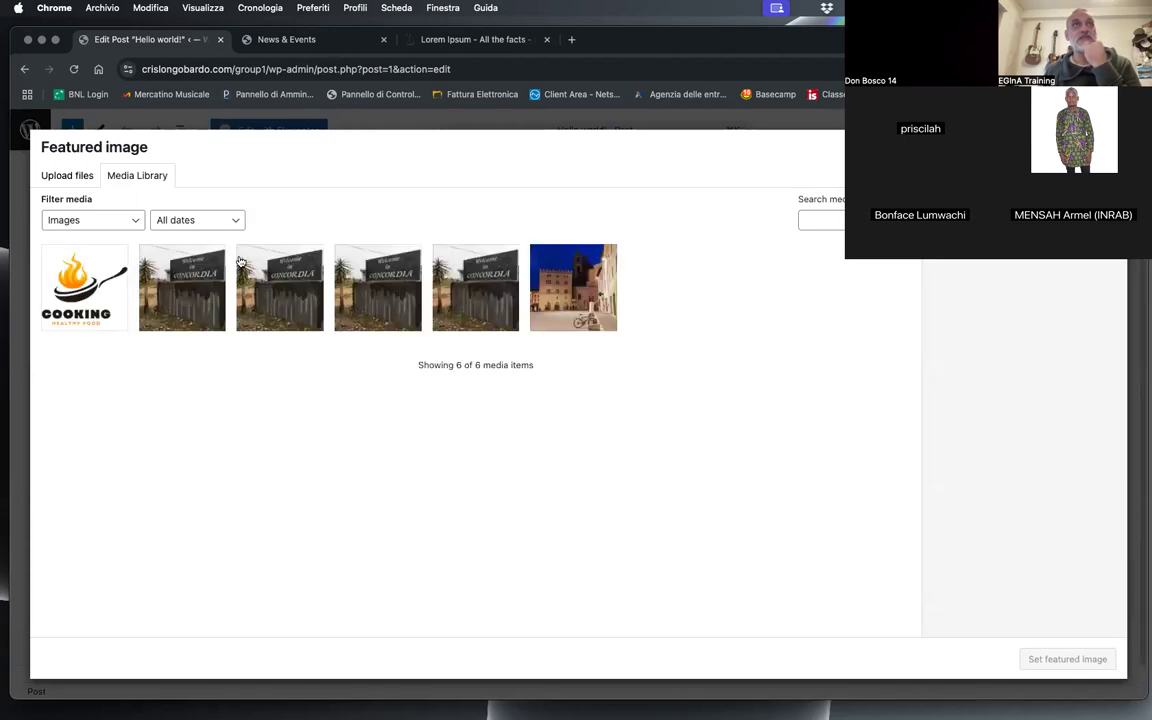
{"action": "left_click", "coordinate": [468, 288]}
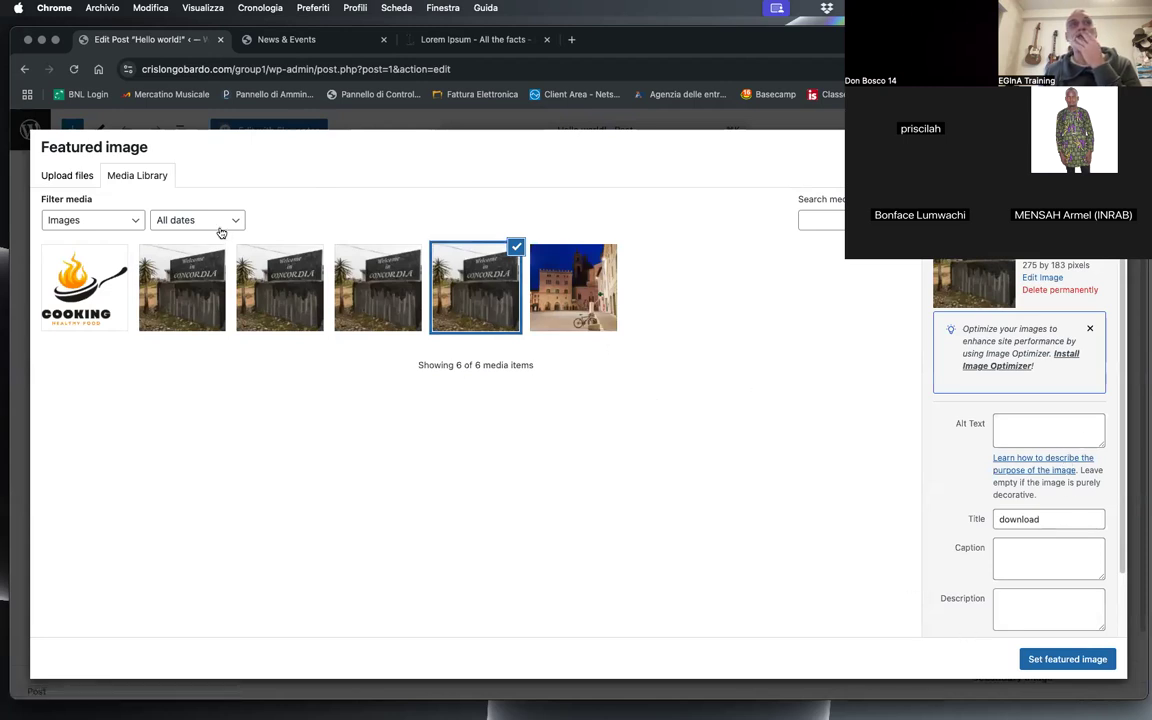
{"action": "left_click", "coordinate": [70, 174]}
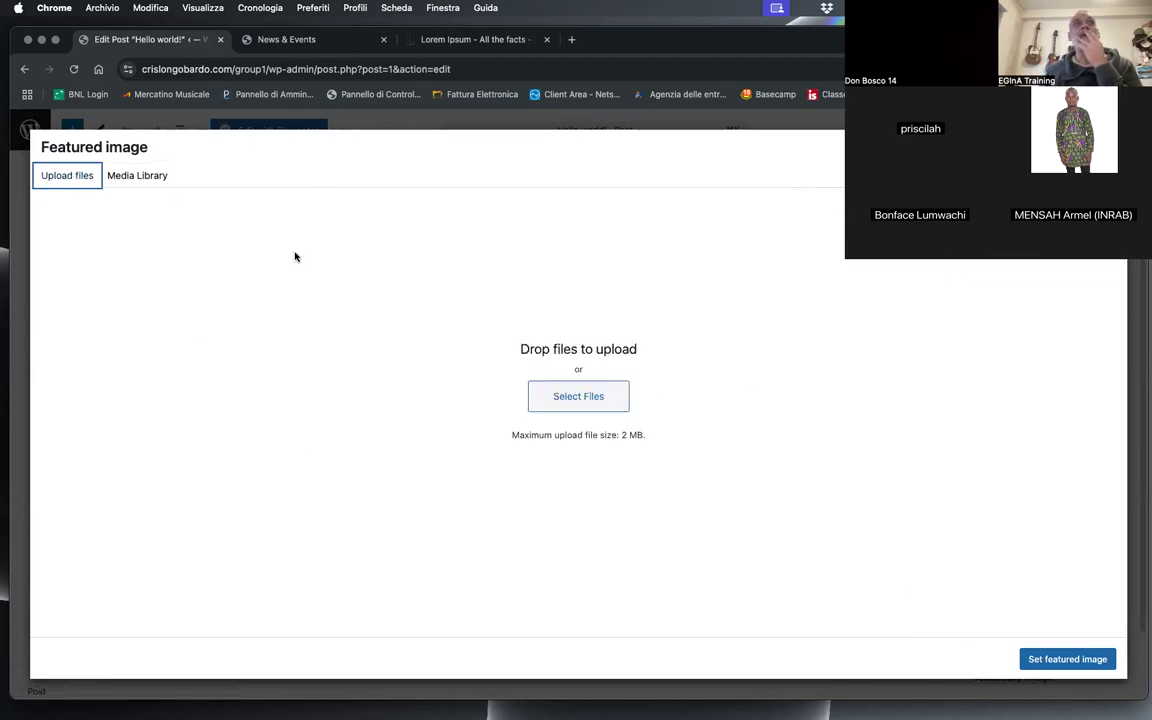
{"action": "left_click", "coordinate": [592, 402]}
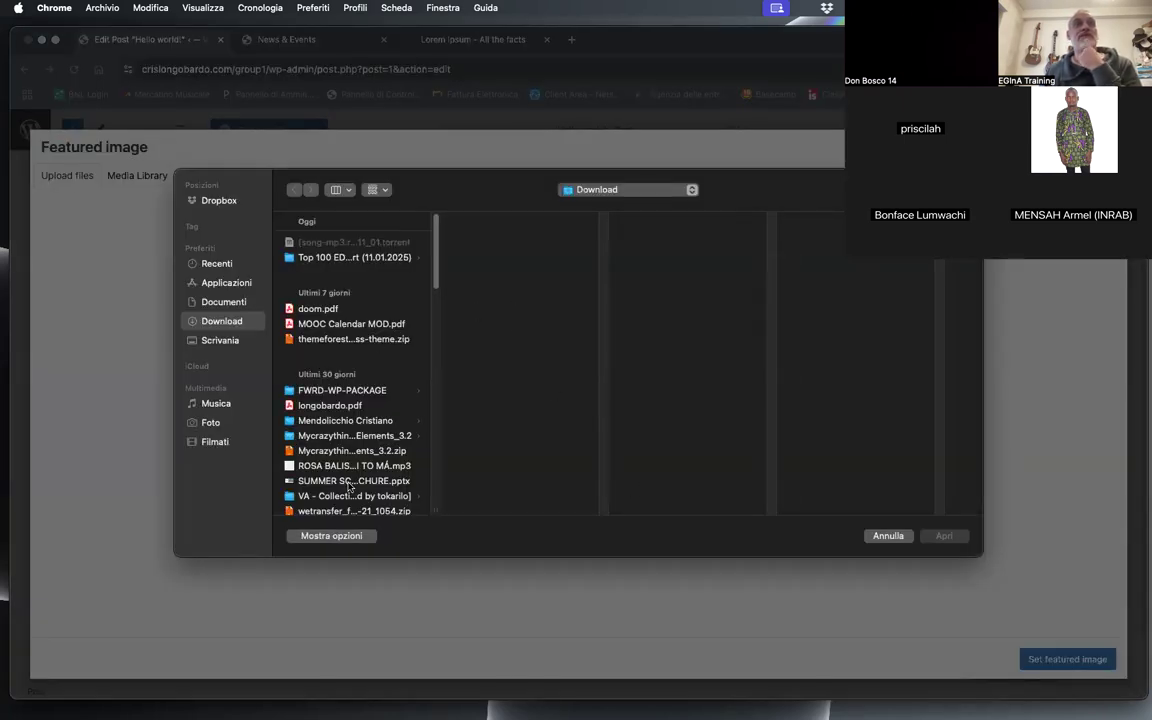
Step: Preview the pictures in the Immagini subfolder within Download for a suitable featured image
{"action": "scroll", "coordinate": [431, 273], "scroll_direction": "down", "scroll_amount": 3}
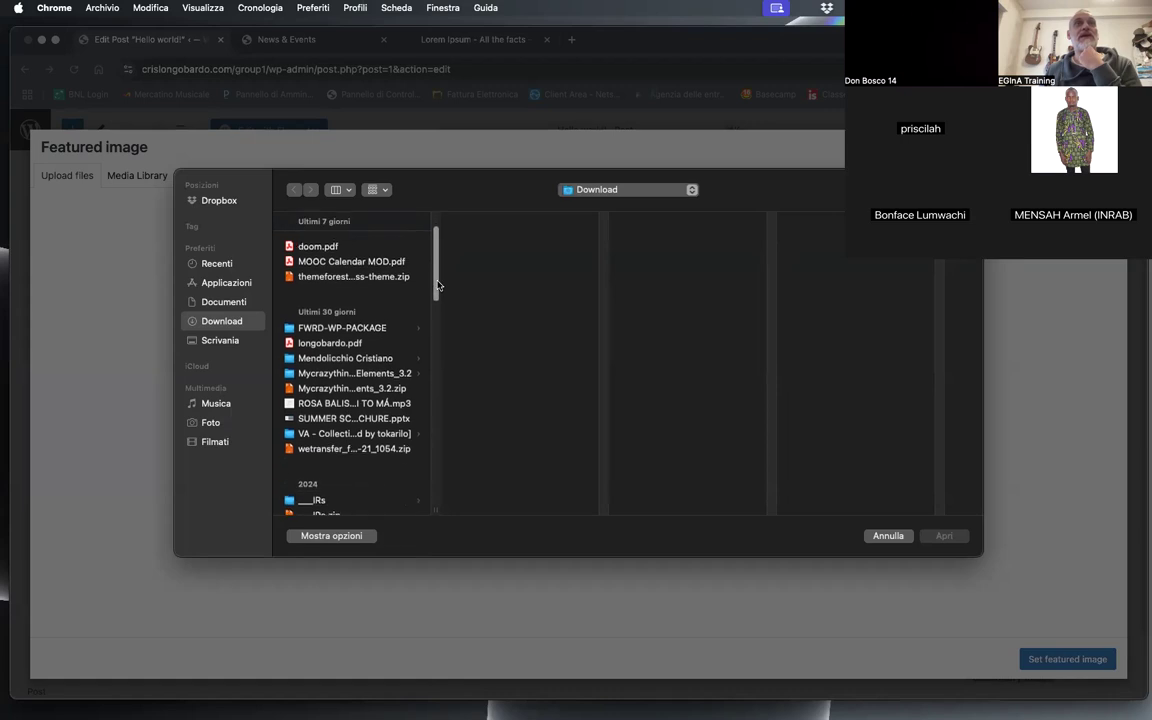
{"action": "left_click", "coordinate": [346, 352]}
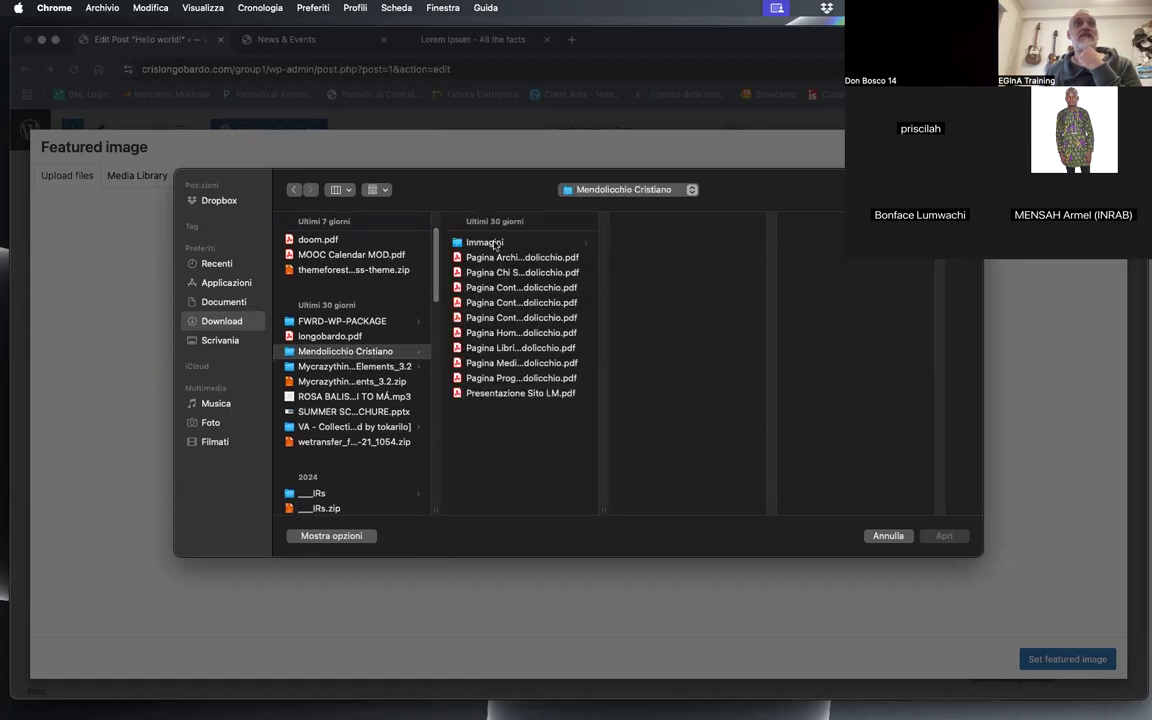
{"action": "left_click", "coordinate": [489, 244]}
{"action": "left_click", "coordinate": [668, 317]}
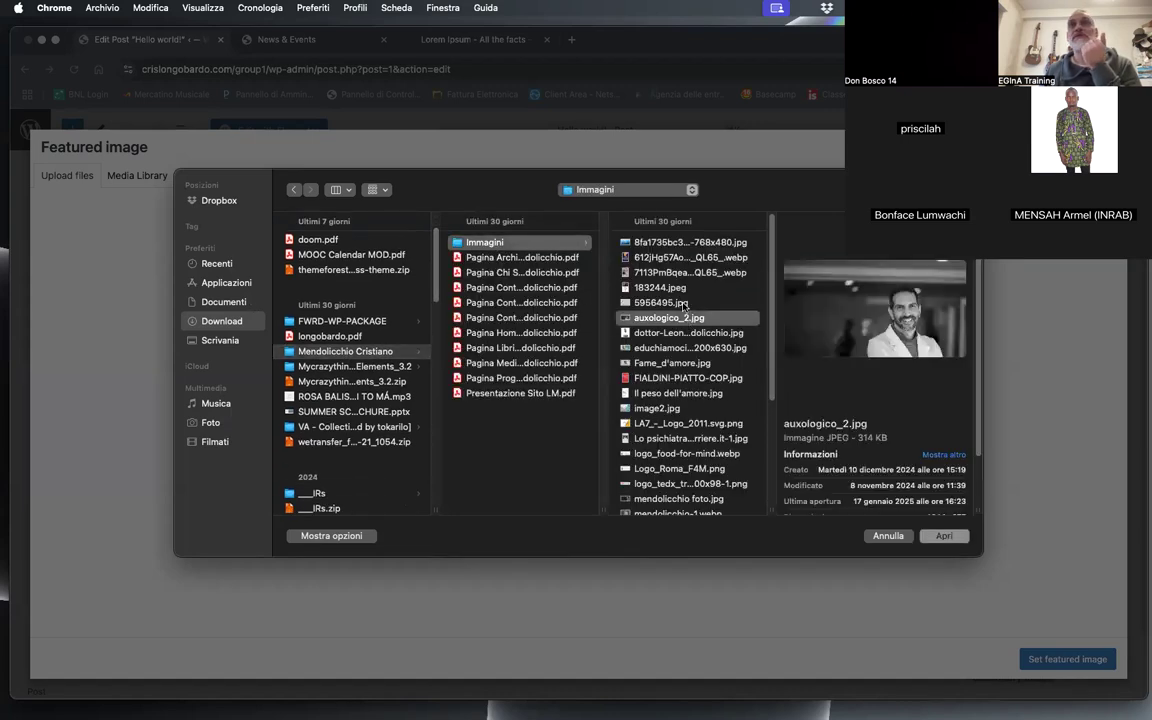
{"action": "left_click", "coordinate": [676, 288]}
{"action": "left_click", "coordinate": [677, 303]}
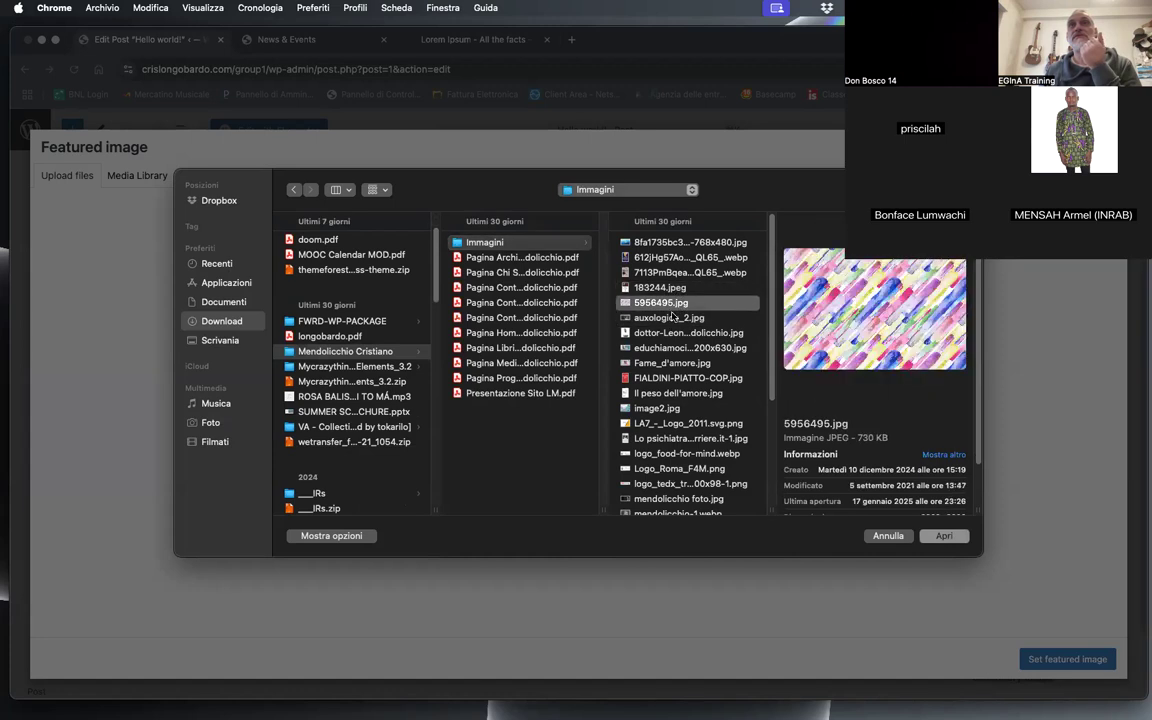
{"action": "left_click", "coordinate": [668, 287]}
{"action": "left_click", "coordinate": [653, 258]}
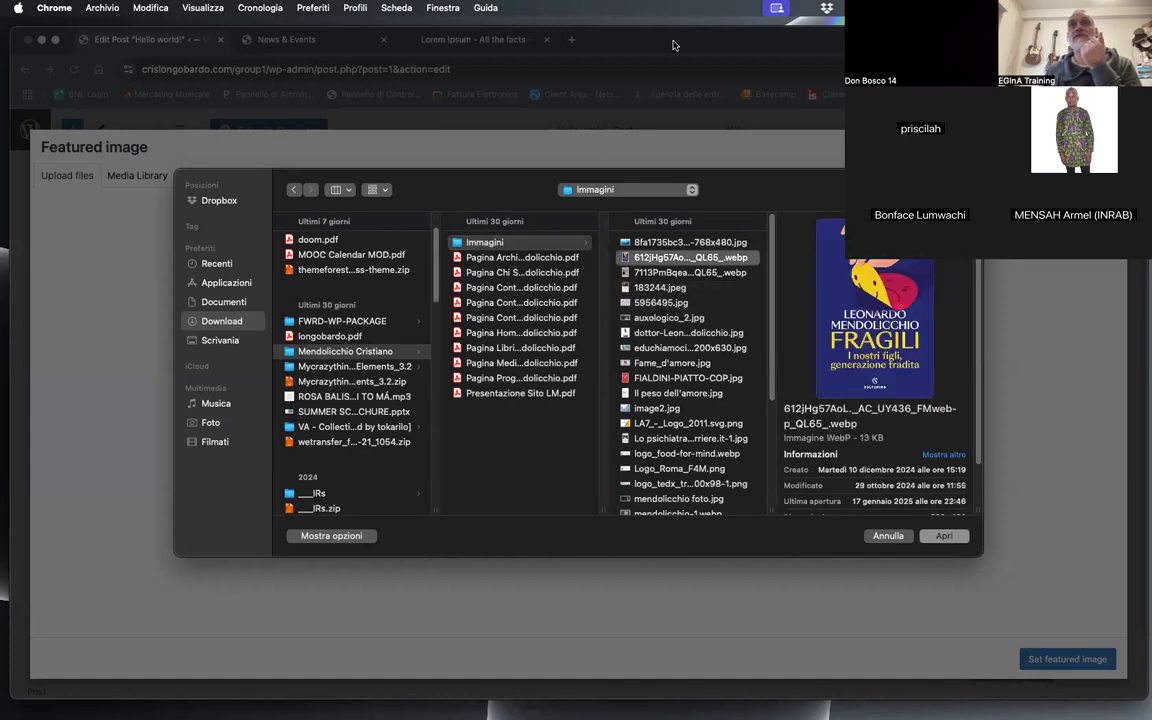
{"action": "left_click", "coordinate": [672, 423]}
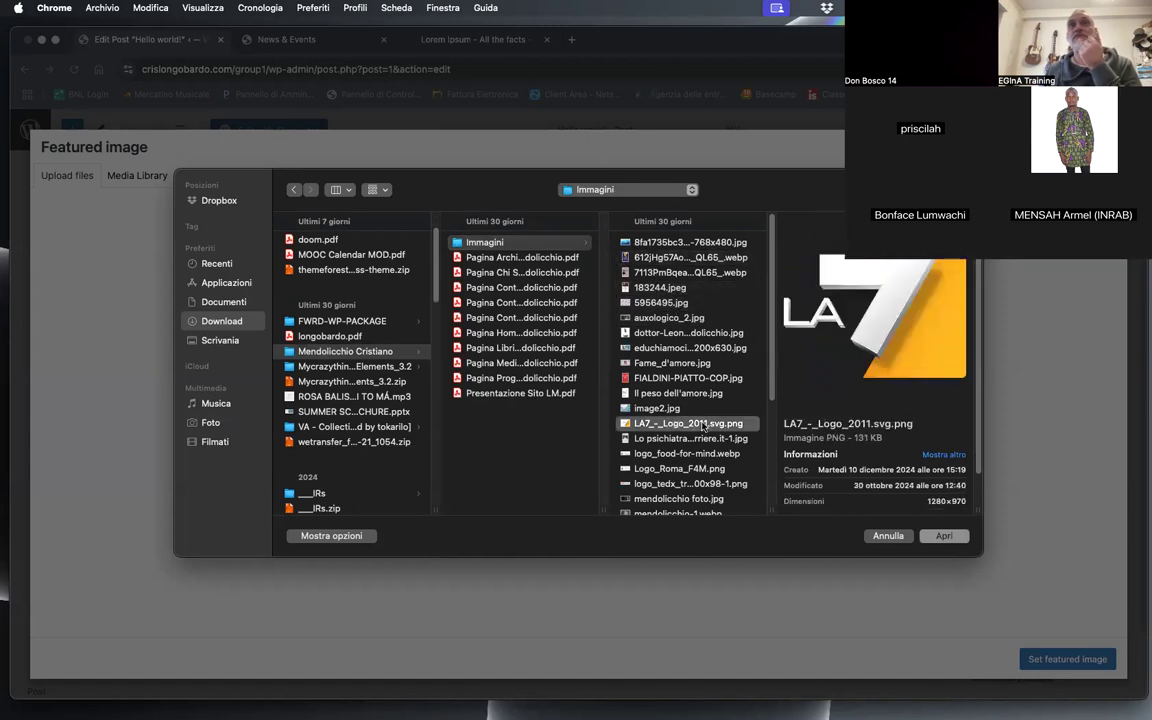
{"action": "left_click", "coordinate": [680, 438]}
{"action": "left_click", "coordinate": [686, 454]}
{"action": "left_click", "coordinate": [686, 499]}
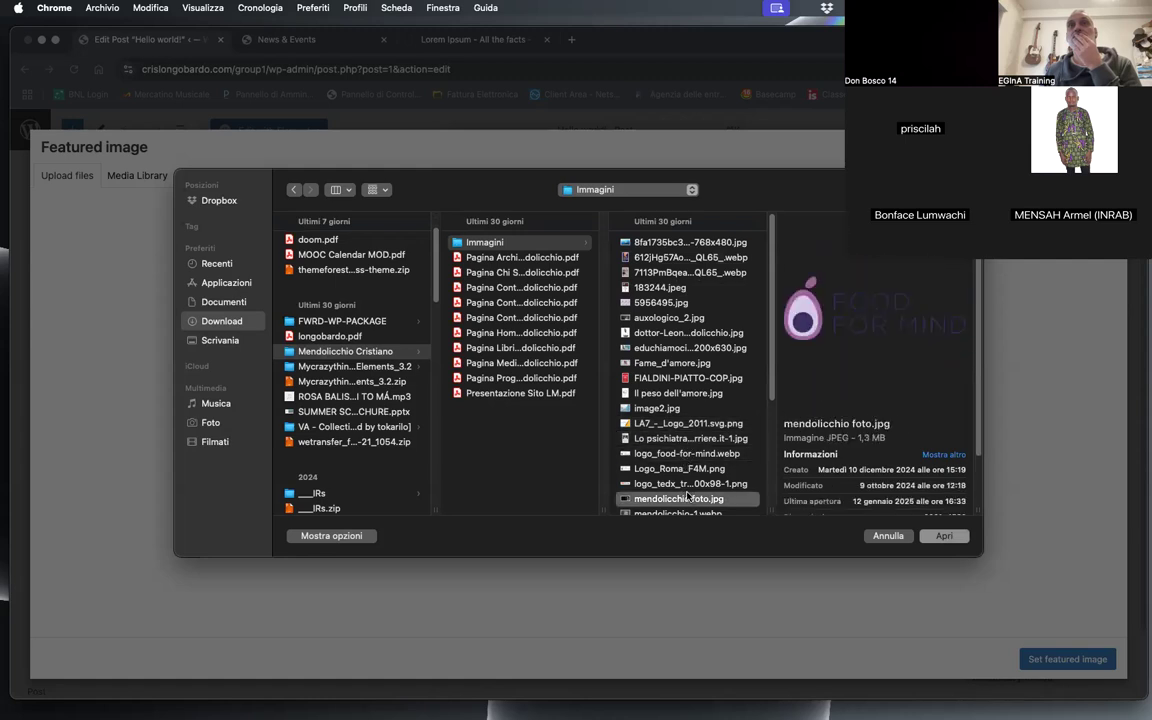
{"action": "left_click", "coordinate": [708, 468]}
{"action": "scroll", "coordinate": [690, 455], "scroll_direction": "down", "scroll_amount": 5}
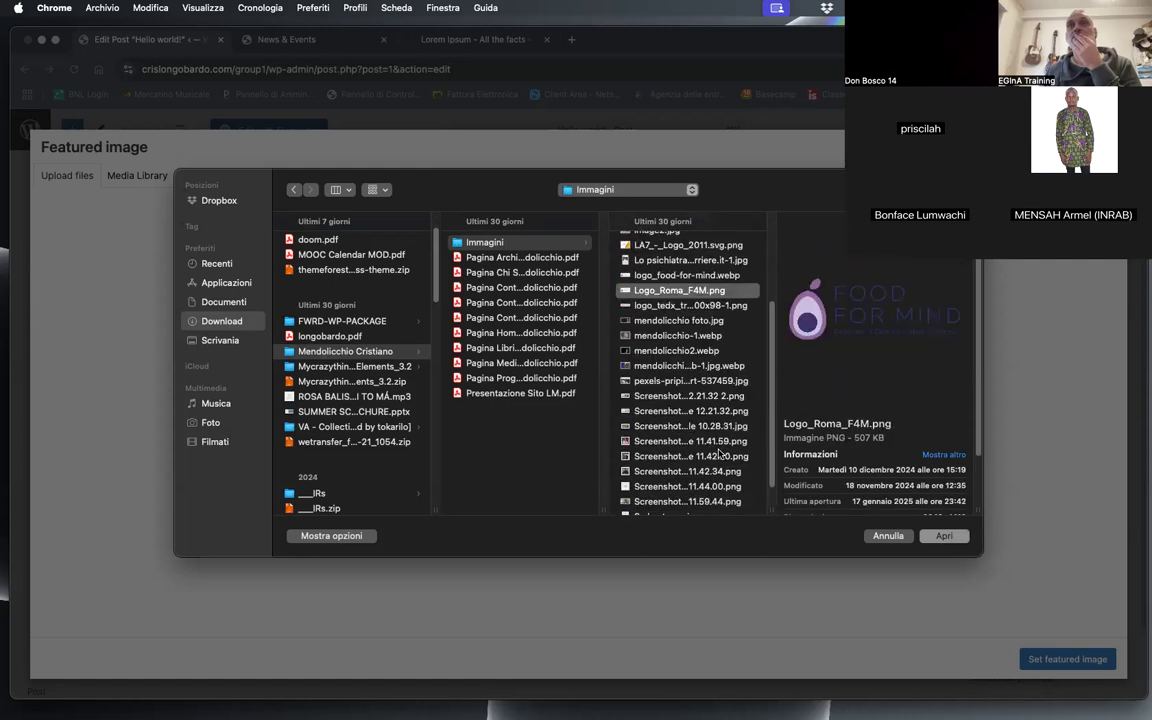
{"action": "left_click", "coordinate": [668, 440]}
{"action": "left_click", "coordinate": [670, 426]}
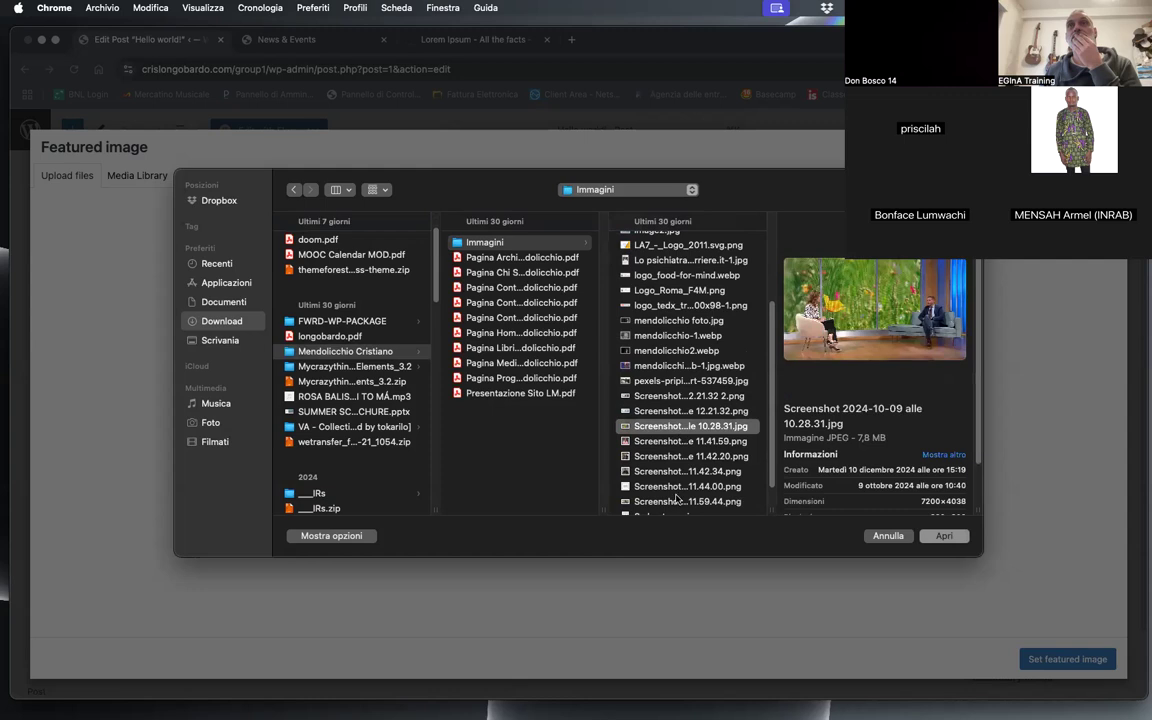
{"action": "left_click", "coordinate": [684, 411]}
{"action": "left_click", "coordinate": [694, 474]}
{"action": "scroll", "coordinate": [694, 474], "scroll_direction": "down", "scroll_amount": 2}
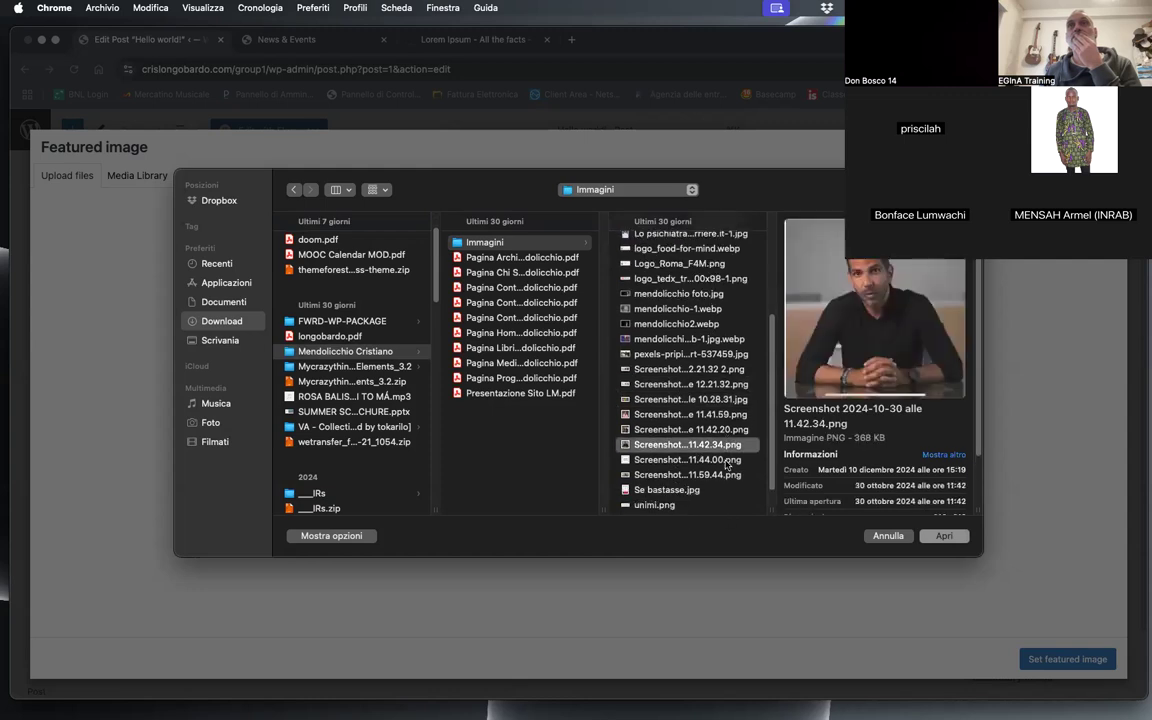
{"action": "left_click", "coordinate": [666, 456]}
{"action": "left_click", "coordinate": [664, 487]}
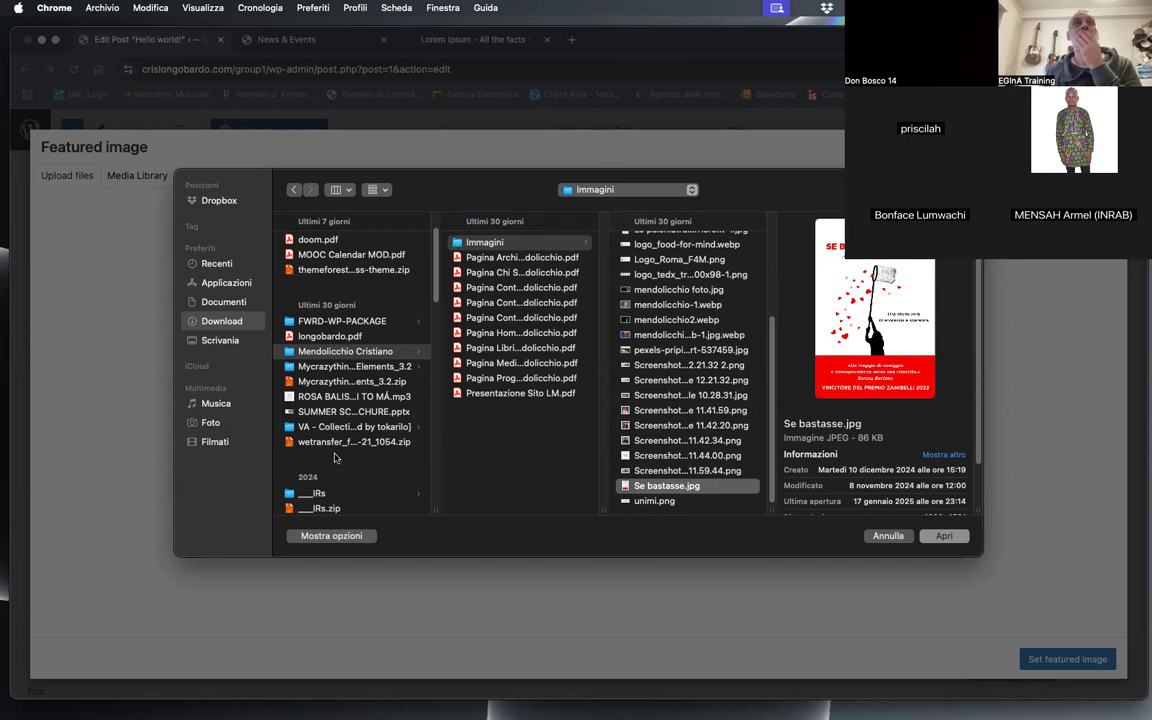
Step: Upload the PNG portrait illustration on an orange circle from the Download folder and set it as the post's featured image
{"action": "scroll", "coordinate": [300, 390], "scroll_direction": "down", "scroll_amount": 5}
{"action": "scroll", "coordinate": [340, 423], "scroll_direction": "down", "scroll_amount": 5}
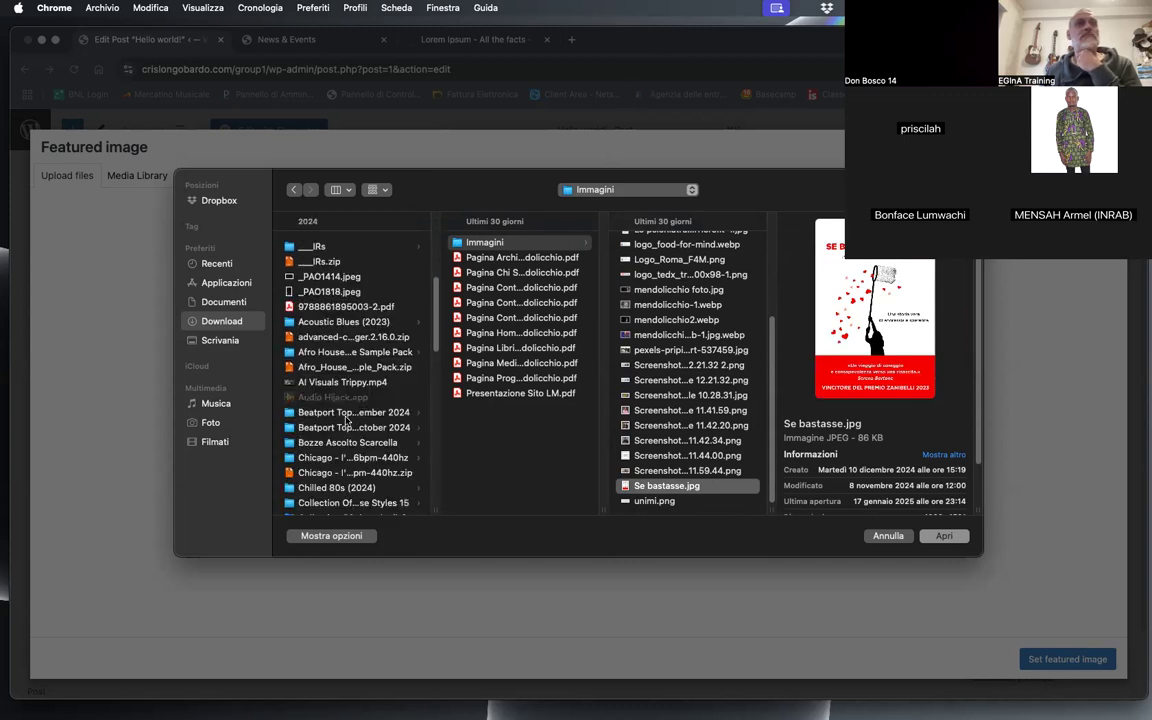
{"action": "scroll", "coordinate": [360, 423], "scroll_direction": "down", "scroll_amount": 3}
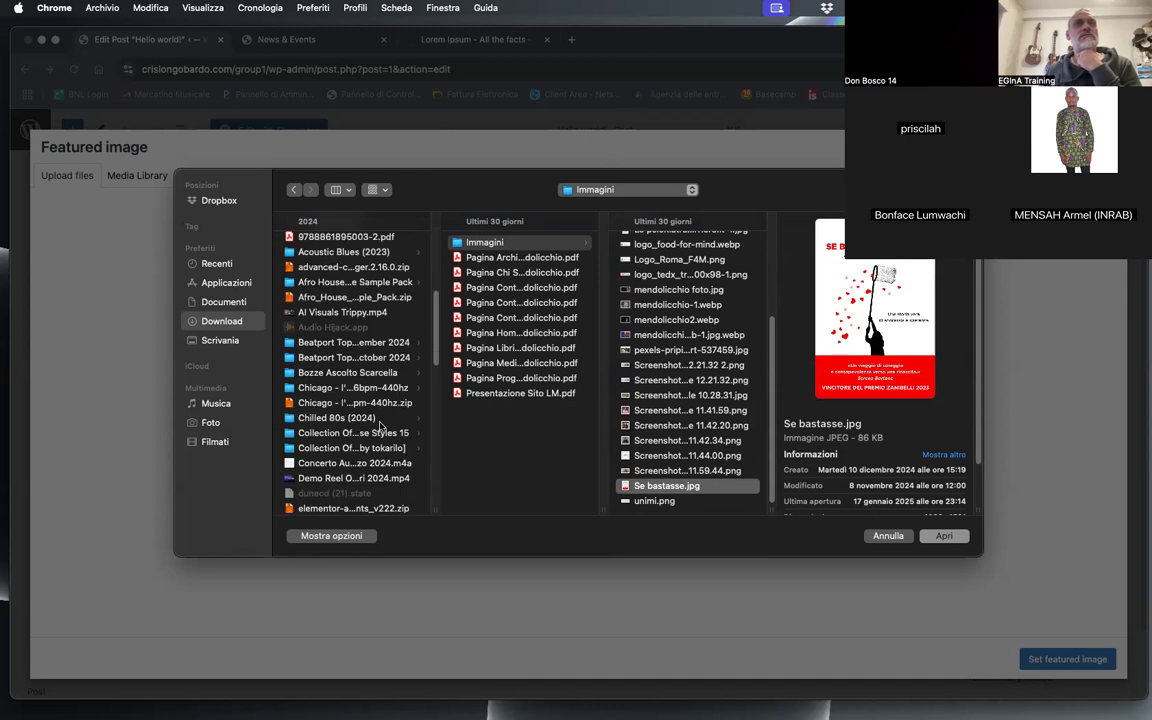
{"action": "scroll", "coordinate": [380, 425], "scroll_direction": "down", "scroll_amount": 8}
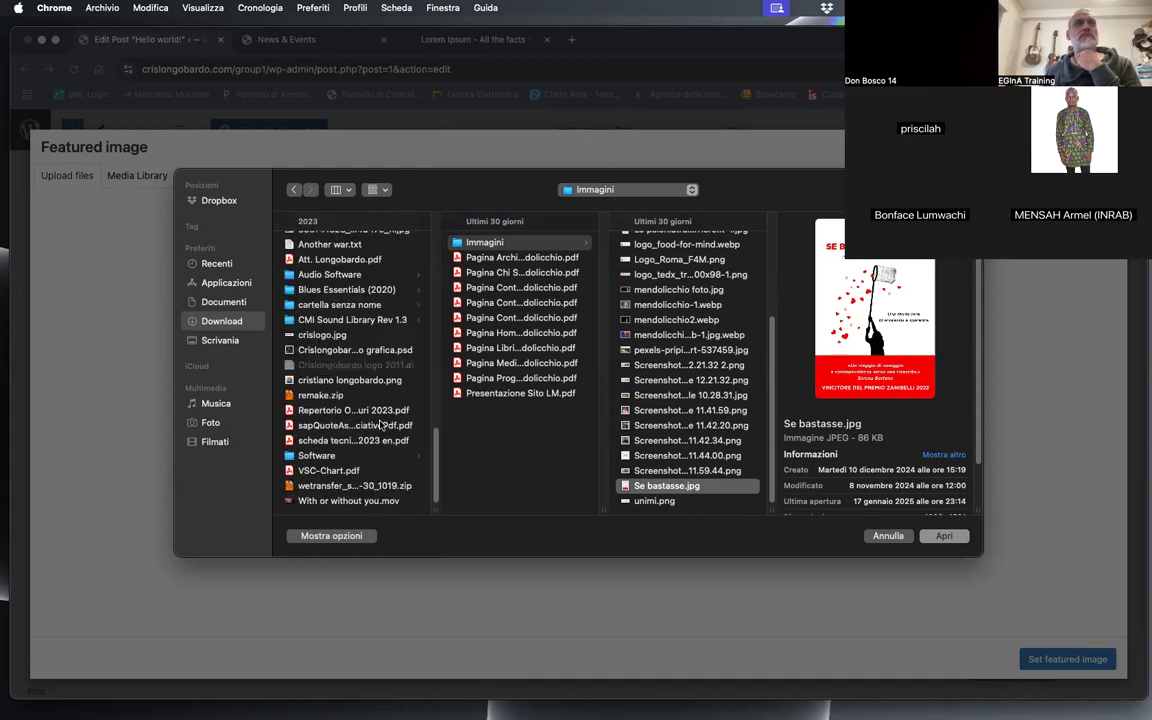
{"action": "left_click", "coordinate": [332, 350]}
{"action": "left_click", "coordinate": [330, 335]}
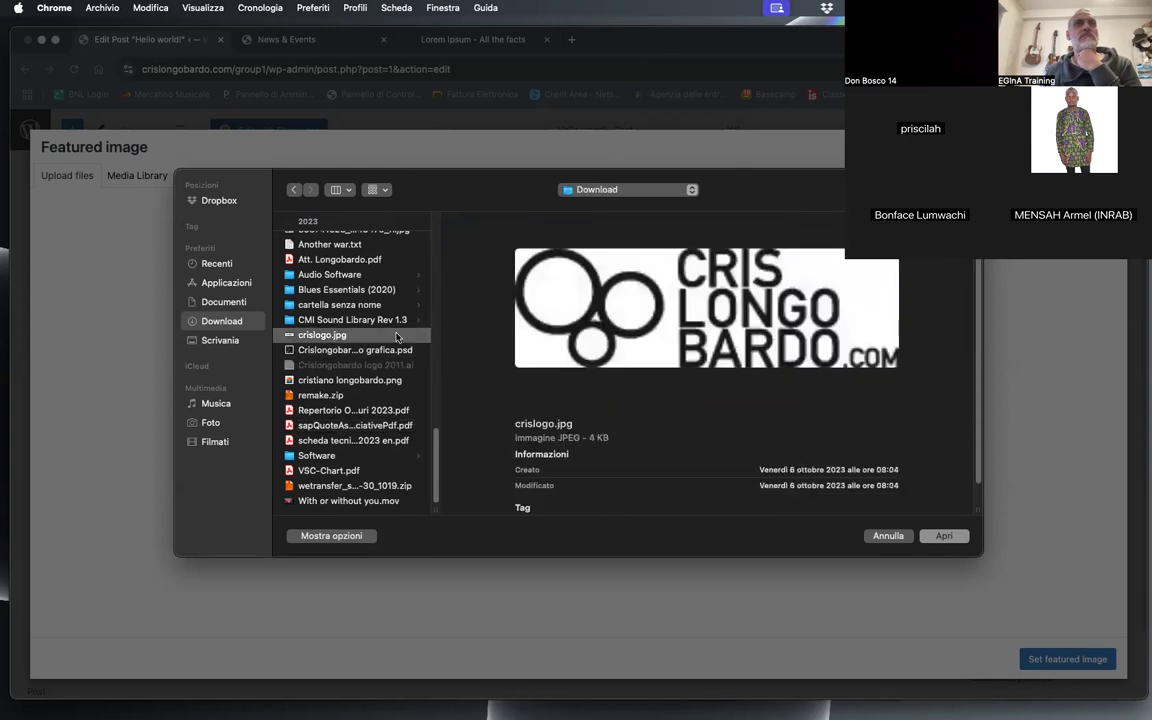
{"action": "left_click", "coordinate": [355, 380]}
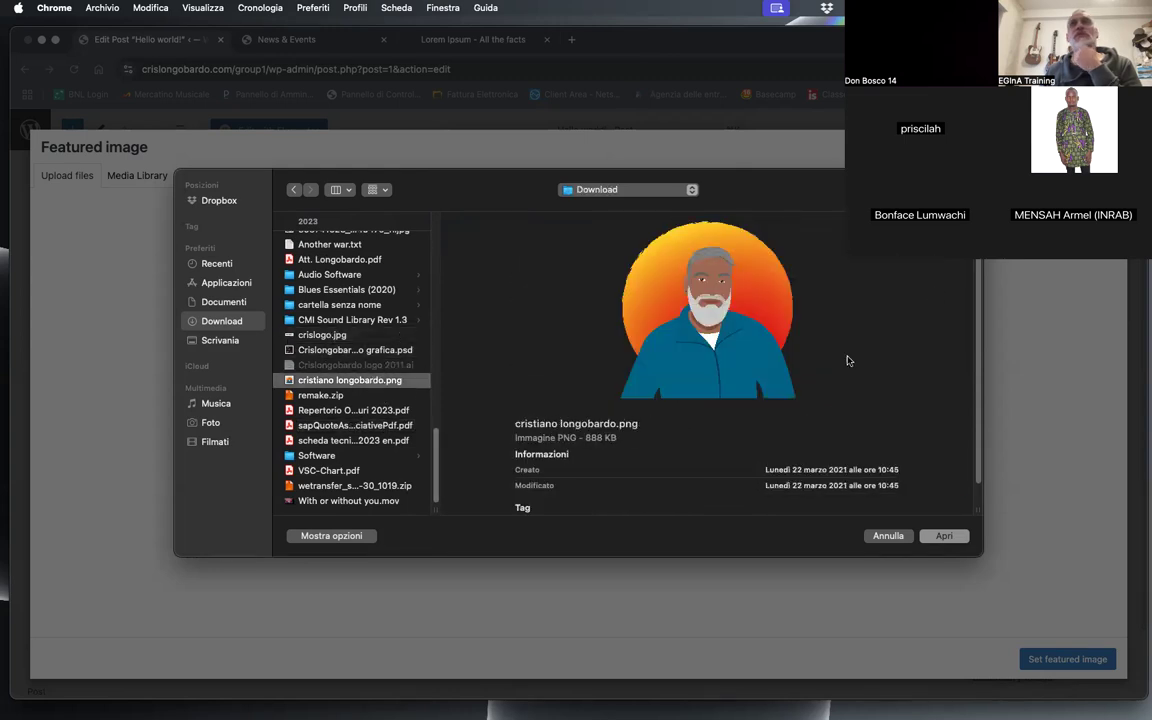
{"action": "left_click", "coordinate": [943, 535]}
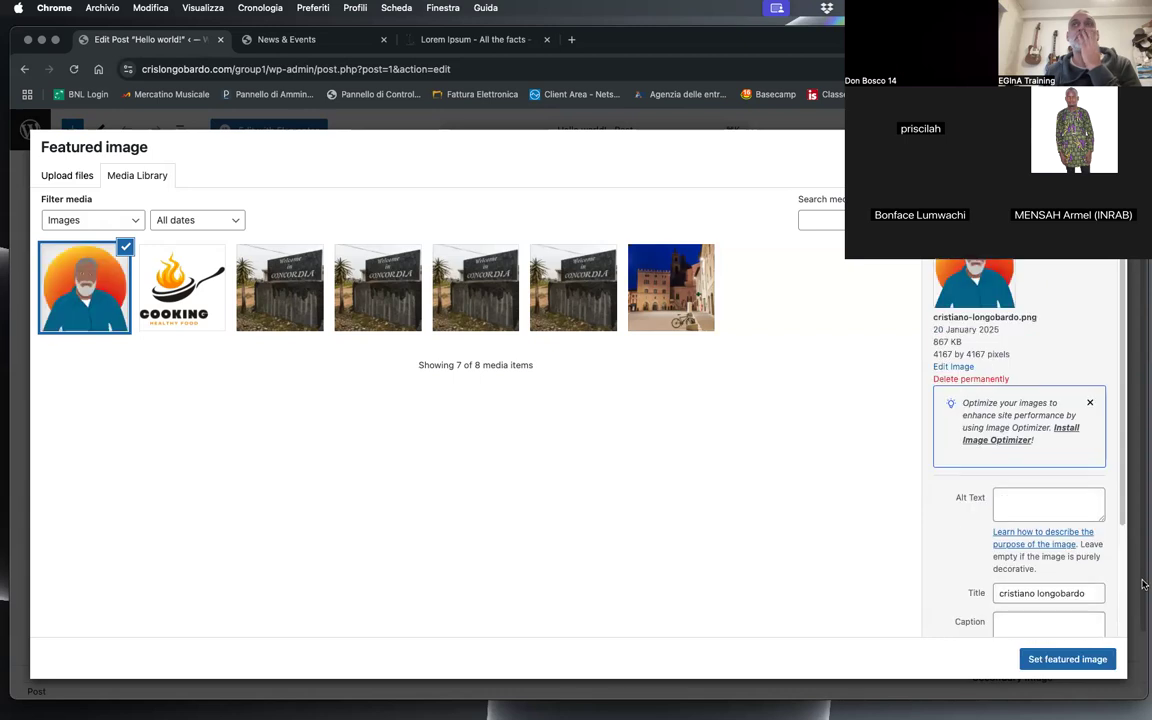
{"action": "left_click", "coordinate": [1063, 660]}
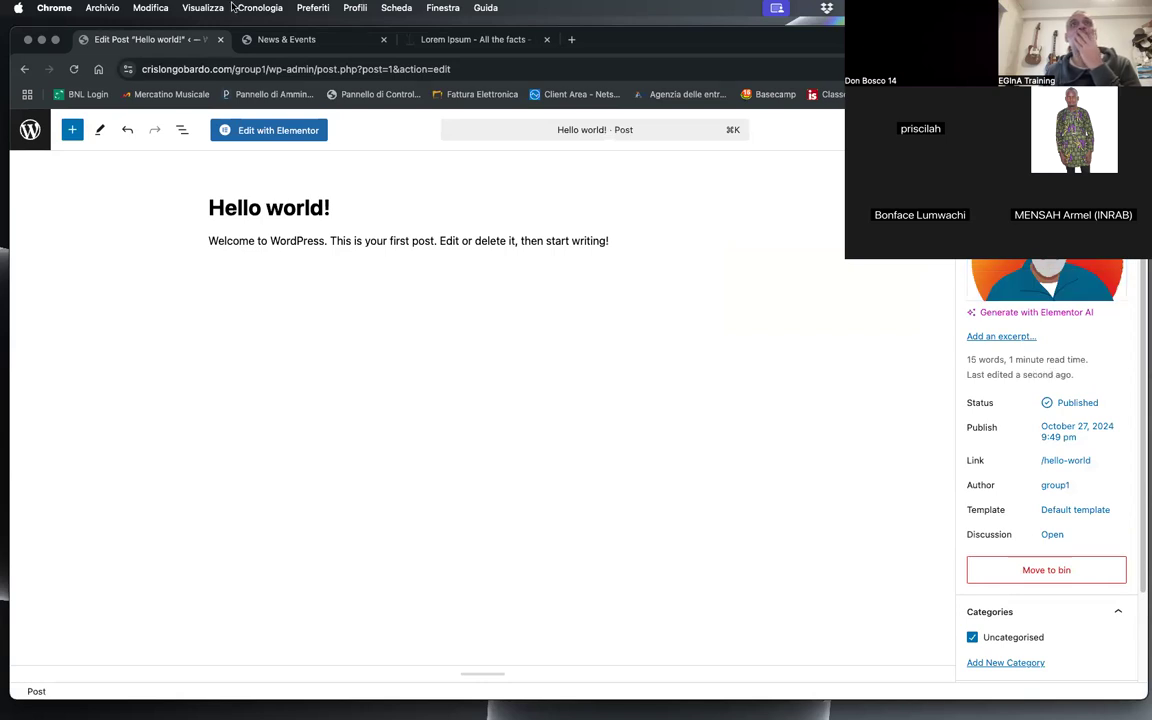
Step: Reload the live News & Events page to check the Hello world! post's image in the grid
{"action": "left_click", "coordinate": [282, 39]}
{"action": "left_click", "coordinate": [72, 68]}
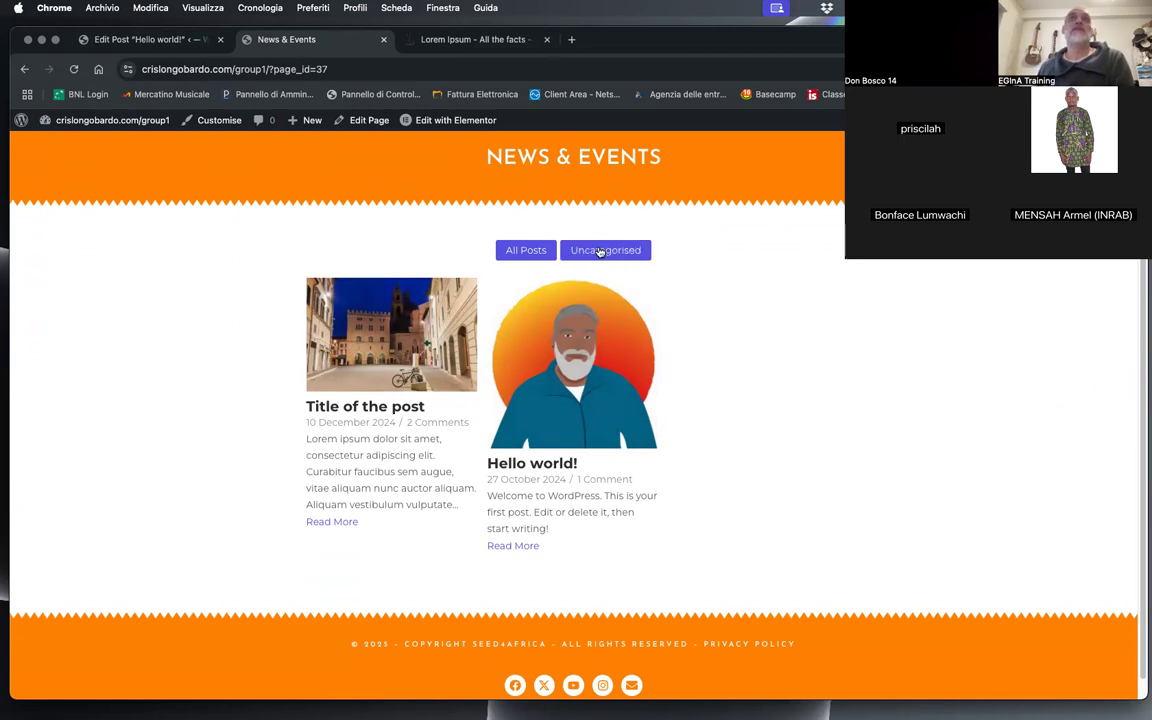
Step: Open the site's post categories and compare them with the category filters above the live post grid
{"action": "left_click", "coordinate": [118, 40]}
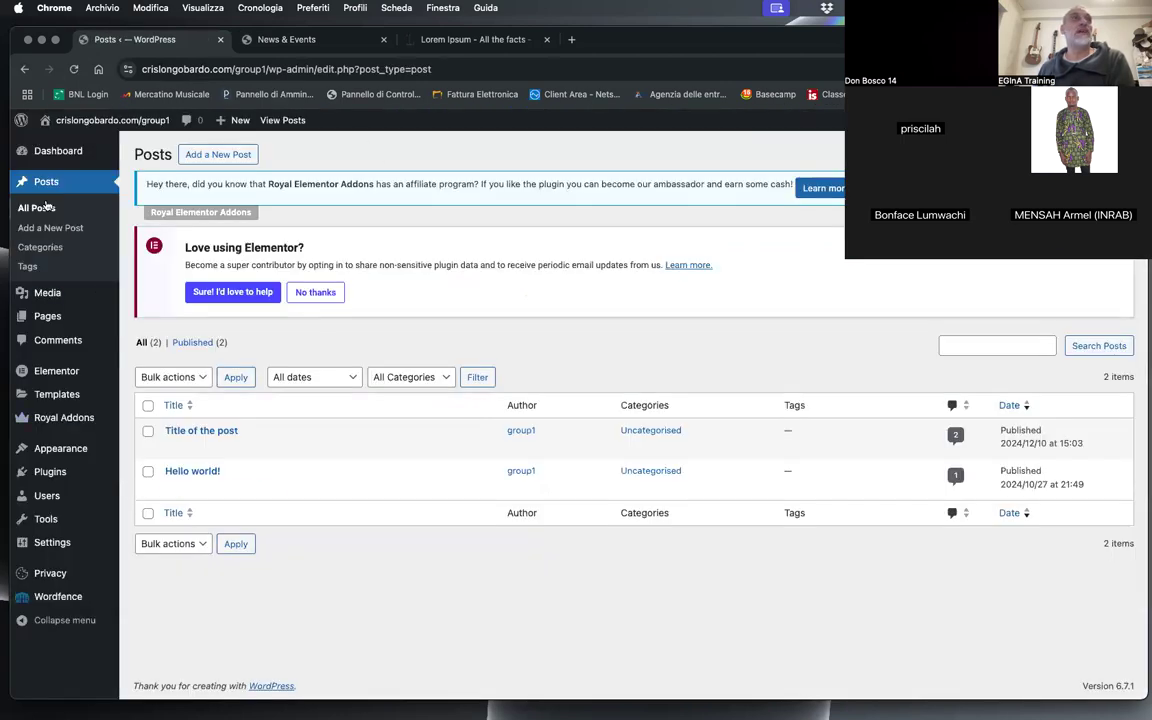
{"action": "left_click", "coordinate": [48, 250]}
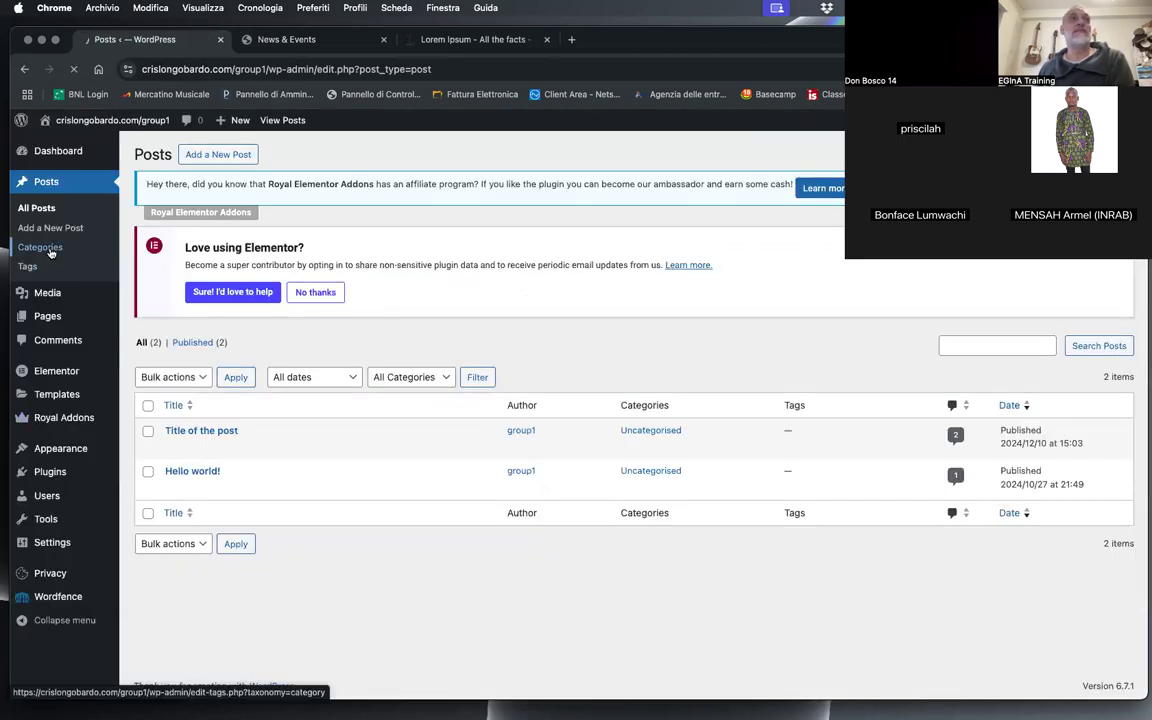
{"action": "left_click", "coordinate": [404, 379]}
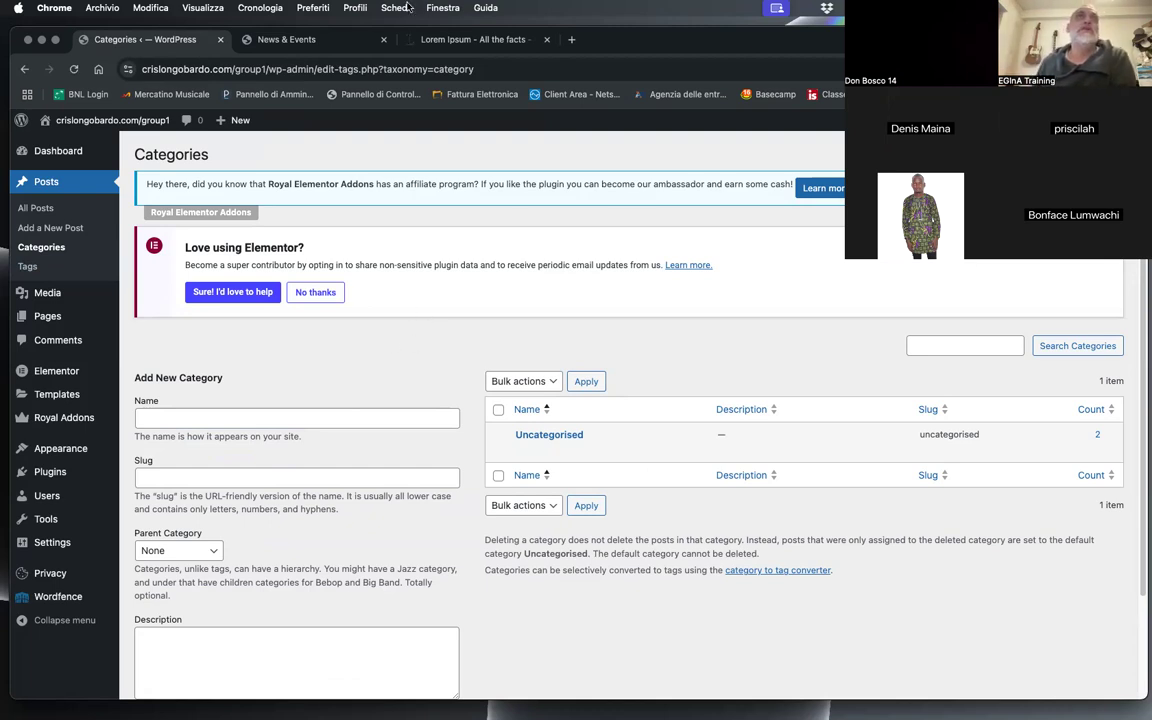
{"action": "left_click", "coordinate": [286, 39]}
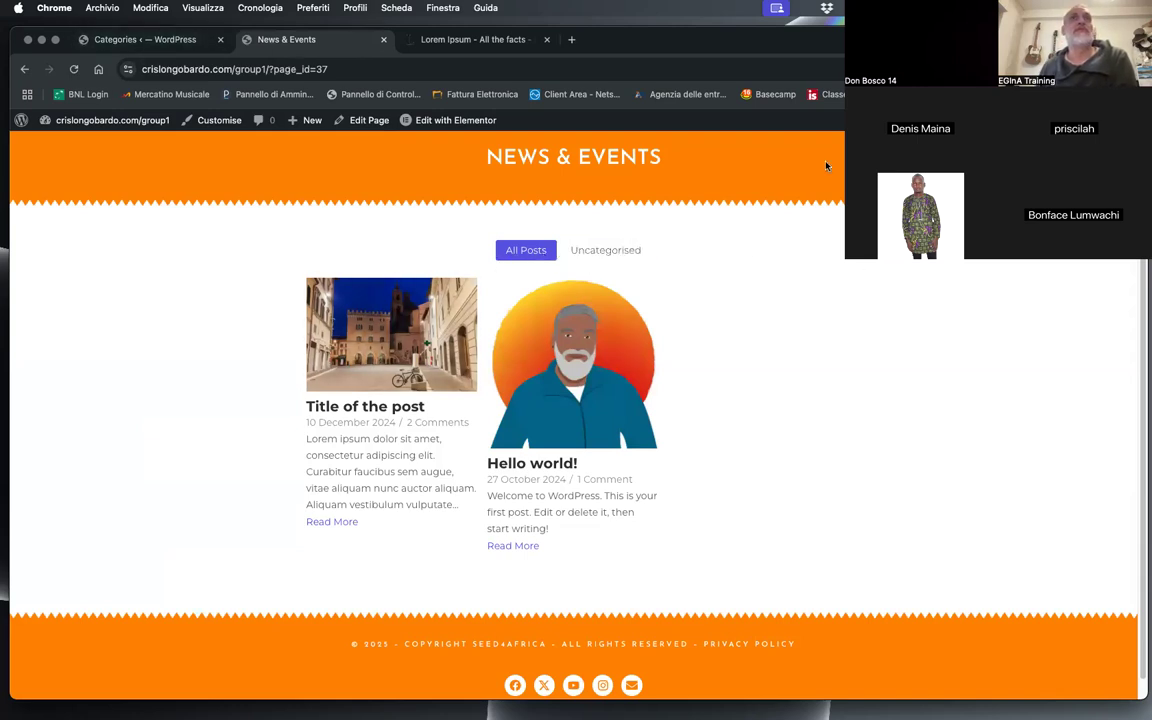
{"action": "left_click_drag", "start_coordinate": [359, 263], "coordinate": [382, 247]}
{"action": "left_click", "coordinate": [145, 38]}
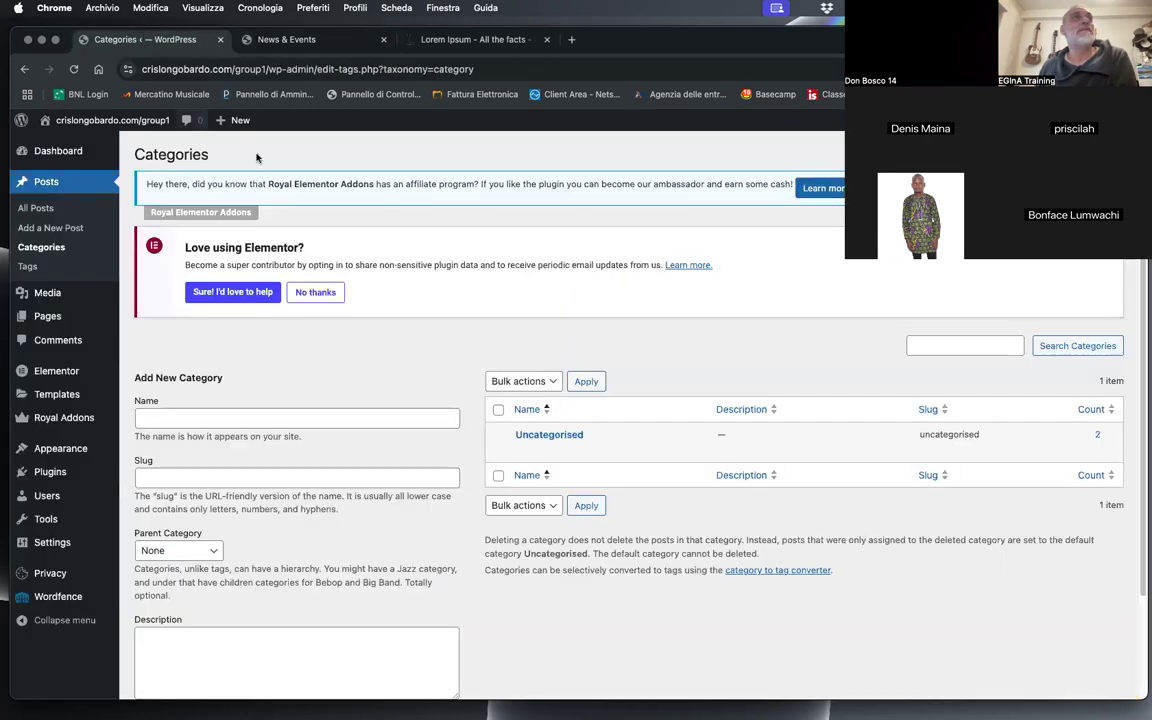
Step: Open the News & Events page in Elementor and close the live page and Lorem Ipsum browser tabs
{"action": "left_click", "coordinate": [52, 317]}
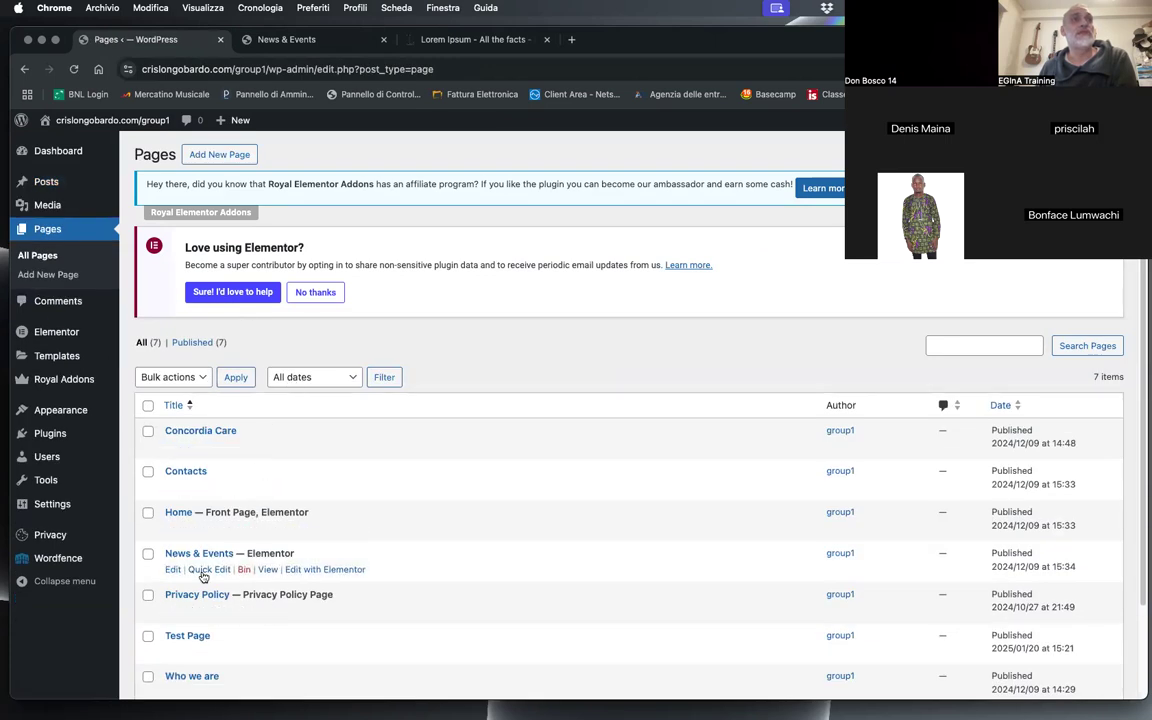
{"action": "left_click", "coordinate": [330, 569]}
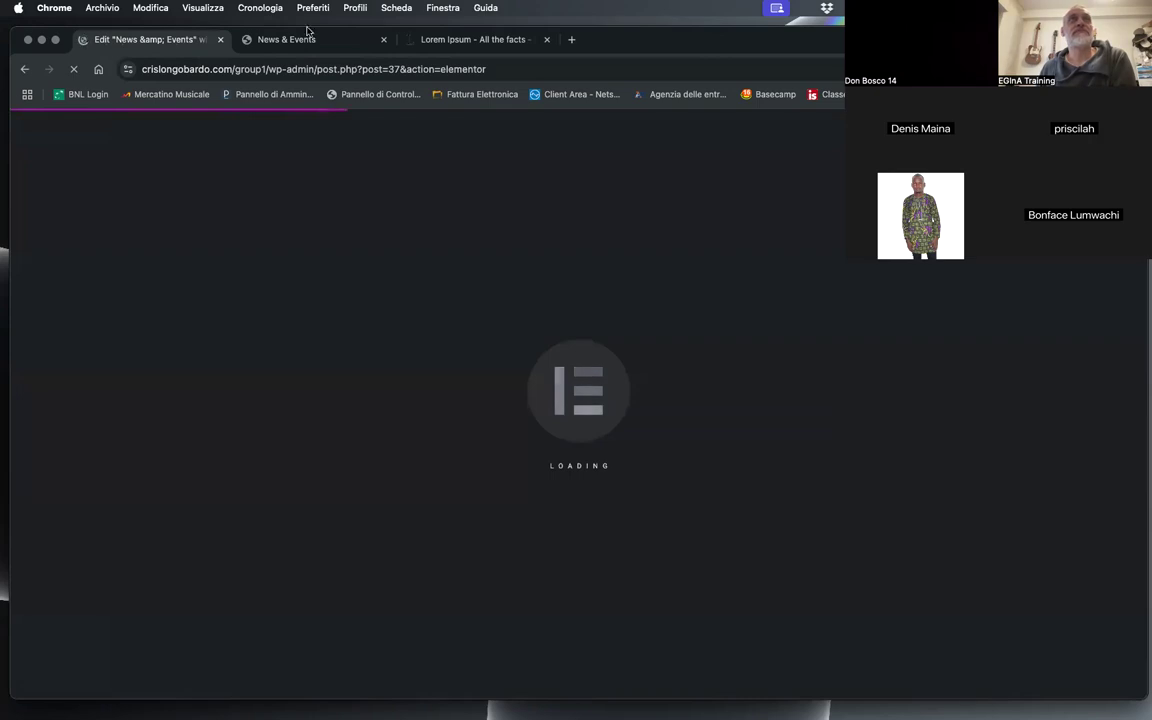
{"action": "left_click", "coordinate": [383, 41]}
{"action": "left_click", "coordinate": [381, 41]}
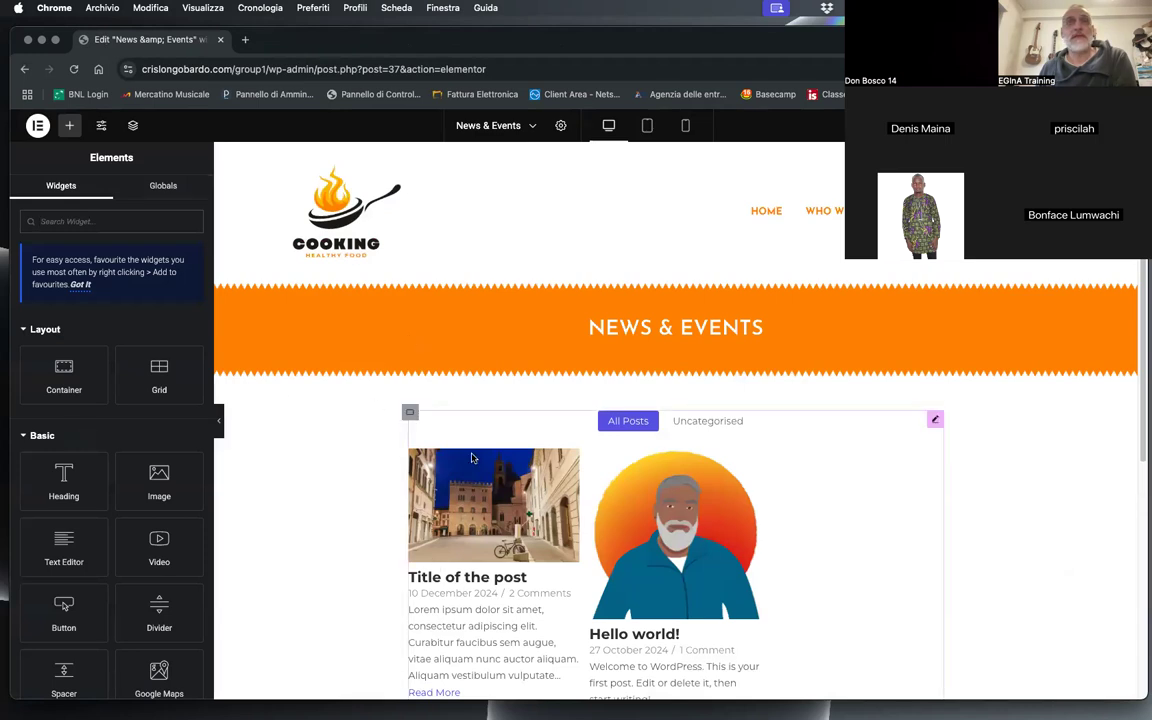
Step: Open the Layout settings of the post grid on the News & Events page
{"action": "left_click", "coordinate": [648, 490]}
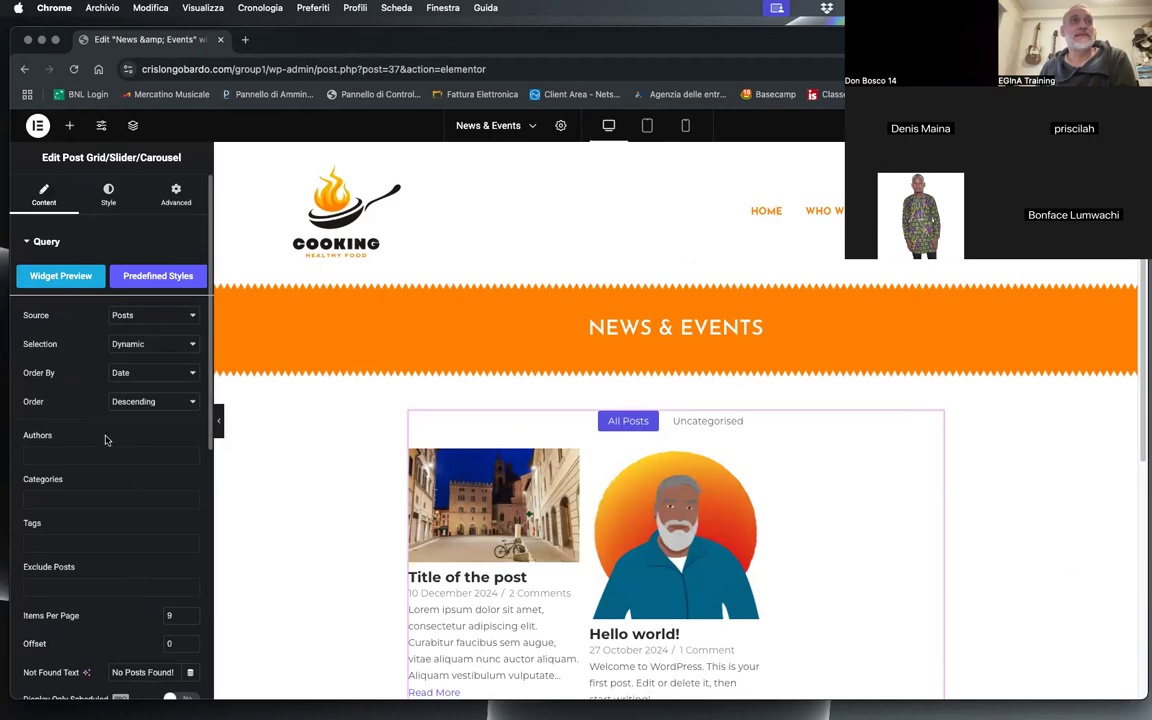
{"action": "scroll", "coordinate": [126, 534], "scroll_direction": "down", "scroll_amount": 5}
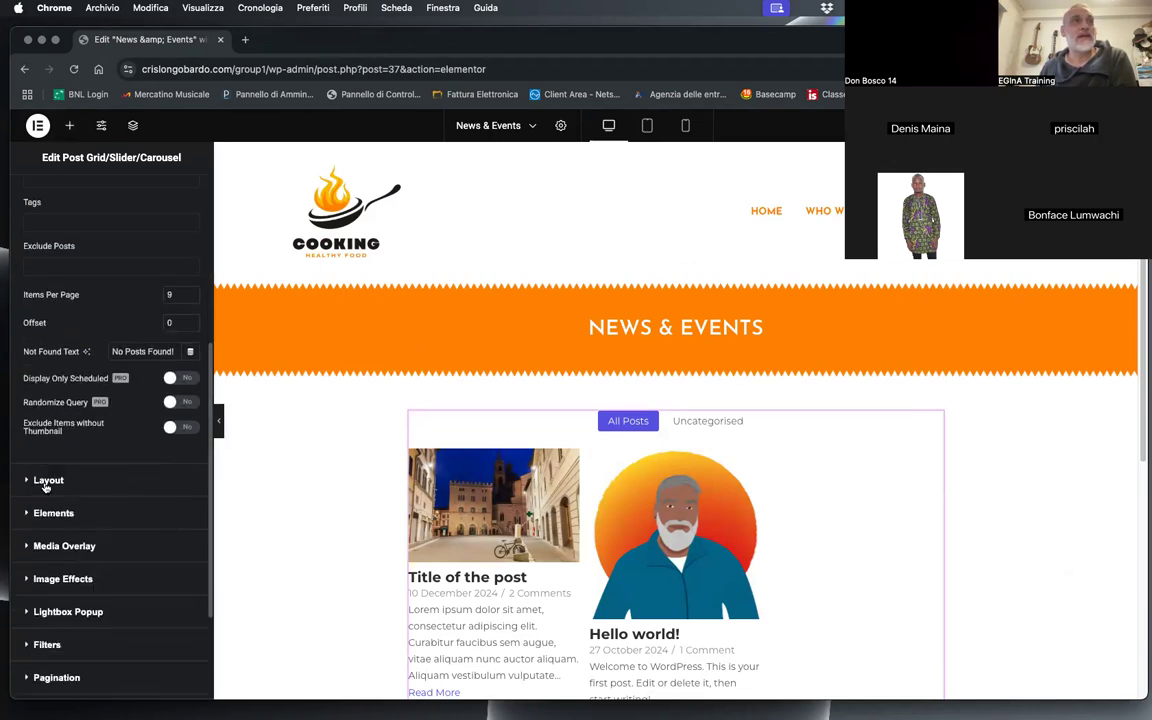
{"action": "left_click", "coordinate": [46, 480]}
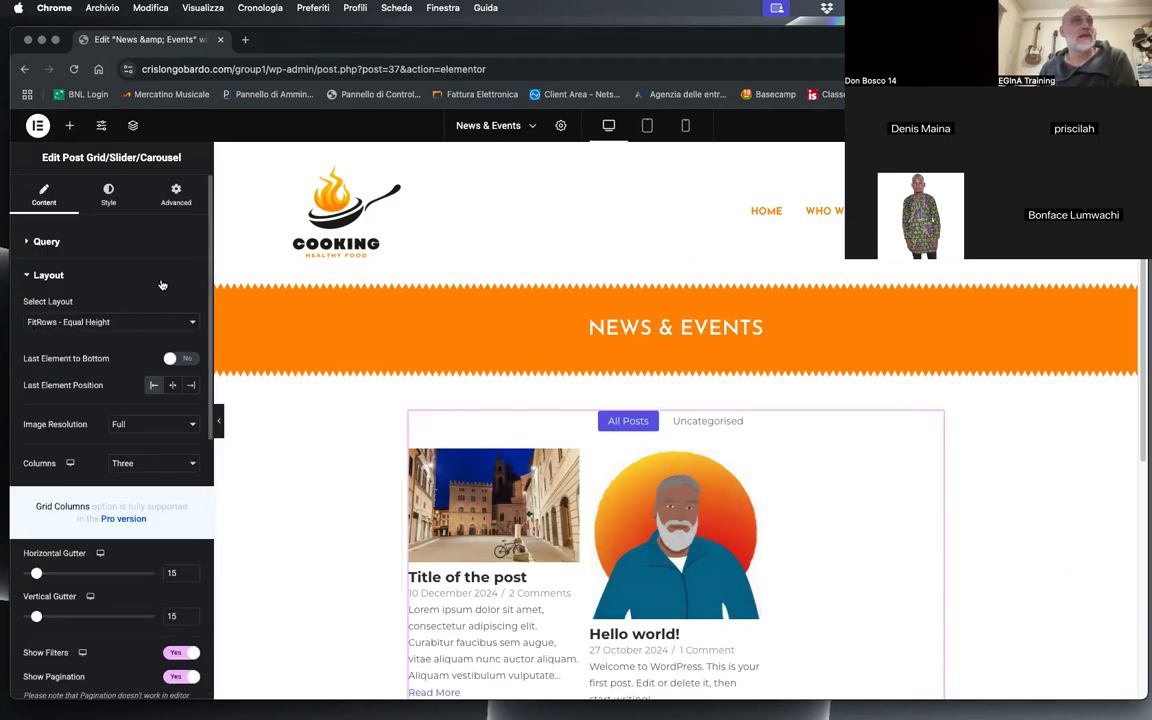
Step: Try the List Style and Slider / Carousel layouts for the post grid, centring the last element position in the carousel
{"action": "left_click", "coordinate": [98, 324]}
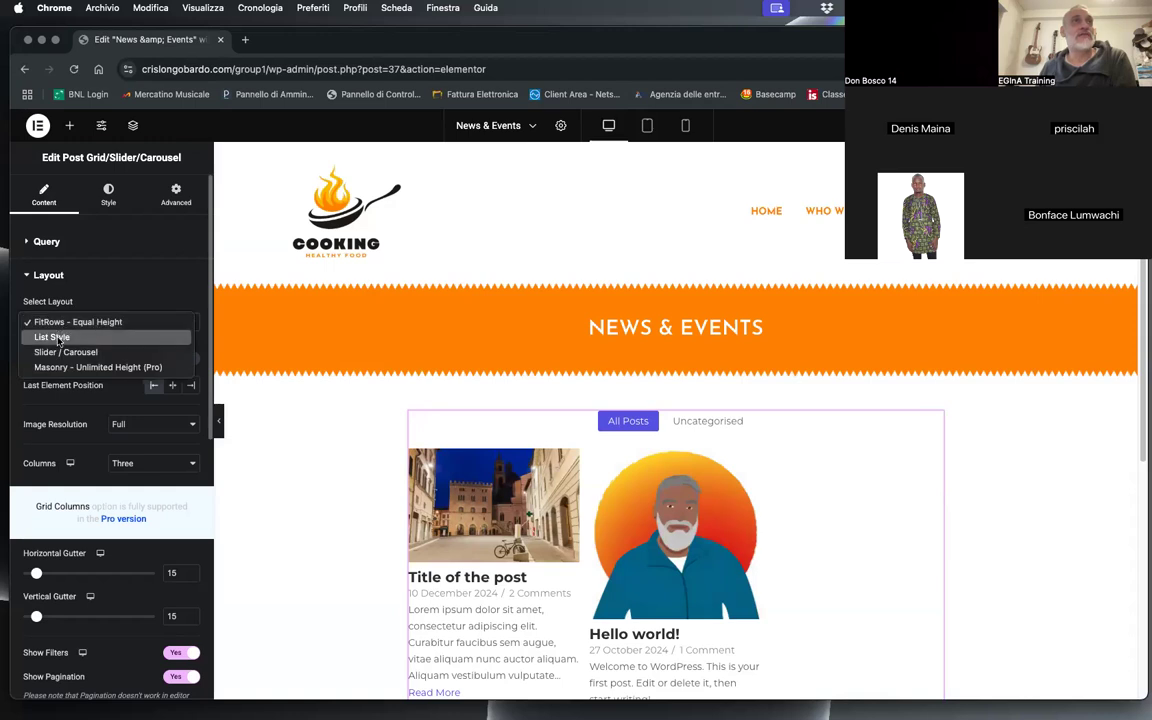
{"action": "left_click", "coordinate": [57, 338]}
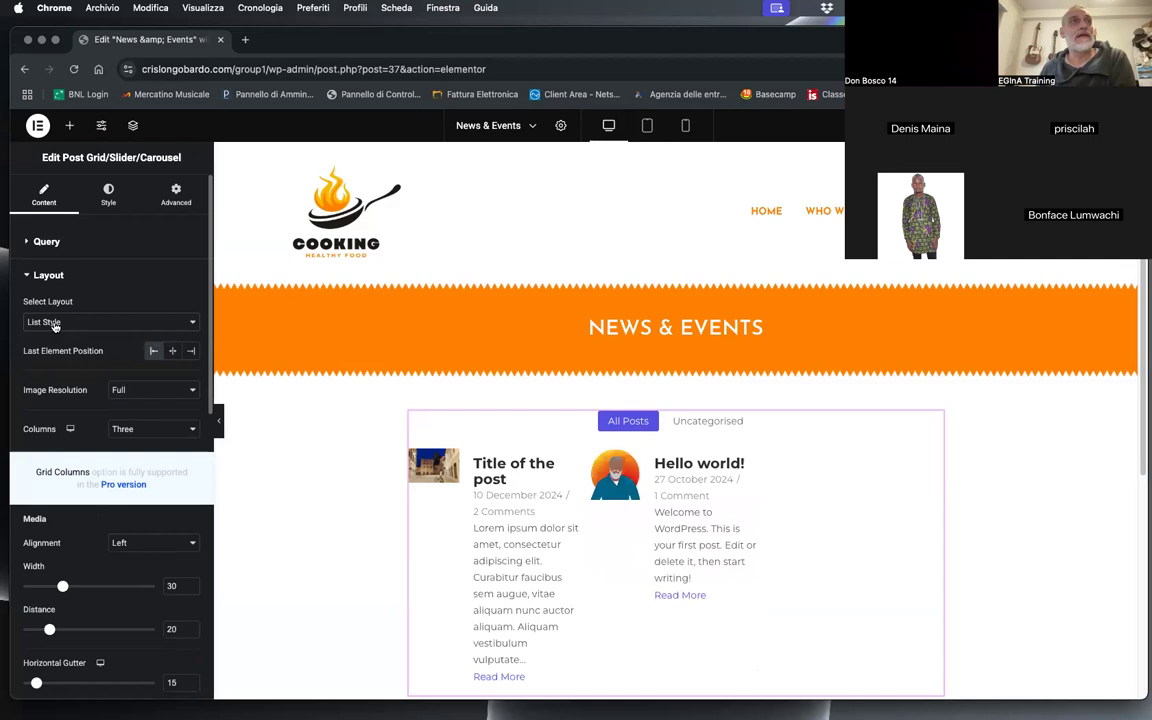
{"action": "left_click", "coordinate": [130, 322]}
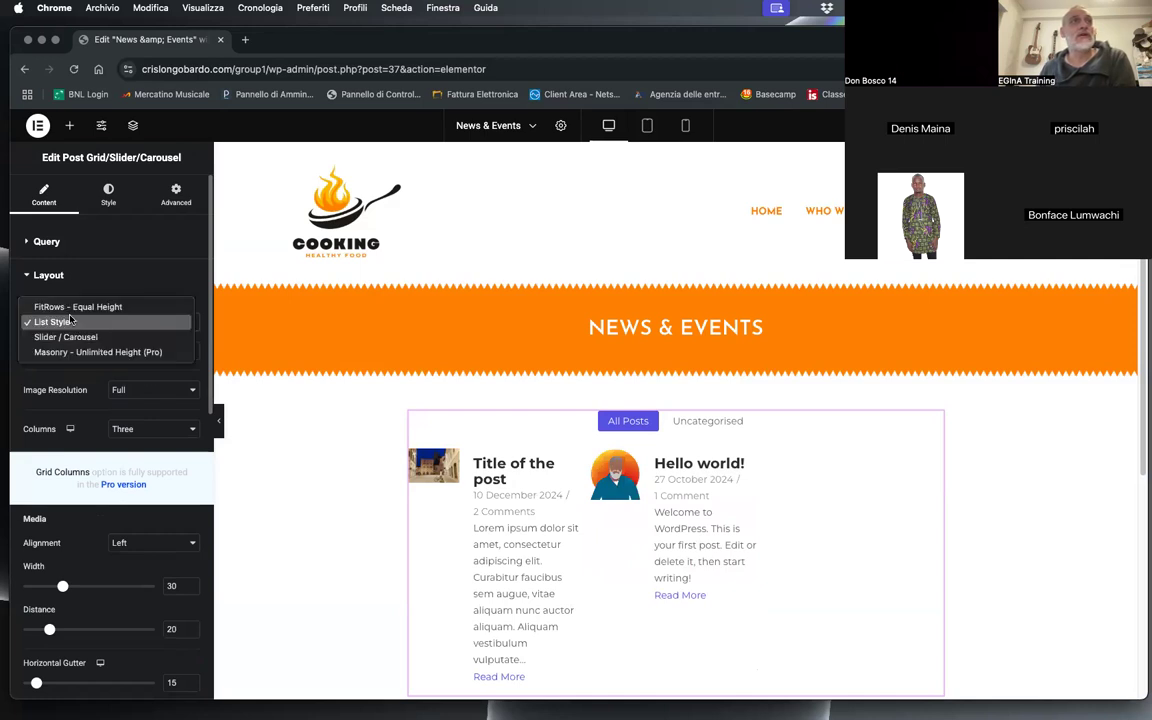
{"action": "left_click", "coordinate": [72, 343]}
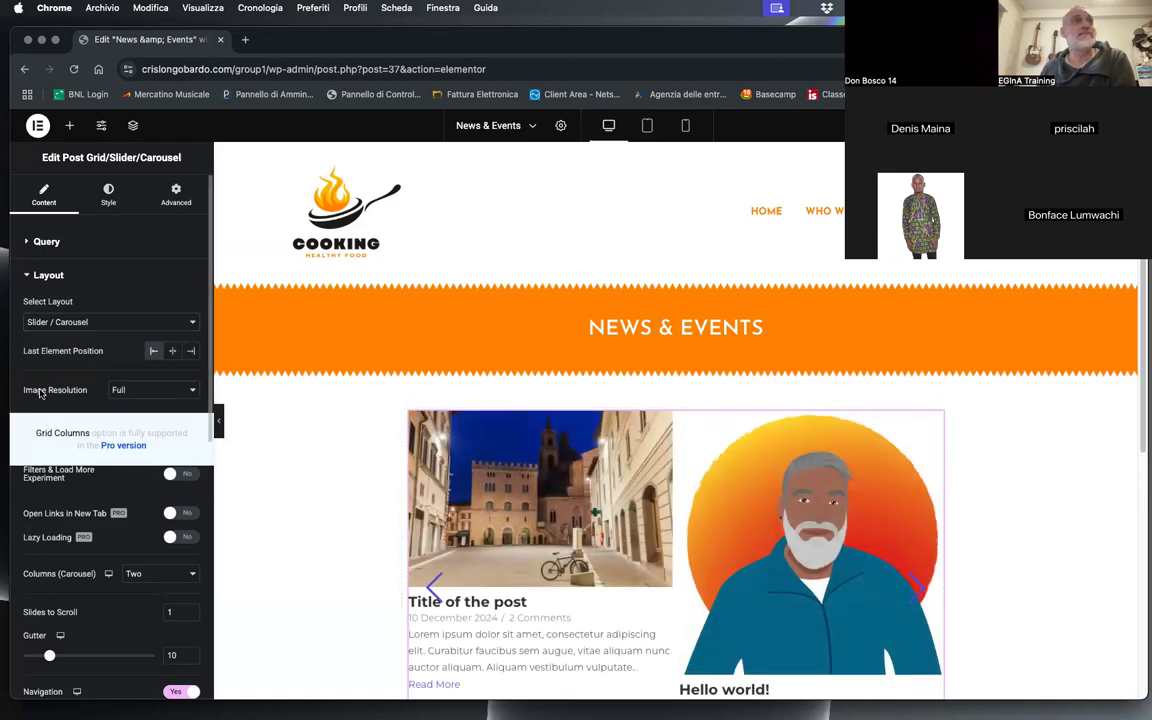
{"action": "left_click", "coordinate": [169, 350]}
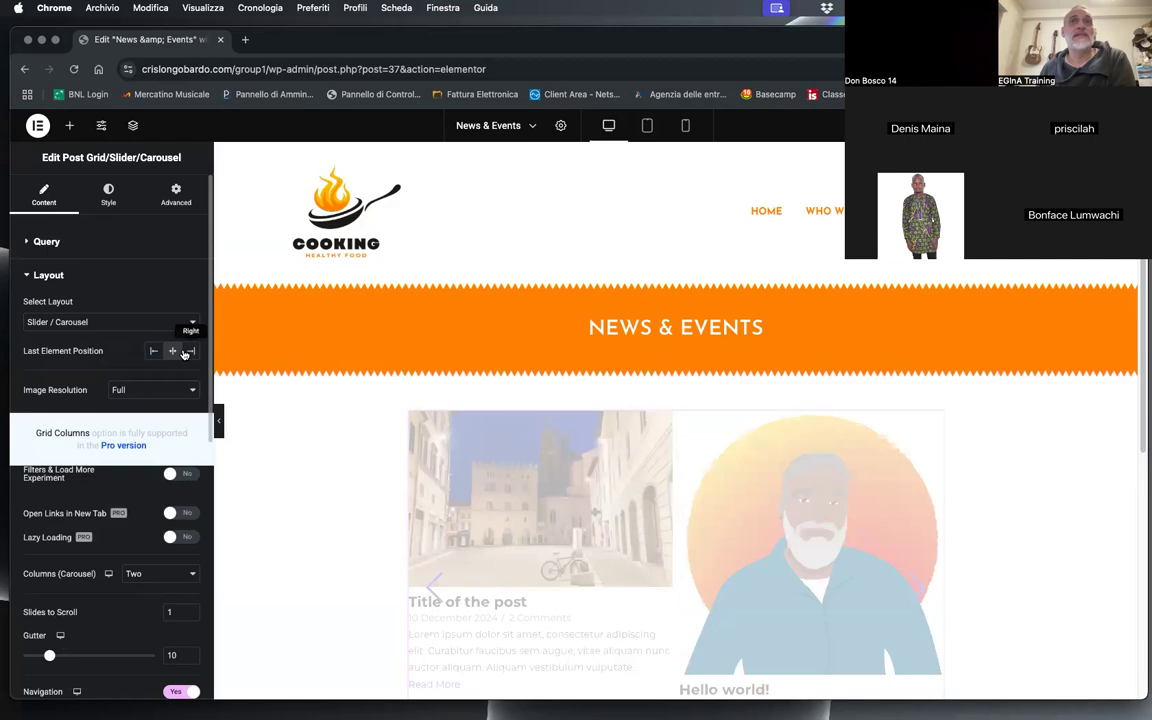
Step: Try List Style with the last element position at right, reset it to left, and restore the FitRows - Equal Height layout
{"action": "left_click", "coordinate": [72, 321]}
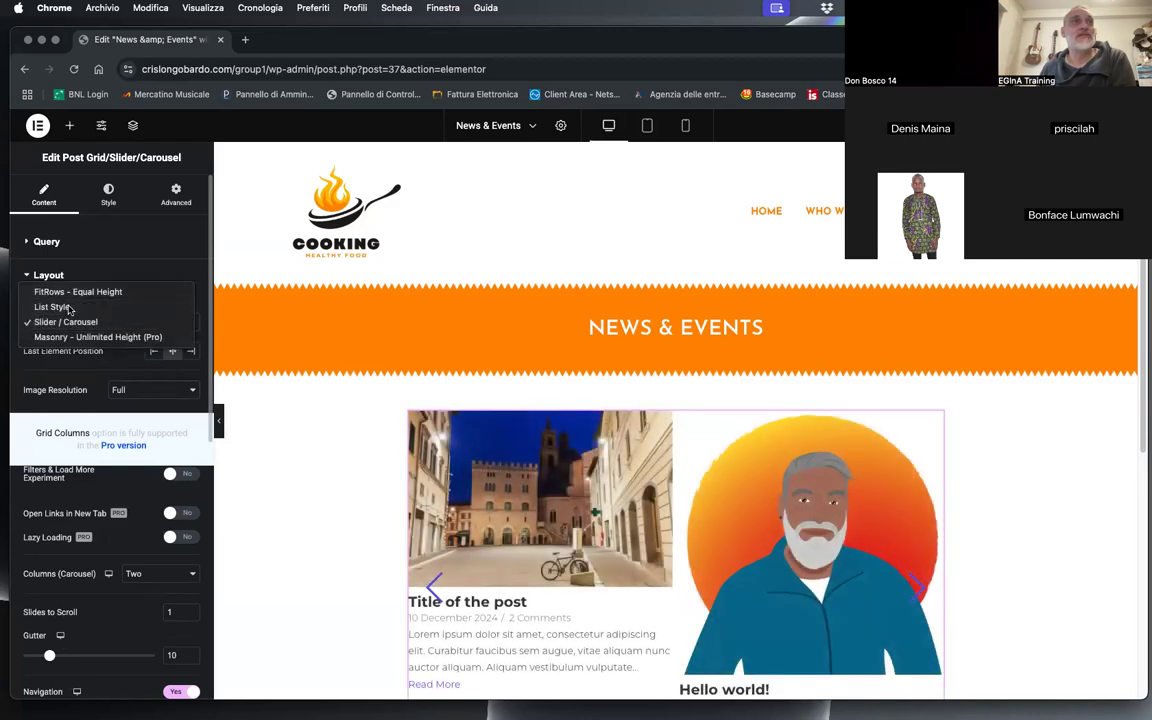
{"action": "left_click", "coordinate": [70, 307]}
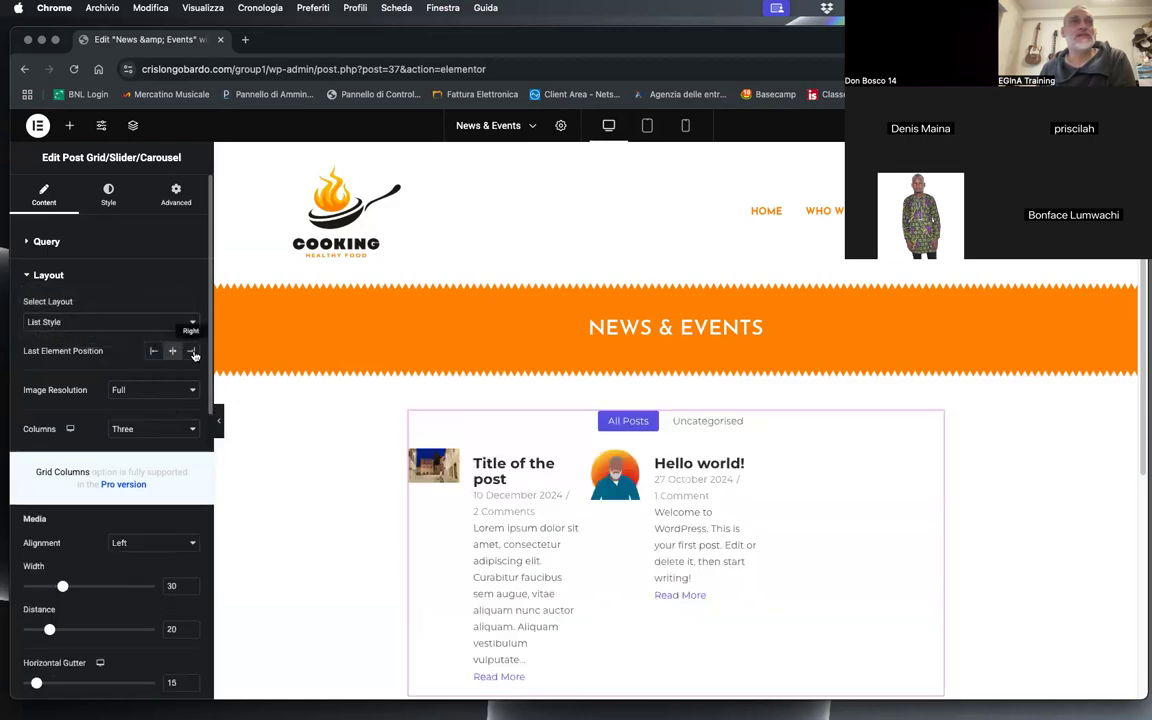
{"action": "left_click", "coordinate": [191, 351]}
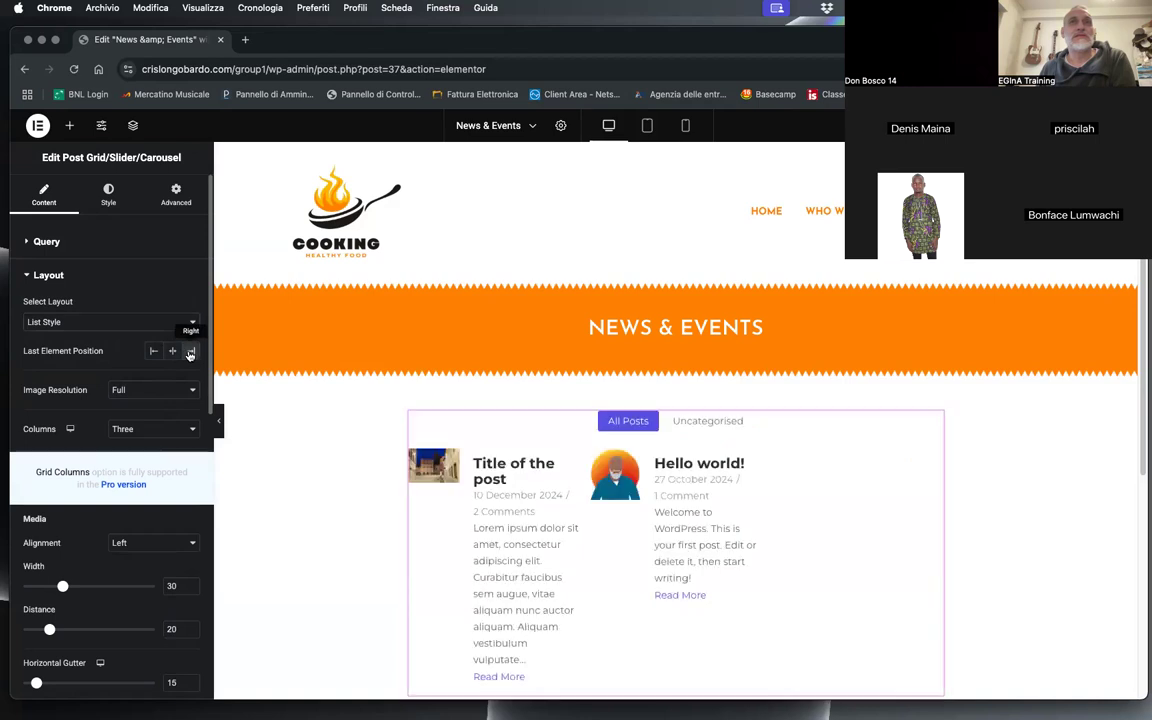
{"action": "left_click", "coordinate": [154, 351]}
{"action": "left_click", "coordinate": [72, 321]}
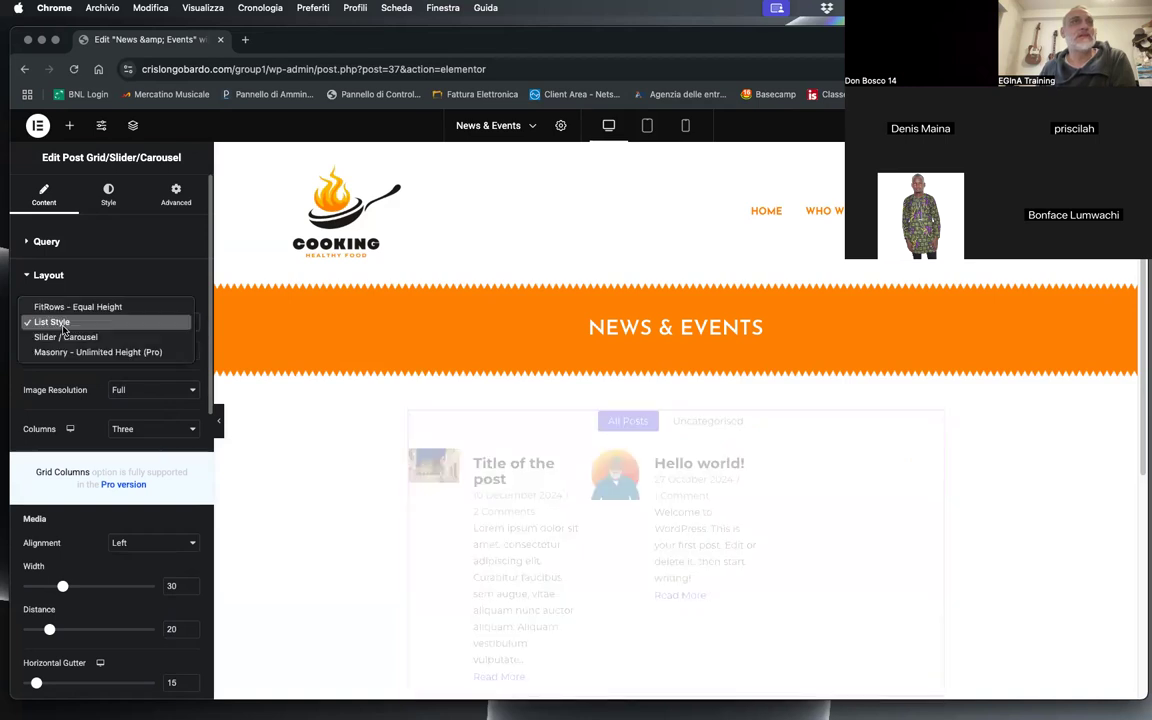
{"action": "left_click", "coordinate": [72, 308]}
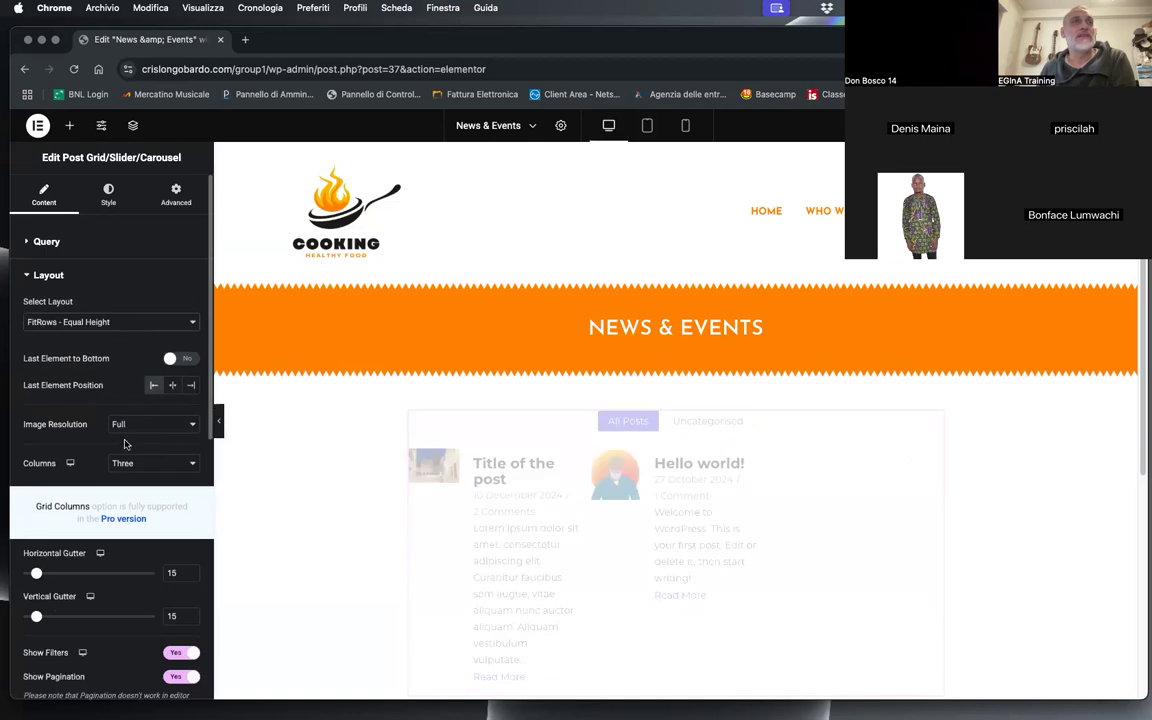
Step: Try the post grid in two columns, reduce it to one column, and check the enlarged posts in the preview
{"action": "scroll", "coordinate": [127, 443], "scroll_direction": "down", "scroll_amount": 2}
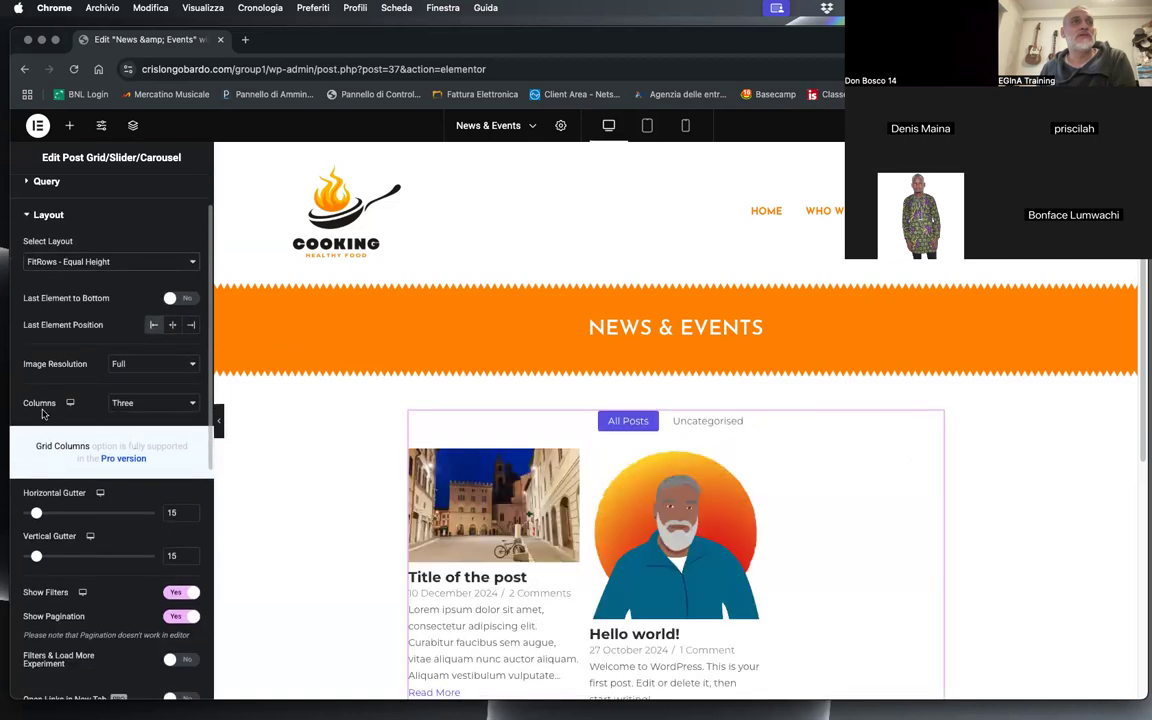
{"action": "left_click", "coordinate": [130, 404]}
{"action": "left_click", "coordinate": [122, 365]}
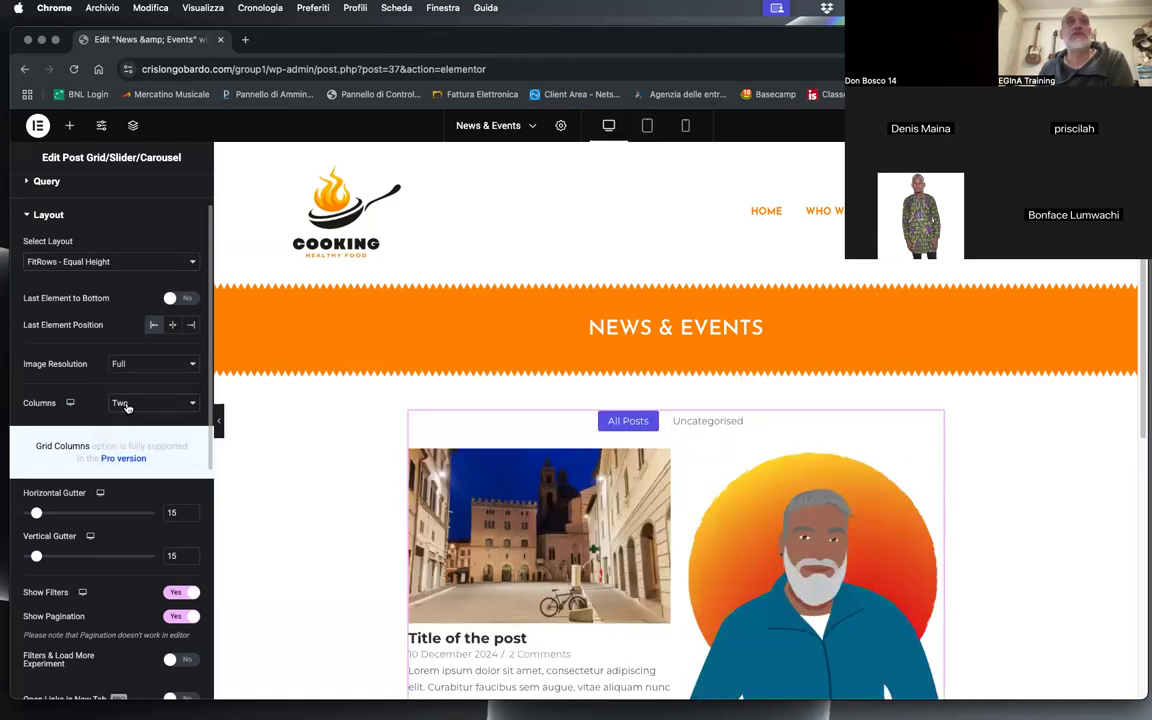
{"action": "left_click", "coordinate": [131, 404]}
{"action": "left_click", "coordinate": [121, 382]}
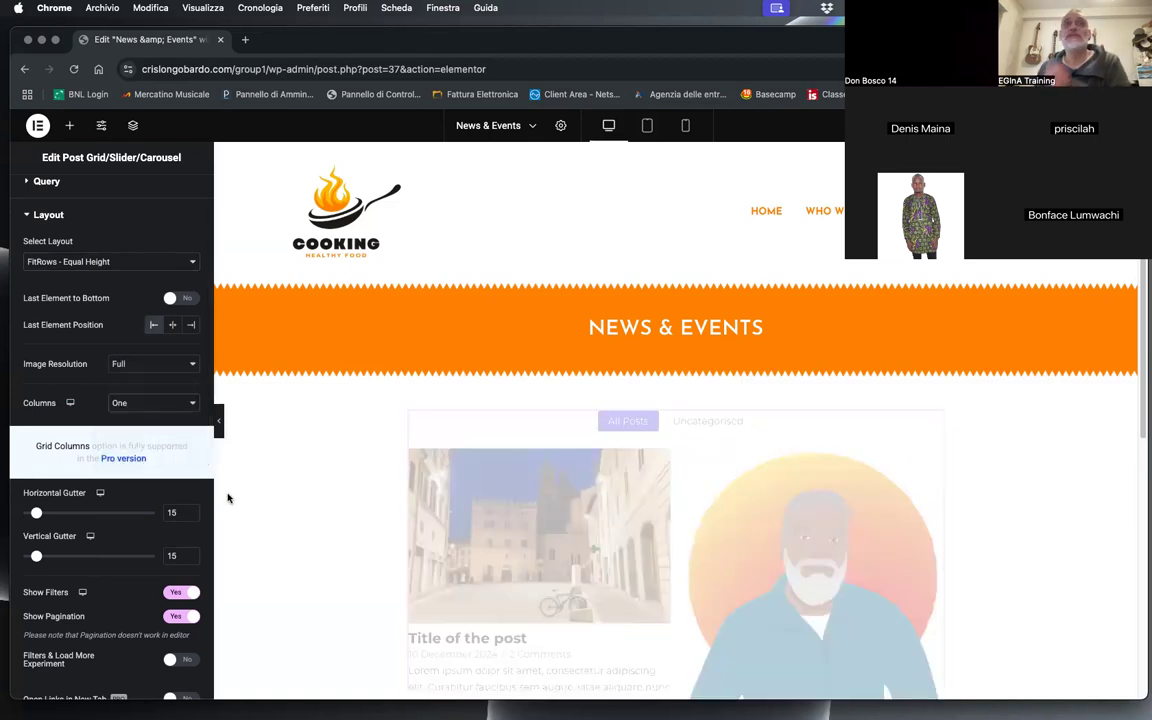
{"action": "scroll", "coordinate": [612, 525], "scroll_direction": "down", "scroll_amount": 10}
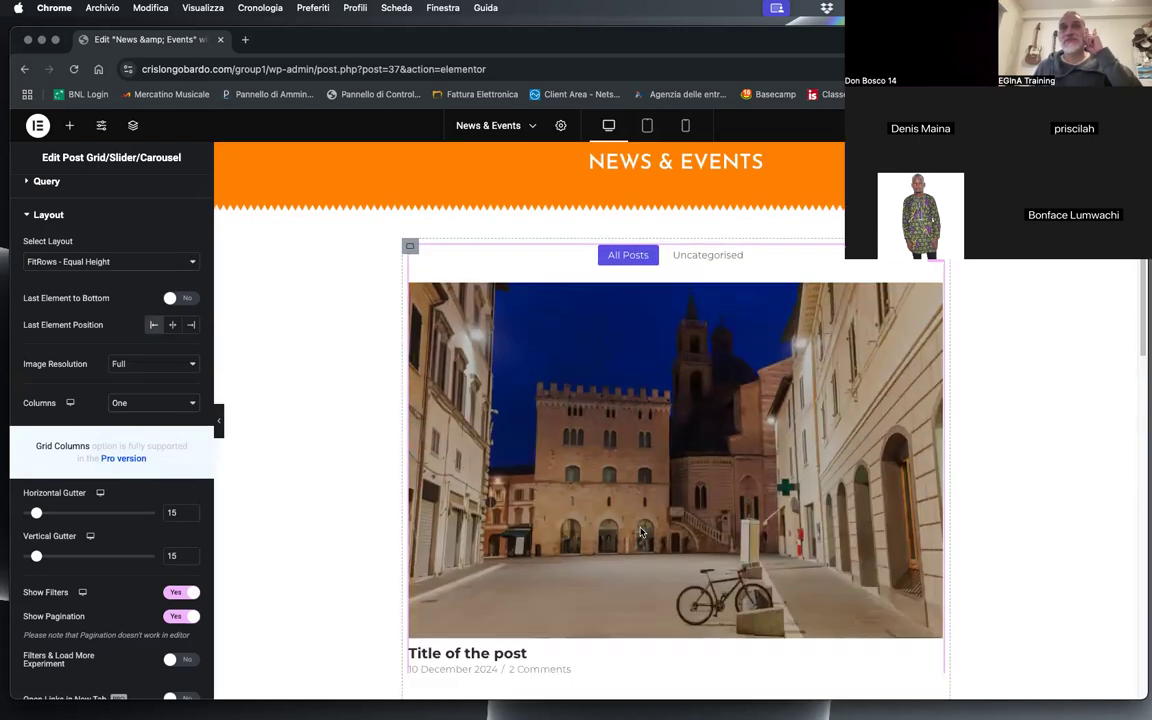
{"action": "scroll", "coordinate": [612, 525], "scroll_direction": "up", "scroll_amount": 4}
{"action": "scroll", "coordinate": [605, 522], "scroll_direction": "up", "scroll_amount": 6}
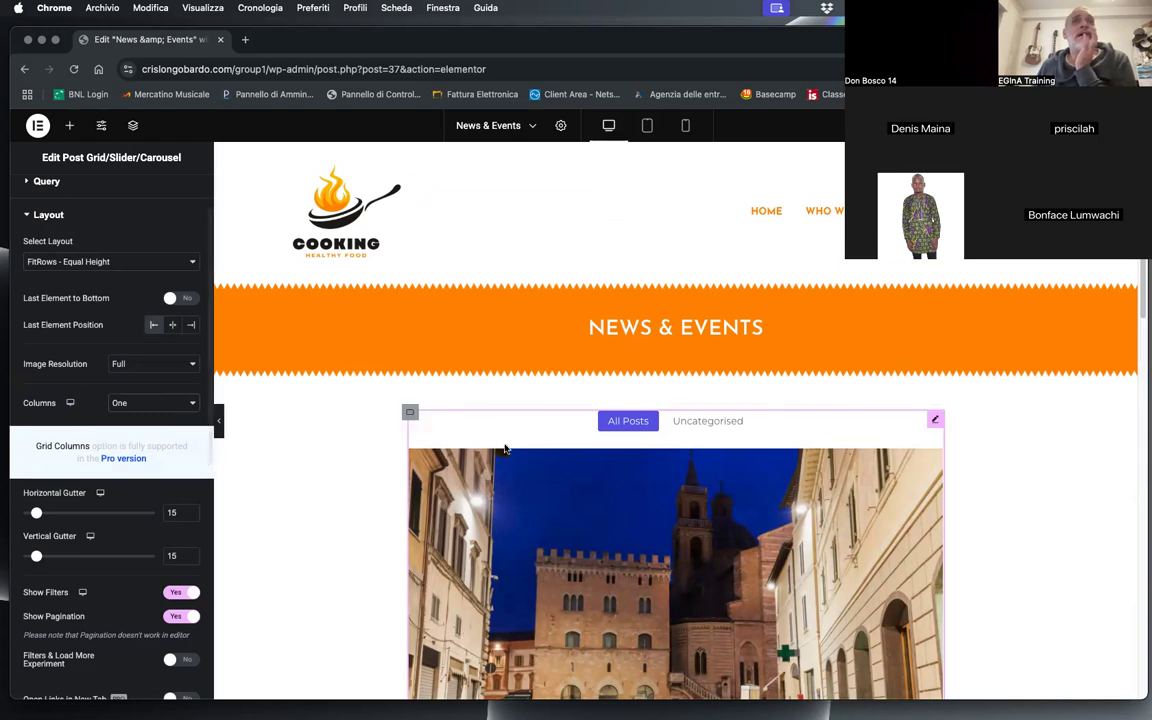
Step: Try the right option for the post grid's last element position, check the posts, and clear the position setting
{"action": "left_click", "coordinate": [189, 326]}
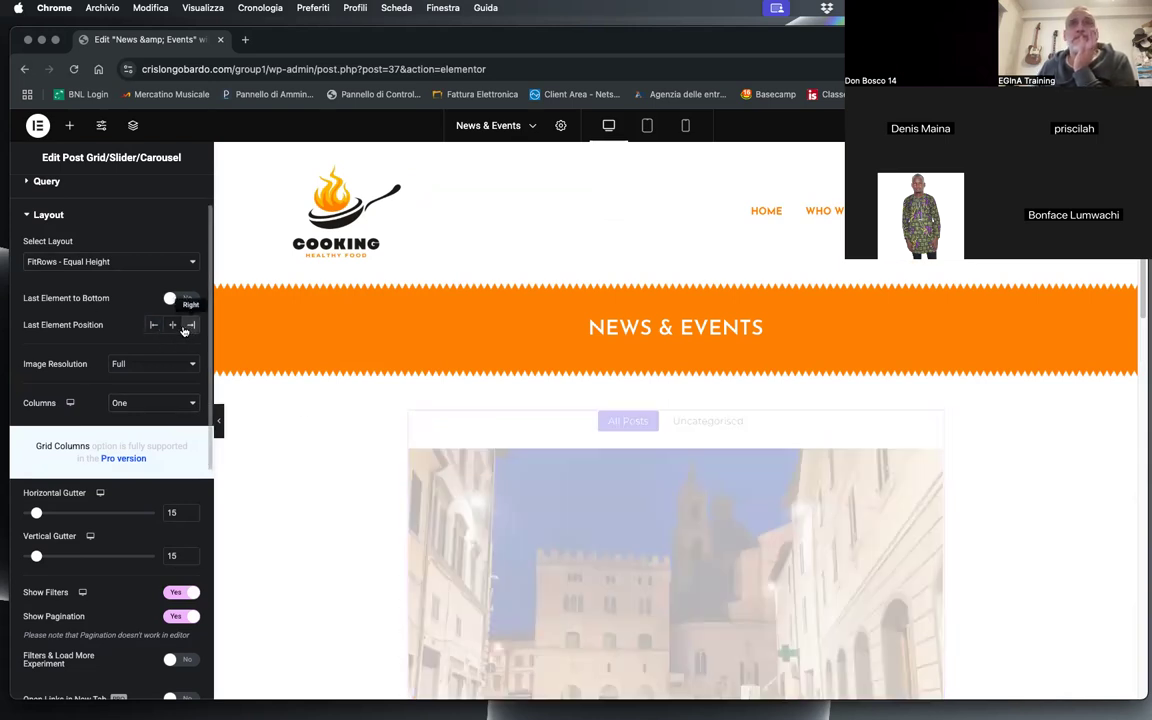
{"action": "scroll", "coordinate": [535, 463], "scroll_direction": "down", "scroll_amount": 2}
{"action": "scroll", "coordinate": [535, 463], "scroll_direction": "down", "scroll_amount": 4}
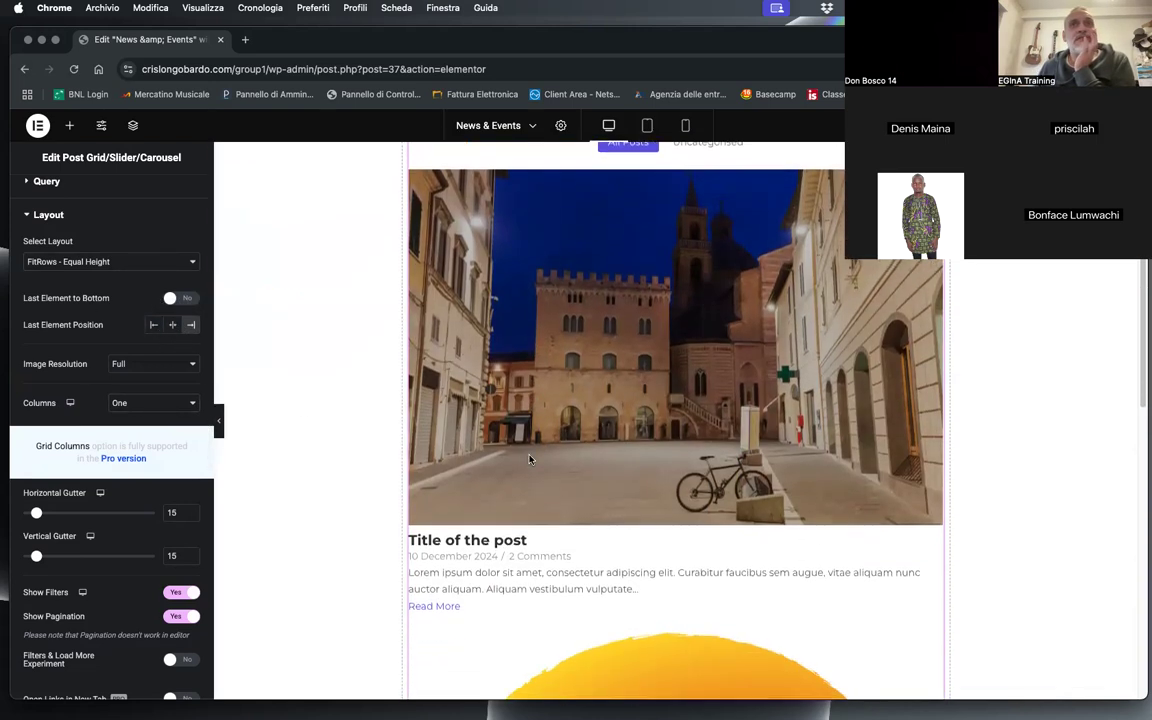
{"action": "left_click", "coordinate": [189, 325]}
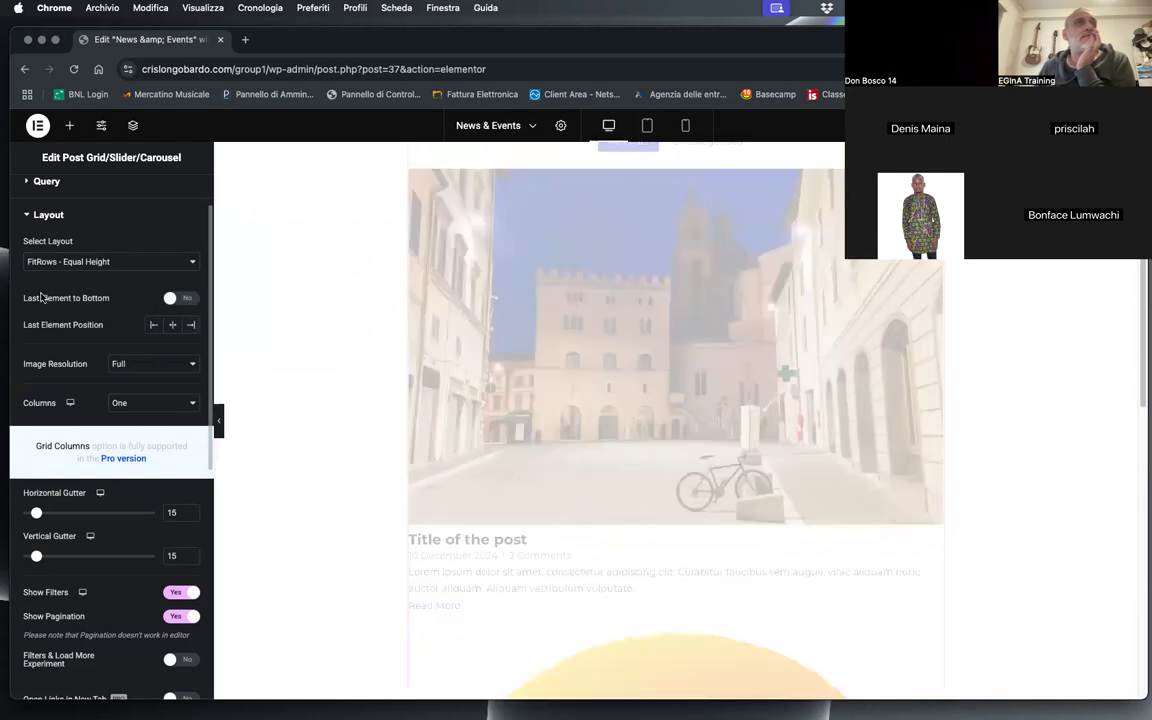
Step: Try the Medium - 300 x 300 and Thumbnail - 150 x 150 image resolutions for the grid, and restore Full
{"action": "left_click", "coordinate": [128, 368]}
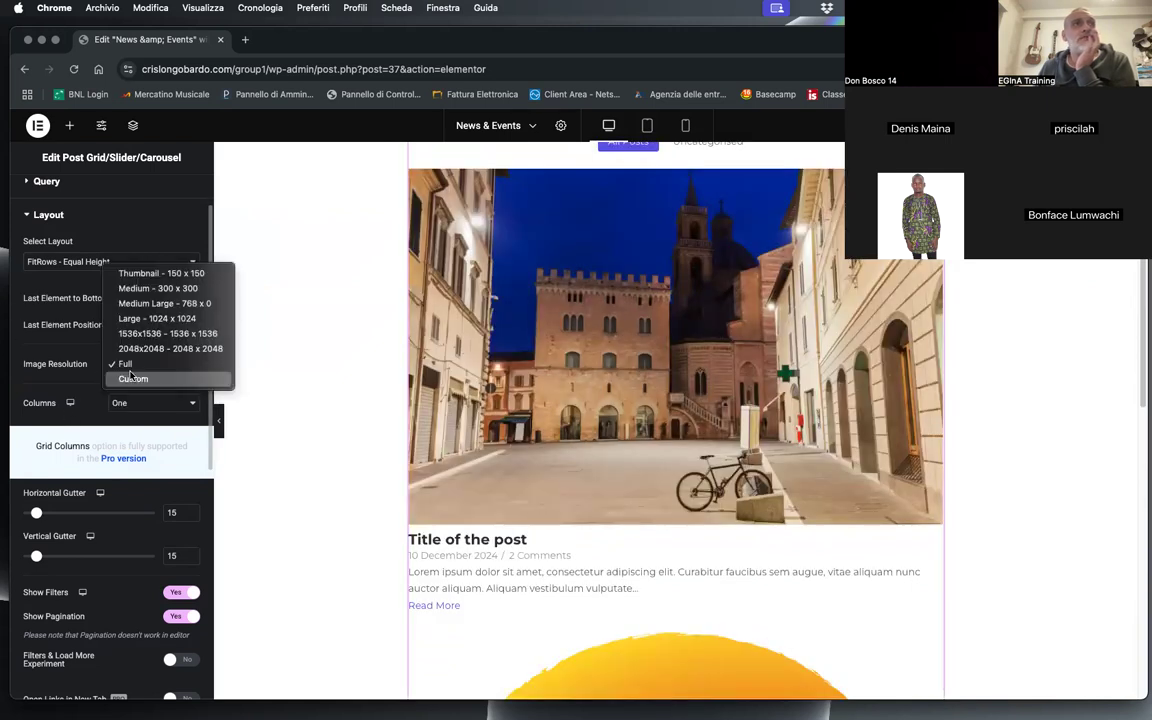
{"action": "left_click", "coordinate": [150, 288]}
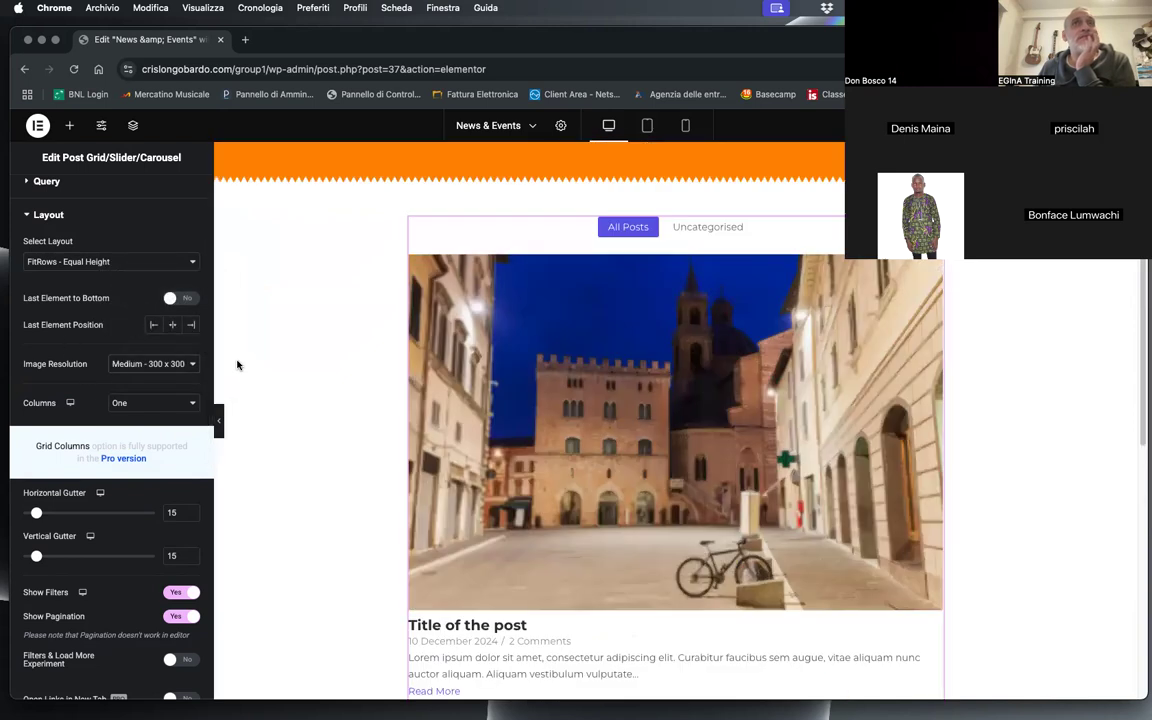
{"action": "left_click", "coordinate": [140, 363]}
{"action": "left_click", "coordinate": [122, 345]}
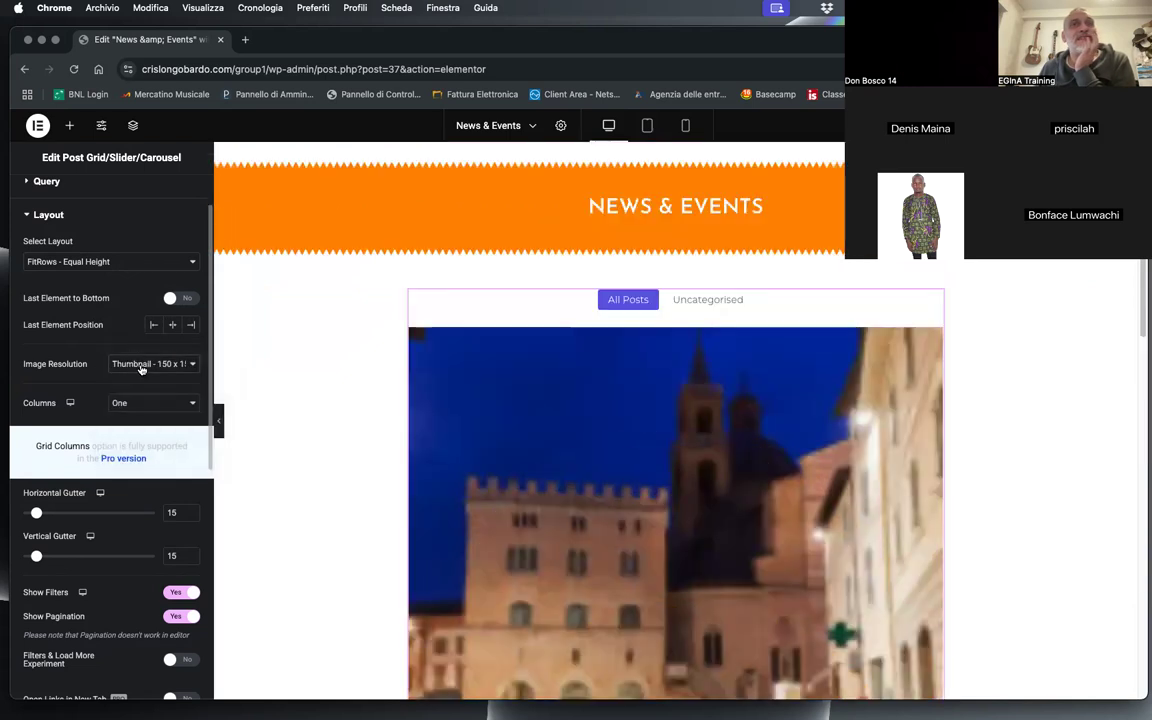
{"action": "left_click", "coordinate": [142, 366]}
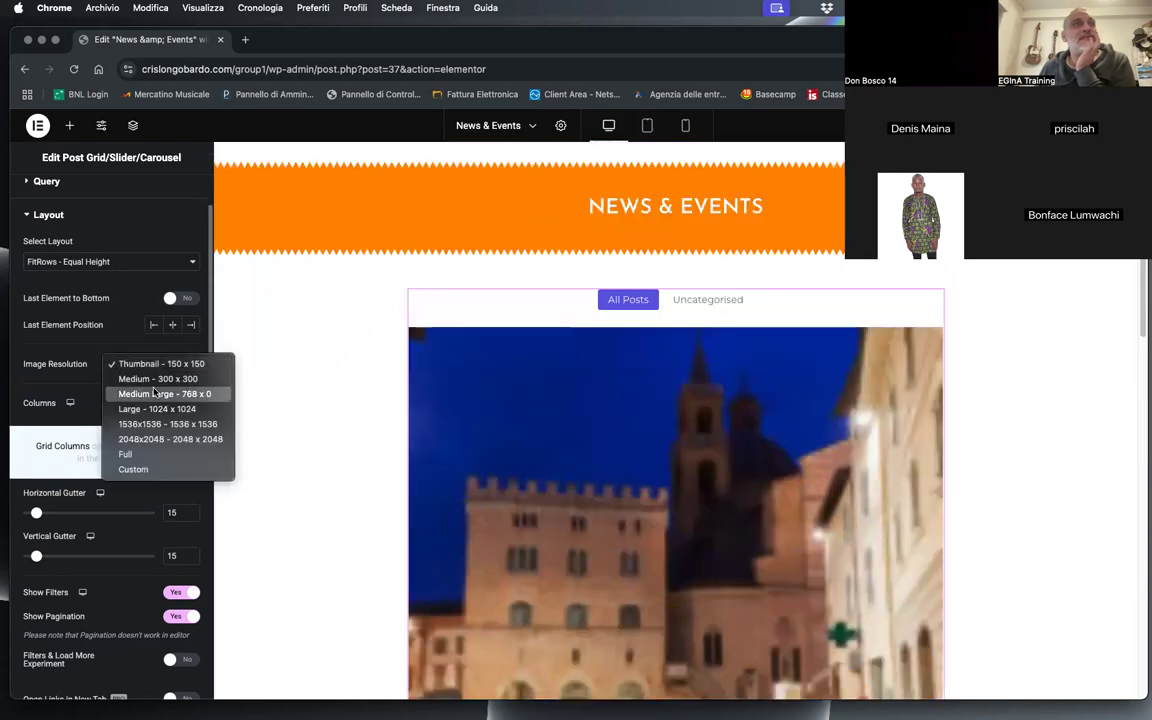
{"action": "left_click", "coordinate": [138, 405]}
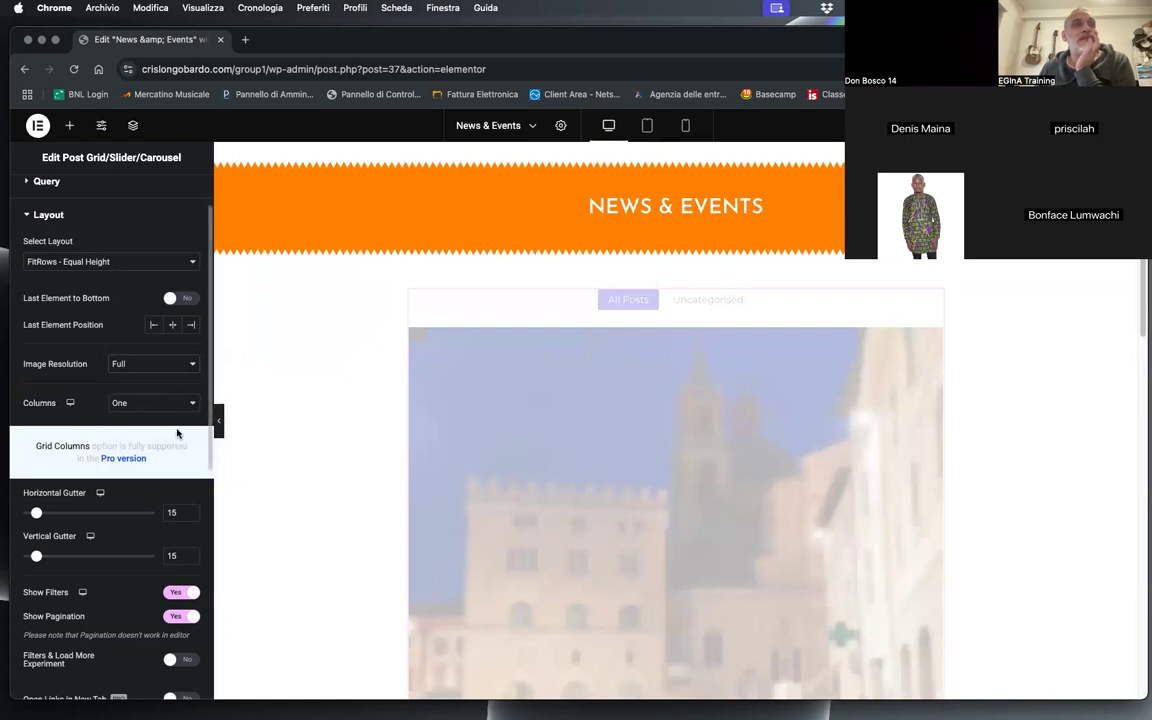
Step: Turn off the category filters above the post grid and review the resulting layout of both posts
{"action": "scroll", "coordinate": [116, 541], "scroll_direction": "down", "scroll_amount": 1}
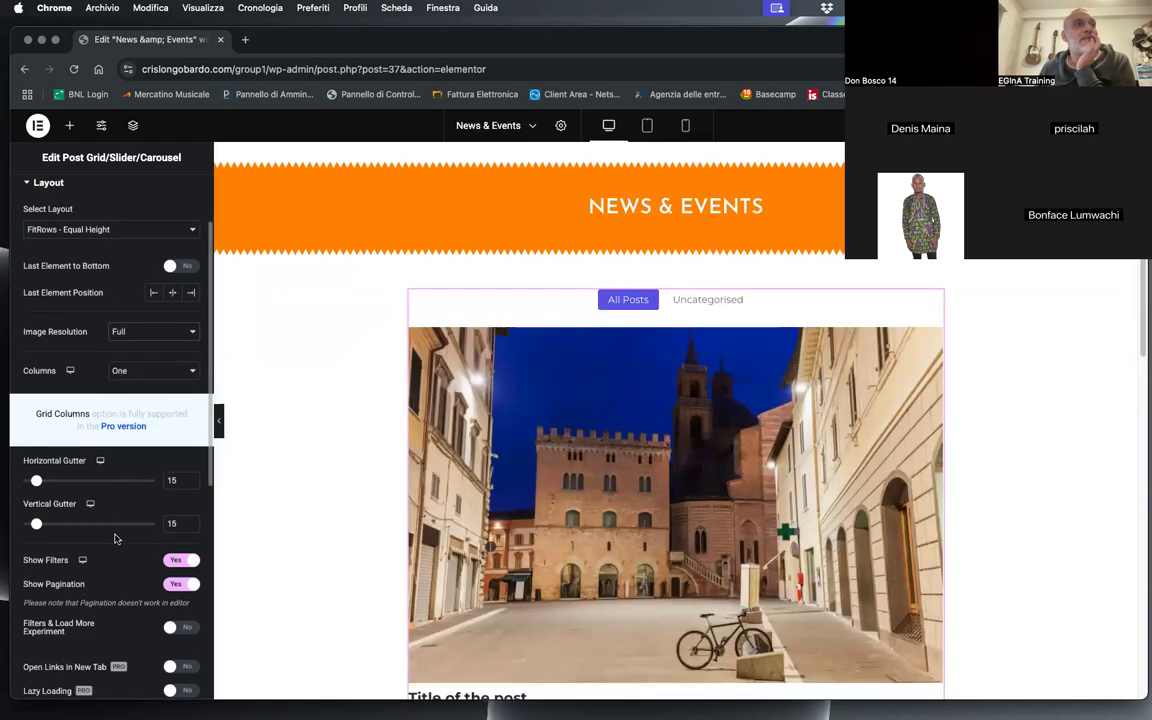
{"action": "scroll", "coordinate": [114, 539], "scroll_direction": "down", "scroll_amount": 1}
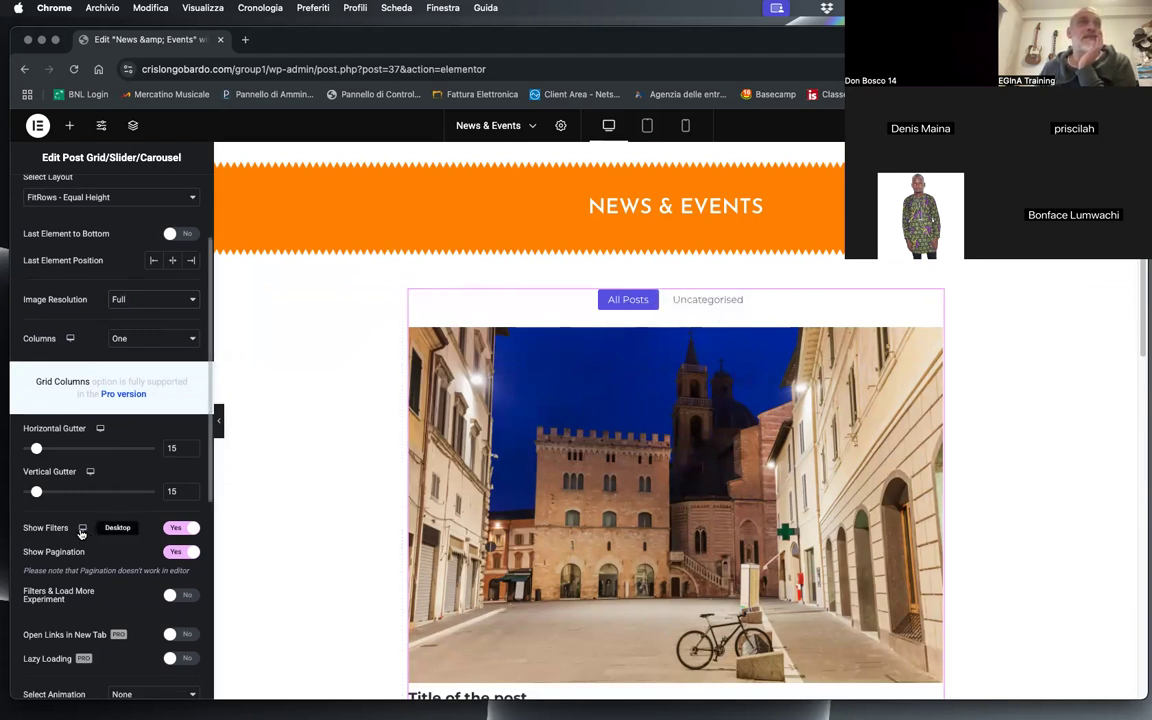
{"action": "left_click", "coordinate": [175, 527]}
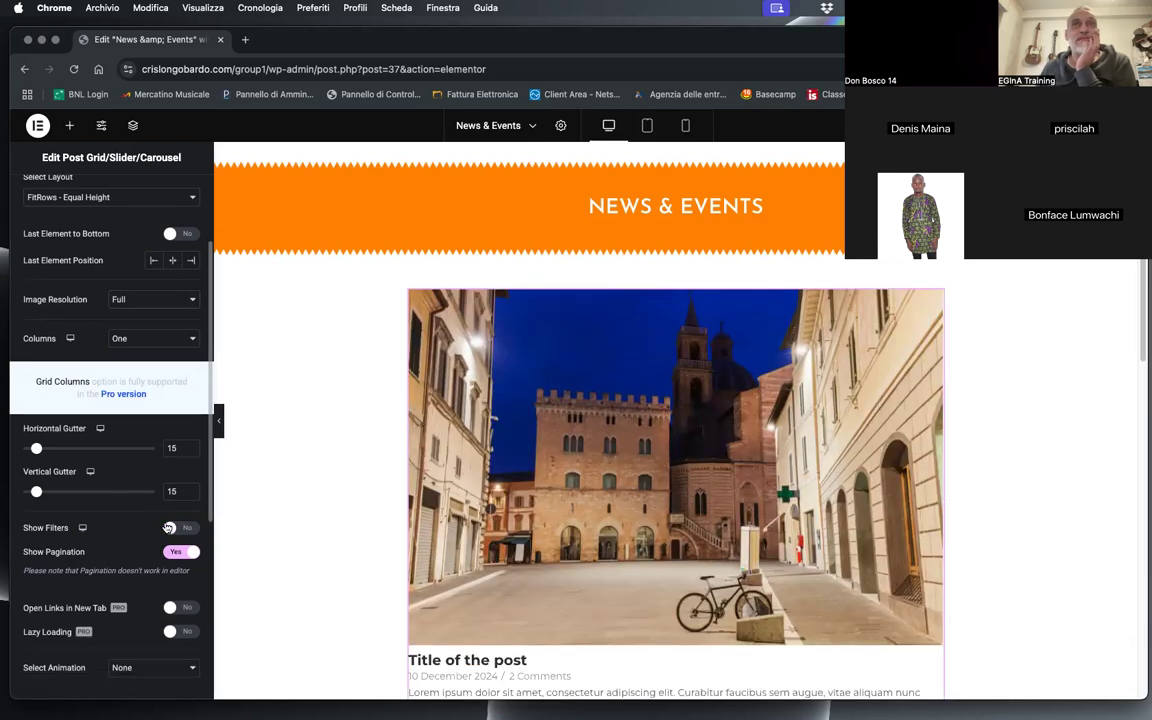
{"action": "scroll", "coordinate": [375, 525], "scroll_direction": "down", "scroll_amount": 5}
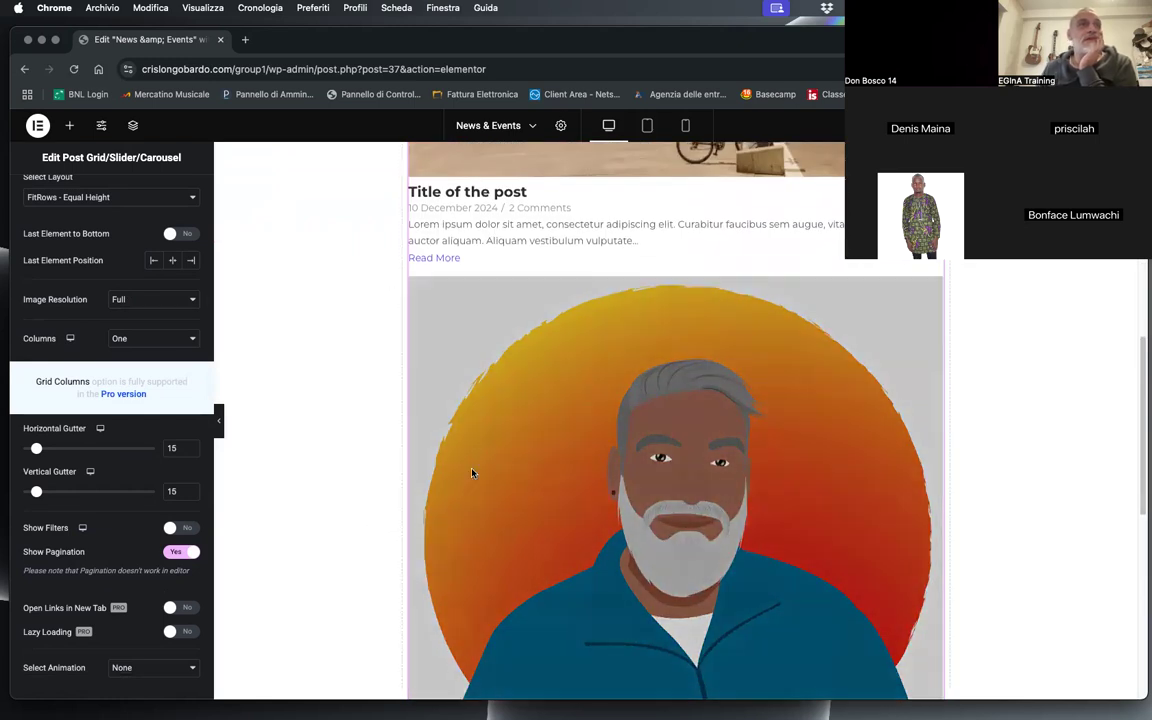
{"action": "scroll", "coordinate": [231, 464], "scroll_direction": "down", "scroll_amount": 6}
{"action": "scroll", "coordinate": [421, 410], "scroll_direction": "up", "scroll_amount": 12}
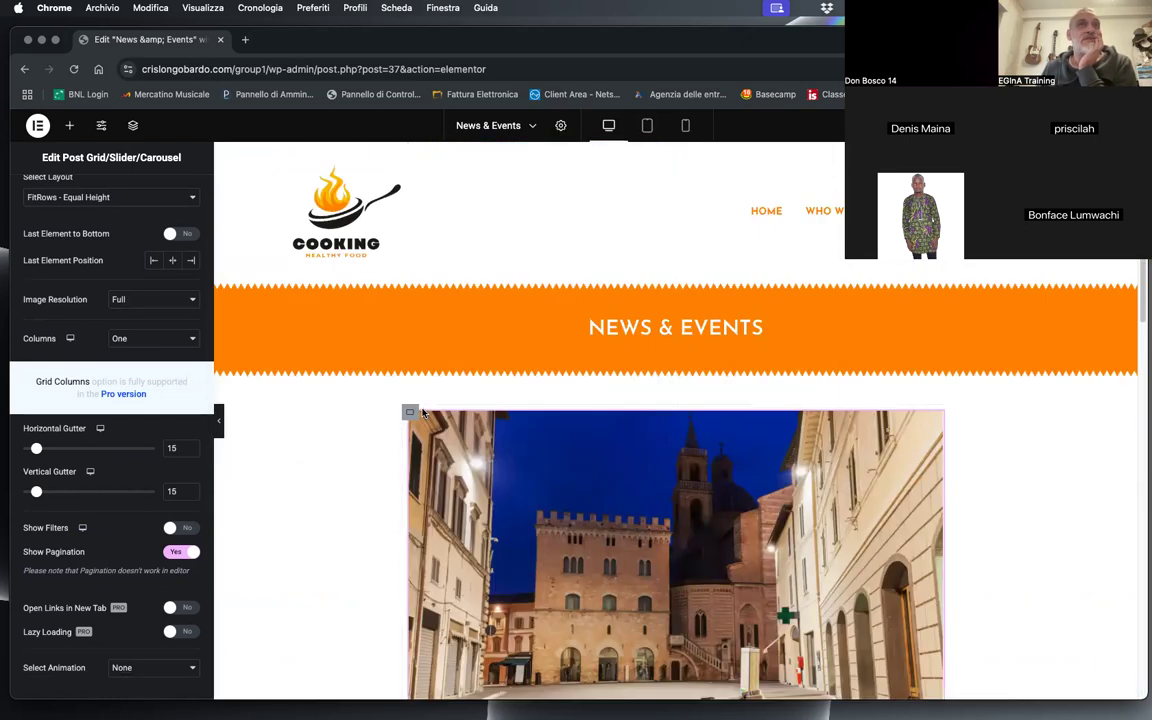
{"action": "scroll", "coordinate": [292, 424], "scroll_direction": "down", "scroll_amount": 2}
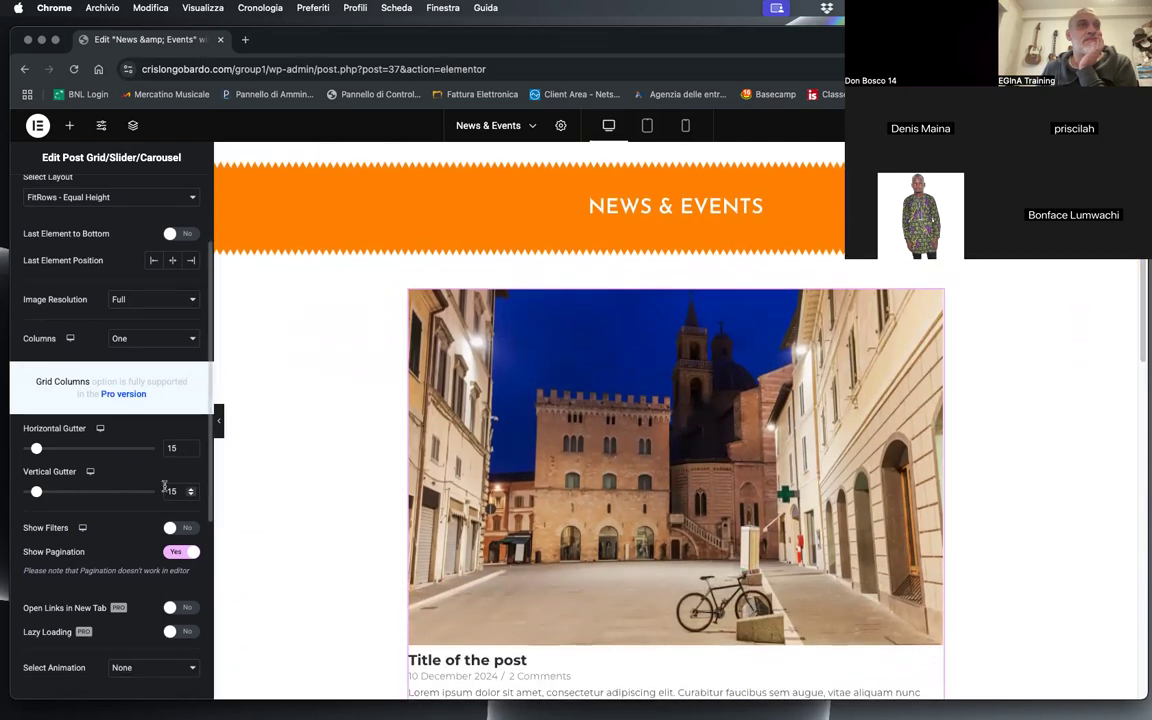
Step: Open the post grid's Elements settings, compare them with the text below the first image, and expand the Title element's options
{"action": "scroll", "coordinate": [163, 489], "scroll_direction": "down", "scroll_amount": 4}
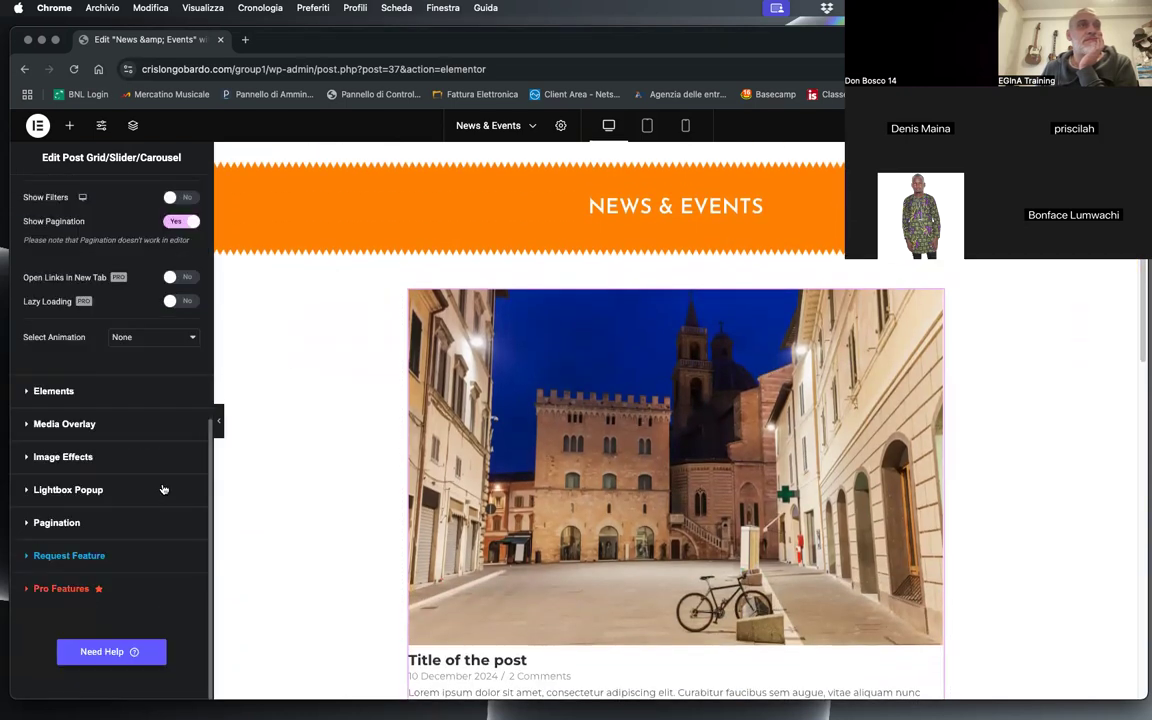
{"action": "left_click", "coordinate": [48, 391]}
{"action": "scroll", "coordinate": [451, 420], "scroll_direction": "down", "scroll_amount": 5}
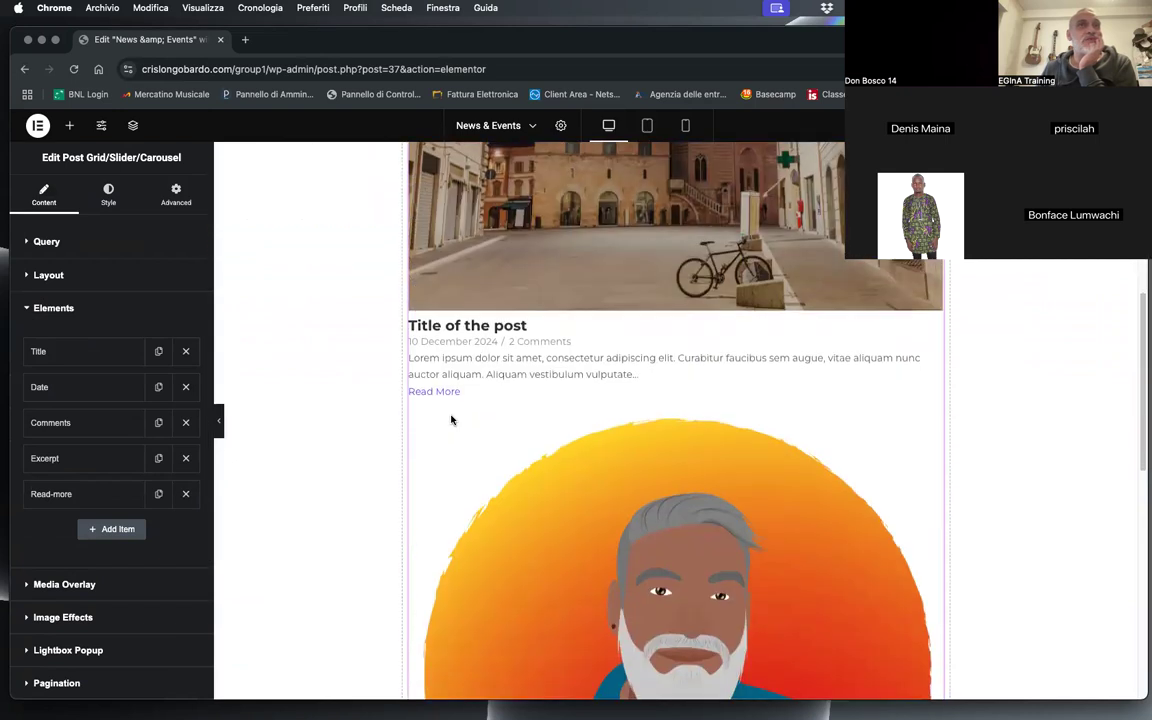
{"action": "left_click", "coordinate": [55, 356]}
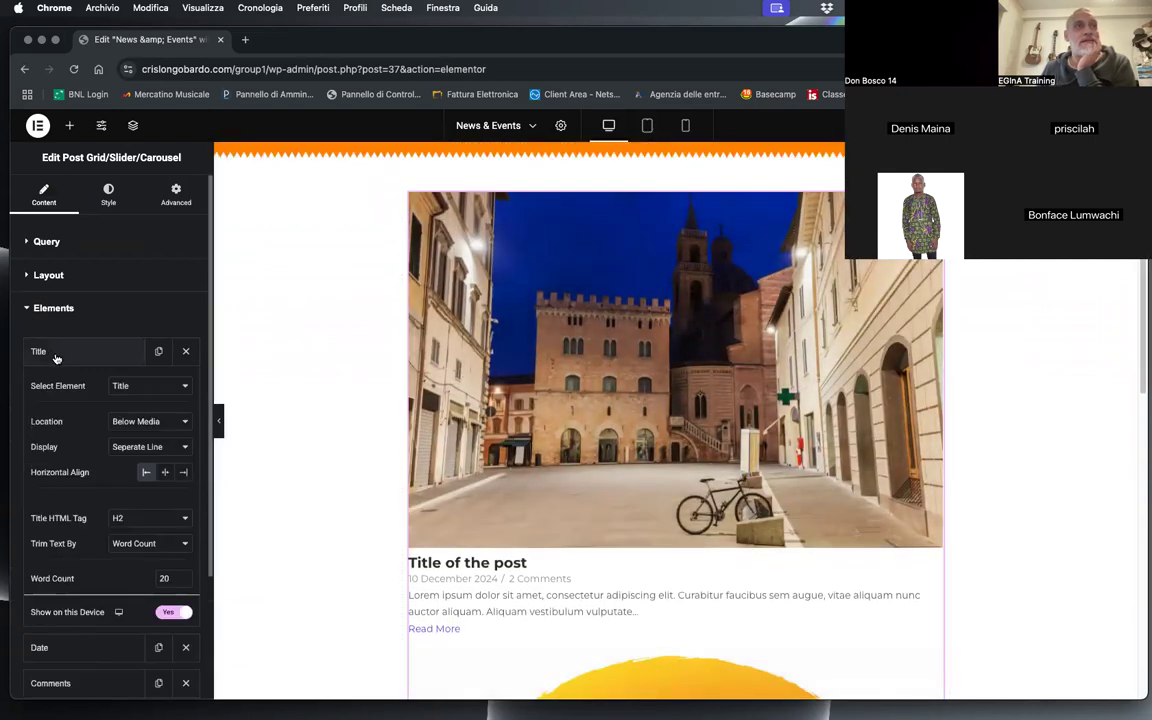
Step: Set the Date element's Extra Text Display to None to remove the slash after the post date
{"action": "left_click", "coordinate": [55, 356]}
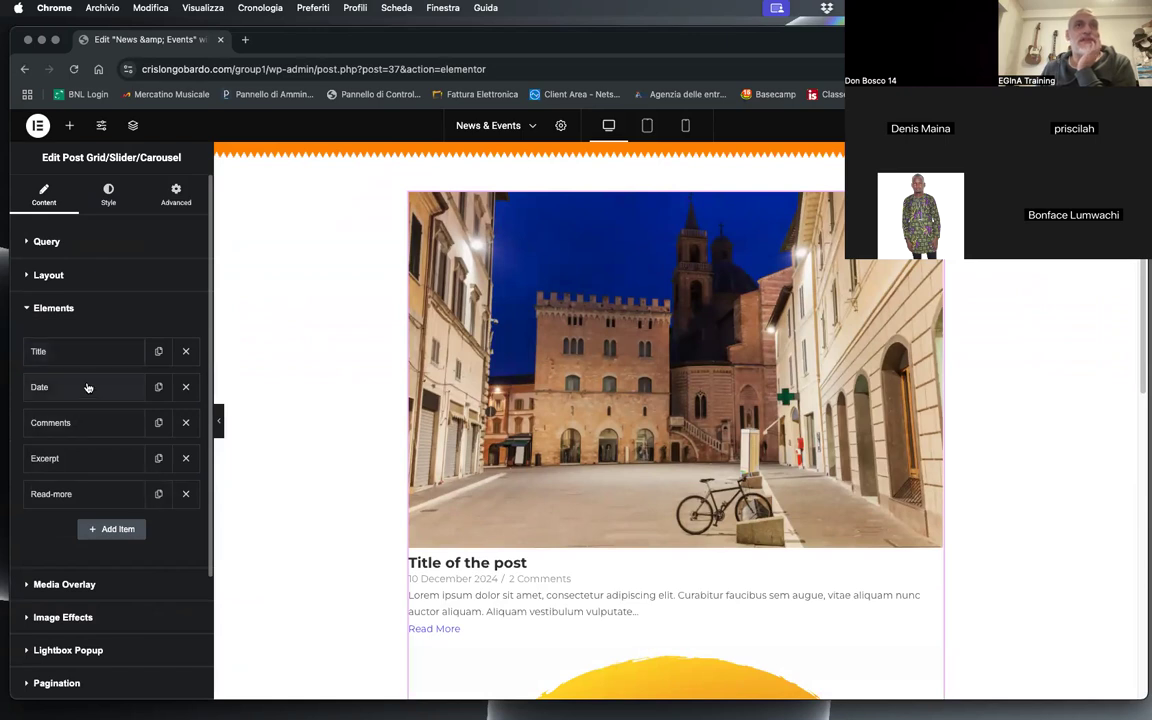
{"action": "left_click", "coordinate": [87, 388]}
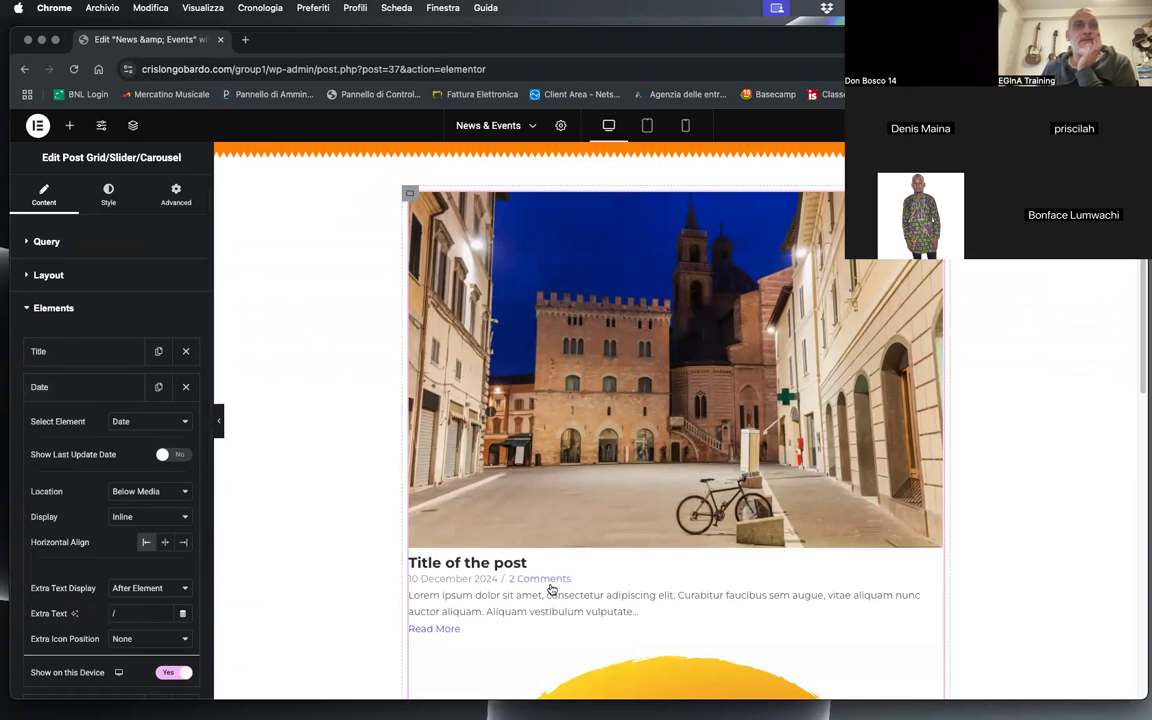
{"action": "left_click", "coordinate": [127, 588]}
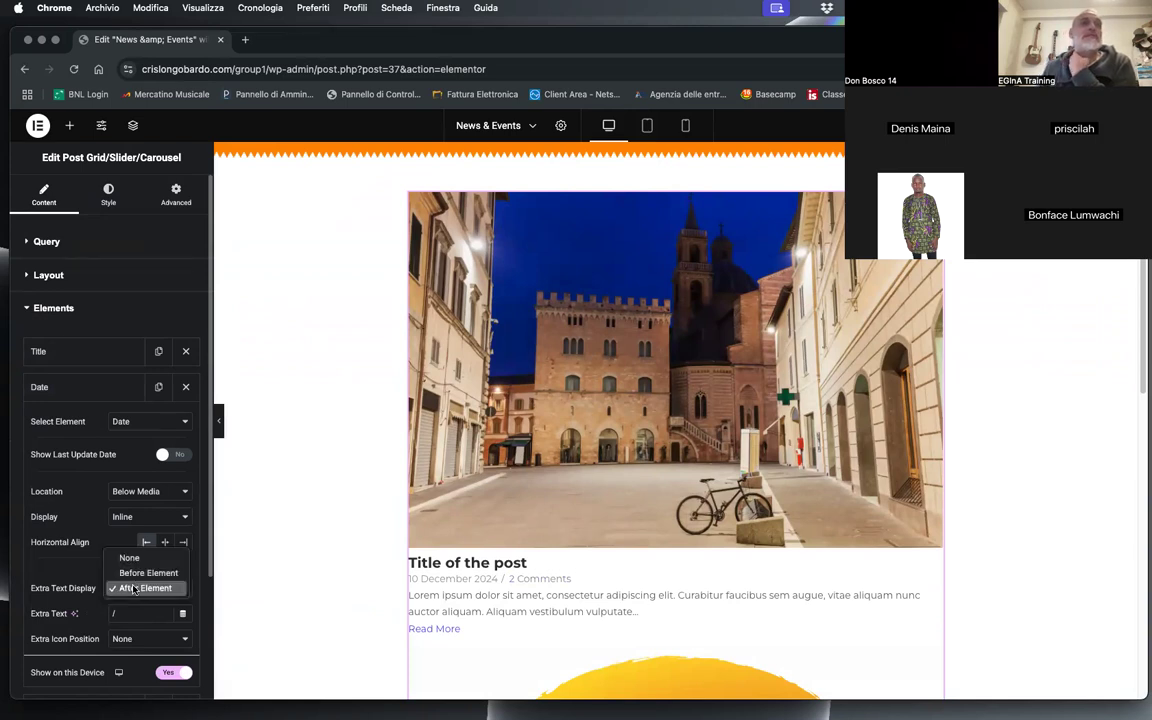
{"action": "left_click", "coordinate": [129, 559]}
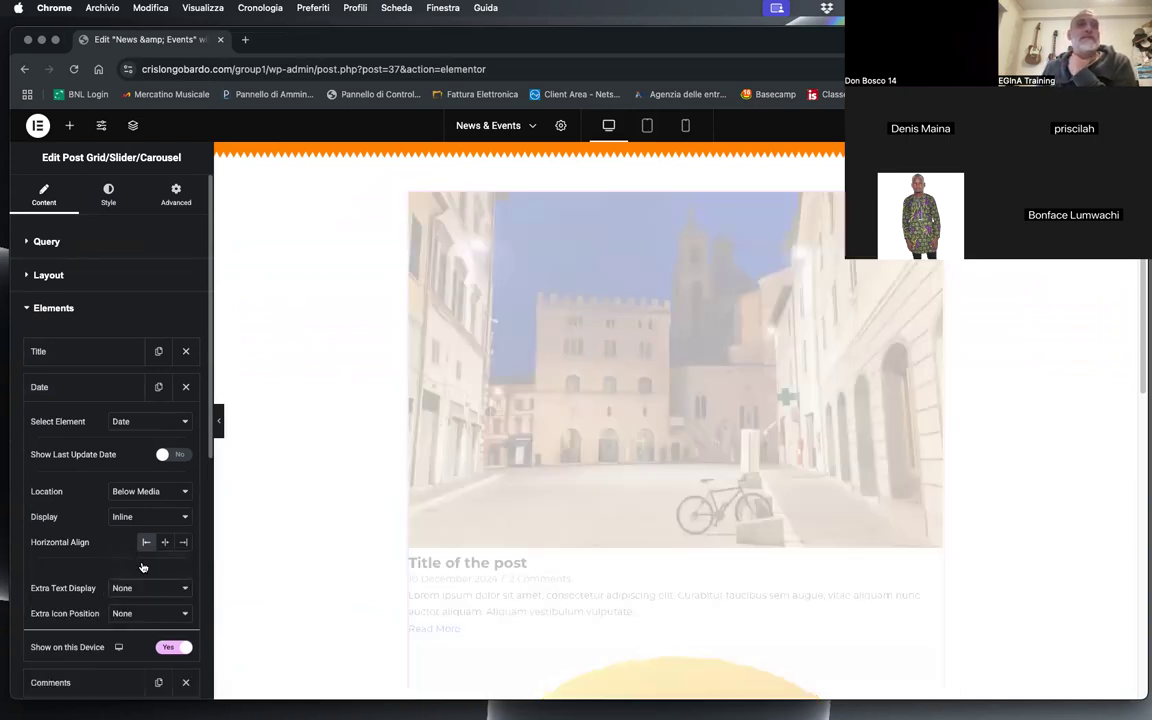
{"action": "left_click", "coordinate": [71, 387]}
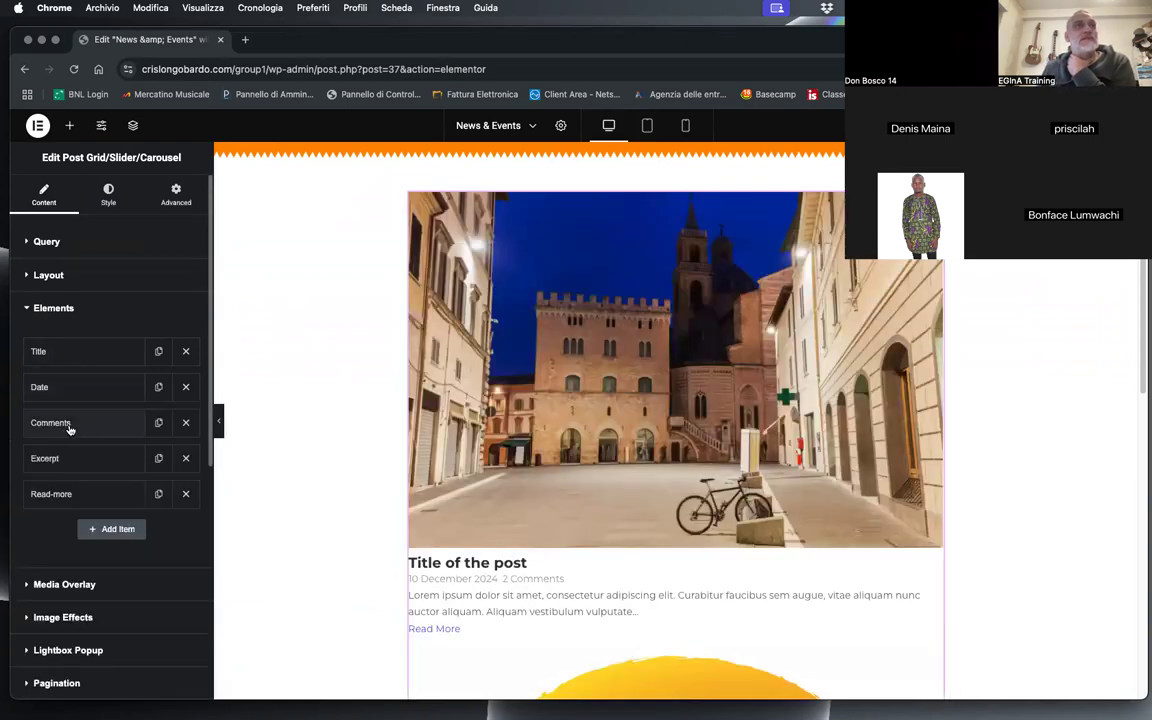
Step: Remove the Comments and Excerpt elements from the post grid and check the remaining text under the first image
{"action": "left_click", "coordinate": [186, 423]}
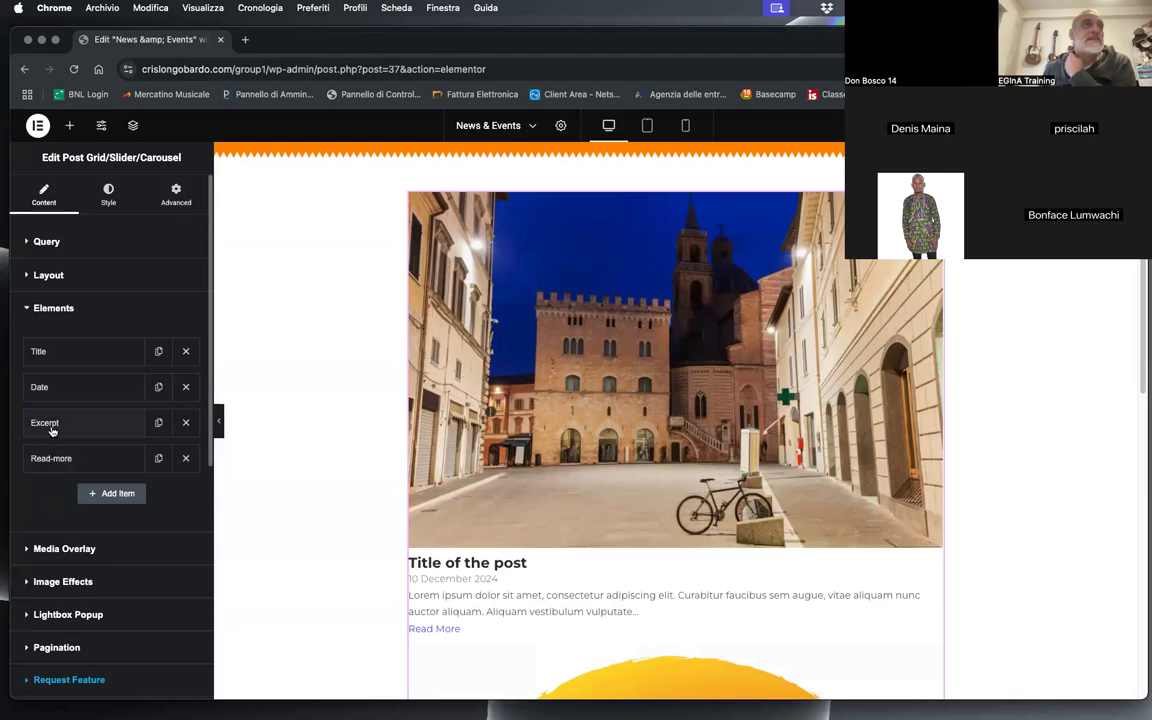
{"action": "left_click", "coordinate": [186, 423]}
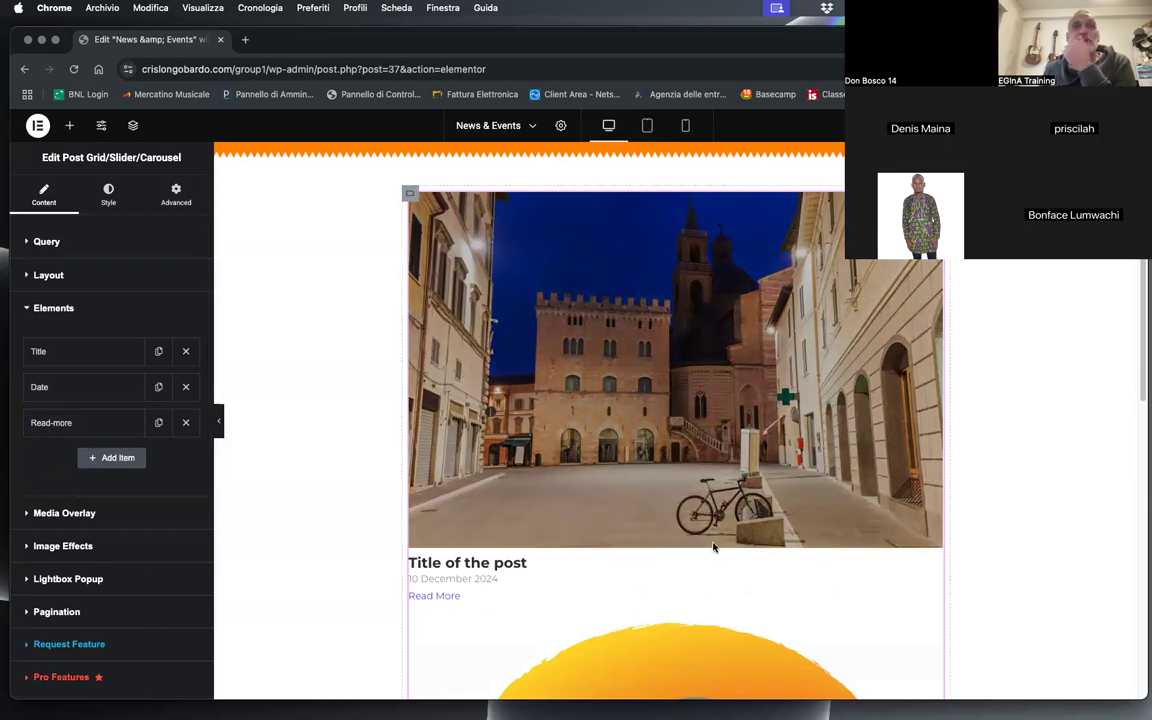
{"action": "scroll", "coordinate": [715, 542], "scroll_direction": "down", "scroll_amount": 1}
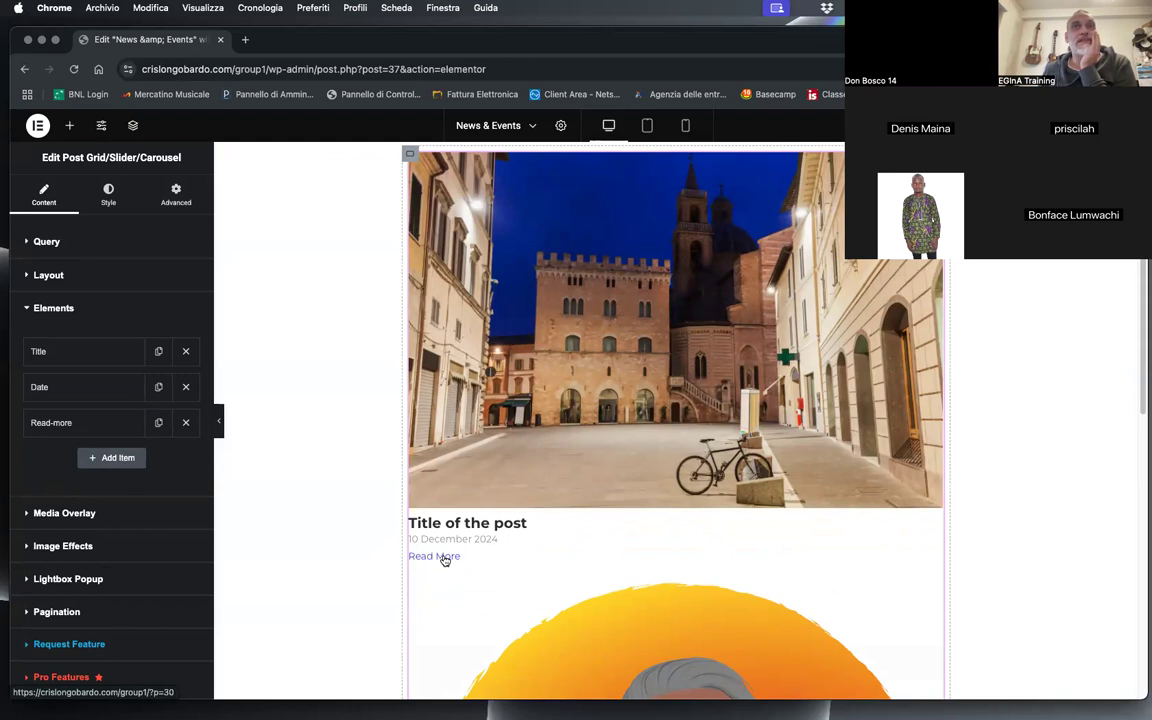
Step: Try the Grayscale In image effect on the post grid and look at its animation timing options
{"action": "scroll", "coordinate": [101, 518], "scroll_direction": "down", "scroll_amount": 2}
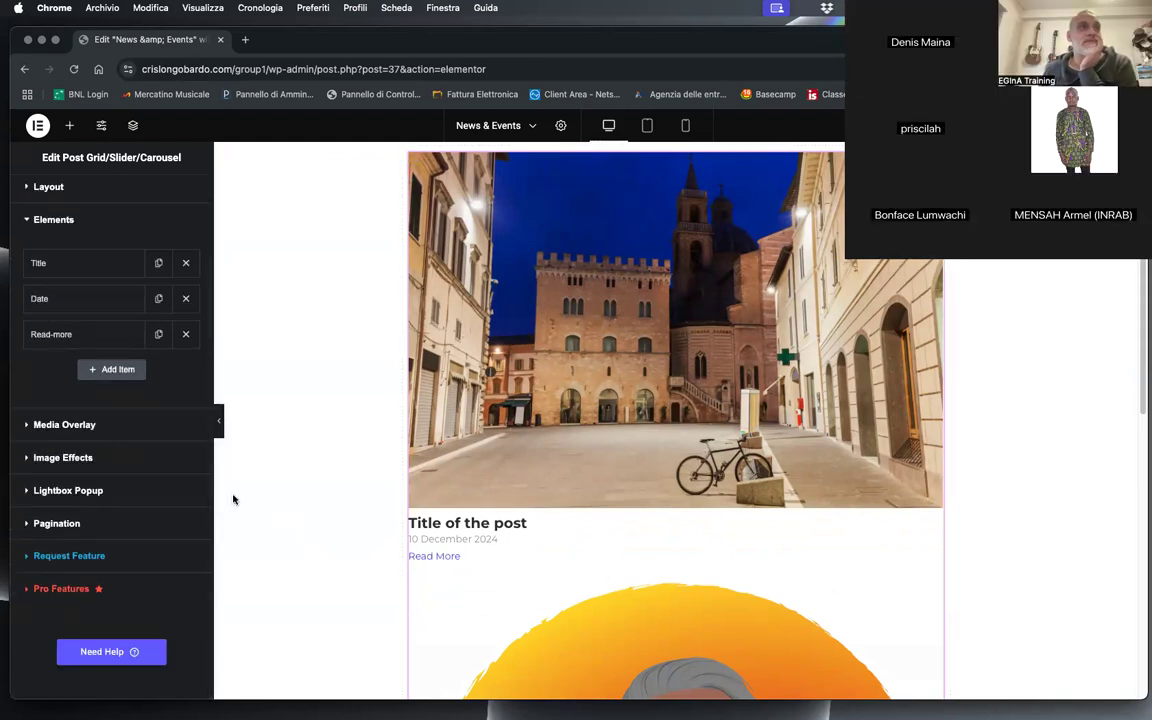
{"action": "left_click", "coordinate": [90, 457]}
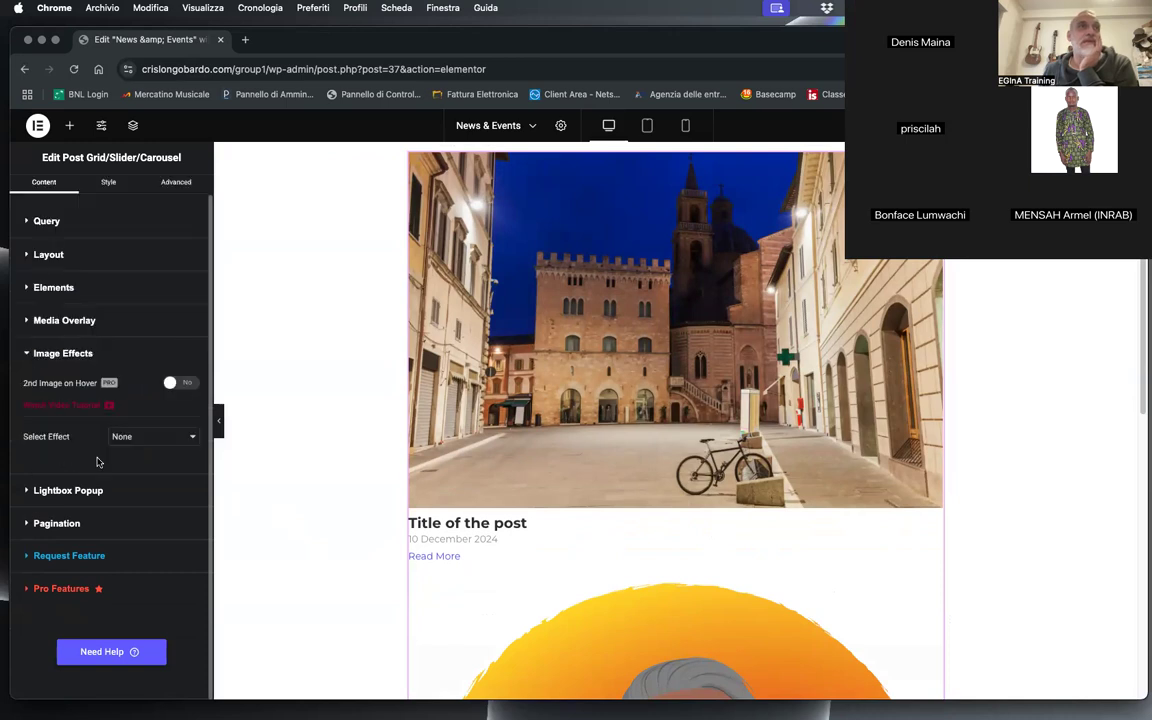
{"action": "left_click", "coordinate": [153, 440]}
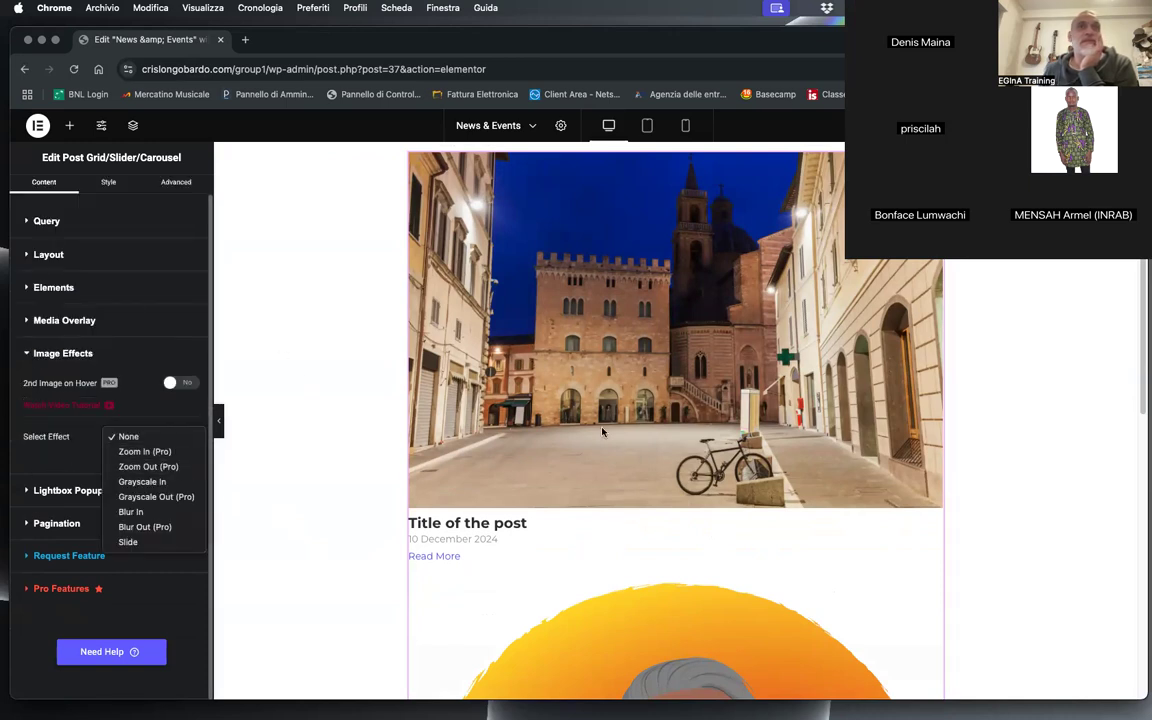
{"action": "left_click", "coordinate": [503, 376]}
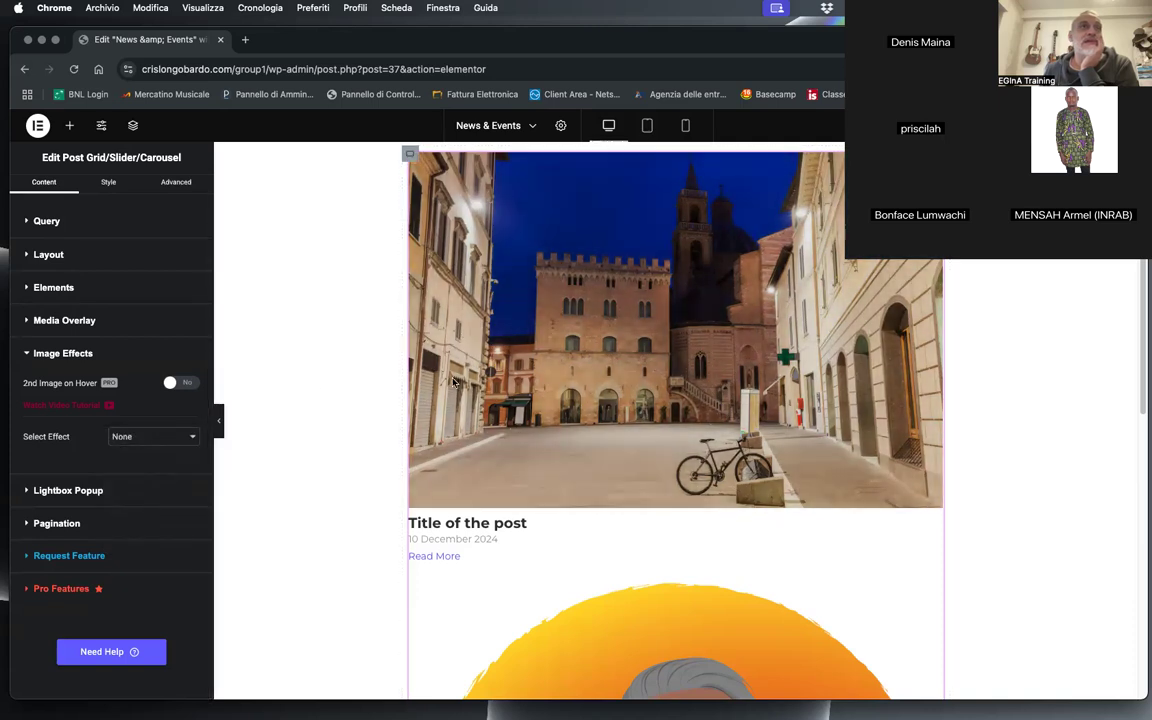
{"action": "left_click", "coordinate": [125, 437]}
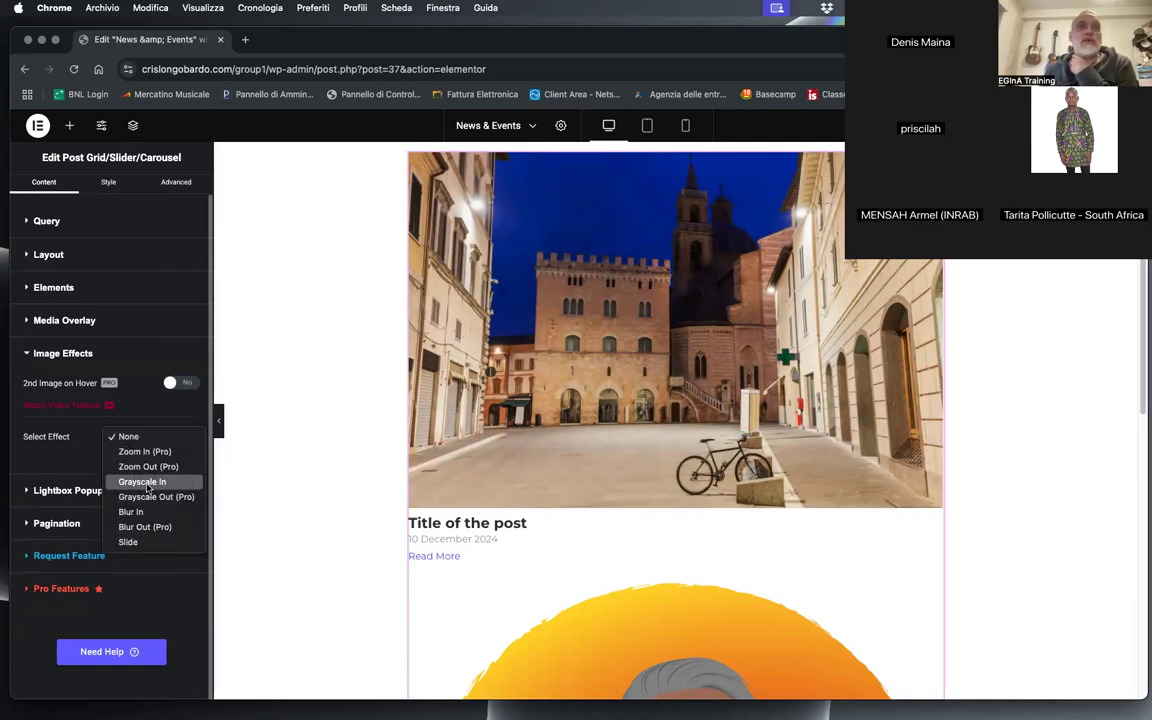
{"action": "left_click", "coordinate": [142, 482]}
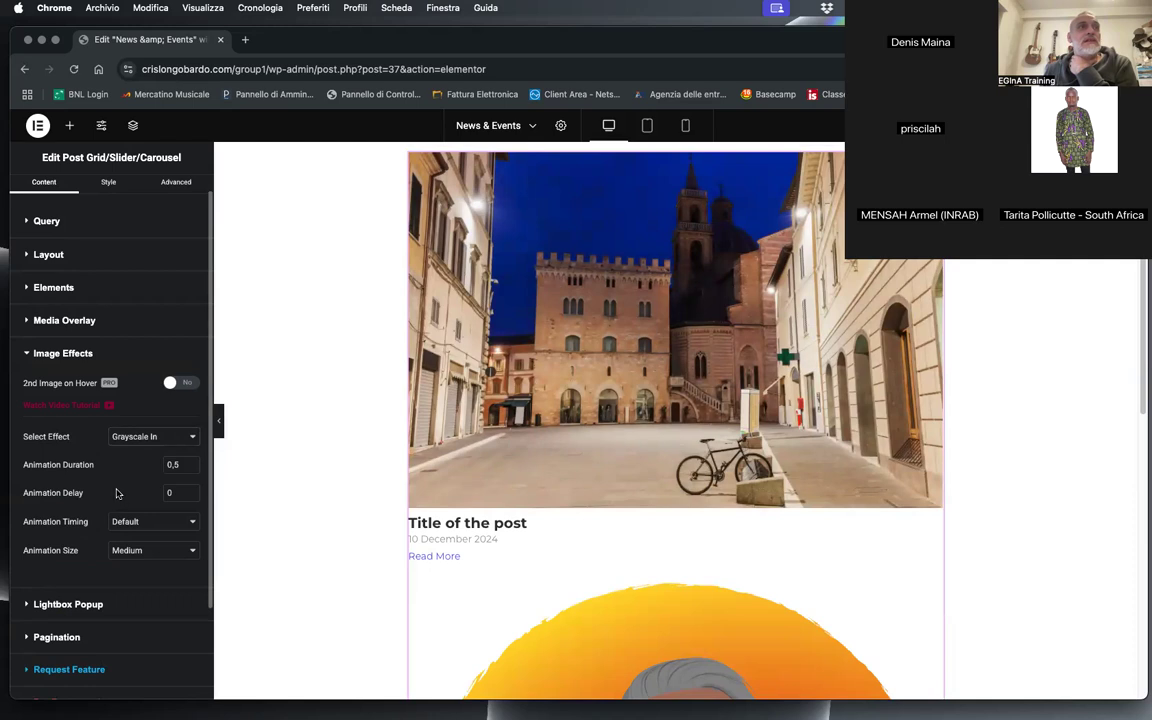
{"action": "left_click", "coordinate": [150, 521]}
{"action": "left_click", "coordinate": [156, 524]}
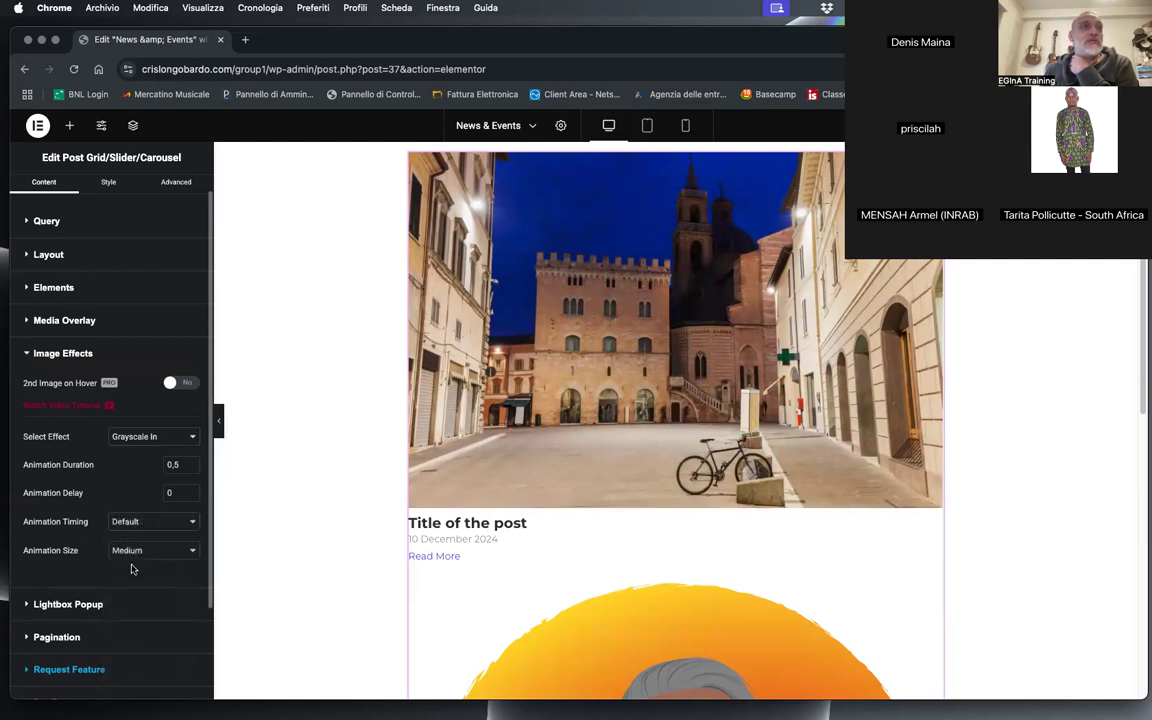
Step: Set the post grid's image effect to Blur In and check it on the post images
{"action": "left_click", "coordinate": [150, 437]}
{"action": "left_click", "coordinate": [131, 466]}
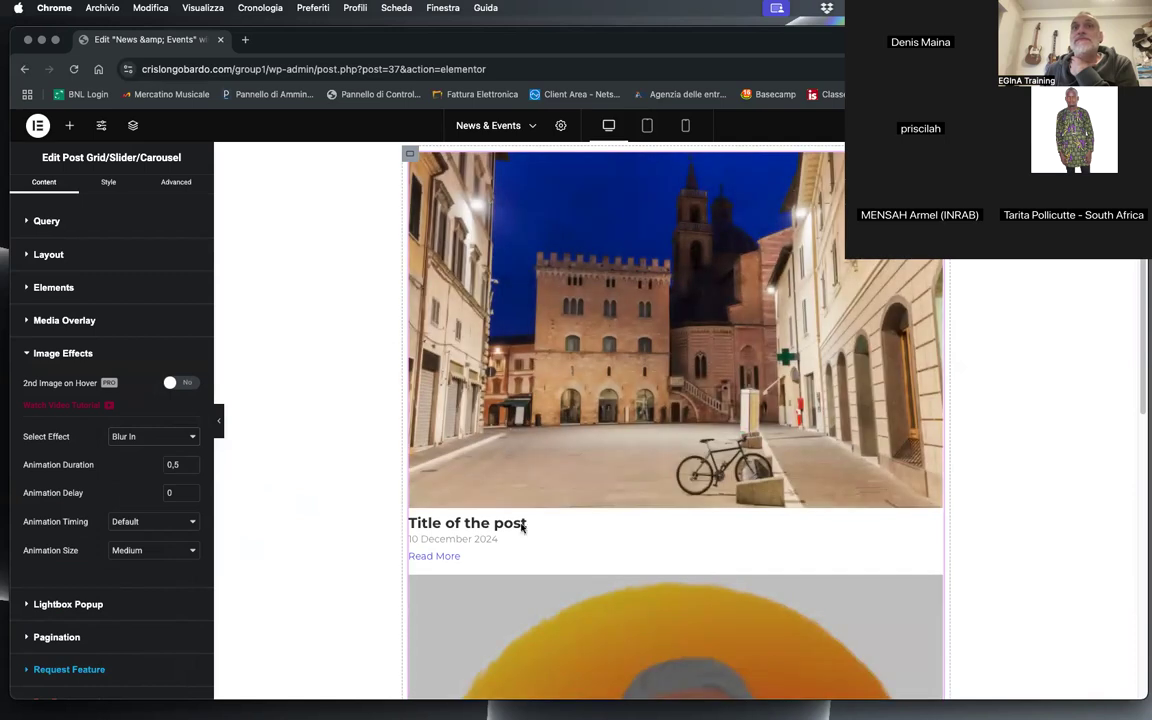
{"action": "scroll", "coordinate": [70, 484], "scroll_direction": "down", "scroll_amount": 3}
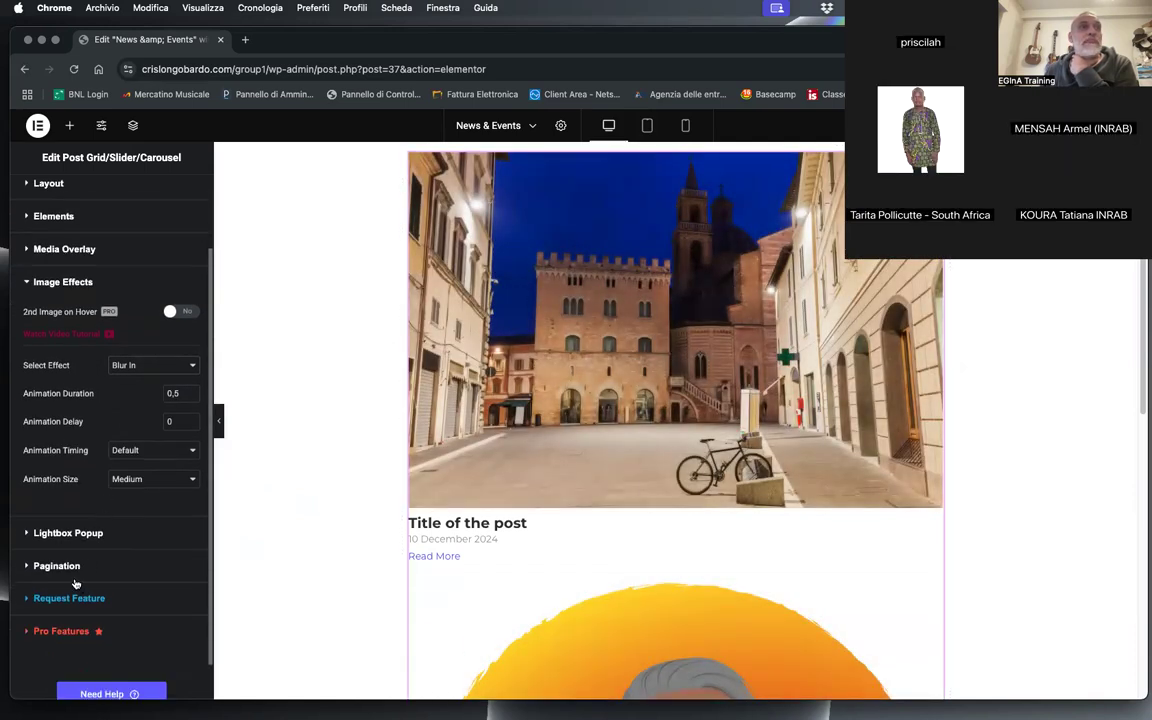
Step: Review the post grid's Layout settings and compare them with both posts on the page
{"action": "scroll", "coordinate": [40, 482], "scroll_direction": "up", "scroll_amount": 3}
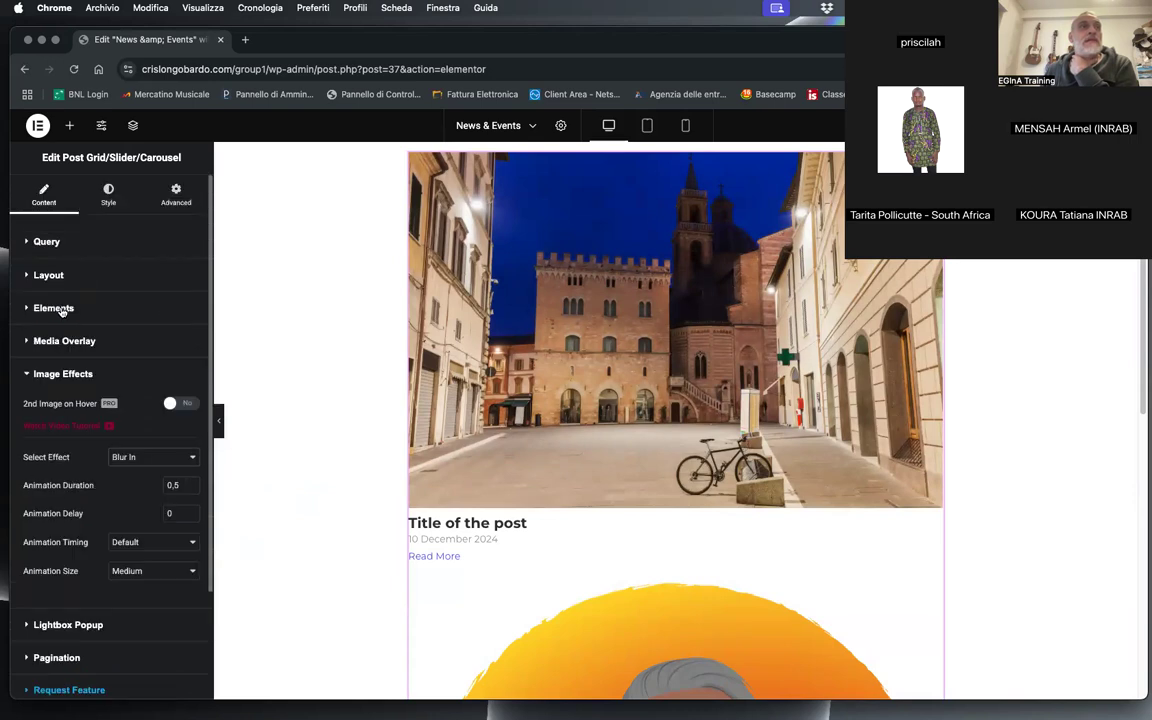
{"action": "left_click", "coordinate": [60, 277]}
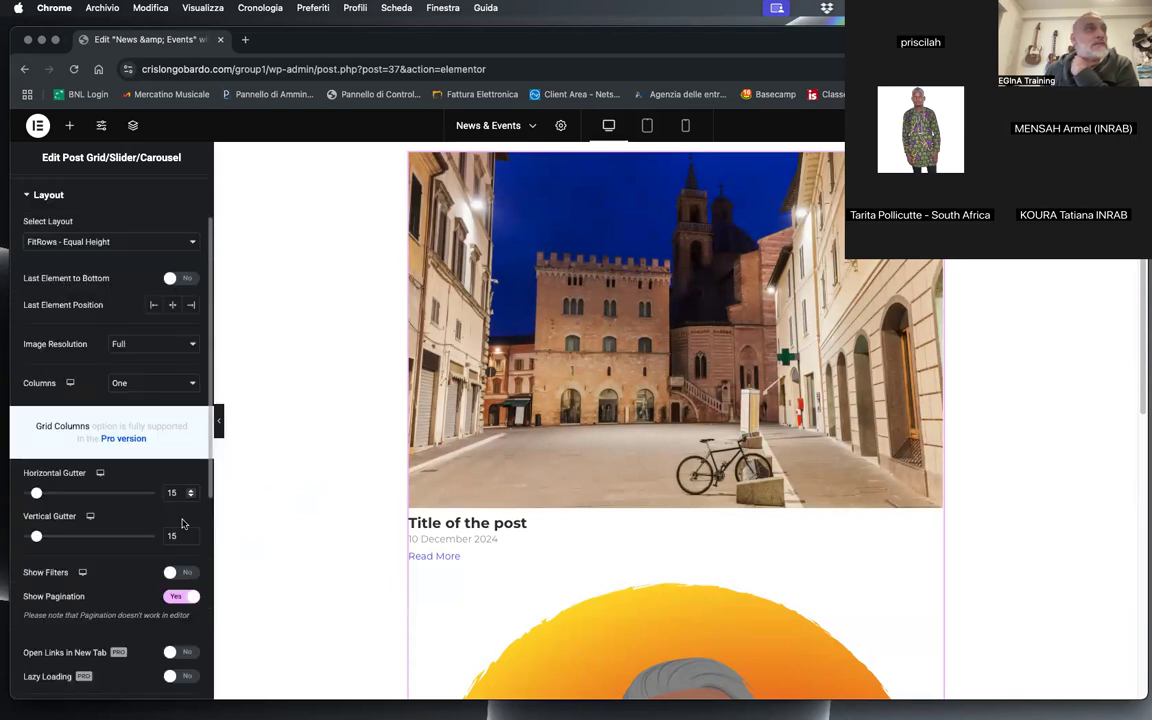
{"action": "scroll", "coordinate": [738, 498], "scroll_direction": "down", "scroll_amount": 5}
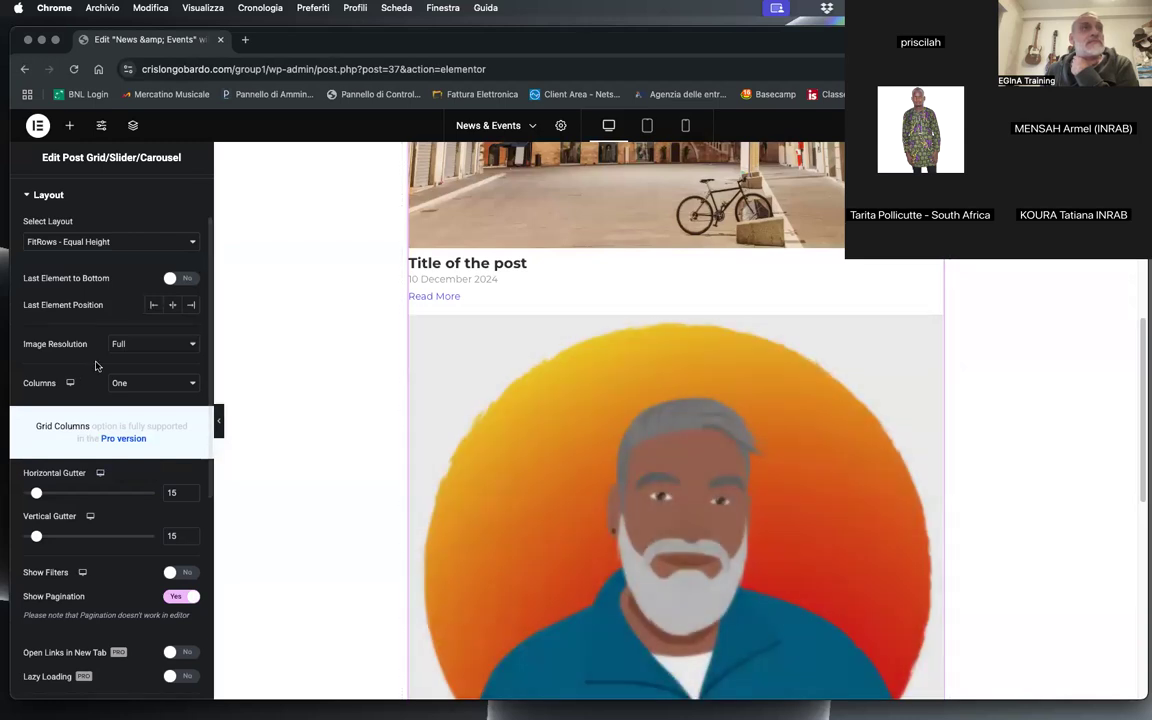
{"action": "scroll", "coordinate": [697, 337], "scroll_direction": "up", "scroll_amount": 10}
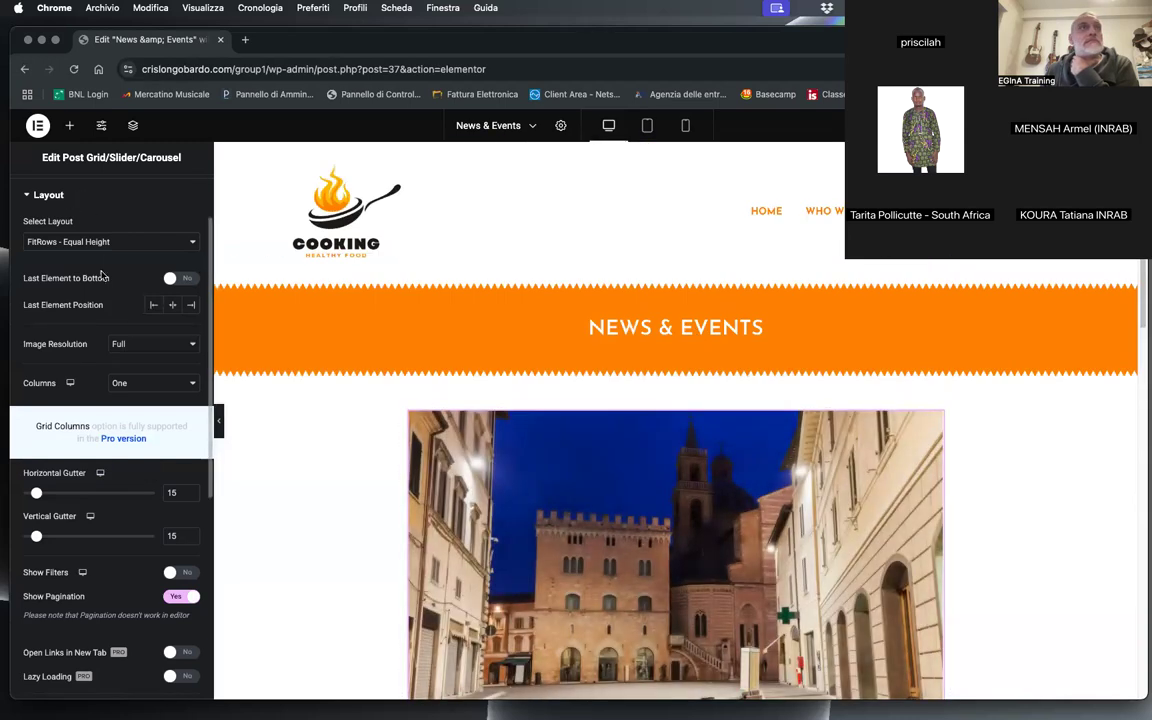
{"action": "scroll", "coordinate": [93, 260], "scroll_direction": "up", "scroll_amount": 2}
Step: Change the font family of the post grid's title style to Josefin Sans
{"action": "left_click", "coordinate": [117, 195]}
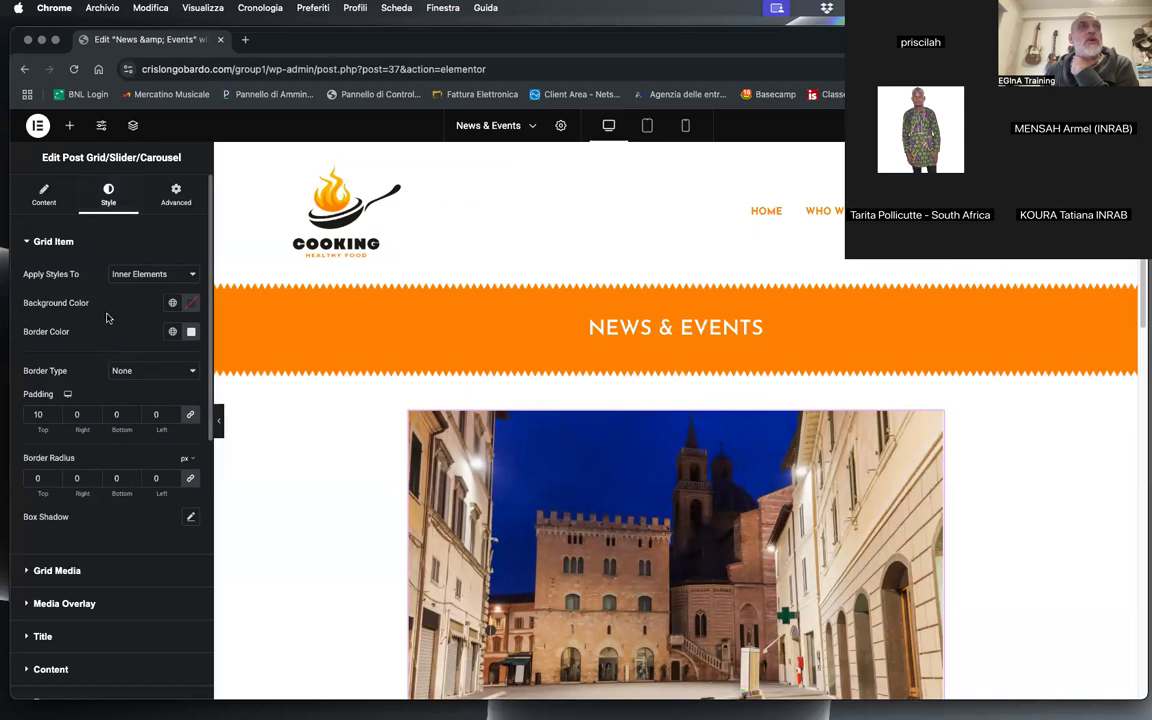
{"action": "scroll", "coordinate": [504, 502], "scroll_direction": "down", "scroll_amount": 3}
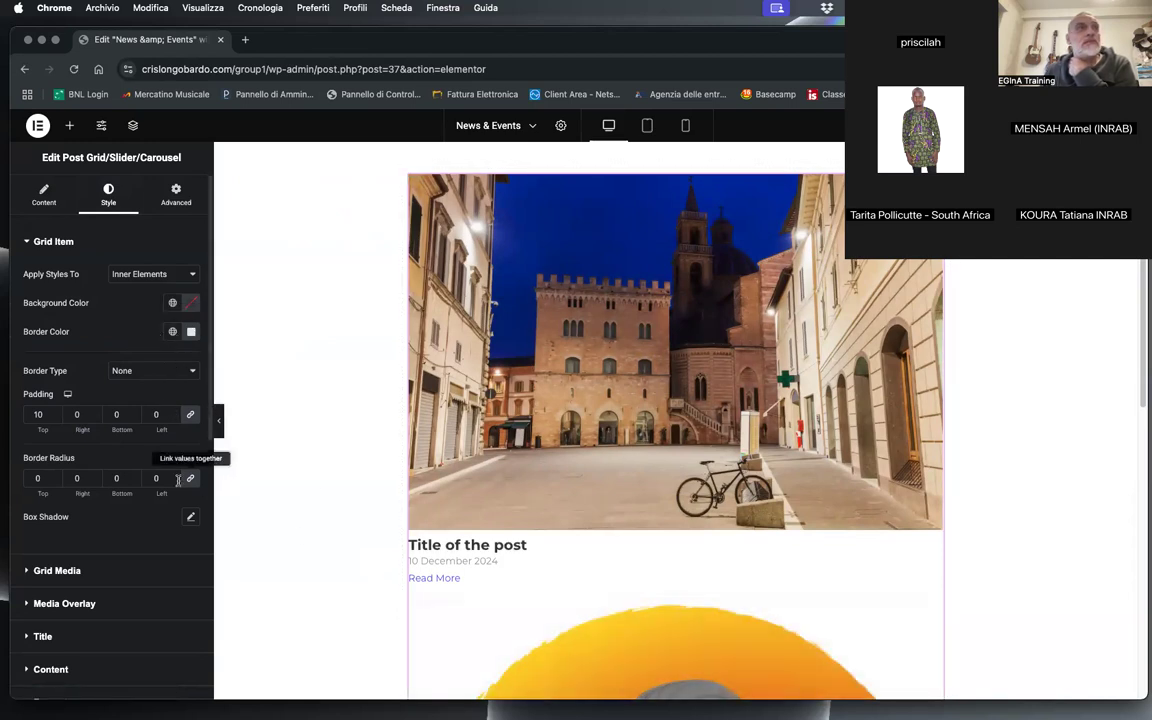
{"action": "scroll", "coordinate": [145, 539], "scroll_direction": "down", "scroll_amount": 1}
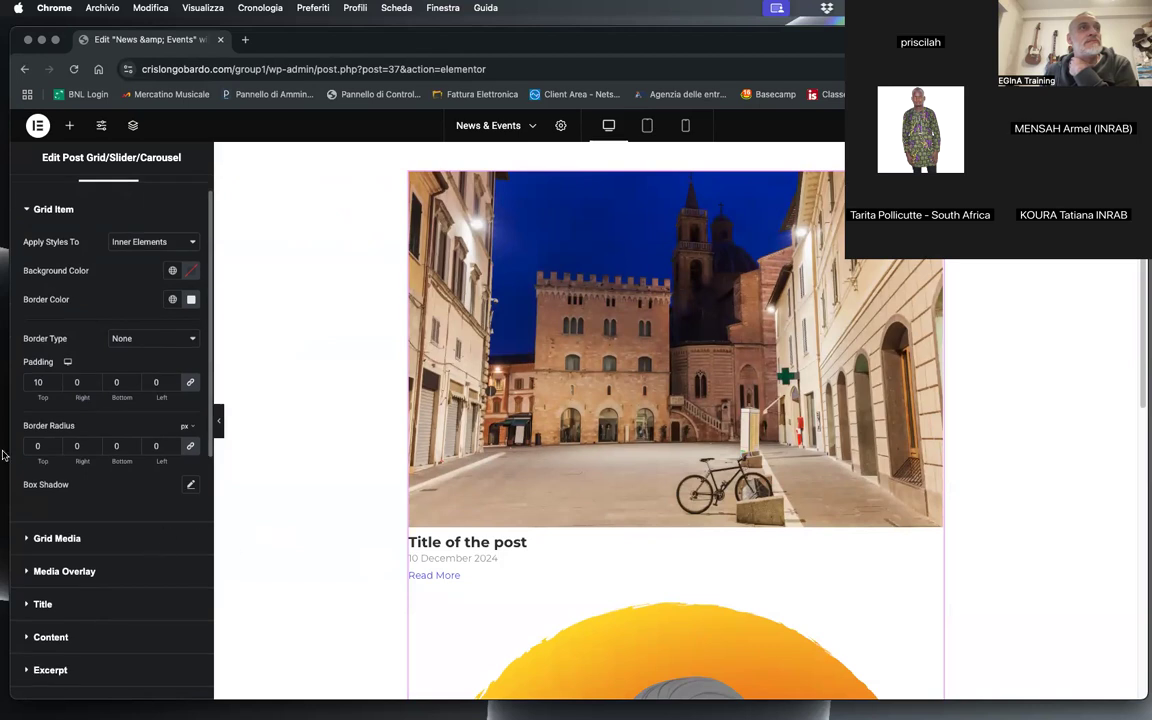
{"action": "scroll", "coordinate": [142, 542], "scroll_direction": "down", "scroll_amount": 1}
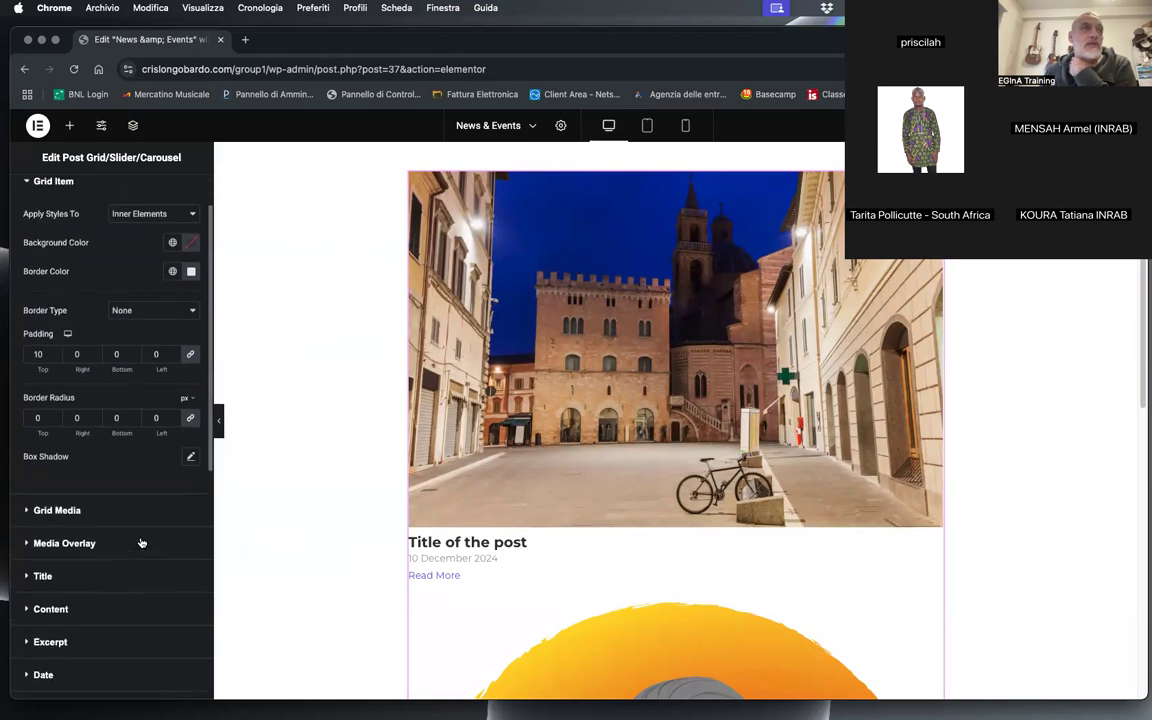
{"action": "left_click", "coordinate": [65, 582]}
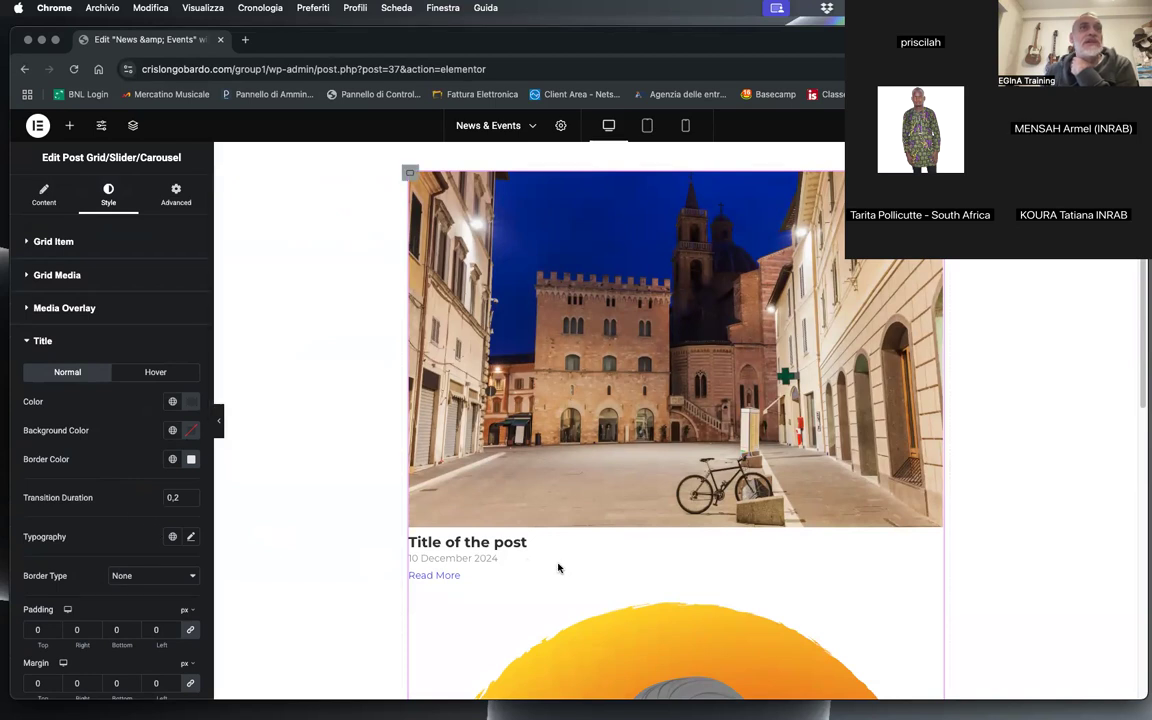
{"action": "left_click", "coordinate": [190, 538]}
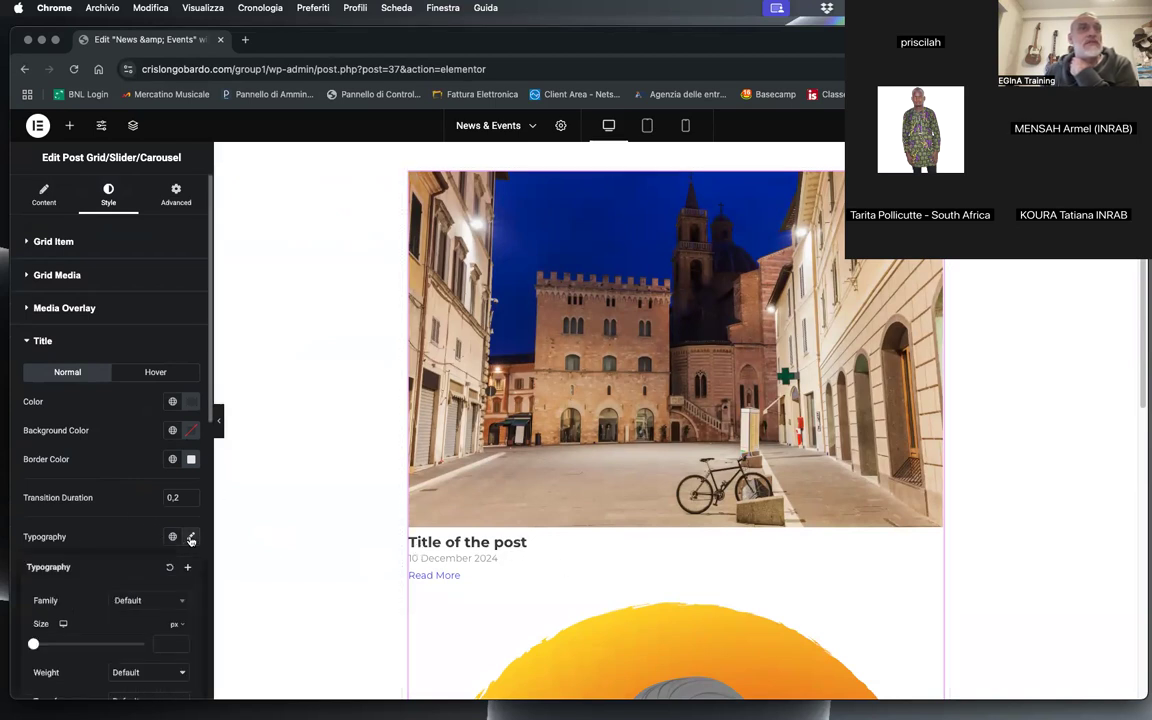
{"action": "left_click", "coordinate": [130, 602]}
{"action": "type", "text": "jose"}
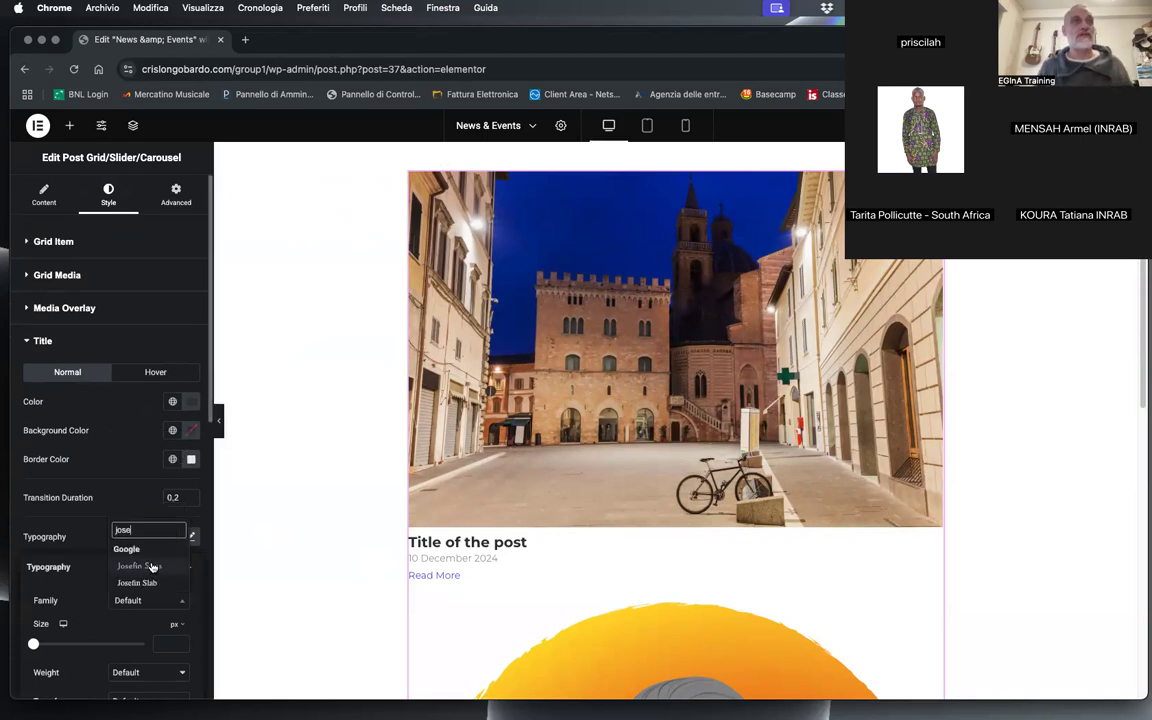
{"action": "left_click", "coordinate": [151, 567]}
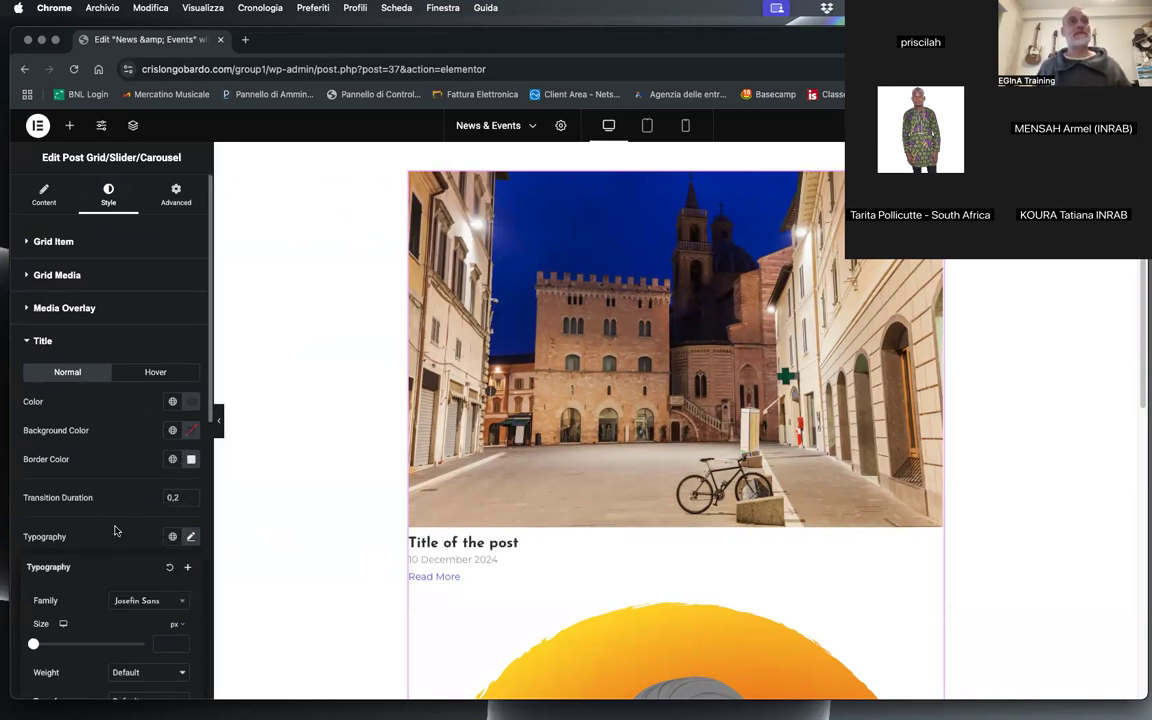
Step: Set the post title's size to 22 px and its weight to 700 (Bold) after trying 600 (Semi Bold)
{"action": "scroll", "coordinate": [150, 570], "scroll_direction": "down", "scroll_amount": 1}
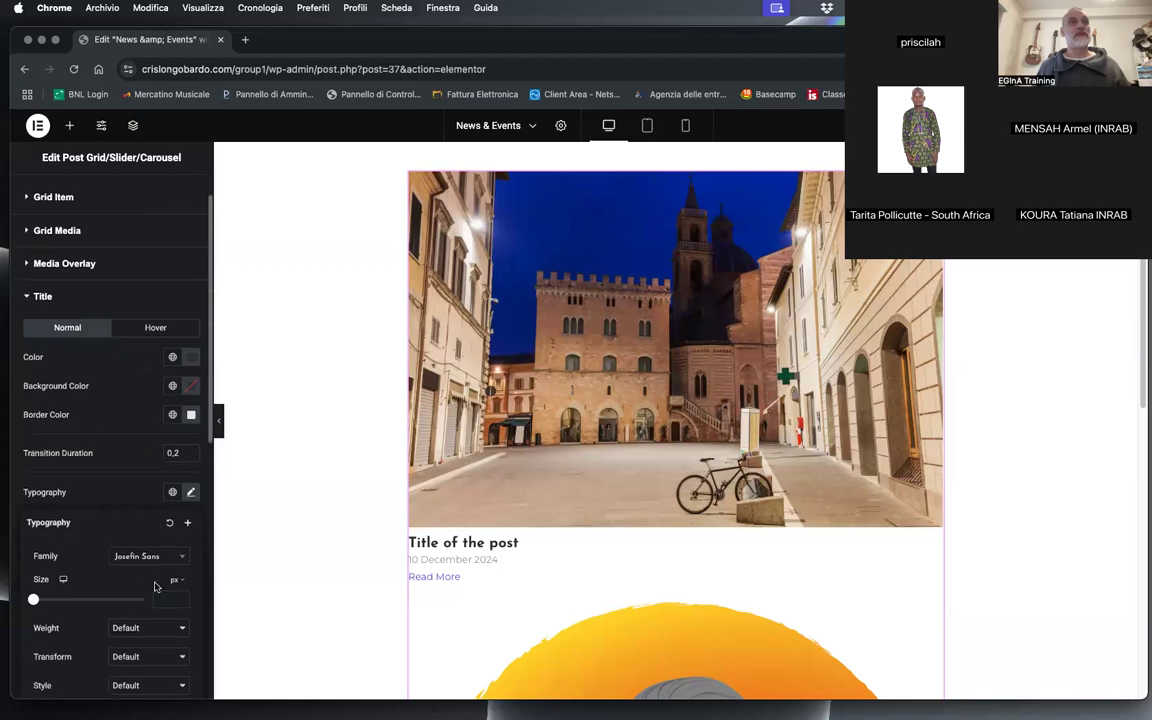
{"action": "left_click_drag", "start_coordinate": [35, 601], "coordinate": [67, 602]}
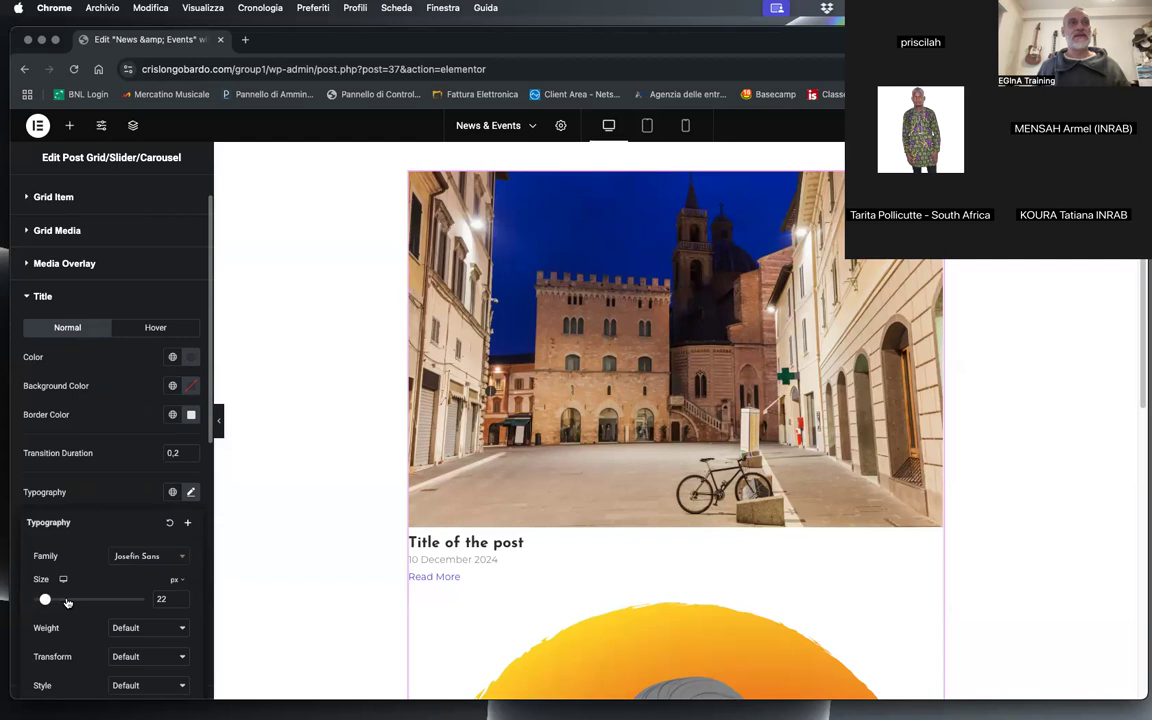
{"action": "left_click", "coordinate": [157, 627]}
{"action": "left_click", "coordinate": [143, 567]}
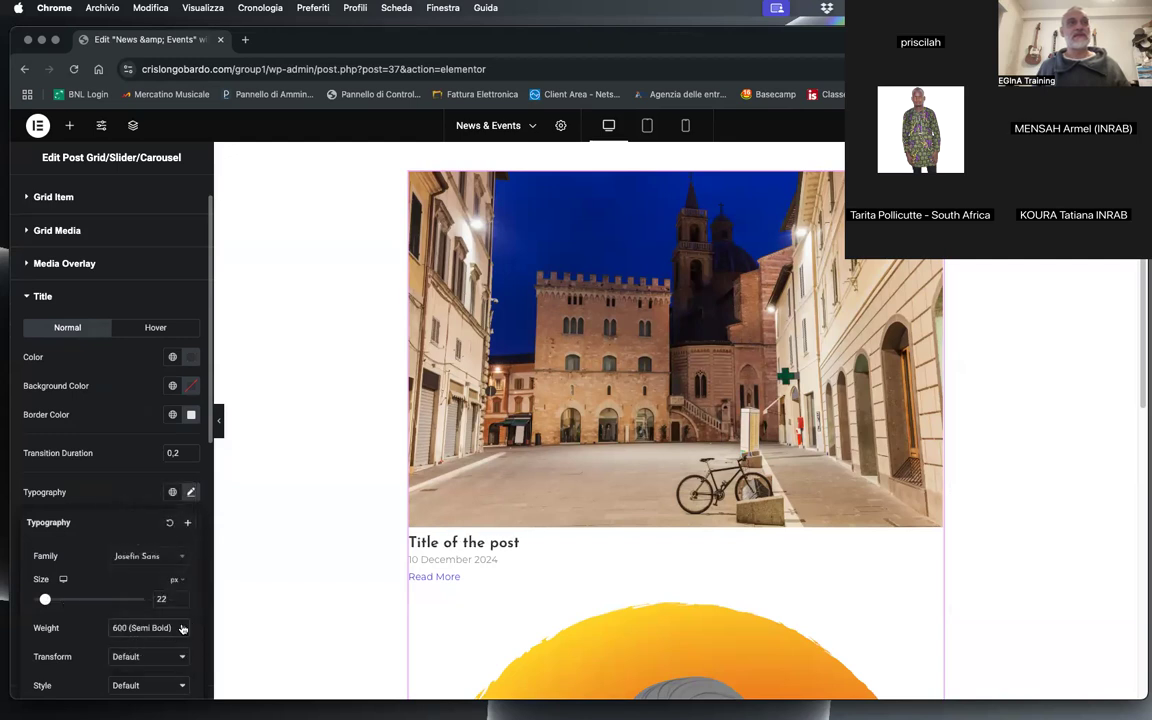
{"action": "left_click", "coordinate": [183, 628]}
{"action": "left_click", "coordinate": [140, 640]}
Step: Transform the post titles to uppercase and reduce their font size to 20 px
{"action": "left_click", "coordinate": [137, 657]}
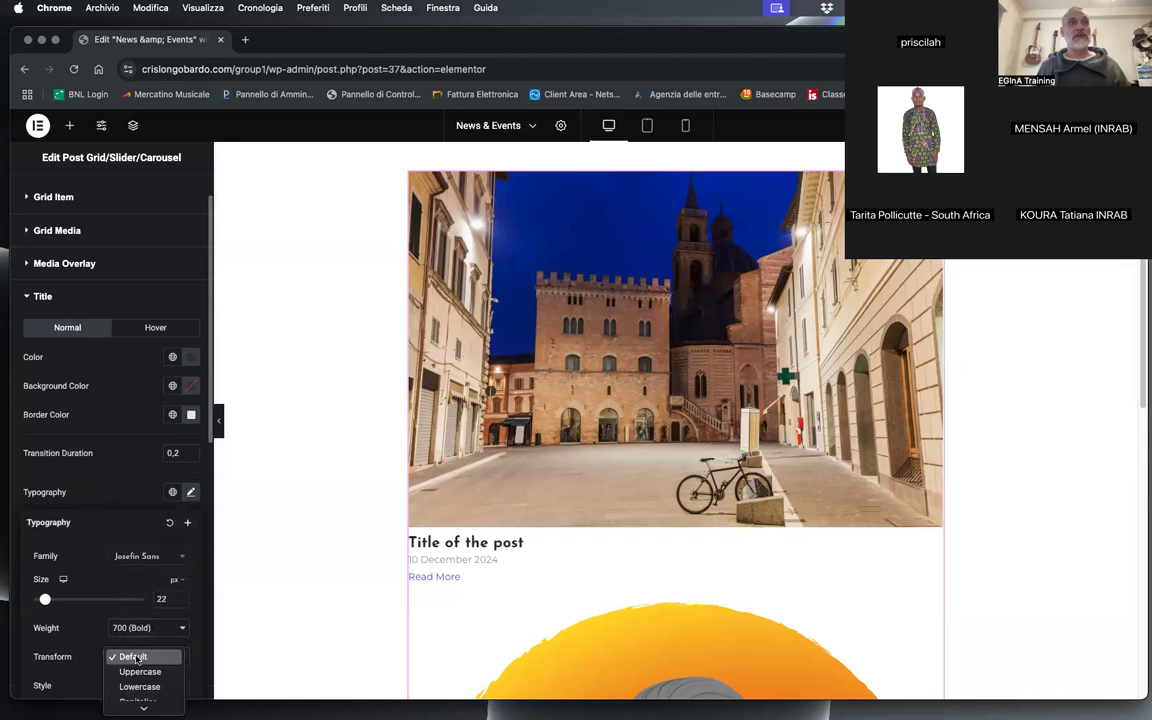
{"action": "left_click", "coordinate": [140, 671]}
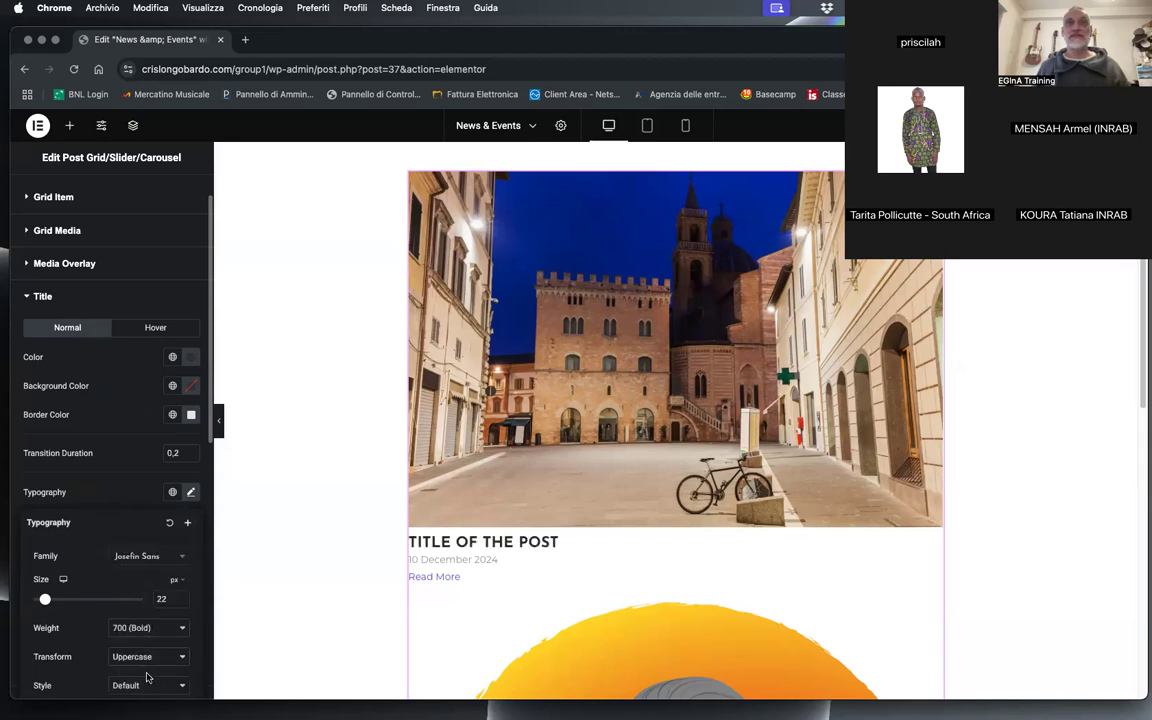
{"action": "left_click", "coordinate": [181, 602]}
{"action": "left_click", "coordinate": [181, 602]}
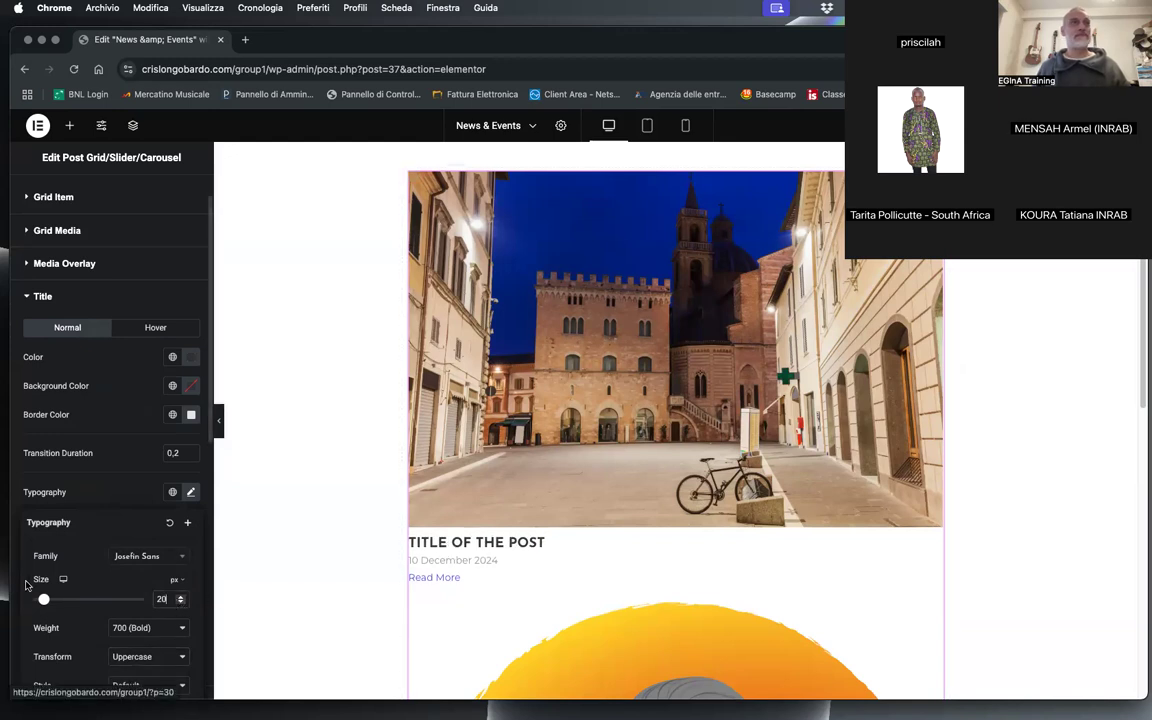
Step: Set the post titles' normal colour to the orange #FF8B02, copied from the browser's colour picker extension
{"action": "left_click", "coordinate": [155, 329]}
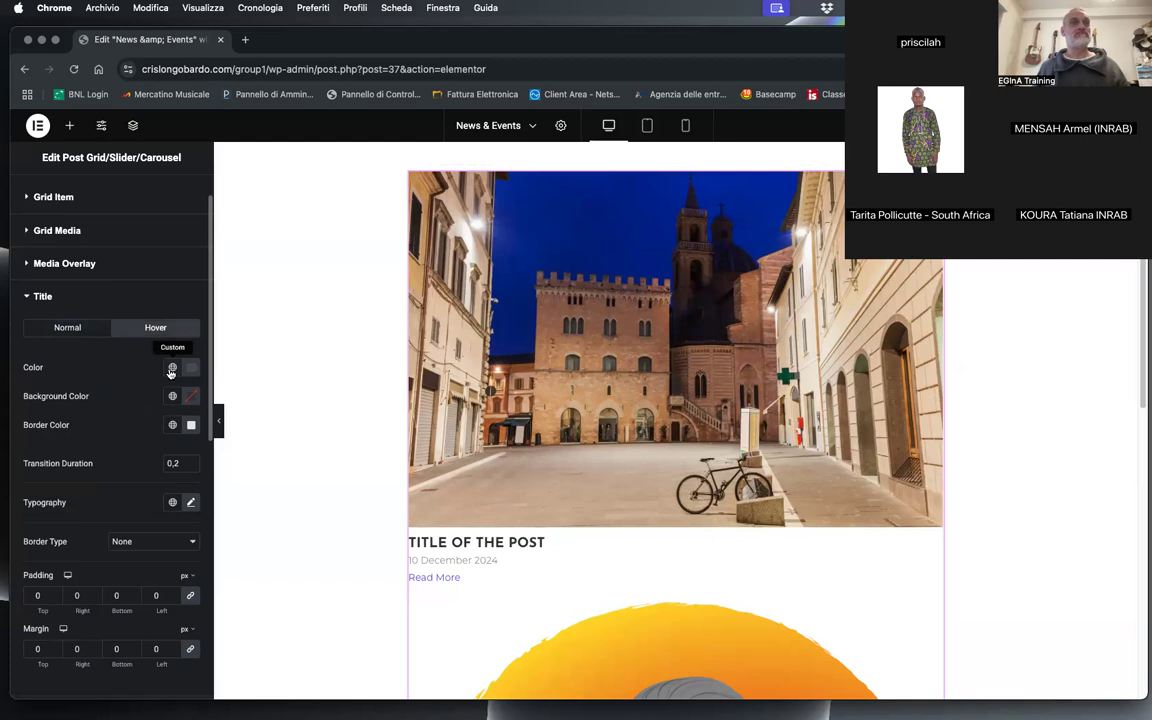
{"action": "left_click", "coordinate": [76, 328]}
{"action": "left_click", "coordinate": [190, 358]}
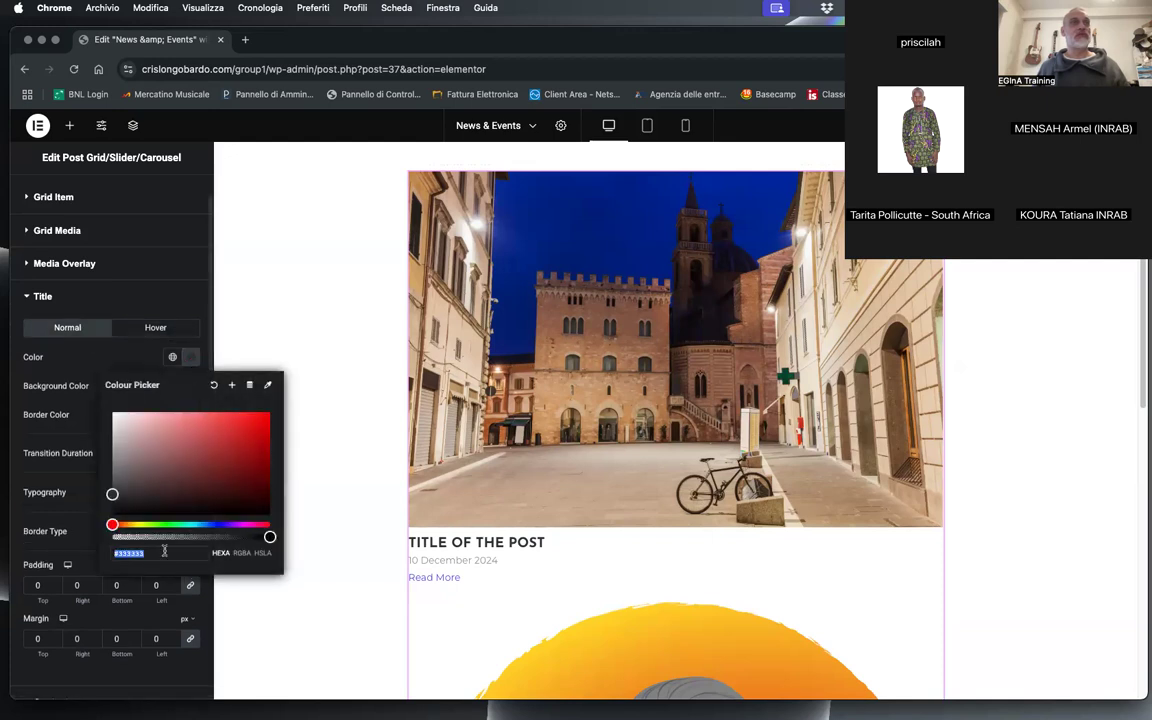
{"action": "left_click", "coordinate": [140, 556]}
{"action": "double_click", "coordinate": [139, 554]}
{"action": "scroll", "coordinate": [751, 607], "scroll_direction": "down", "scroll_amount": 3}
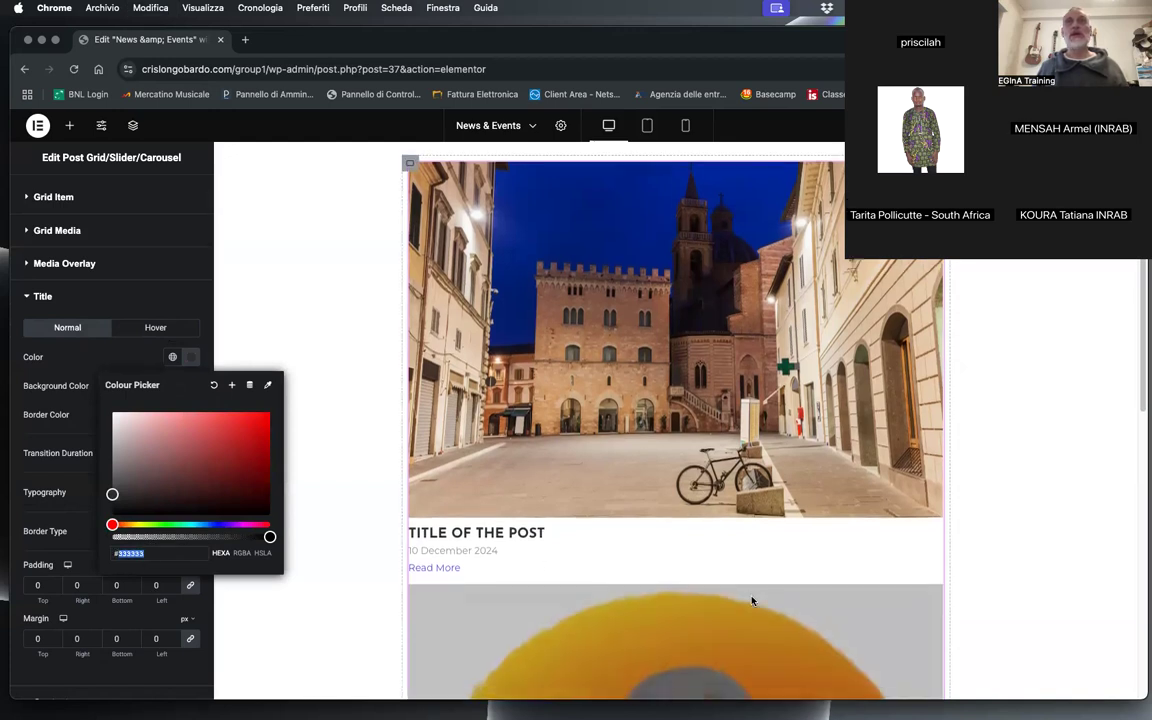
{"action": "scroll", "coordinate": [751, 607], "scroll_direction": "up", "scroll_amount": 6}
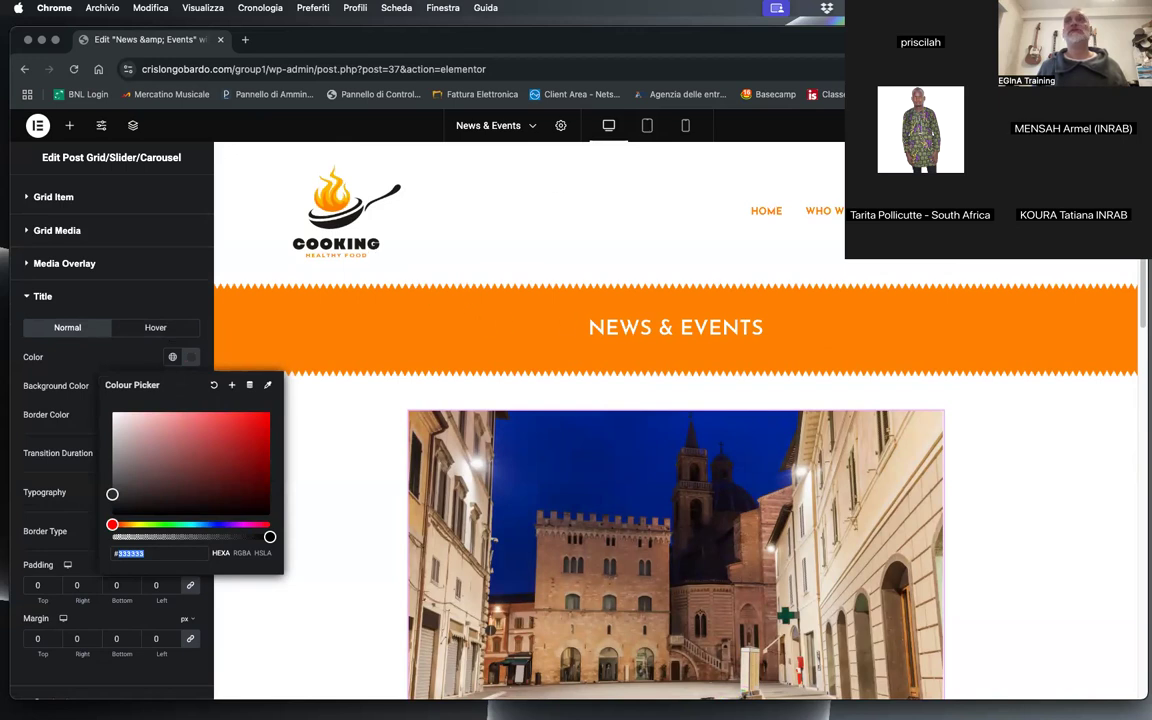
{"action": "left_click", "coordinate": [971, 69]}
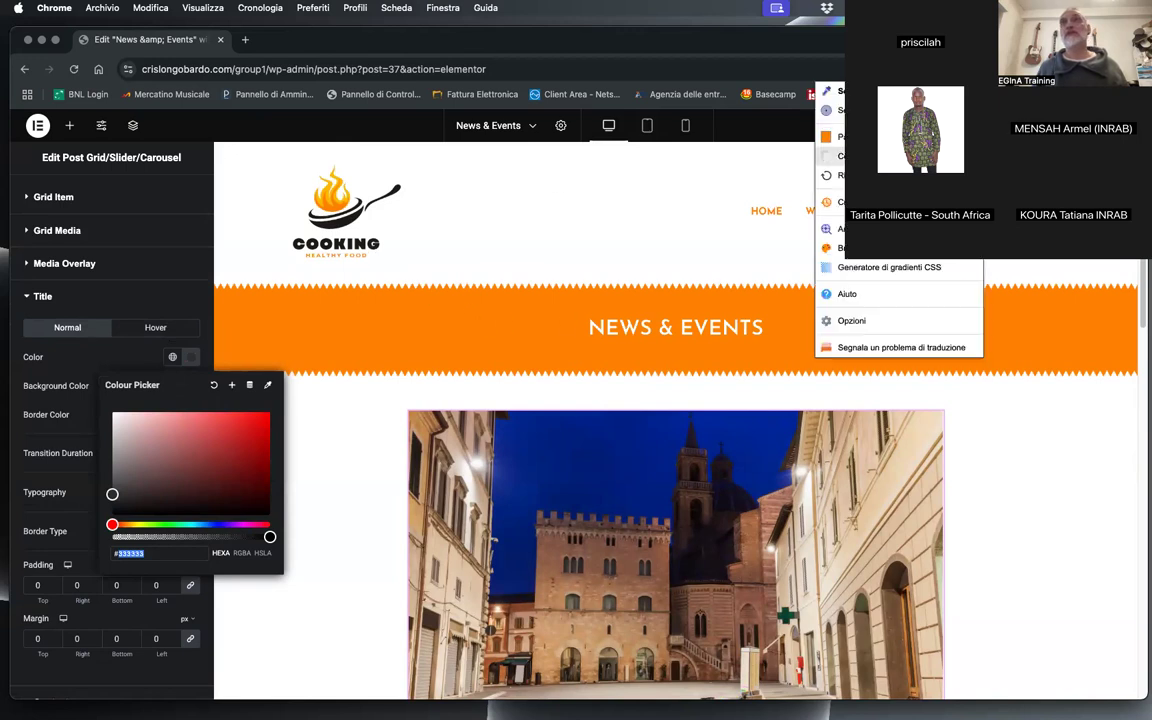
{"action": "left_click", "coordinate": [900, 157]}
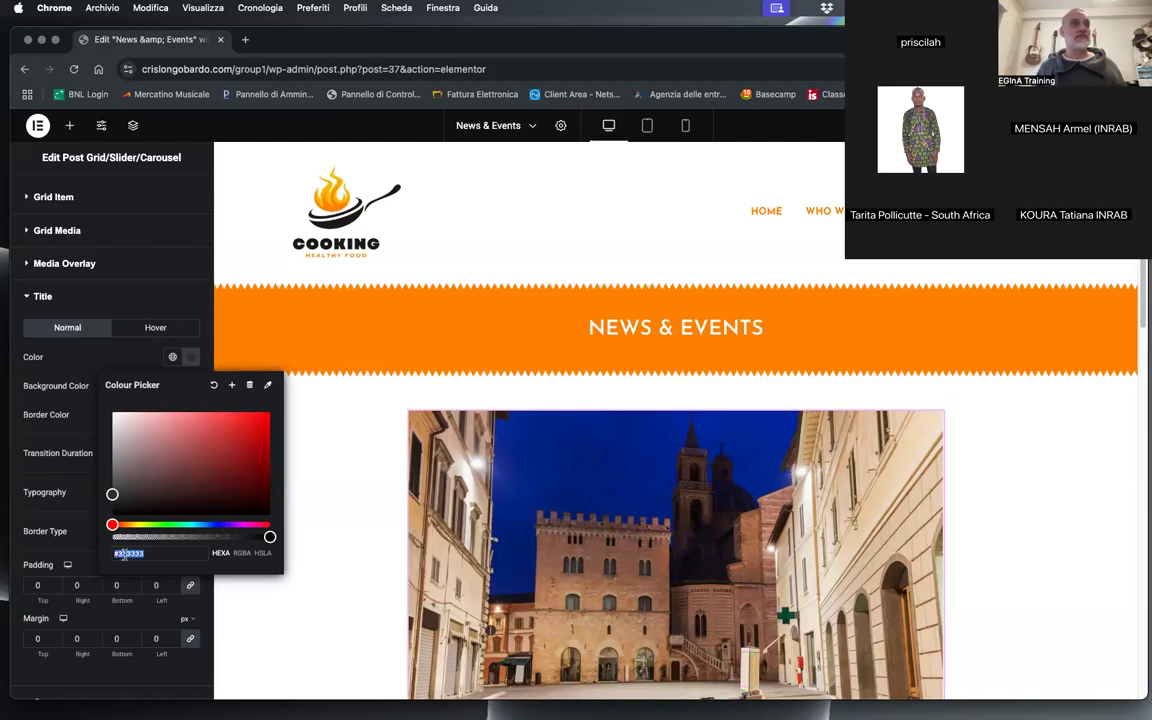
{"action": "type", "text": "#FF8B02"}
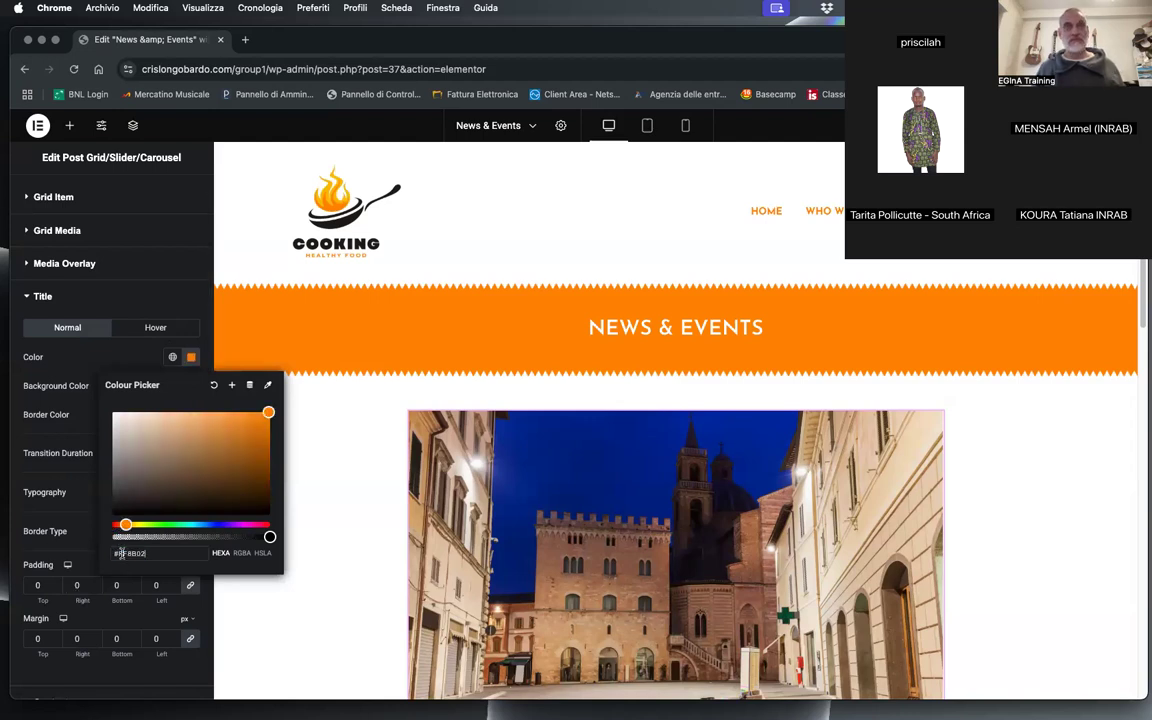
{"action": "left_click", "coordinate": [59, 403]}
{"action": "scroll", "coordinate": [678, 566], "scroll_direction": "down", "scroll_amount": 5}
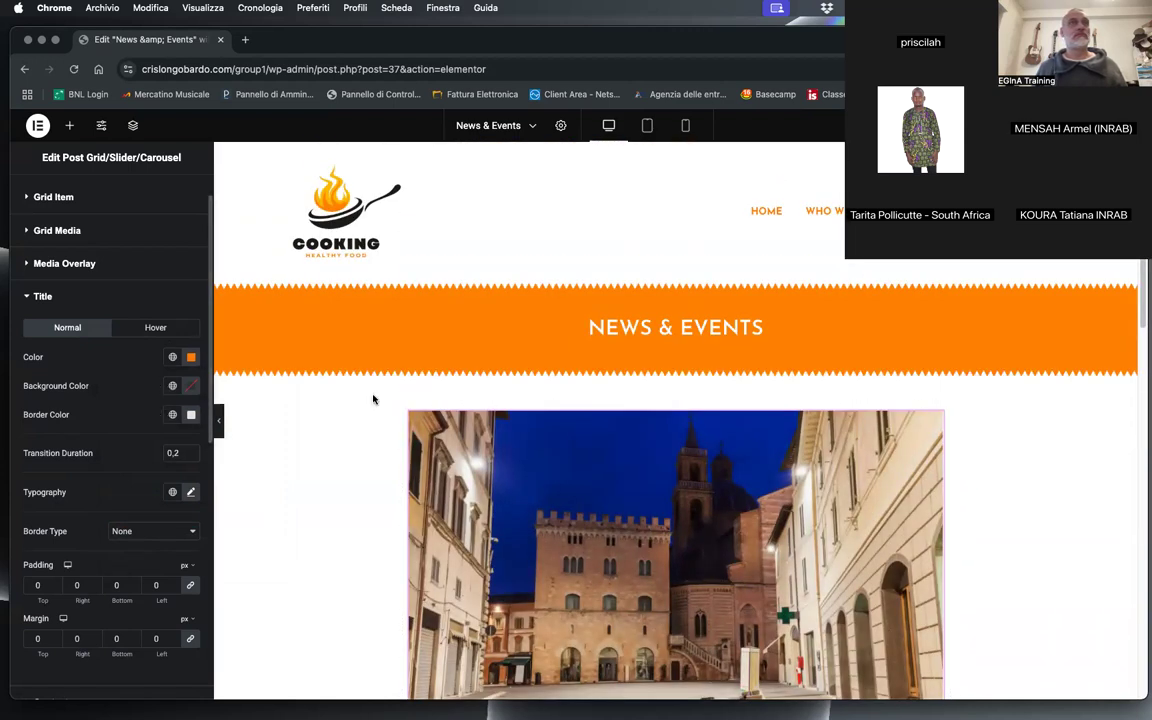
{"action": "scroll", "coordinate": [586, 496], "scroll_direction": "down", "scroll_amount": 5}
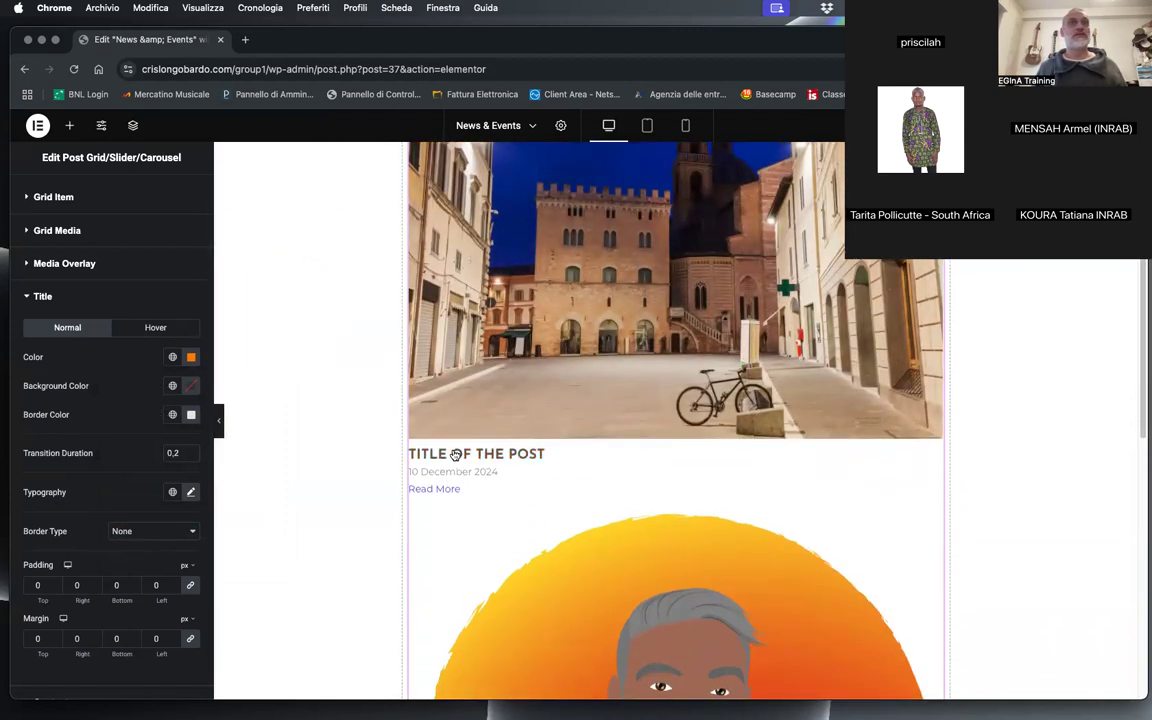
Step: Set the hover colour of the post titles to #999 and close the title style settings
{"action": "left_click", "coordinate": [155, 327]}
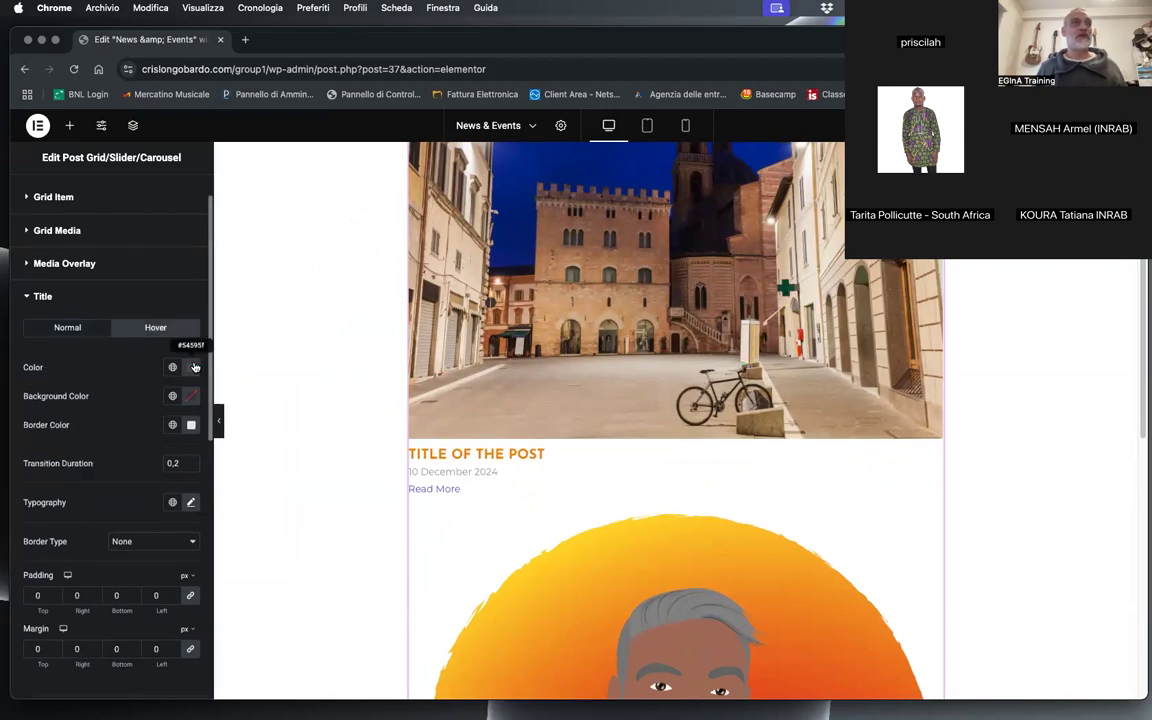
{"action": "left_click", "coordinate": [195, 367]}
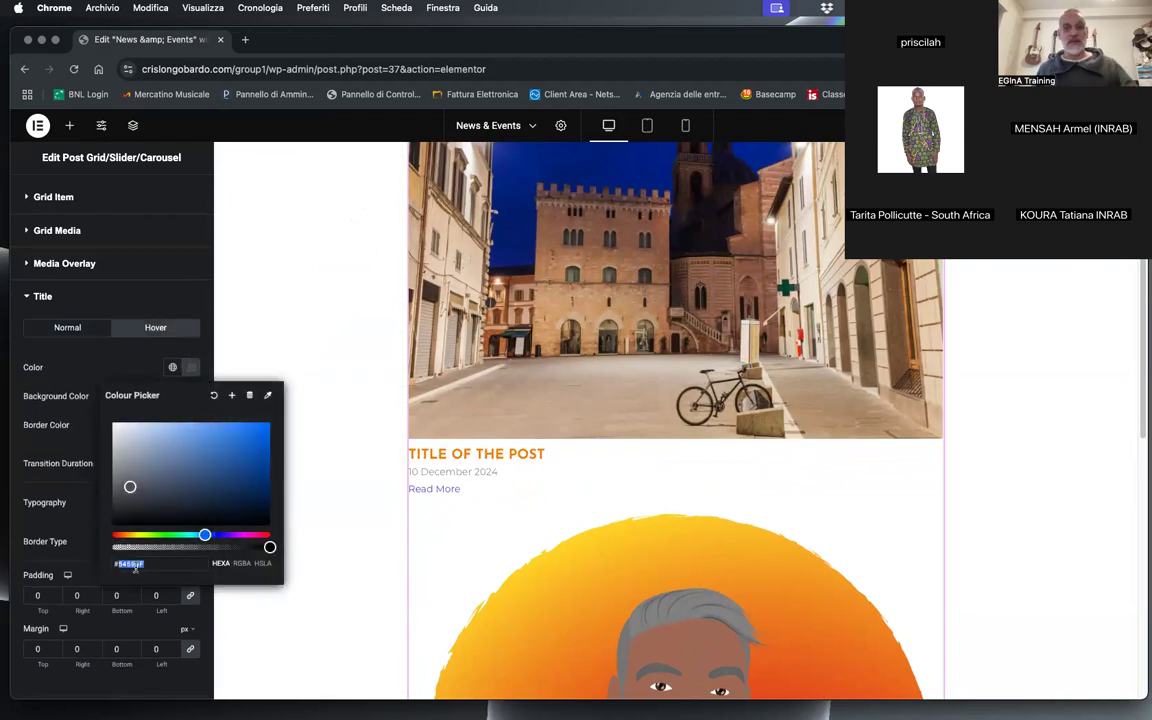
{"action": "type", "text": "999"}
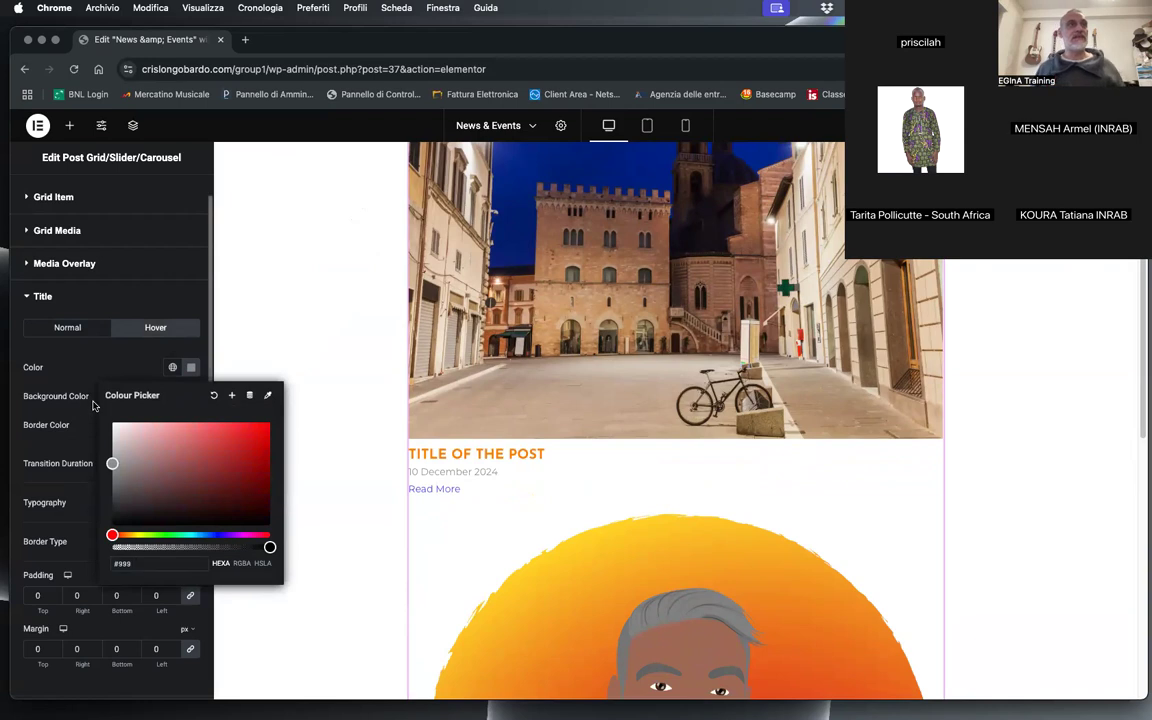
{"action": "left_click", "coordinate": [95, 402]}
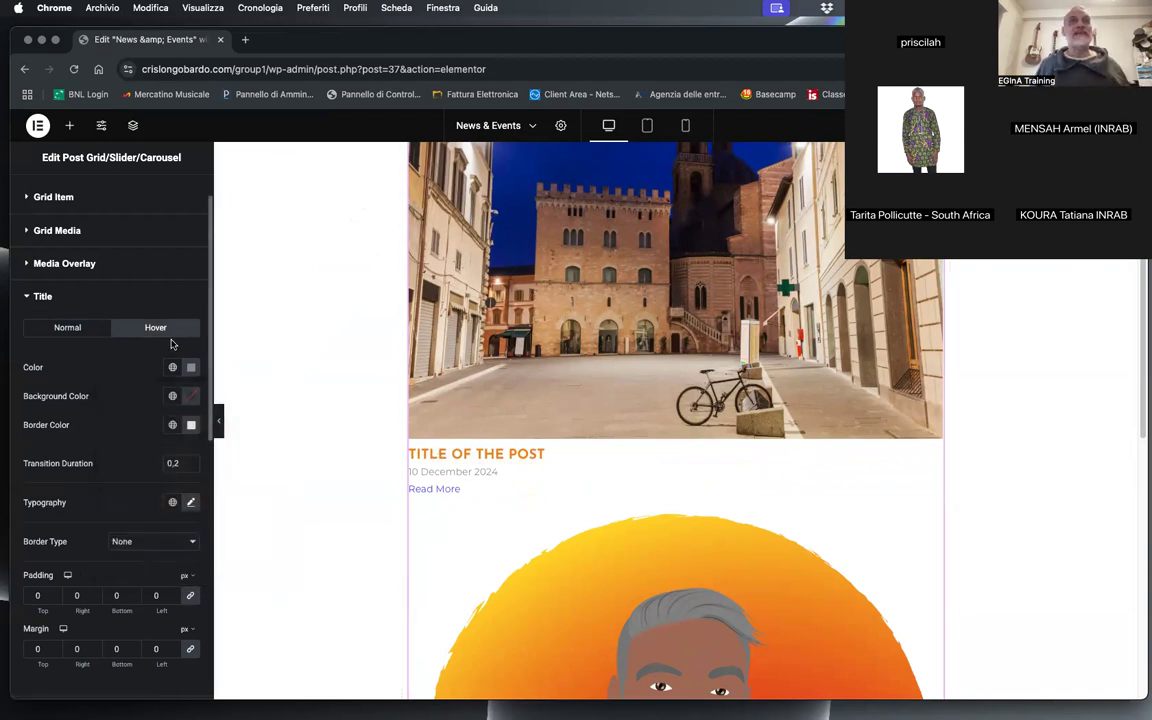
{"action": "left_click", "coordinate": [42, 298]}
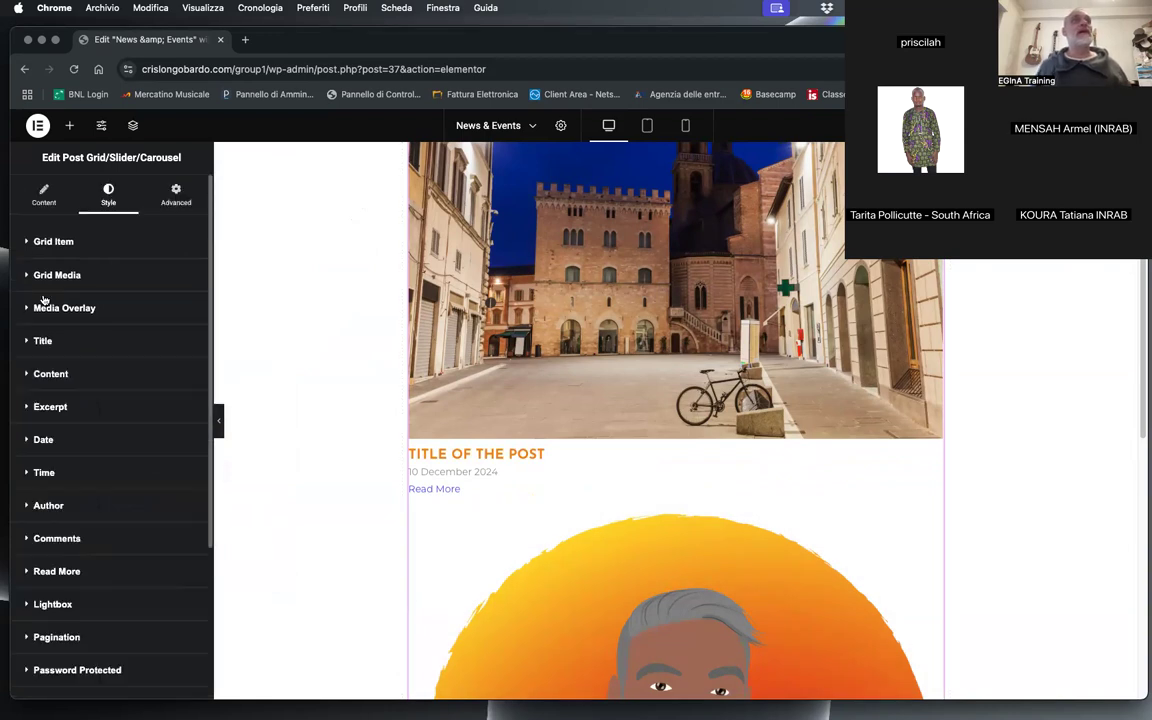
Step: Add a Separator item to the post grid's elements and place it between the Title and the Date
{"action": "left_click", "coordinate": [52, 203]}
{"action": "scroll", "coordinate": [162, 471], "scroll_direction": "down", "scroll_amount": 5}
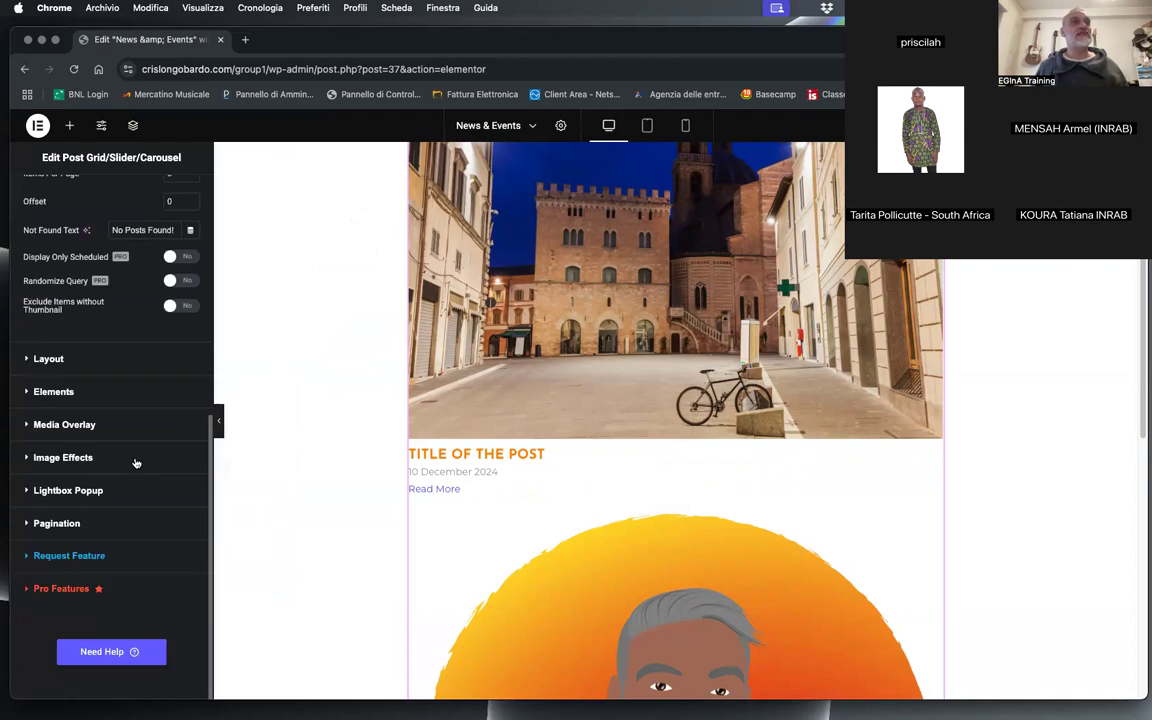
{"action": "left_click", "coordinate": [46, 360]}
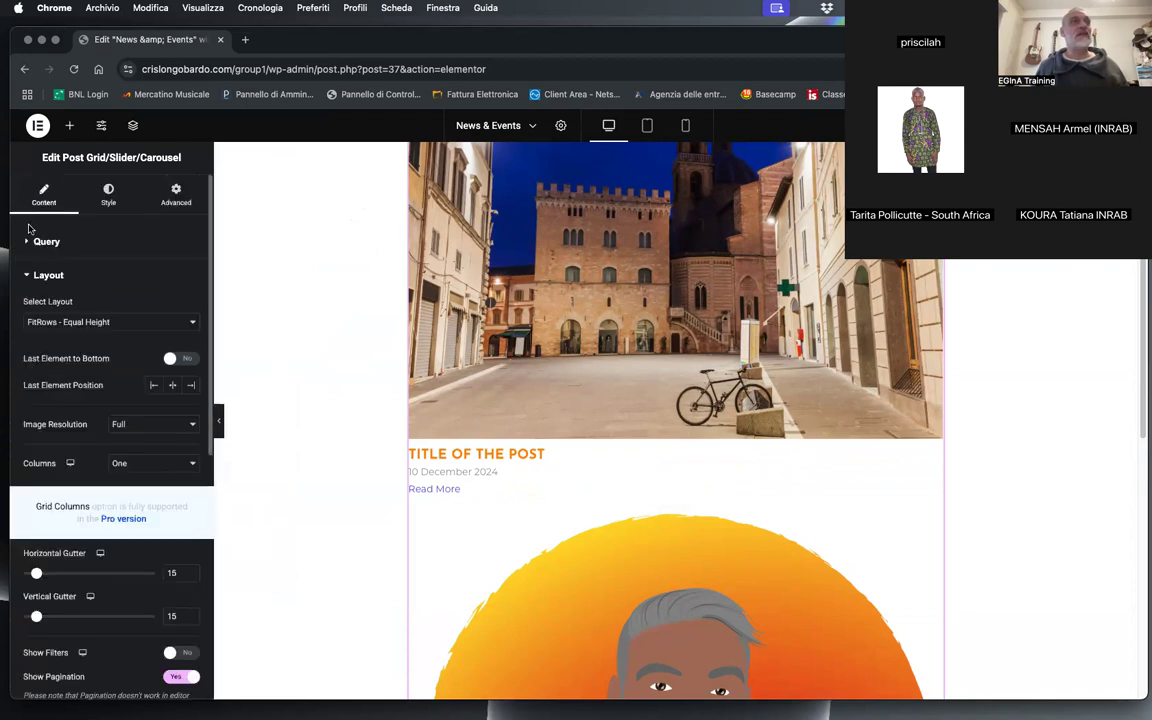
{"action": "left_click", "coordinate": [28, 262]}
{"action": "left_click", "coordinate": [30, 290]}
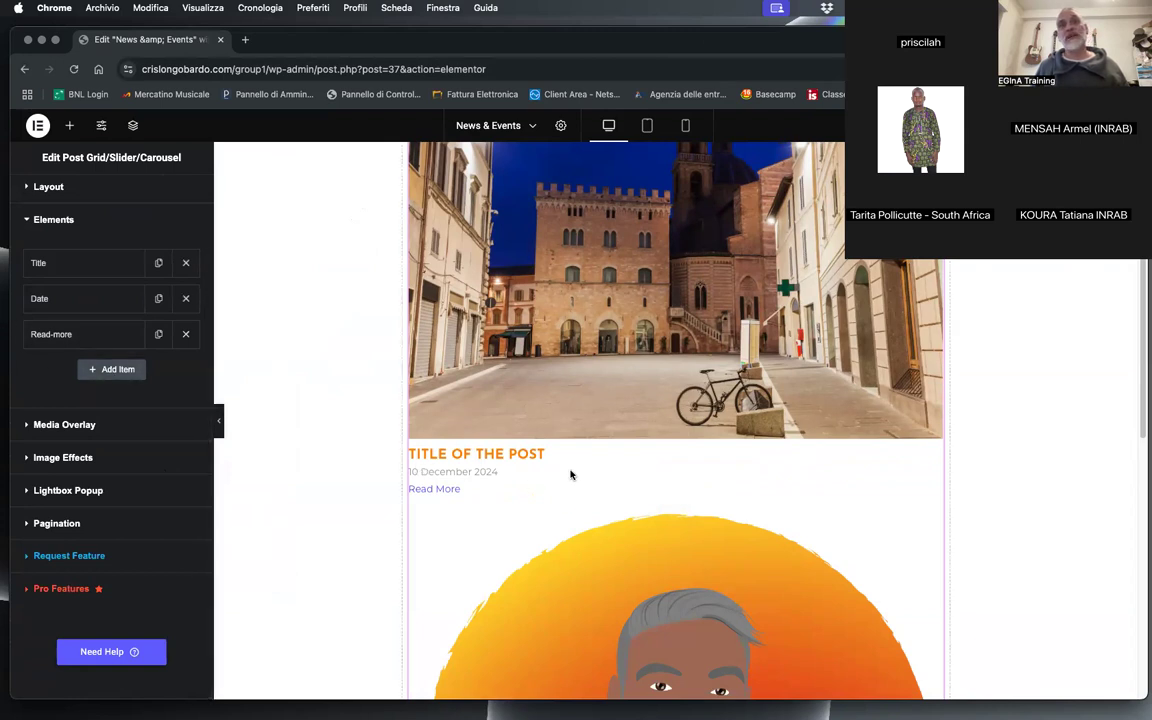
{"action": "left_click", "coordinate": [88, 369]}
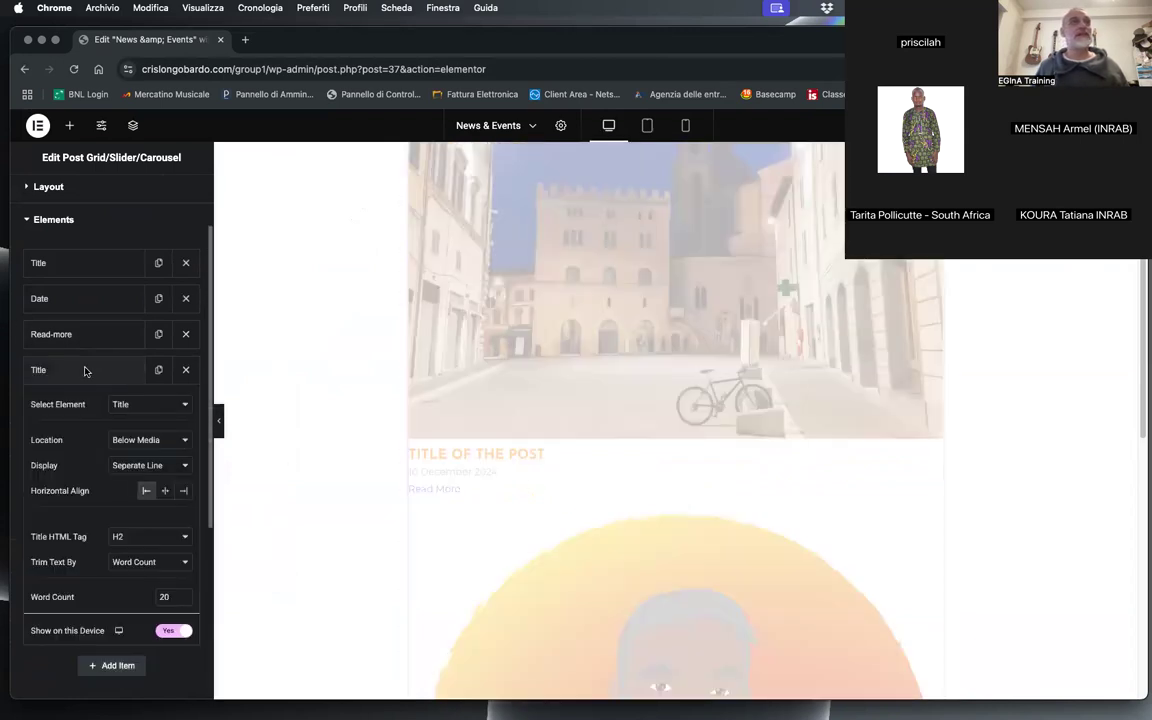
{"action": "left_click", "coordinate": [185, 369]}
{"action": "left_click", "coordinate": [112, 369]}
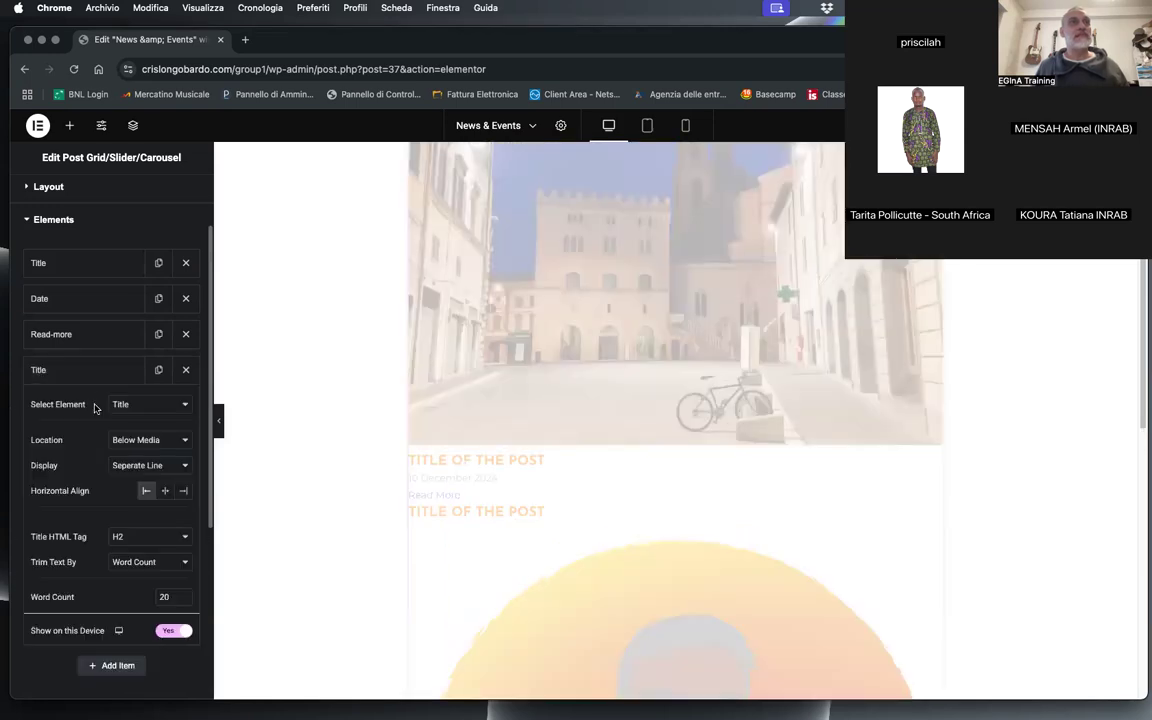
{"action": "left_click", "coordinate": [152, 404]}
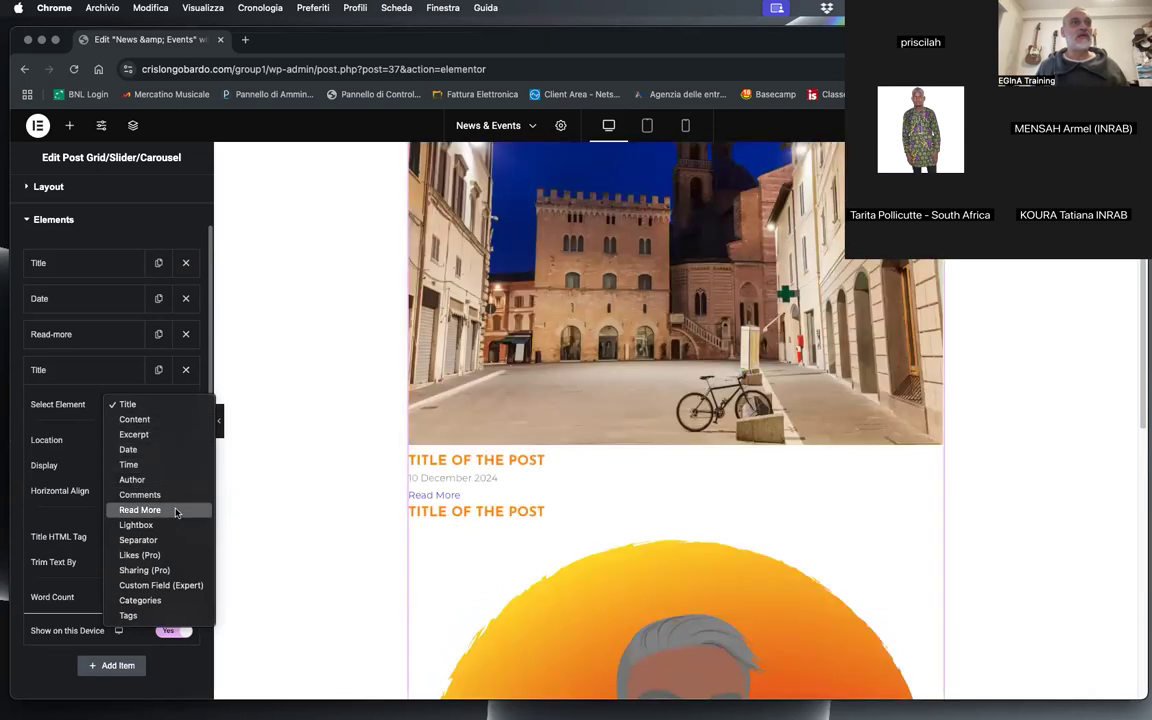
{"action": "left_click", "coordinate": [169, 541]}
{"action": "left_click_drag", "start_coordinate": [51, 373], "coordinate": [48, 294]}
{"action": "left_click", "coordinate": [48, 294]}
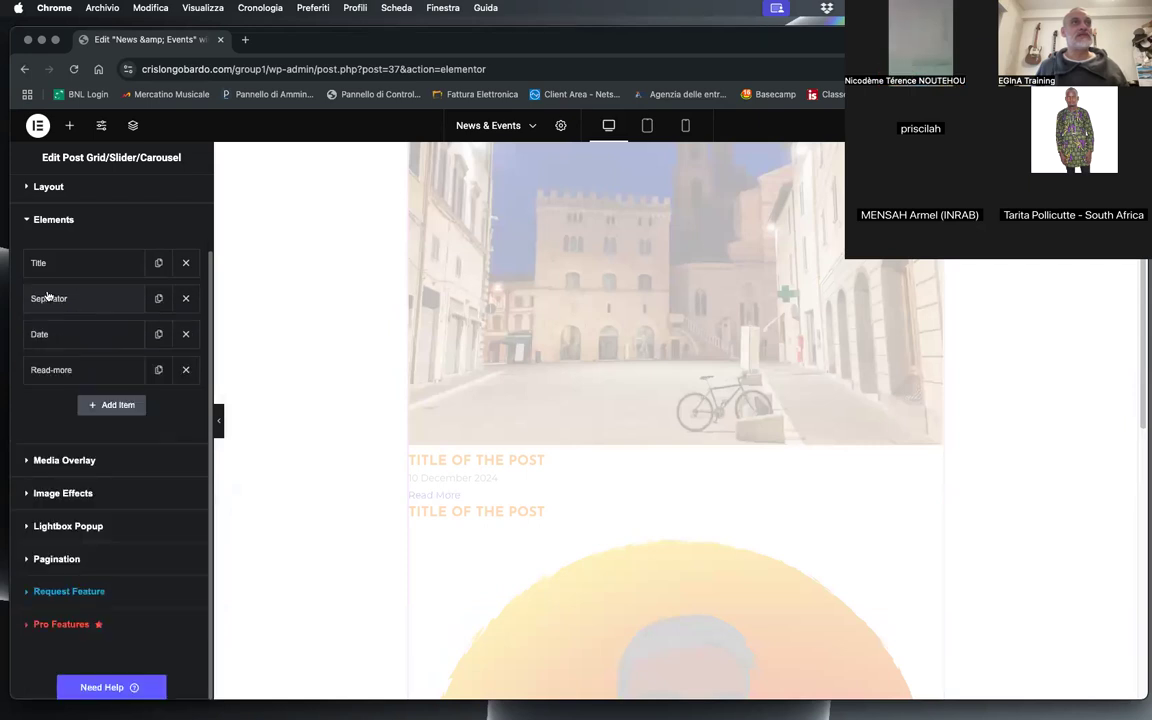
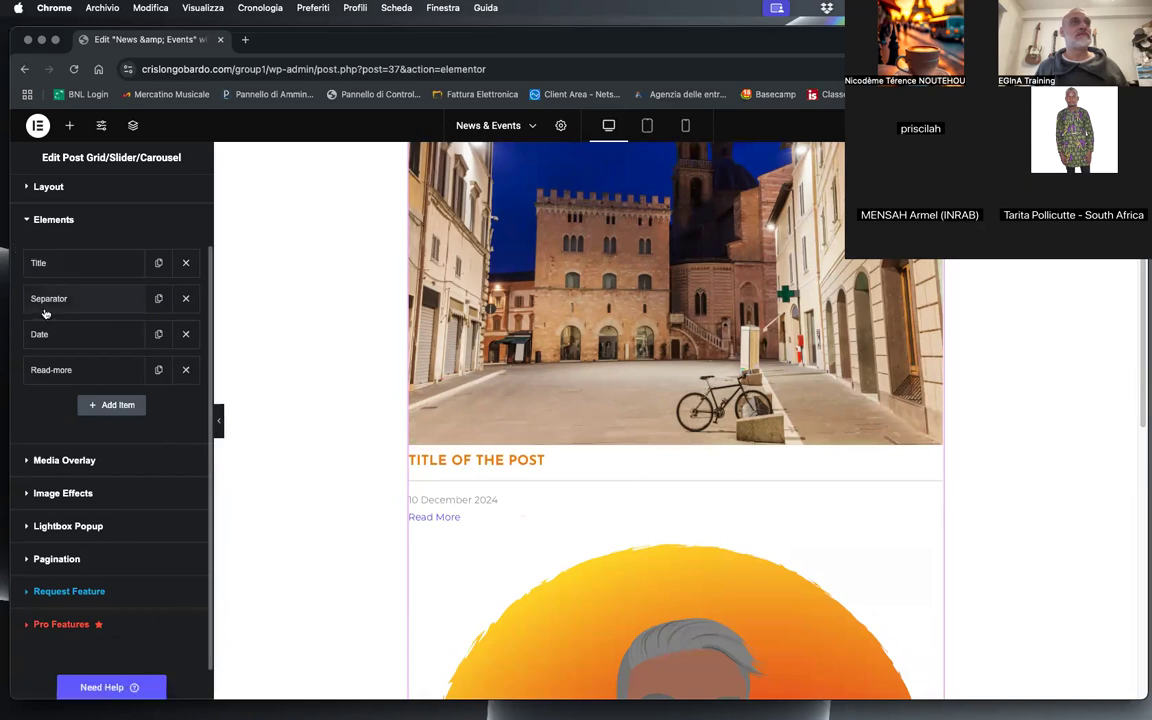
Step: Centre the Separator element horizontally in the post grid and assign it Separator Style 2
{"action": "left_click", "coordinate": [94, 300]}
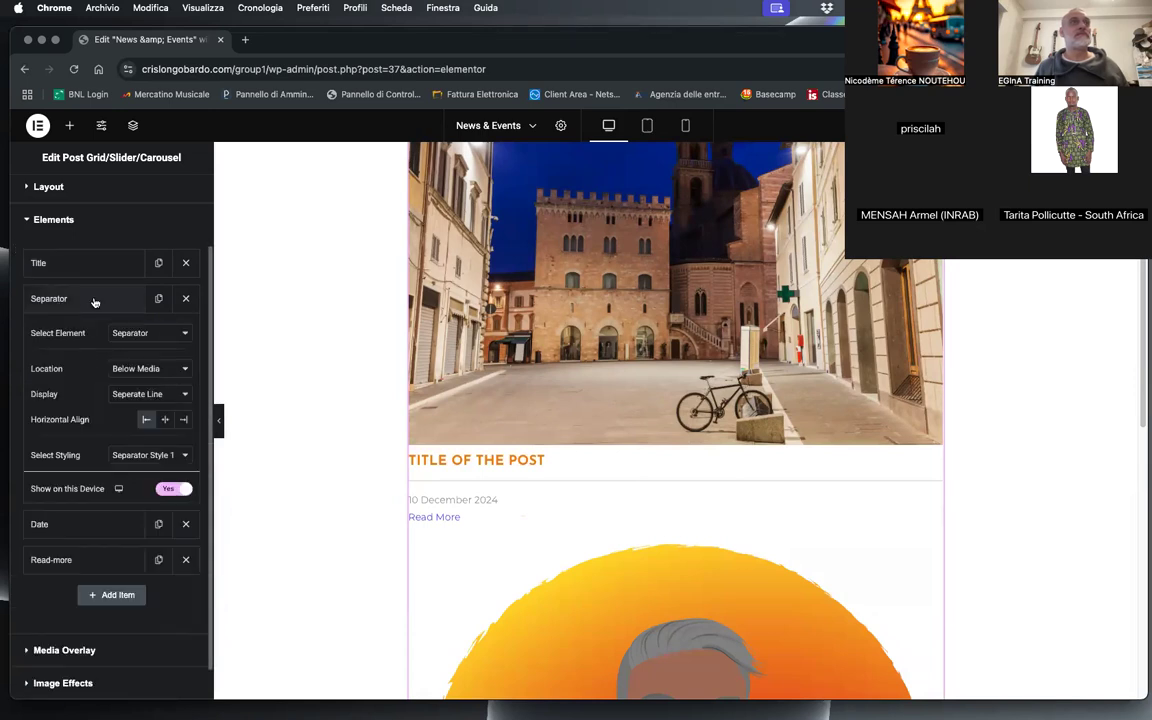
{"action": "left_click", "coordinate": [146, 333]}
{"action": "left_click", "coordinate": [55, 355]}
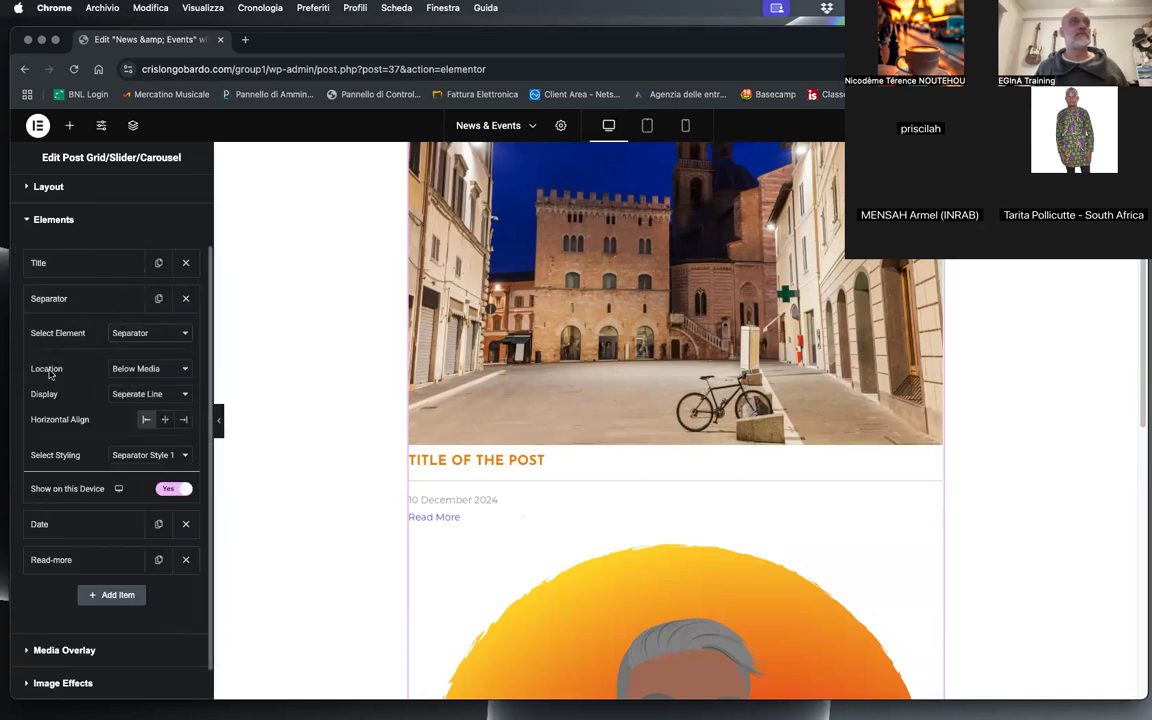
{"action": "left_click", "coordinate": [143, 369]}
{"action": "left_click", "coordinate": [66, 399]}
{"action": "left_click", "coordinate": [143, 396]}
{"action": "left_click", "coordinate": [57, 394]}
{"action": "left_click", "coordinate": [165, 419]}
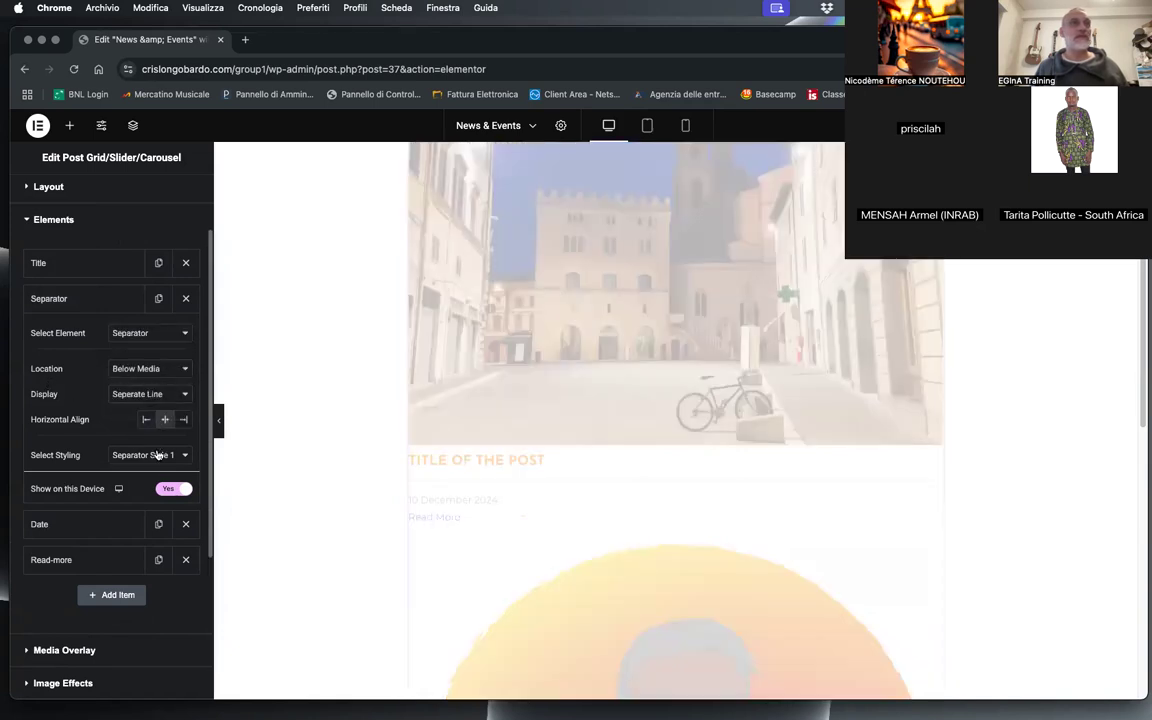
{"action": "left_click", "coordinate": [157, 456]}
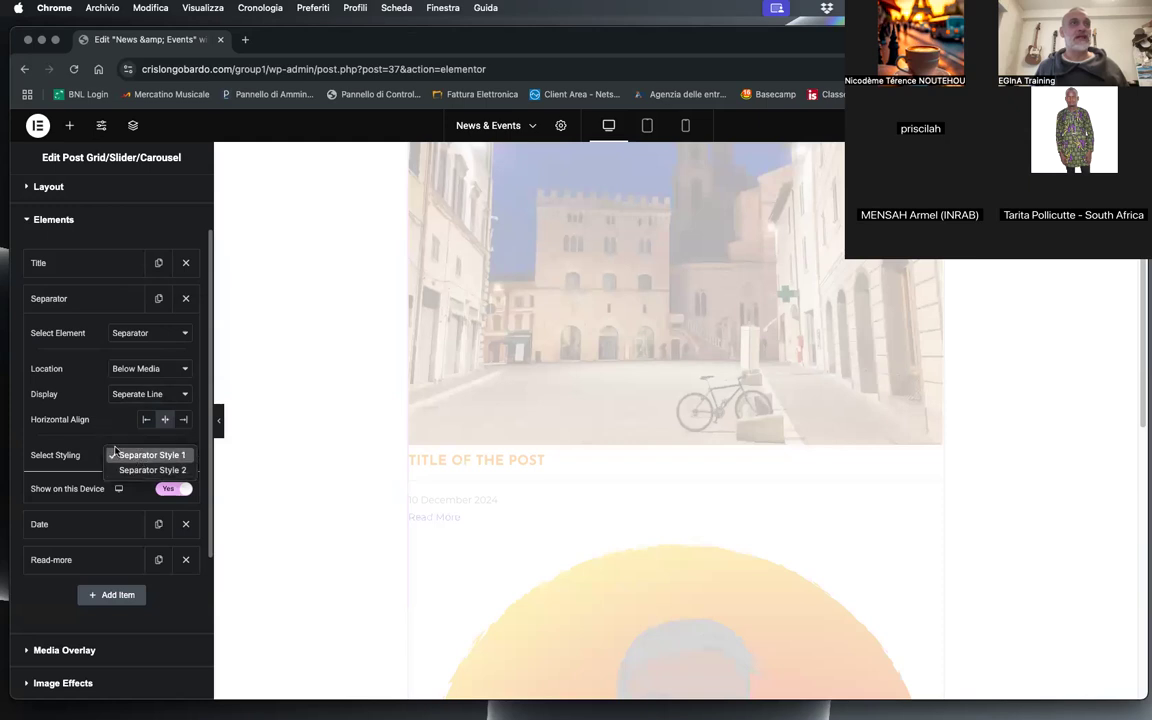
{"action": "left_click", "coordinate": [124, 471]}
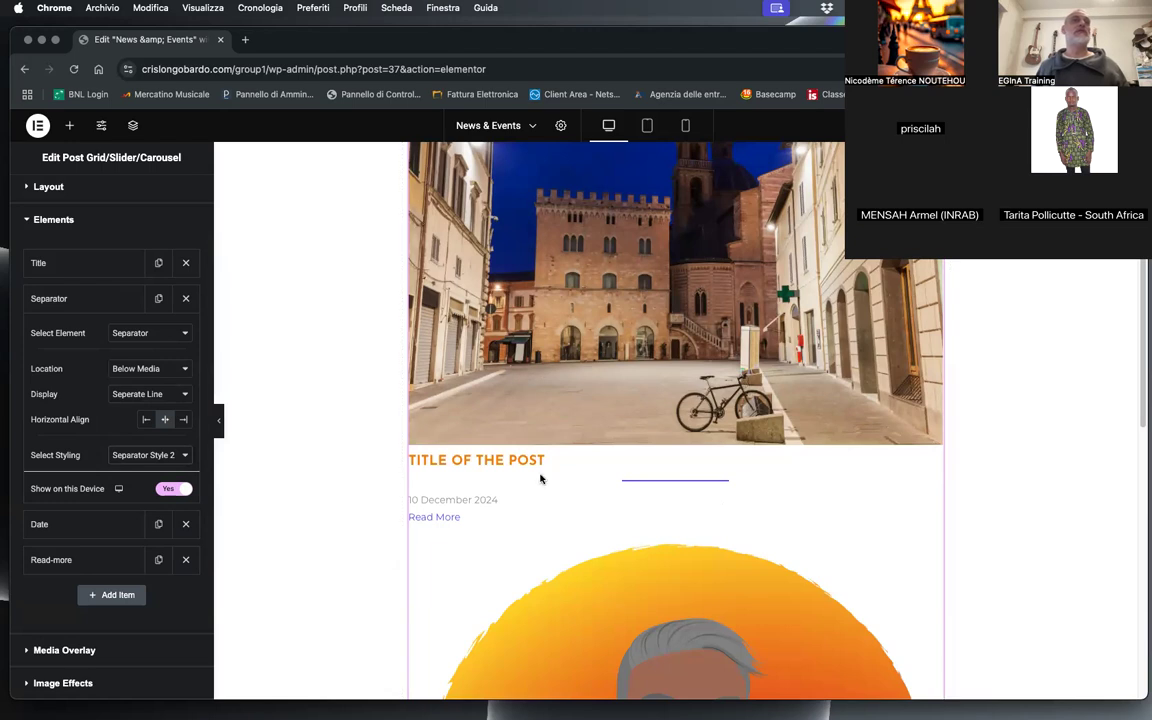
Step: Centre the Title element horizontally in the post grid and close its settings
{"action": "left_click", "coordinate": [54, 274]}
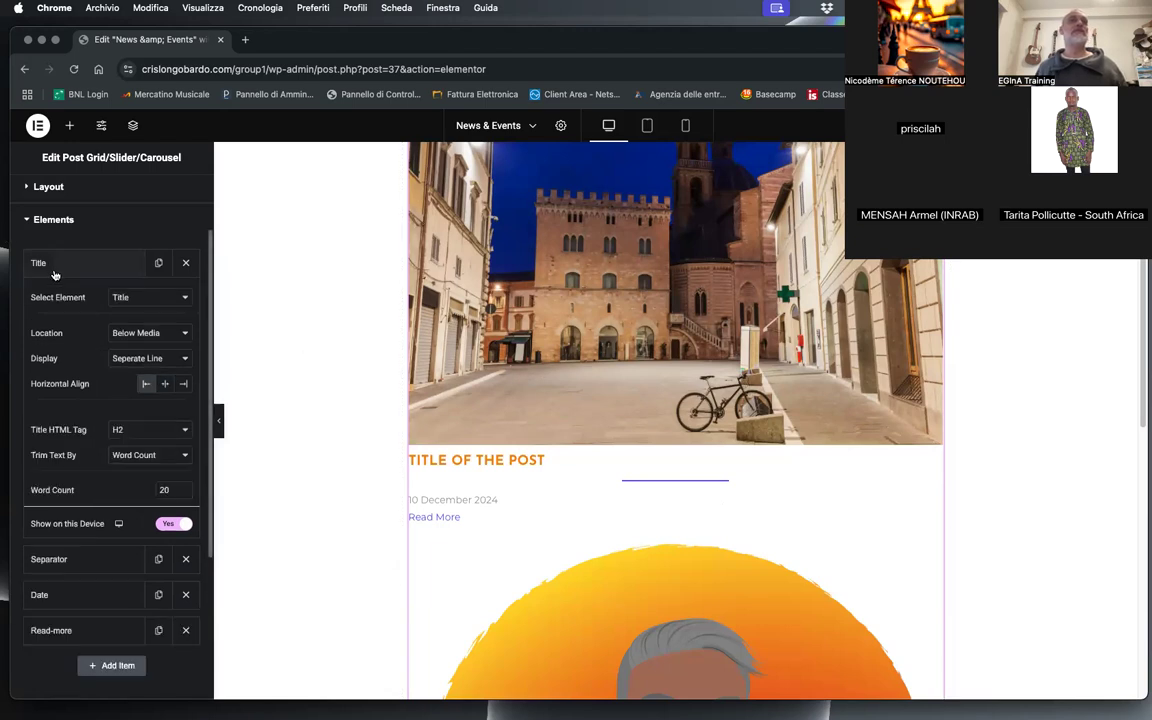
{"action": "left_click", "coordinate": [166, 384]}
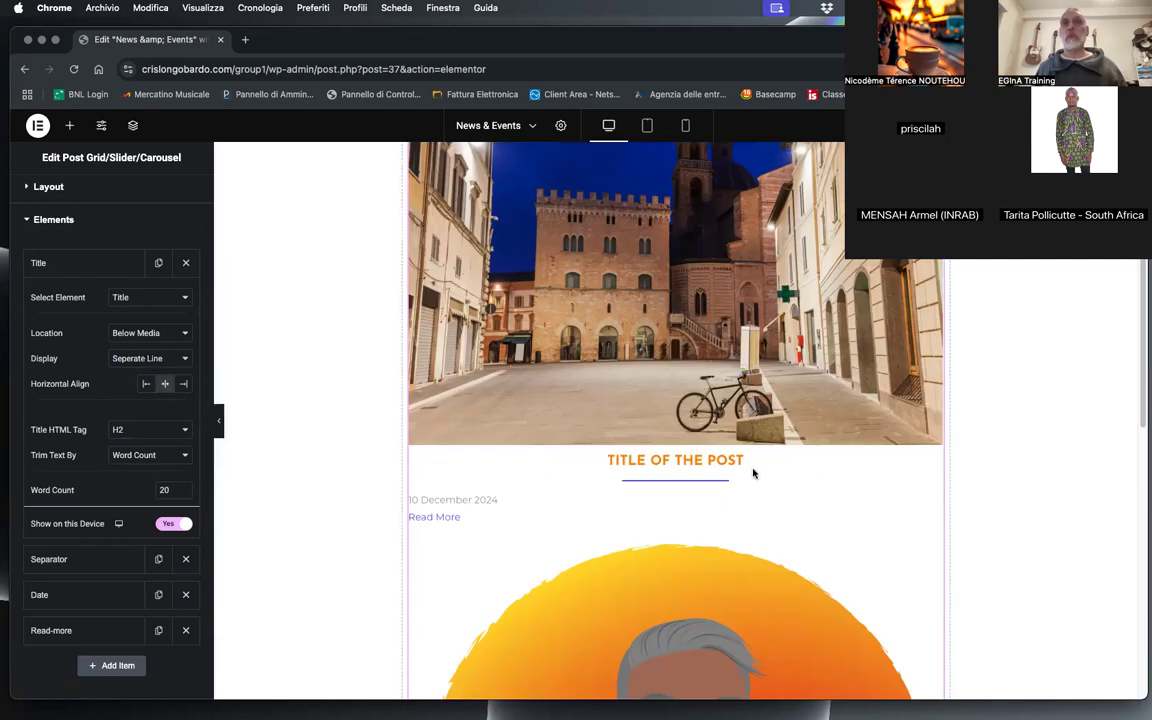
{"action": "left_click", "coordinate": [80, 264]}
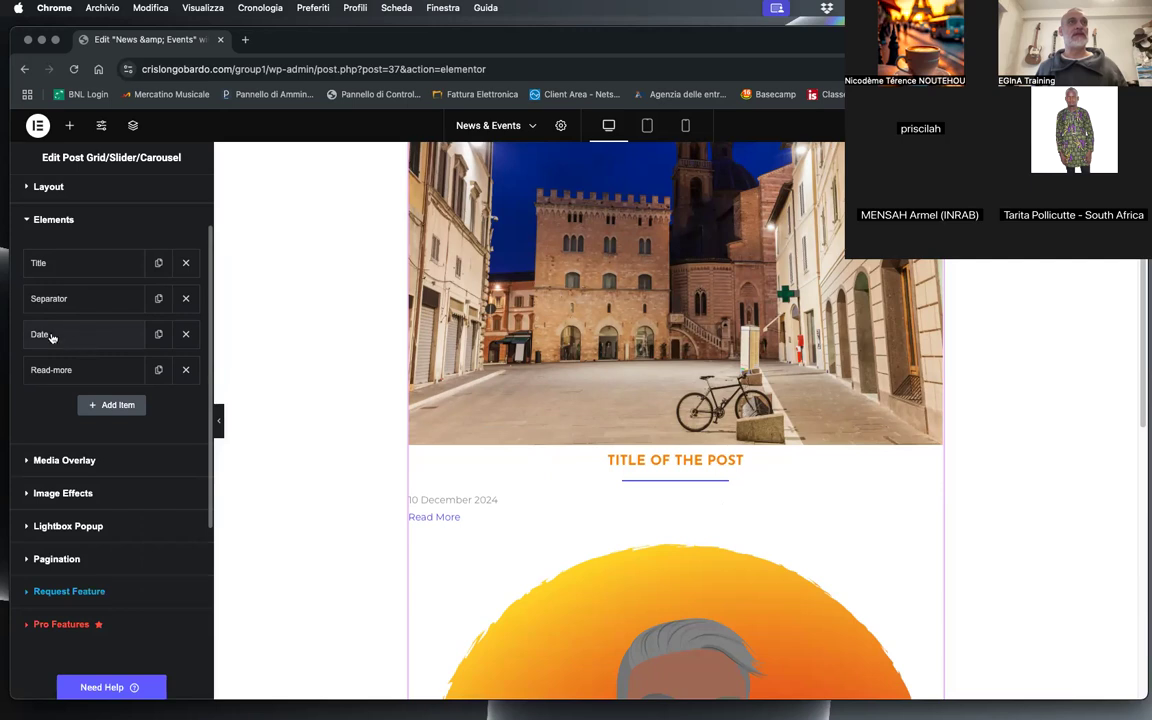
Step: Centre the Read-more and Date elements horizontally below the post media
{"action": "left_click", "coordinate": [78, 371]}
{"action": "left_click", "coordinate": [78, 371]}
{"action": "left_click", "coordinate": [78, 371]}
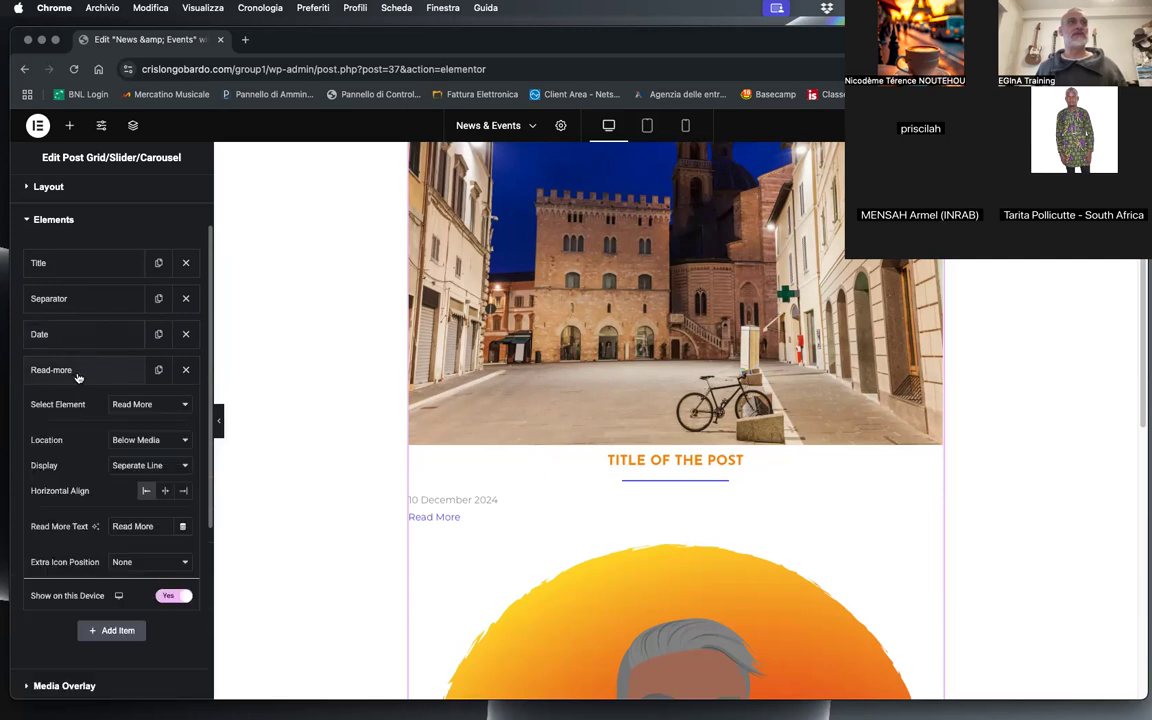
{"action": "left_click", "coordinate": [166, 491]}
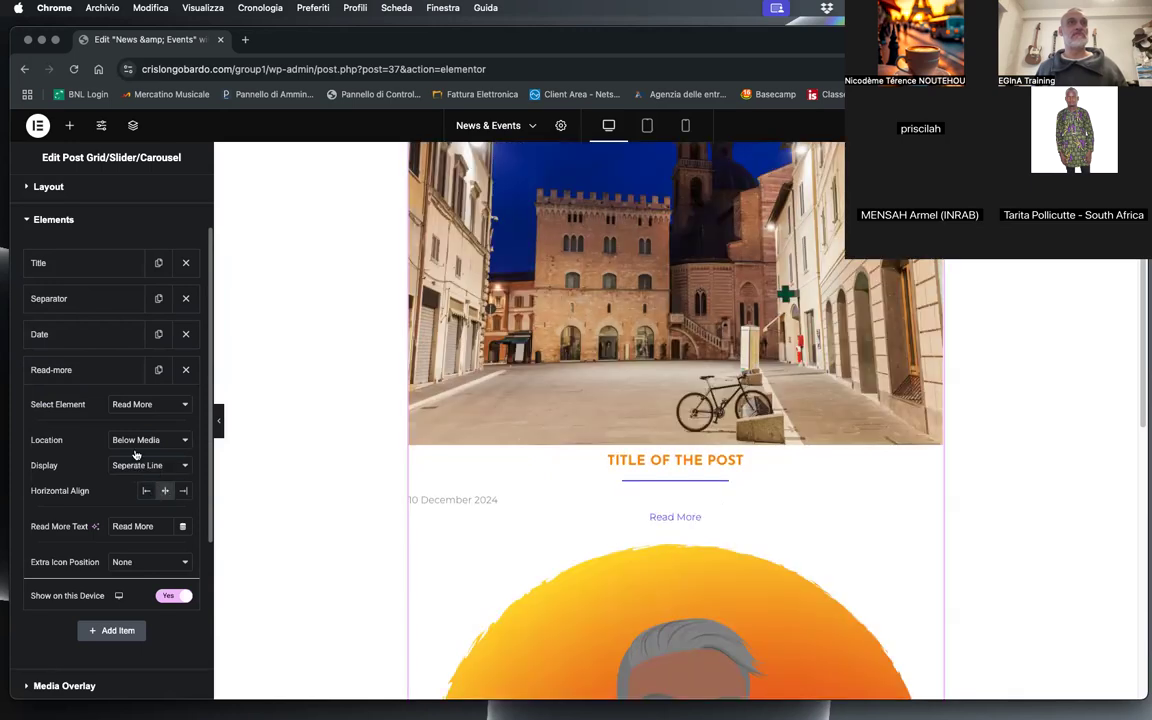
{"action": "left_click", "coordinate": [81, 336]}
{"action": "left_click", "coordinate": [165, 489]}
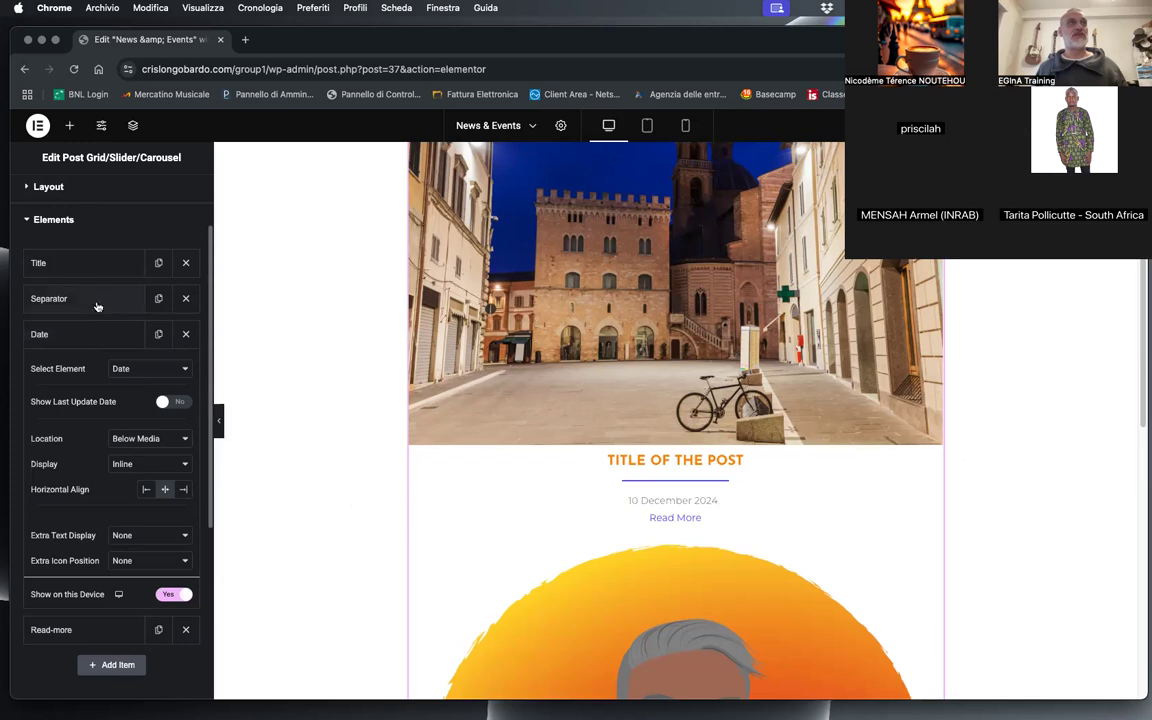
Step: Change the Separator Style 2 colour to a light grey in the post grid's style settings
{"action": "scroll", "coordinate": [95, 300], "scroll_direction": "up", "scroll_amount": 2}
{"action": "left_click", "coordinate": [106, 195]}
{"action": "scroll", "coordinate": [90, 500], "scroll_direction": "down", "scroll_amount": 8}
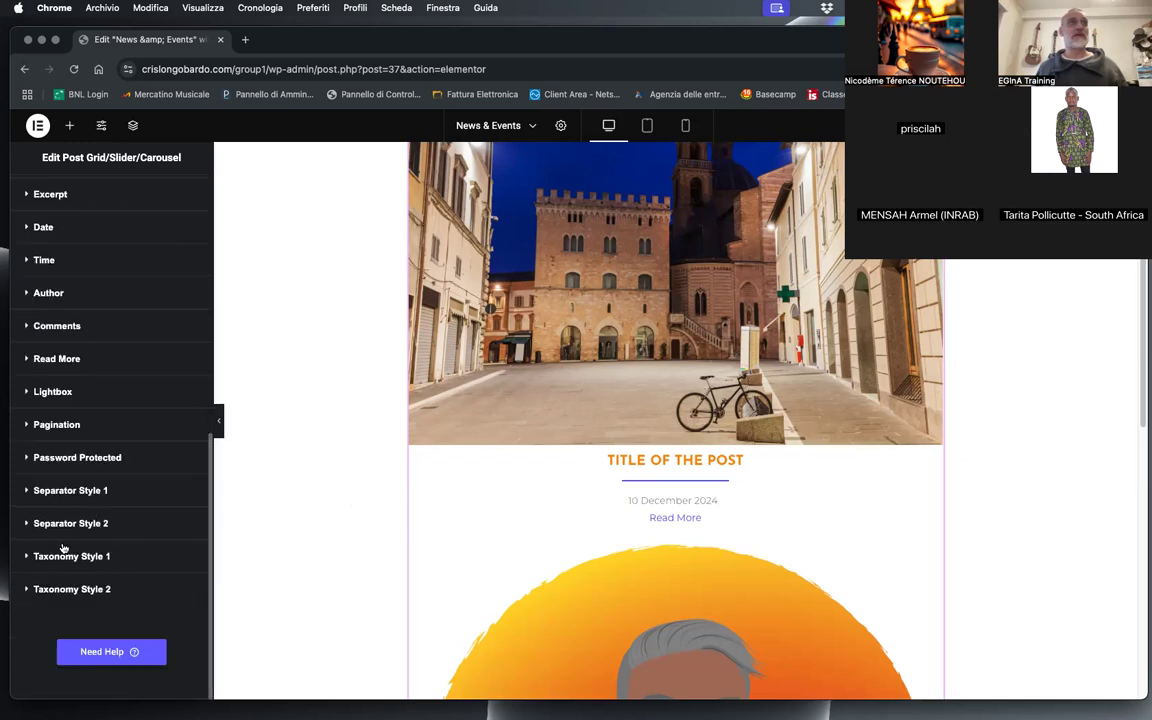
{"action": "left_click", "coordinate": [69, 523]}
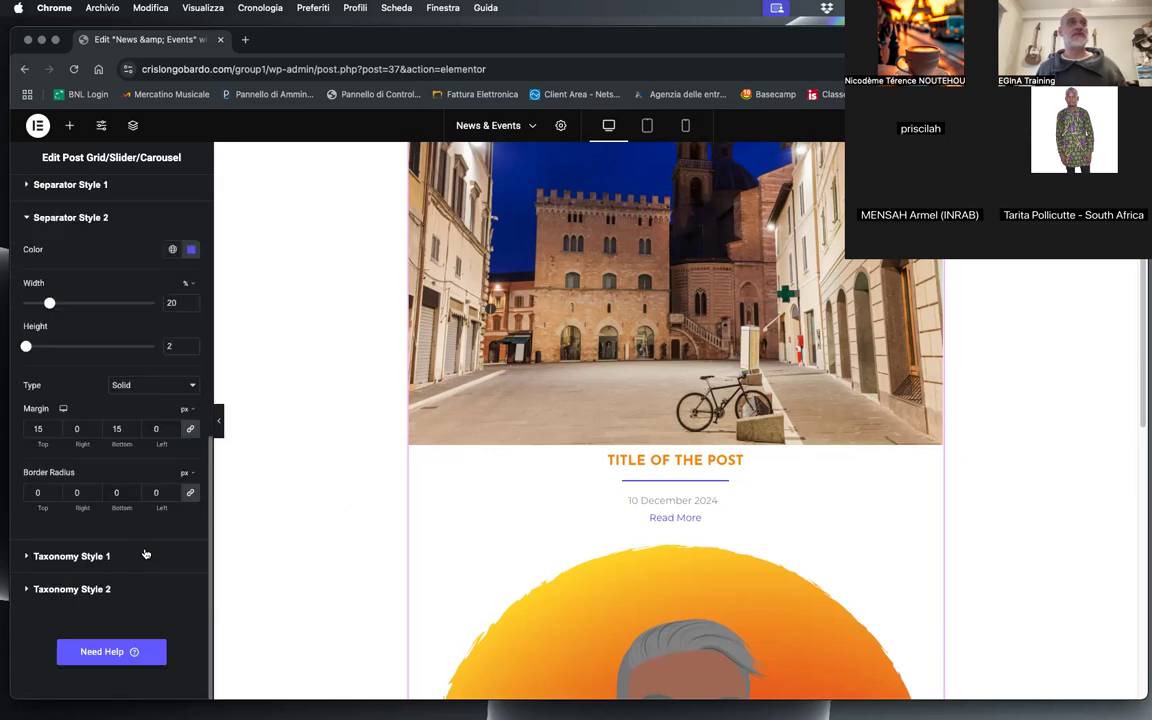
{"action": "left_click", "coordinate": [189, 250]}
{"action": "left_click", "coordinate": [137, 369]}
{"action": "left_click_drag", "start_coordinate": [125, 363], "coordinate": [98, 326]}
{"action": "left_click", "coordinate": [64, 321]}
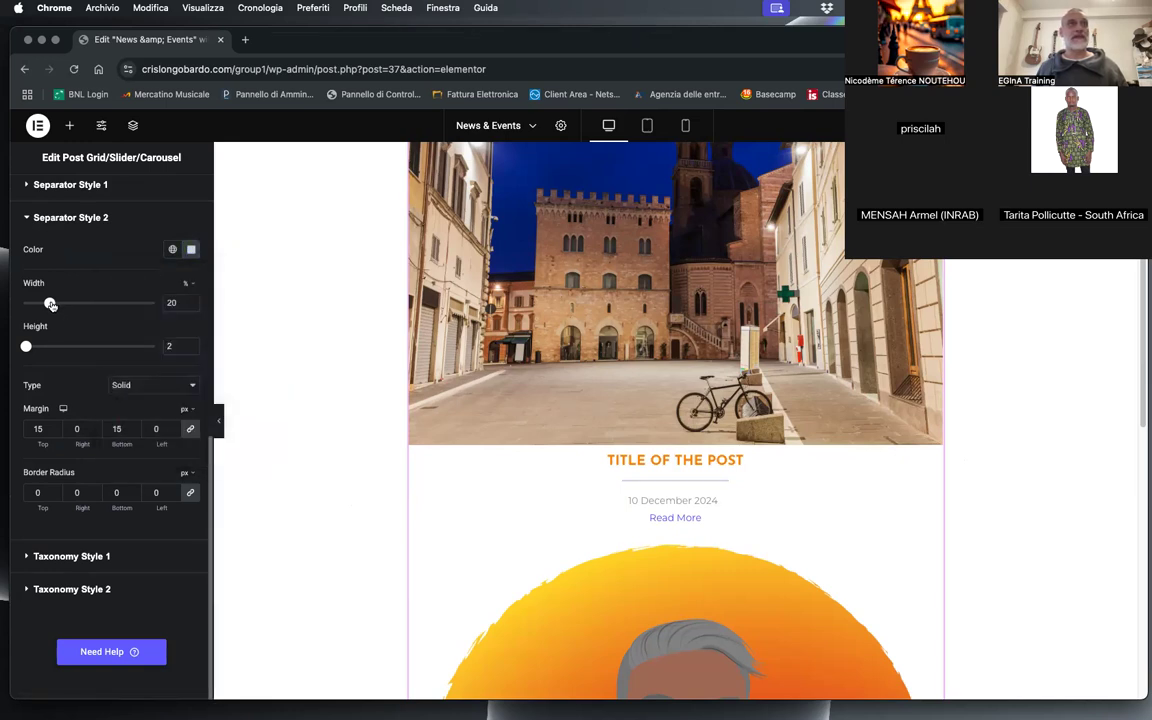
Step: Set the Separator Style 2 width to 30% and its line type to Dotted
{"action": "left_click_drag", "start_coordinate": [51, 303], "coordinate": [65, 305]}
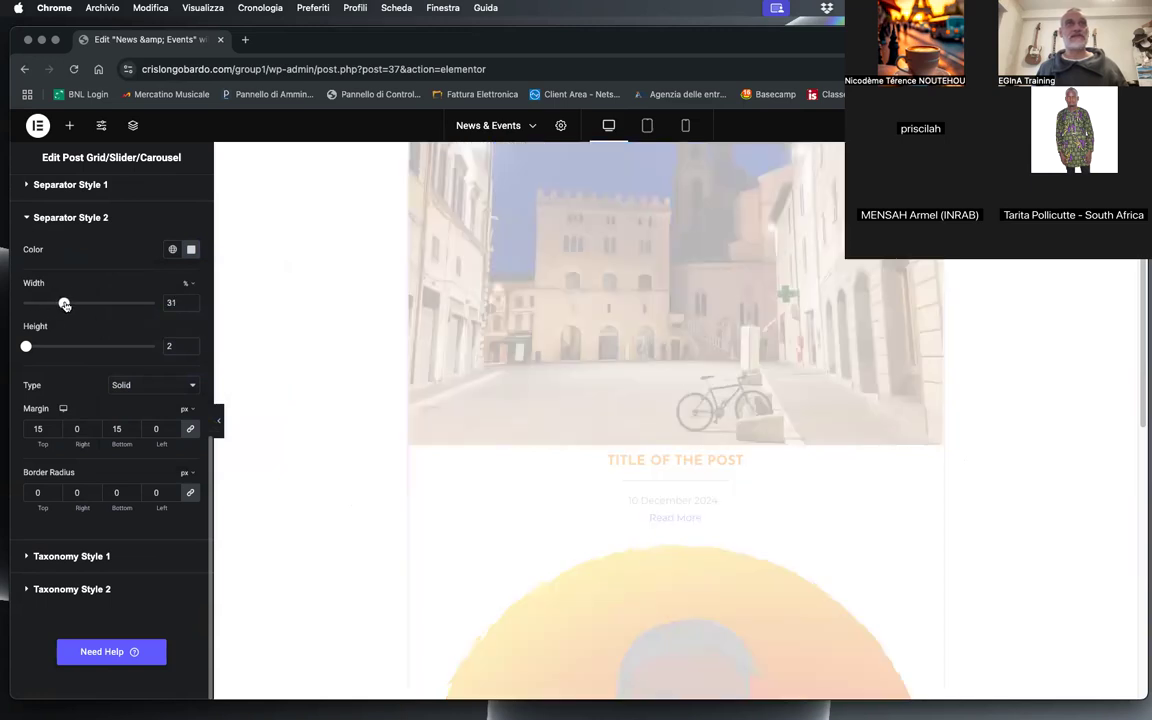
{"action": "left_click", "coordinate": [135, 389]}
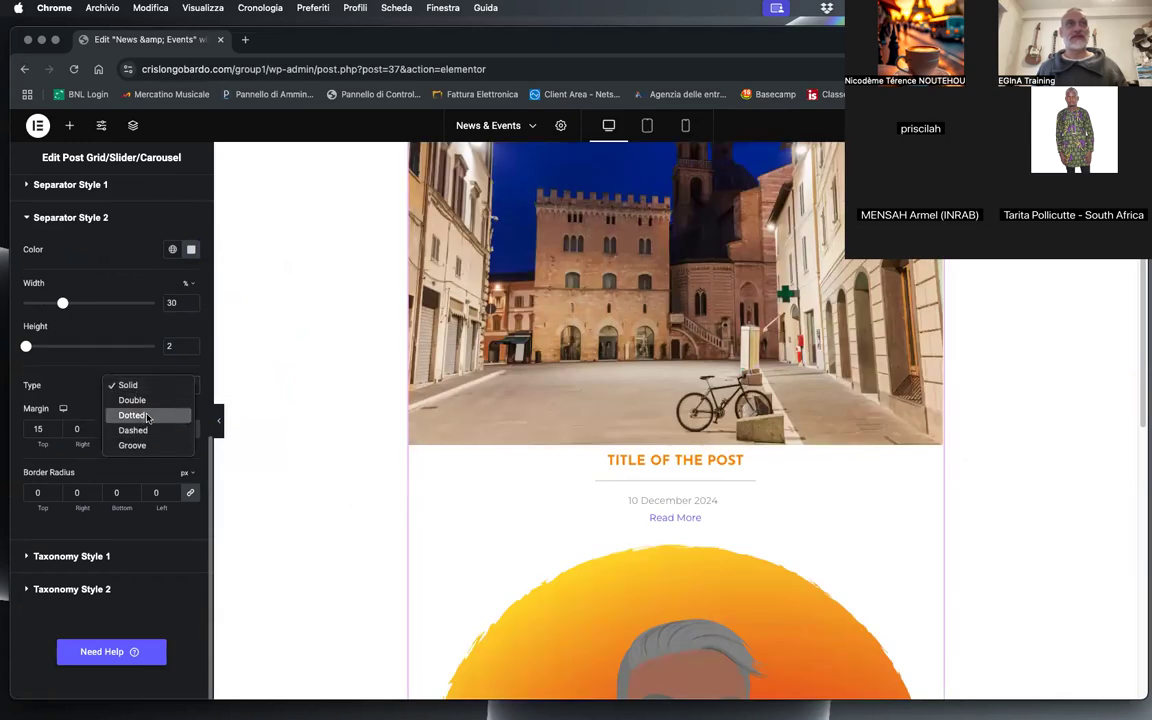
{"action": "left_click", "coordinate": [148, 417]}
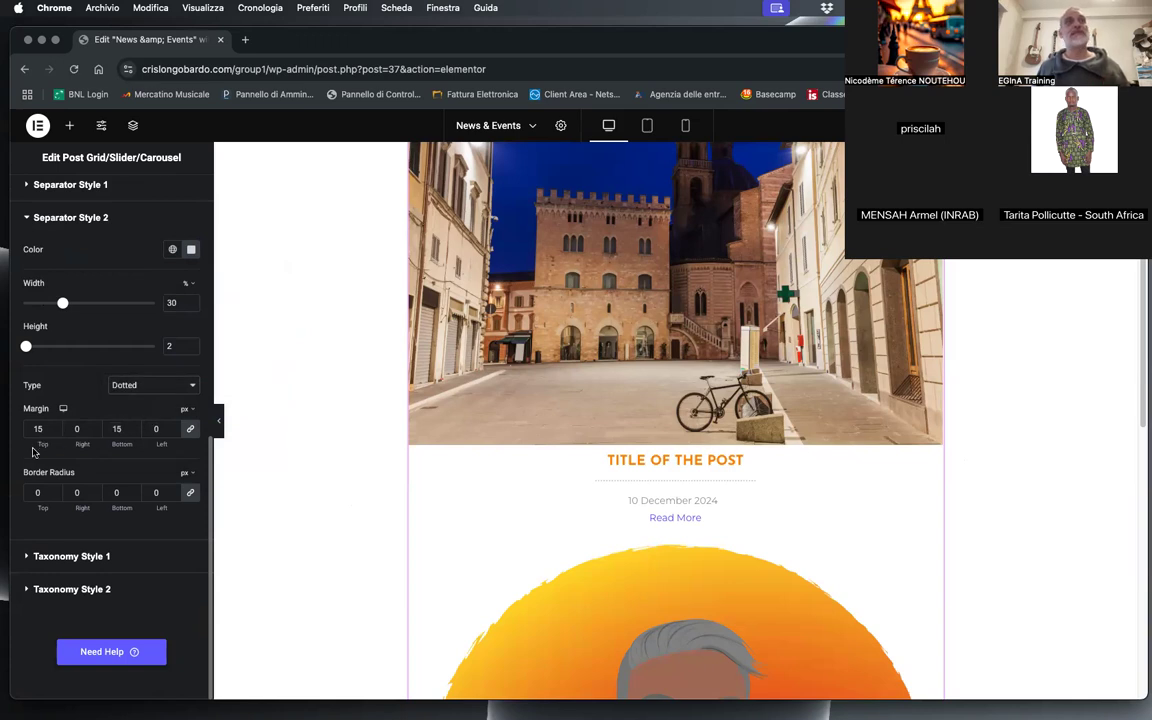
Step: Try larger heights for the dotted separator and settle on a height of 3
{"action": "left_click_drag", "start_coordinate": [26, 346], "coordinate": [40, 349]}
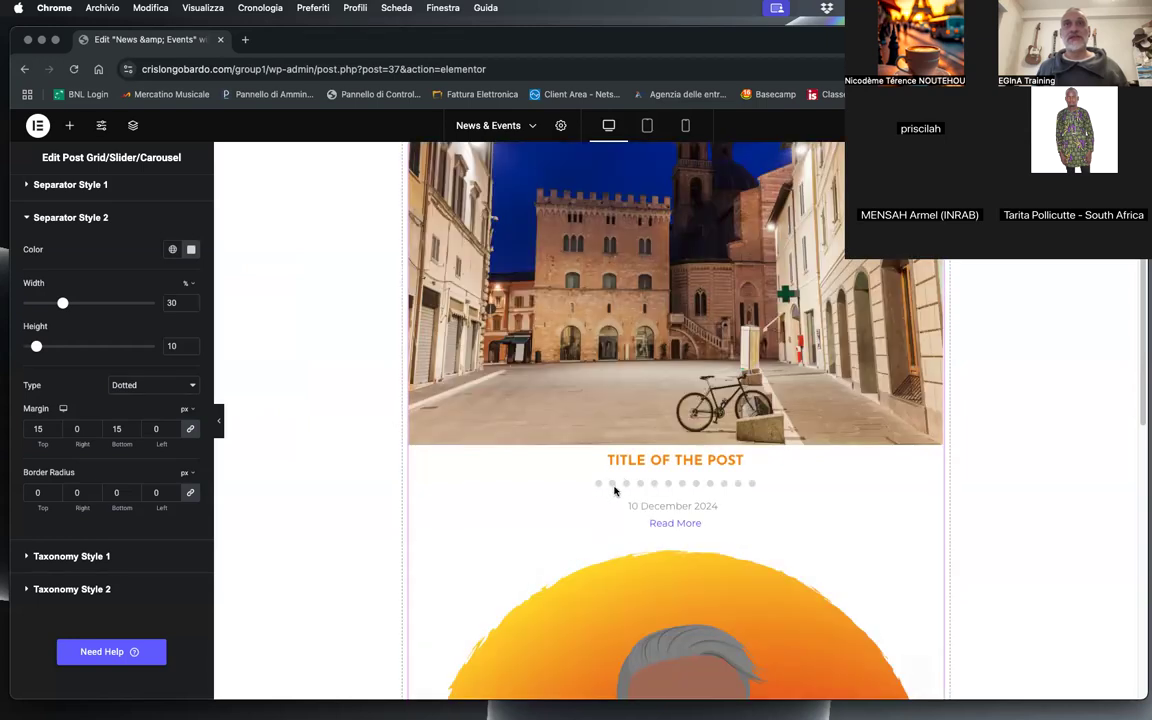
{"action": "left_click_drag", "start_coordinate": [38, 347], "coordinate": [35, 348]}
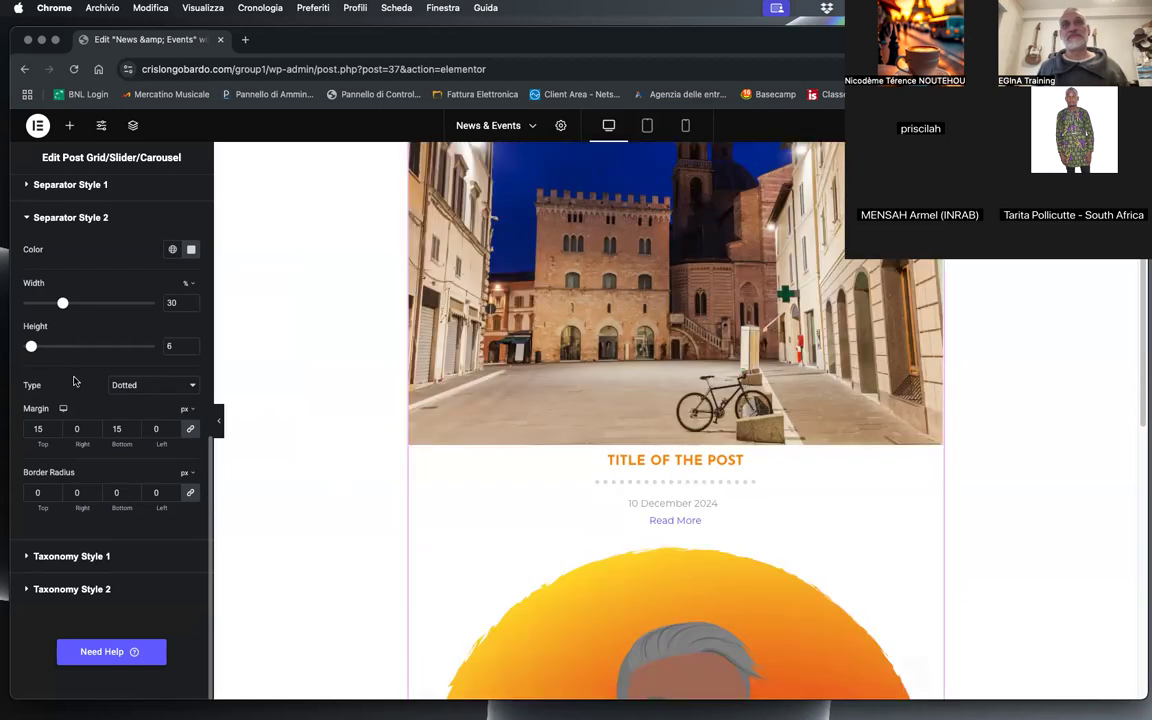
{"action": "left_click_drag", "start_coordinate": [62, 303], "coordinate": [60, 307]}
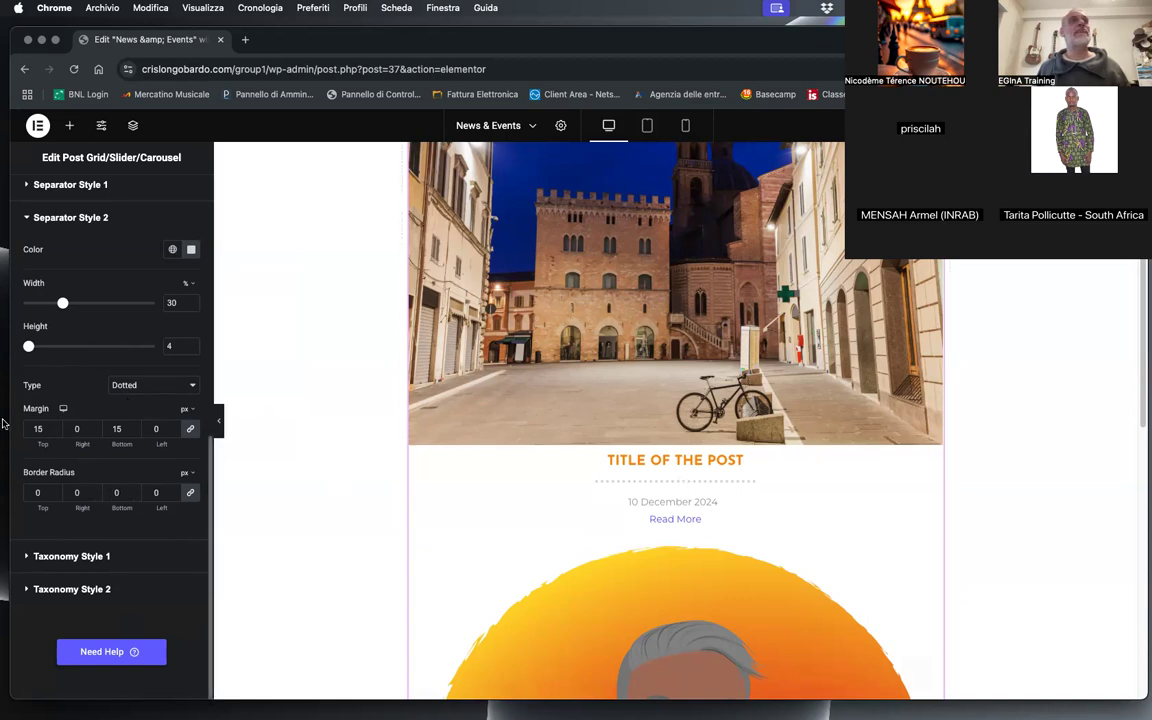
{"action": "left_click", "coordinate": [193, 349]}
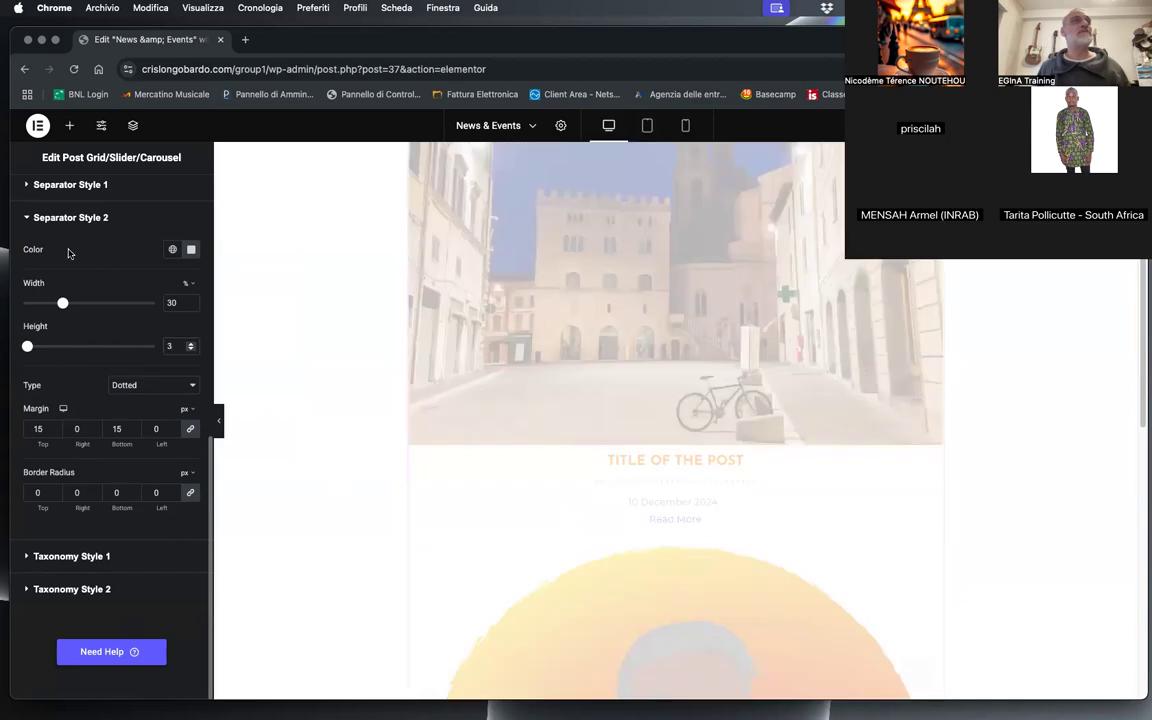
Step: Unlink the post title's margin values and set only its top margin to 15 px
{"action": "scroll", "coordinate": [113, 304], "scroll_direction": "up", "scroll_amount": 6}
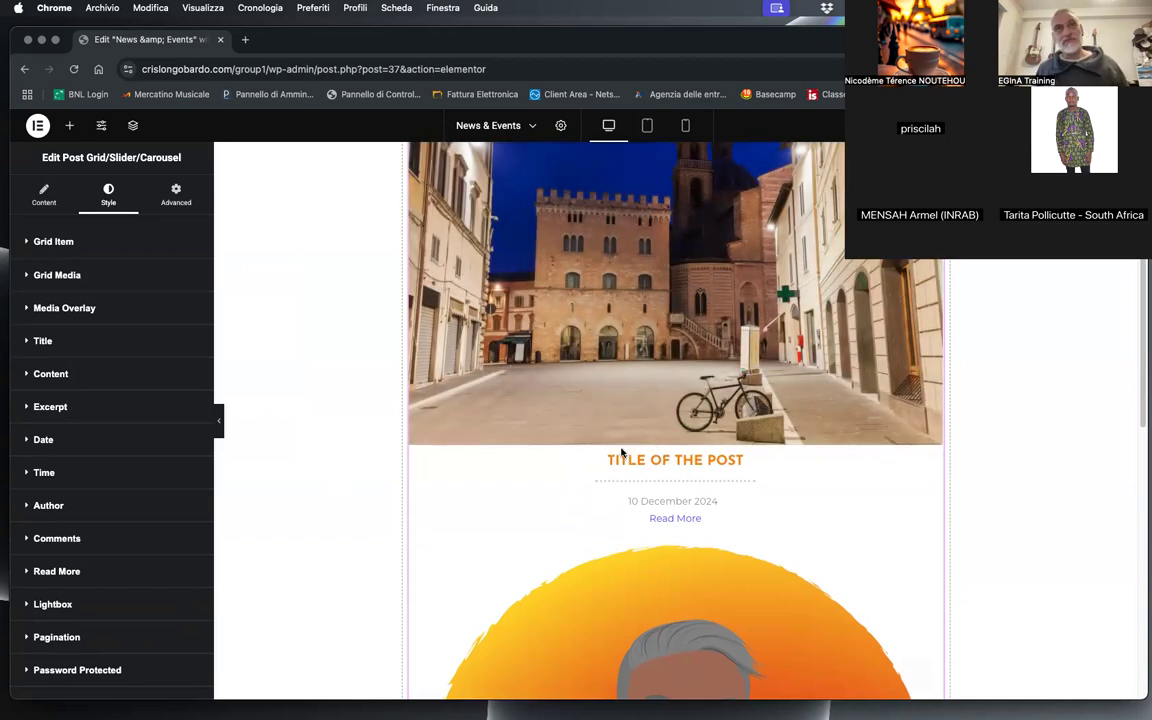
{"action": "left_click", "coordinate": [43, 340]}
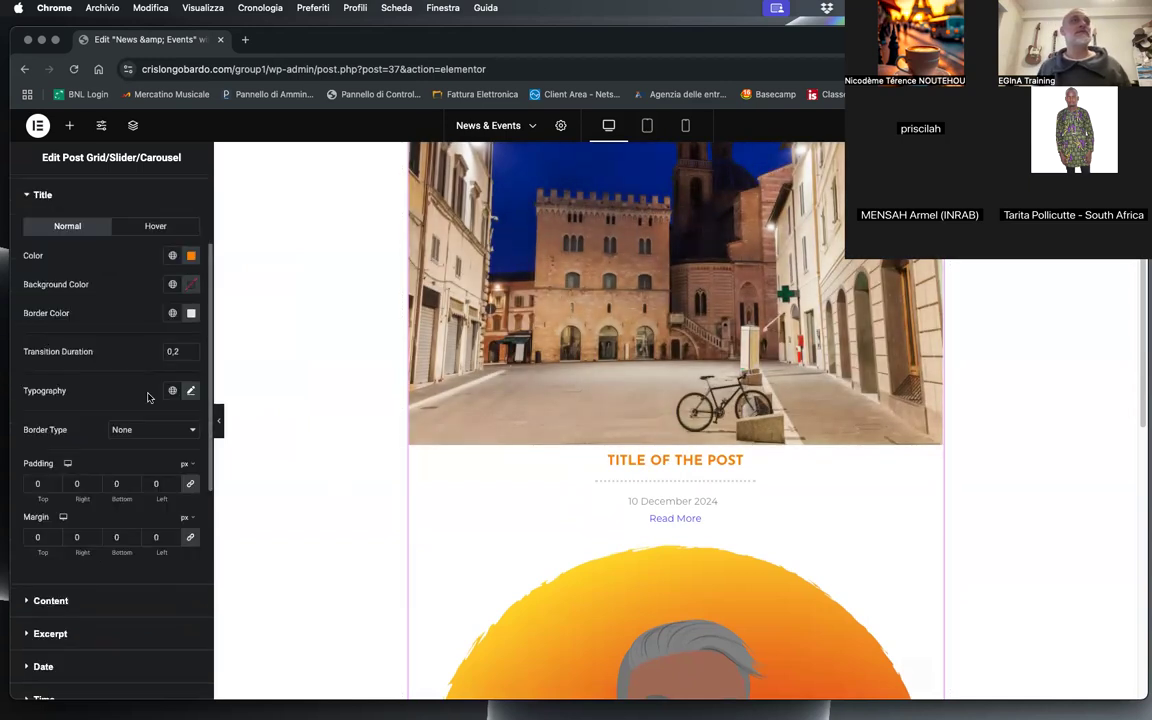
{"action": "left_click", "coordinate": [190, 538]}
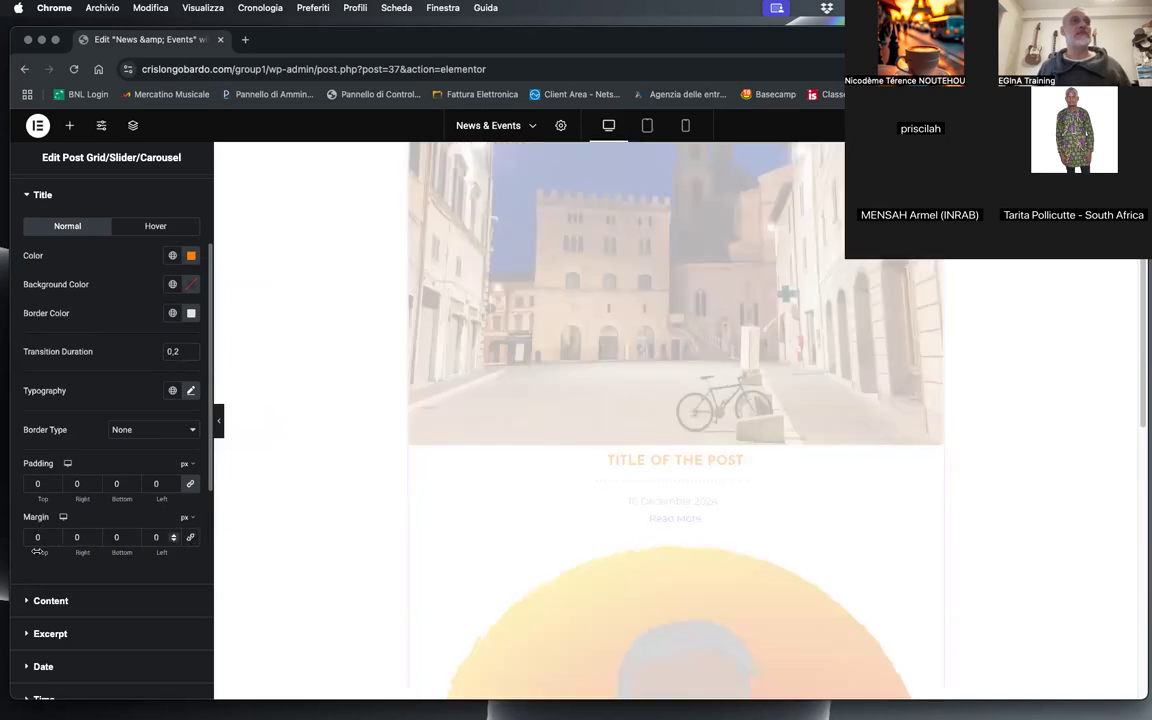
{"action": "type", "text": "1"}
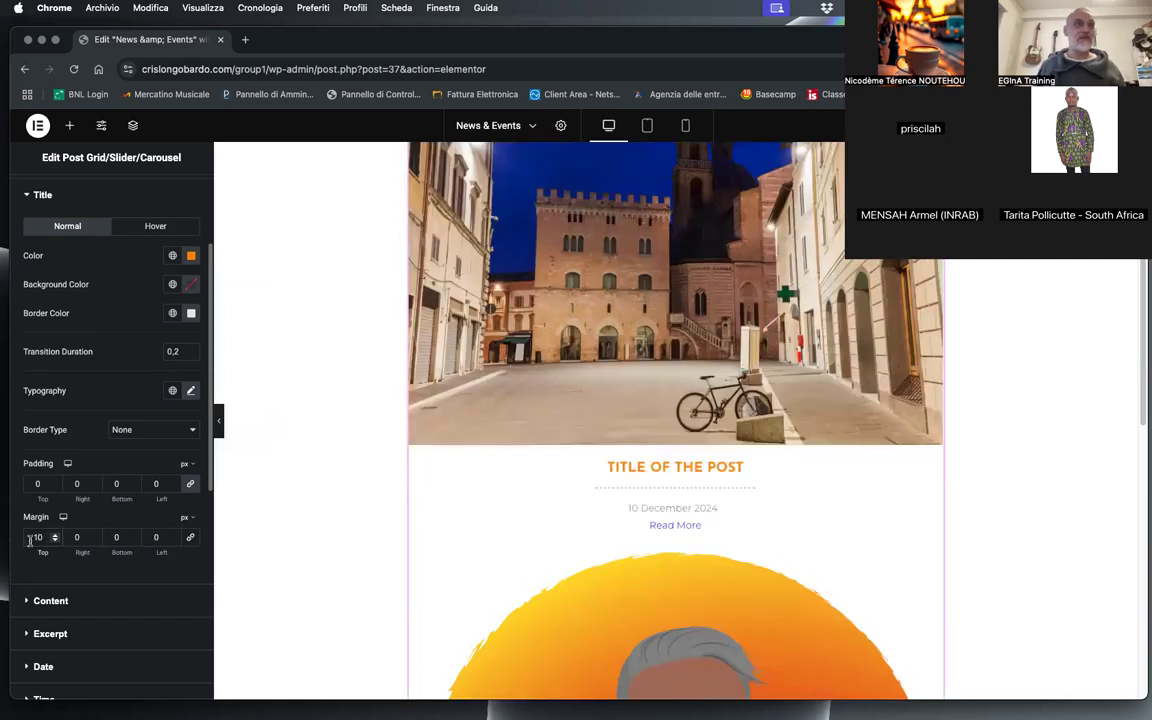
{"action": "key", "text": "BackSpace"}
{"action": "type", "text": "5"}
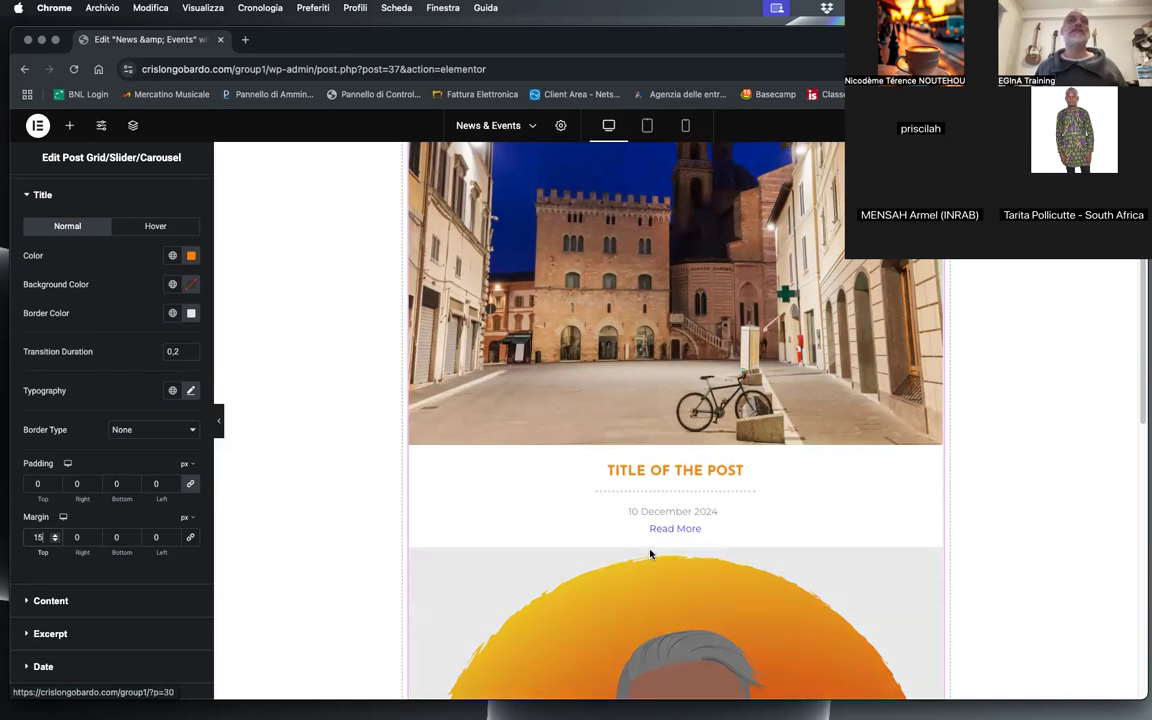
Step: Give the Read More button a classic background in the copied orange #FF8B02
{"action": "scroll", "coordinate": [100, 430], "scroll_direction": "down", "scroll_amount": 8}
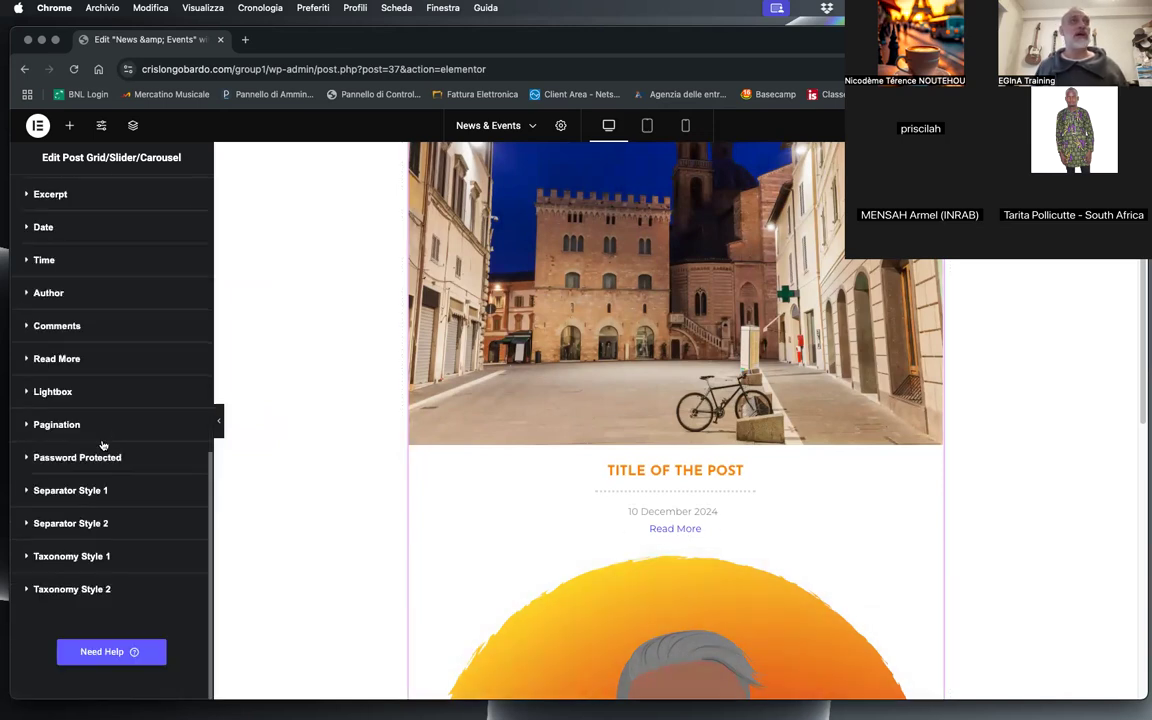
{"action": "left_click", "coordinate": [57, 359]}
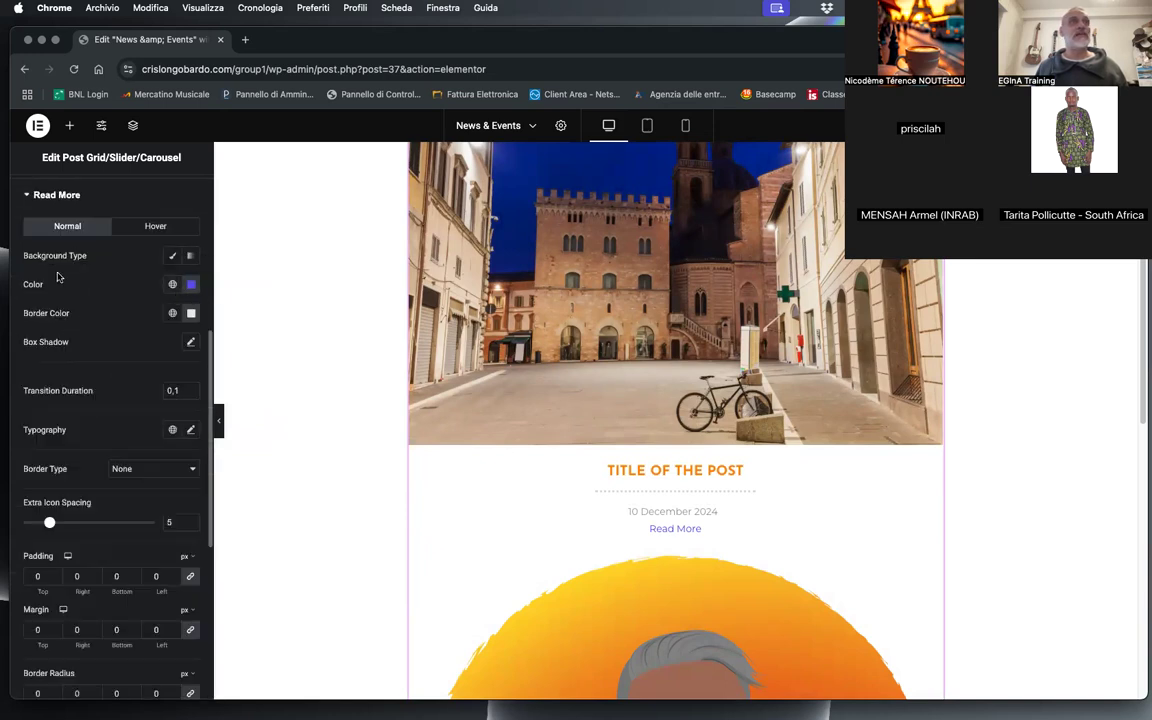
{"action": "left_click", "coordinate": [173, 256]}
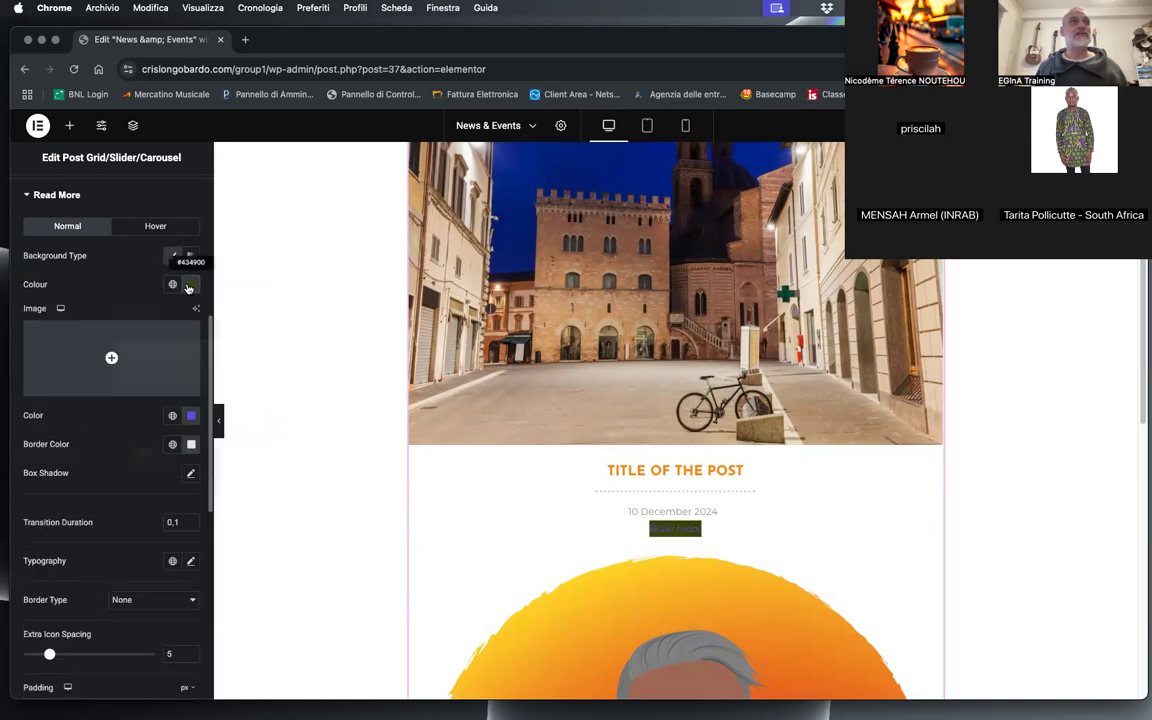
{"action": "left_click", "coordinate": [189, 285]}
{"action": "key", "text": "super+v"}
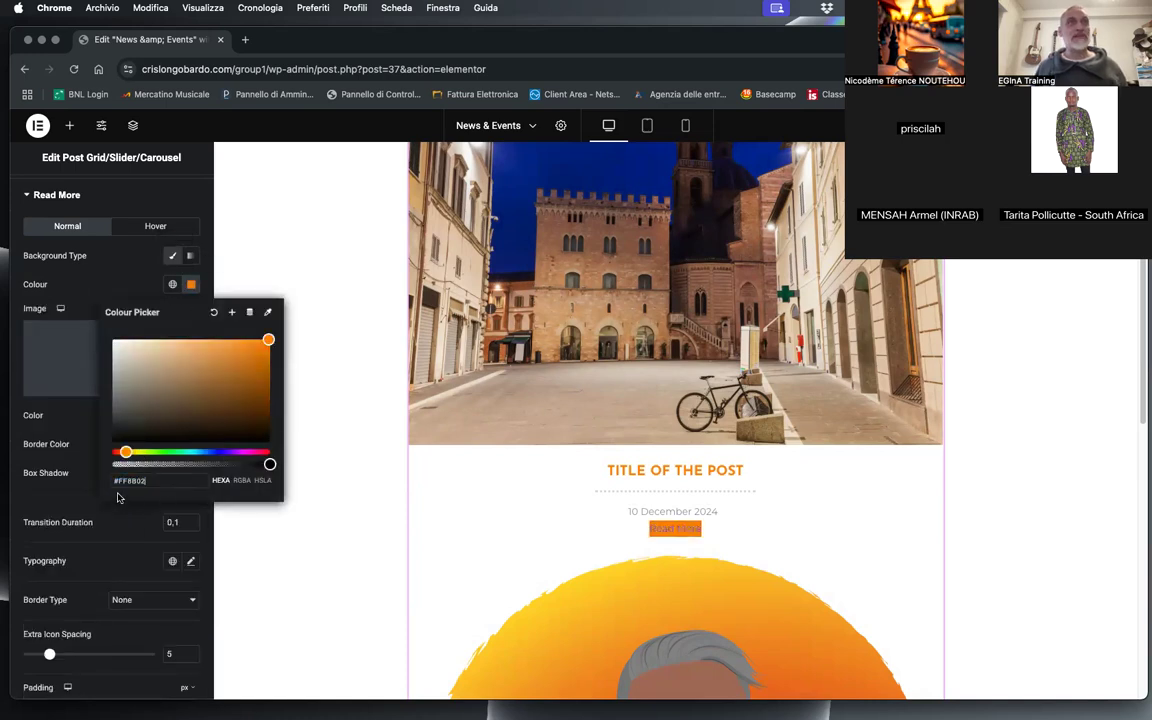
{"action": "left_click", "coordinate": [92, 257]}
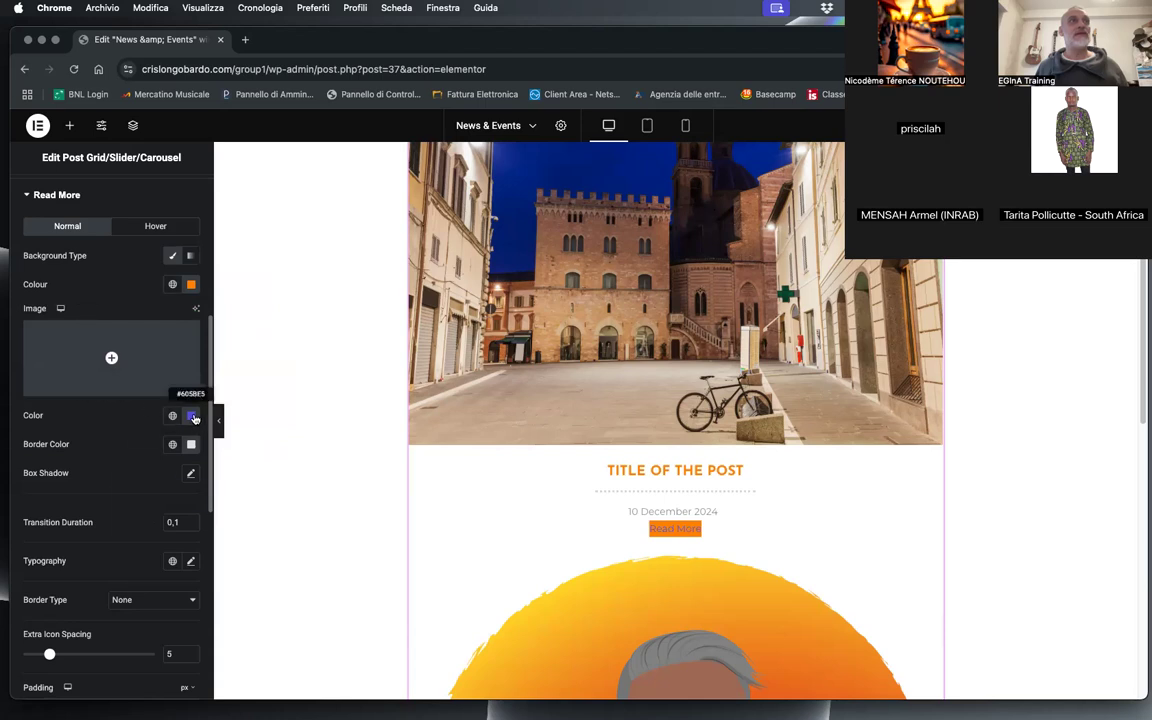
Step: Set the Read More text colour to white #FFFFFF and its transition duration to 0.3
{"action": "left_click", "coordinate": [191, 444]}
{"action": "left_click_drag", "start_coordinate": [50, 457], "coordinate": [40, 426]}
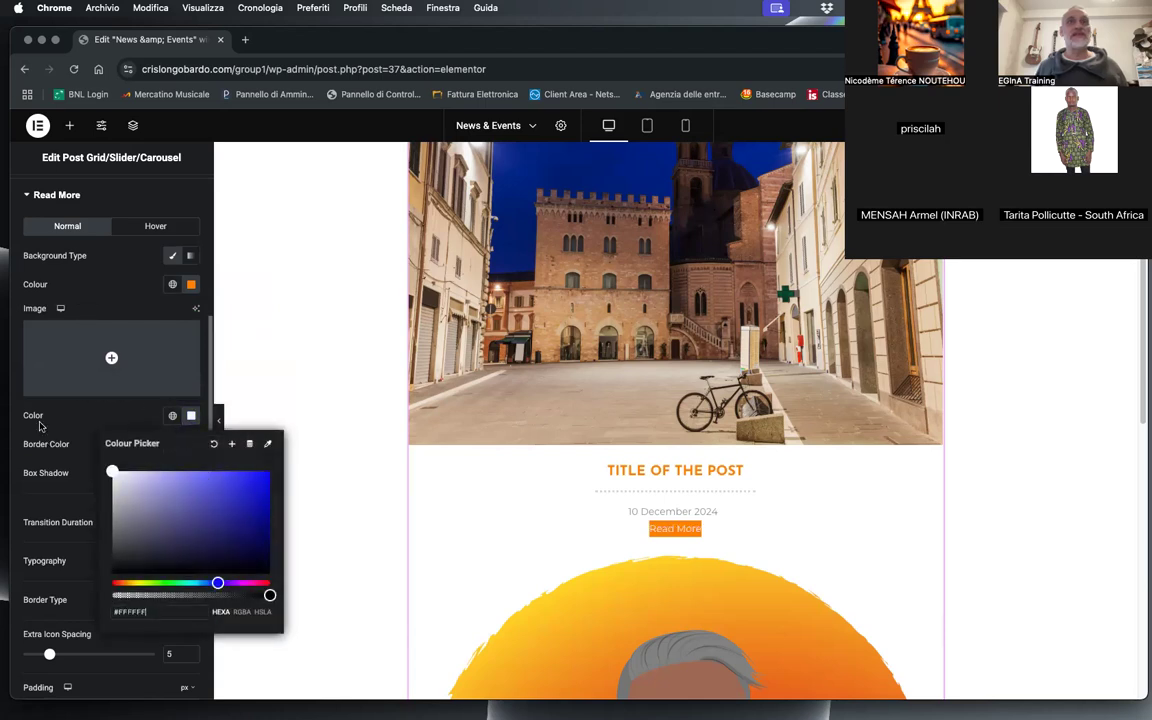
{"action": "left_click", "coordinate": [134, 271]}
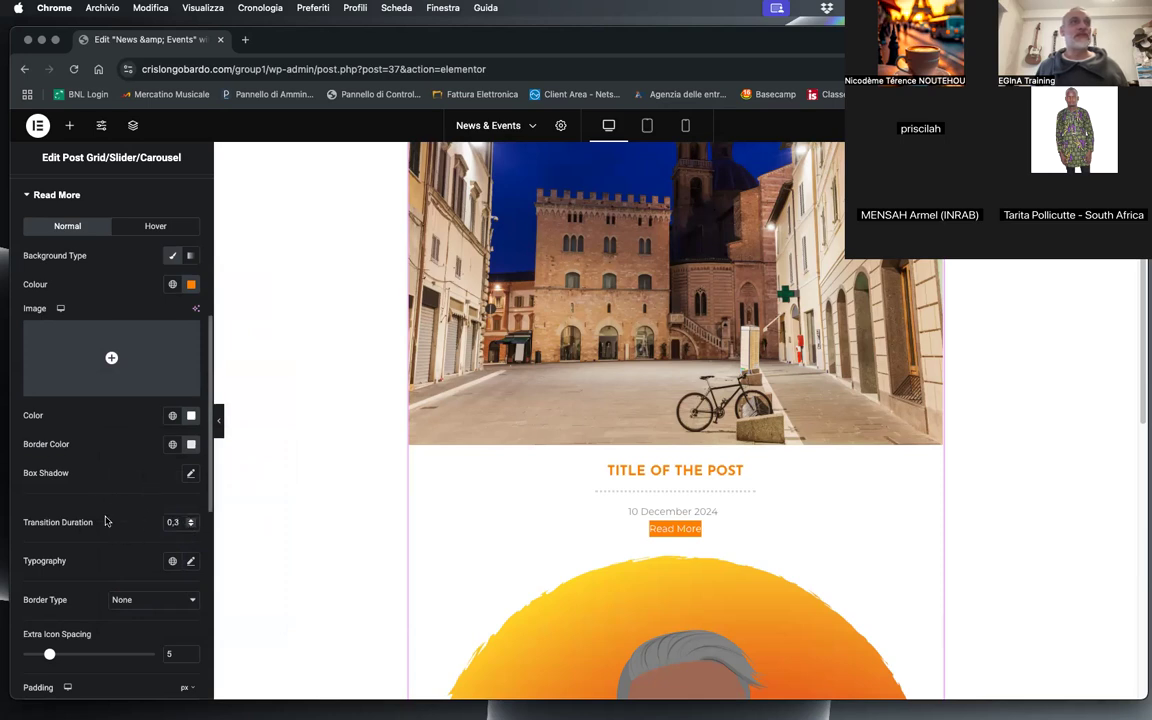
Step: Set the font size of the Read More text to 16 px in its typography settings
{"action": "scroll", "coordinate": [106, 521], "scroll_direction": "down", "scroll_amount": 1}
{"action": "left_click", "coordinate": [190, 552]}
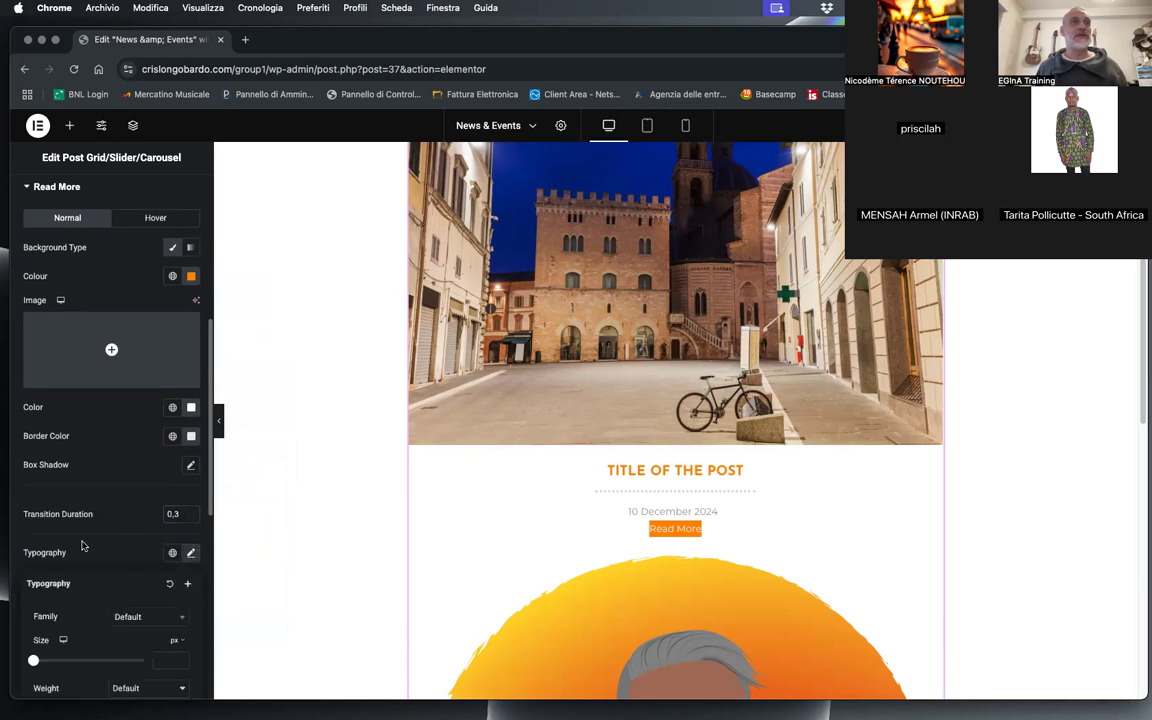
{"action": "scroll", "coordinate": [83, 545], "scroll_direction": "down", "scroll_amount": 3}
{"action": "left_click_drag", "start_coordinate": [33, 525], "coordinate": [40, 524]}
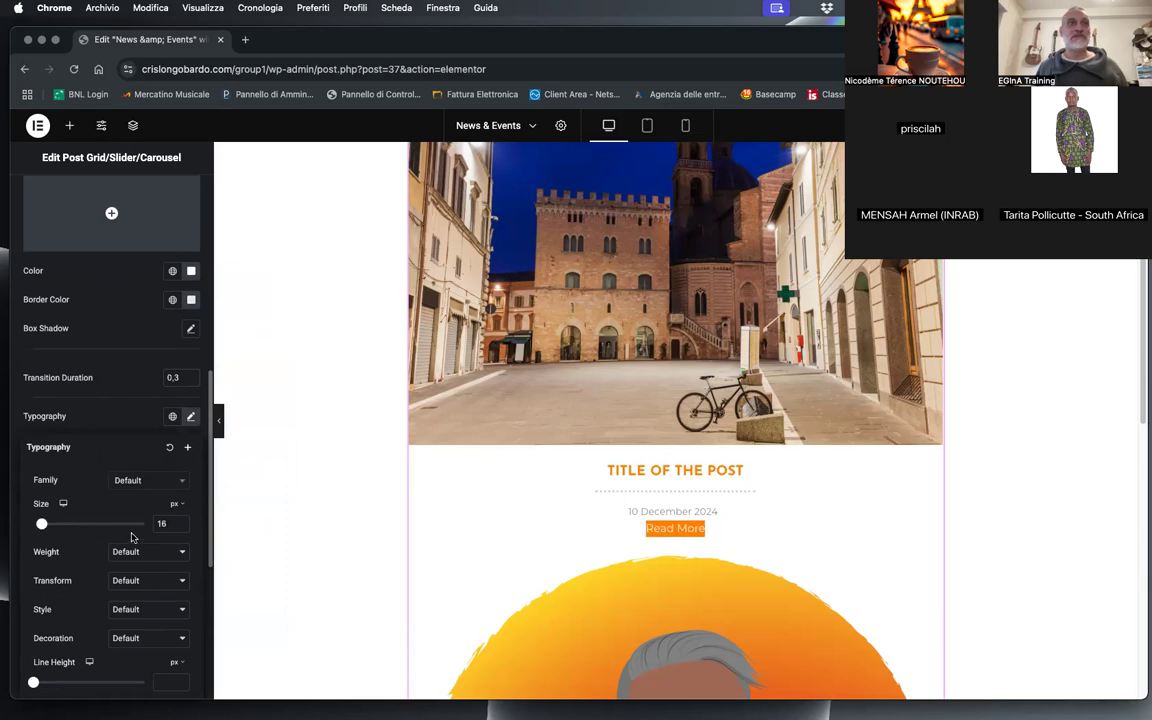
Step: Reduce the Read More text to 14 px and make it 700 (Bold) with Italic style
{"action": "left_click", "coordinate": [180, 527]}
{"action": "left_click", "coordinate": [180, 527]}
{"action": "left_click", "coordinate": [131, 557]}
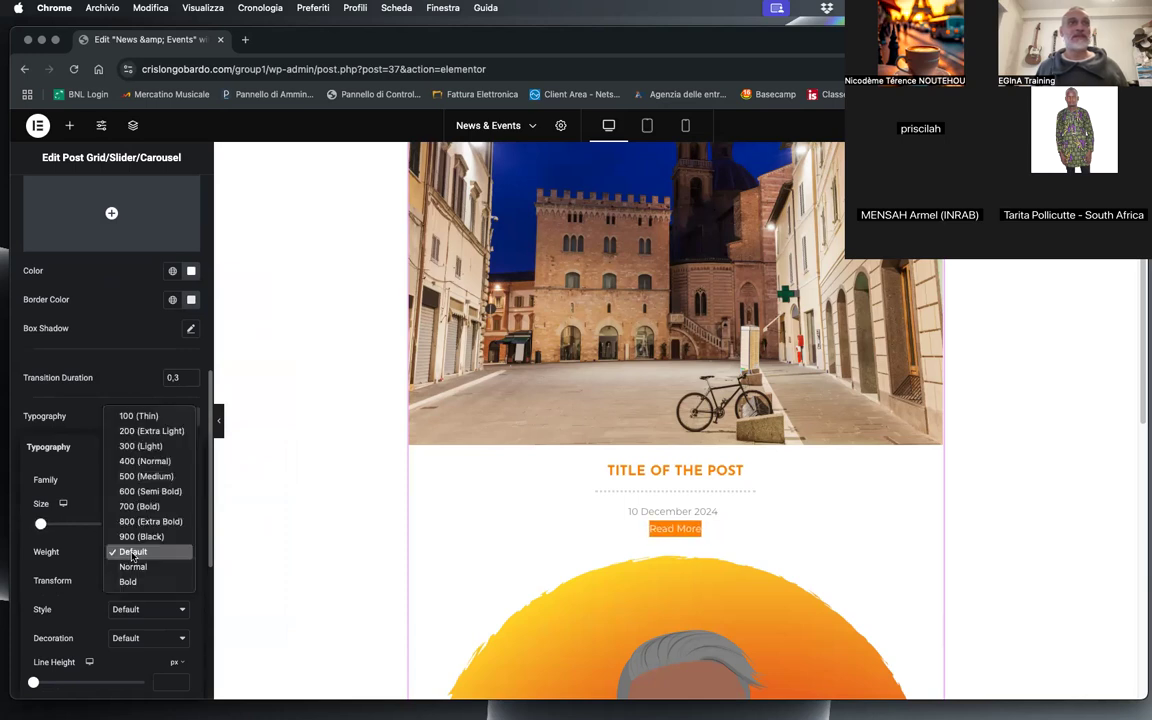
{"action": "left_click", "coordinate": [149, 509]}
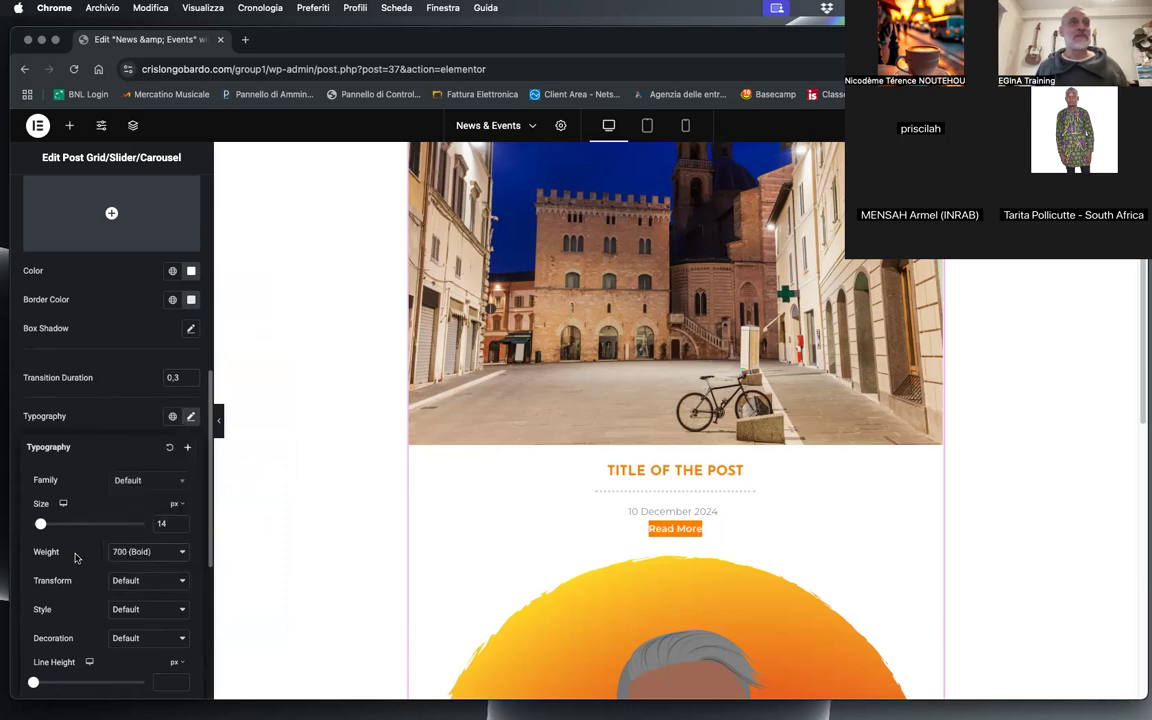
{"action": "left_click", "coordinate": [129, 610]}
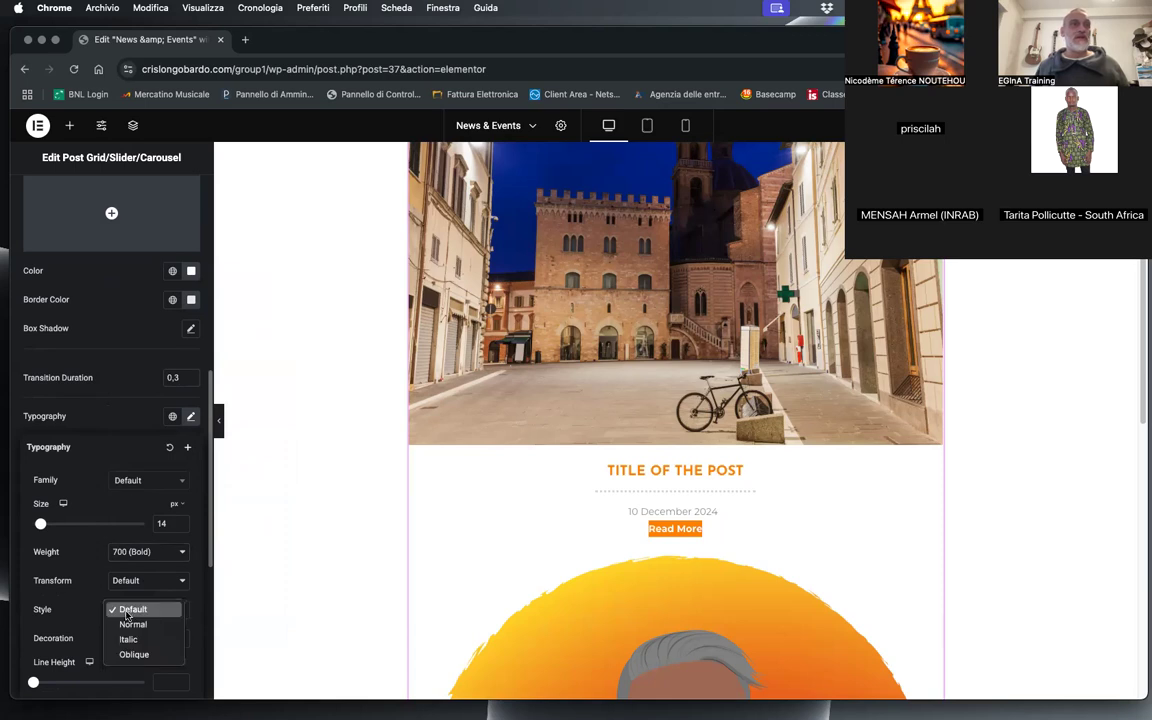
{"action": "left_click", "coordinate": [128, 639]}
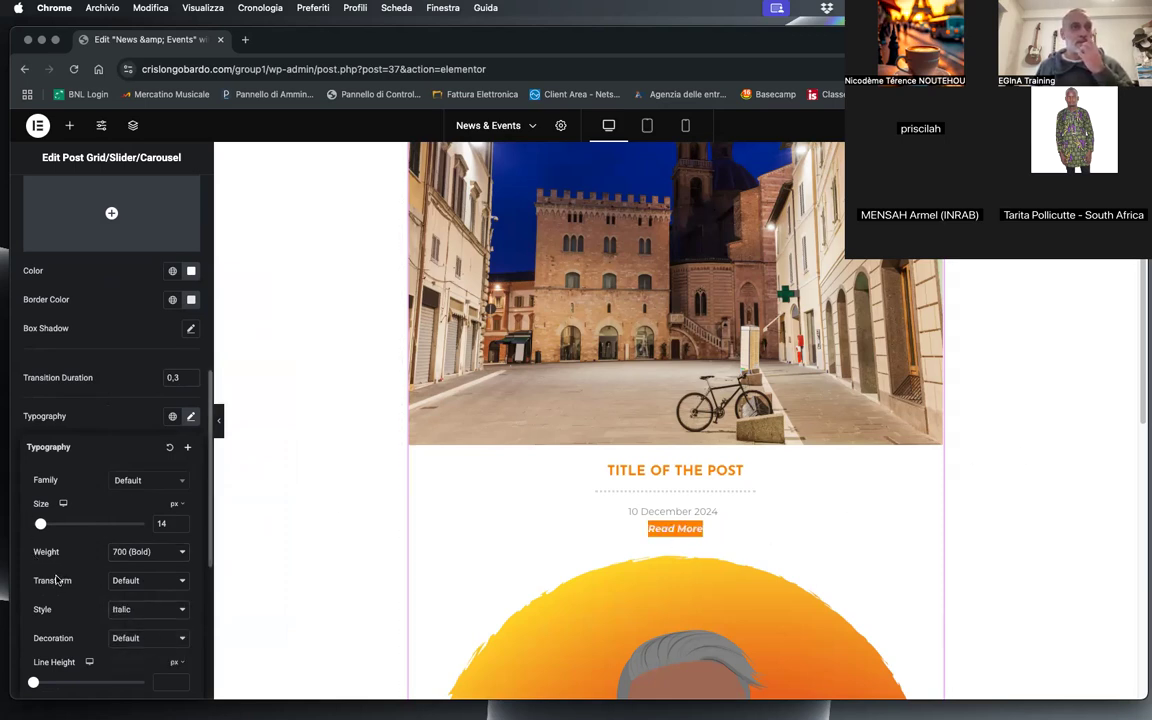
Step: Try grey #999999 as the hover text colour of the Read More button
{"action": "scroll", "coordinate": [136, 362], "scroll_direction": "up", "scroll_amount": 10}
{"action": "scroll", "coordinate": [136, 360], "scroll_direction": "down", "scroll_amount": 5}
{"action": "scroll", "coordinate": [135, 360], "scroll_direction": "down", "scroll_amount": 4}
{"action": "scroll", "coordinate": [130, 353], "scroll_direction": "up", "scroll_amount": 5}
{"action": "left_click", "coordinate": [150, 372]}
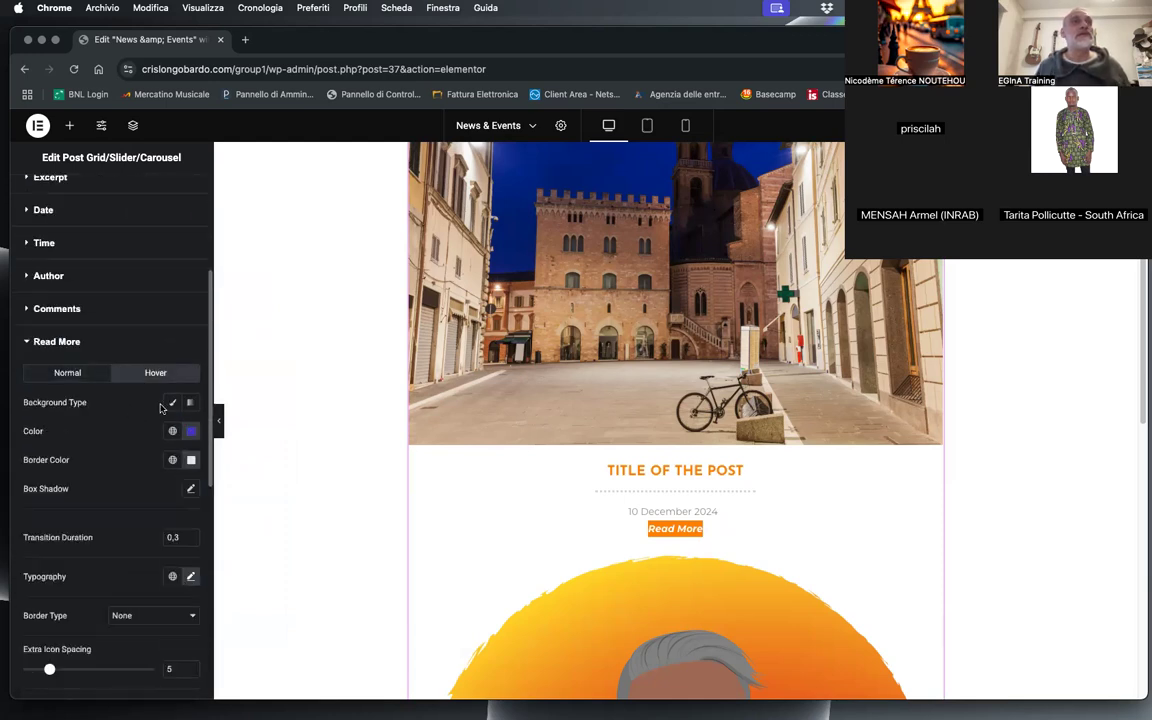
{"action": "left_click", "coordinate": [191, 431]}
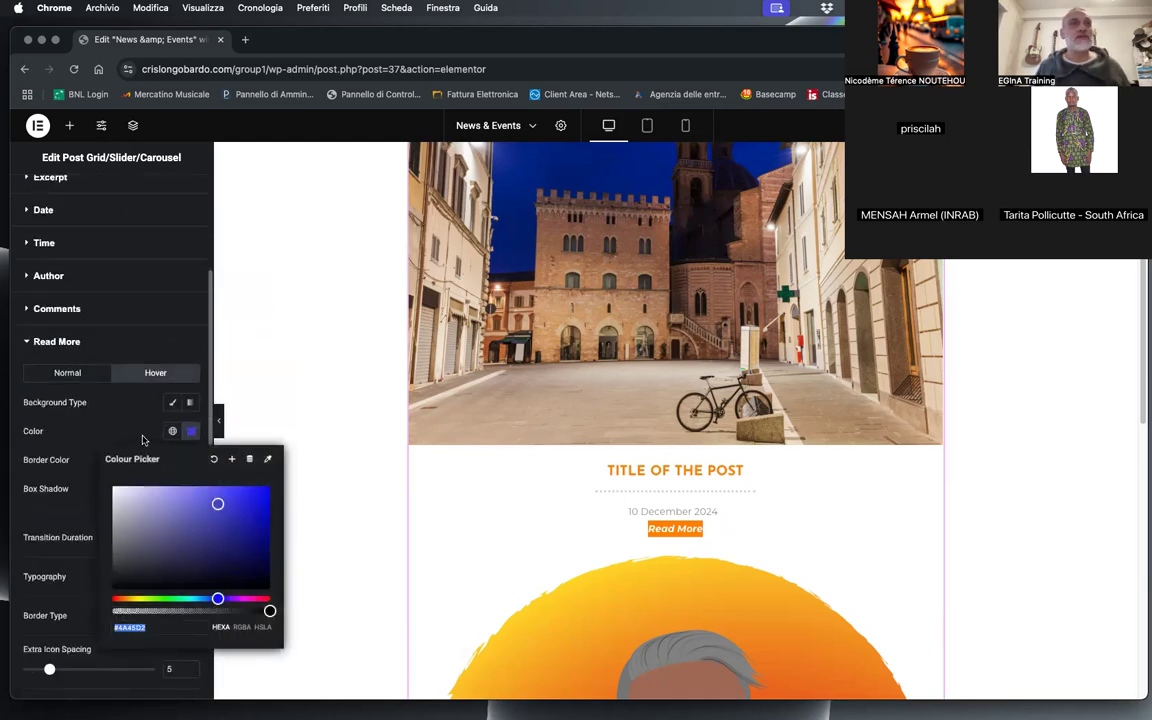
{"action": "left_click_drag", "start_coordinate": [163, 510], "coordinate": [62, 463]}
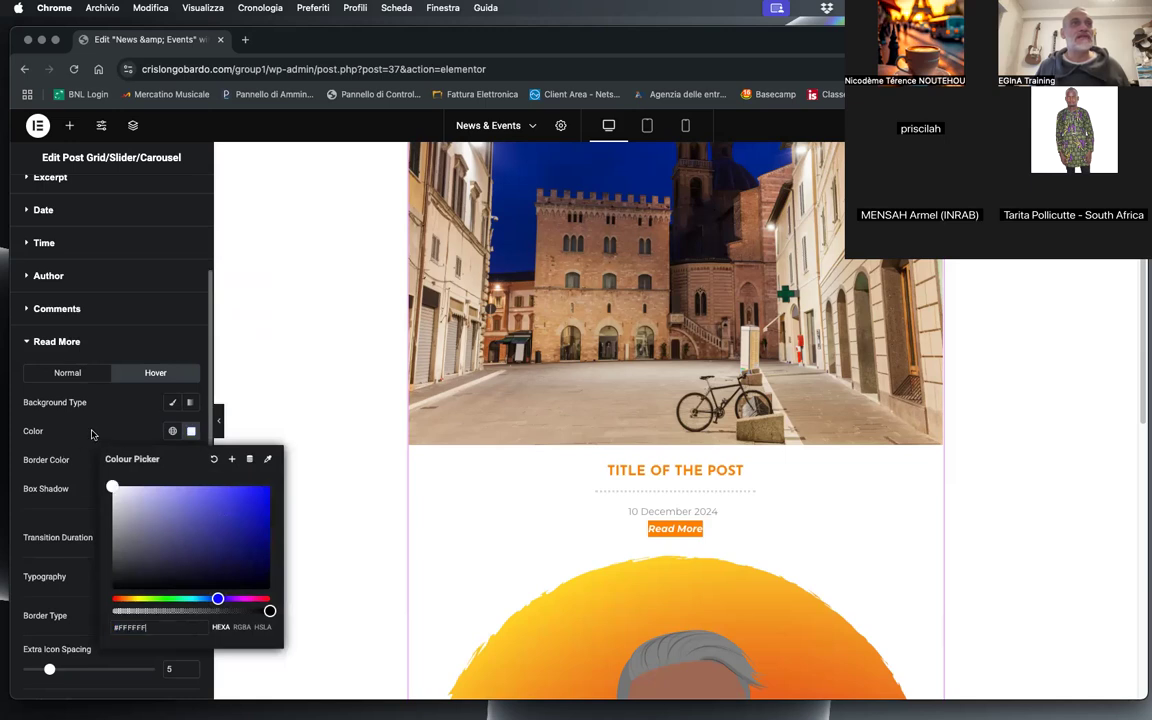
{"action": "left_click", "coordinate": [112, 530]}
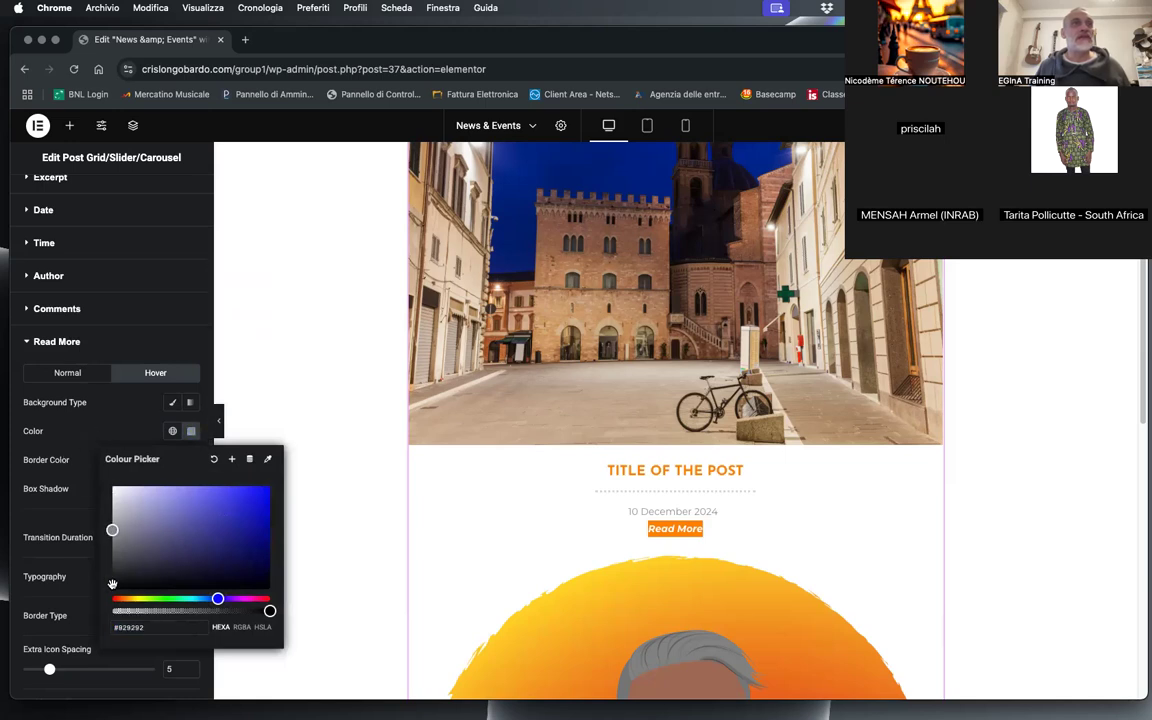
{"action": "double_click", "coordinate": [128, 631]}
{"action": "type", "text": "999999"}
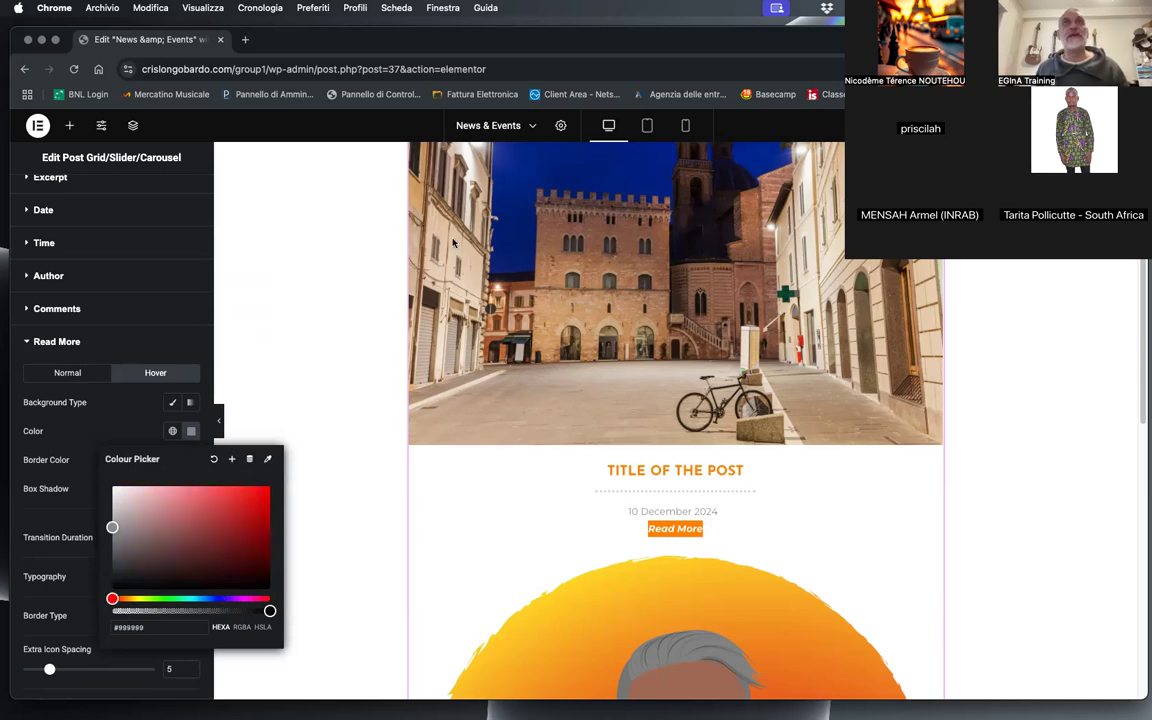
{"action": "left_click", "coordinate": [337, 447]}
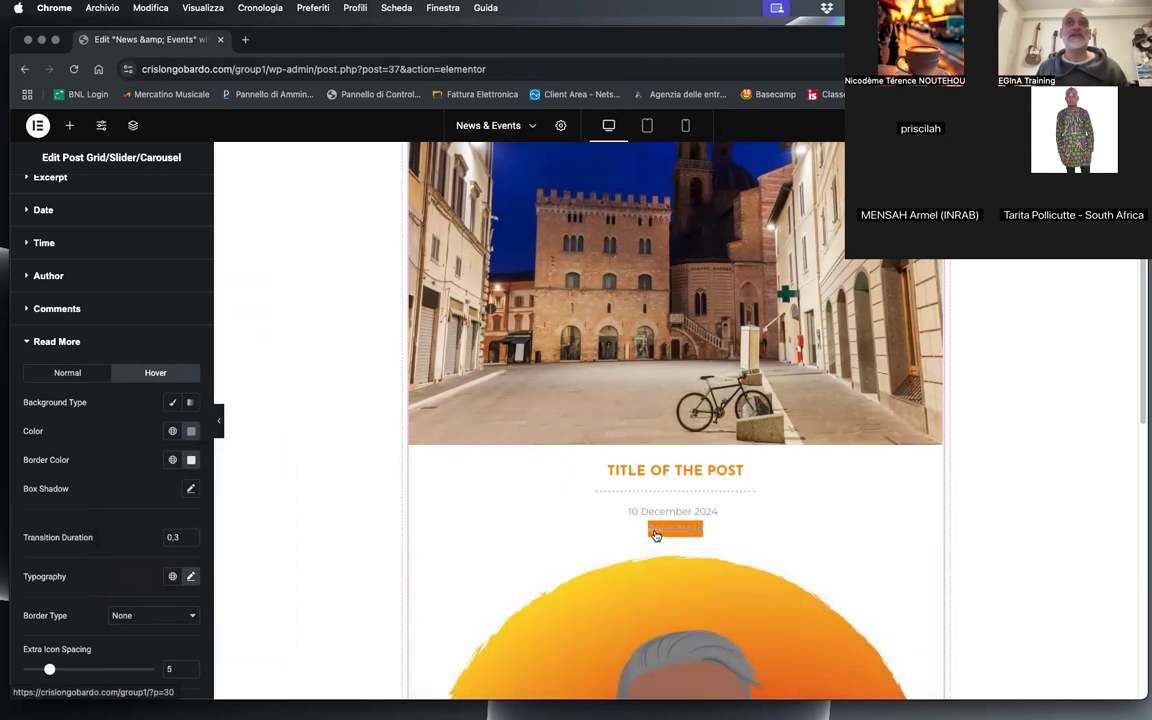
Step: Set the Read More button's hover text colour to white and give its hover state a classic background in grey #999
{"action": "left_click", "coordinate": [193, 434]}
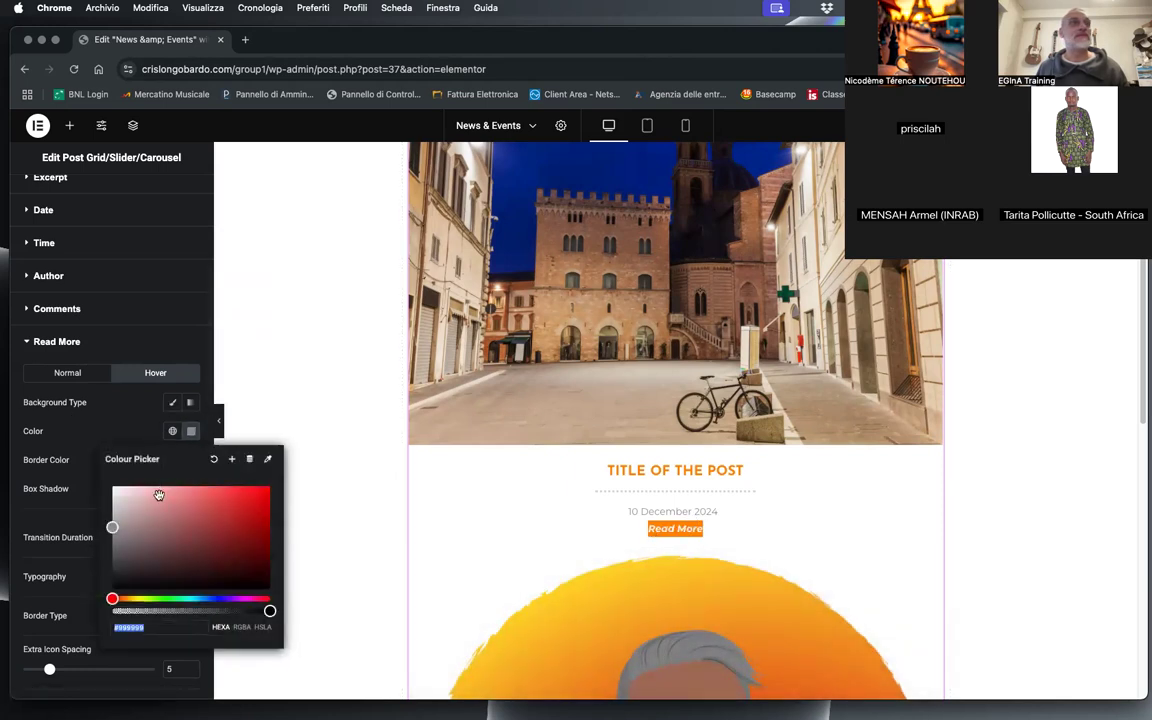
{"action": "left_click", "coordinate": [95, 432]}
{"action": "left_click", "coordinate": [172, 402]}
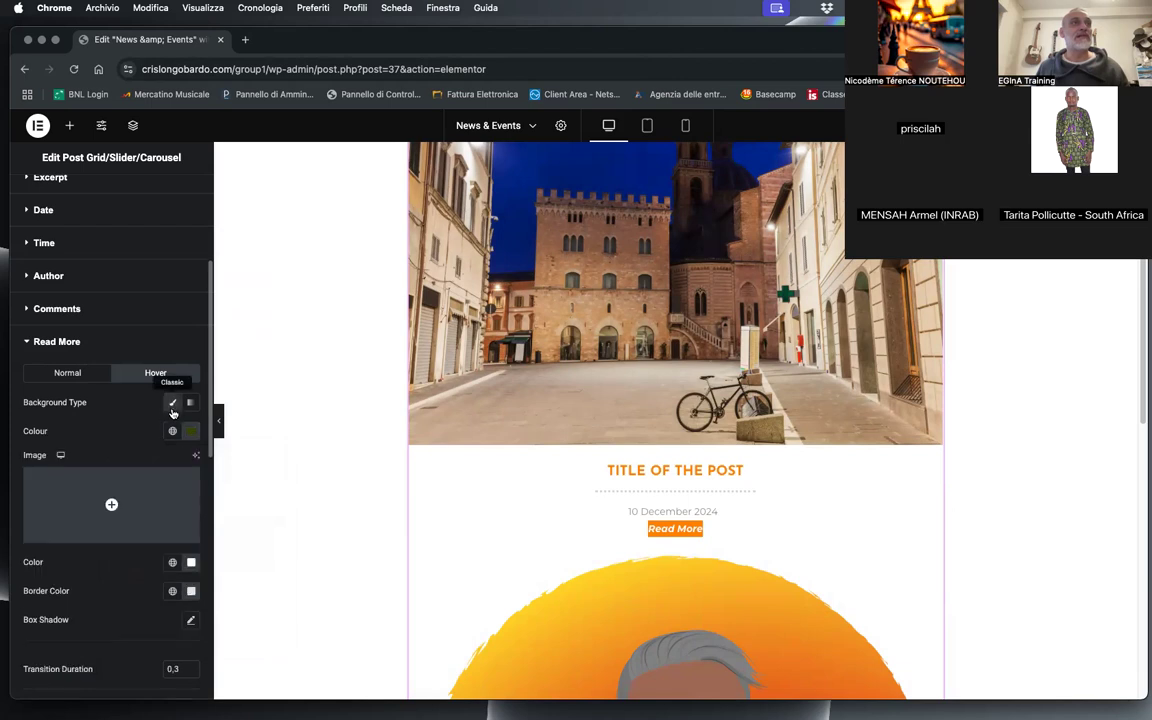
{"action": "left_click", "coordinate": [191, 431]}
{"action": "type", "text": "#9999"}
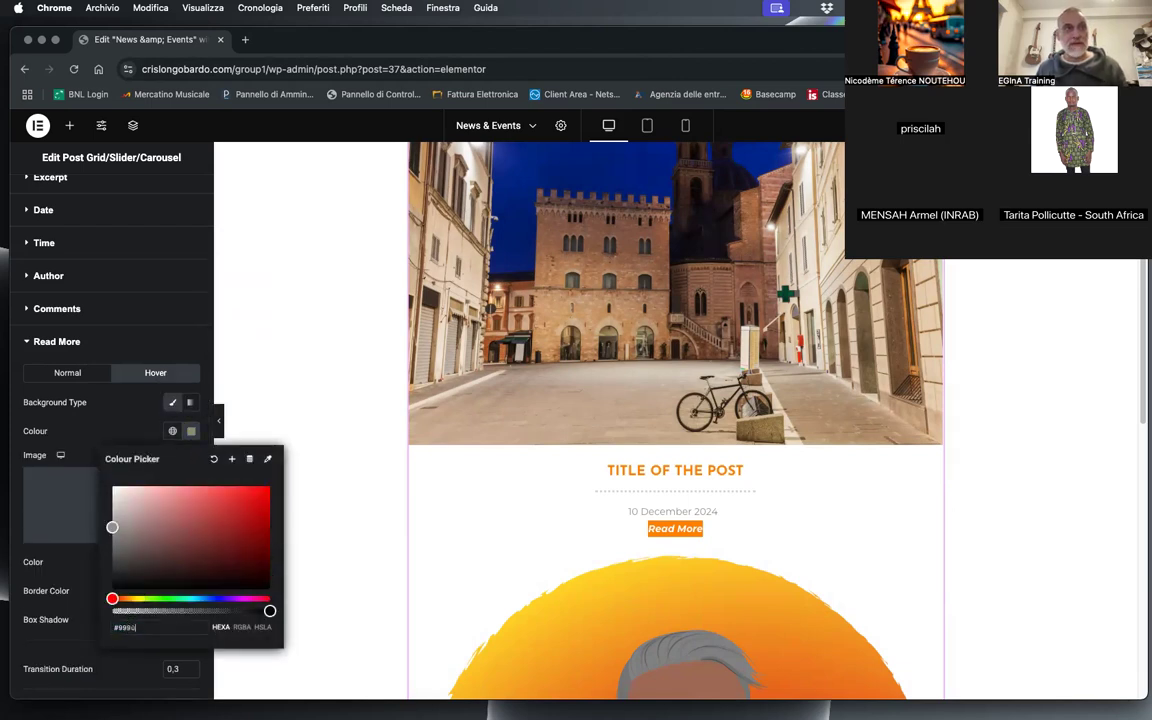
{"action": "key", "text": "BackSpace"}
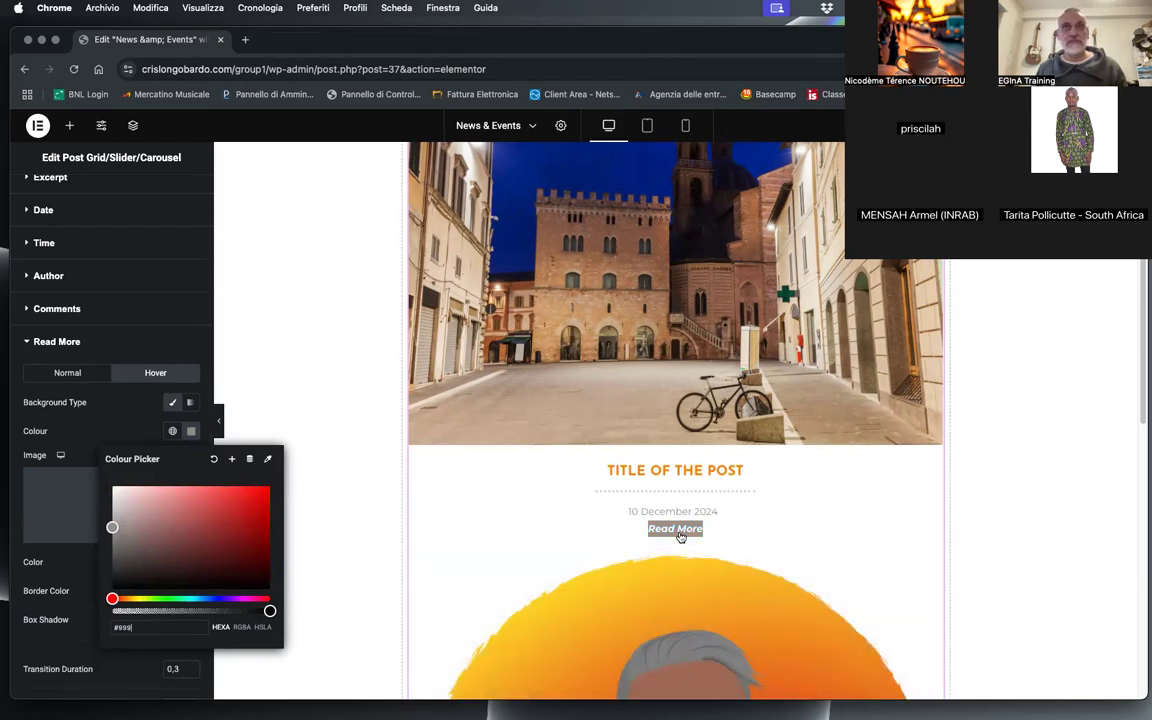
{"action": "left_click", "coordinate": [164, 318]}
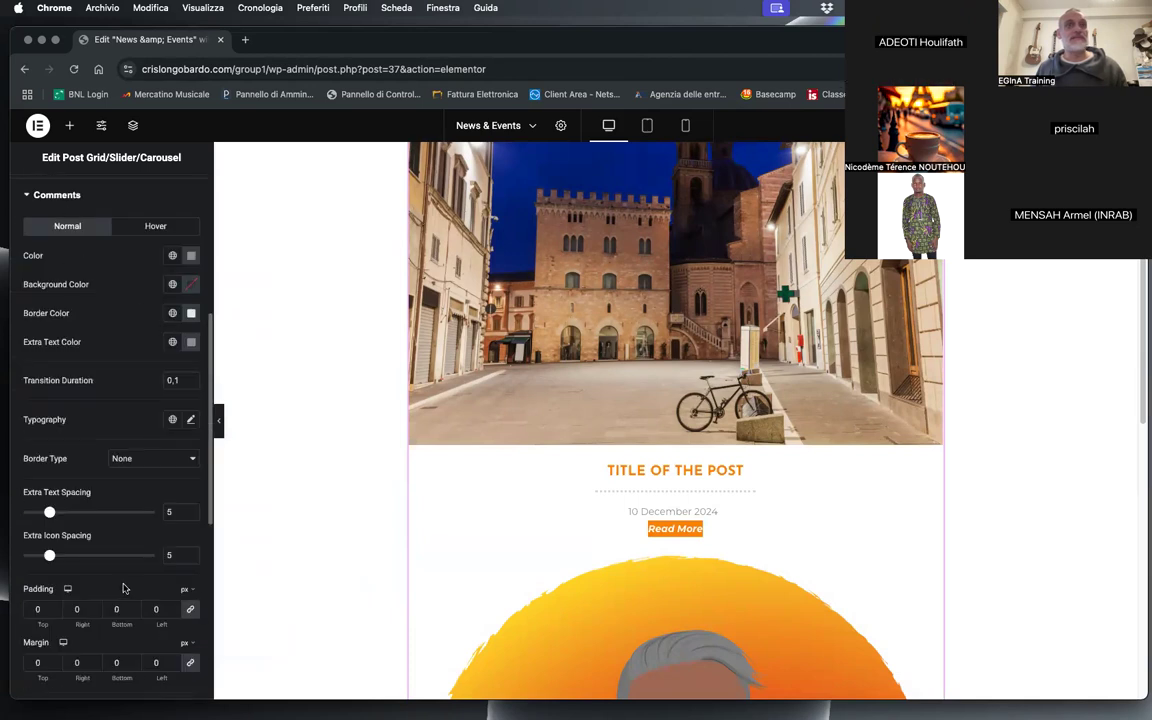
{"action": "left_click", "coordinate": [27, 196]}
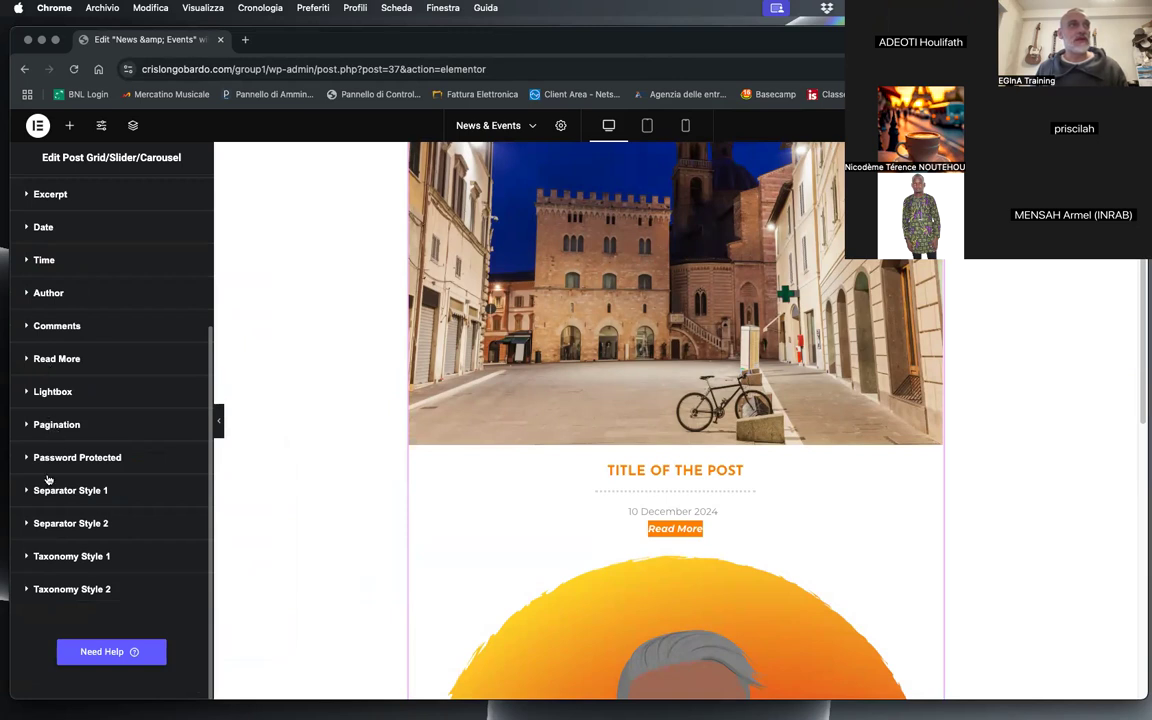
Step: Change the weight of the Read More text in its normal state to 500 (Medium)
{"action": "left_click", "coordinate": [56, 359]}
{"action": "scroll", "coordinate": [133, 571], "scroll_direction": "down", "scroll_amount": 4}
{"action": "scroll", "coordinate": [113, 561], "scroll_direction": "up", "scroll_amount": 5}
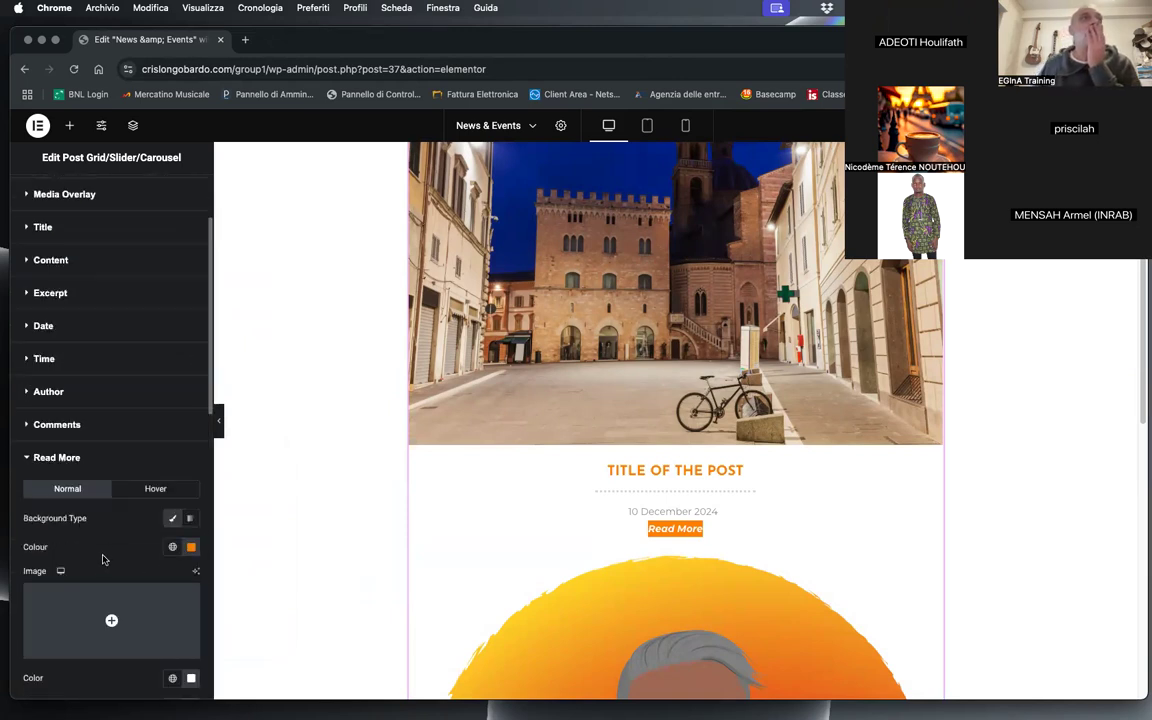
{"action": "scroll", "coordinate": [103, 557], "scroll_direction": "down", "scroll_amount": 1}
{"action": "scroll", "coordinate": [105, 555], "scroll_direction": "down", "scroll_amount": 3}
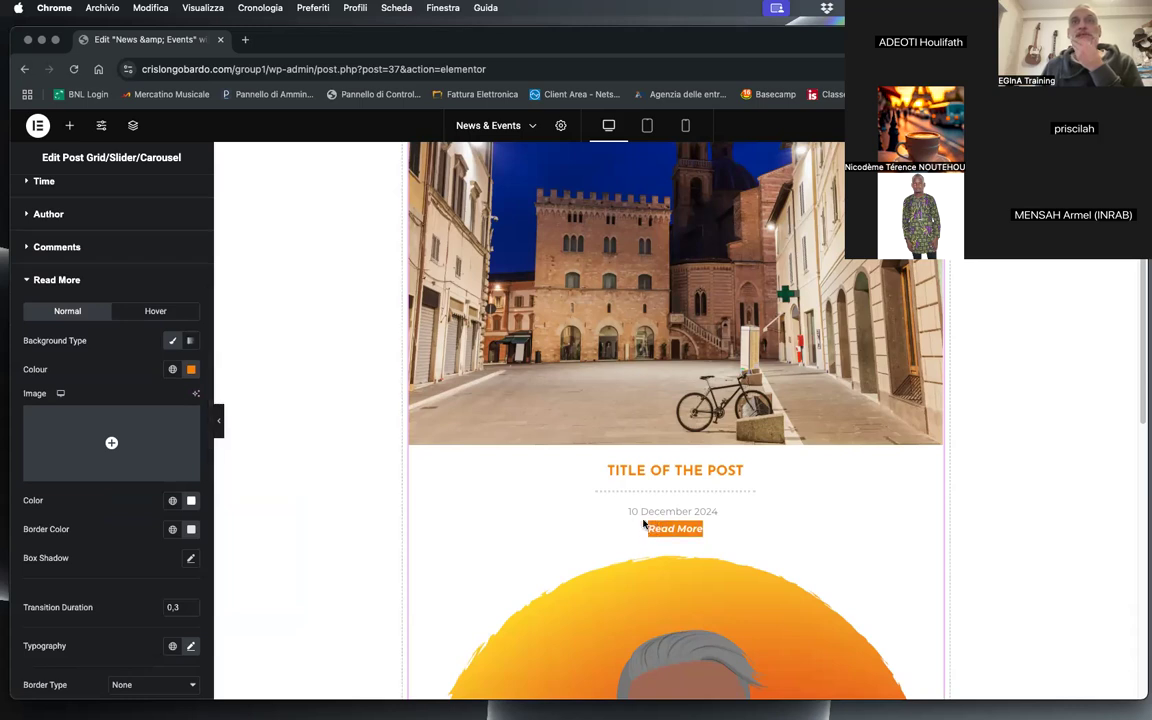
{"action": "scroll", "coordinate": [40, 540], "scroll_direction": "down", "scroll_amount": 1}
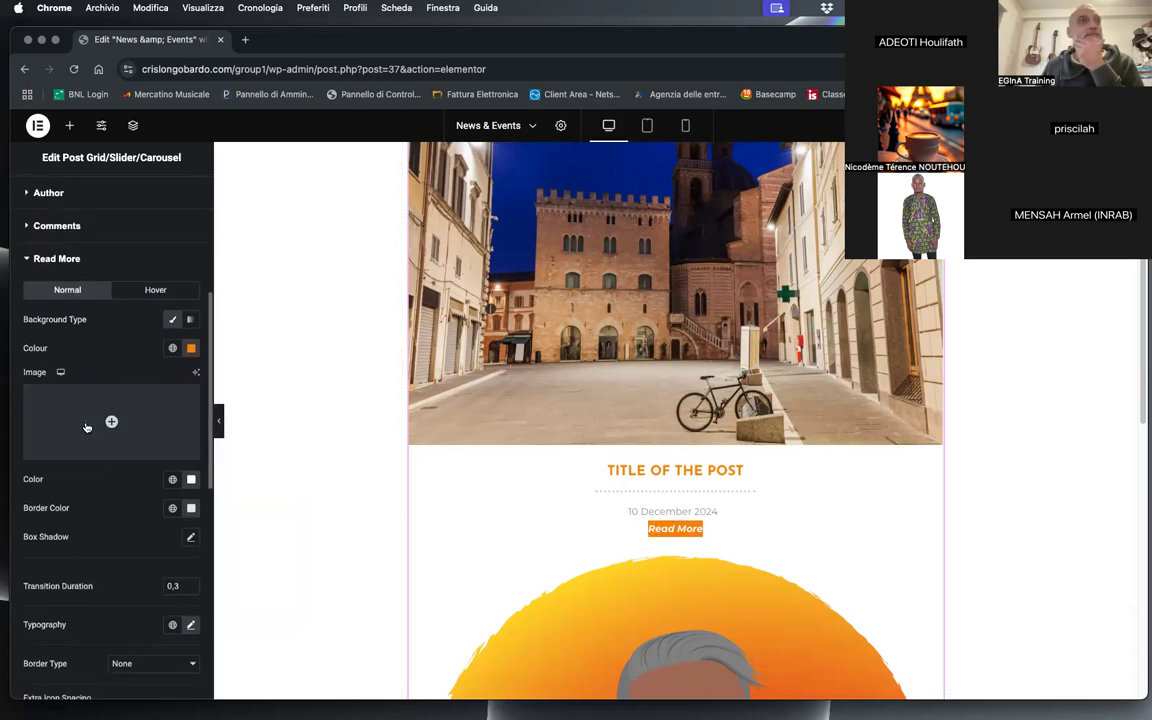
{"action": "scroll", "coordinate": [90, 520], "scroll_direction": "down", "scroll_amount": 3}
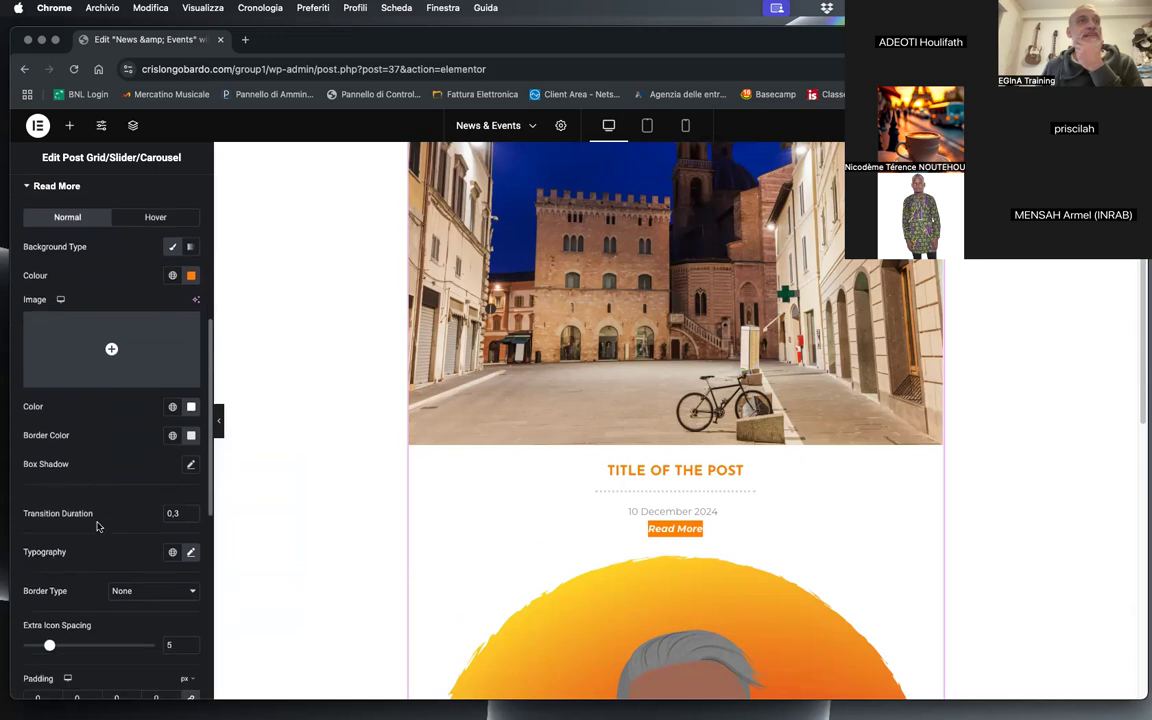
{"action": "left_click", "coordinate": [191, 553]}
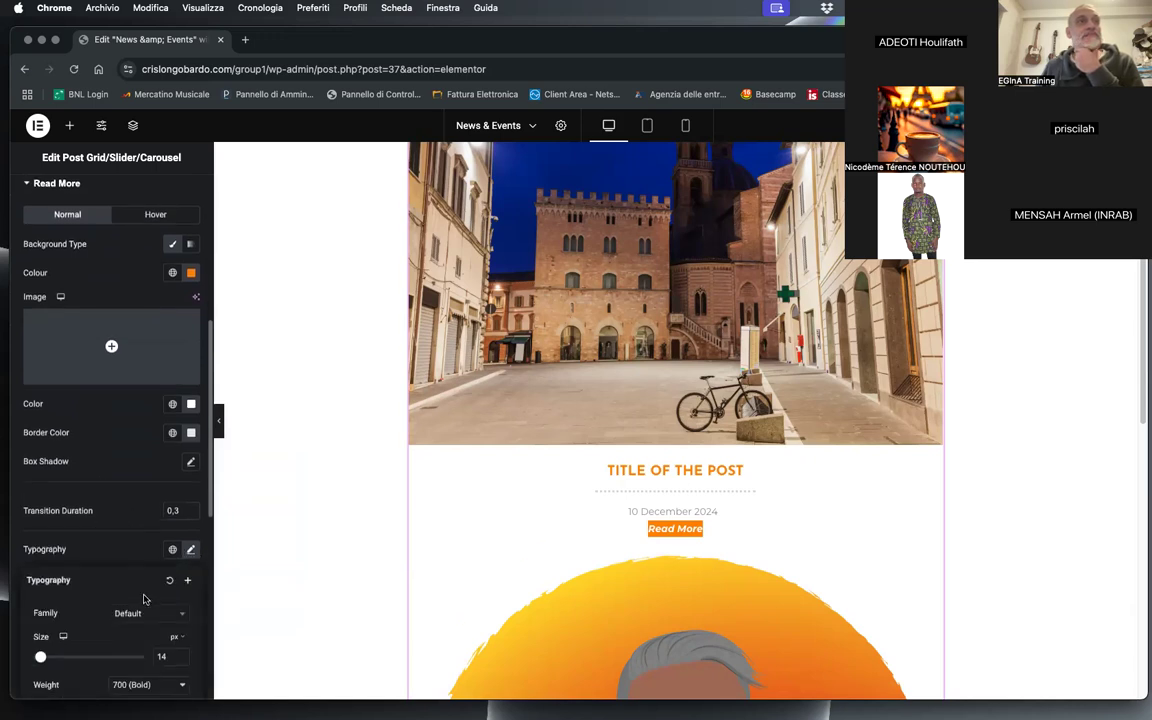
{"action": "scroll", "coordinate": [140, 596], "scroll_direction": "down", "scroll_amount": 5}
{"action": "left_click", "coordinate": [125, 441]}
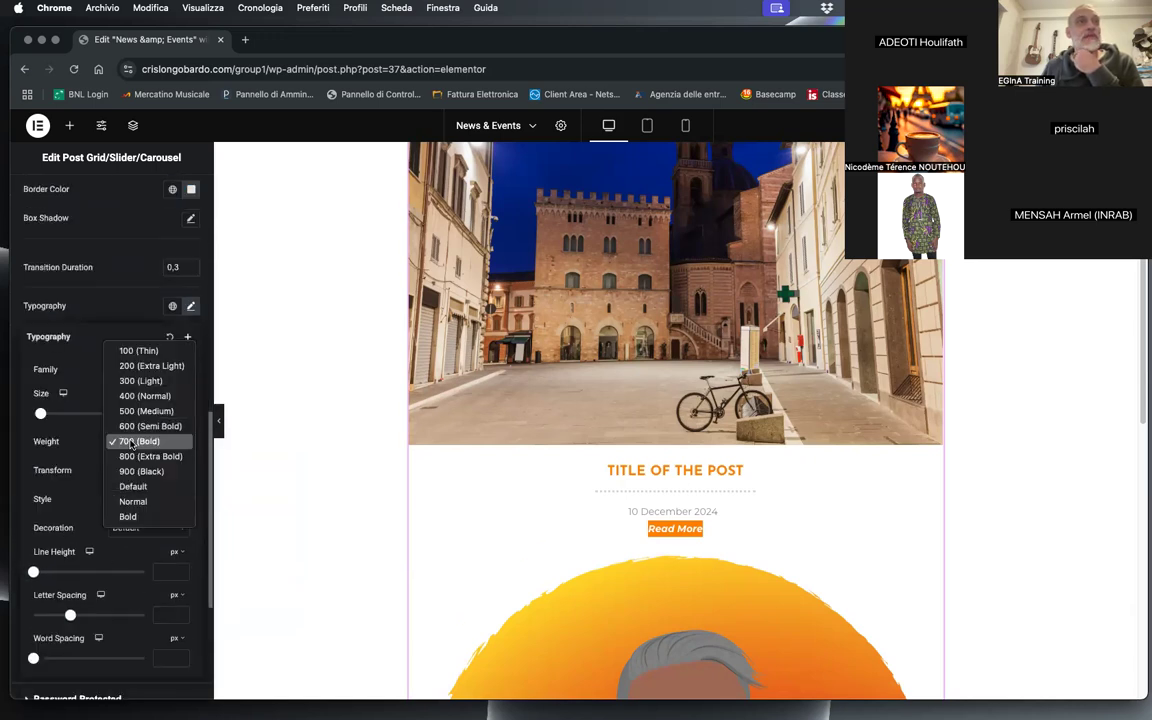
{"action": "left_click", "coordinate": [137, 383]}
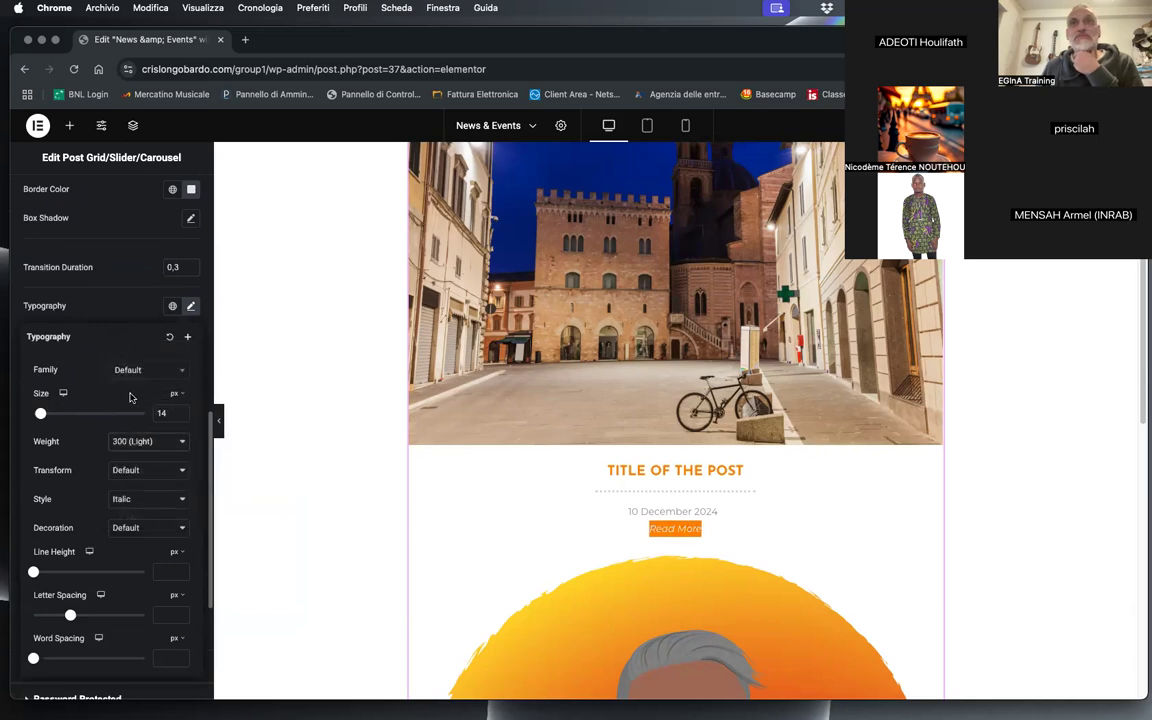
{"action": "left_click", "coordinate": [133, 446]}
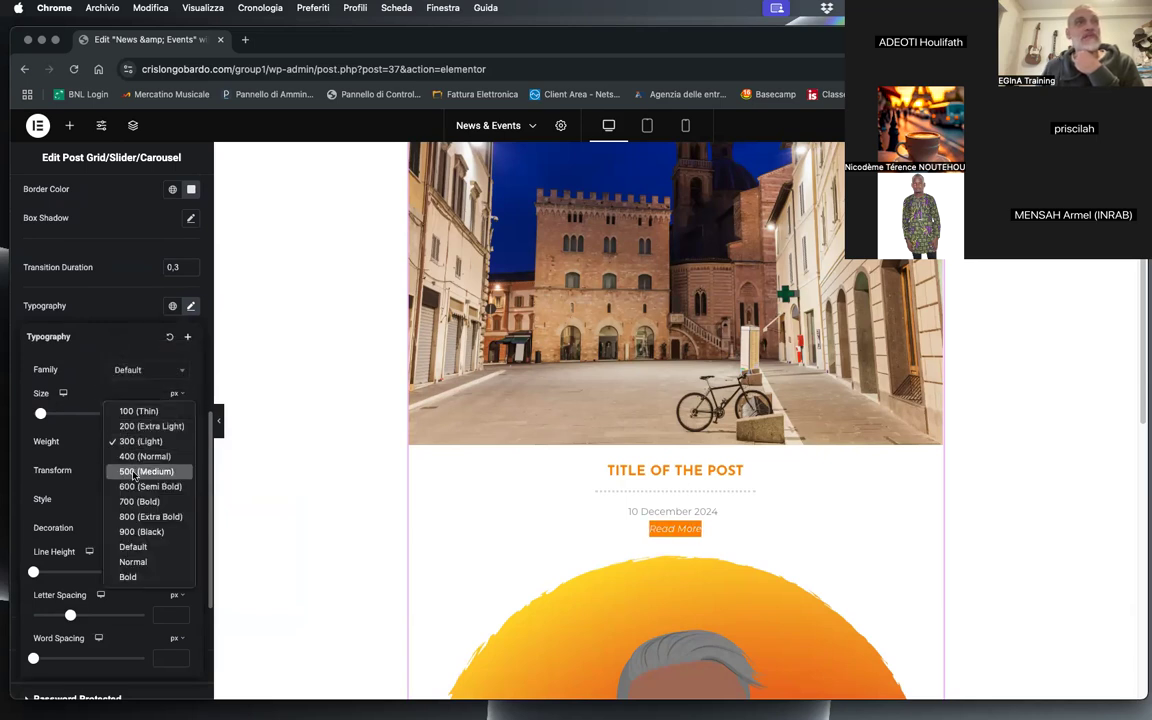
{"action": "left_click", "coordinate": [133, 472]}
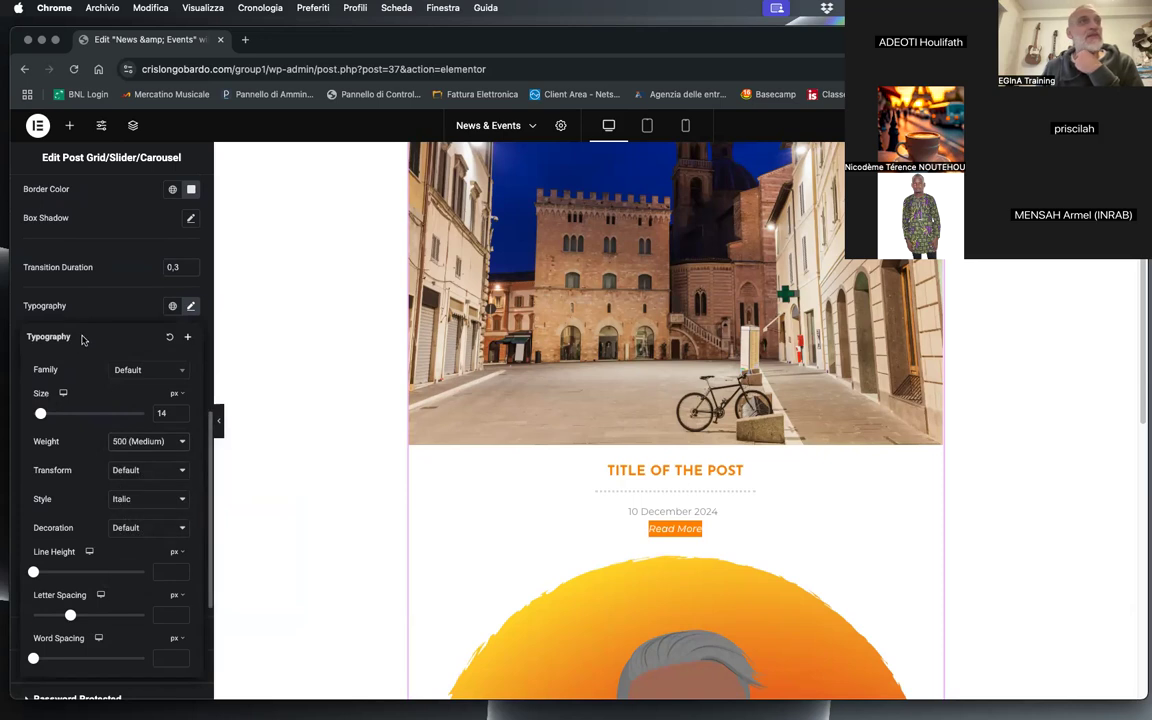
{"action": "left_click", "coordinate": [86, 296]}
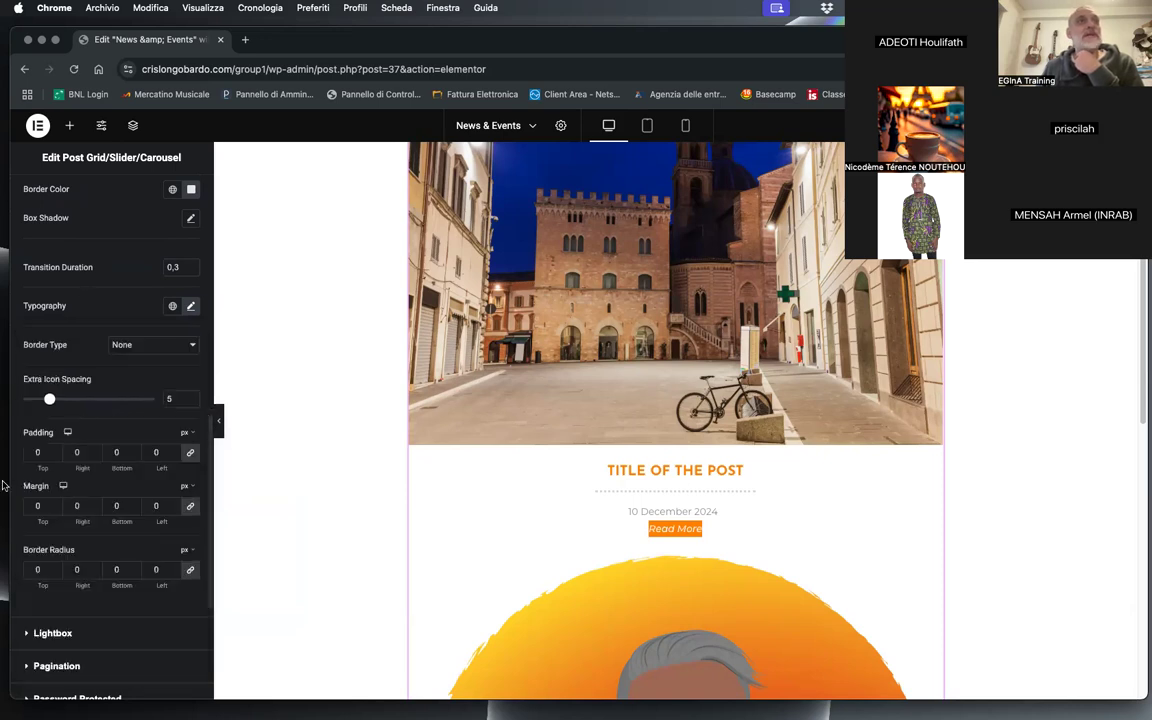
Step: Unlink the Read More button's padding values and set only the left and right padding to 15 px
{"action": "left_click", "coordinate": [190, 454]}
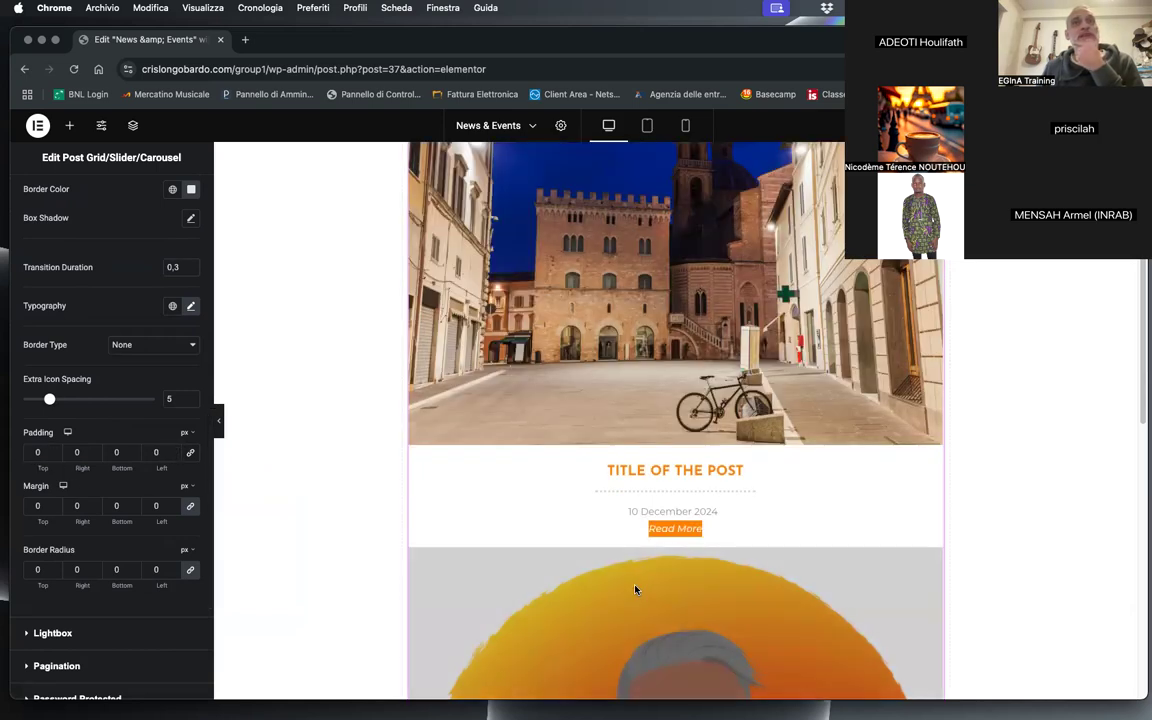
{"action": "left_click", "coordinate": [173, 451]}
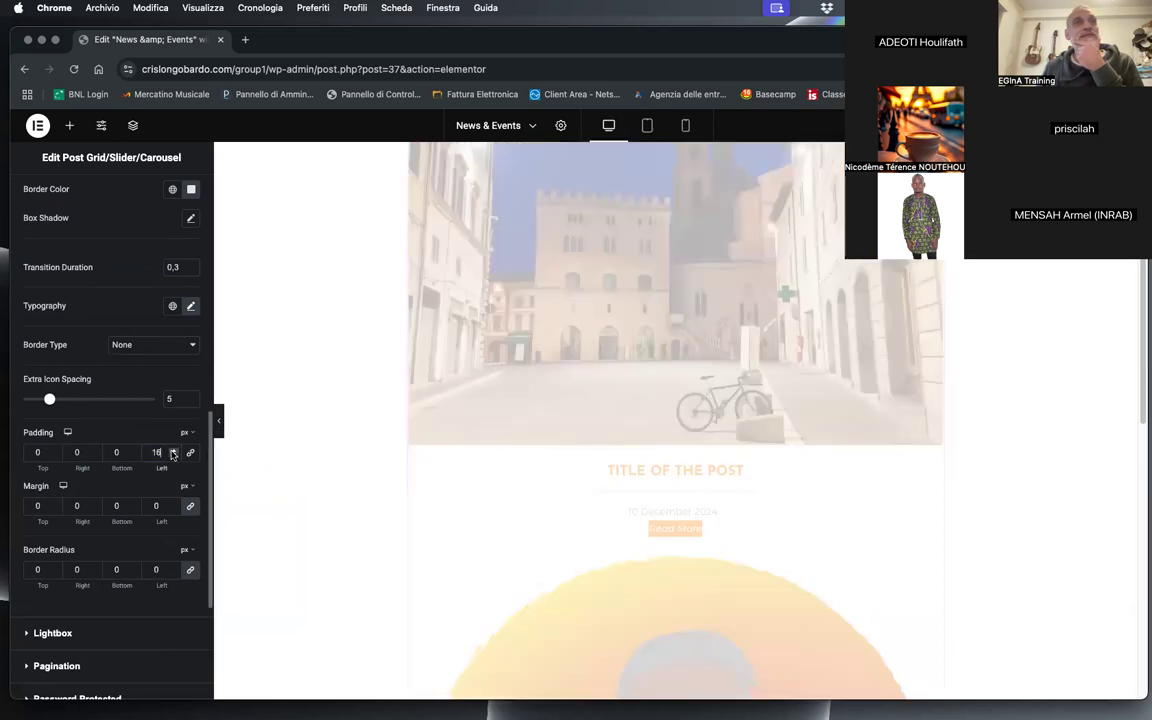
{"action": "left_click", "coordinate": [173, 456]}
{"action": "left_click", "coordinate": [95, 451]}
{"action": "left_click", "coordinate": [95, 451]}
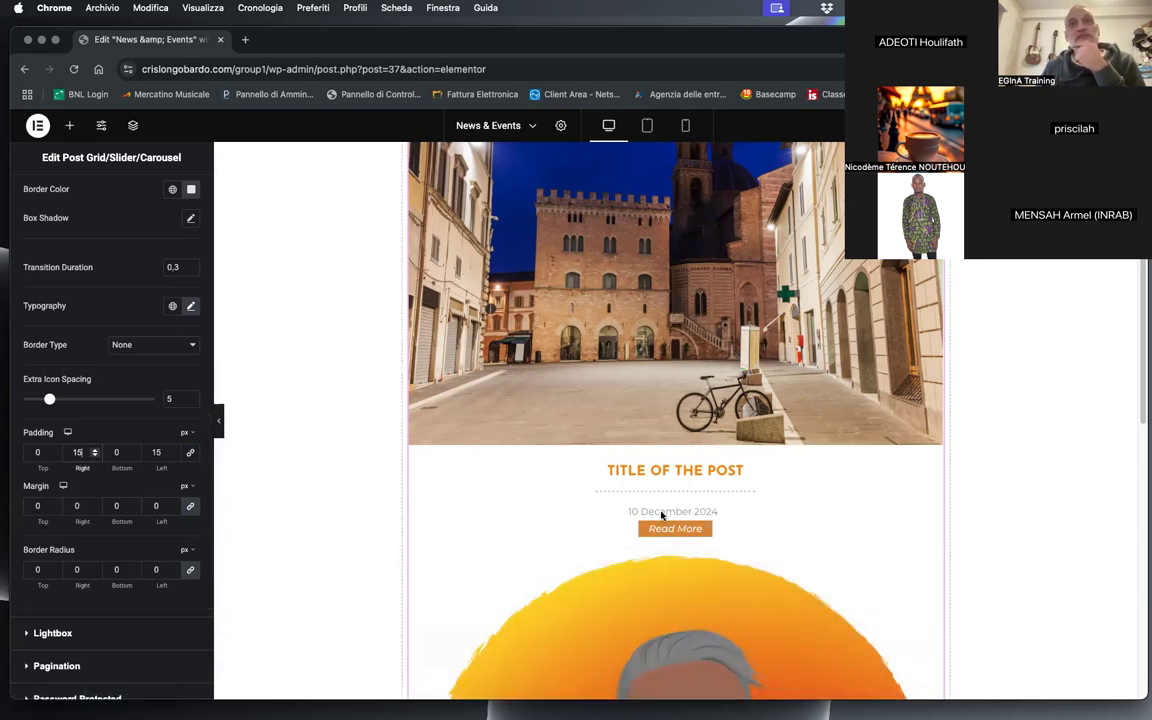
Step: Unlink the Read More button's margin values and set its top and bottom margins to 10 px
{"action": "left_click", "coordinate": [192, 508]}
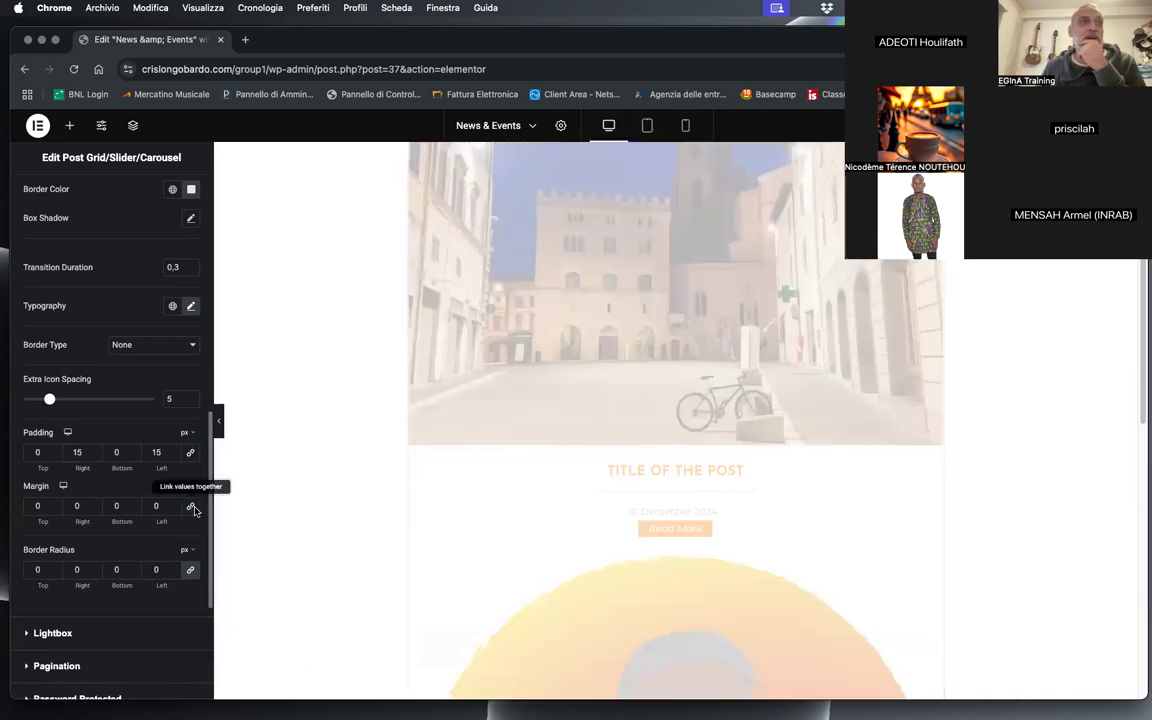
{"action": "left_click", "coordinate": [30, 506]}
{"action": "type", "text": "1"}
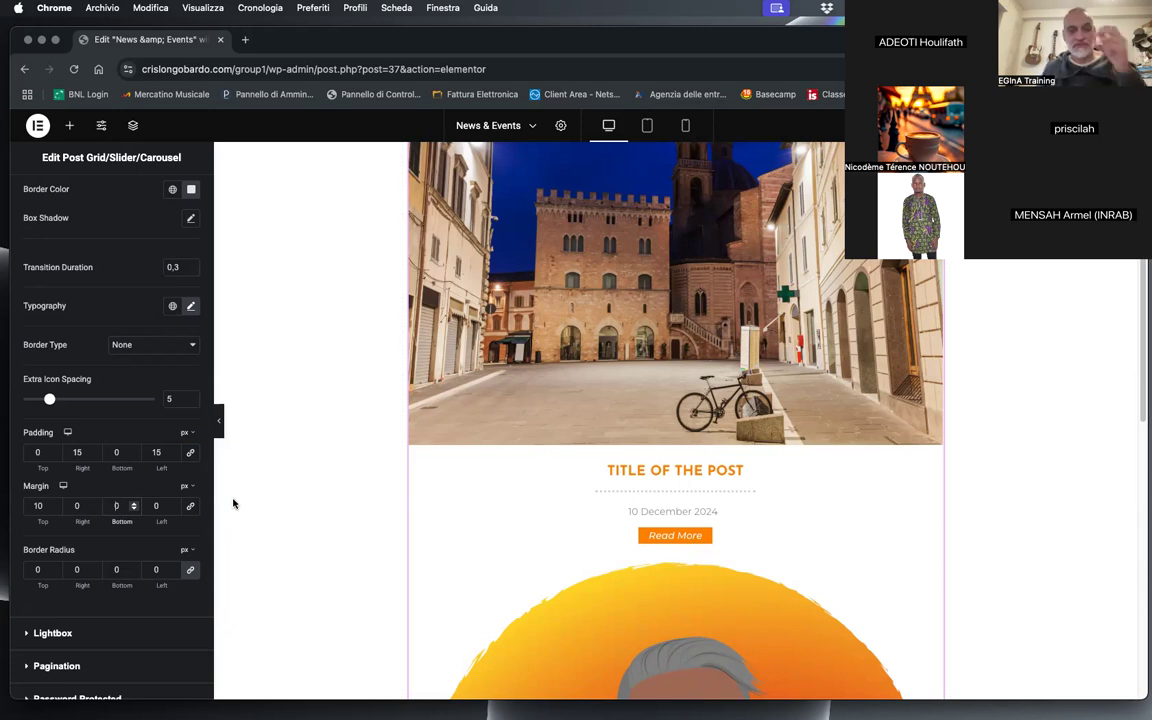
{"action": "type", "text": "1"}
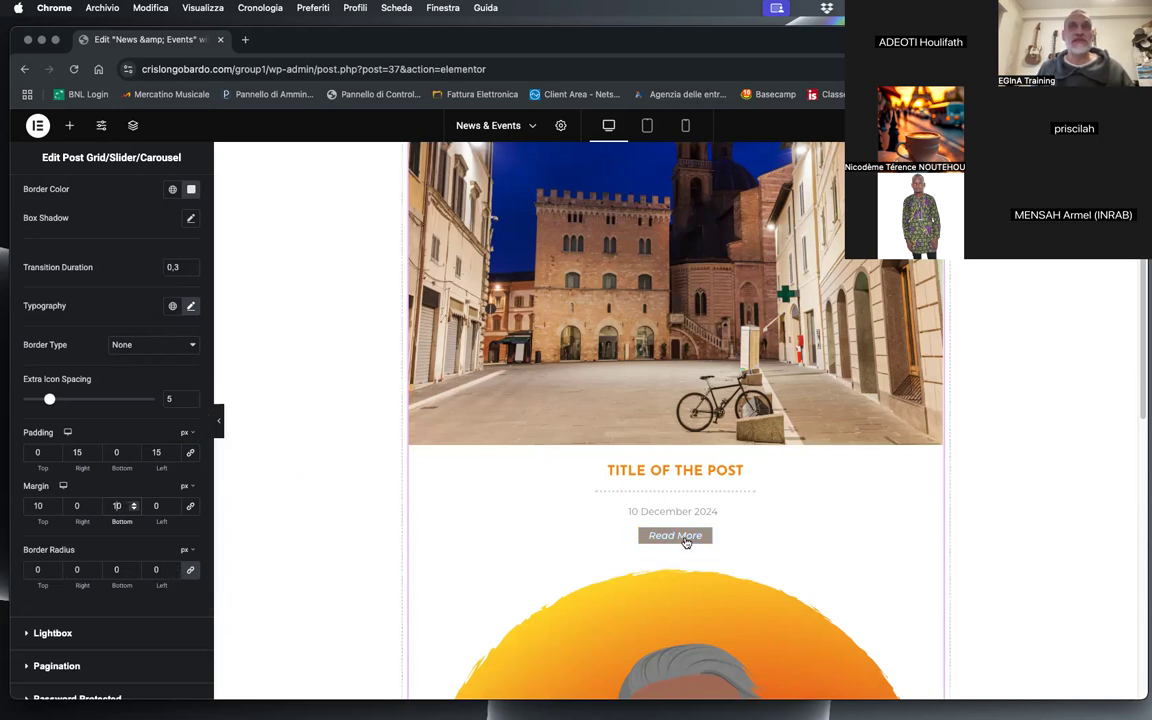
Step: Round all corners of the Read More button with a linked border radius of 15 px
{"action": "left_click", "coordinate": [173, 566]}
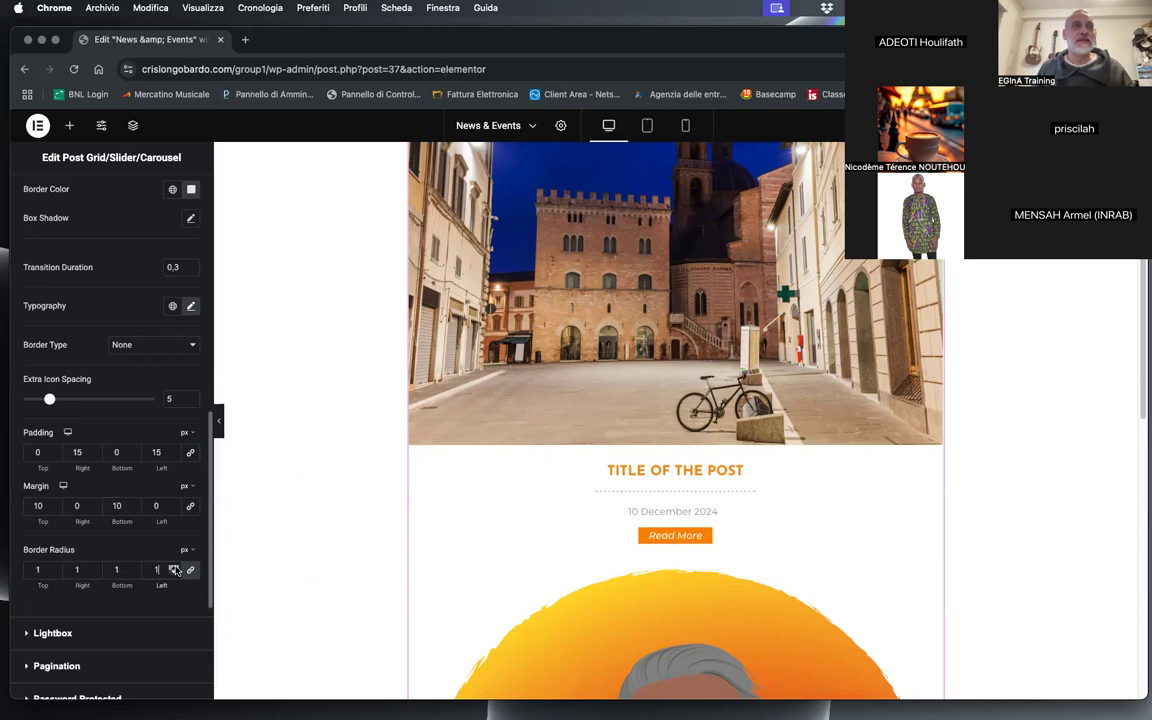
{"action": "left_click", "coordinate": [173, 566]}
{"action": "left_click", "coordinate": [173, 566]}
{"action": "left_click", "coordinate": [173, 566]}
{"action": "left_click", "coordinate": [173, 566]}
{"action": "left_click", "coordinate": [173, 566]}
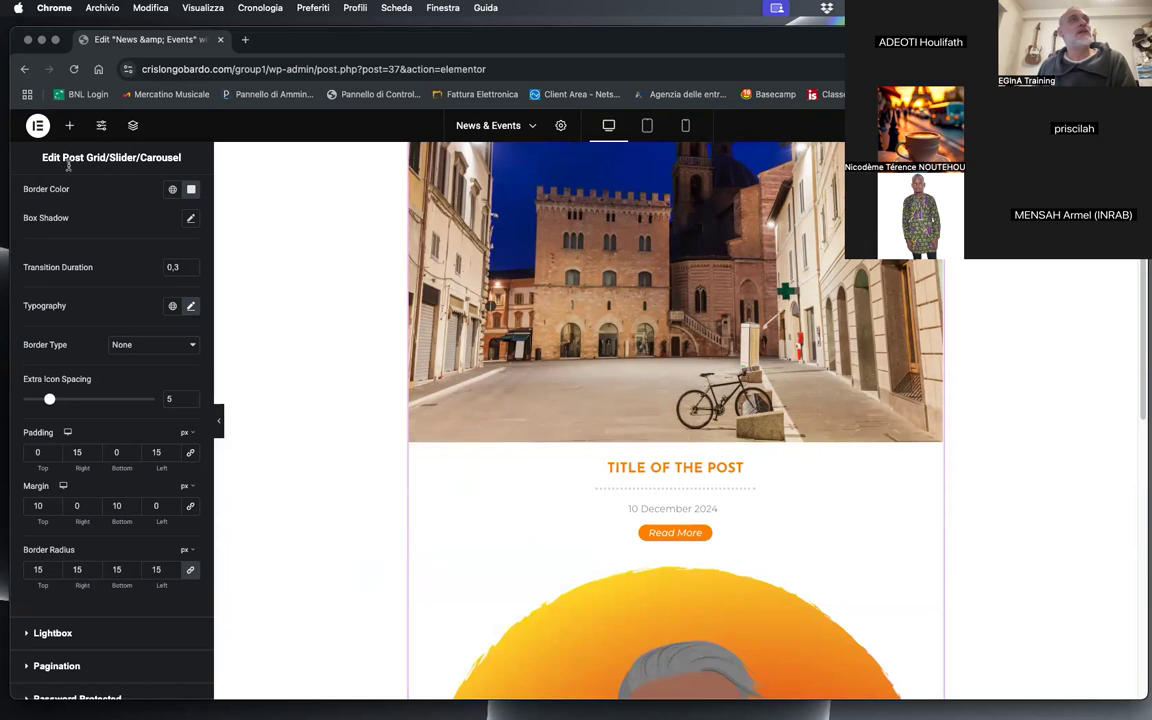
{"action": "scroll", "coordinate": [103, 420], "scroll_direction": "up", "scroll_amount": 10}
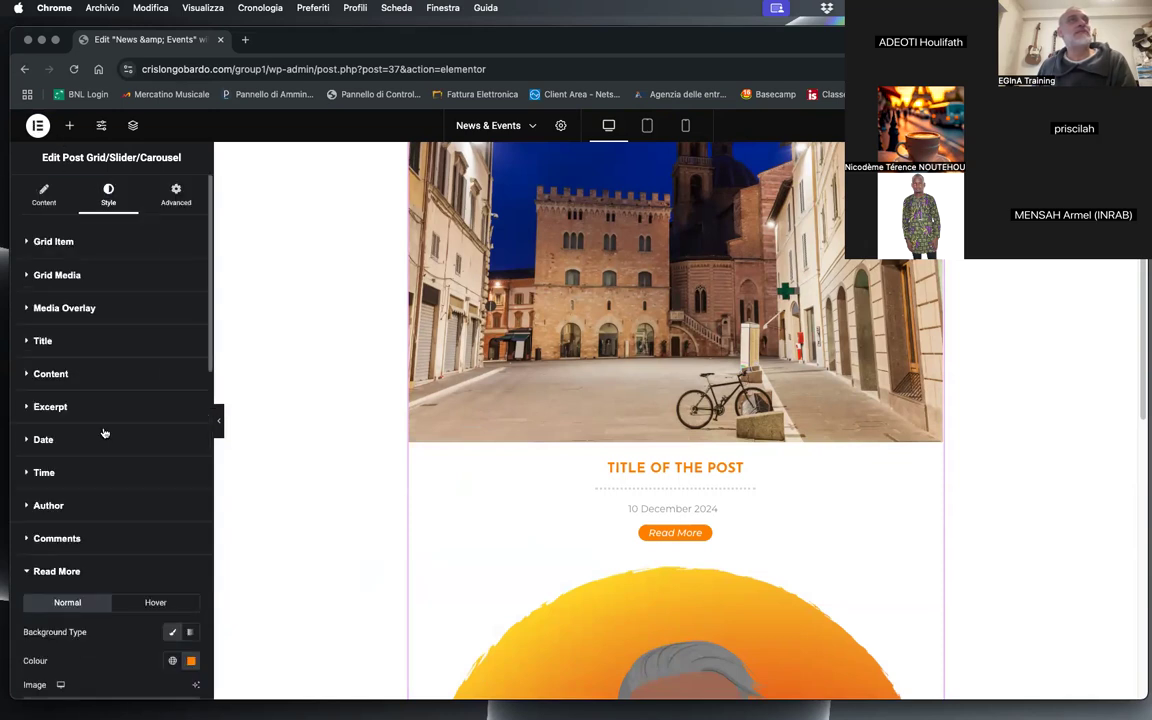
Step: Add a fifth element of type Separator after Read-more in the post grid and centre it horizontally
{"action": "left_click", "coordinate": [43, 195]}
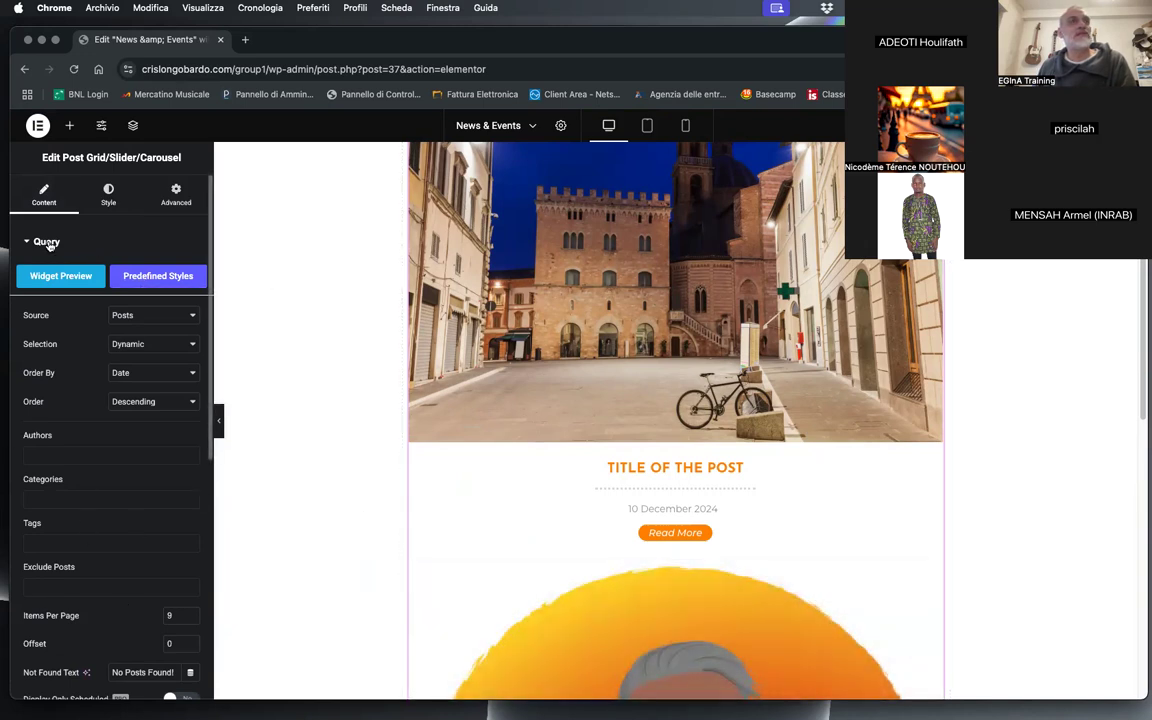
{"action": "left_click", "coordinate": [29, 244]}
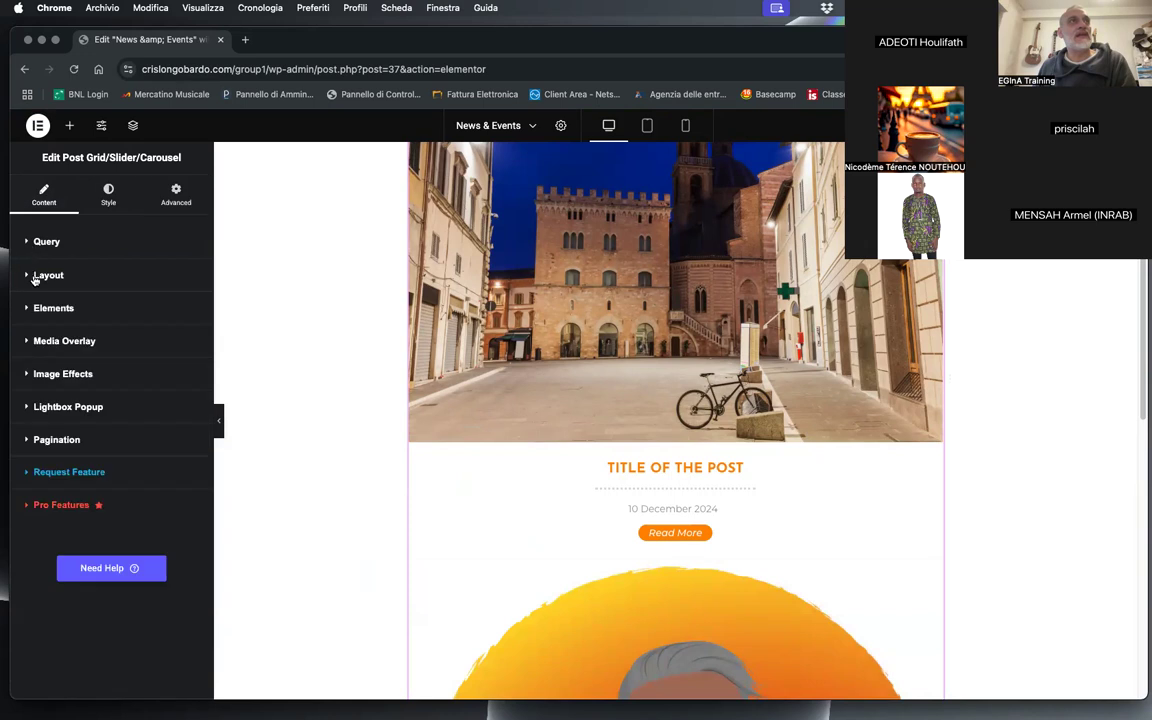
{"action": "left_click", "coordinate": [30, 310]}
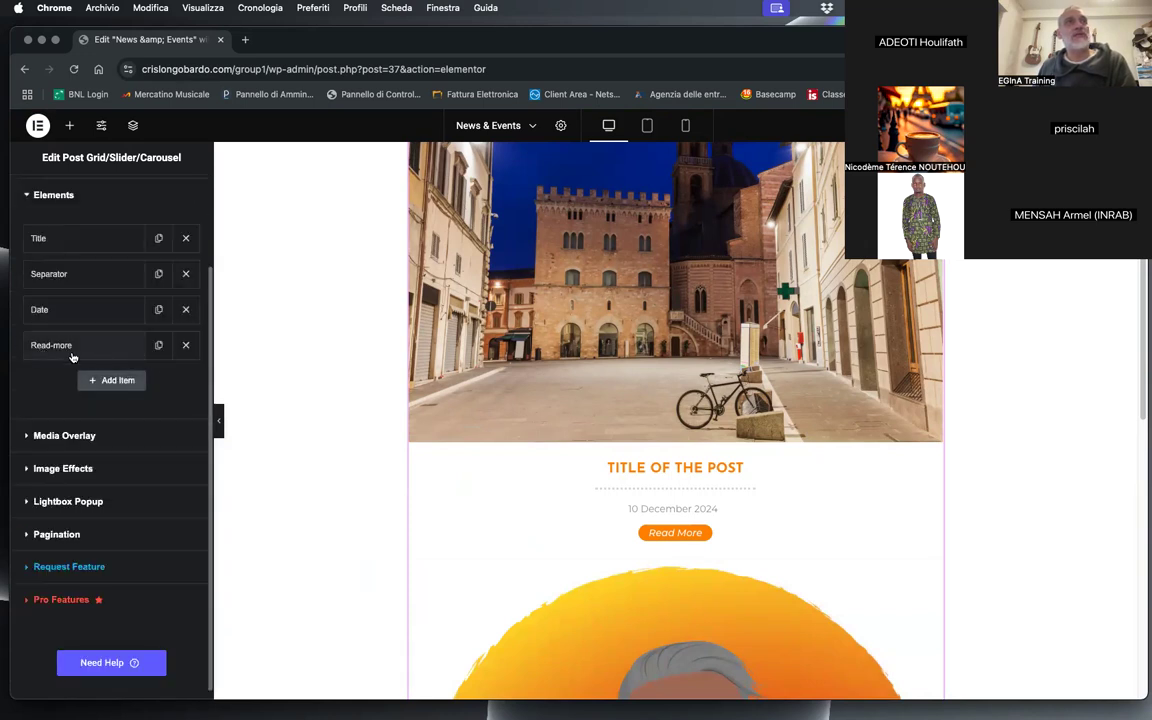
{"action": "left_click", "coordinate": [122, 382]}
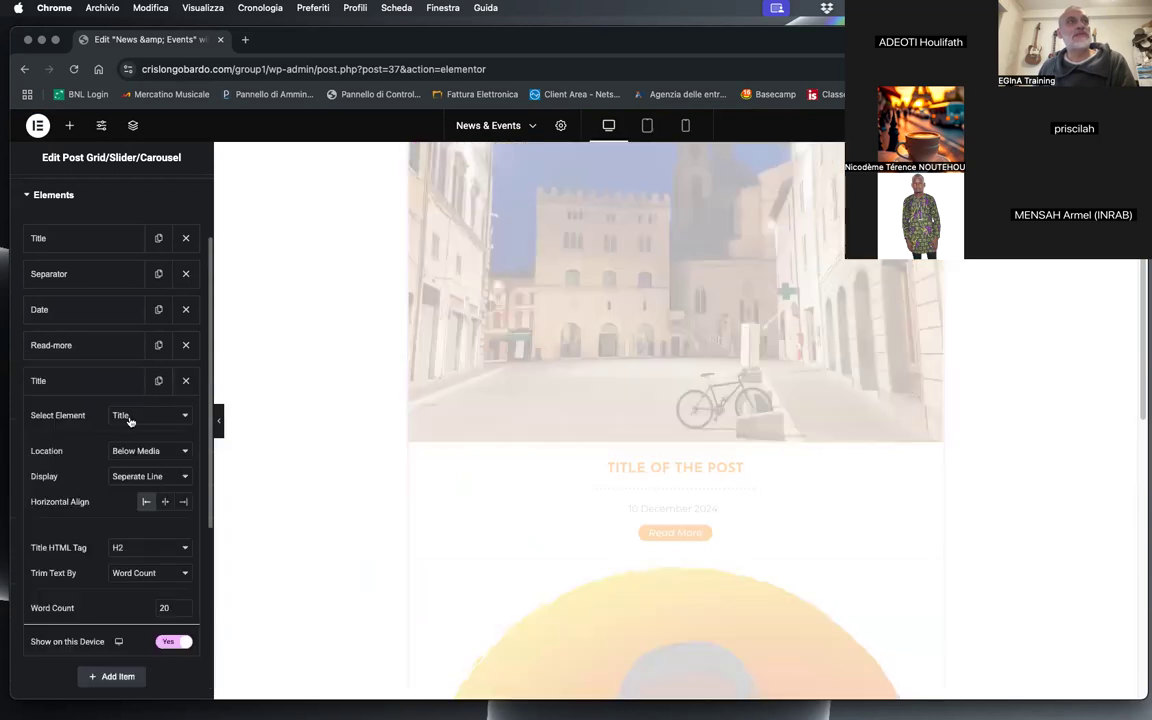
{"action": "left_click", "coordinate": [129, 421]}
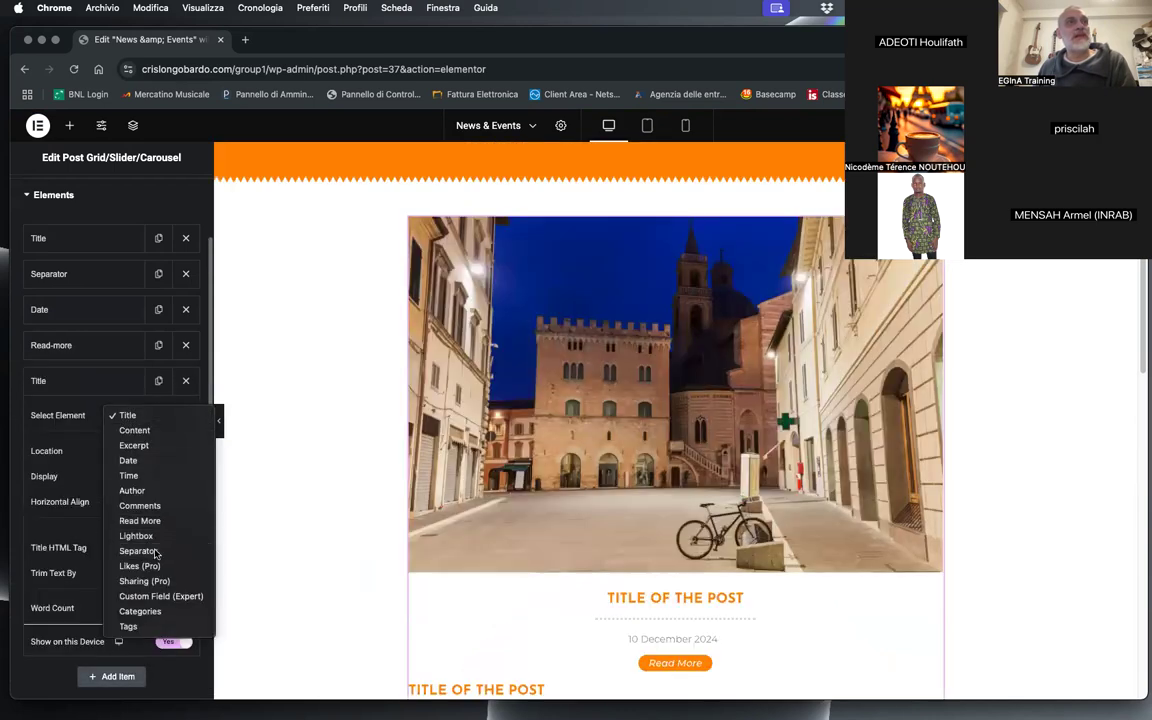
{"action": "left_click", "coordinate": [155, 553]}
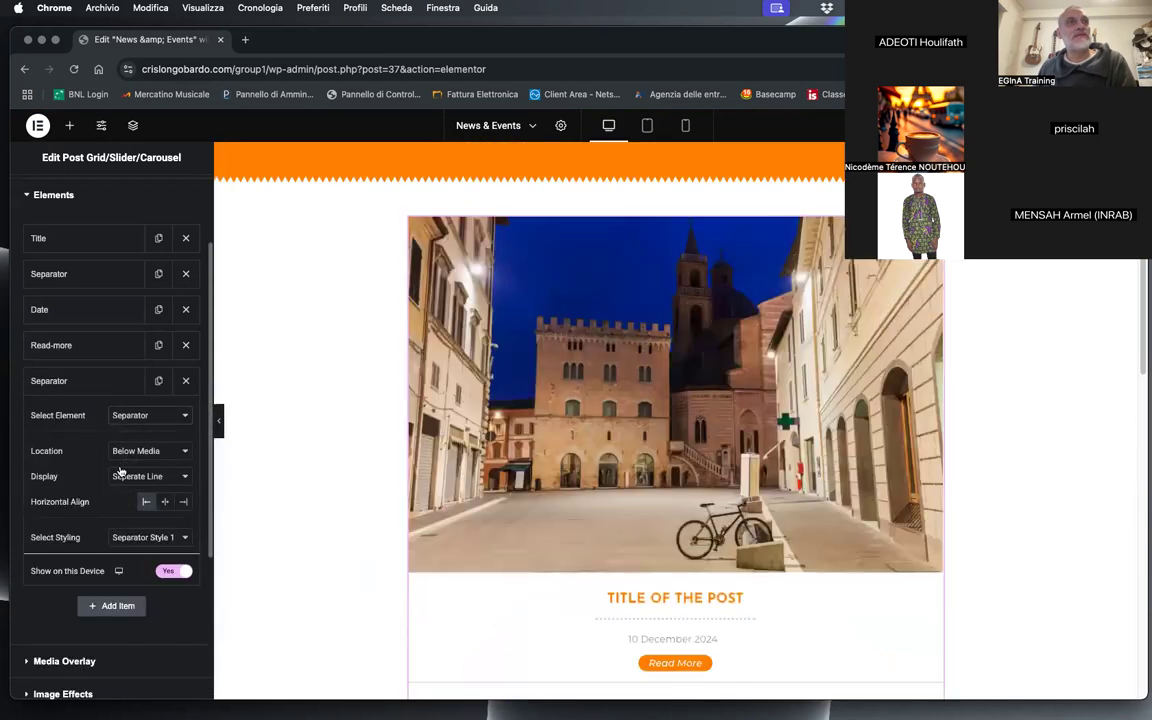
{"action": "left_click", "coordinate": [165, 501]}
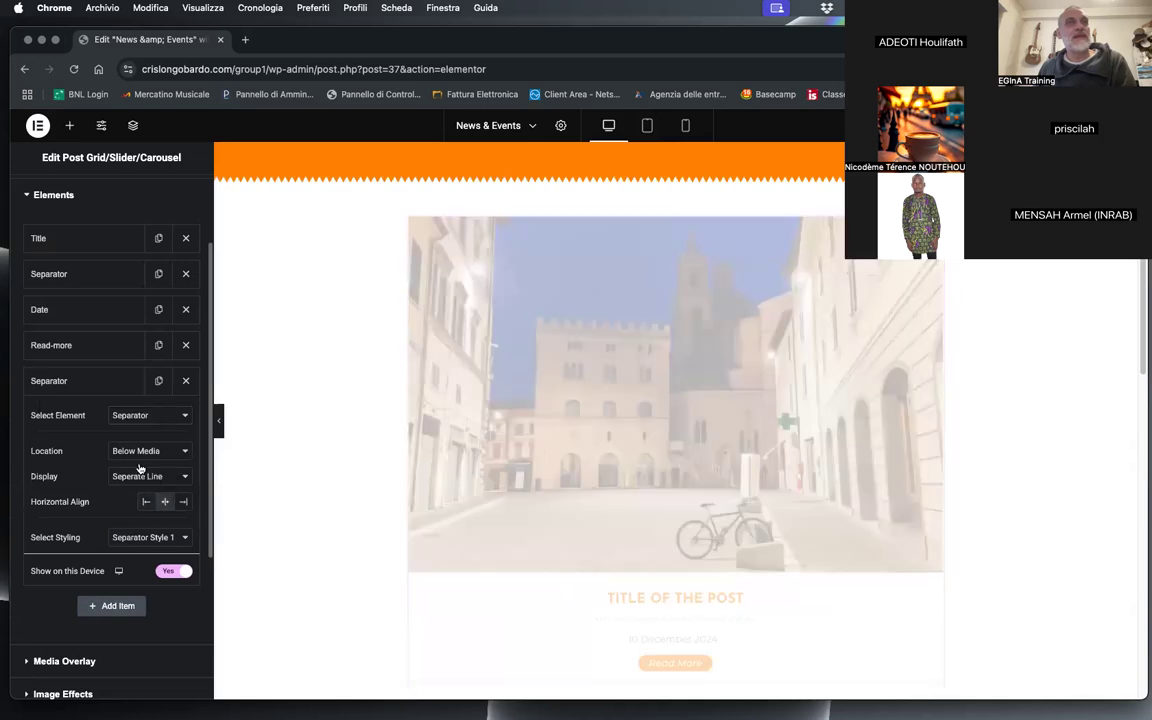
{"action": "scroll", "coordinate": [377, 424], "scroll_direction": "down", "scroll_amount": 1}
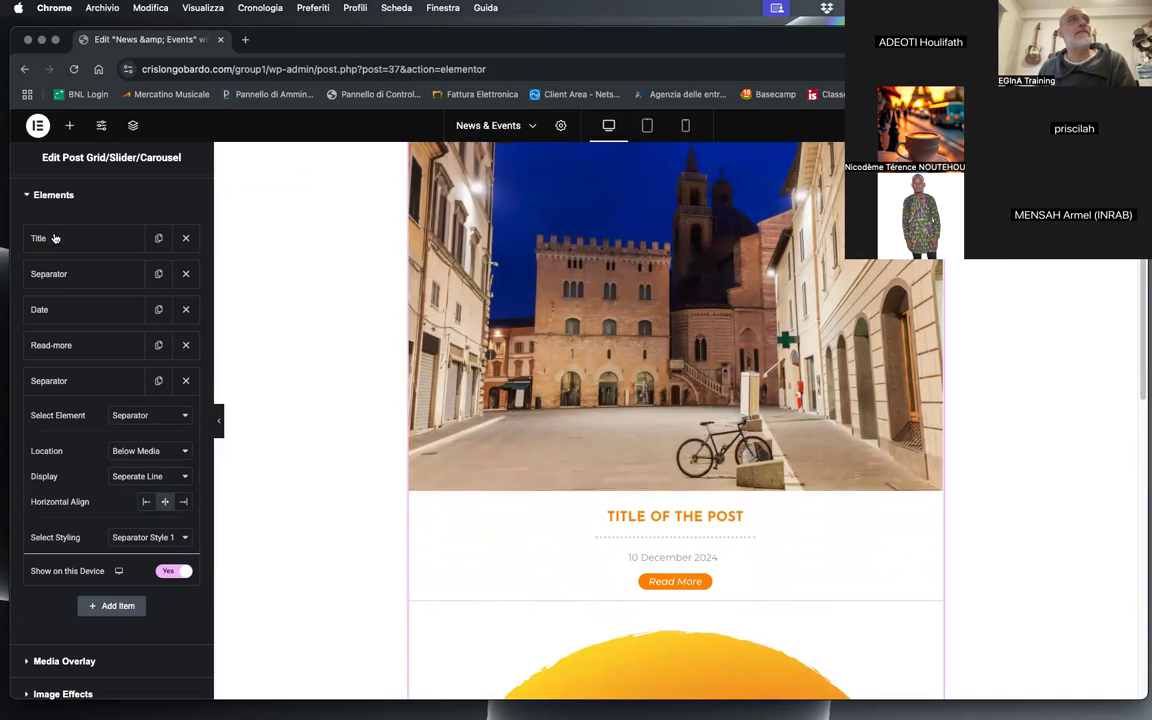
Step: Increase the linked margins of Separator Style 1 to 30 px on all sides
{"action": "scroll", "coordinate": [105, 363], "scroll_direction": "up", "scroll_amount": 3}
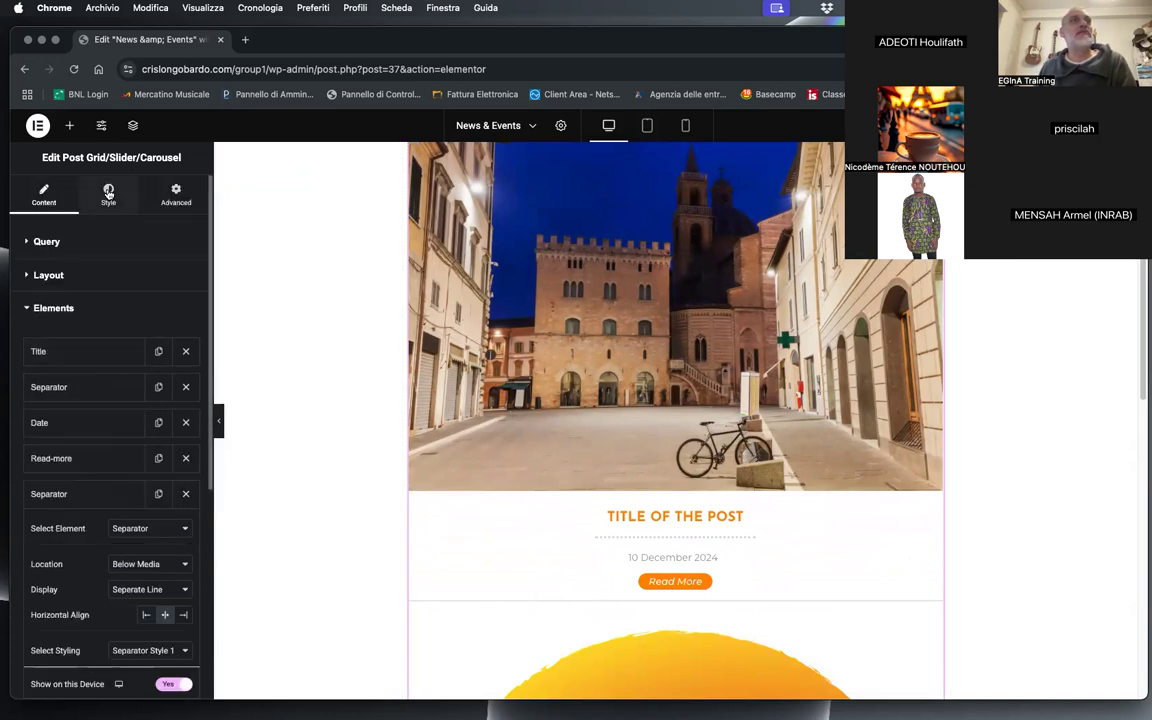
{"action": "left_click", "coordinate": [108, 193]}
{"action": "scroll", "coordinate": [136, 414], "scroll_direction": "down", "scroll_amount": 10}
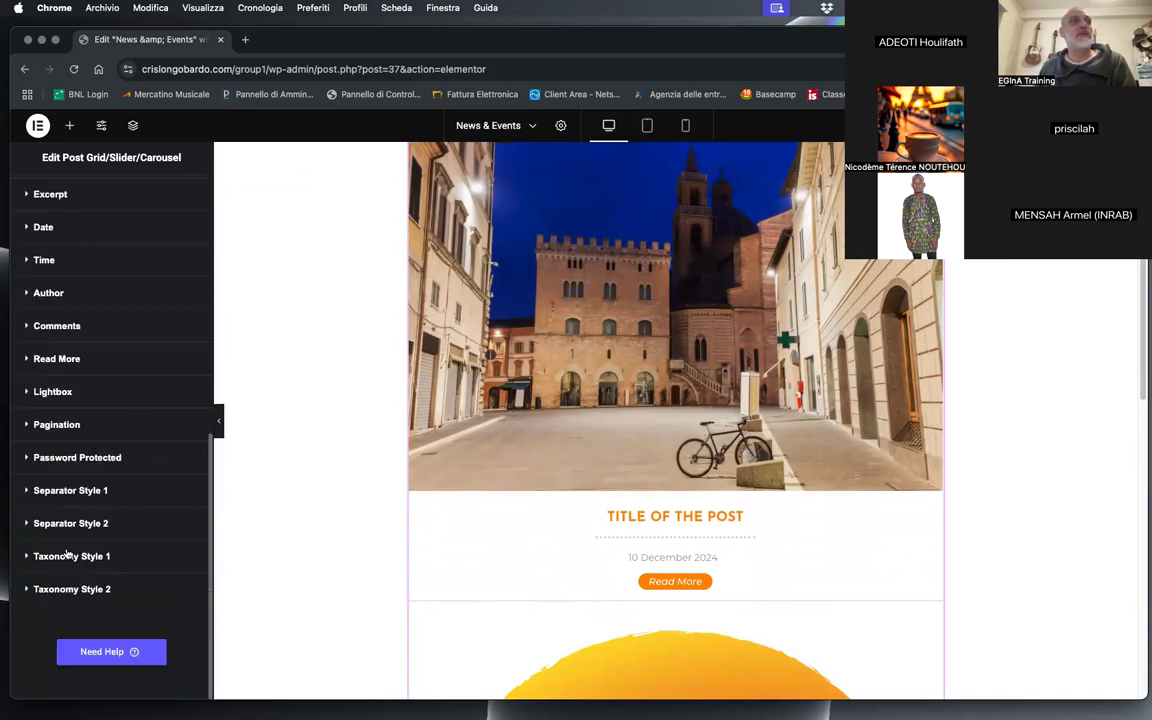
{"action": "left_click", "coordinate": [52, 490]}
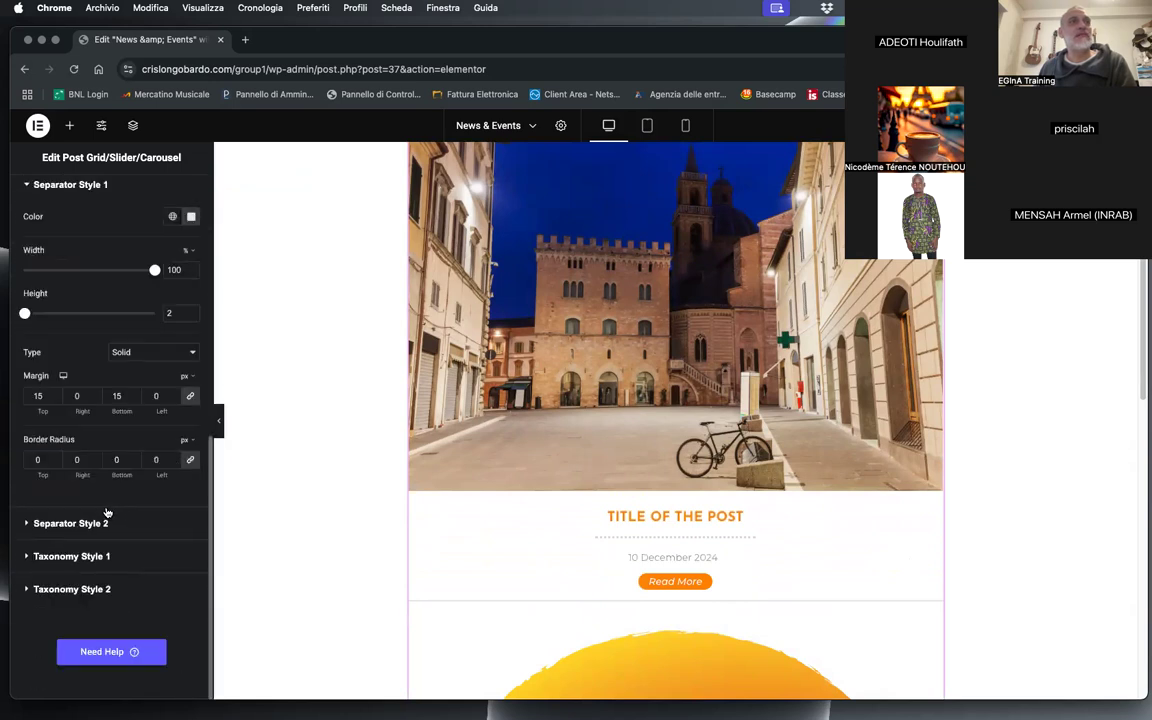
{"action": "left_click", "coordinate": [55, 394]}
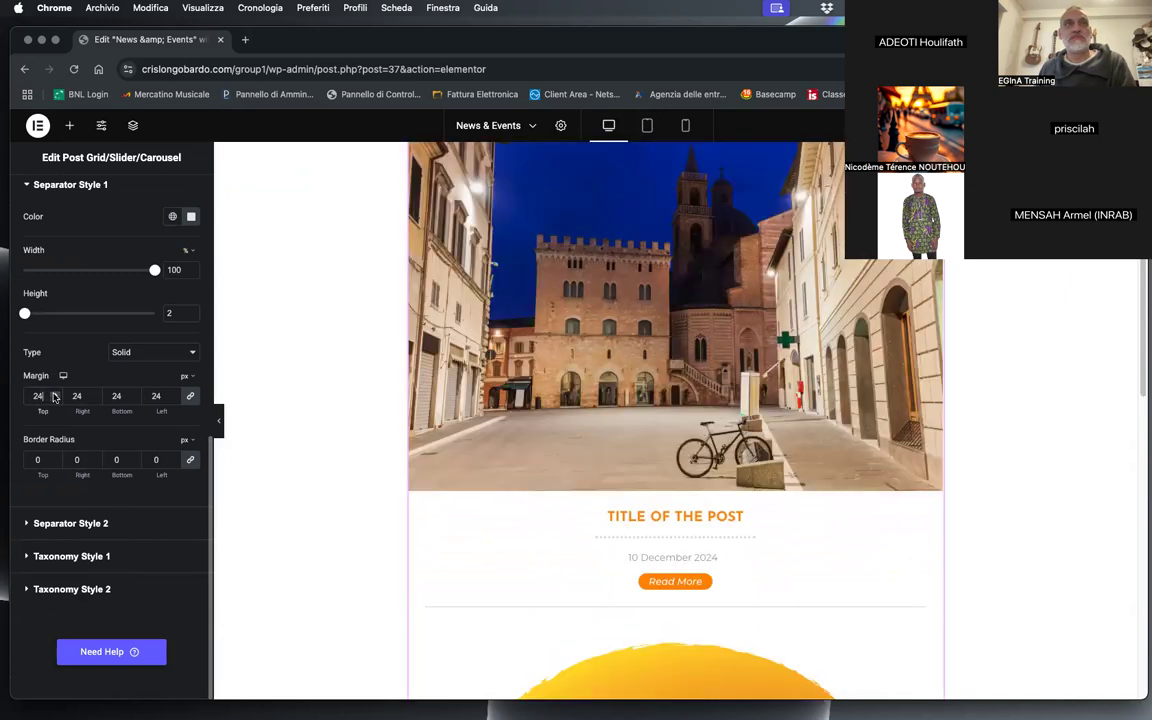
{"action": "left_click", "coordinate": [55, 394]}
{"action": "left_click", "coordinate": [55, 394]}
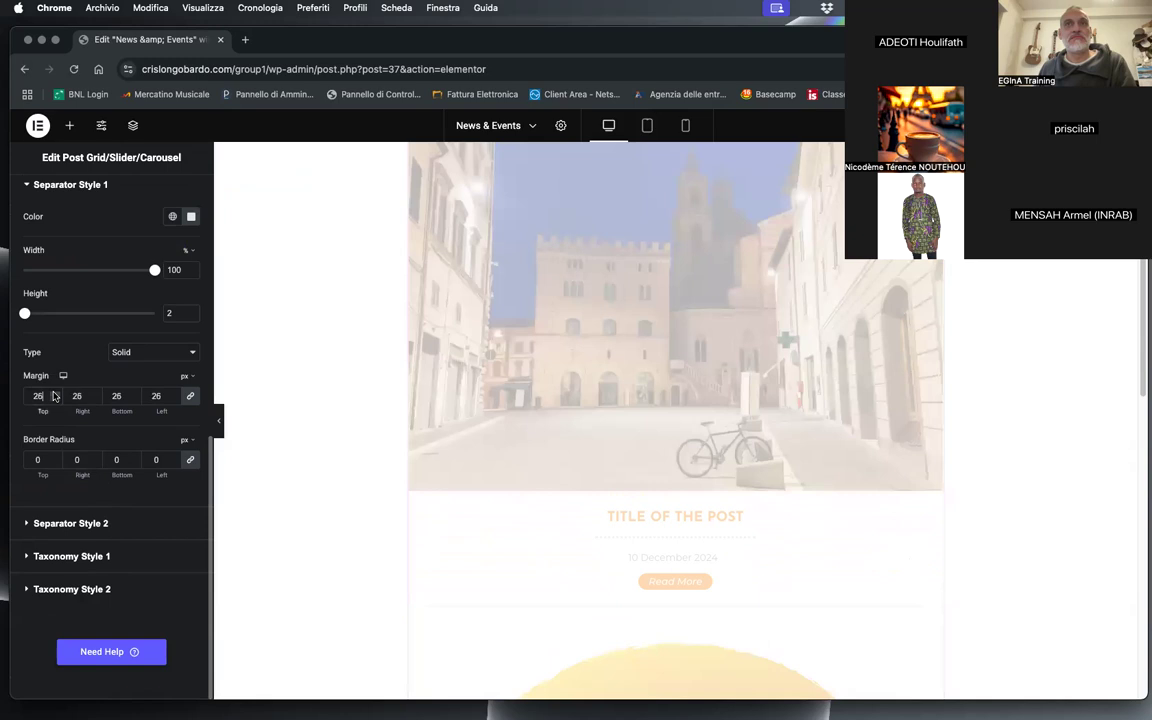
{"action": "left_click", "coordinate": [55, 394]}
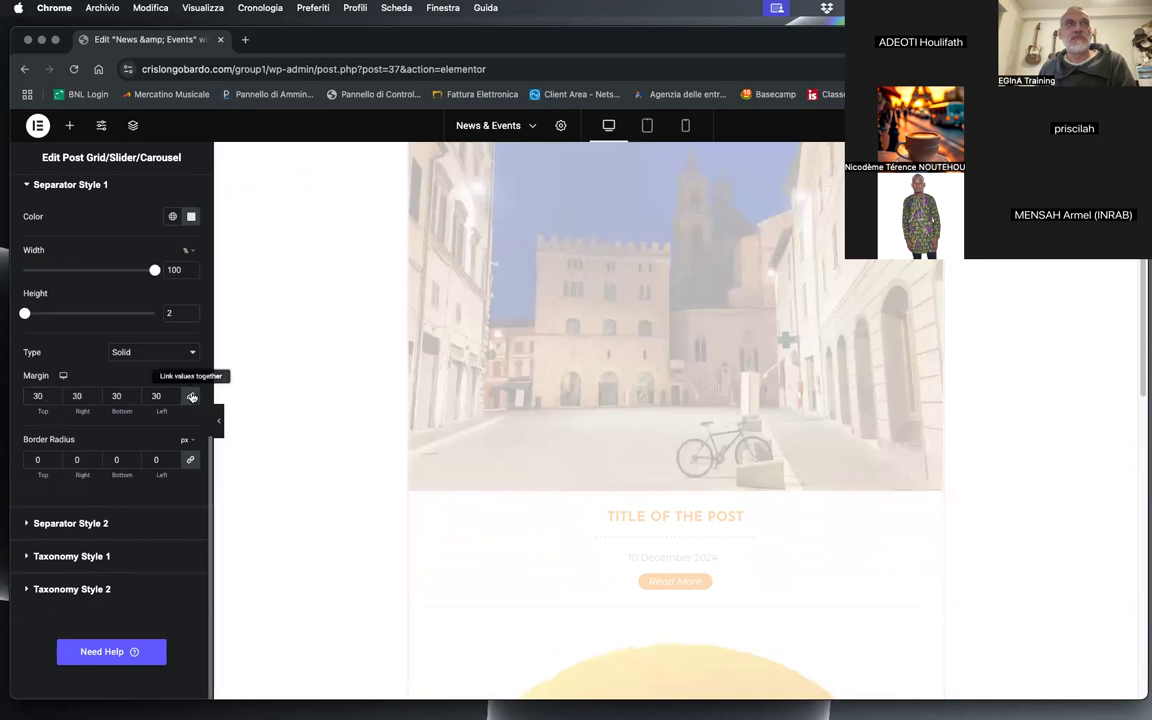
Step: Unlink the Separator Style 1 margins and set the left and right margins to 0
{"action": "left_click_drag", "start_coordinate": [160, 395], "coordinate": [136, 400]}
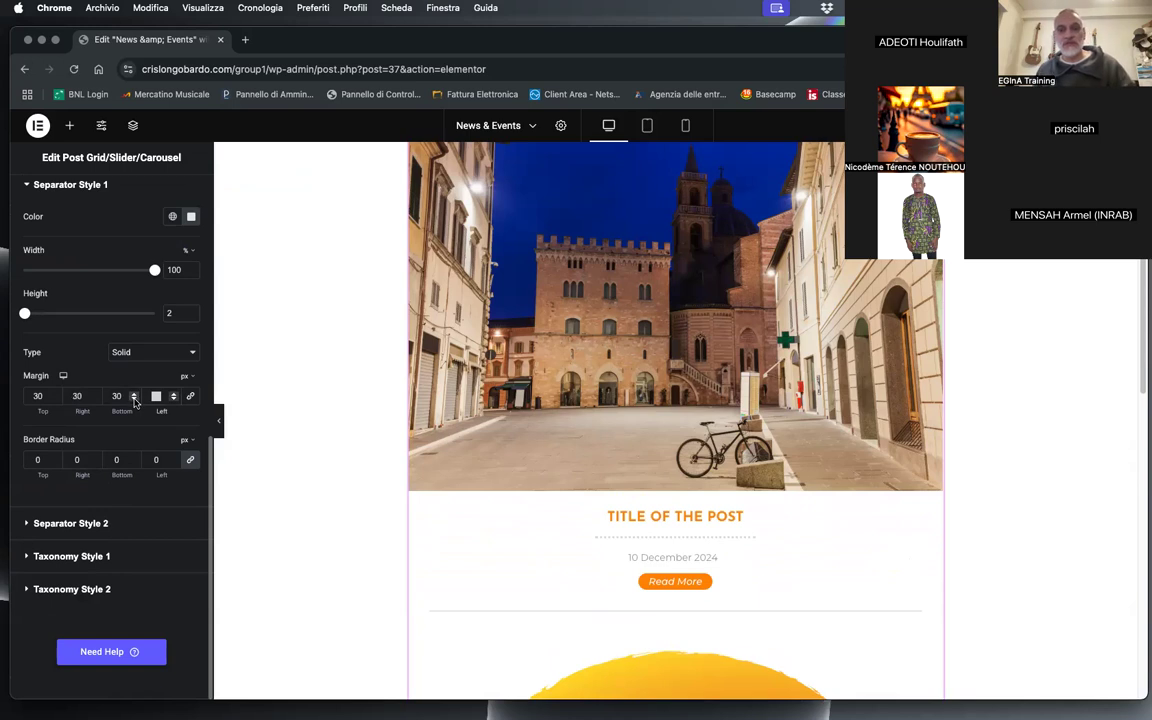
{"action": "type", "text": "0"}
{"action": "left_click_drag", "start_coordinate": [84, 393], "coordinate": [66, 395]}
{"action": "type", "text": "0"}
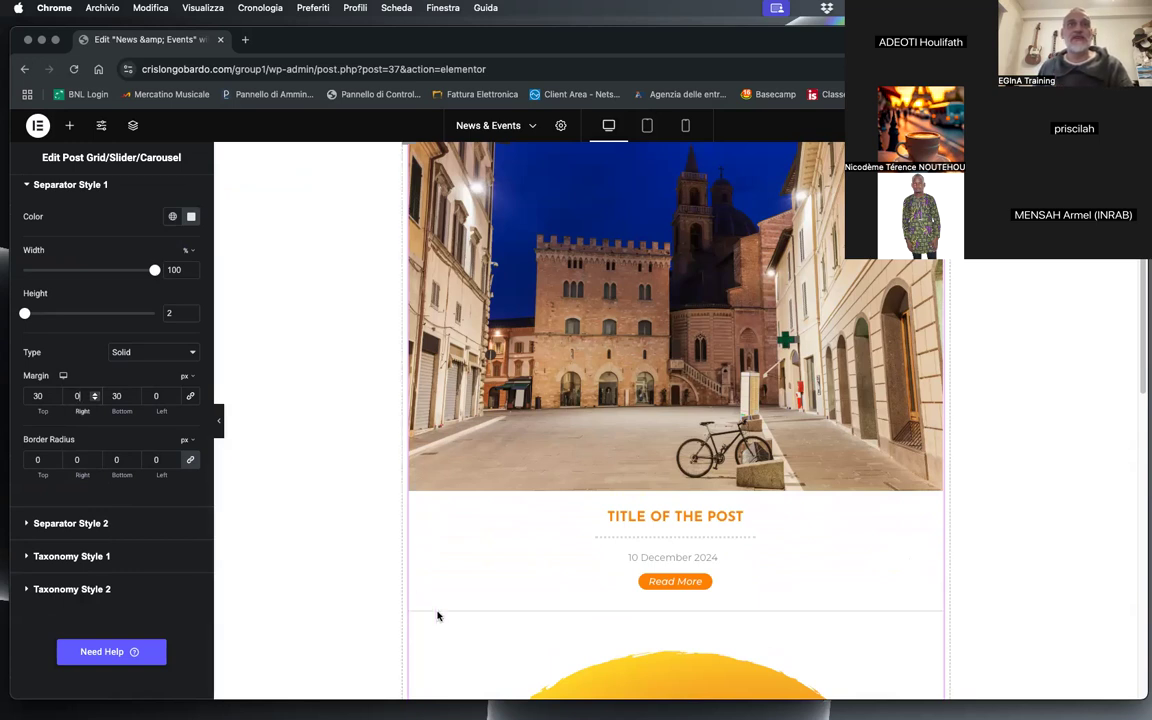
{"action": "scroll", "coordinate": [686, 617], "scroll_direction": "down", "scroll_amount": 5}
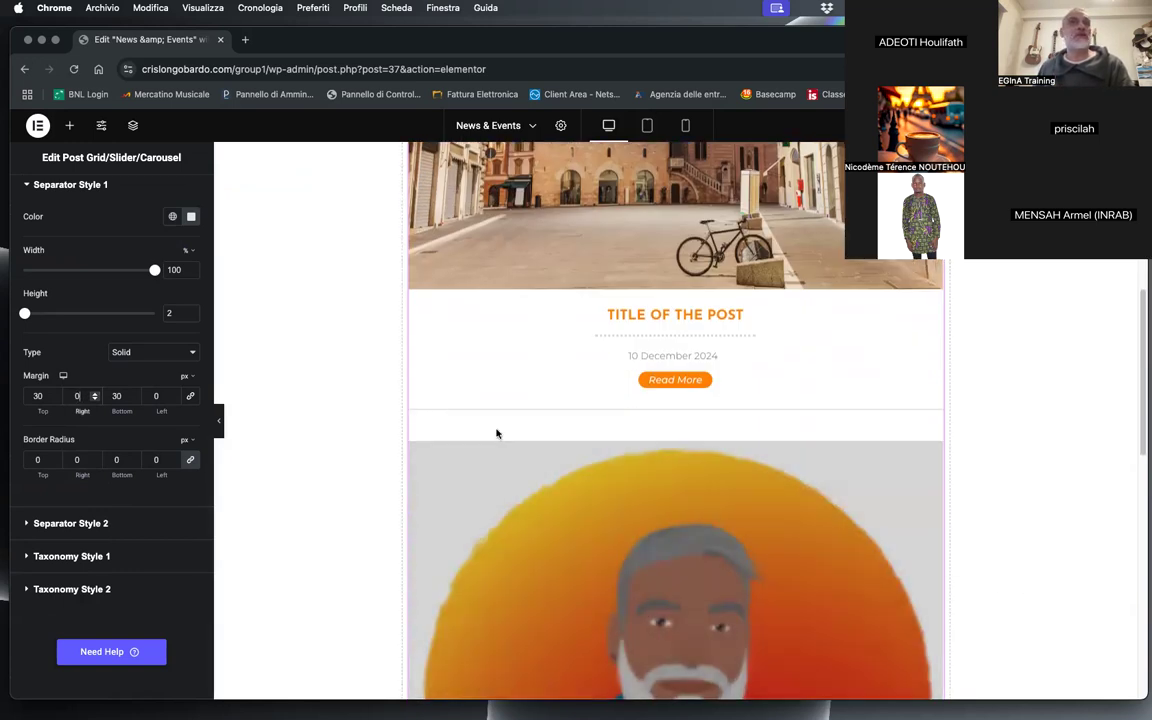
{"action": "right_click", "coordinate": [496, 432]}
{"action": "scroll", "coordinate": [1045, 443], "scroll_direction": "down", "scroll_amount": 1}
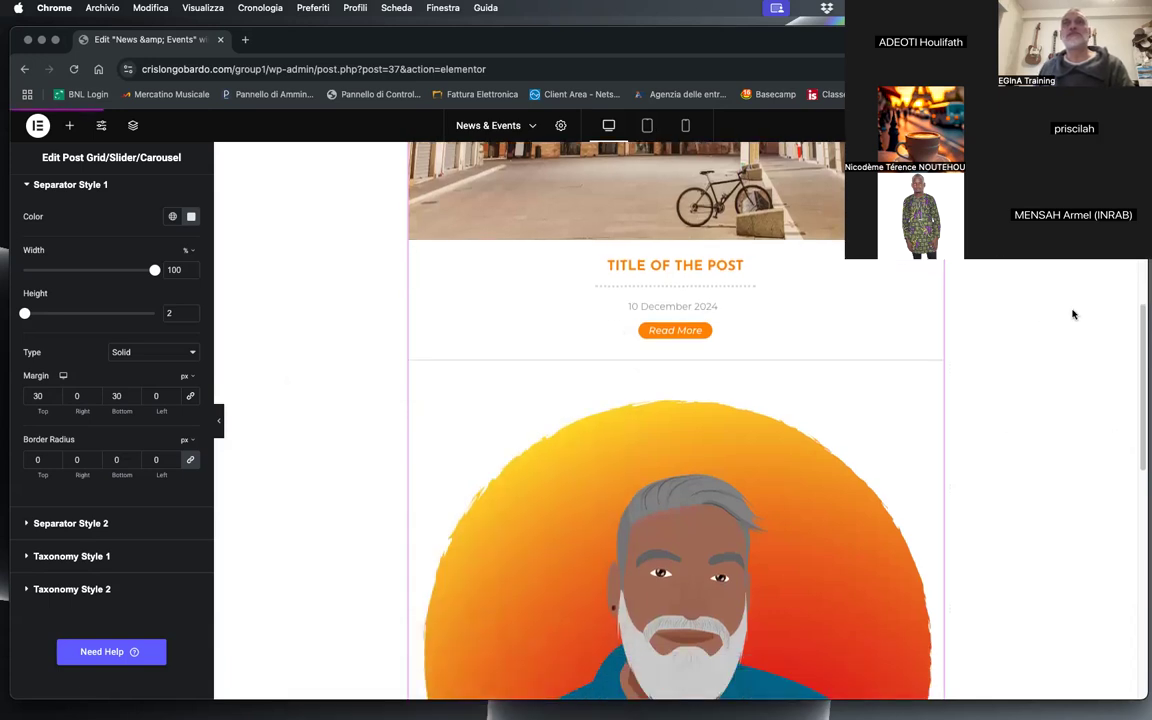
Step: Open a preview of the News & Events page and examine the styled posts along its full length
{"action": "scroll", "coordinate": [1073, 314], "scroll_direction": "up", "scroll_amount": 8}
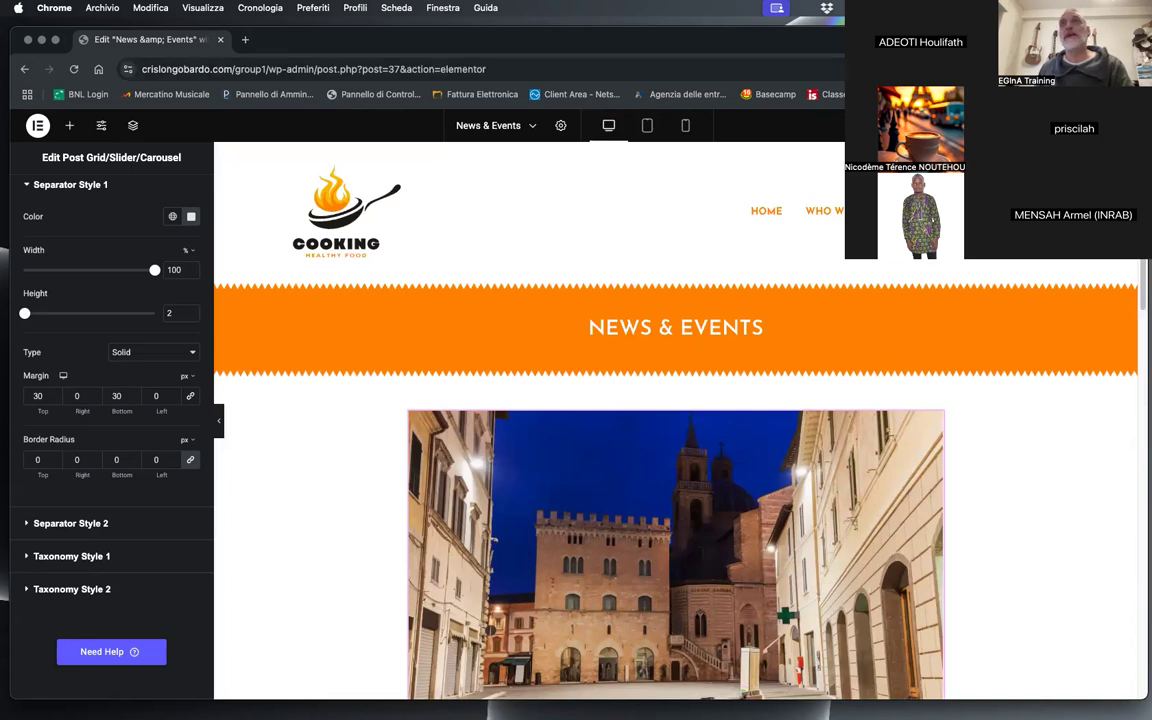
{"action": "left_click", "coordinate": [1044, 125]}
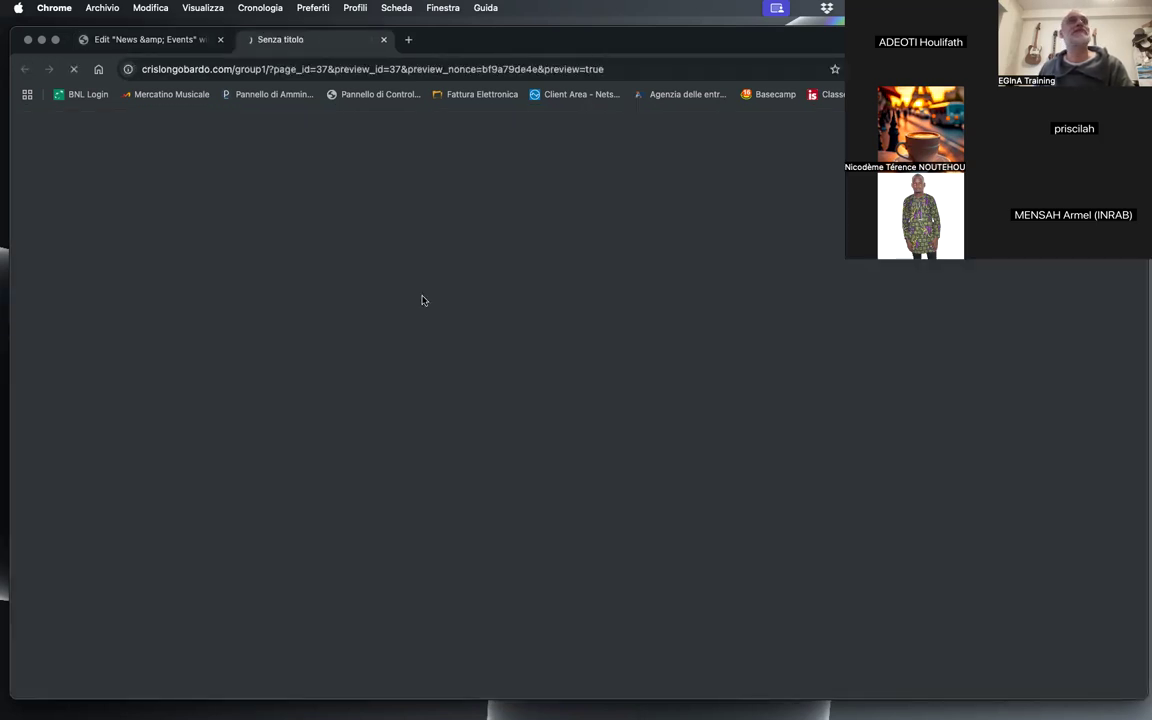
{"action": "scroll", "coordinate": [226, 311], "scroll_direction": "down", "scroll_amount": 2}
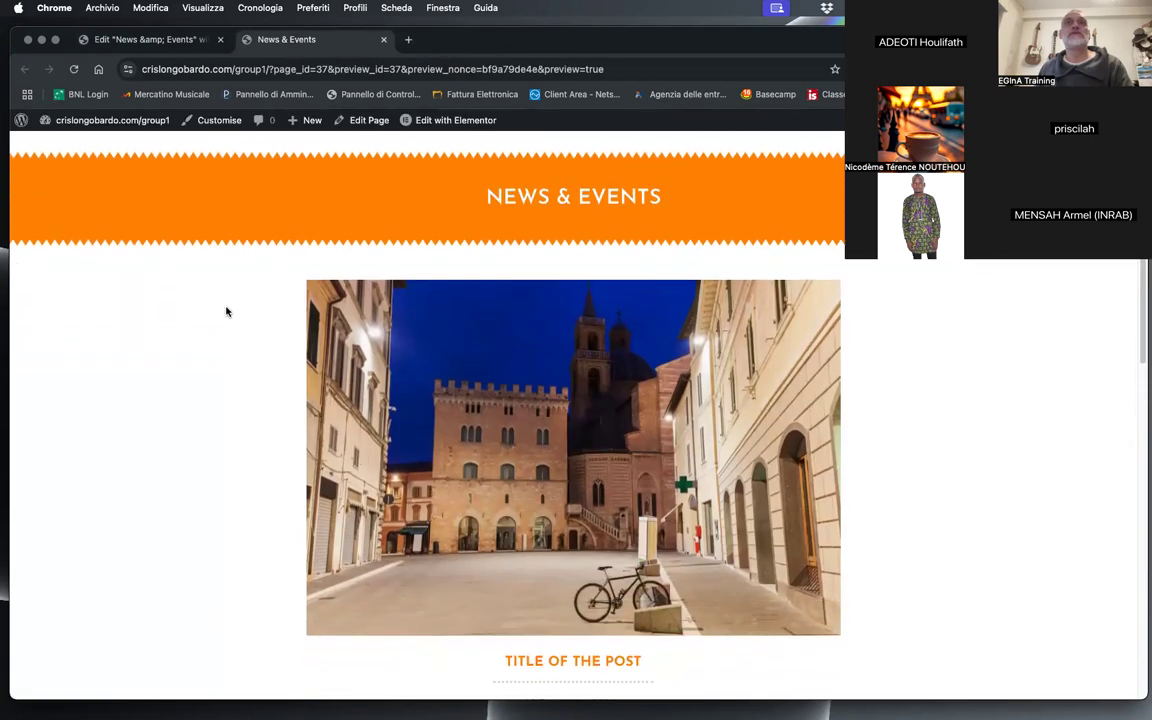
{"action": "scroll", "coordinate": [226, 311], "scroll_direction": "down", "scroll_amount": 10}
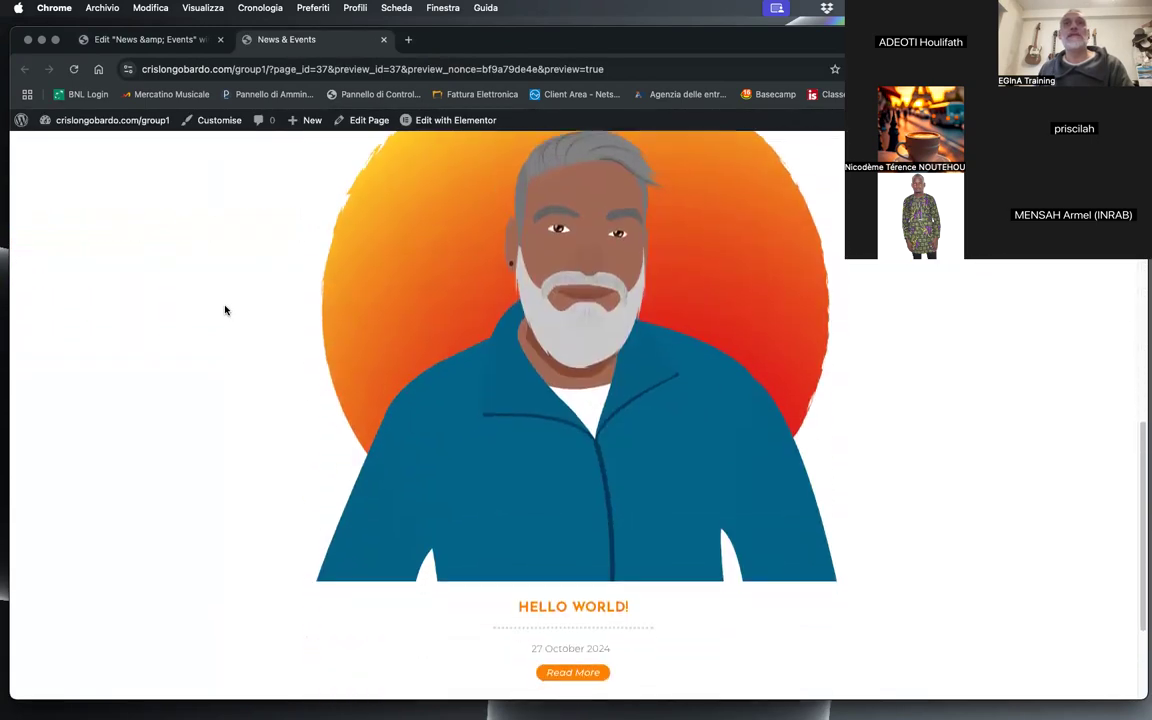
{"action": "scroll", "coordinate": [226, 311], "scroll_direction": "down", "scroll_amount": 3}
{"action": "scroll", "coordinate": [226, 311], "scroll_direction": "up", "scroll_amount": 15}
{"action": "scroll", "coordinate": [225, 311], "scroll_direction": "down", "scroll_amount": 15}
{"action": "scroll", "coordinate": [226, 311], "scroll_direction": "up", "scroll_amount": 15}
{"action": "scroll", "coordinate": [226, 311], "scroll_direction": "down", "scroll_amount": 15}
{"action": "scroll", "coordinate": [225, 309], "scroll_direction": "up", "scroll_amount": 15}
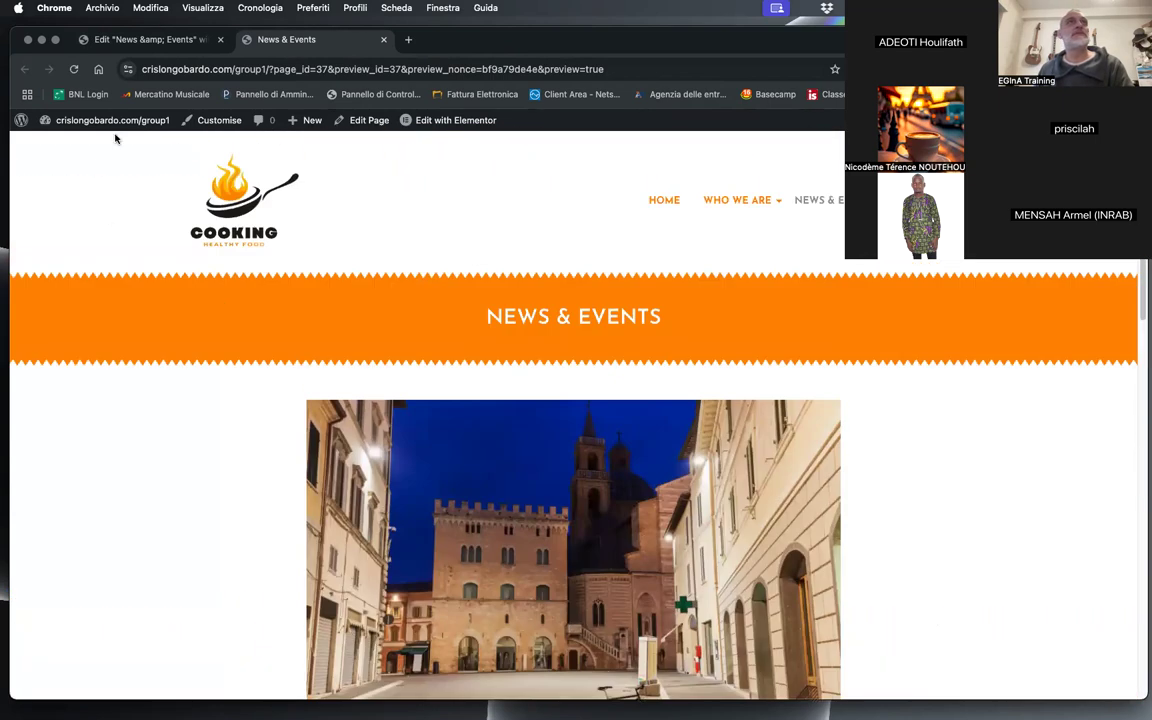
Step: Return to the News & Events editor and open the post grid's Layout settings
{"action": "left_click", "coordinate": [149, 44]}
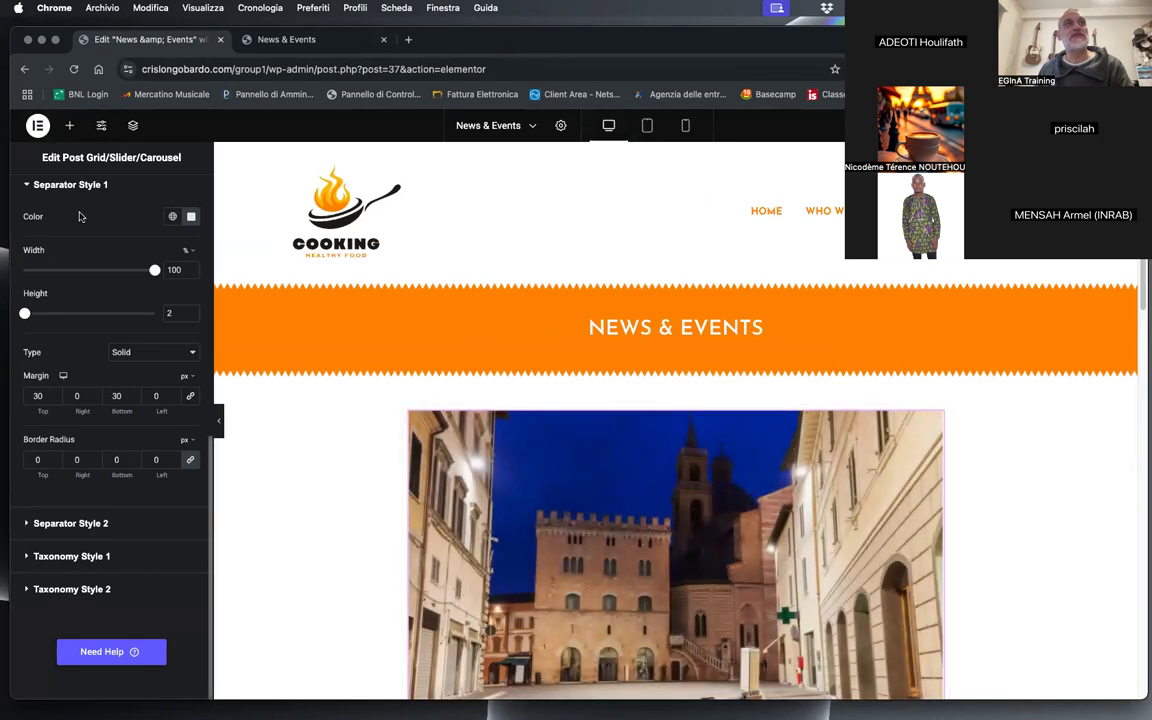
{"action": "scroll", "coordinate": [108, 283], "scroll_direction": "up", "scroll_amount": 10}
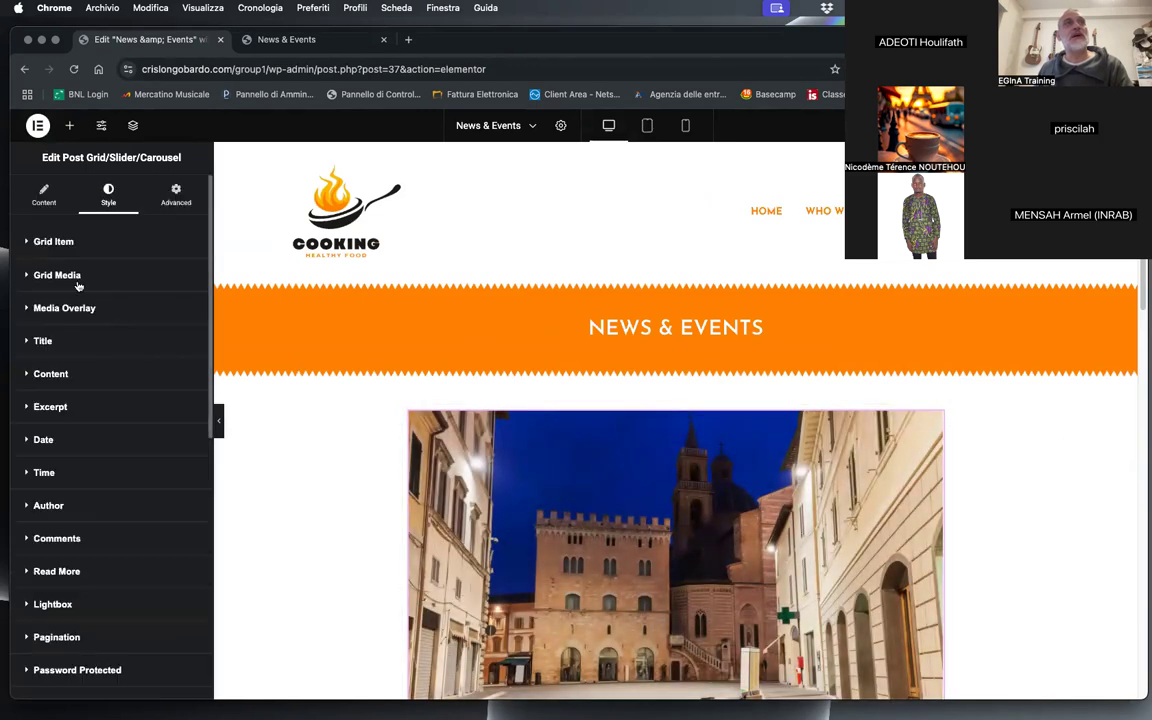
{"action": "left_click", "coordinate": [47, 187]}
{"action": "scroll", "coordinate": [108, 445], "scroll_direction": "down", "scroll_amount": 2}
{"action": "scroll", "coordinate": [111, 445], "scroll_direction": "down", "scroll_amount": 5}
{"action": "scroll", "coordinate": [100, 428], "scroll_direction": "up", "scroll_amount": 4}
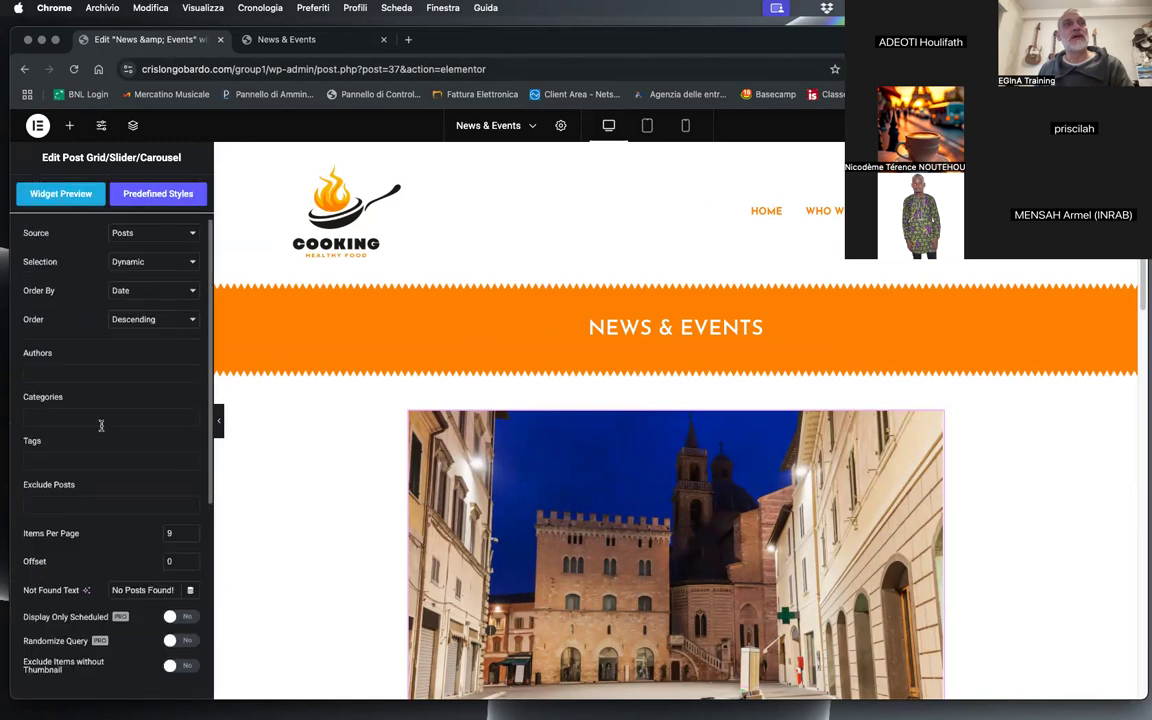
{"action": "scroll", "coordinate": [117, 512], "scroll_direction": "down", "scroll_amount": 3}
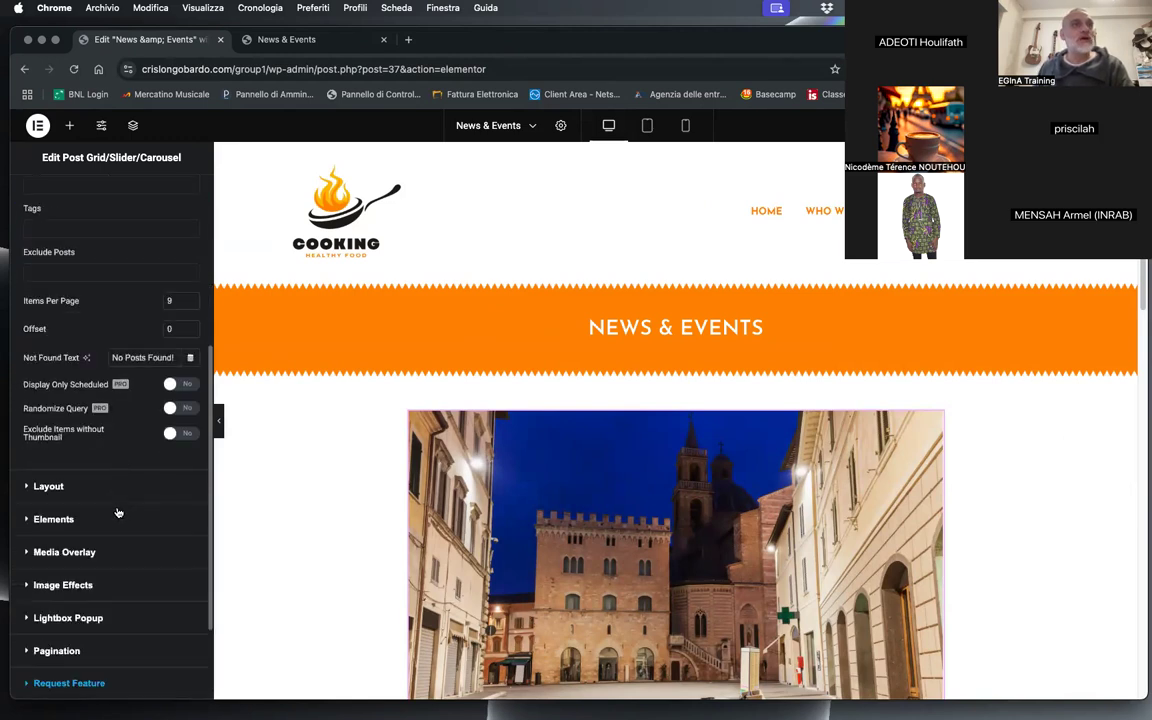
{"action": "left_click", "coordinate": [48, 486]}
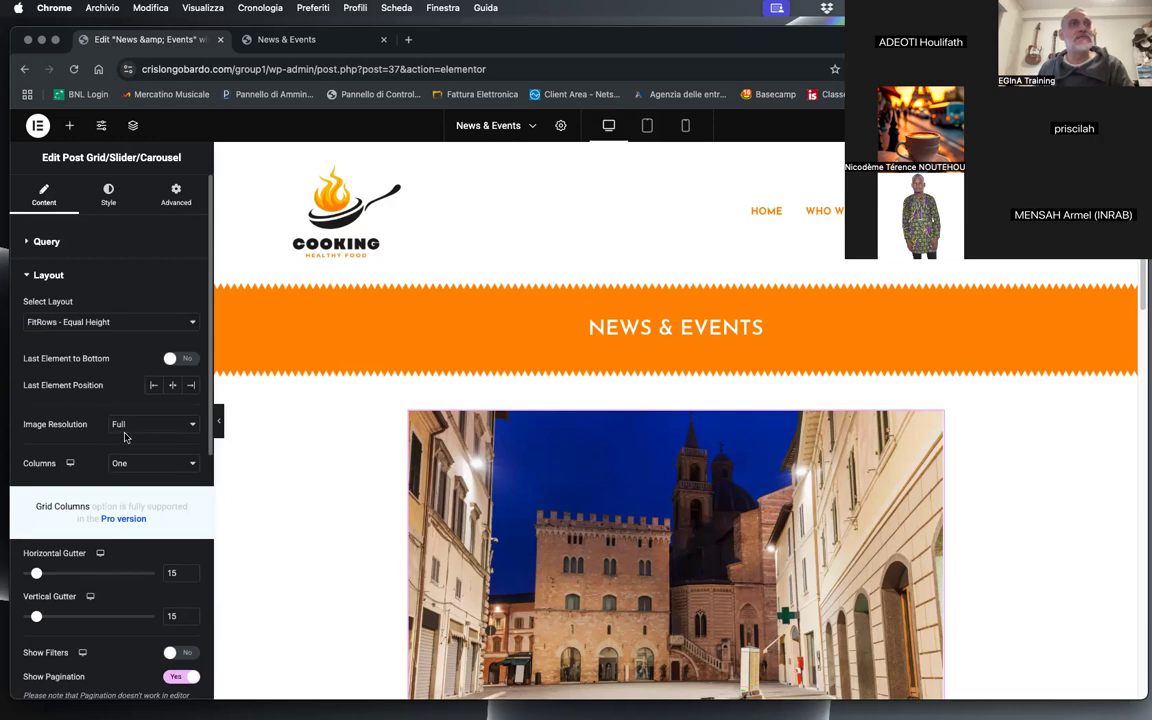
Step: Arrange the post grid in two columns
{"action": "left_click", "coordinate": [125, 436]}
{"action": "left_click", "coordinate": [84, 442]}
{"action": "left_click", "coordinate": [118, 463]}
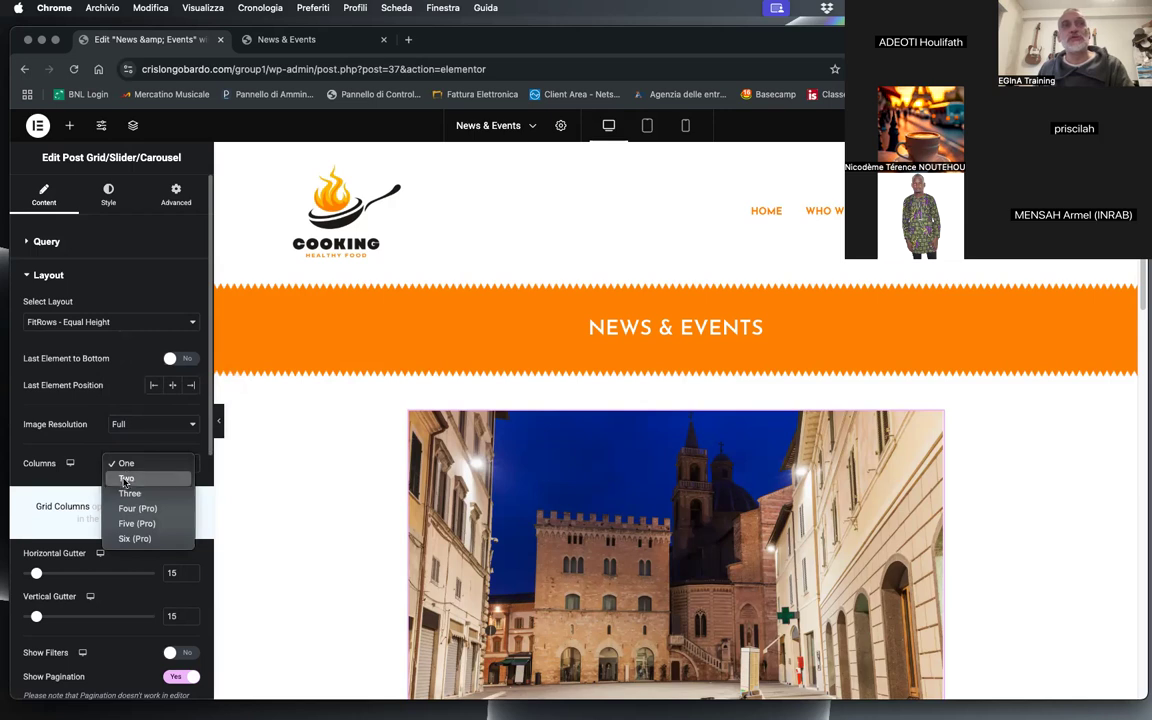
{"action": "left_click", "coordinate": [126, 478]}
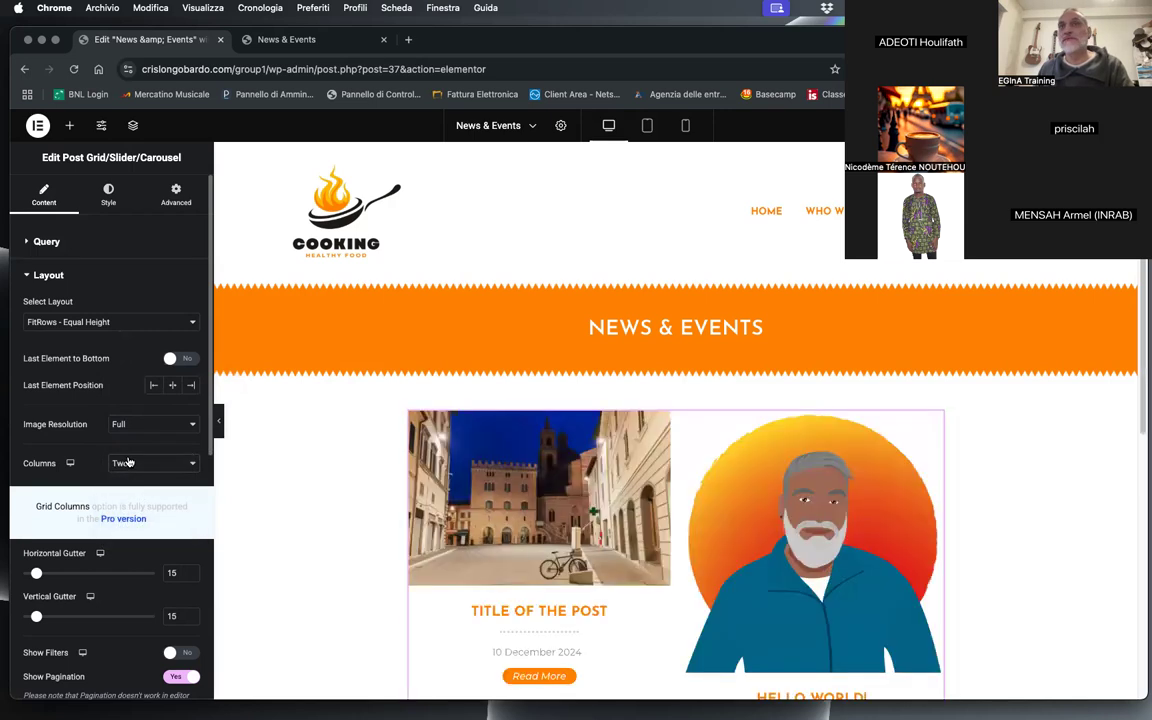
{"action": "scroll", "coordinate": [625, 519], "scroll_direction": "down", "scroll_amount": 1}
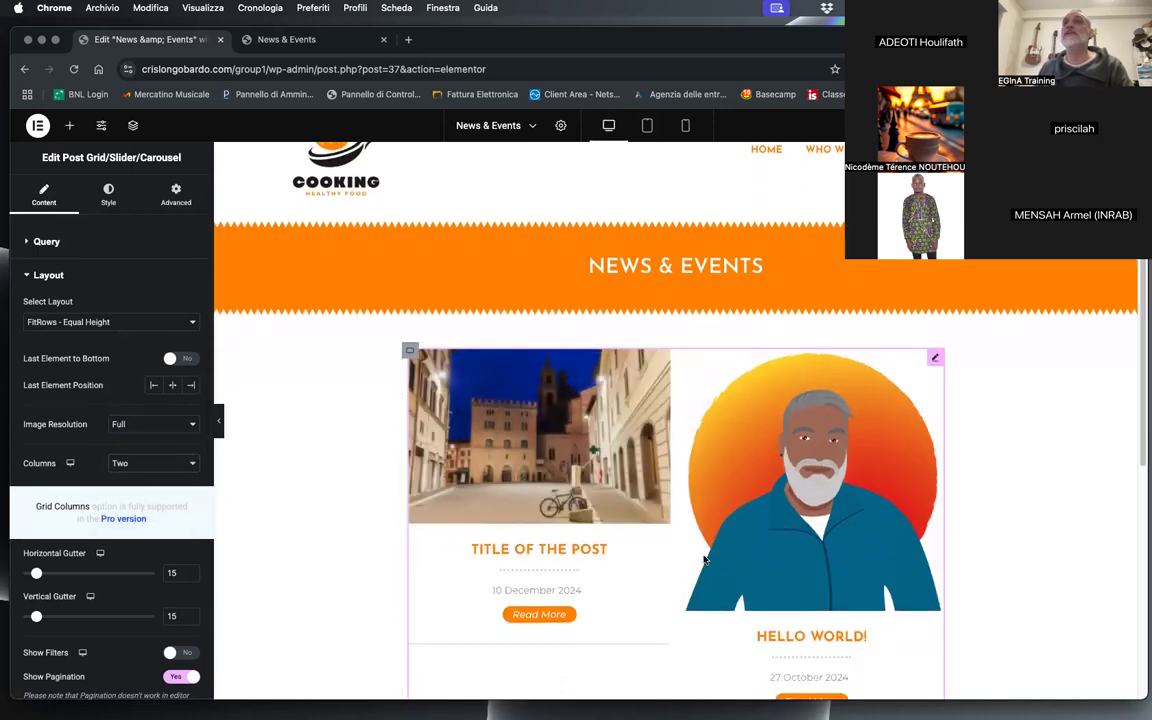
Step: Switch the post grid's layout to List Style and show the posts in one column
{"action": "left_click", "coordinate": [55, 321]}
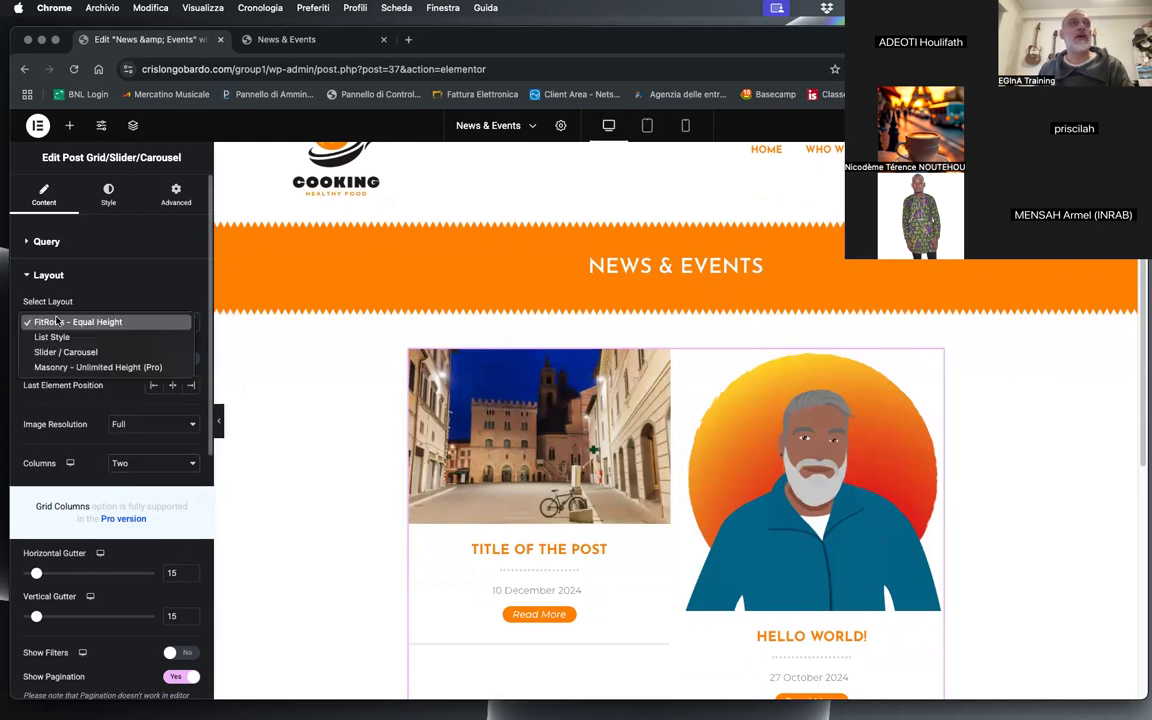
{"action": "left_click", "coordinate": [60, 335]}
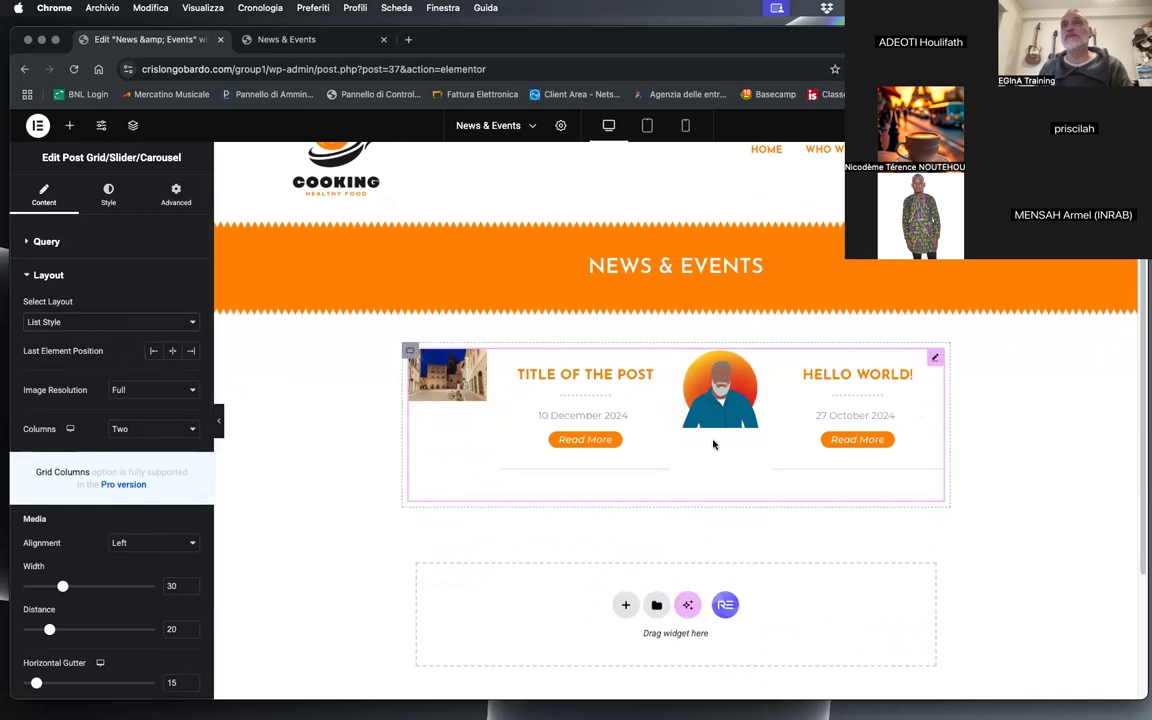
{"action": "left_click", "coordinate": [118, 428]}
{"action": "left_click", "coordinate": [126, 413]}
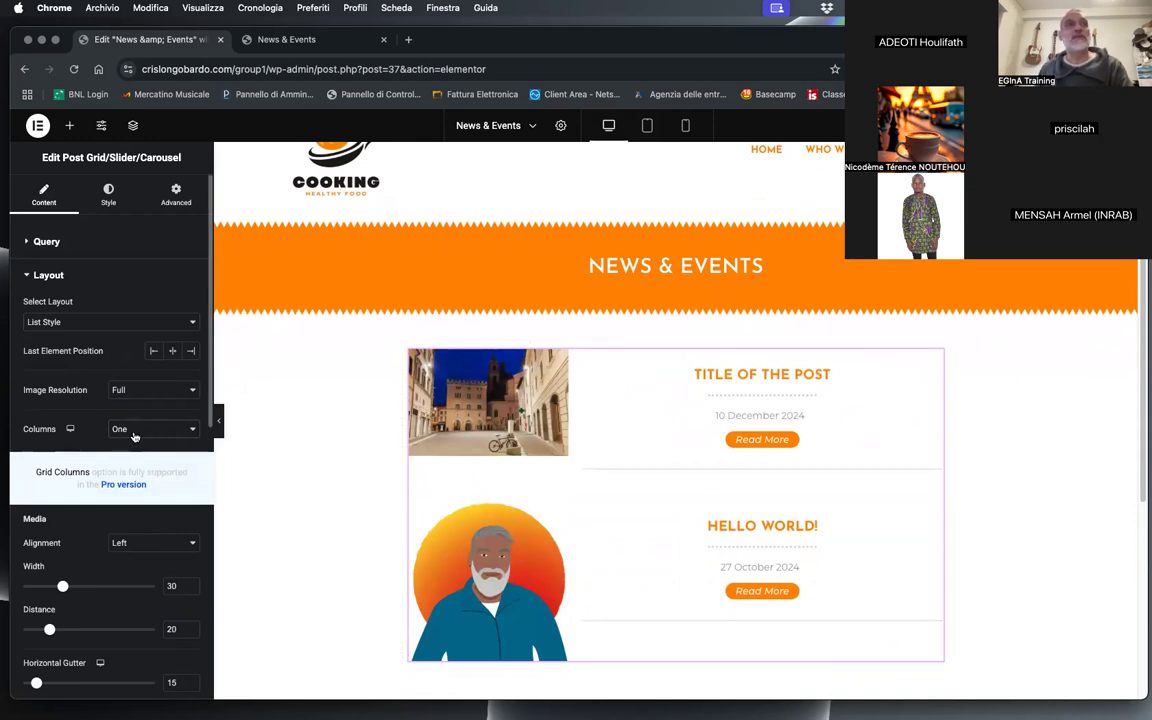
Step: Try the ZigZag media alignment on the post list, then set the alignment back to Left
{"action": "left_click", "coordinate": [145, 553]}
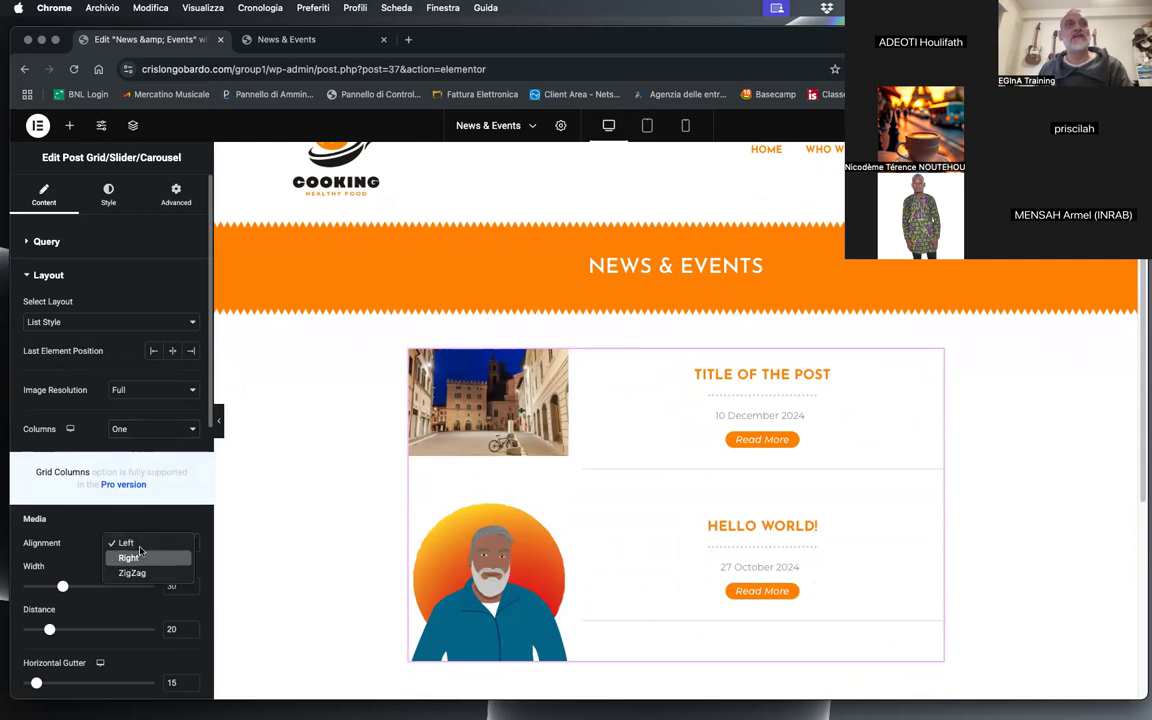
{"action": "left_click", "coordinate": [86, 531]}
{"action": "left_click", "coordinate": [128, 545]}
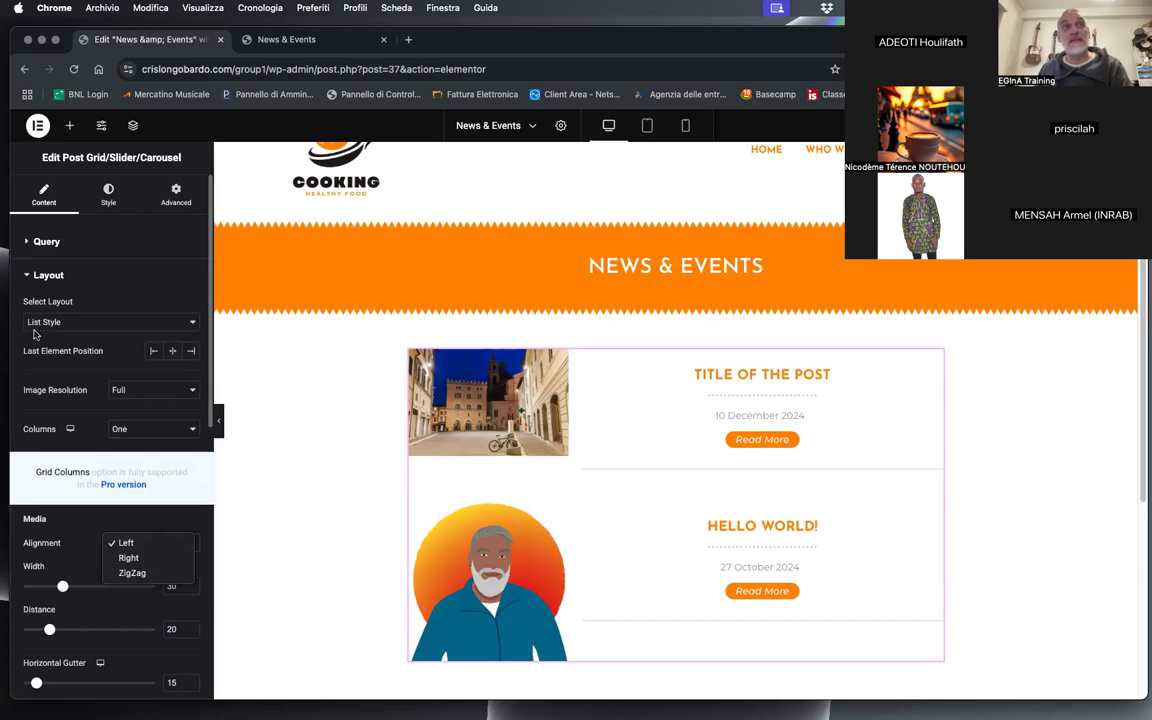
{"action": "left_click", "coordinate": [128, 572]}
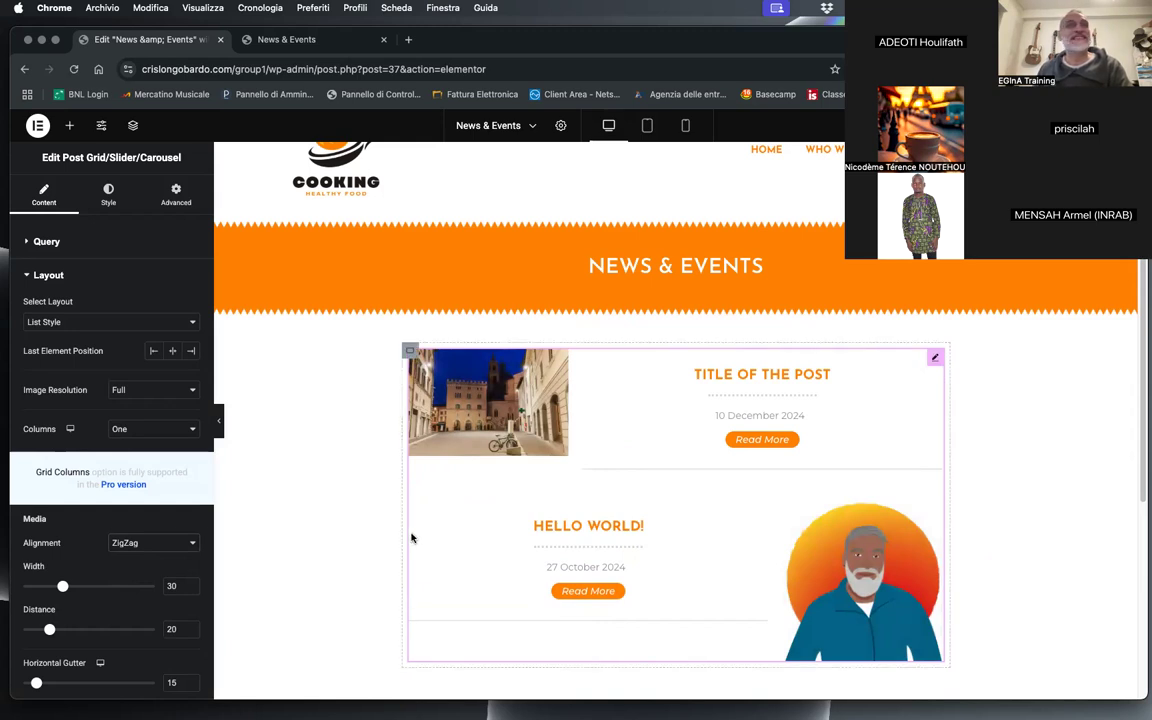
{"action": "left_click", "coordinate": [140, 541]}
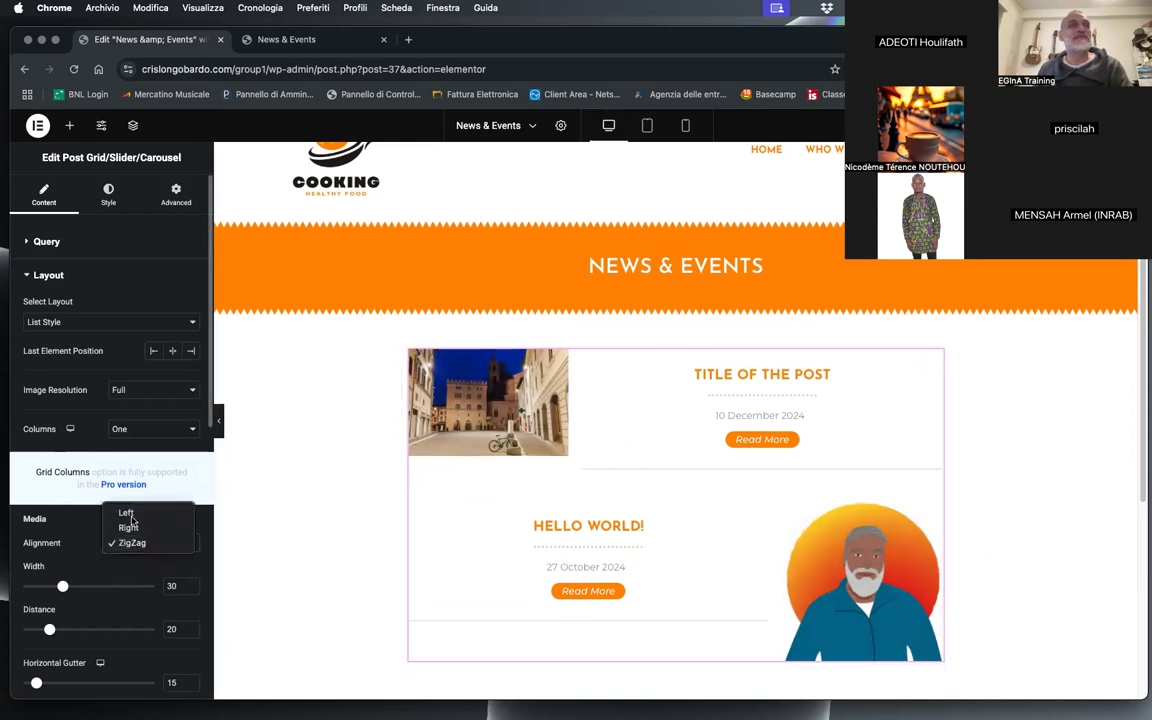
{"action": "left_click", "coordinate": [123, 512]}
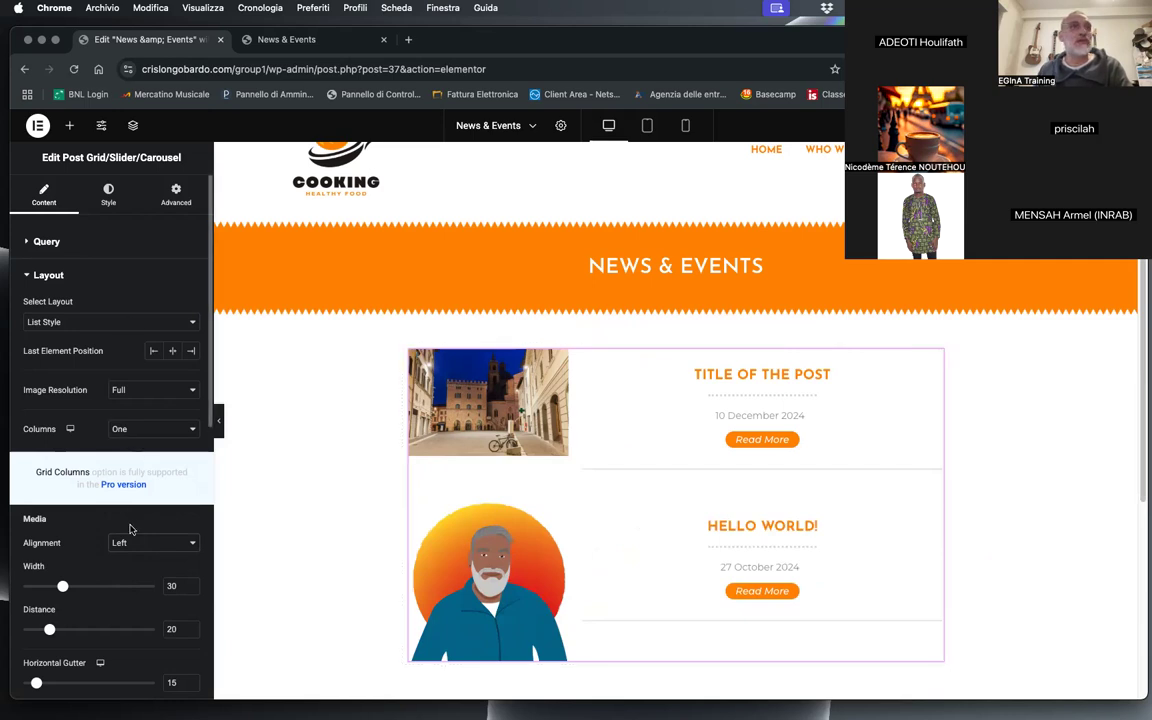
Step: Switch the post grid's layout to FitRows - Equal Height and review the posts down to the footer
{"action": "left_click", "coordinate": [54, 320]}
{"action": "left_click", "coordinate": [57, 308]}
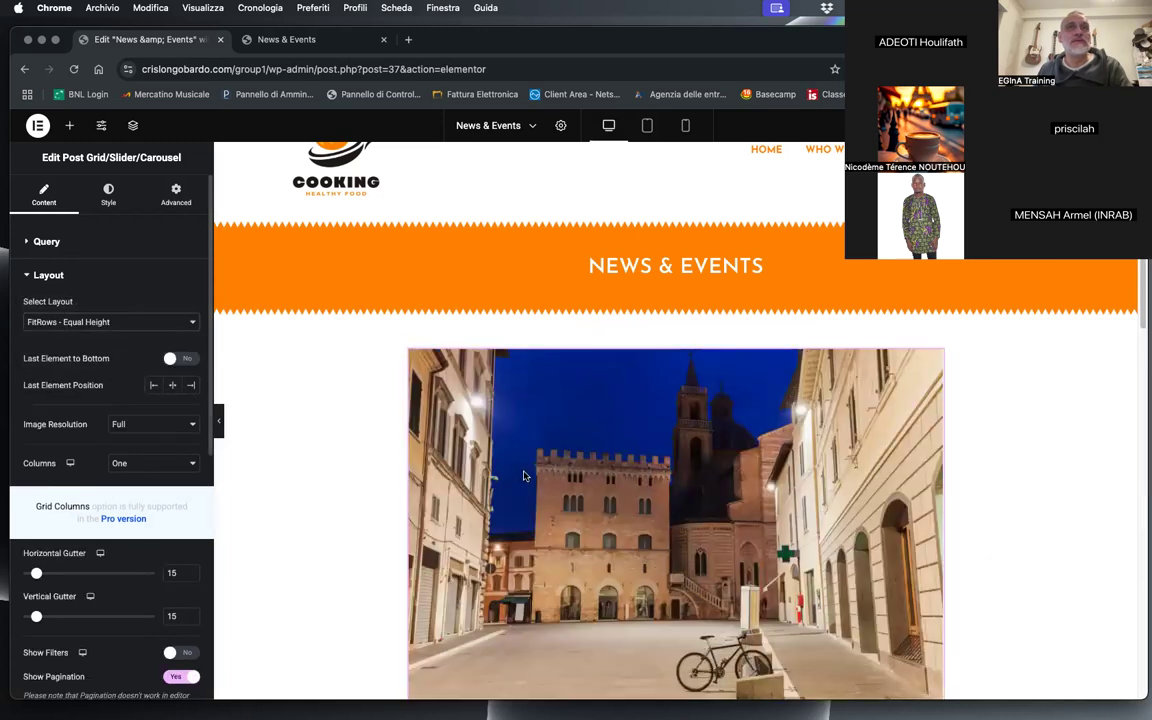
{"action": "scroll", "coordinate": [427, 458], "scroll_direction": "down", "scroll_amount": 5}
{"action": "scroll", "coordinate": [420, 450], "scroll_direction": "down", "scroll_amount": 2}
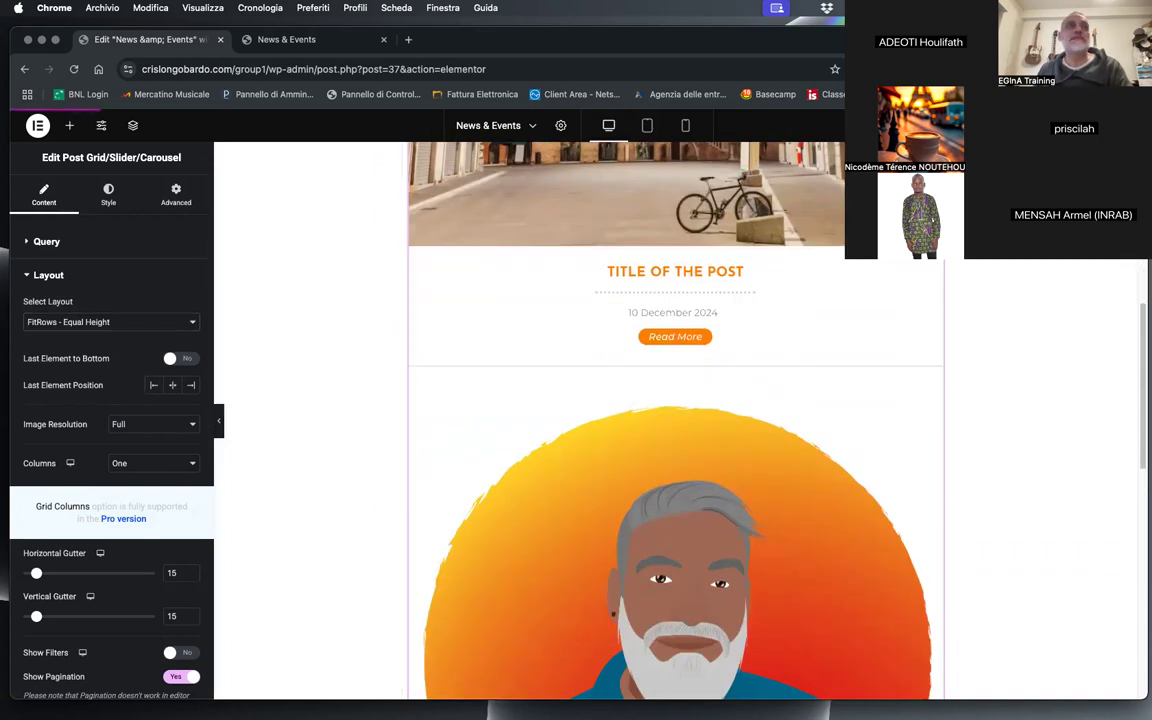
{"action": "scroll", "coordinate": [959, 472], "scroll_direction": "down", "scroll_amount": 10}
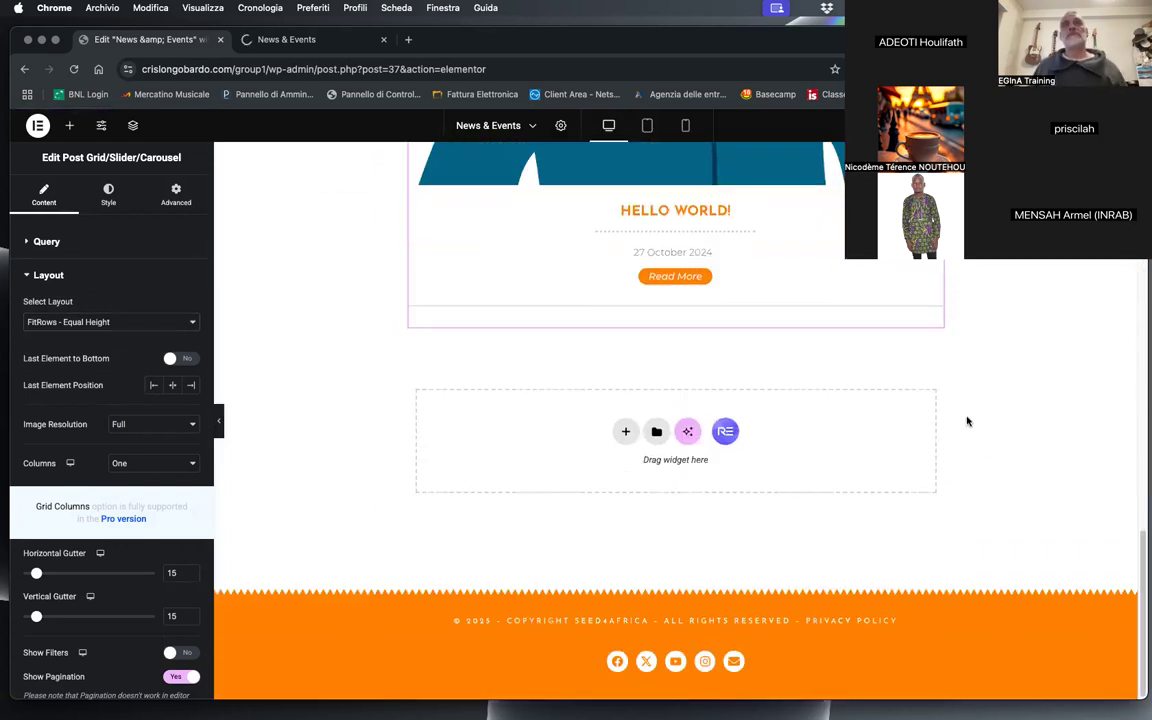
{"action": "scroll", "coordinate": [982, 363], "scroll_direction": "up", "scroll_amount": 15}
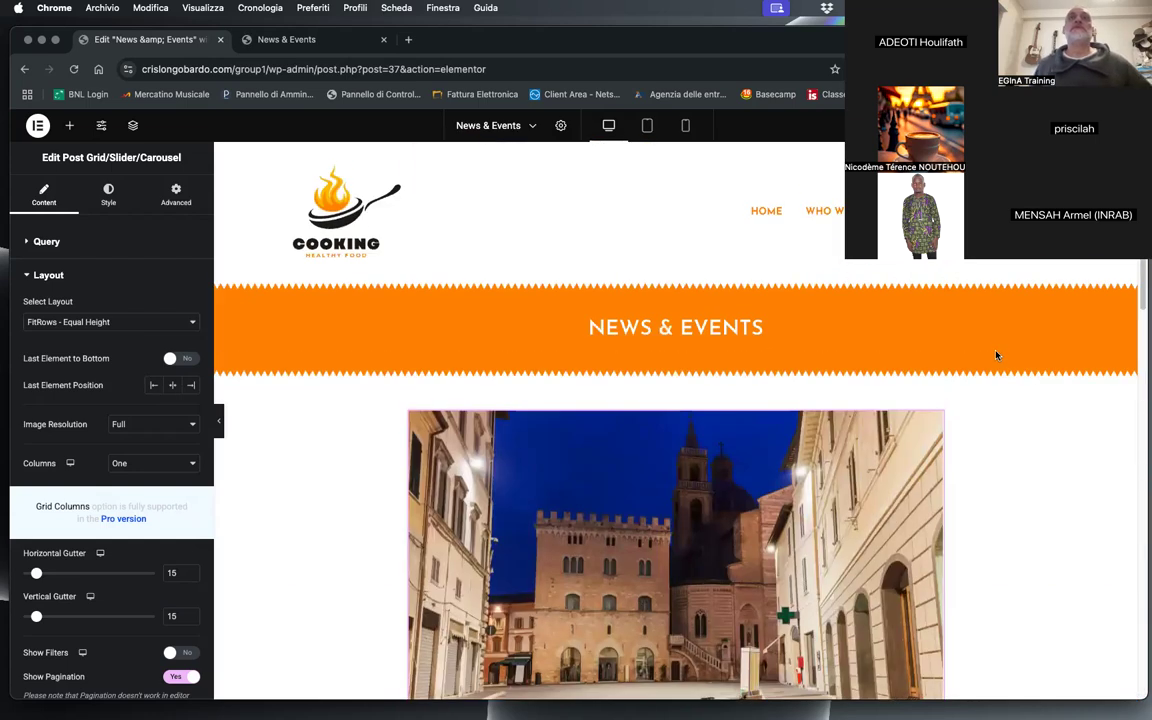
Step: Scroll through the News & Events preview and open the Hello World! post to examine its unstyled single page
{"action": "left_click", "coordinate": [287, 39]}
{"action": "scroll", "coordinate": [521, 410], "scroll_direction": "down", "scroll_amount": 10}
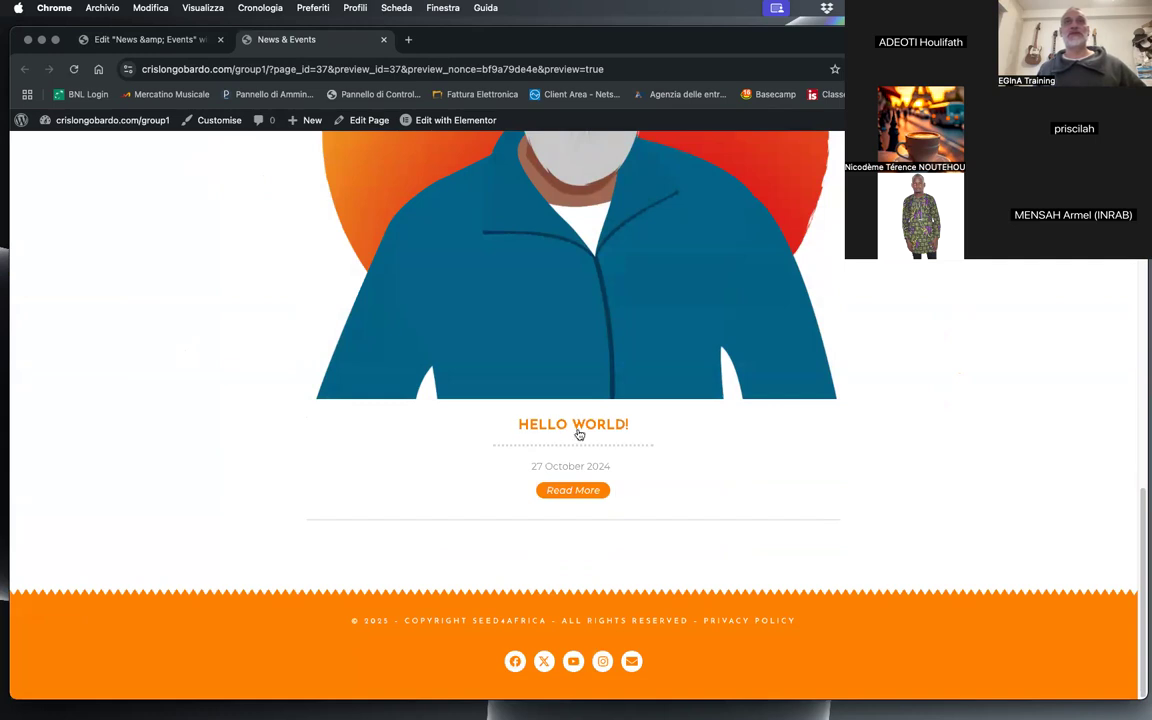
{"action": "left_click", "coordinate": [573, 427]}
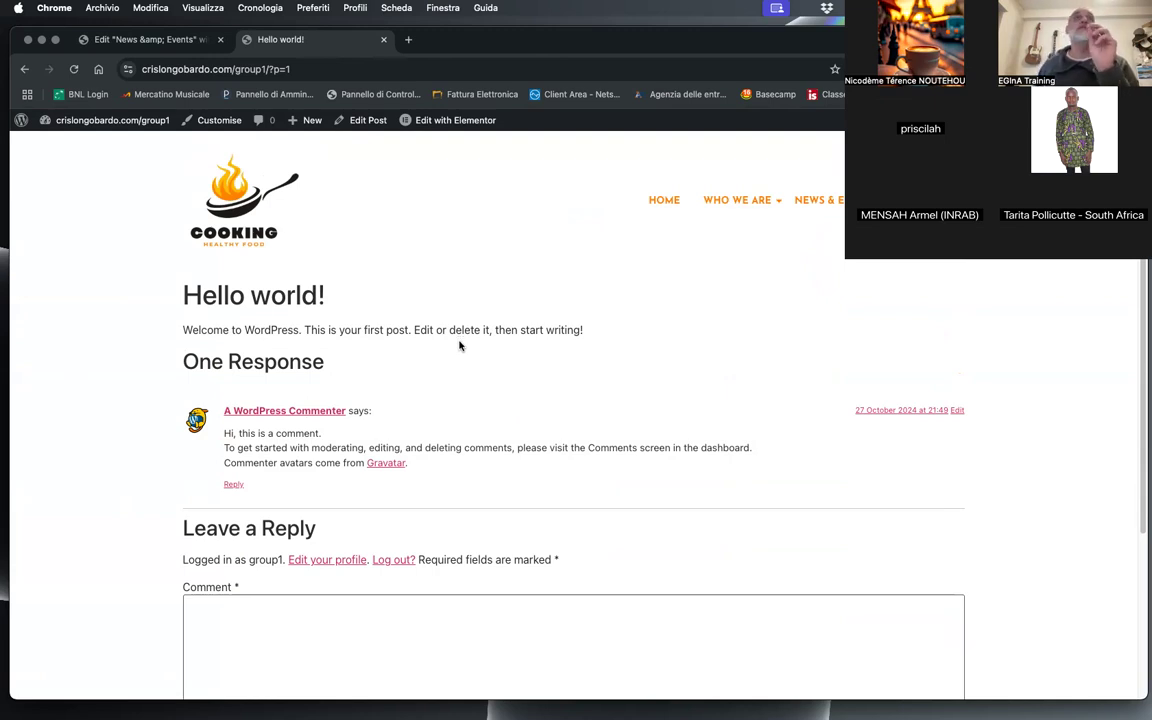
Step: Exit the News & Events editor to WordPress and open the Royal Addons Theme Builder
{"action": "left_click", "coordinate": [150, 39]}
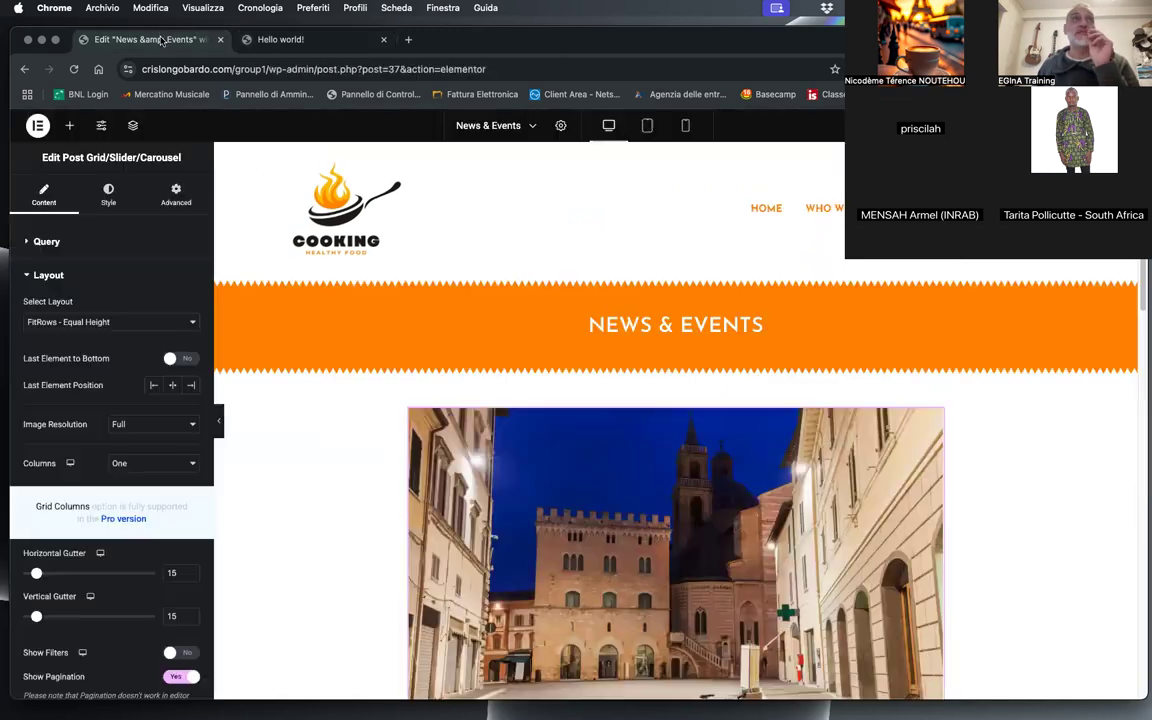
{"action": "left_click", "coordinate": [35, 128]}
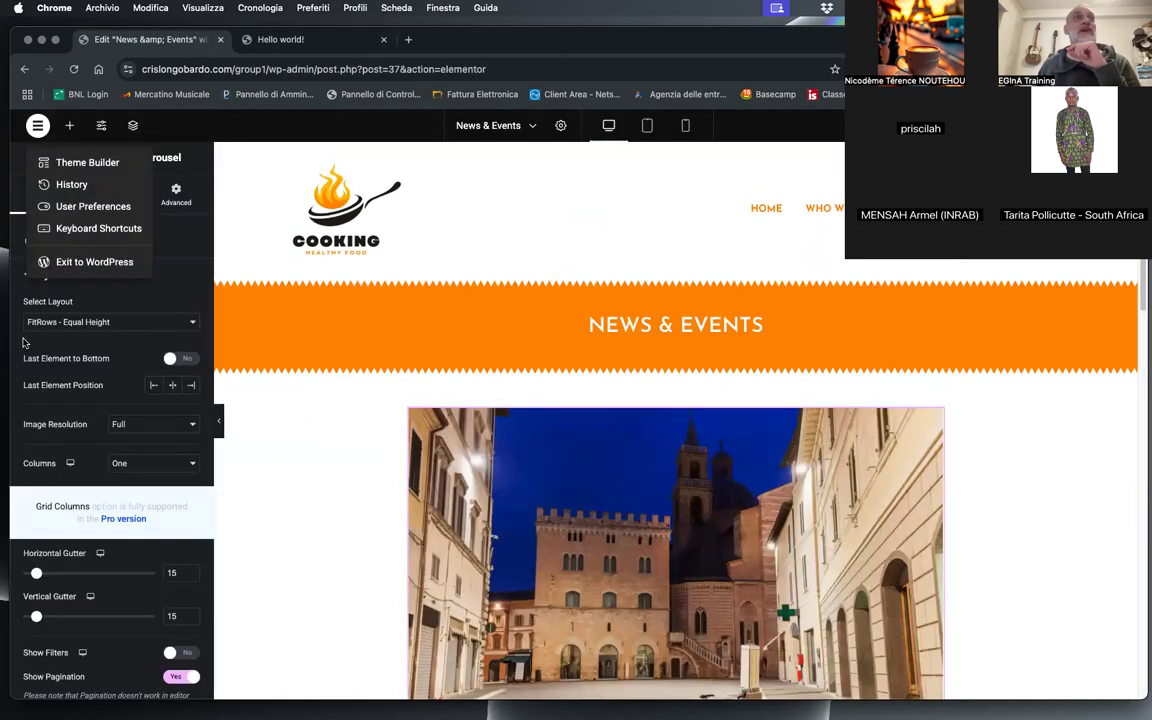
{"action": "left_click", "coordinate": [88, 263]}
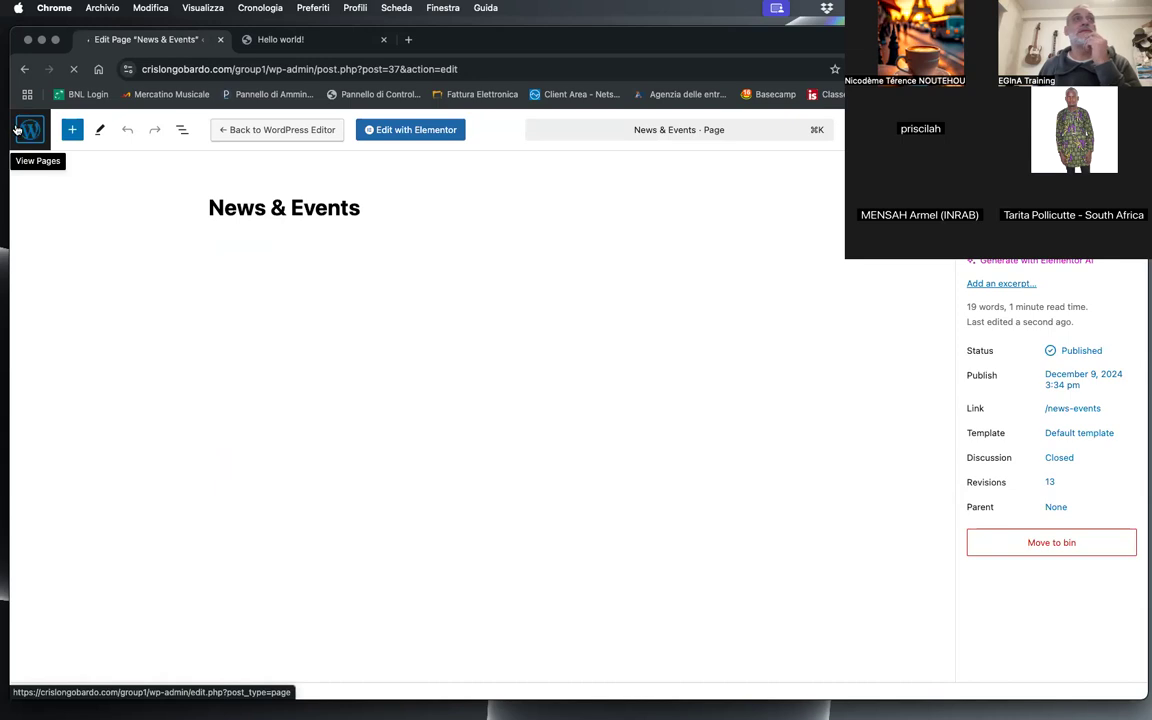
{"action": "left_click", "coordinate": [17, 133]}
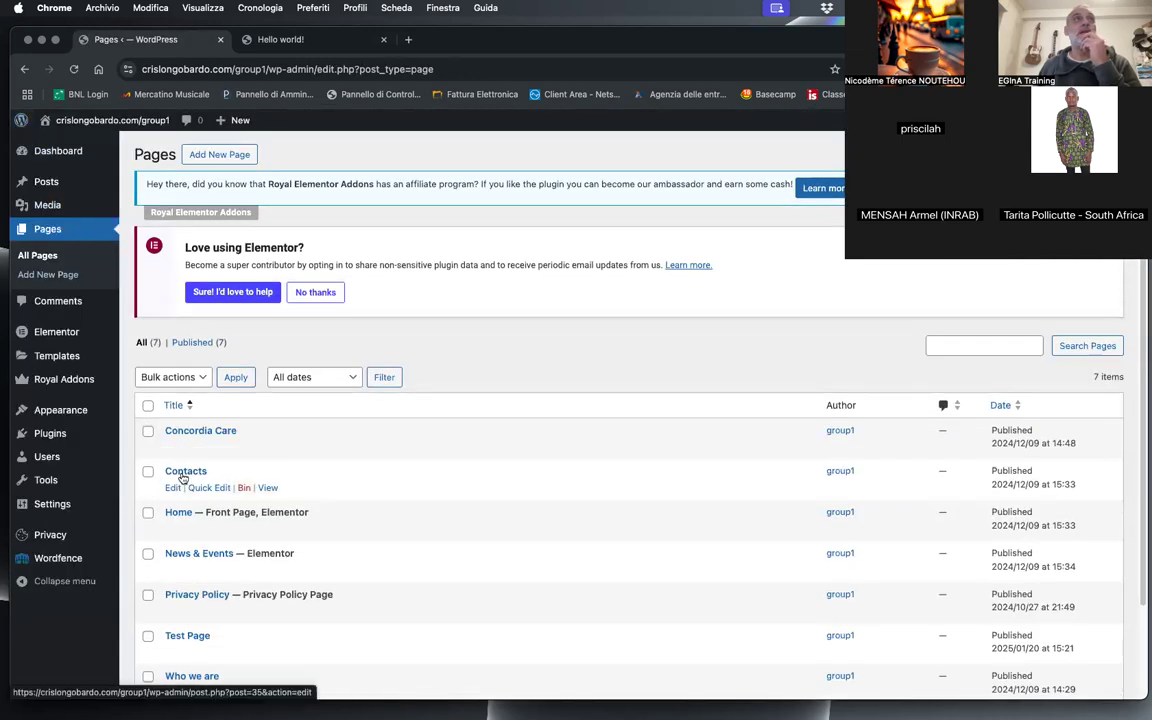
{"action": "mouse_move", "coordinate": [53, 382]}
{"action": "left_click", "coordinate": [218, 419]}
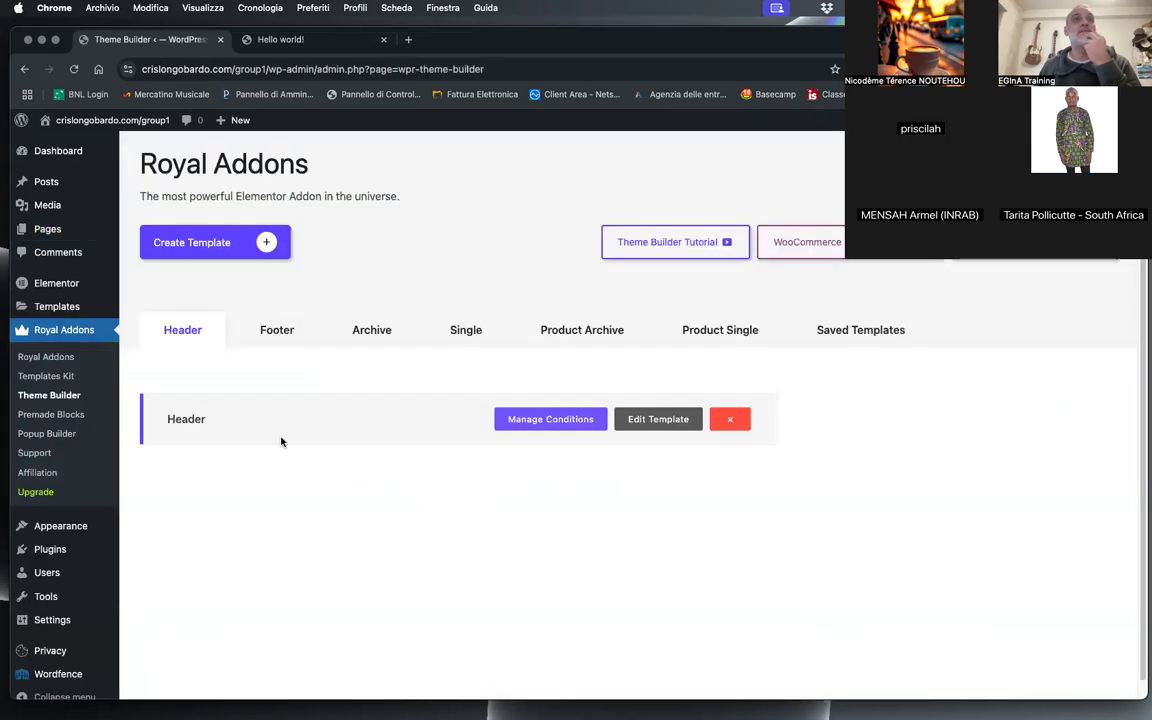
Step: Open the Page template from the Single templates for editing and copy its orange title container
{"action": "left_click", "coordinate": [488, 331]}
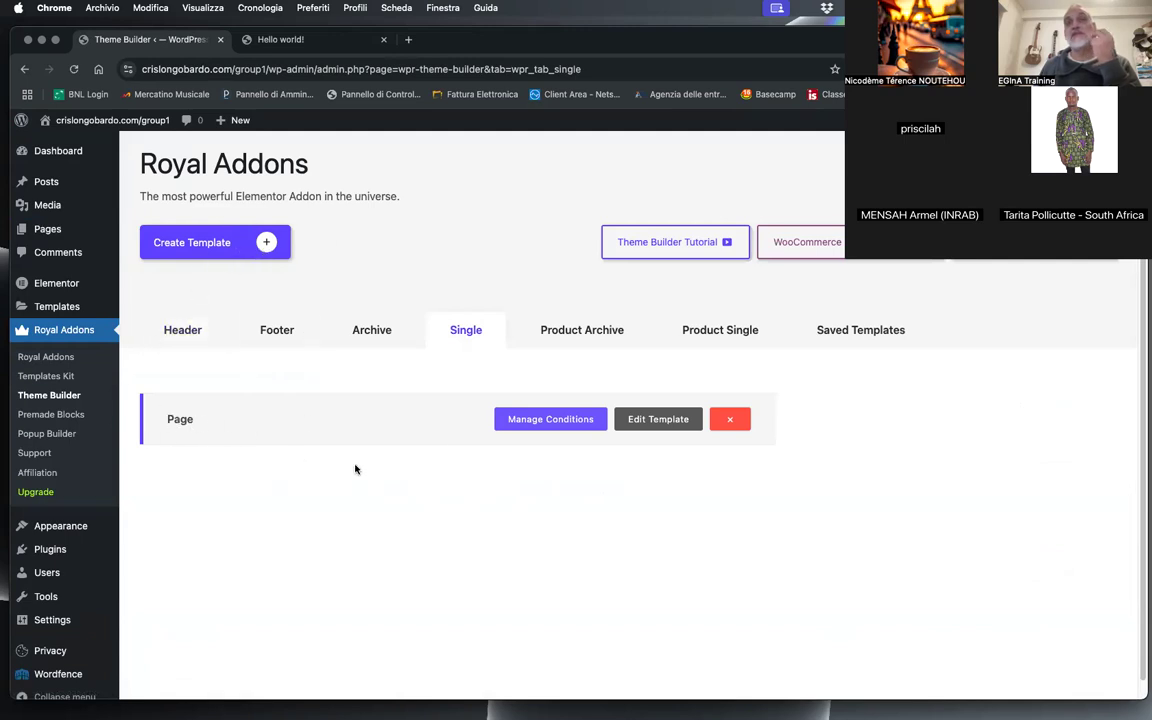
{"action": "left_click", "coordinate": [645, 424]}
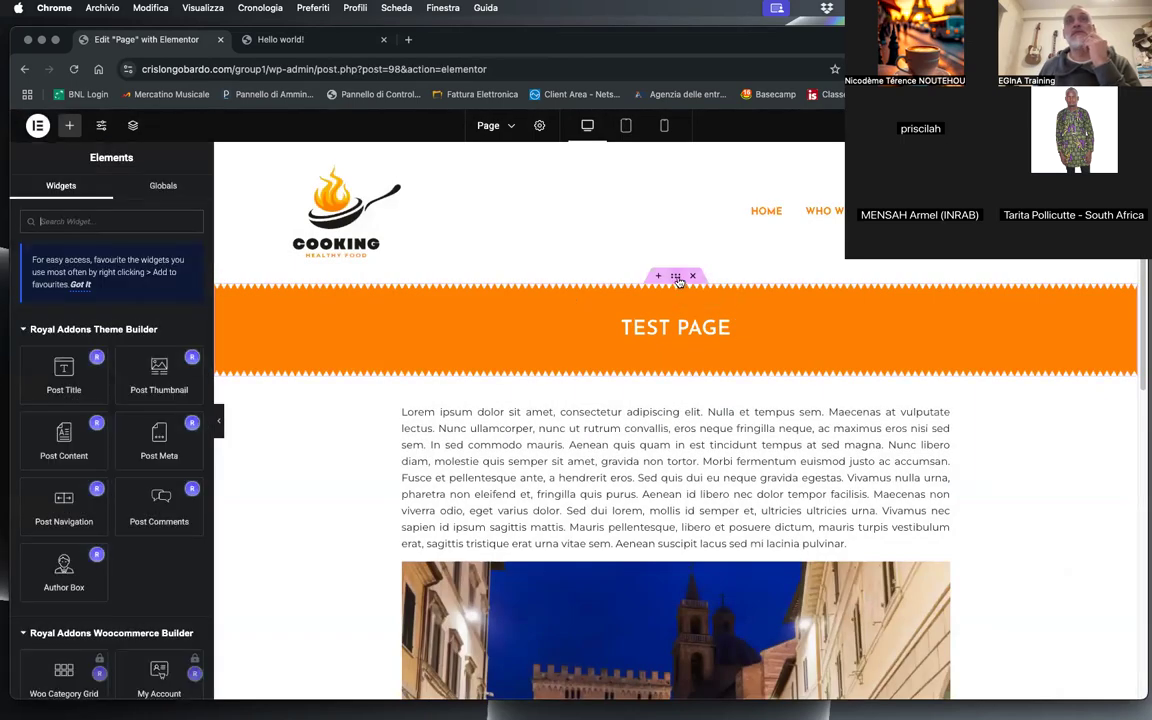
{"action": "right_click", "coordinate": [677, 280]}
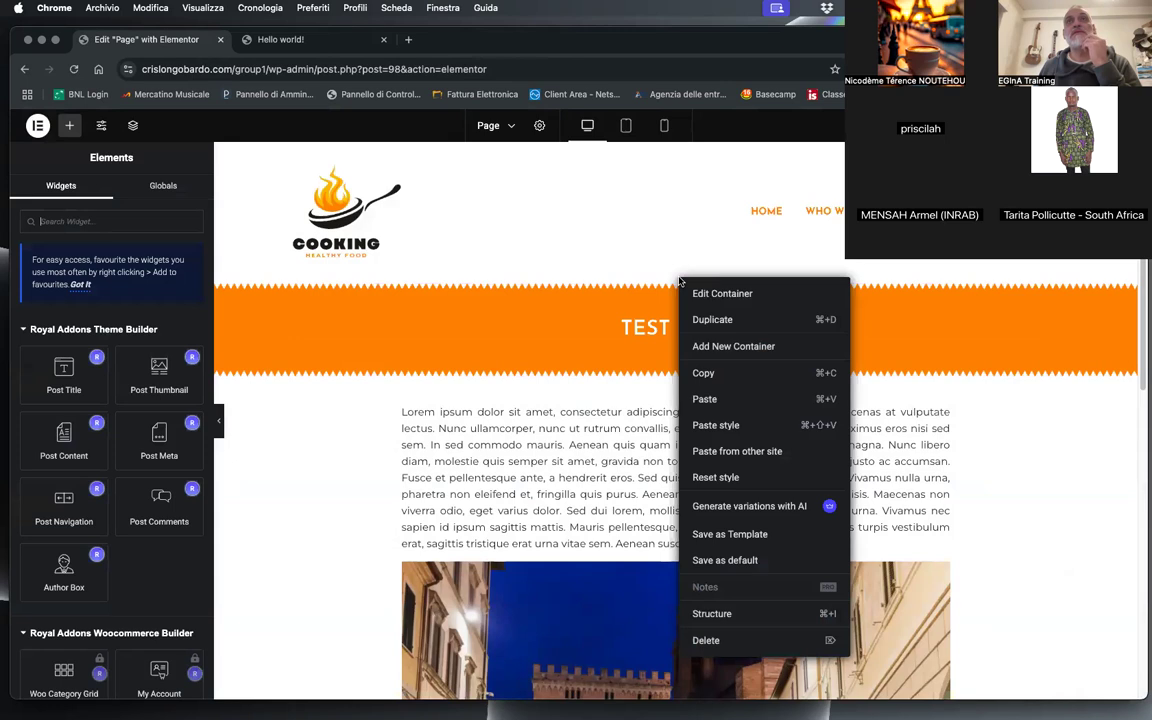
{"action": "left_click", "coordinate": [718, 375]}
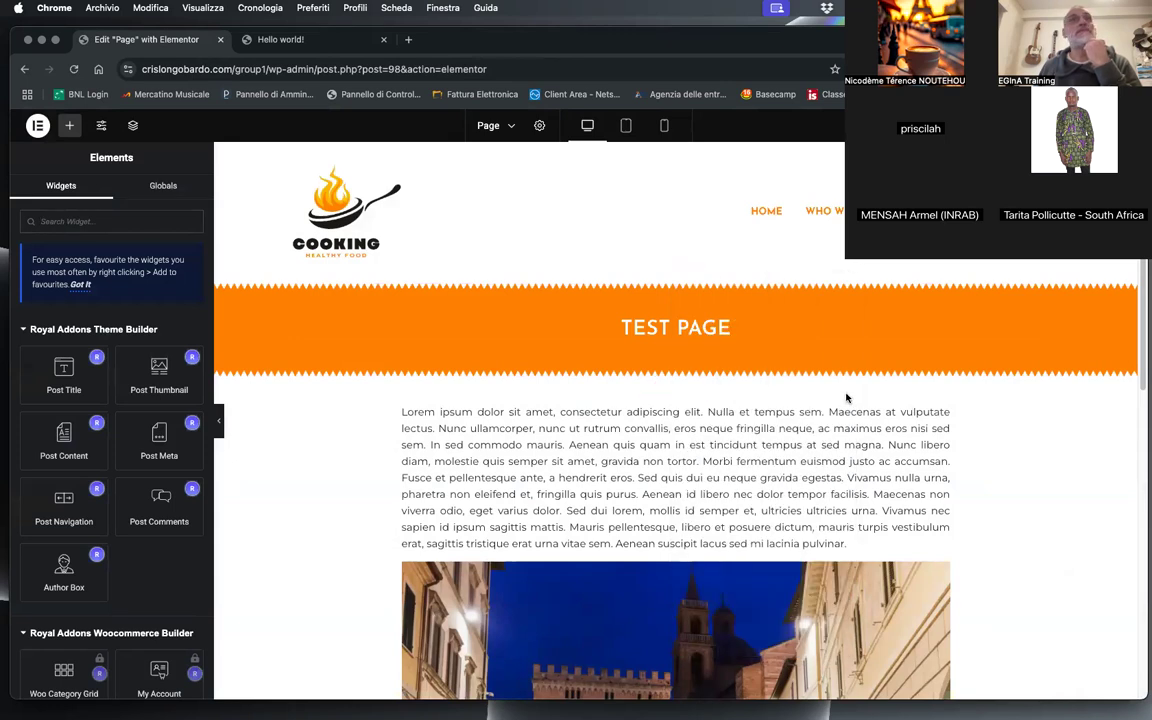
Step: In the Hello world! browser tab, open the Theme Builder's Single templates, keeping the Page template open separately
{"action": "left_click", "coordinate": [285, 39]}
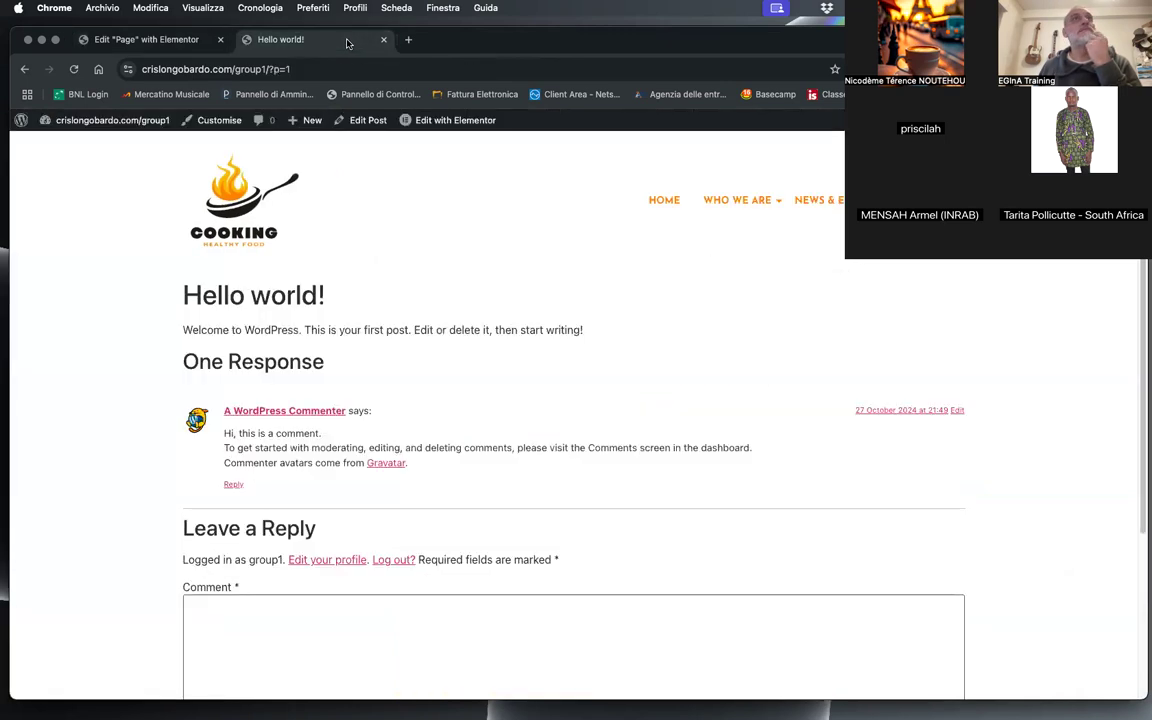
{"action": "left_click", "coordinate": [19, 120]}
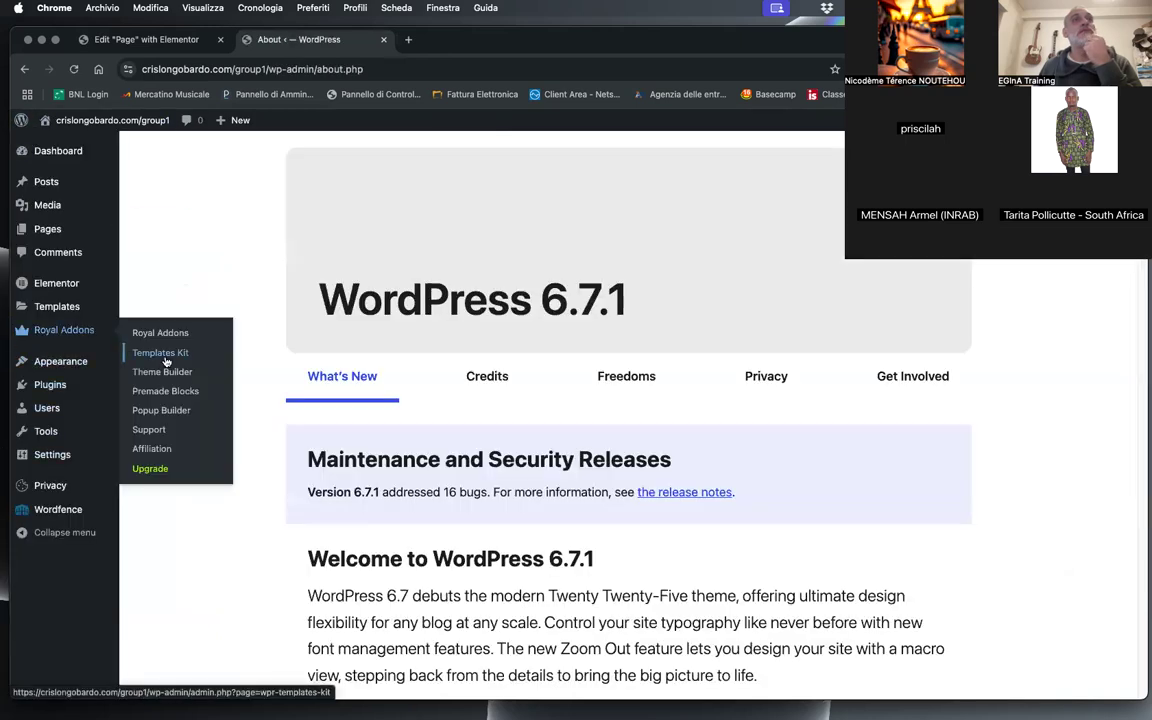
{"action": "left_click", "coordinate": [160, 371]}
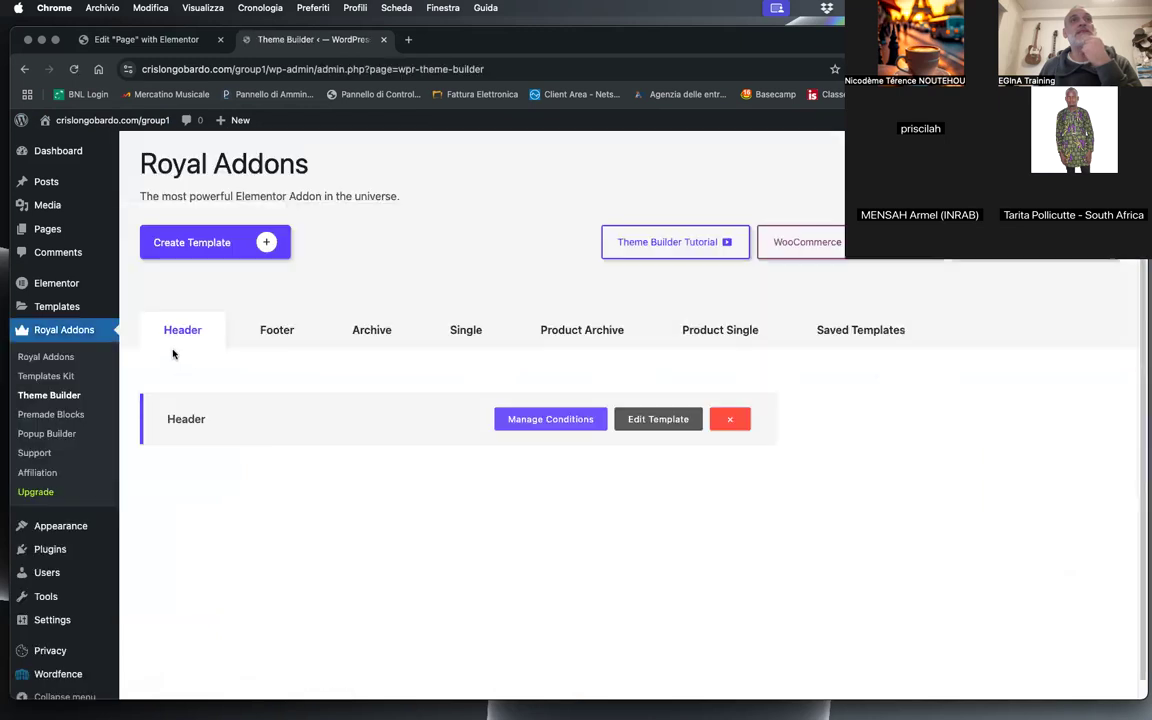
{"action": "left_click", "coordinate": [464, 332]}
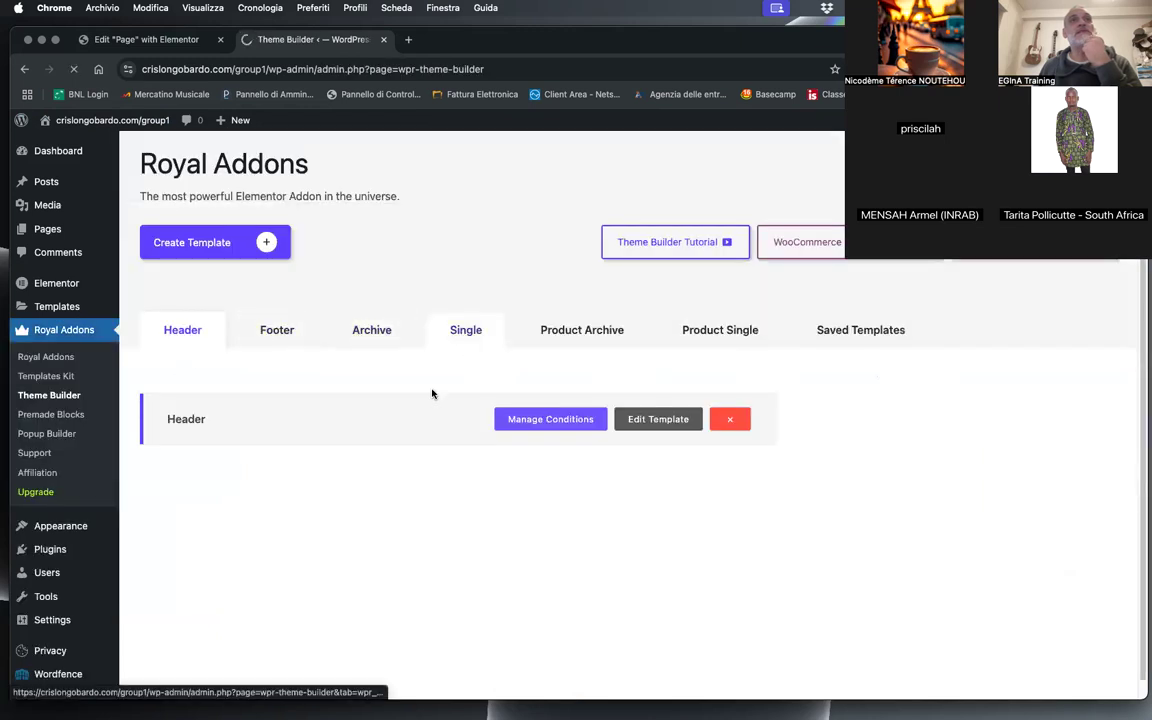
Step: Create a new single template named "Single"
{"action": "left_click", "coordinate": [224, 240]}
{"action": "left_click", "coordinate": [485, 430]}
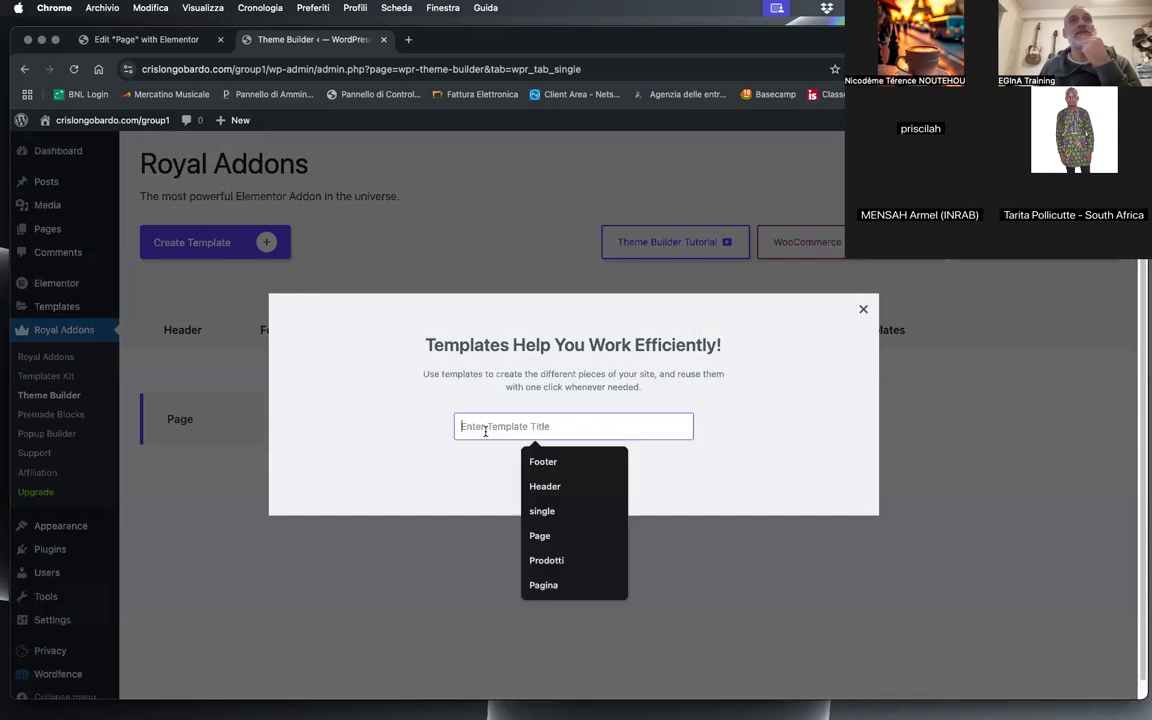
{"action": "left_click", "coordinate": [565, 513]}
{"action": "double_click", "coordinate": [463, 426]}
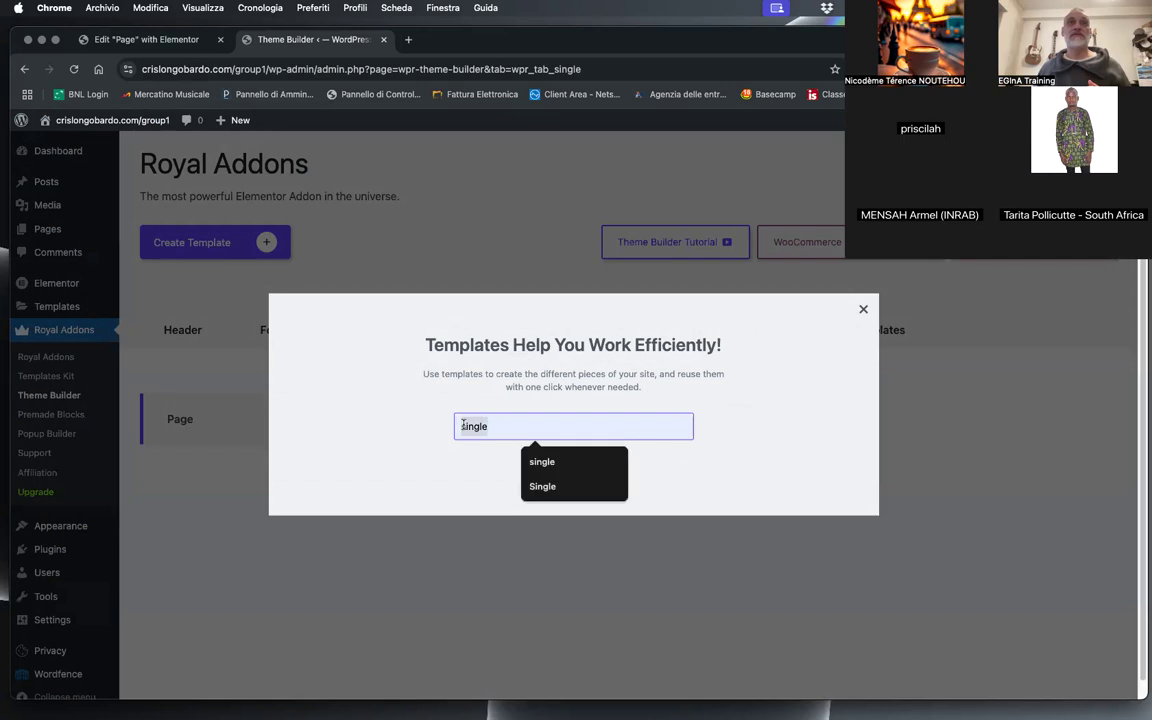
{"action": "left_click", "coordinate": [465, 426]}
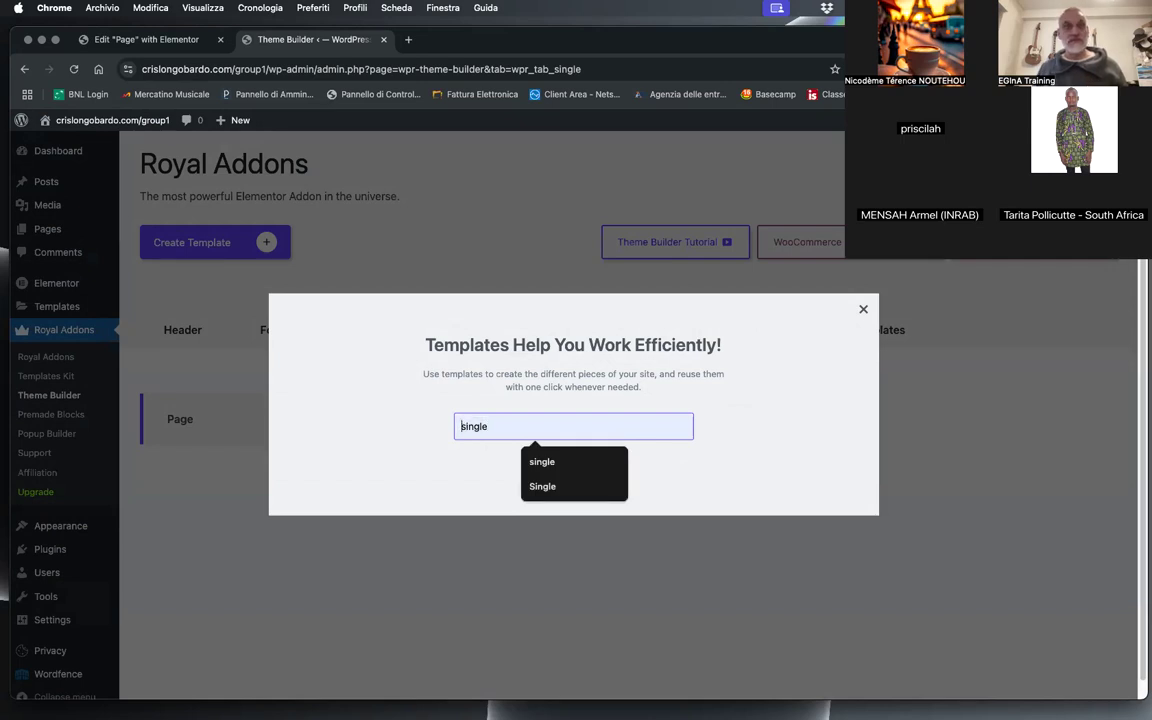
{"action": "key", "text": "BackSpace"}
{"action": "type", "text": "S"}
{"action": "left_click", "coordinate": [557, 472]}
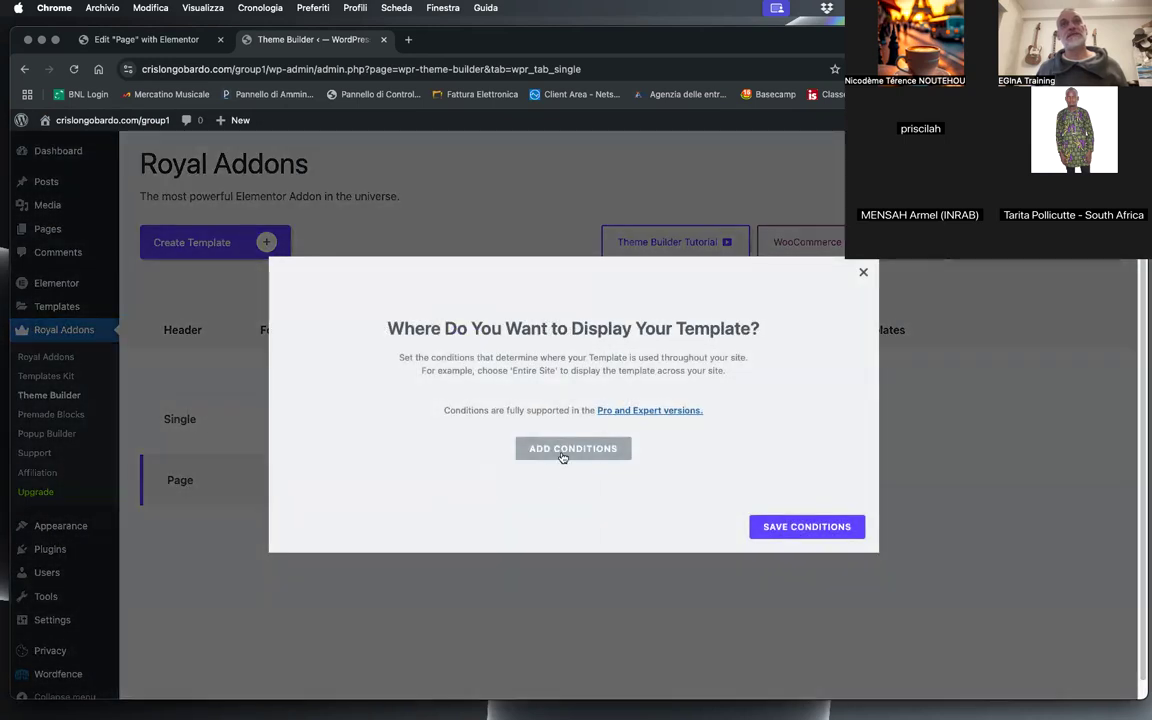
Step: Set the Single template's display condition to all Posts and save the conditions
{"action": "left_click", "coordinate": [389, 395]}
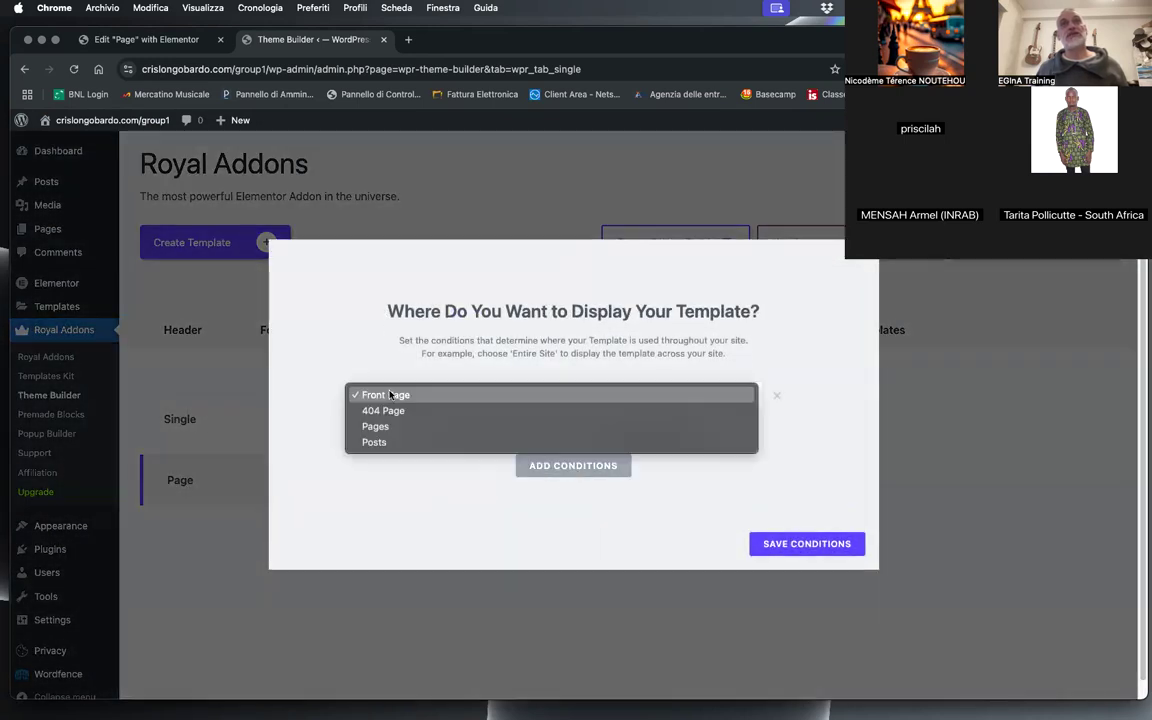
{"action": "left_click", "coordinate": [373, 442]}
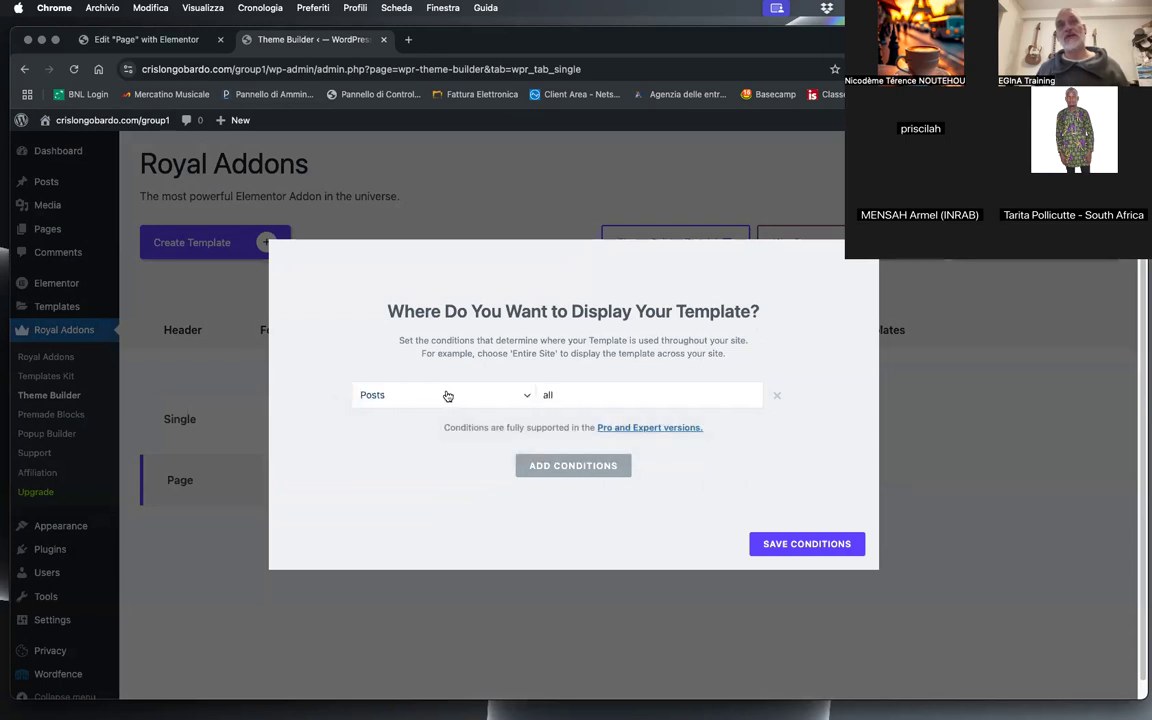
{"action": "left_click", "coordinate": [825, 558]}
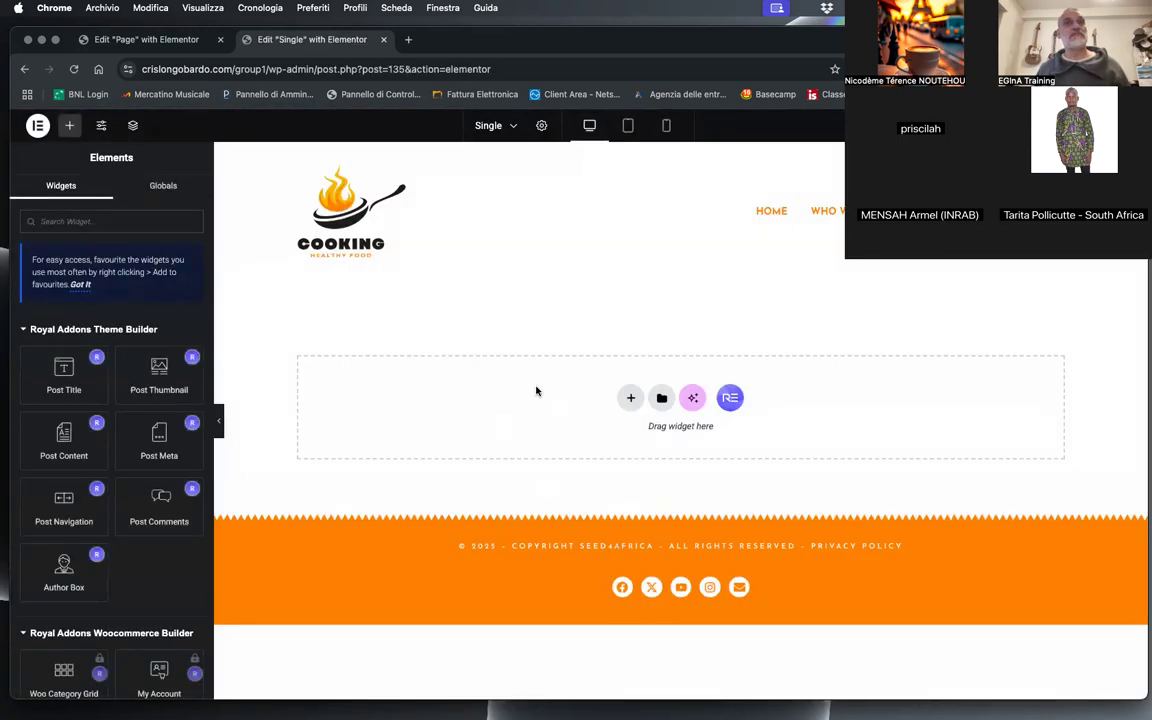
Step: Paste the copied title container into the empty Single template and select its Post Title widget
{"action": "right_click", "coordinate": [536, 390]}
{"action": "left_click", "coordinate": [577, 404]}
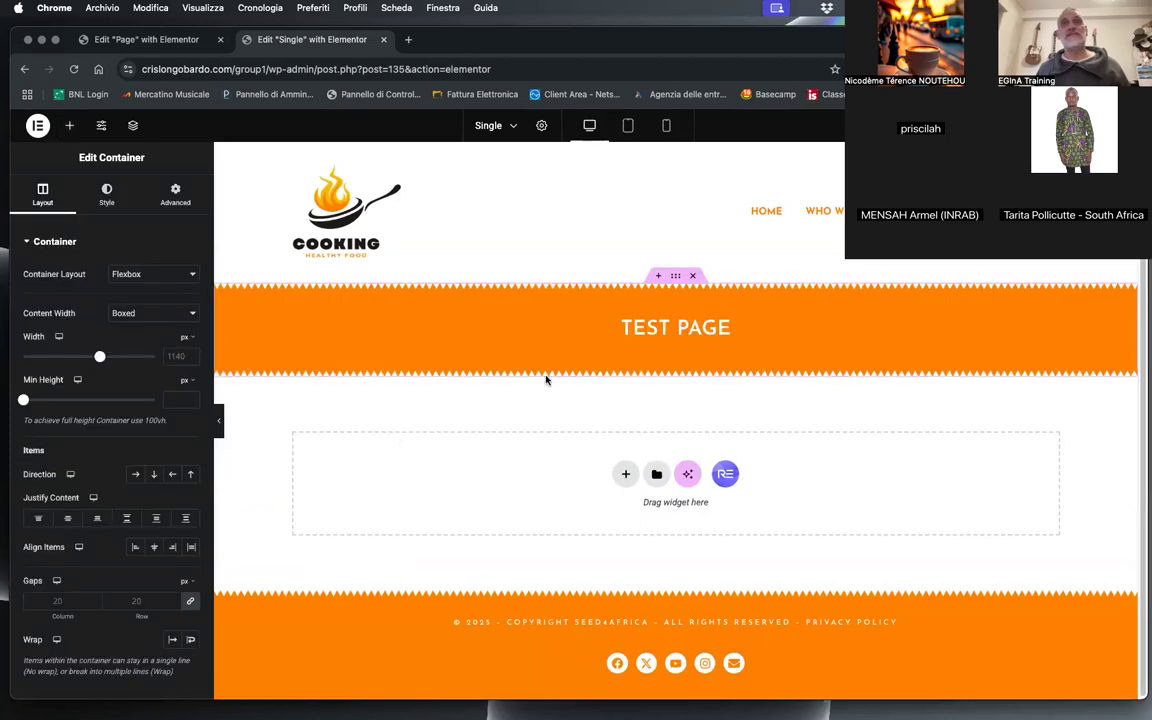
{"action": "left_click", "coordinate": [642, 329]}
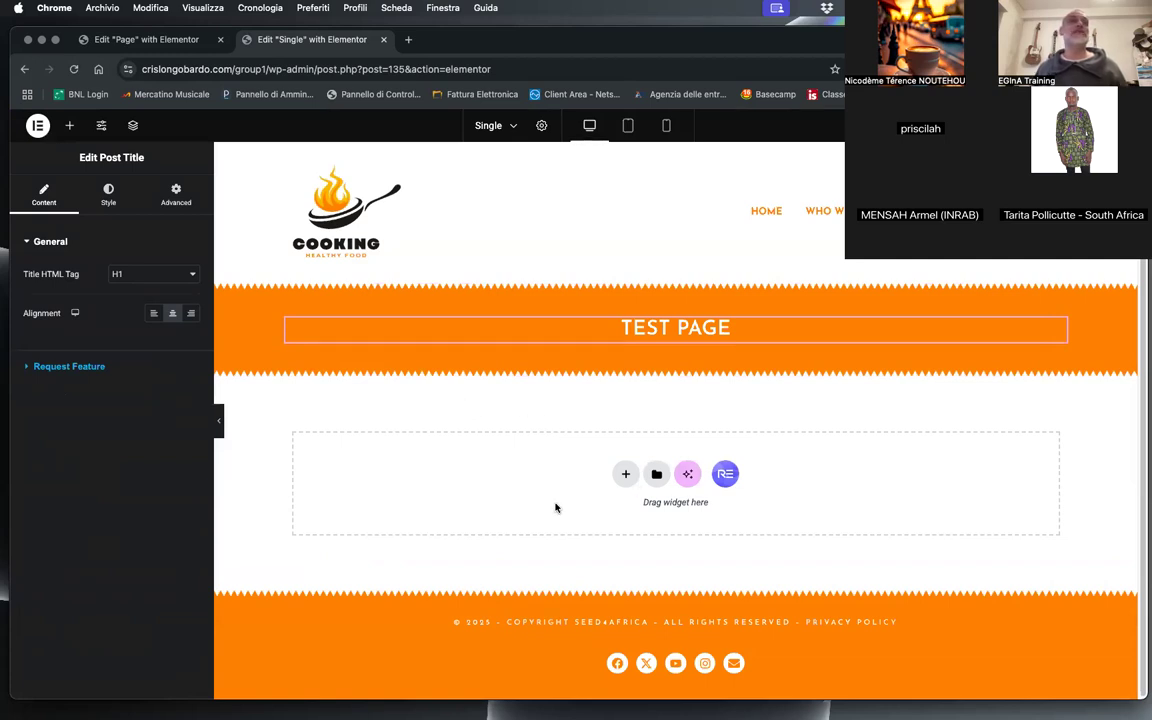
Step: Copy the content container from the Page template and paste it below the title container in the Single template
{"action": "left_click", "coordinate": [146, 39]}
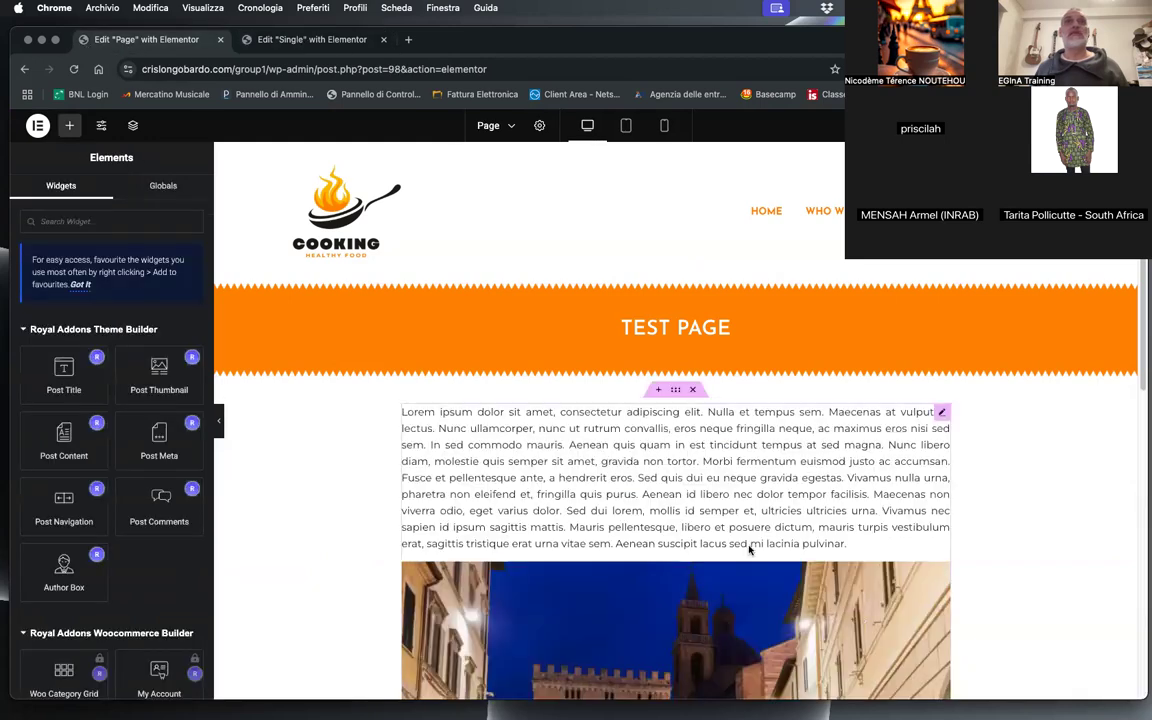
{"action": "right_click", "coordinate": [673, 393]}
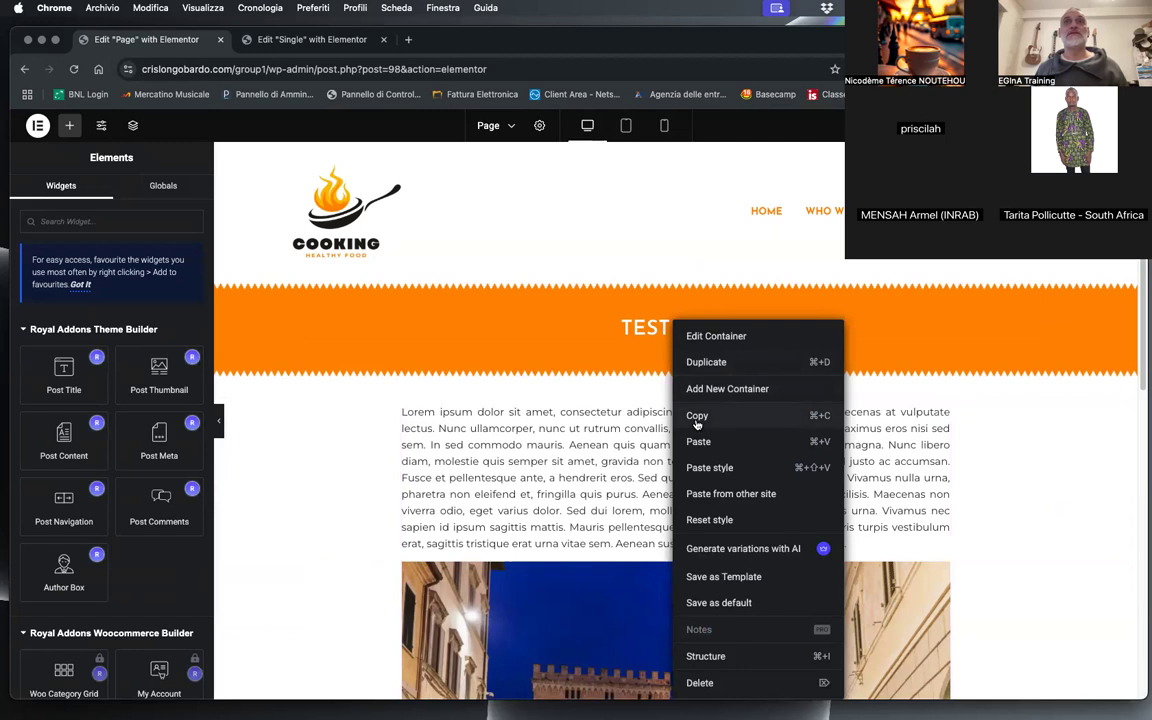
{"action": "left_click", "coordinate": [697, 415]}
{"action": "left_click", "coordinate": [312, 39]}
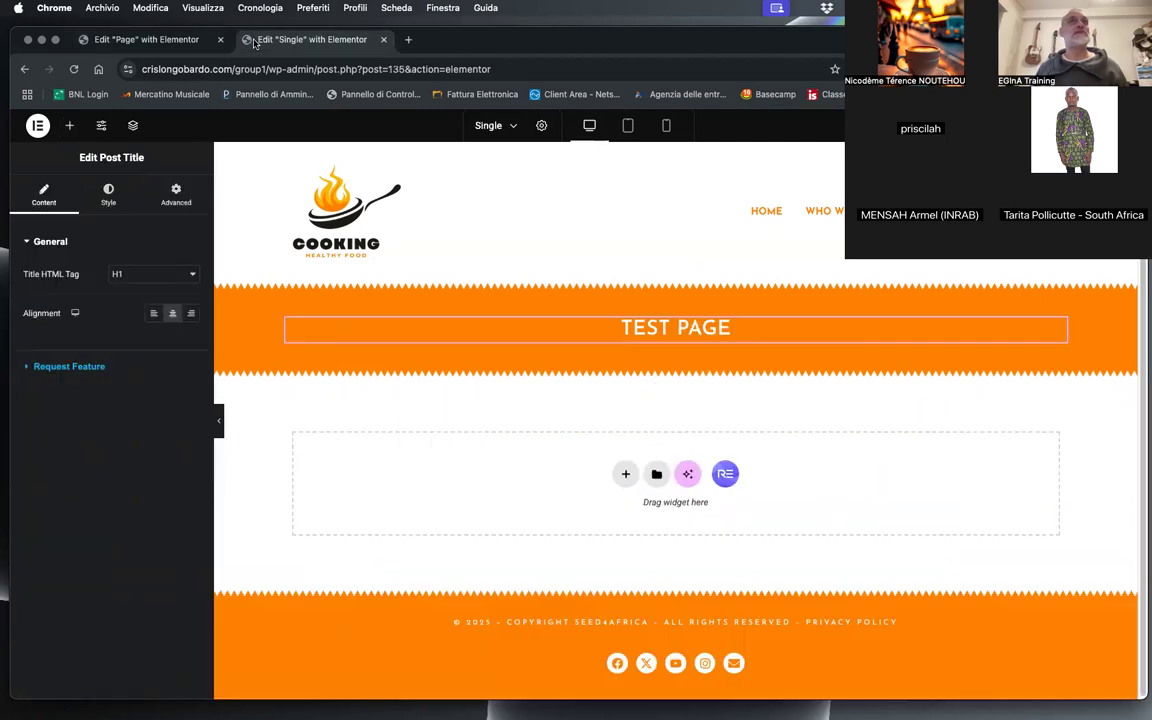
{"action": "right_click", "coordinate": [522, 474]}
{"action": "left_click", "coordinate": [566, 488]}
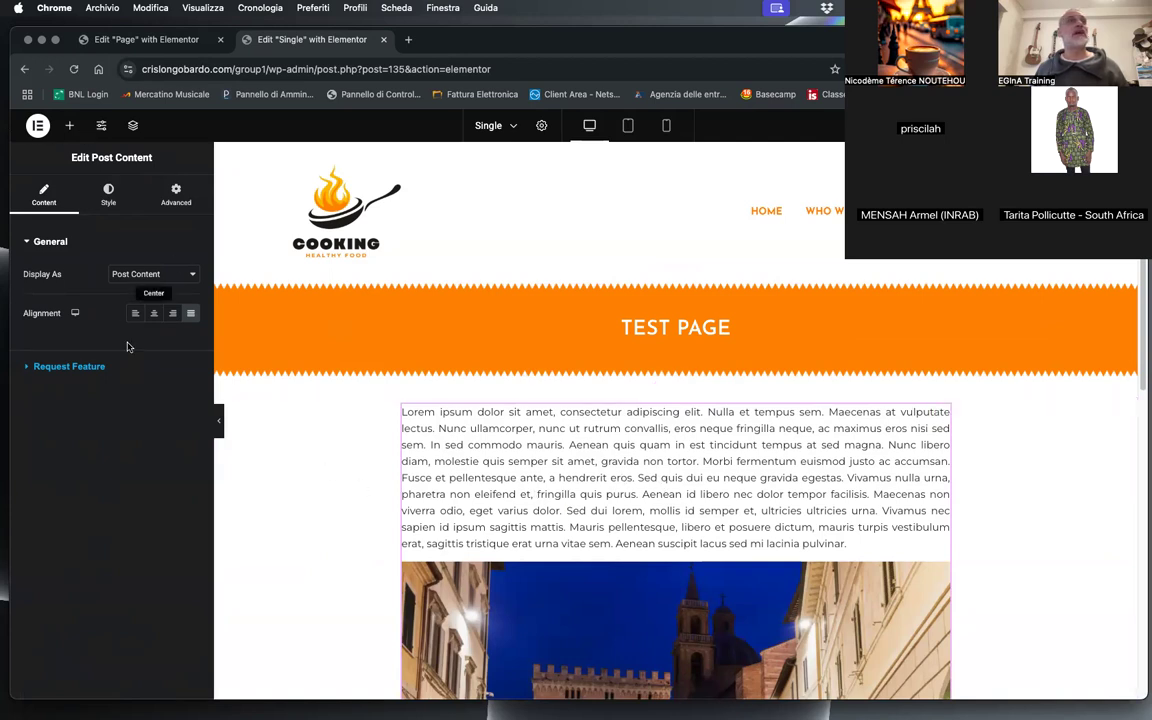
Step: Add a Post Meta widget under the post title in the orange container and remove its Taxonomy item
{"action": "left_click", "coordinate": [69, 125]}
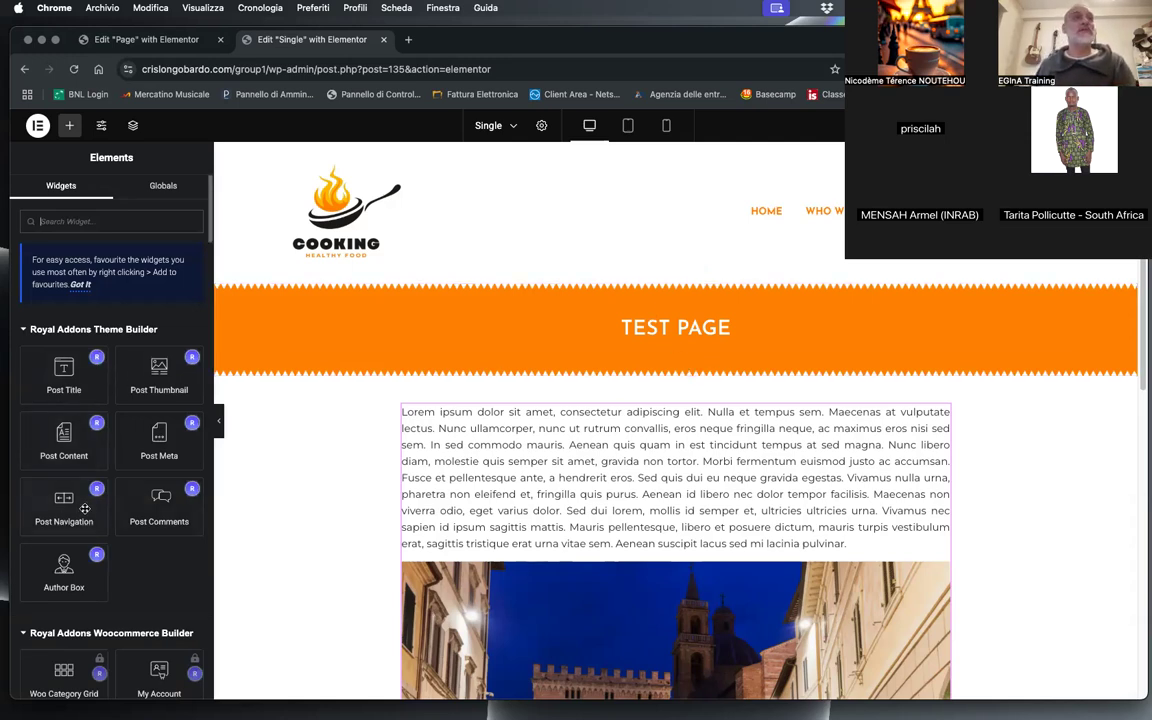
{"action": "left_click_drag", "start_coordinate": [159, 442], "coordinate": [688, 336]}
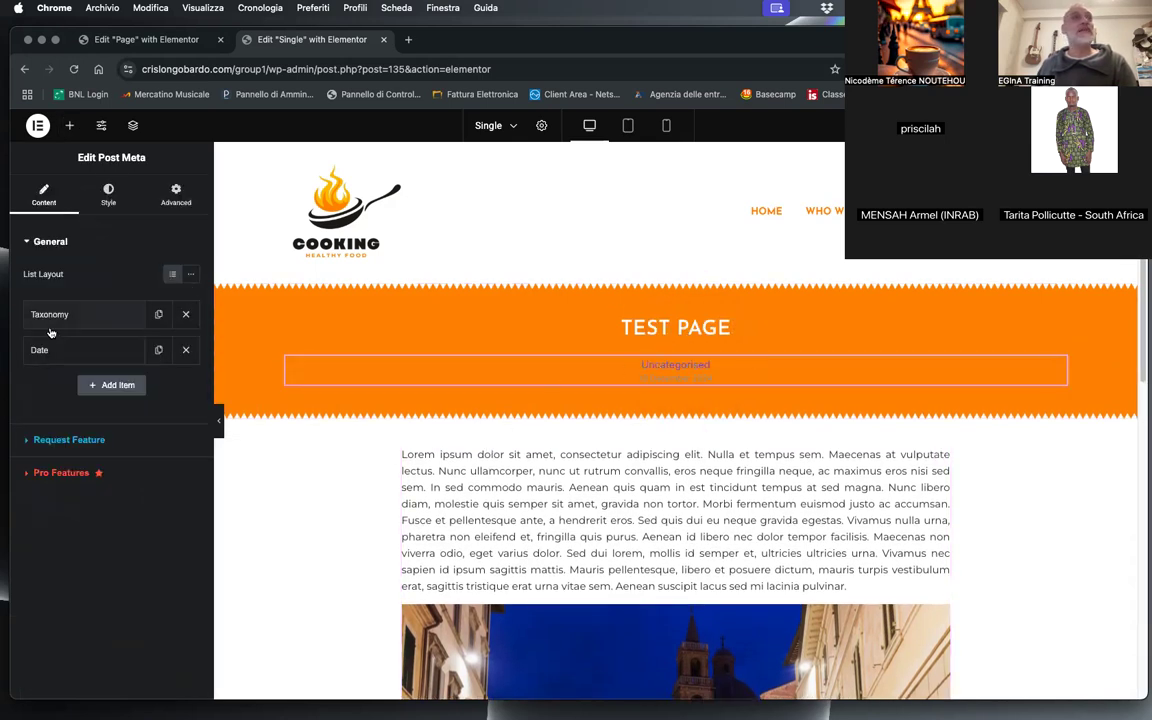
{"action": "left_click", "coordinate": [185, 314]}
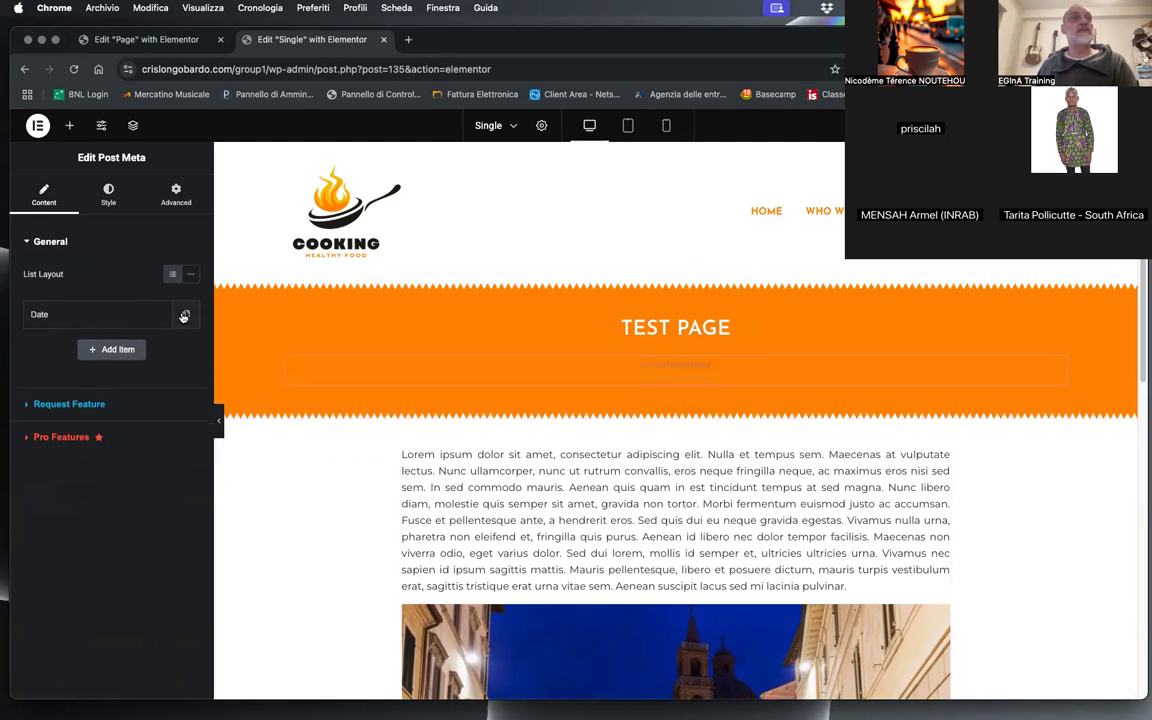
Step: Set the Post Meta elements' normal text color to white (#FFFFFF)
{"action": "left_click", "coordinate": [108, 192]}
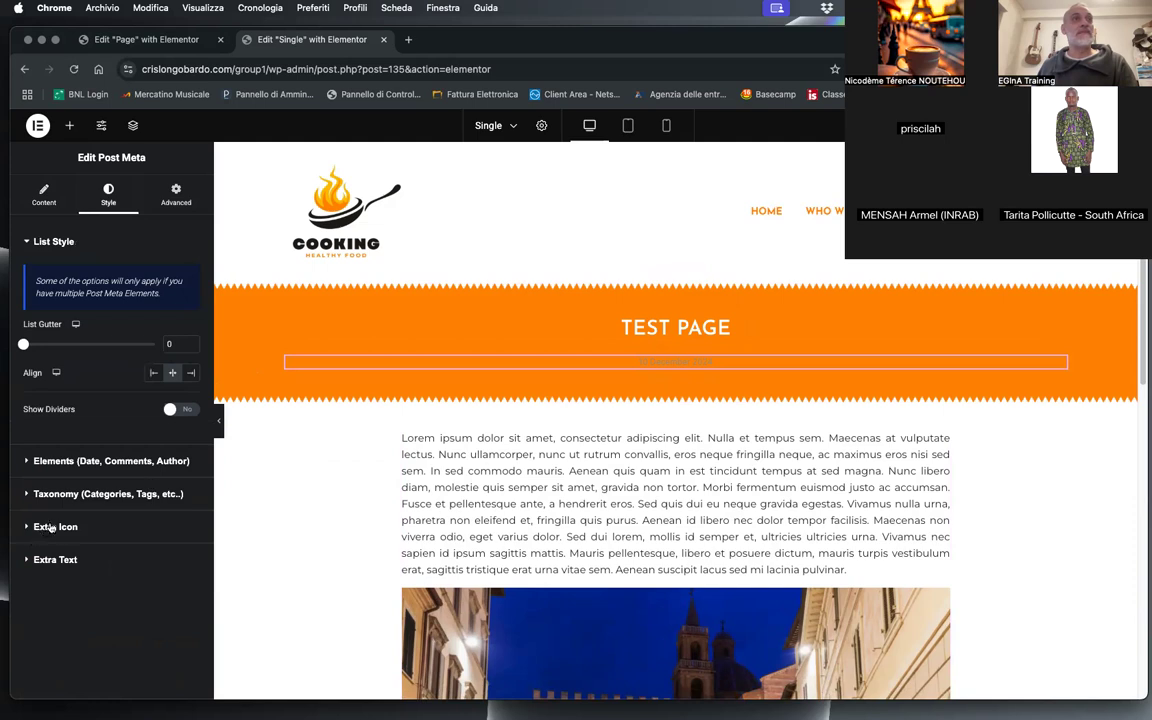
{"action": "left_click", "coordinate": [55, 560]}
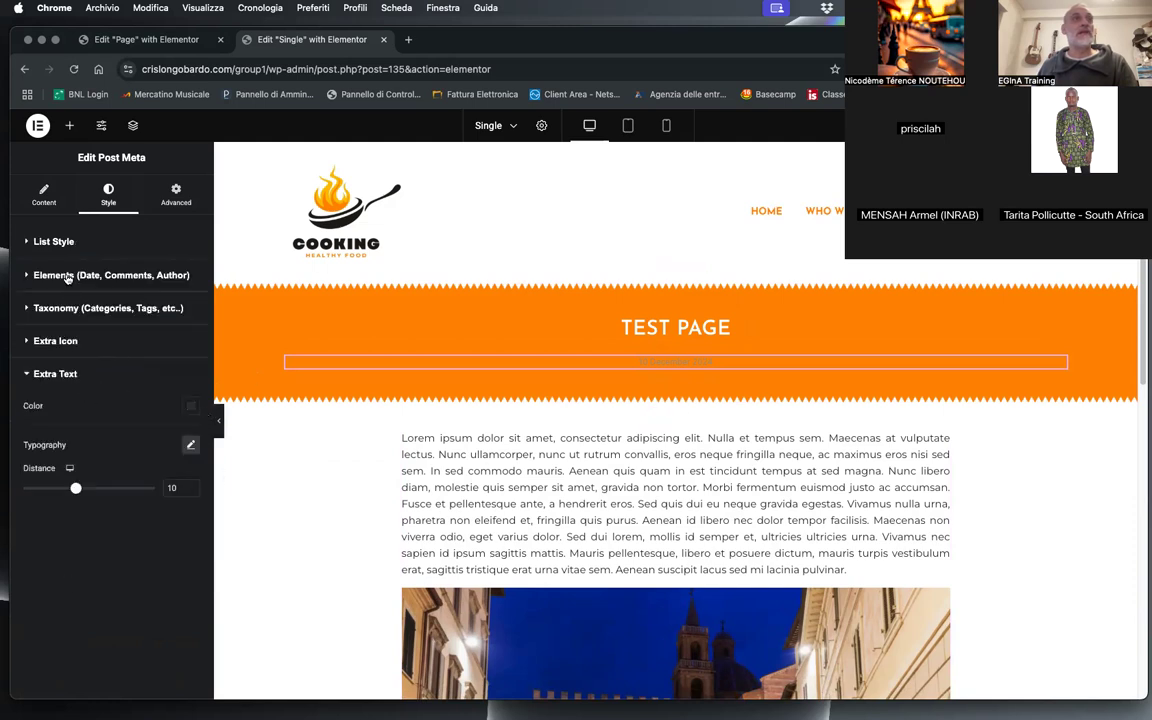
{"action": "left_click", "coordinate": [67, 277]}
{"action": "left_click", "coordinate": [190, 338]}
{"action": "left_click", "coordinate": [112, 391]}
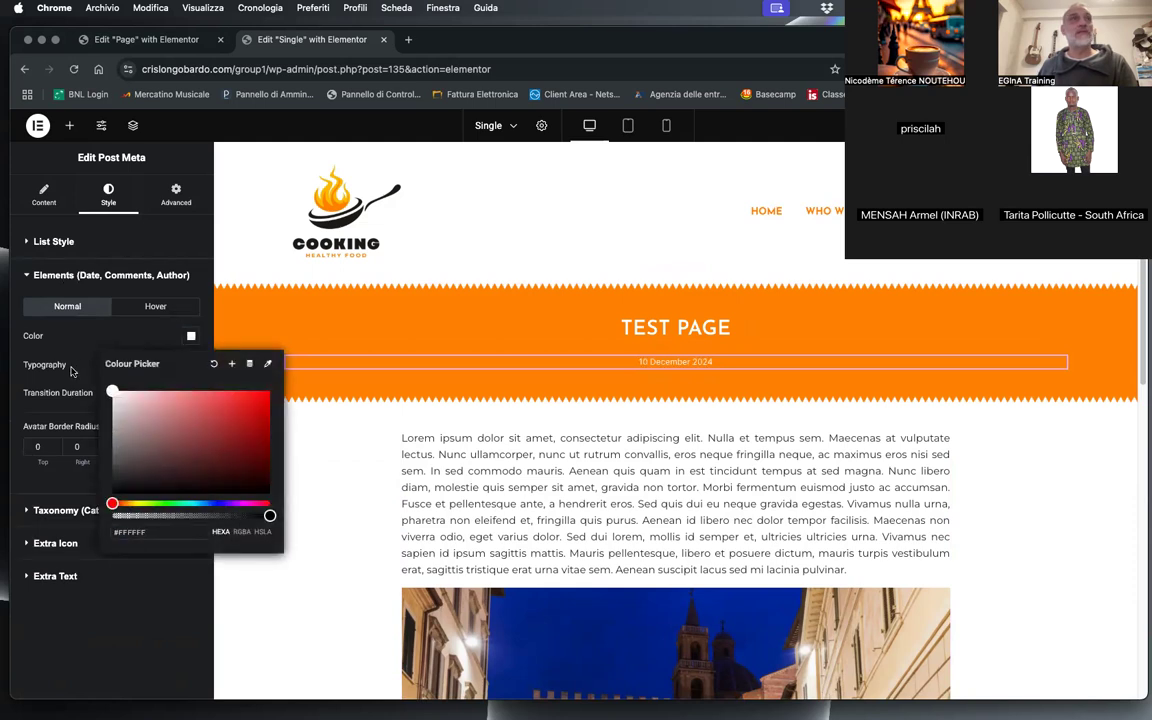
{"action": "left_click", "coordinate": [71, 369]}
Step: Set the Post Meta elements' typography to Montserrat, size 13 px, weight 600 (Semi Bold)
{"action": "left_click", "coordinate": [190, 364]}
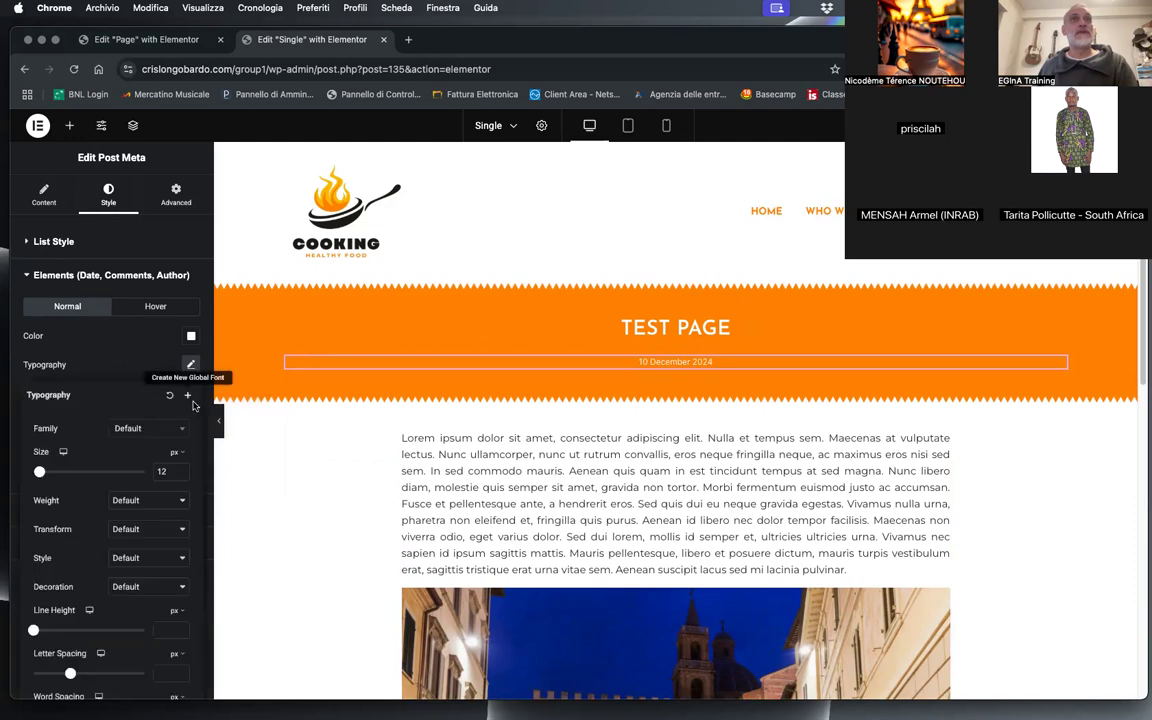
{"action": "left_click", "coordinate": [145, 428]}
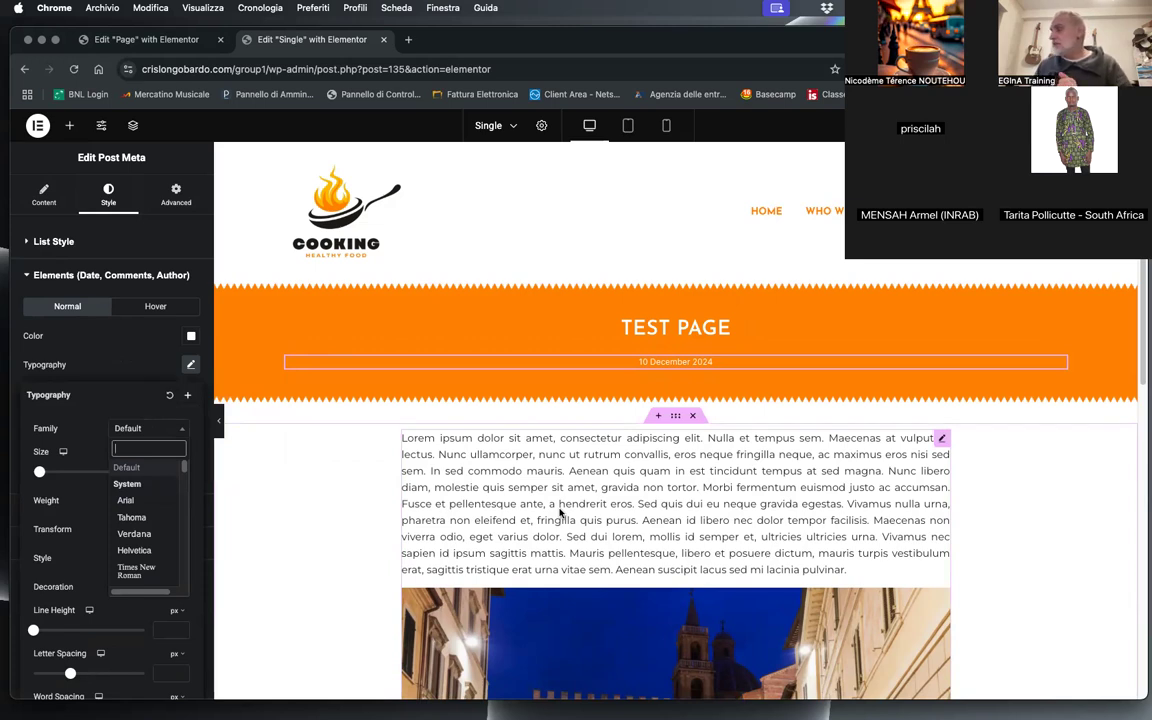
{"action": "type", "text": "mont"}
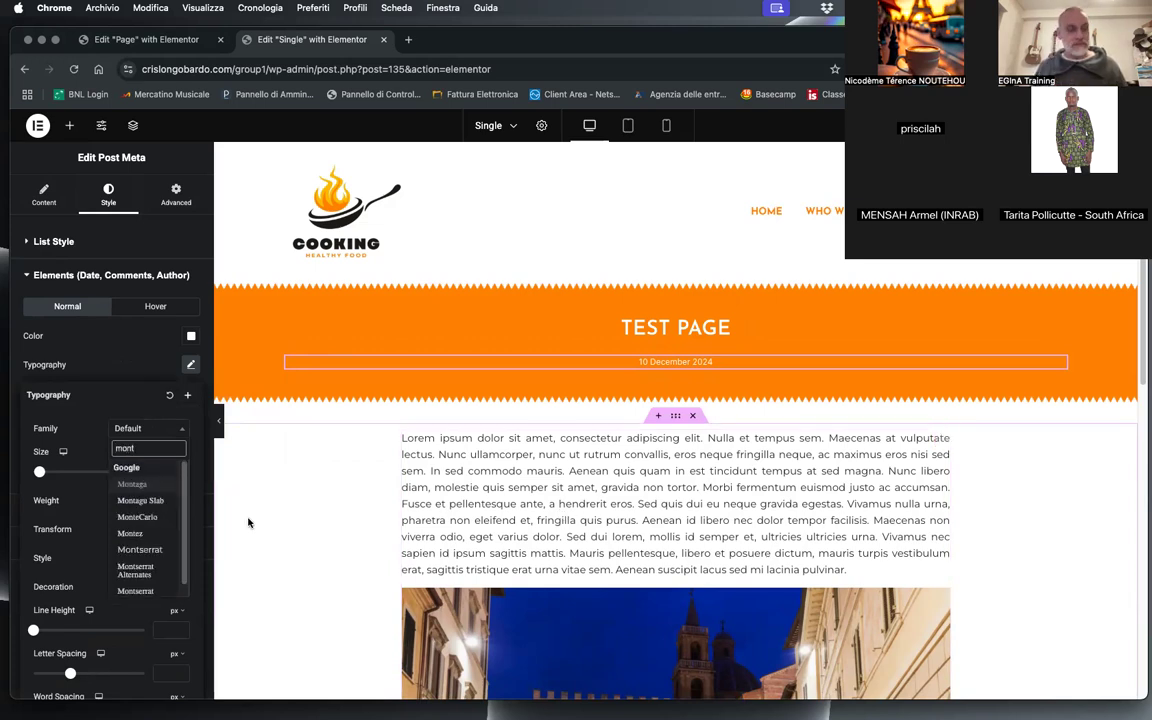
{"action": "type", "text": "se"}
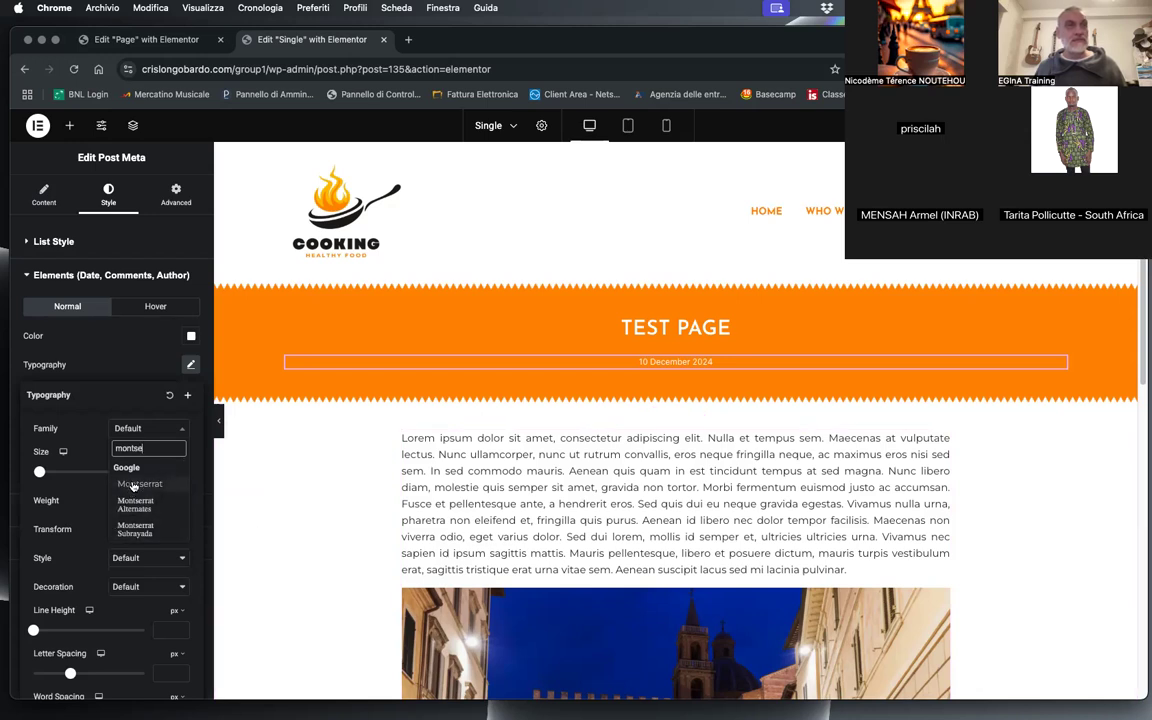
{"action": "left_click", "coordinate": [133, 485]}
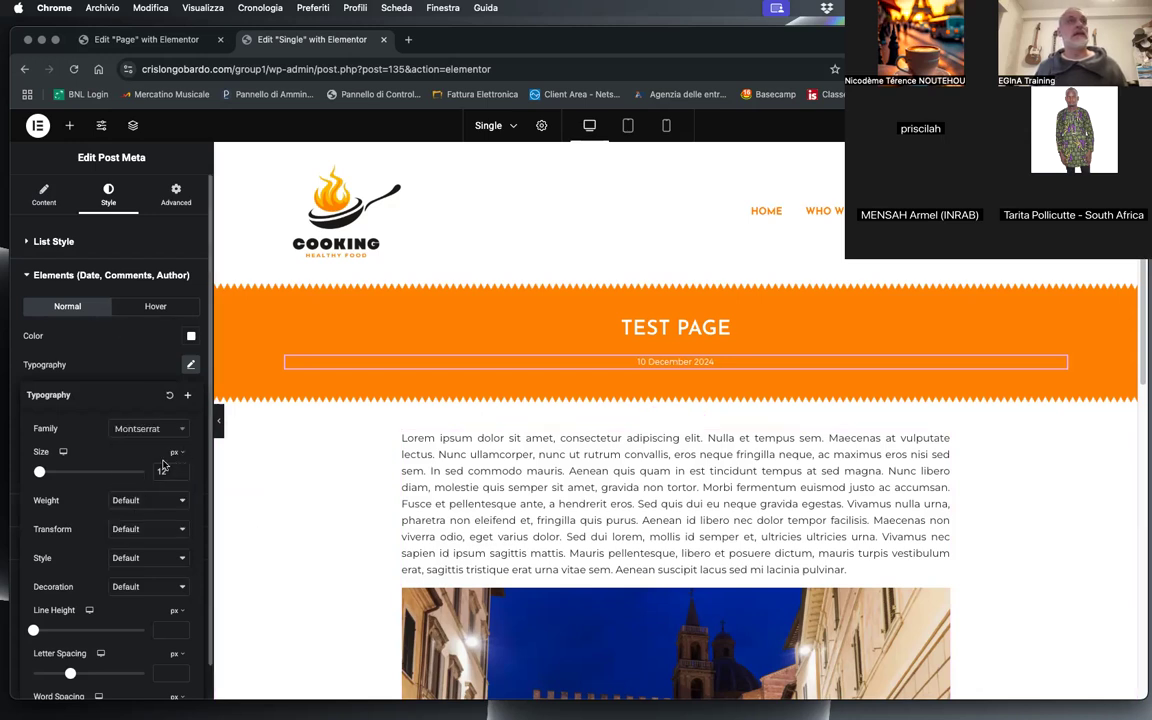
{"action": "left_click", "coordinate": [181, 469]}
{"action": "left_click", "coordinate": [145, 500]}
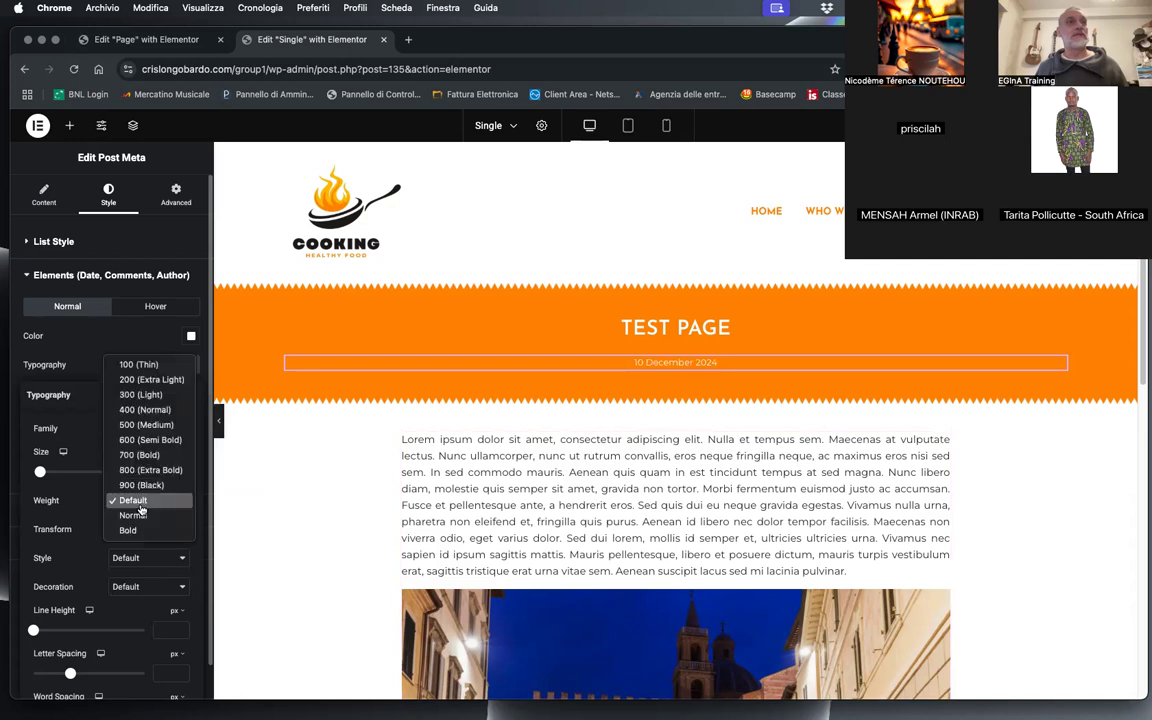
{"action": "left_click", "coordinate": [147, 441]}
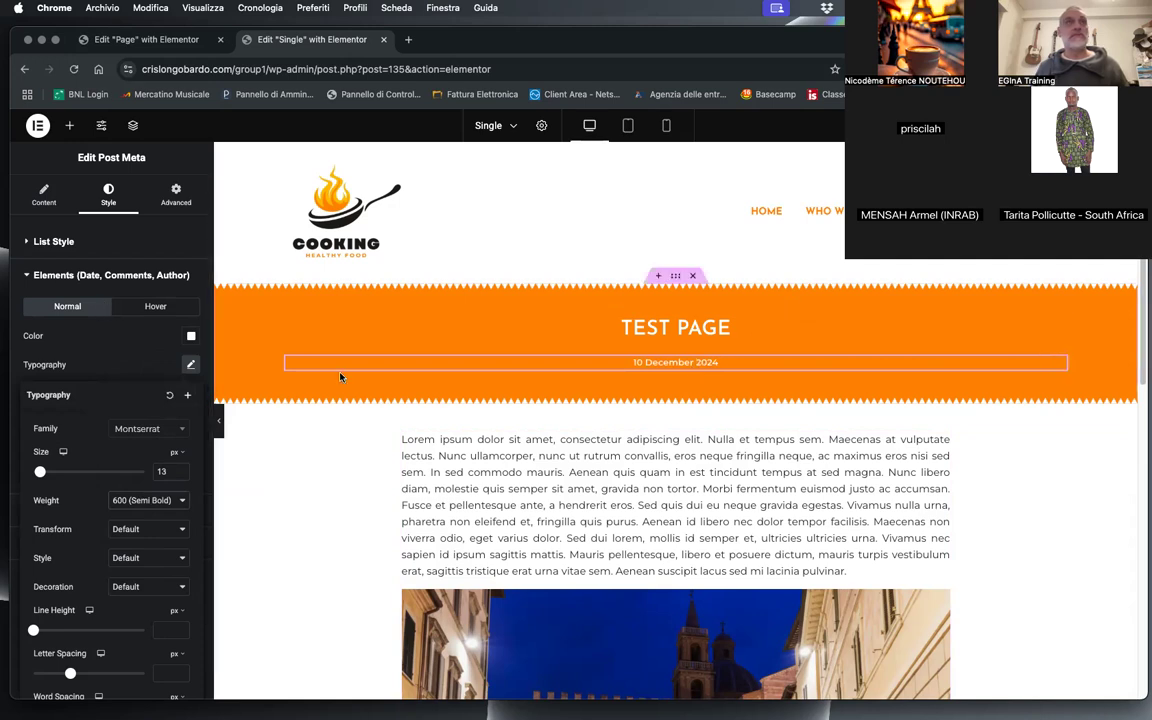
{"action": "left_click", "coordinate": [136, 277]}
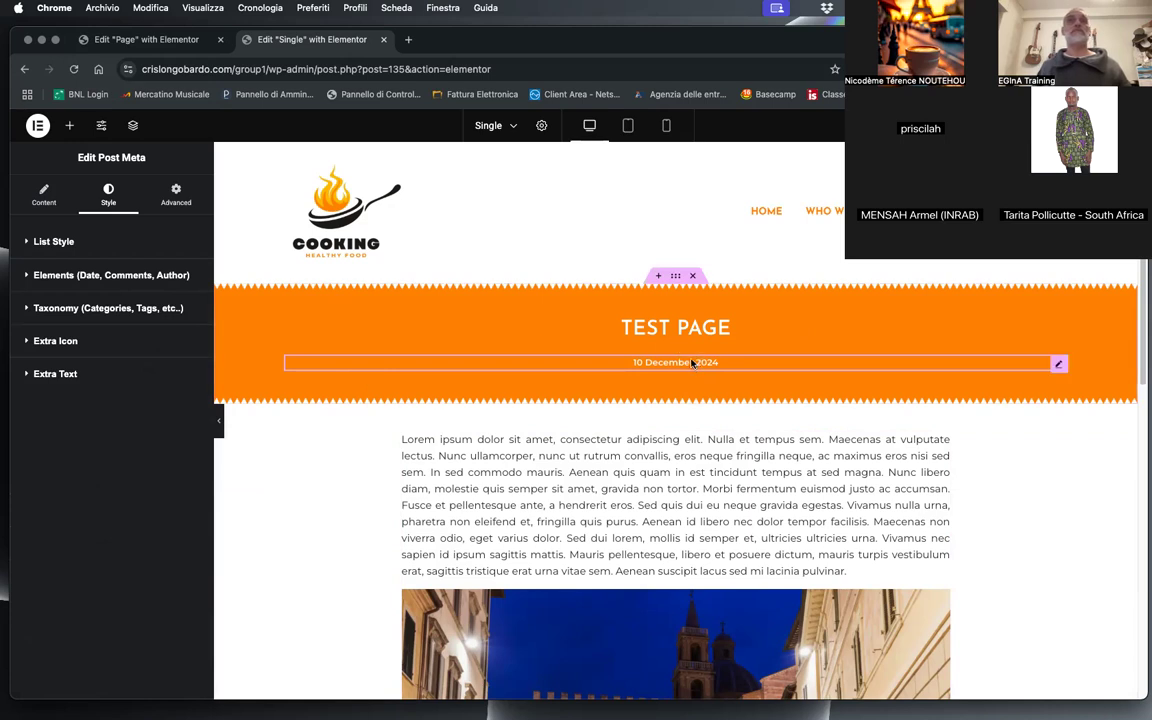
Step: Keep the Post Content widget displaying Post Content and add a Post Thumbnail widget directly above it
{"action": "scroll", "coordinate": [328, 572], "scroll_direction": "down", "scroll_amount": 1}
{"action": "scroll", "coordinate": [328, 572], "scroll_direction": "down", "scroll_amount": 3}
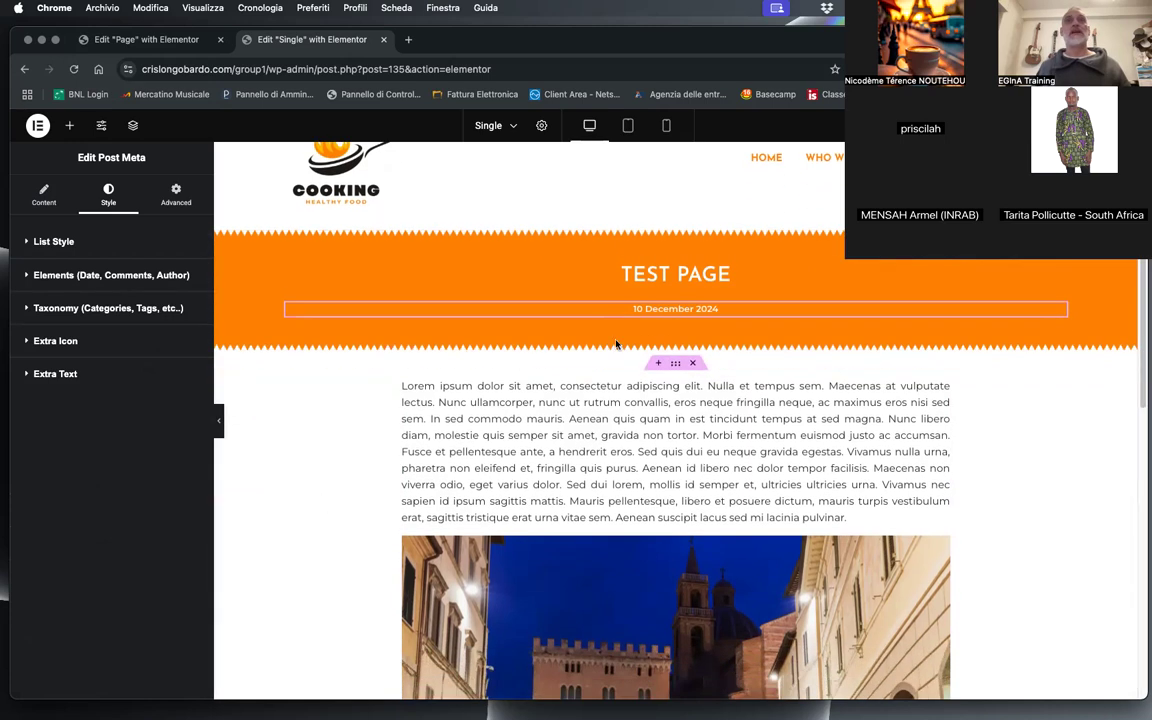
{"action": "left_click", "coordinate": [609, 436]}
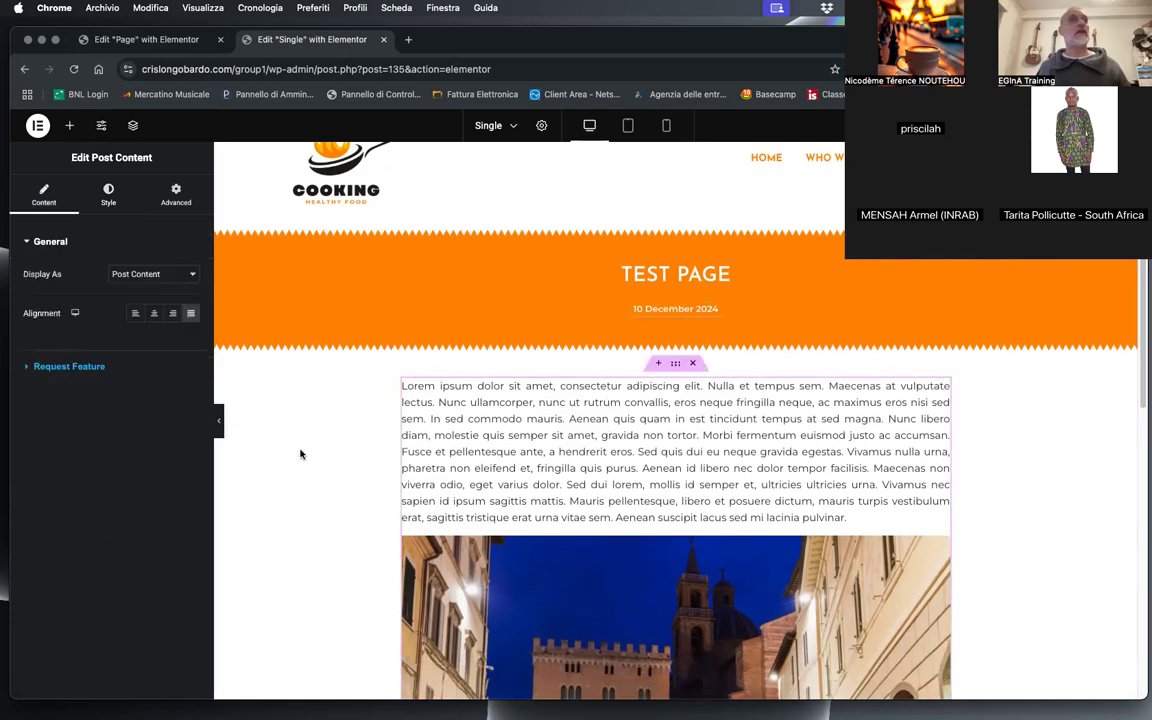
{"action": "left_click", "coordinate": [158, 274]}
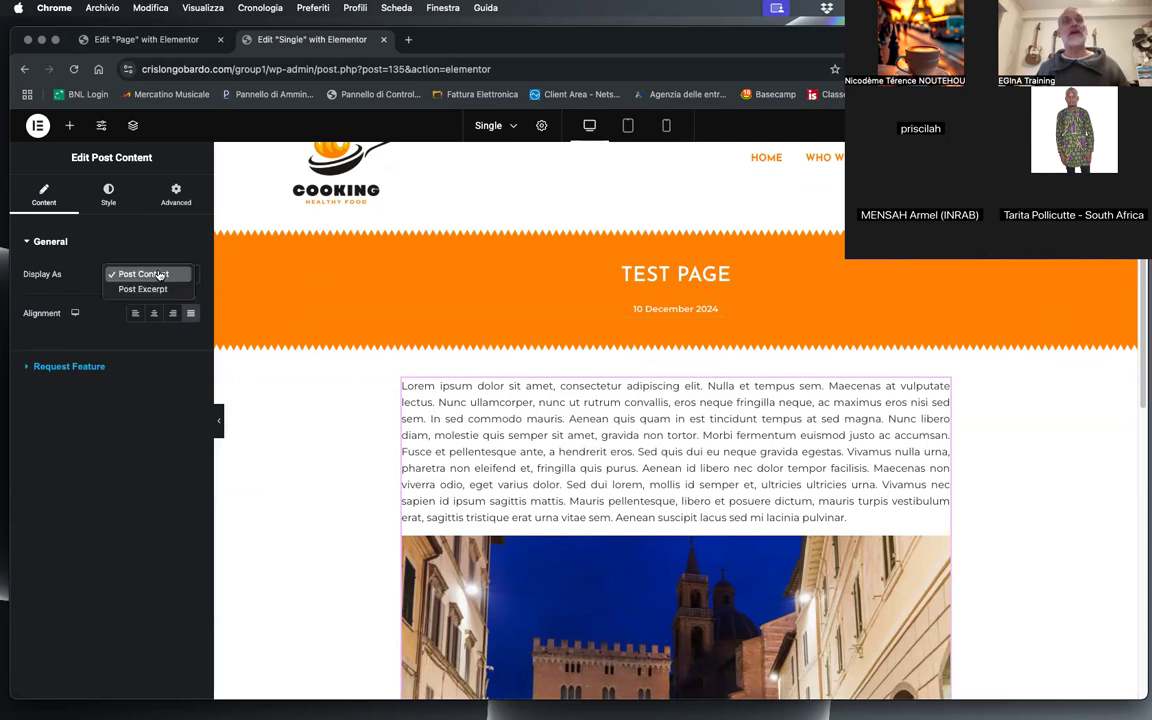
{"action": "left_click", "coordinate": [158, 274]}
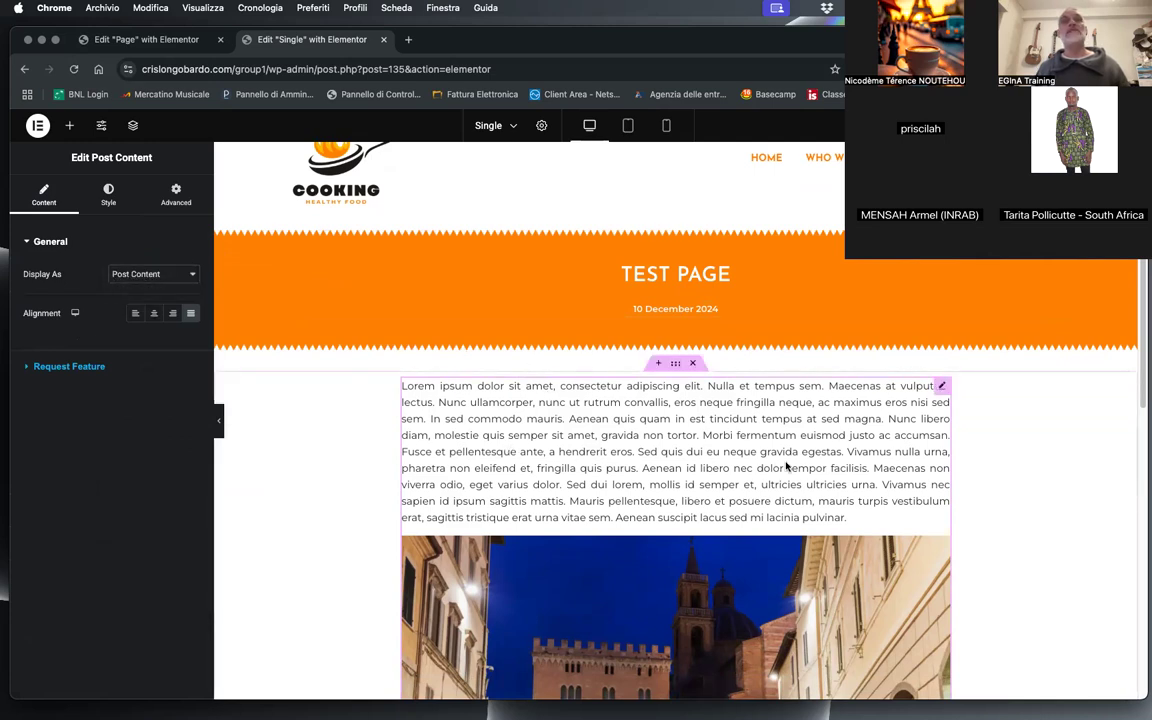
{"action": "left_click", "coordinate": [69, 125]}
{"action": "left_click_drag", "start_coordinate": [159, 375], "coordinate": [514, 391]}
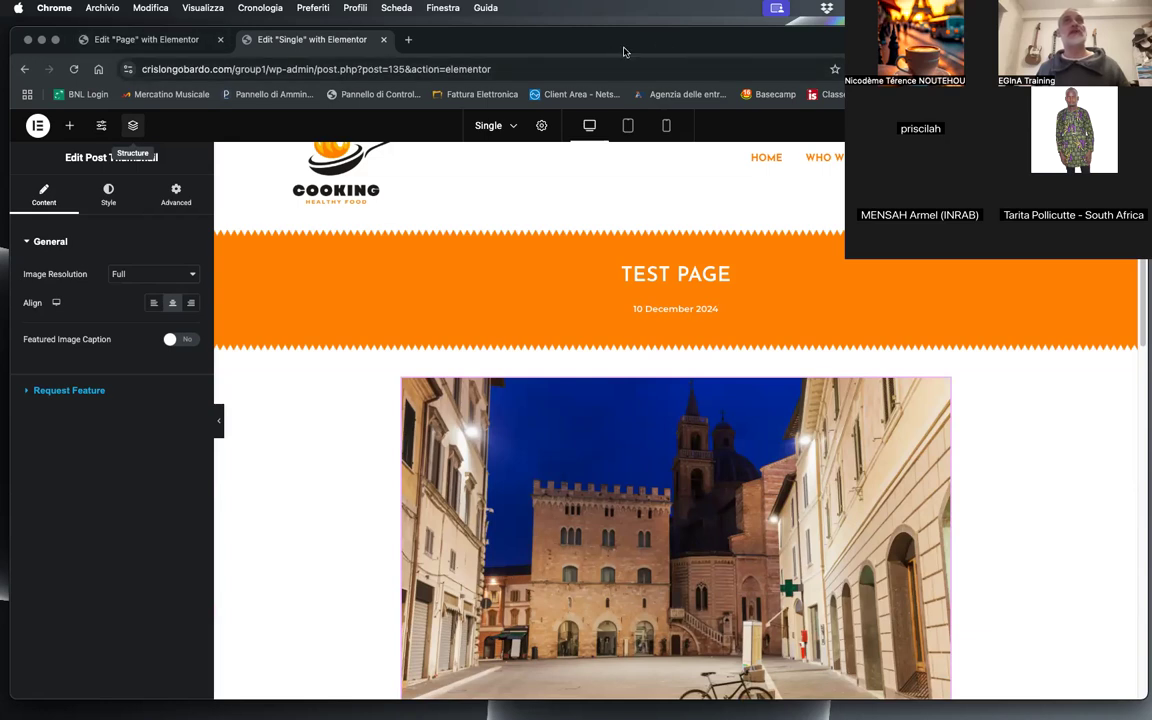
Step: Open the group1 site in a new browser tab, go to its News & Events page and look over the posts
{"action": "left_click", "coordinate": [408, 40]}
{"action": "type", "text": "gru"}
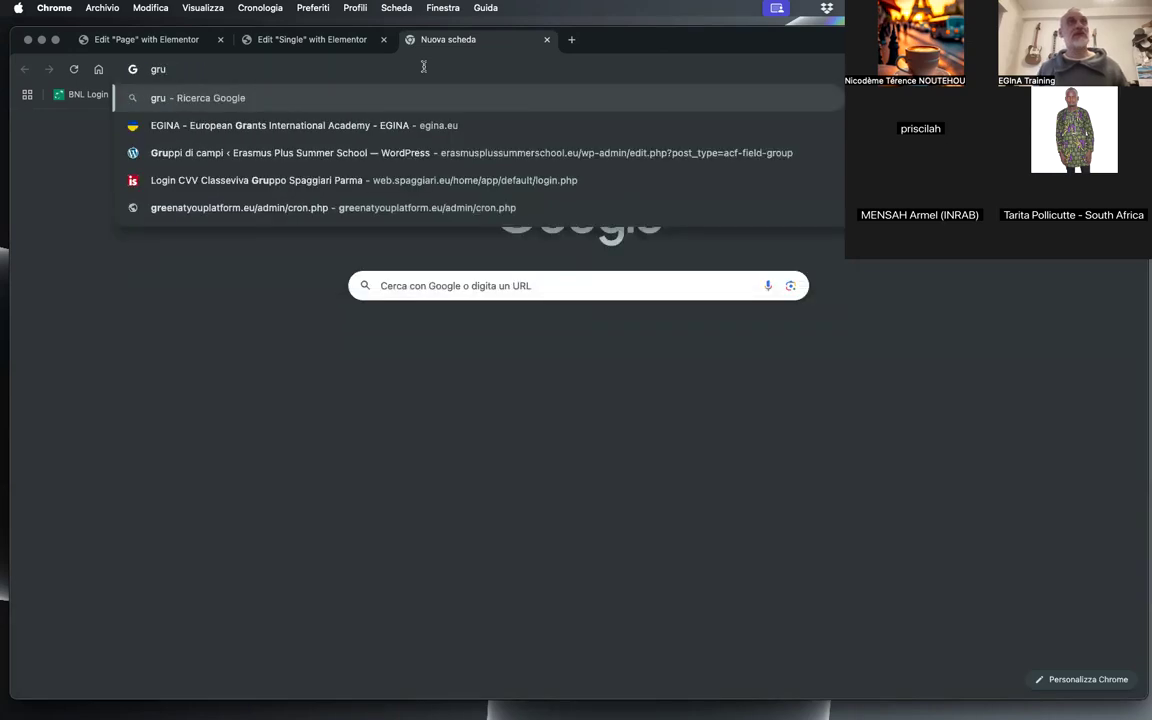
{"action": "key", "text": "BackSpace"}
{"action": "type", "text": "oup"}
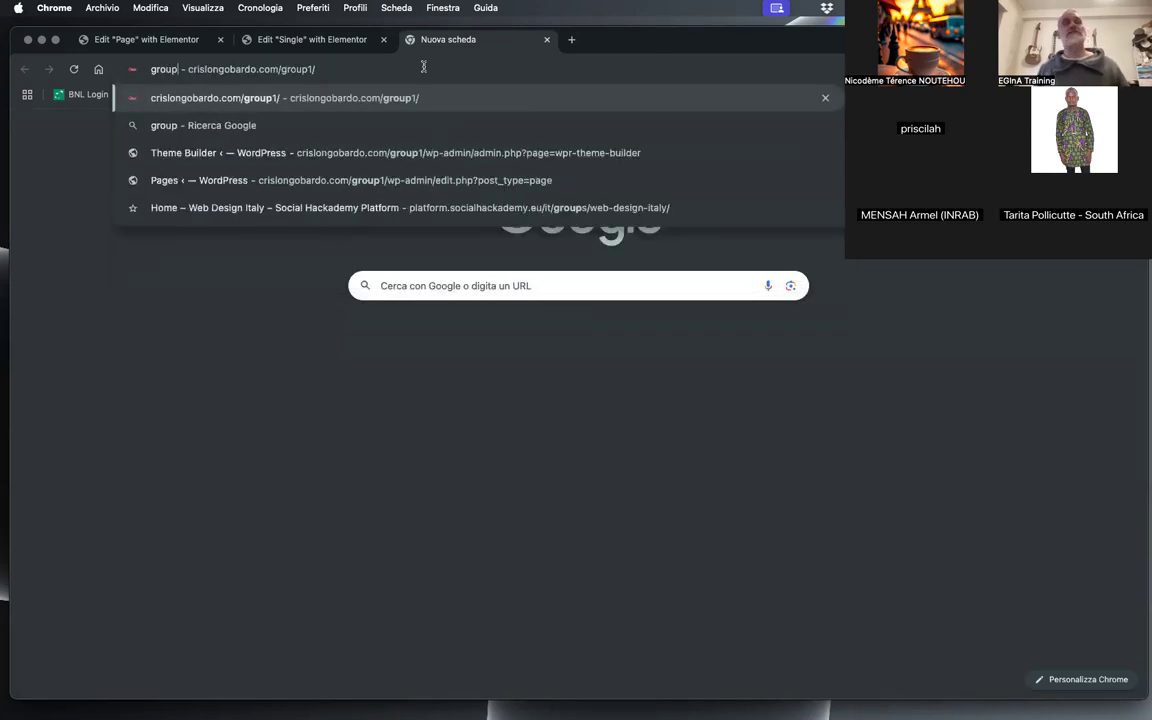
{"action": "key", "text": "Return"}
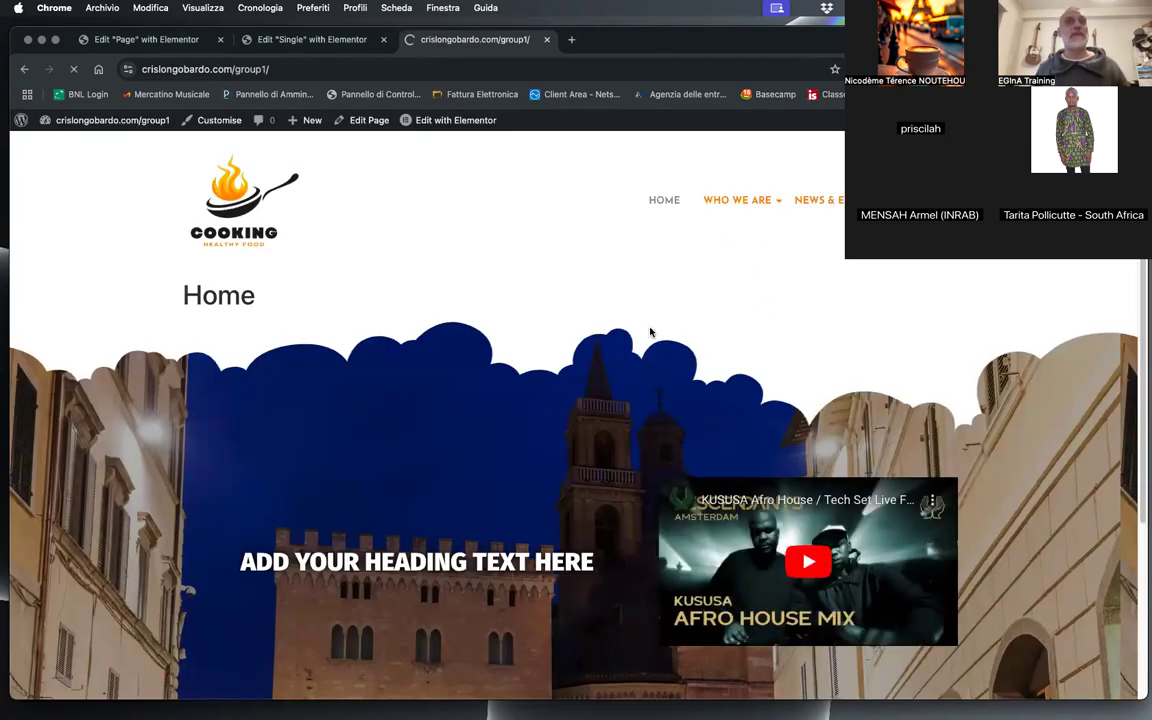
{"action": "scroll", "coordinate": [530, 380], "scroll_direction": "down", "scroll_amount": 3}
{"action": "scroll", "coordinate": [519, 460], "scroll_direction": "down", "scroll_amount": 2}
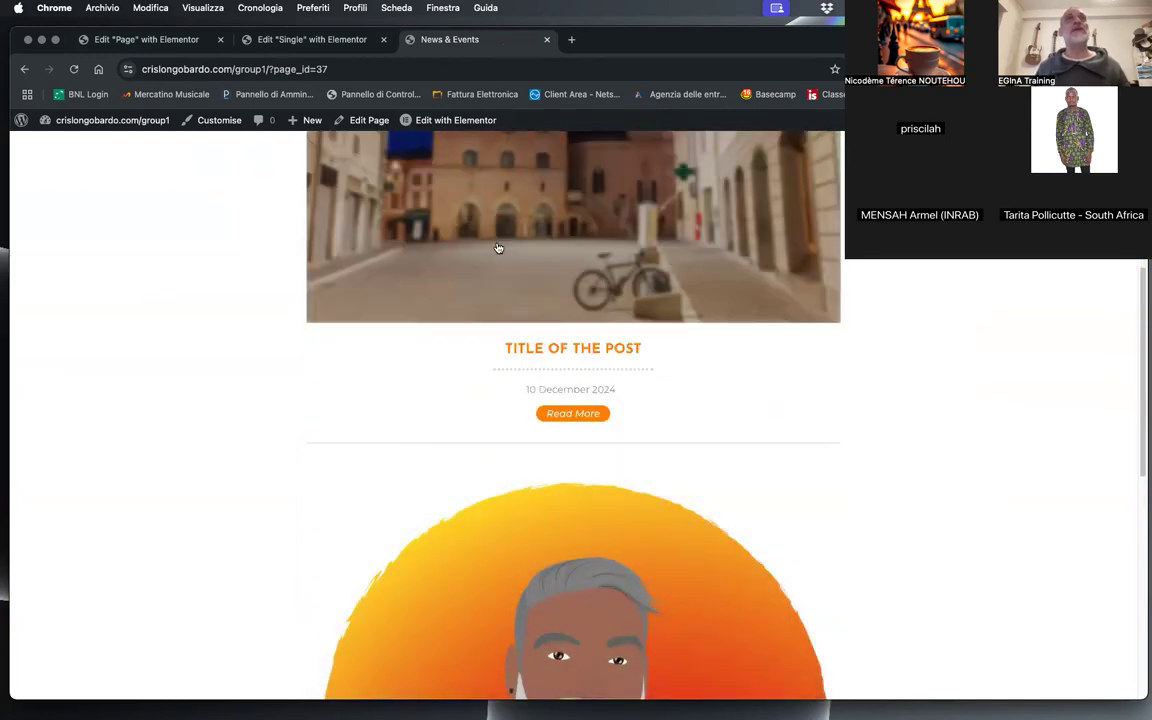
{"action": "scroll", "coordinate": [572, 263], "scroll_direction": "up", "scroll_amount": 5}
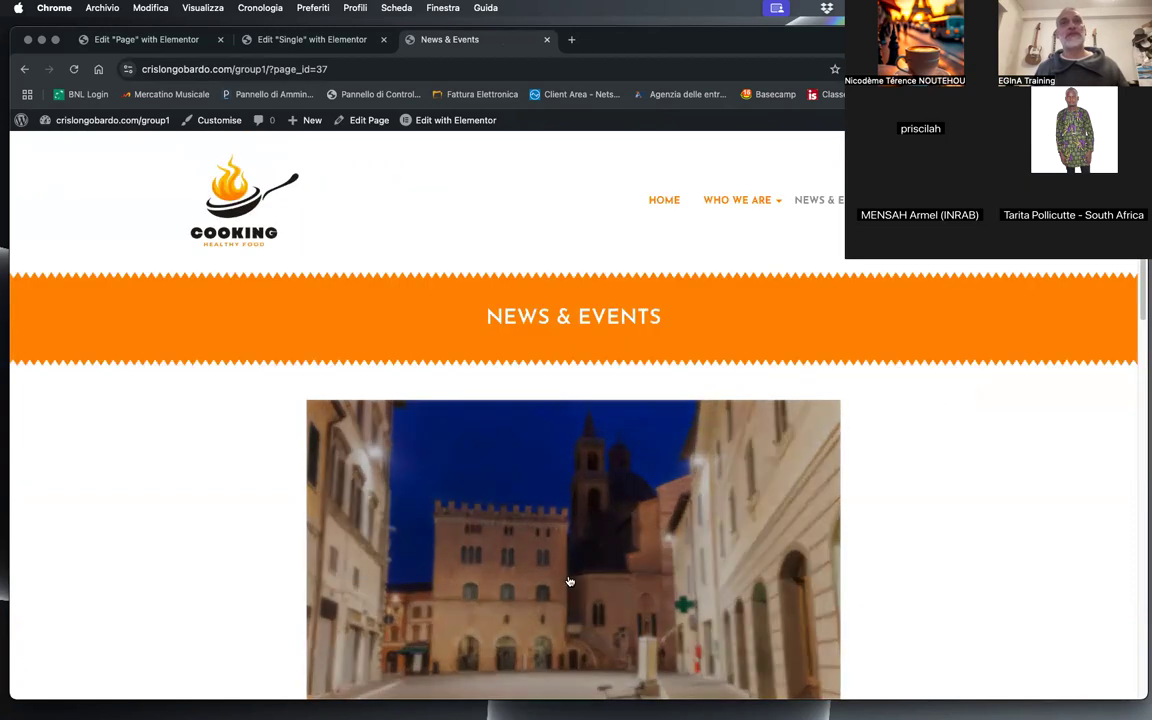
Step: Close the Page template's browser tab and return to the Single template, keeping the News & Events tab open
{"action": "left_click", "coordinate": [285, 40]}
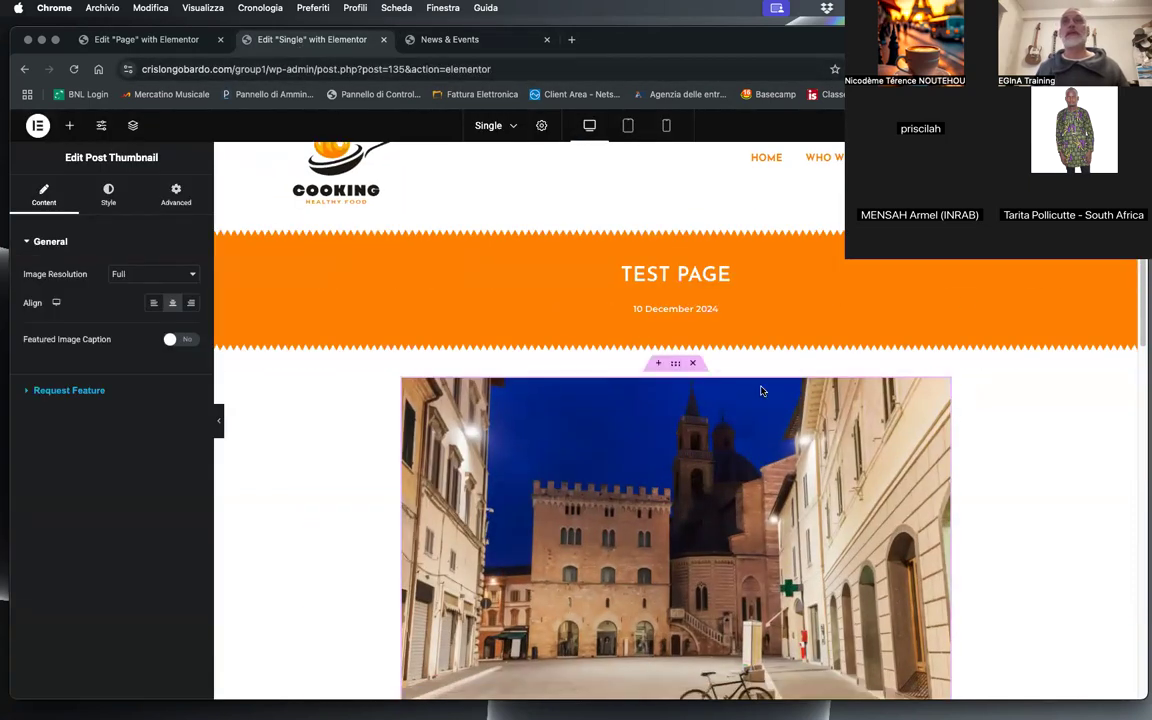
{"action": "left_click", "coordinate": [450, 39]}
{"action": "left_click", "coordinate": [146, 39]}
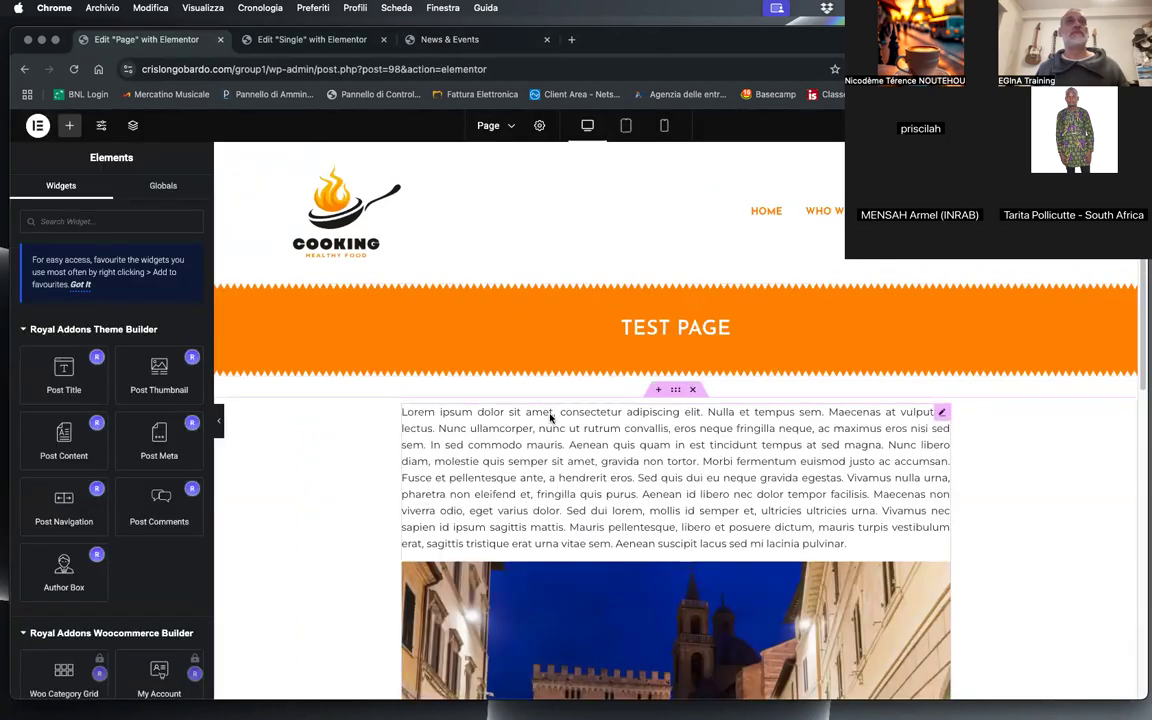
{"action": "left_click", "coordinate": [699, 459]}
{"action": "left_click", "coordinate": [287, 40]}
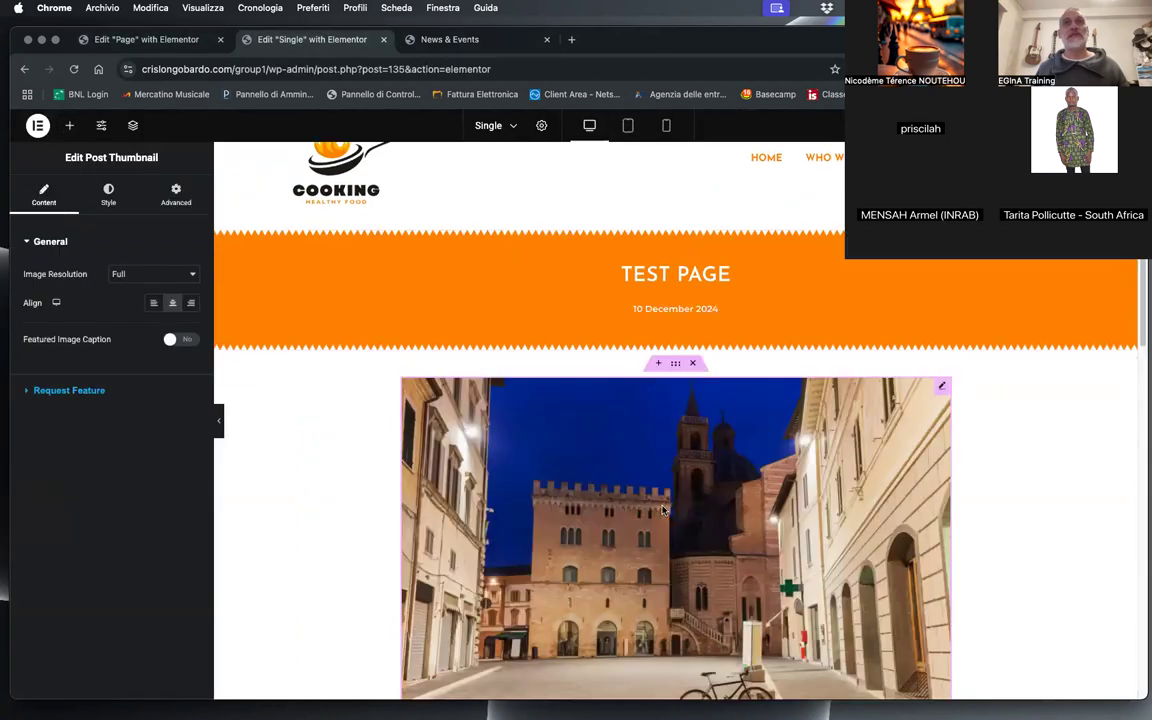
{"action": "left_click", "coordinate": [220, 39]}
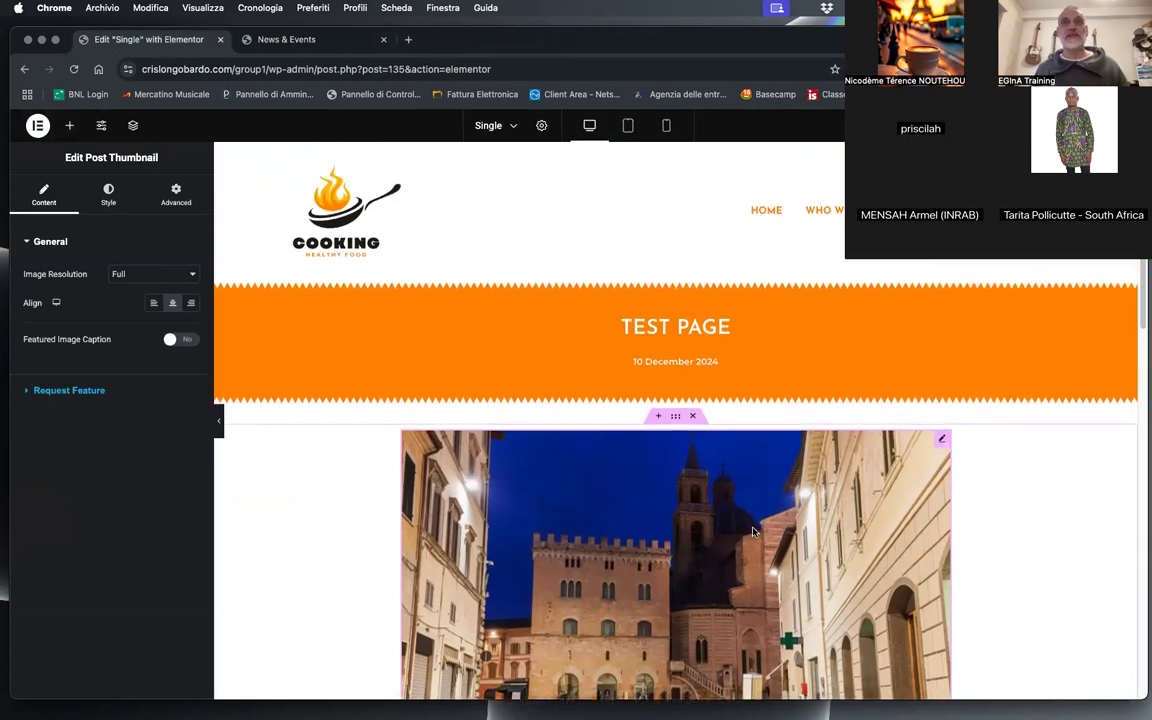
Step: Set the Post Thumbnail widget's bottom margin to 40 px
{"action": "scroll", "coordinate": [677, 473], "scroll_direction": "down", "scroll_amount": 7}
{"action": "scroll", "coordinate": [620, 490], "scroll_direction": "up", "scroll_amount": 3}
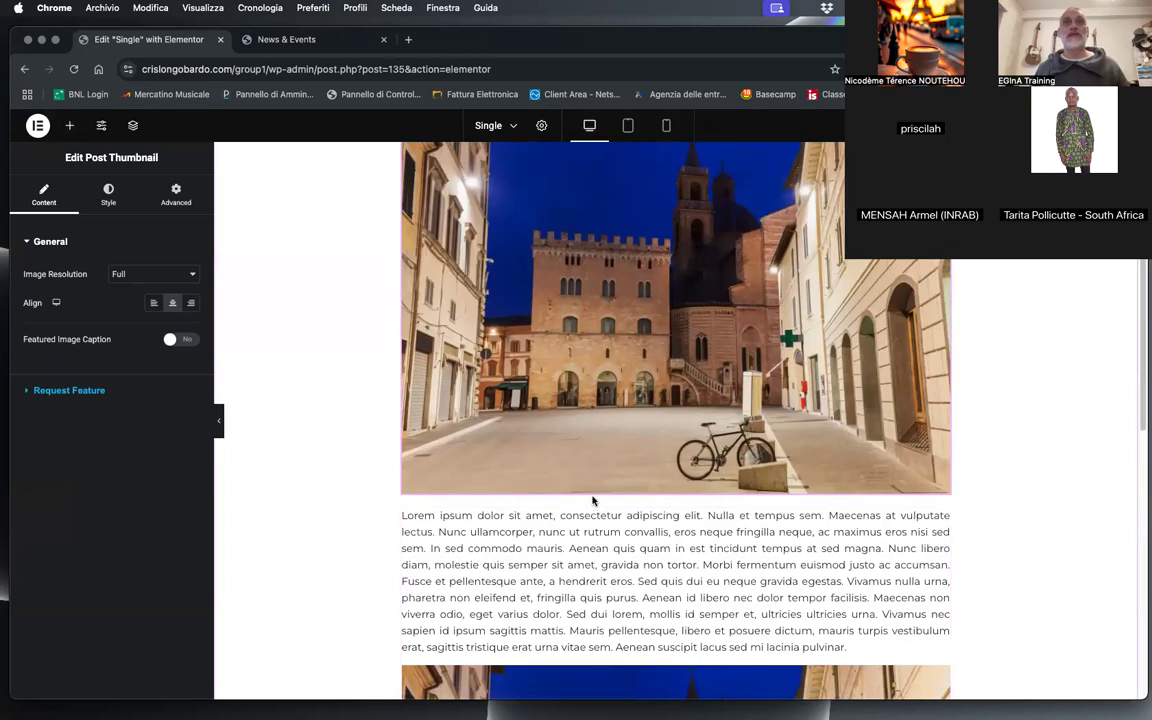
{"action": "scroll", "coordinate": [443, 311], "scroll_direction": "up", "scroll_amount": 3}
{"action": "scroll", "coordinate": [471, 357], "scroll_direction": "down", "scroll_amount": 4}
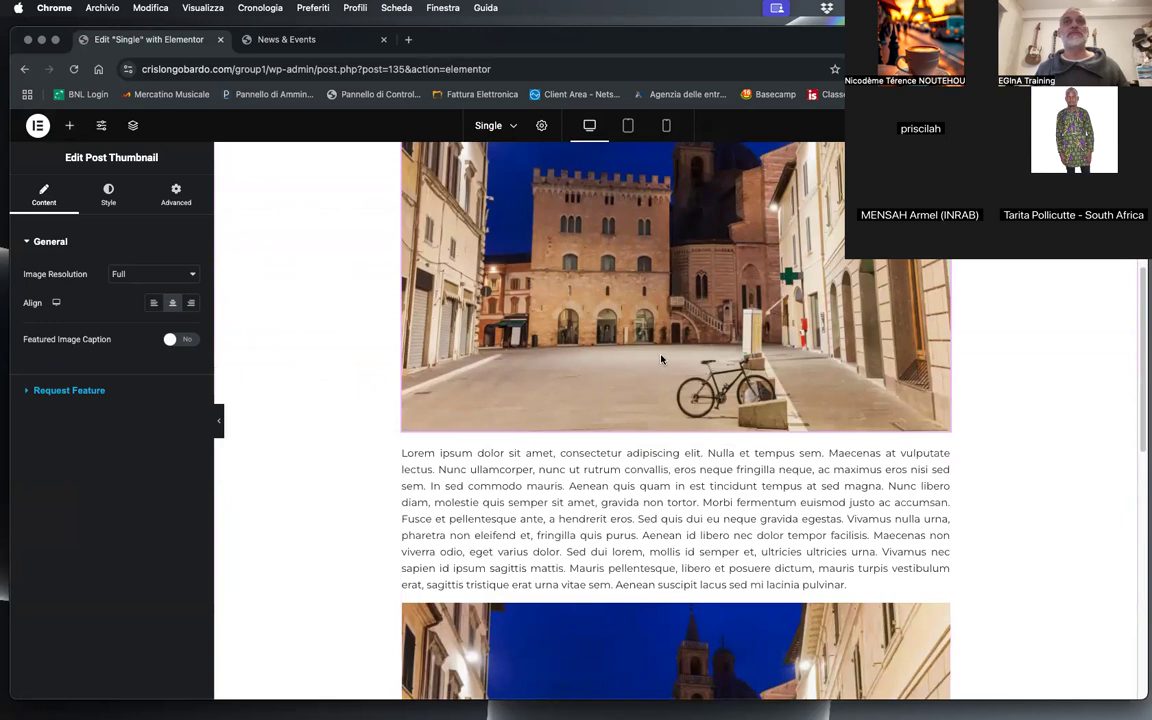
{"action": "left_click", "coordinate": [177, 190]}
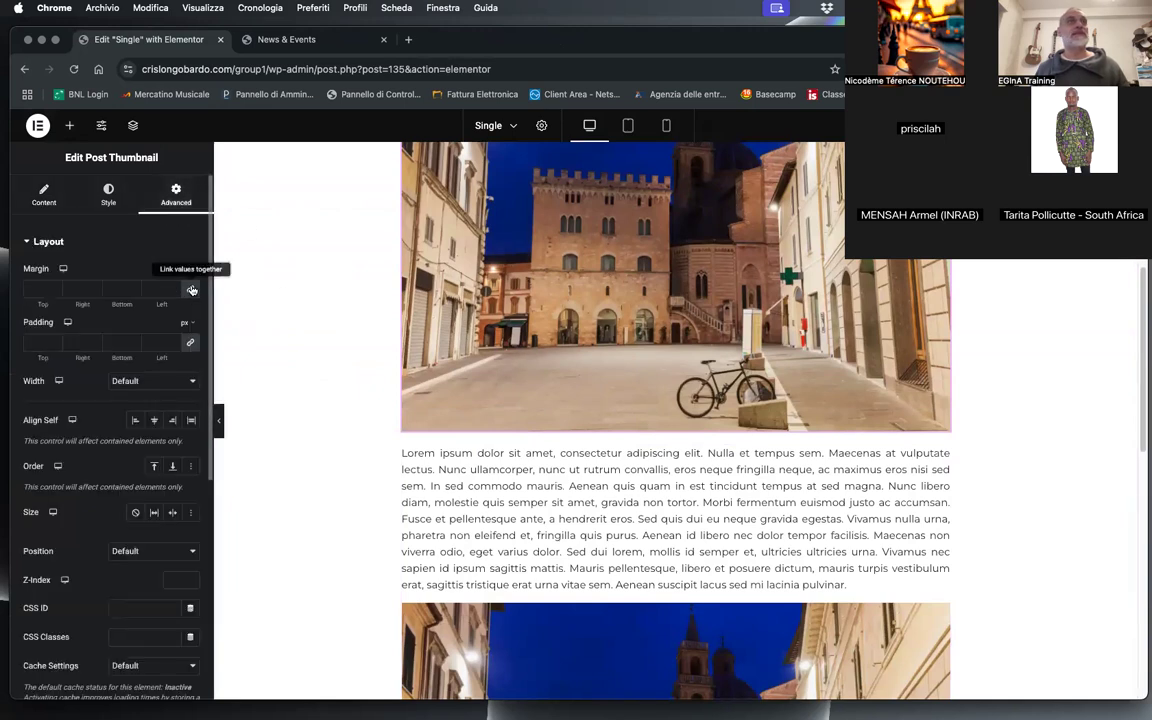
{"action": "double_click", "coordinate": [113, 289]}
{"action": "type", "text": "40"}
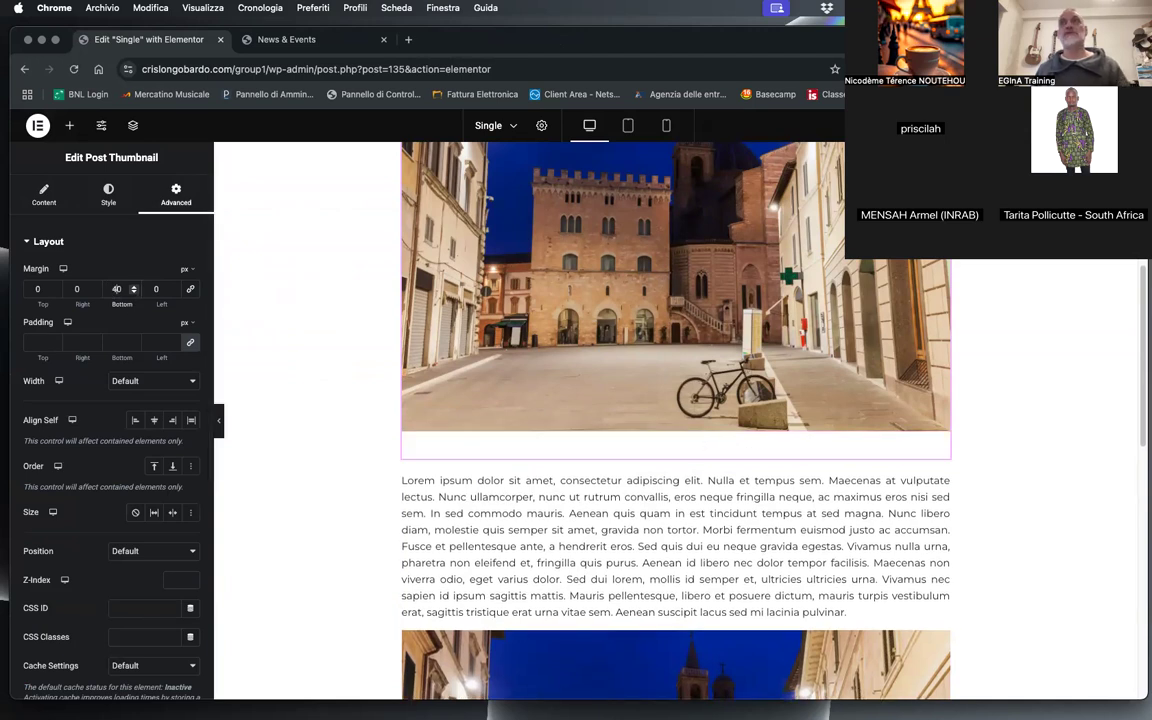
Step: Open the first post from the News & Events page, review its title, date, image and text, and go back
{"action": "left_click", "coordinate": [286, 39]}
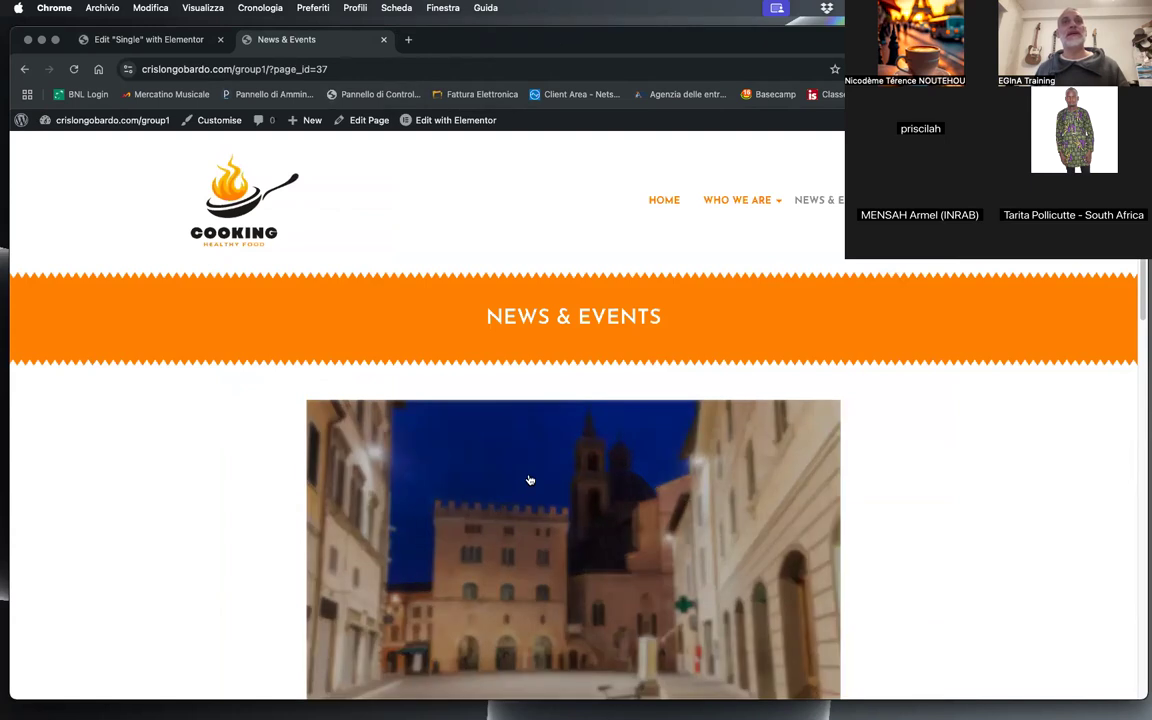
{"action": "left_click", "coordinate": [524, 473]}
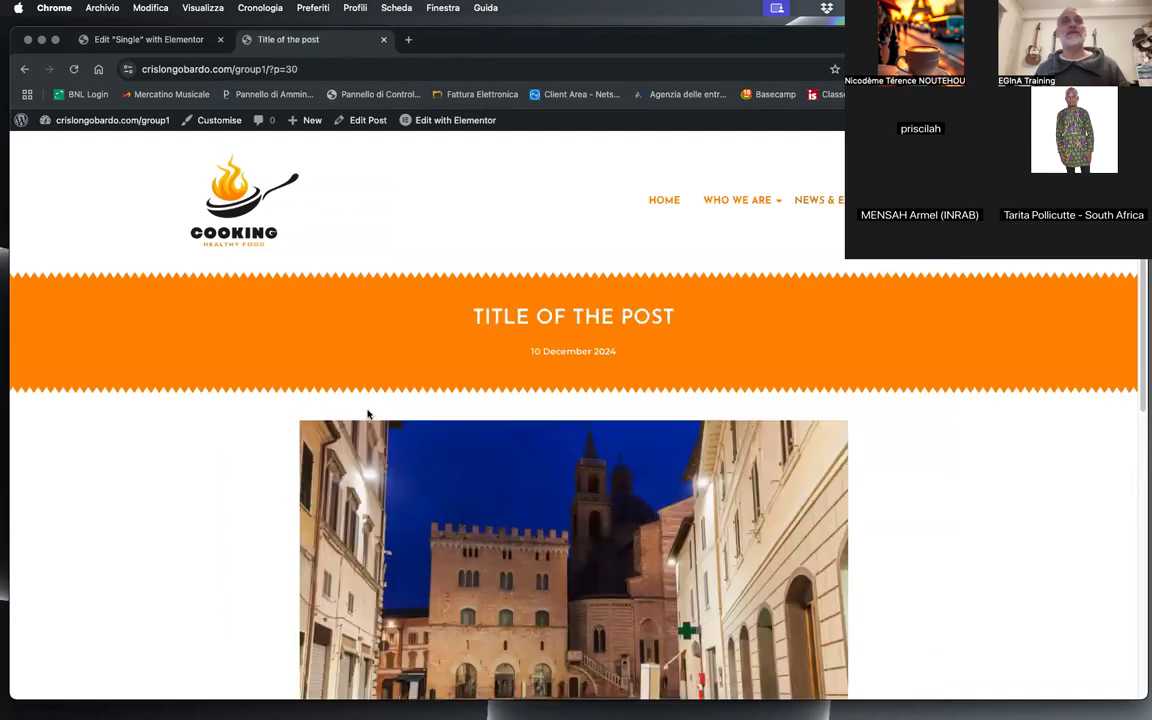
{"action": "left_click_drag", "start_coordinate": [484, 320], "coordinate": [662, 338]}
{"action": "left_click_drag", "start_coordinate": [541, 353], "coordinate": [667, 362]}
{"action": "scroll", "coordinate": [232, 396], "scroll_direction": "down", "scroll_amount": 3}
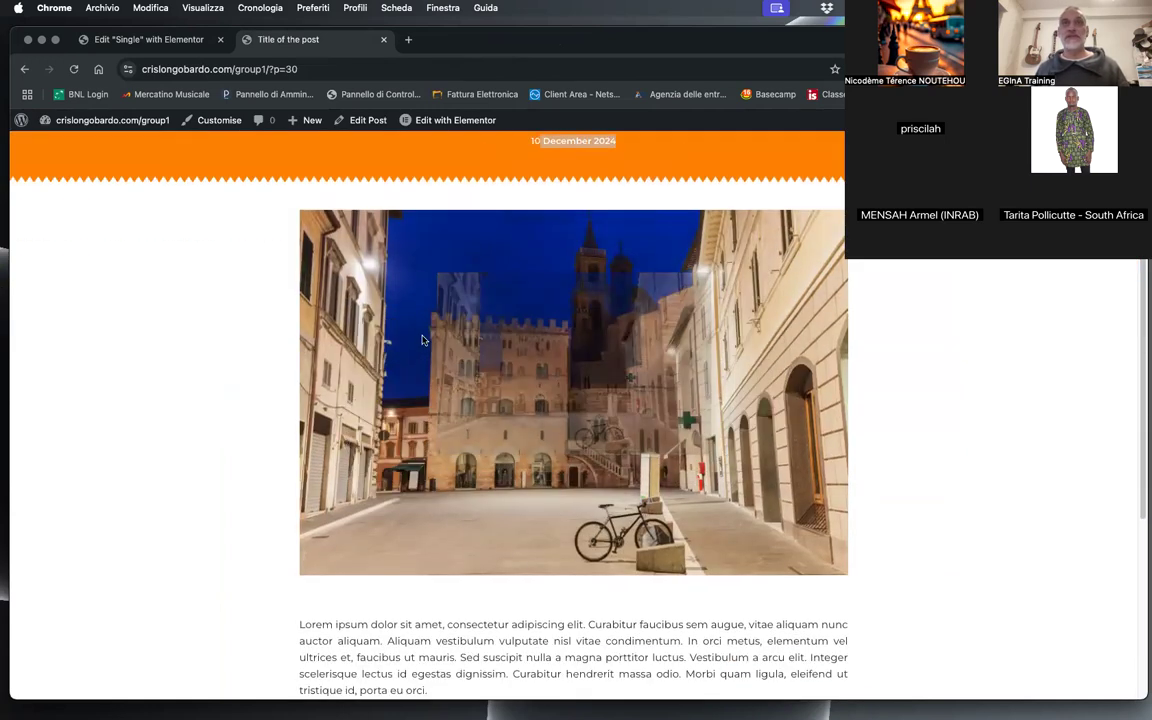
{"action": "scroll", "coordinate": [380, 453], "scroll_direction": "down", "scroll_amount": 4}
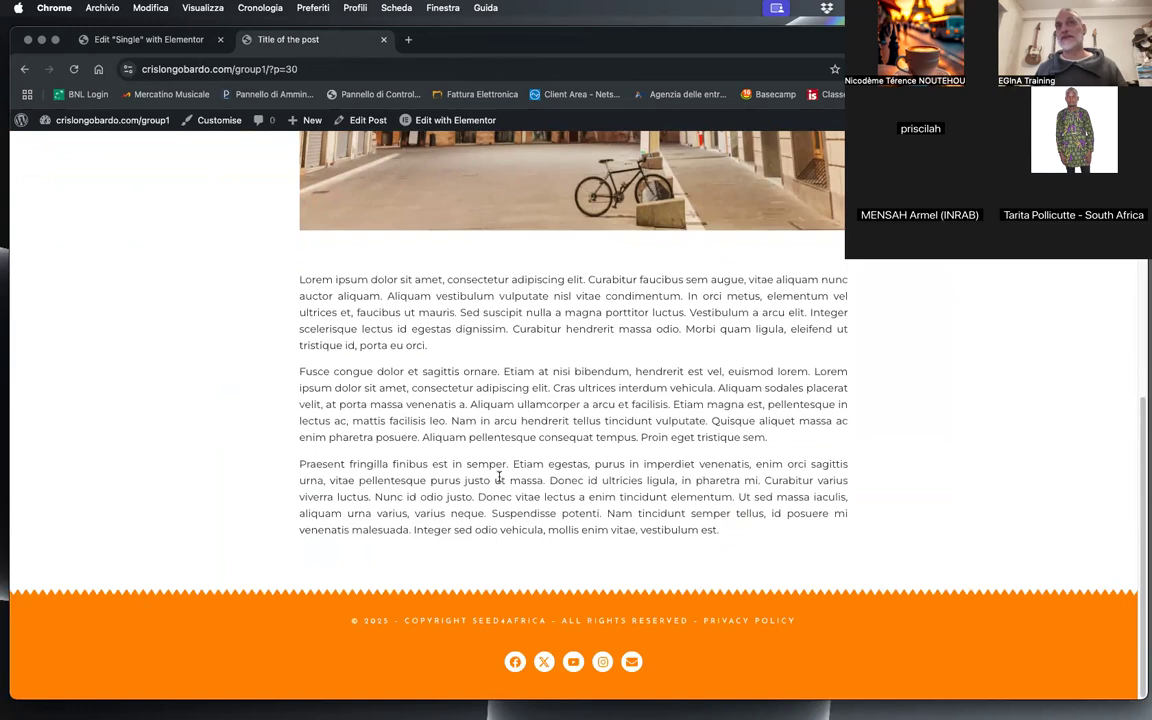
{"action": "scroll", "coordinate": [500, 472], "scroll_direction": "up", "scroll_amount": 6}
{"action": "left_click", "coordinate": [25, 69]}
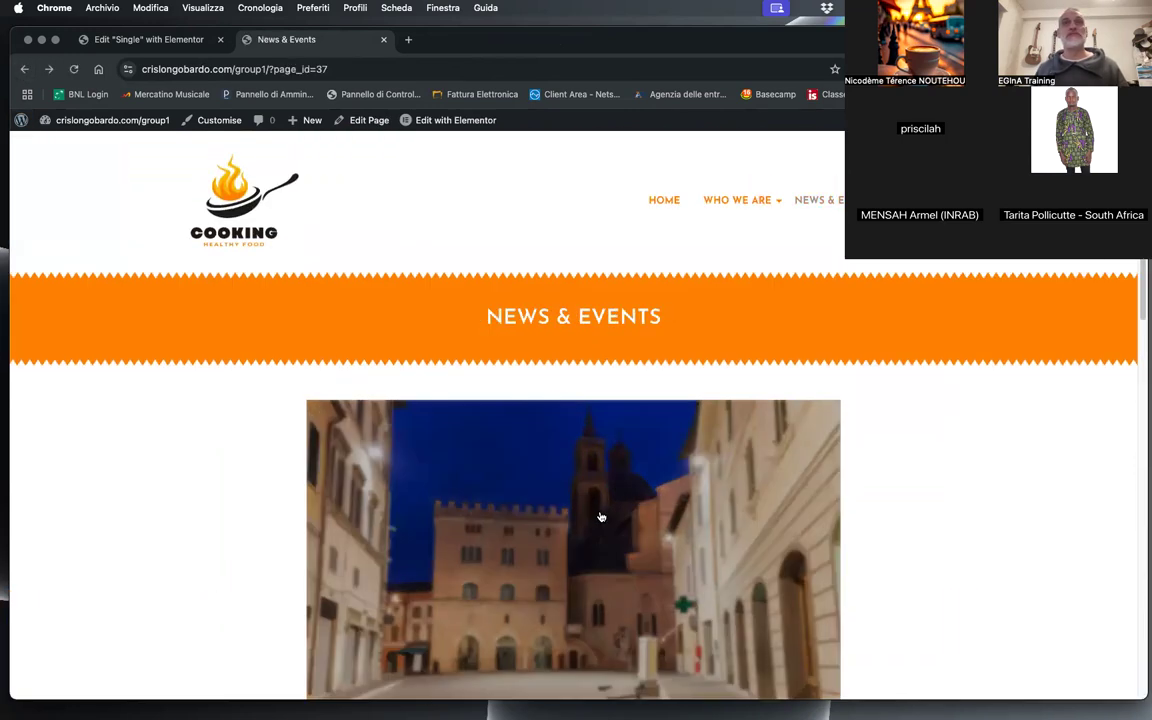
Step: Open the post with the portrait illustration from News & Events and check its title, date, image and body text
{"action": "scroll", "coordinate": [600, 515], "scroll_direction": "down", "scroll_amount": 10}
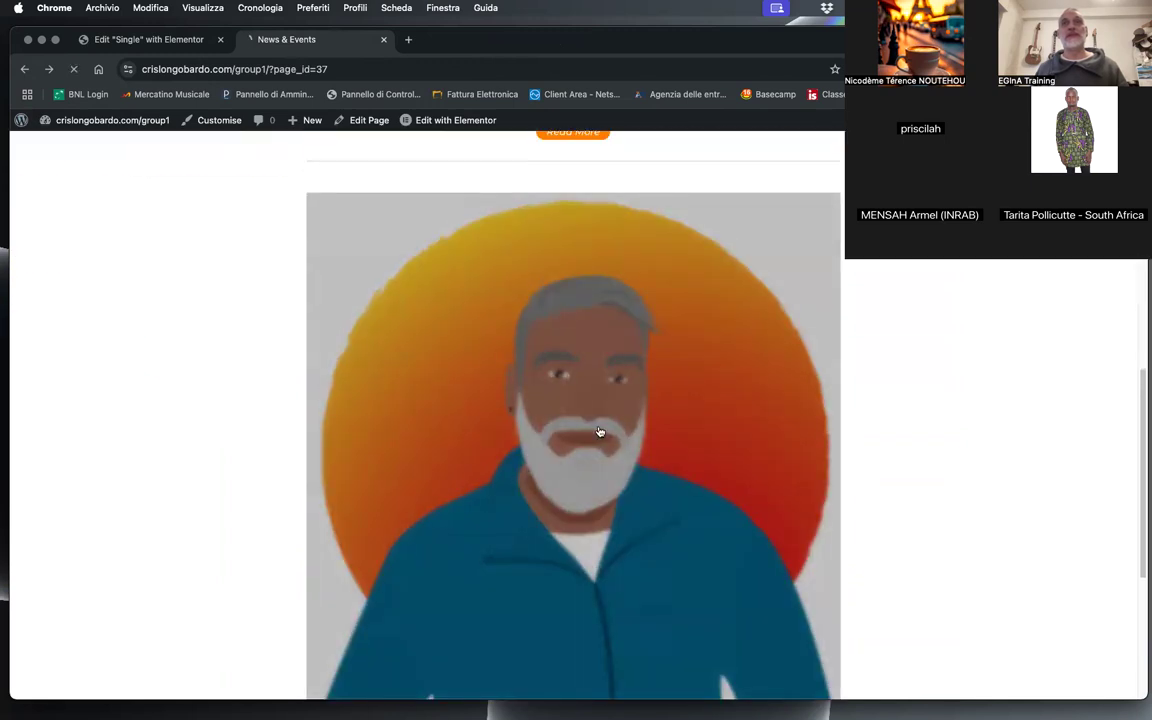
{"action": "left_click", "coordinate": [599, 432]}
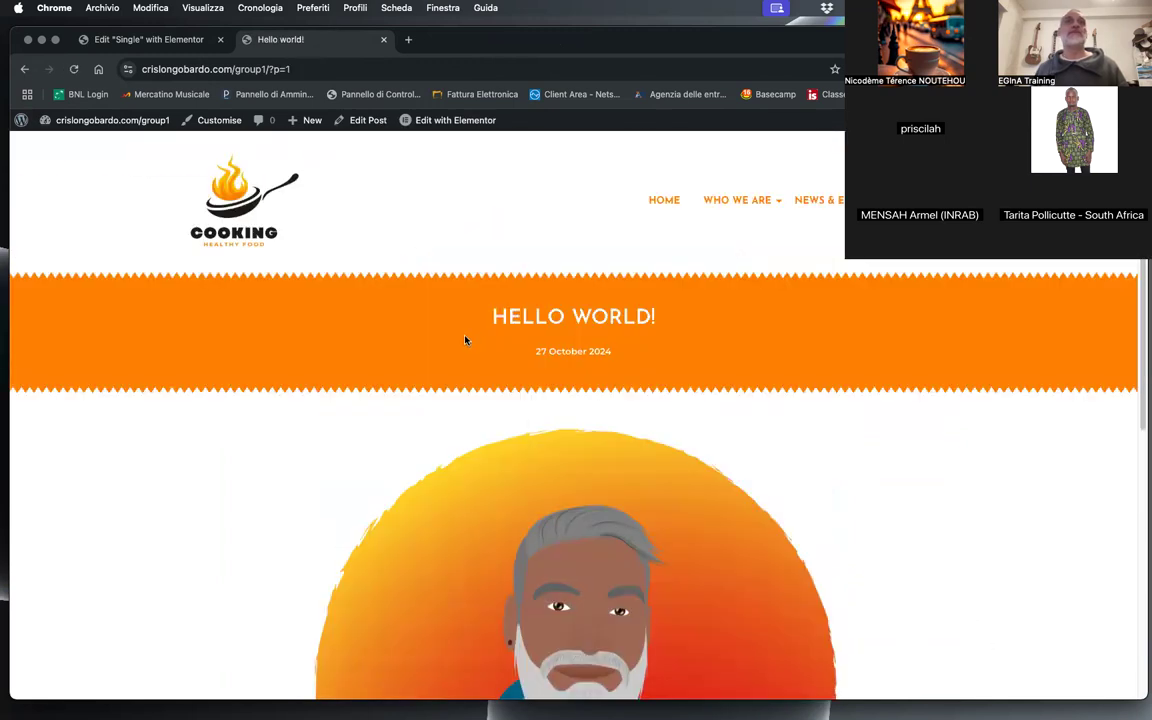
{"action": "left_click_drag", "start_coordinate": [495, 316], "coordinate": [768, 339]}
{"action": "left_click_drag", "start_coordinate": [513, 357], "coordinate": [661, 368]}
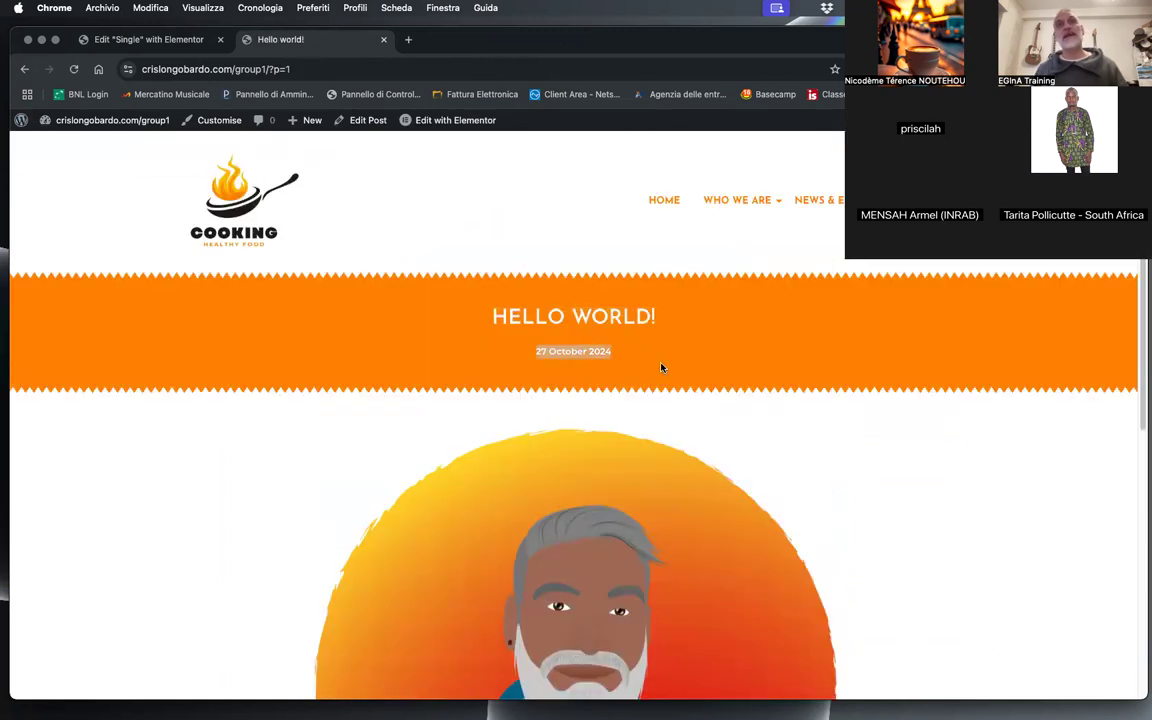
{"action": "scroll", "coordinate": [661, 368], "scroll_direction": "down", "scroll_amount": 5}
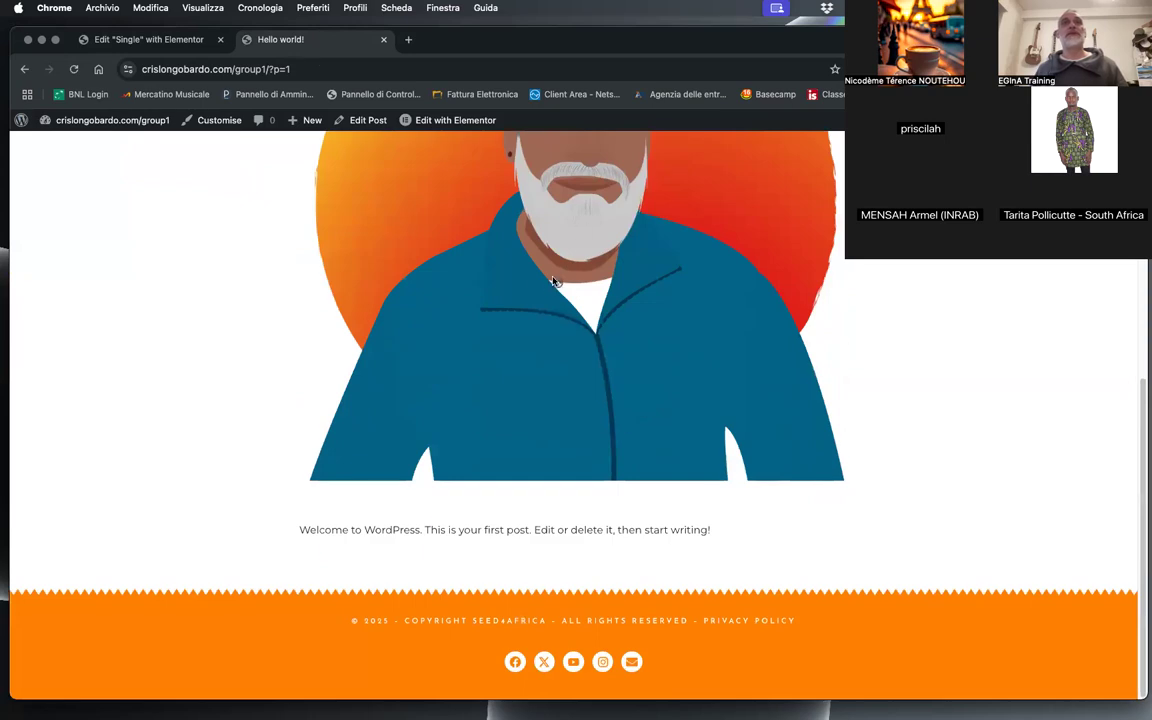
{"action": "scroll", "coordinate": [837, 372], "scroll_direction": "up", "scroll_amount": 3}
{"action": "scroll", "coordinate": [850, 395], "scroll_direction": "down", "scroll_amount": 3}
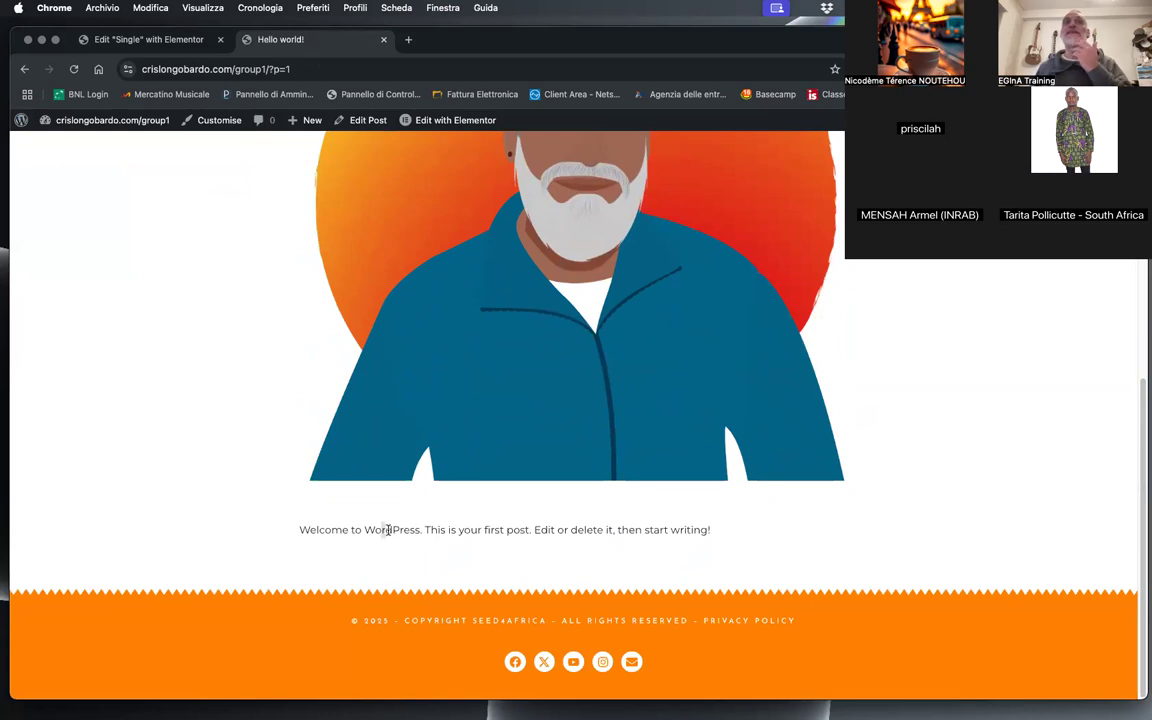
{"action": "left_click_drag", "start_coordinate": [388, 530], "coordinate": [299, 530]}
{"action": "triple_click", "coordinate": [630, 529]}
{"action": "left_click", "coordinate": [264, 380]}
Step: Add a Sharing Buttons widget directly below the post content in the Single template and delete the leftover empty container
{"action": "left_click", "coordinate": [150, 39]}
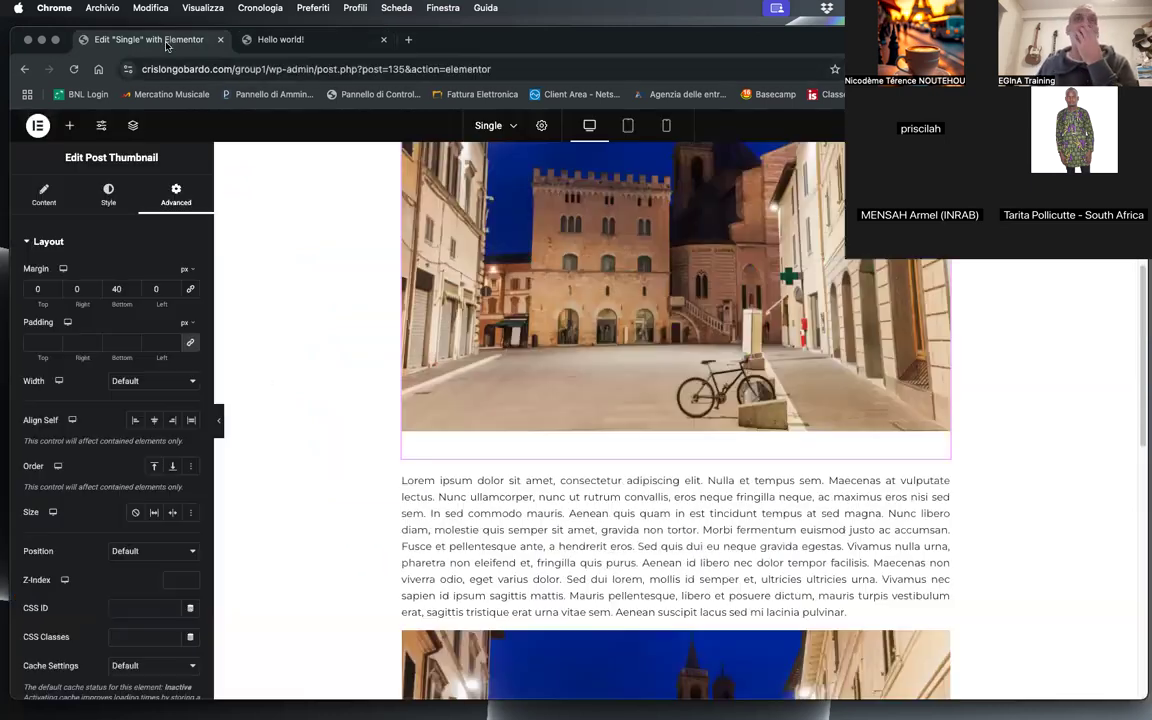
{"action": "scroll", "coordinate": [722, 494], "scroll_direction": "down", "scroll_amount": 3}
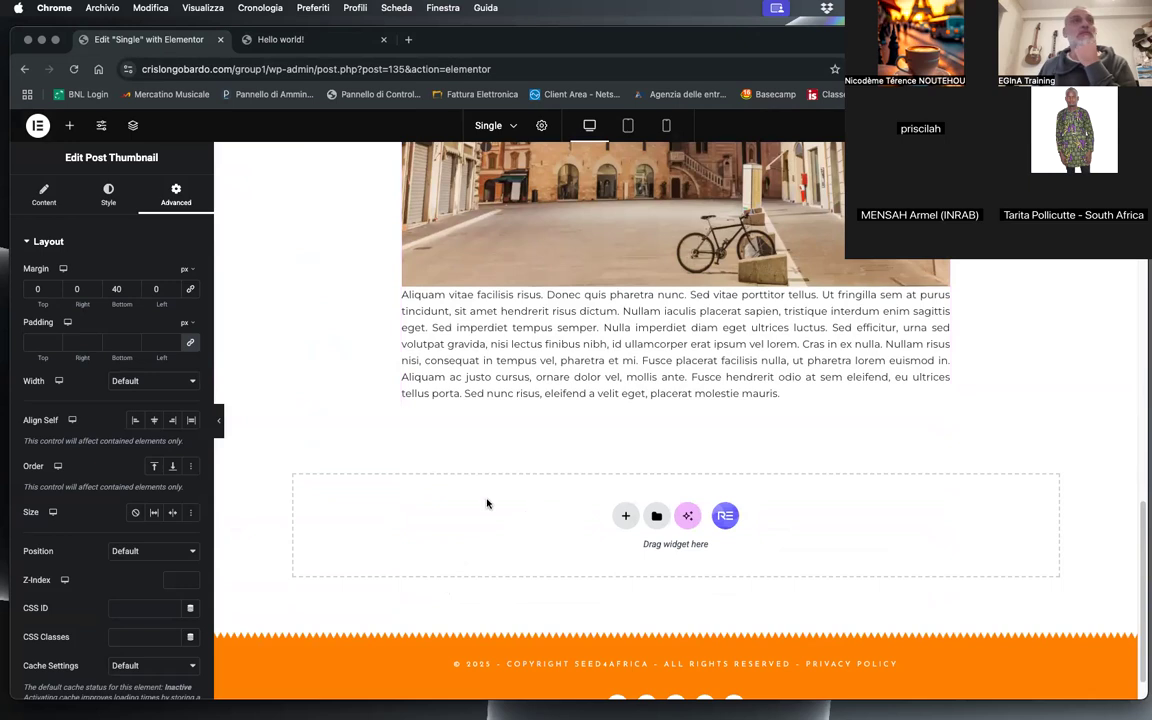
{"action": "left_click", "coordinate": [69, 125]}
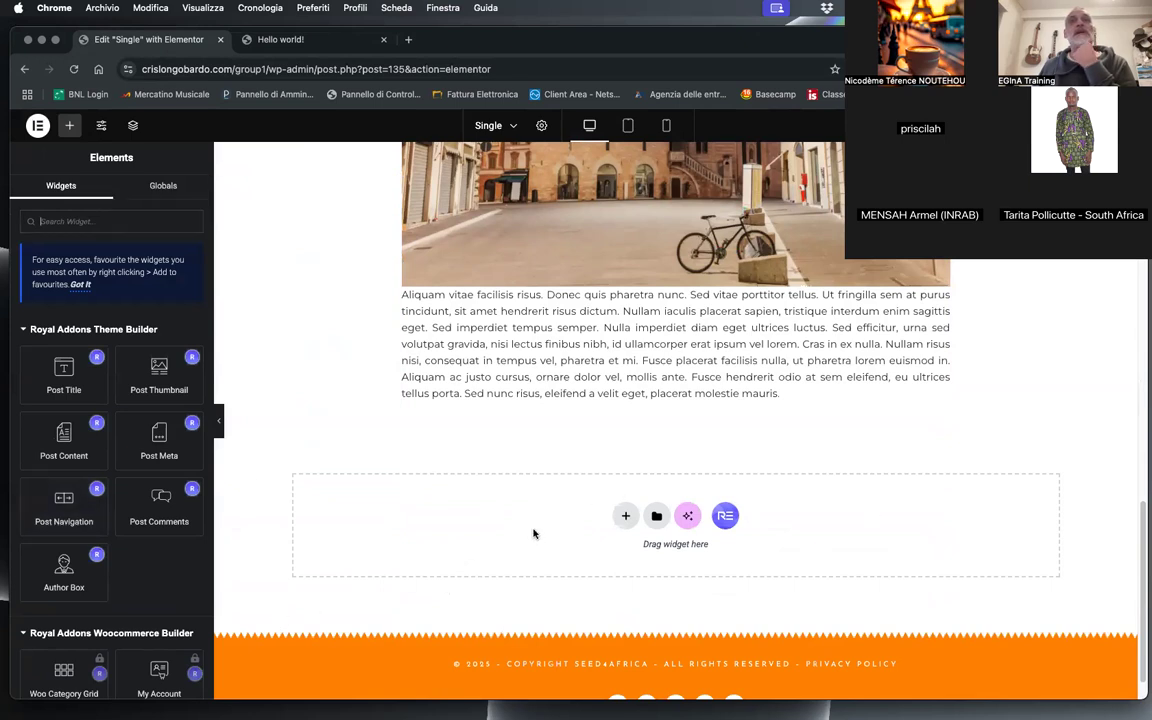
{"action": "left_click", "coordinate": [118, 220]}
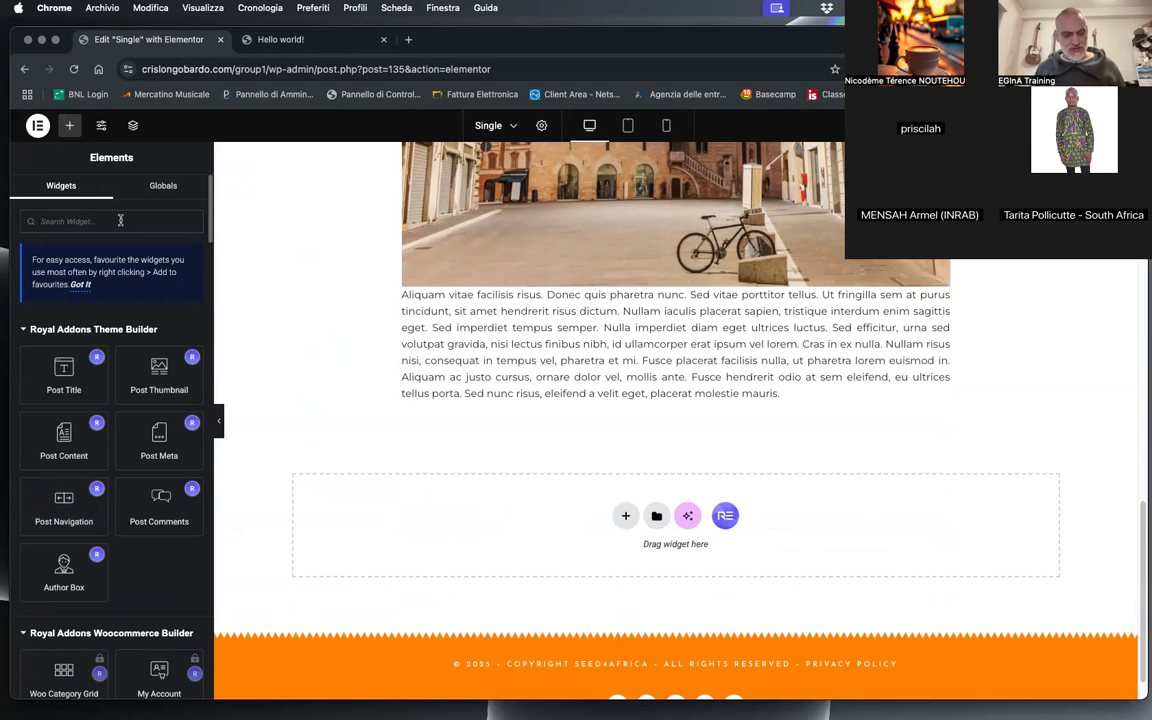
{"action": "type", "text": "soci"}
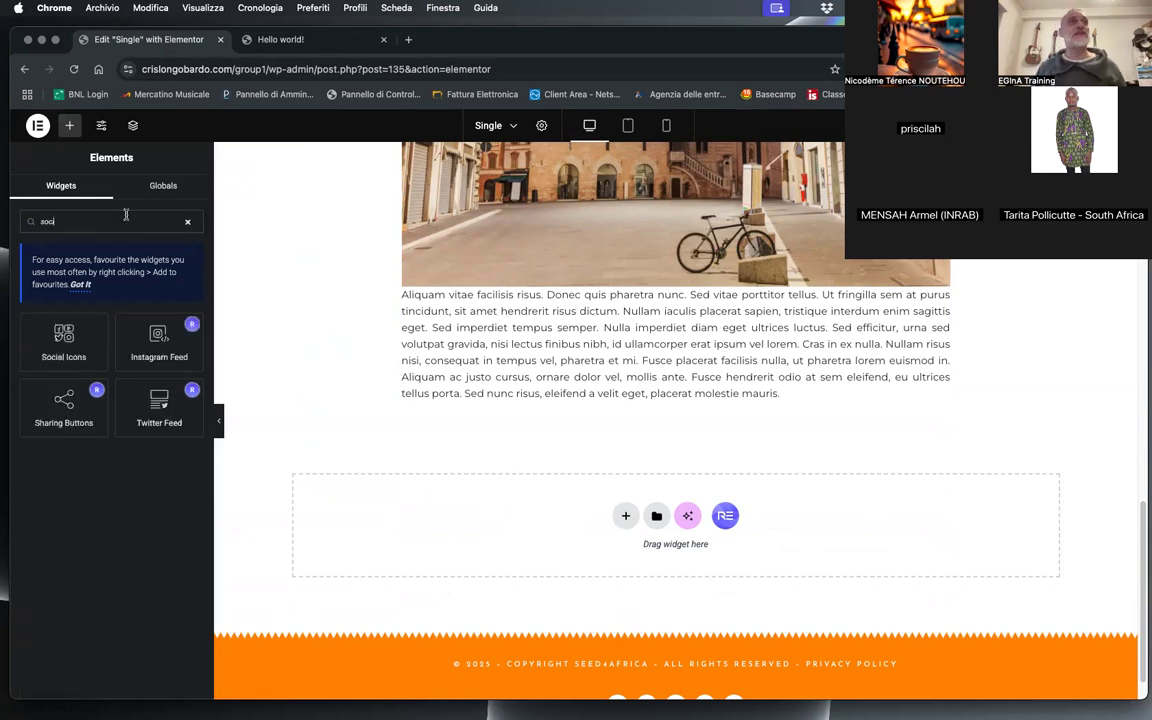
{"action": "left_click_drag", "start_coordinate": [62, 400], "coordinate": [657, 522]}
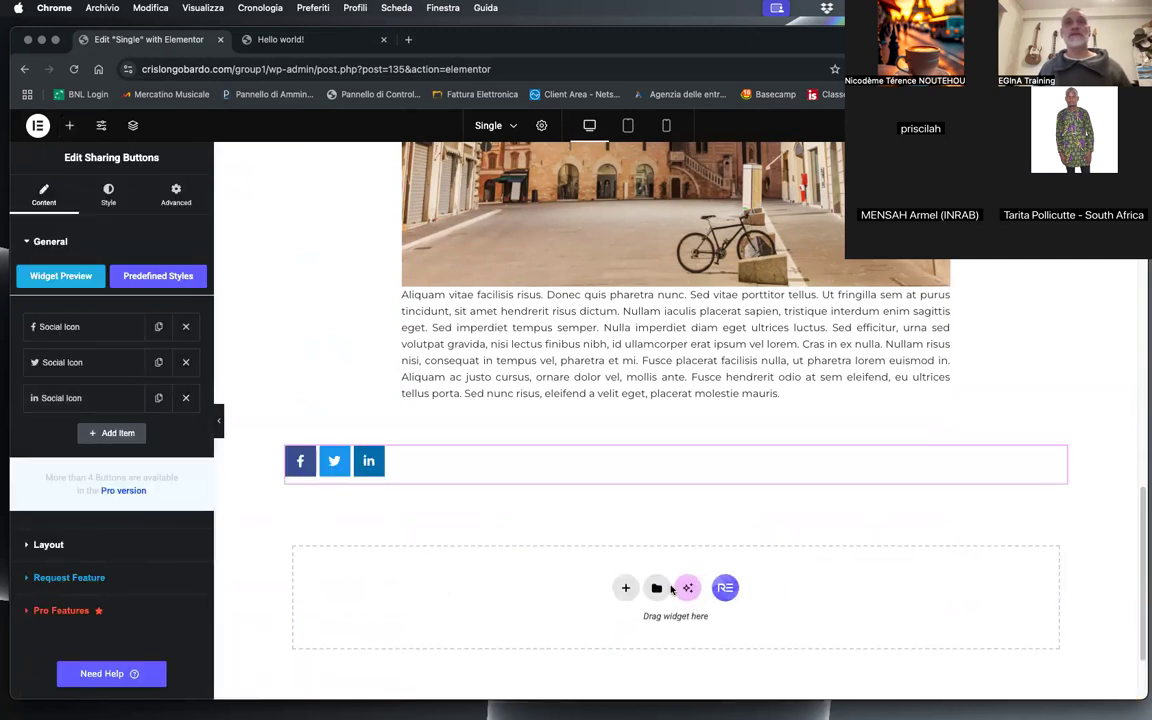
{"action": "left_click_drag", "start_coordinate": [1059, 459], "coordinate": [690, 415]}
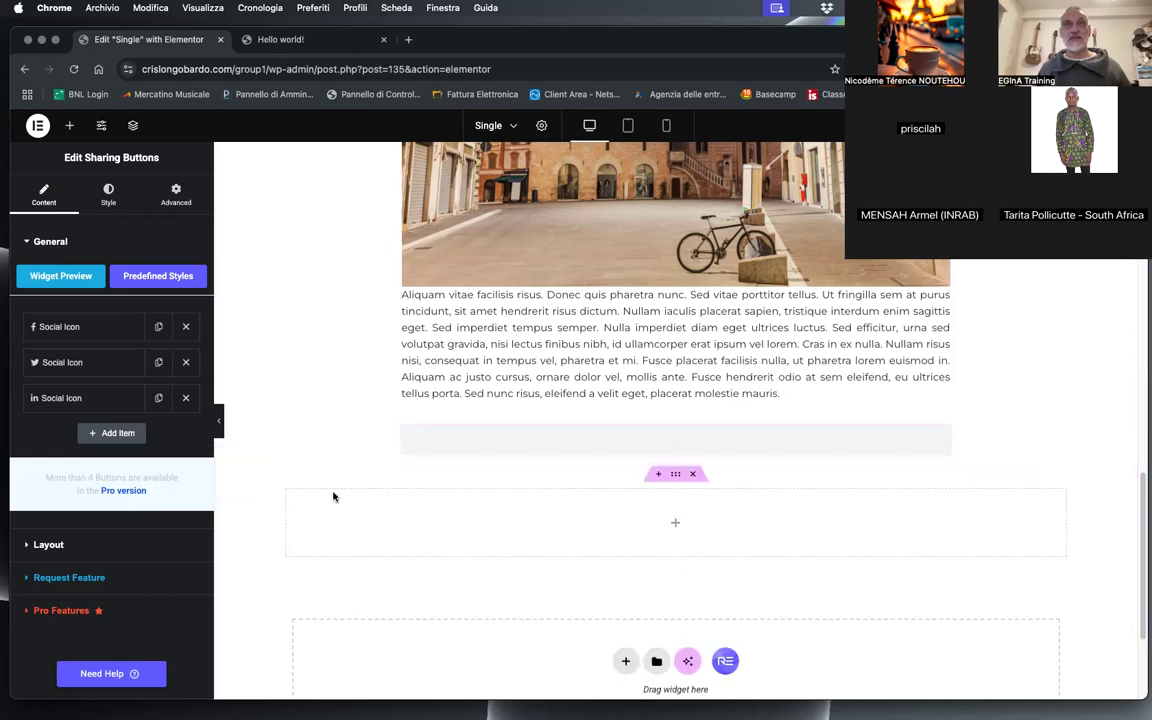
{"action": "left_click", "coordinate": [696, 483]}
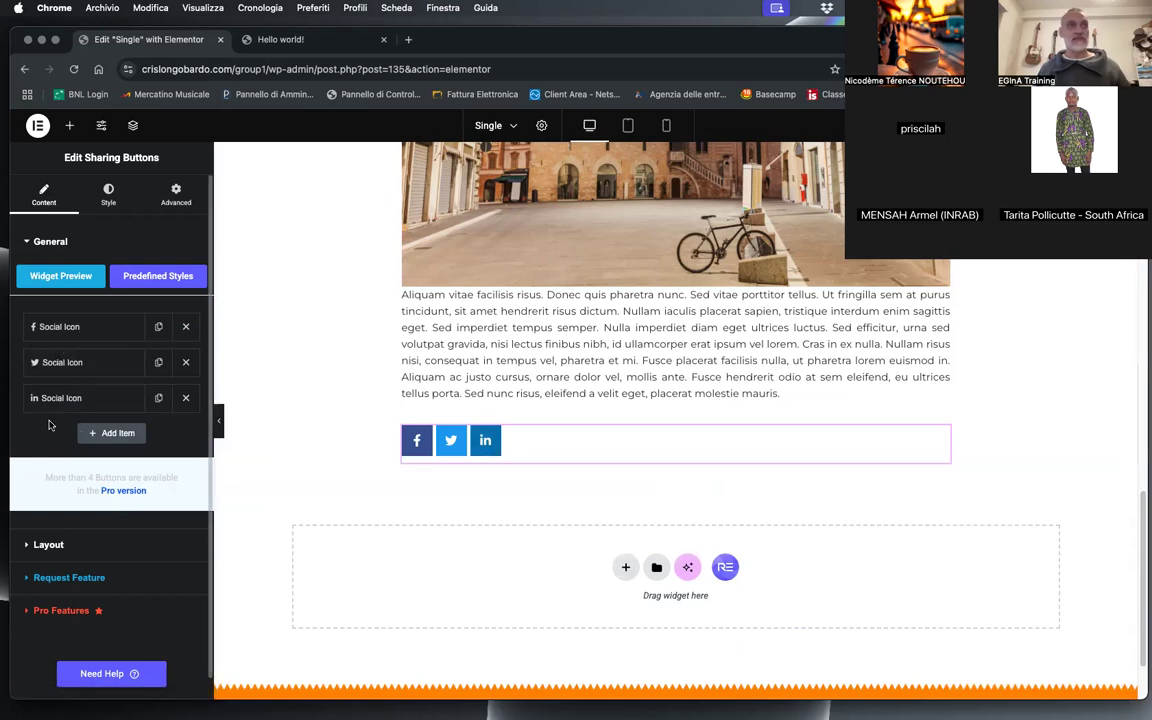
Step: Add a fourth item to the Sharing Buttons widget with its network set to WhatsApp
{"action": "left_click", "coordinate": [110, 433]}
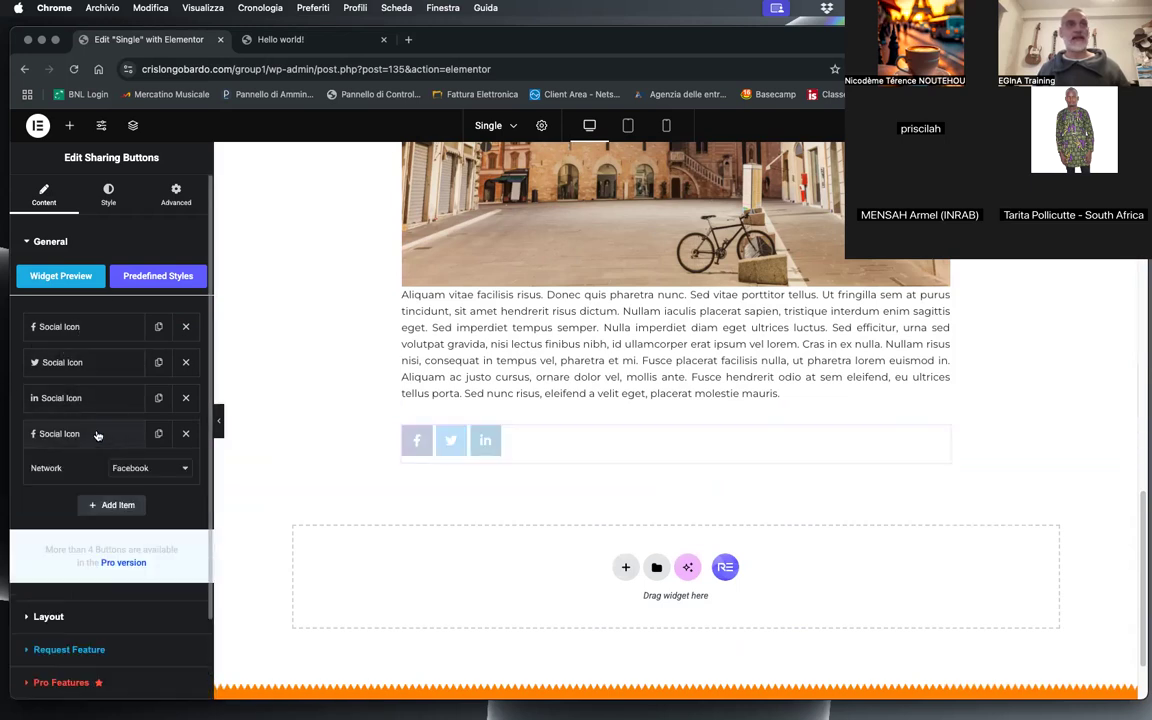
{"action": "left_click", "coordinate": [90, 434]}
{"action": "left_click", "coordinate": [91, 437]}
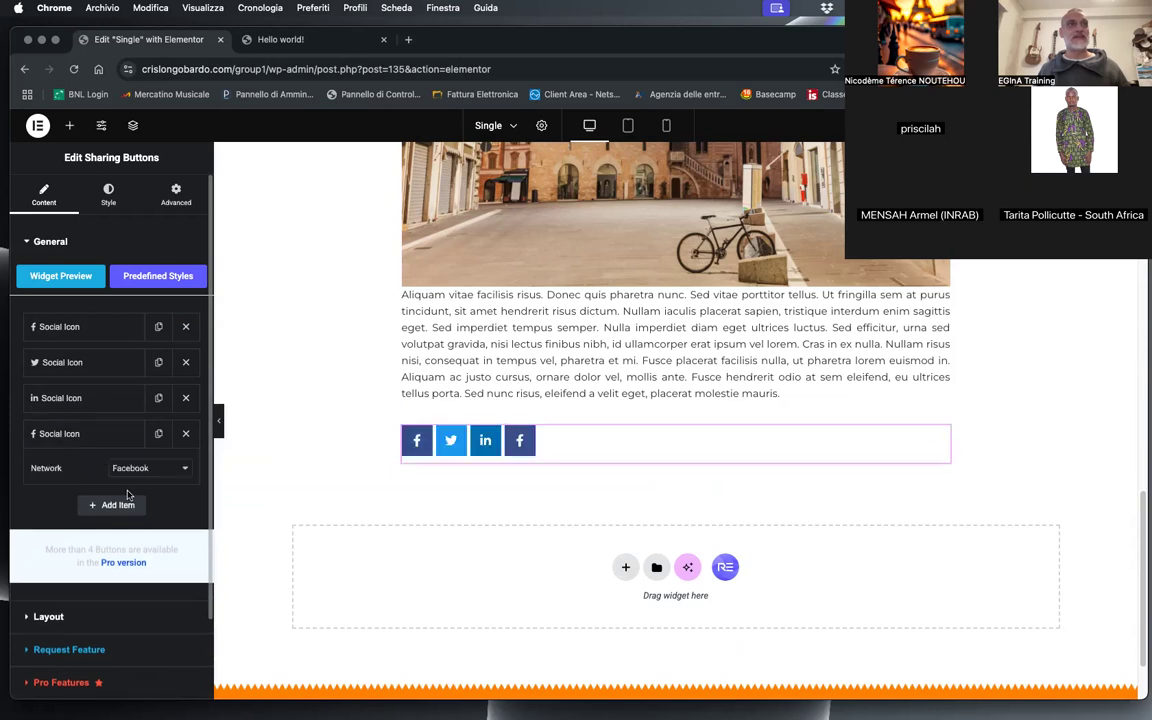
{"action": "left_click", "coordinate": [141, 470]}
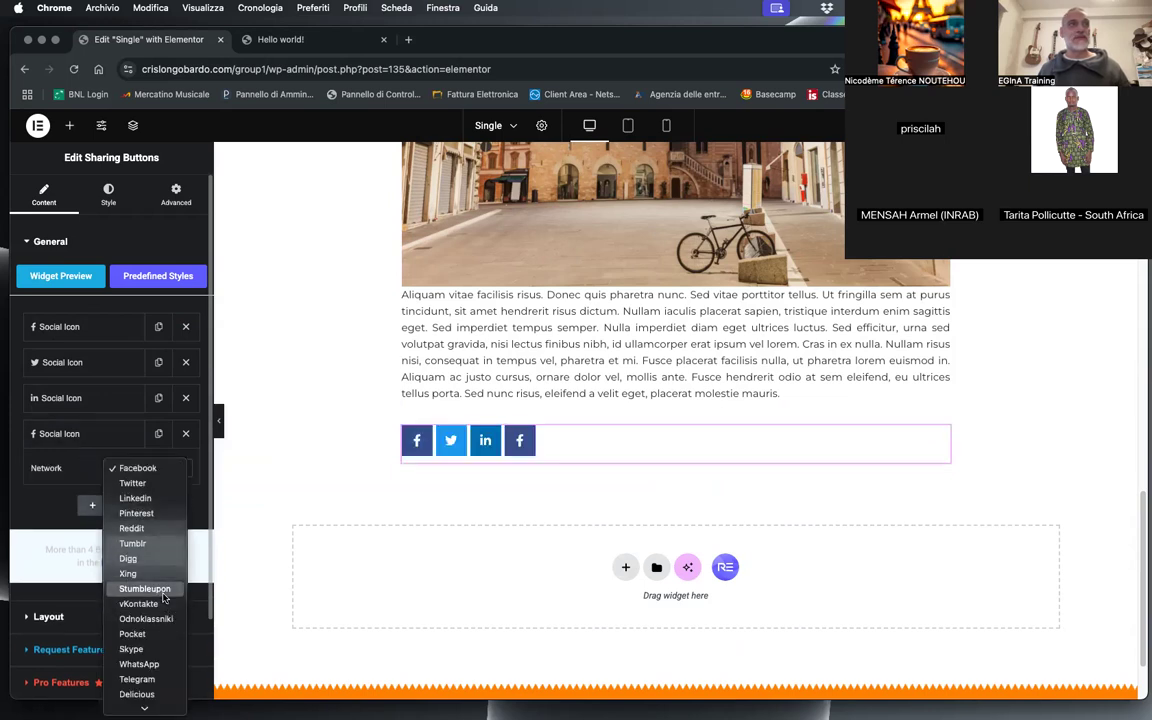
{"action": "left_click", "coordinate": [140, 664]}
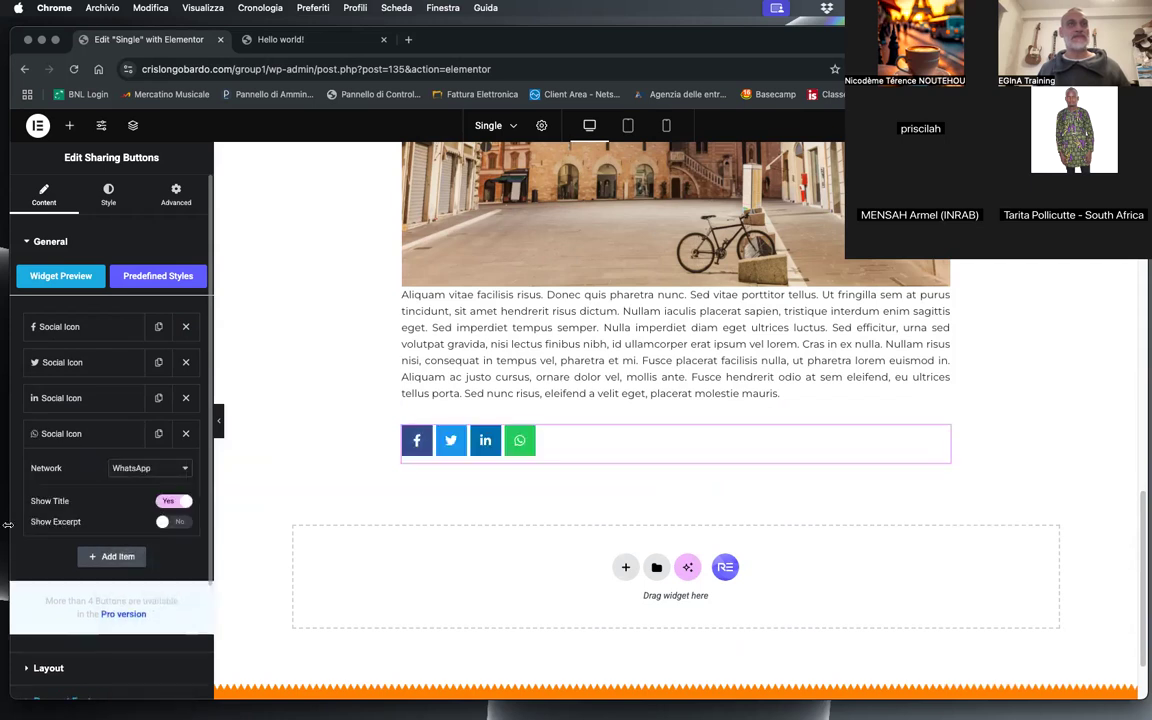
Step: Add two more items to the Sharing Buttons widget, with networks Telegram and Email
{"action": "left_click", "coordinate": [110, 557]}
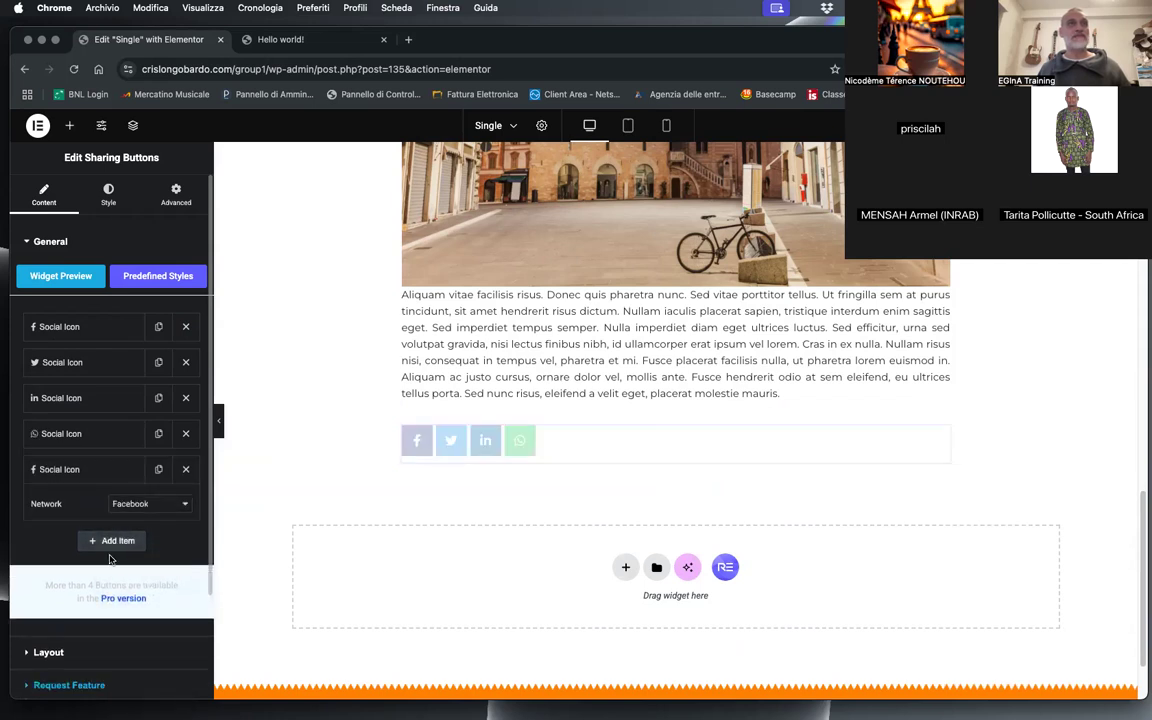
{"action": "left_click", "coordinate": [147, 506]}
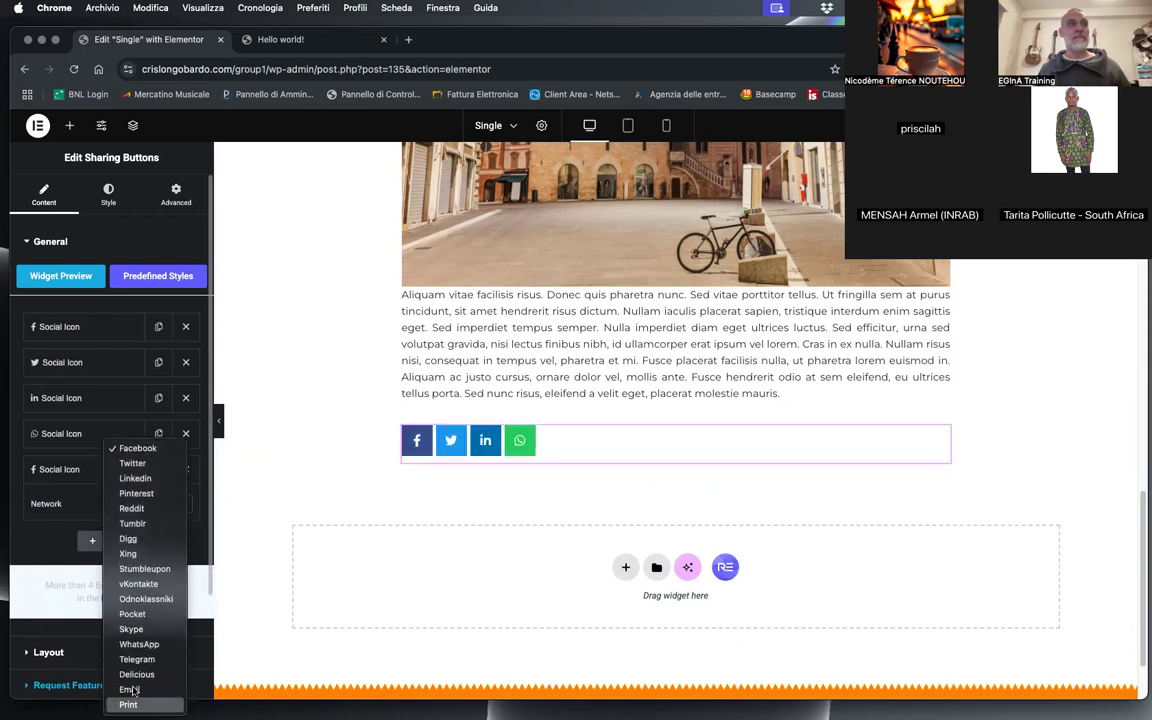
{"action": "left_click", "coordinate": [145, 661]}
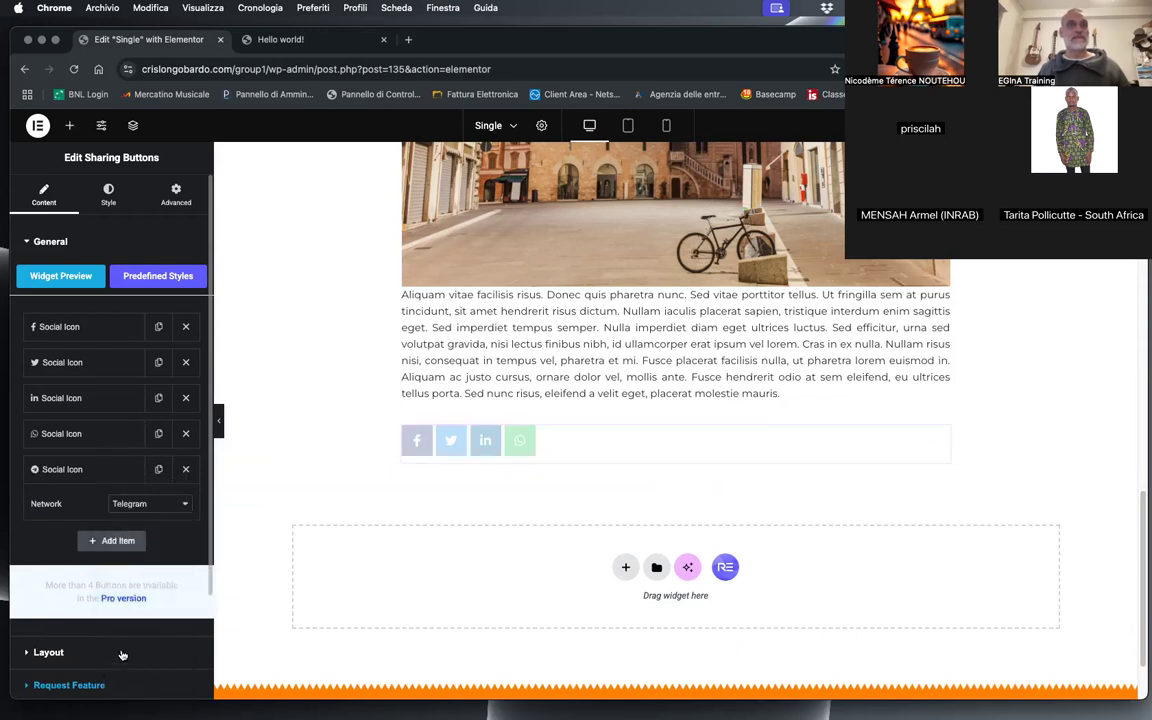
{"action": "left_click", "coordinate": [110, 540]}
{"action": "left_click", "coordinate": [148, 540]}
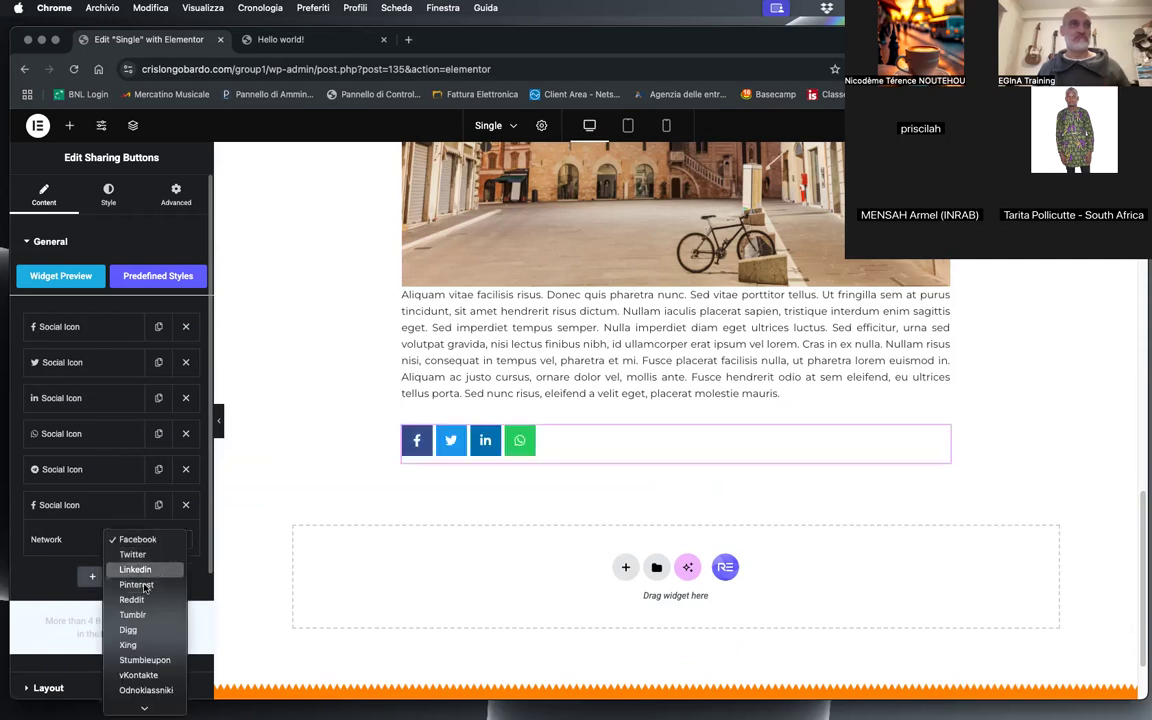
{"action": "scroll", "coordinate": [150, 620], "scroll_direction": "down", "scroll_amount": 5}
{"action": "left_click", "coordinate": [129, 690]}
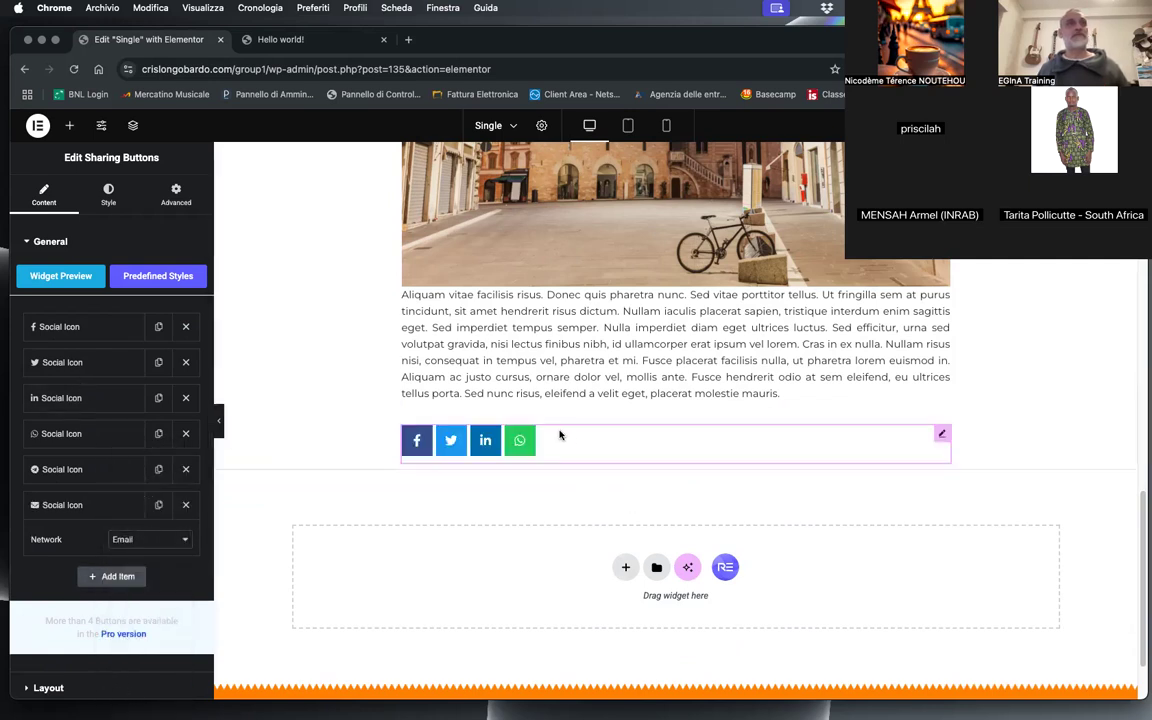
Step: Center-align the sharing buttons below the post content
{"action": "scroll", "coordinate": [149, 540], "scroll_direction": "down", "scroll_amount": 3}
{"action": "left_click", "coordinate": [108, 528]}
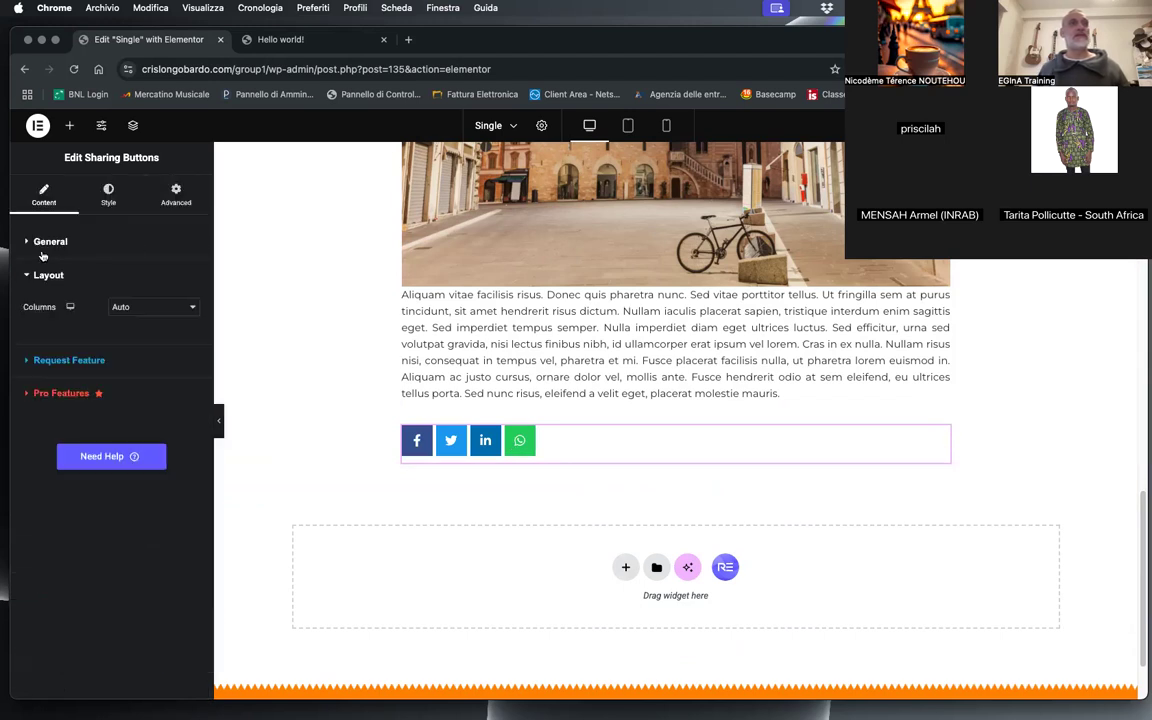
{"action": "left_click", "coordinate": [108, 196]}
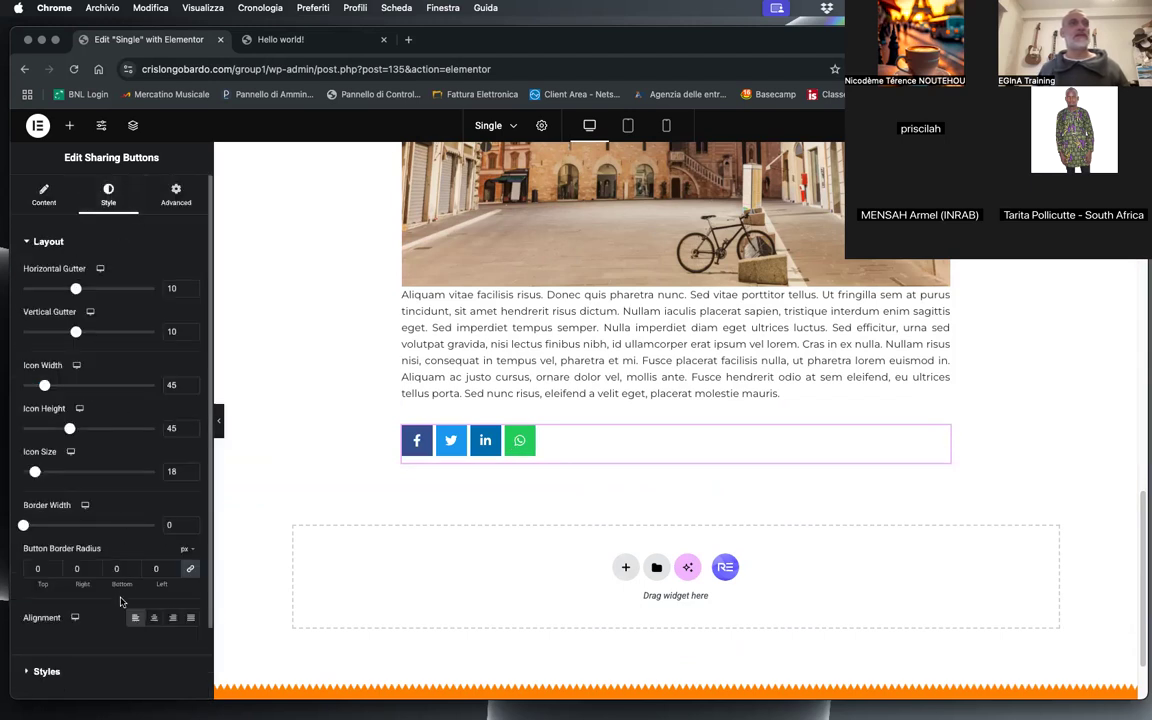
{"action": "left_click", "coordinate": [154, 617]}
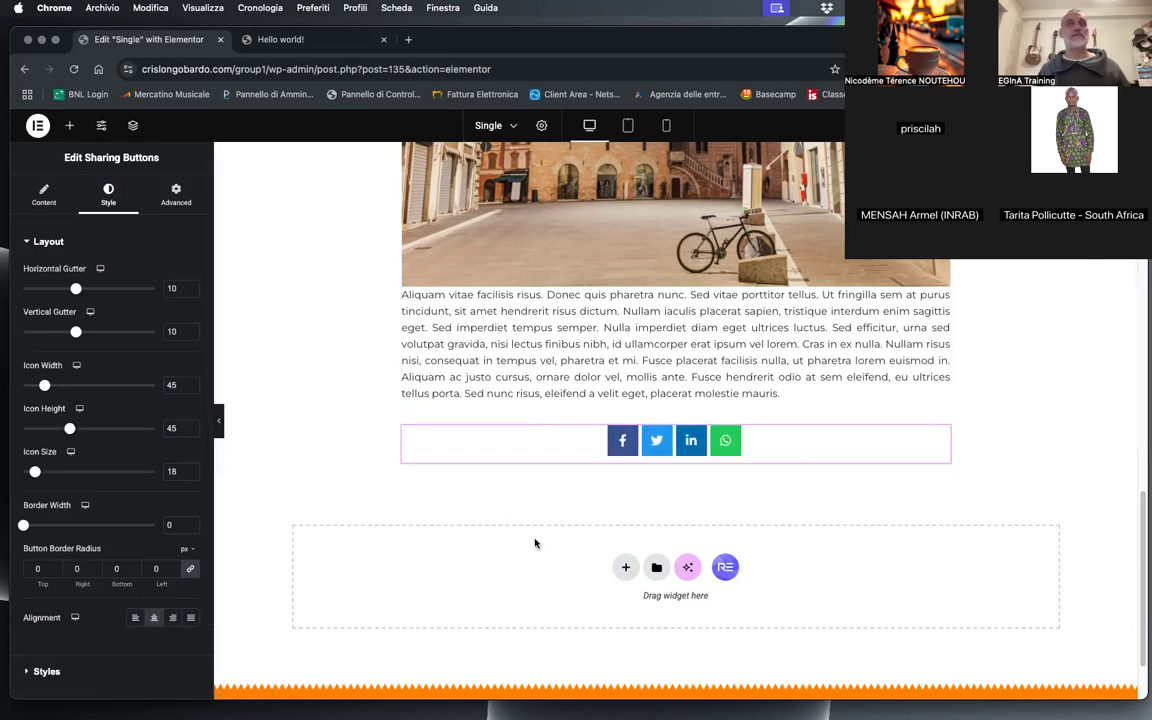
{"action": "scroll", "coordinate": [108, 540], "scroll_direction": "down", "scroll_amount": 2}
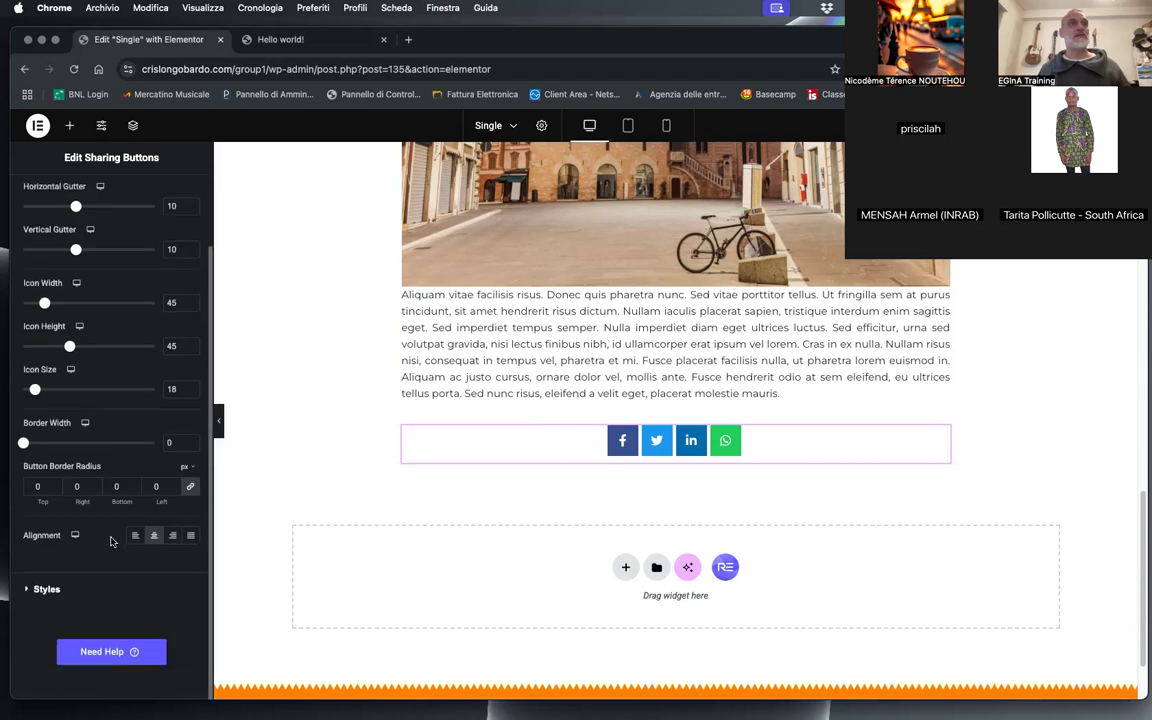
Step: Enable custom colors for the sharing buttons and set their normal icon background to the site's orange, #FF8B02
{"action": "left_click", "coordinate": [47, 589]}
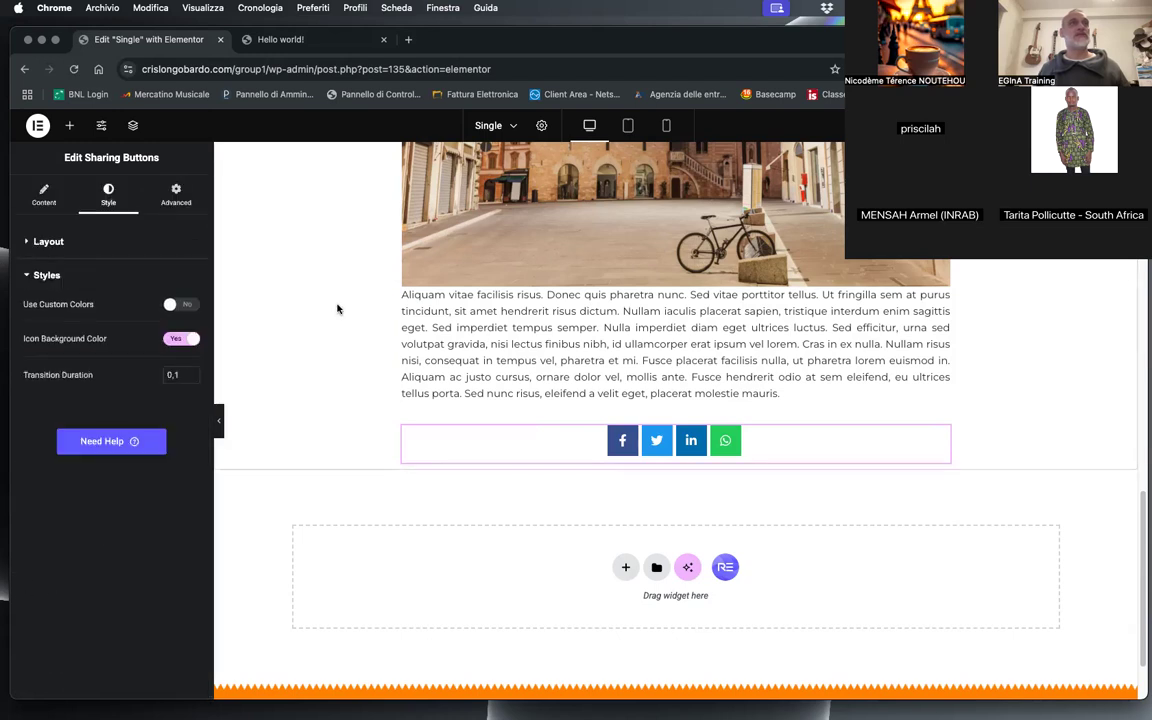
{"action": "left_click", "coordinate": [181, 305]}
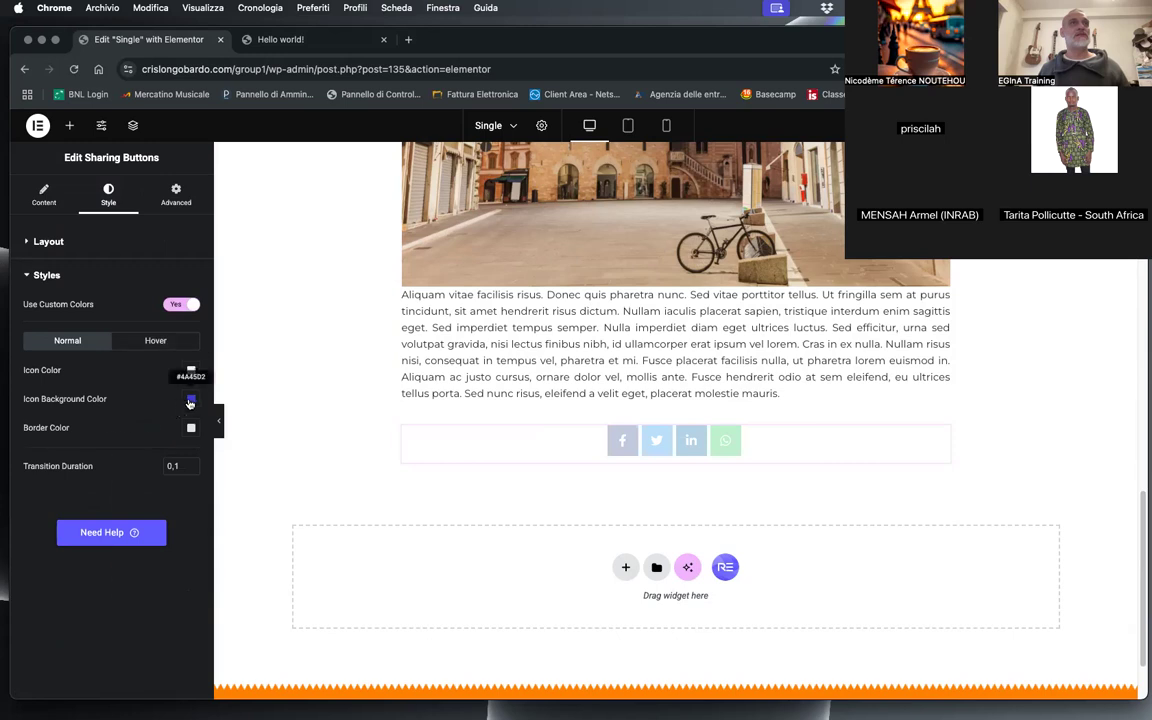
{"action": "left_click", "coordinate": [190, 399]}
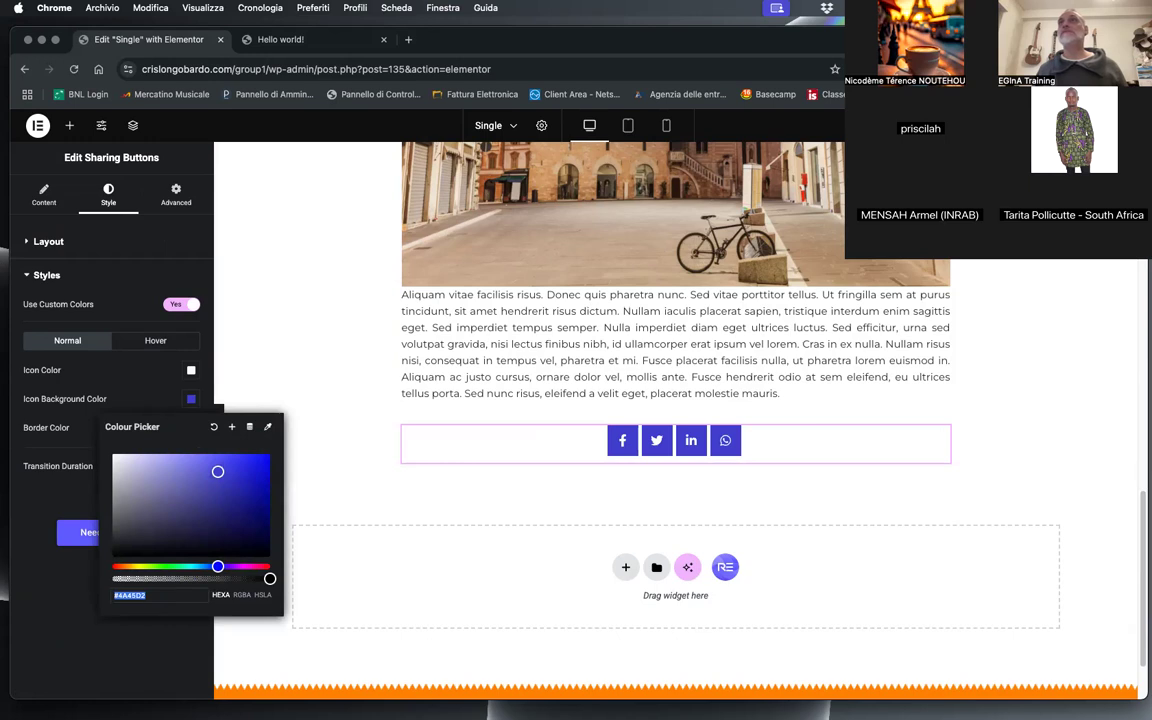
{"action": "left_click", "coordinate": [869, 69]}
{"action": "left_click", "coordinate": [772, 159]}
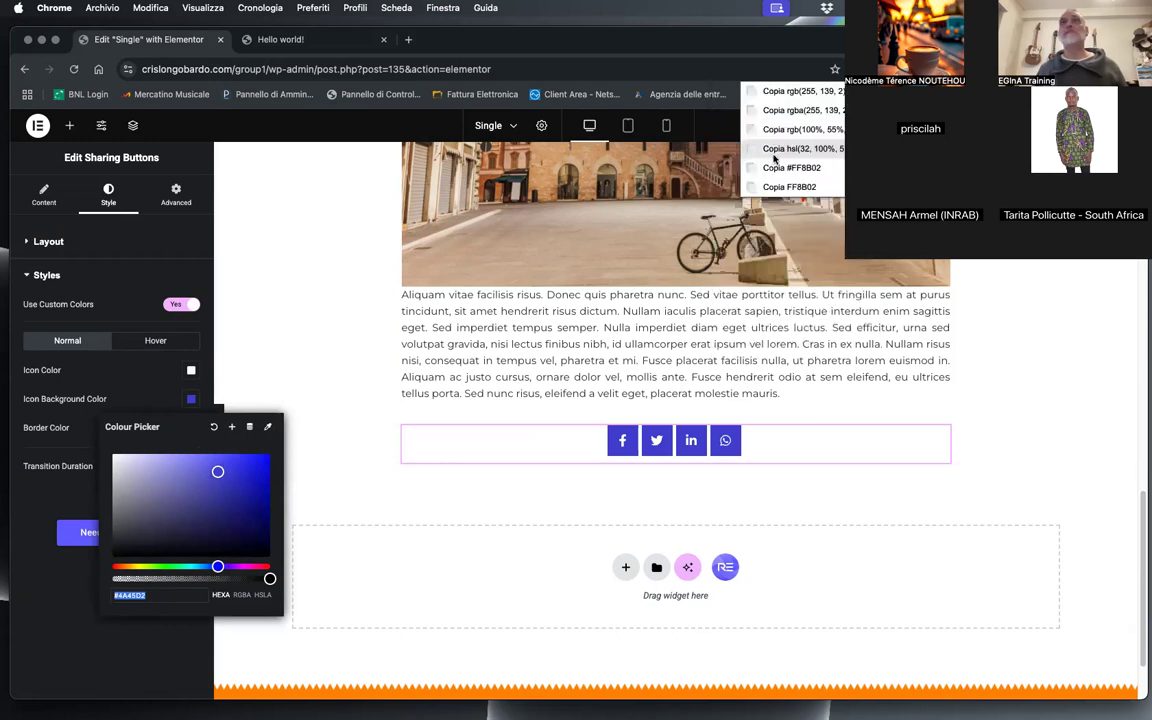
{"action": "left_click", "coordinate": [783, 166]}
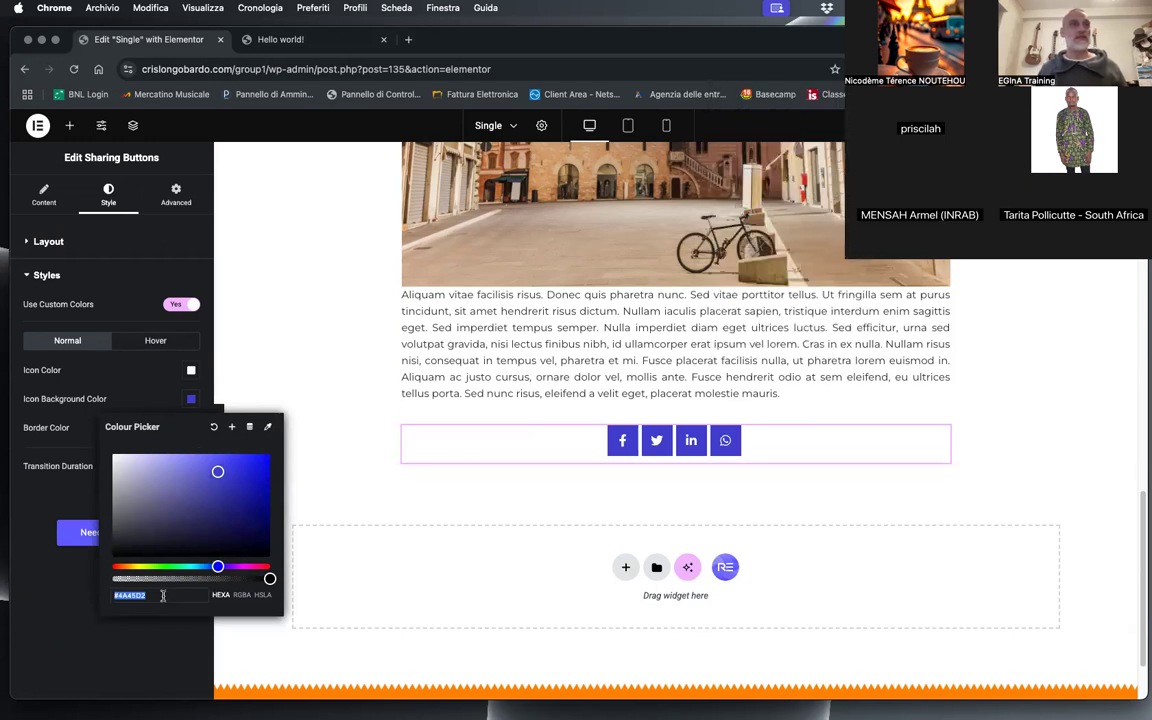
{"action": "type", "text": "#FF8B02"}
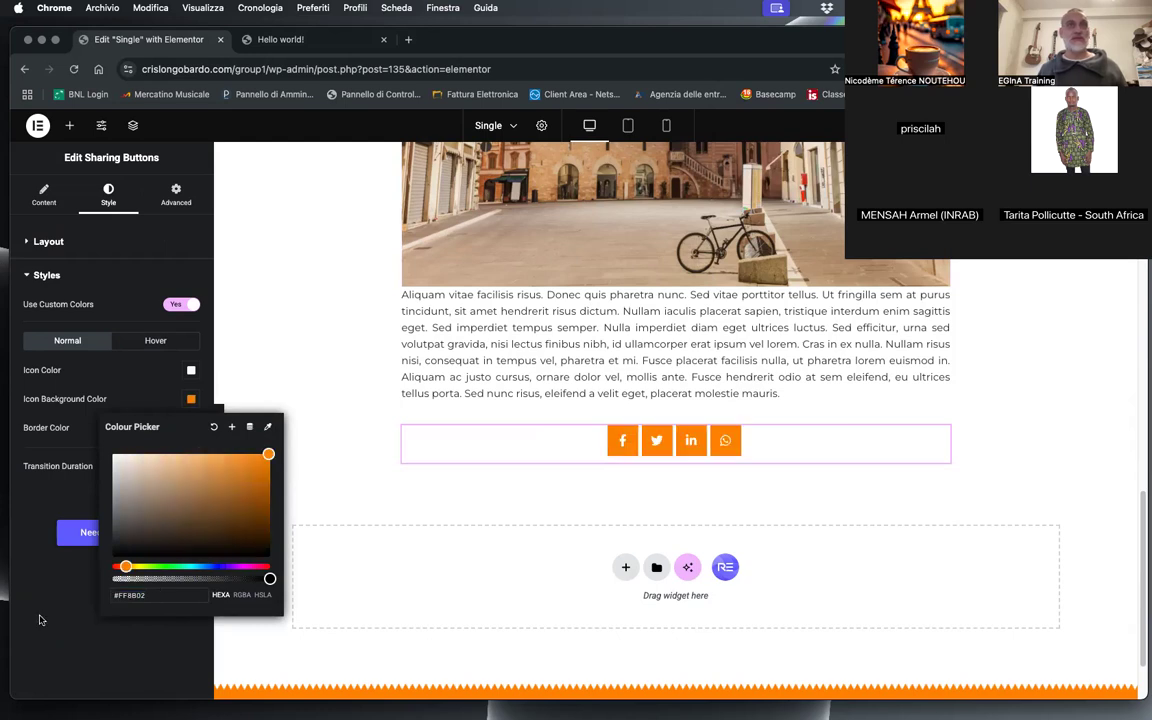
{"action": "left_click", "coordinate": [34, 442]}
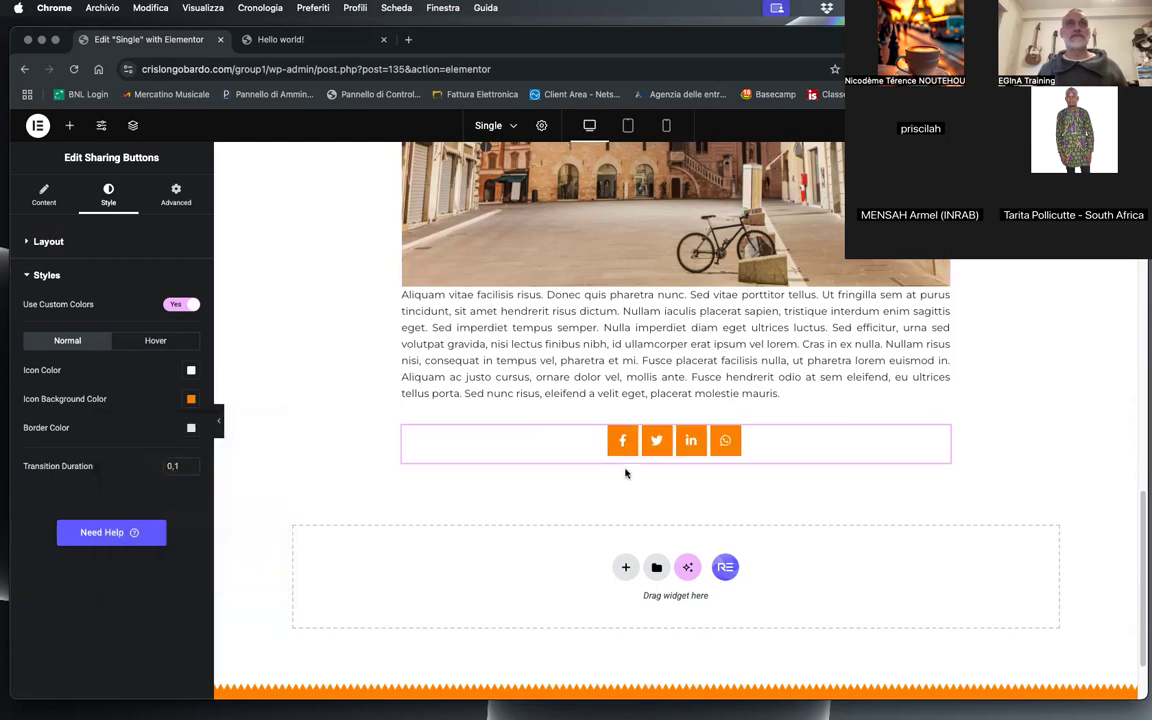
Step: Set the sharing buttons' icon background color on hover to grey #999
{"action": "left_click", "coordinate": [183, 346]}
{"action": "left_click", "coordinate": [191, 399]}
{"action": "type", "text": "#999"}
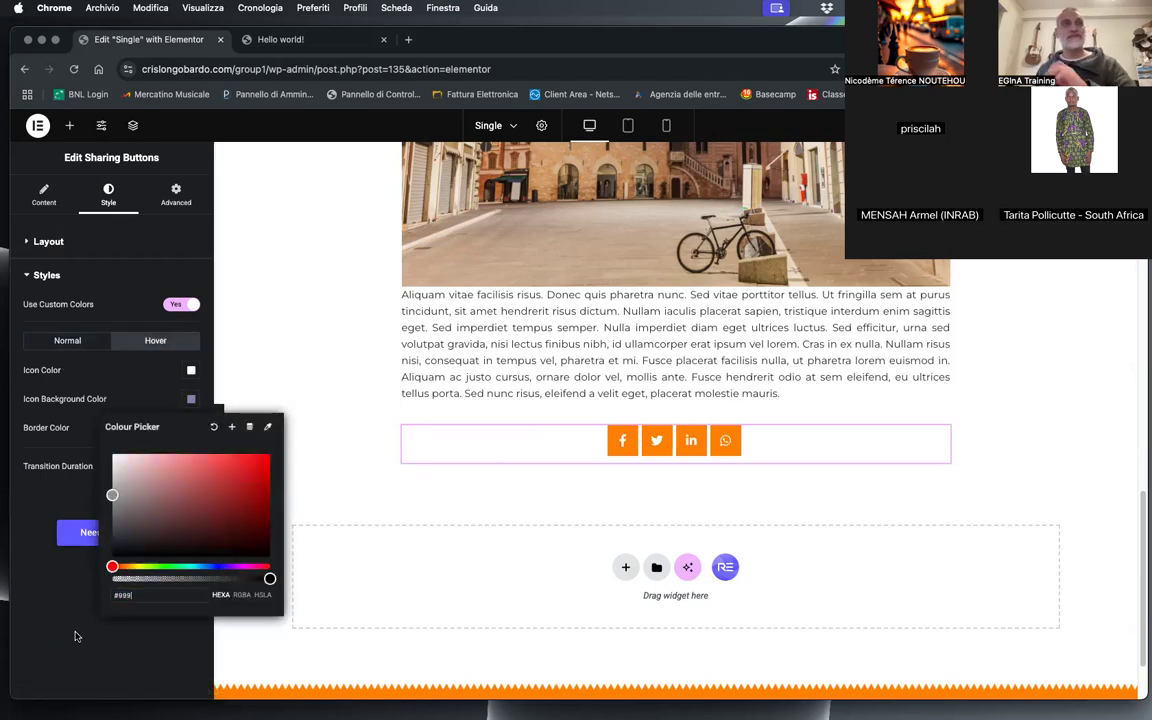
{"action": "left_click", "coordinate": [75, 636]}
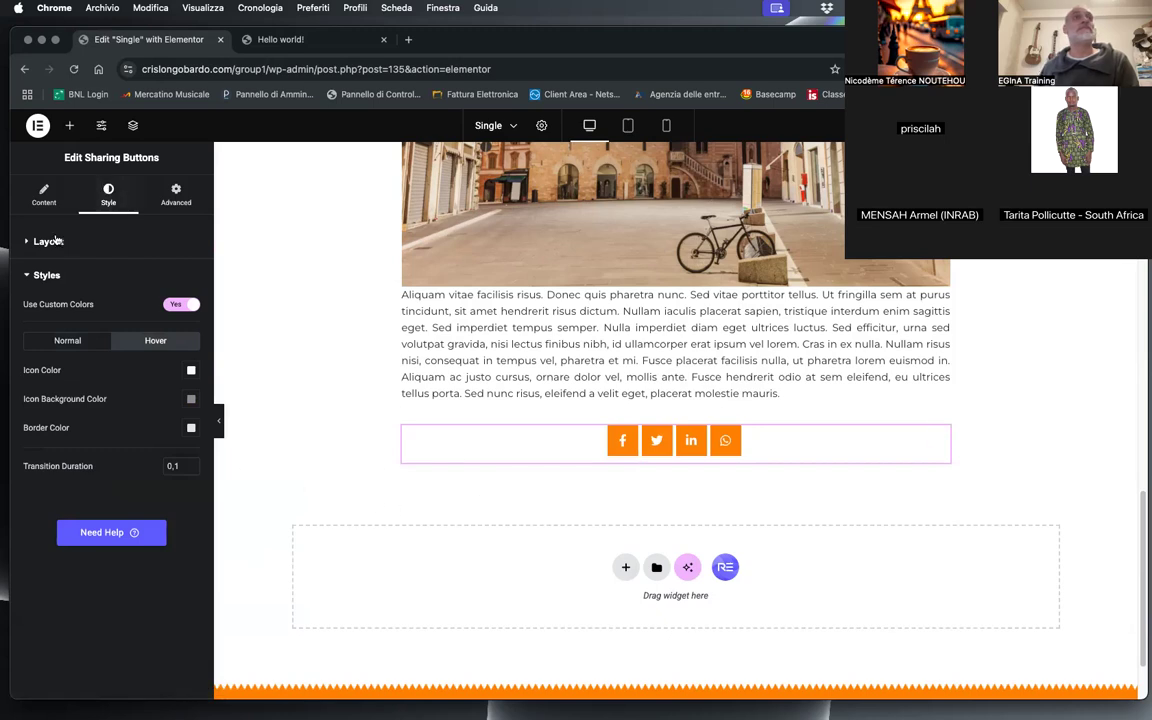
Step: Set the sharing buttons' horizontal gutter to 20 and their border radius to 24 px on all corners
{"action": "left_click", "coordinate": [25, 251]}
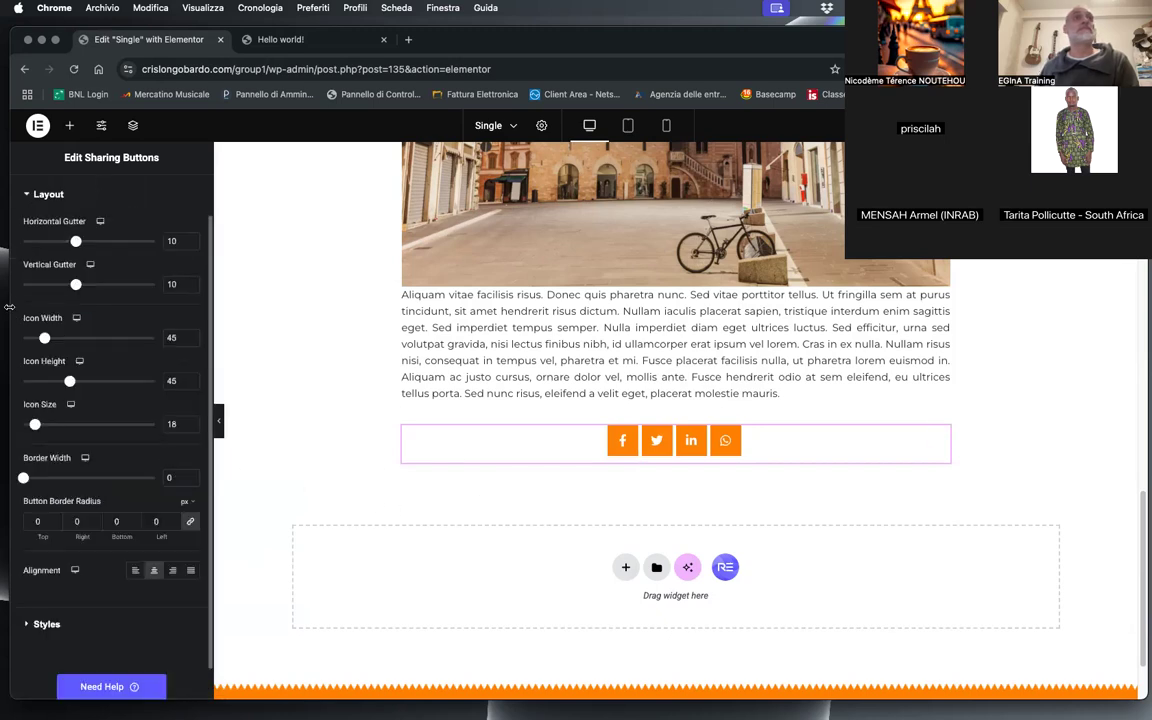
{"action": "left_click_drag", "start_coordinate": [75, 241], "coordinate": [128, 243]}
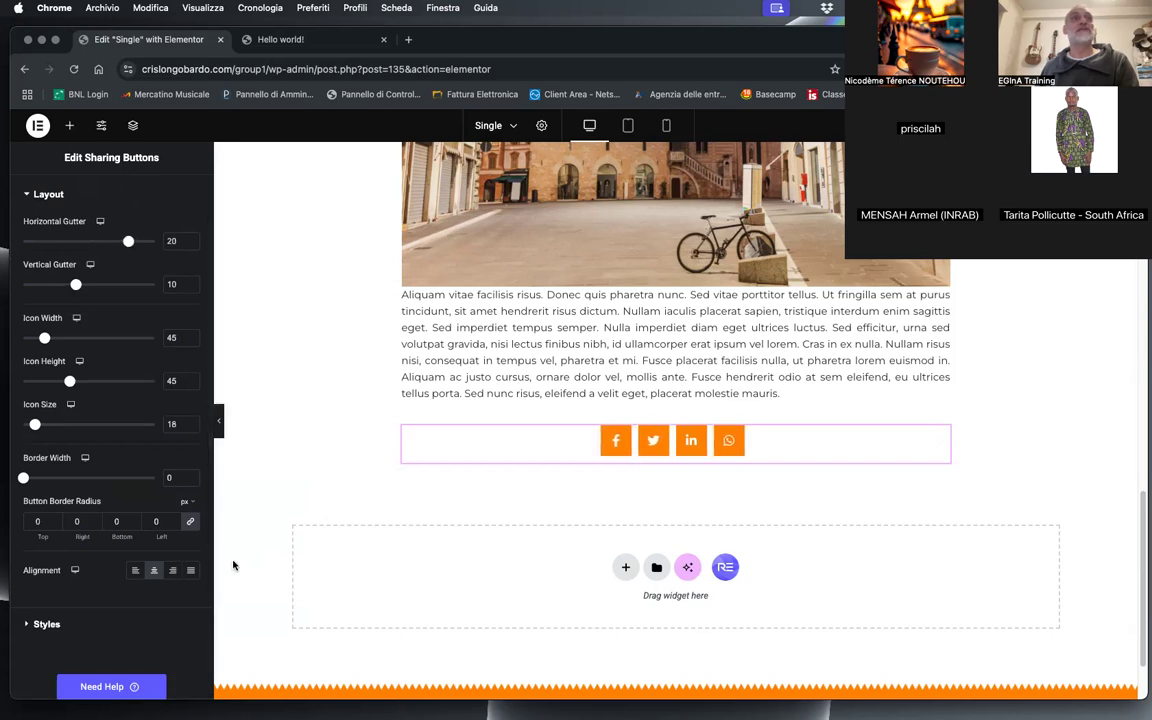
{"action": "left_click", "coordinate": [94, 519]}
{"action": "left_click", "coordinate": [94, 519]}
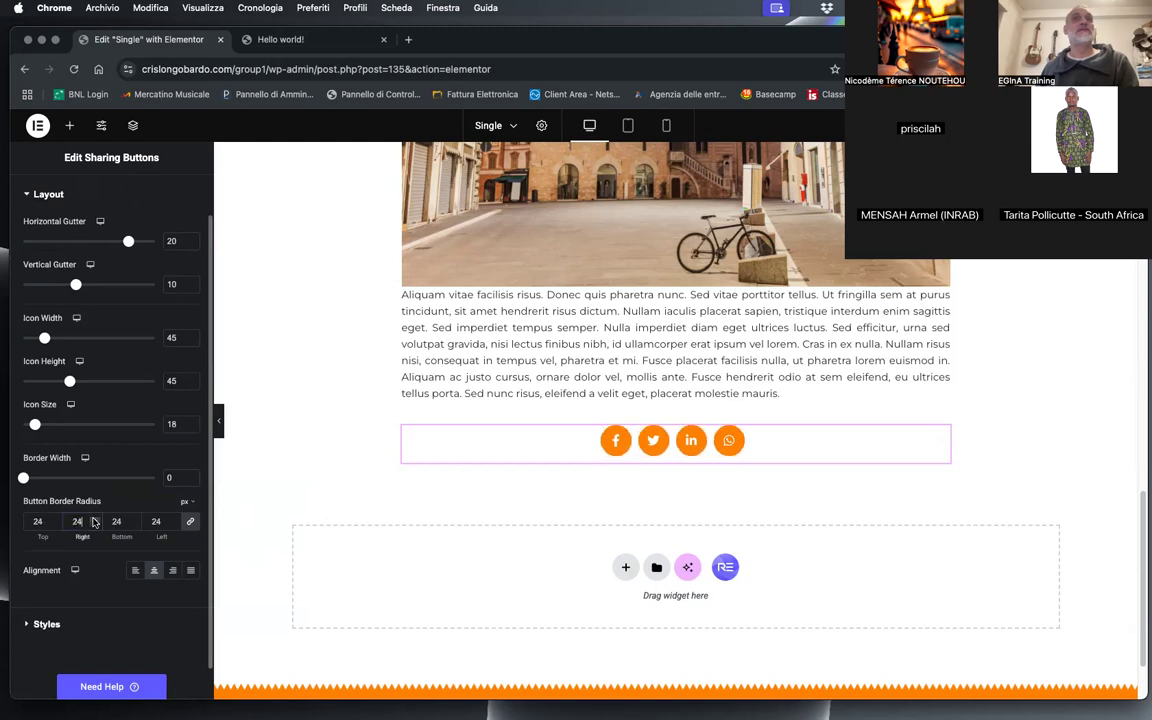
Step: Reduce the sharing buttons' icon width and icon height to 35 each
{"action": "left_click_drag", "start_coordinate": [69, 381], "coordinate": [56, 383]}
{"action": "left_click_drag", "start_coordinate": [40, 340], "coordinate": [38, 343]}
{"action": "left_click_drag", "start_coordinate": [60, 385], "coordinate": [58, 382]}
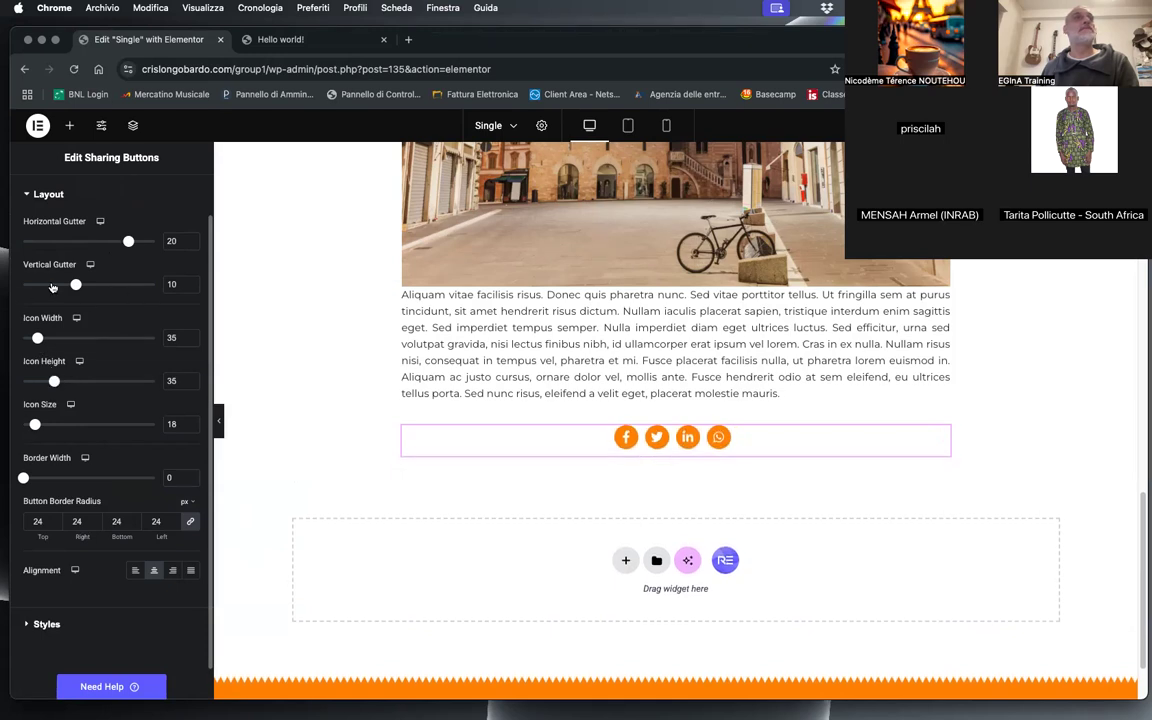
Step: Tighten the sharing buttons' gutters to 8 vertical and 15 horizontal, and set the icon size to 17
{"action": "left_click_drag", "start_coordinate": [75, 286], "coordinate": [65, 284]}
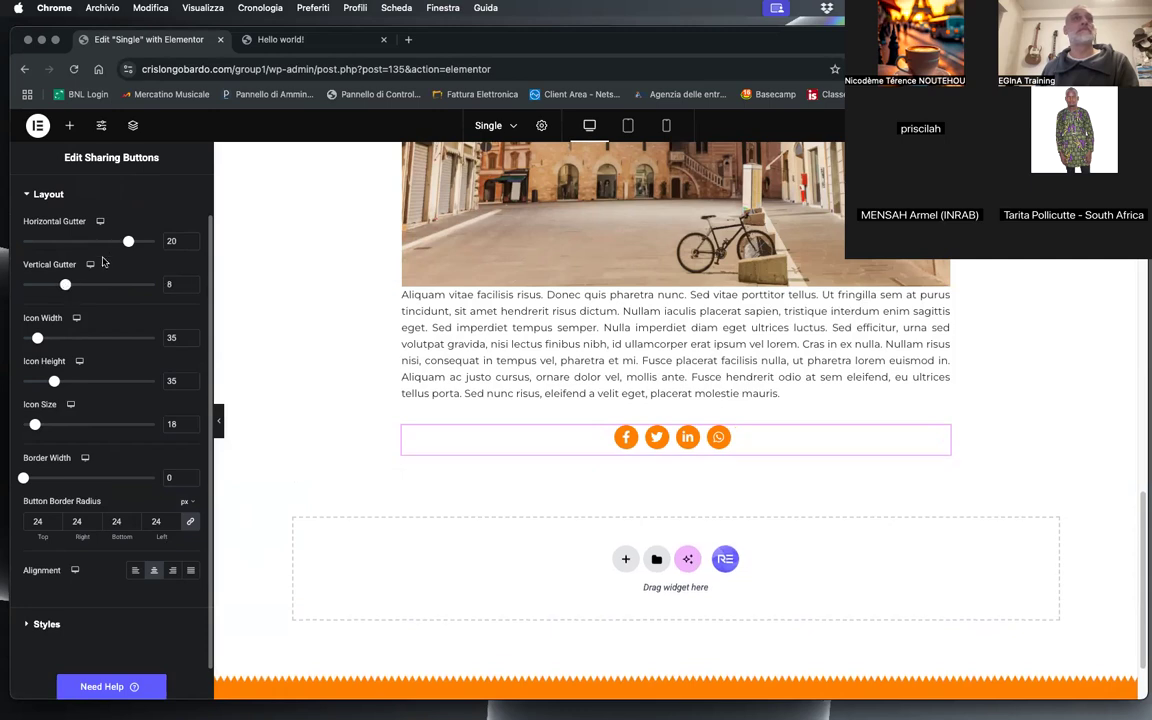
{"action": "left_click_drag", "start_coordinate": [130, 243], "coordinate": [110, 243]}
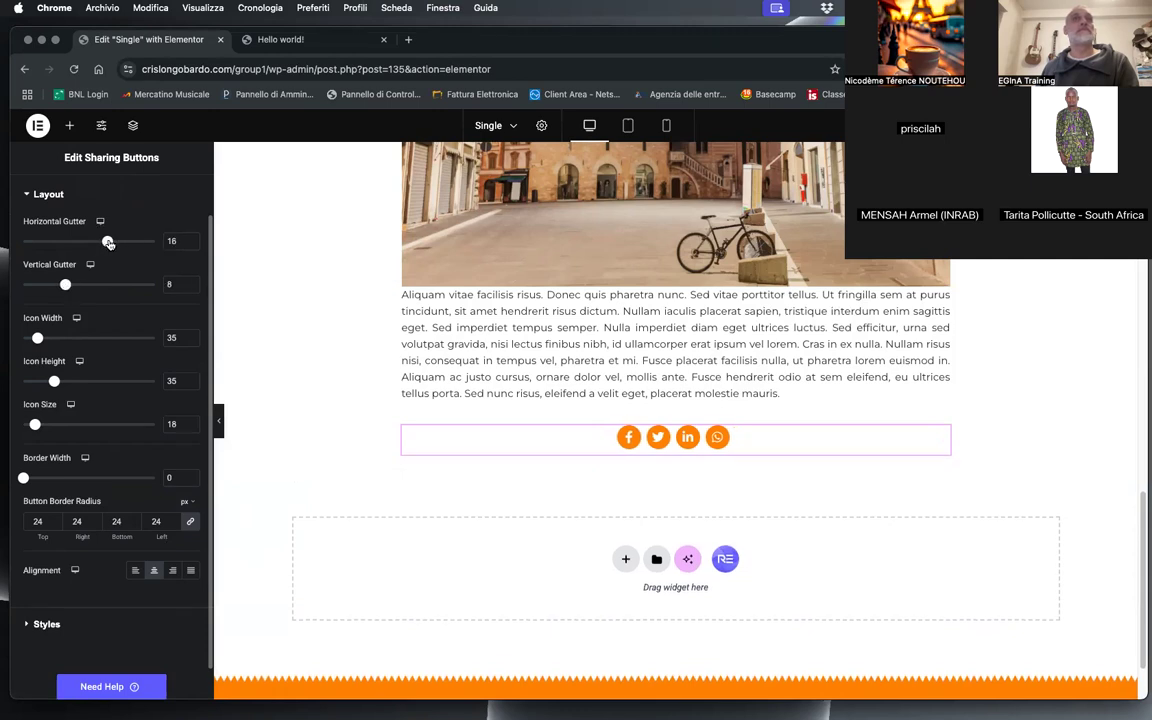
{"action": "left_click", "coordinate": [191, 245]}
{"action": "left_click_drag", "start_coordinate": [35, 425], "coordinate": [33, 425]}
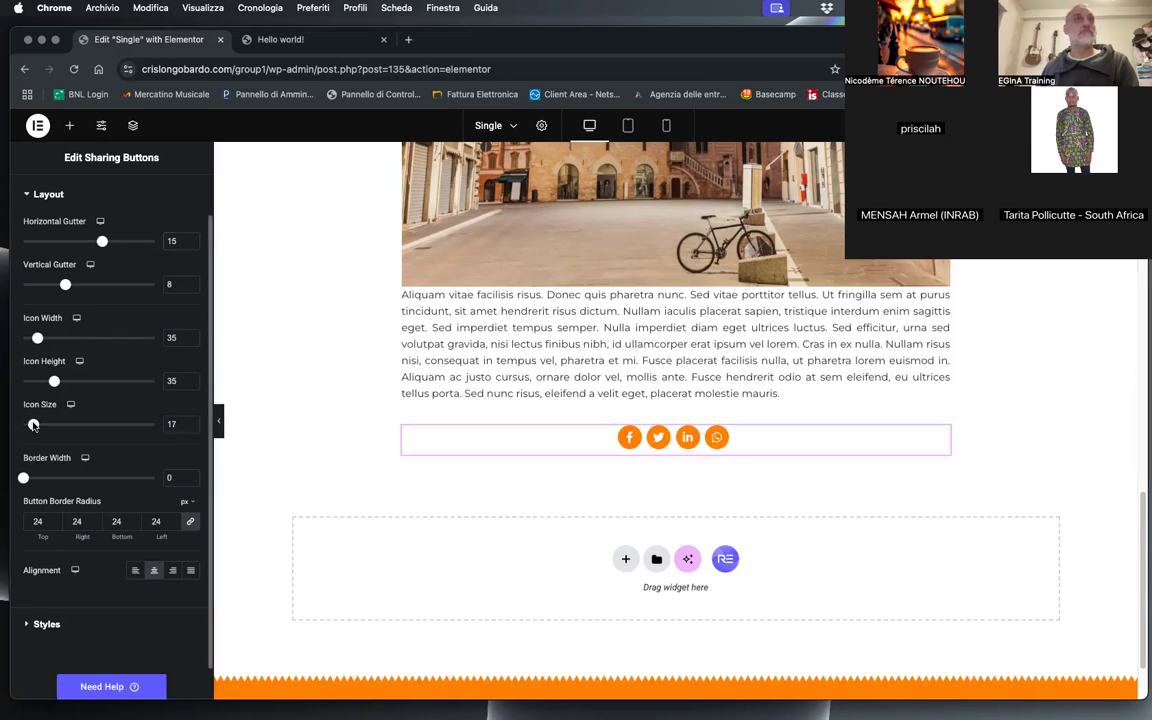
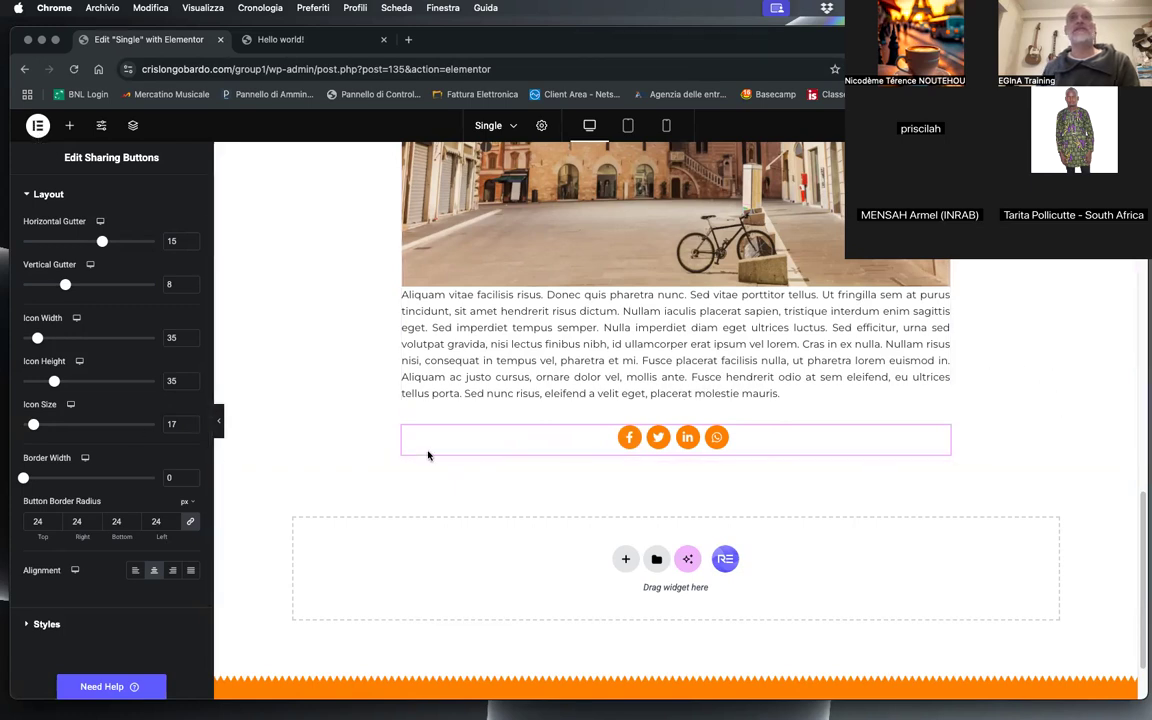
Step: Insert a Divider widget between the post content text and the social sharing buttons in the Single template
{"action": "left_click", "coordinate": [68, 126]}
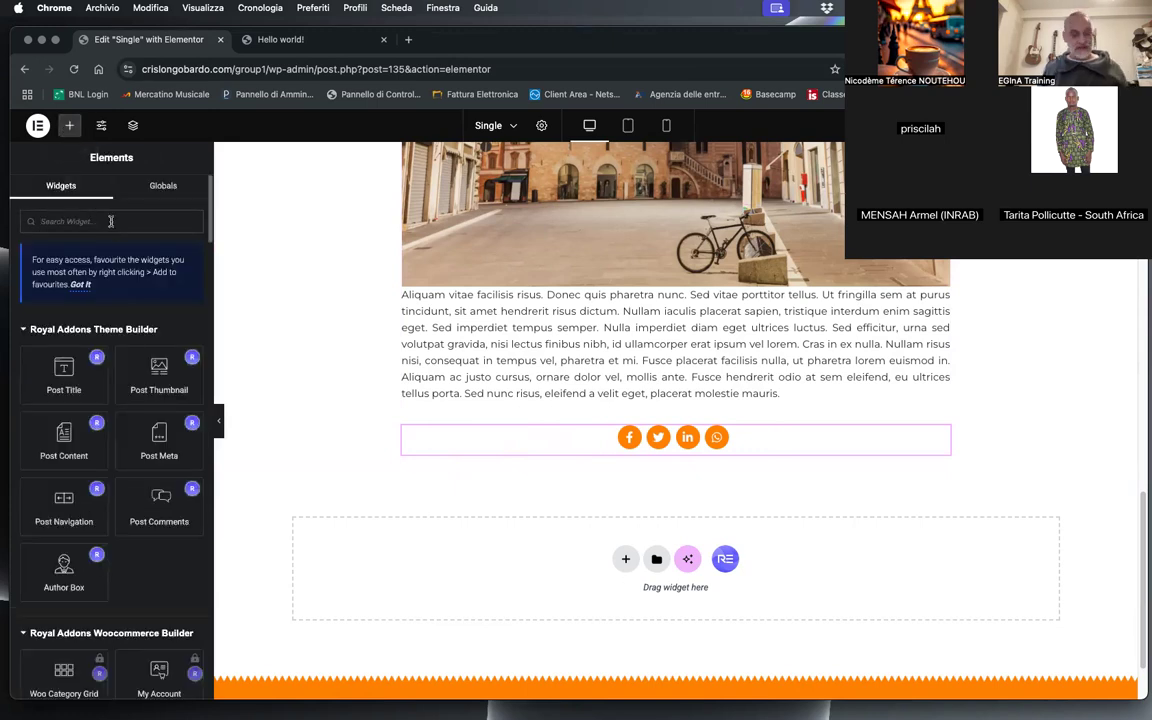
{"action": "type", "text": "di"}
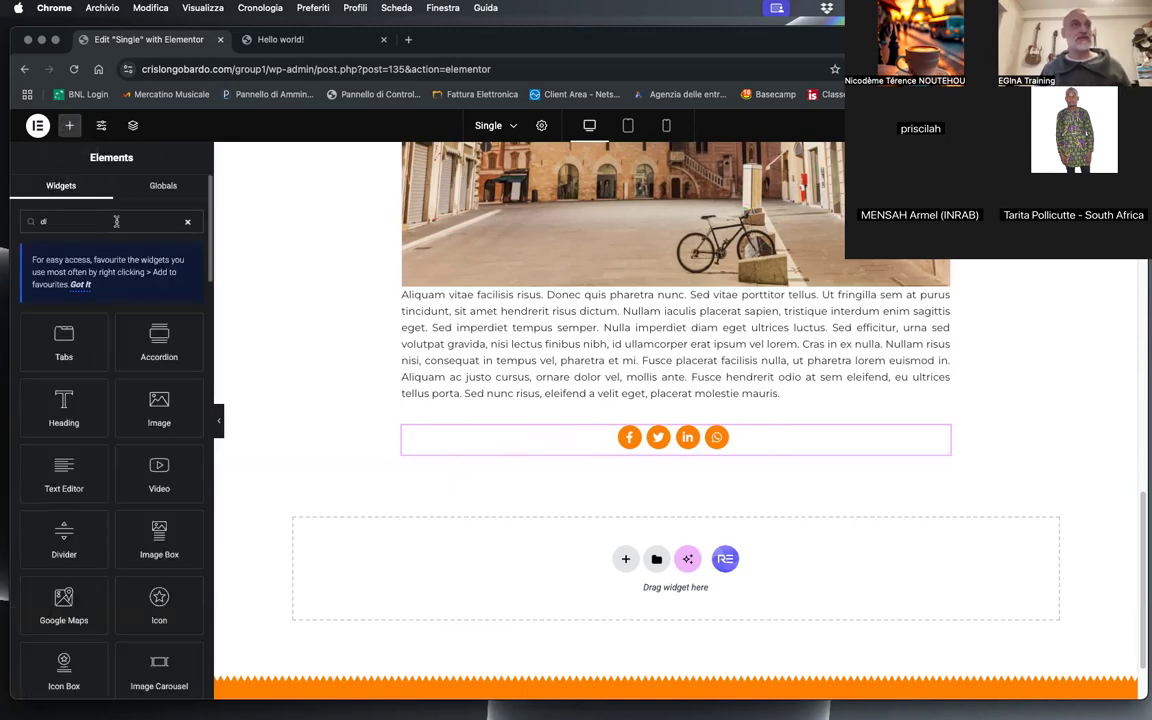
{"action": "key", "text": "BackSpace"}
{"action": "key", "text": "BackSpace"}
{"action": "type", "text": "sep"}
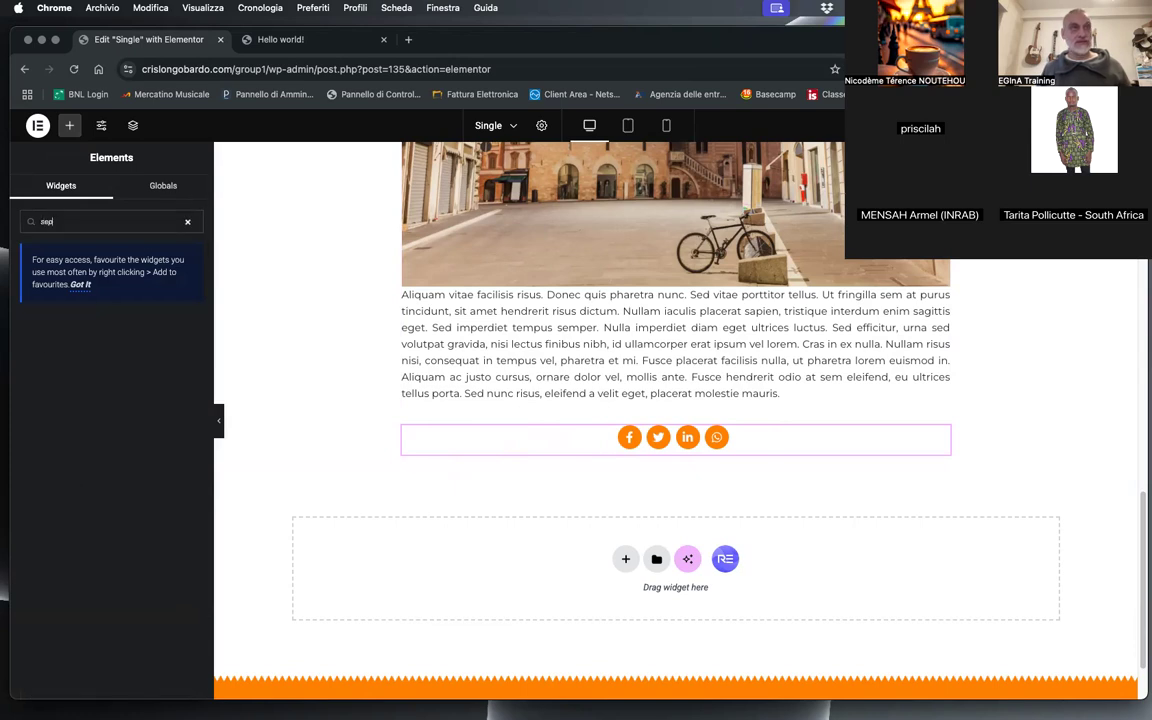
{"action": "double_click", "coordinate": [67, 222]}
{"action": "double_click", "coordinate": [67, 223]}
{"action": "left_click", "coordinate": [188, 224]}
{"action": "key", "text": "BackSpace"}
{"action": "key", "text": "BackSpace"}
{"action": "key", "text": "BackSpace"}
{"action": "scroll", "coordinate": [85, 494], "scroll_direction": "down", "scroll_amount": 15}
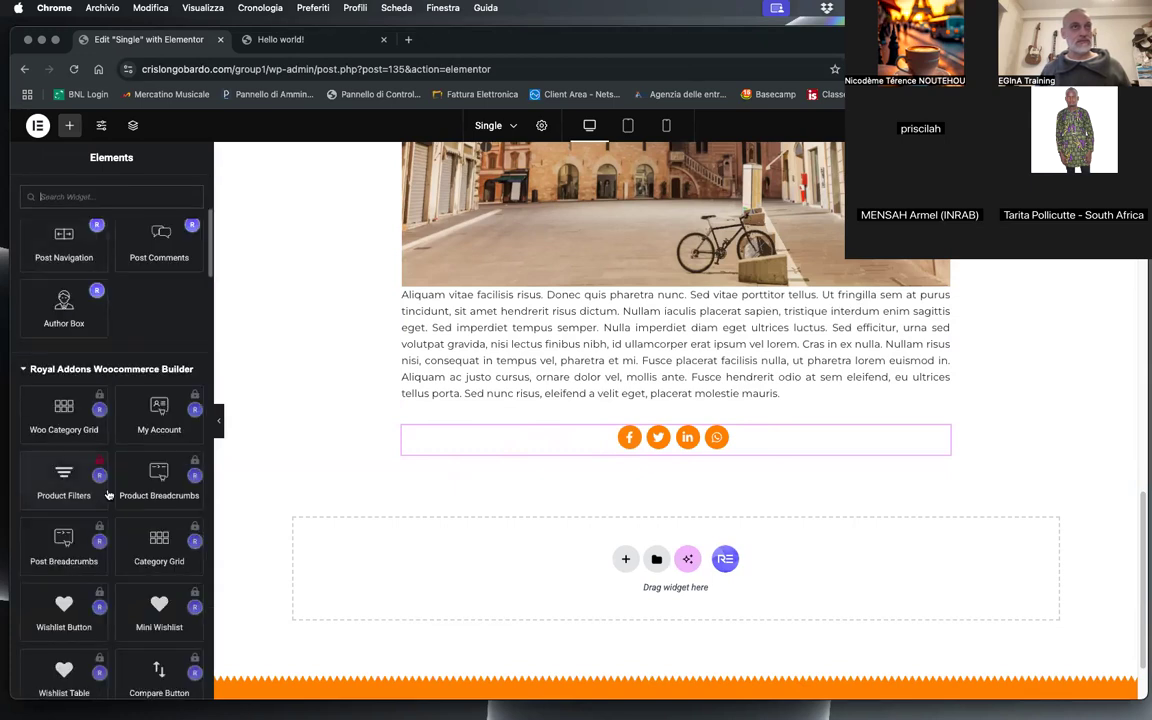
{"action": "left_click_drag", "start_coordinate": [159, 558], "coordinate": [656, 402]}
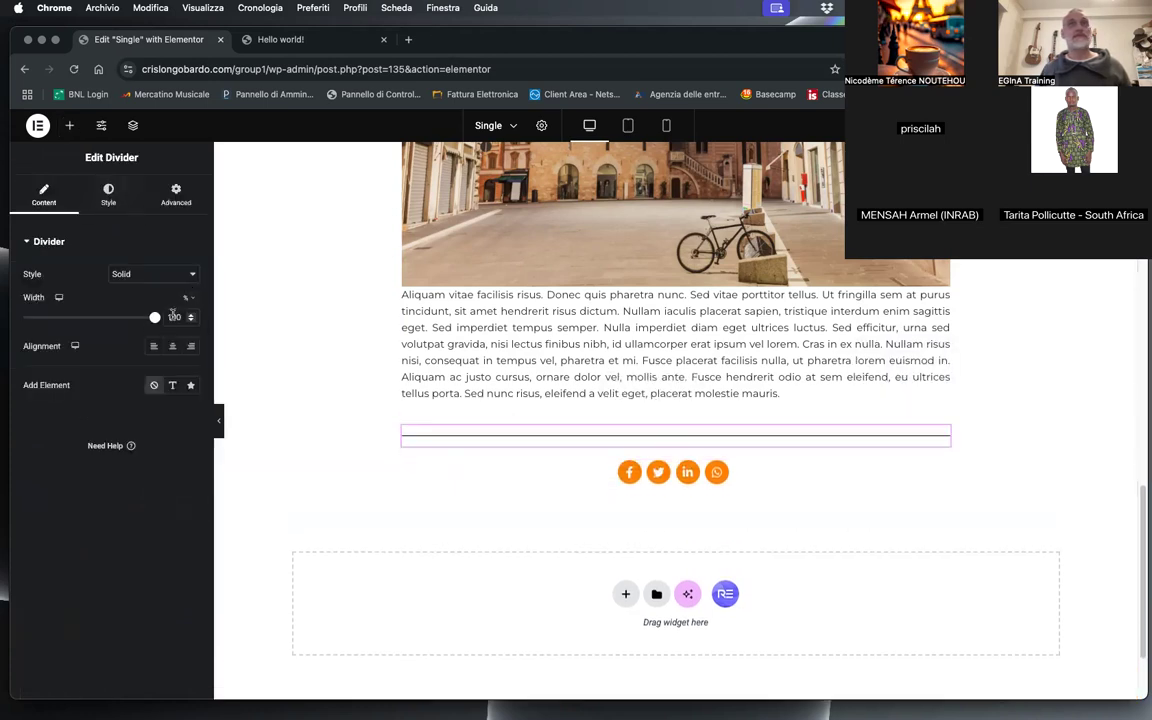
Step: Set the divider's gap to 10 and its colour to #999
{"action": "left_click", "coordinate": [107, 189]}
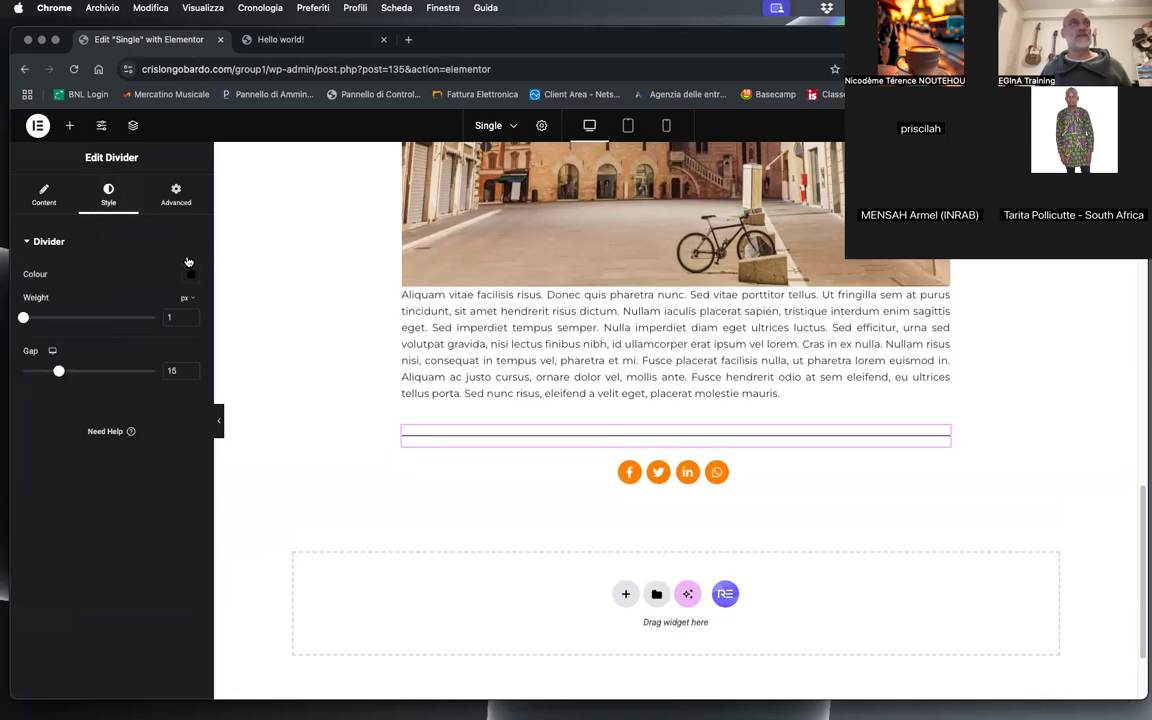
{"action": "left_click_drag", "start_coordinate": [59, 373], "coordinate": [45, 372]}
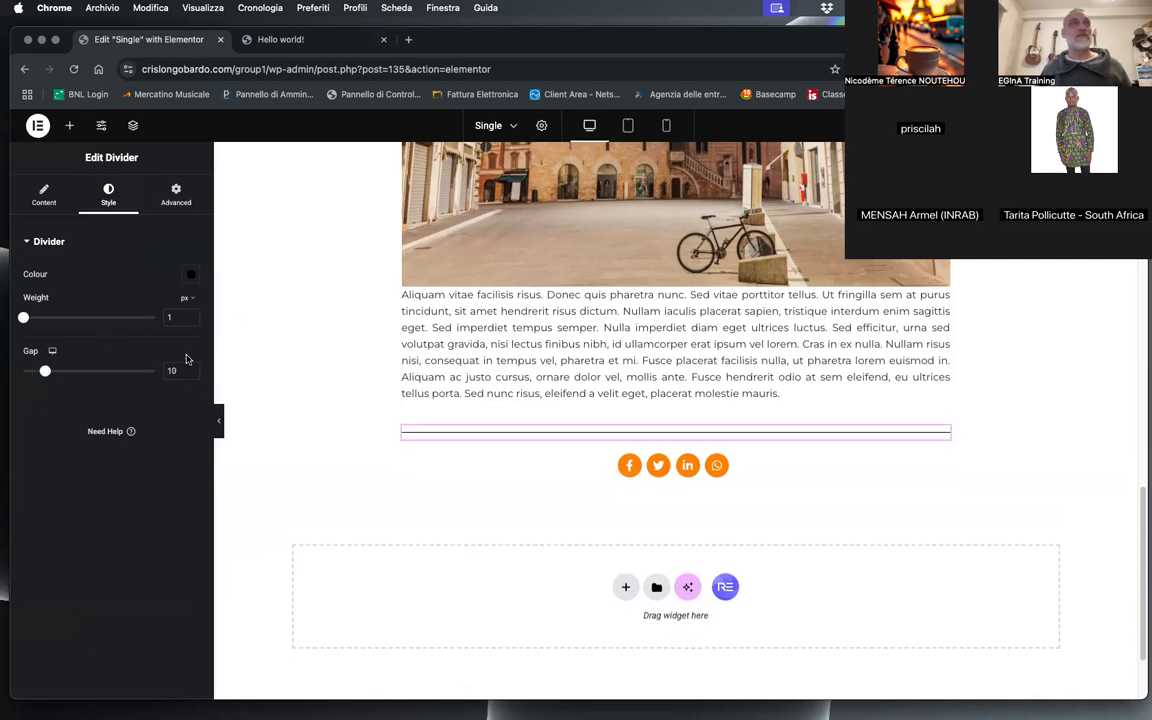
{"action": "left_click", "coordinate": [166, 241]}
{"action": "left_click", "coordinate": [30, 242]}
{"action": "left_click", "coordinate": [191, 274]}
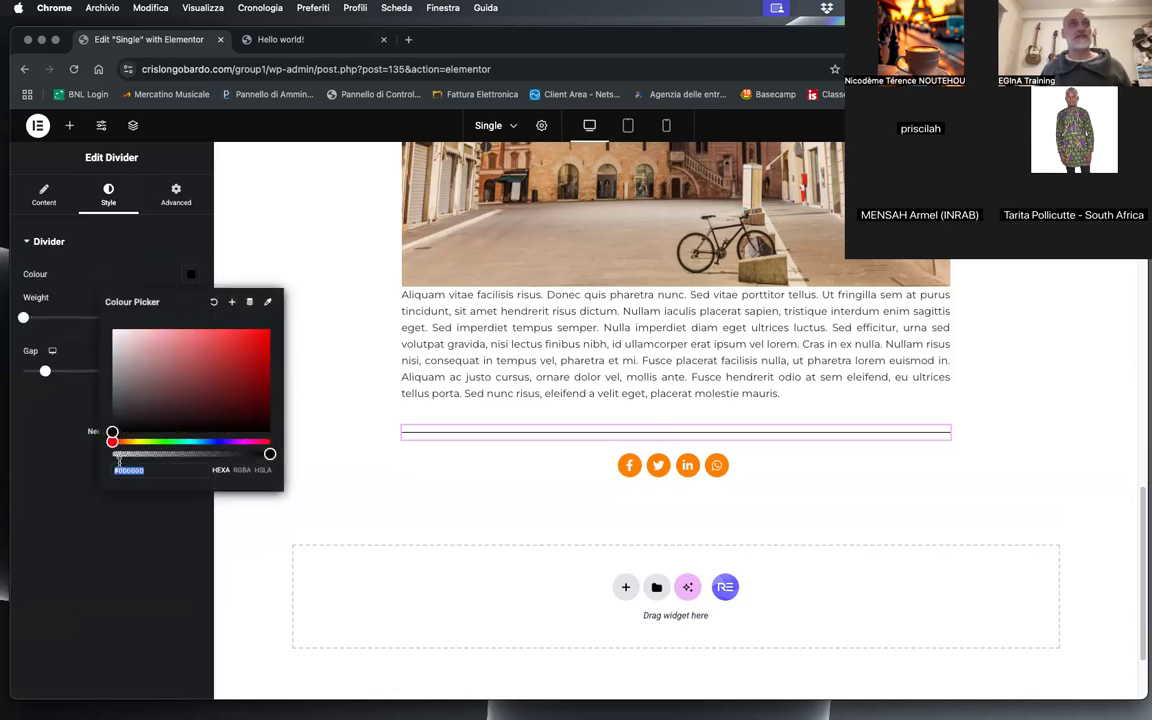
{"action": "type", "text": "999"}
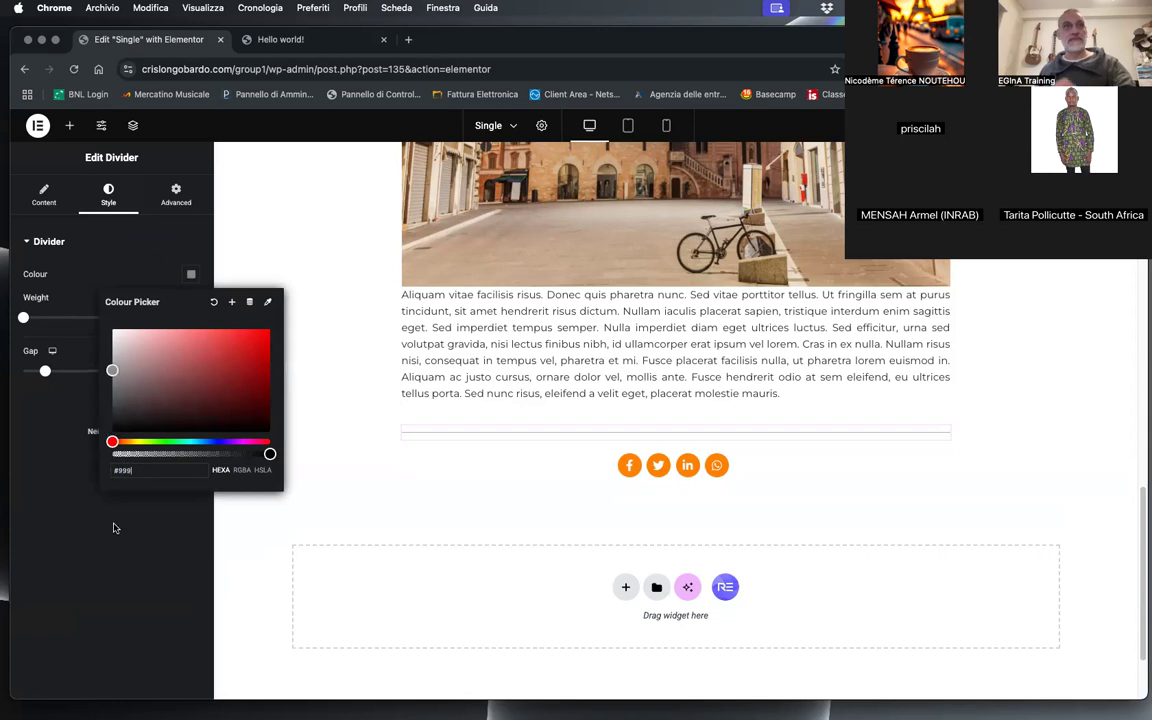
{"action": "left_click", "coordinate": [114, 529]}
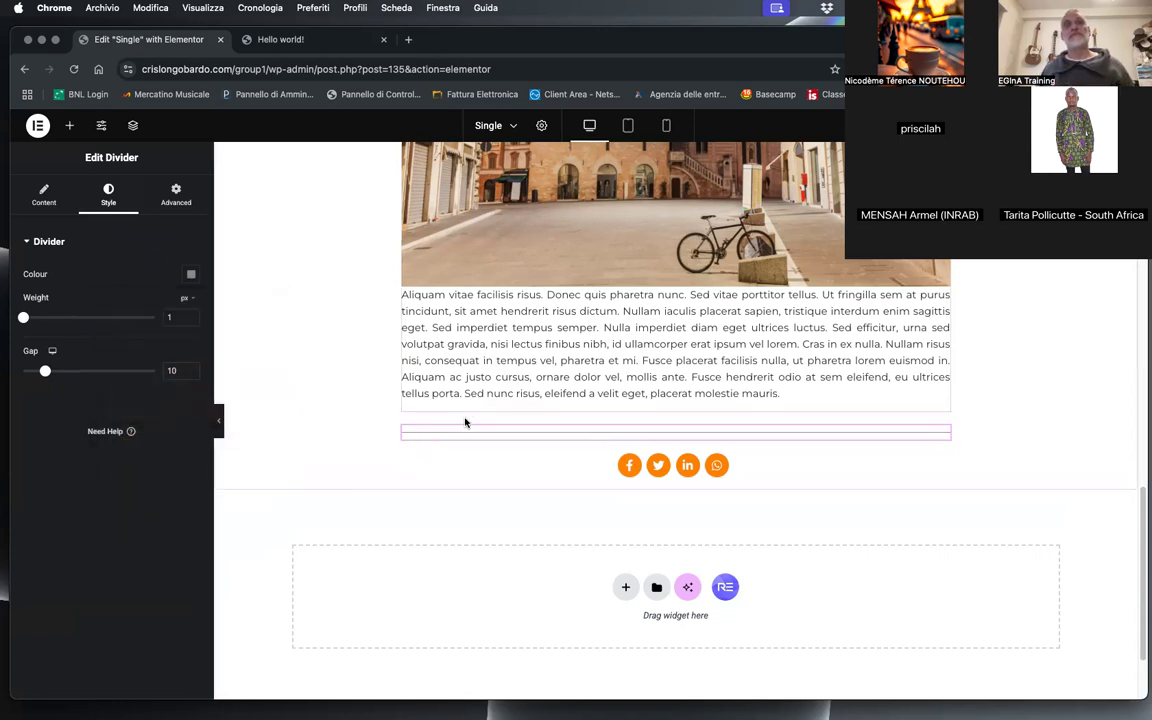
Step: Set the divider's colour to the lighter grey #ccc
{"action": "left_click", "coordinate": [191, 274]}
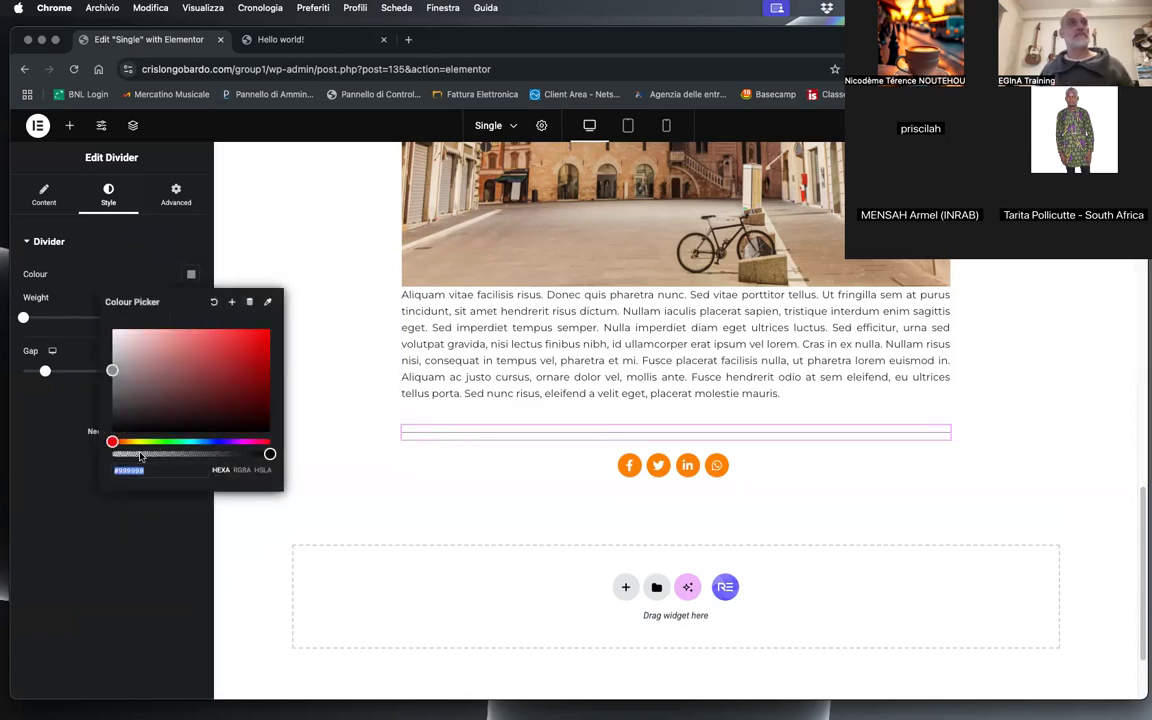
{"action": "type", "text": "#ccc"}
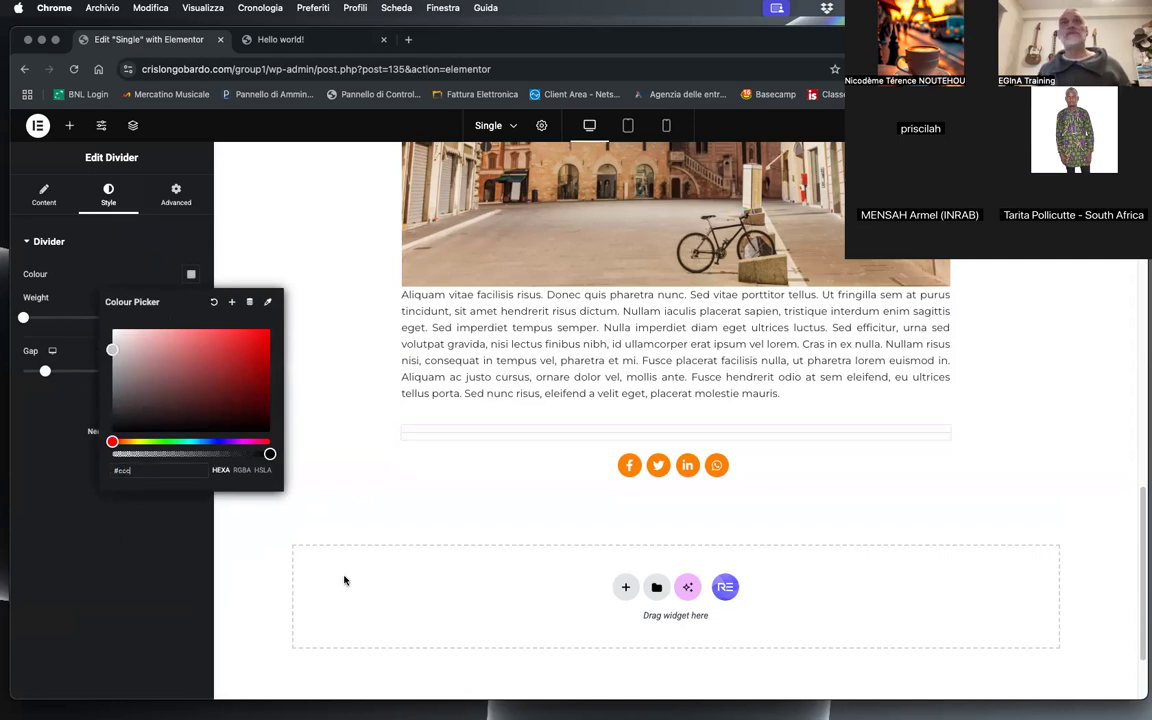
{"action": "left_click", "coordinate": [689, 498]}
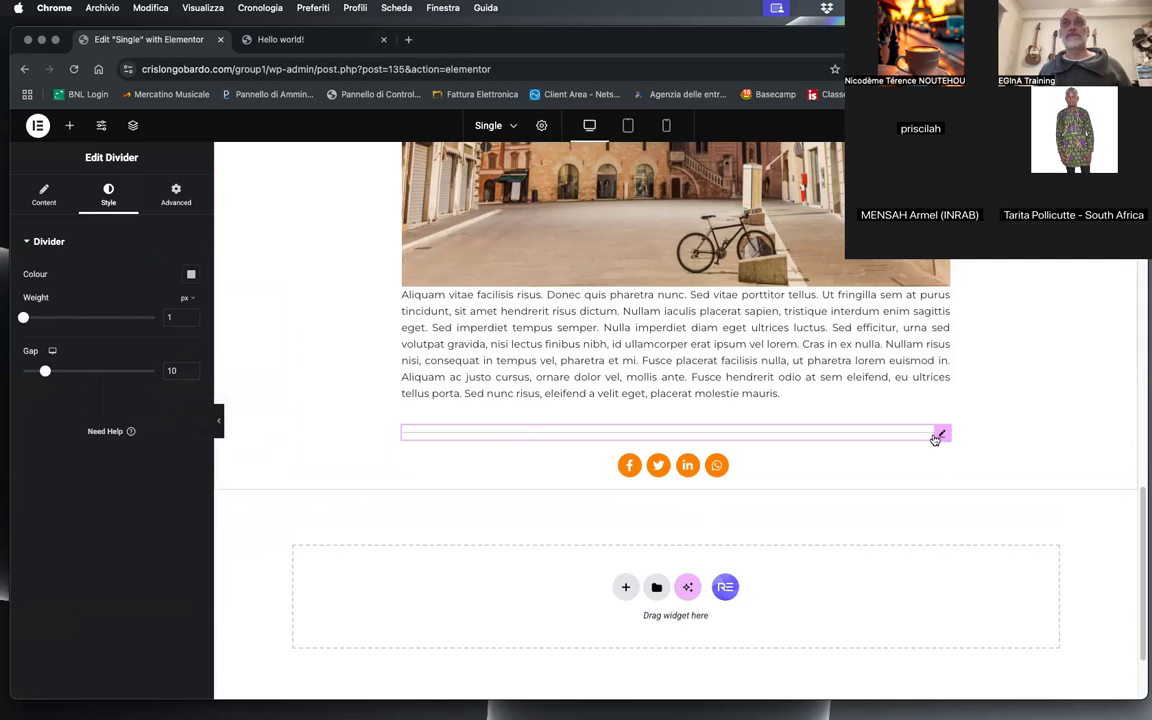
Step: Duplicate the divider and place the copy below the social sharing buttons
{"action": "right_click", "coordinate": [935, 438]}
{"action": "left_click", "coordinate": [962, 420]}
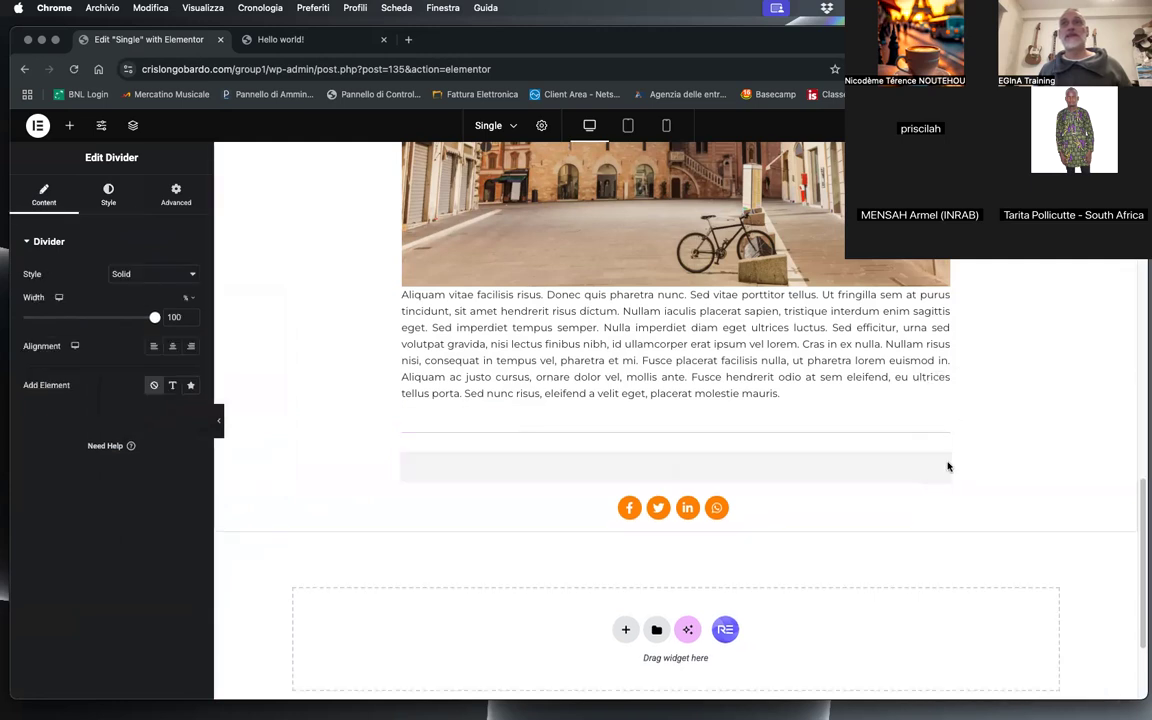
{"action": "left_click_drag", "start_coordinate": [941, 461], "coordinate": [638, 517]}
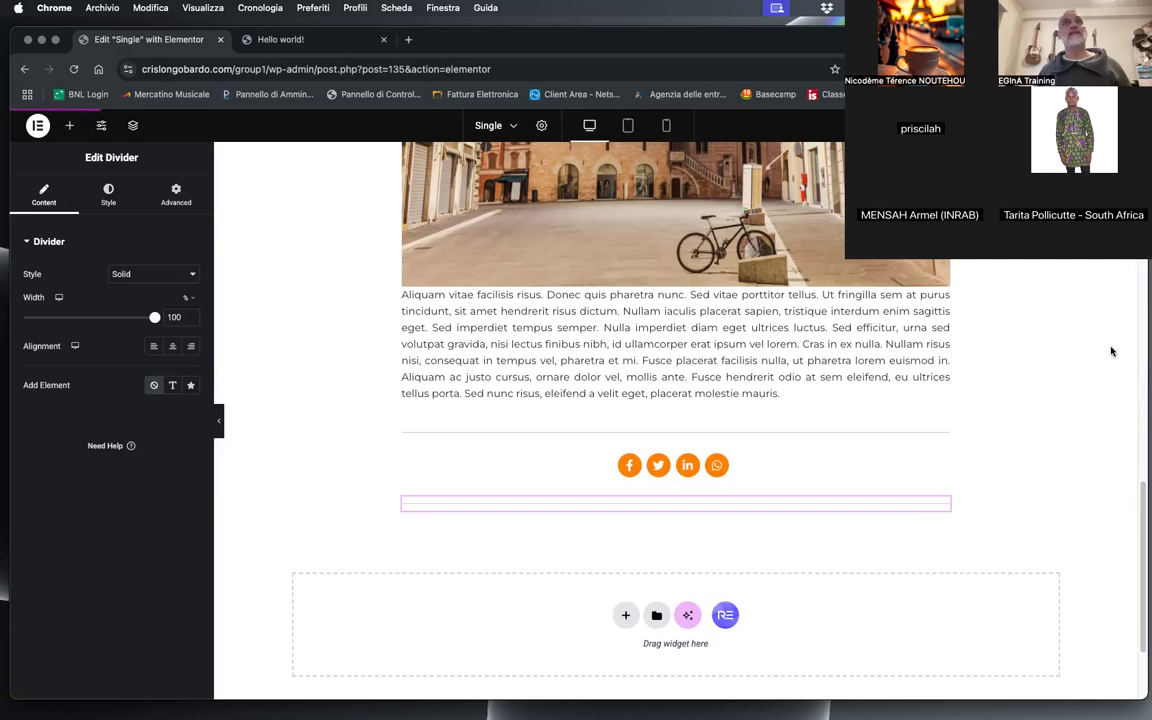
Step: Reload the live Hello world! post and check the dividers around the sharing buttons
{"action": "left_click", "coordinate": [262, 39]}
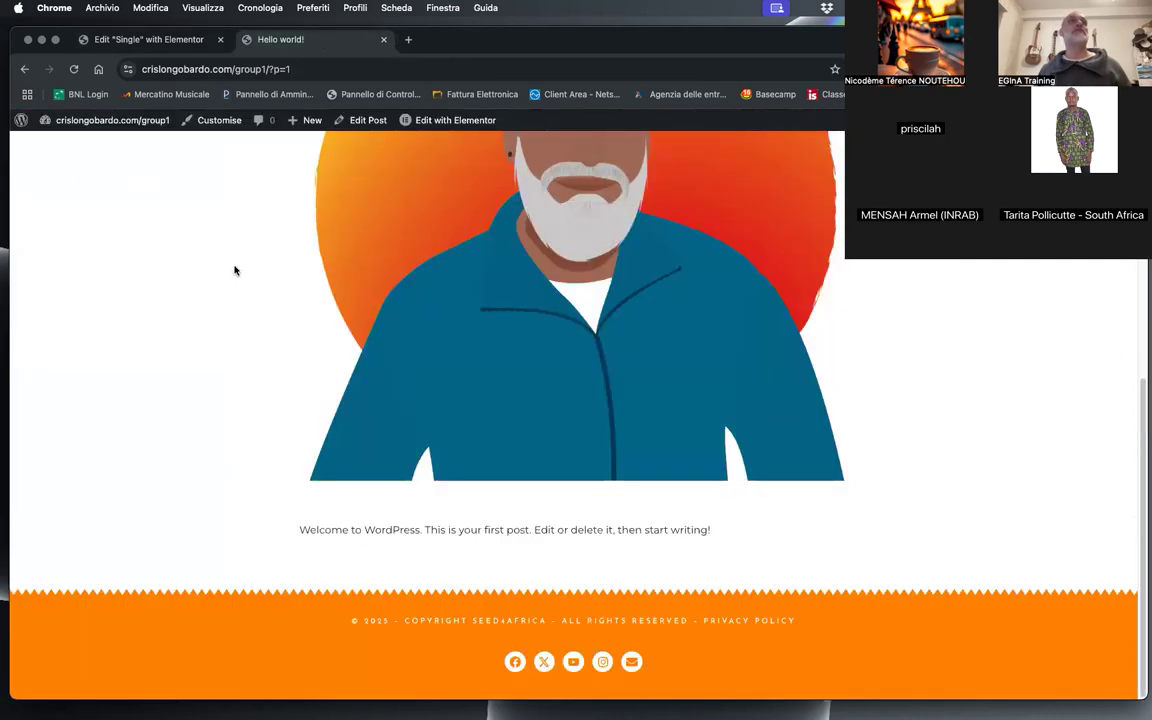
{"action": "left_click", "coordinate": [148, 39]}
{"action": "left_click", "coordinate": [280, 39]}
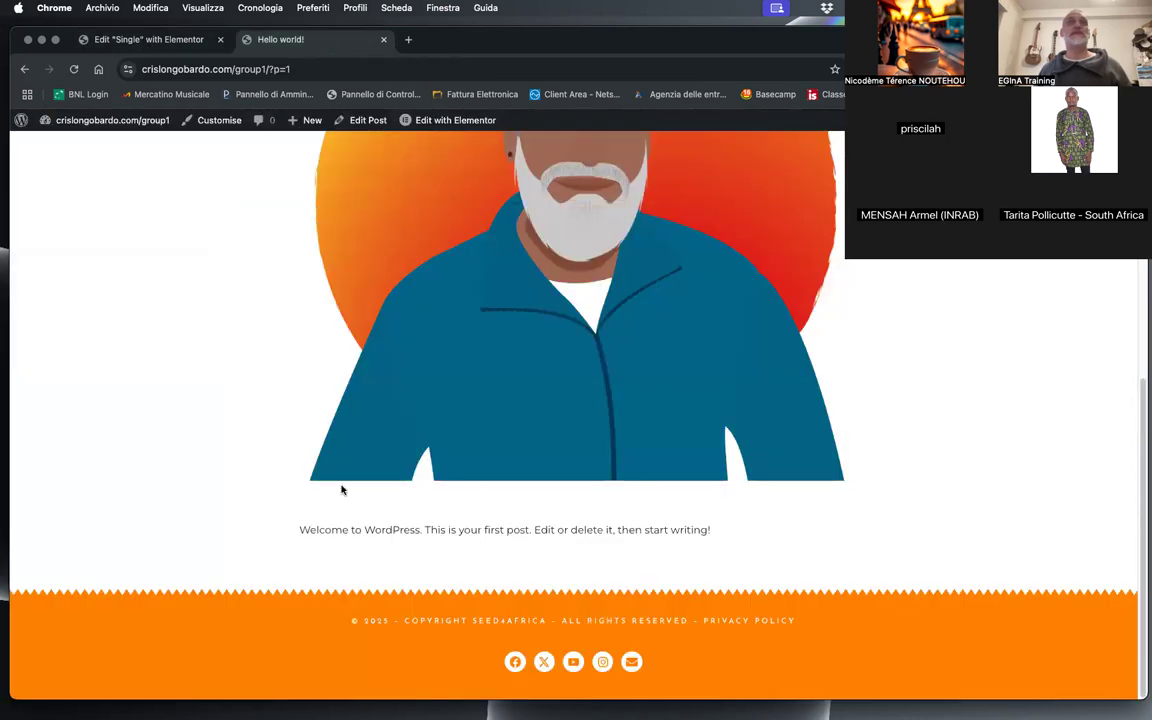
{"action": "left_click", "coordinate": [73, 69]}
{"action": "scroll", "coordinate": [280, 344], "scroll_direction": "up", "scroll_amount": 5}
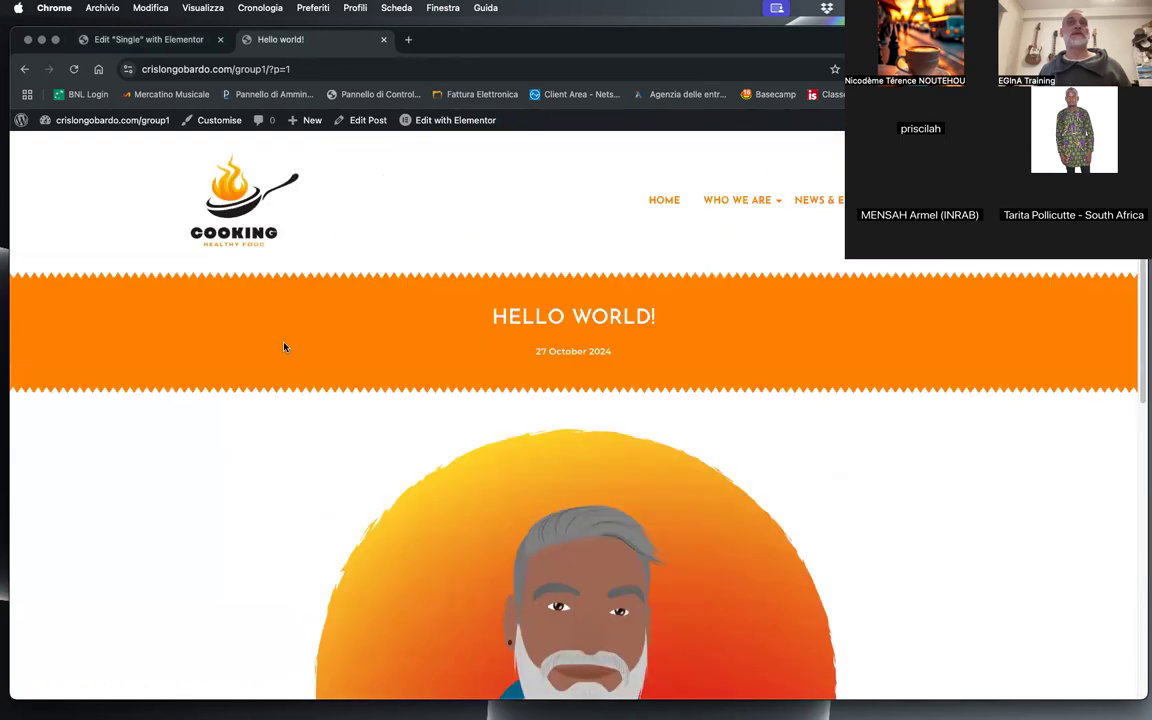
{"action": "scroll", "coordinate": [283, 345], "scroll_direction": "down", "scroll_amount": 4}
{"action": "scroll", "coordinate": [284, 346], "scroll_direction": "up", "scroll_amount": 4}
{"action": "scroll", "coordinate": [445, 345], "scroll_direction": "down", "scroll_amount": 4}
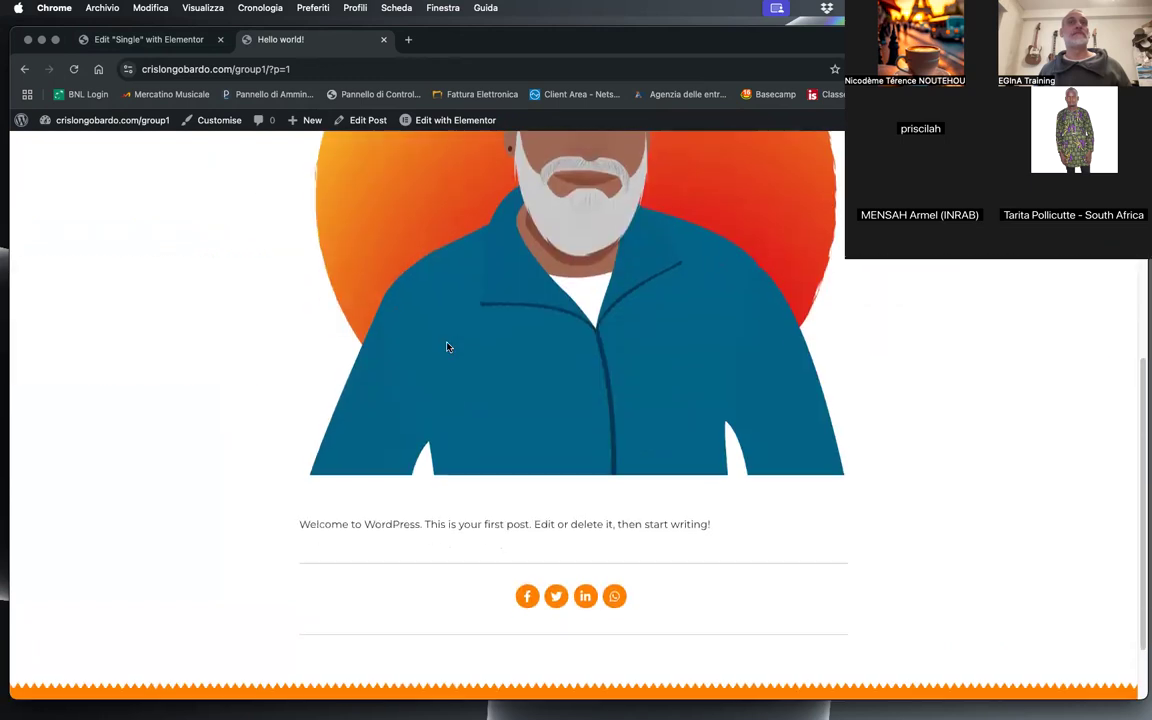
{"action": "scroll", "coordinate": [432, 350], "scroll_direction": "up", "scroll_amount": 4}
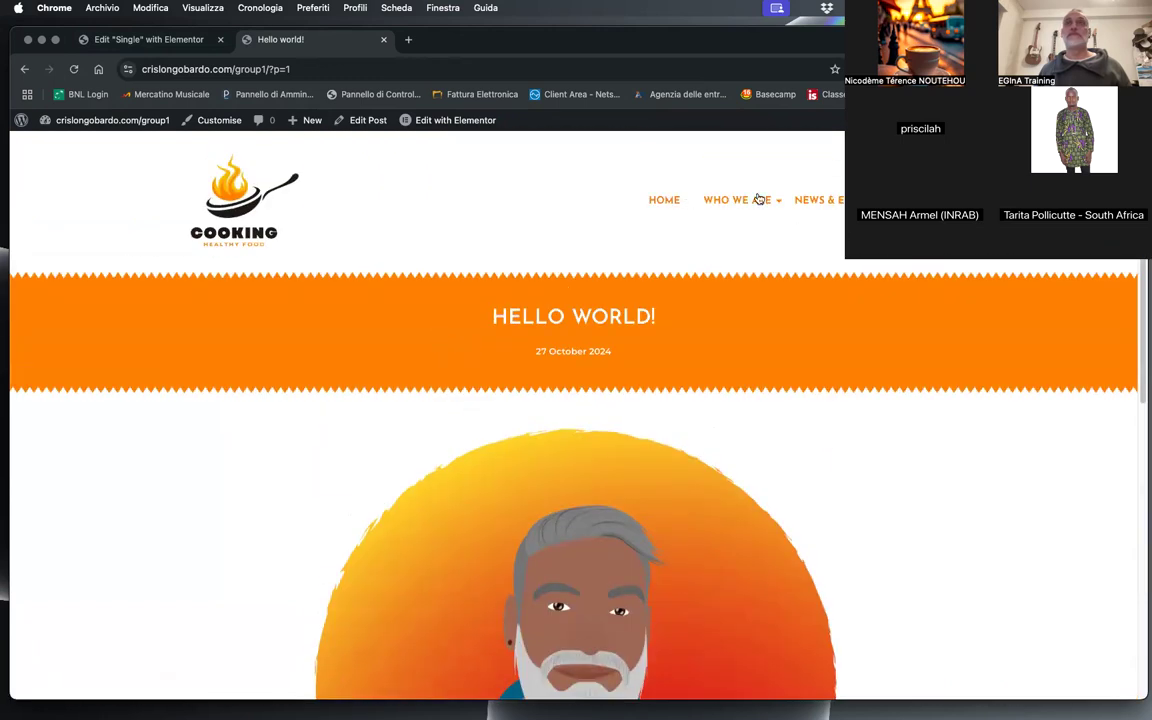
Step: Open a post from the News & Events page and examine its header, content and sharing section
{"action": "left_click", "coordinate": [836, 202]}
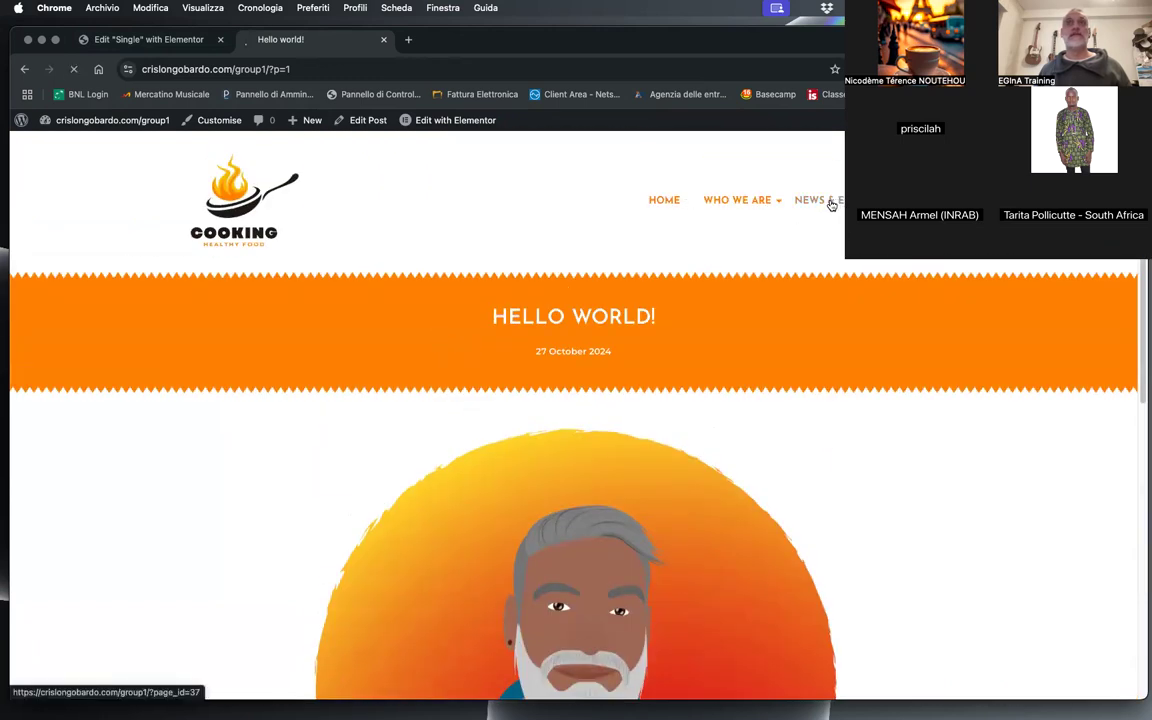
{"action": "scroll", "coordinate": [548, 465], "scroll_direction": "down", "scroll_amount": 1}
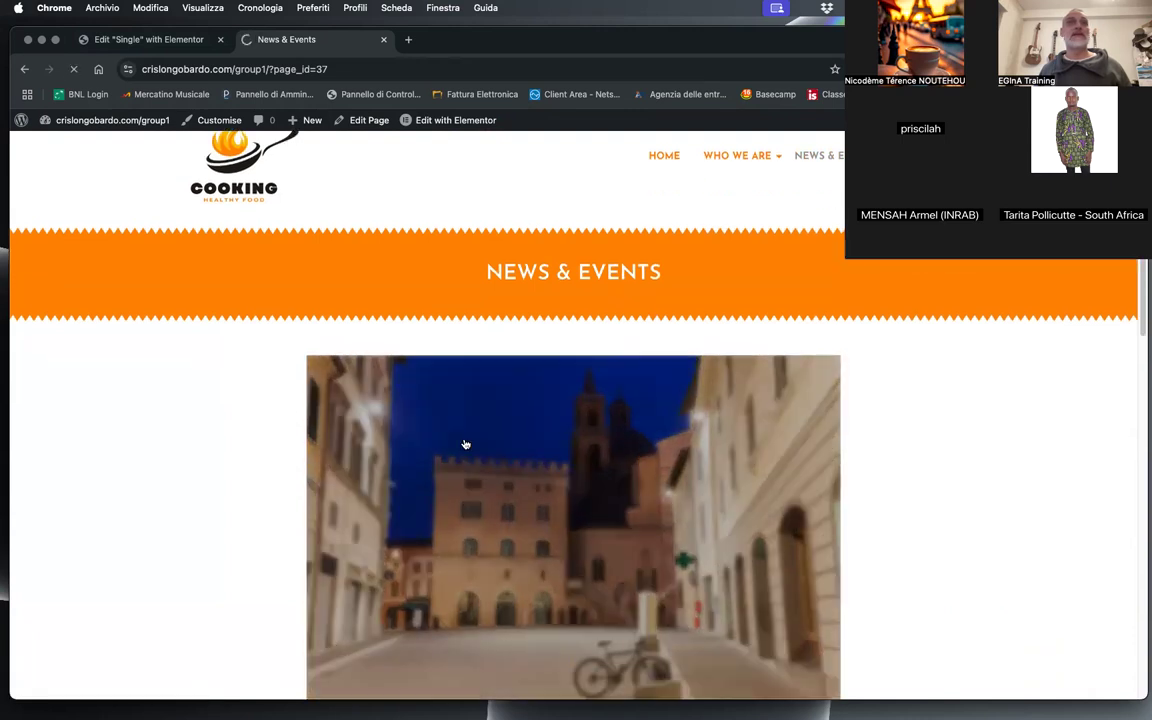
{"action": "scroll", "coordinate": [250, 400], "scroll_direction": "down", "scroll_amount": 10}
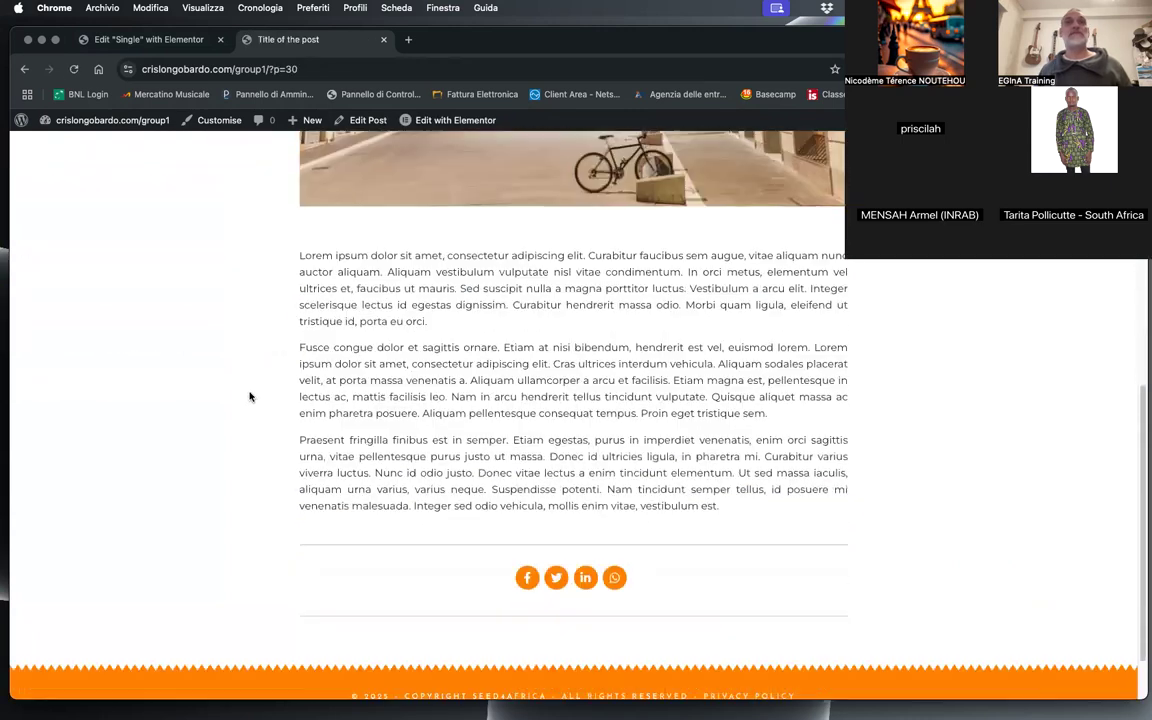
{"action": "scroll", "coordinate": [249, 395], "scroll_direction": "up", "scroll_amount": 10}
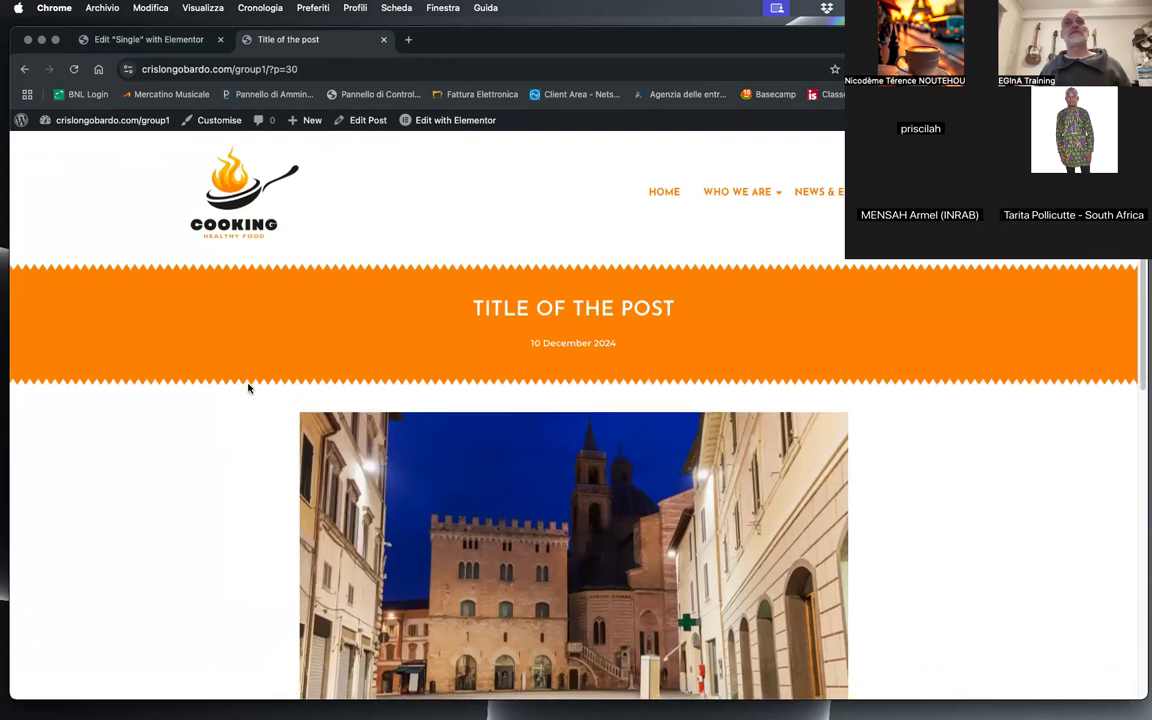
{"action": "scroll", "coordinate": [248, 388], "scroll_direction": "down", "scroll_amount": 6}
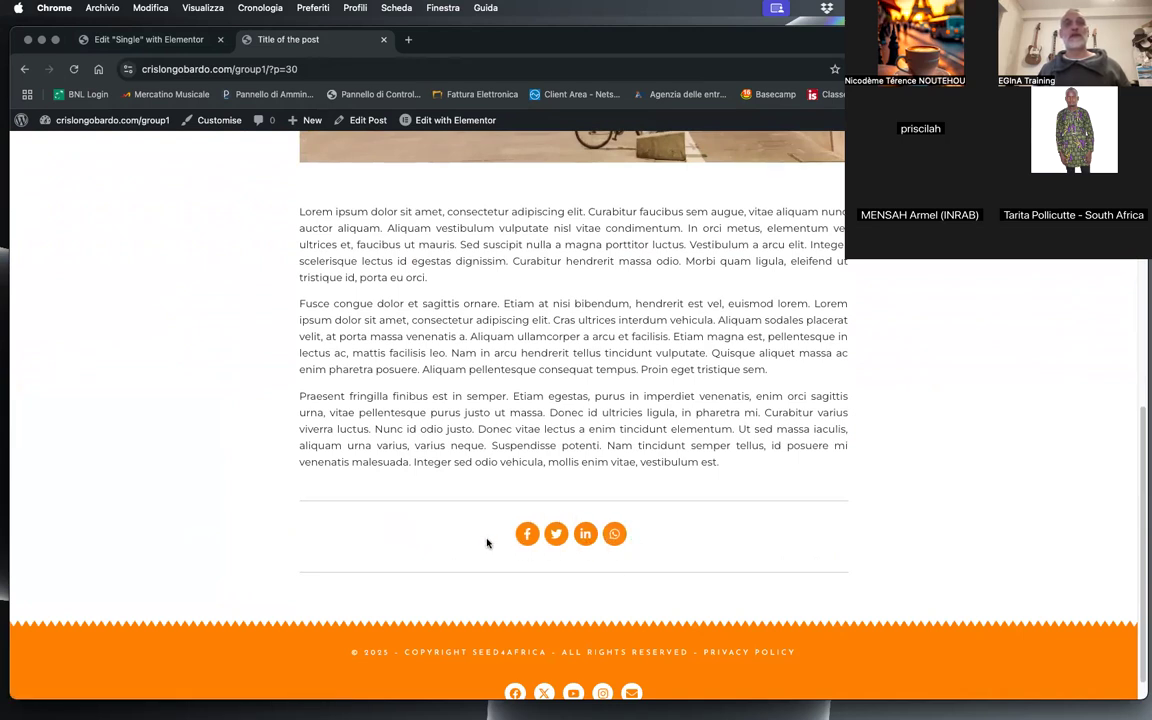
{"action": "scroll", "coordinate": [487, 543], "scroll_direction": "down", "scroll_amount": 1}
{"action": "left_click_drag", "start_coordinate": [360, 383], "coordinate": [347, 424]}
{"action": "left_click", "coordinate": [296, 411]}
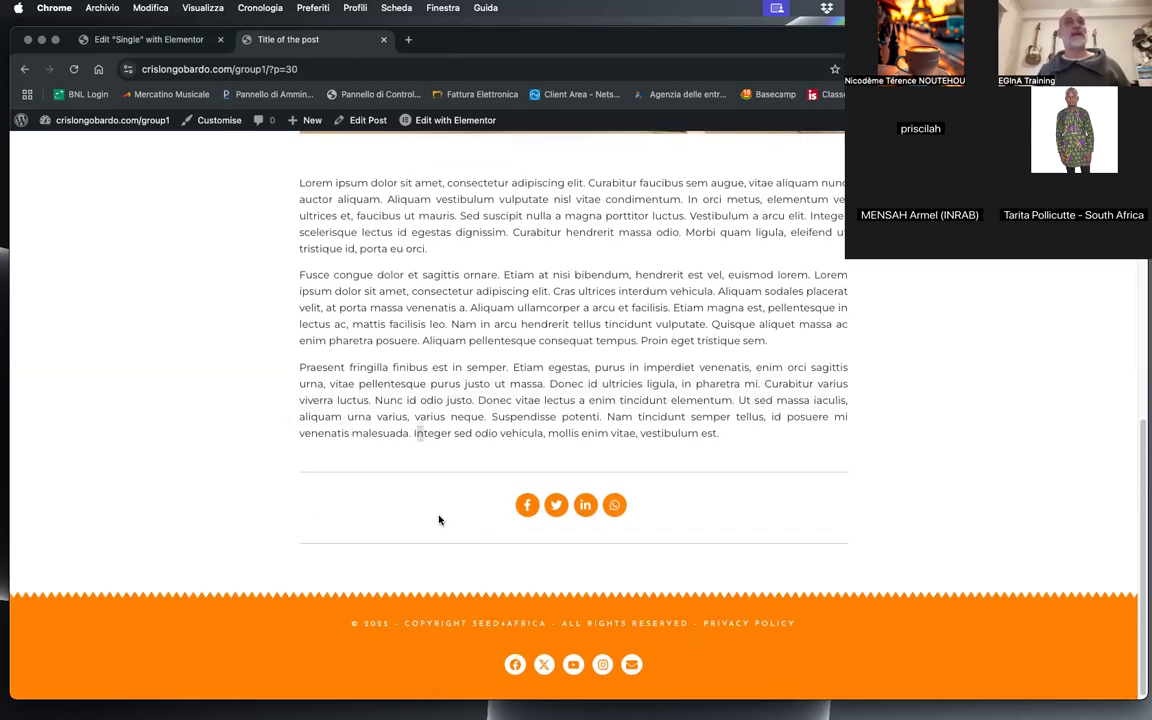
Step: Return to the Single template editor and add a Post Navigation widget below the second divider
{"action": "left_click", "coordinate": [72, 39]}
{"action": "left_click", "coordinate": [68, 126]}
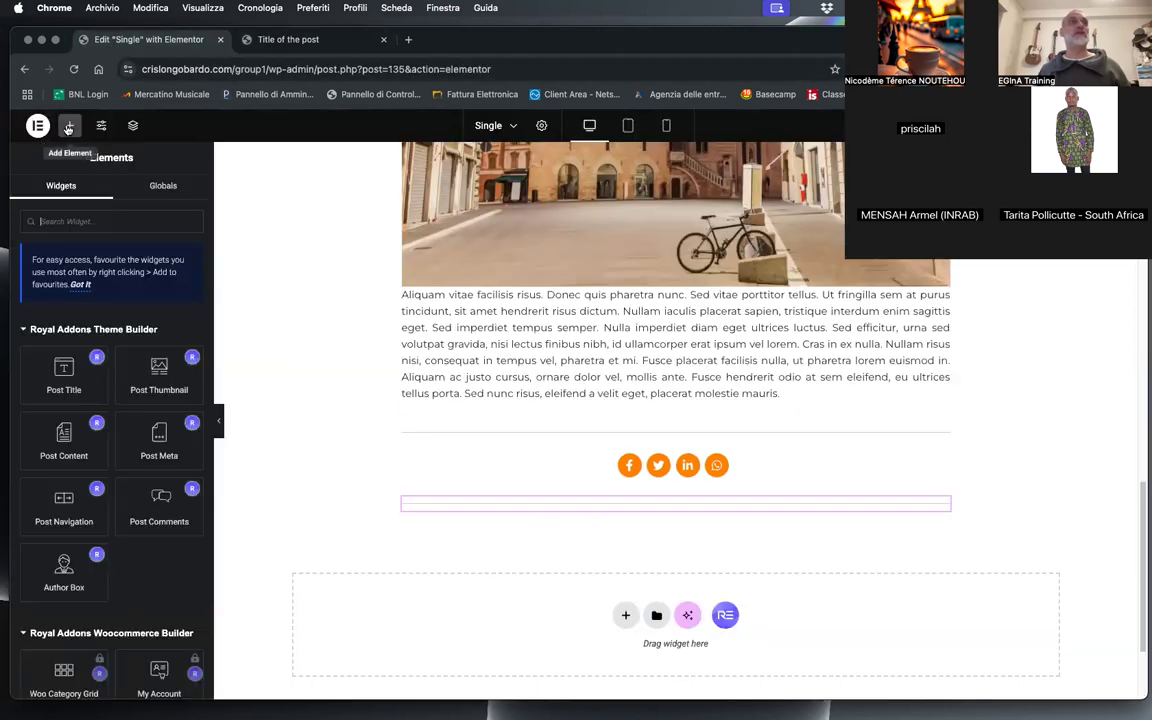
{"action": "left_click_drag", "start_coordinate": [53, 510], "coordinate": [688, 519]}
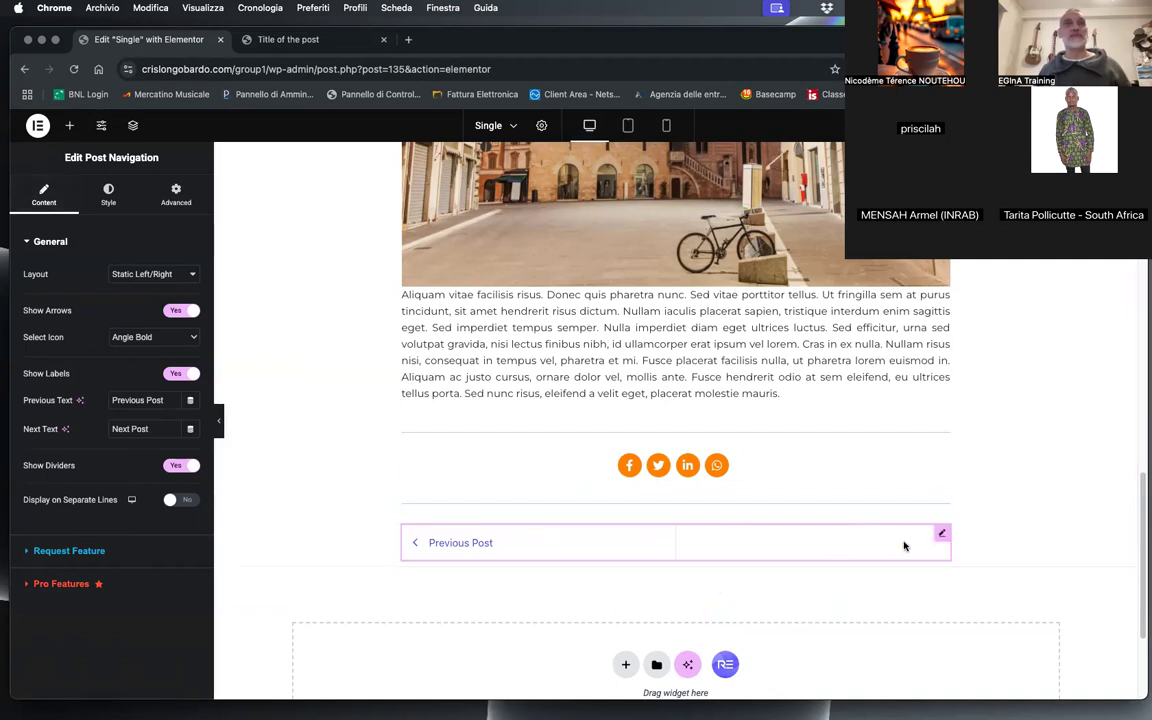
Step: Set the normal-state colour of the post navigation arrows to the orange #FF8B02
{"action": "left_click", "coordinate": [108, 195]}
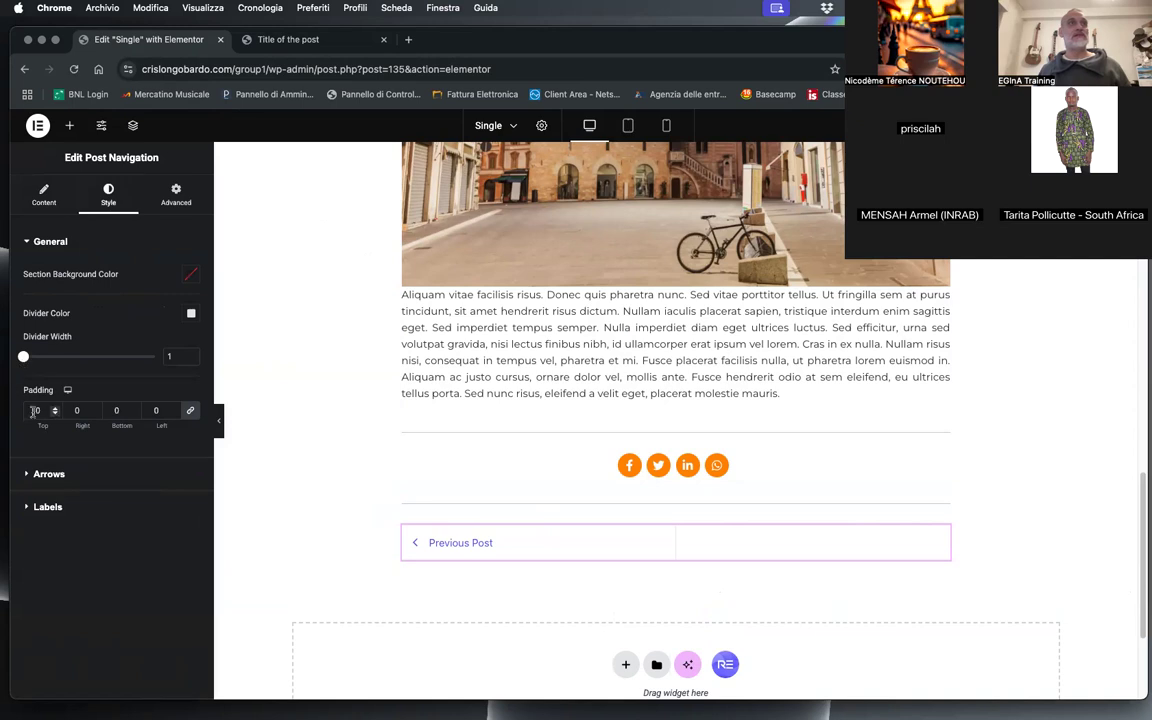
{"action": "left_click", "coordinate": [47, 474]}
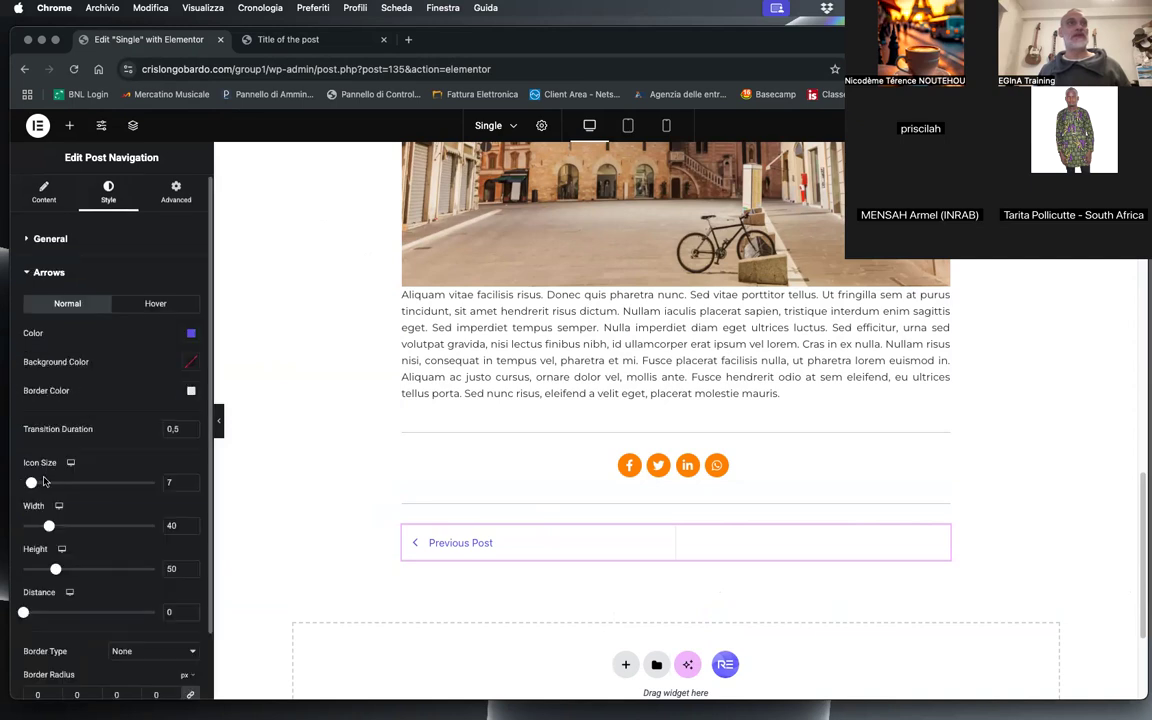
{"action": "left_click", "coordinate": [191, 333]}
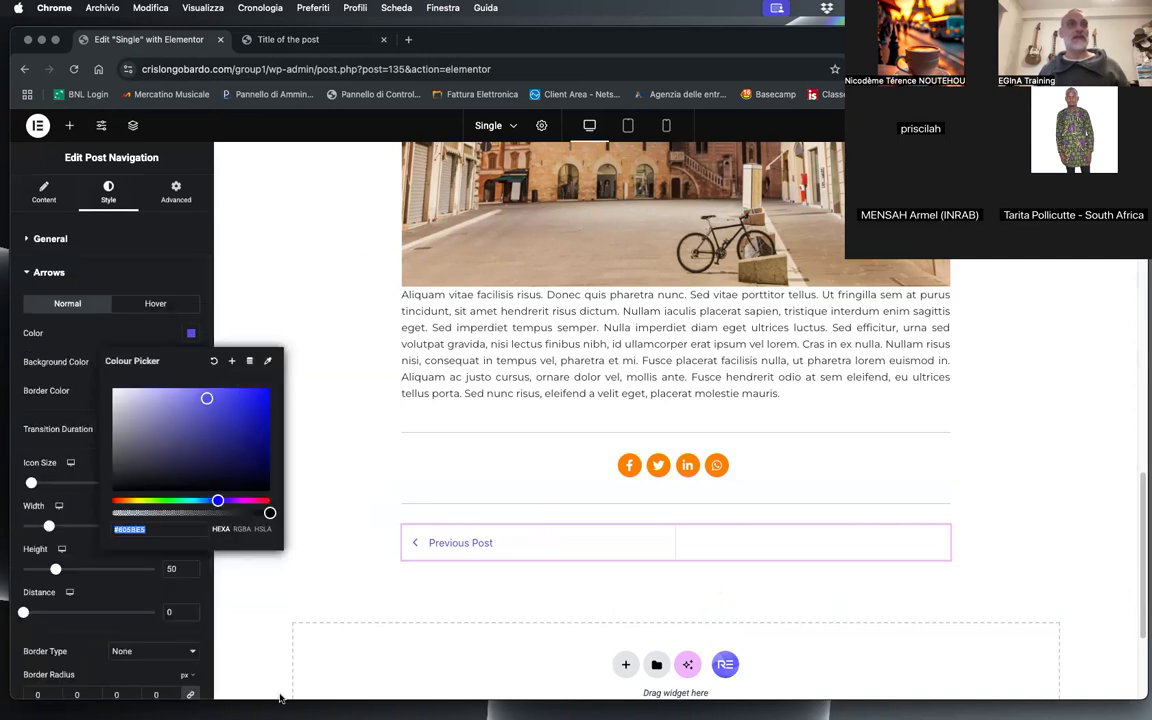
{"action": "type", "text": "#FF8B02"}
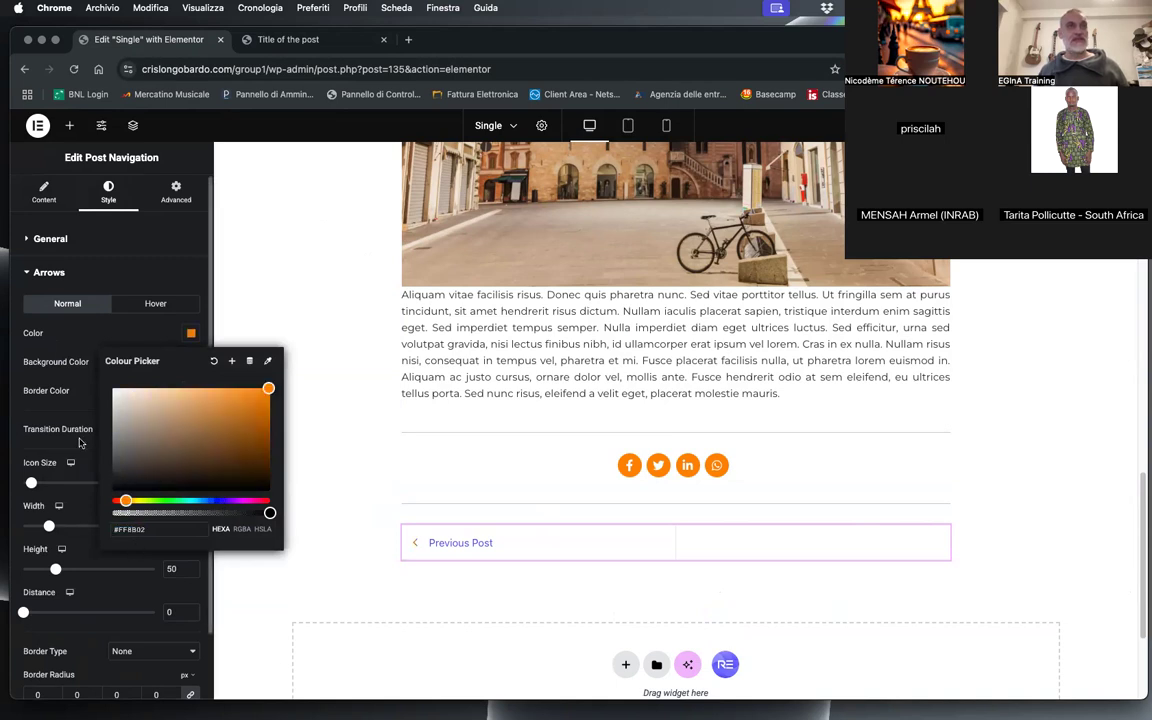
{"action": "left_click", "coordinate": [67, 409]}
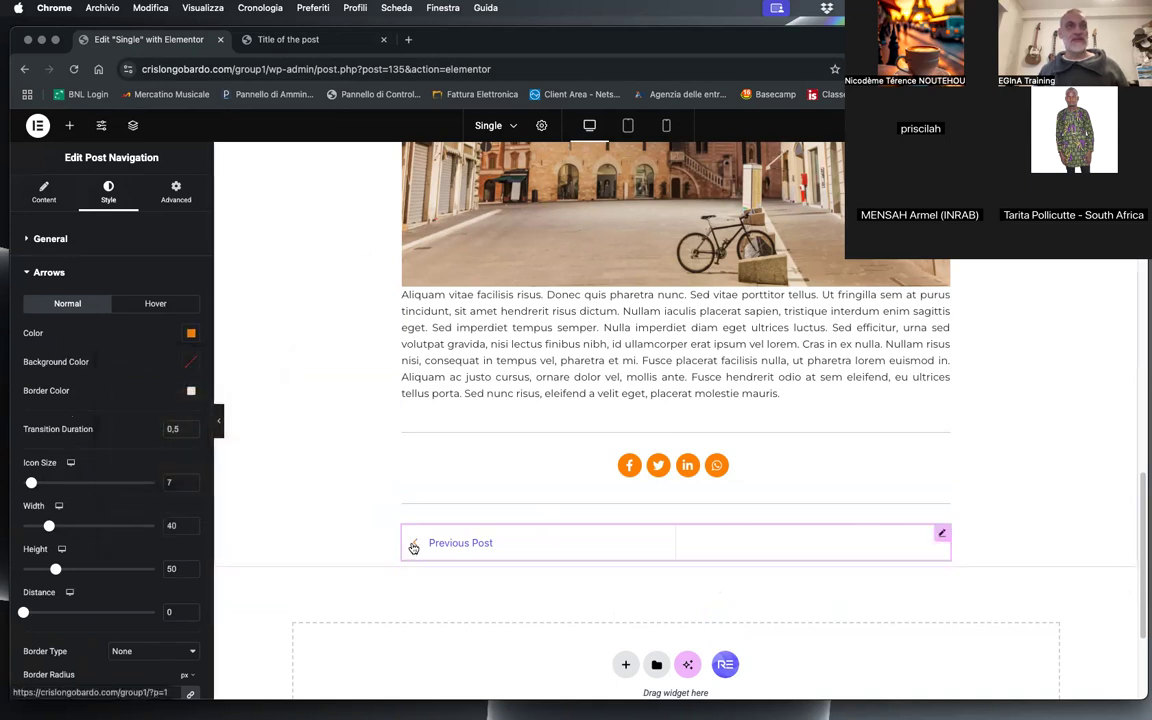
Step: Set the hover-state colour of the post navigation arrows to #999
{"action": "left_click", "coordinate": [155, 303]}
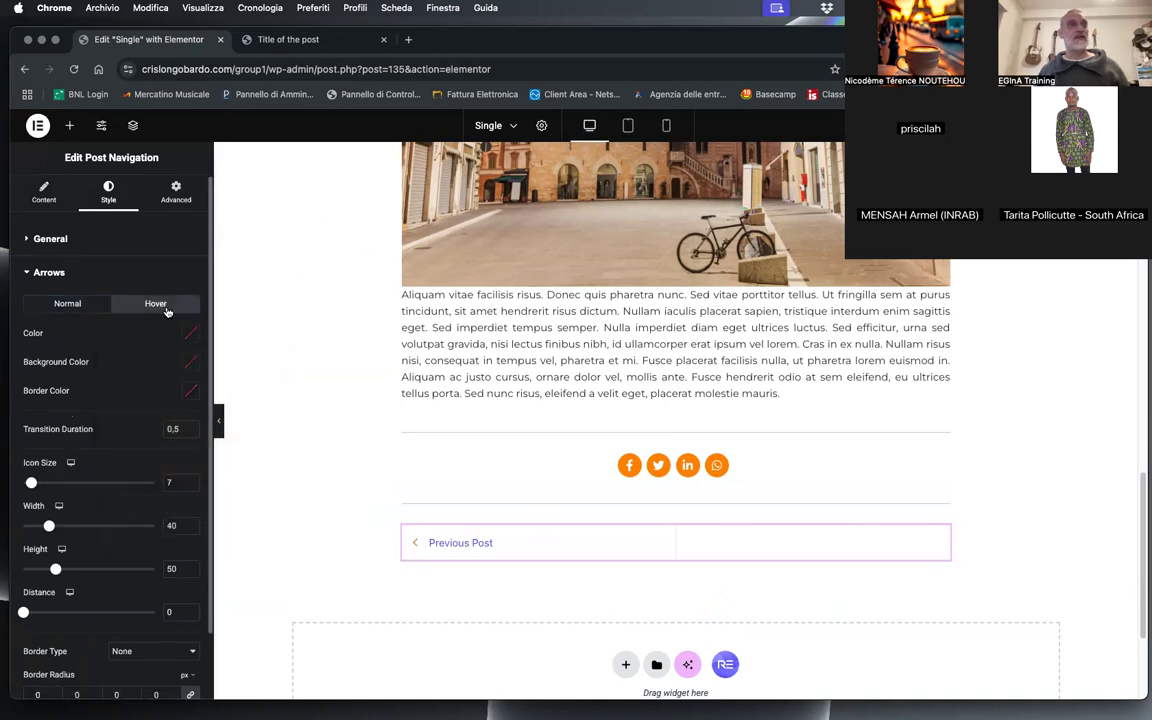
{"action": "left_click", "coordinate": [190, 333]}
{"action": "left_click", "coordinate": [134, 530]}
{"action": "type", "text": "#999"}
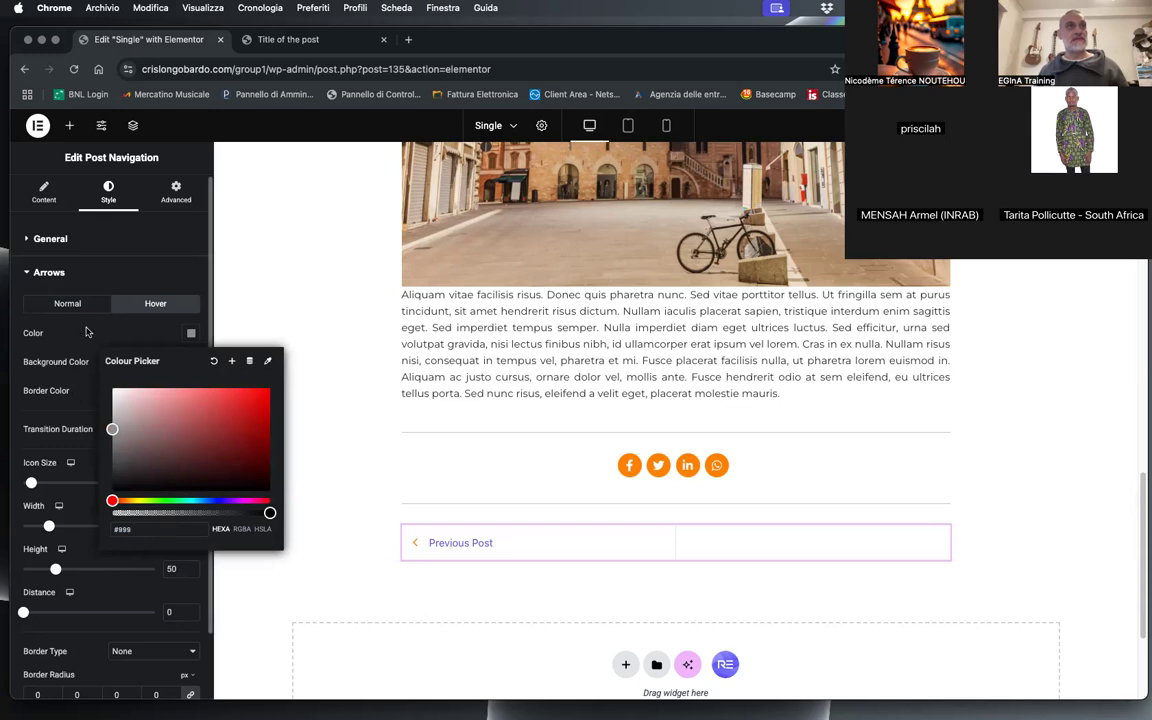
Step: Set the normal-state colour of the post navigation labels to #666
{"action": "left_click", "coordinate": [86, 332]}
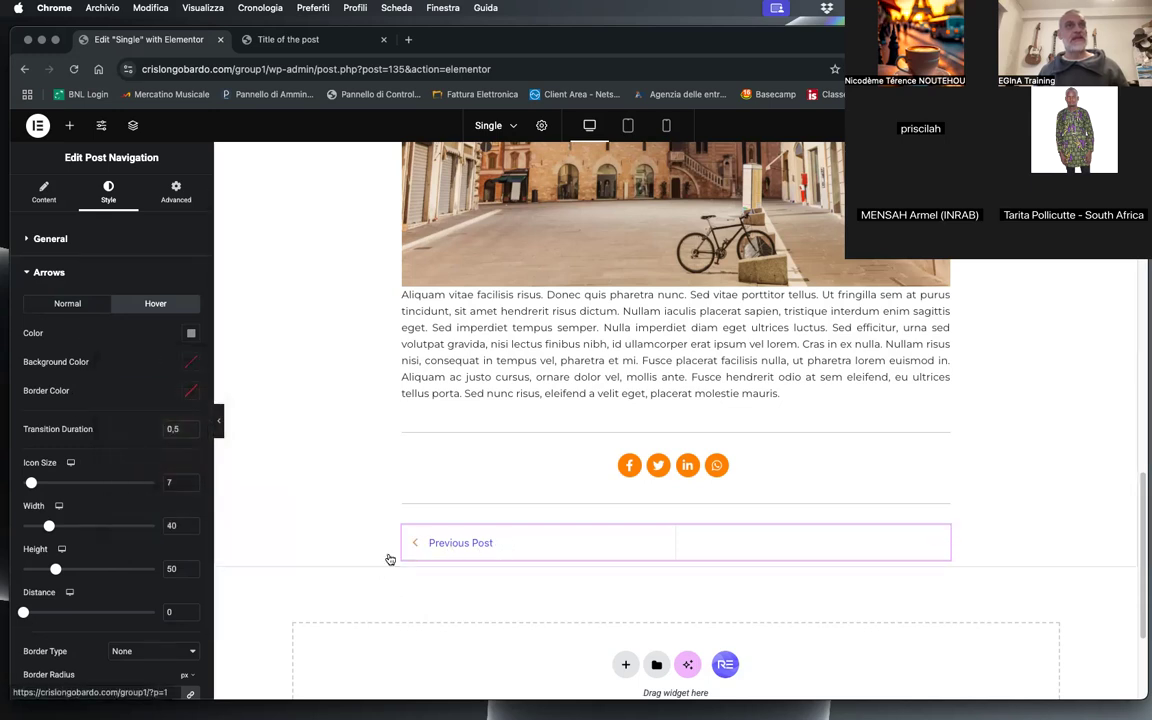
{"action": "left_click", "coordinate": [48, 272]}
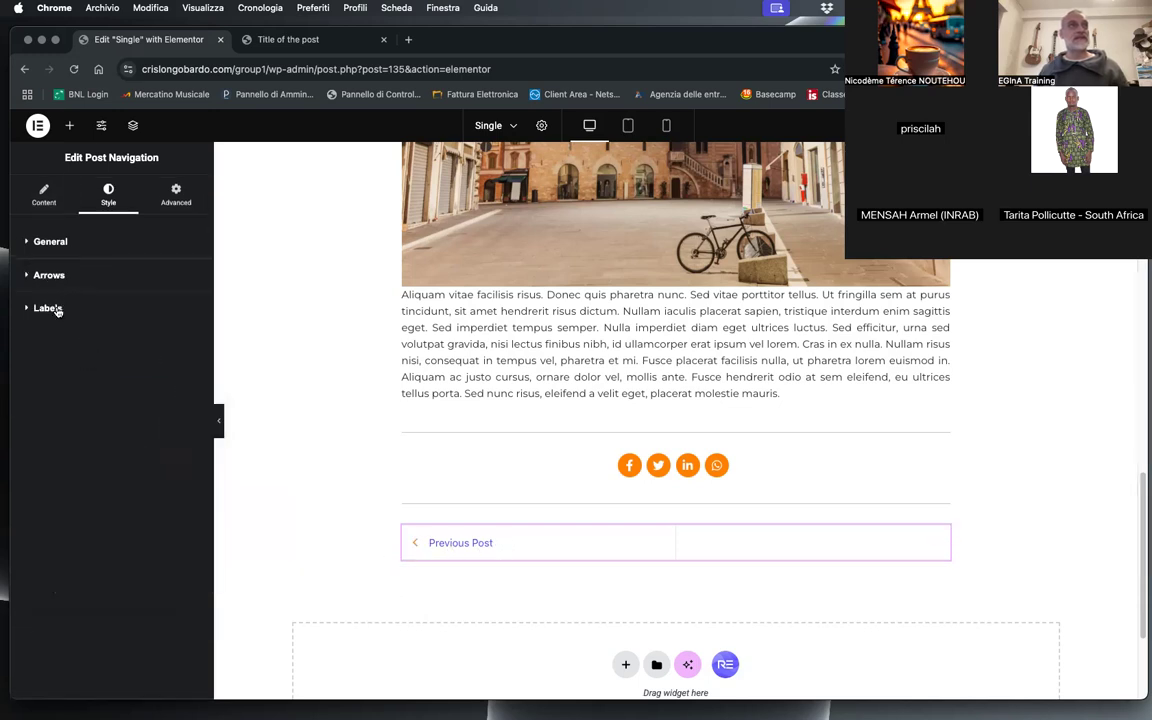
{"action": "left_click", "coordinate": [57, 311]}
{"action": "left_click", "coordinate": [189, 369]}
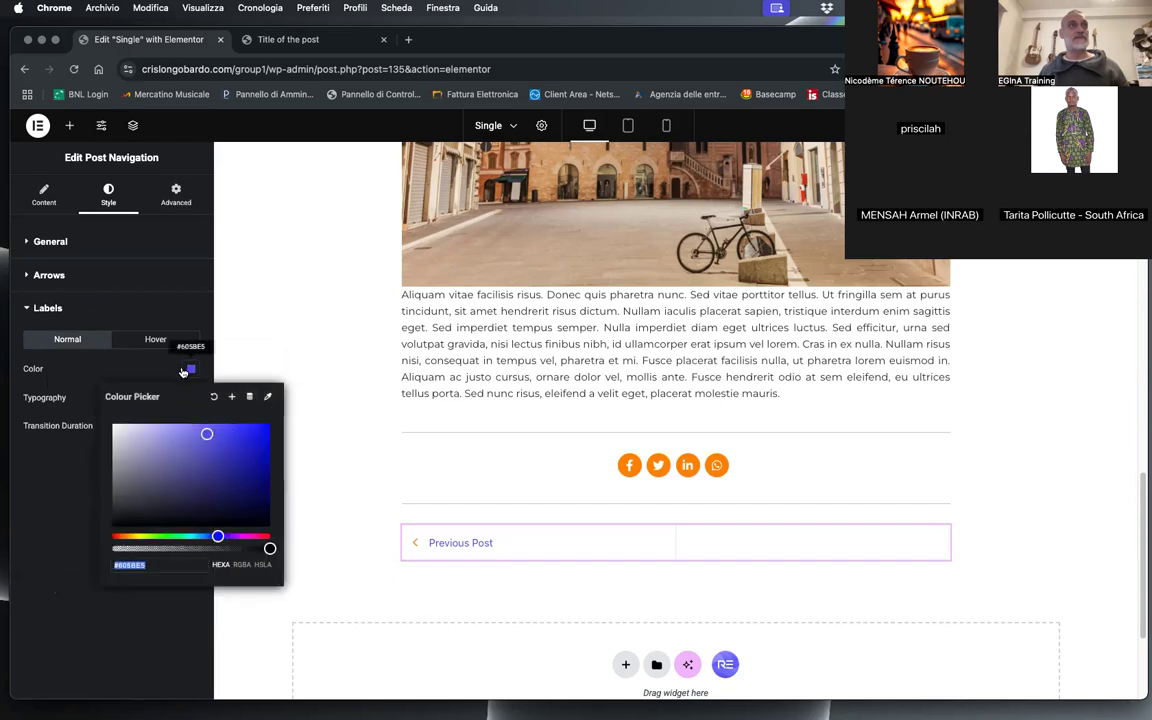
{"action": "double_click", "coordinate": [126, 570]}
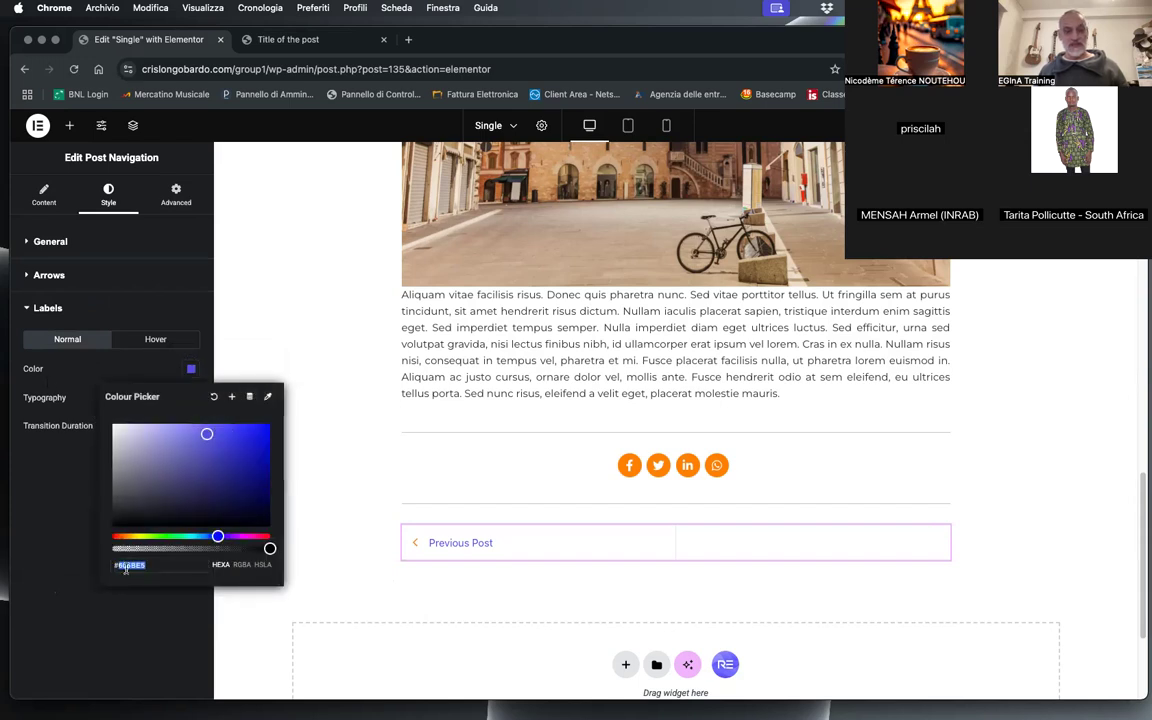
{"action": "type", "text": "666"}
{"action": "left_click", "coordinate": [75, 532]}
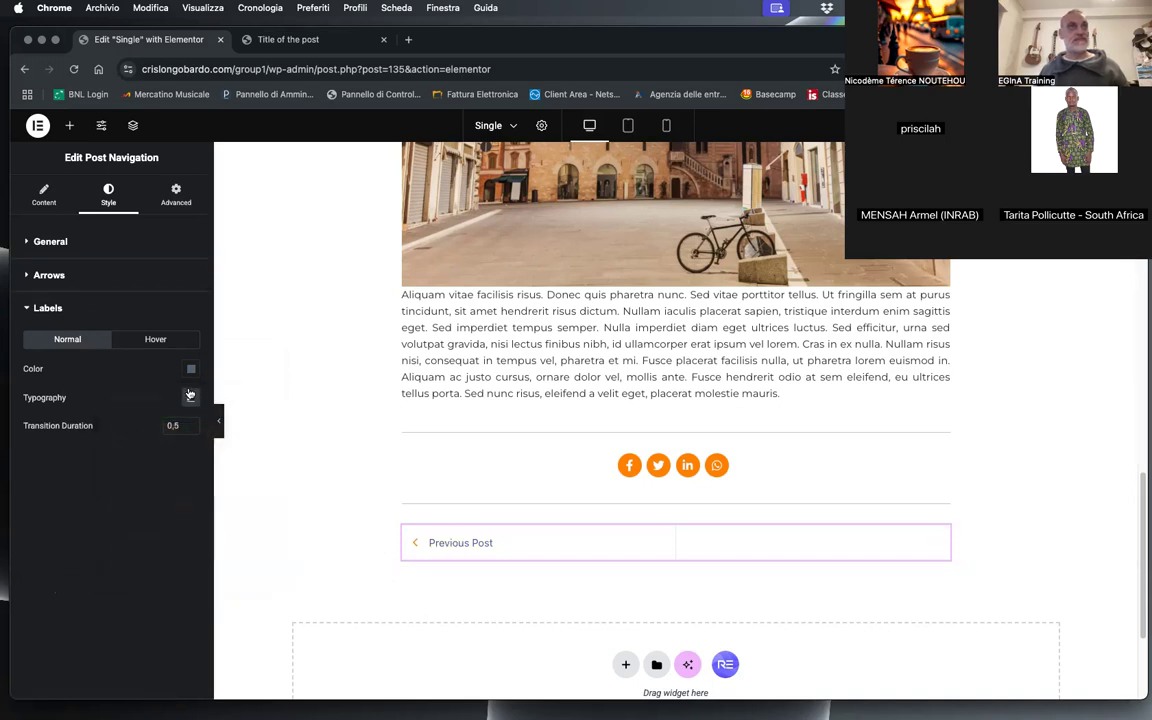
Step: Set the hover-state colour of the post navigation labels to #ccc
{"action": "left_click", "coordinate": [158, 344]}
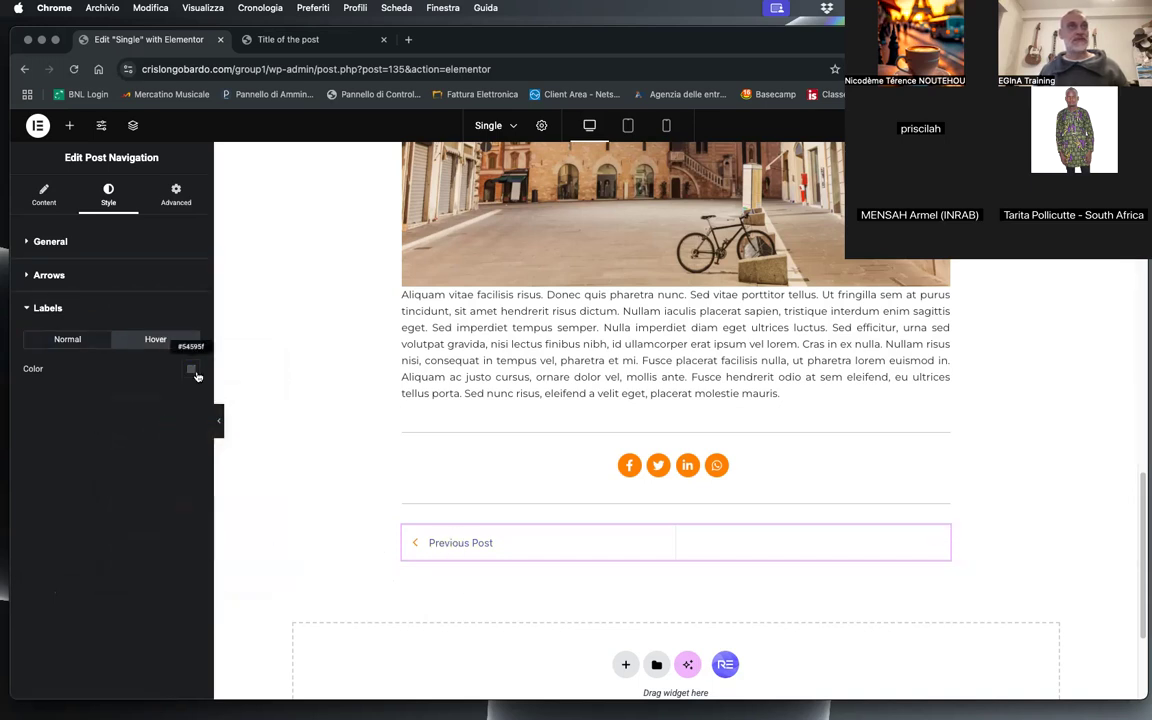
{"action": "left_click", "coordinate": [191, 369]}
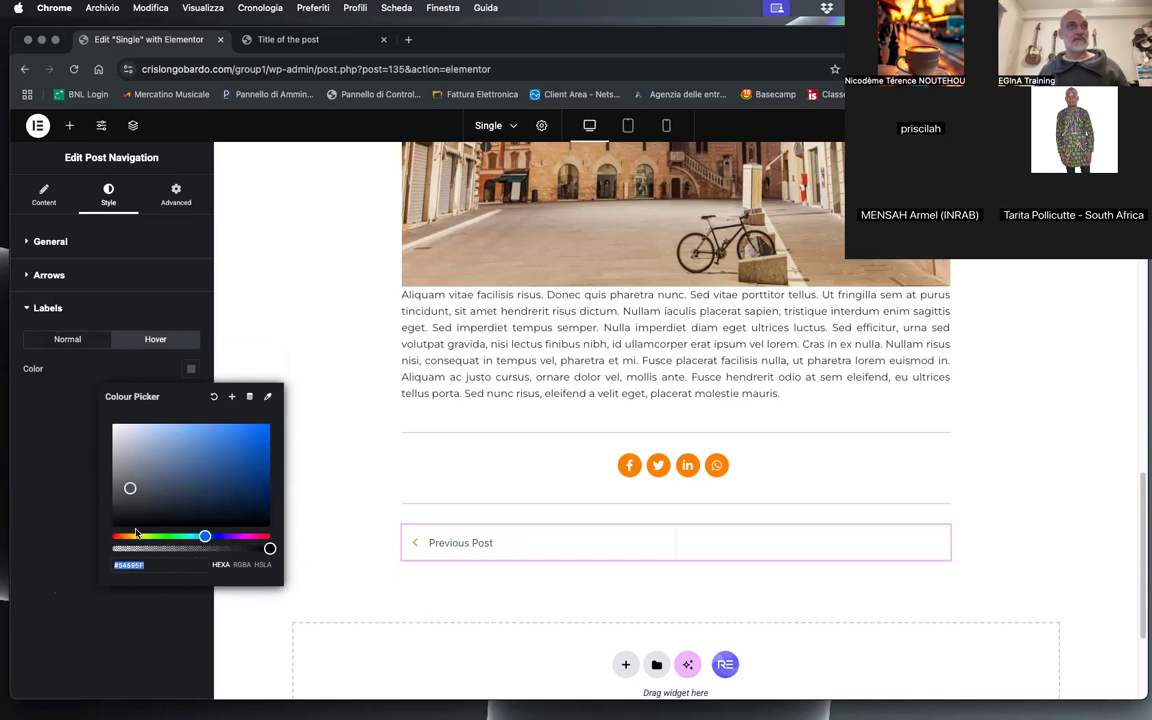
{"action": "type", "text": "ccc"}
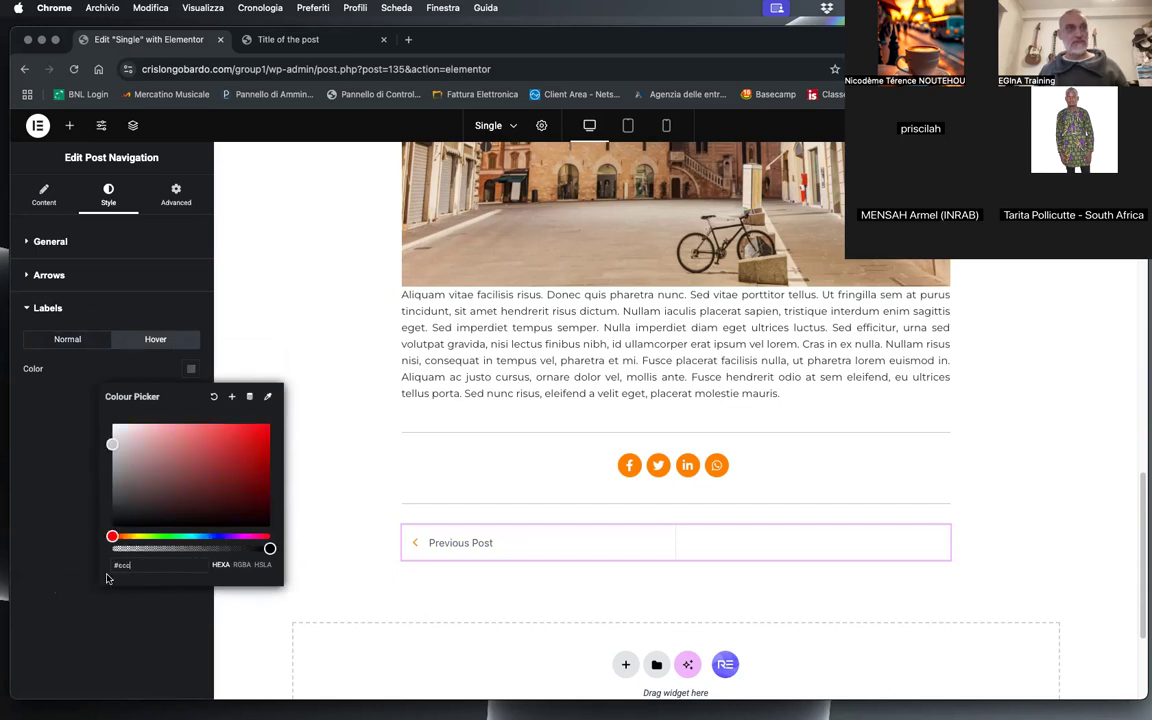
{"action": "left_click", "coordinate": [64, 536]}
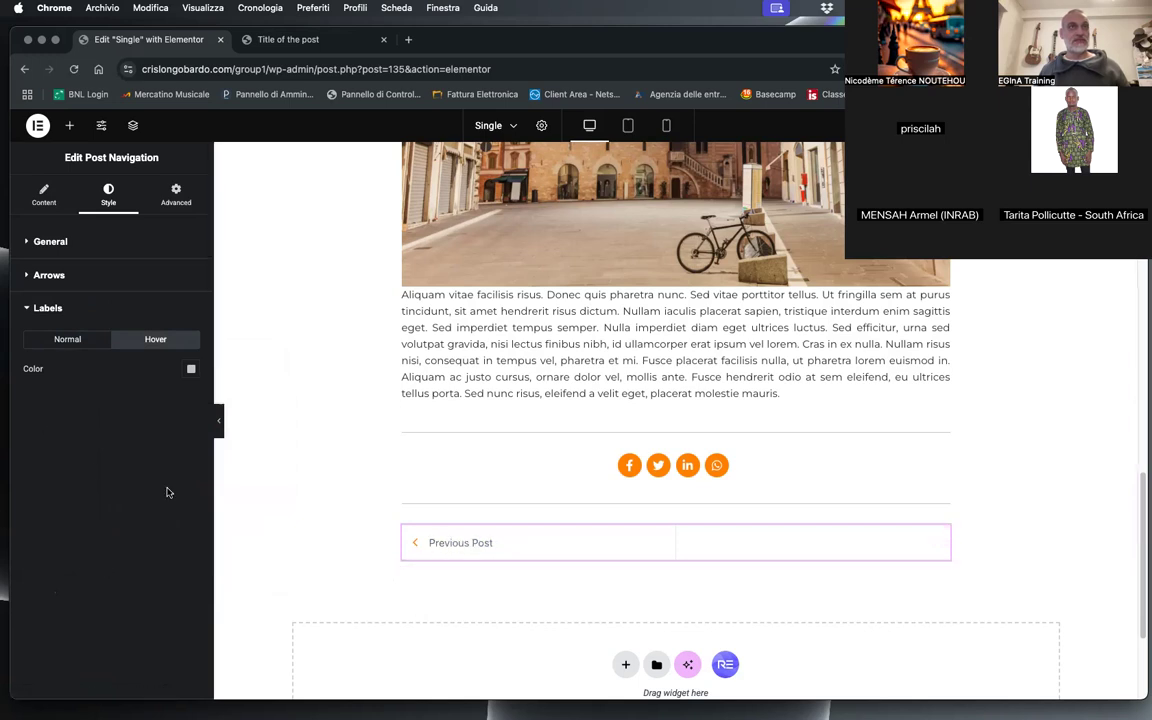
{"action": "left_click", "coordinate": [28, 245]}
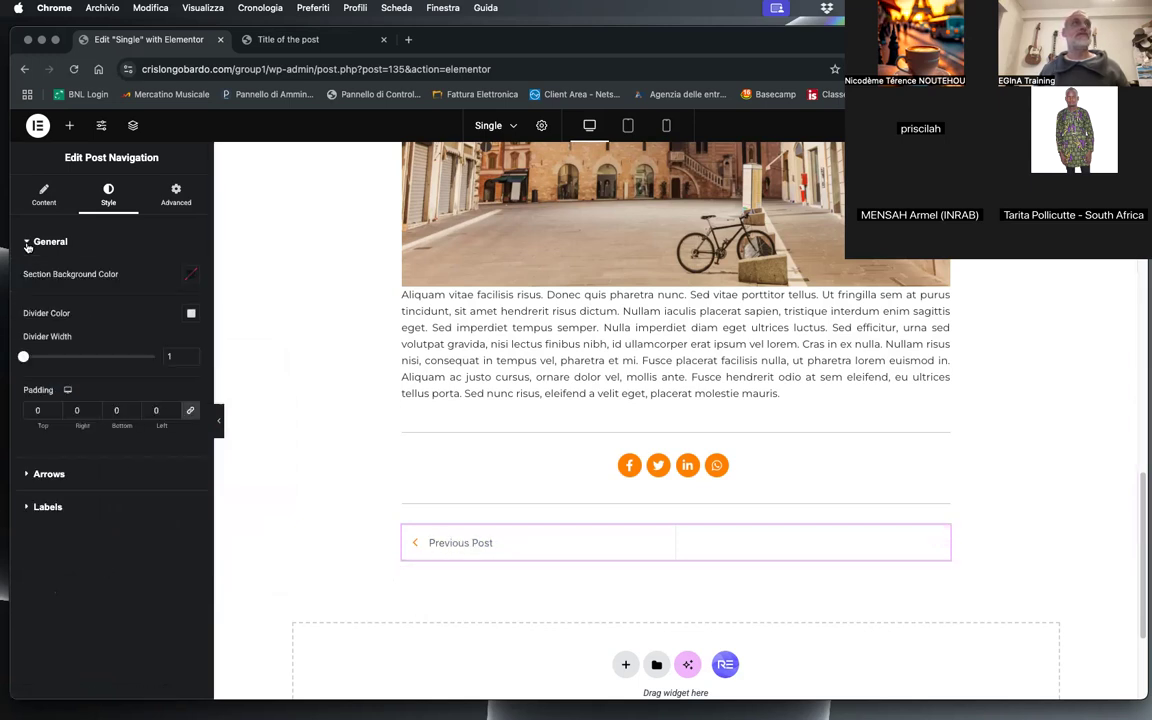
{"action": "left_click", "coordinate": [28, 245]}
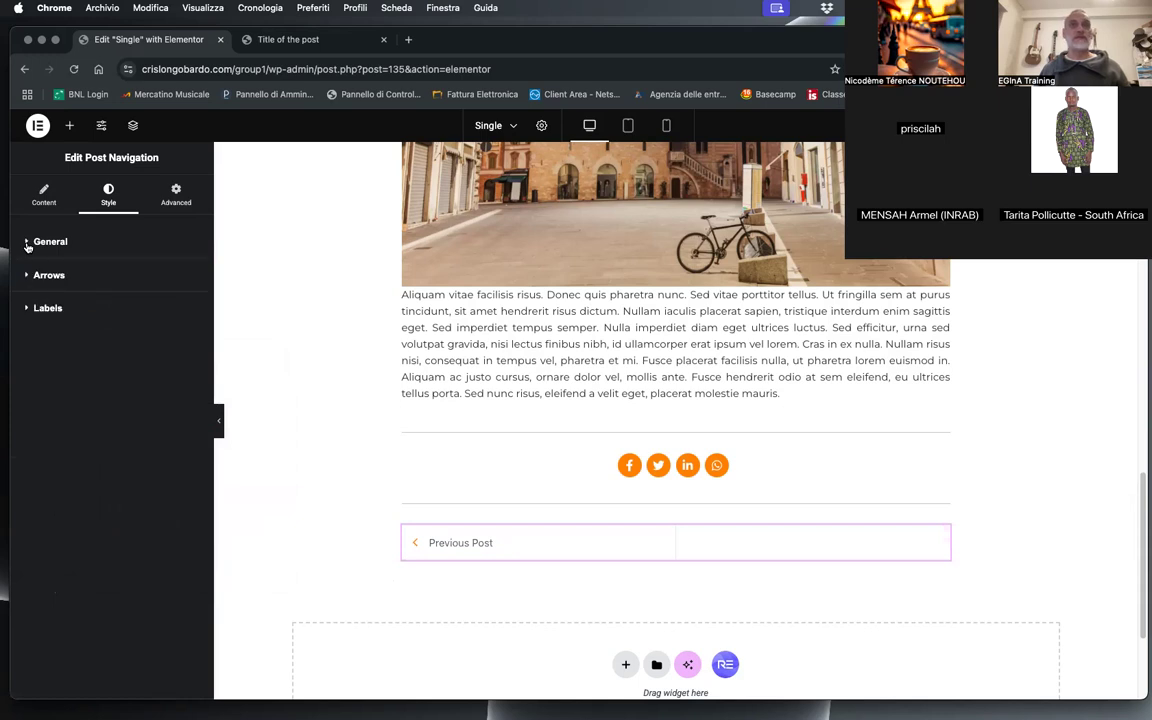
{"action": "left_click", "coordinate": [25, 278]}
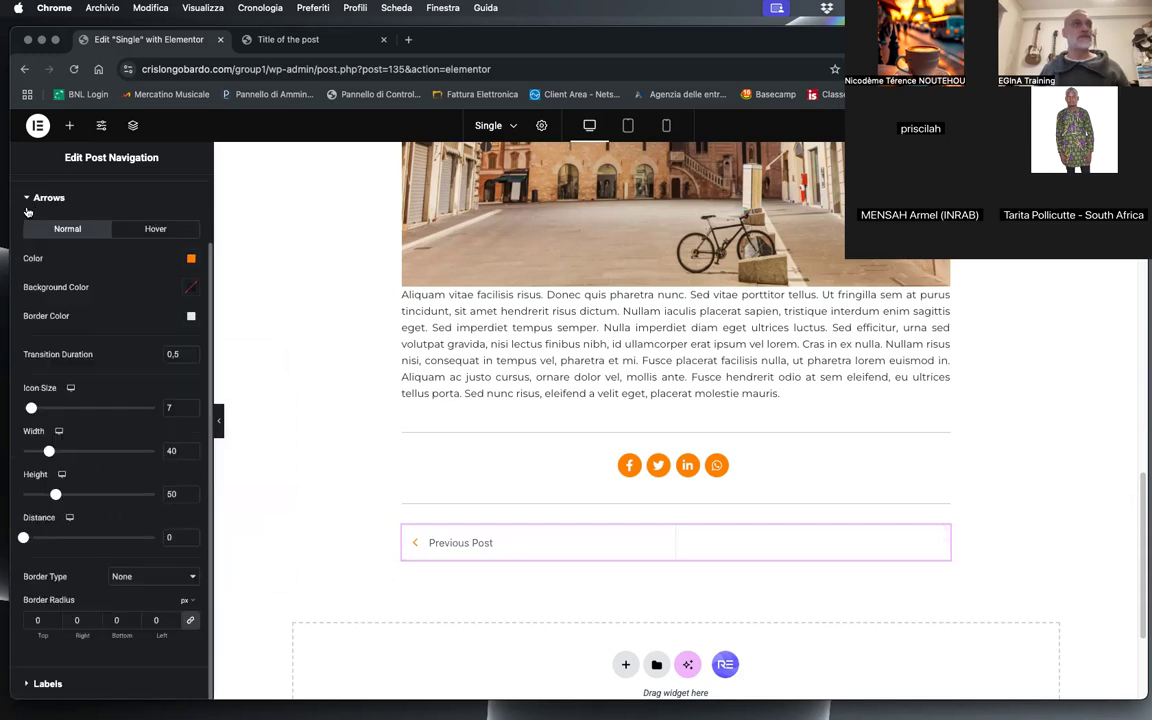
{"action": "left_click", "coordinate": [27, 199]}
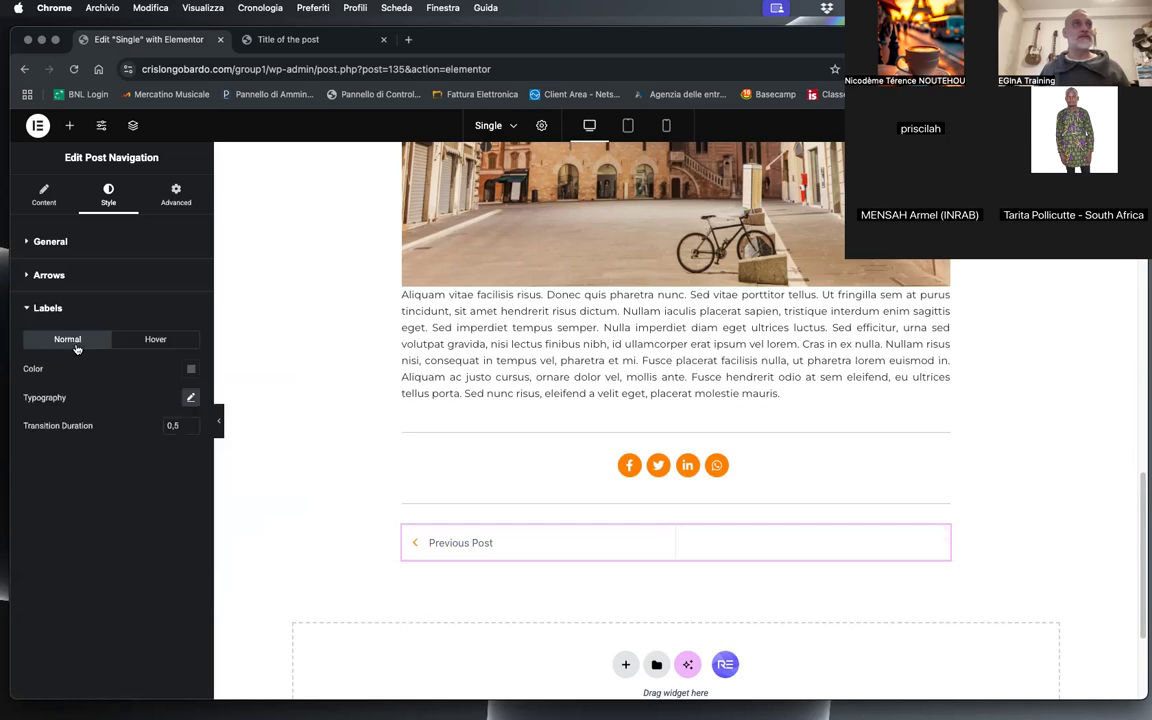
Step: Set the post navigation labels' typography to Montserrat, size 13 px, weight 500 (Medium)
{"action": "left_click", "coordinate": [190, 397]}
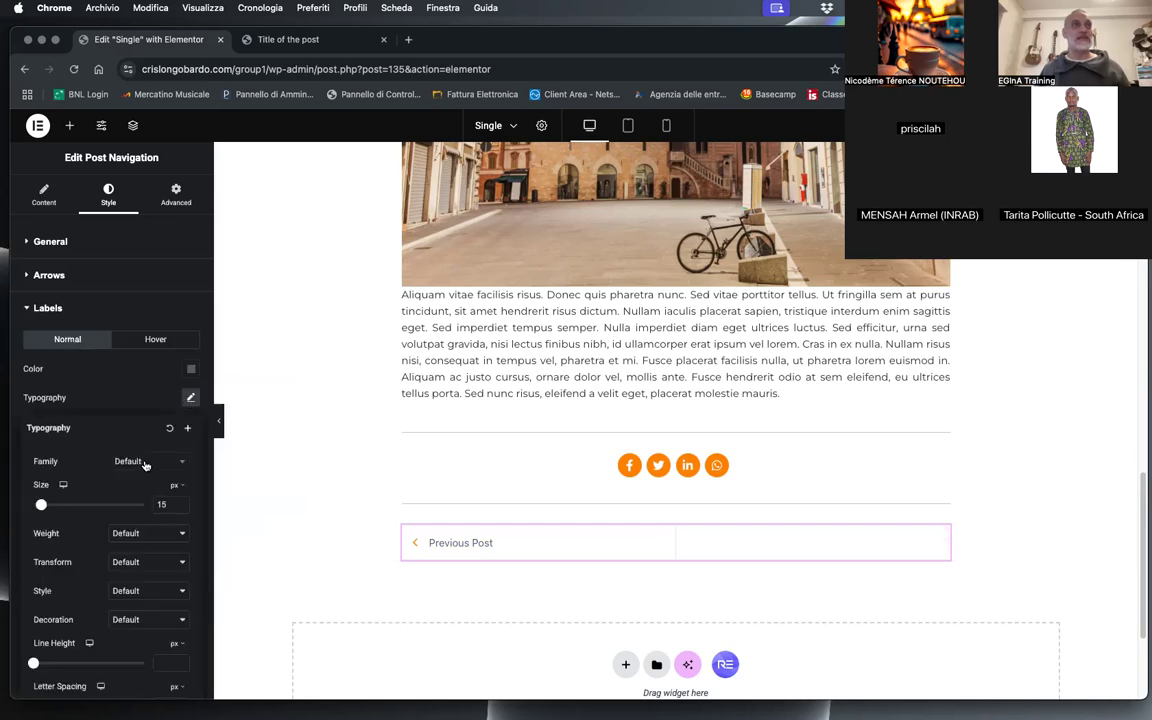
{"action": "left_click", "coordinate": [145, 463]}
{"action": "type", "text": "montse"}
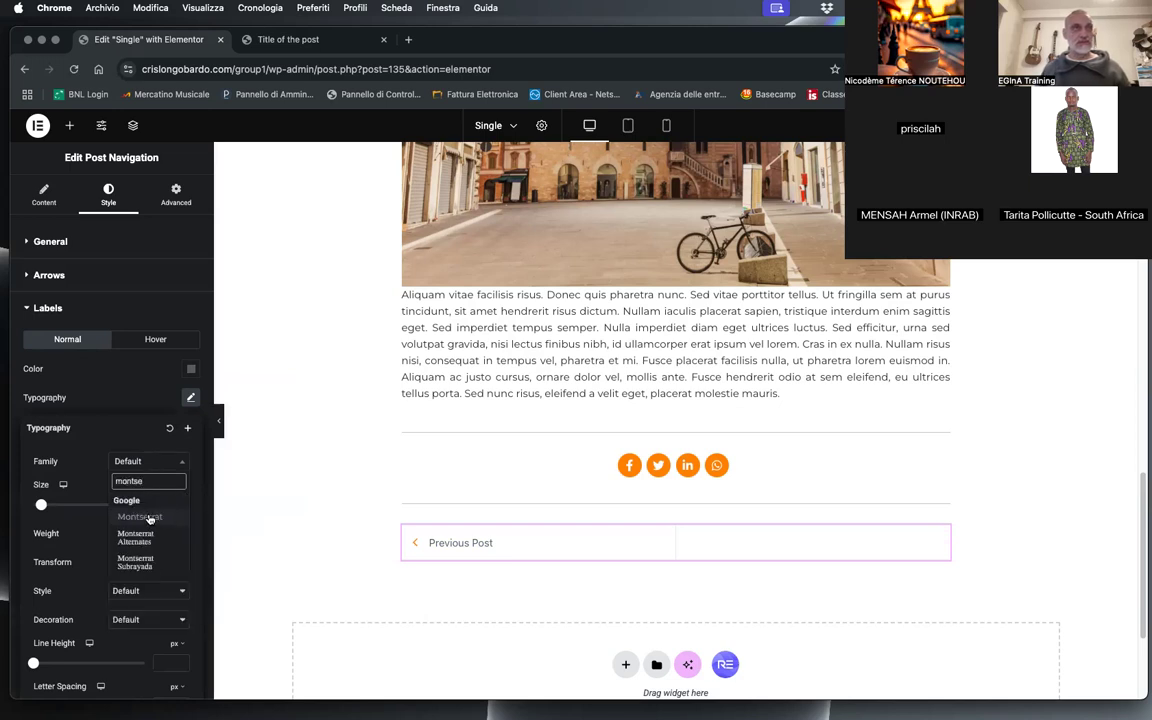
{"action": "left_click", "coordinate": [140, 517]}
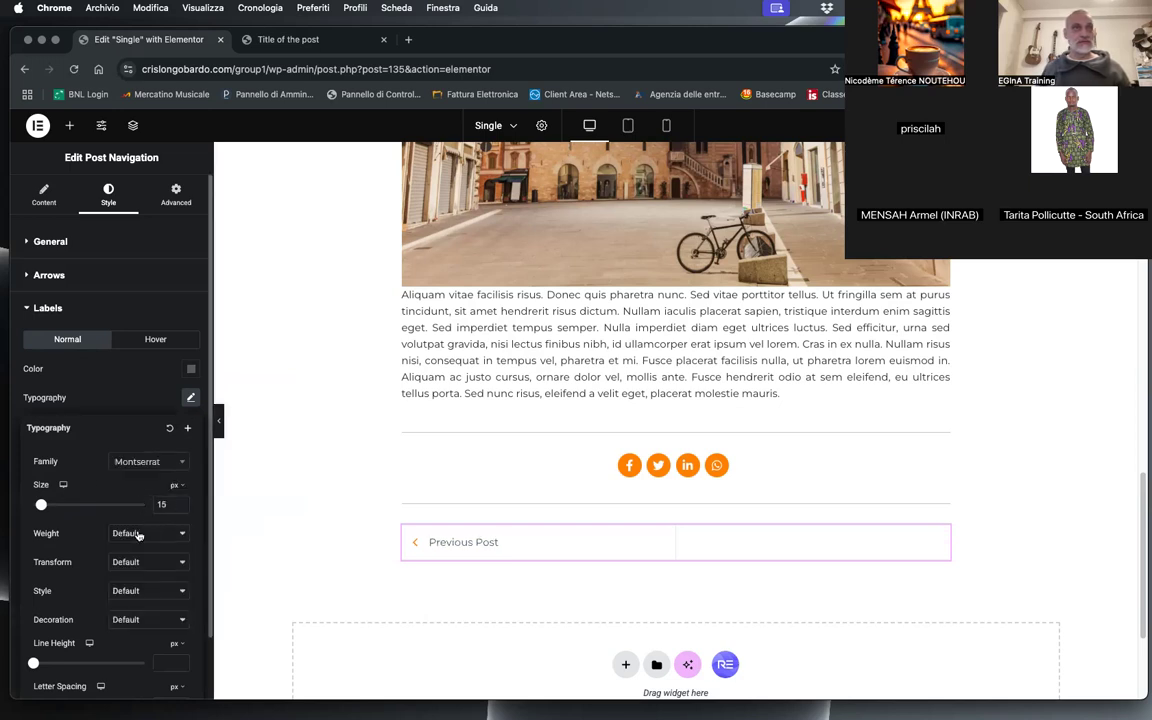
{"action": "left_click", "coordinate": [128, 533]}
{"action": "left_click", "coordinate": [137, 457]}
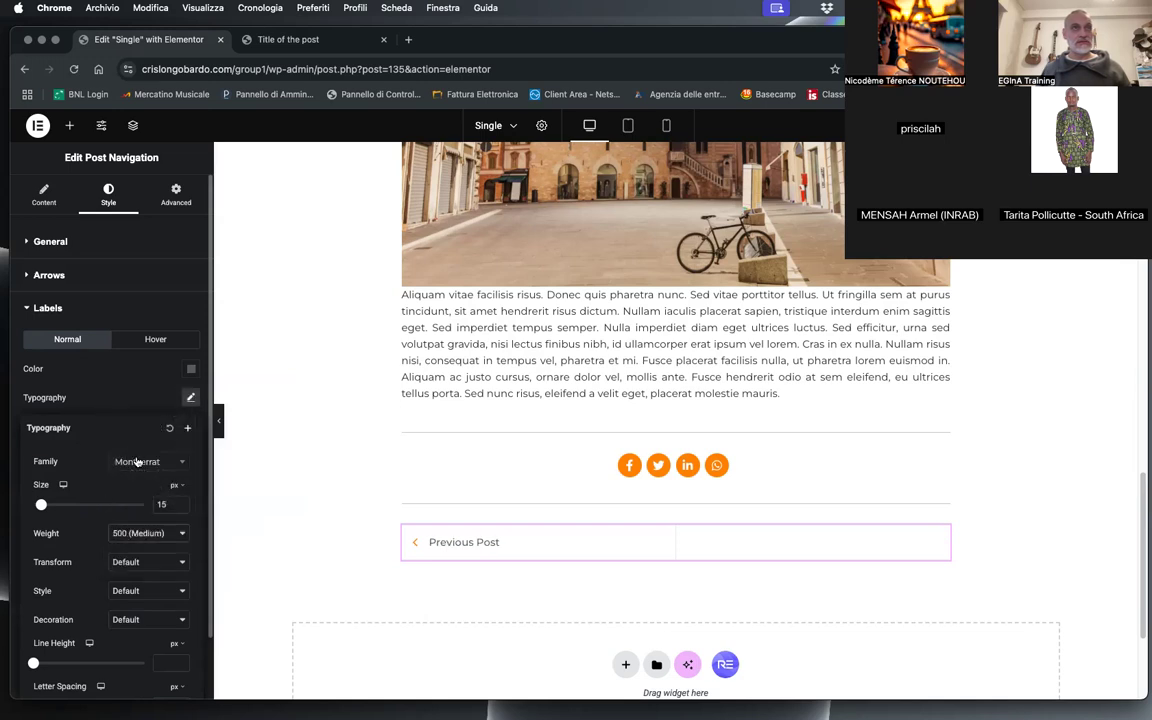
{"action": "left_click", "coordinate": [181, 508]}
{"action": "left_click", "coordinate": [181, 508]}
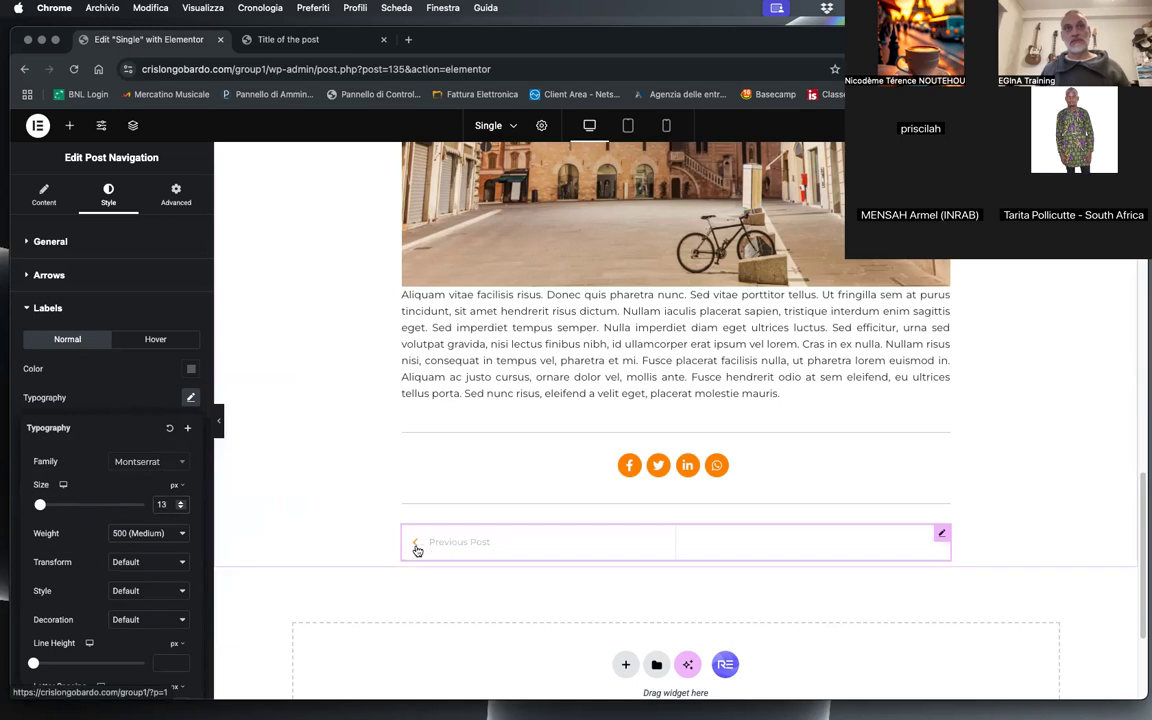
{"action": "left_click", "coordinate": [103, 396]}
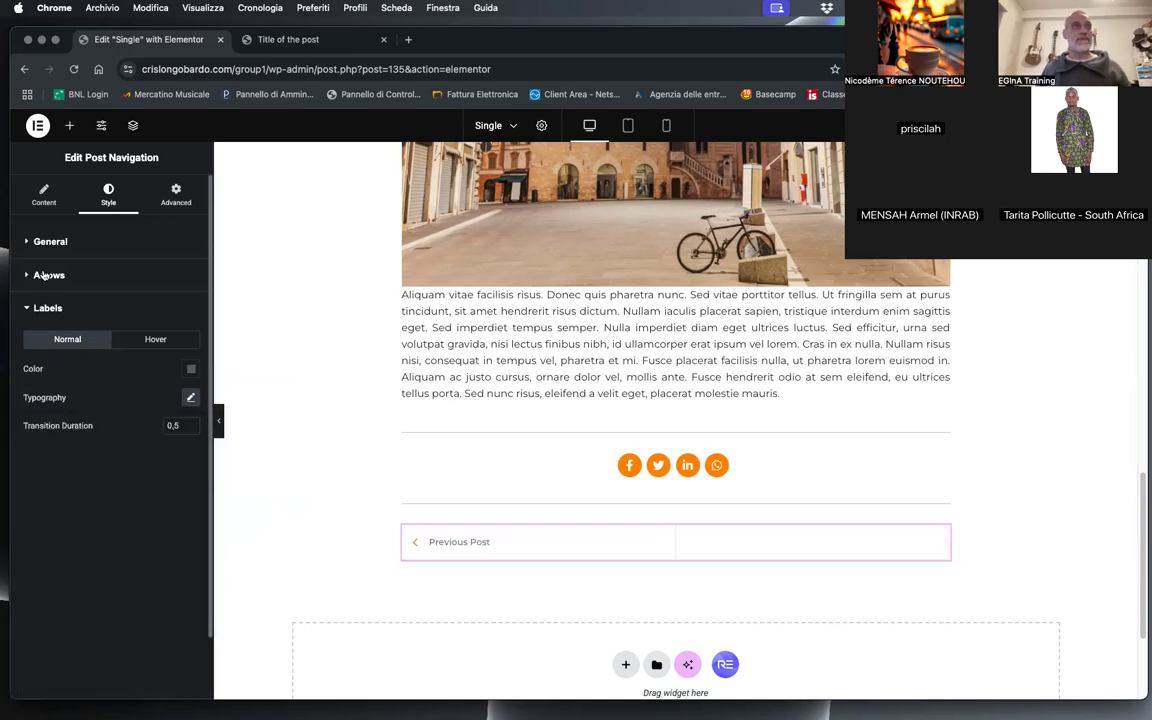
Step: Set the post navigation arrows' width to 7, height to 30 and distance to 10
{"action": "left_click", "coordinate": [44, 275]}
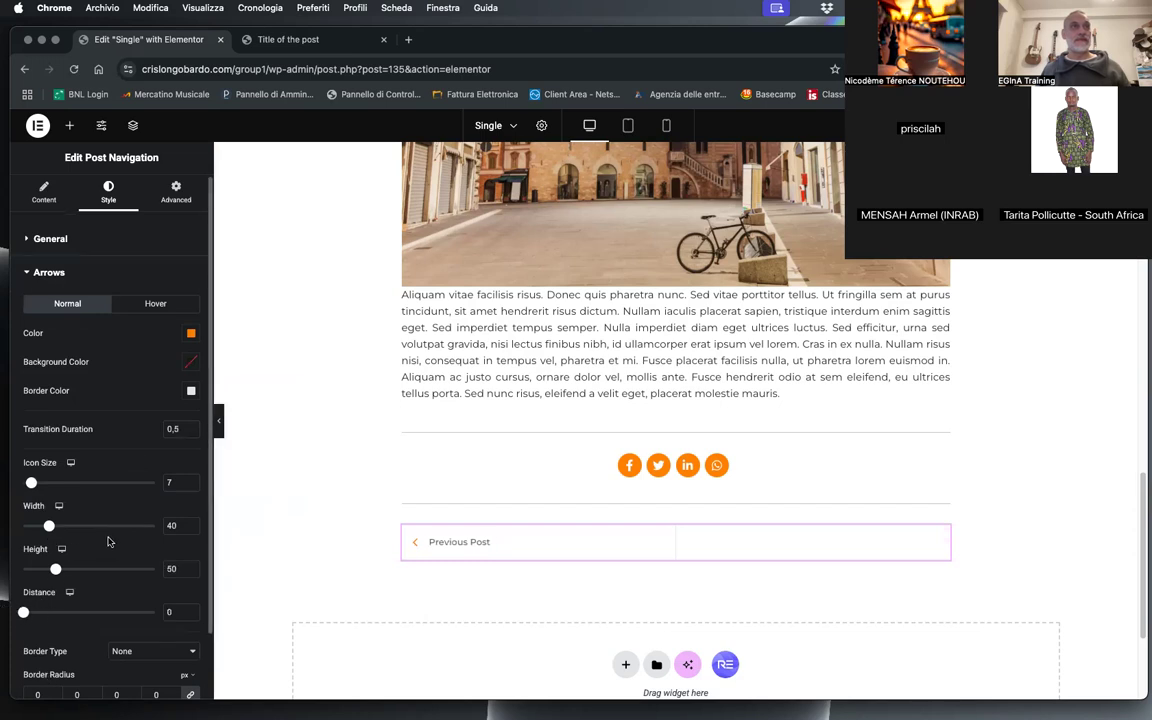
{"action": "scroll", "coordinate": [109, 541], "scroll_direction": "down", "scroll_amount": 2}
{"action": "left_click_drag", "start_coordinate": [49, 451], "coordinate": [20, 453]}
{"action": "left_click_drag", "start_coordinate": [23, 537], "coordinate": [55, 537]}
{"action": "left_click_drag", "start_coordinate": [23, 452], "coordinate": [27, 452]}
{"action": "left_click_drag", "start_coordinate": [55, 537], "coordinate": [49, 538]}
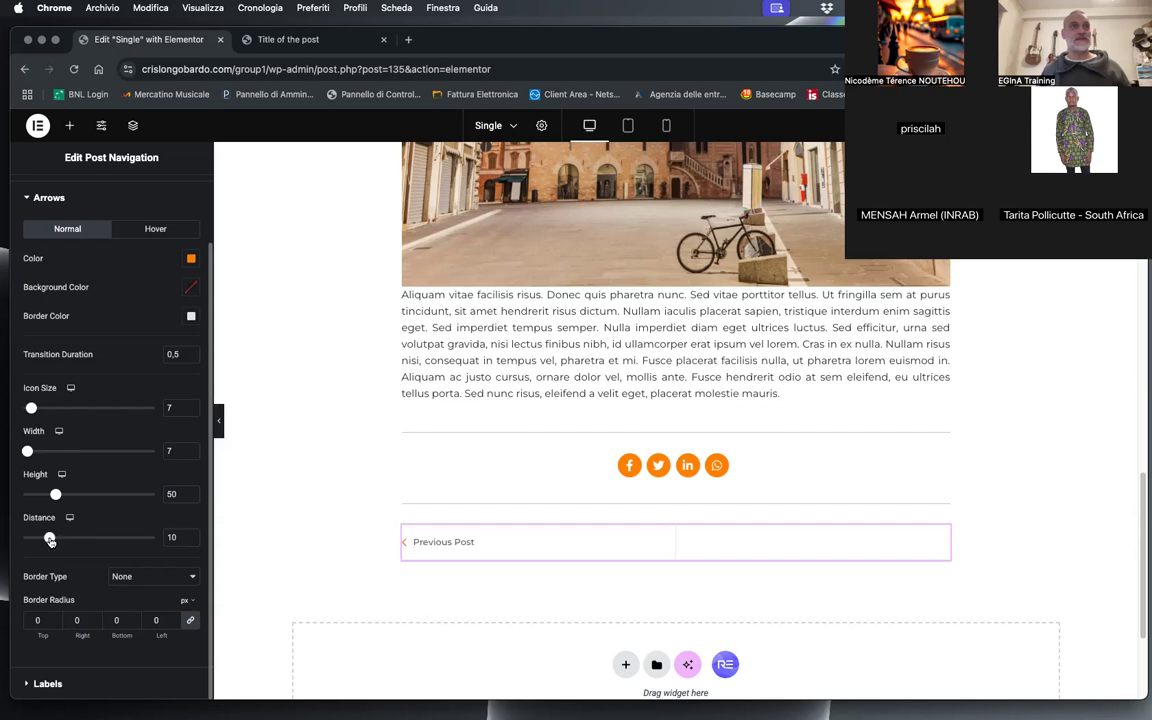
{"action": "left_click_drag", "start_coordinate": [55, 494], "coordinate": [42, 495]}
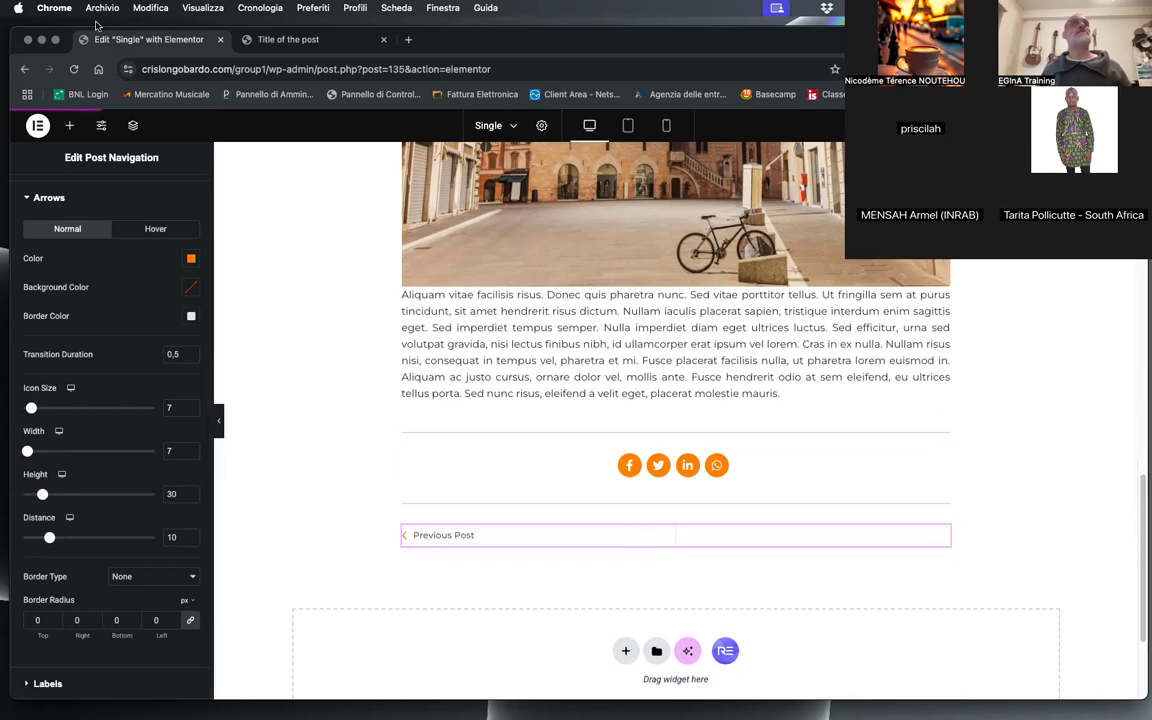
Step: Reload the live post page, examine its navigation row below the sharing buttons and return to the Single template editor
{"action": "left_click", "coordinate": [275, 39]}
{"action": "key", "text": "super+r"}
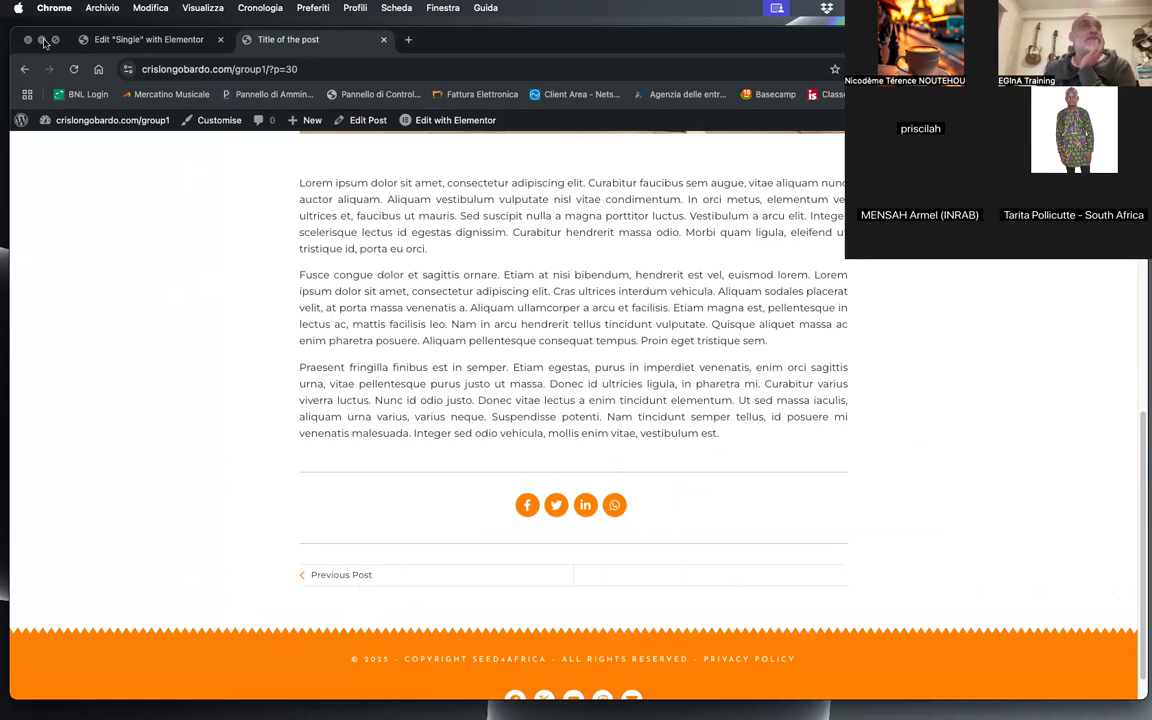
{"action": "key", "text": "ctrl+shift+Tab"}
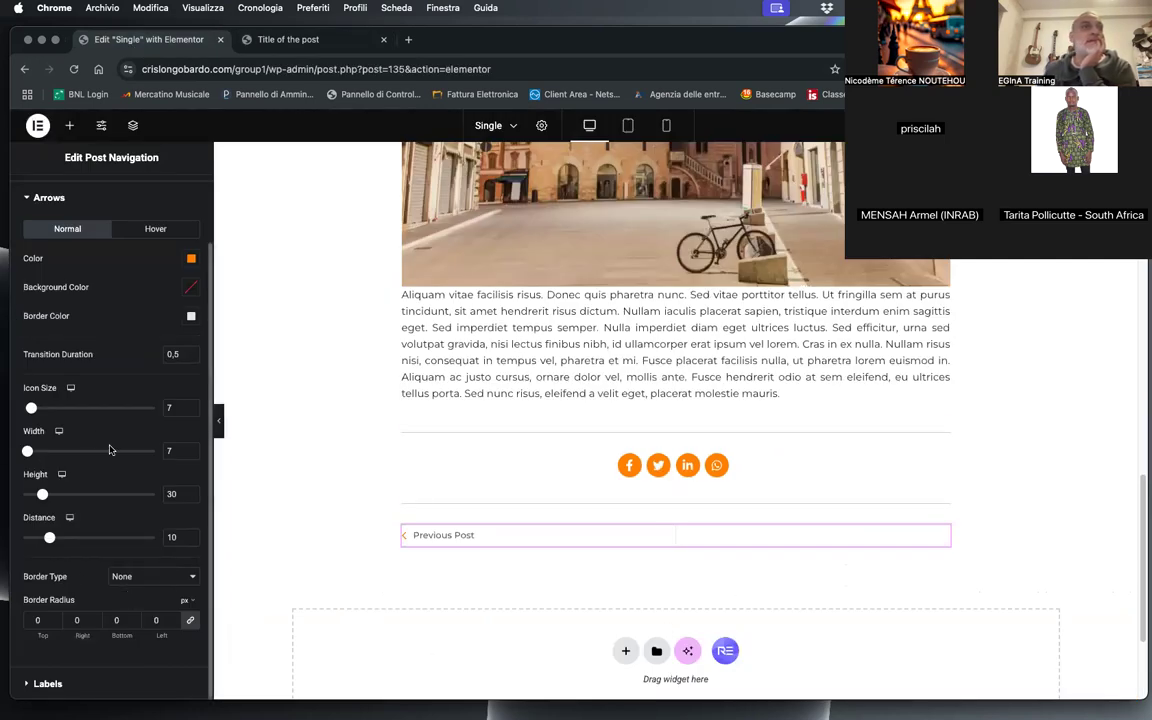
Step: Turn off the dividers of the Post Navigation widget, keeping the Static Left/Right layout
{"action": "scroll", "coordinate": [101, 405], "scroll_direction": "up", "scroll_amount": 3}
{"action": "left_click", "coordinate": [37, 242]}
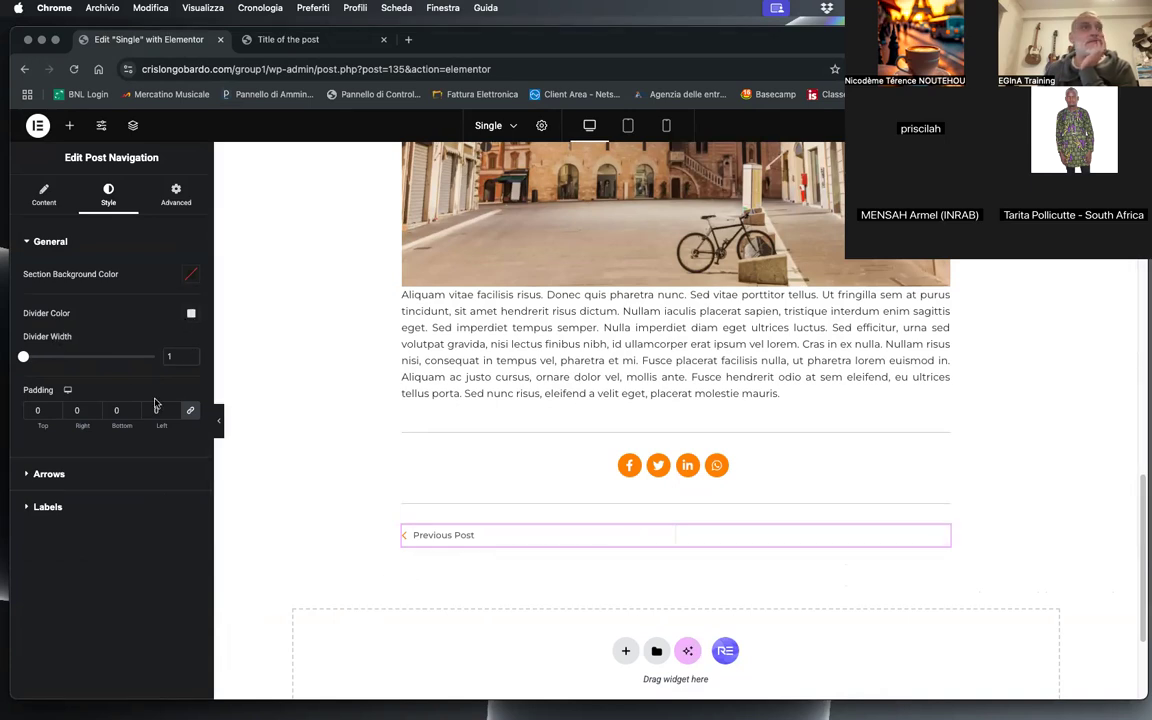
{"action": "left_click", "coordinate": [38, 190]}
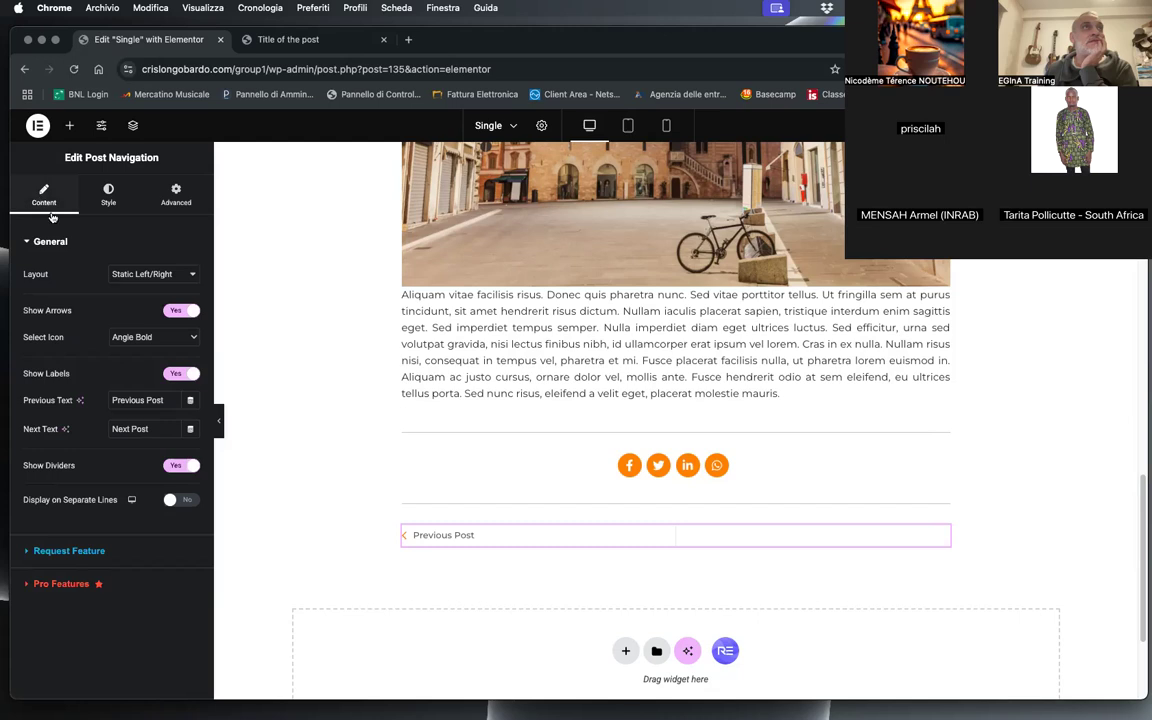
{"action": "left_click", "coordinate": [120, 273]}
{"action": "left_click", "coordinate": [65, 240]}
{"action": "left_click", "coordinate": [180, 466]}
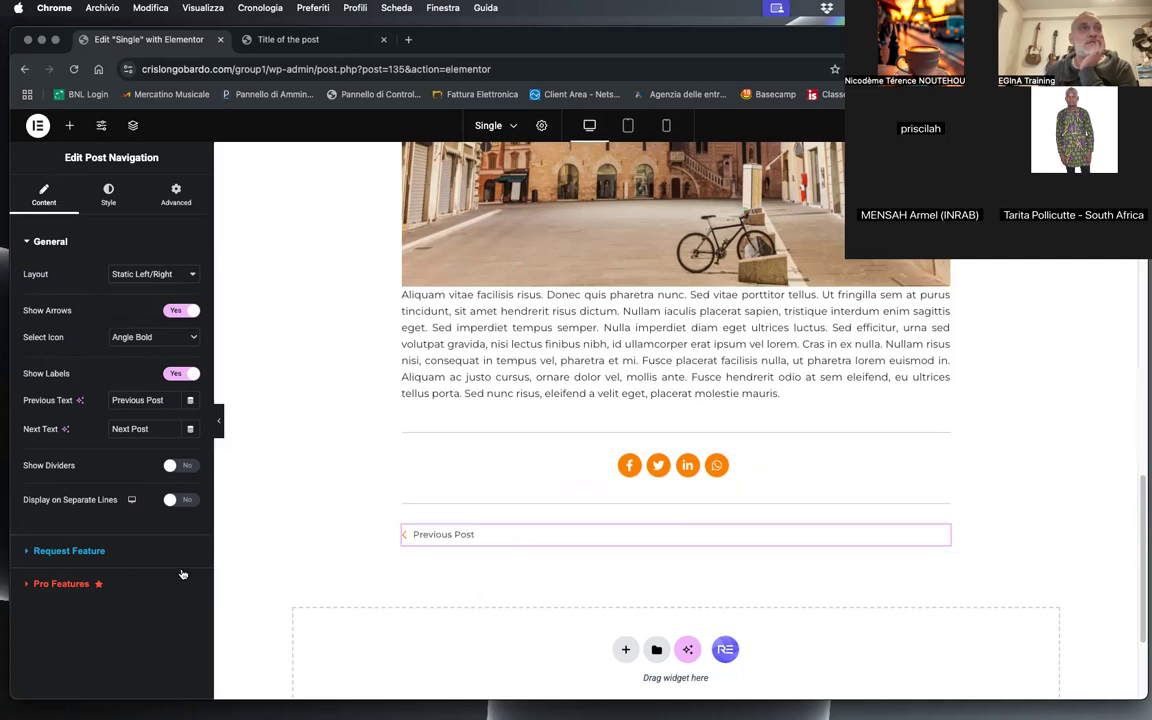
{"action": "left_click", "coordinate": [716, 407]}
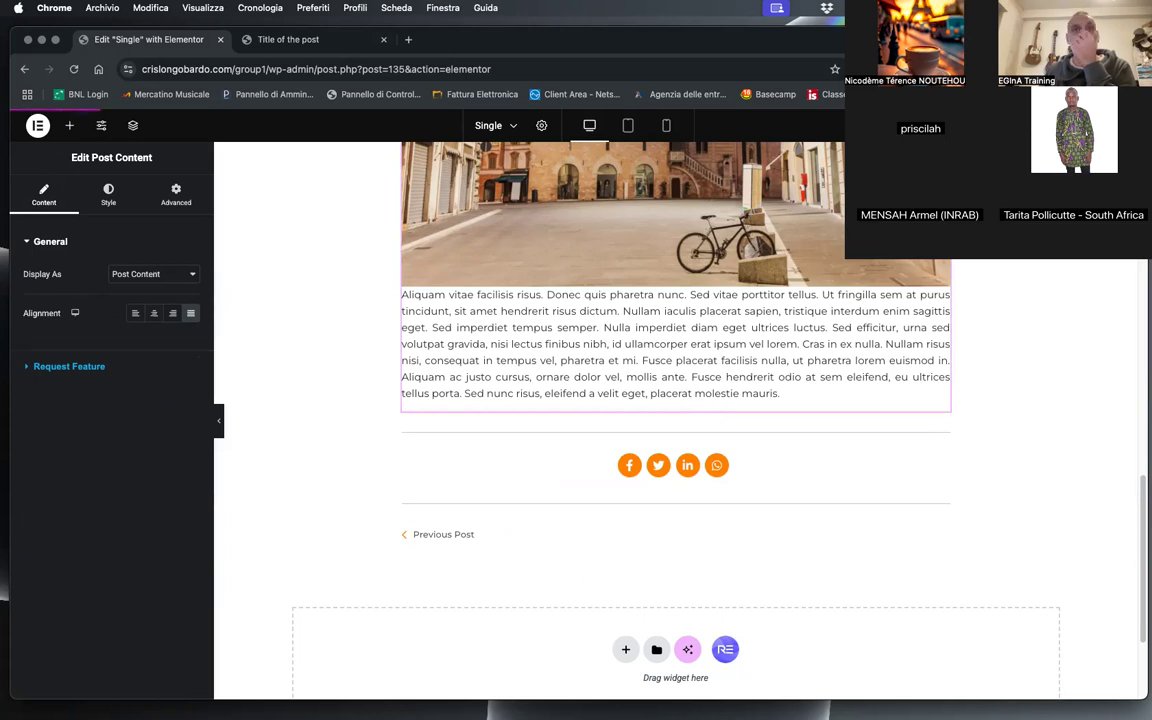
Step: Reload the live post page and test the Previous Post and Next Post links between the two posts
{"action": "left_click", "coordinate": [288, 39]}
{"action": "left_click", "coordinate": [73, 69]}
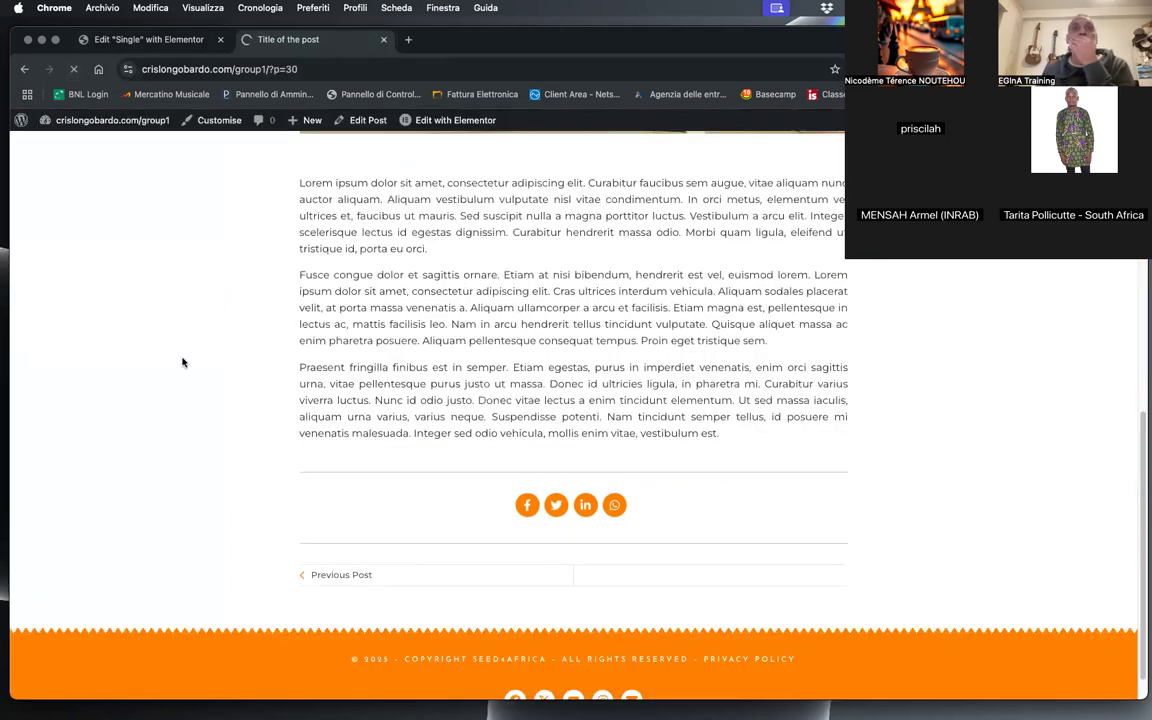
{"action": "left_click", "coordinate": [336, 578]}
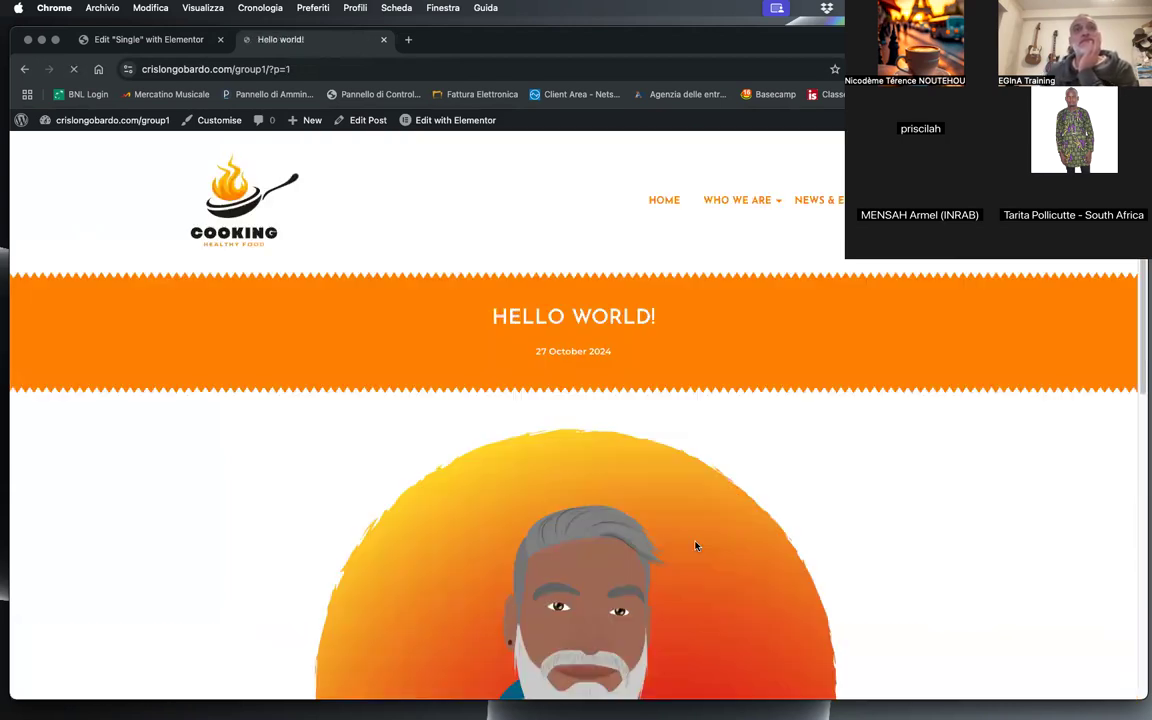
{"action": "scroll", "coordinate": [690, 546], "scroll_direction": "down", "scroll_amount": 1}
{"action": "scroll", "coordinate": [690, 546], "scroll_direction": "down", "scroll_amount": 10}
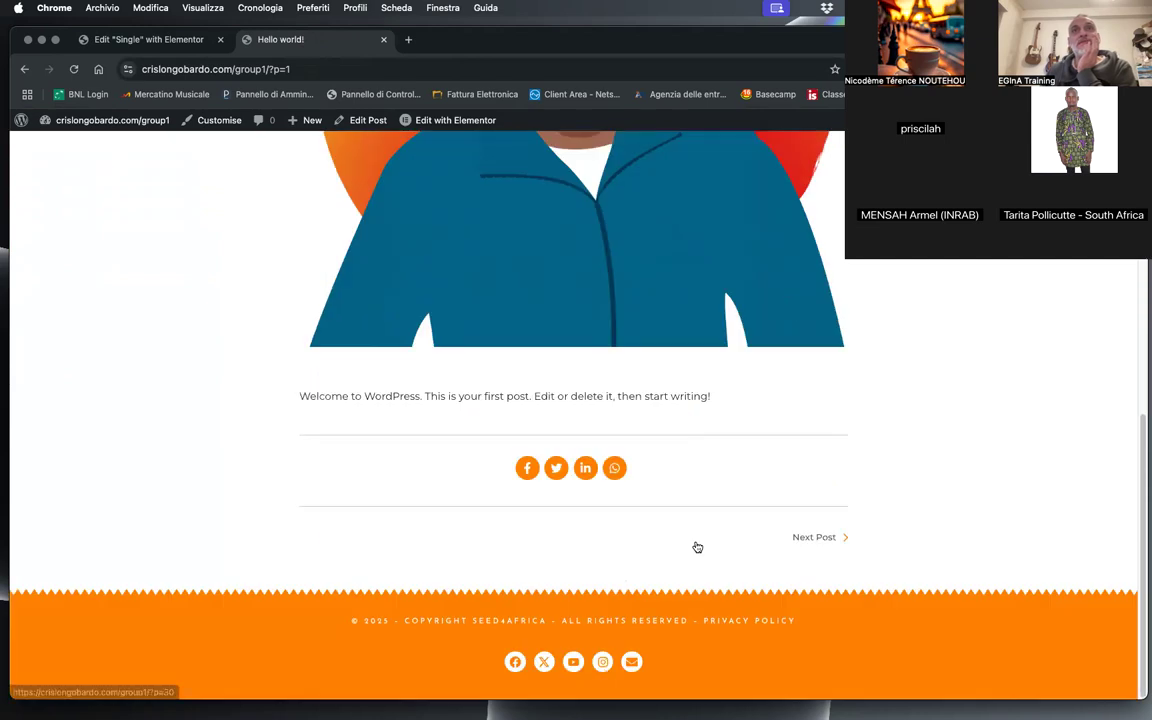
{"action": "left_click", "coordinate": [820, 541]}
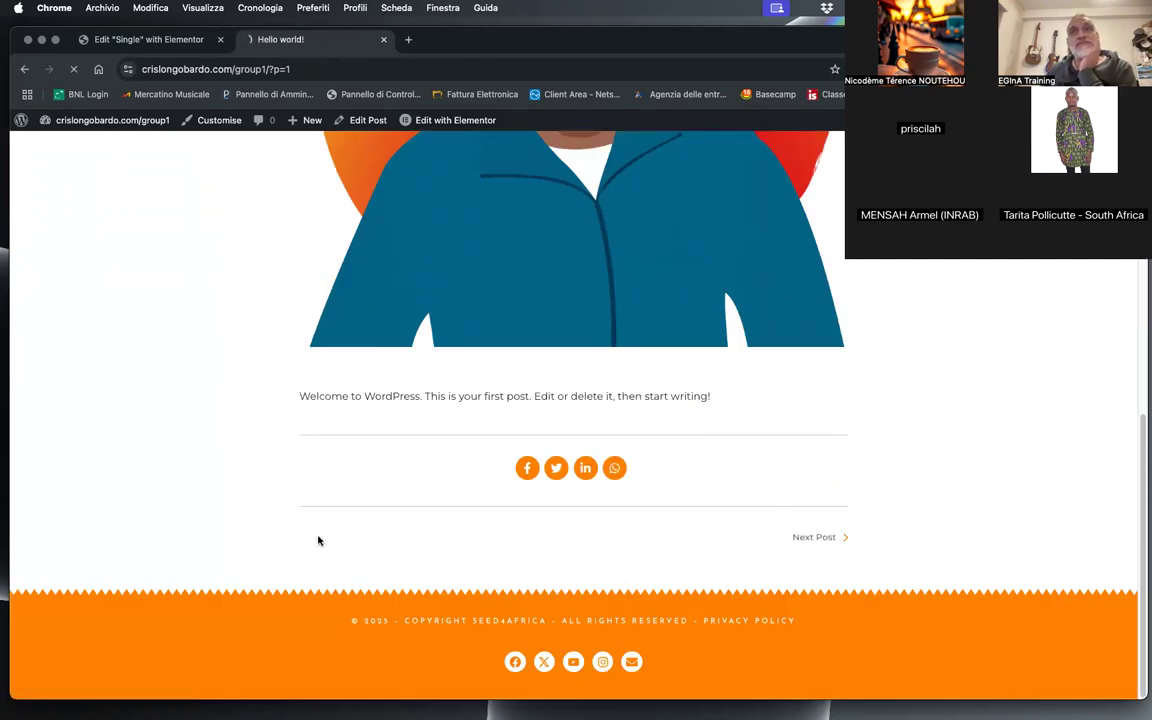
{"action": "scroll", "coordinate": [338, 561], "scroll_direction": "down", "scroll_amount": 10}
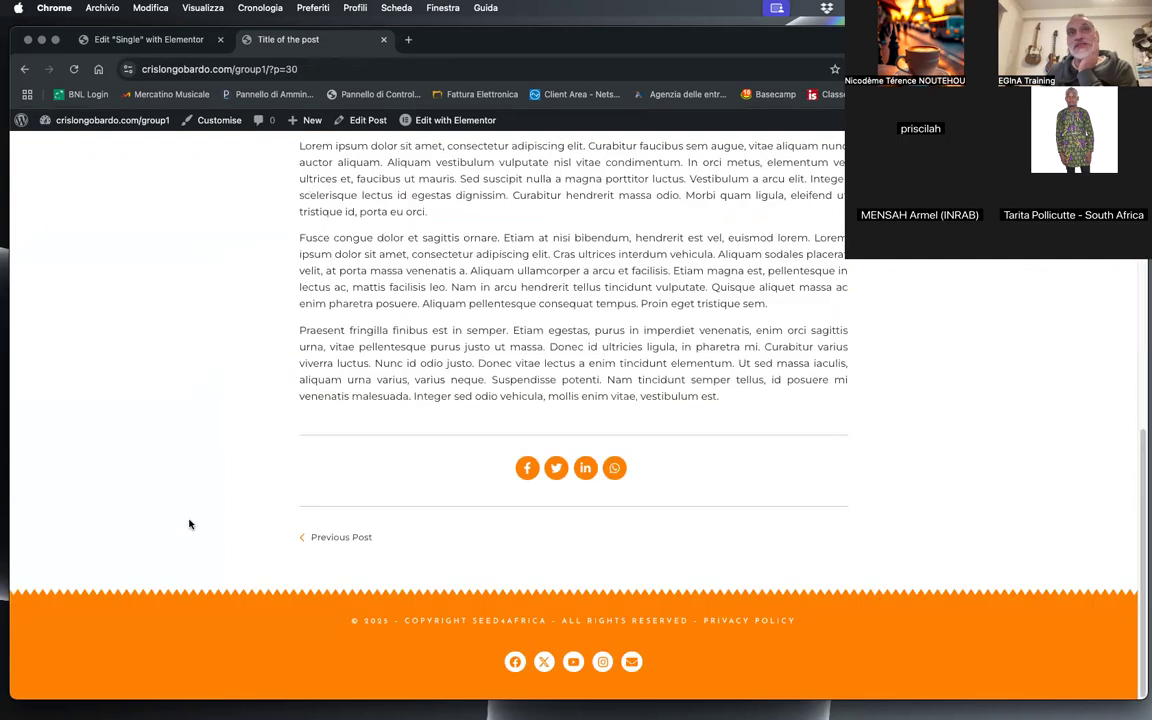
{"action": "left_click", "coordinate": [360, 540]}
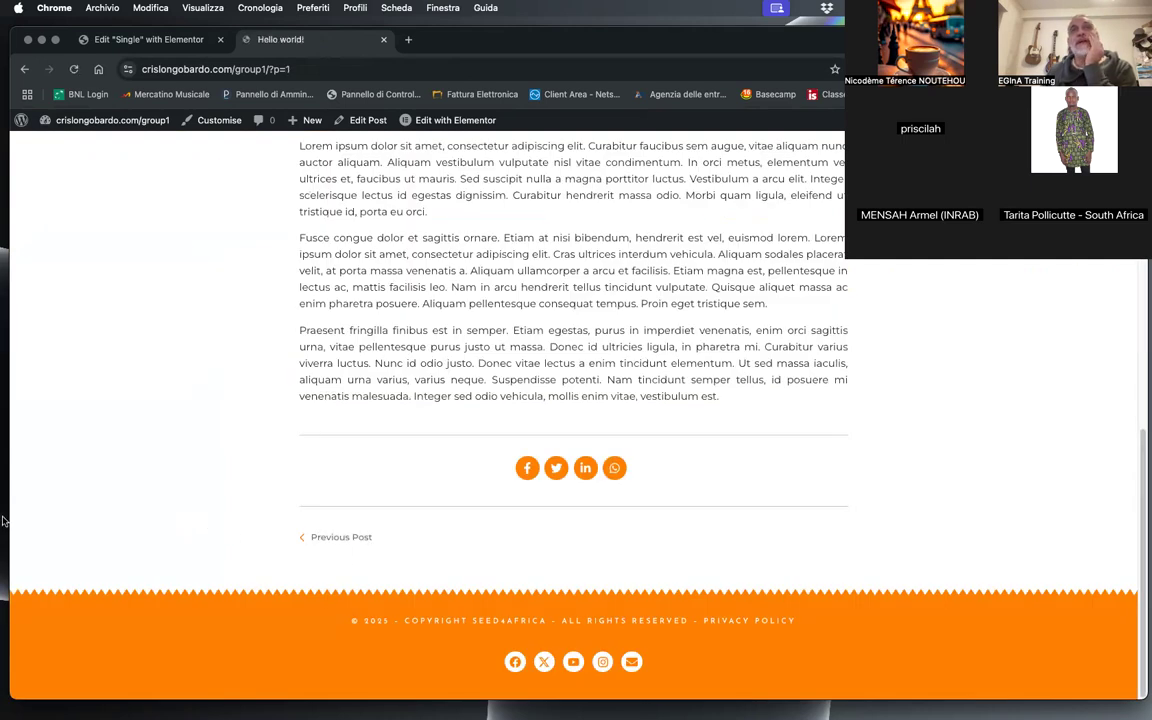
{"action": "scroll", "coordinate": [264, 443], "scroll_direction": "down", "scroll_amount": 3}
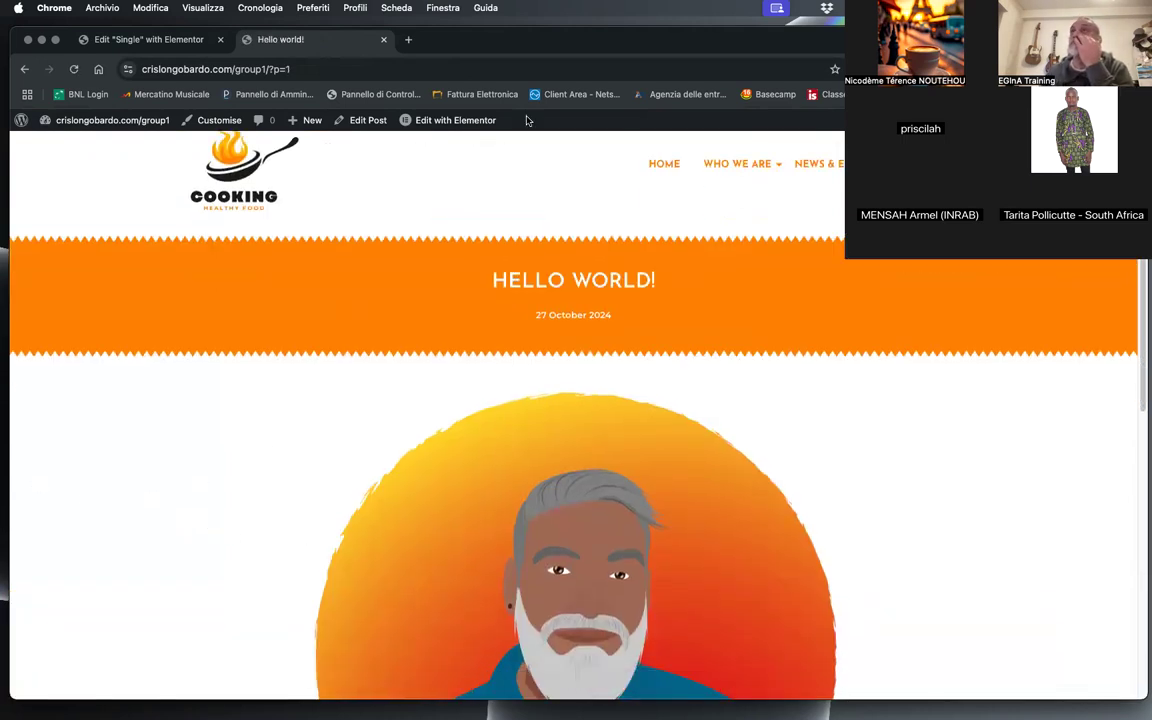
Step: Browse the live site's News & Events, Contacts and Home pages, and examine the Home page and the Who We Are submenu
{"action": "scroll", "coordinate": [458, 285], "scroll_direction": "up", "scroll_amount": 3}
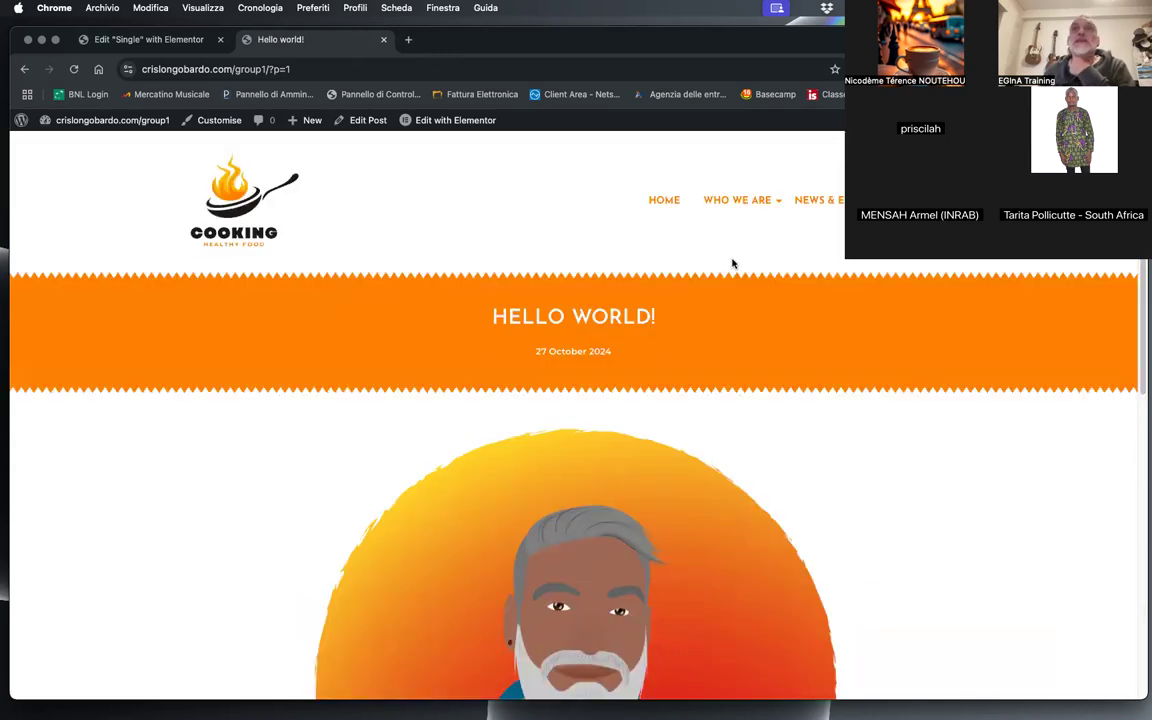
{"action": "mouse_move", "coordinate": [746, 218]}
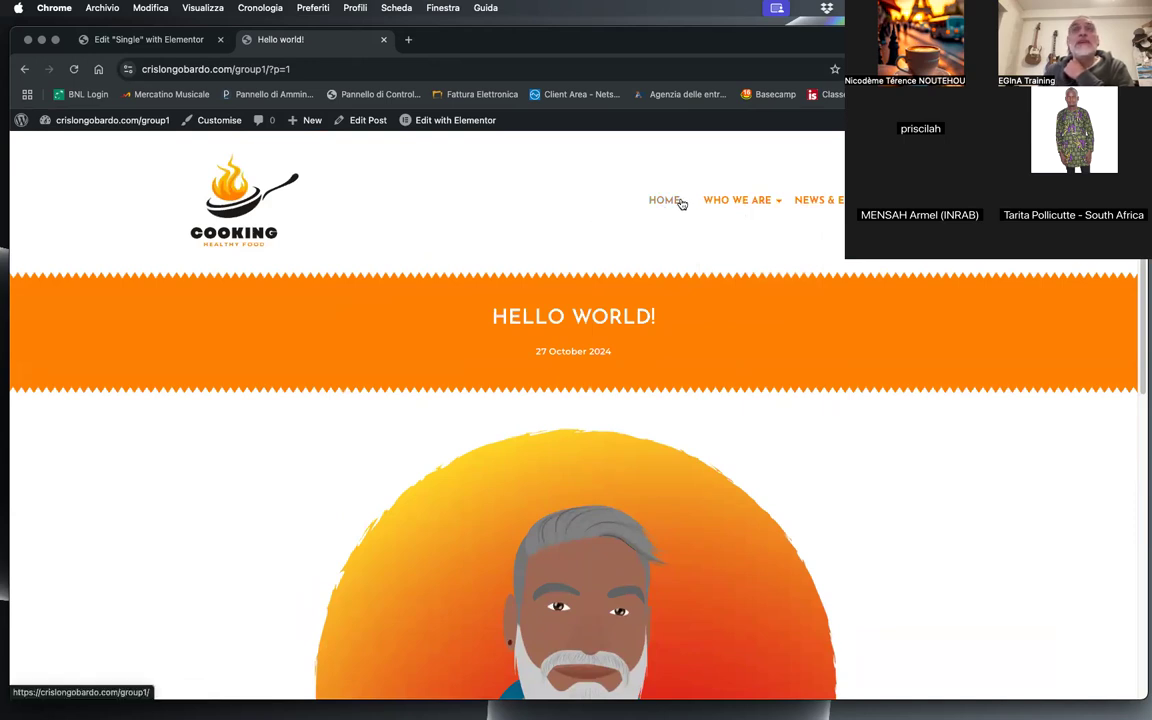
{"action": "left_click", "coordinate": [815, 200]}
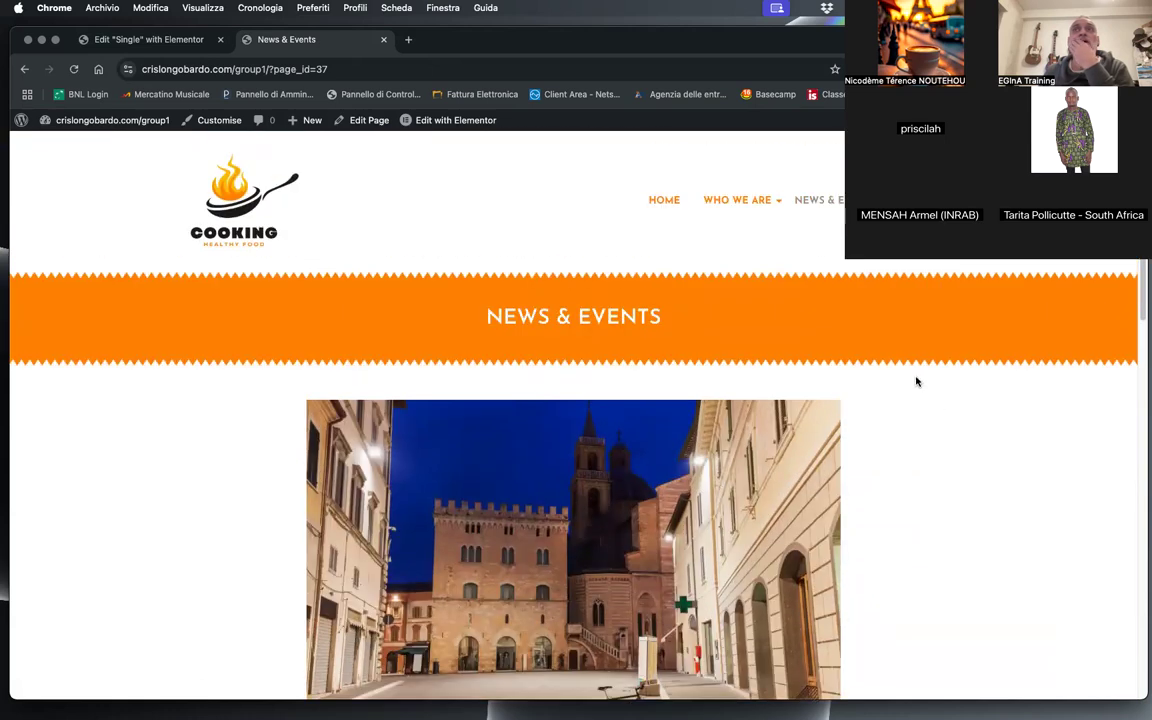
{"action": "left_click", "coordinate": [780, 474]}
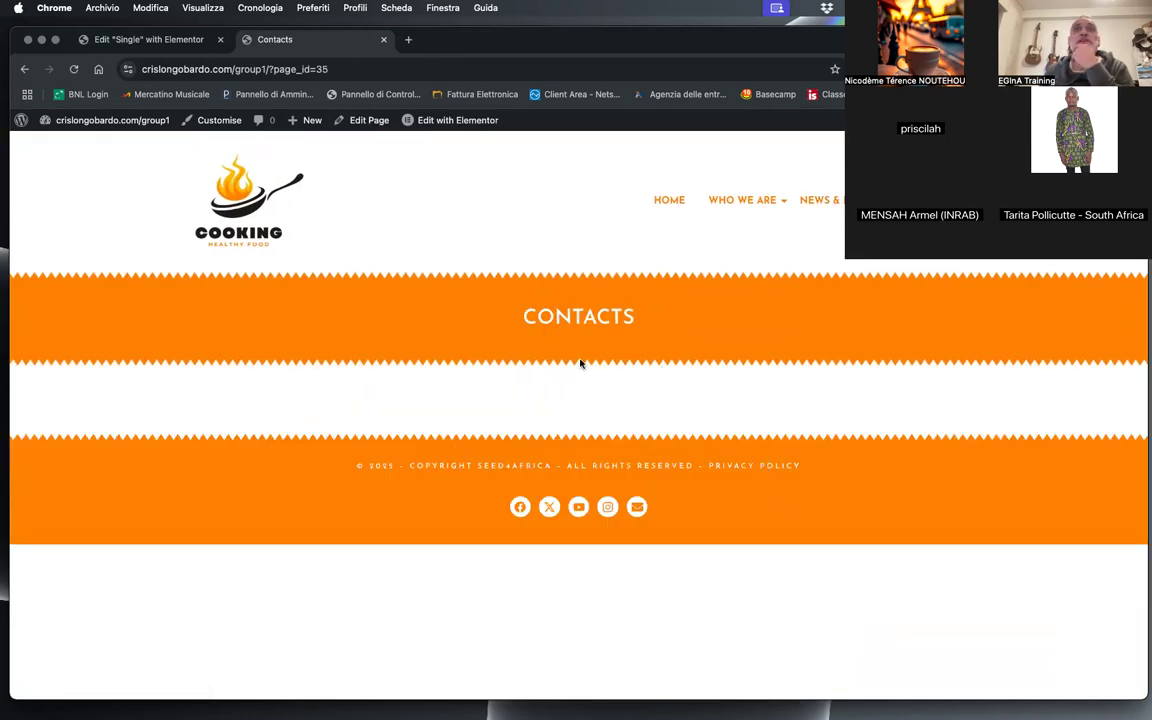
{"action": "left_click", "coordinate": [653, 203]}
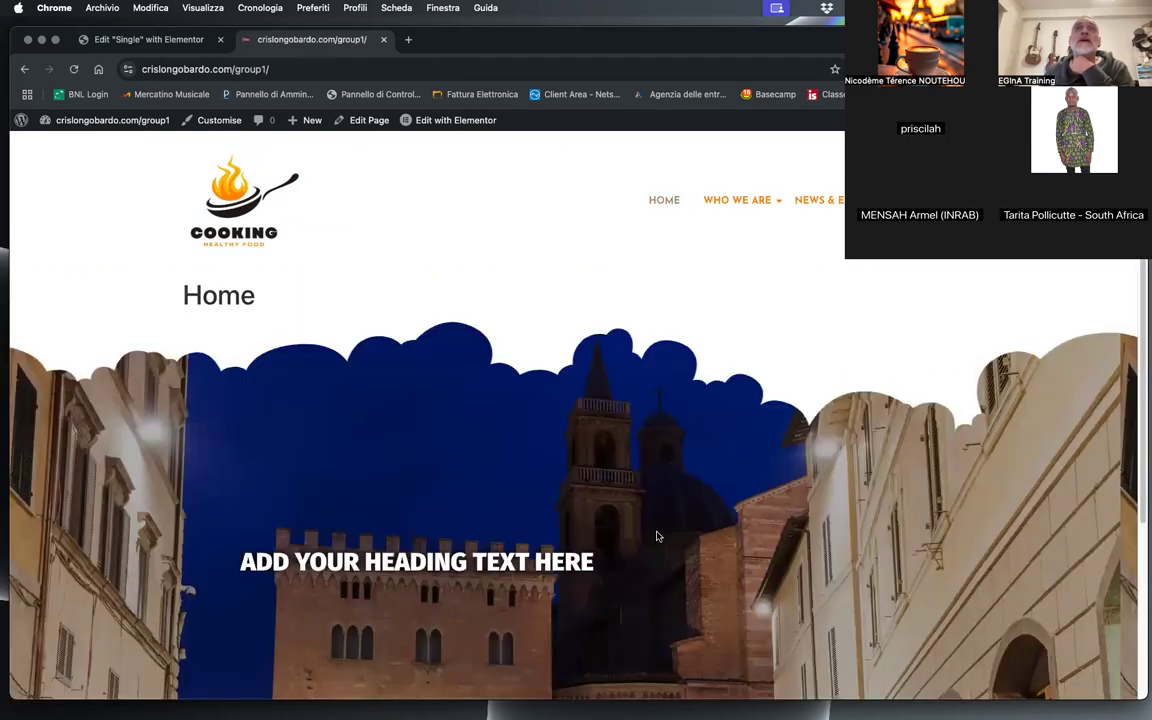
{"action": "scroll", "coordinate": [560, 465], "scroll_direction": "down", "scroll_amount": 5}
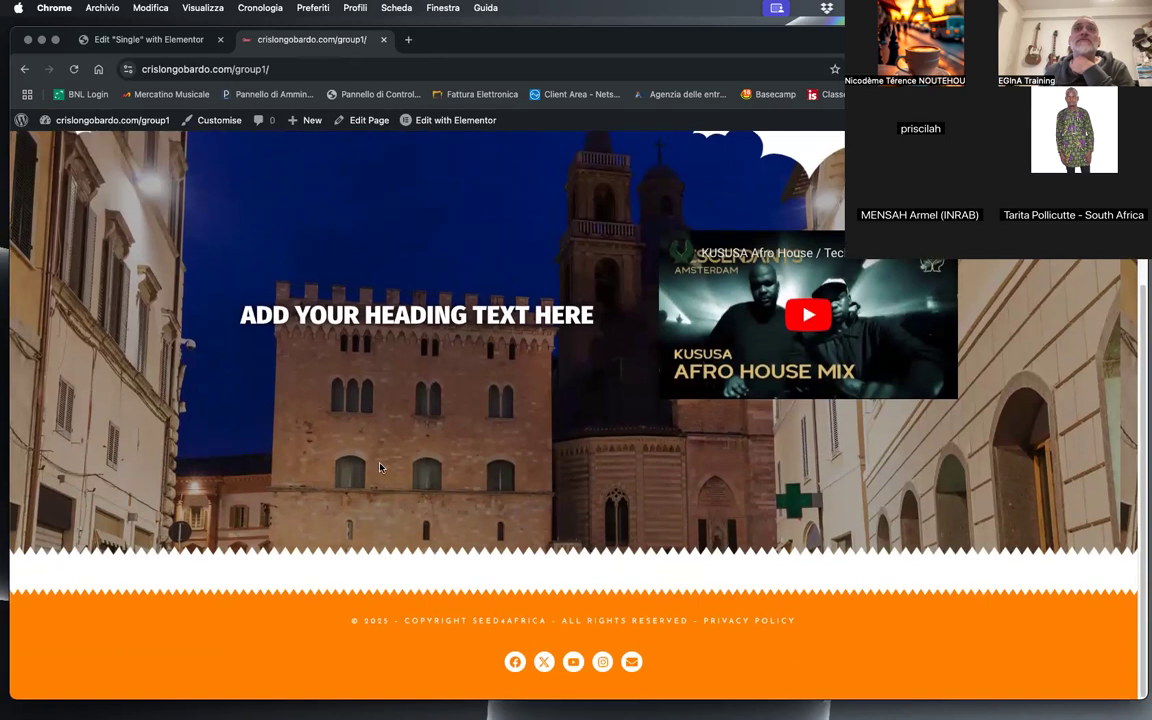
{"action": "scroll", "coordinate": [380, 467], "scroll_direction": "up", "scroll_amount": 5}
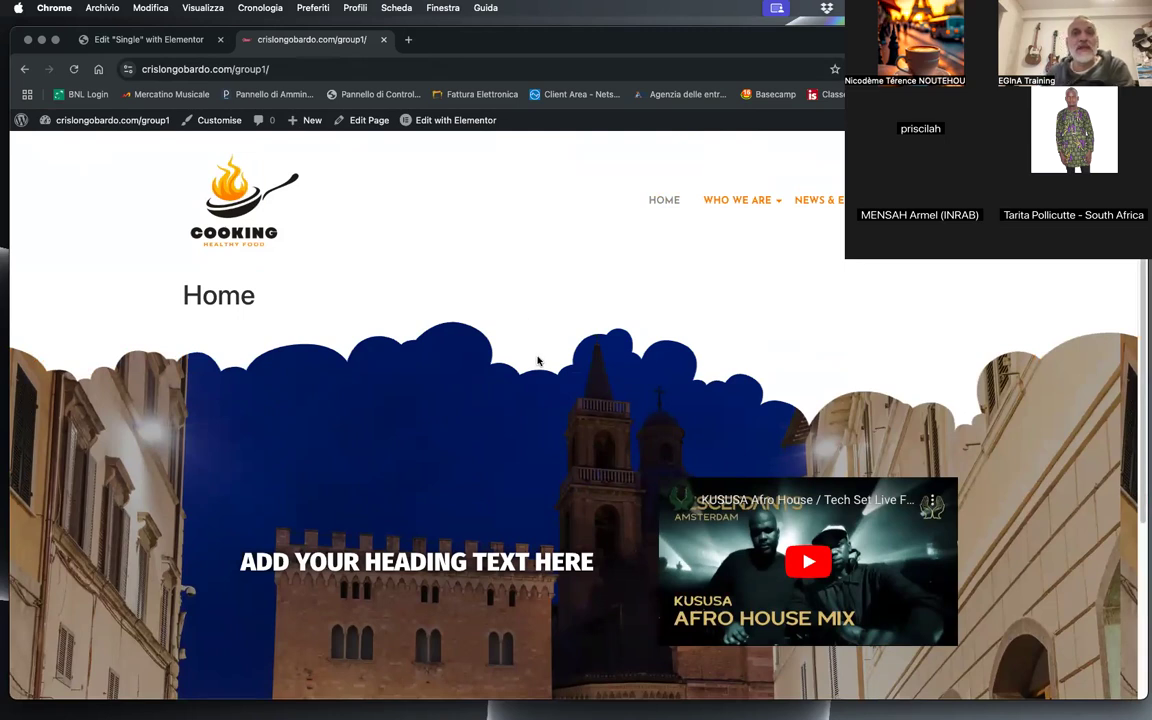
{"action": "mouse_move", "coordinate": [769, 200]}
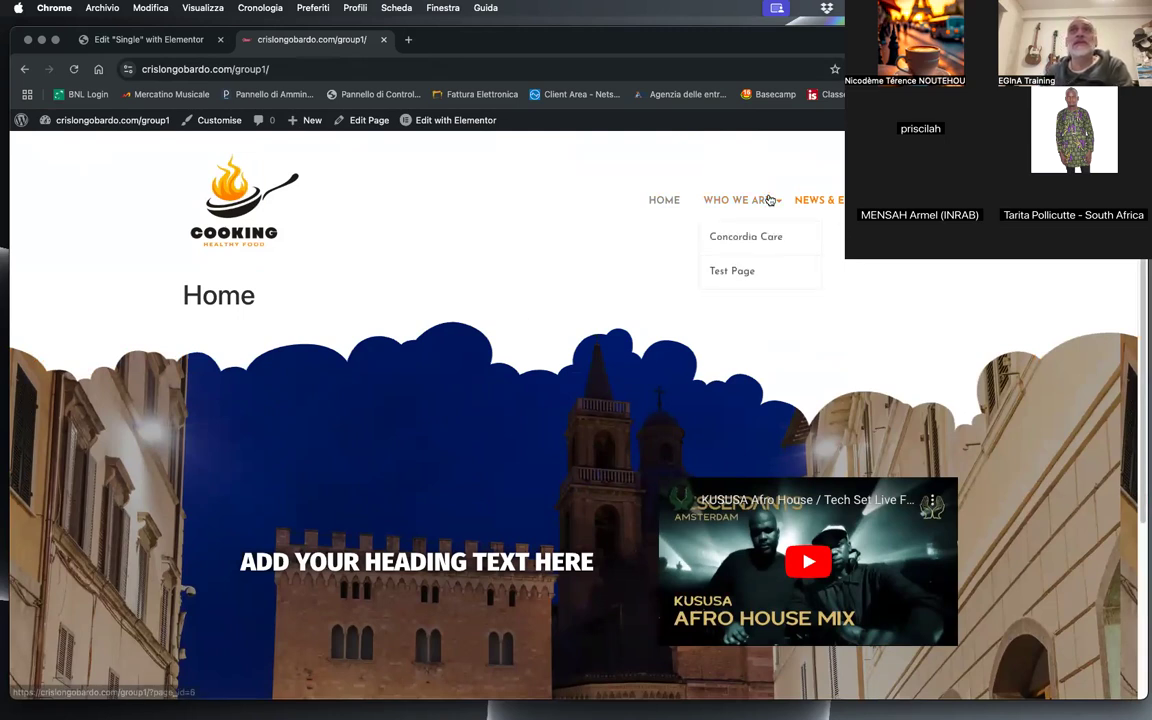